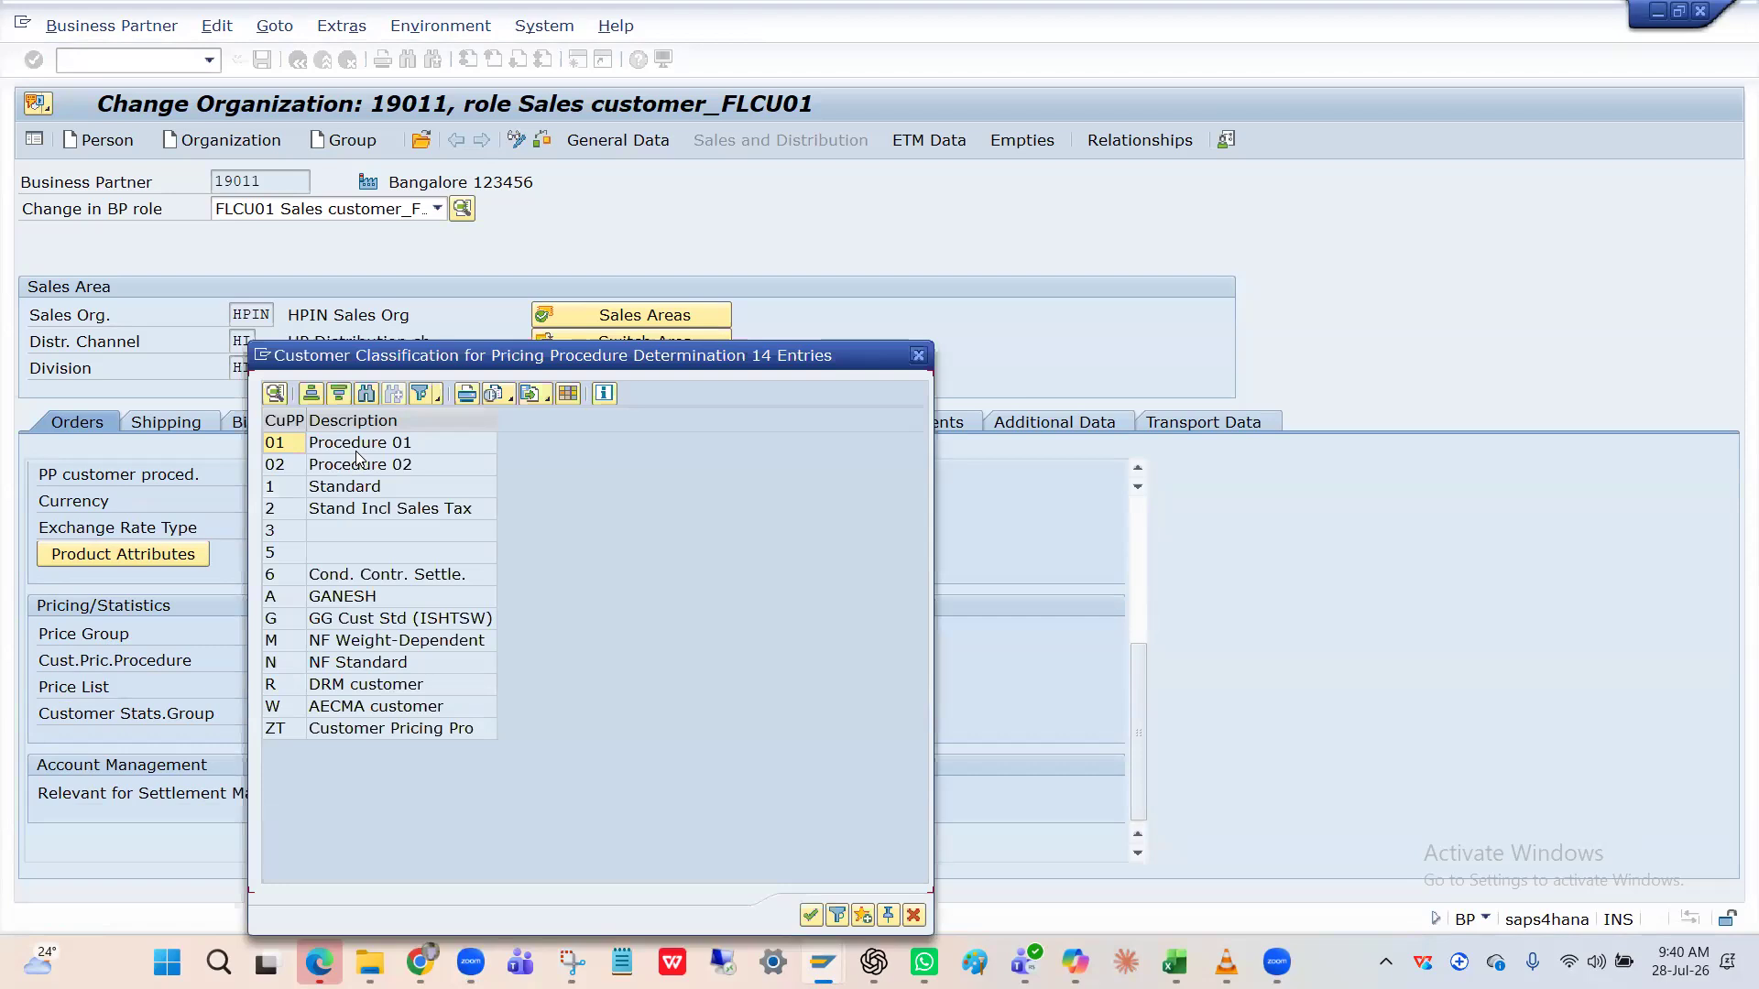
Set the customer pricing procedure to 1 Standard and confirm the sales area entries.
left_click(355, 450)
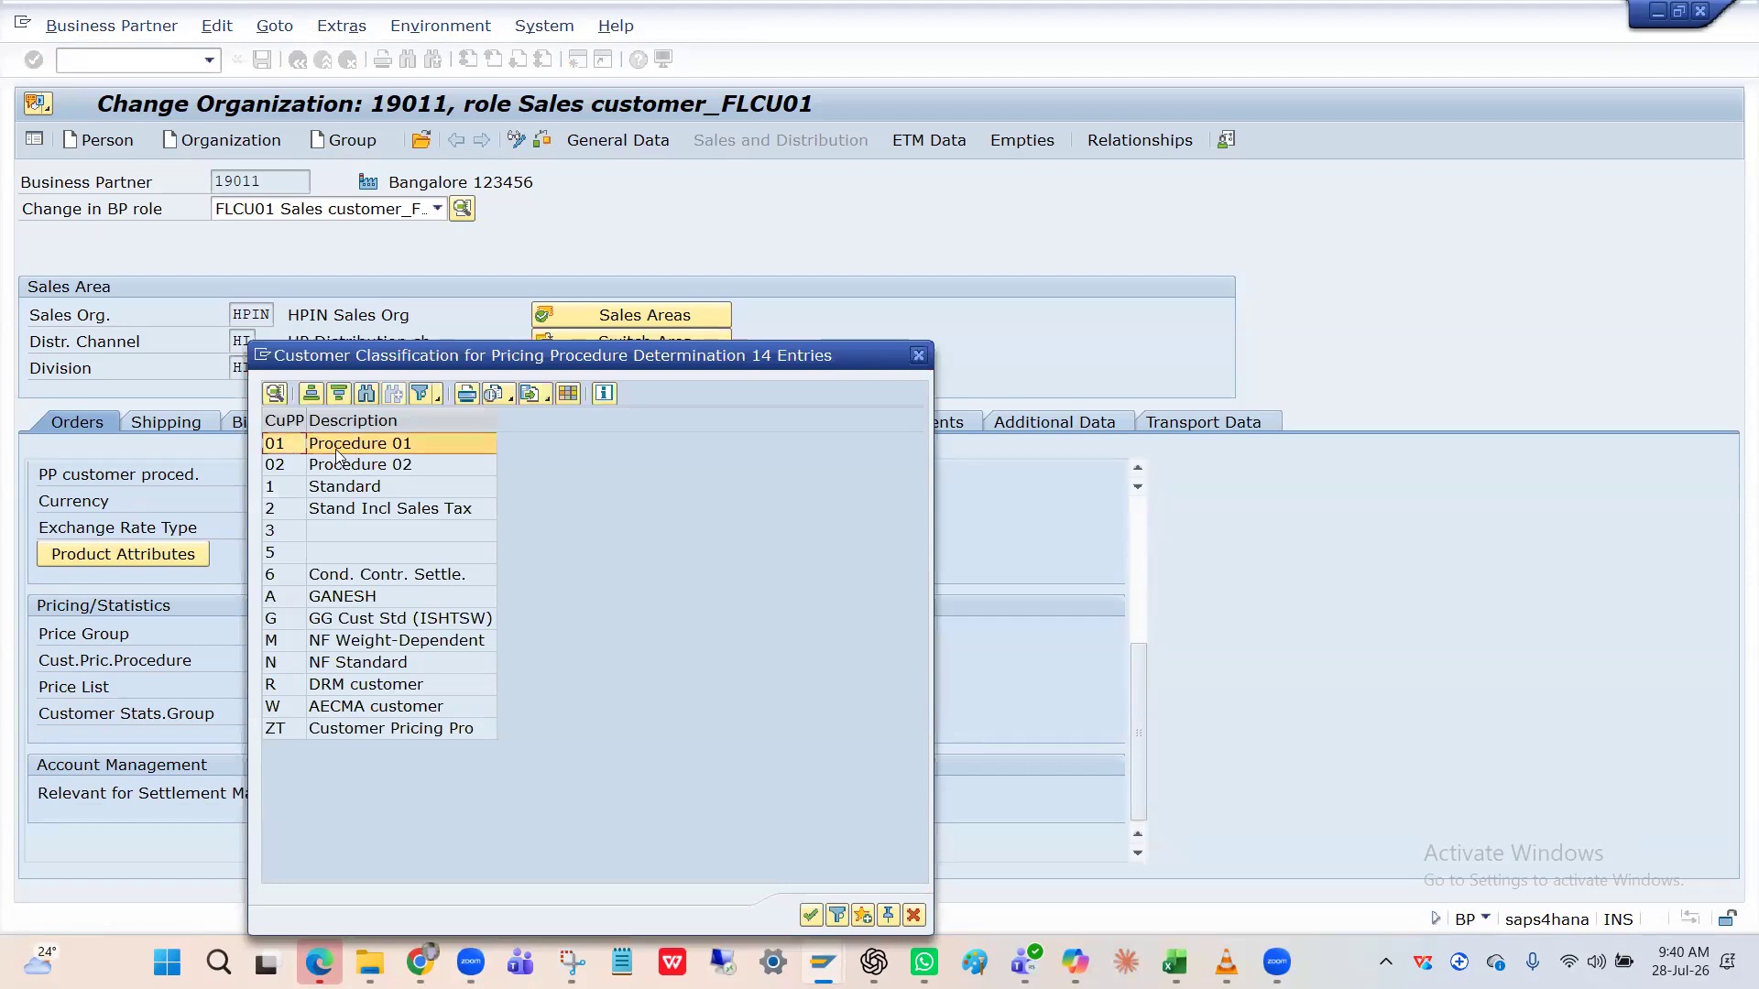
left_click(336, 496)
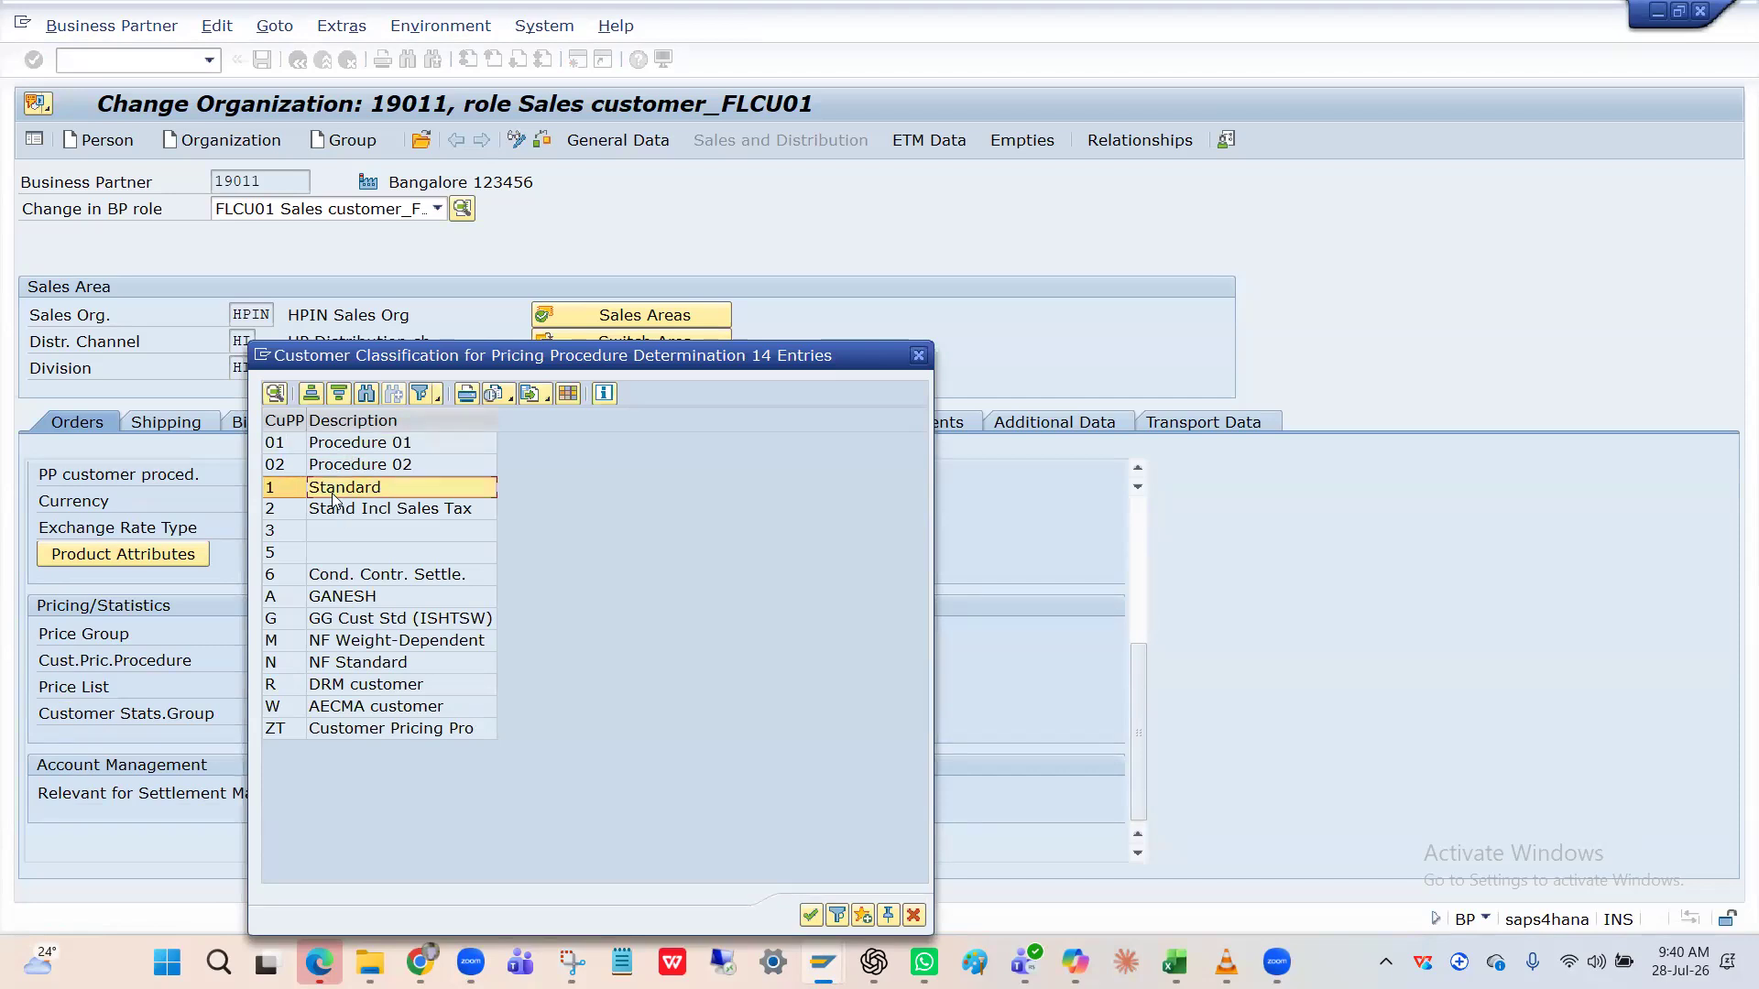
double_click(284, 492)
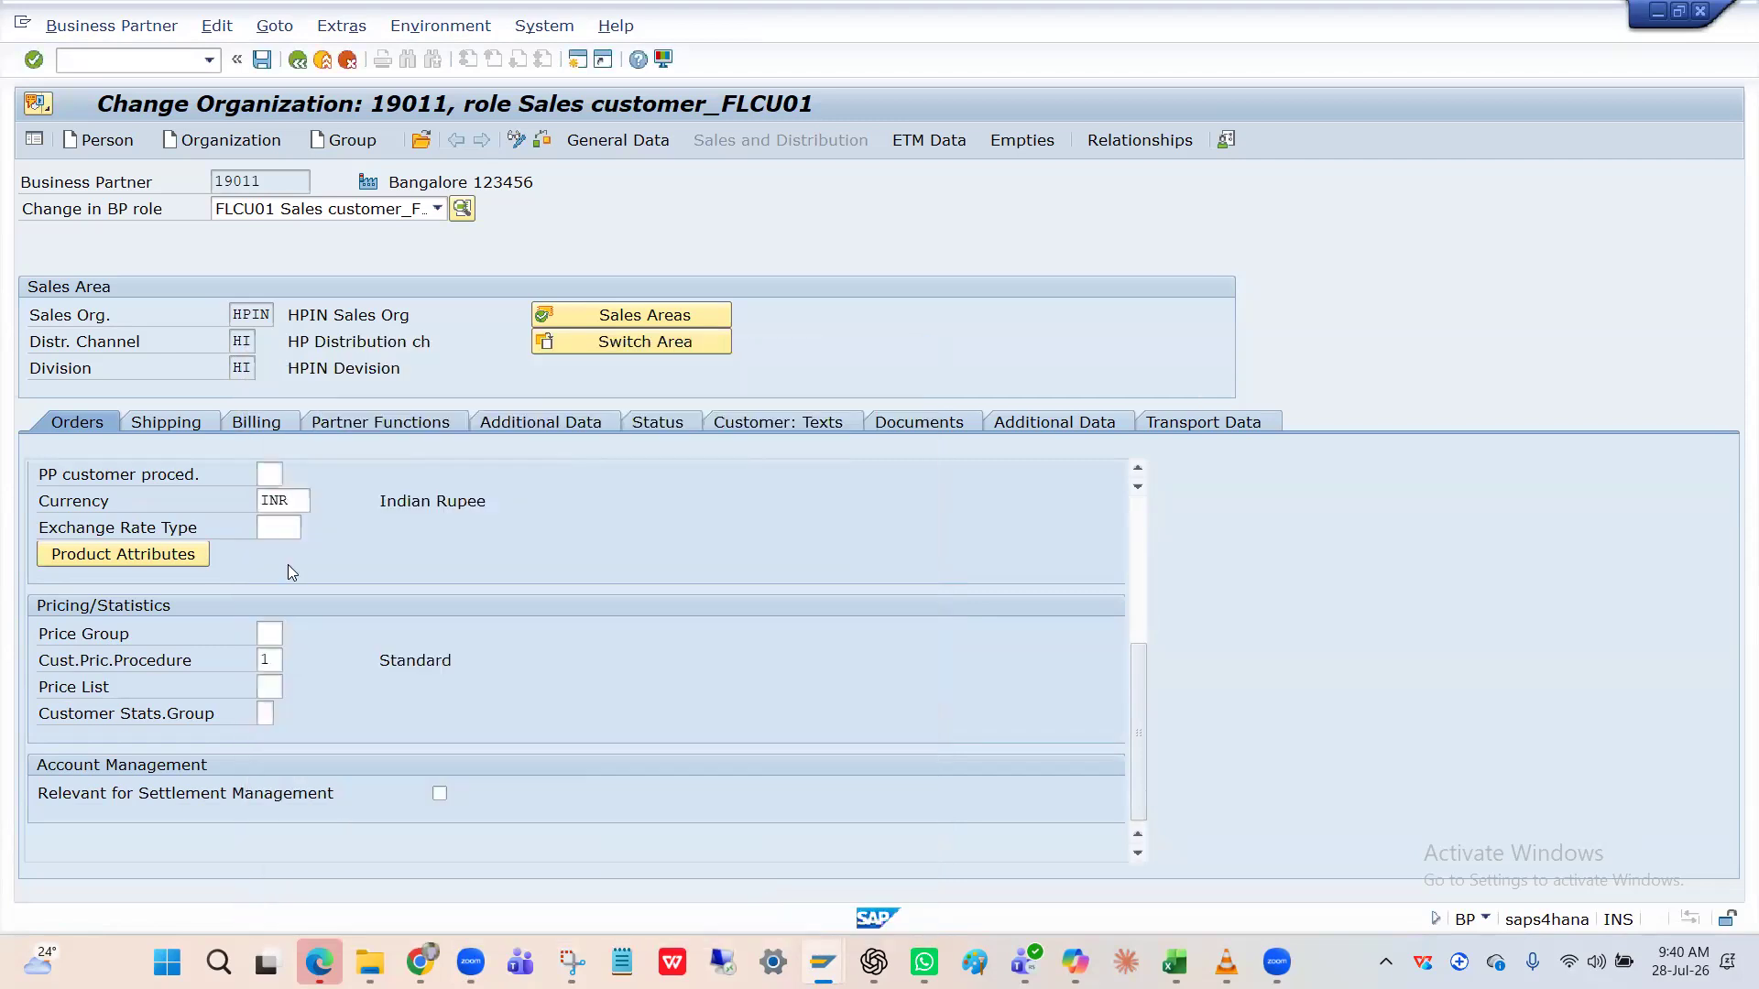
key("Return")
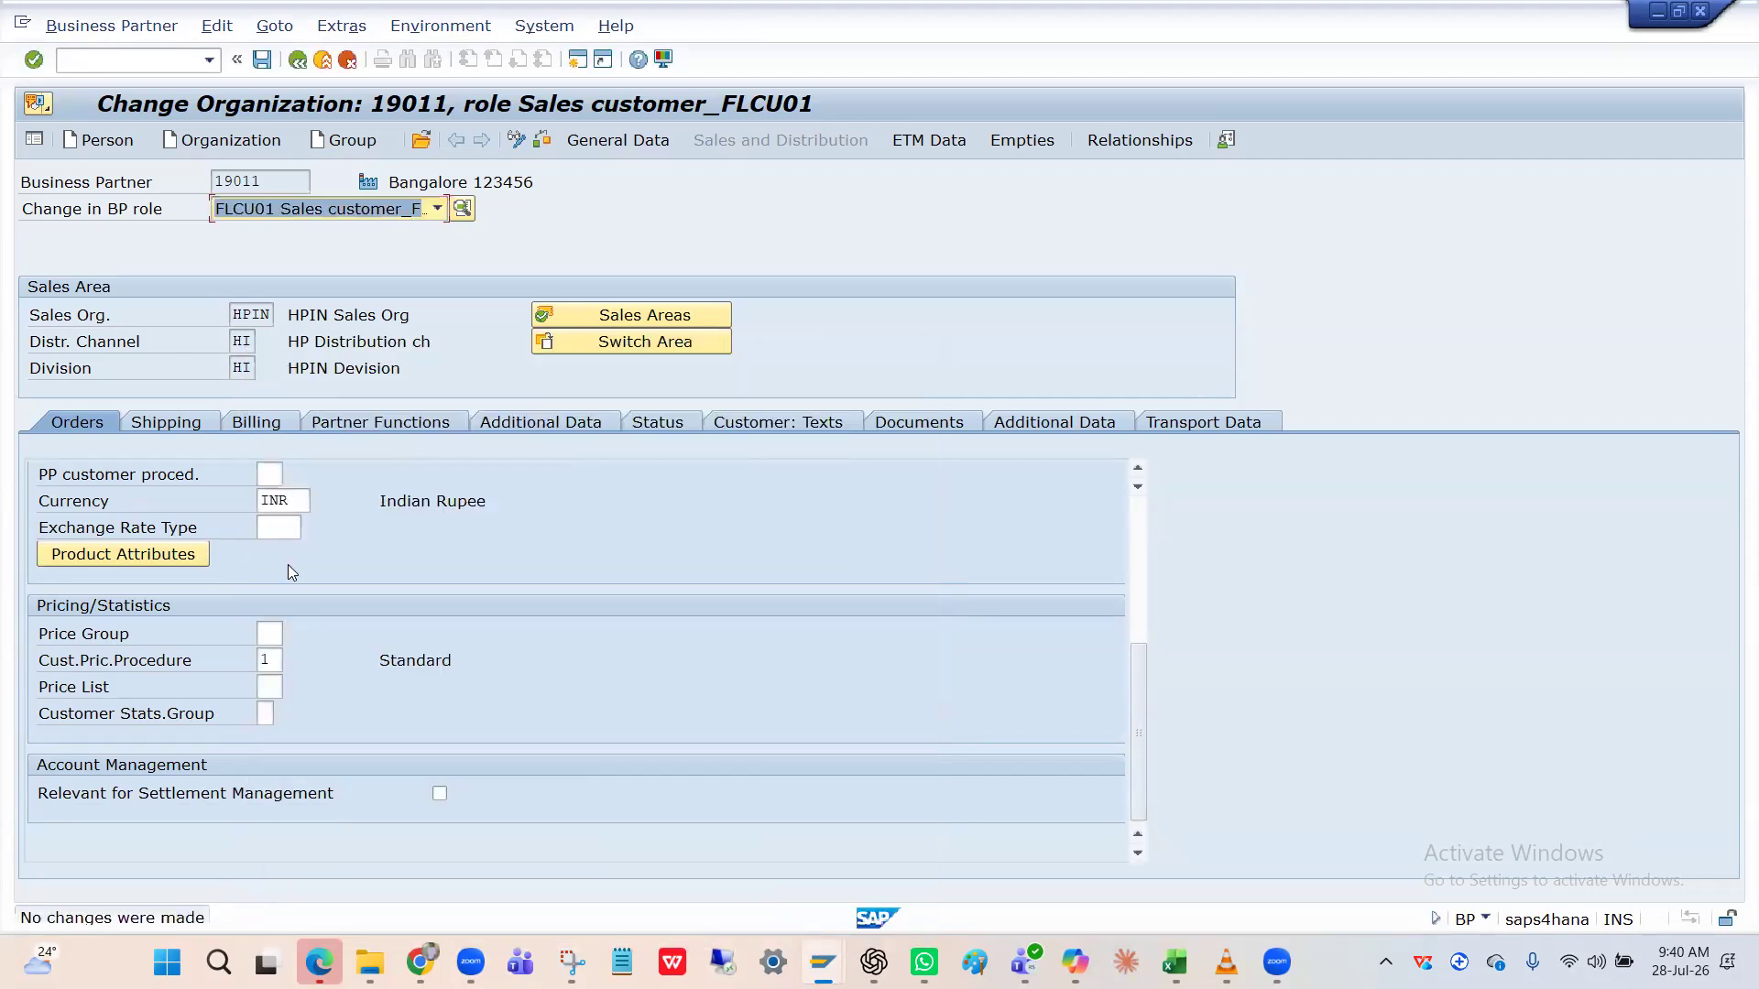
key("alt+Tab")
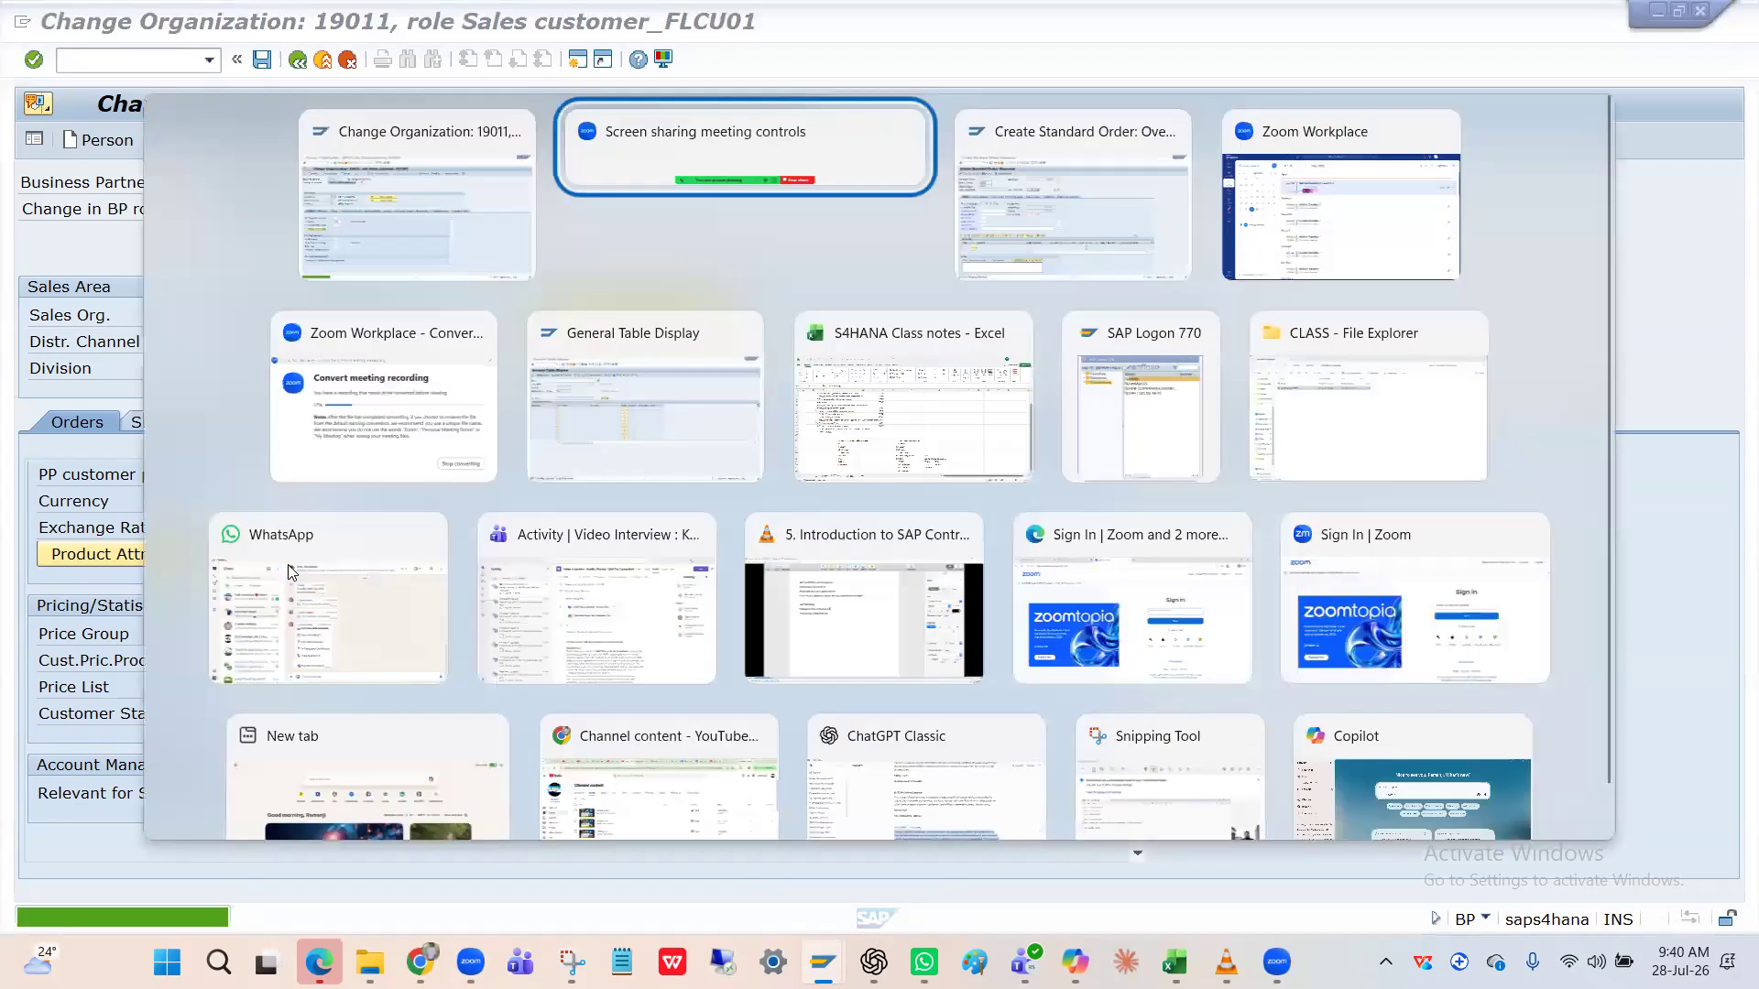
Set the order's payment terms to 0001 and load the customer's data.
key("alt+Tab")
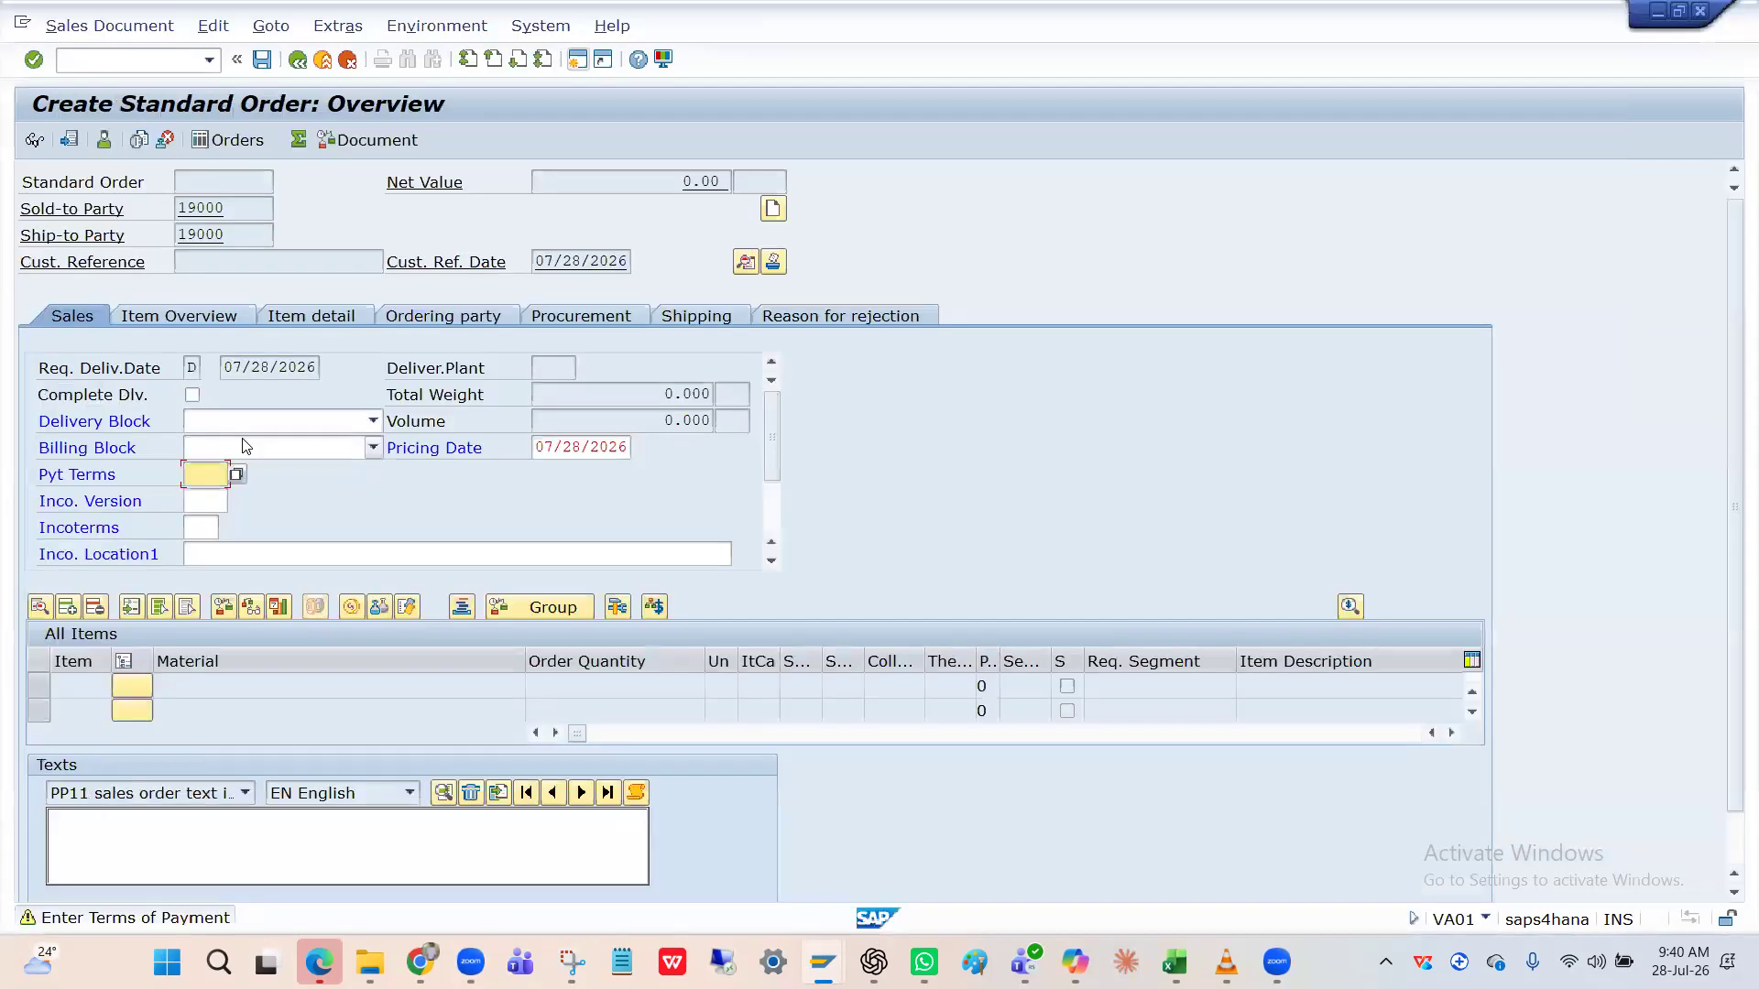
left_click(211, 482)
key("Down")
key("Return")
key("Return")
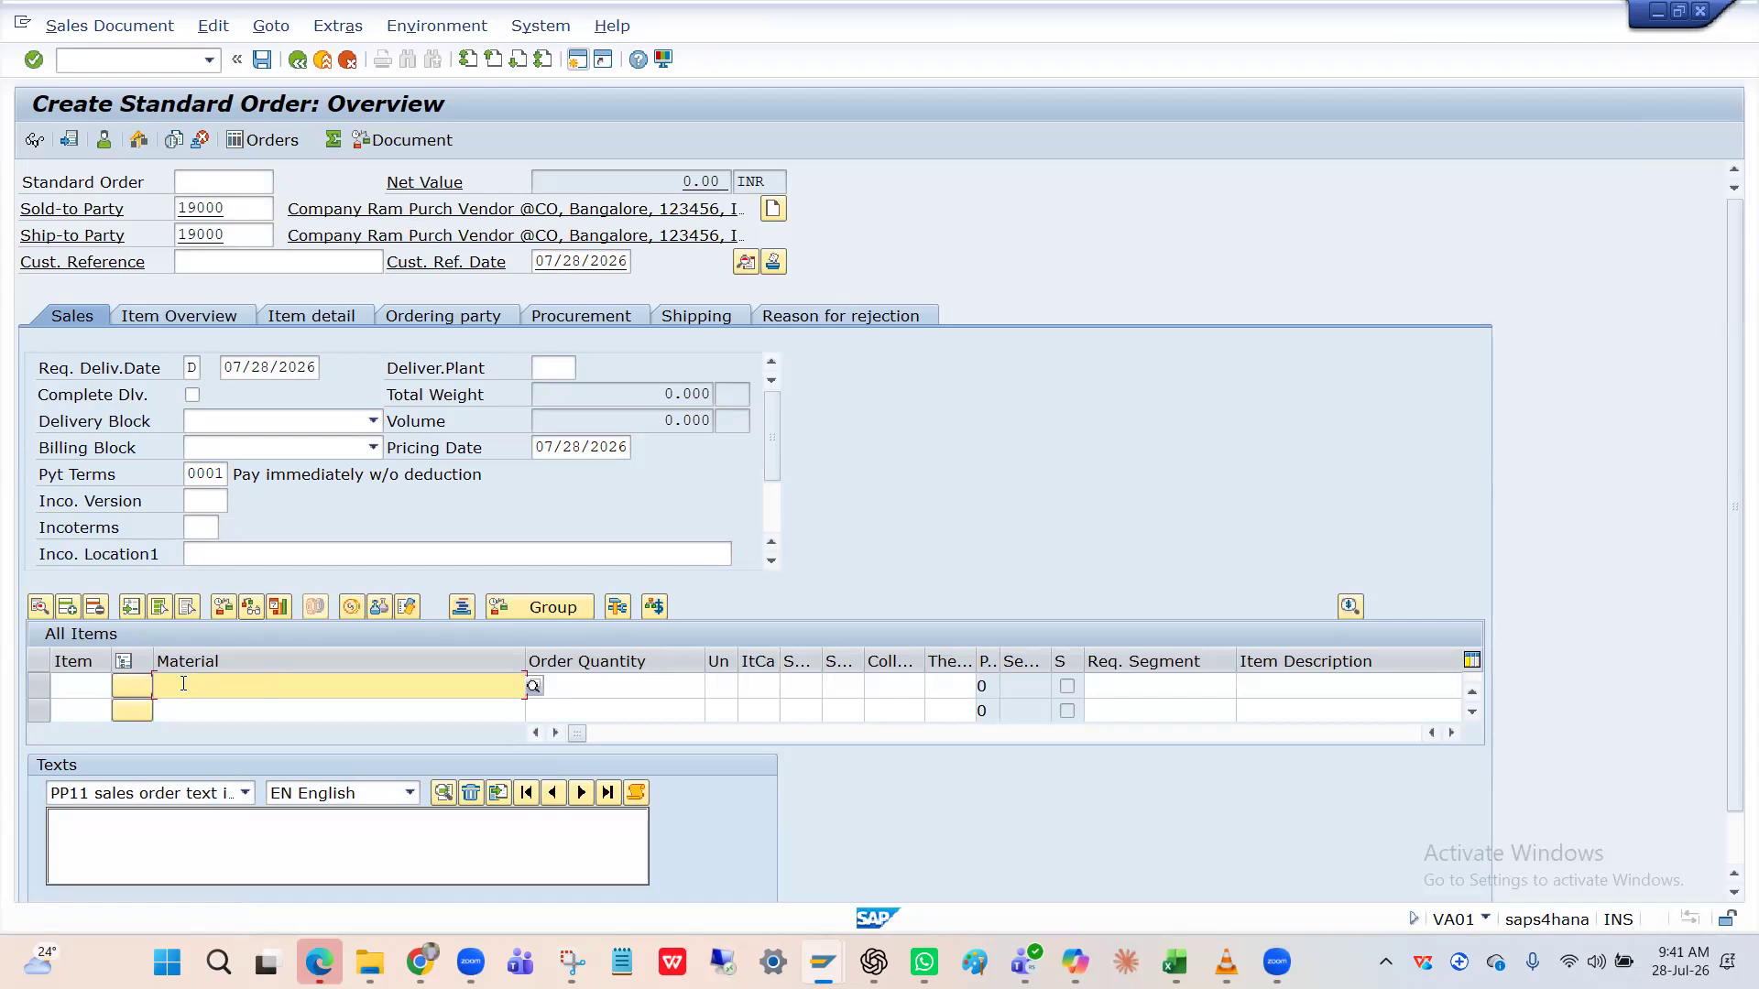
Return to the sales order and place the cursor in the first item's Material cell.
key("alt+Tab")
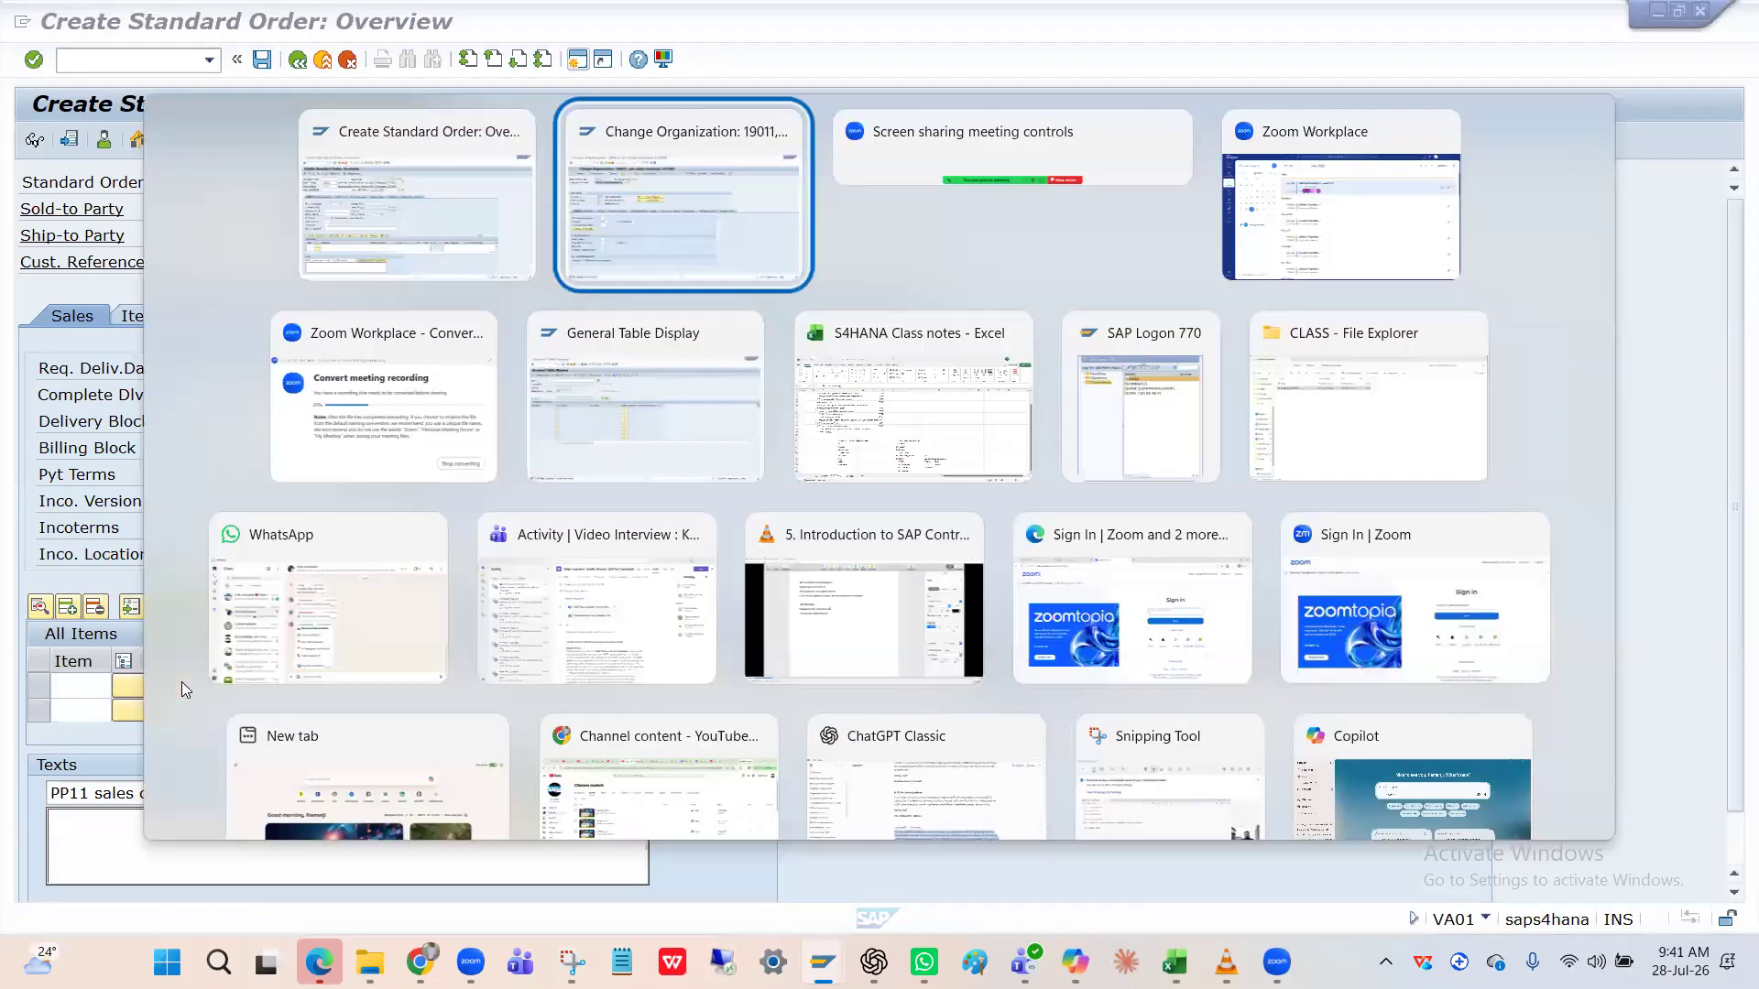
key("alt+Tab")
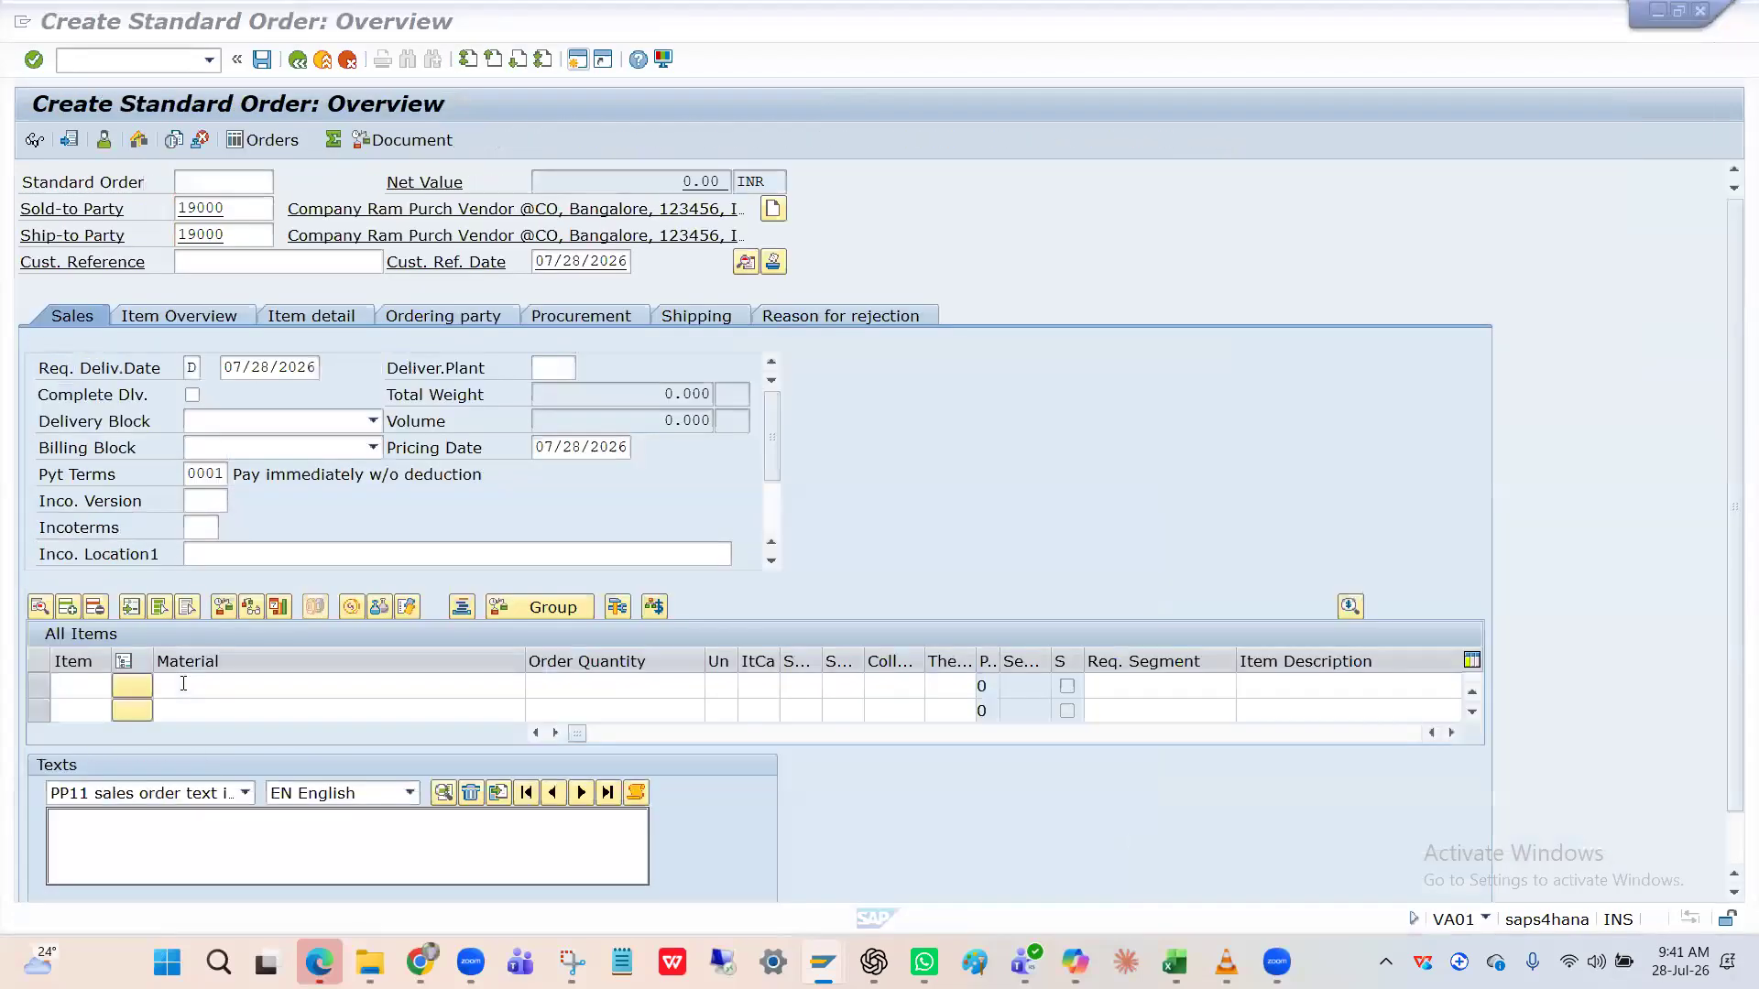
left_click(200, 686)
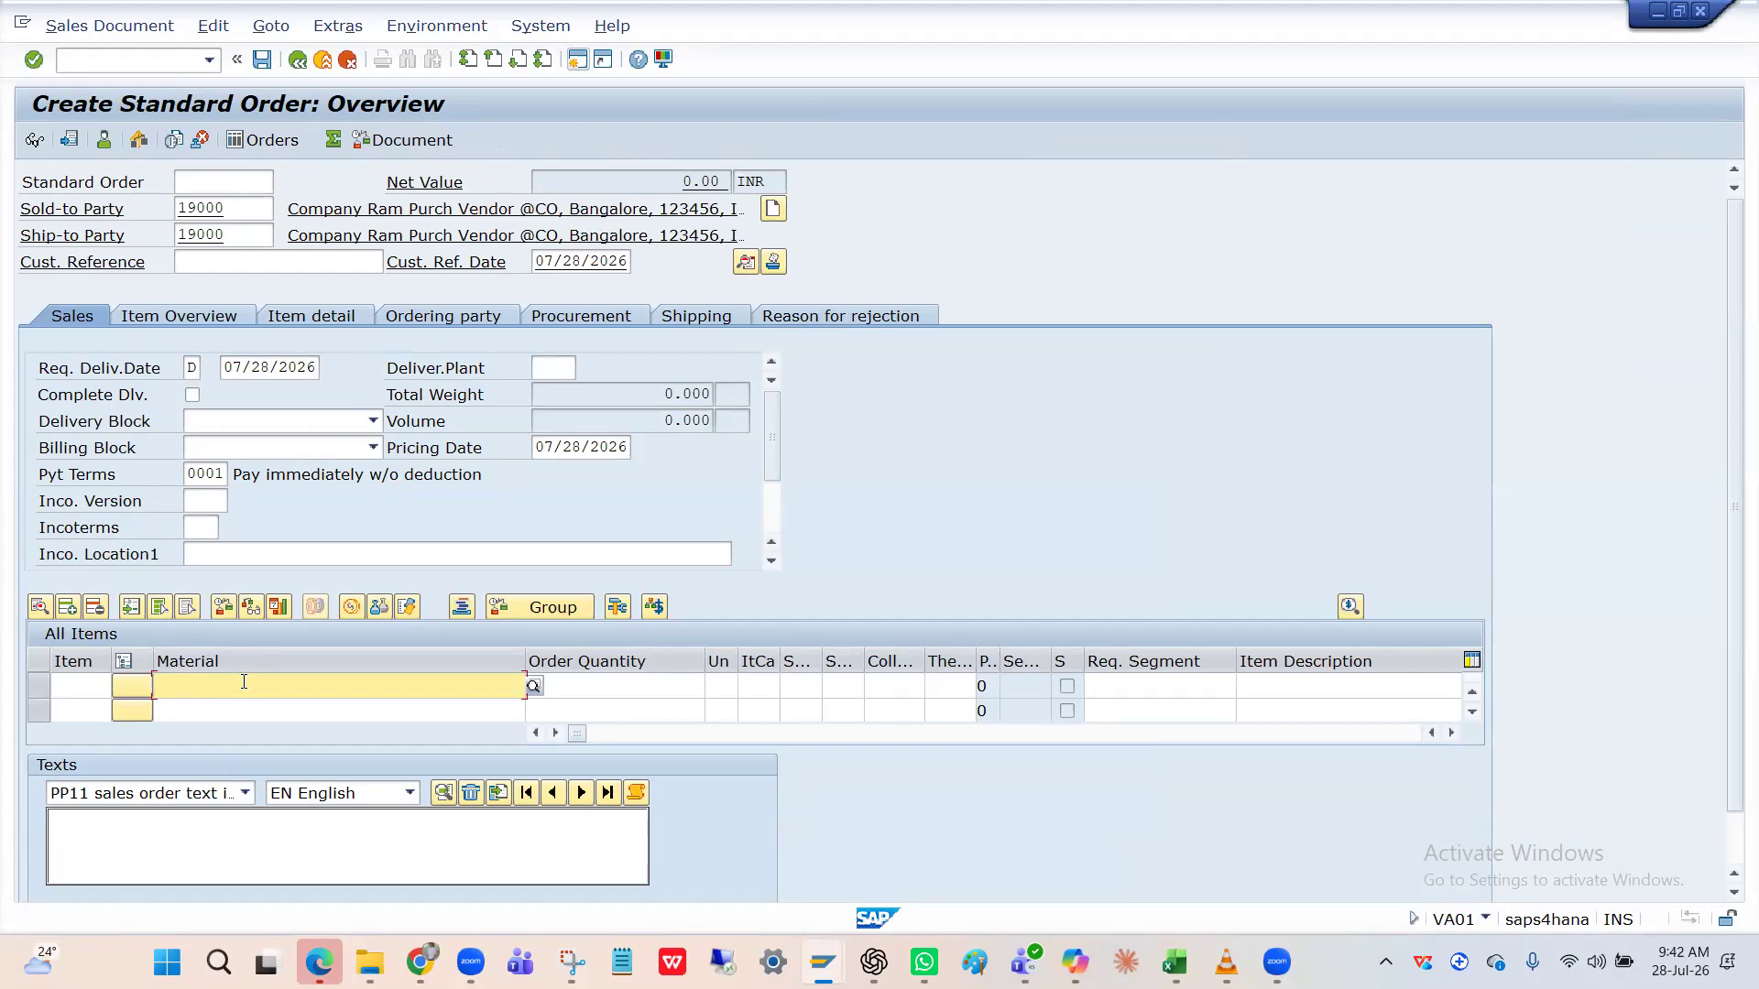
key("alt+Tab")
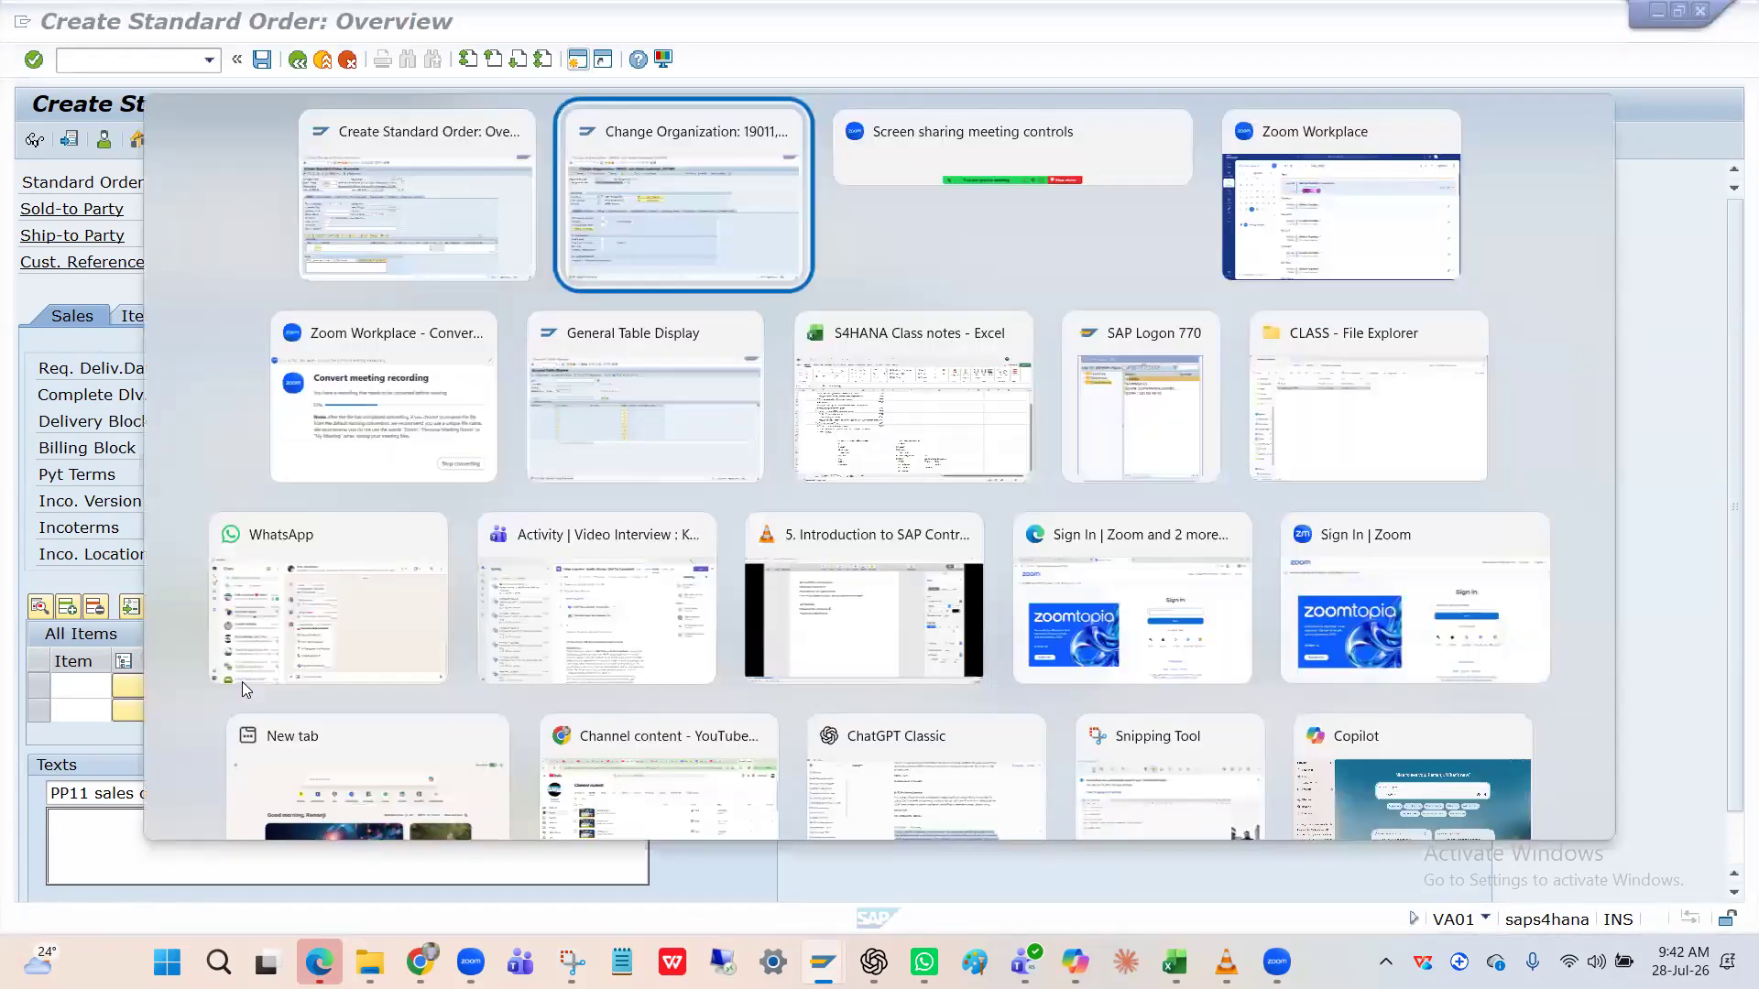
Start transaction /nMM01 to create a material.
key("alt+Tab")
key("alt+Tab")
key("alt+Tab")
key("alt+Tab")
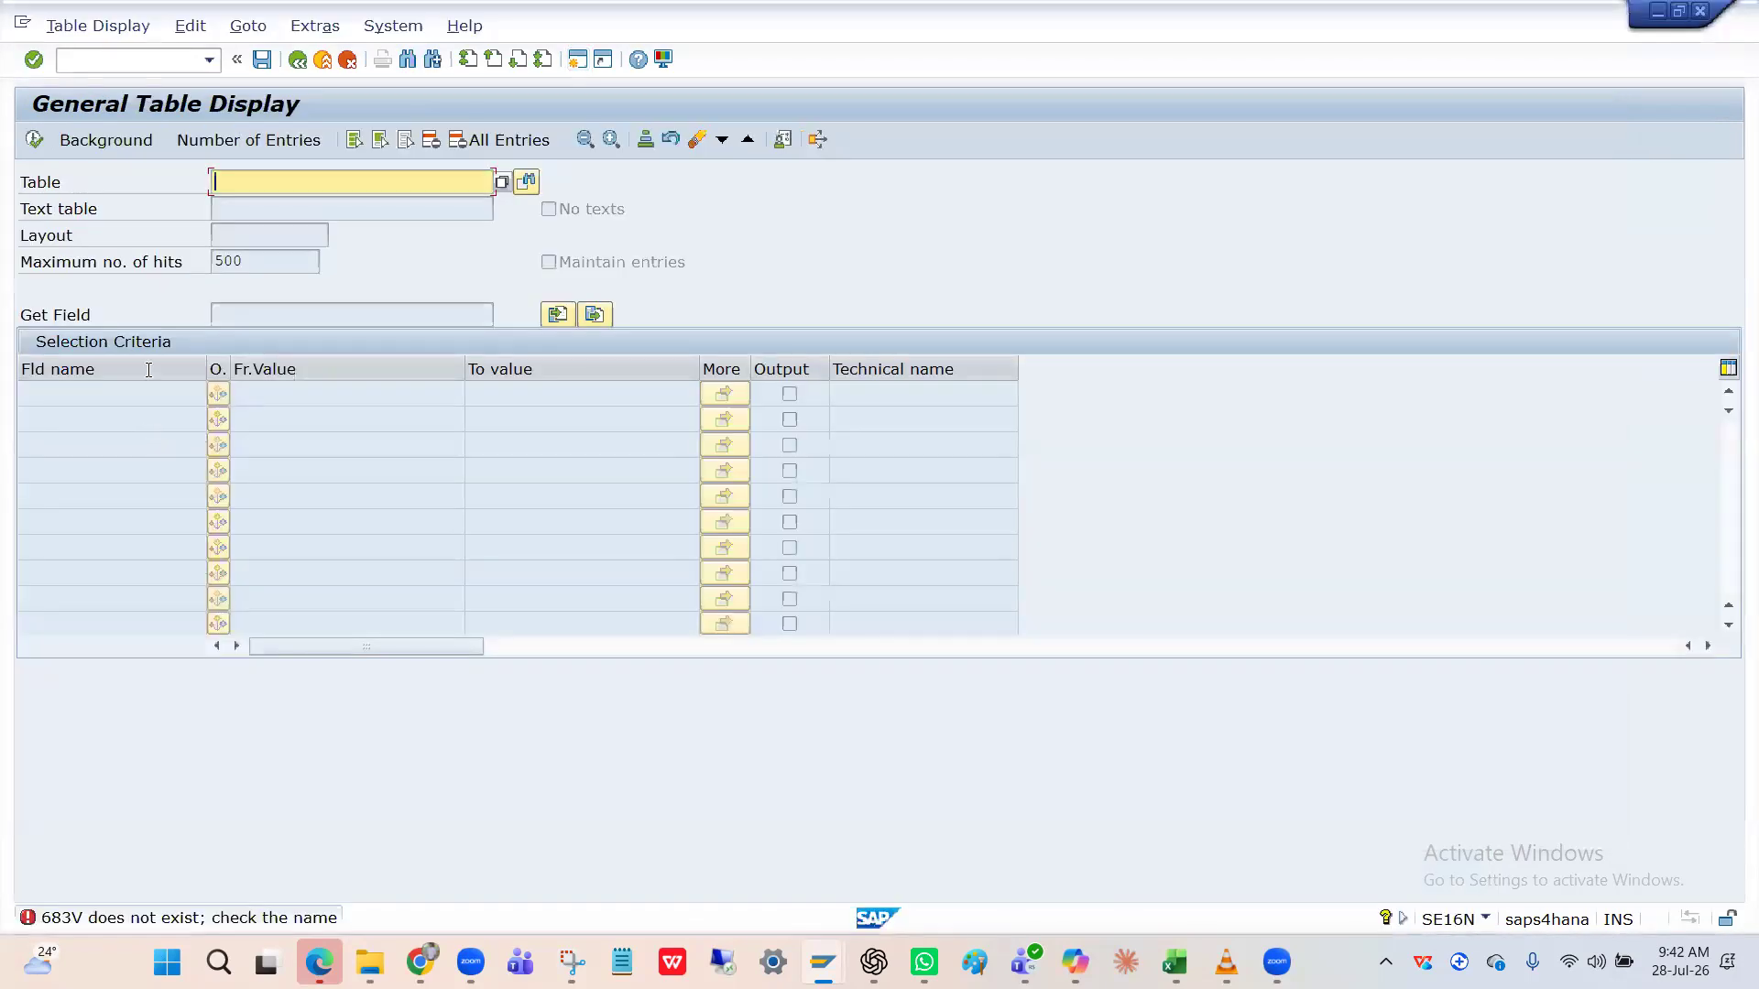
left_click(140, 70)
type("/")
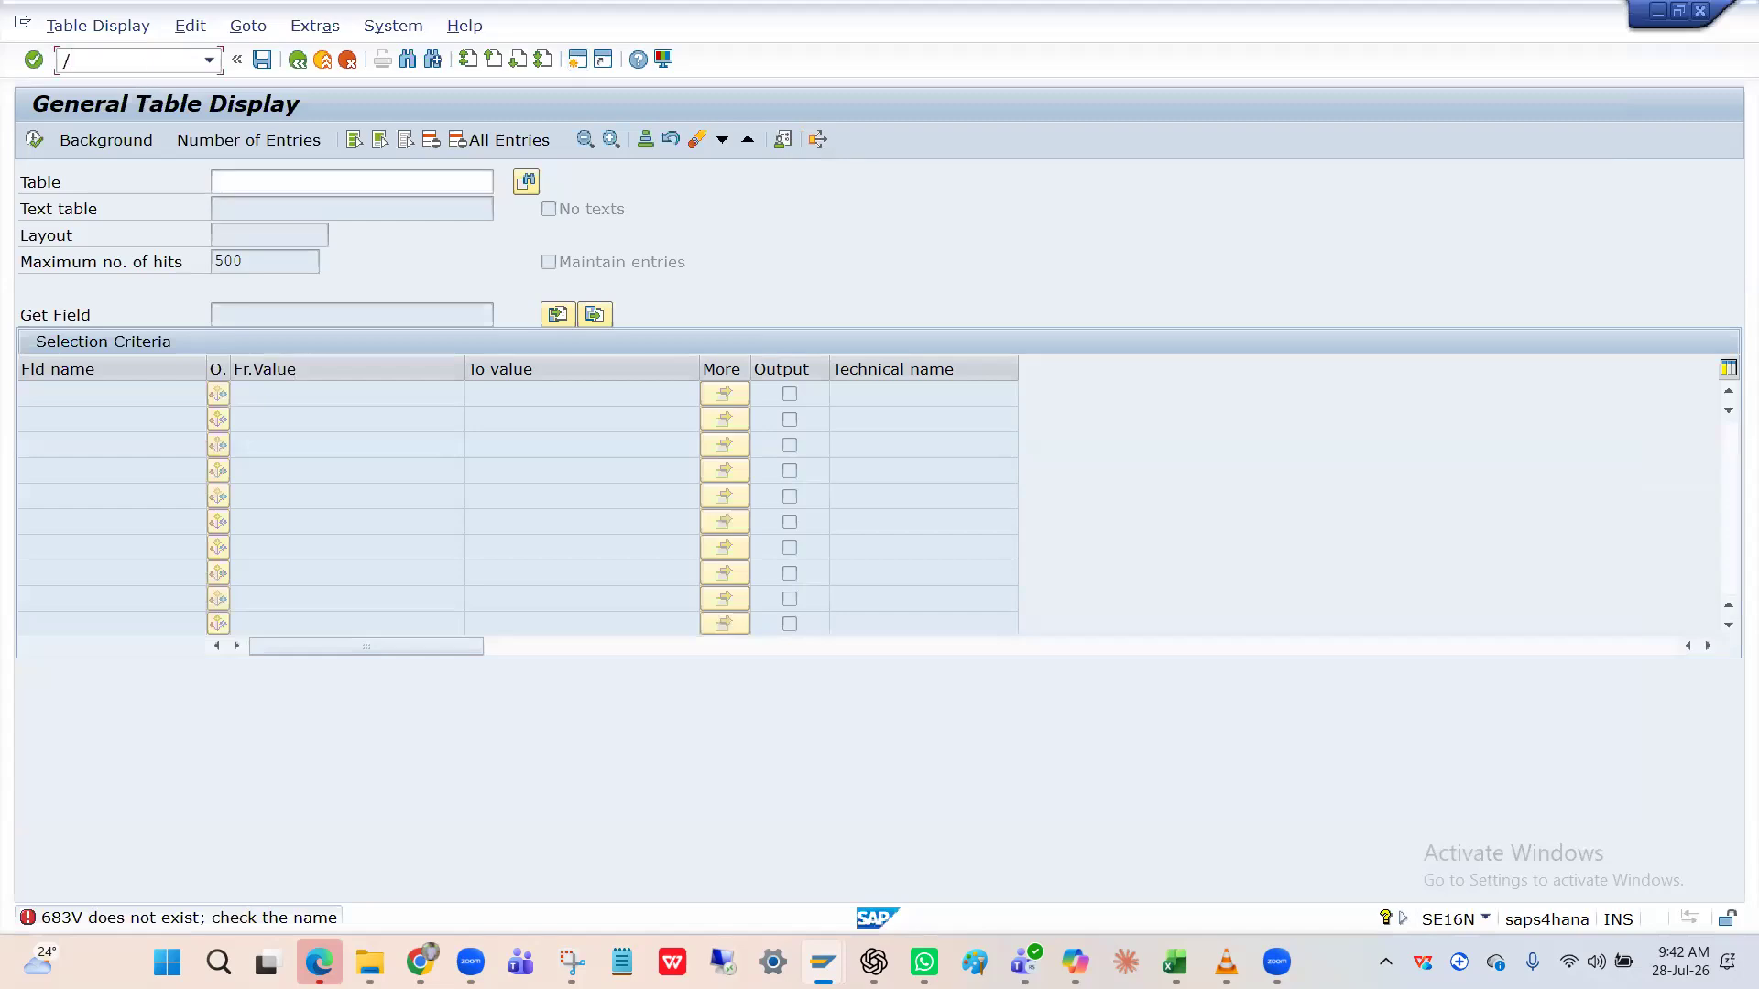
type("nMM01")
key("Return")
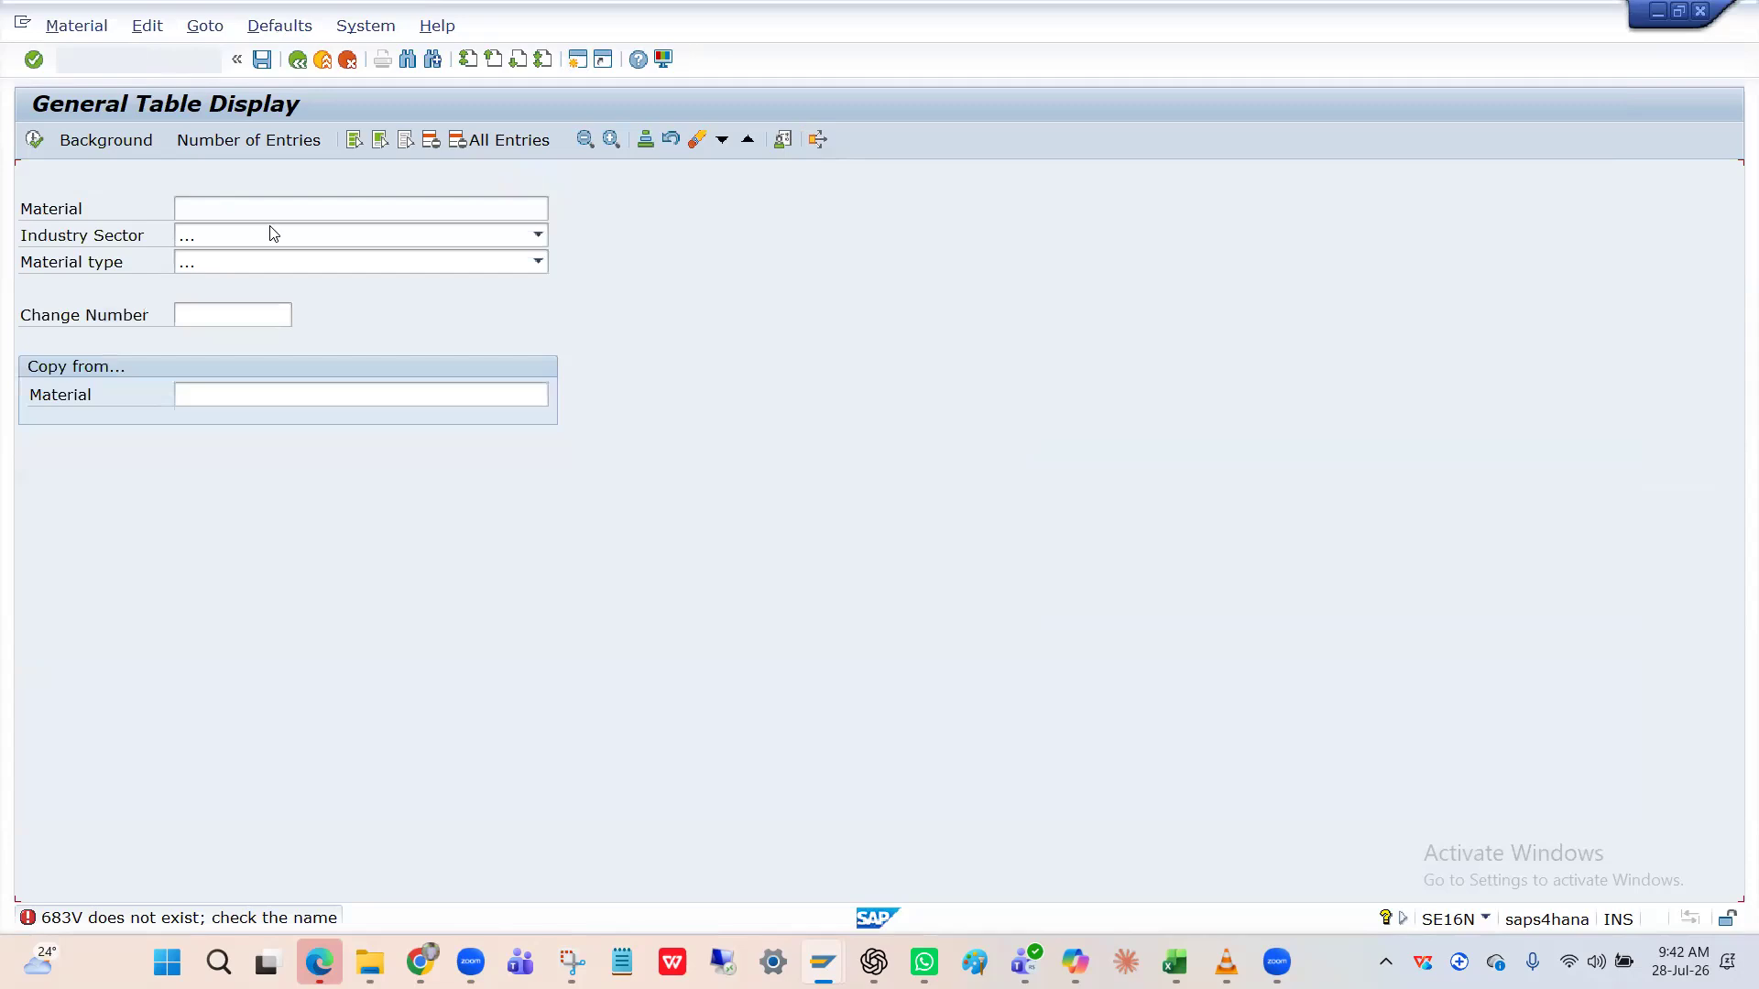
Set the industry sector to manufacturing industry.
left_click(289, 240)
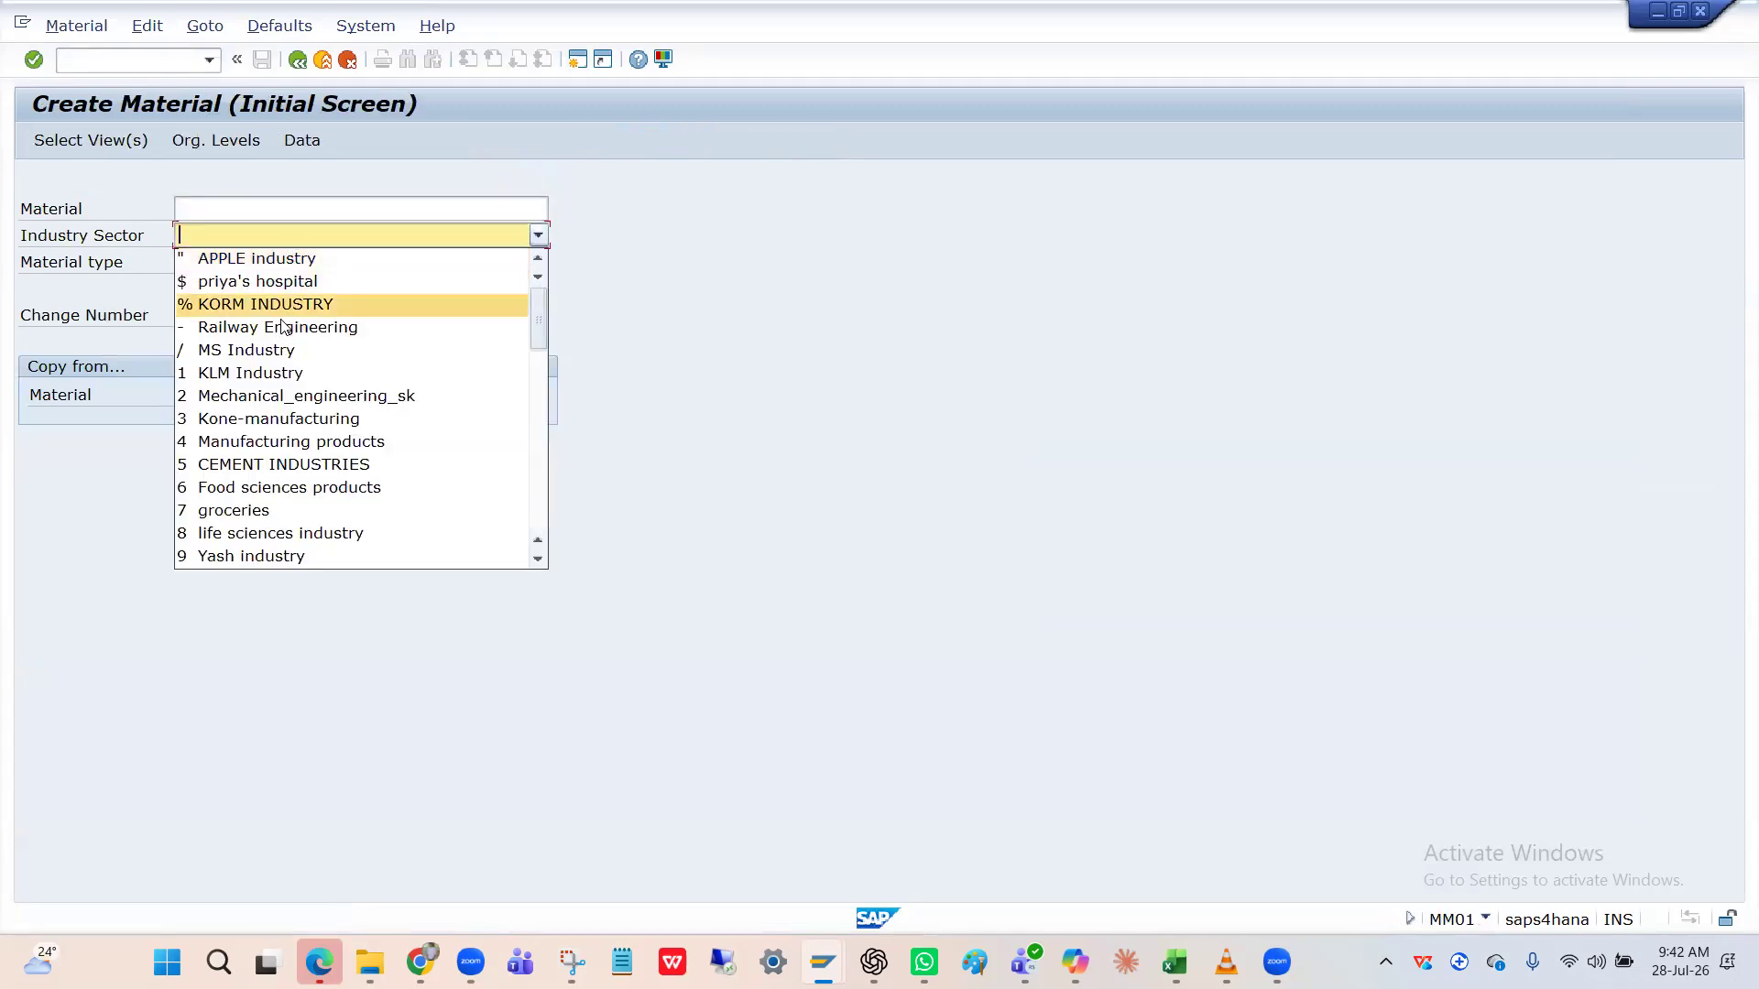
scroll(287, 424, "down", 2)
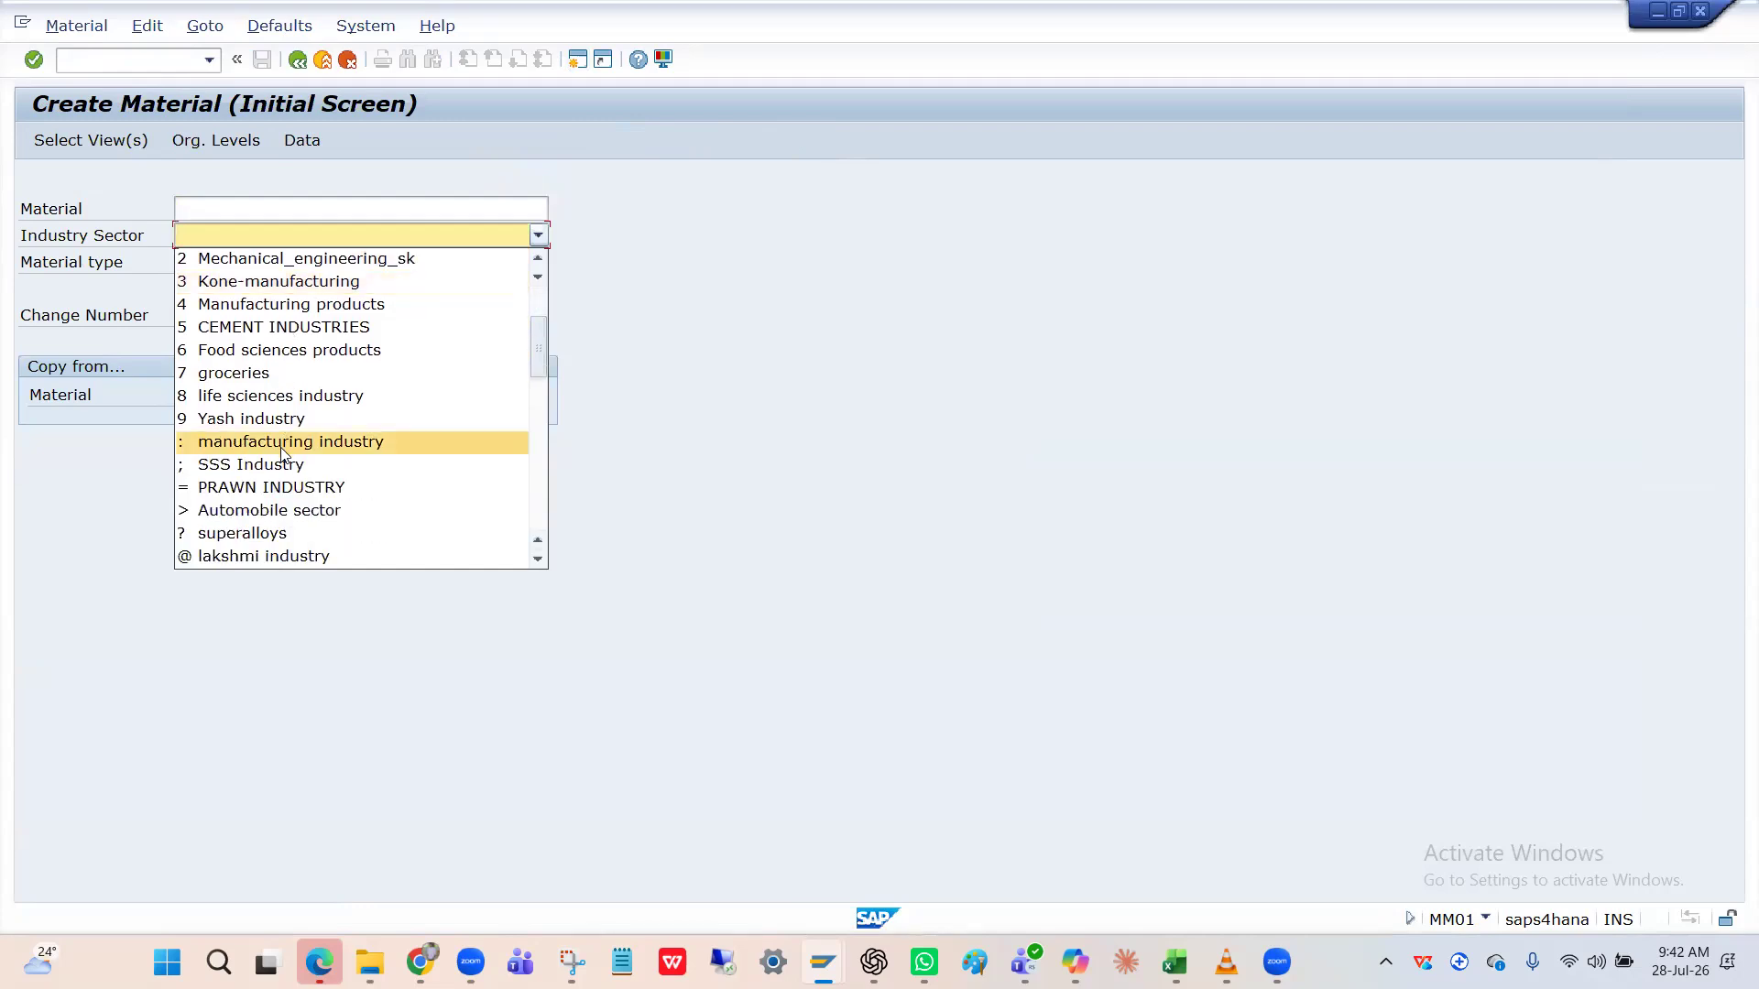
scroll(283, 453, "down", 2)
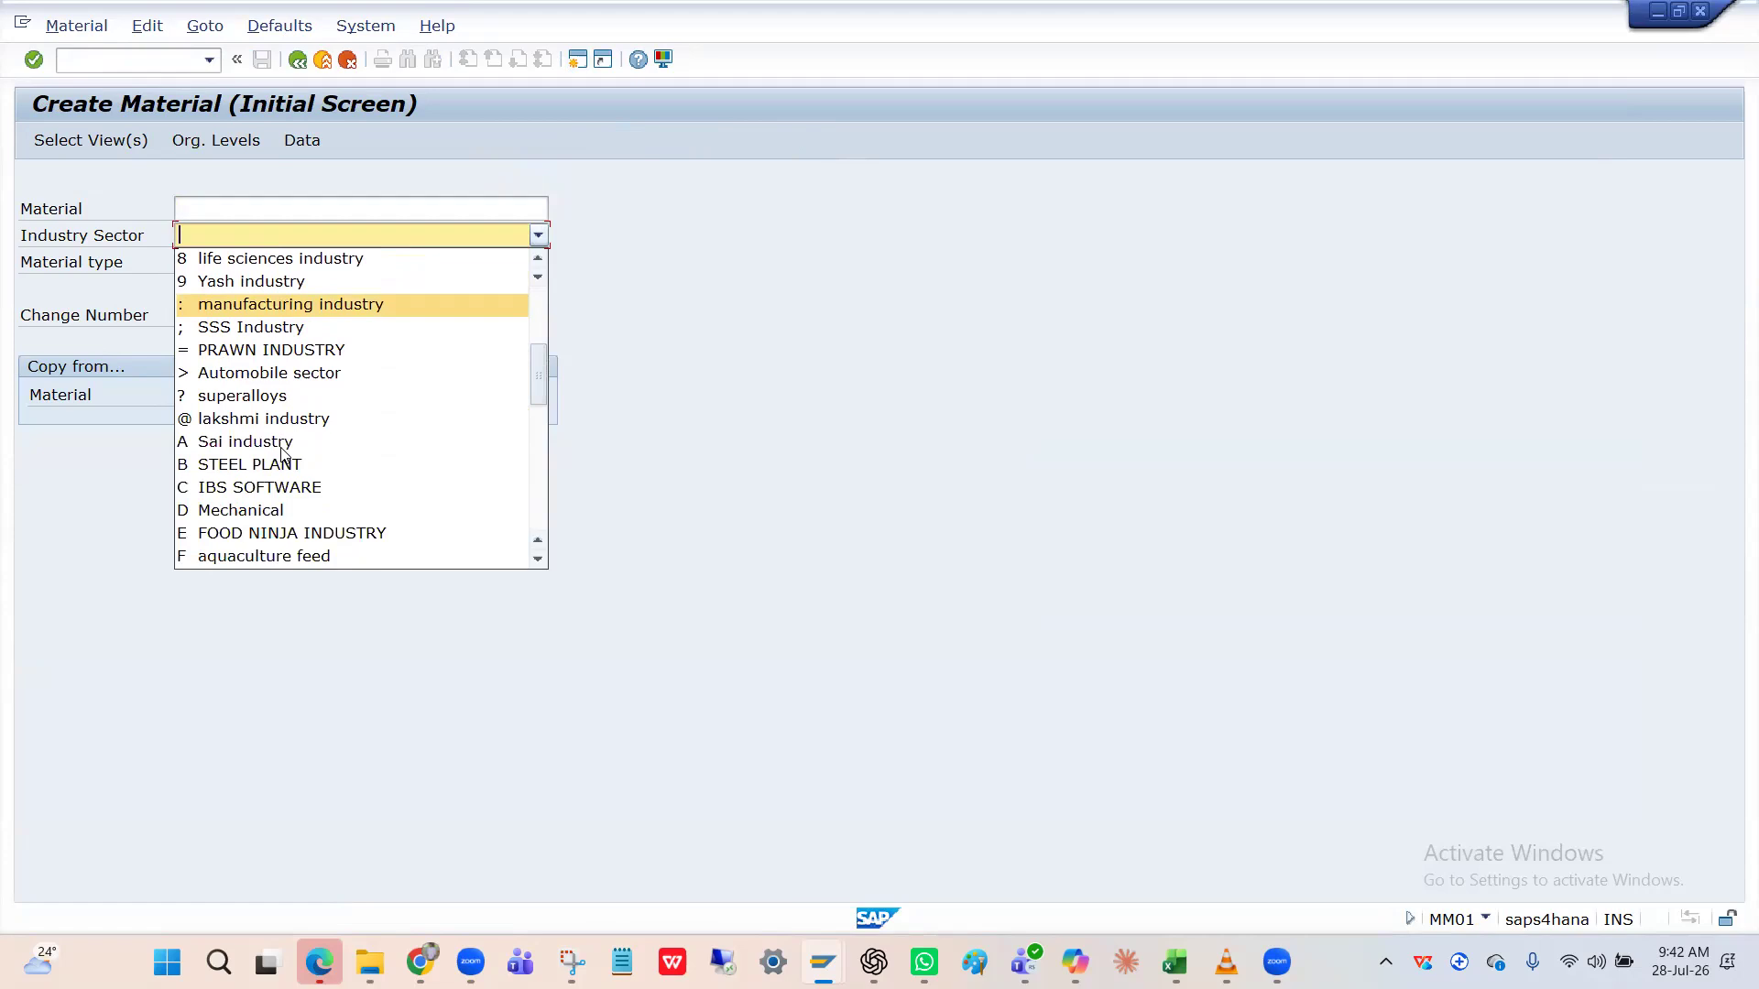
scroll(277, 541, "down", 2)
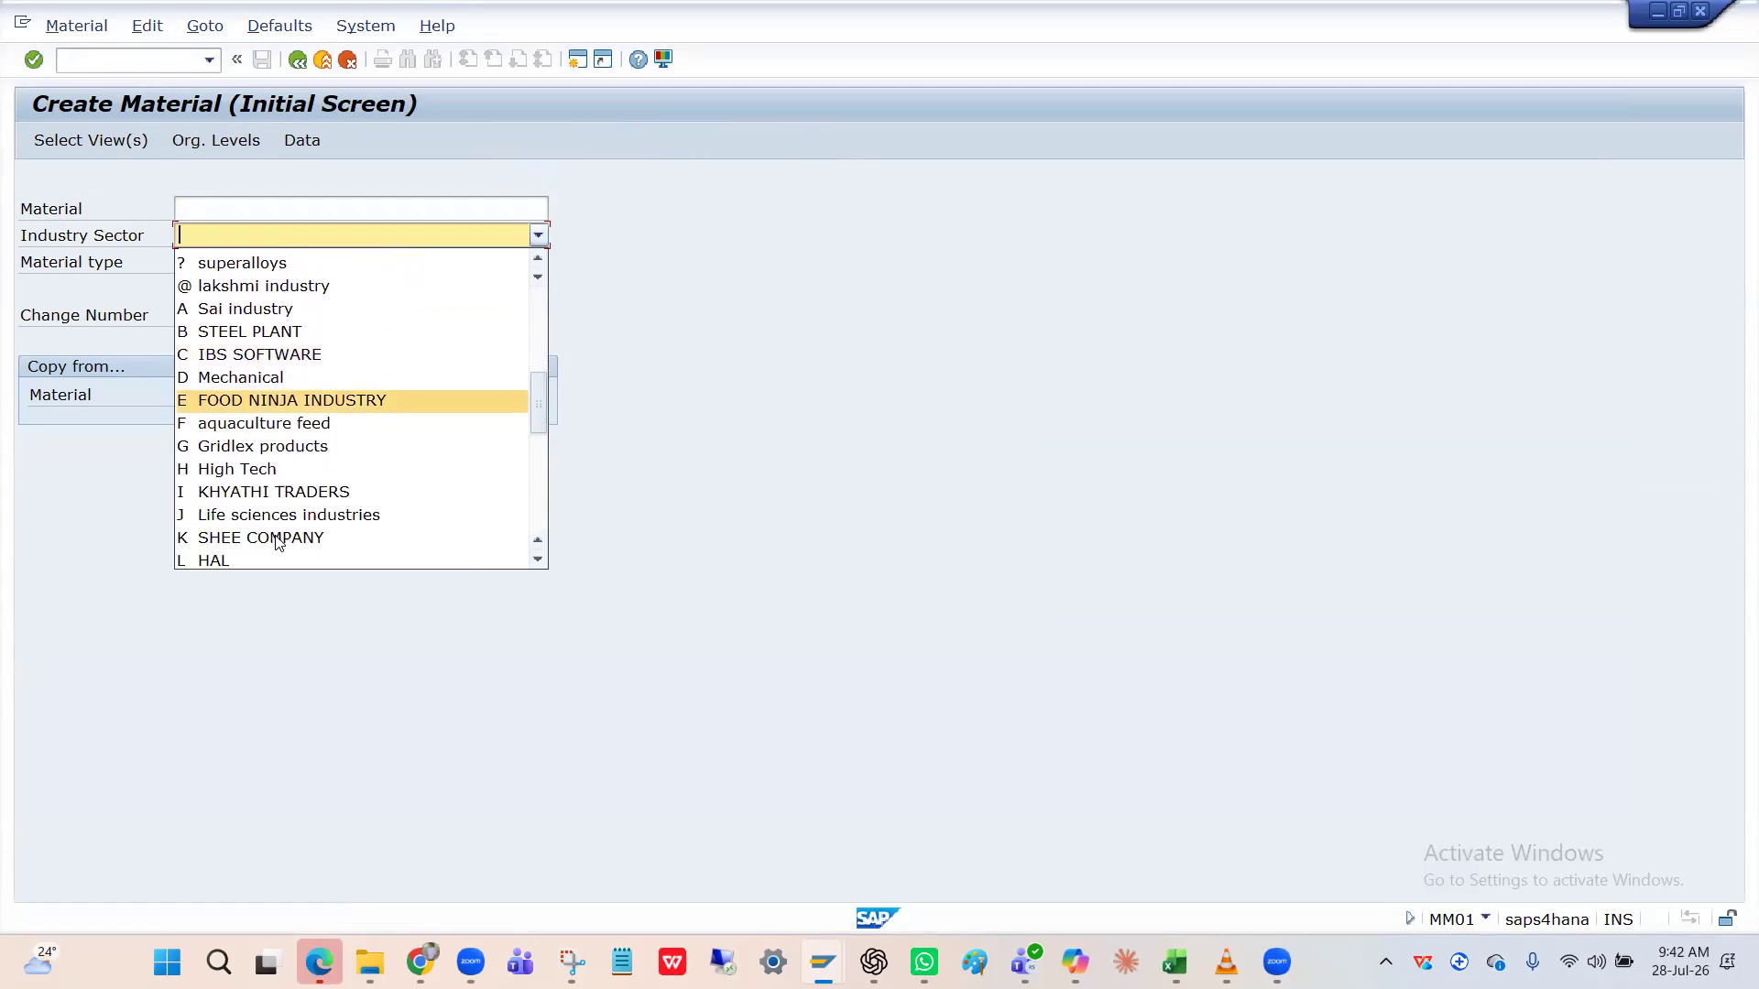
scroll(279, 480, "down", 2)
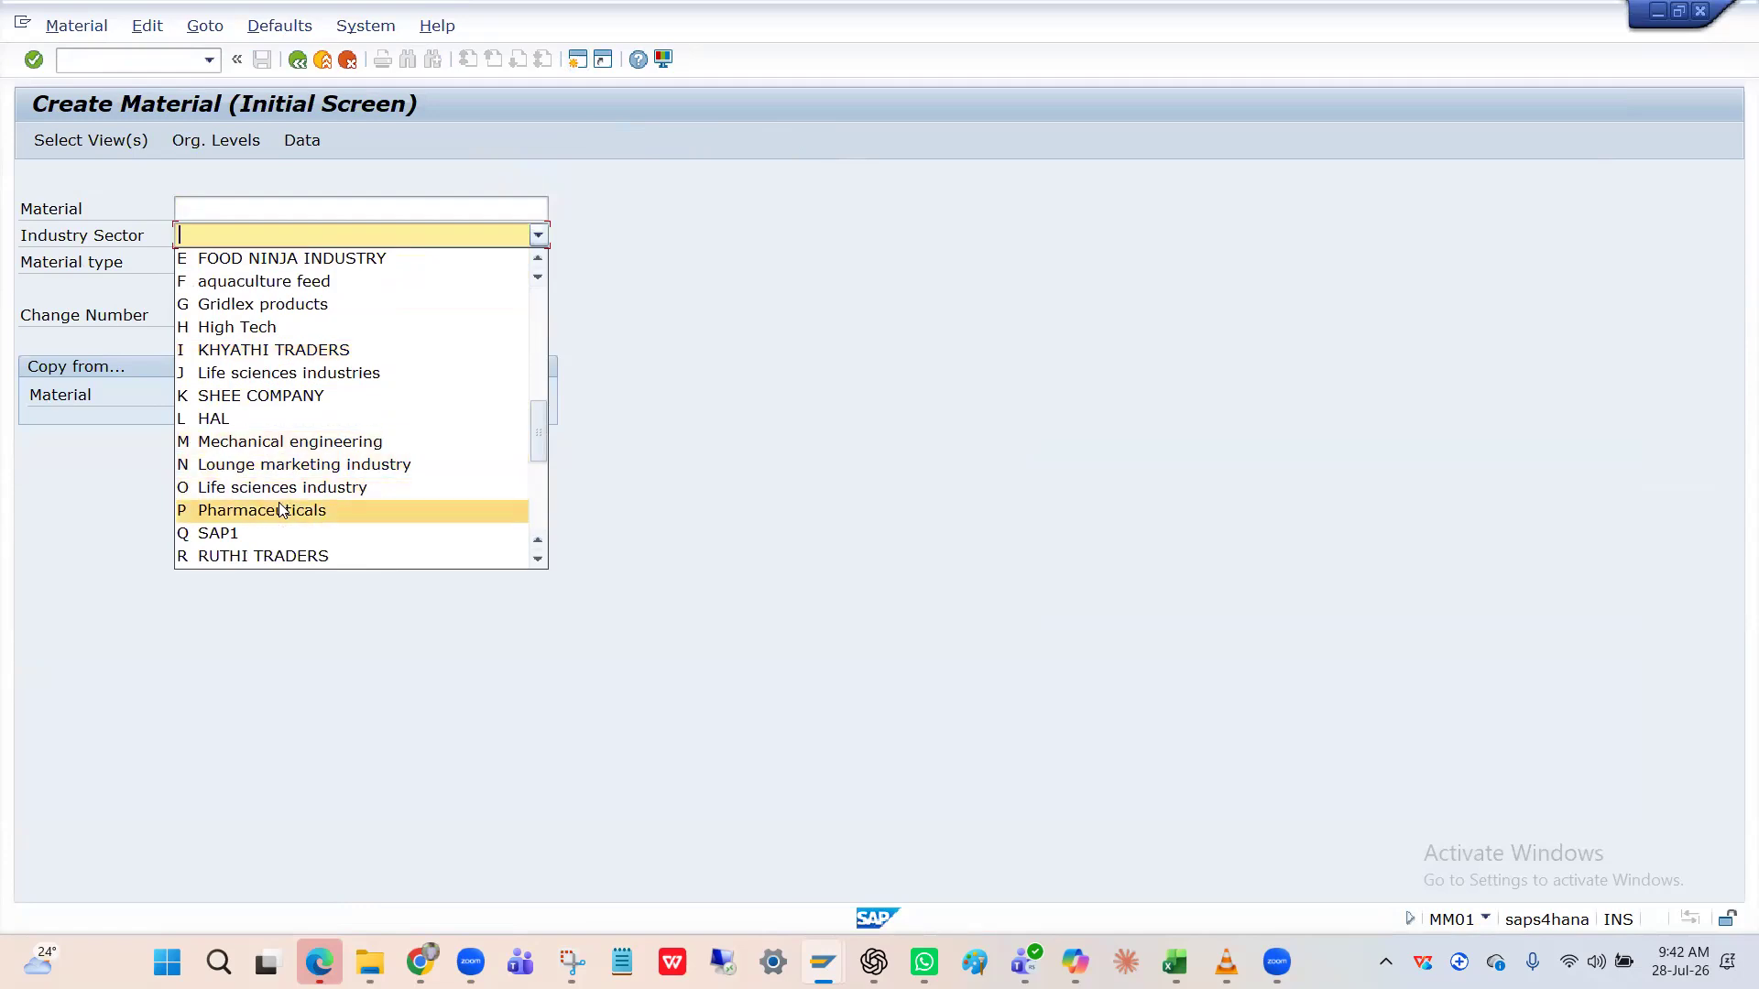
scroll(280, 509, "down", 2)
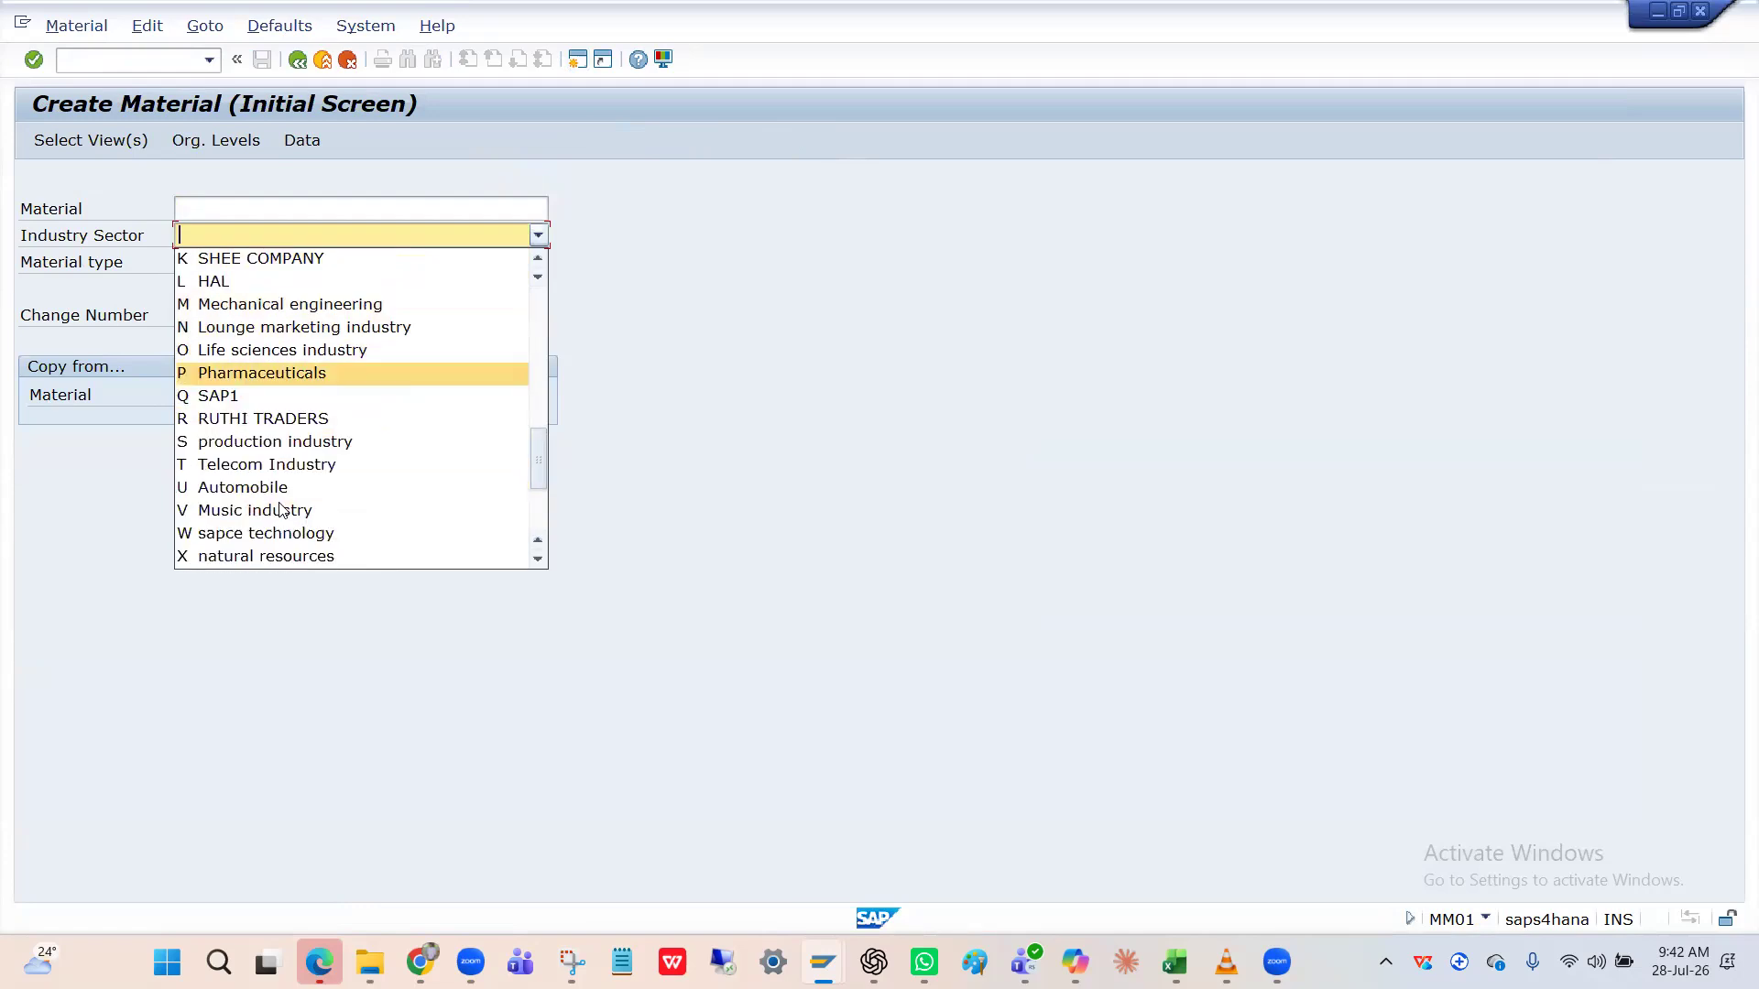
scroll(280, 510, "down", 3)
scroll(280, 510, "up", 2)
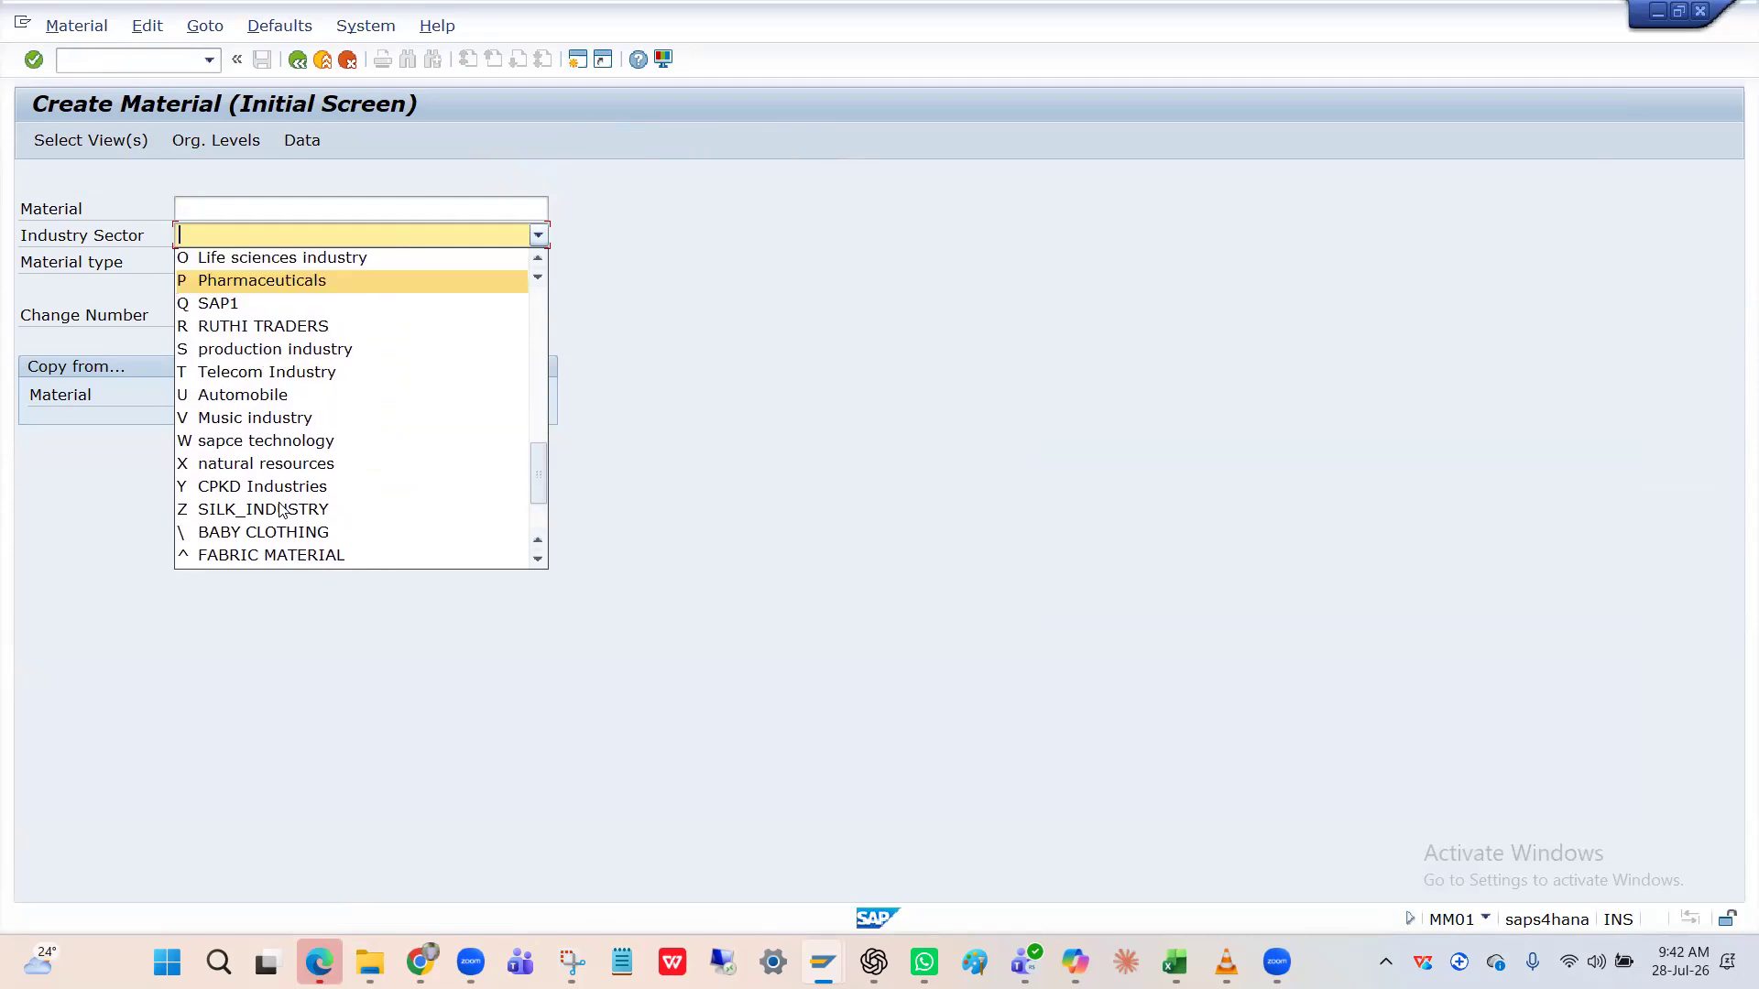
scroll(280, 510, "up", 2)
scroll(281, 510, "up", 6)
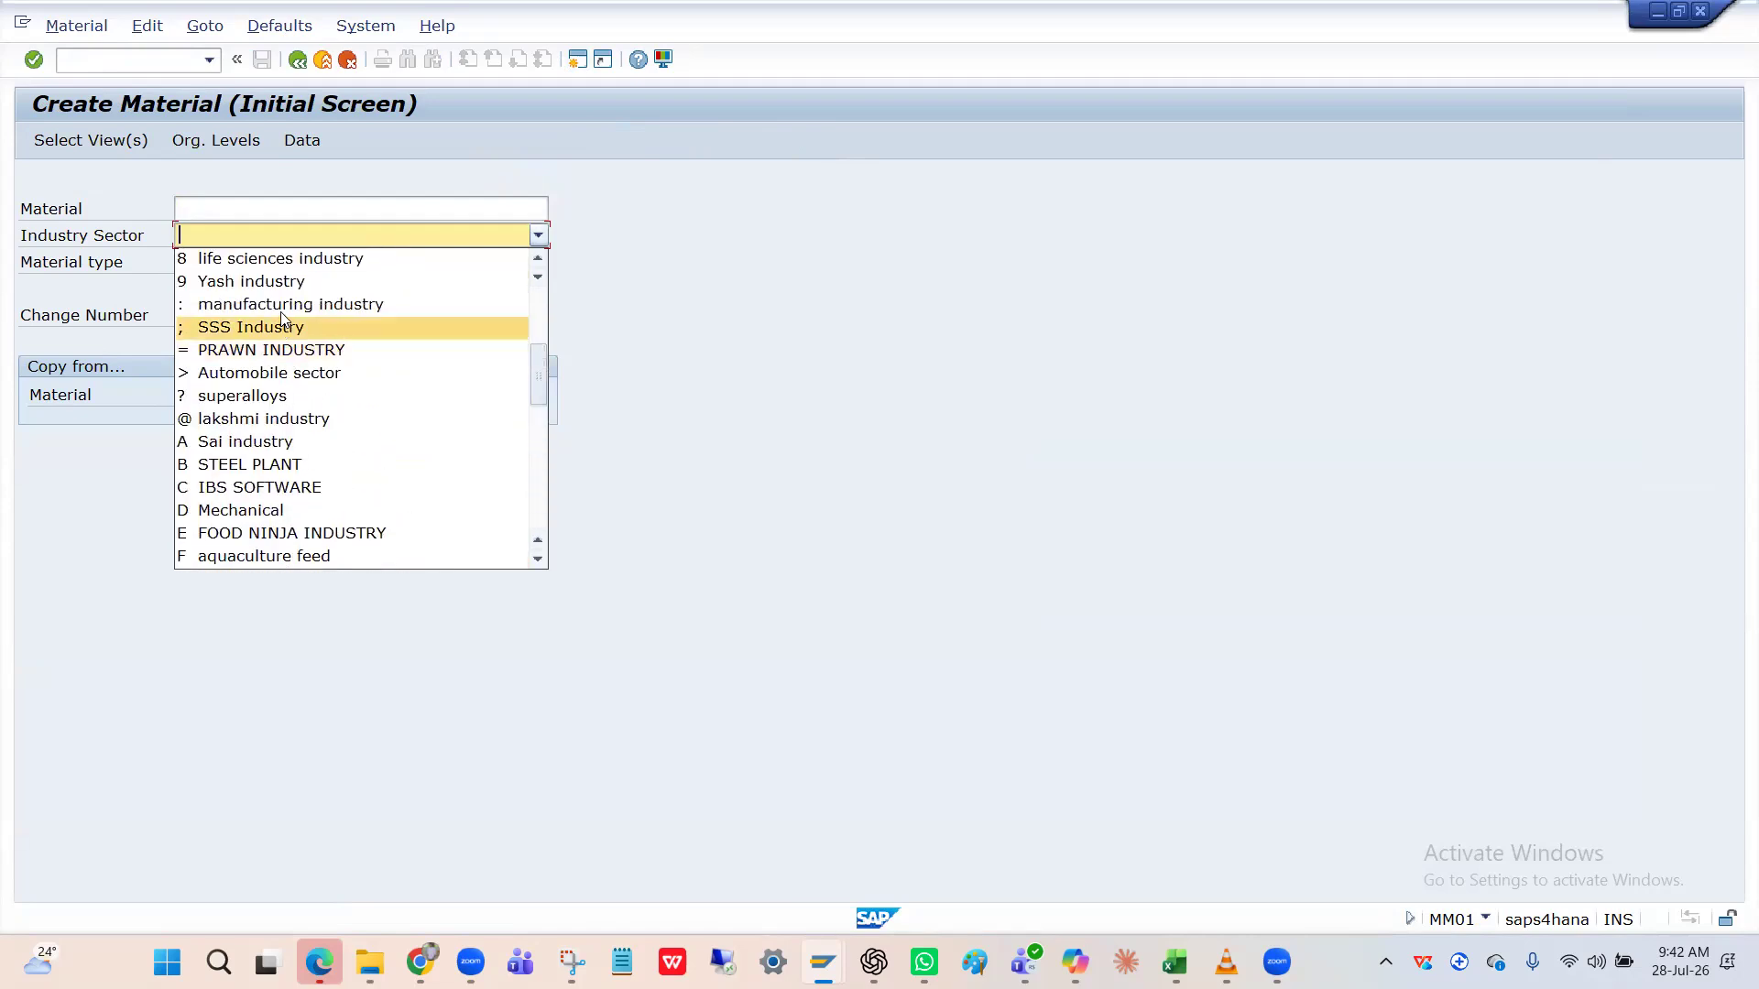
left_click(280, 306)
left_click(245, 261)
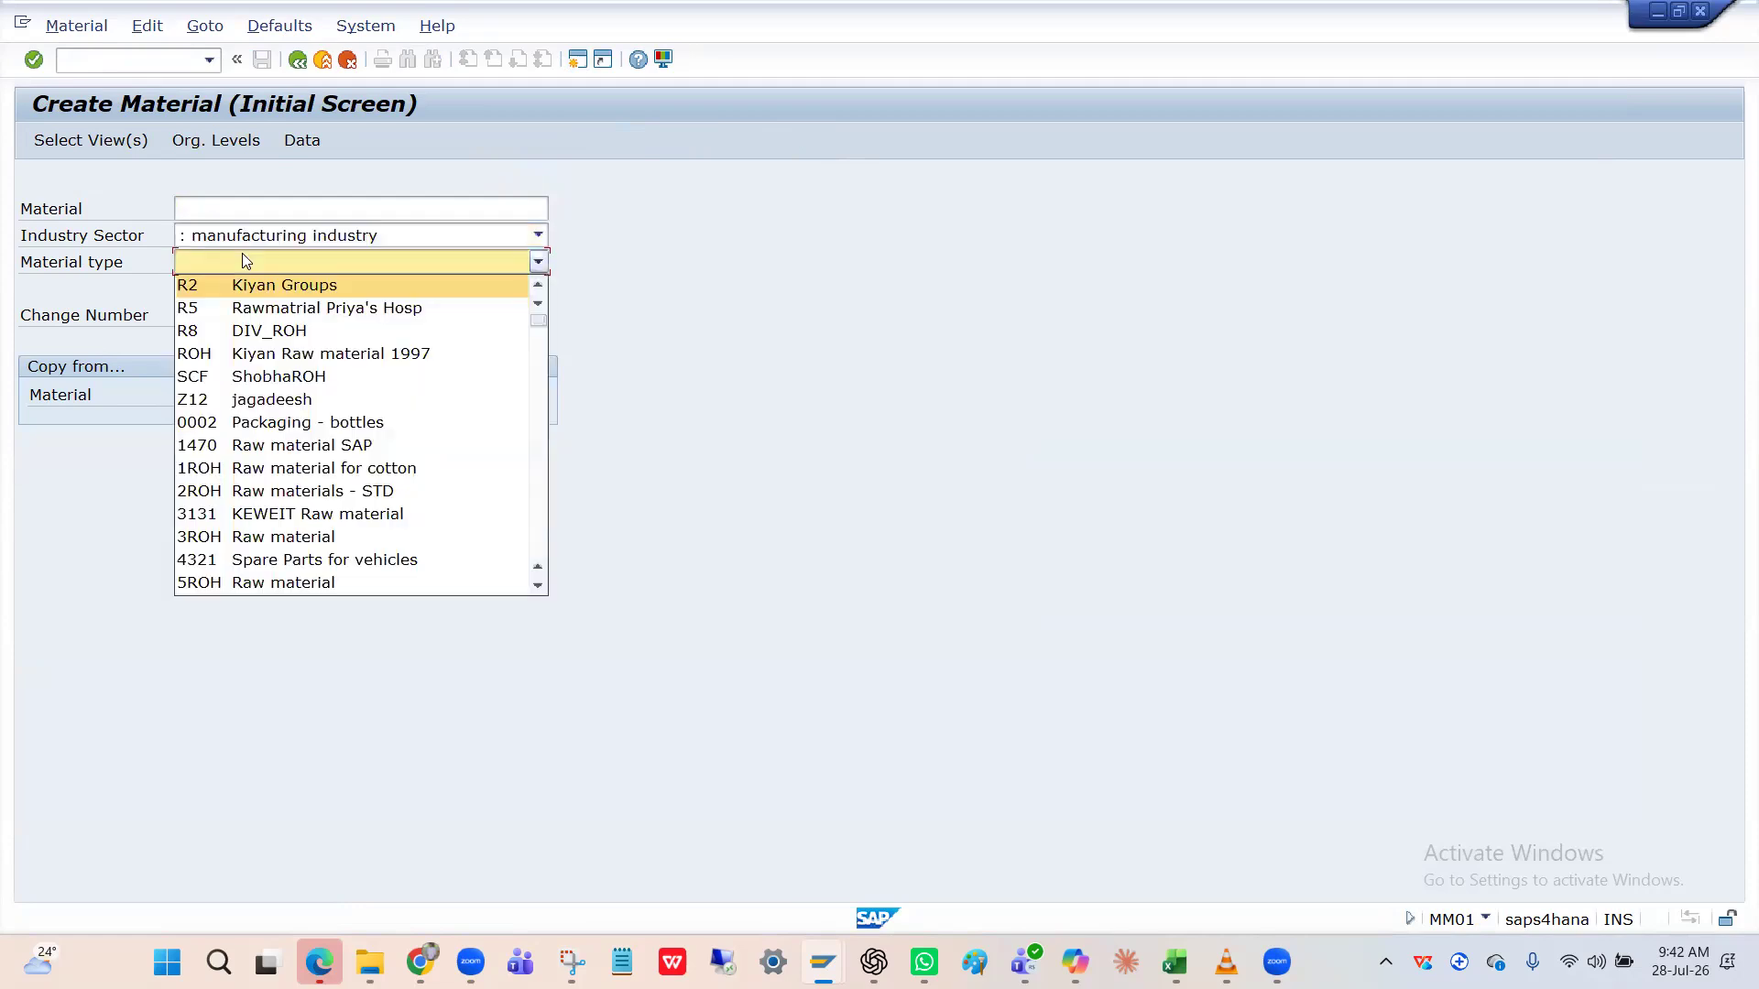
Browse the material type list for HRAW-like entries without choosing one.
type("hr")
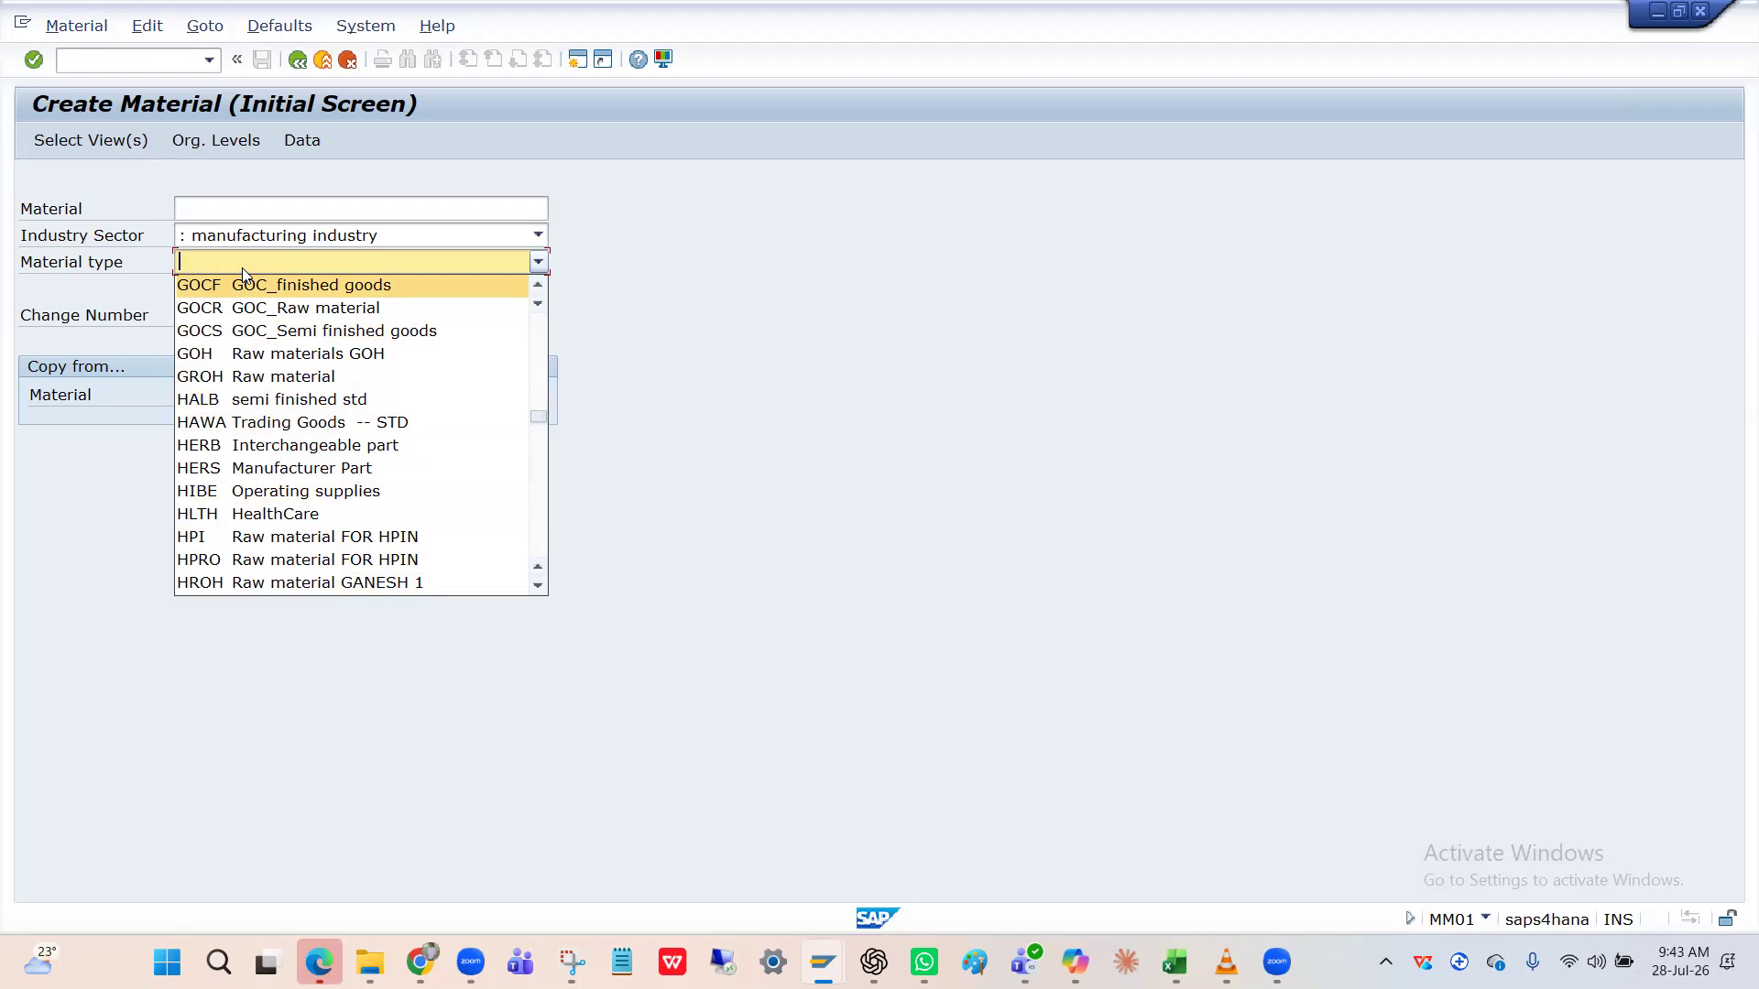
key("h")
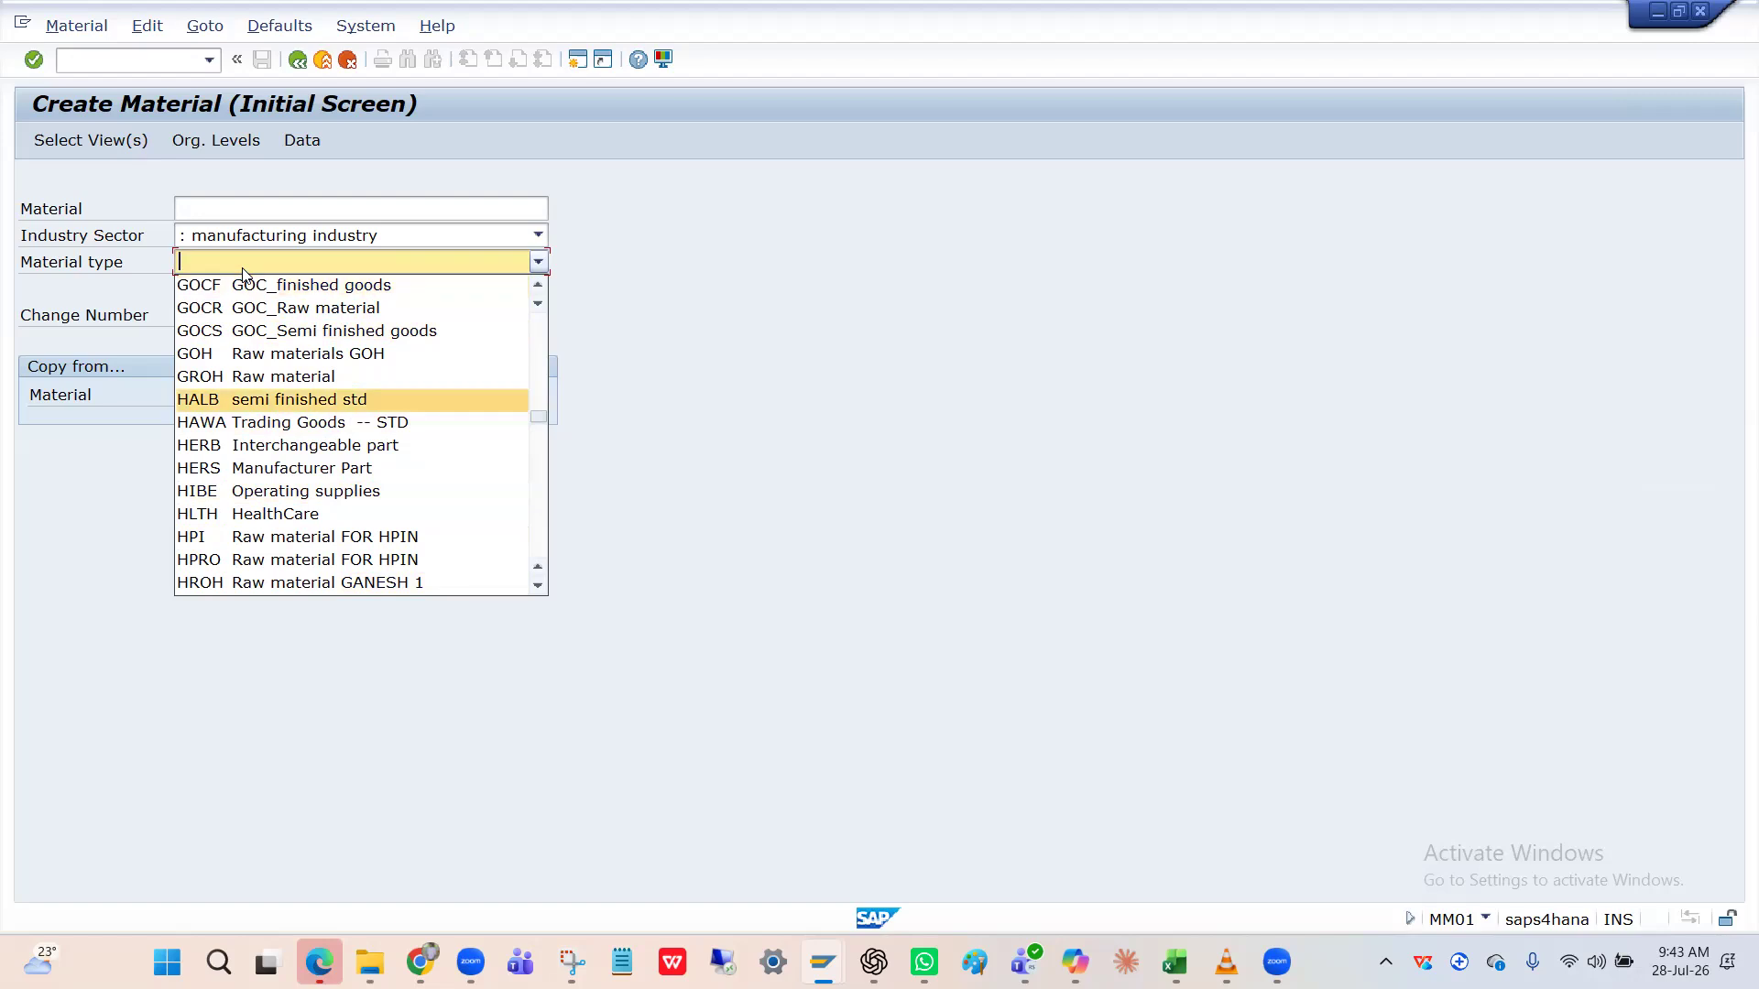
key("r")
key("a")
key("w")
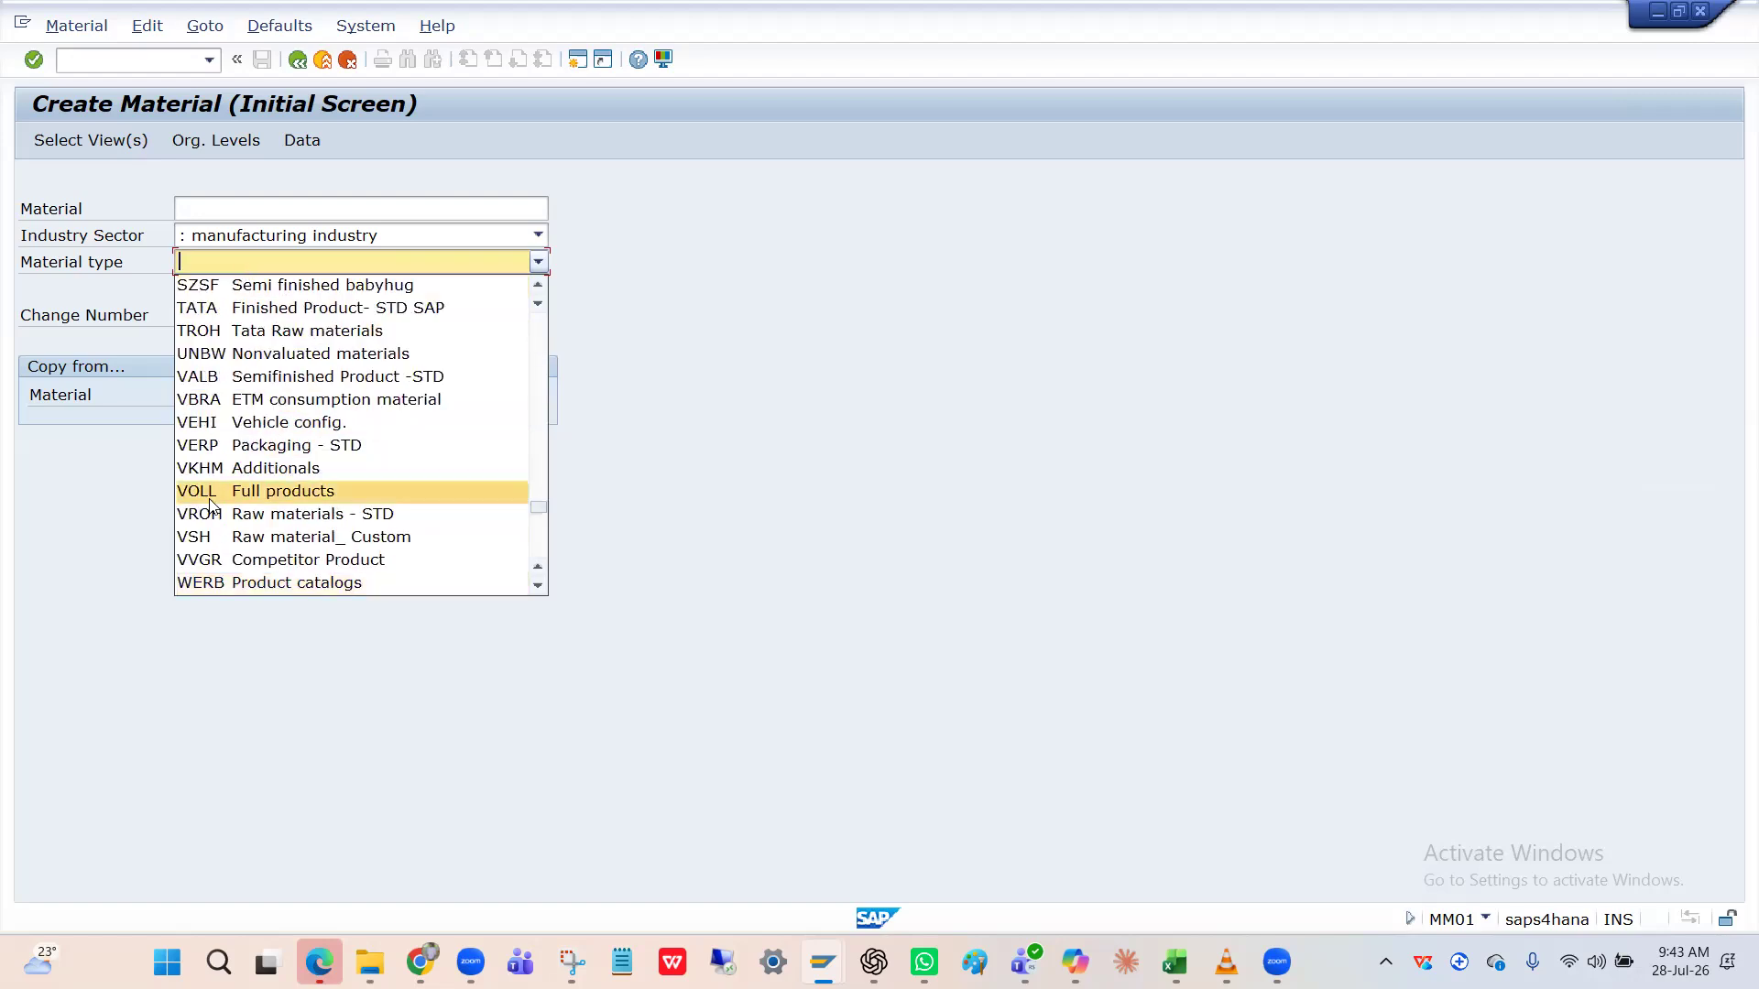
scroll(228, 447, "up", 3)
scroll(230, 451, "up", 1)
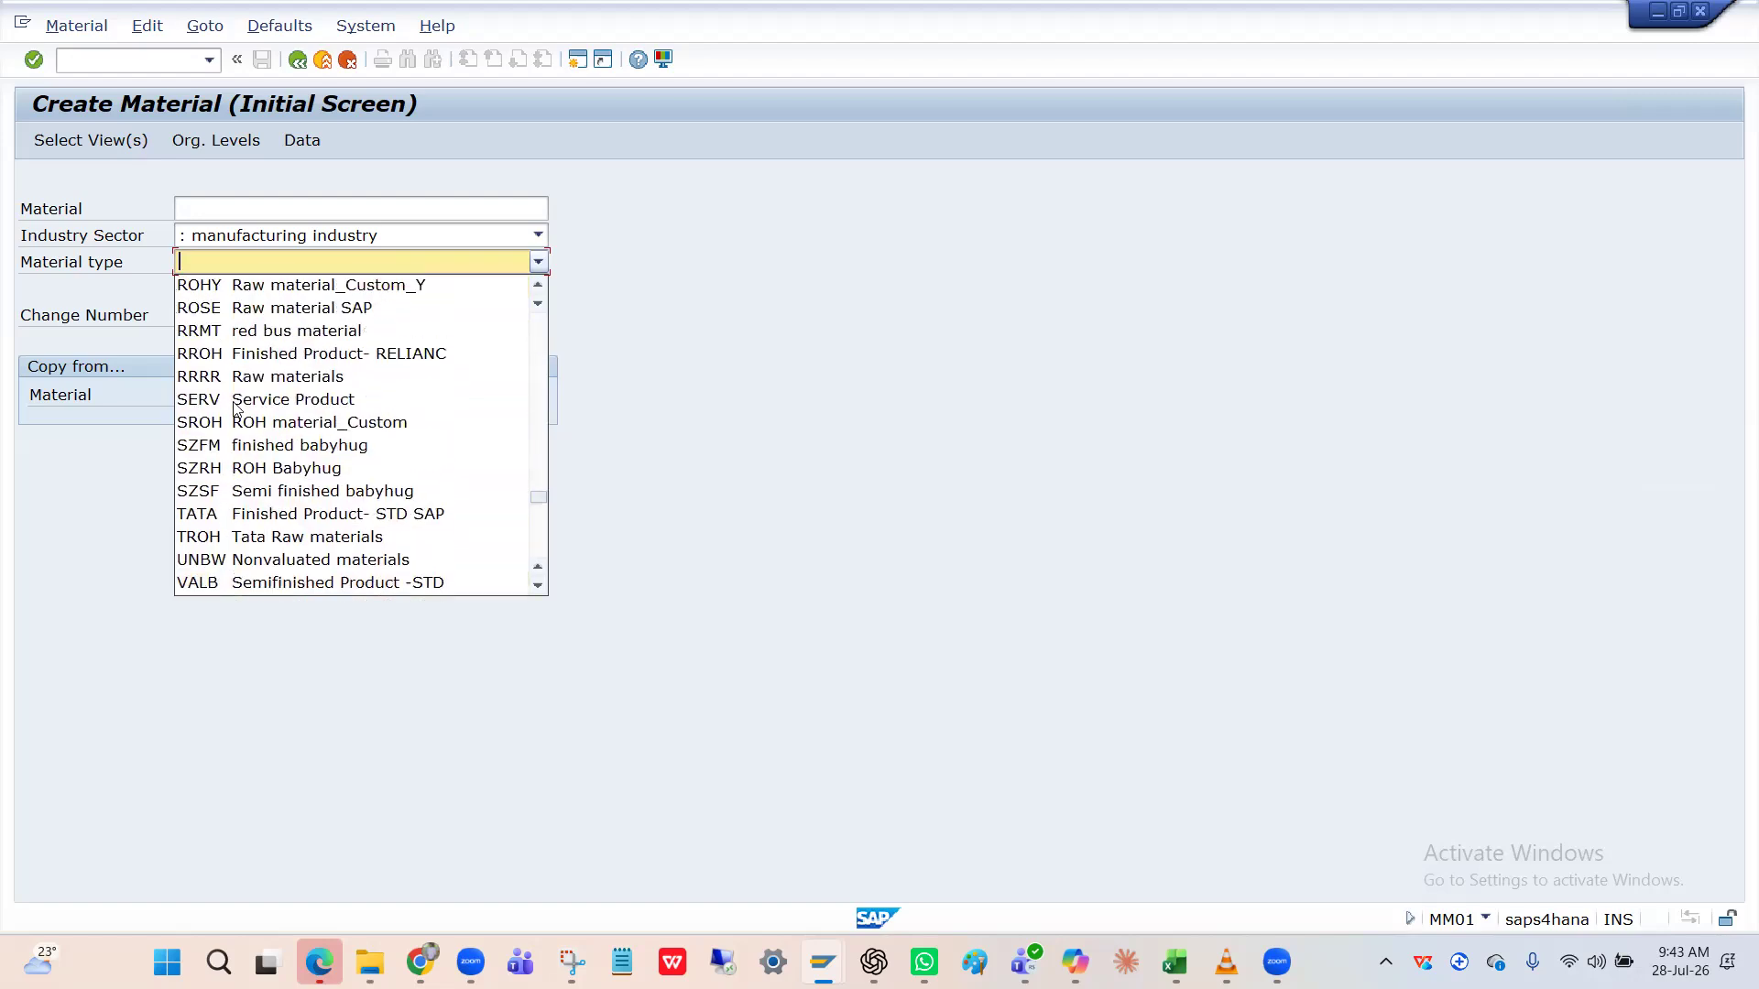
Close the material type list and start /nOMS2 in a new session.
left_click(802, 314)
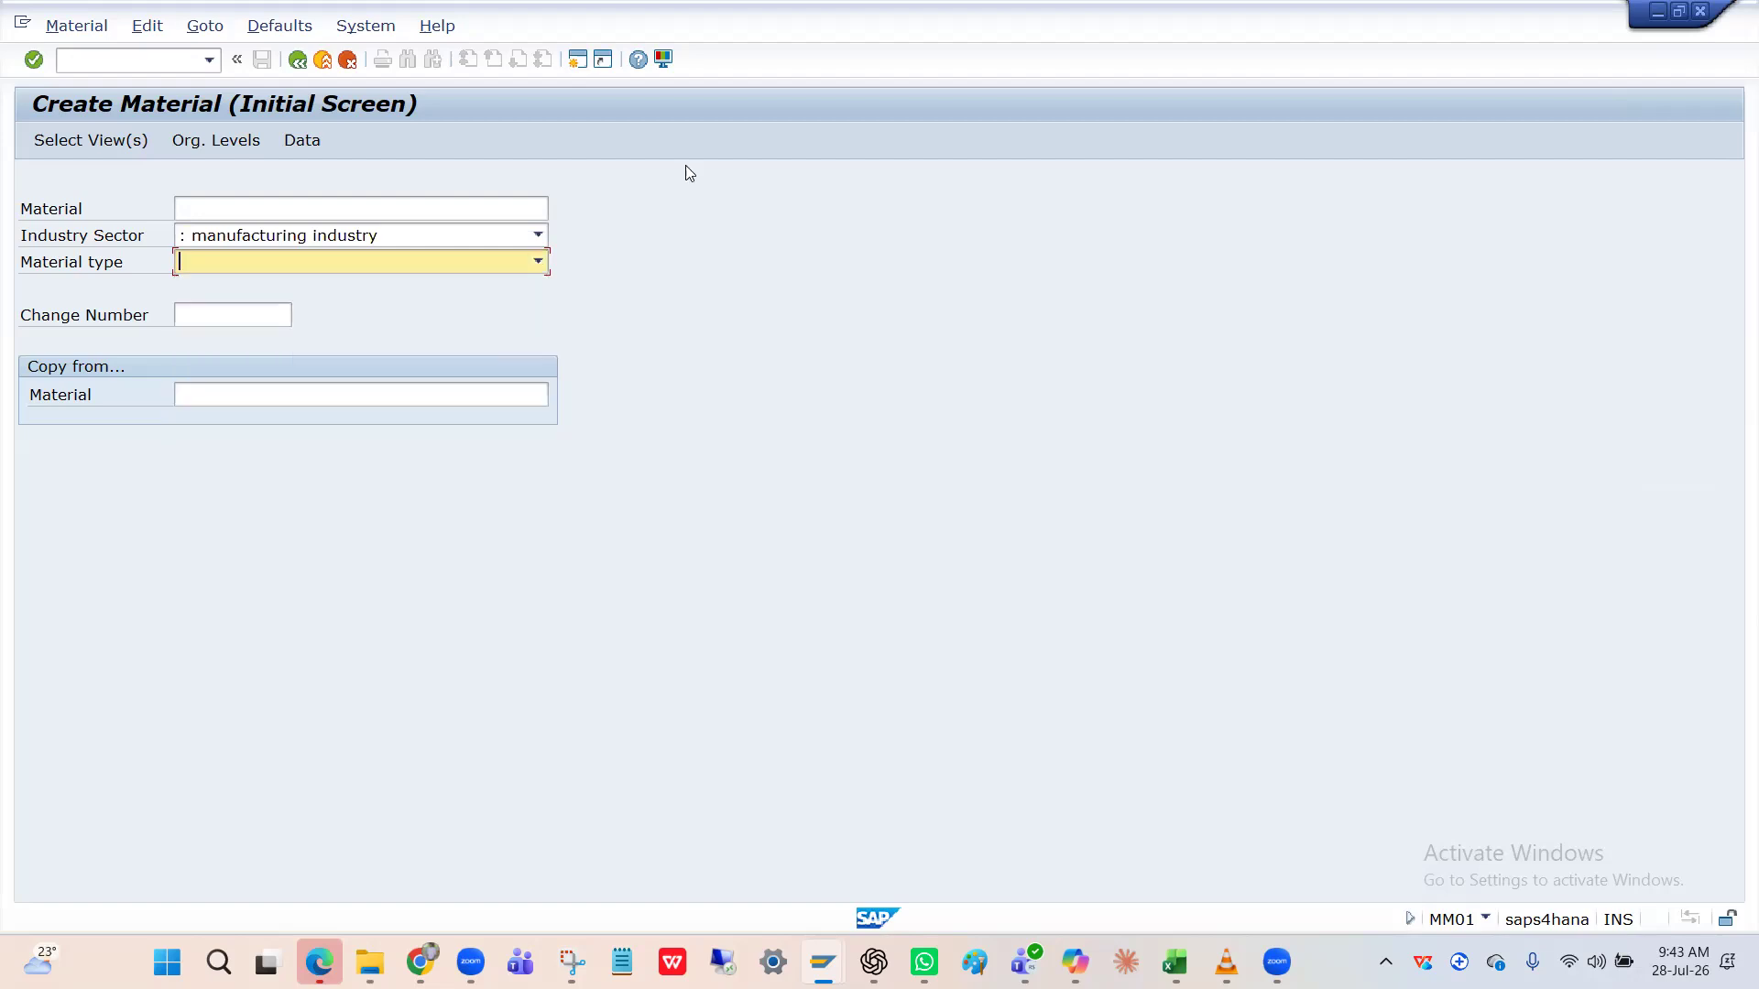
left_click(578, 60)
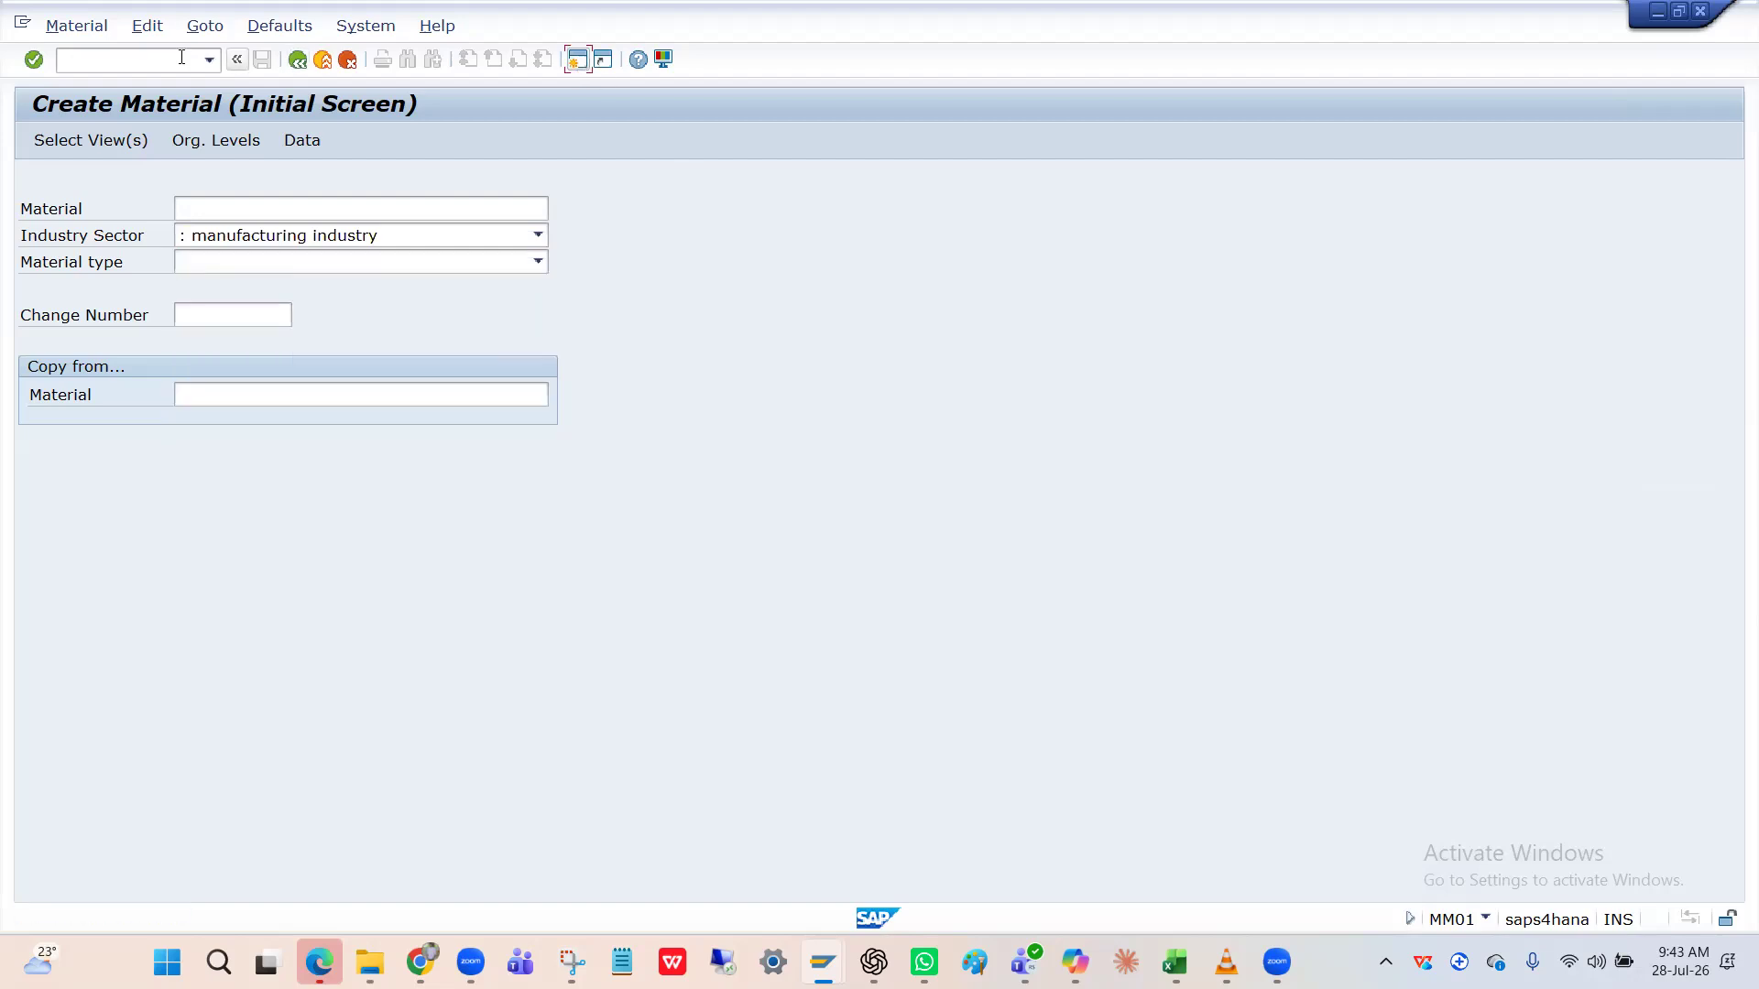
type("/nOms2")
Open the Material types table and position it at HRAW, moving up toward the F entries.
key("Return")
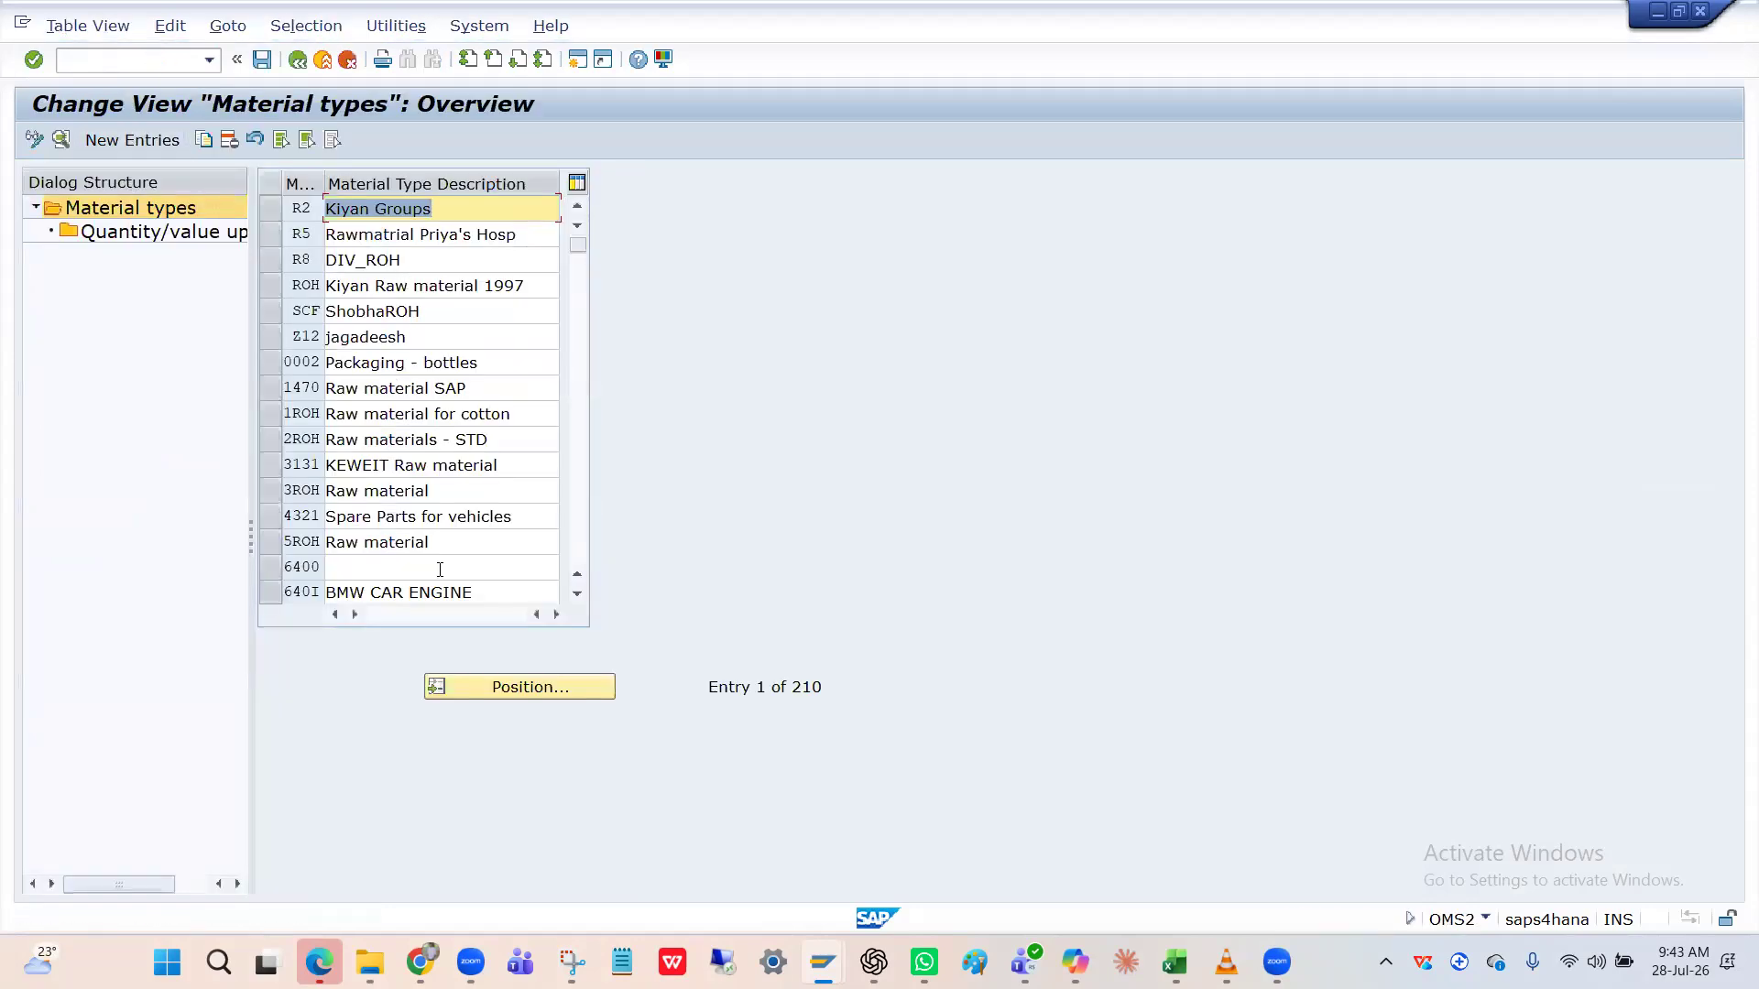
left_click(494, 687)
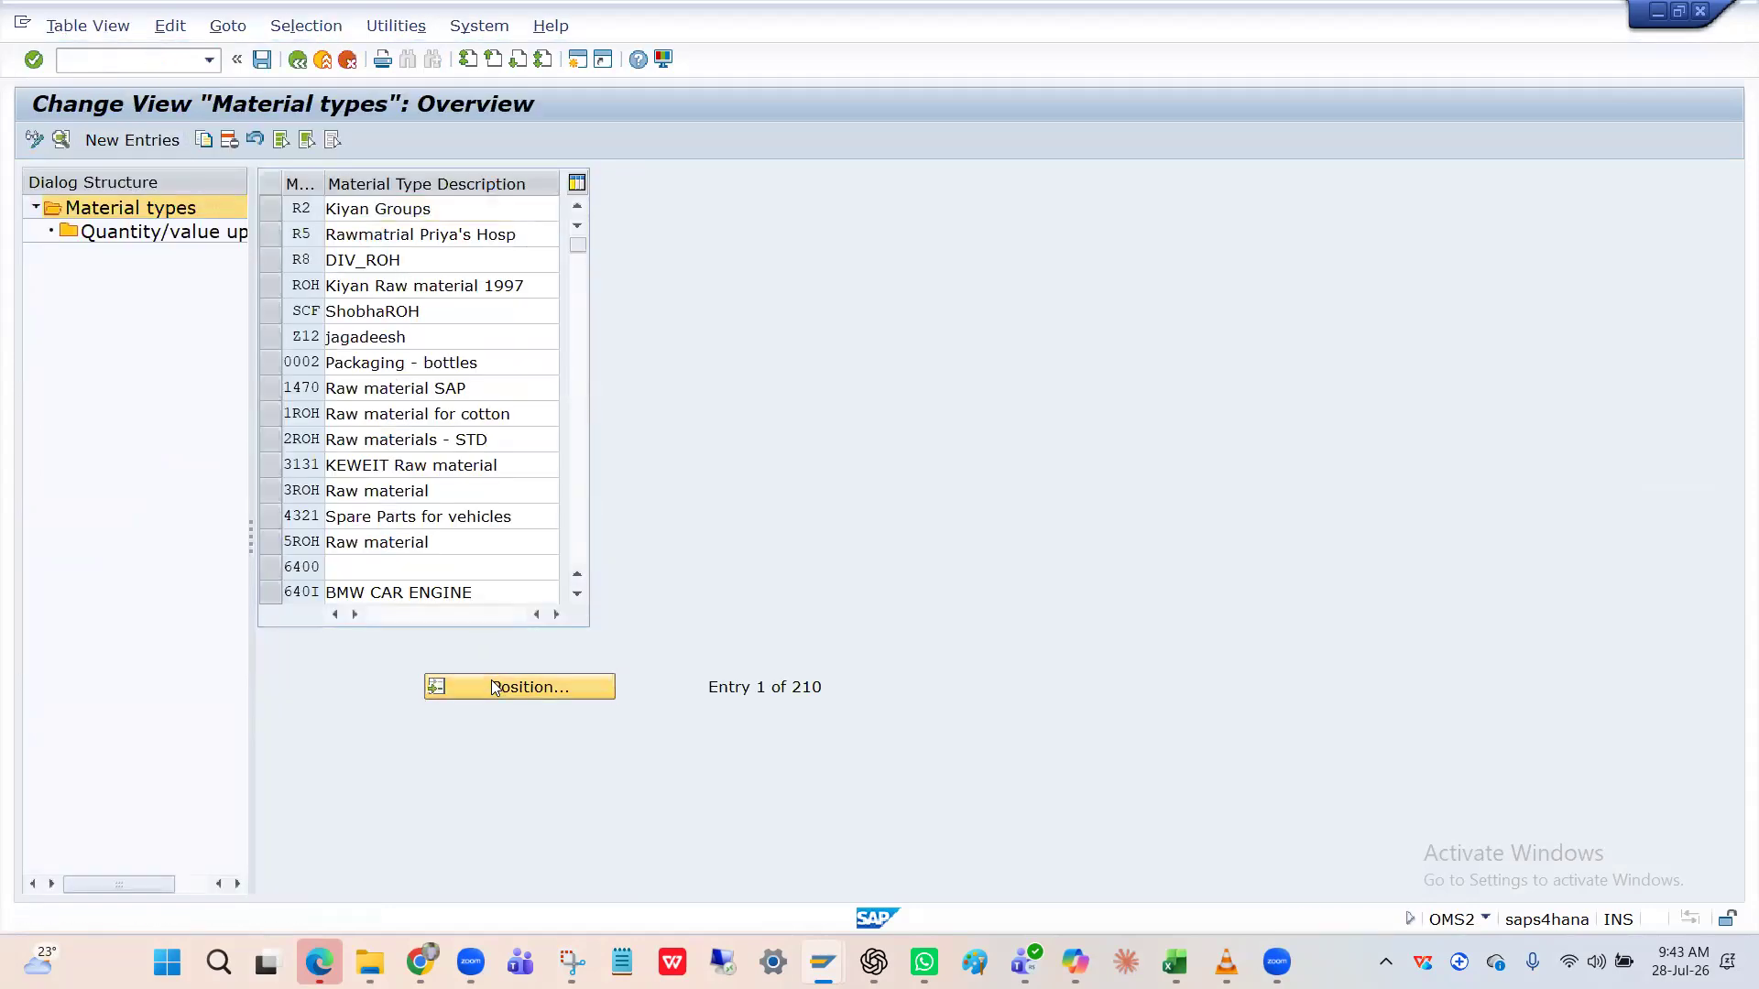
type("H")
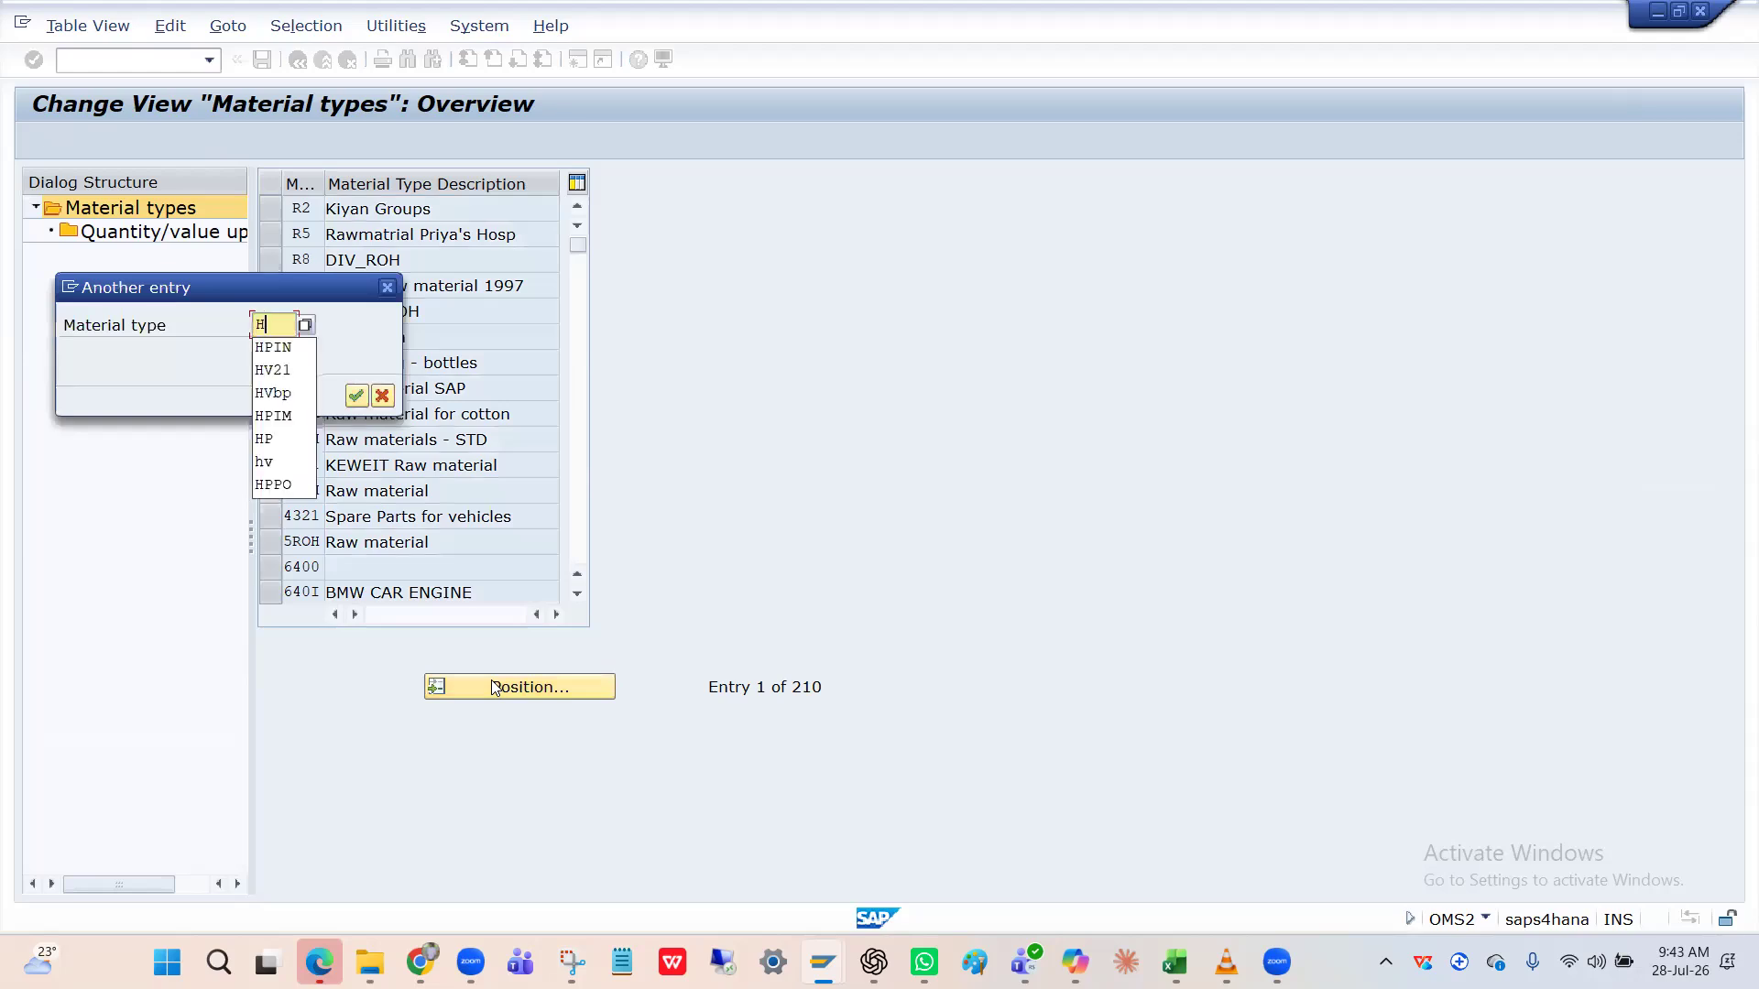
type("RAW")
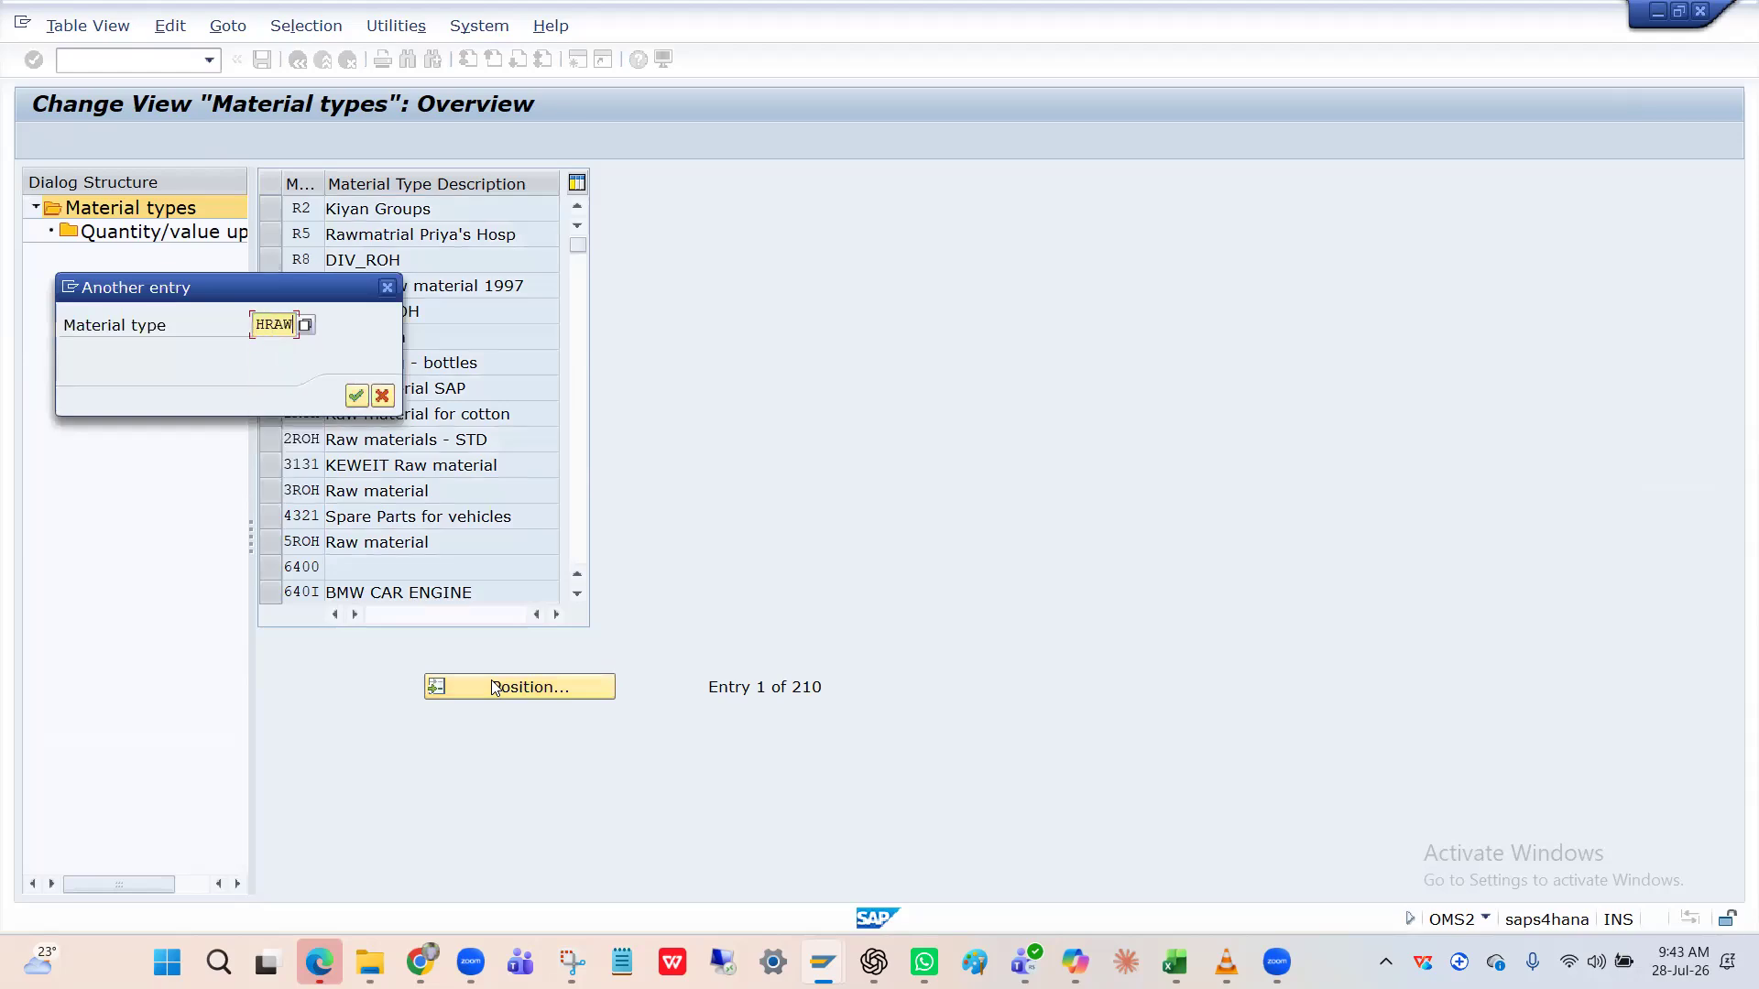
key("Return")
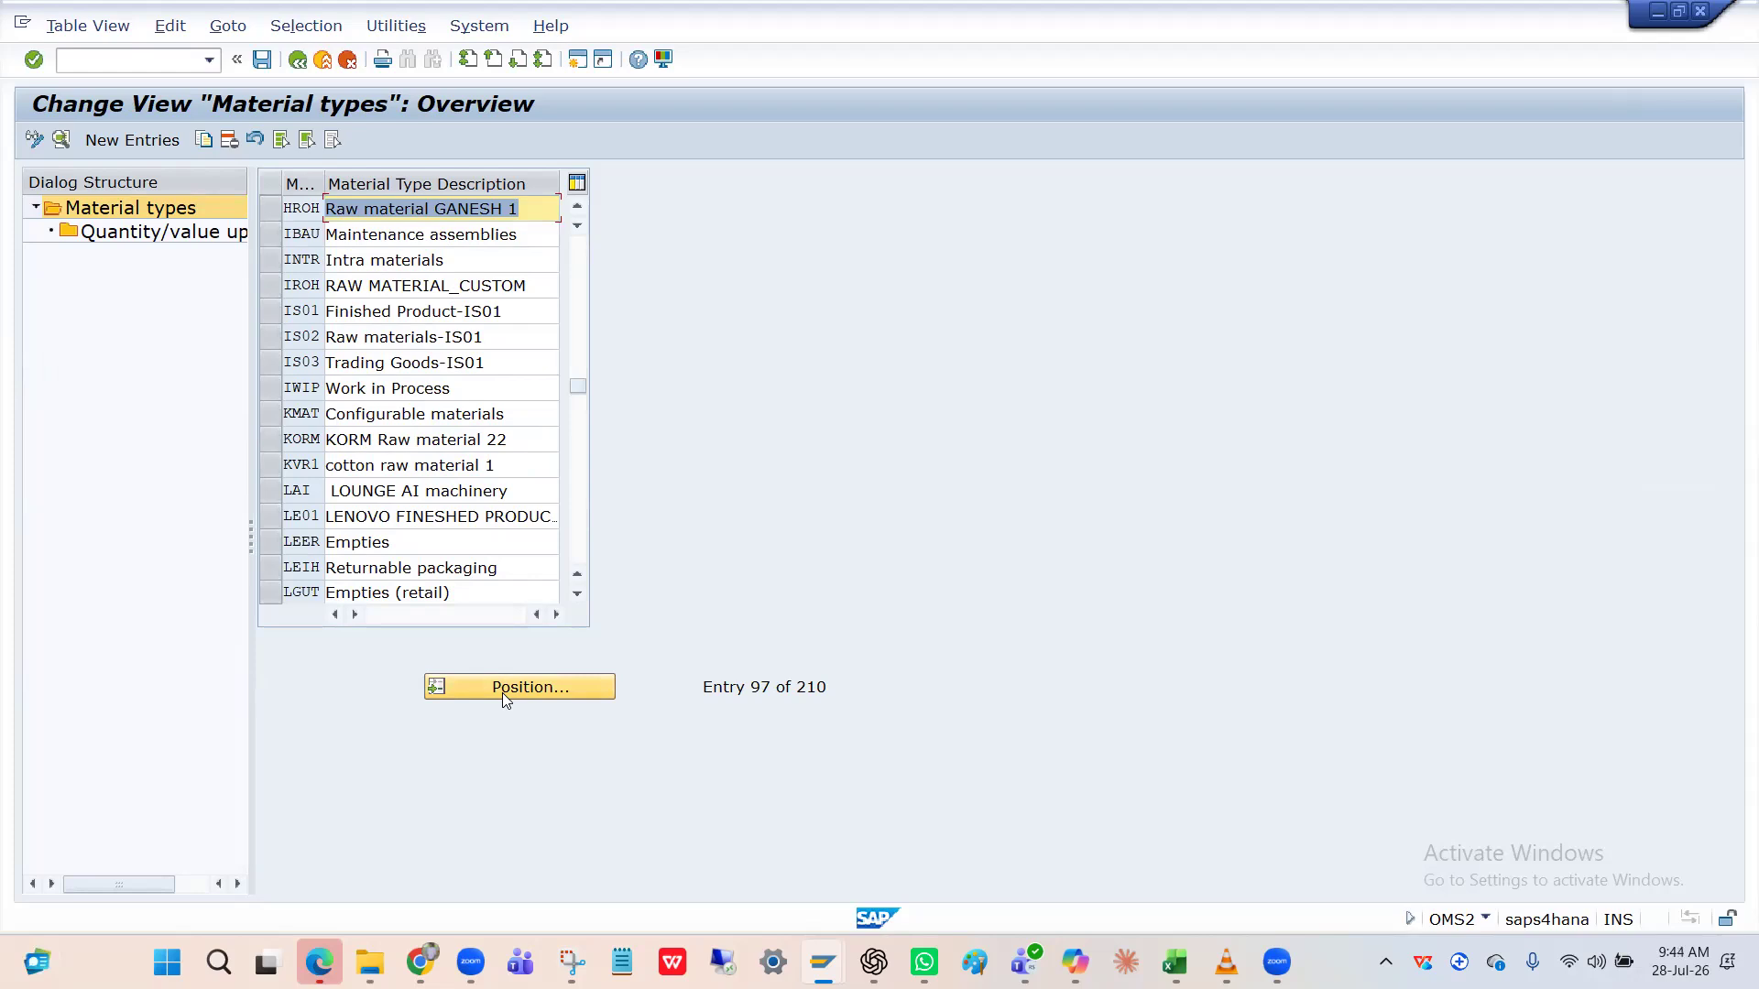
key("Up")
key("Up")
key("Up")
key("Up")
key("Up")
key("Up")
key("Up")
key("Up")
key("Up")
key("Up")
key("Up")
key("Up")
key("Up")
key("Up")
key("Up")
key("Up")
key("Up")
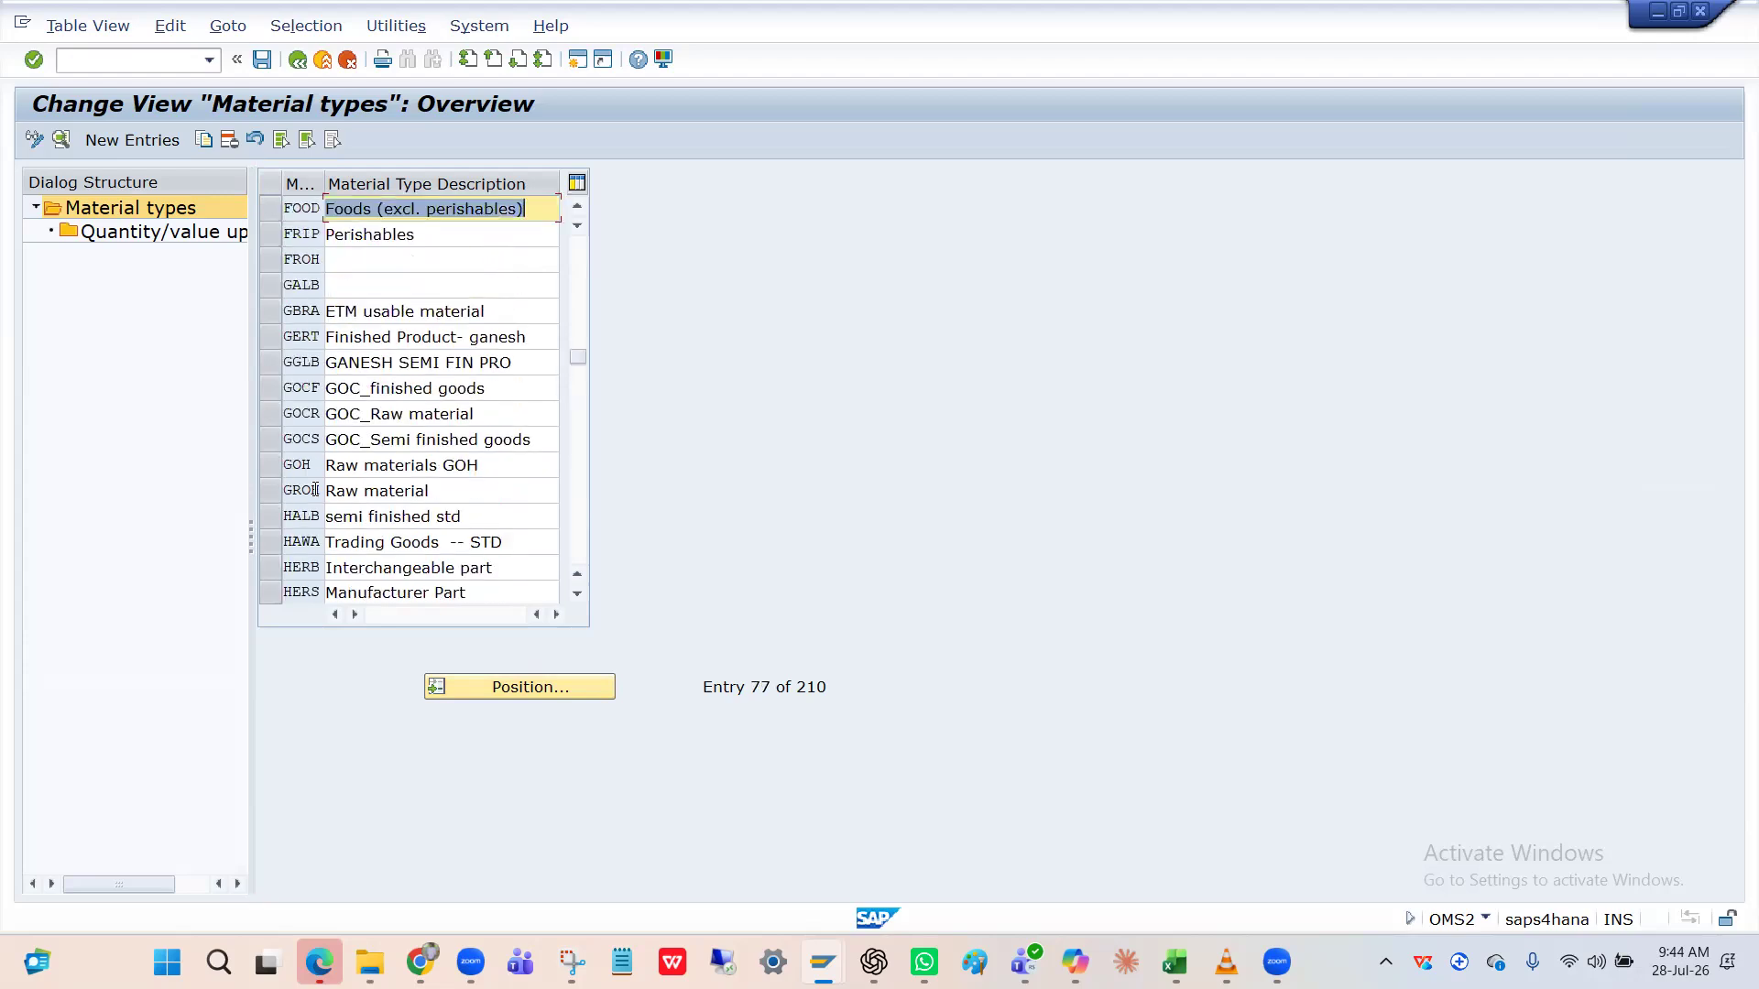
key("Up")
key("Up")
key("Up")
key("Up")
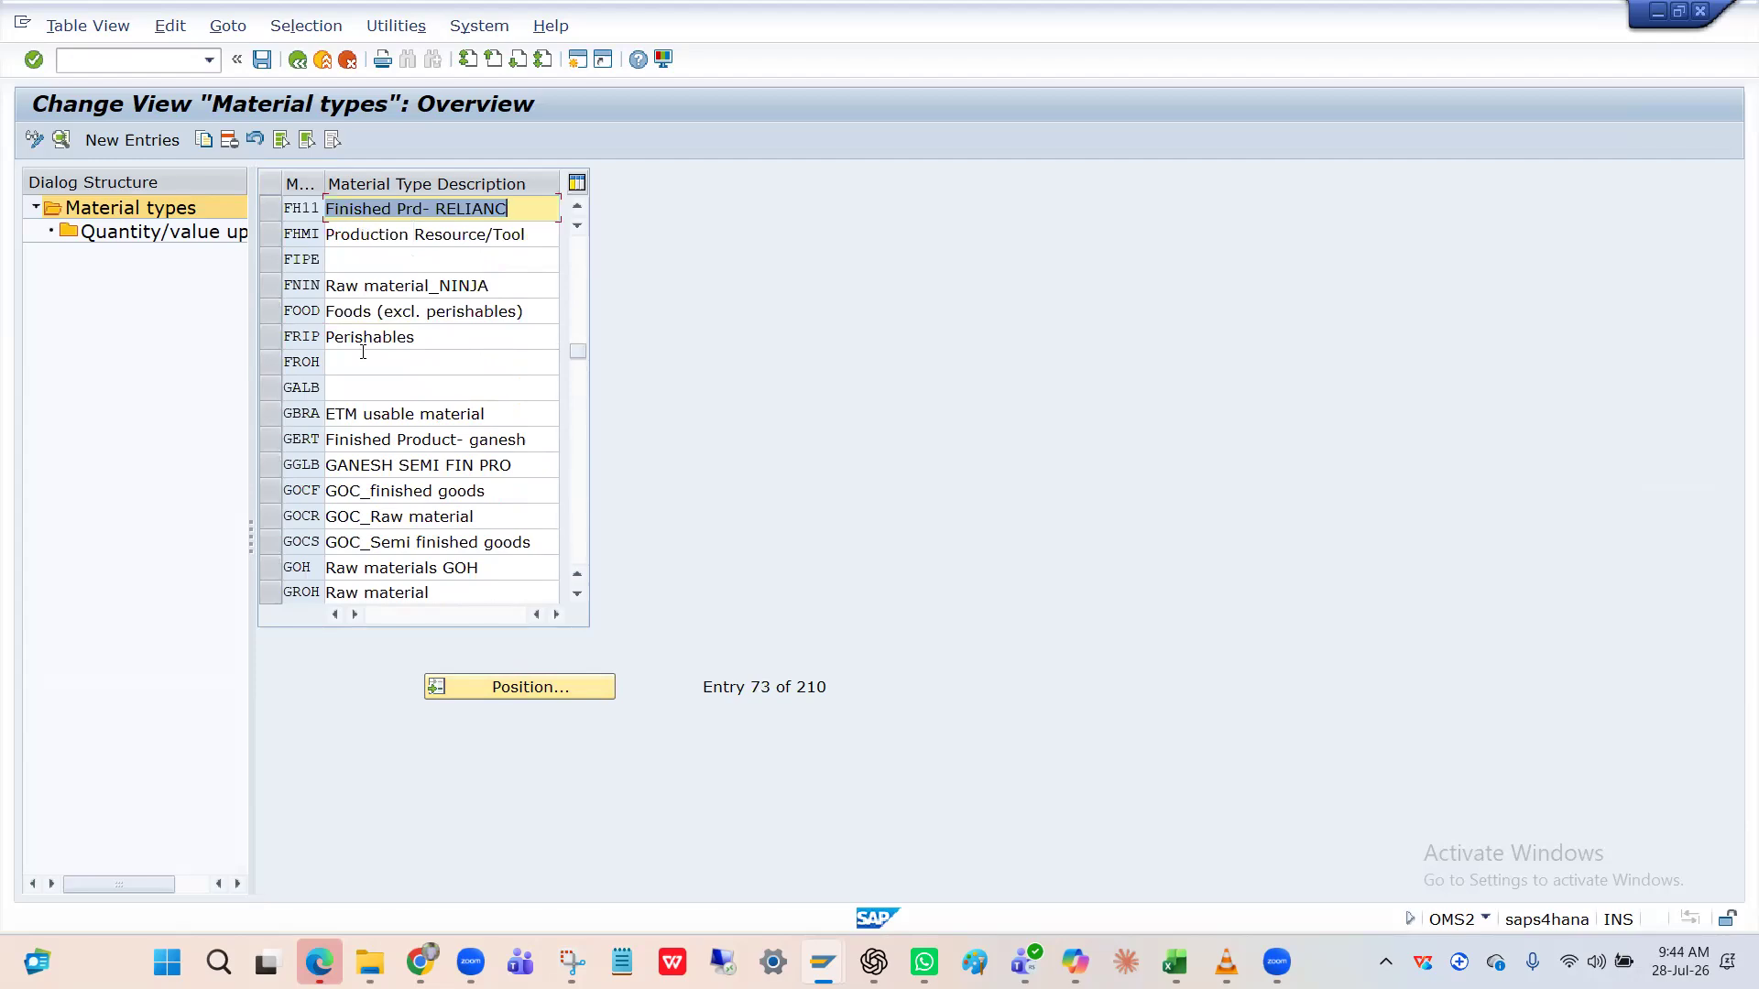
key("Up")
key("Up")
key("Up")
key("Up")
key("Up")
key("Up")
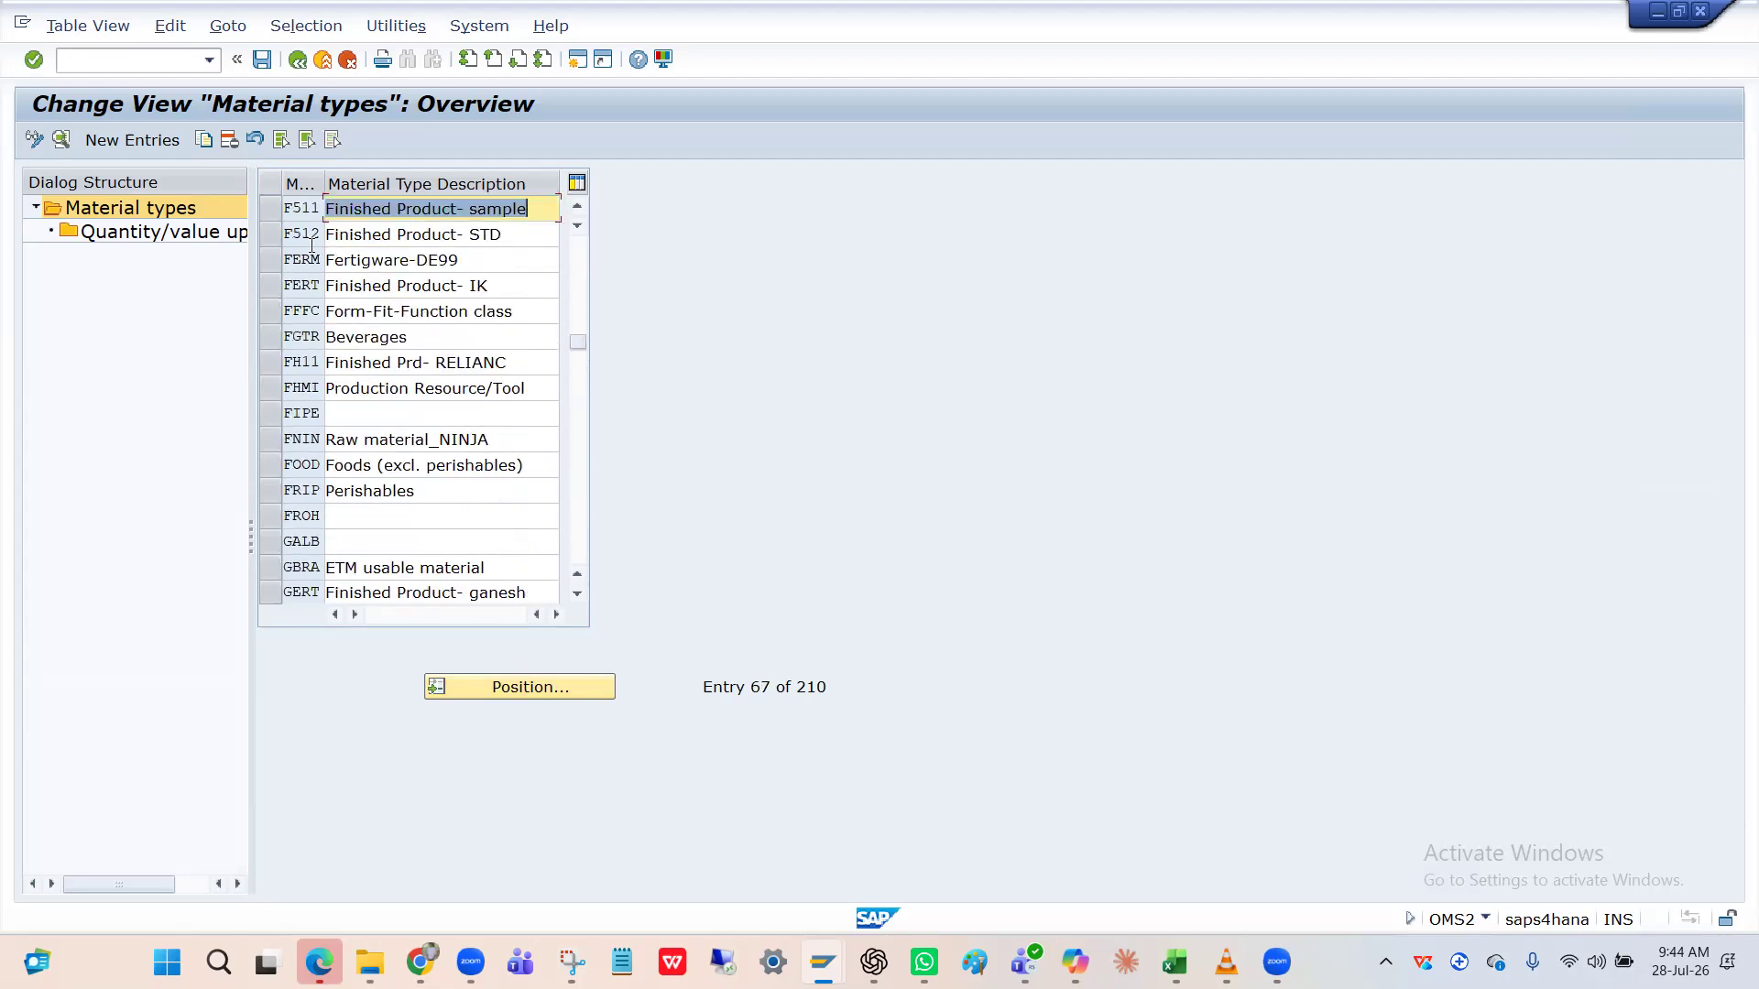
key("Up")
key("Up")
key("Up")
key("Up")
key("Up")
key("Up")
key("Up")
key("Up")
key("Up")
key("Up")
key("Up")
key("Up")
key("Up")
key("Up")
key("Up")
key("Up")
key("Up")
key("Up")
key("Up")
key("Up")
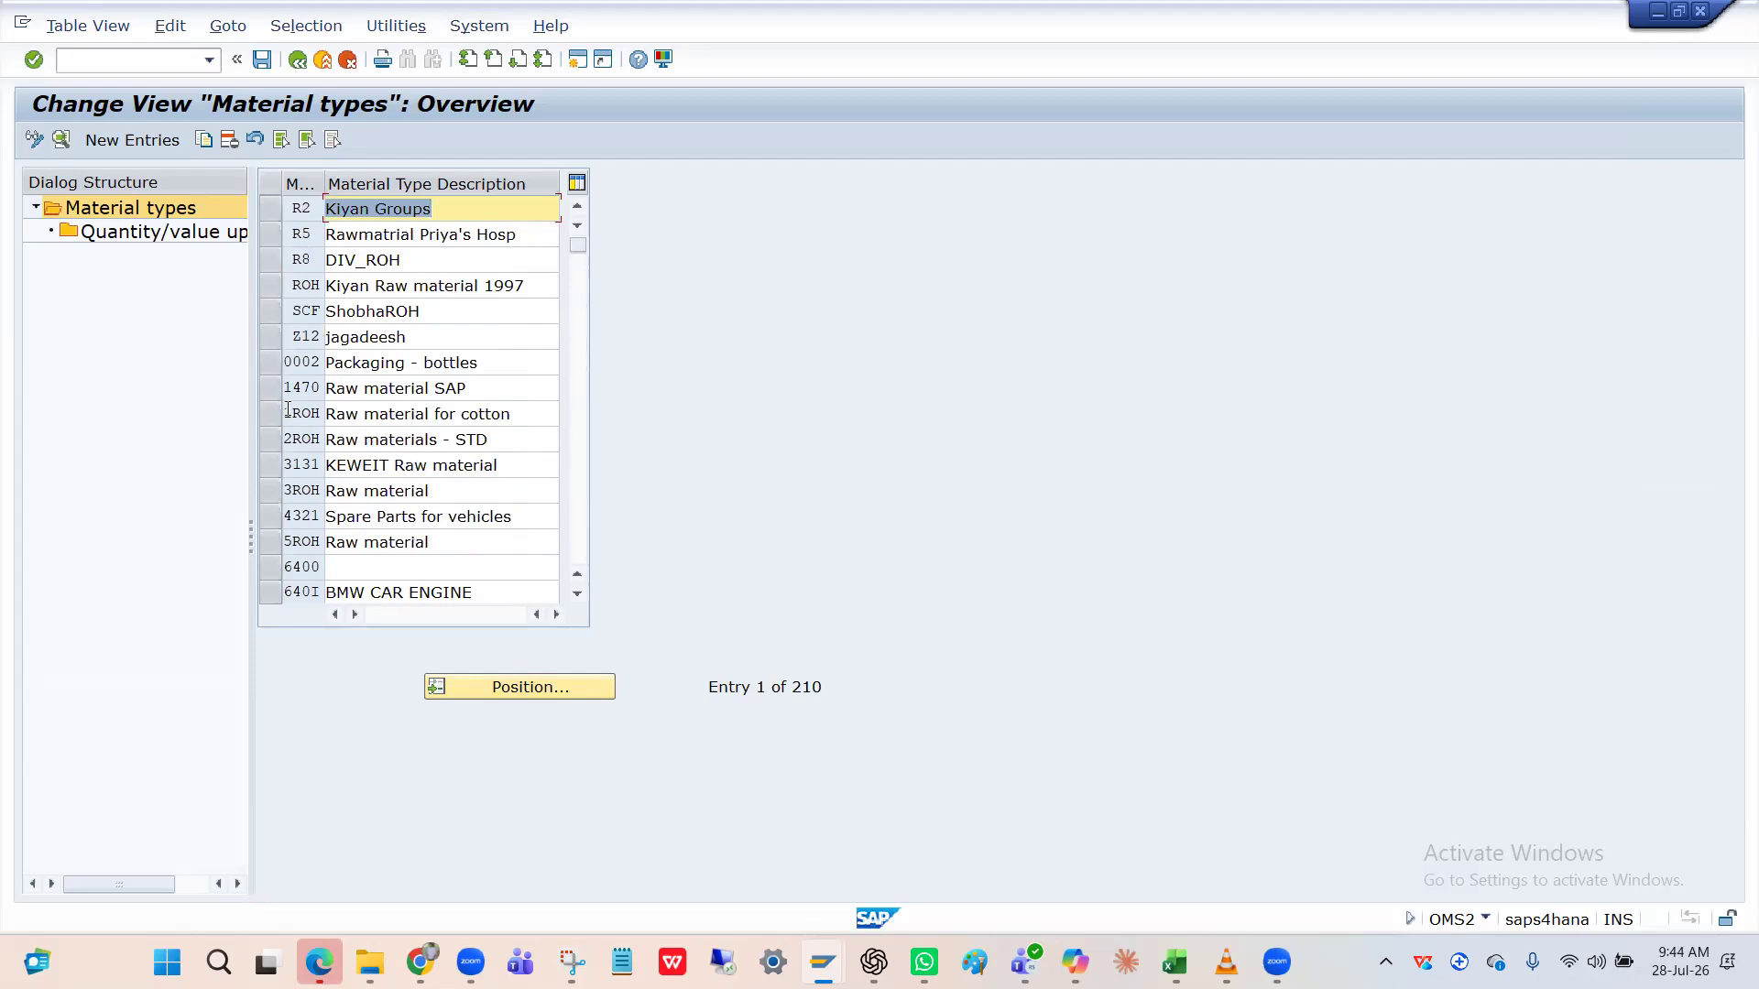
Mark the 94FG Finished Product- 9948 material type.
left_click(300, 439)
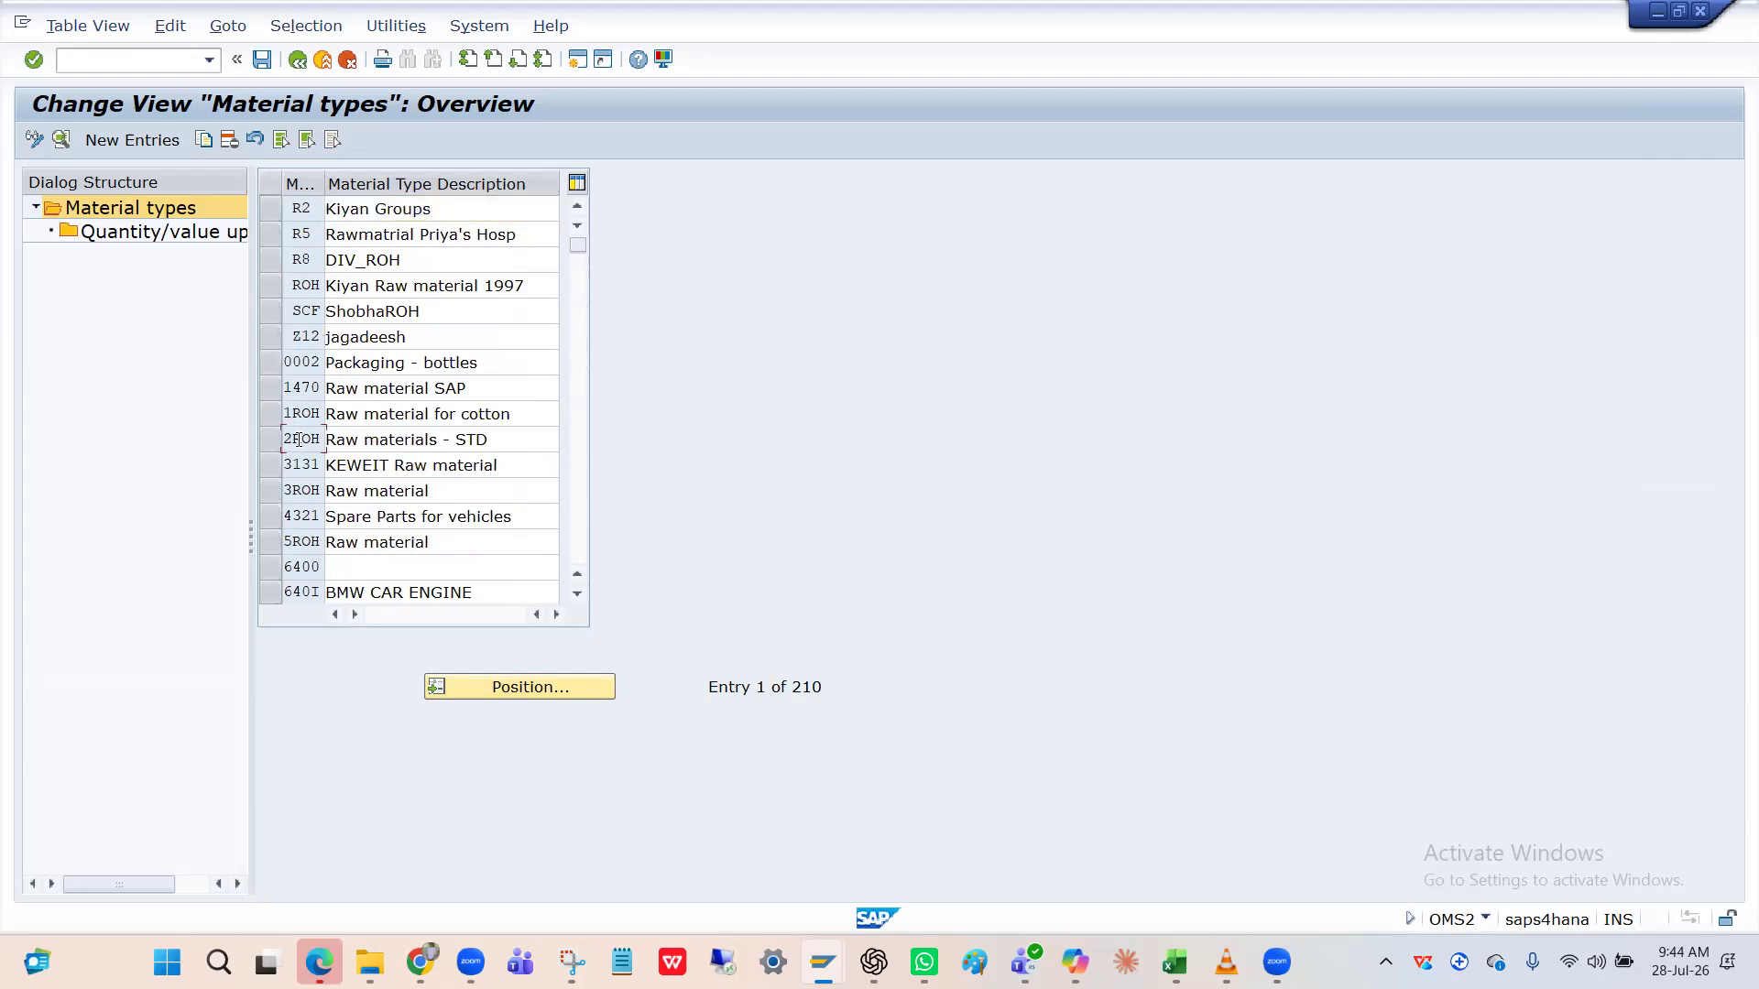
scroll(299, 438, "down", 5)
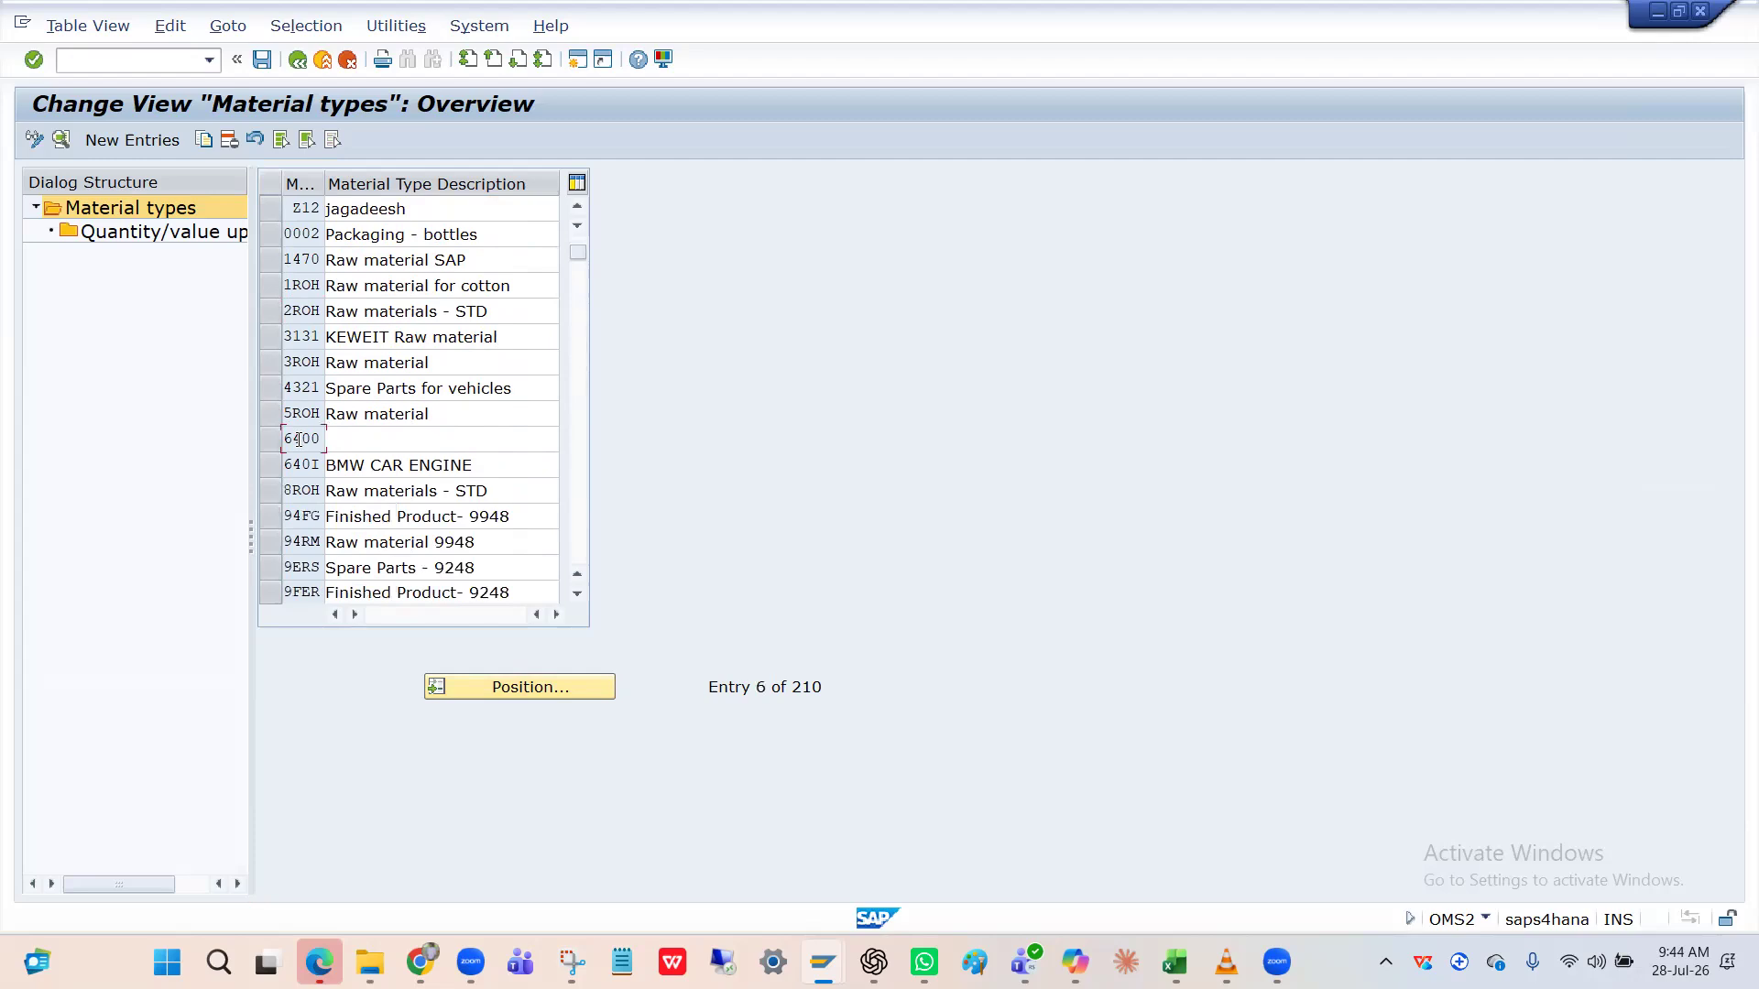
left_click(268, 517)
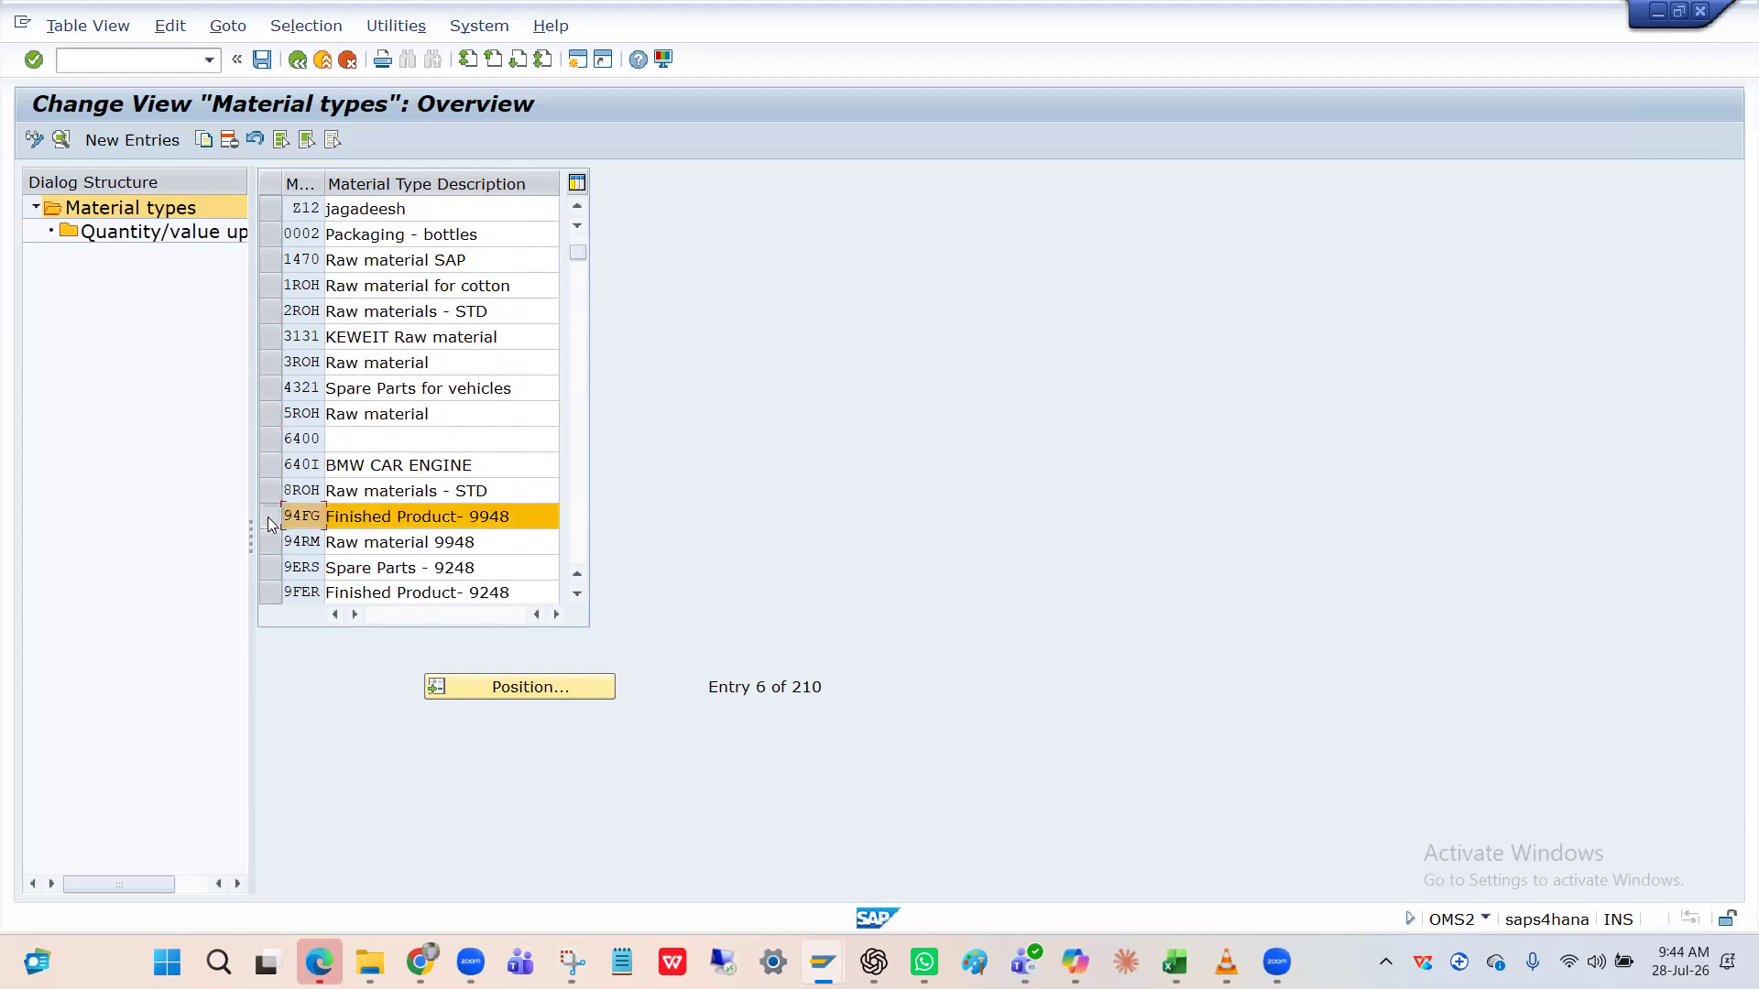
scroll(268, 517, "down", 10)
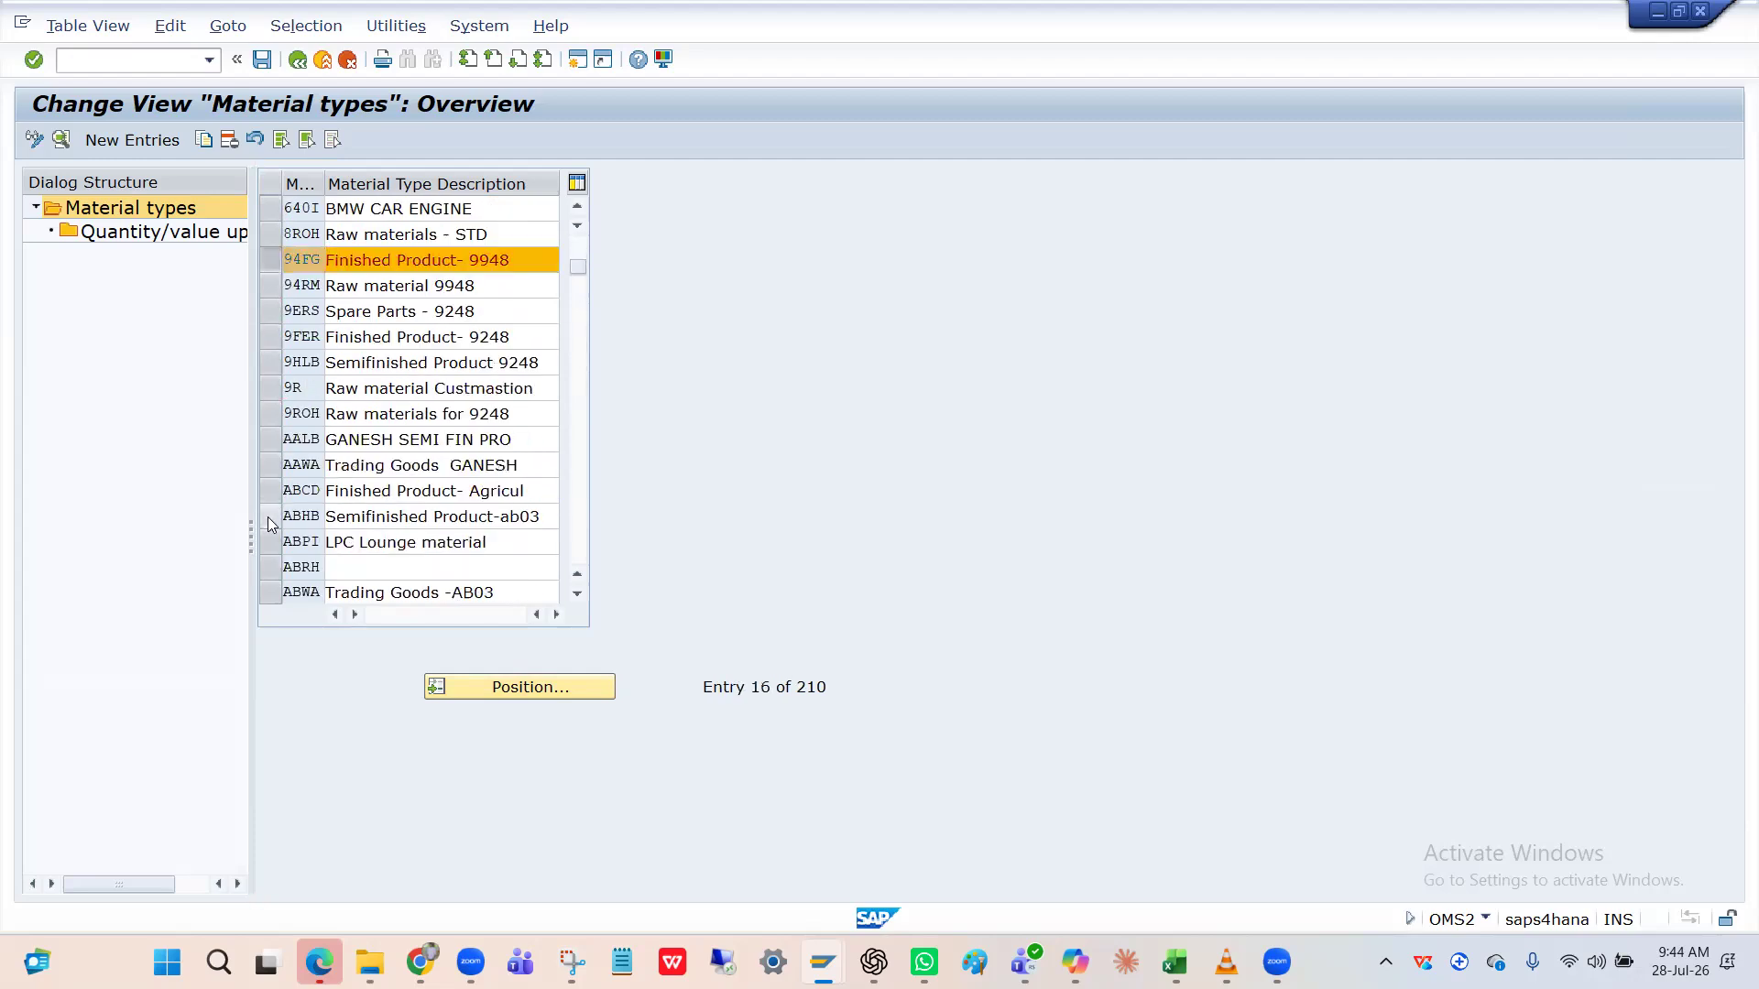
scroll(267, 517, "down", 10)
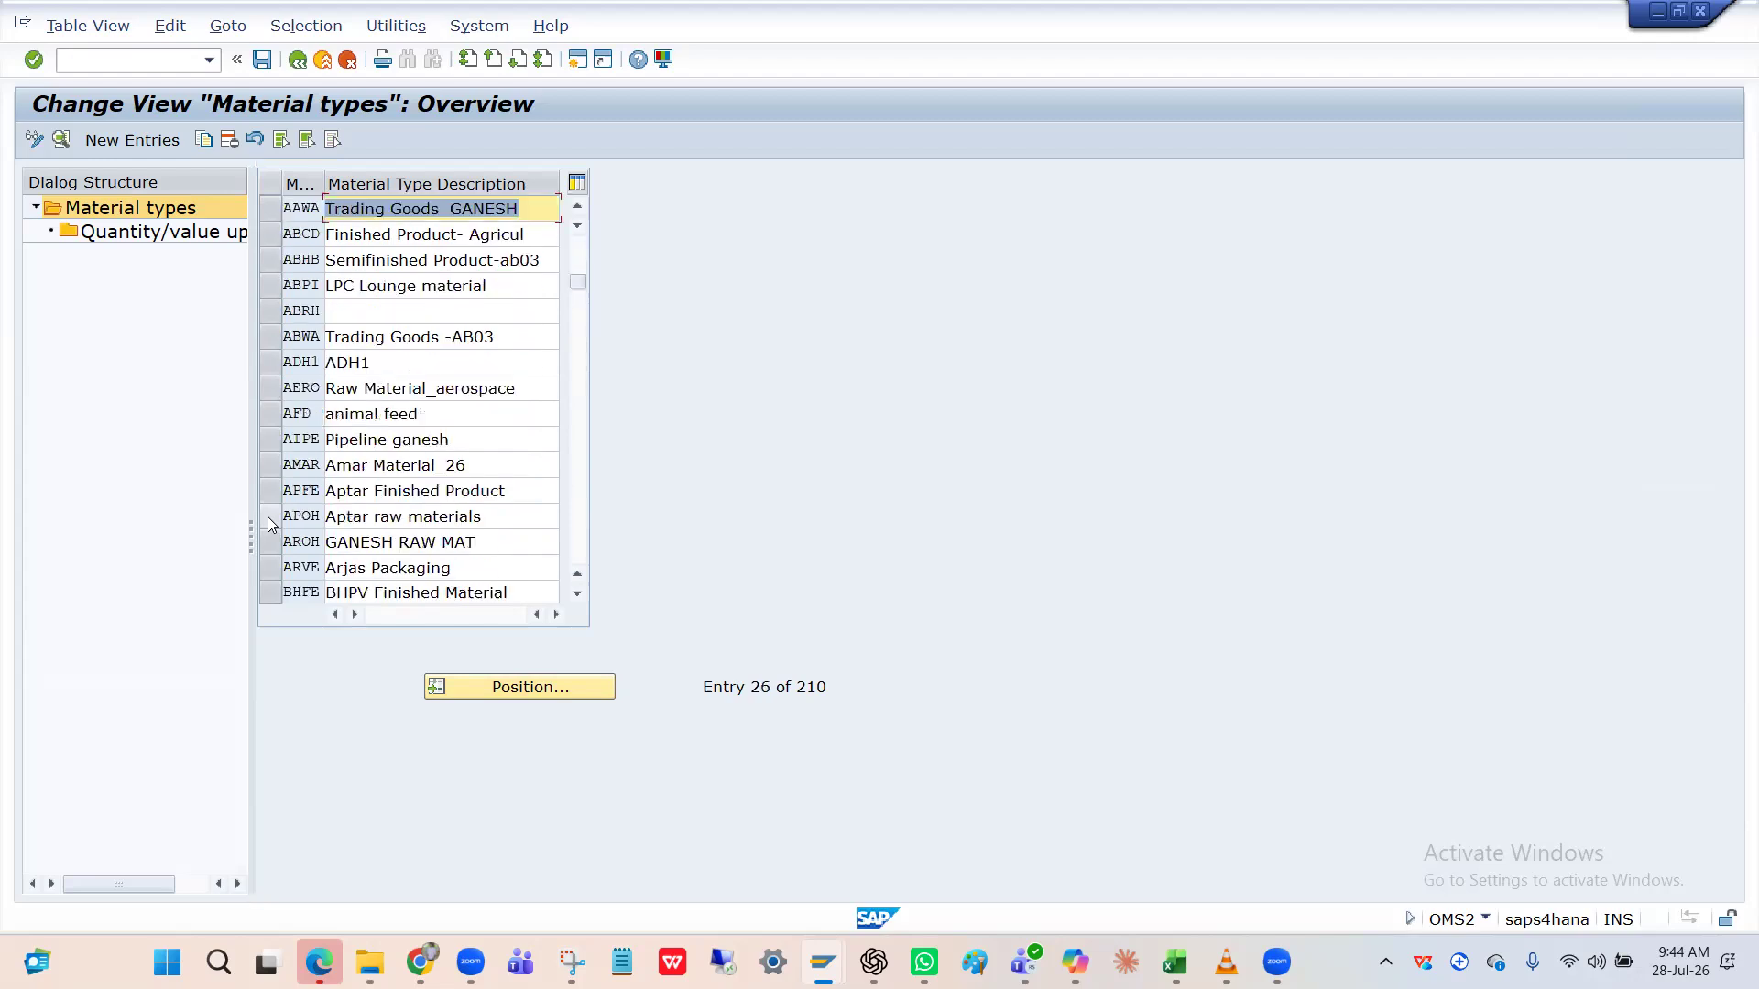
scroll(268, 516, "down", 5)
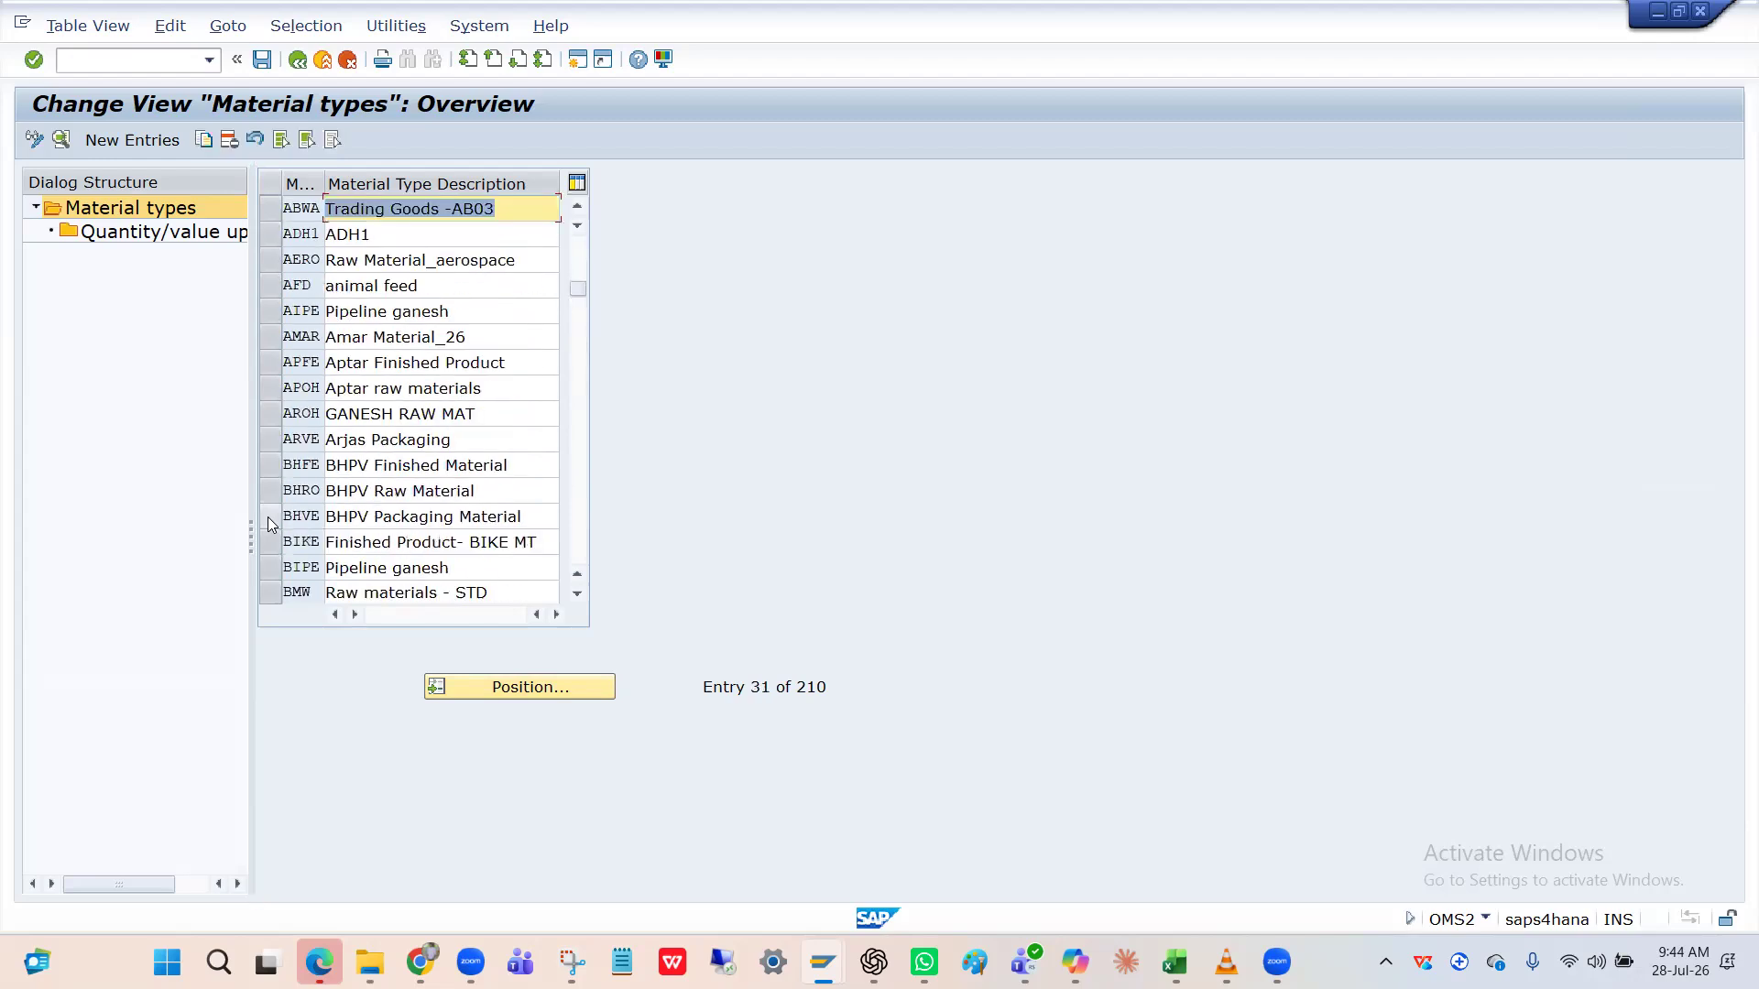
scroll(268, 516, "down", 8)
scroll(268, 516, "down", 9)
Jump to FERM, mark the FERT Finished Product- IK entry, and copy the marked types.
left_click(483, 686)
type("FERM")
key("Return")
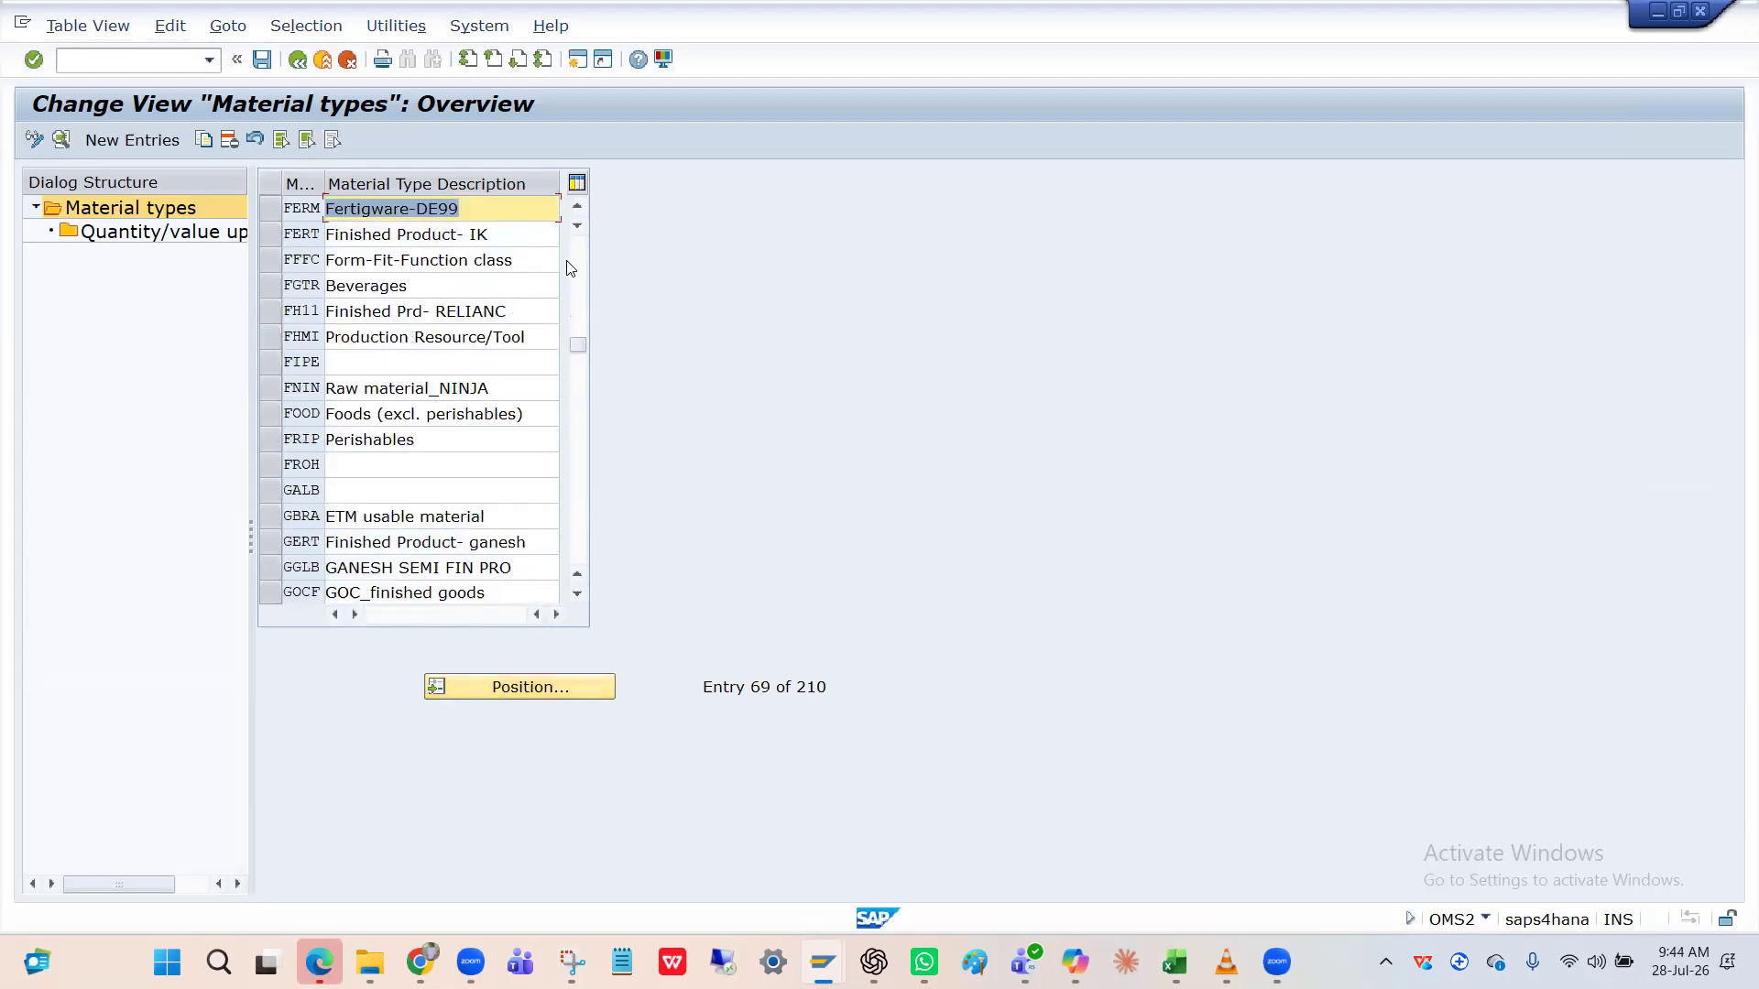
left_click(269, 237)
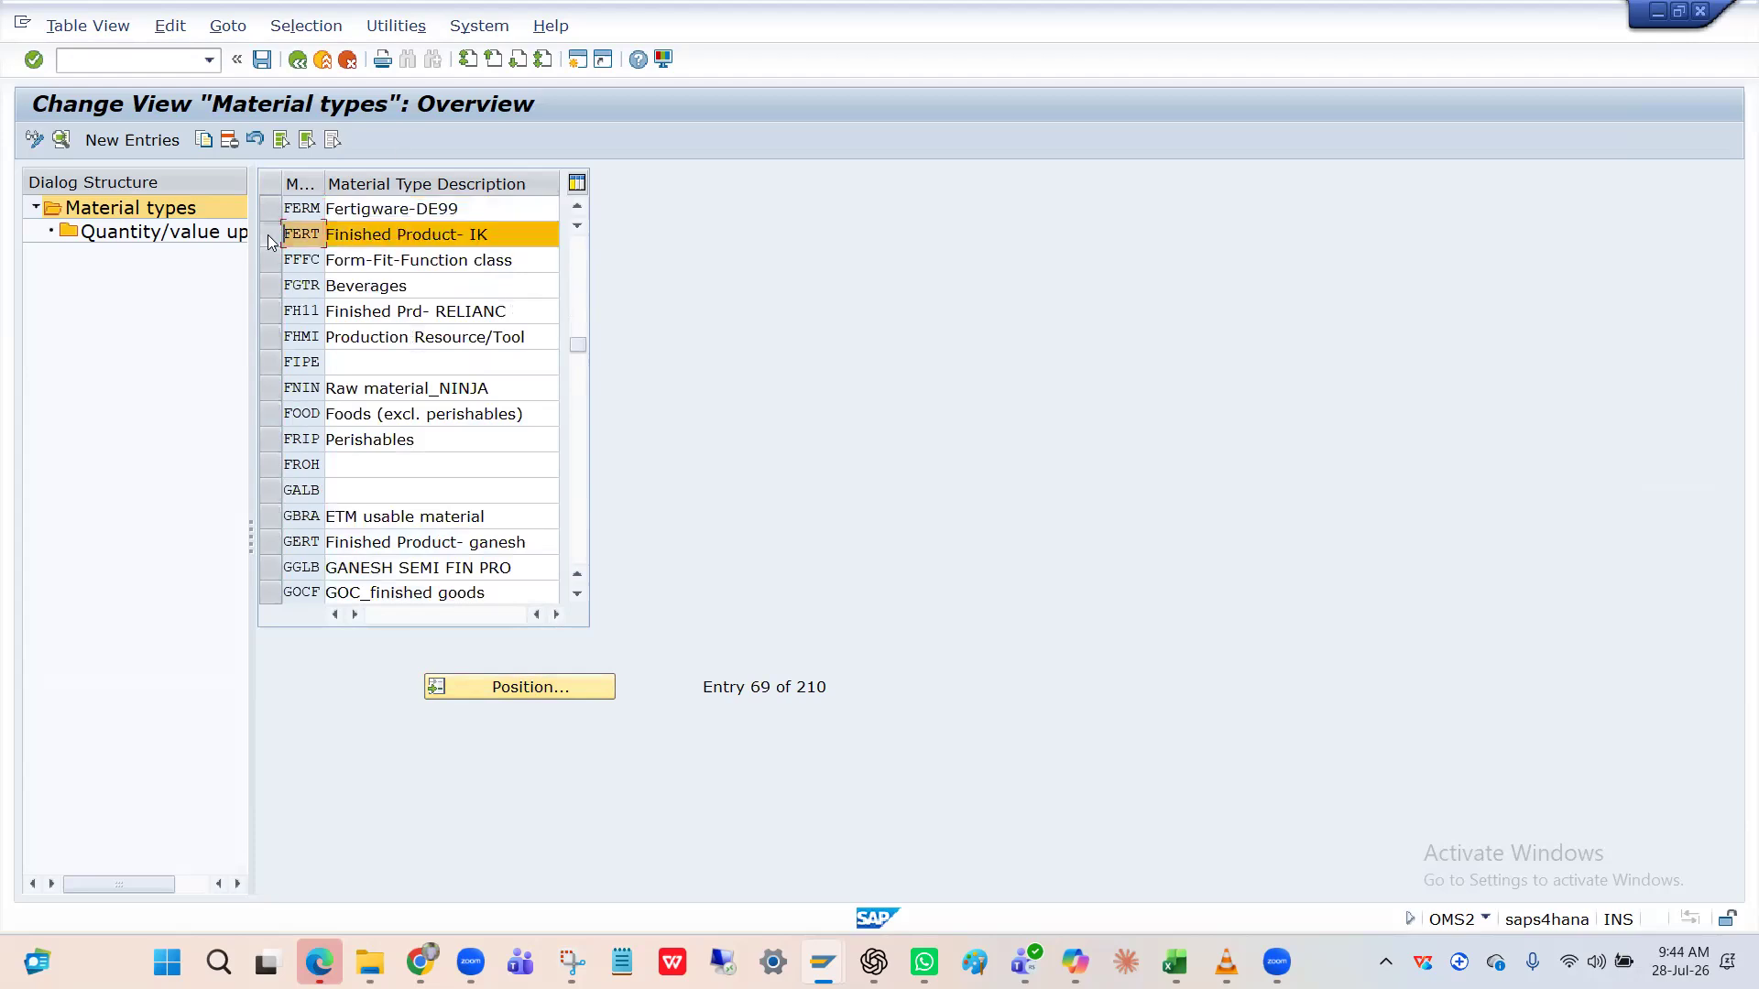
scroll(268, 234, "up", 5)
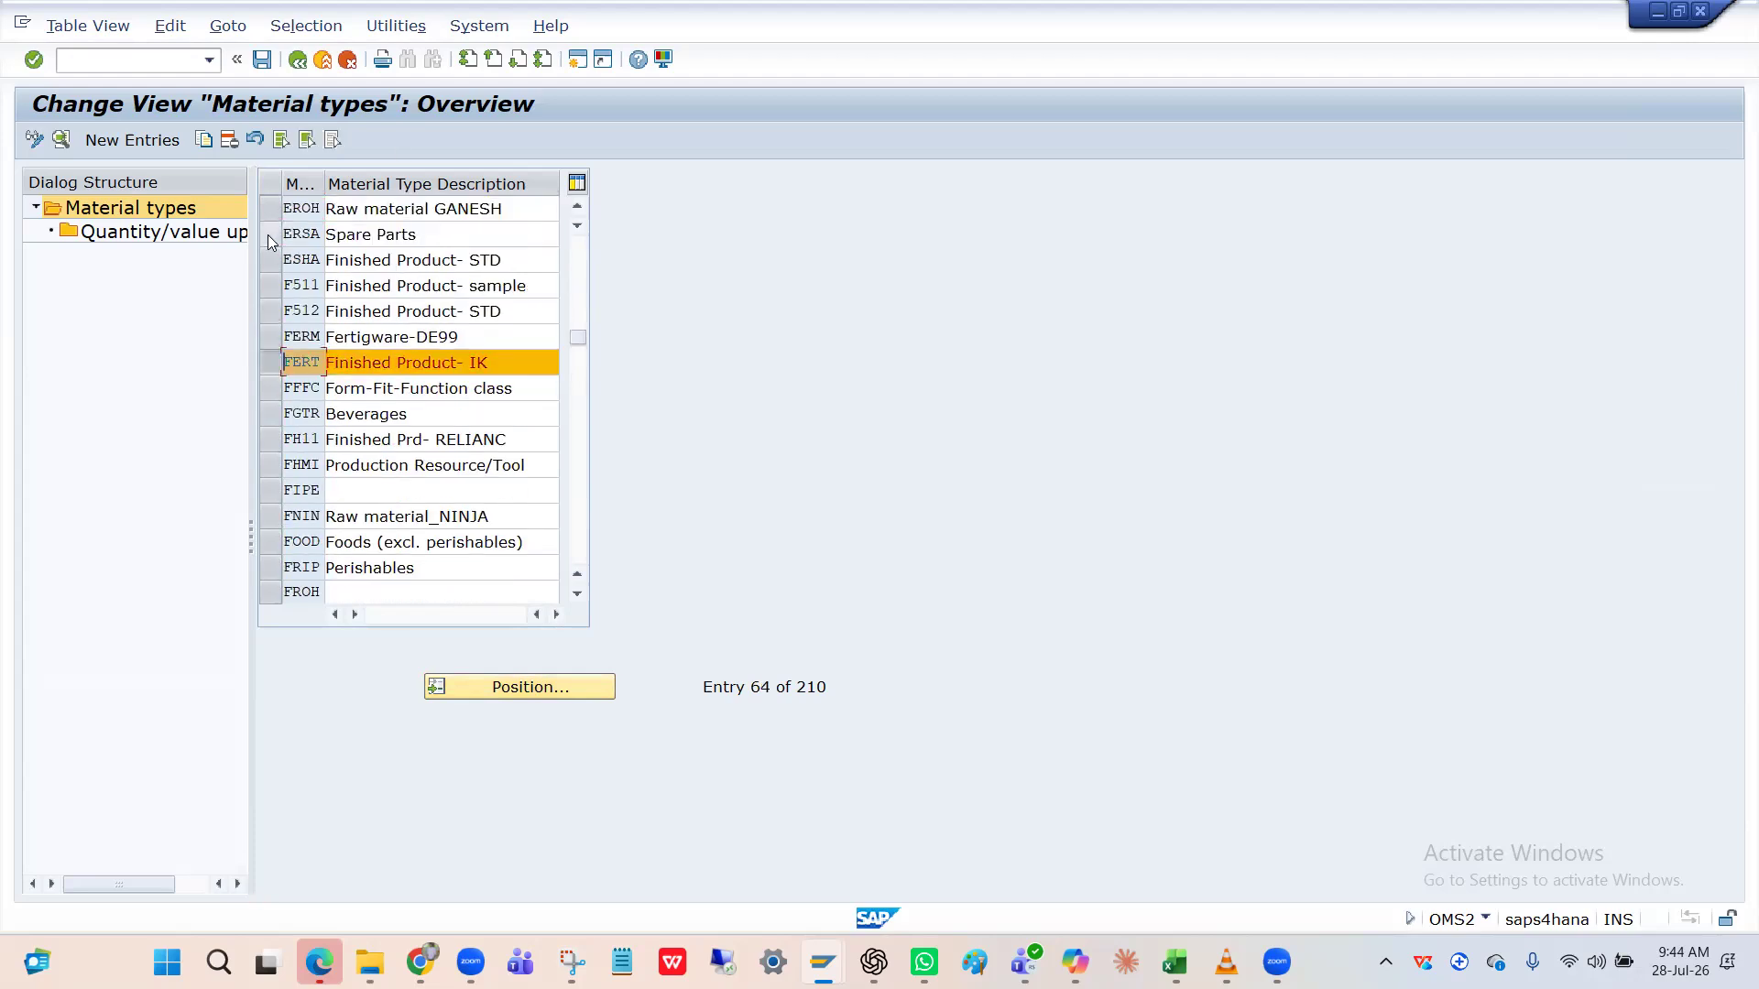
left_click(203, 139)
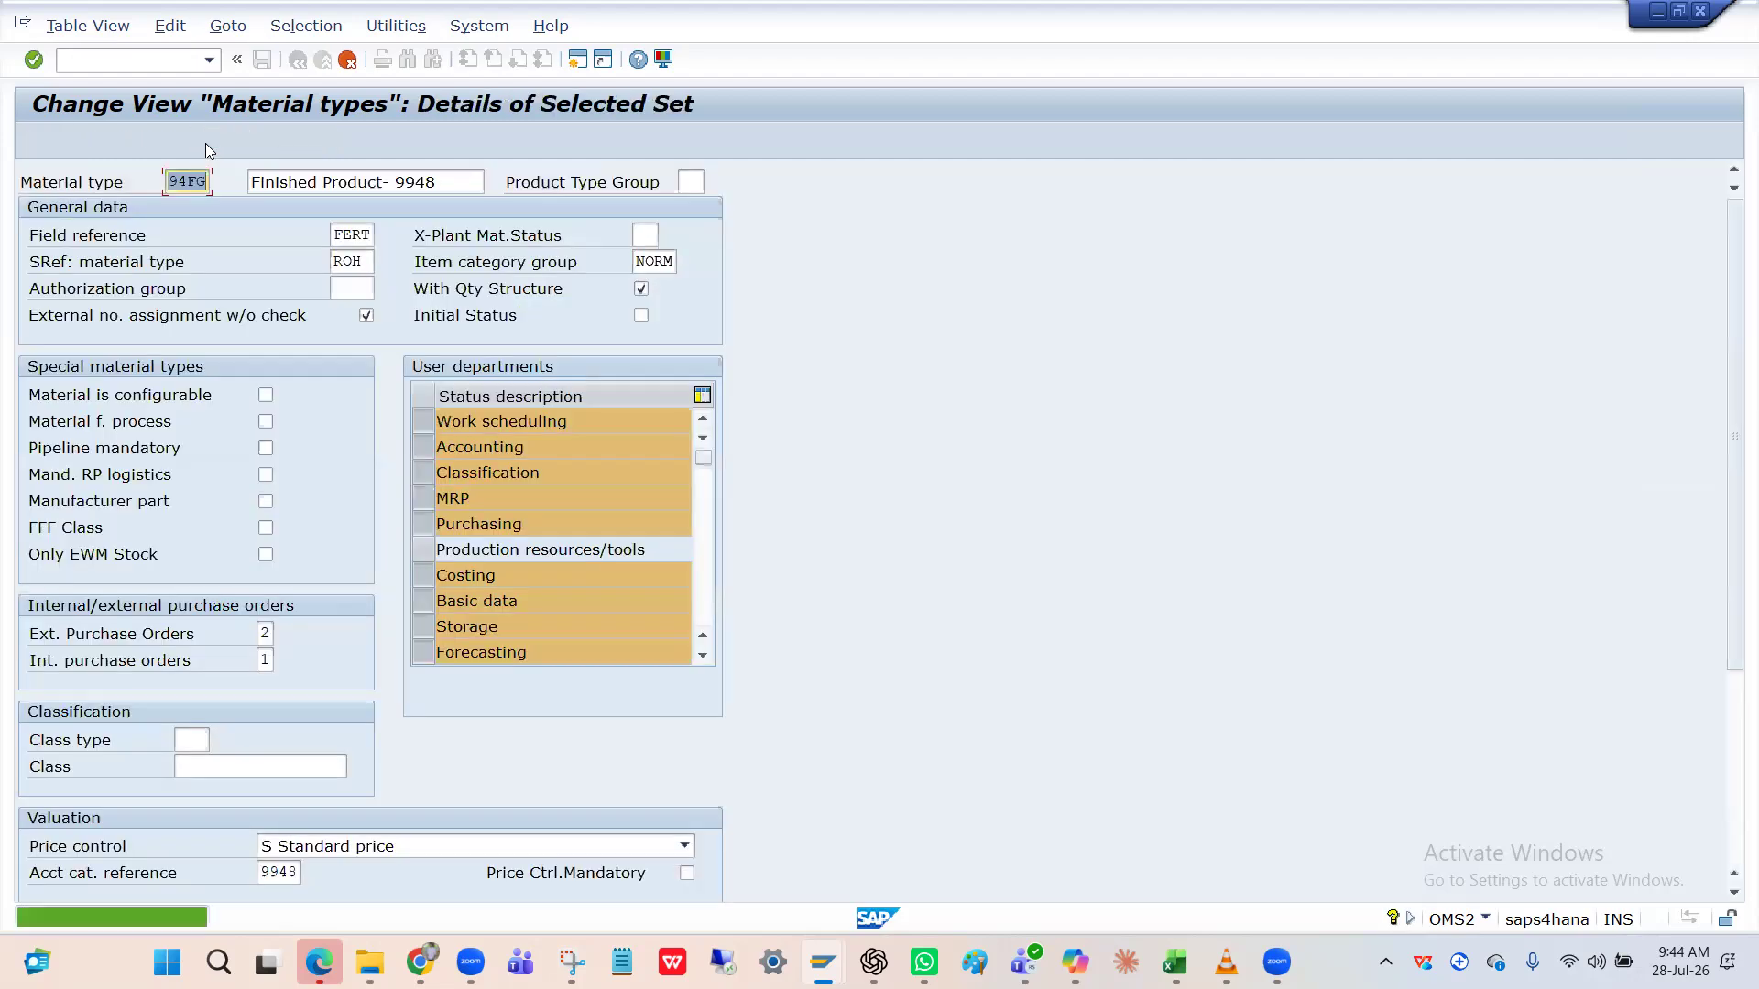
Make the copy material type HFIN, 'Finished Product- HPIN', with the account category reference cleared.
key("BackSpace")
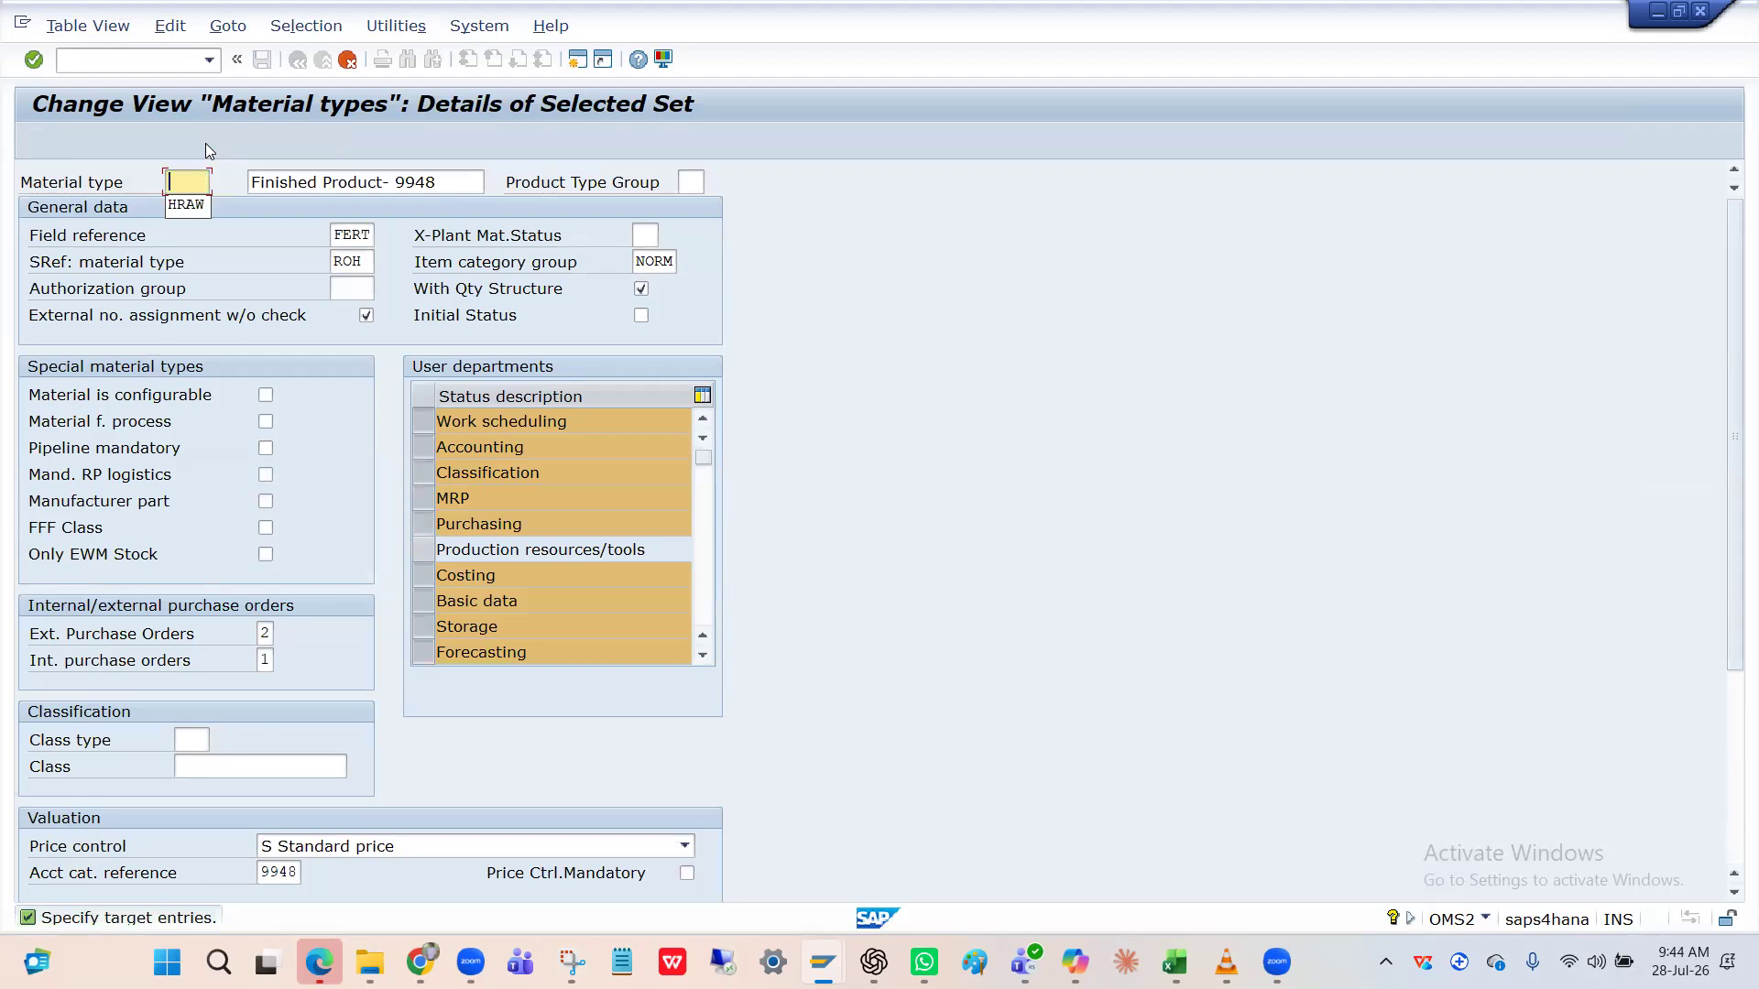
type("HFI")
left_click(445, 182)
key("BackSpace")
key("BackSpace")
key("BackSpace")
key("BackSpace")
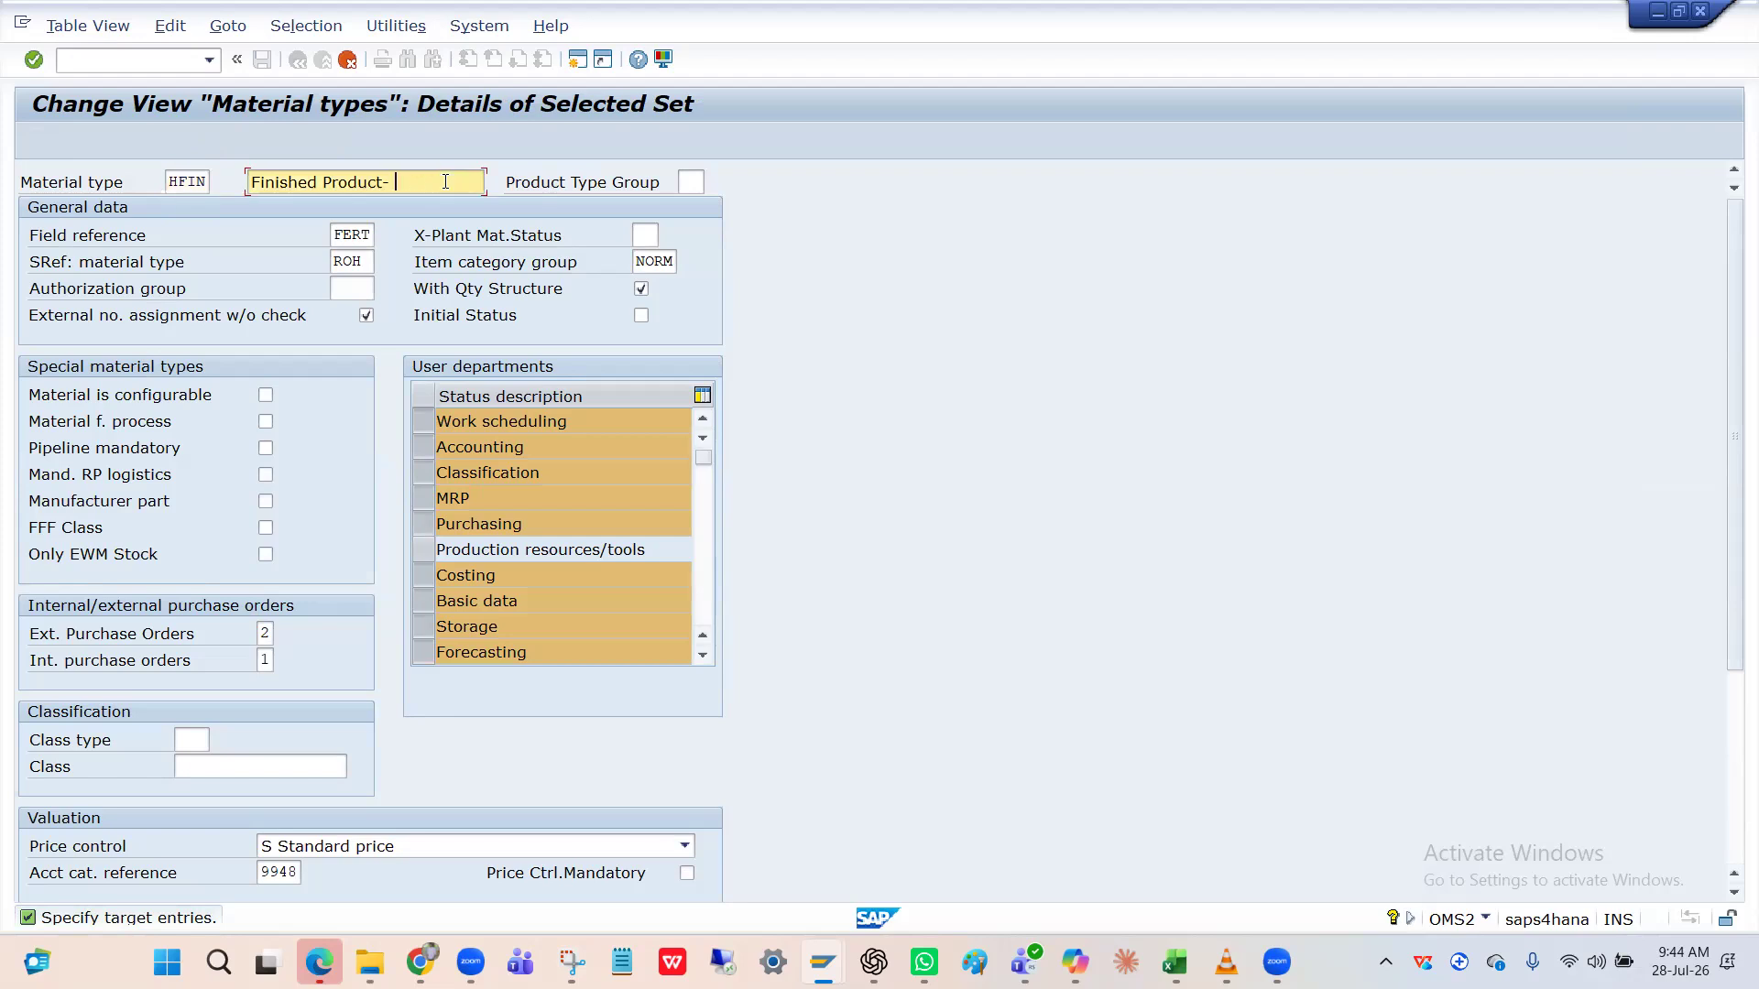
type("HPIN")
scroll(306, 524, "down", 3)
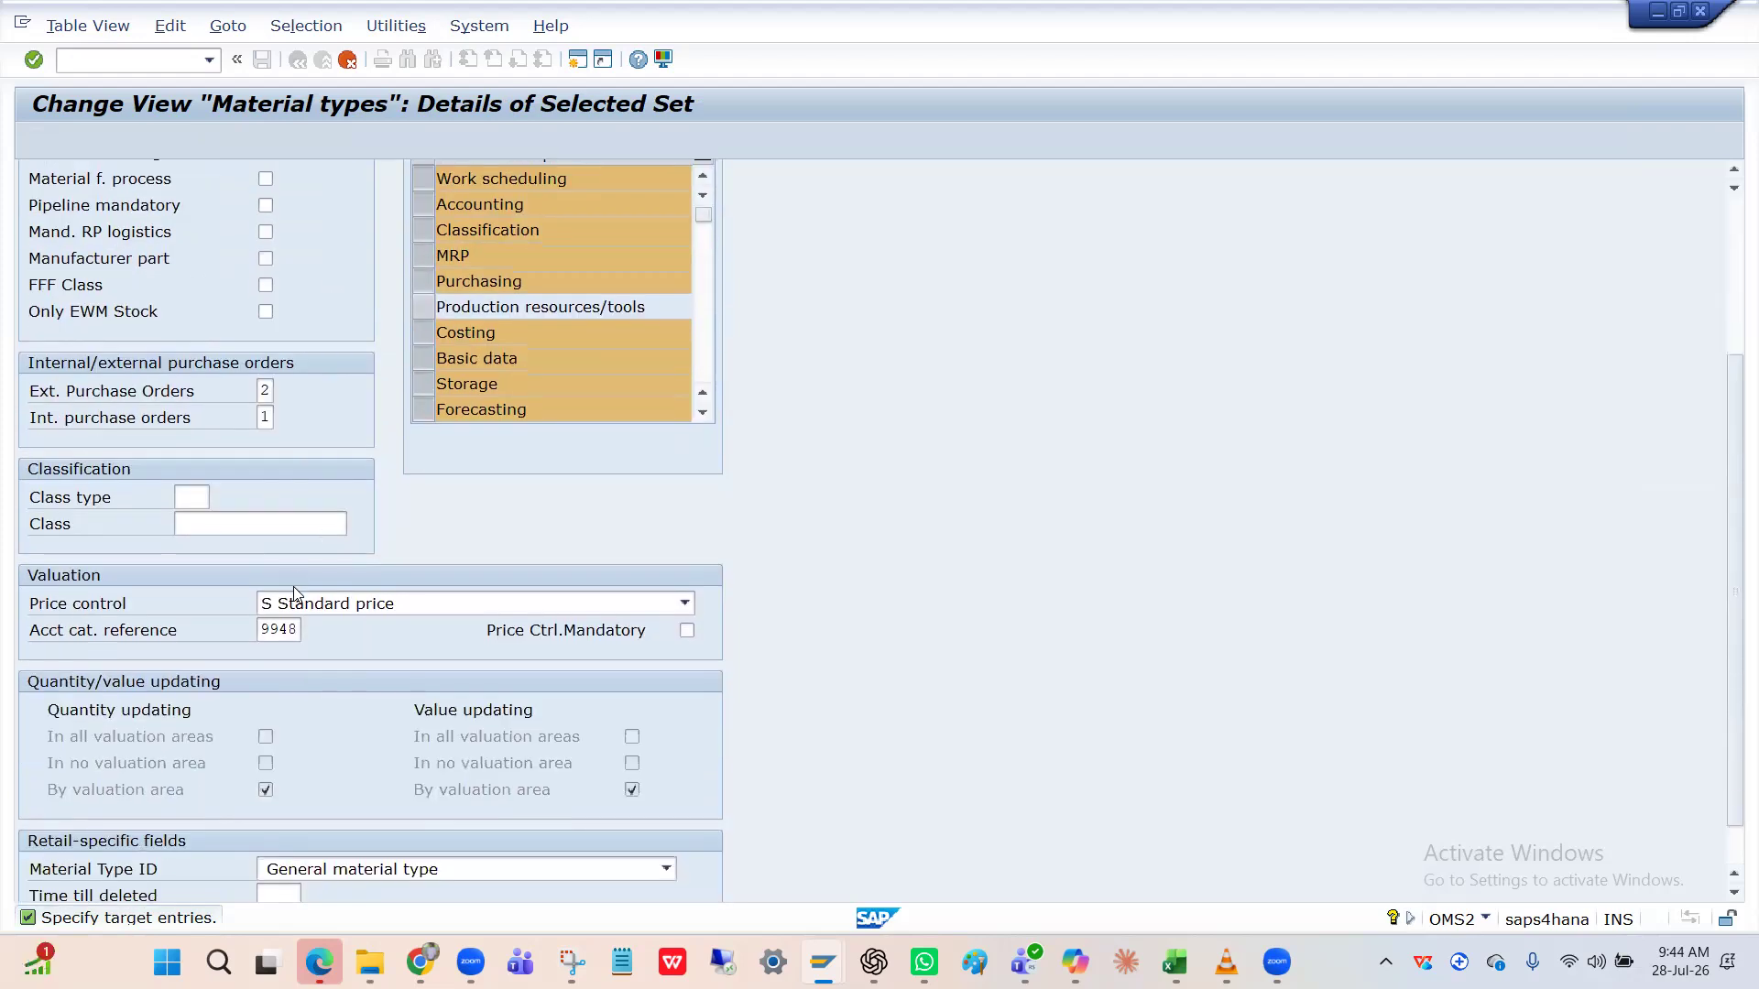
left_click(299, 629)
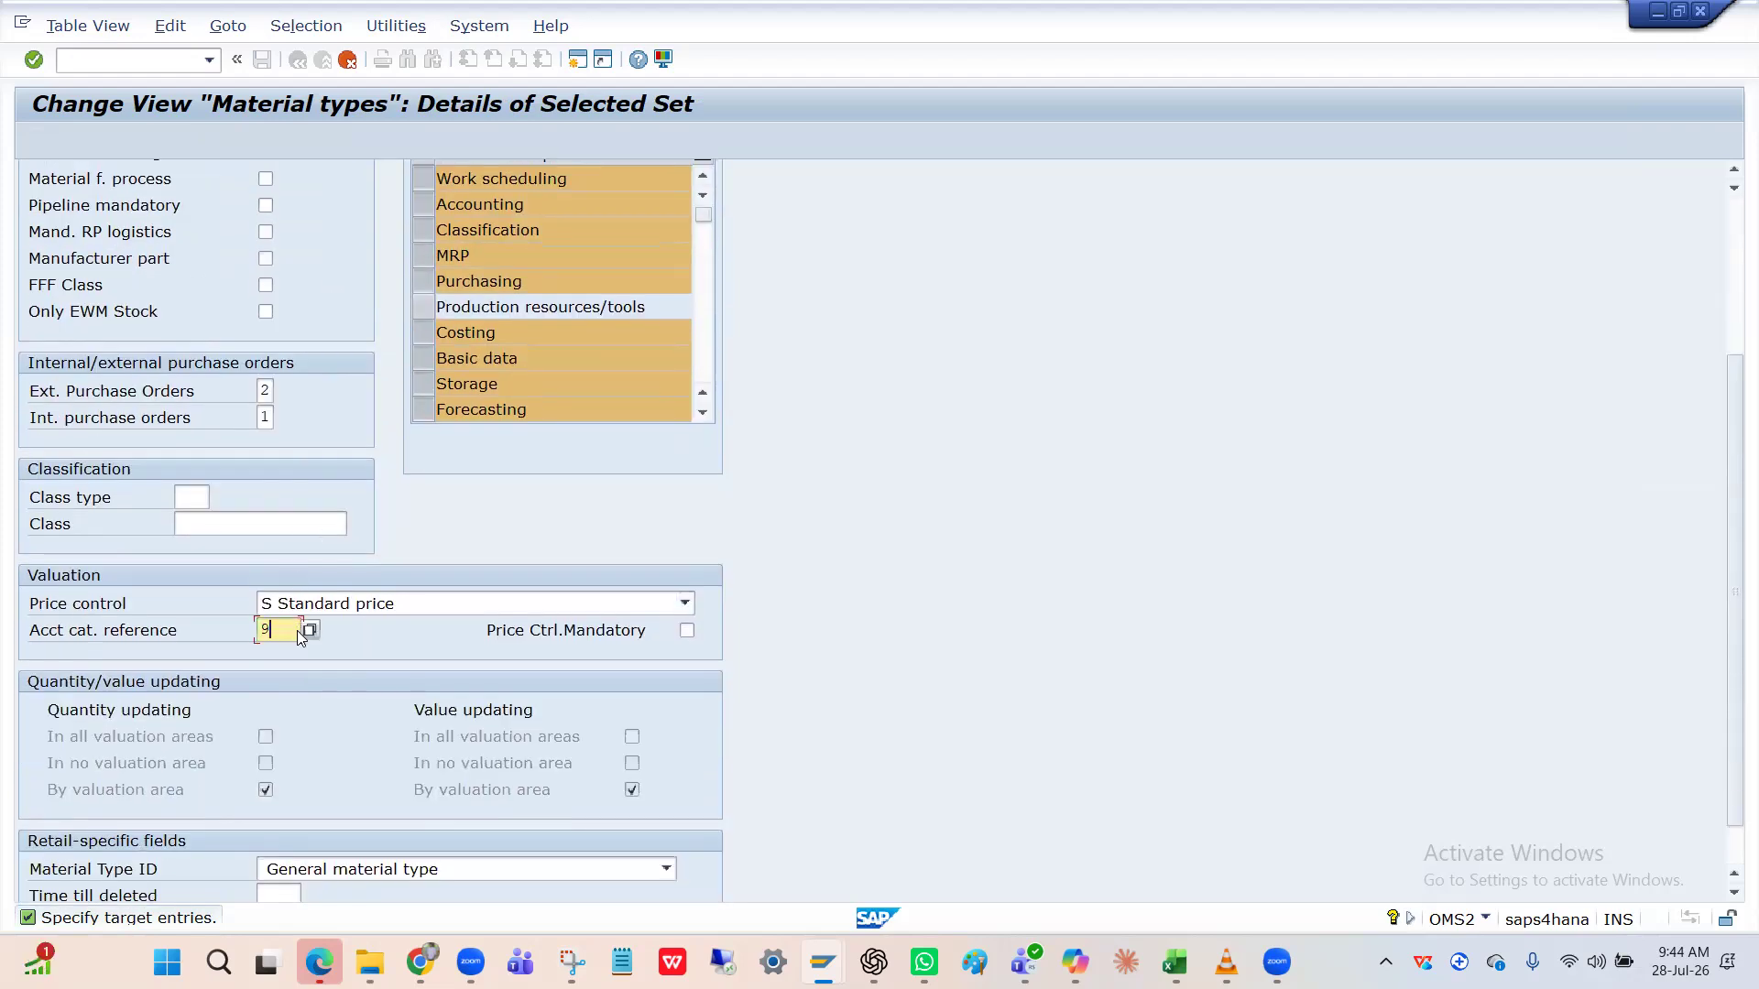
key("BackSpace")
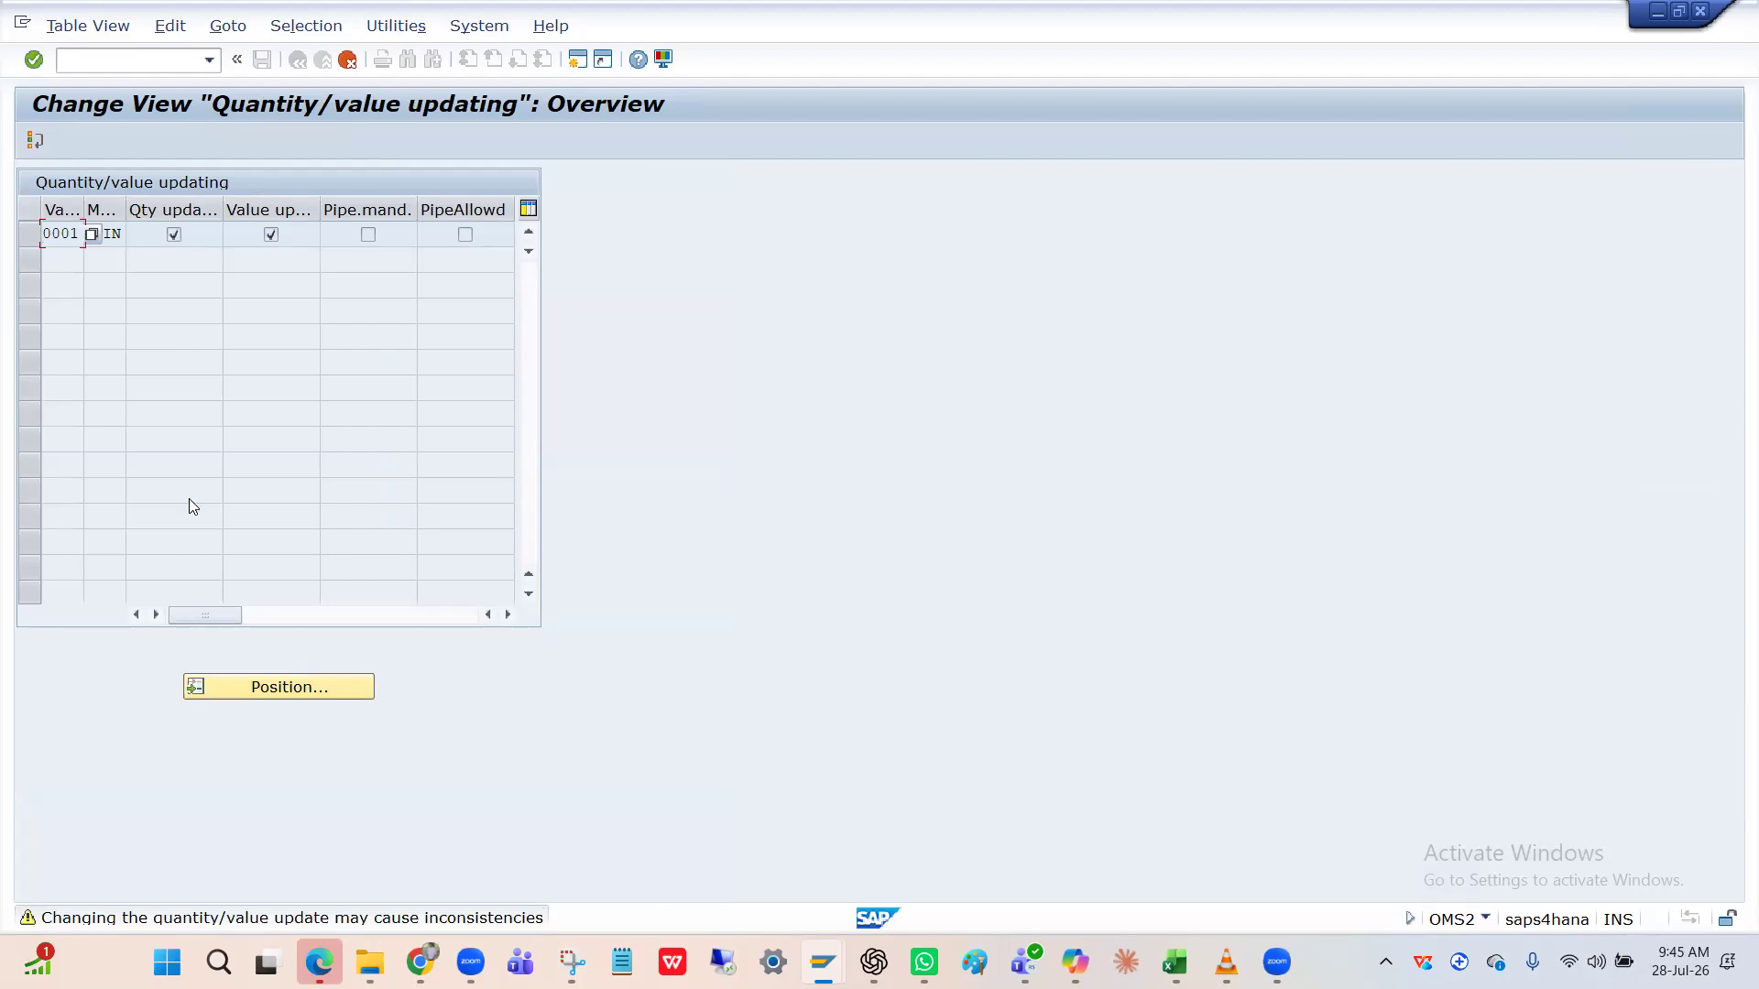
key("Return")
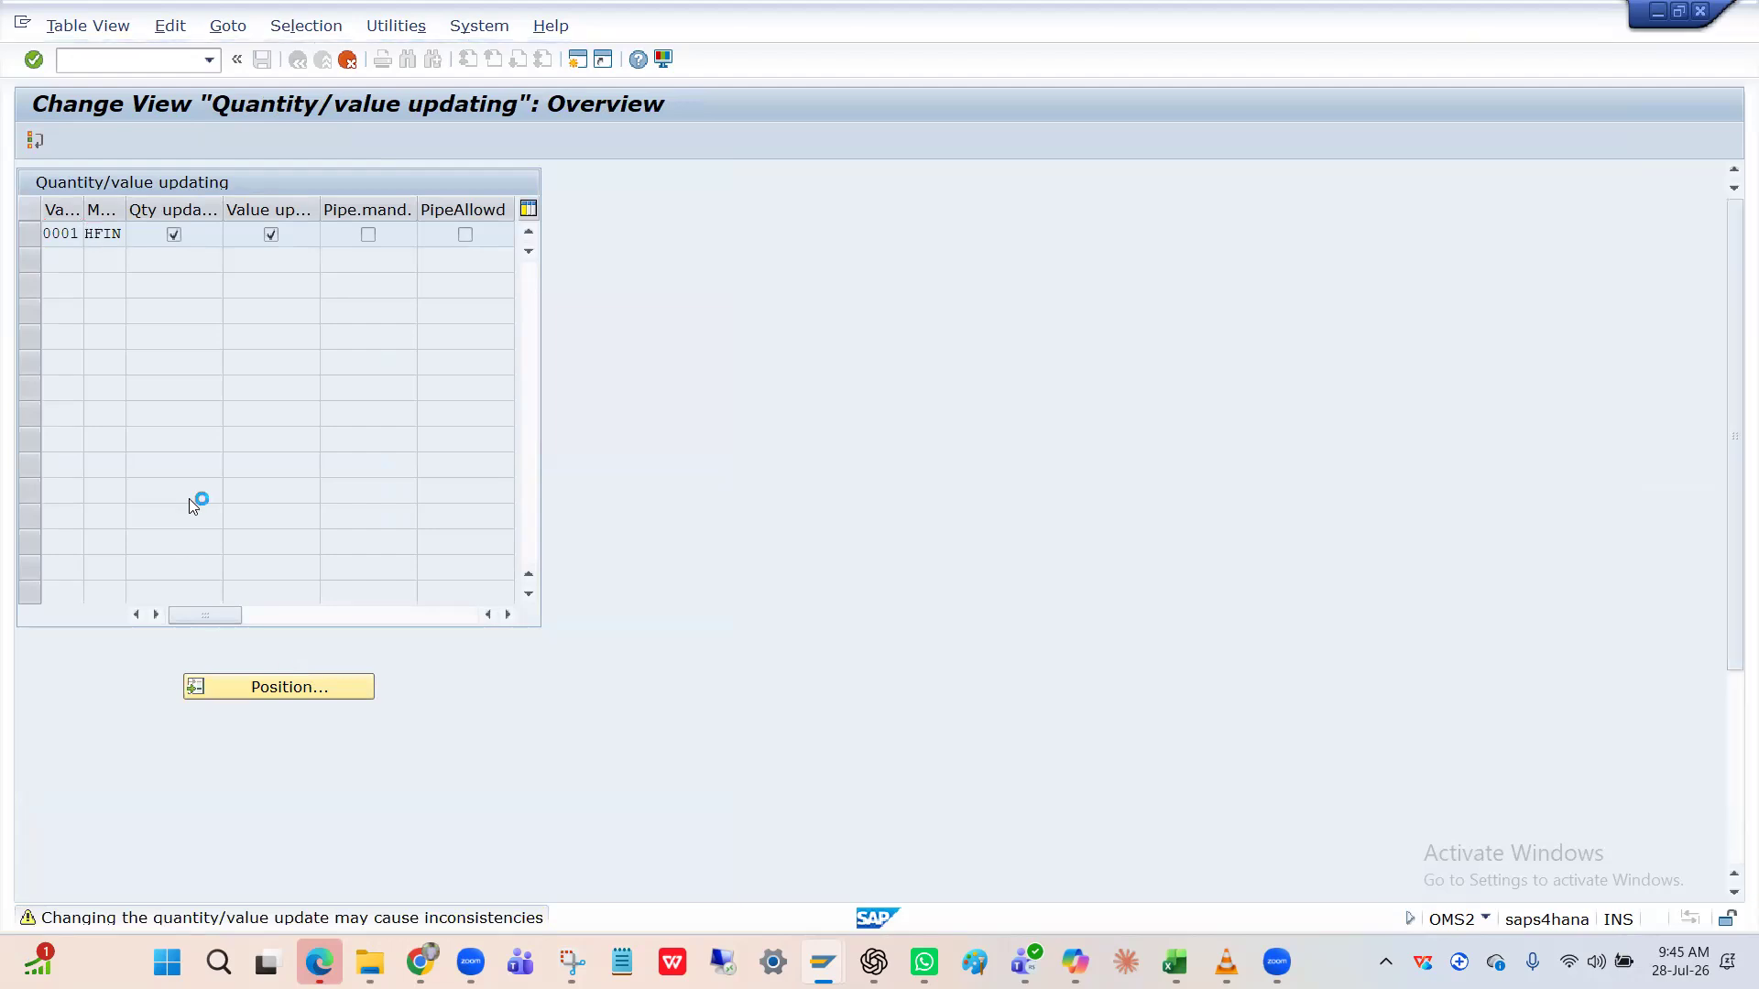
Skip the FERT copy and save HFIN under the customizing request.
left_click(631, 687)
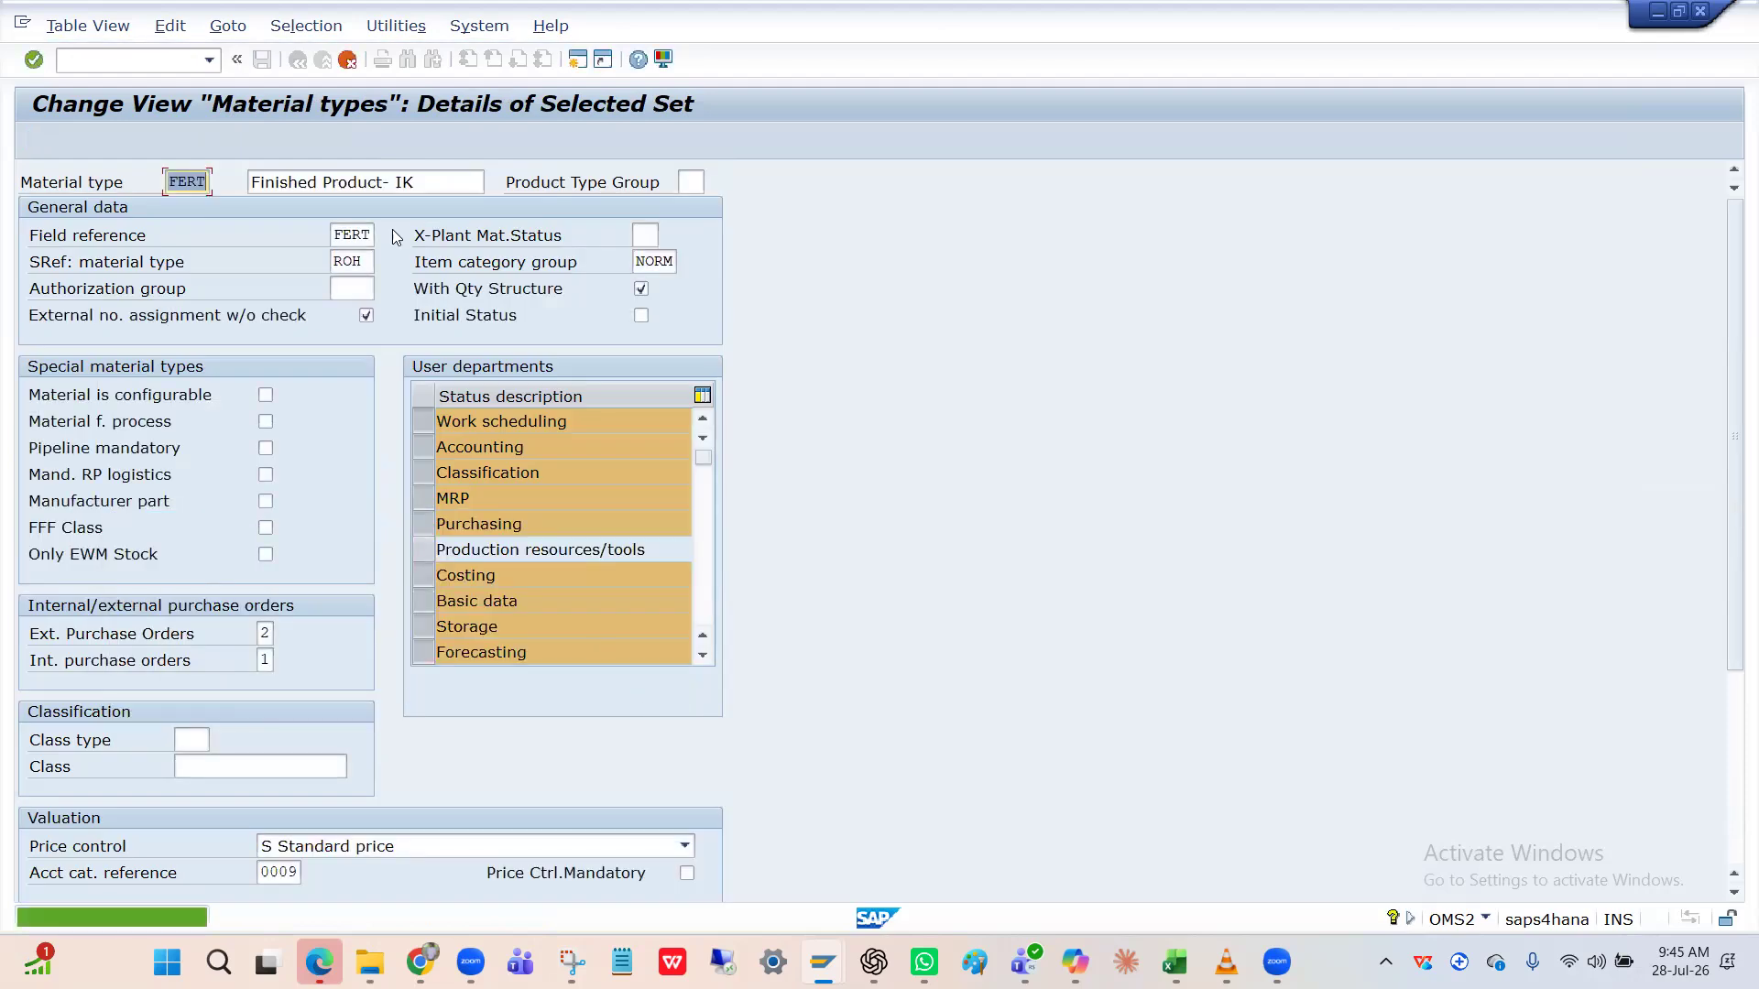
key("Return")
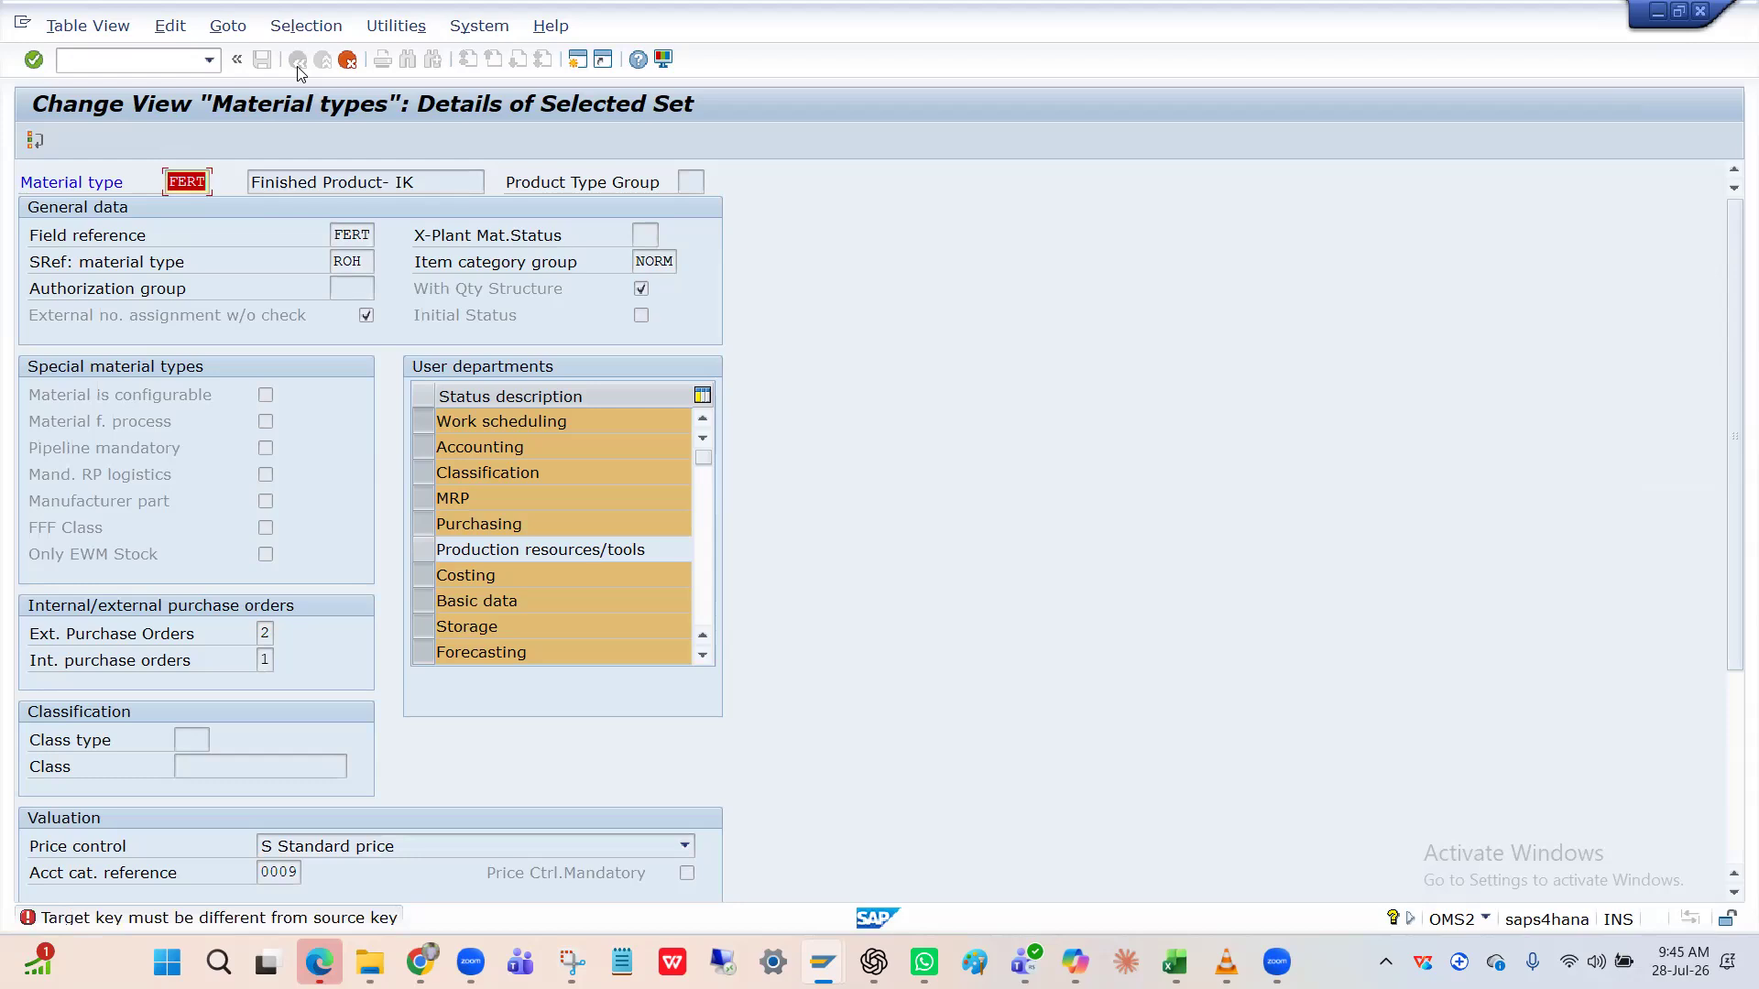
left_click(348, 61)
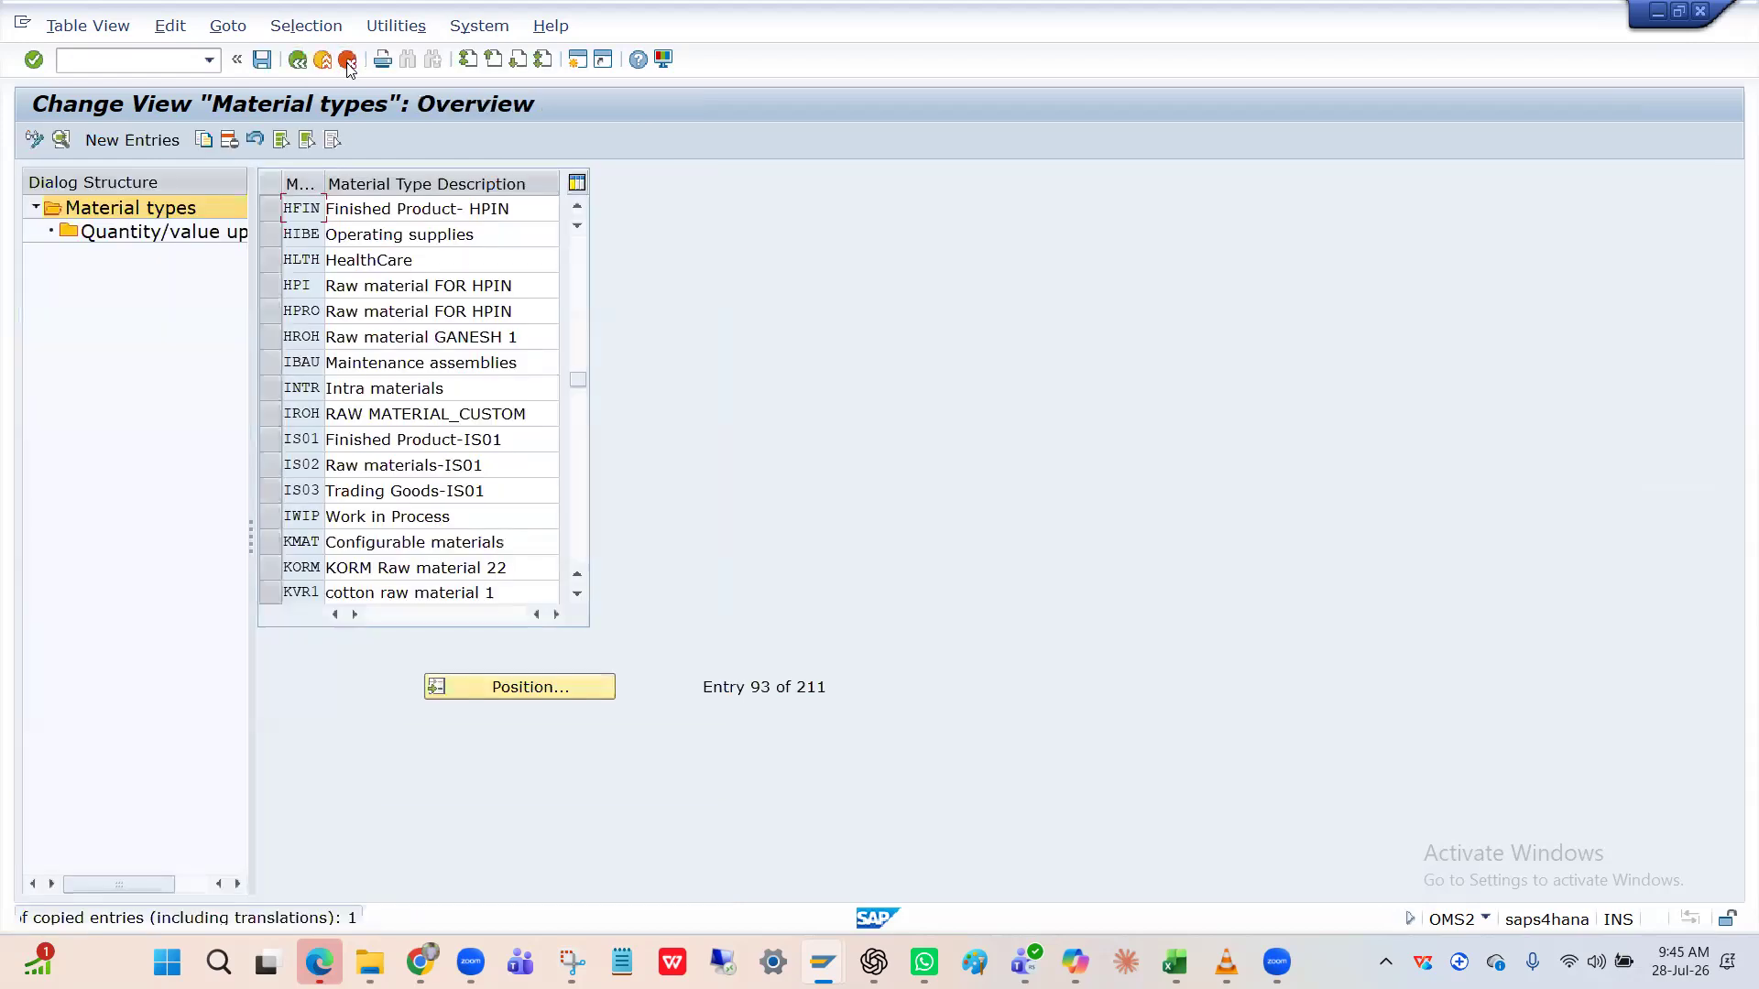
left_click(261, 68)
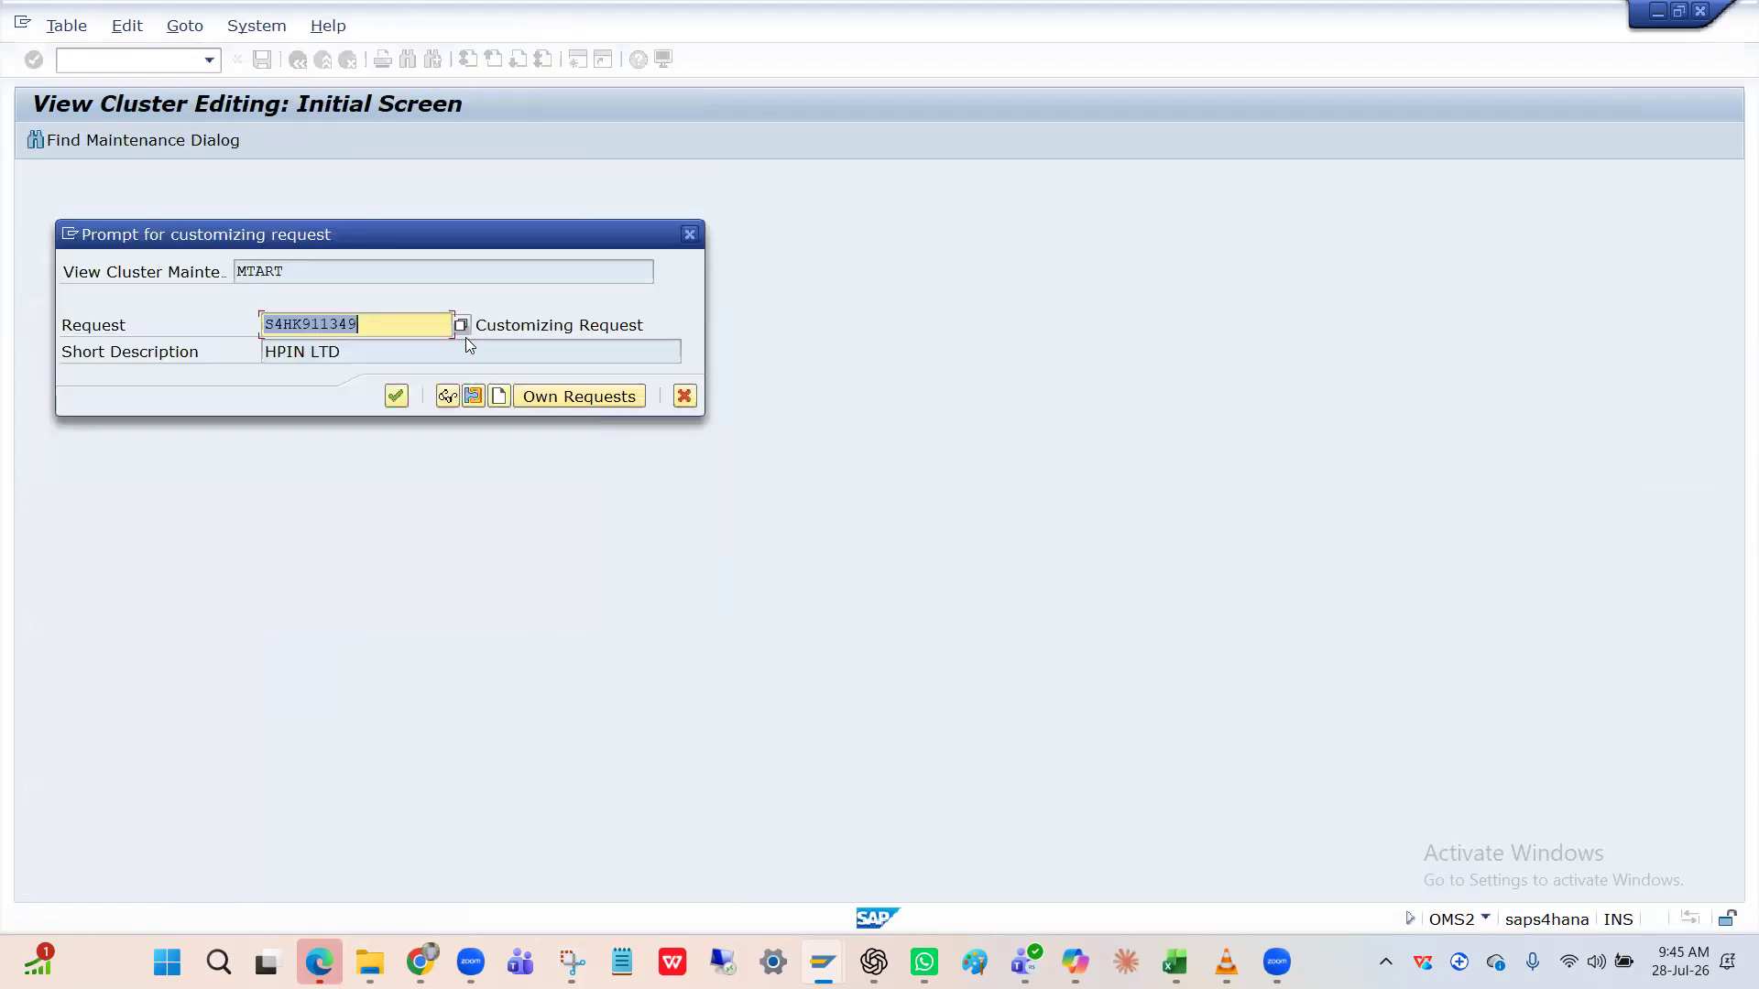
key("Return")
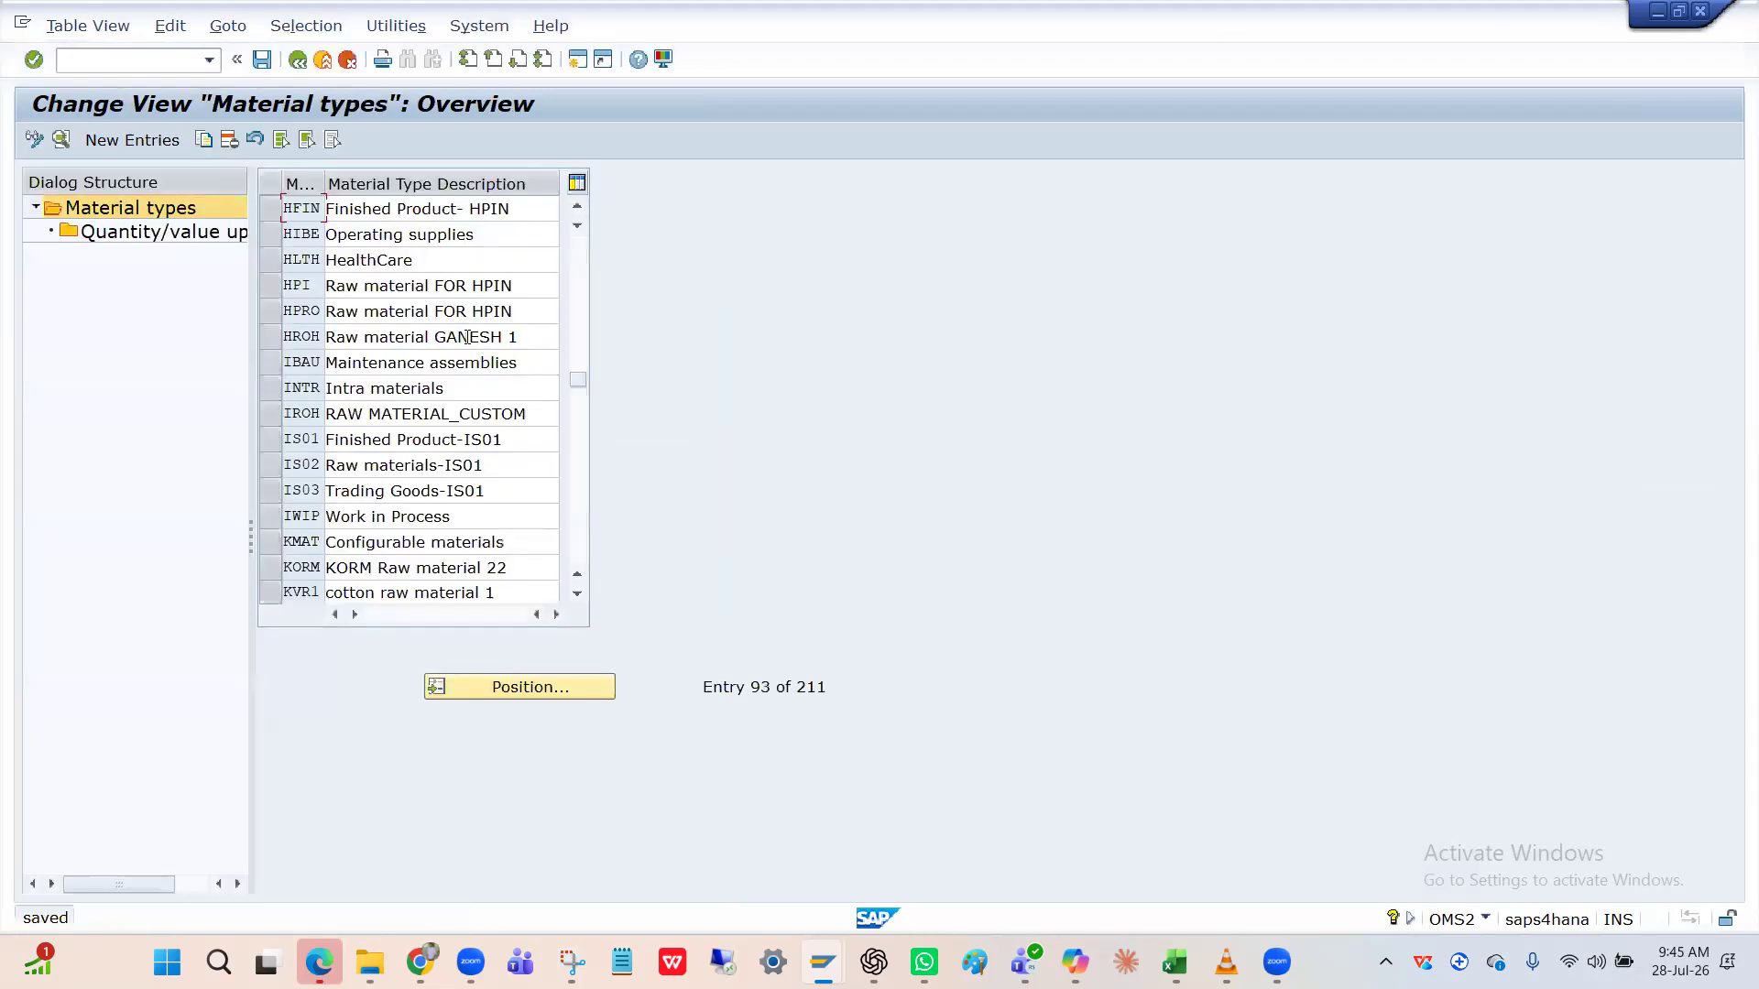
left_click(271, 212)
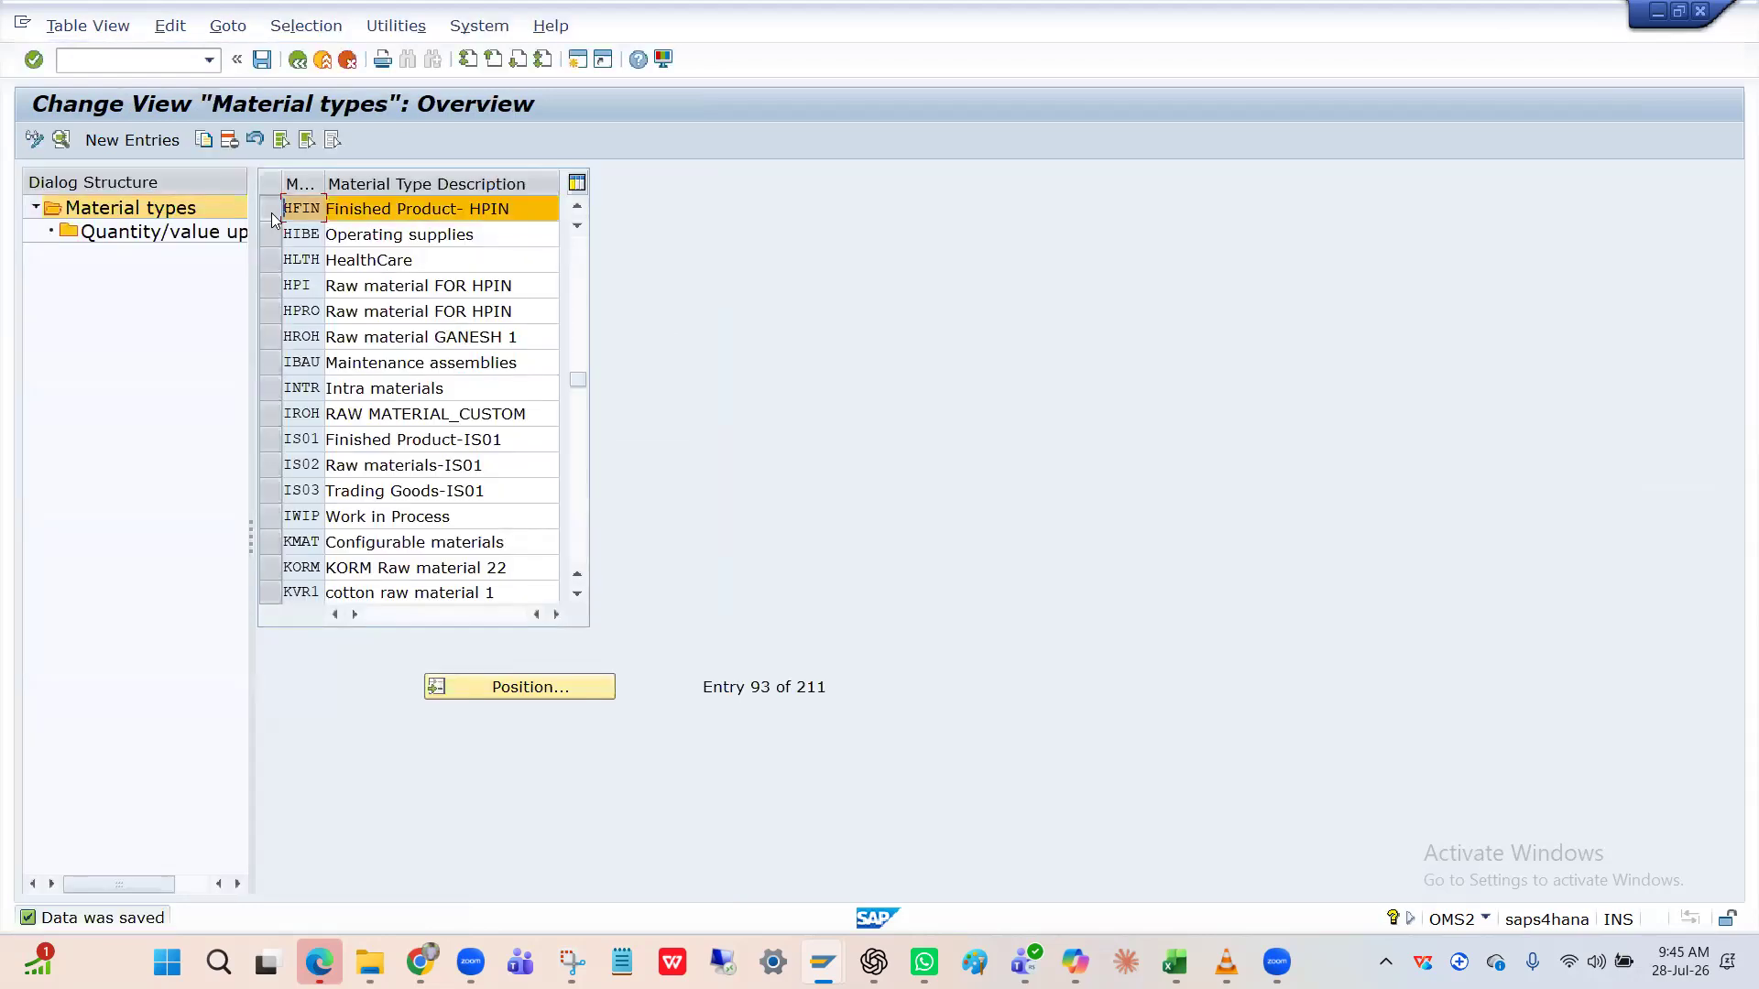
key("alt+Tab")
key("alt+Tab")
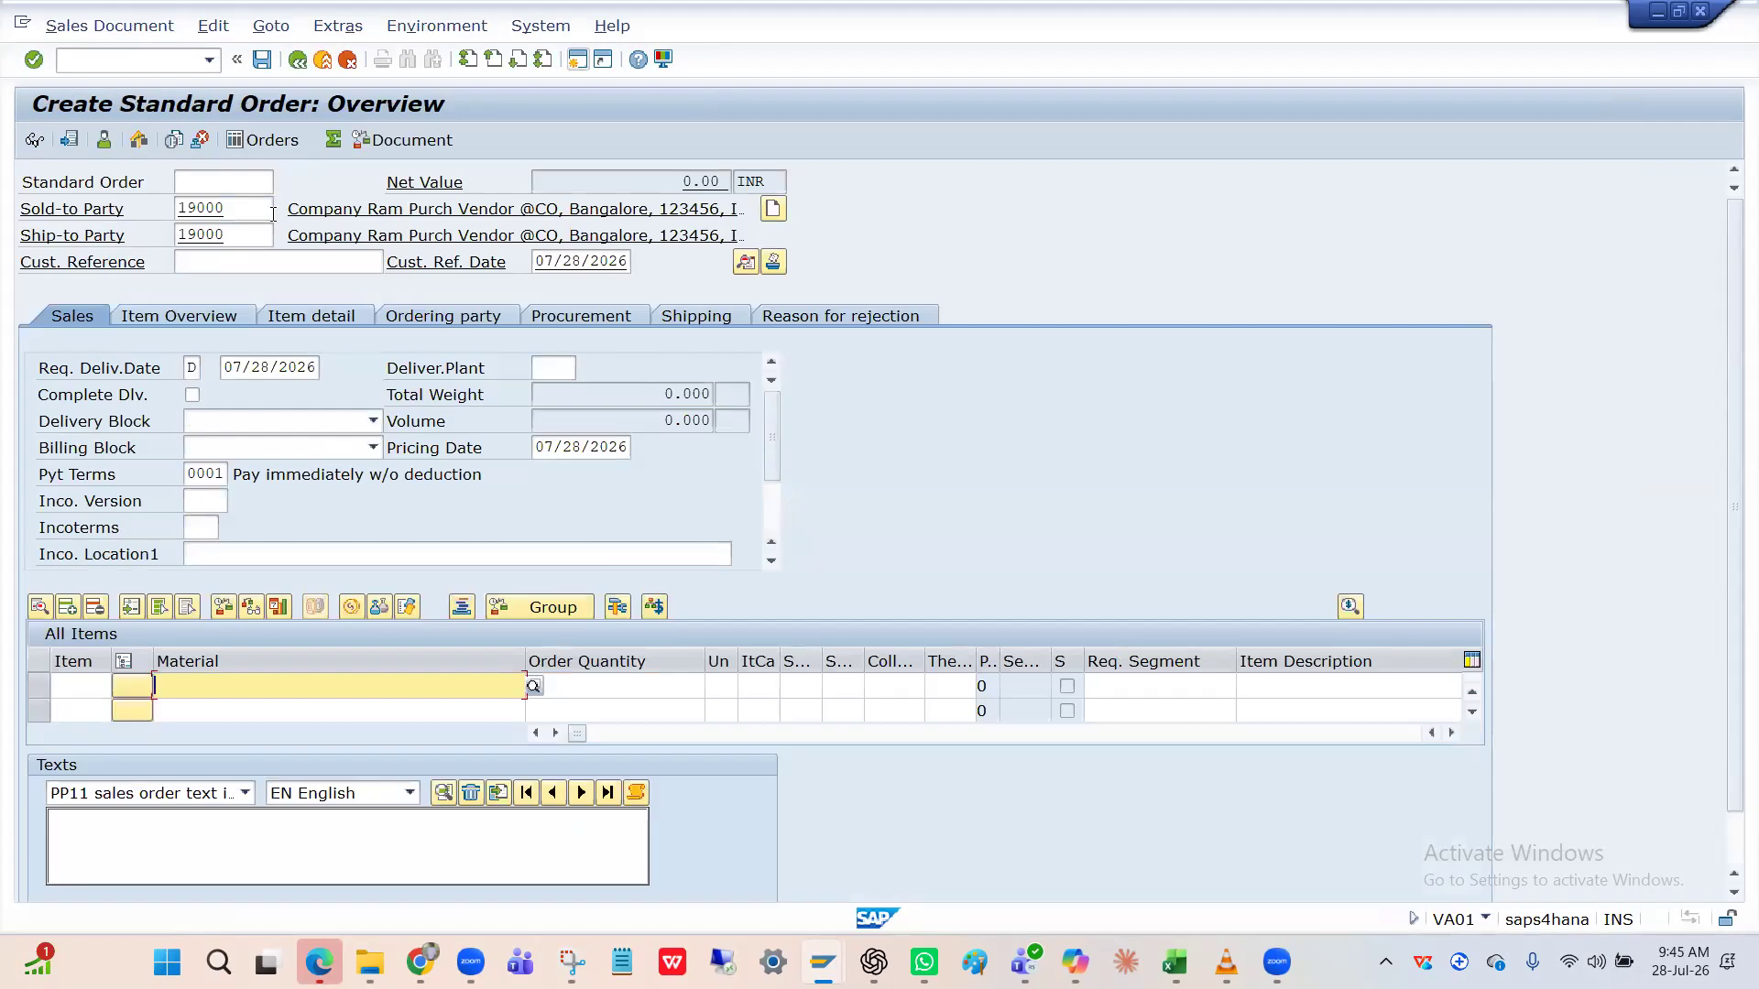
key("alt+Tab")
key("alt+Tab")
key("alt+Tab")
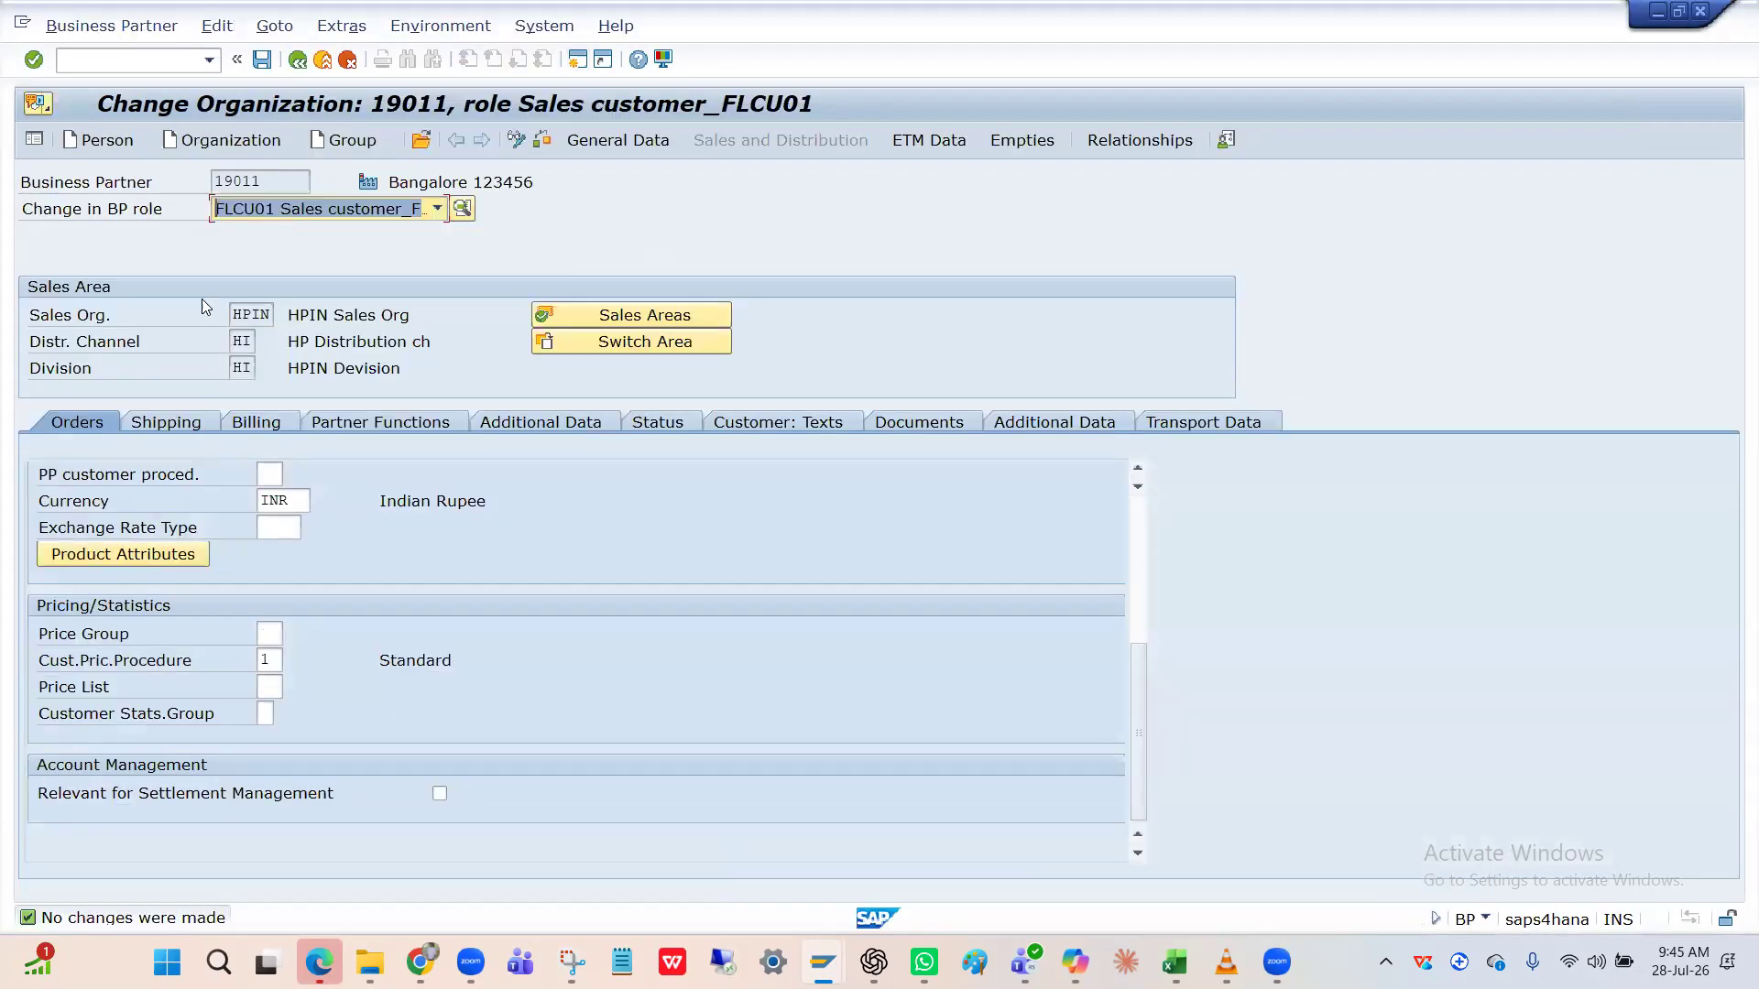
key("alt+Tab")
key("alt+Tab")
key("alt+Tab")
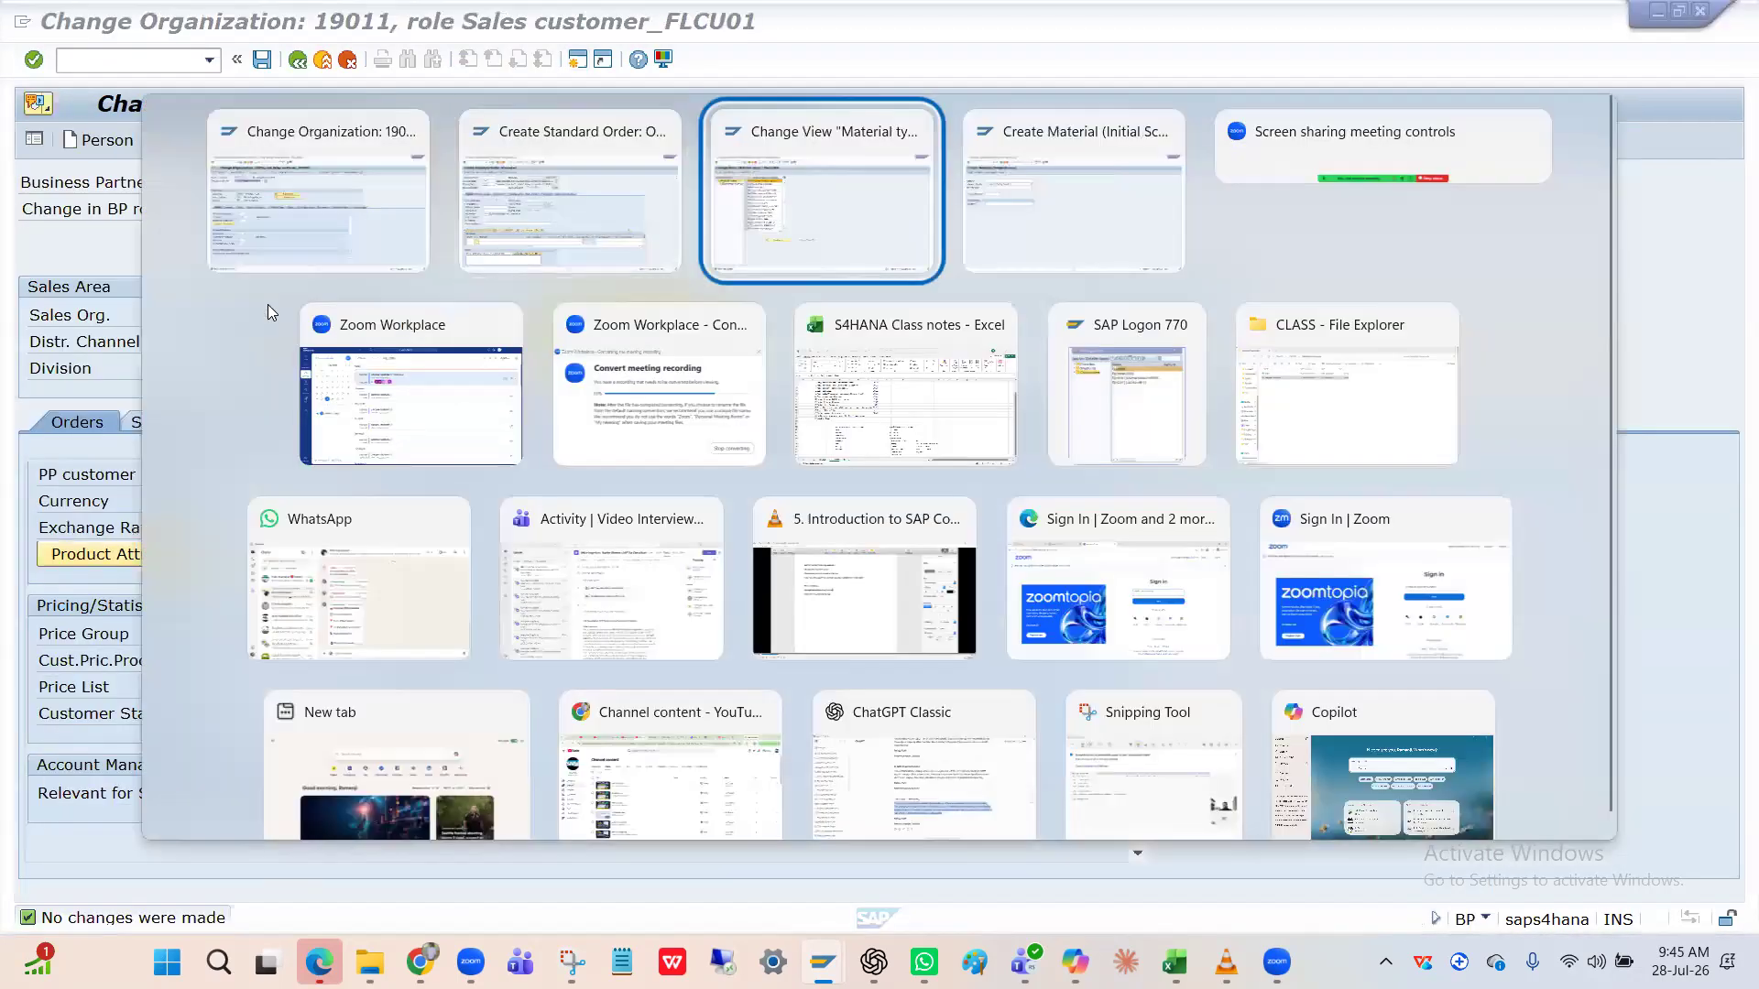
left_click(238, 268)
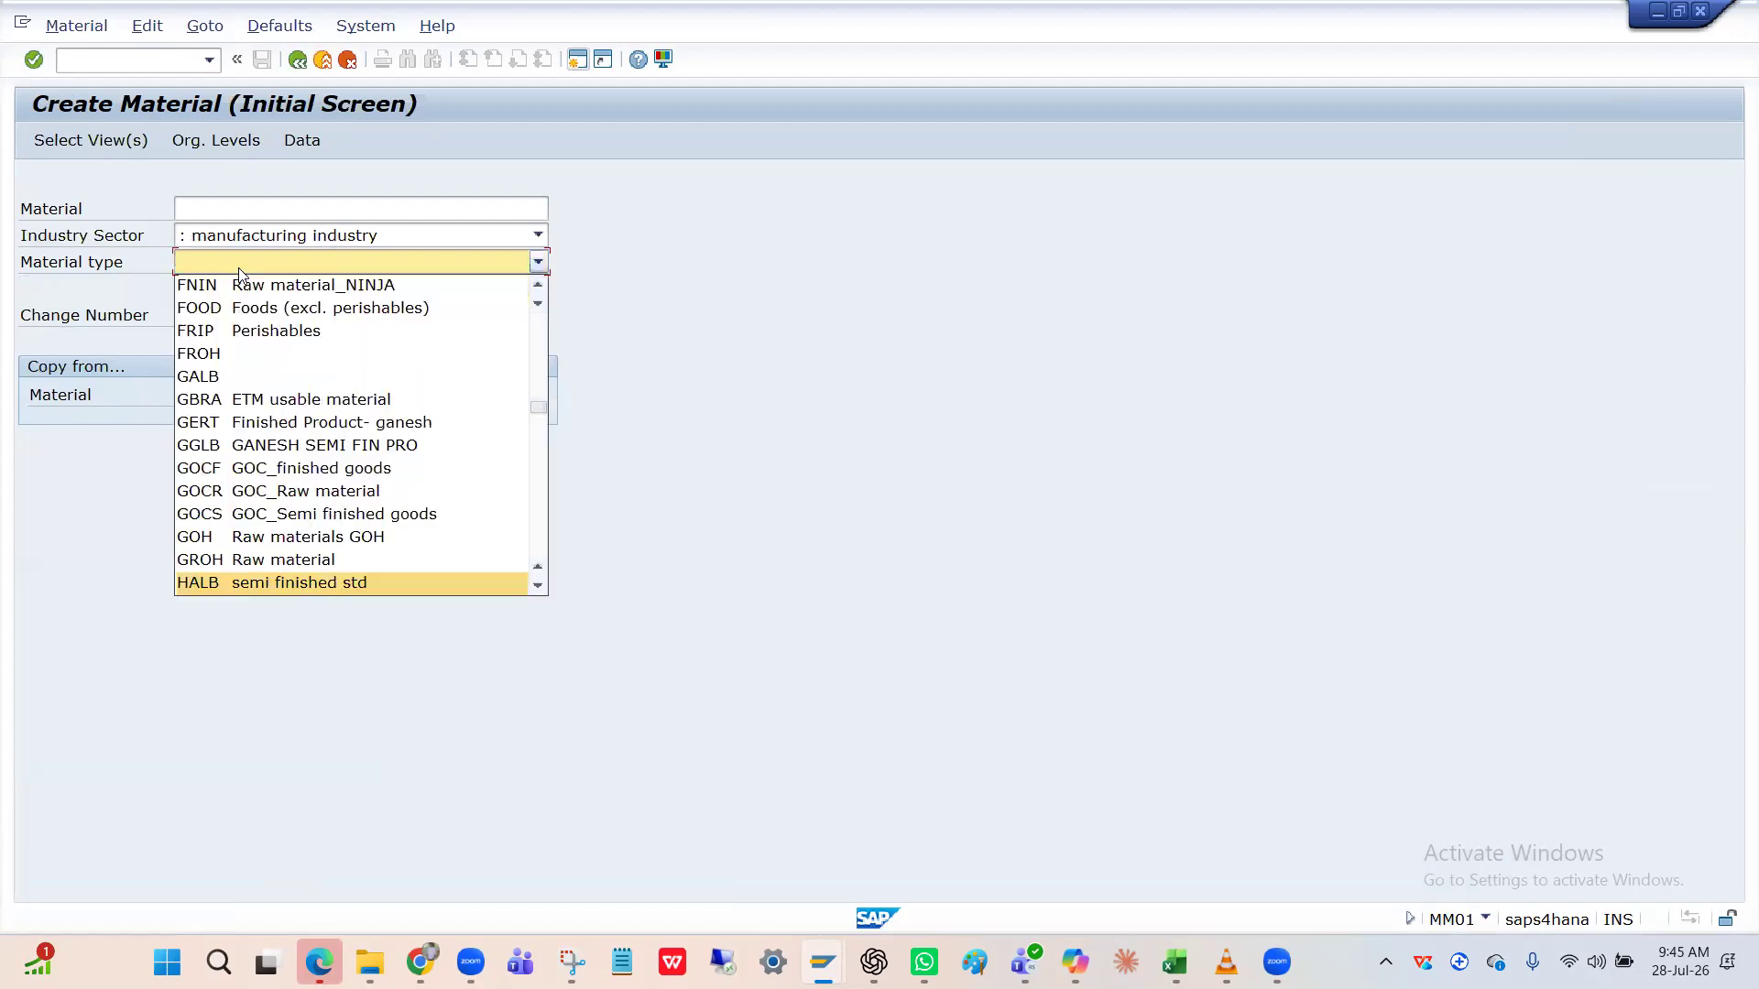
key("Down")
key("Down")
key("Down")
key("Down")
key("Down")
key("Down")
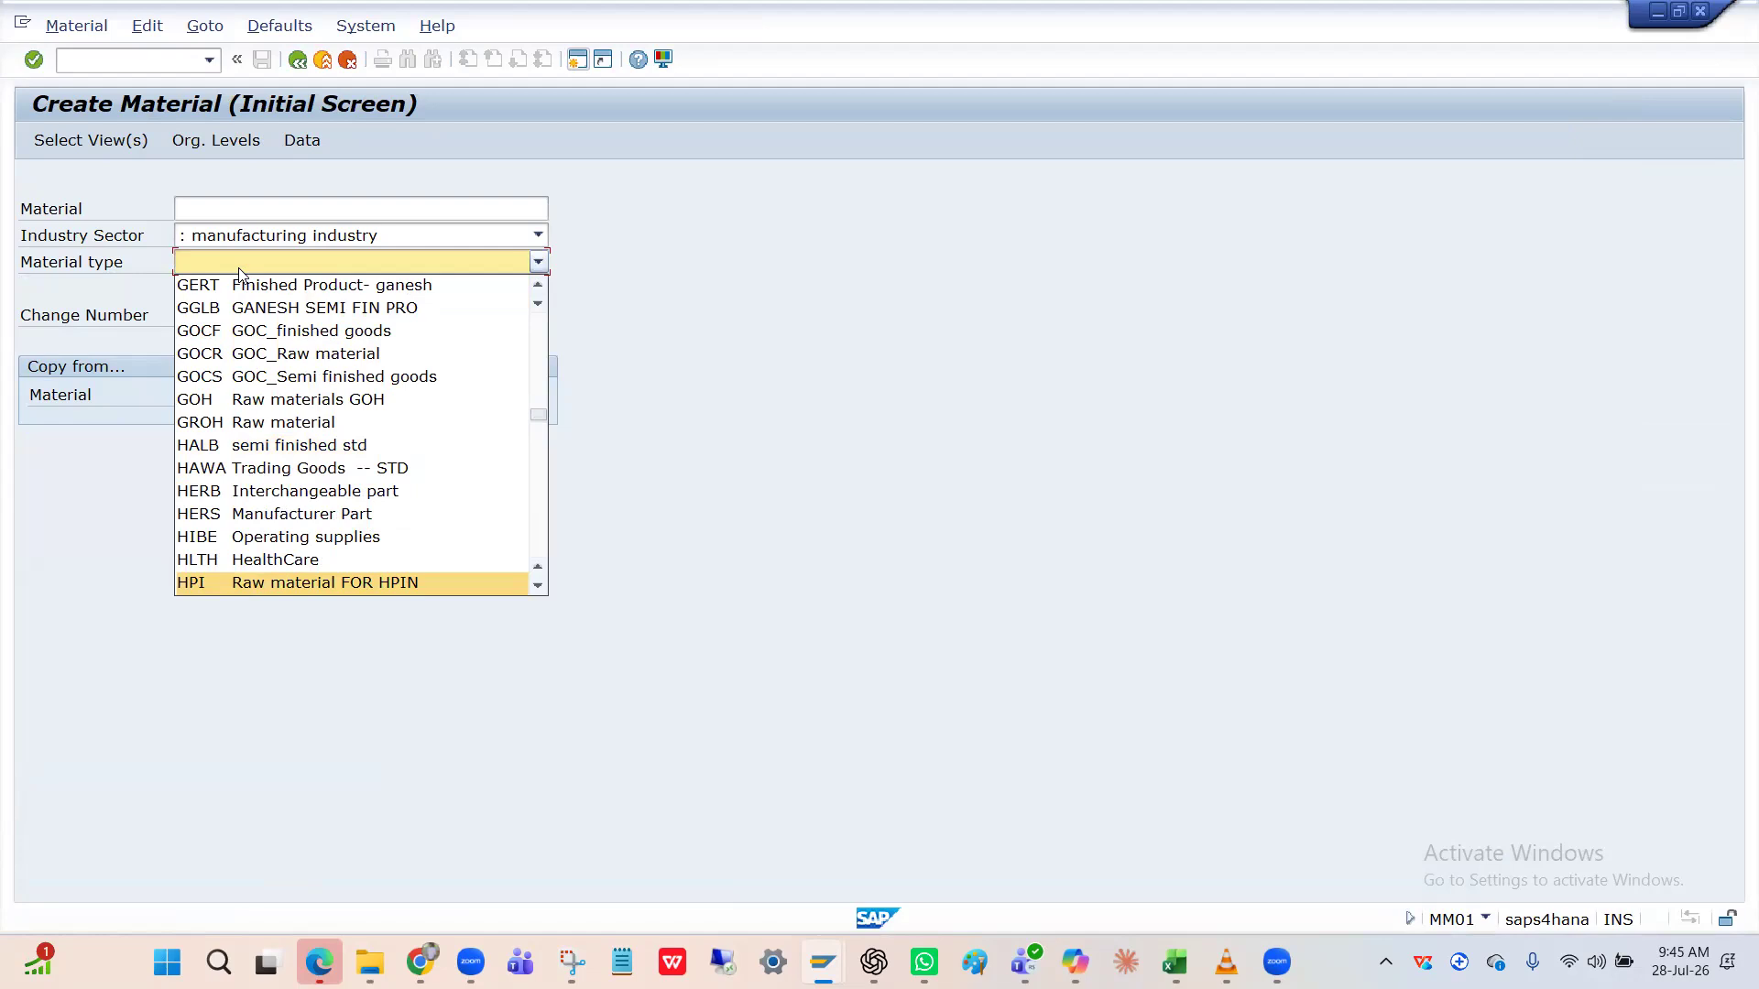
key("f")
key("BackSpace")
key("h")
key("f")
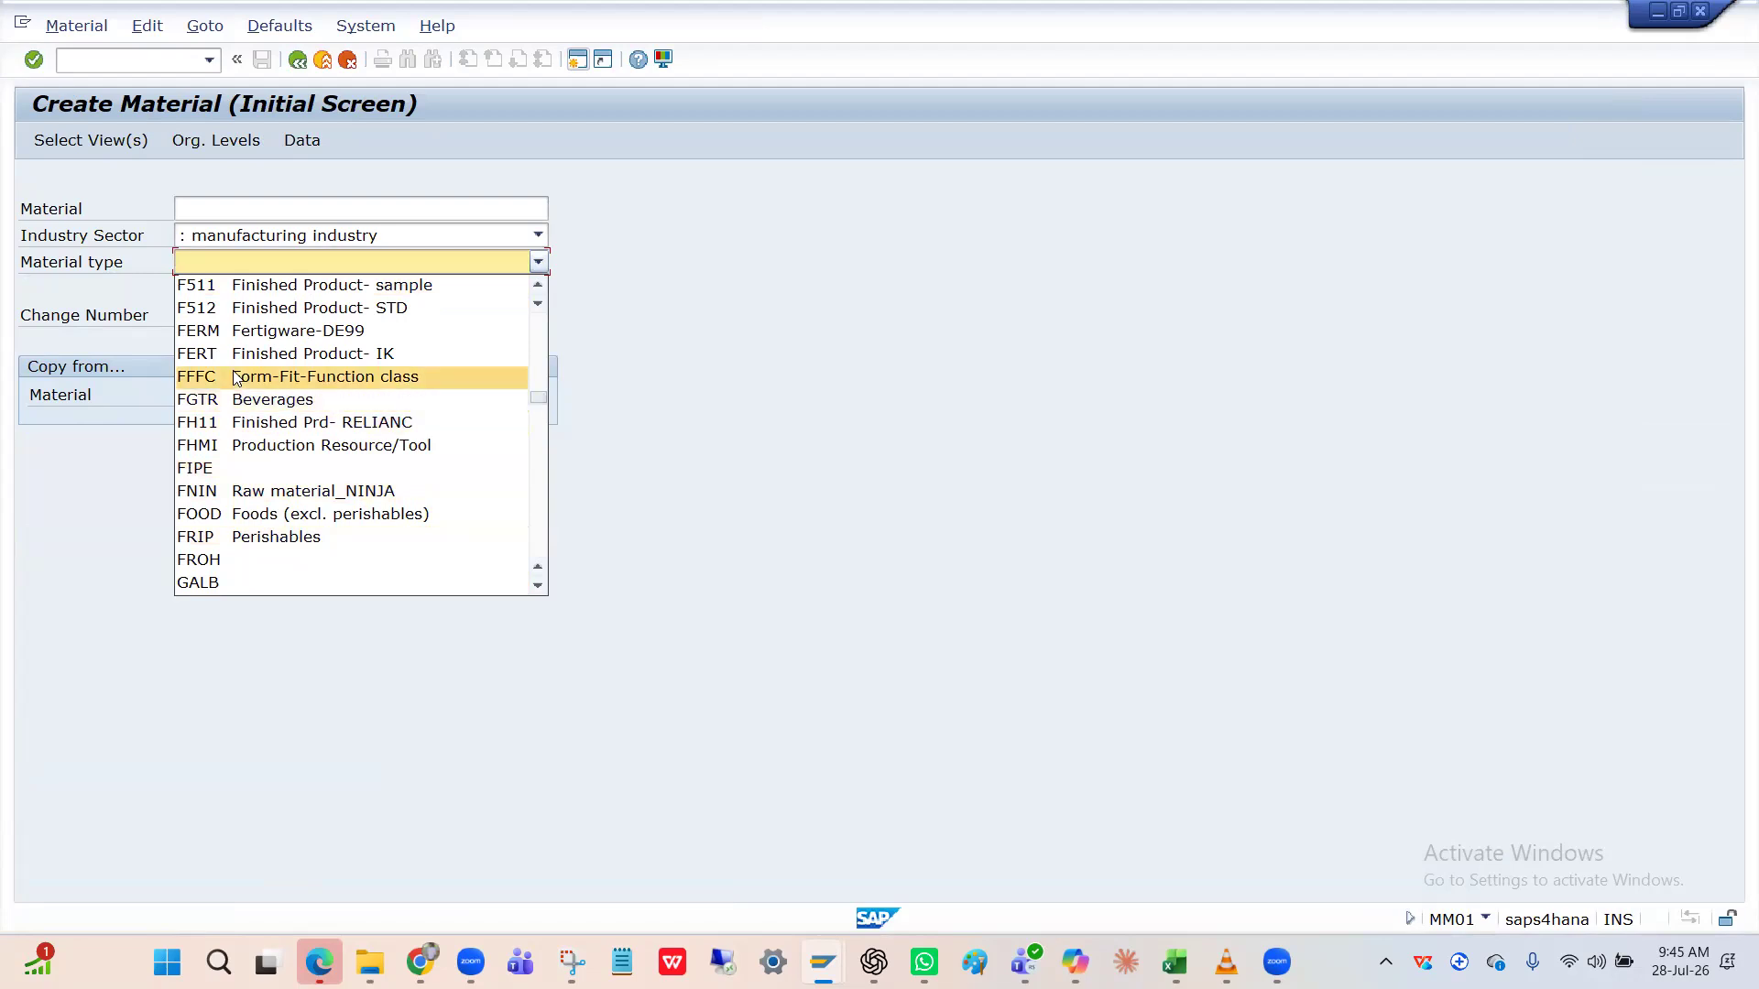
key("Page_Down")
key("Page_Down")
key("Page_Down")
key("Page_Down")
key("Page_Down")
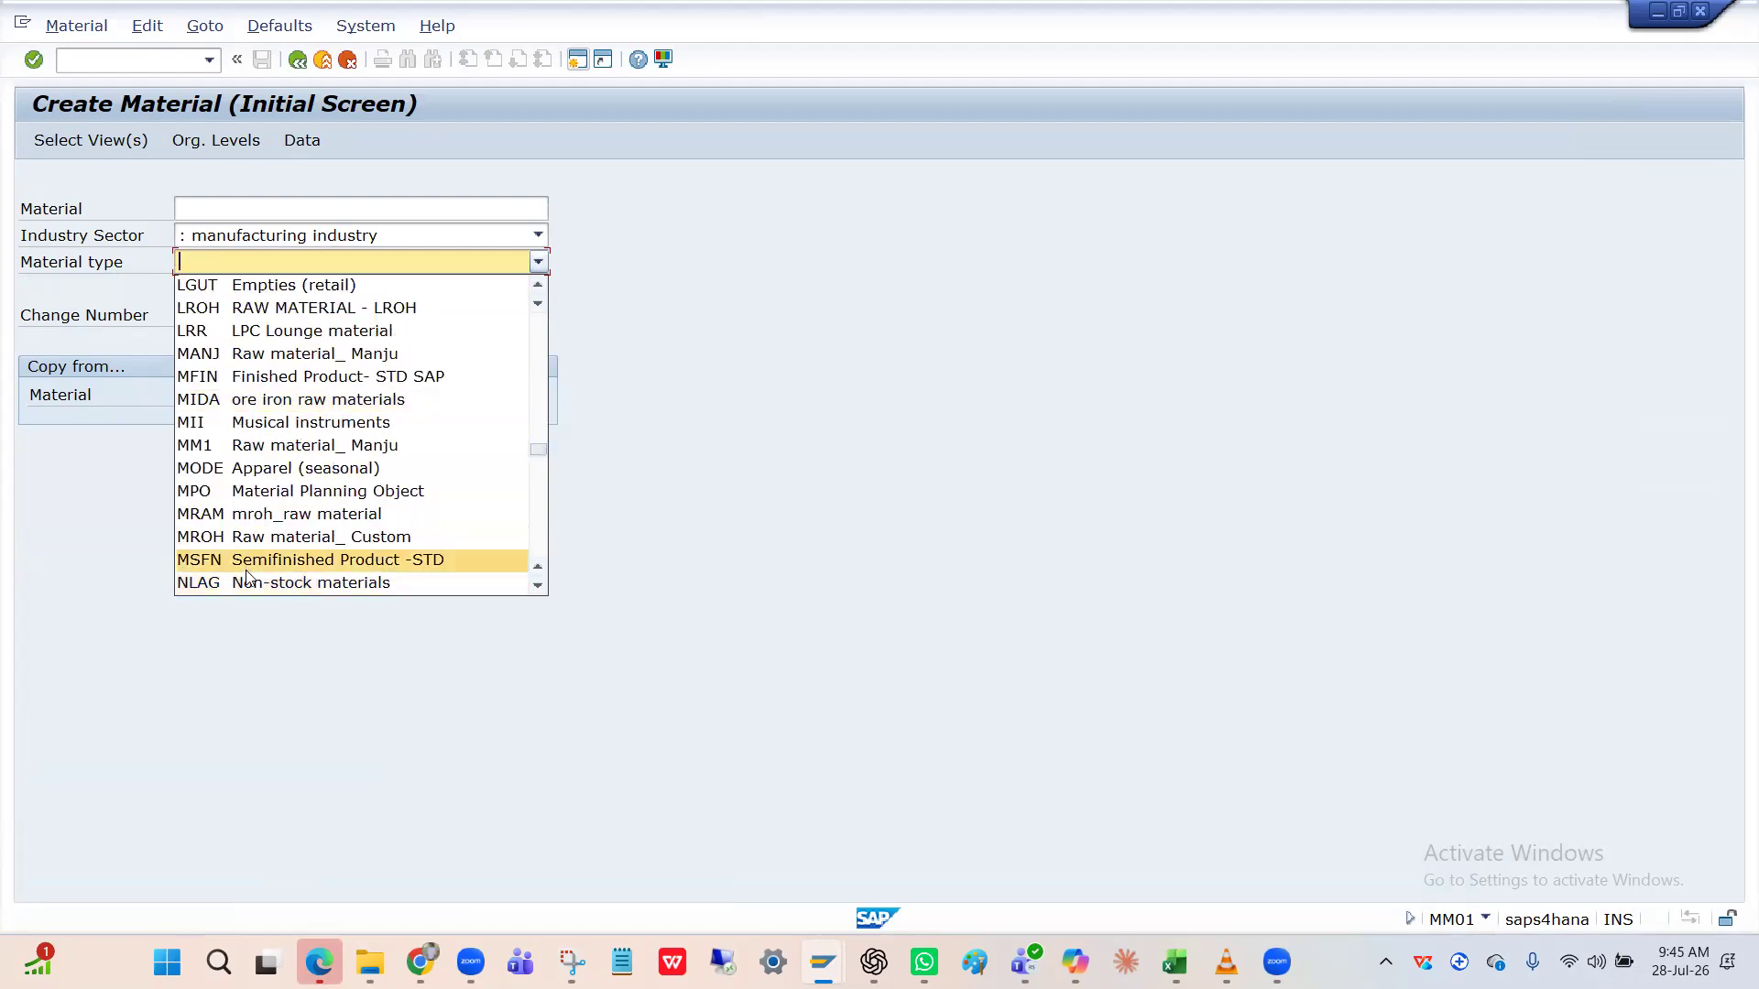
key("f")
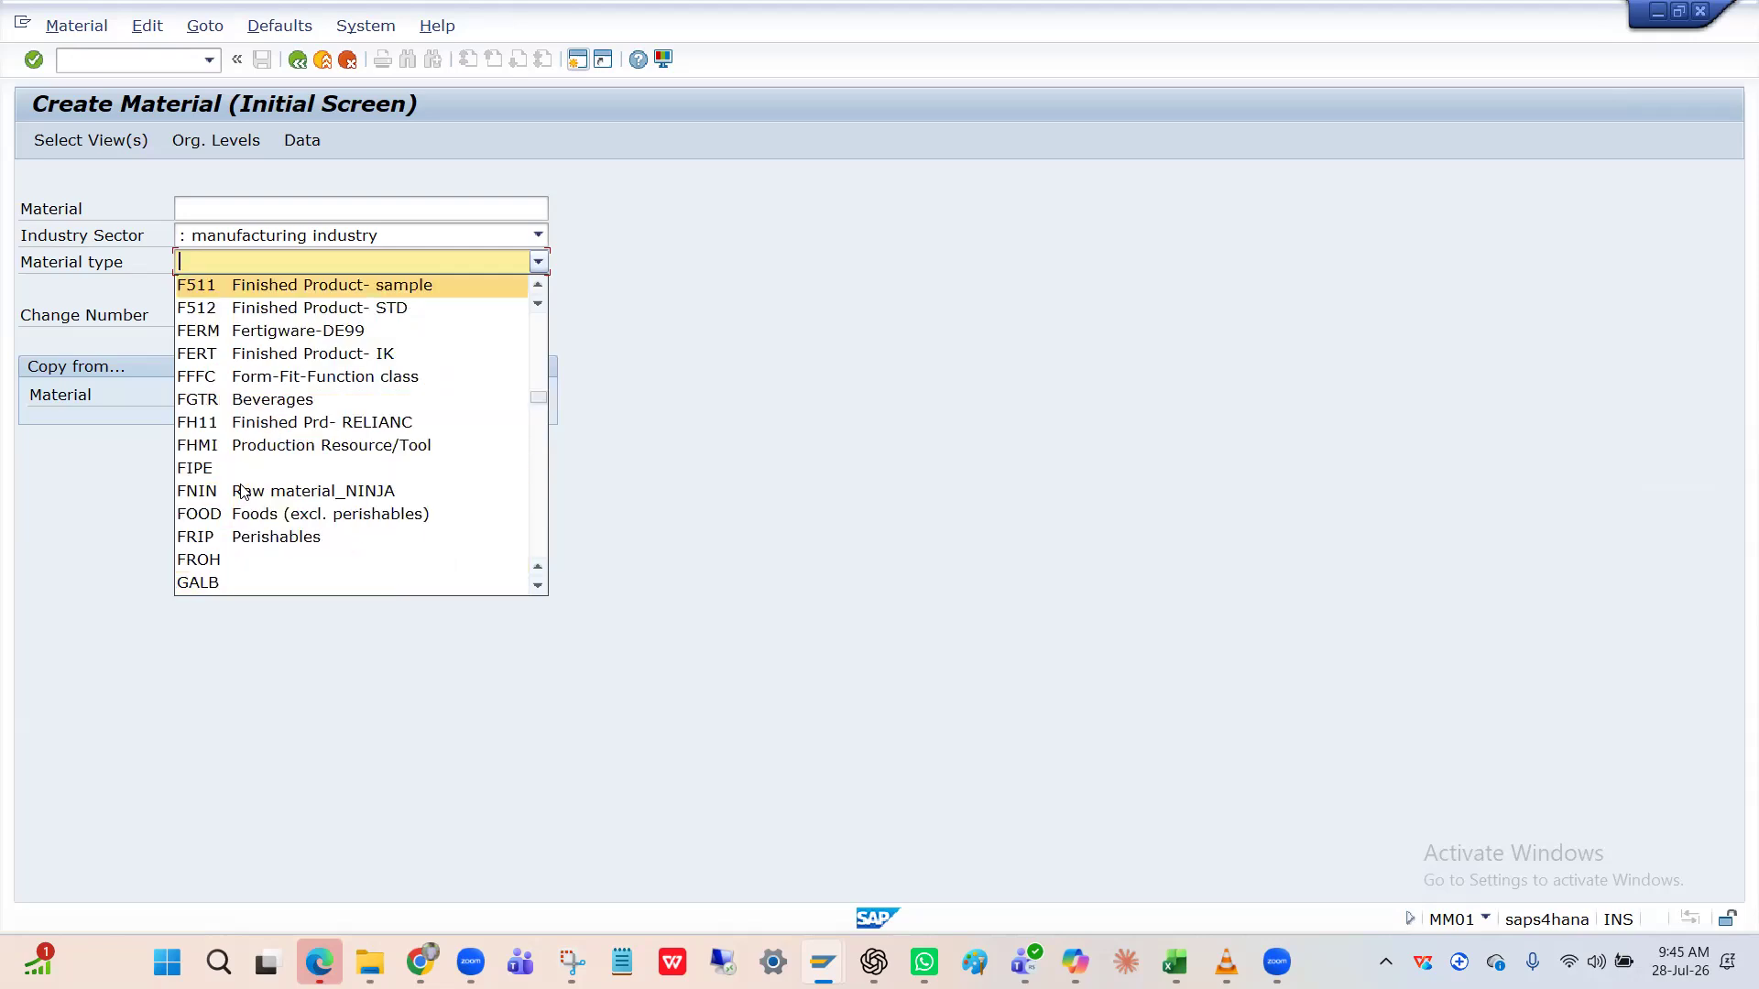
key("Page_Down")
key("Page_Down")
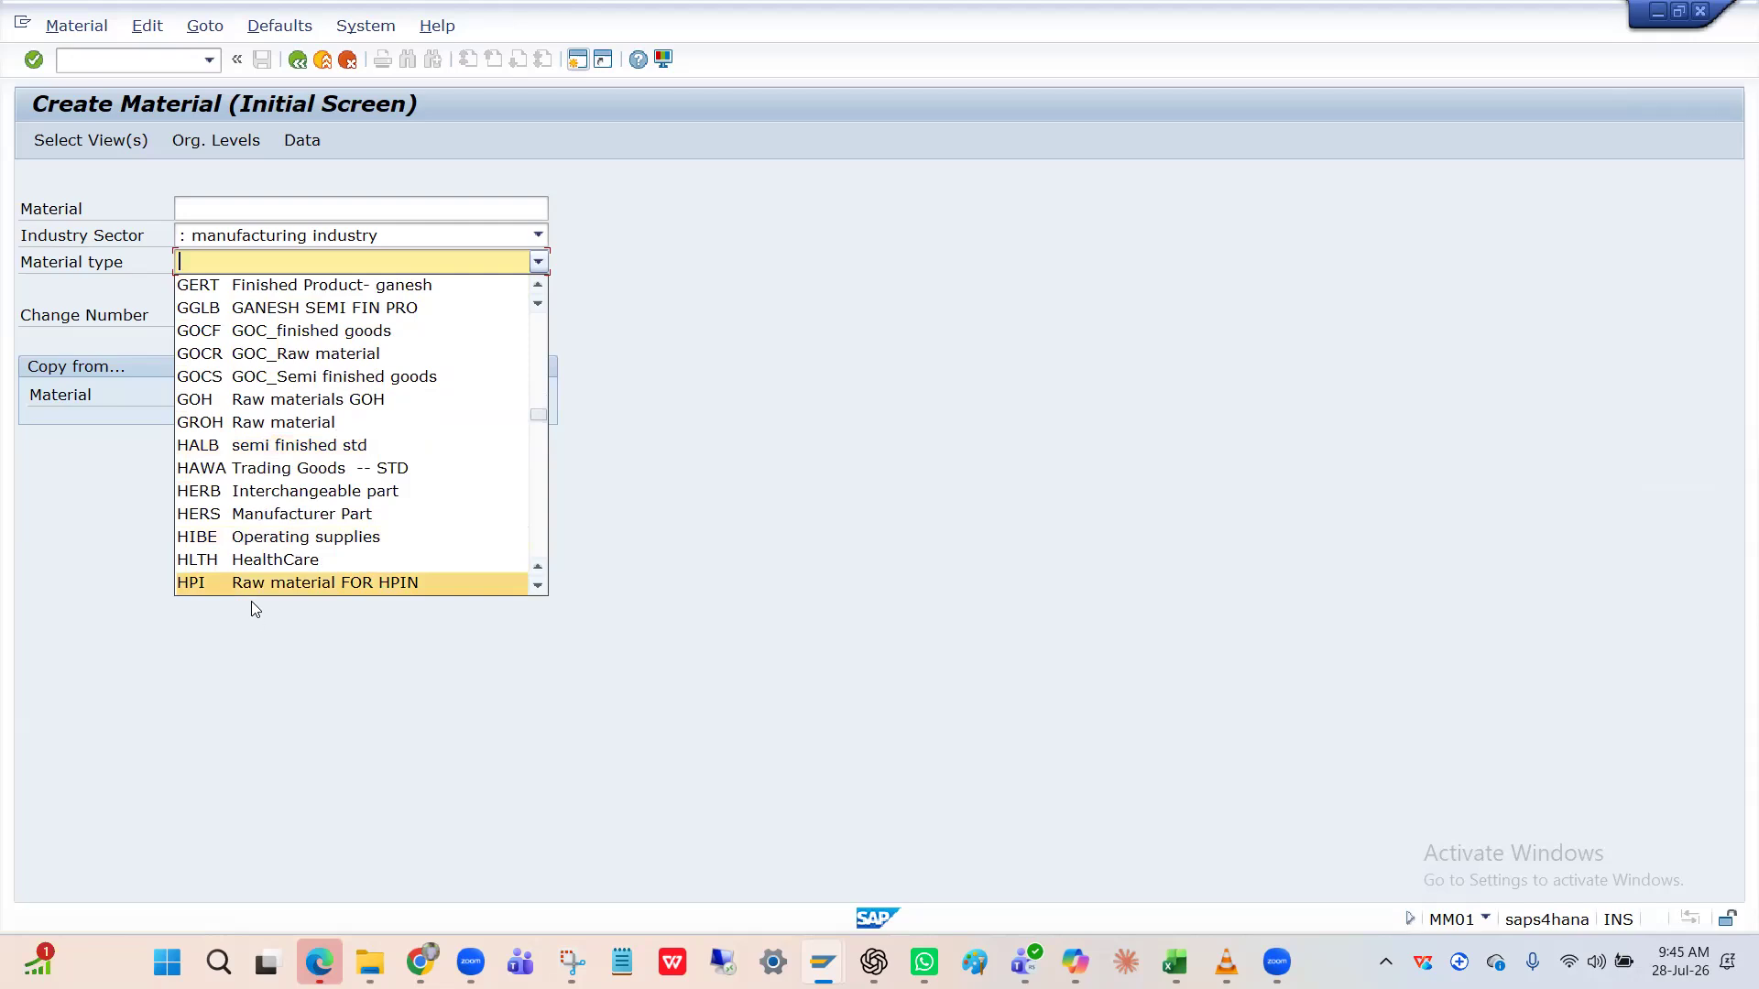
scroll(253, 594, "down", 1)
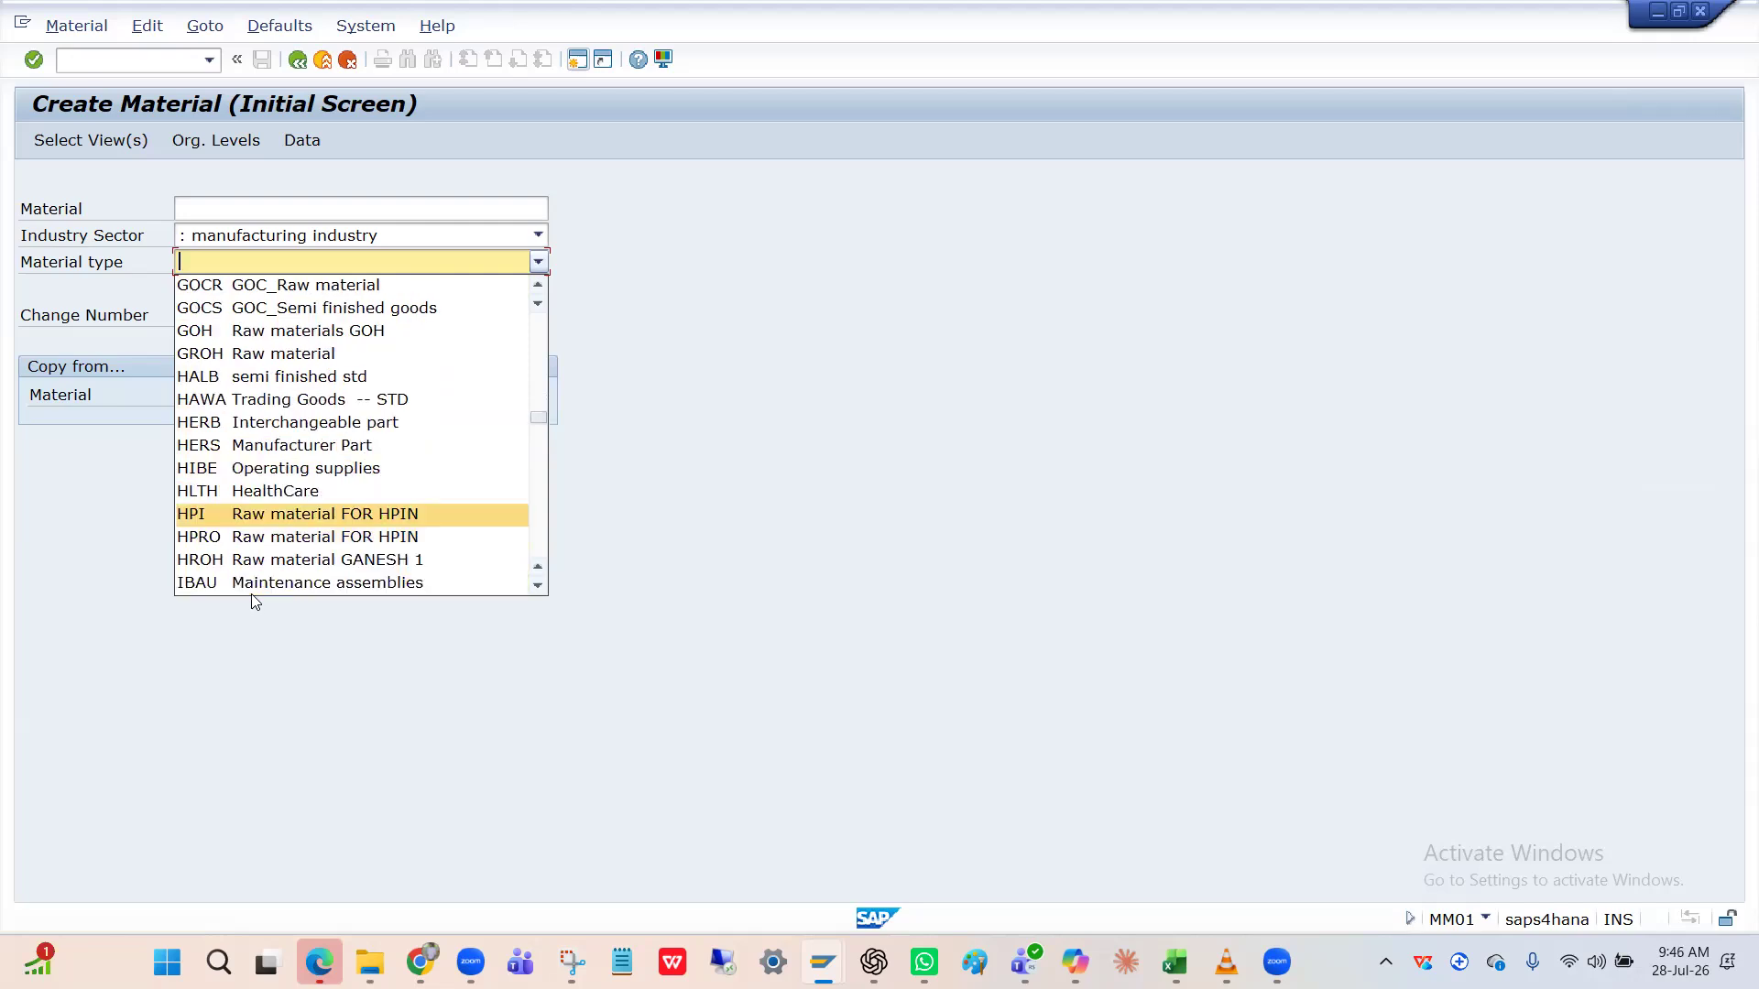
scroll(256, 602, "down", 1)
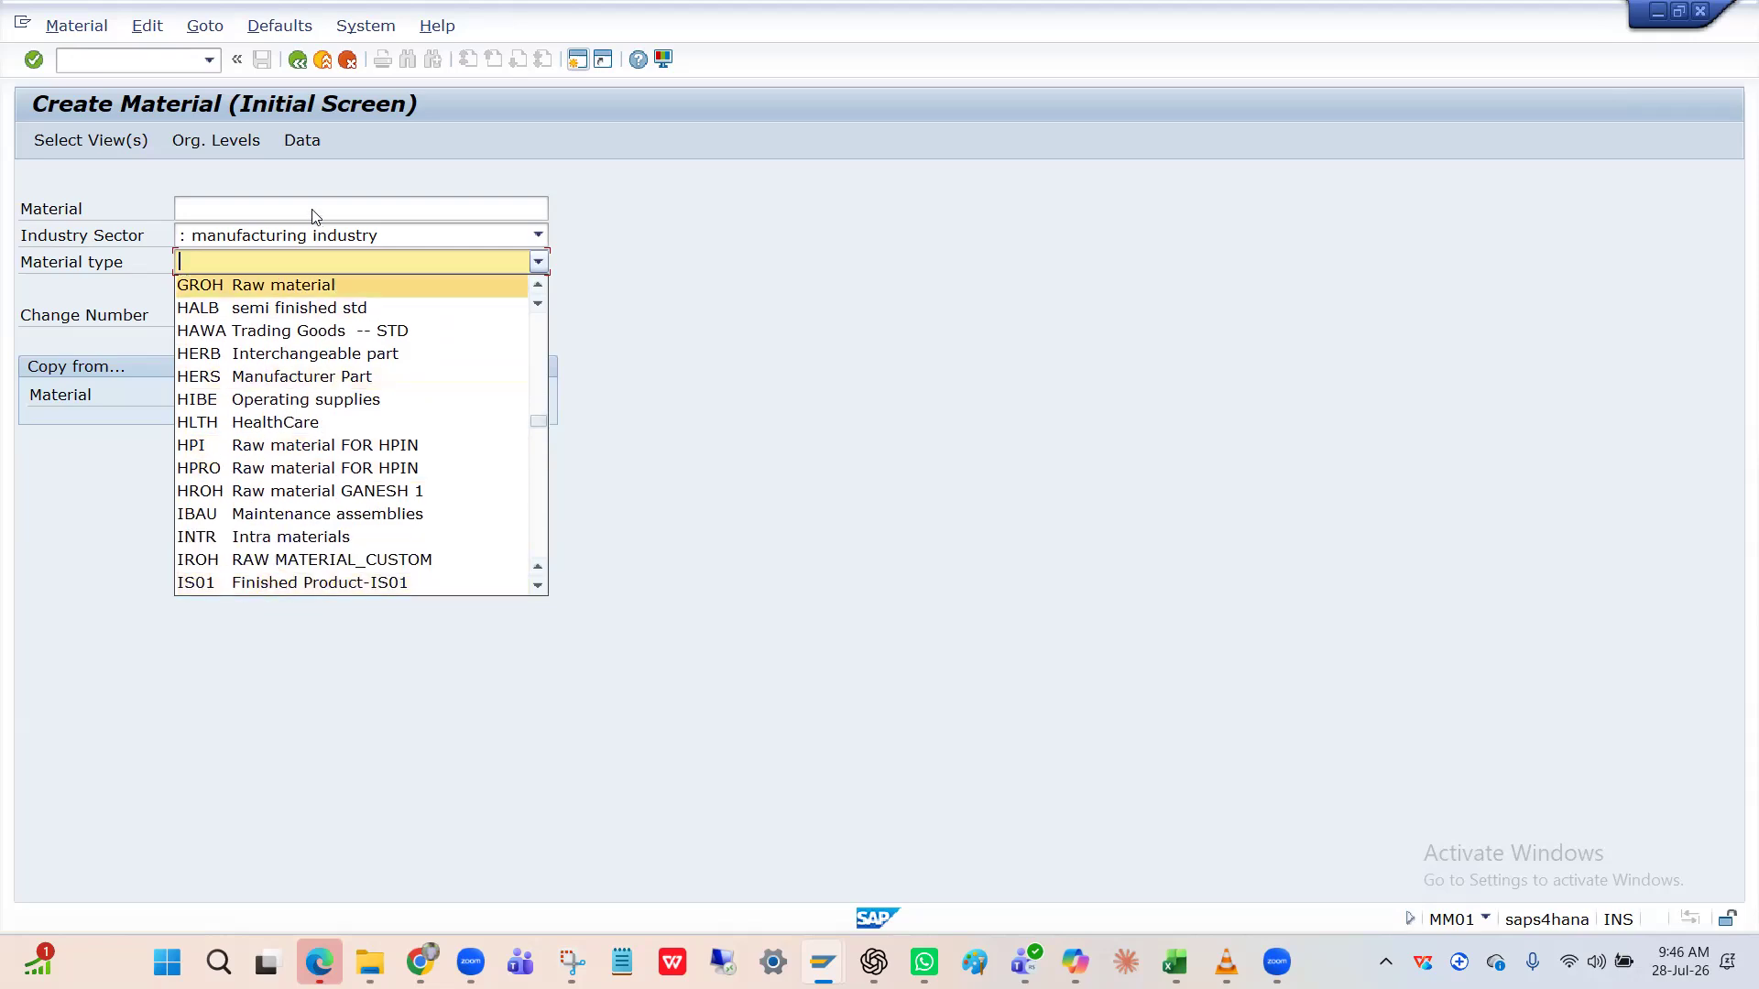
left_click(129, 61)
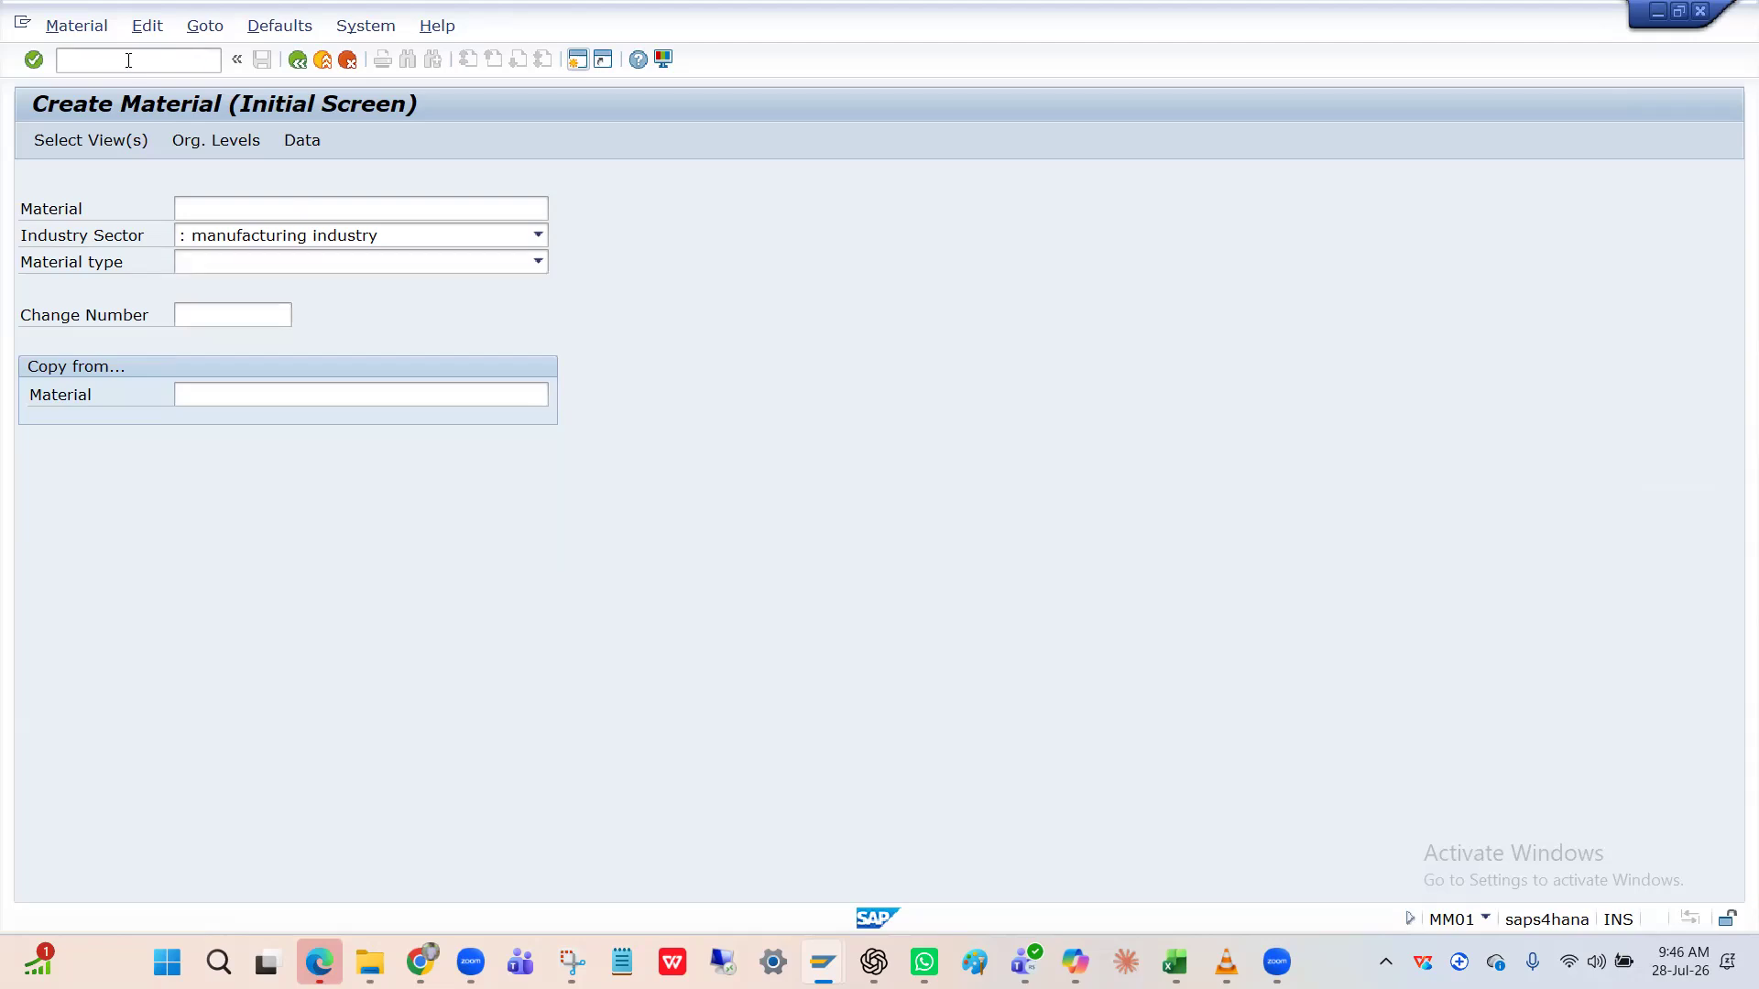
Open the OMSK account category reference table and select the HPIN entry.
type("/nm")
key("BackSpace")
type("omSK")
key("Return")
left_click(176, 236)
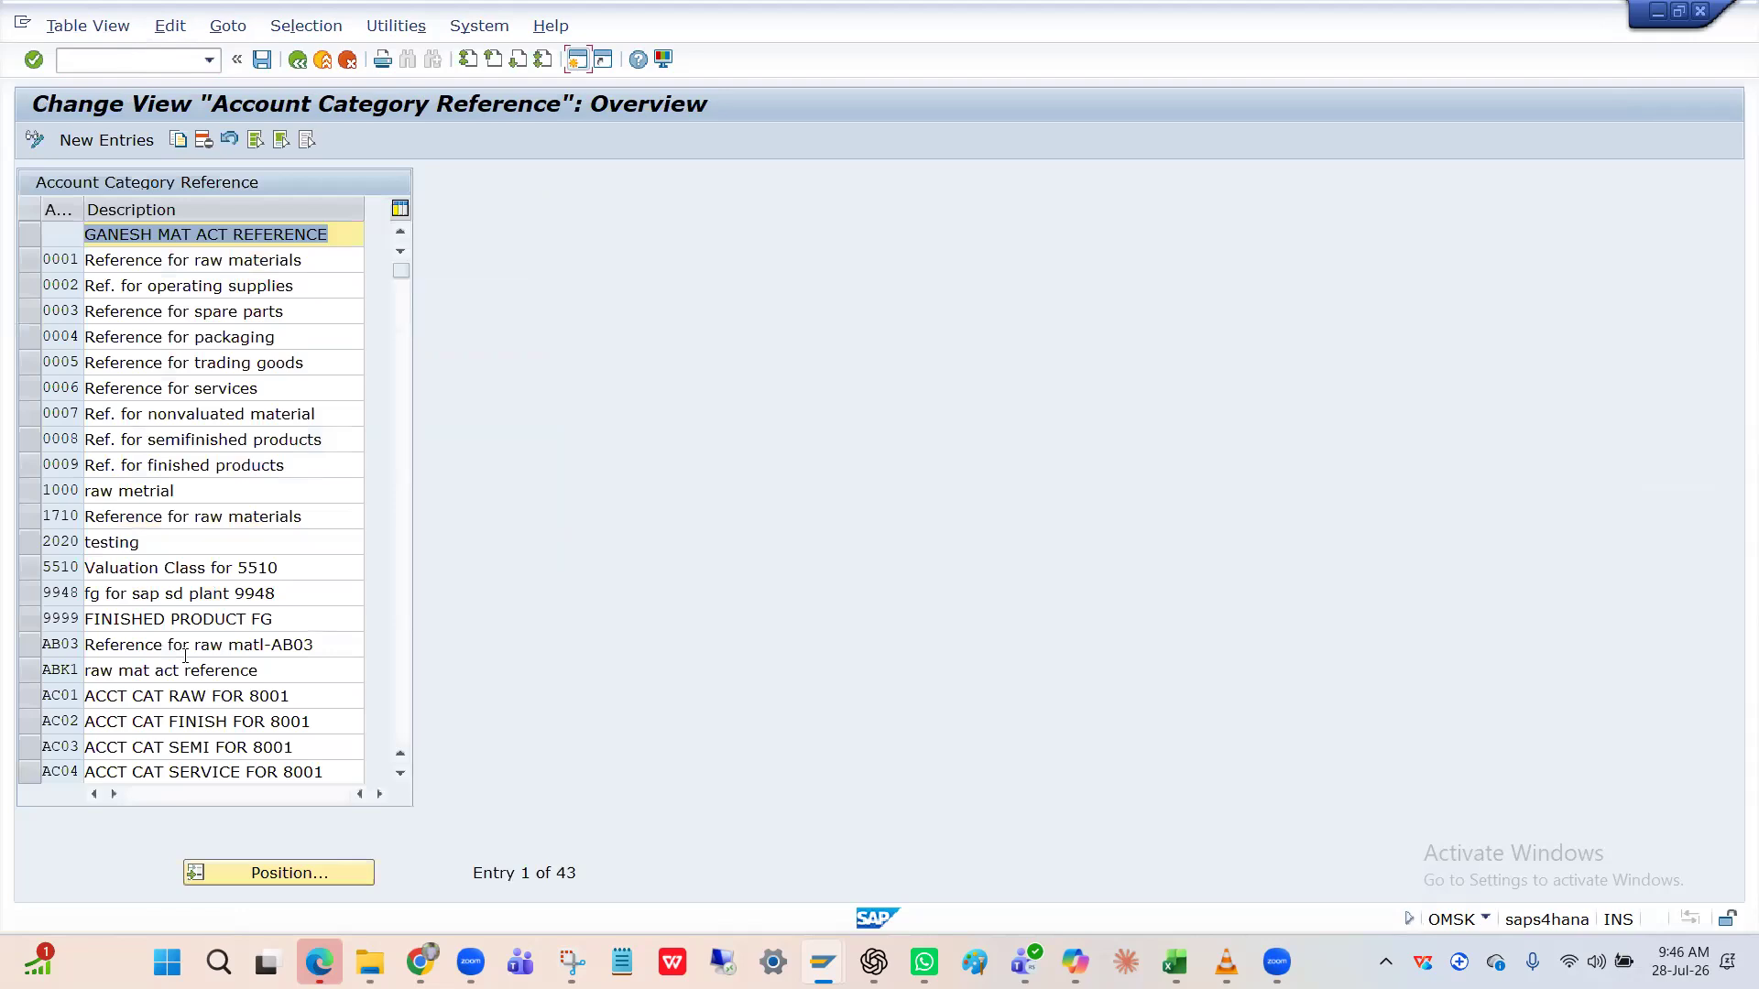
left_click(278, 876)
type("HPIN")
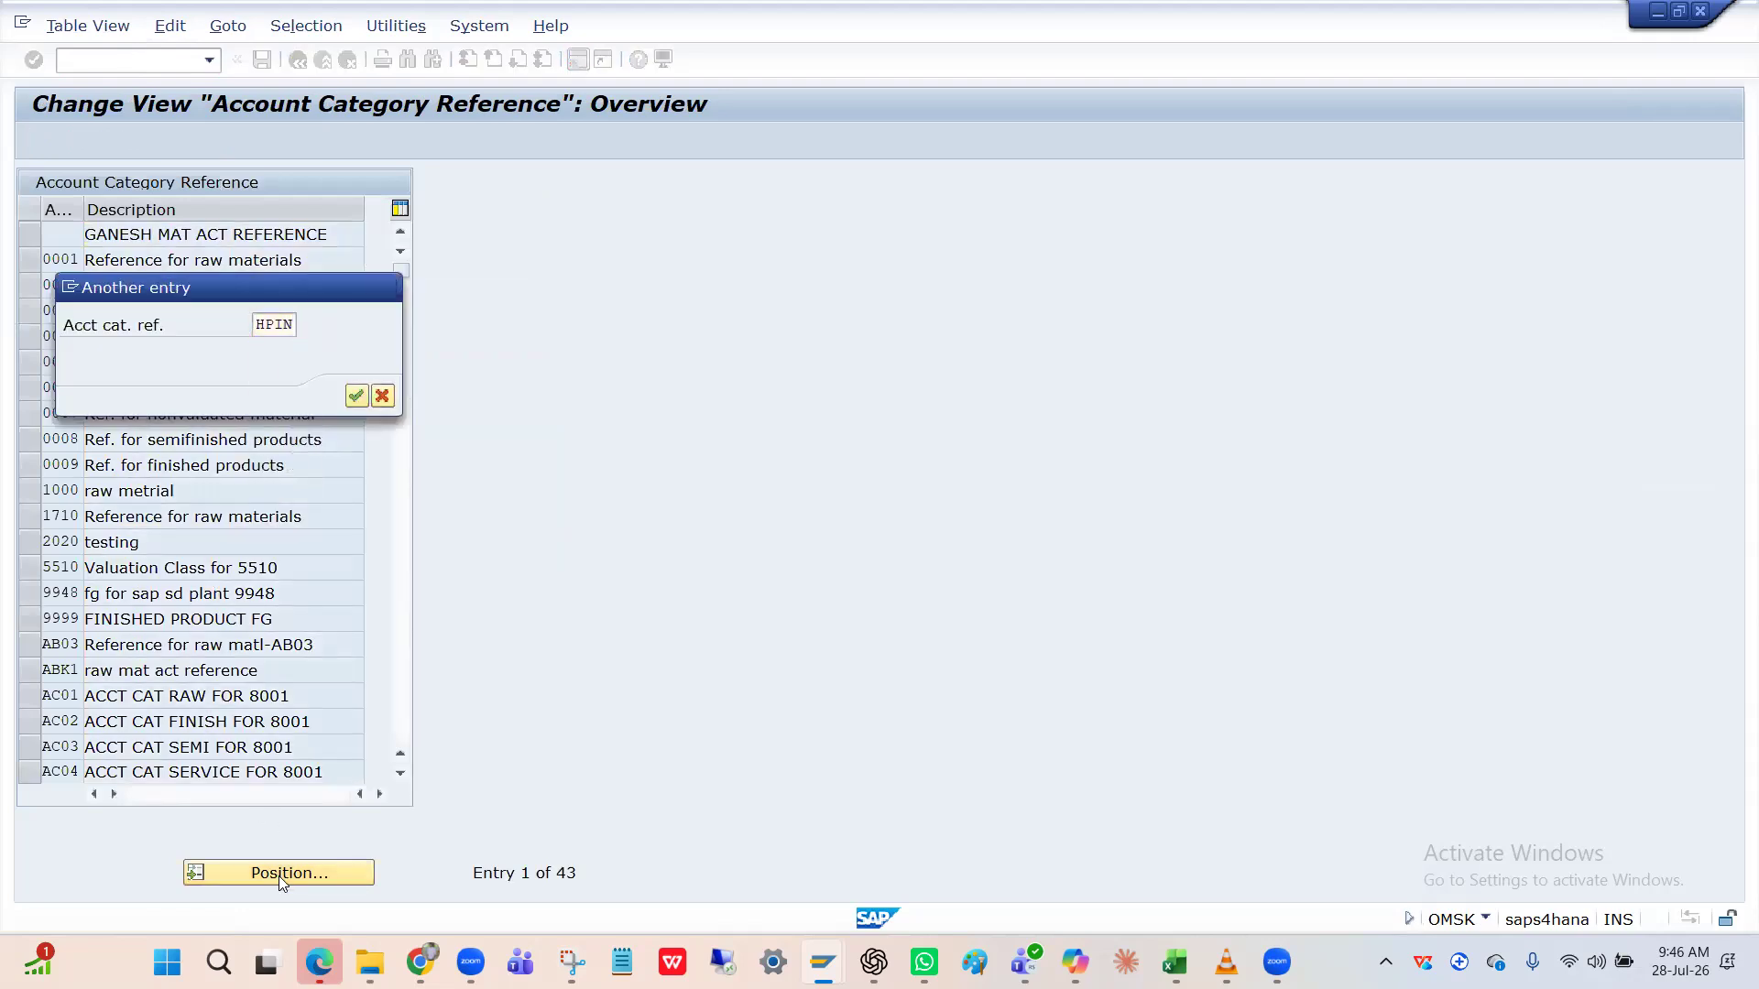
key("Return")
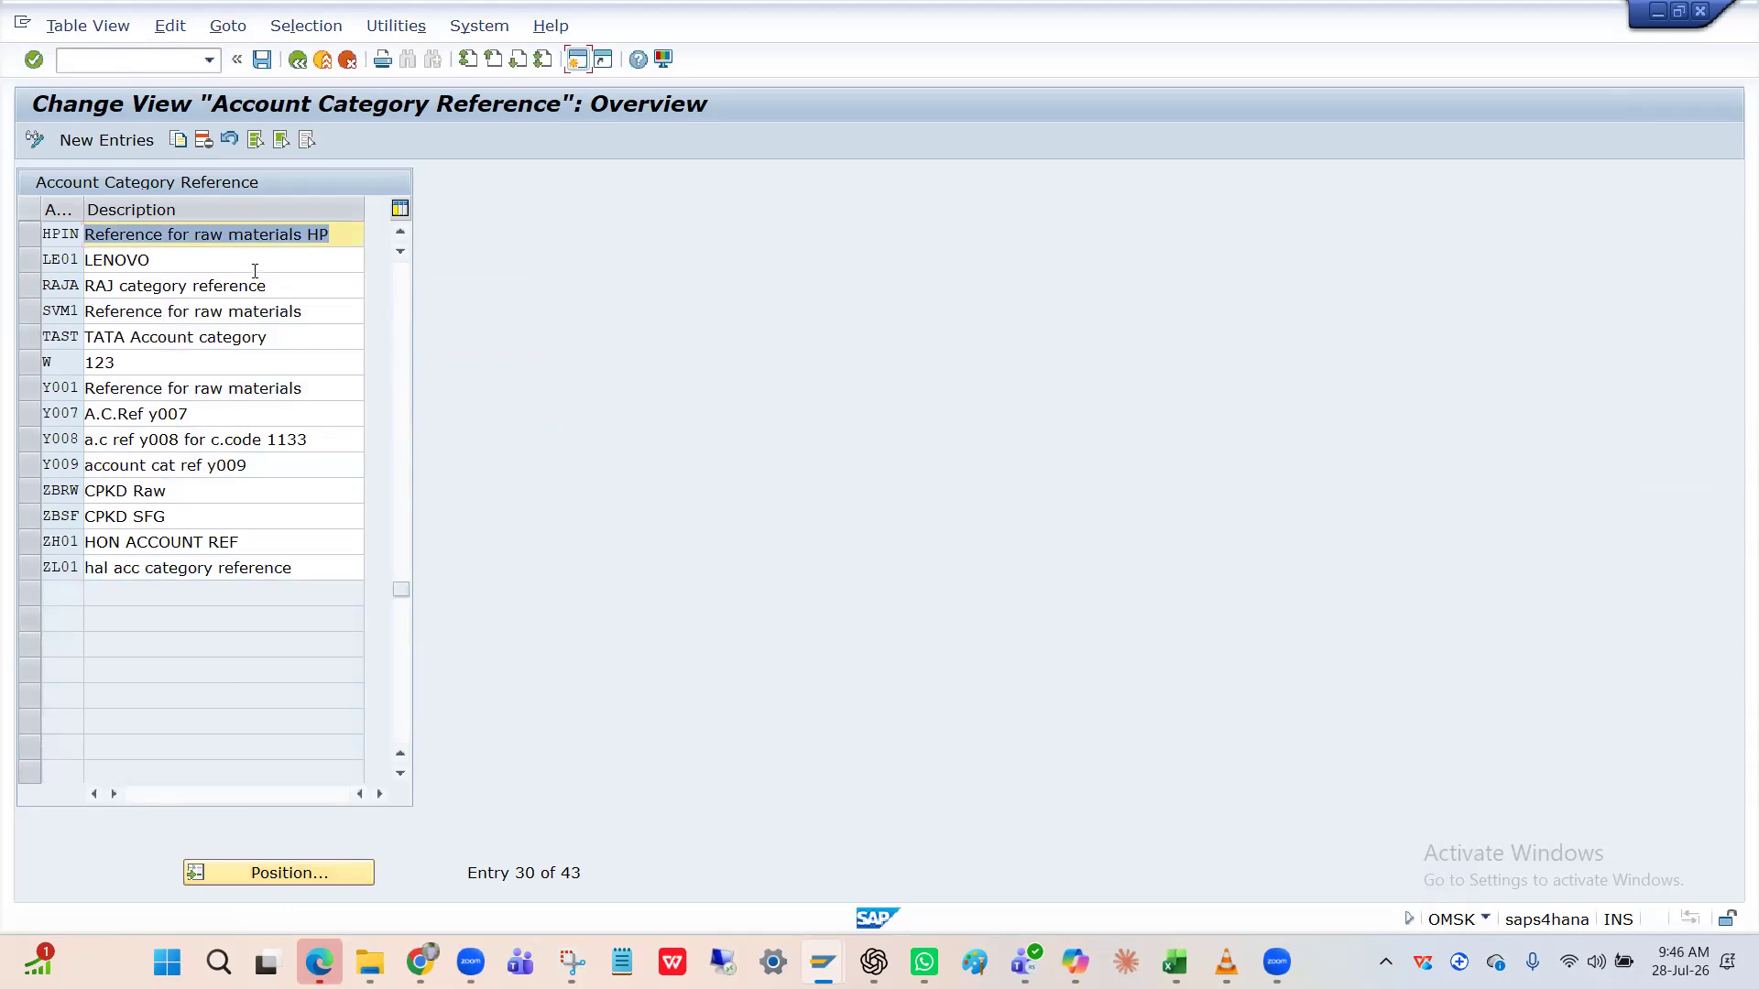
left_click(30, 239)
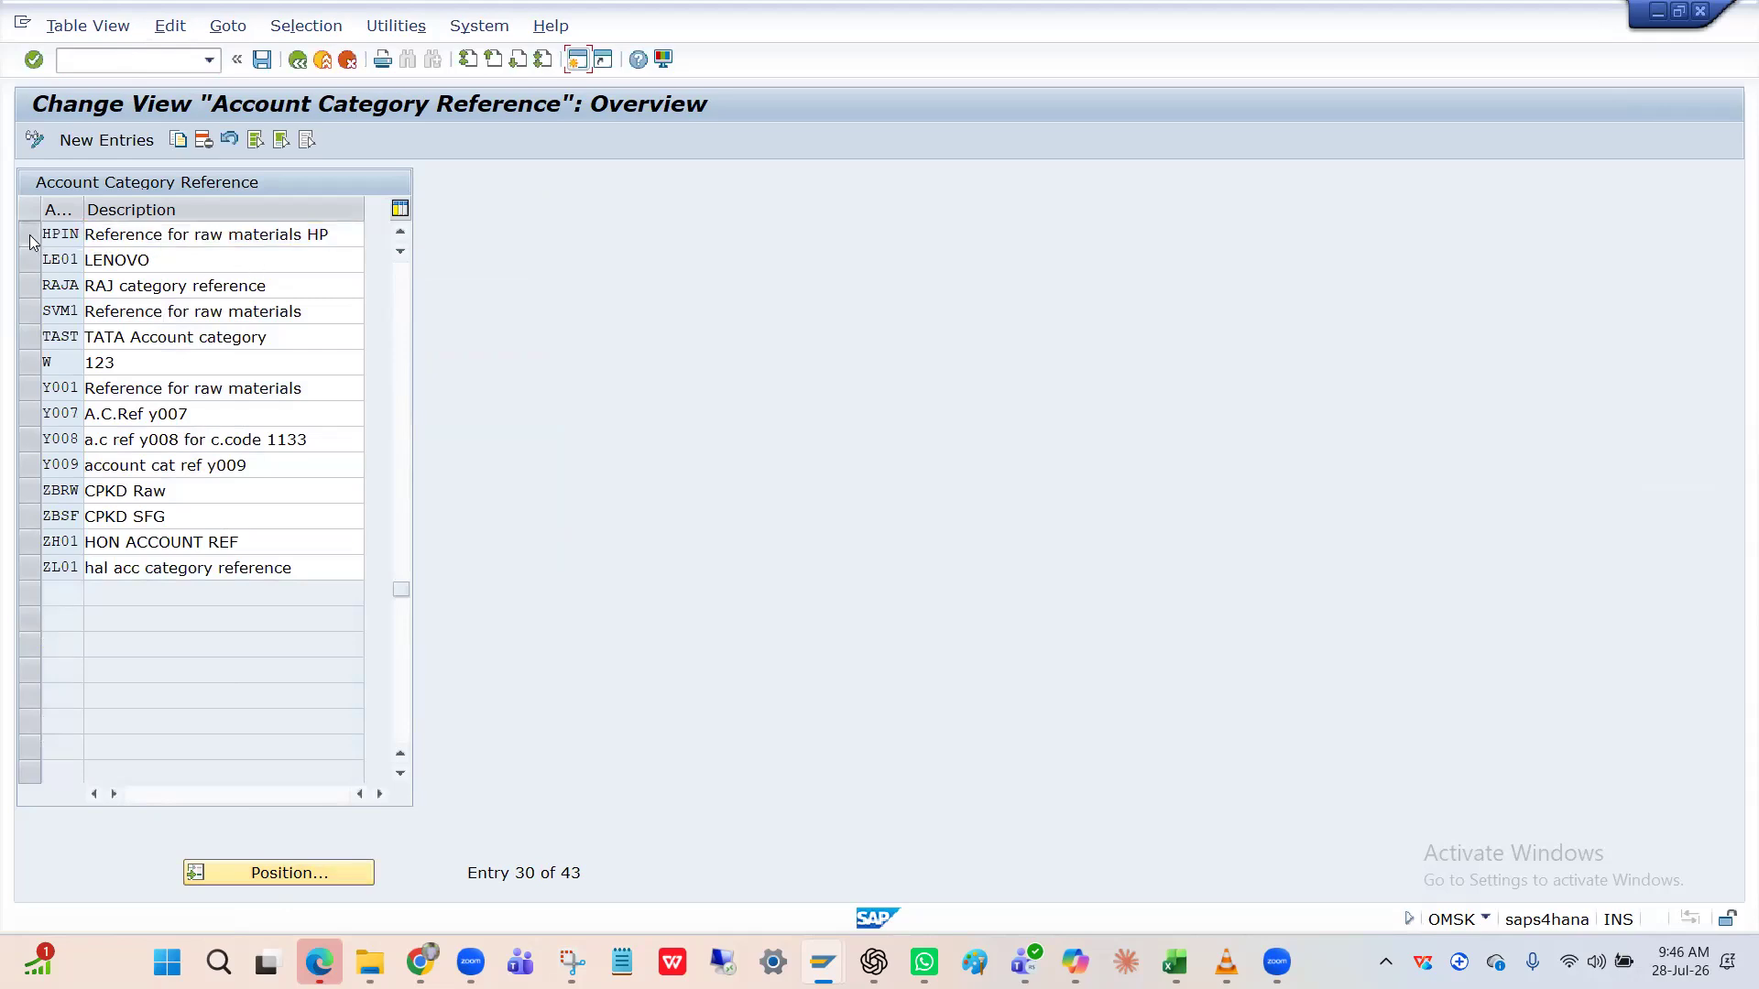
Copy HPIN as new reference HPFN with description 'FIN goods HPIN'.
left_click(178, 141)
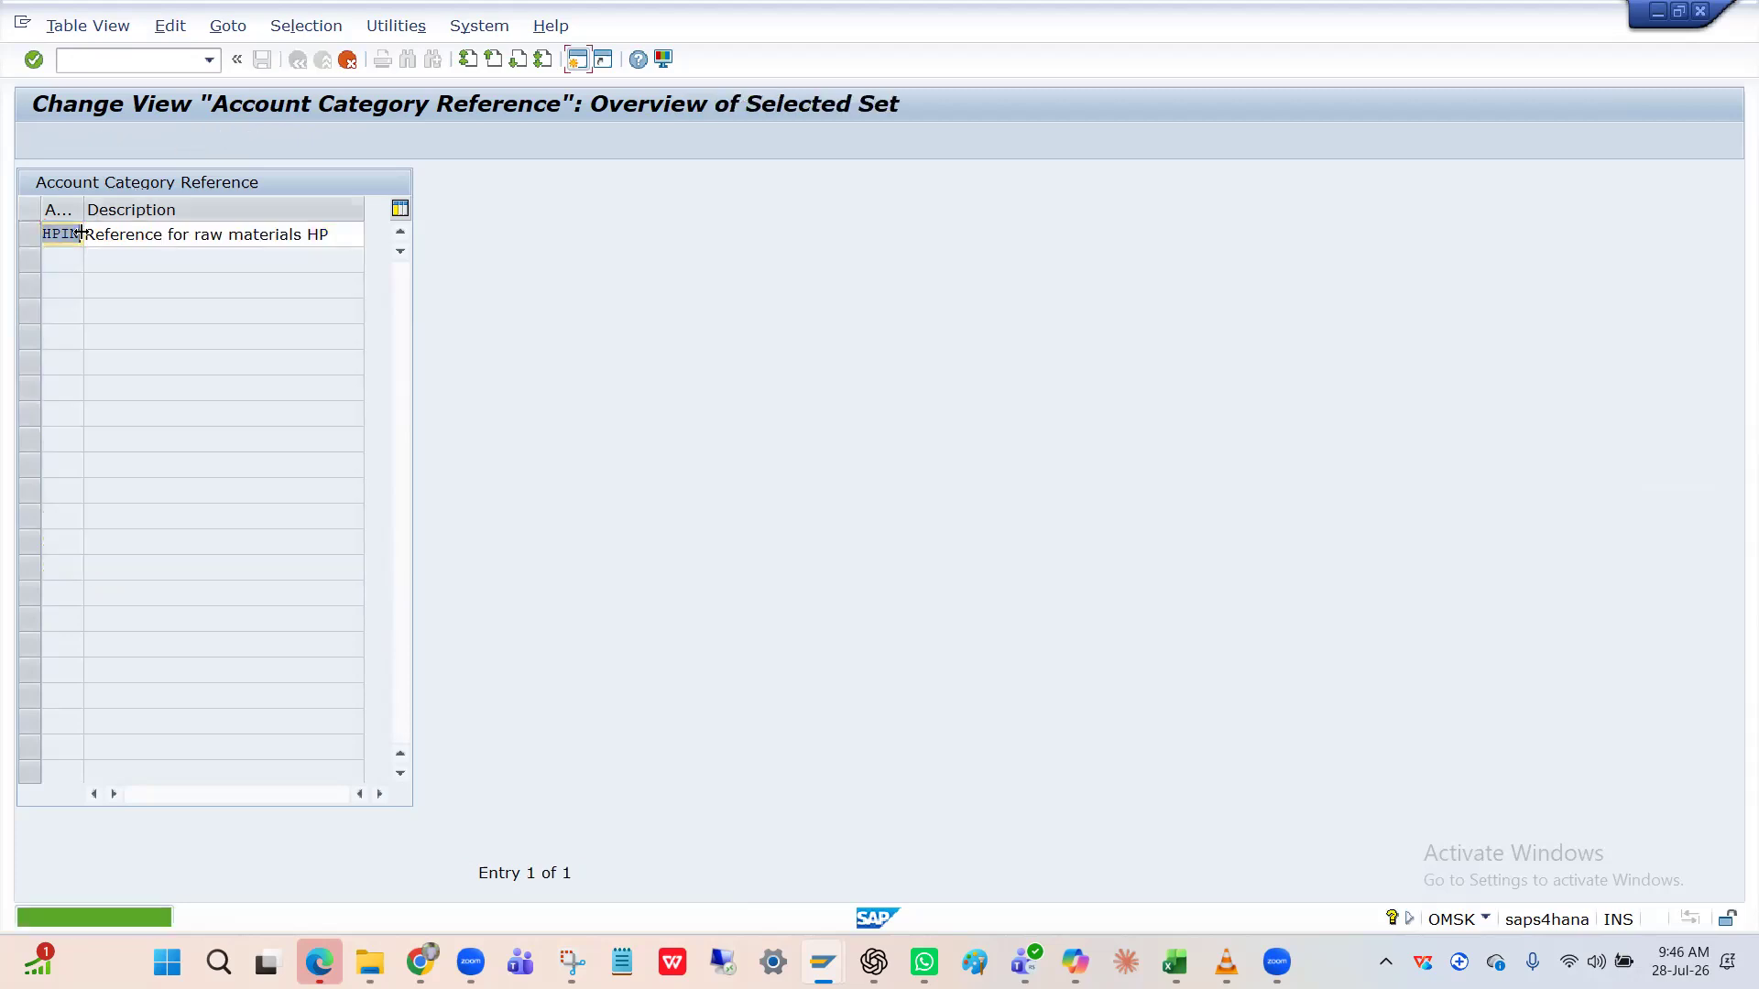
key("BackSpace")
key("BackSpace")
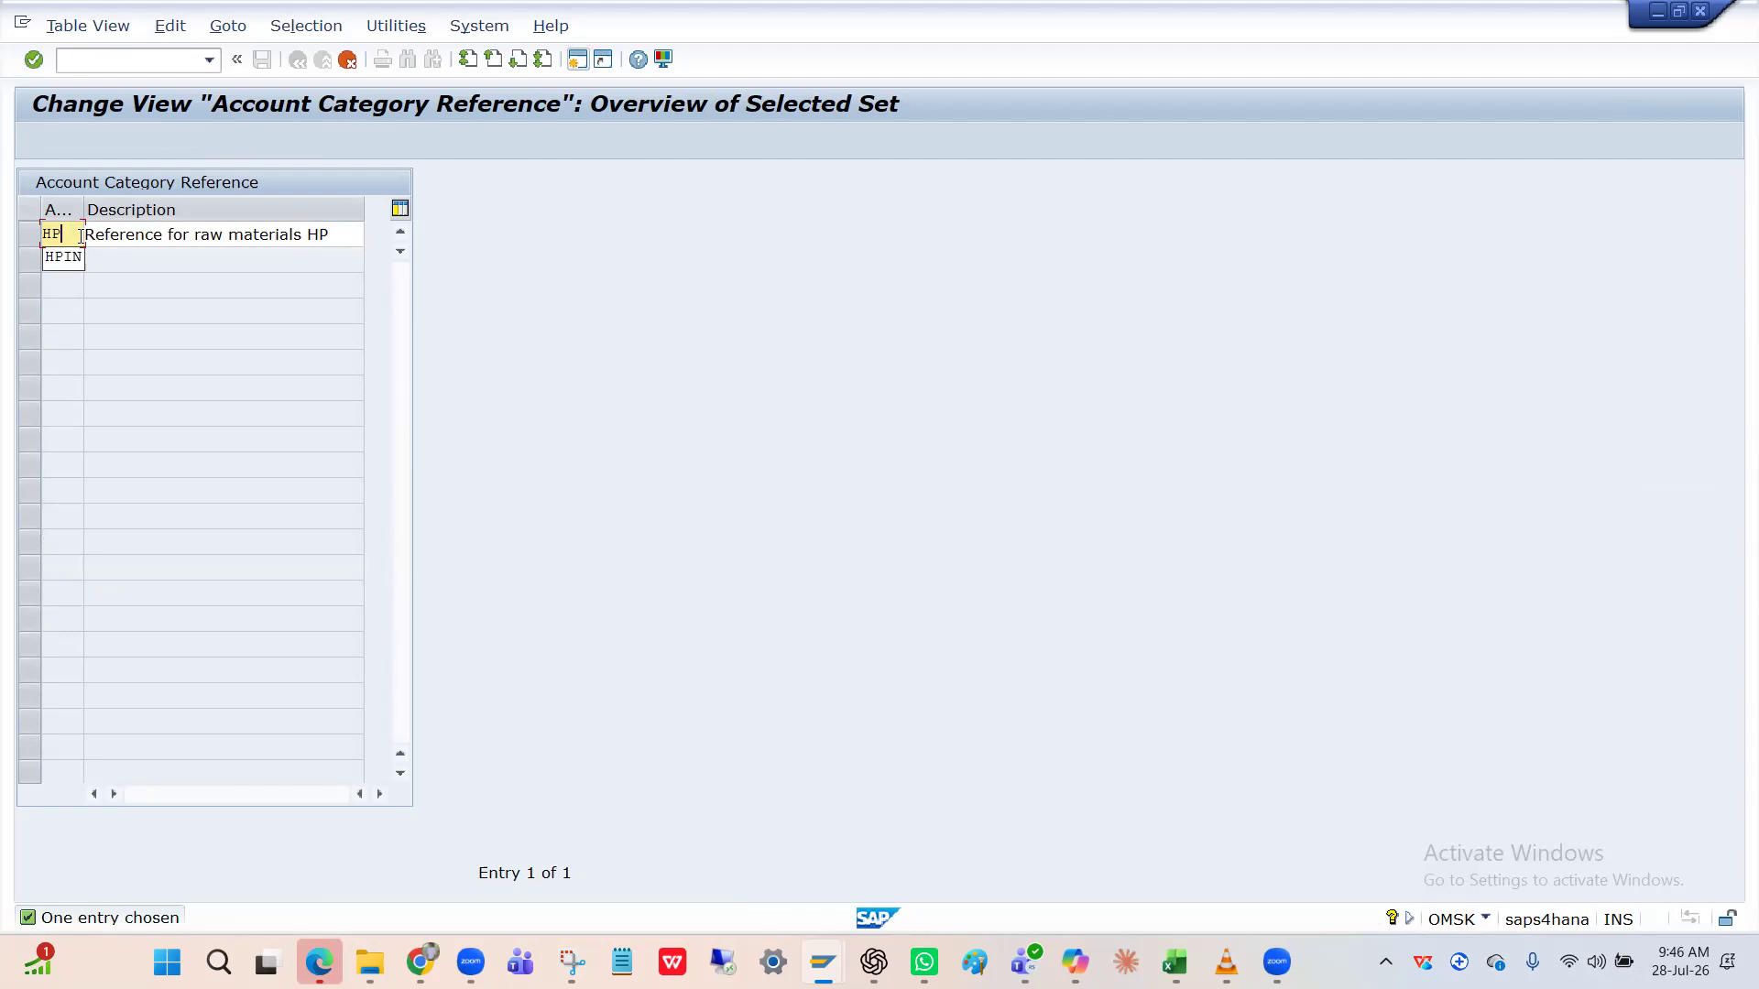
type("FN")
key("Tab")
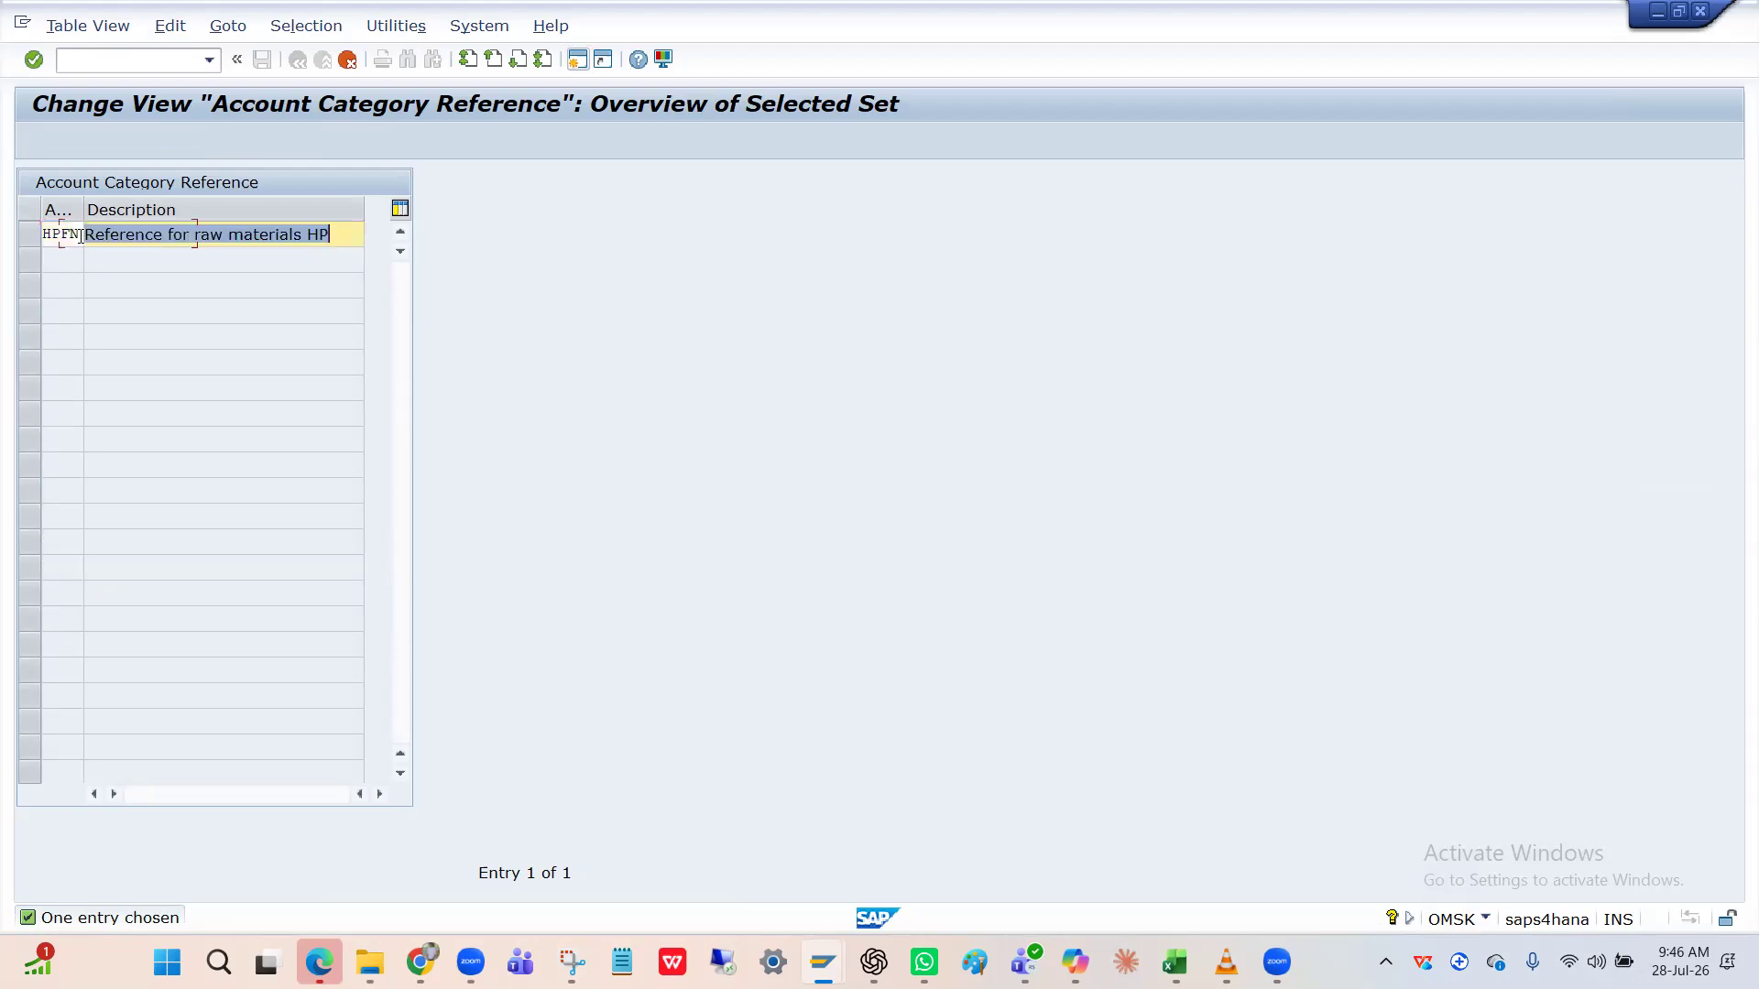
left_click(222, 236)
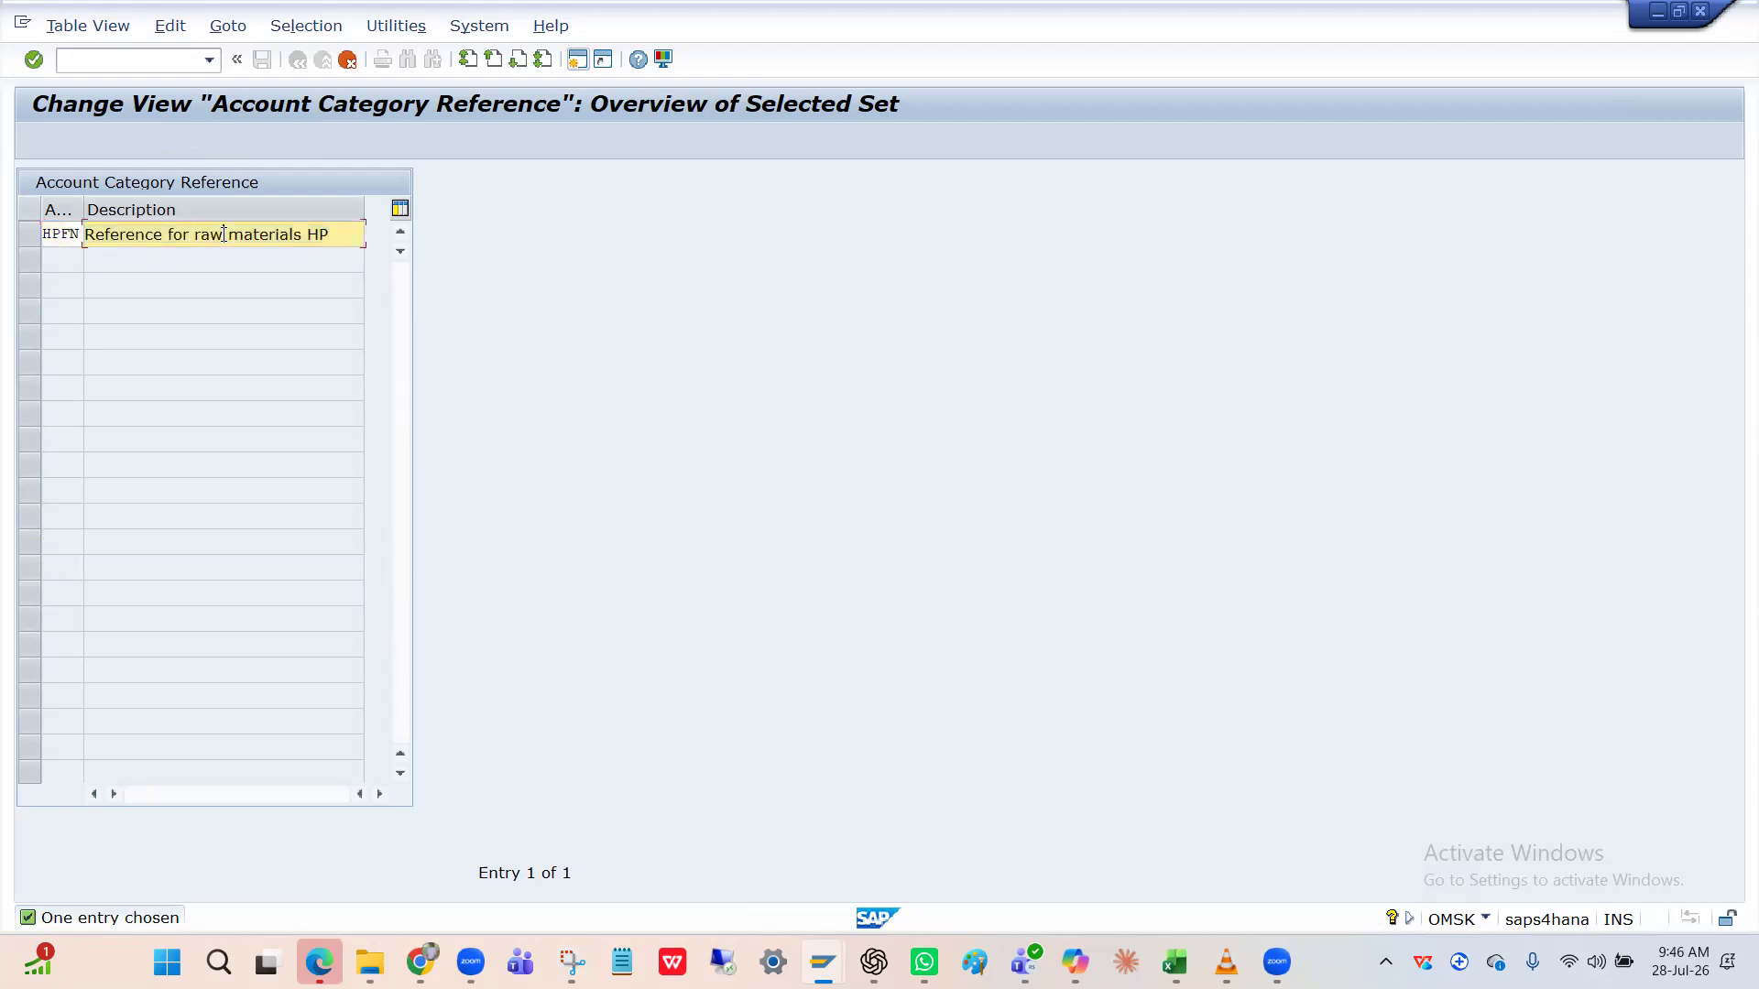
key("BackSpace")
key("BackSpace")
key("BackSpace")
key("BackSpace")
key("BackSpace")
key("BackSpace")
key("BackSpace")
key("BackSpace")
key("BackSpace")
key("BackSpace")
key("BackSpace")
key("BackSpace")
key("BackSpace")
key("BackSpace")
type("FIN goods")
left_click(194, 233)
key("BackSpace")
key("BackSpace")
key("BackSpace")
key("BackSpace")
key("BackSpace")
key("BackSpace")
key("BackSpace")
key("BackSpace")
key("BackSpace")
key("BackSpace")
key("BackSpace")
key("BackSpace")
key("BackSpace")
key("BackSpace")
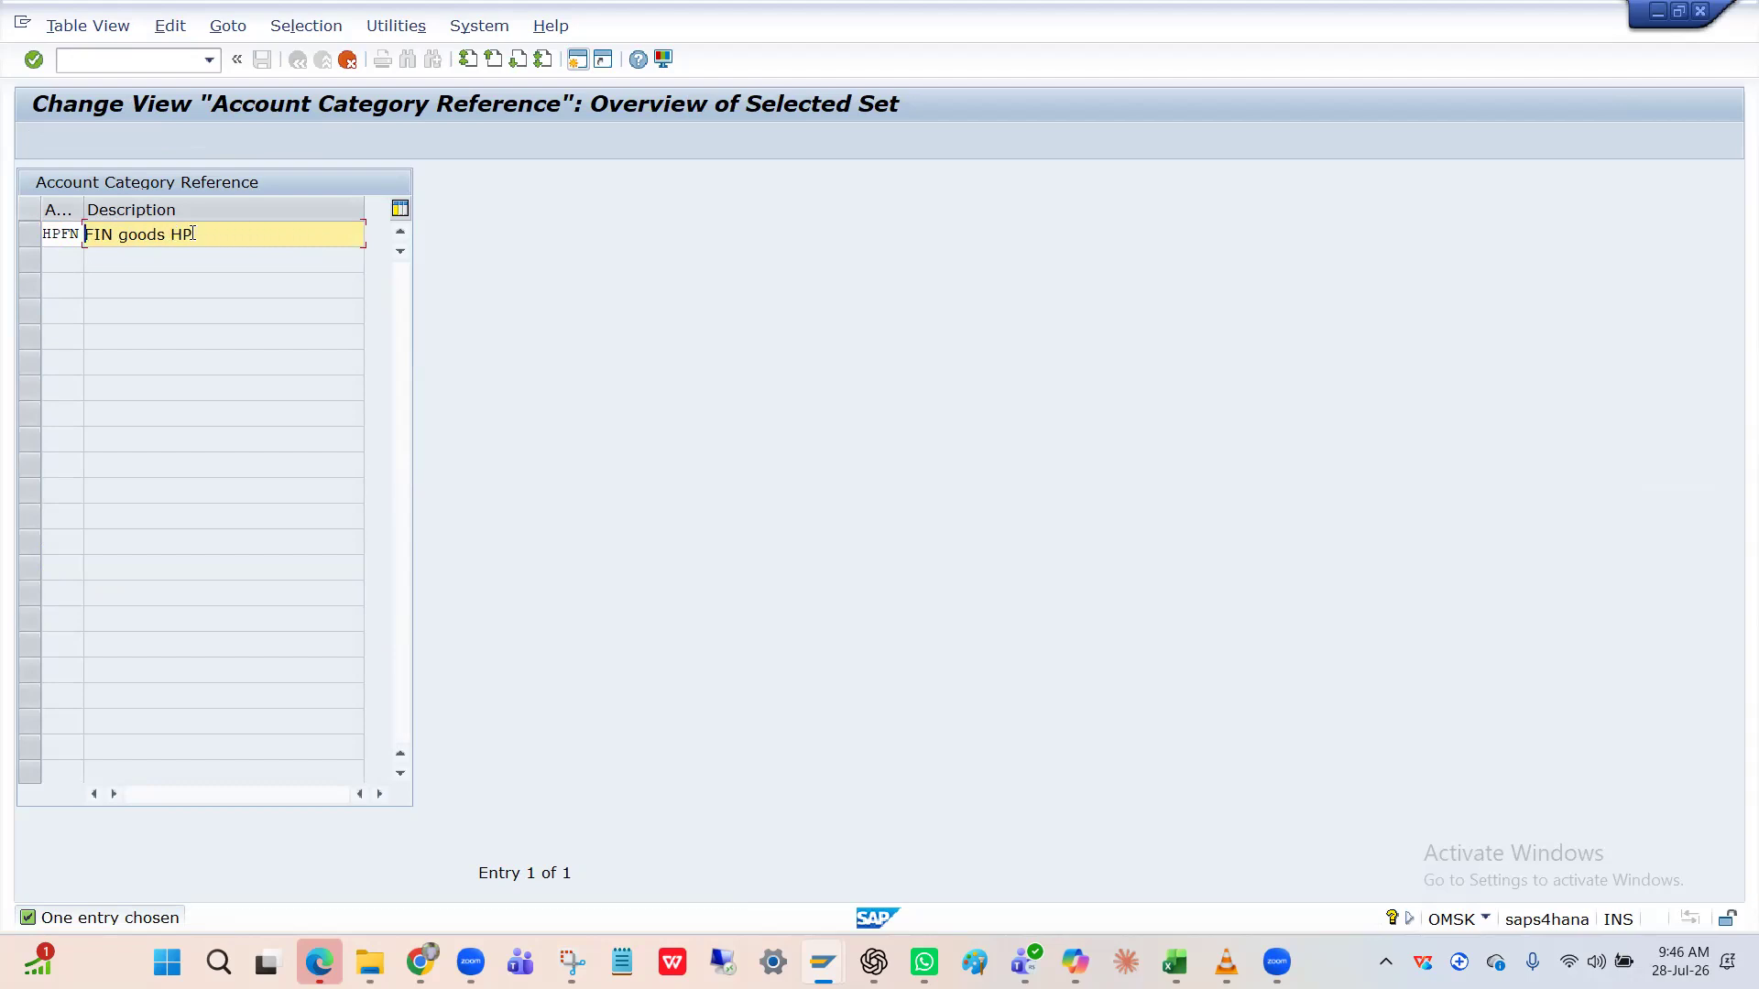
left_click(211, 234)
type("IN")
key("Return")
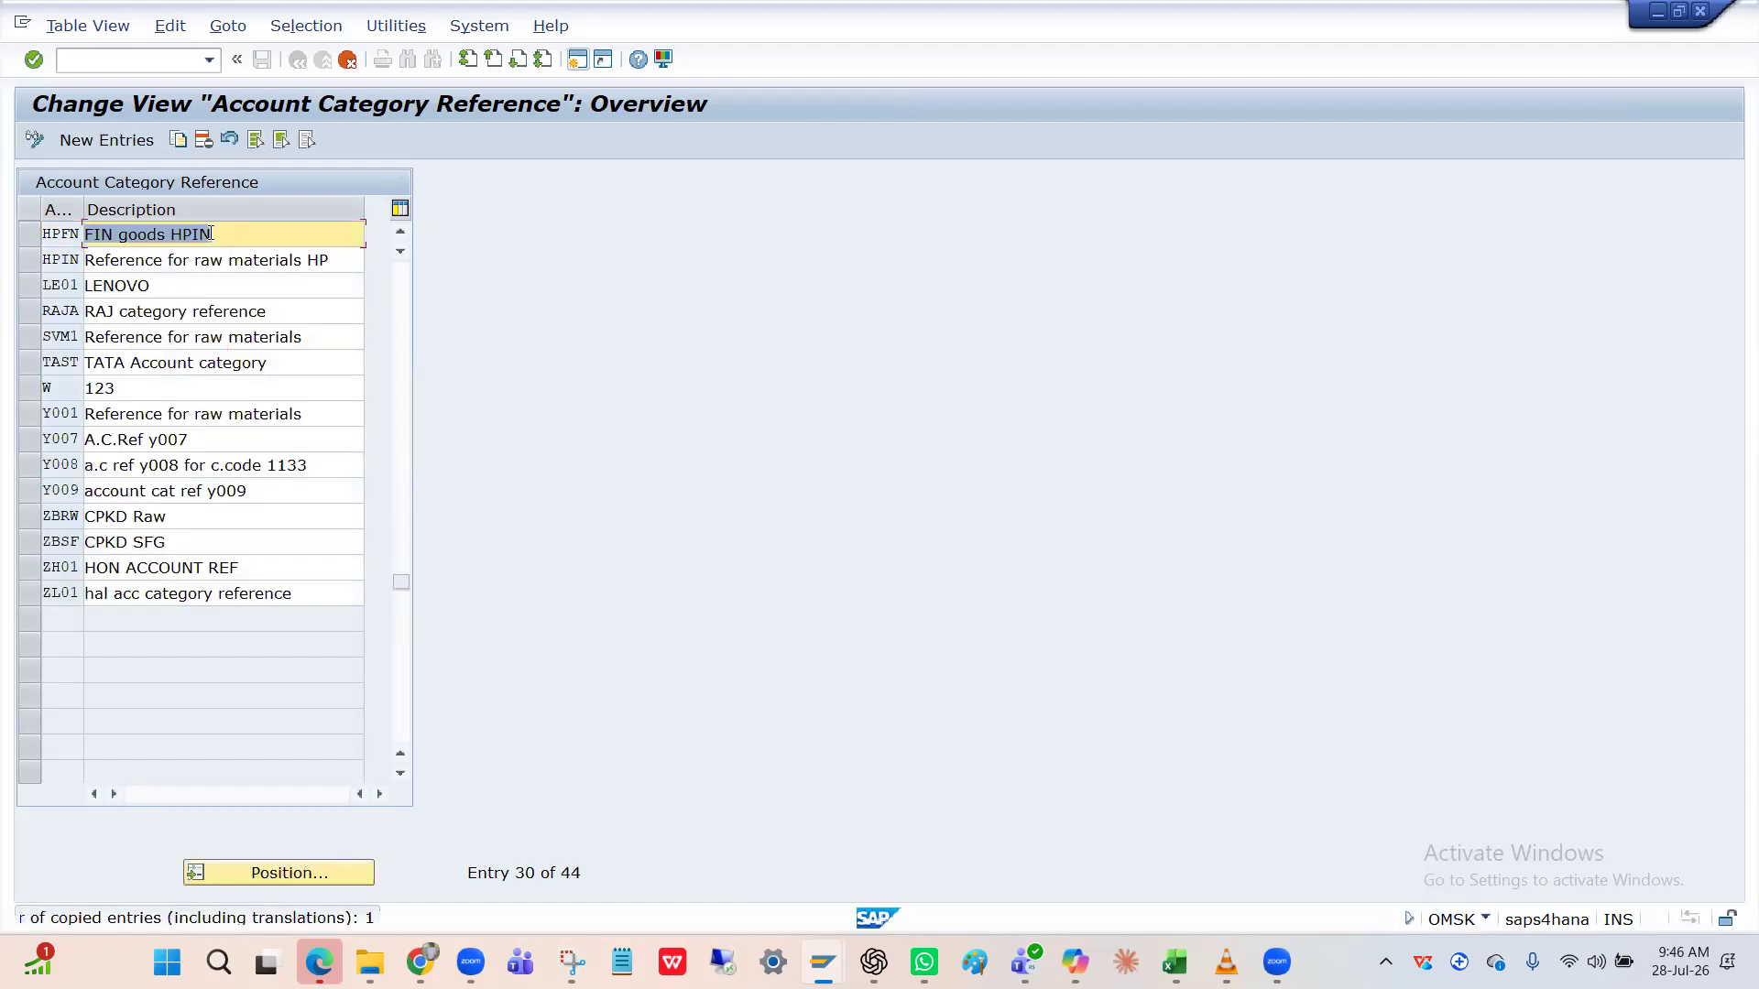
Save the HPFN entry under the customizing request.
left_click(261, 59)
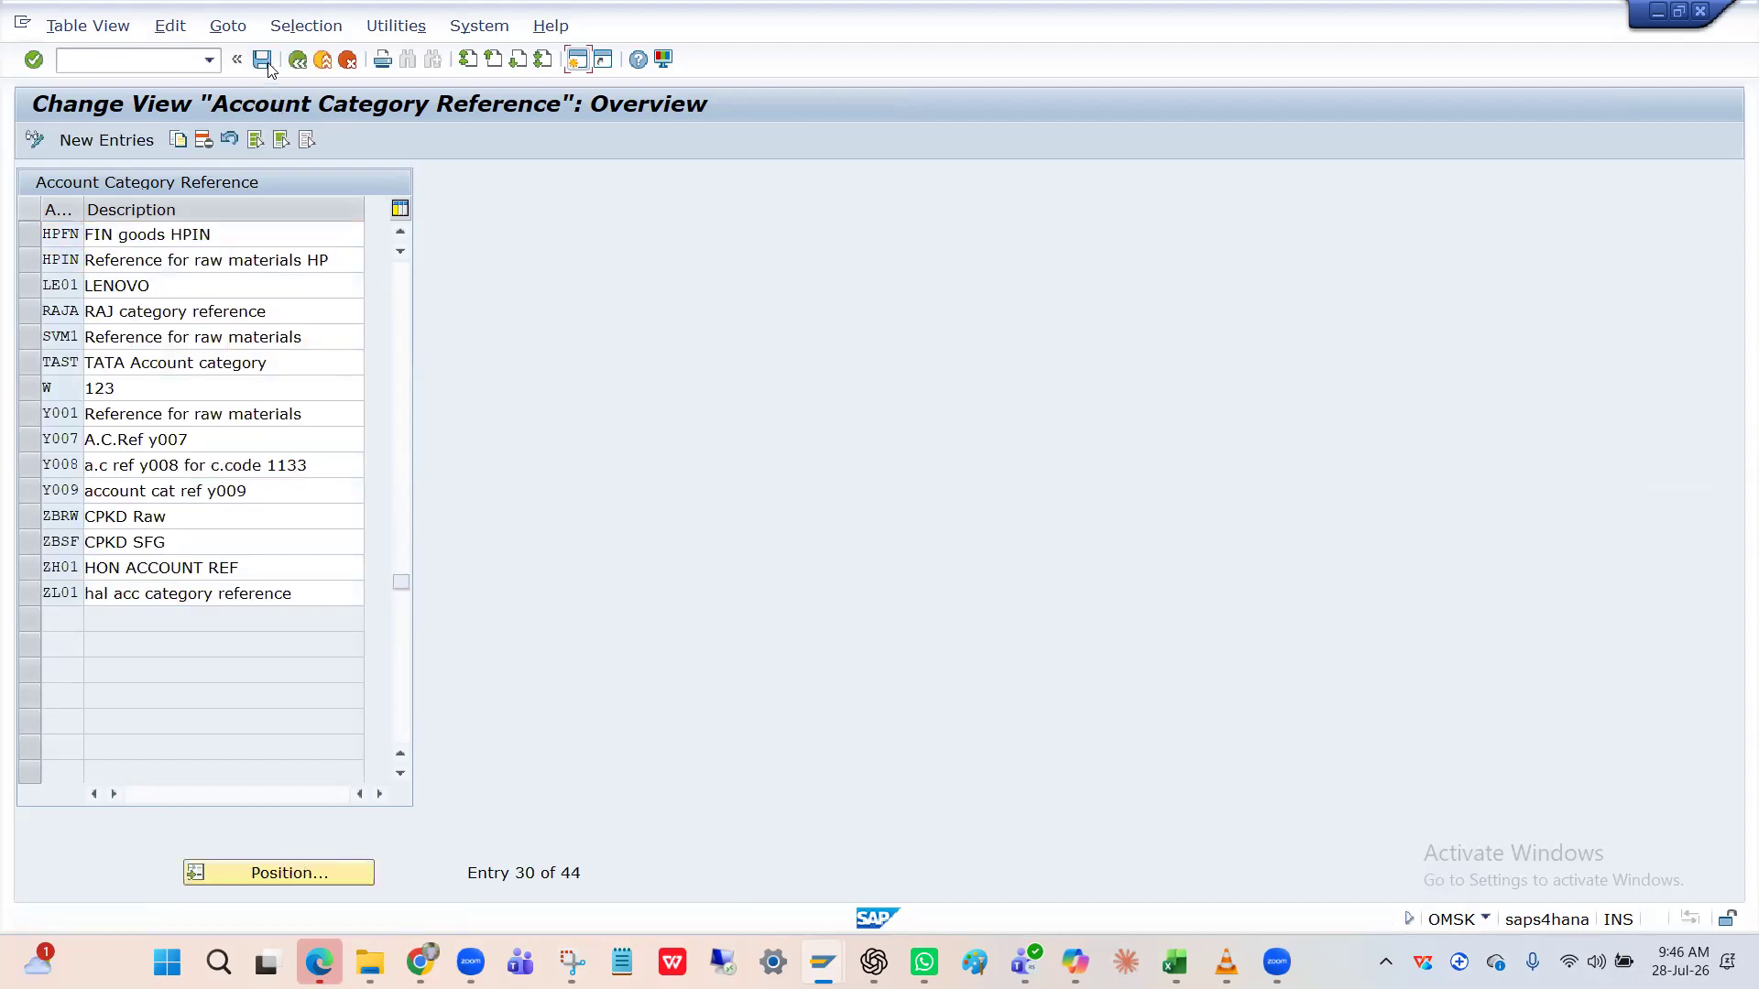
left_click(399, 396)
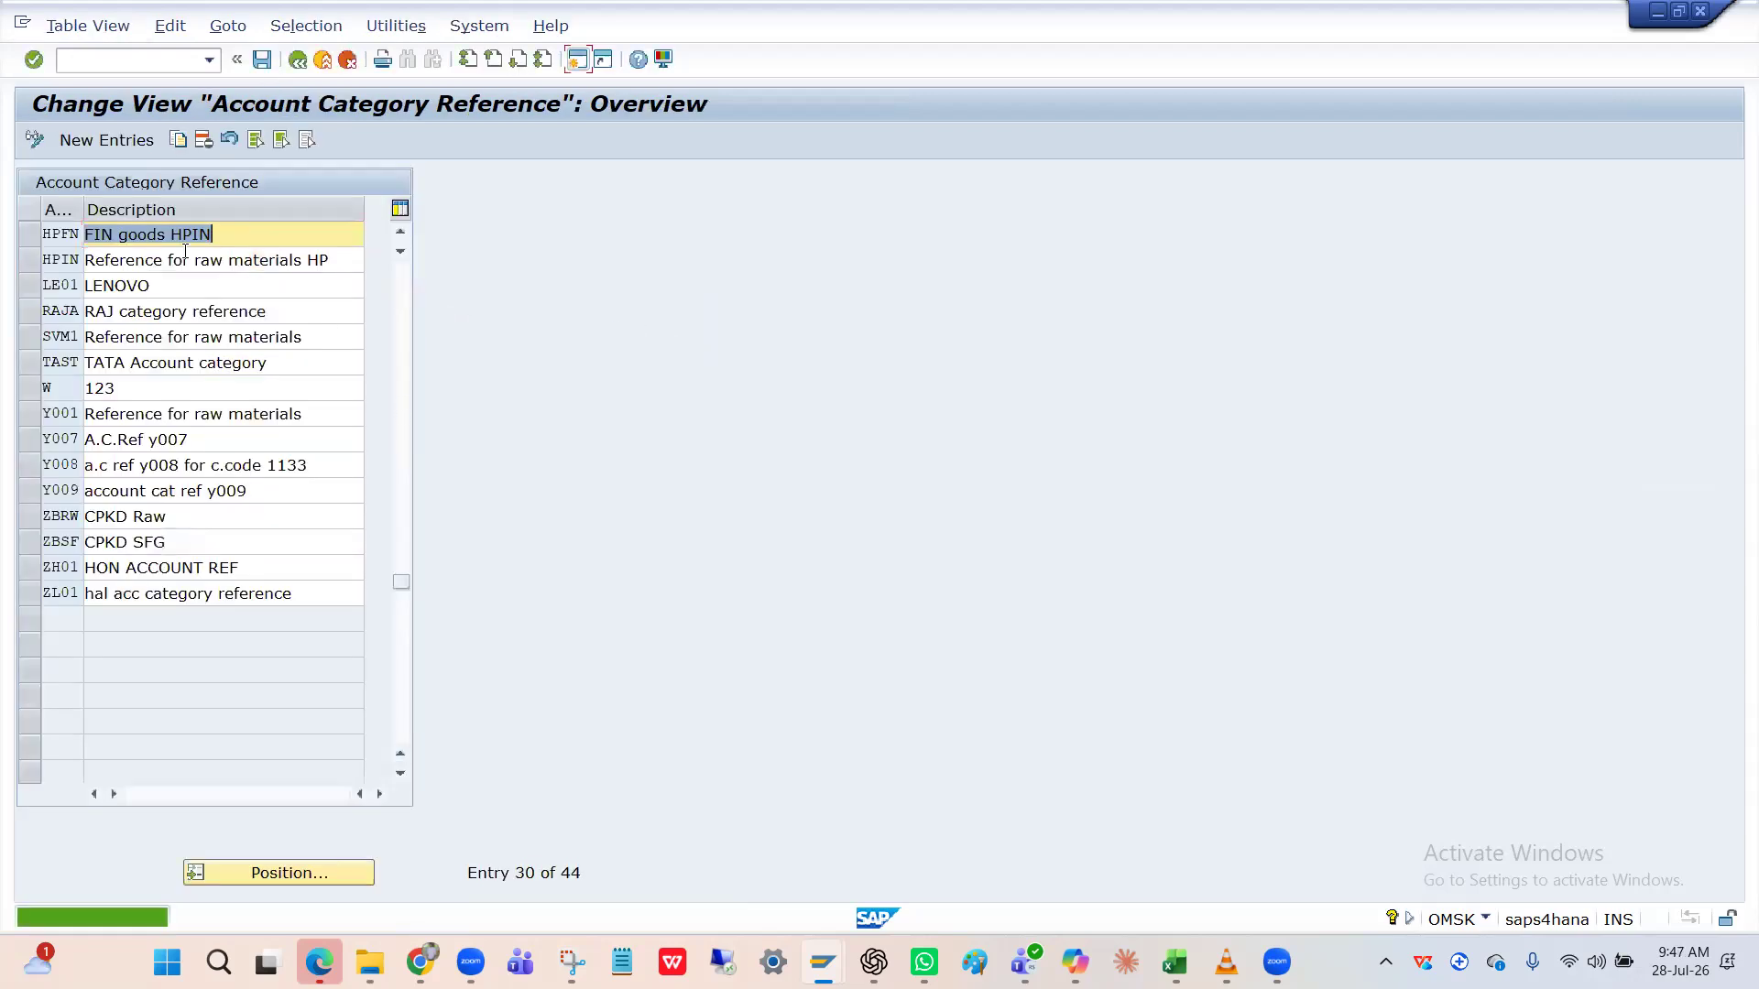
left_click(68, 235)
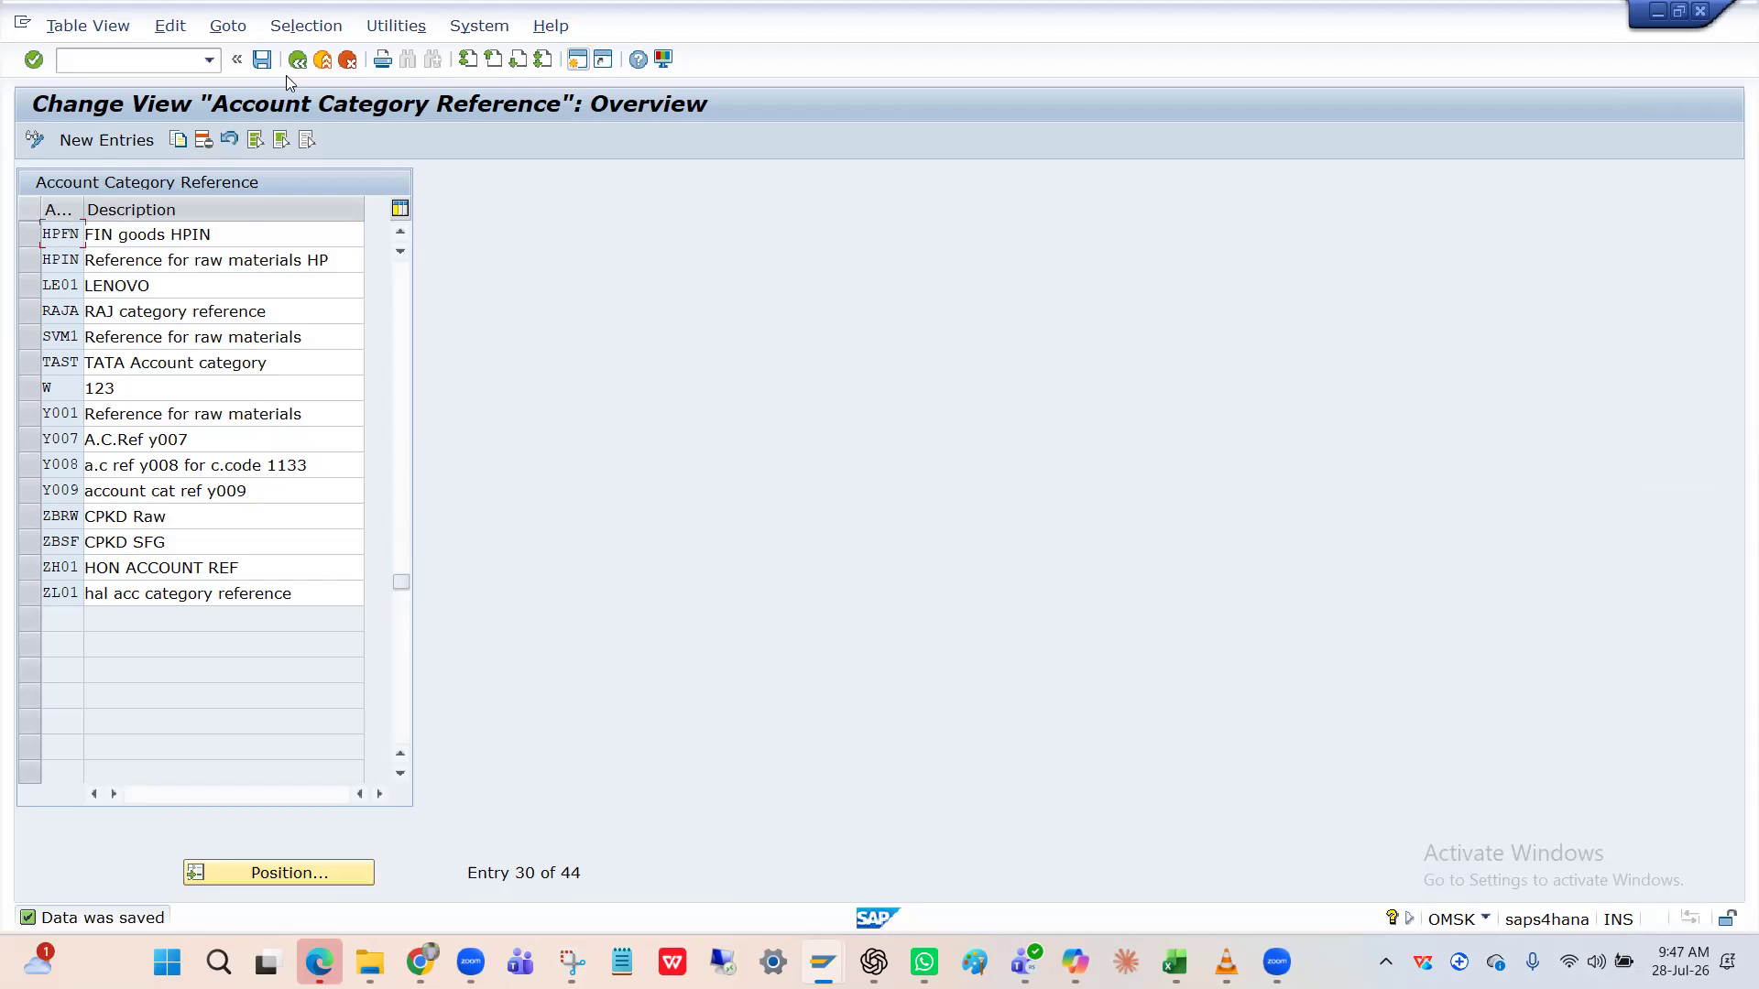
In the Valuation Classes table, locate and select valuation class HPIN and copy it.
left_click(296, 61)
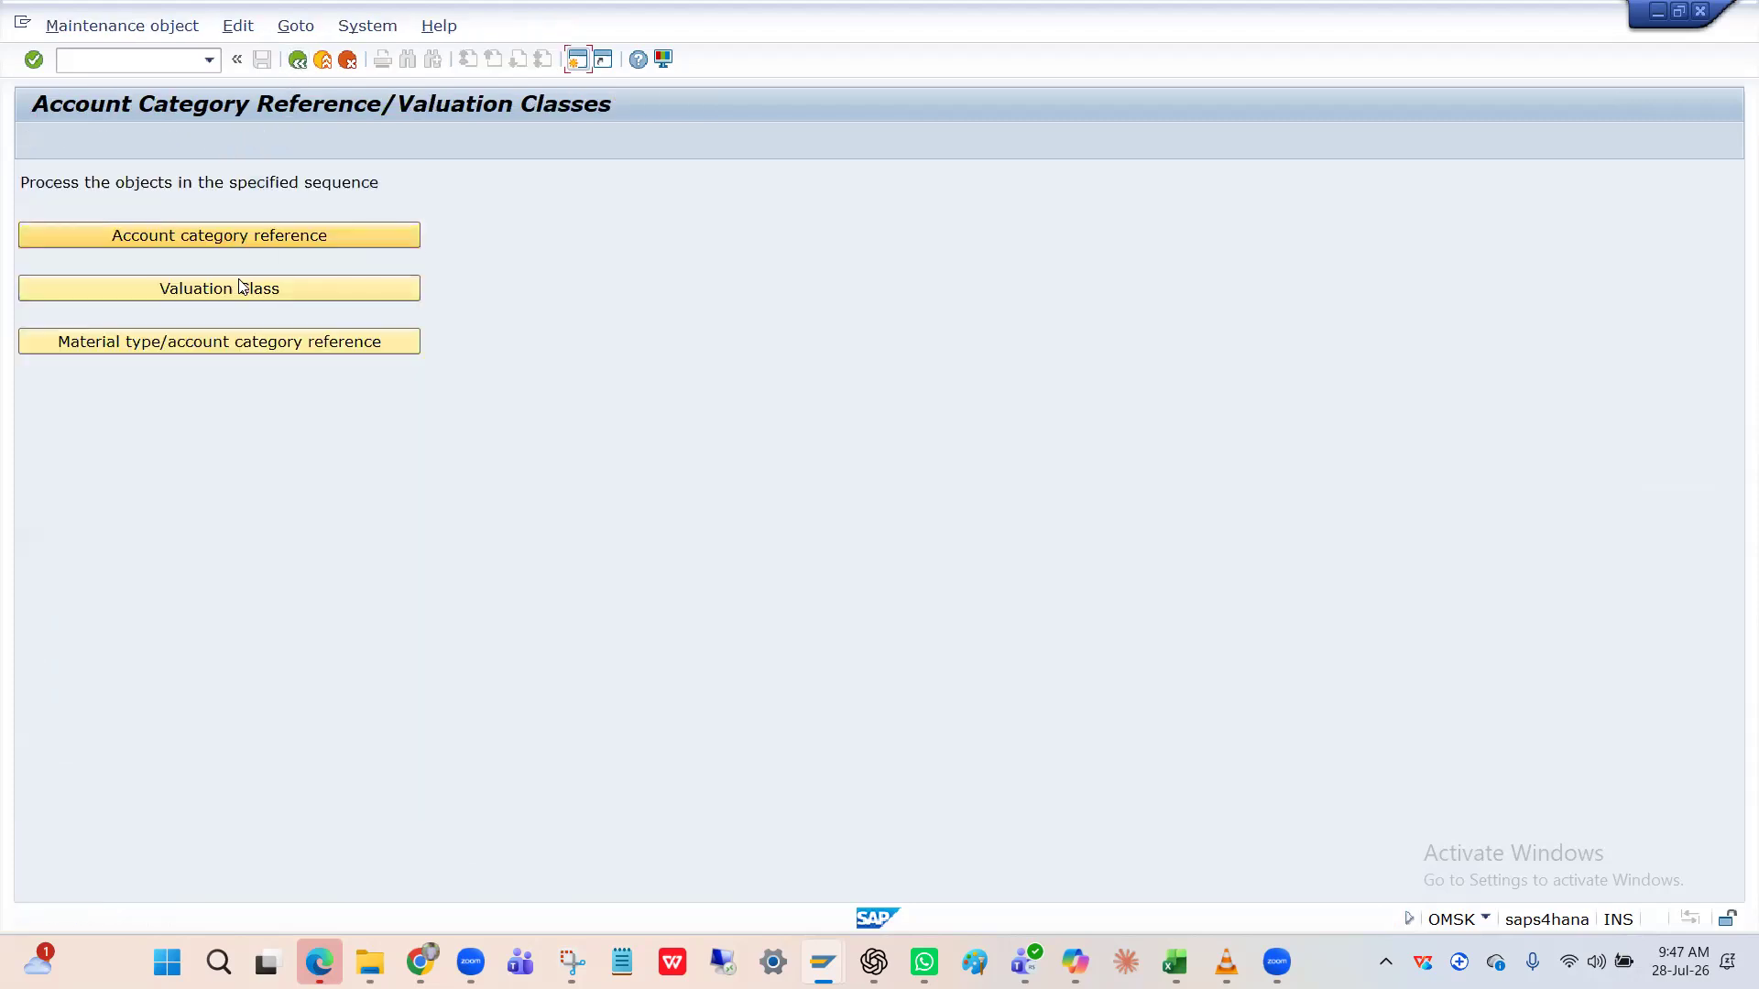
left_click(234, 288)
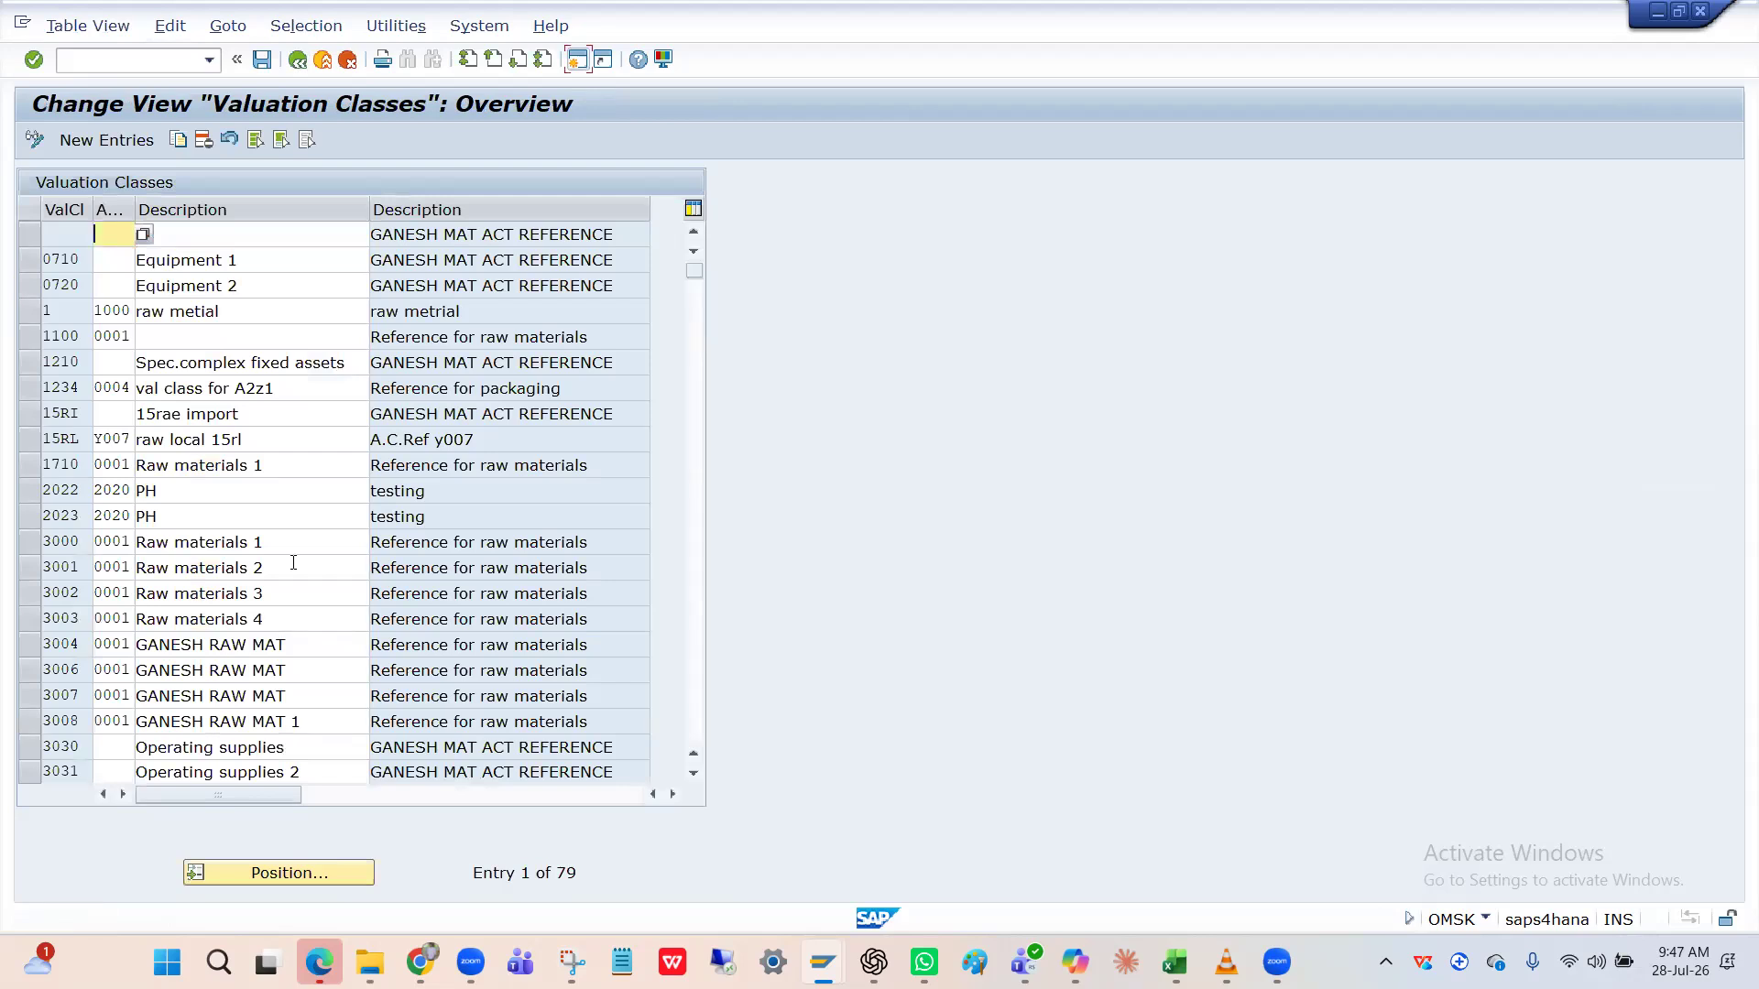
left_click(283, 876)
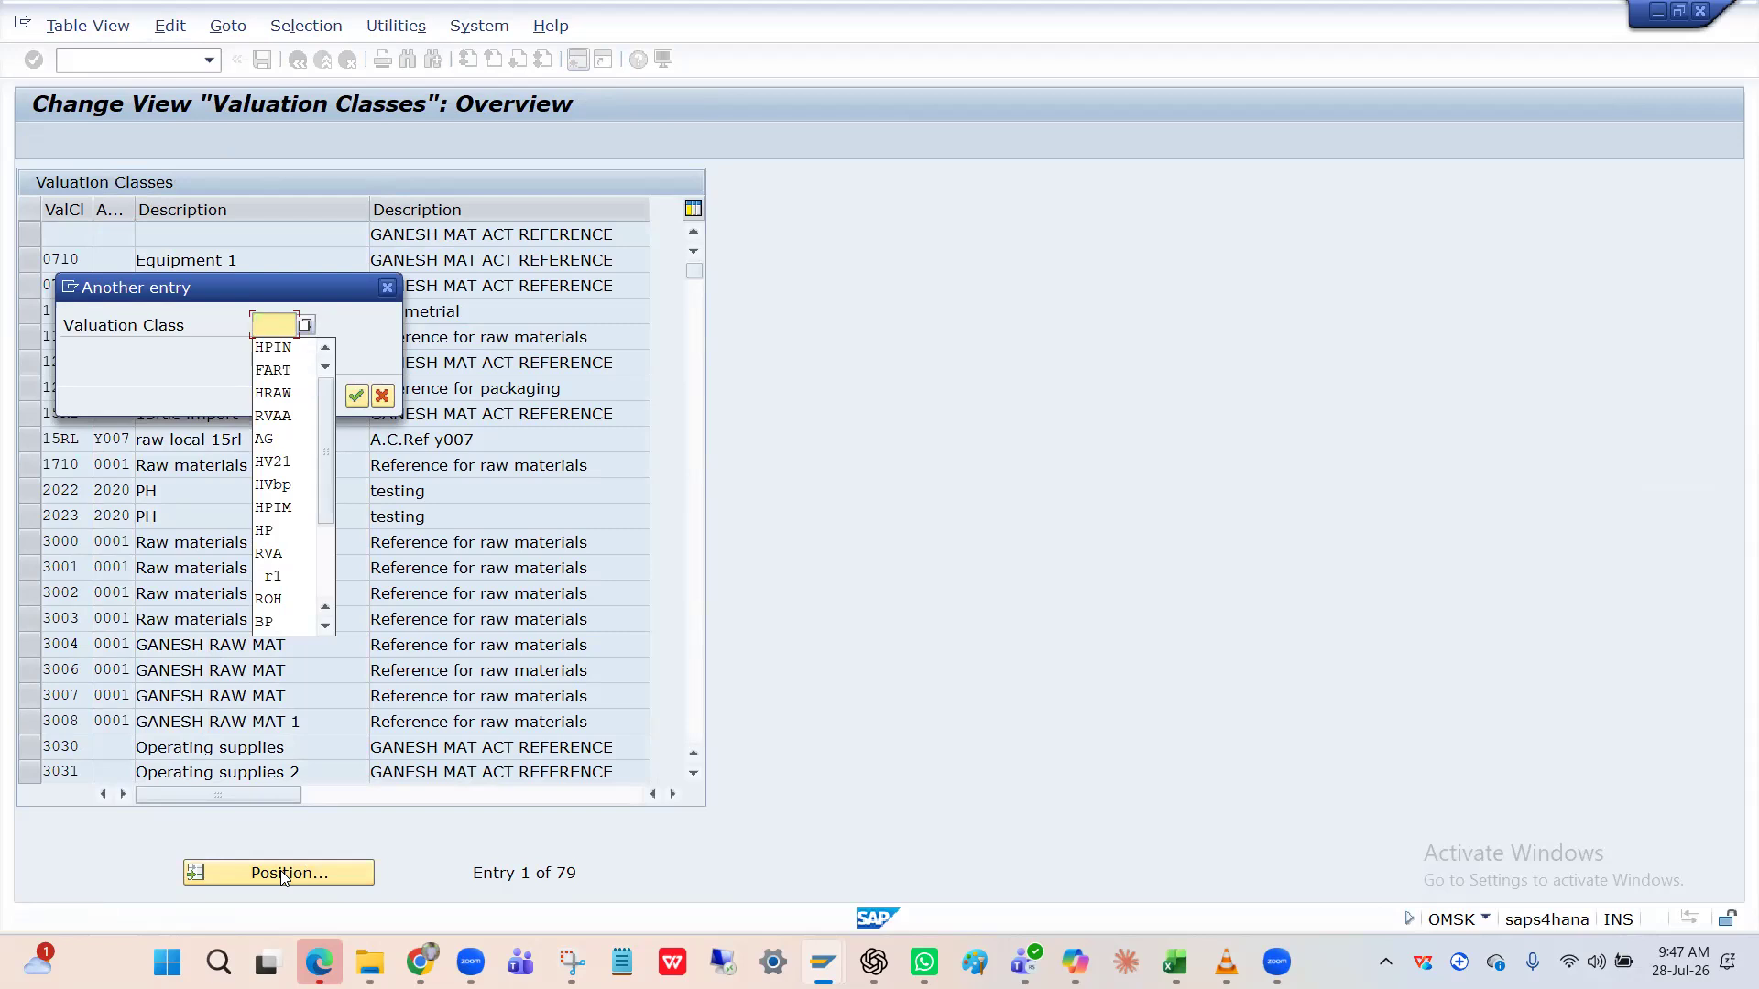
type("H")
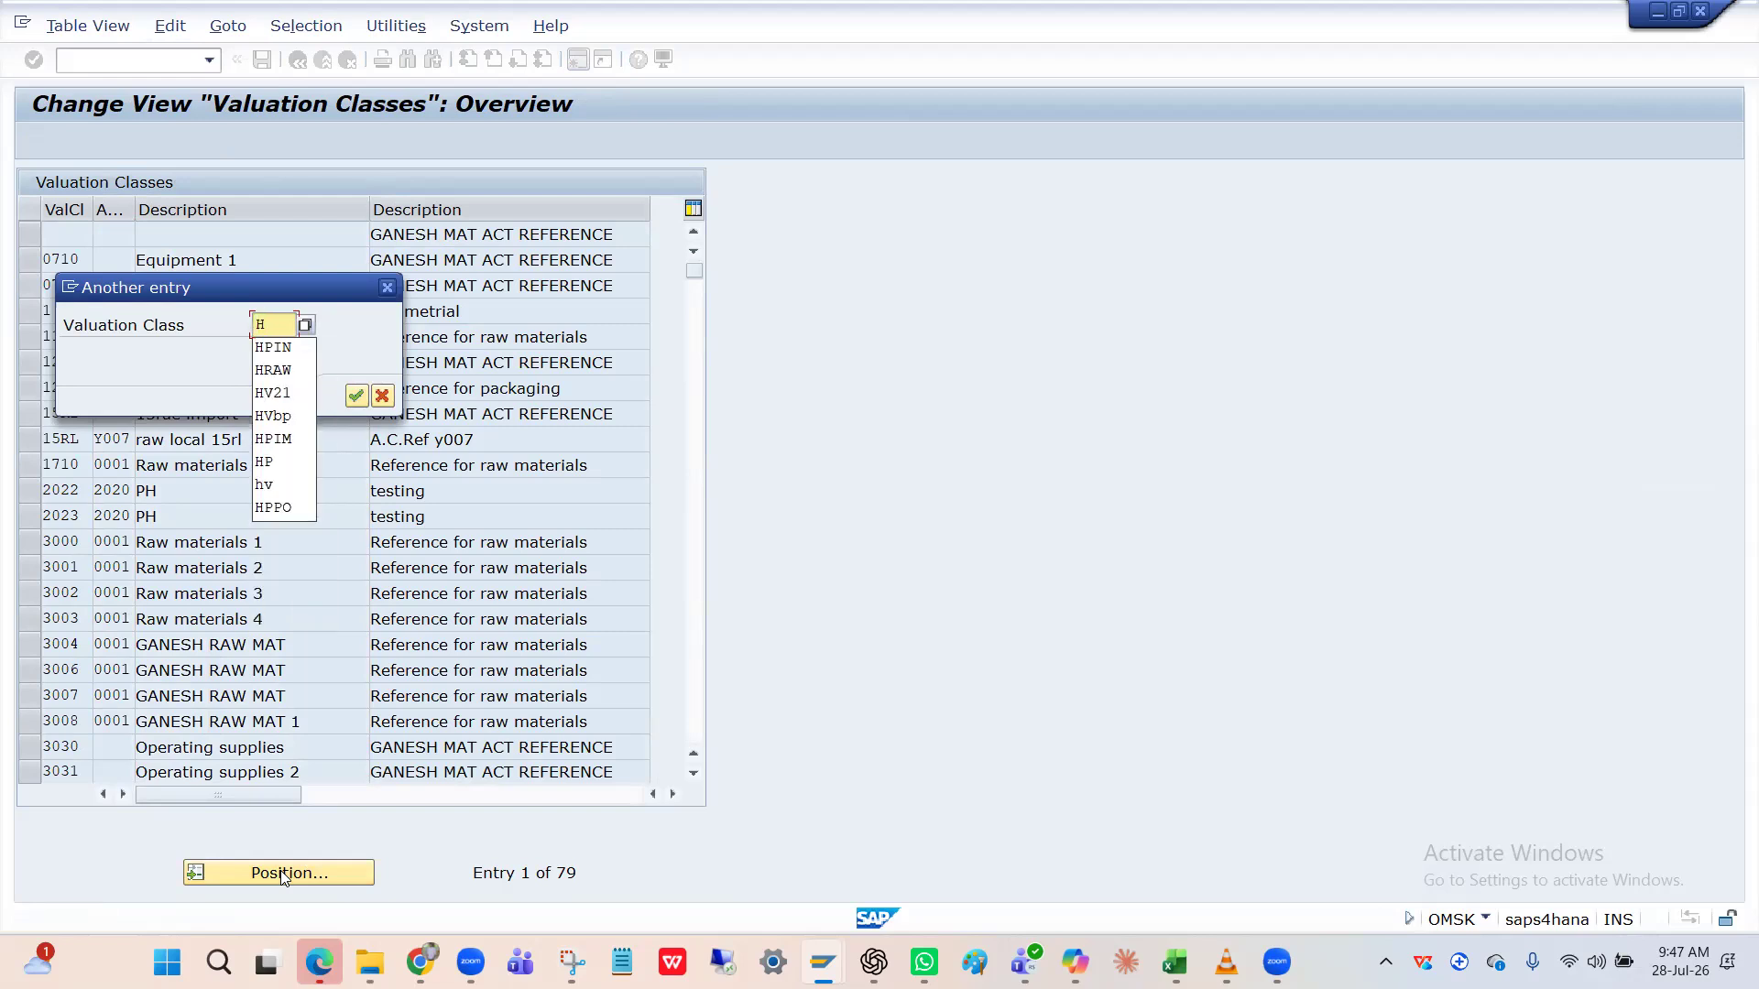
type("RAW")
key("Return")
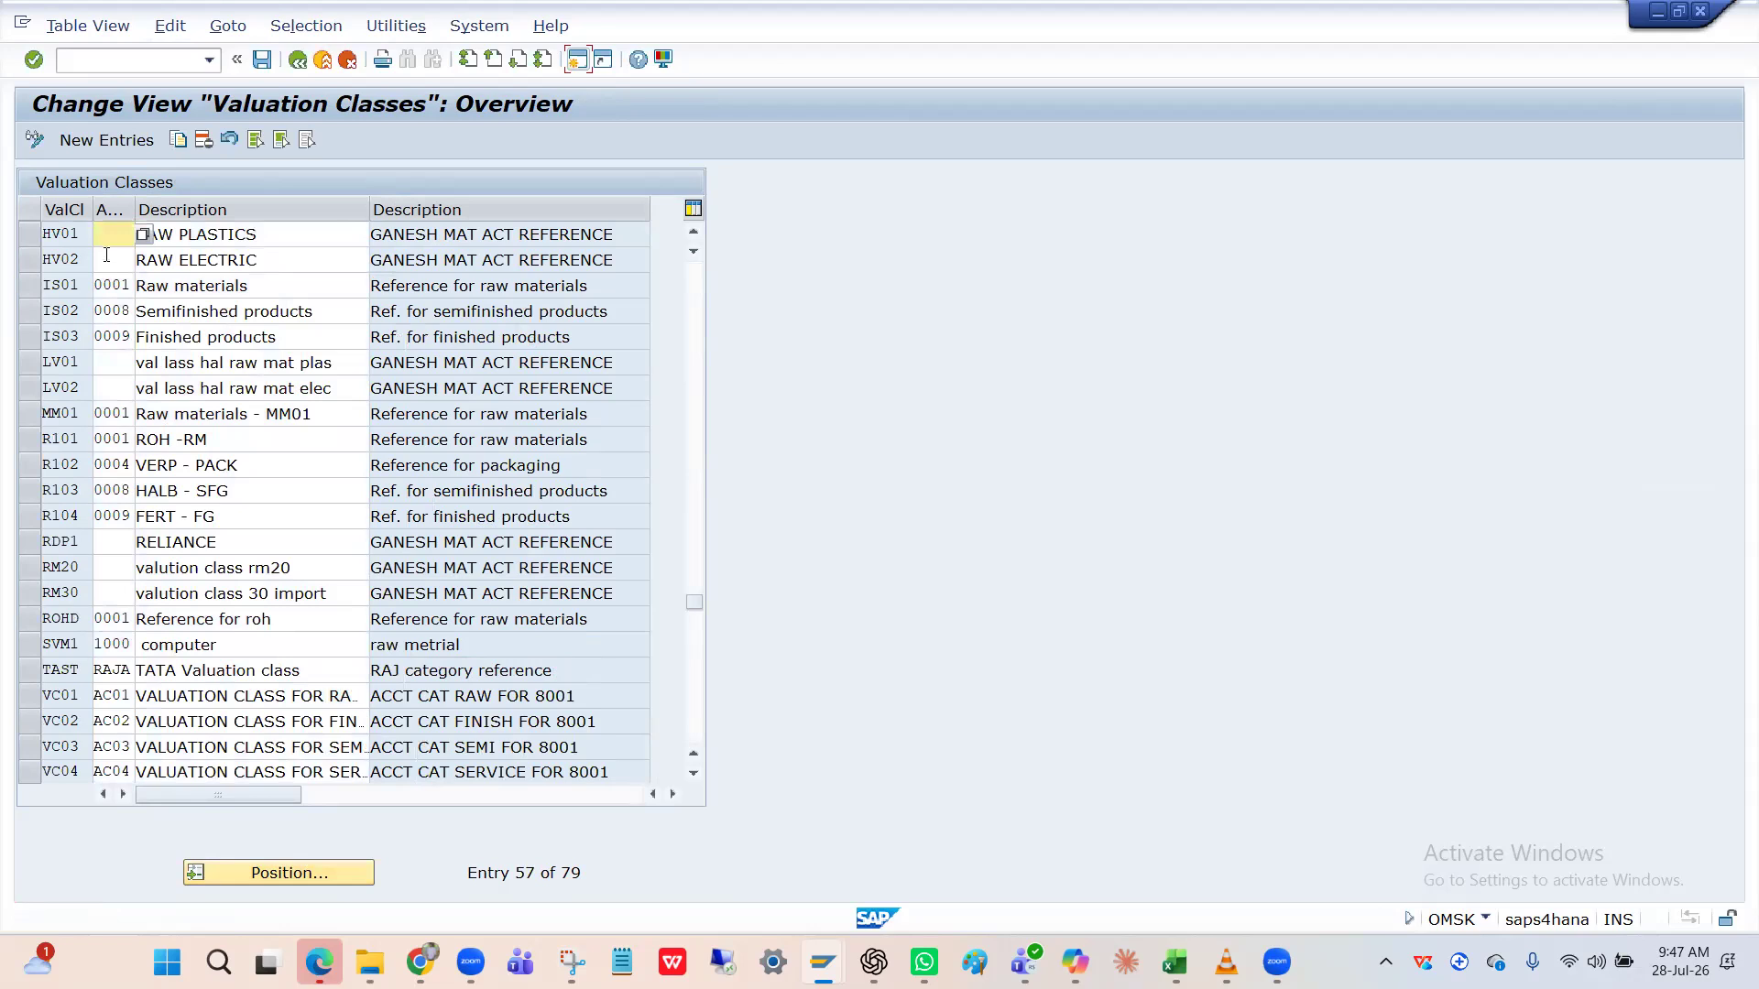
left_click(311, 868)
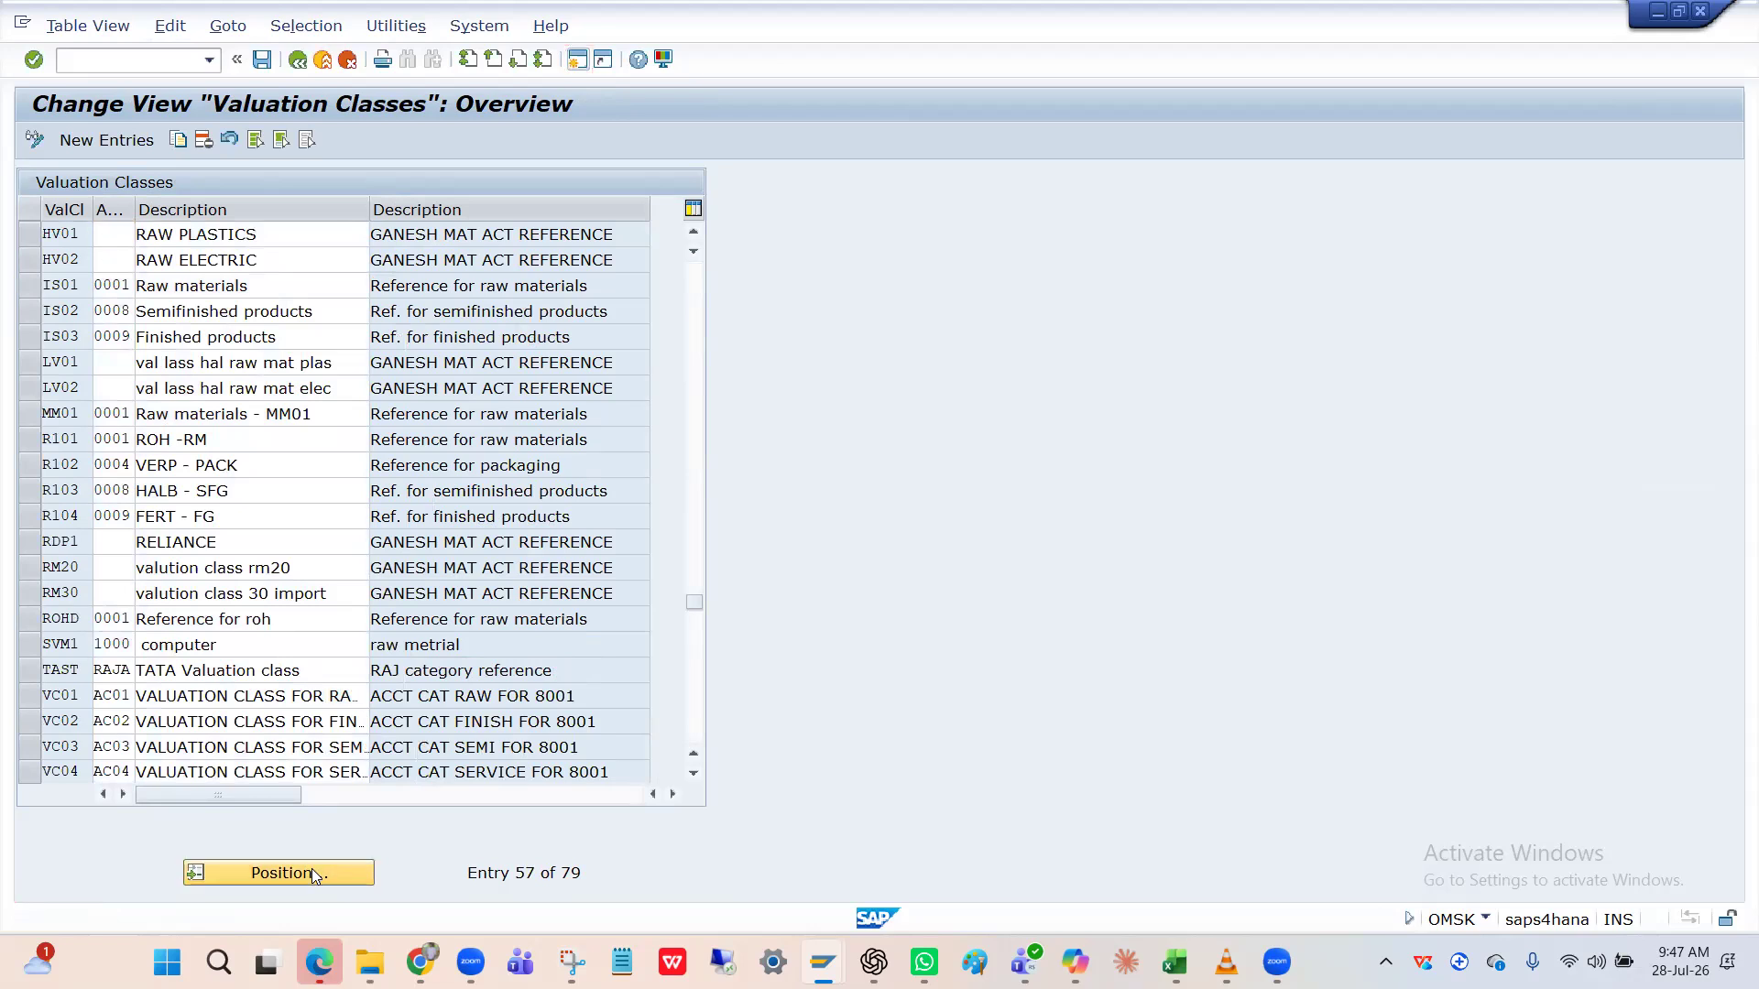
type("H")
key("Return")
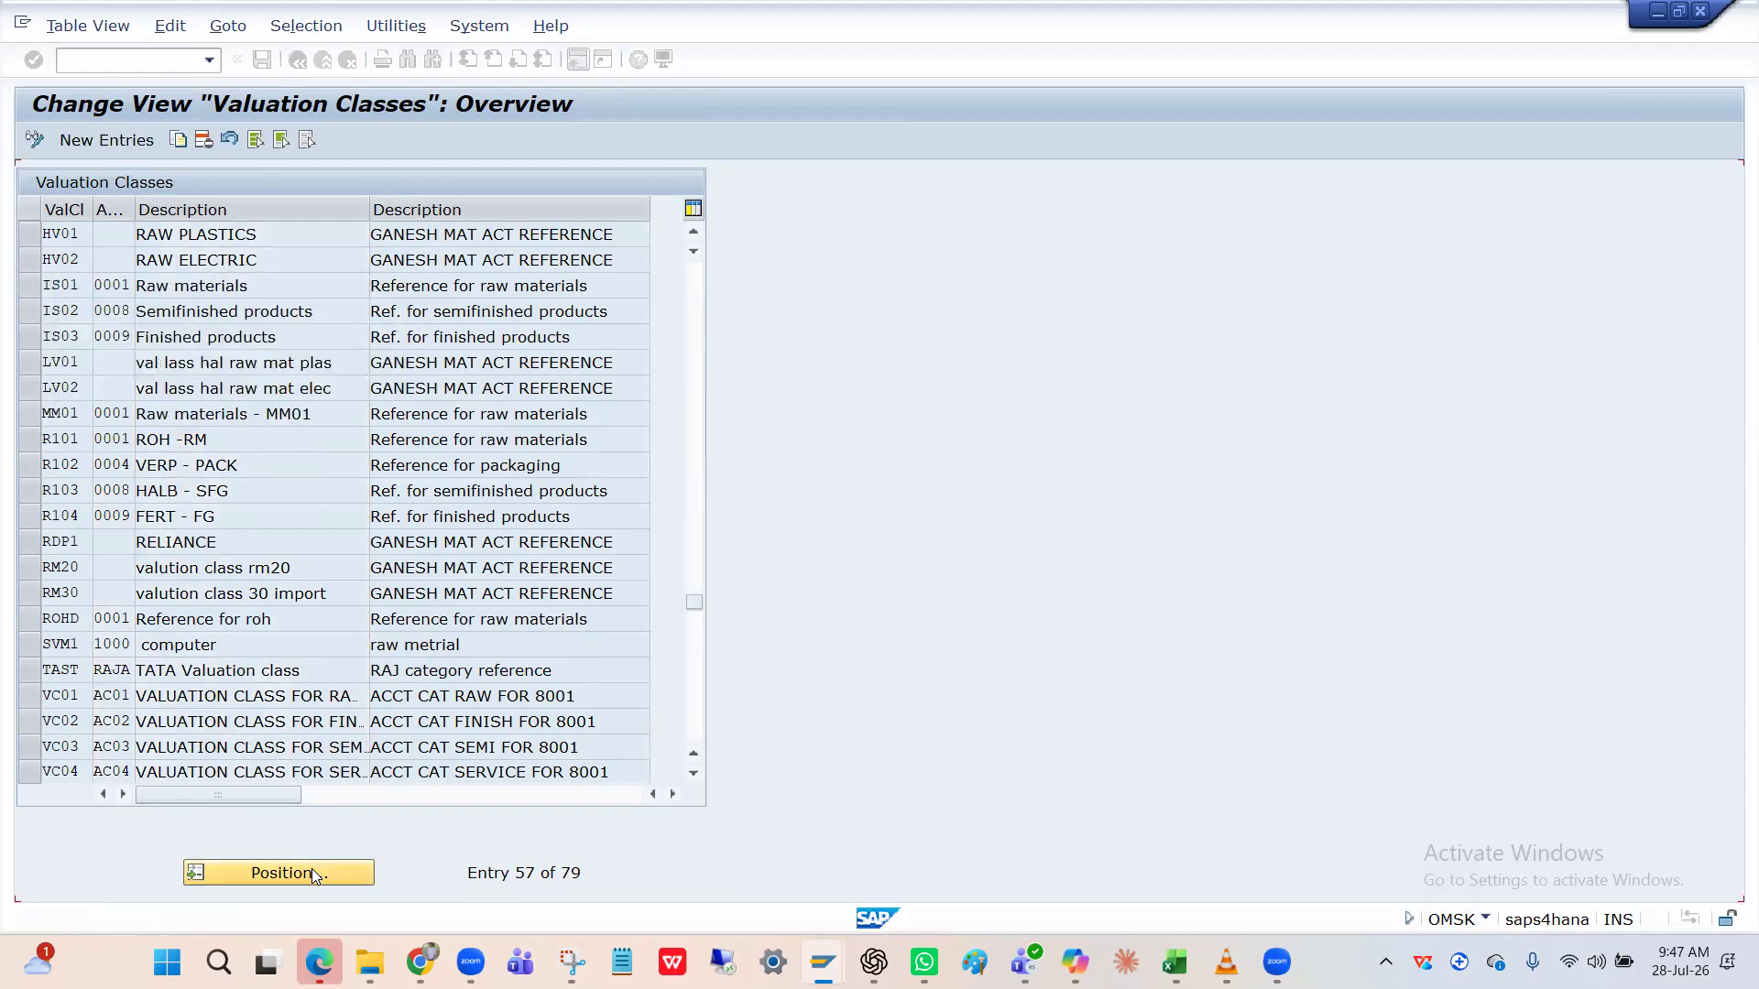
left_click(51, 233)
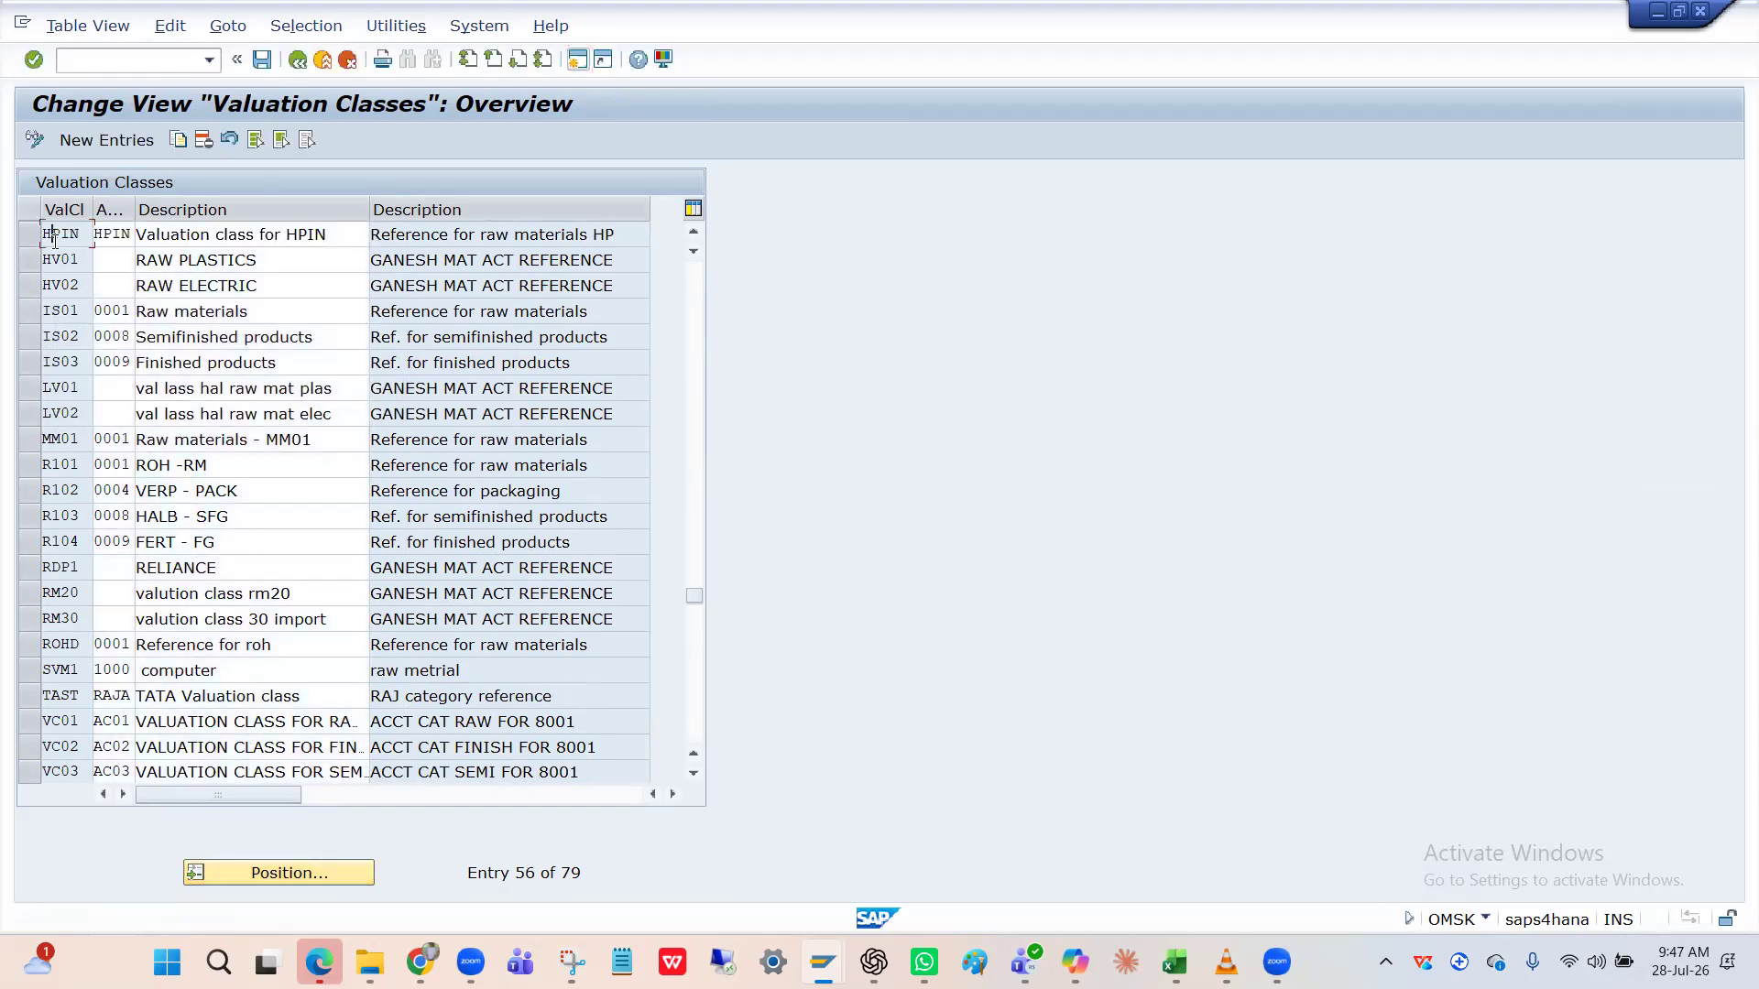
left_click(30, 240)
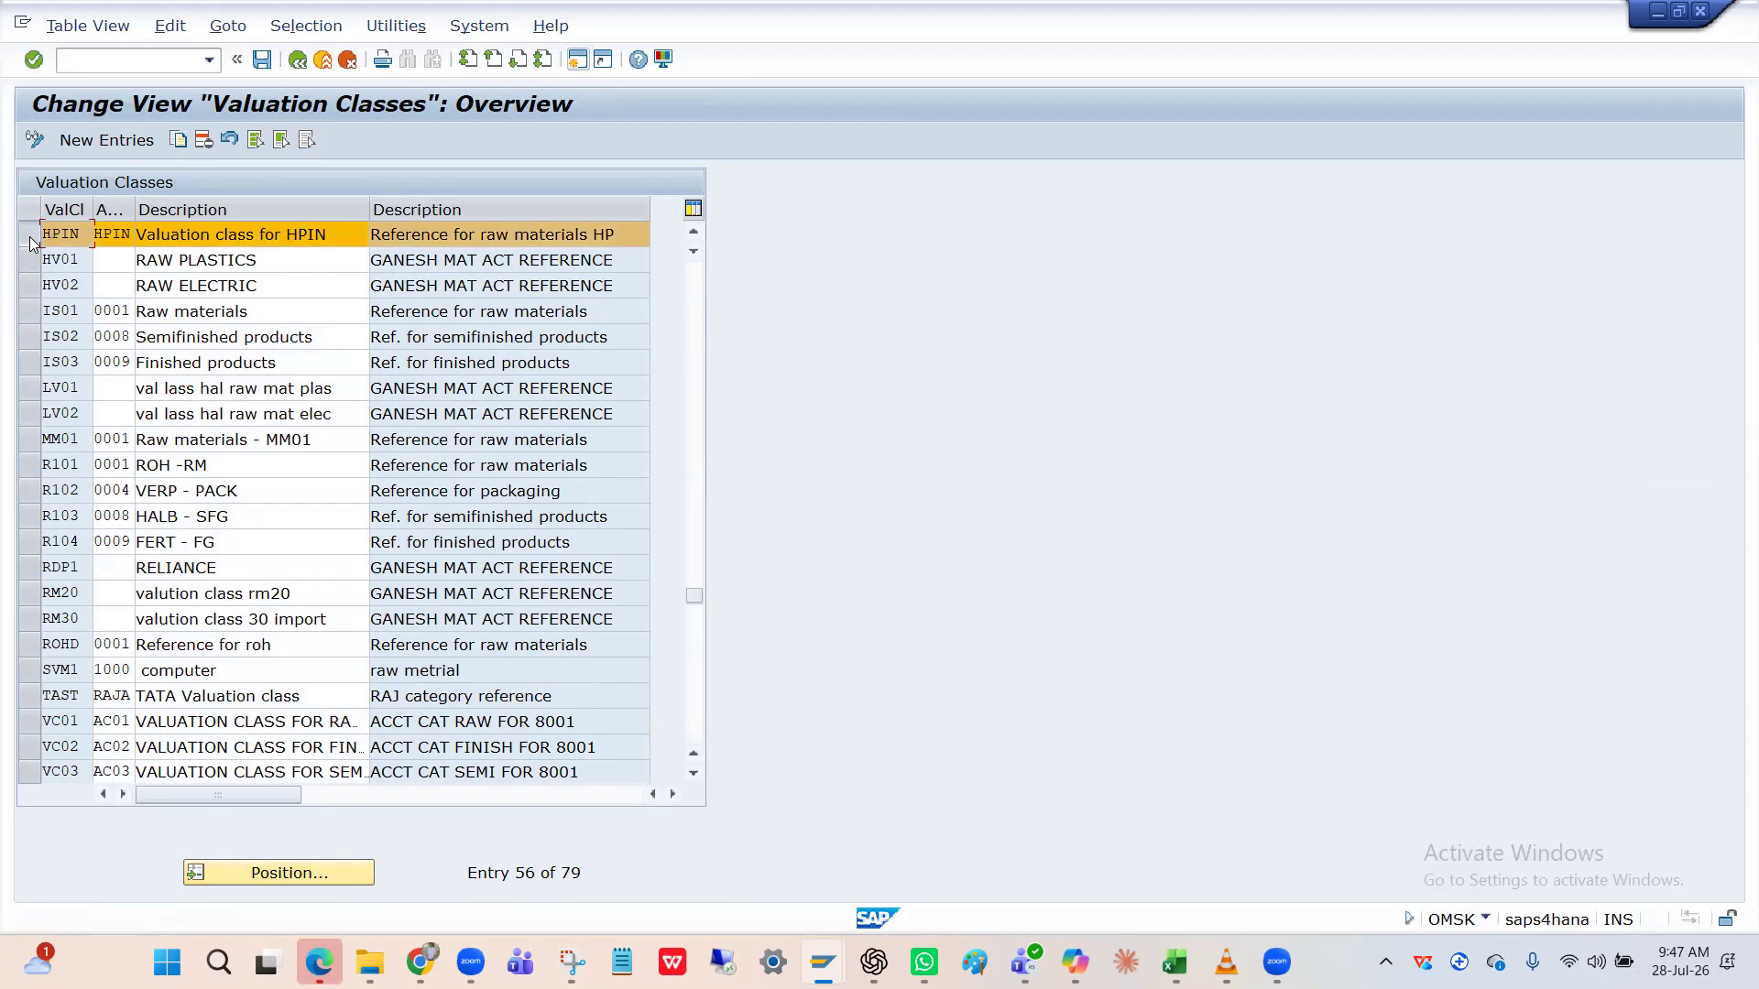
left_click(178, 140)
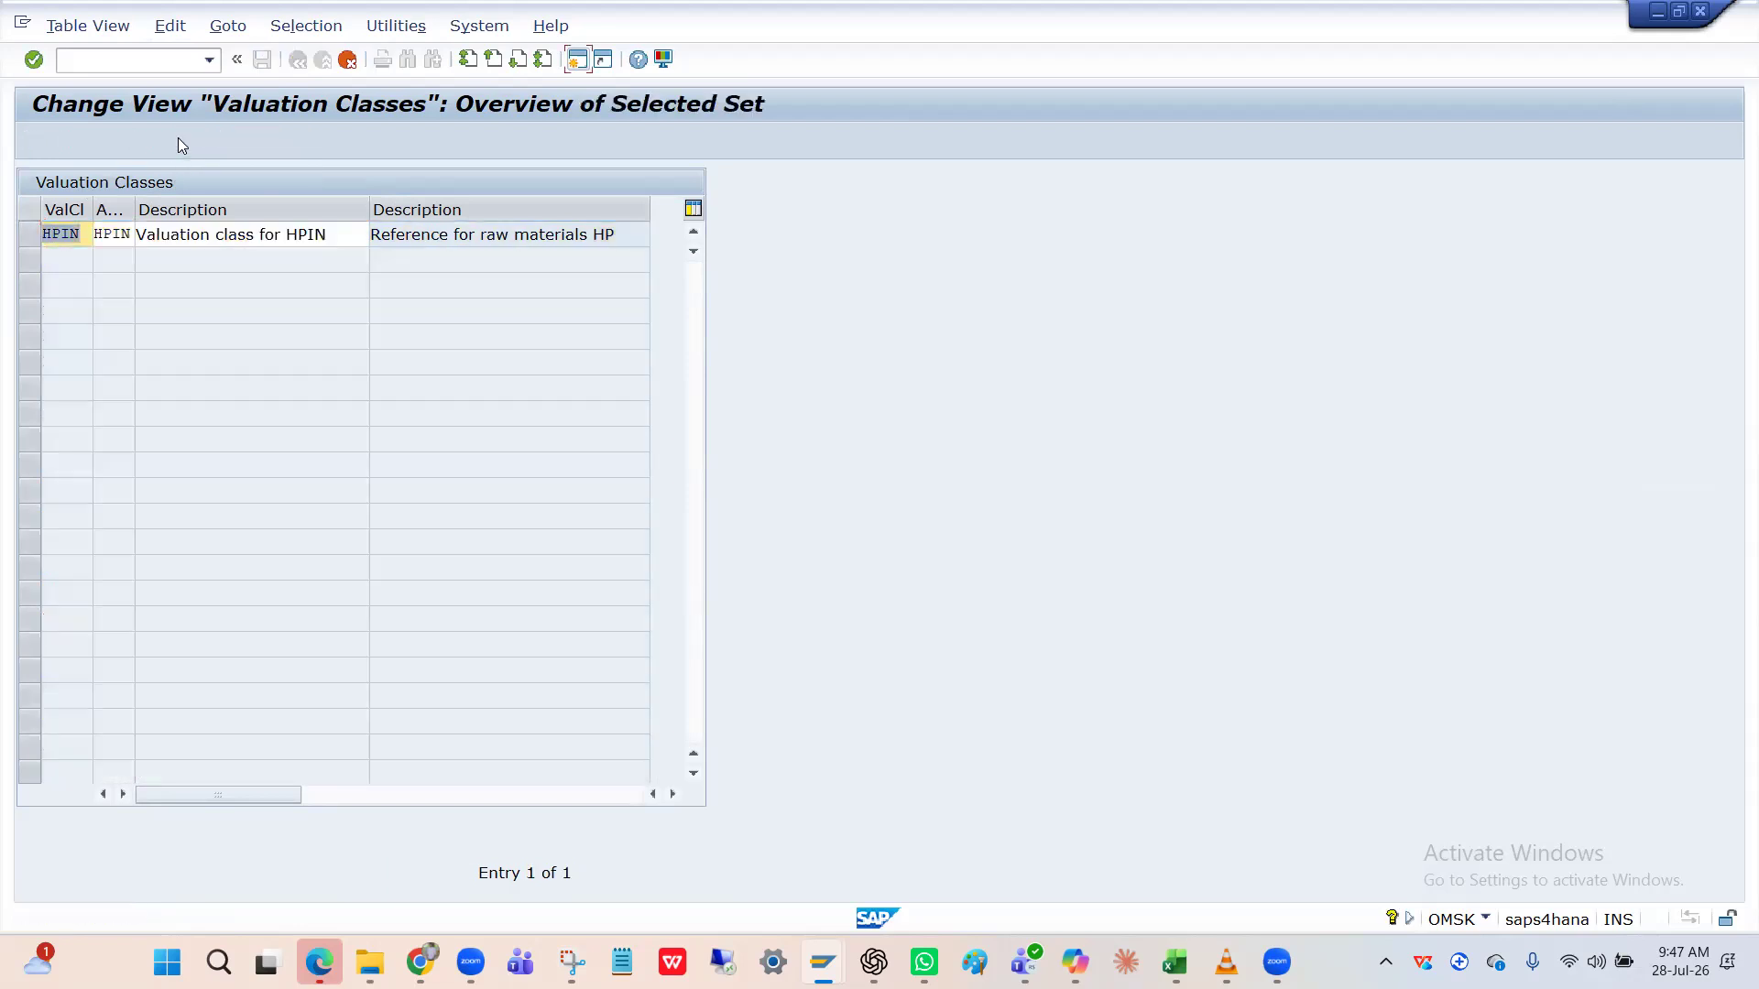
Rename the copied valuation class to HPFI with account category reference HPFN.
key("BackSpace")
key("BackSpace")
type("FI")
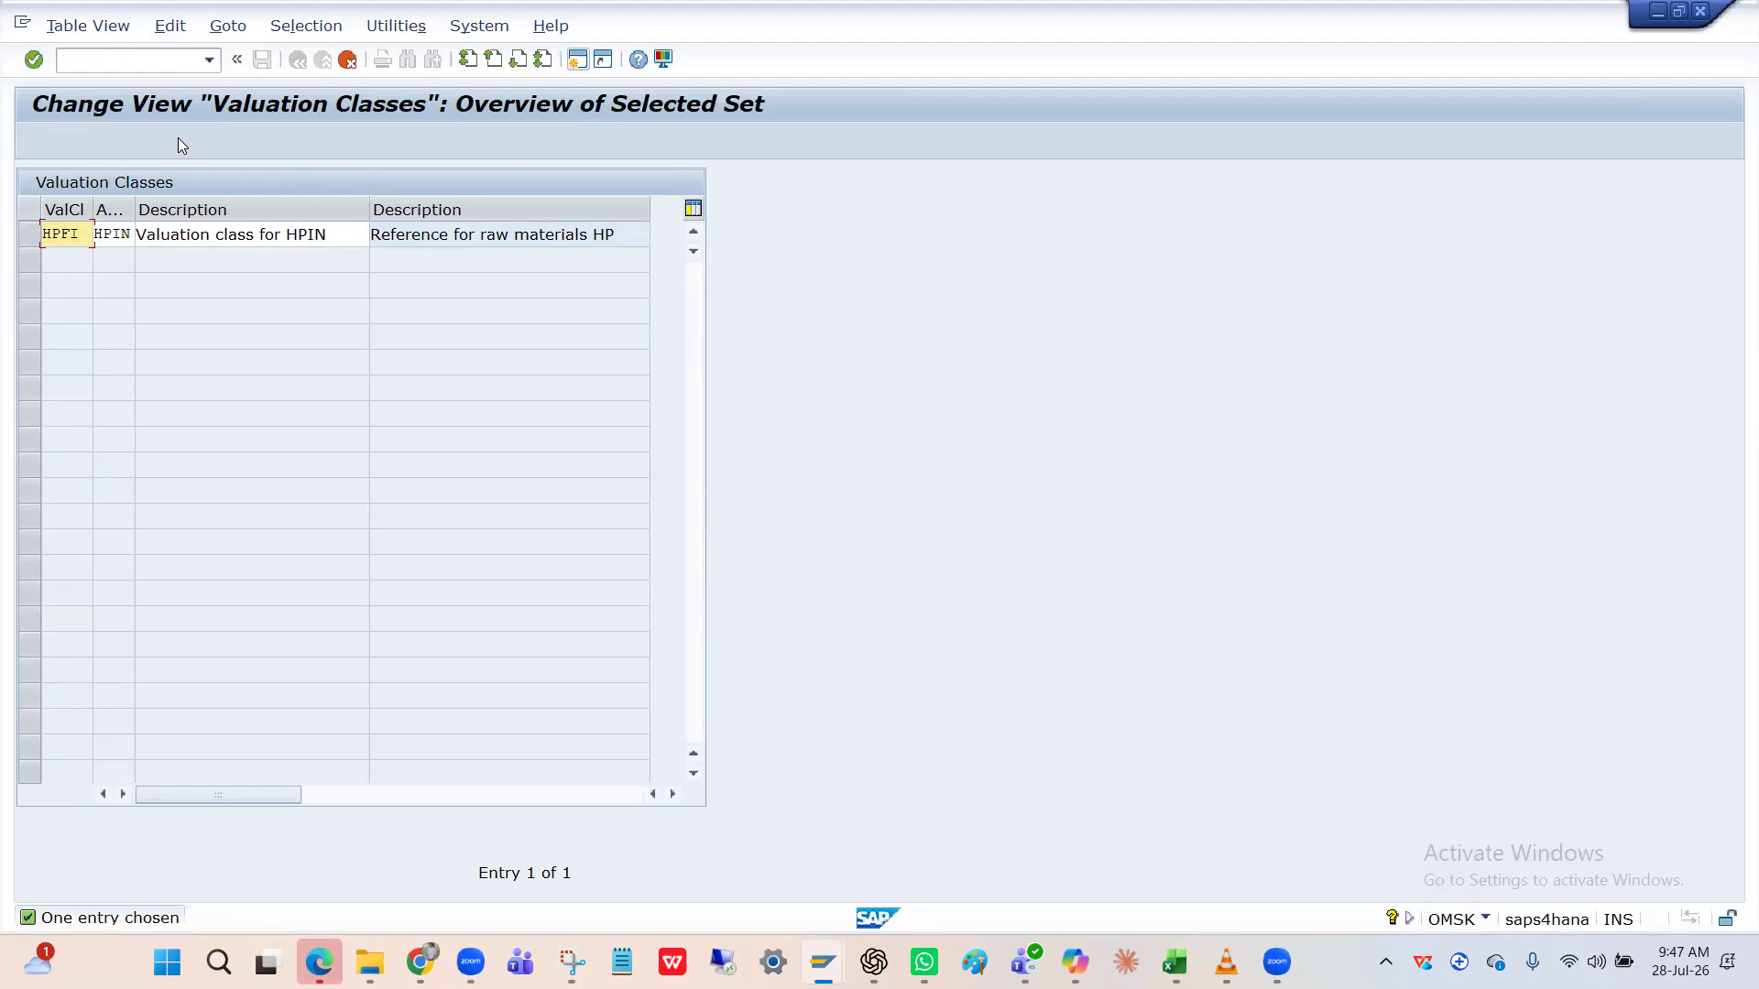
left_click(128, 234)
key("BackSpace")
key("BackSpace")
key("BackSpace")
key("BackSpace")
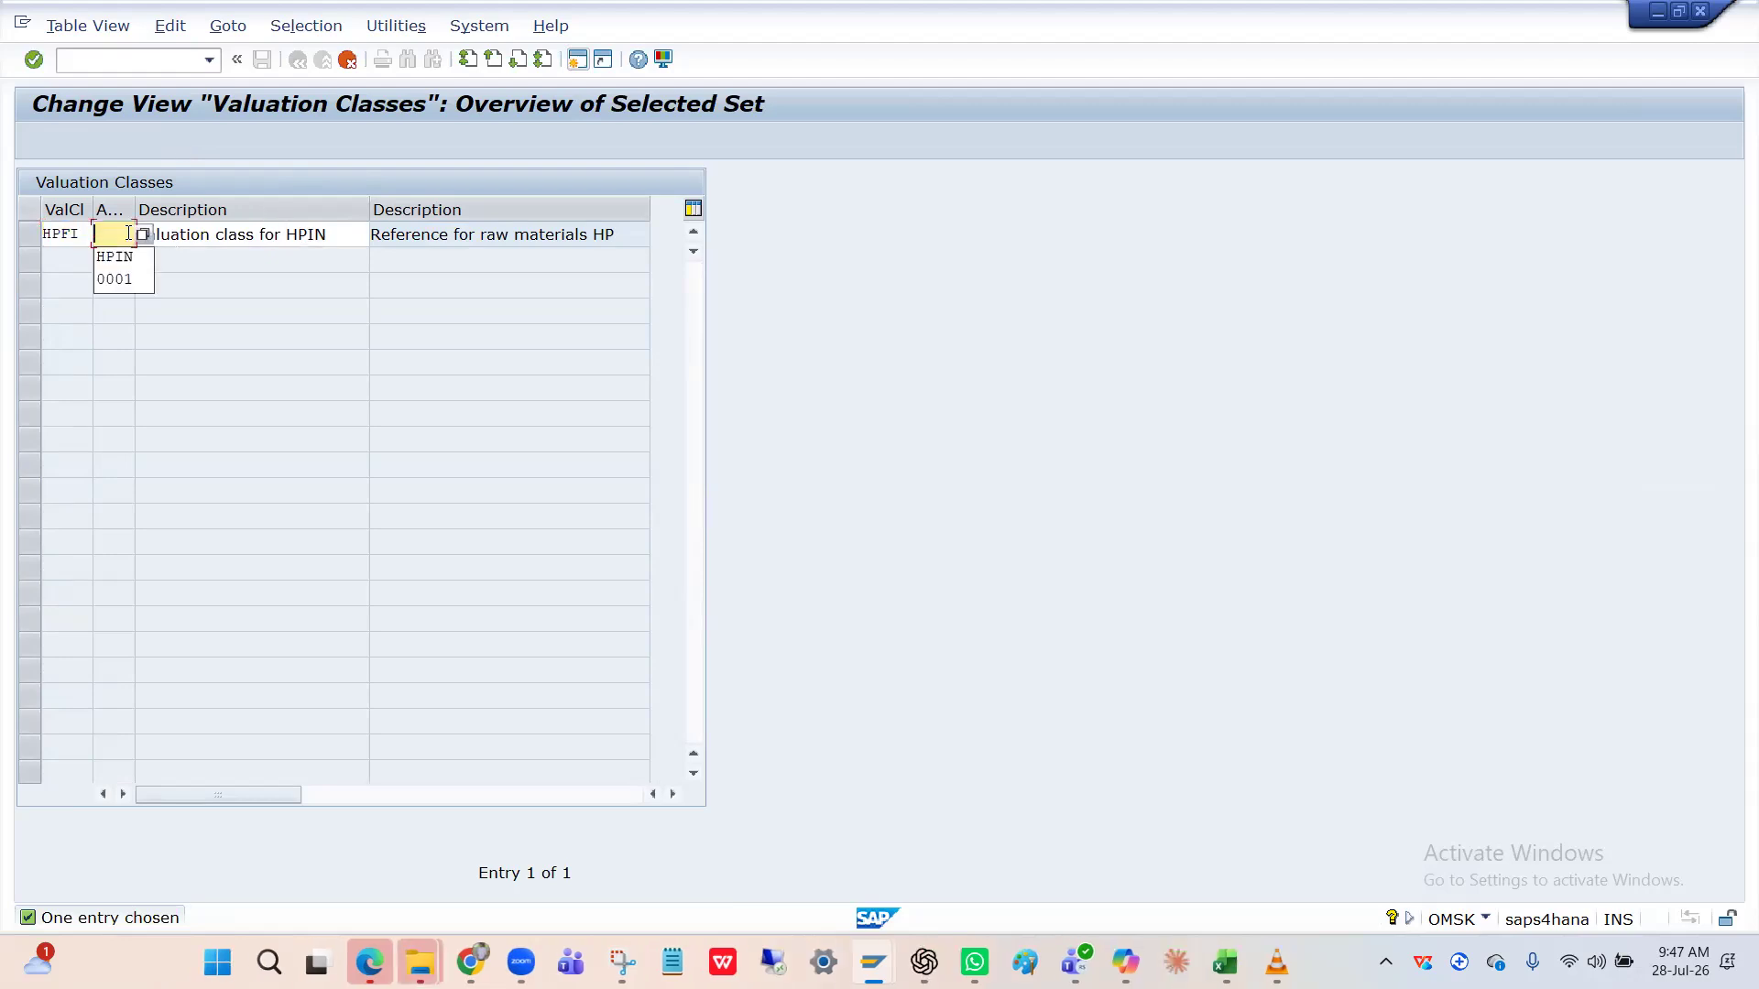
type("HPFN")
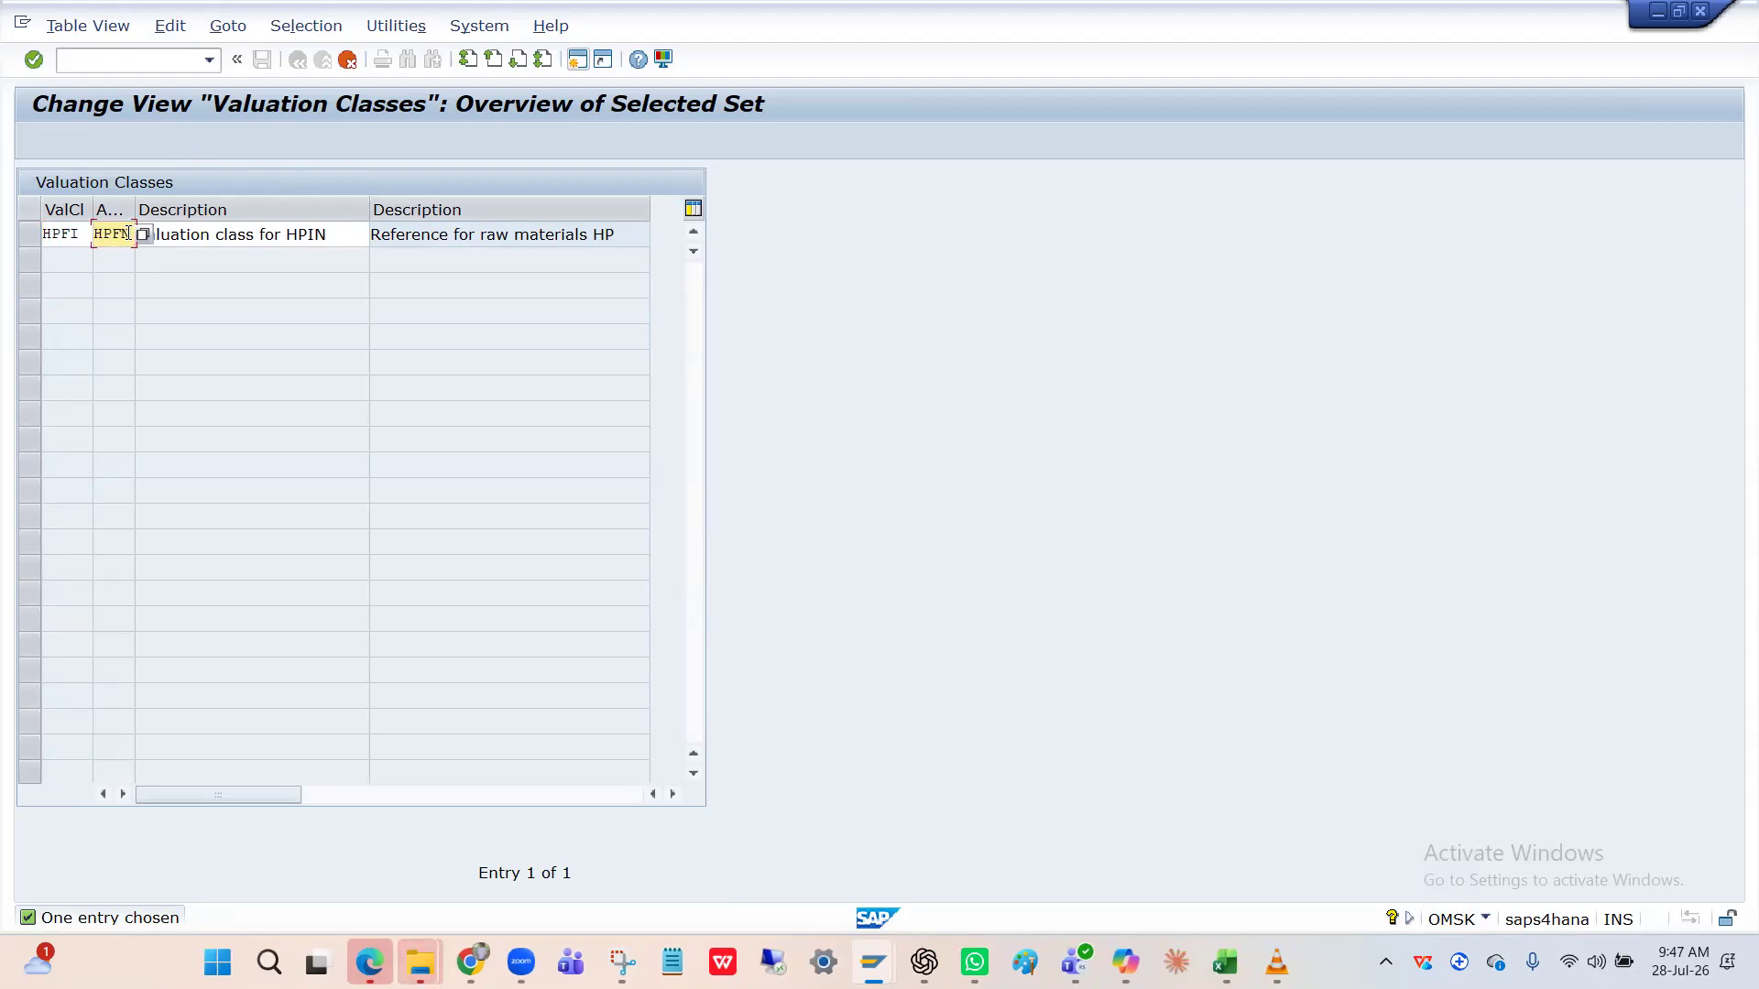
Change the description to 'Valuation class HPIN(FIN)' and save under the customizing request.
left_click(217, 237)
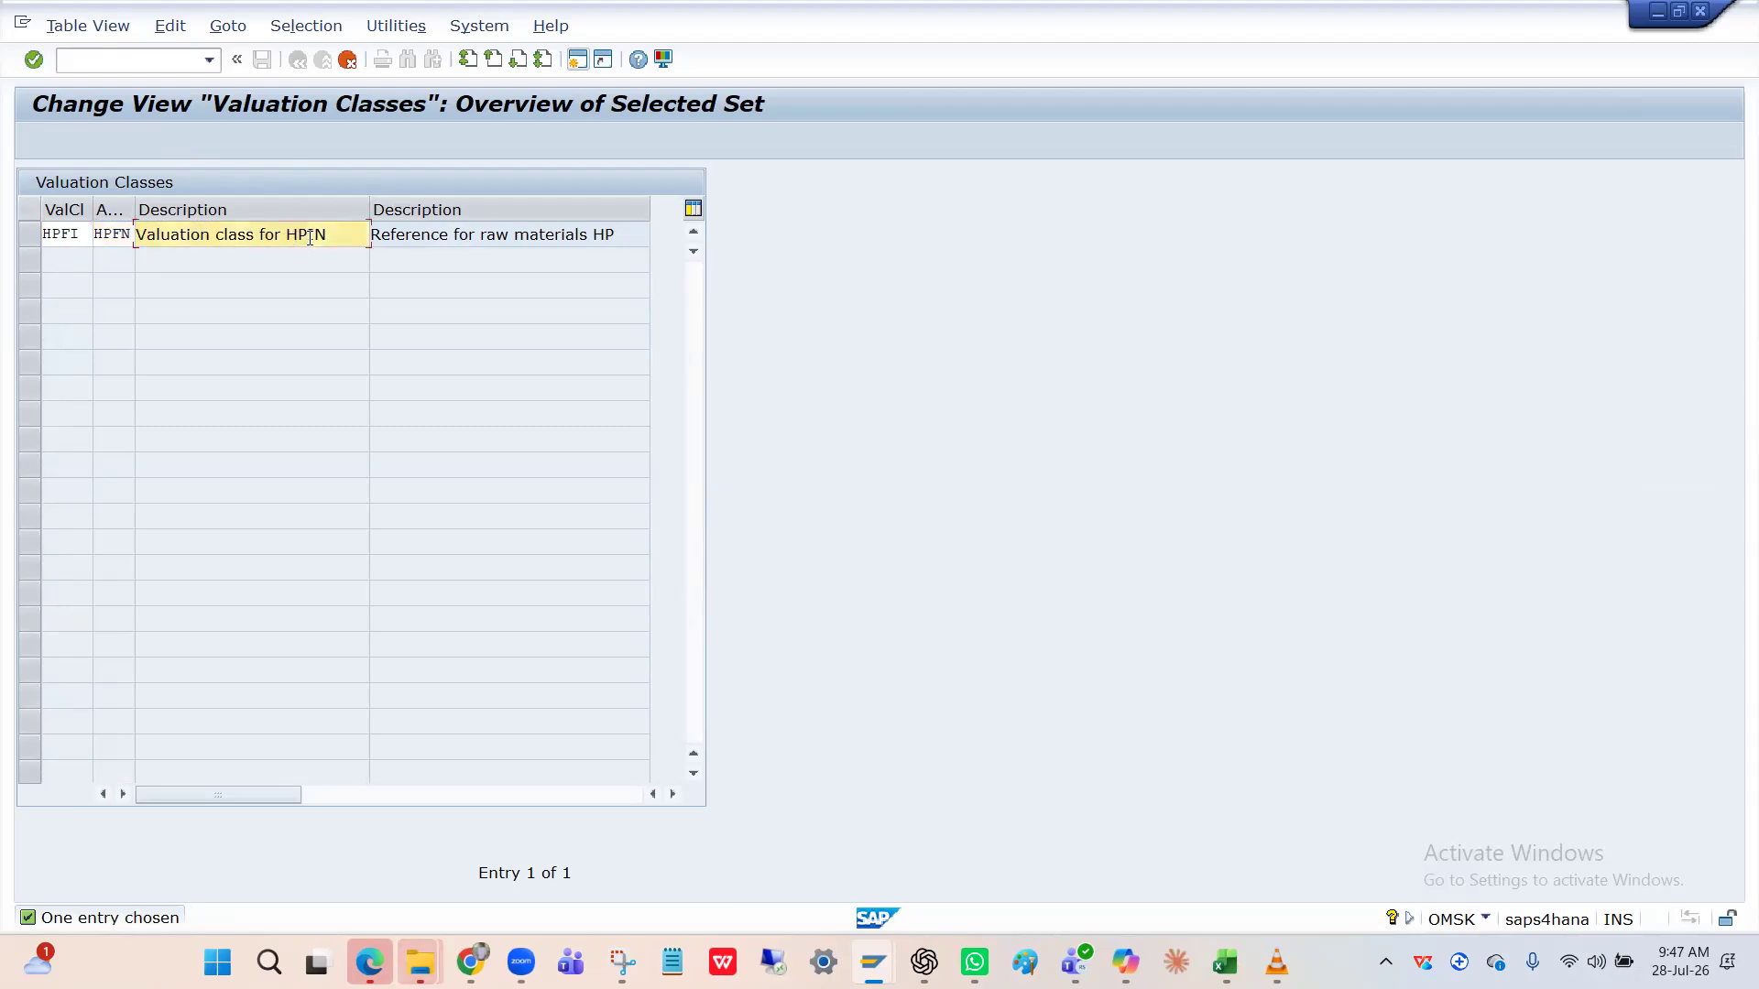
left_click(142, 235)
type("(")
left_click(283, 234)
key("BackSpace")
key("BackSpace")
key("BackSpace")
key("BackSpace")
type("FIN)")
key("Return")
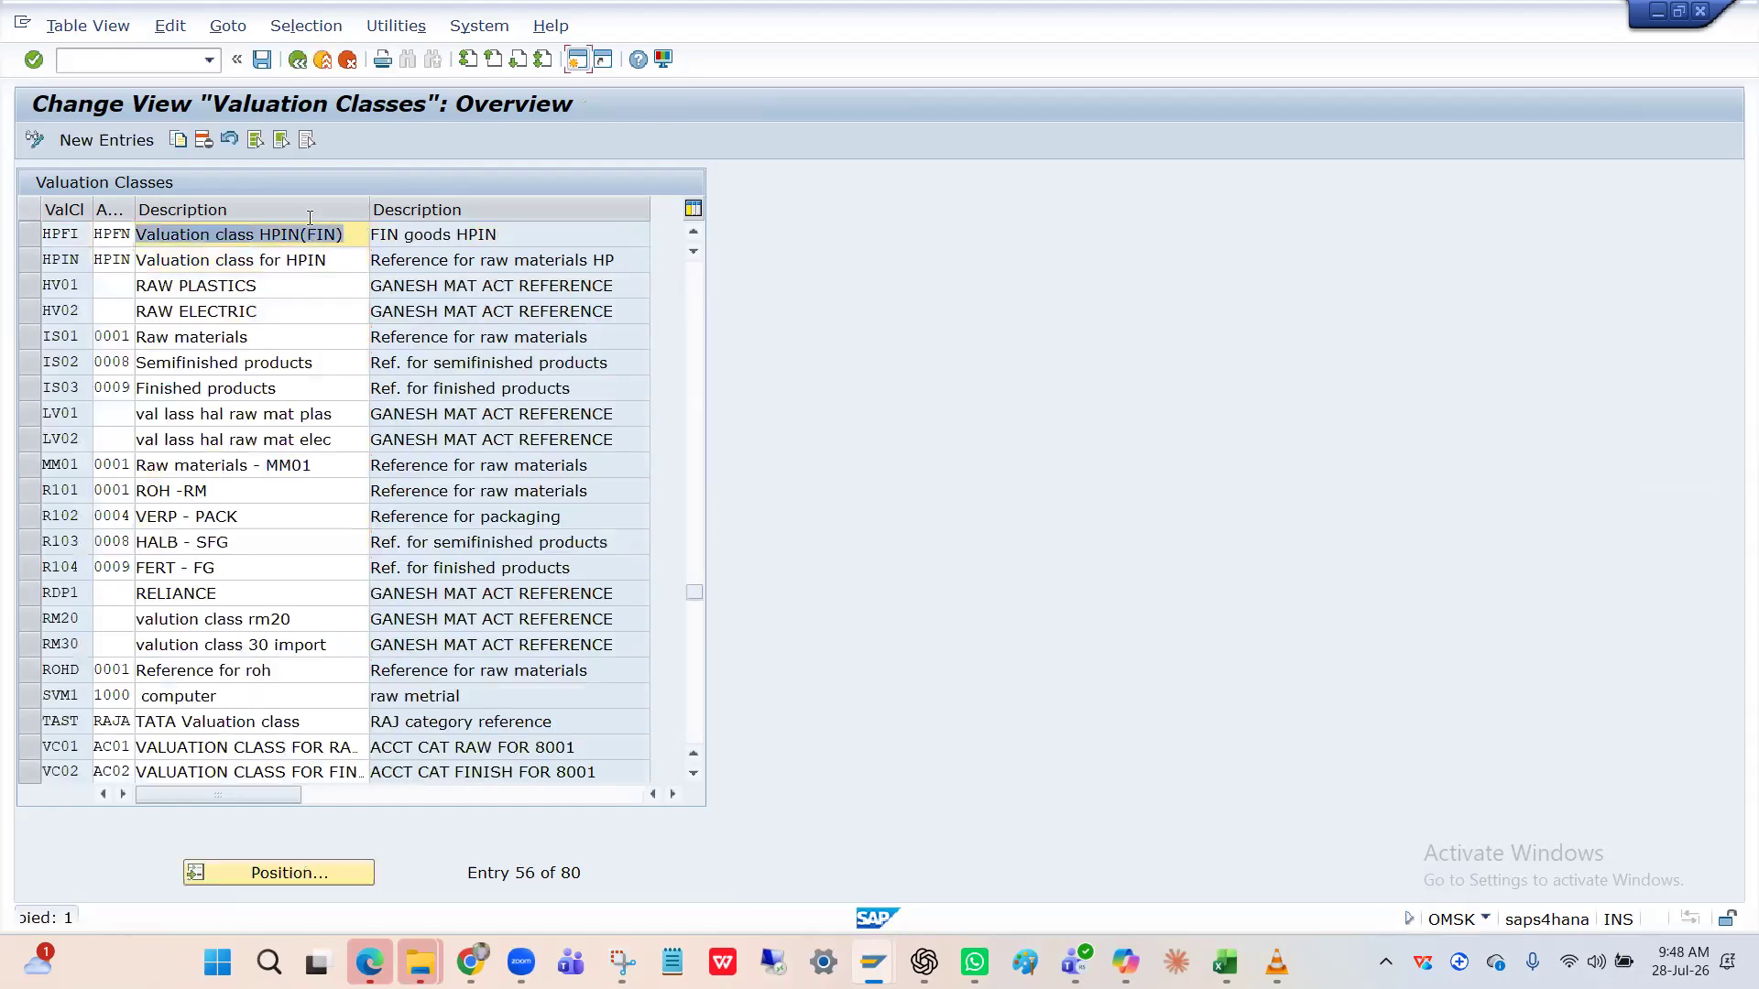
left_click(262, 68)
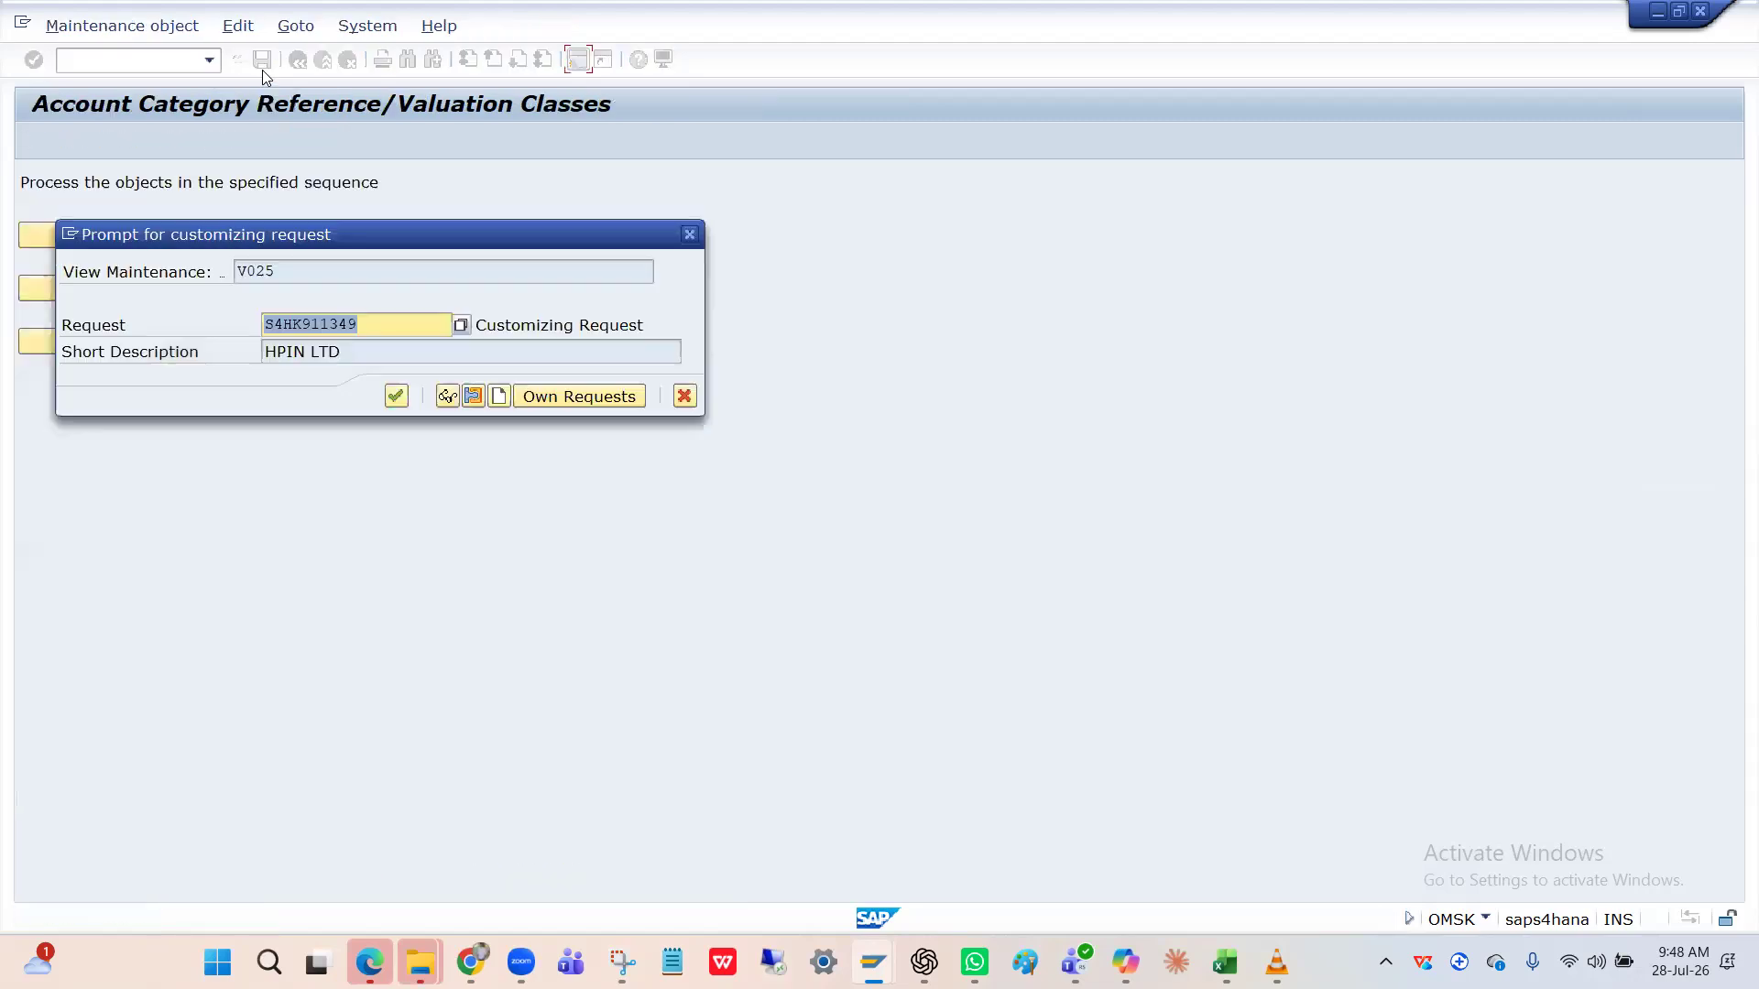
left_click(397, 396)
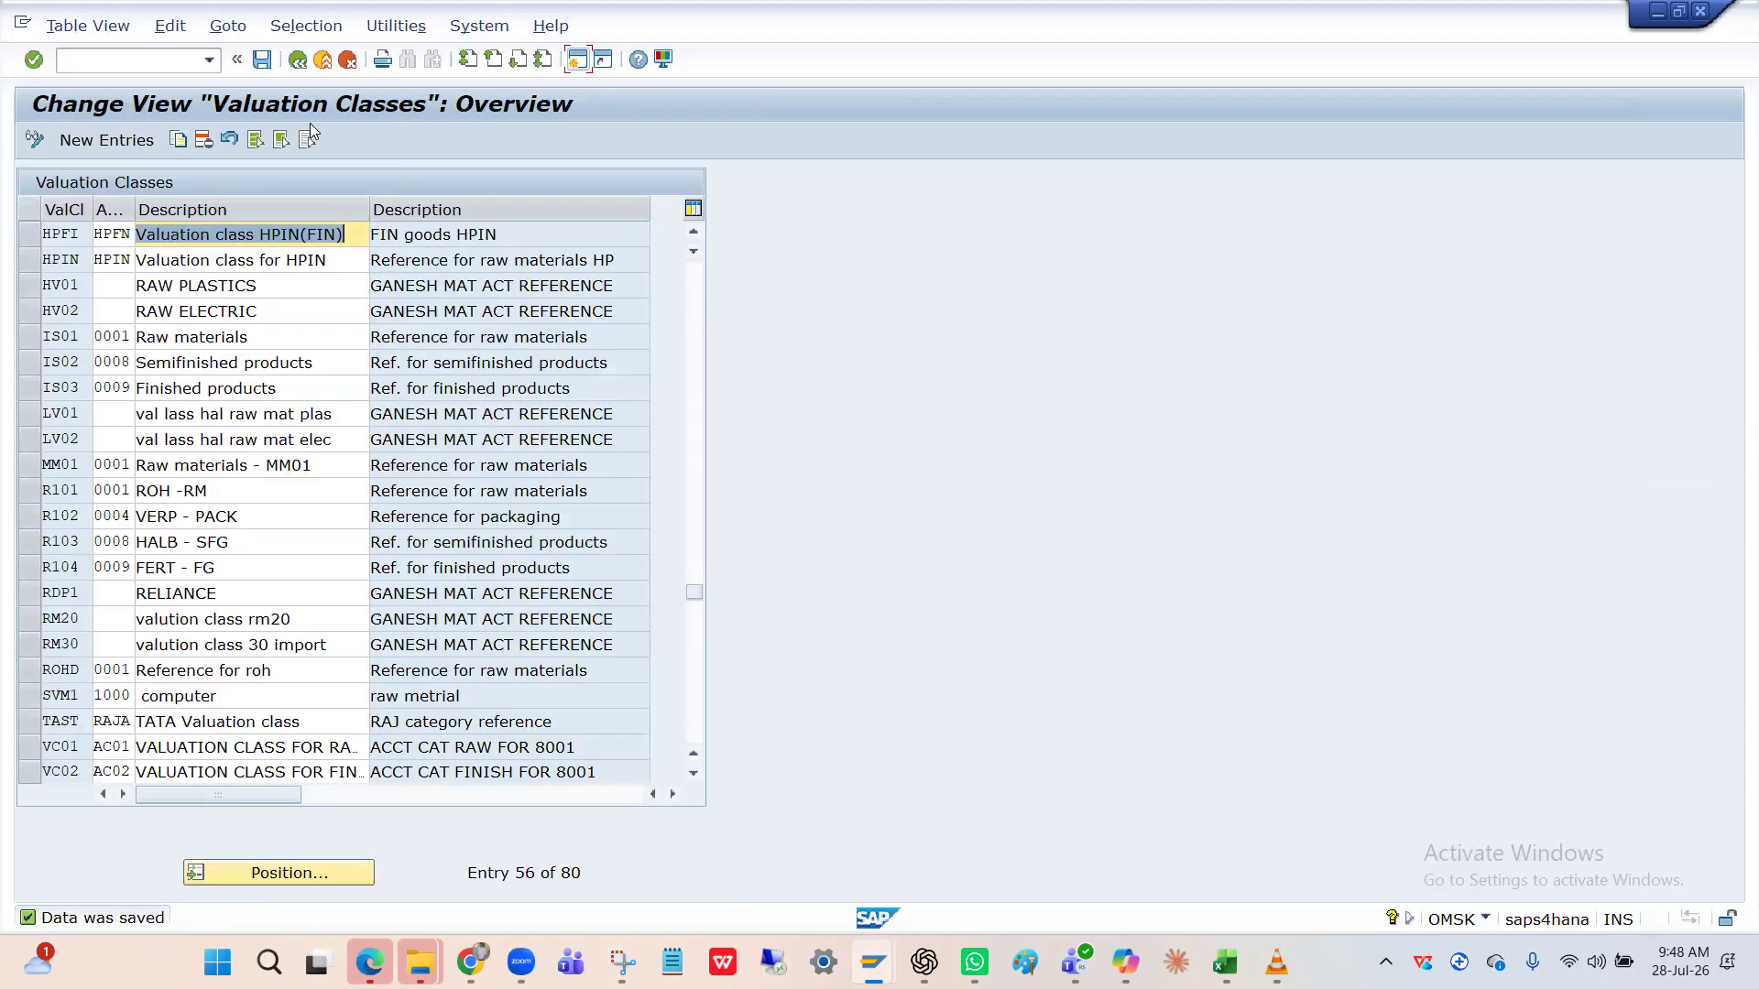
Return to the overview and view the locked material type assignment table read-only.
left_click(298, 62)
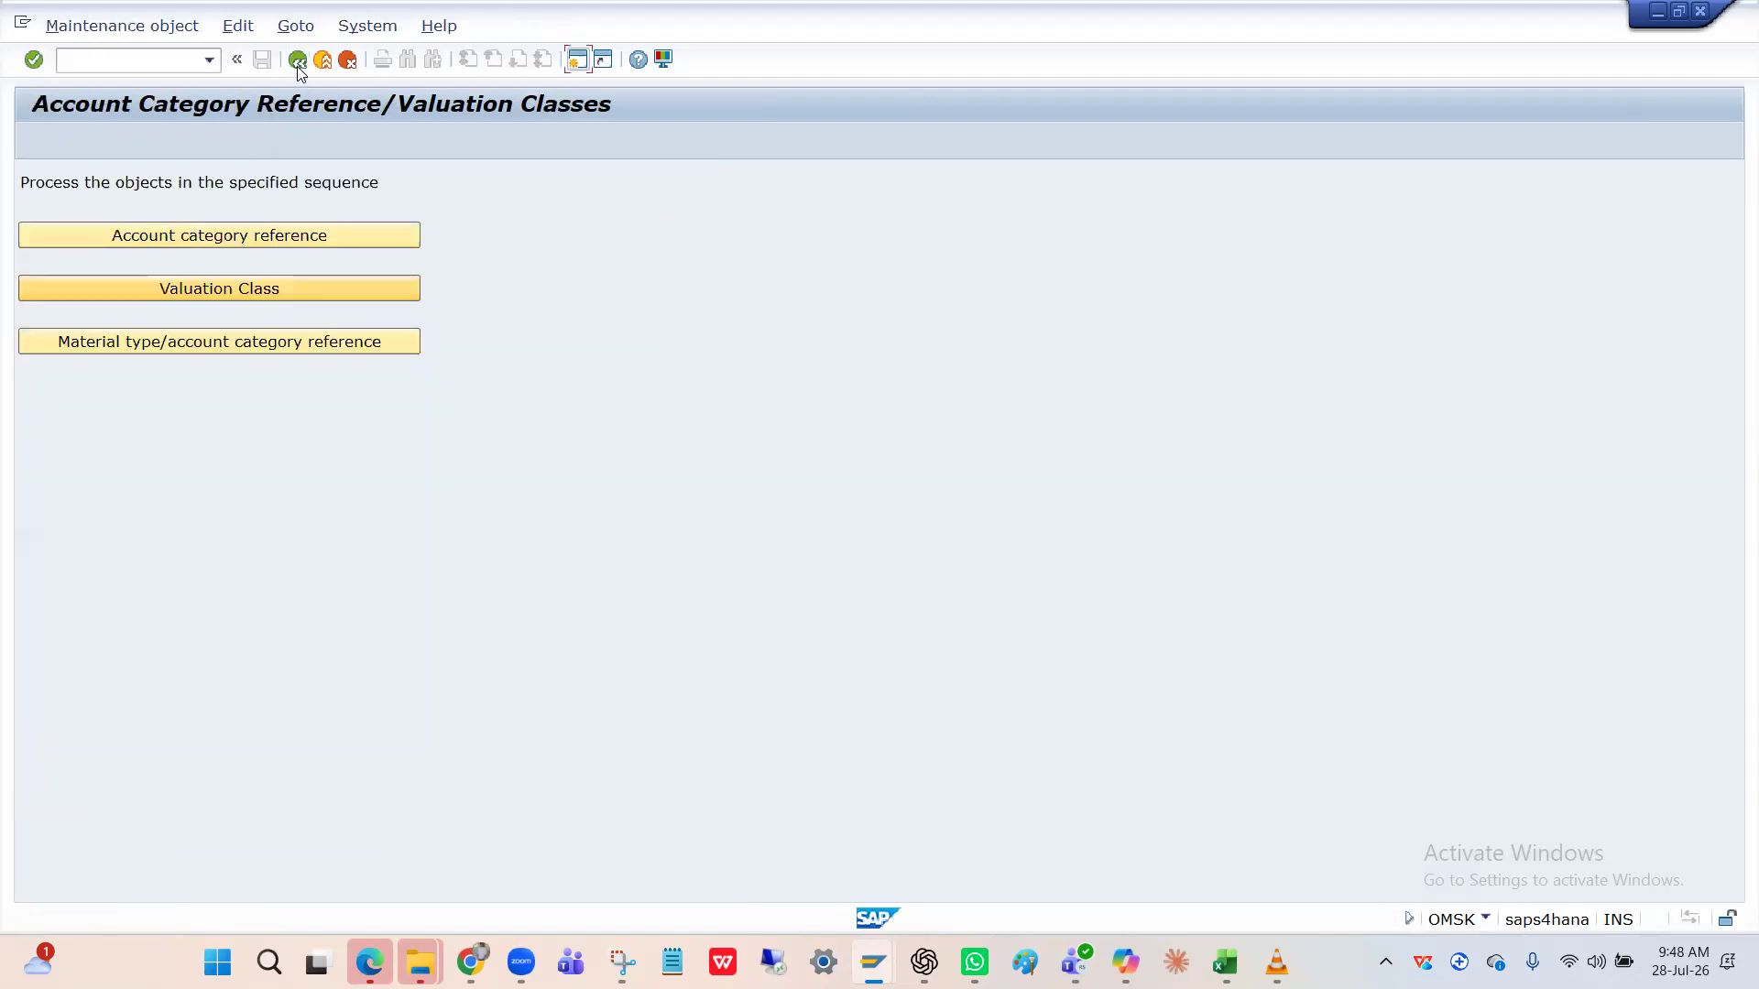
left_click(204, 348)
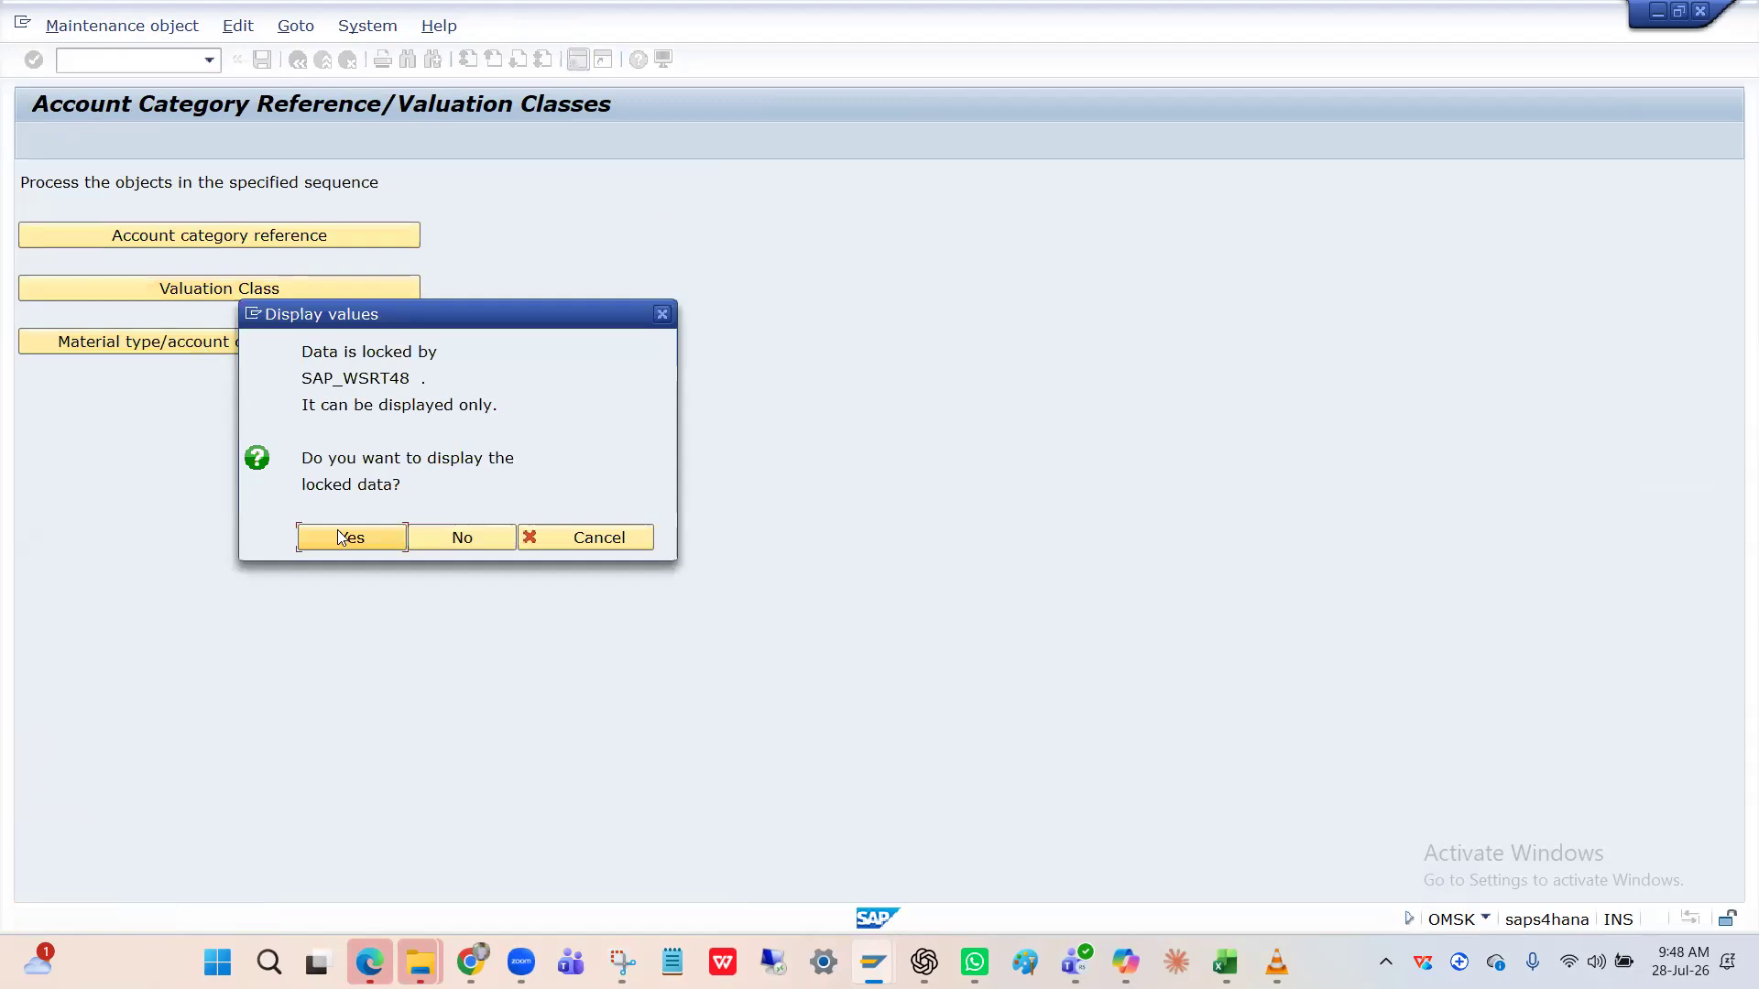
left_click(339, 533)
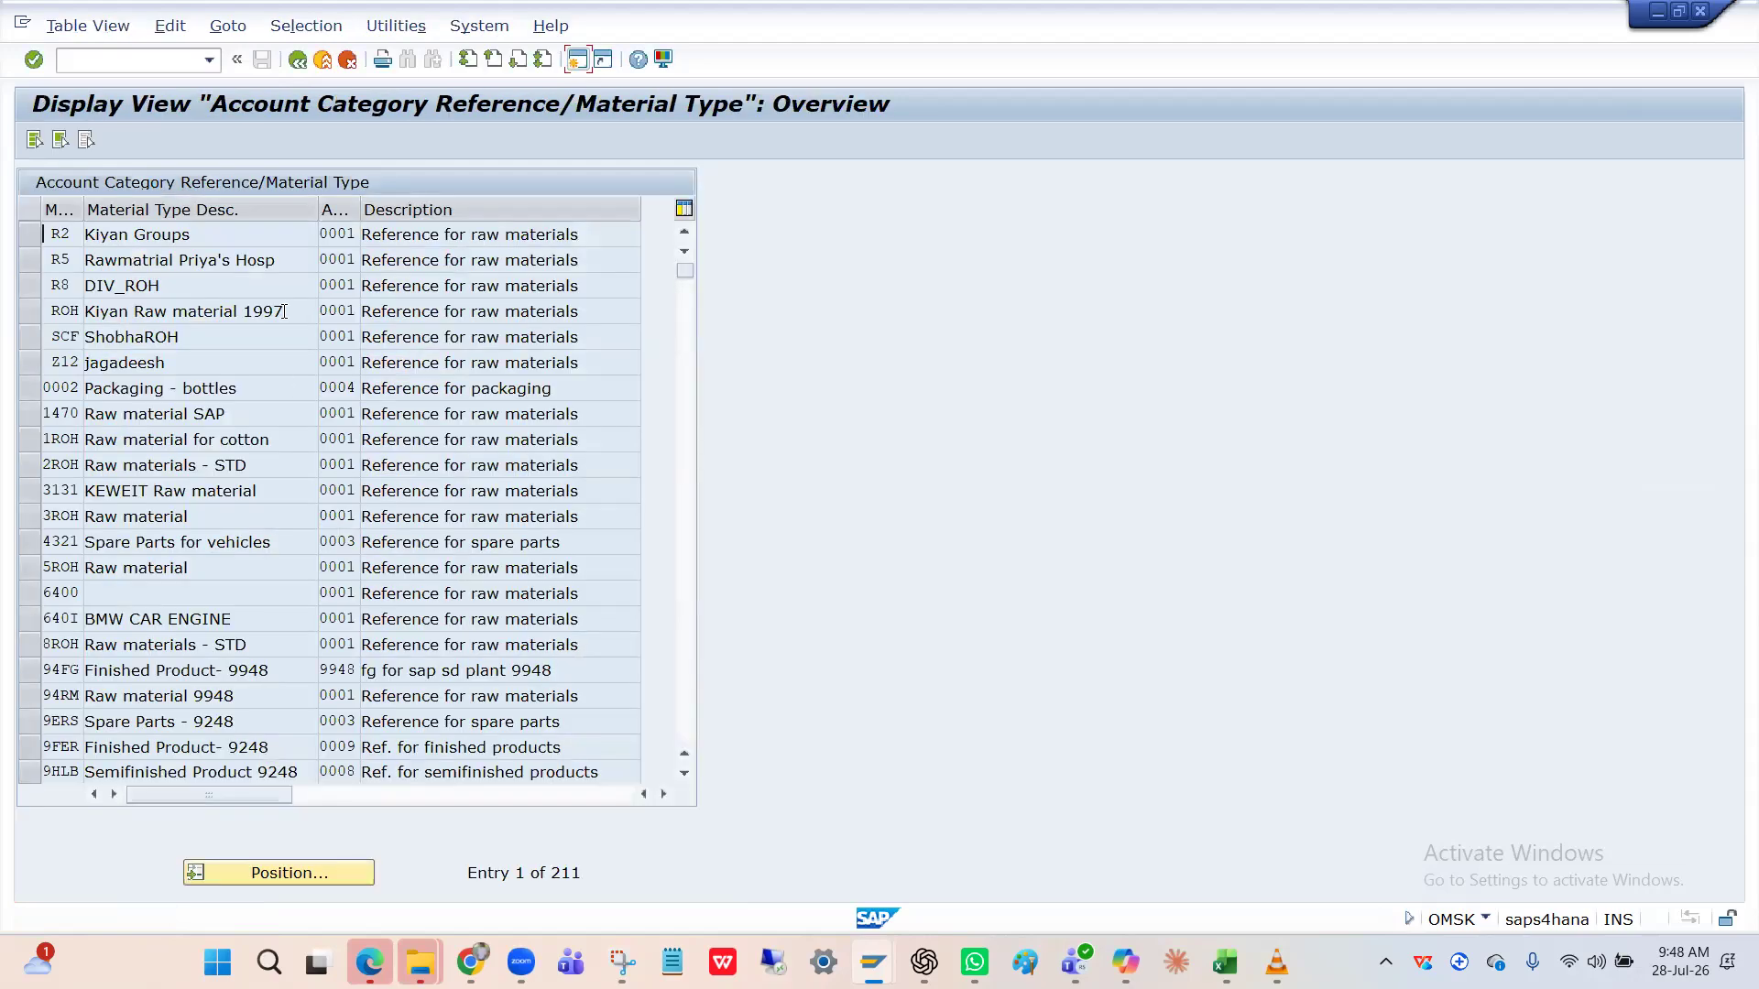
left_click(301, 62)
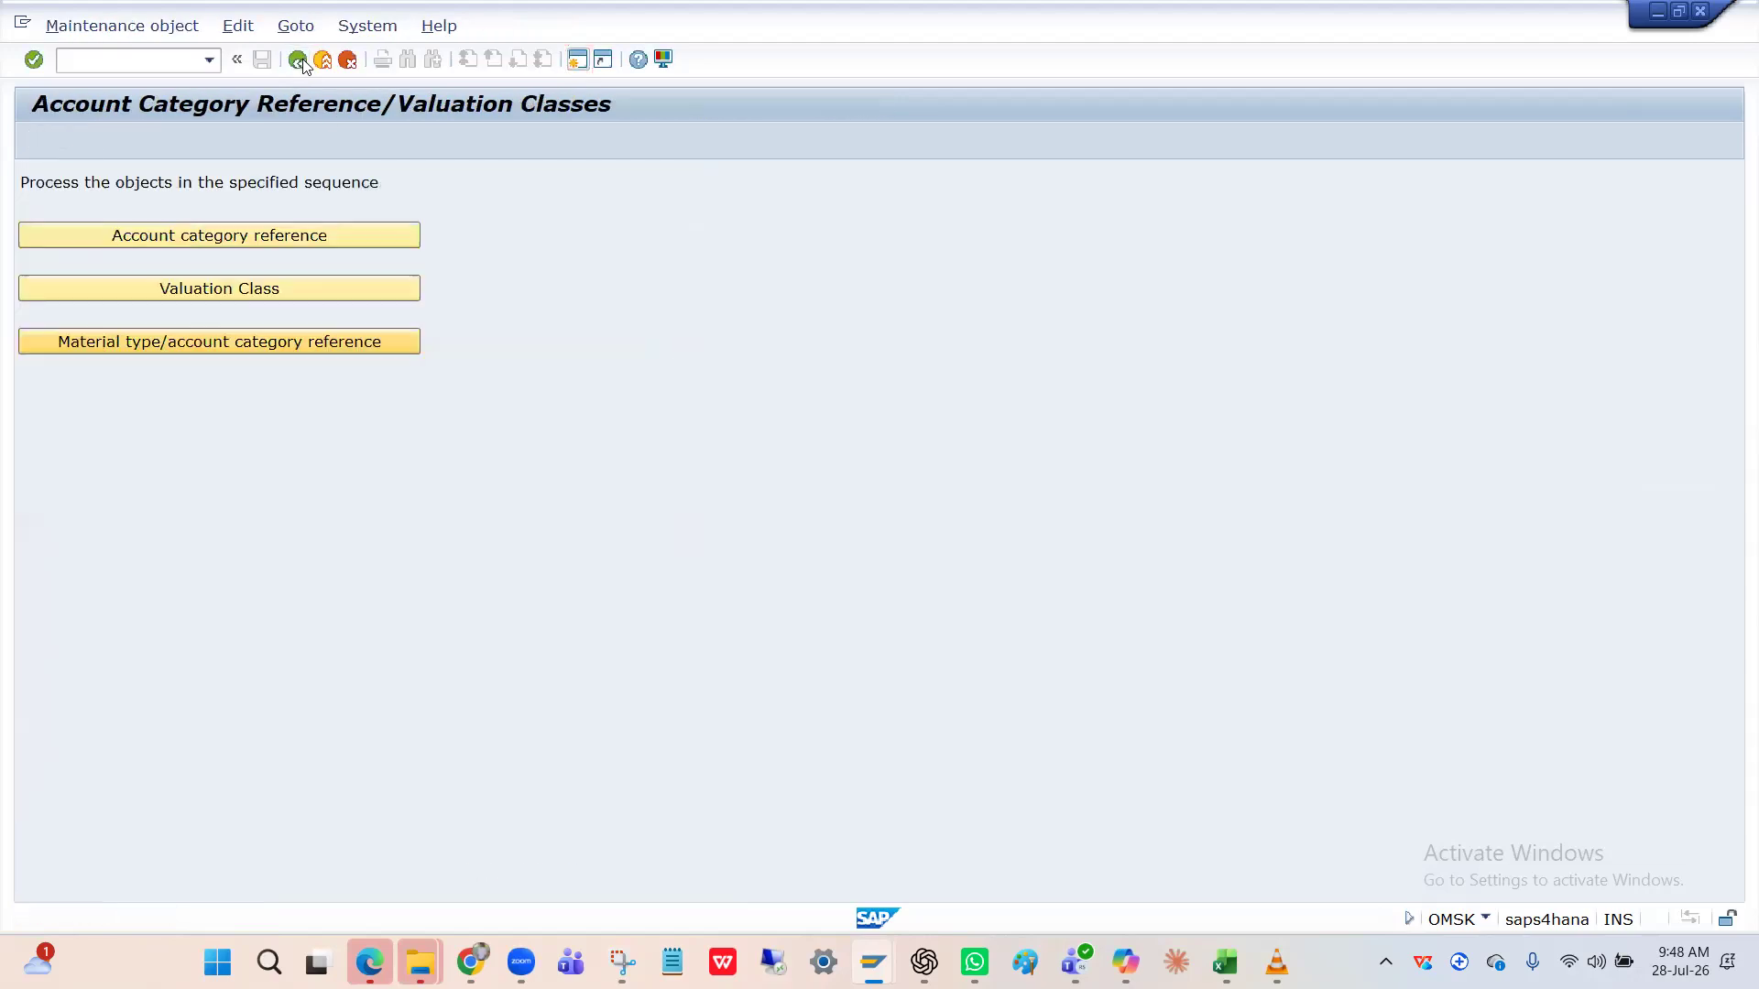
Cycle through the open SAP windows and leave the current transaction with /n.
key("alt+Tab")
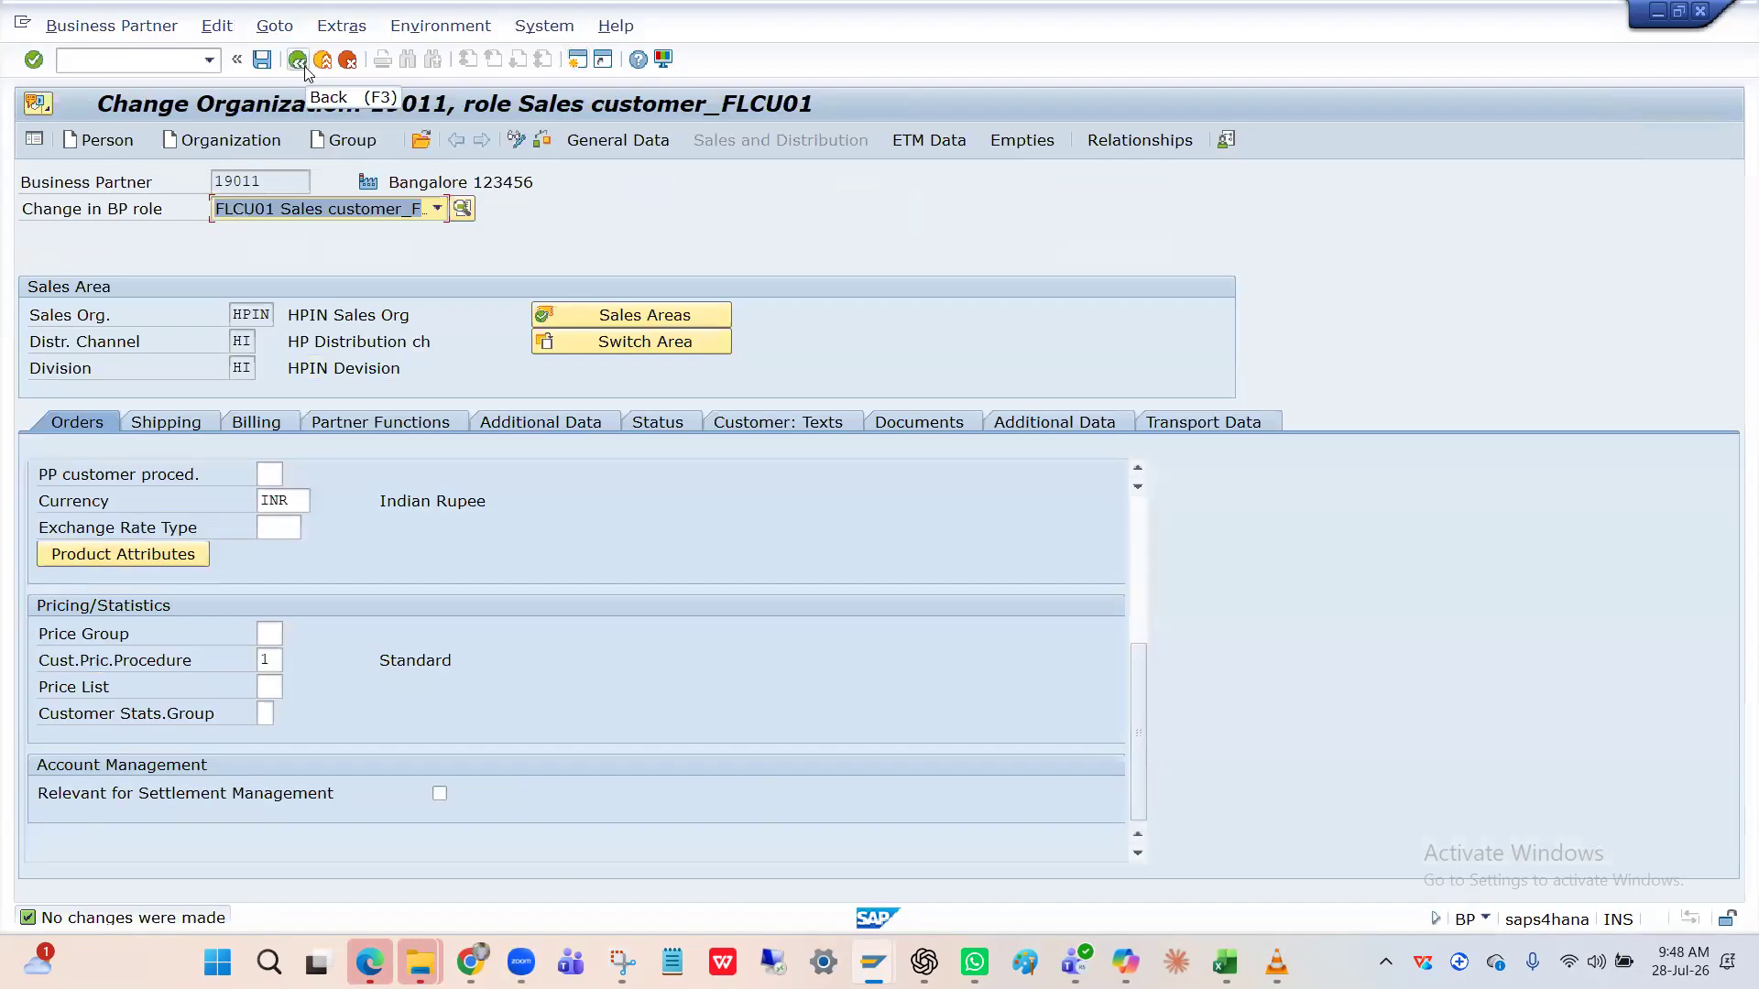
key("alt+Tab")
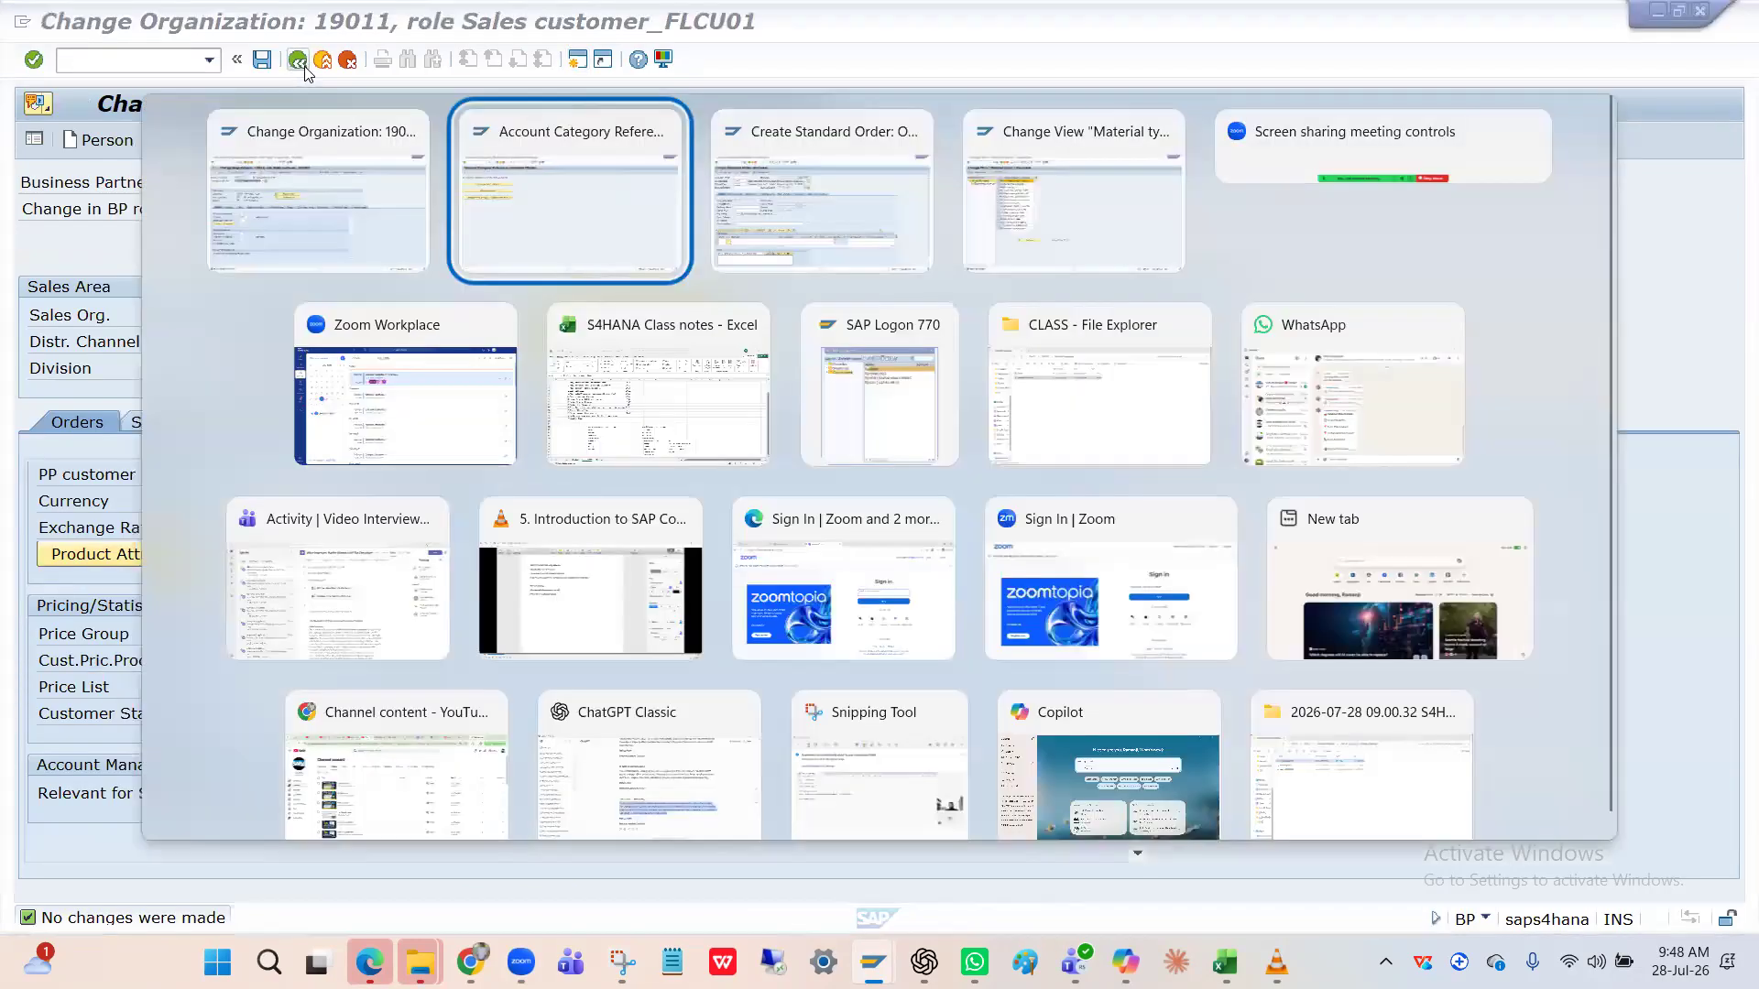
key("alt+Tab")
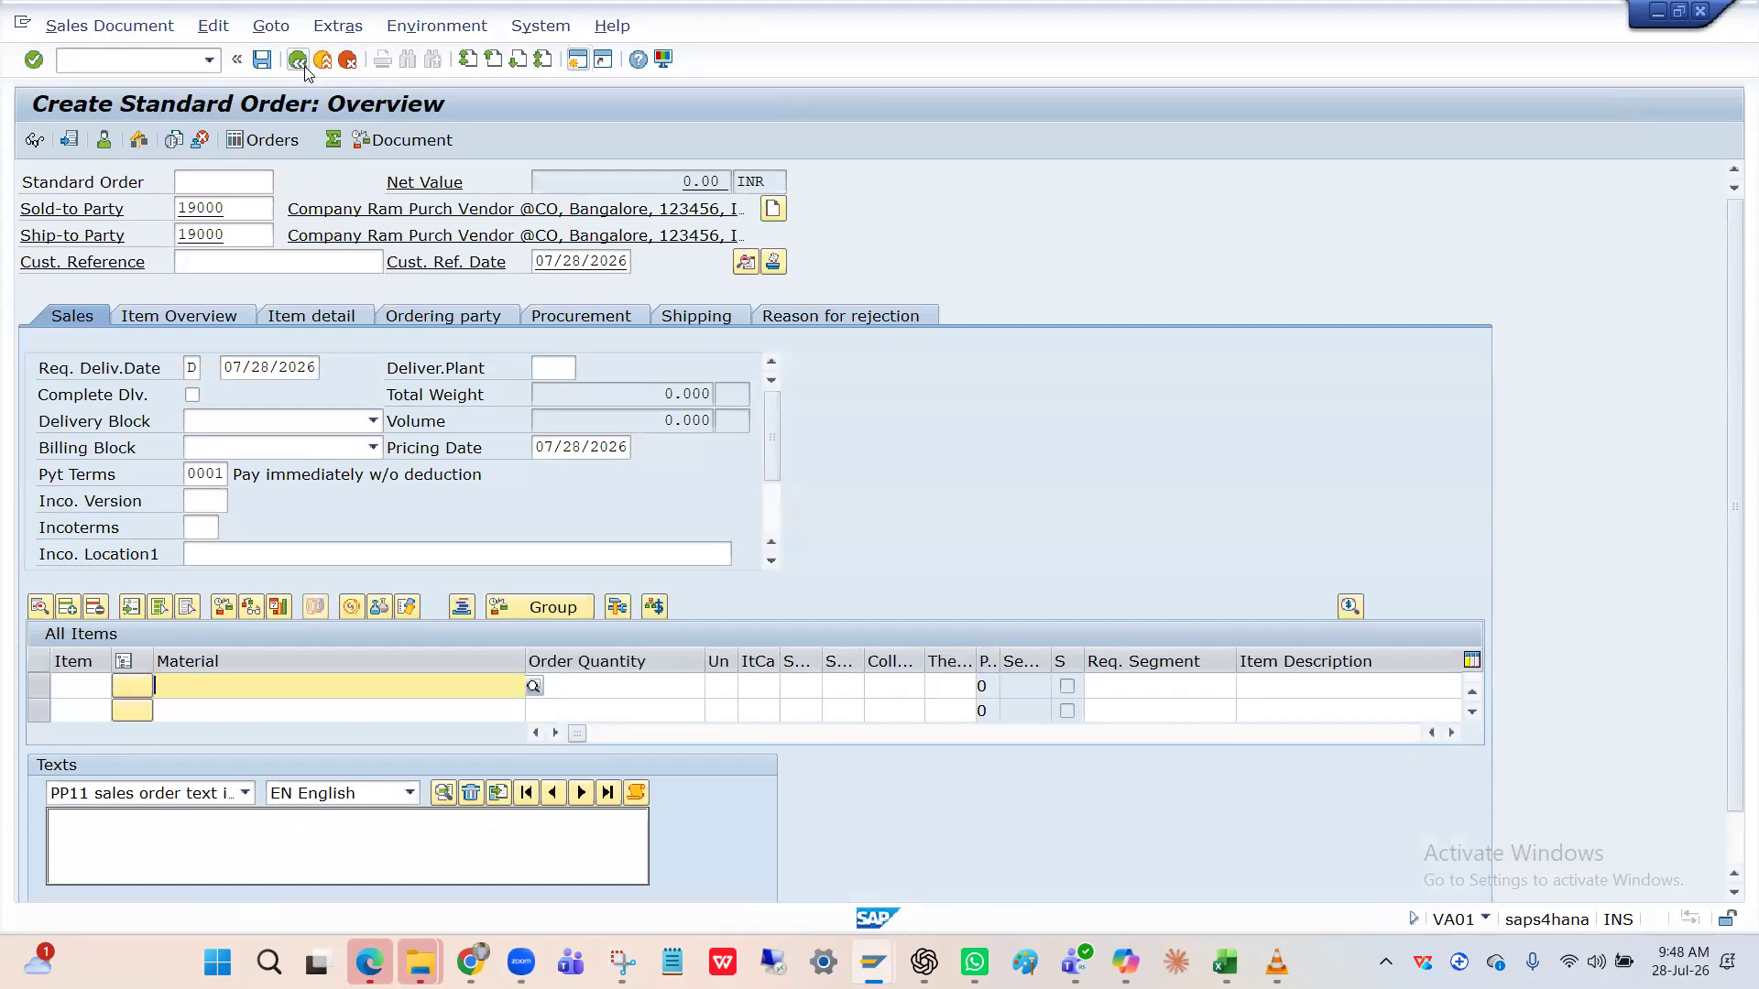
key("alt+Tab")
key("alt+Tab")
Bring the business partner window forward and start transaction OMSK.
key("alt+Tab")
key("alt+Tab")
key("alt+Tab")
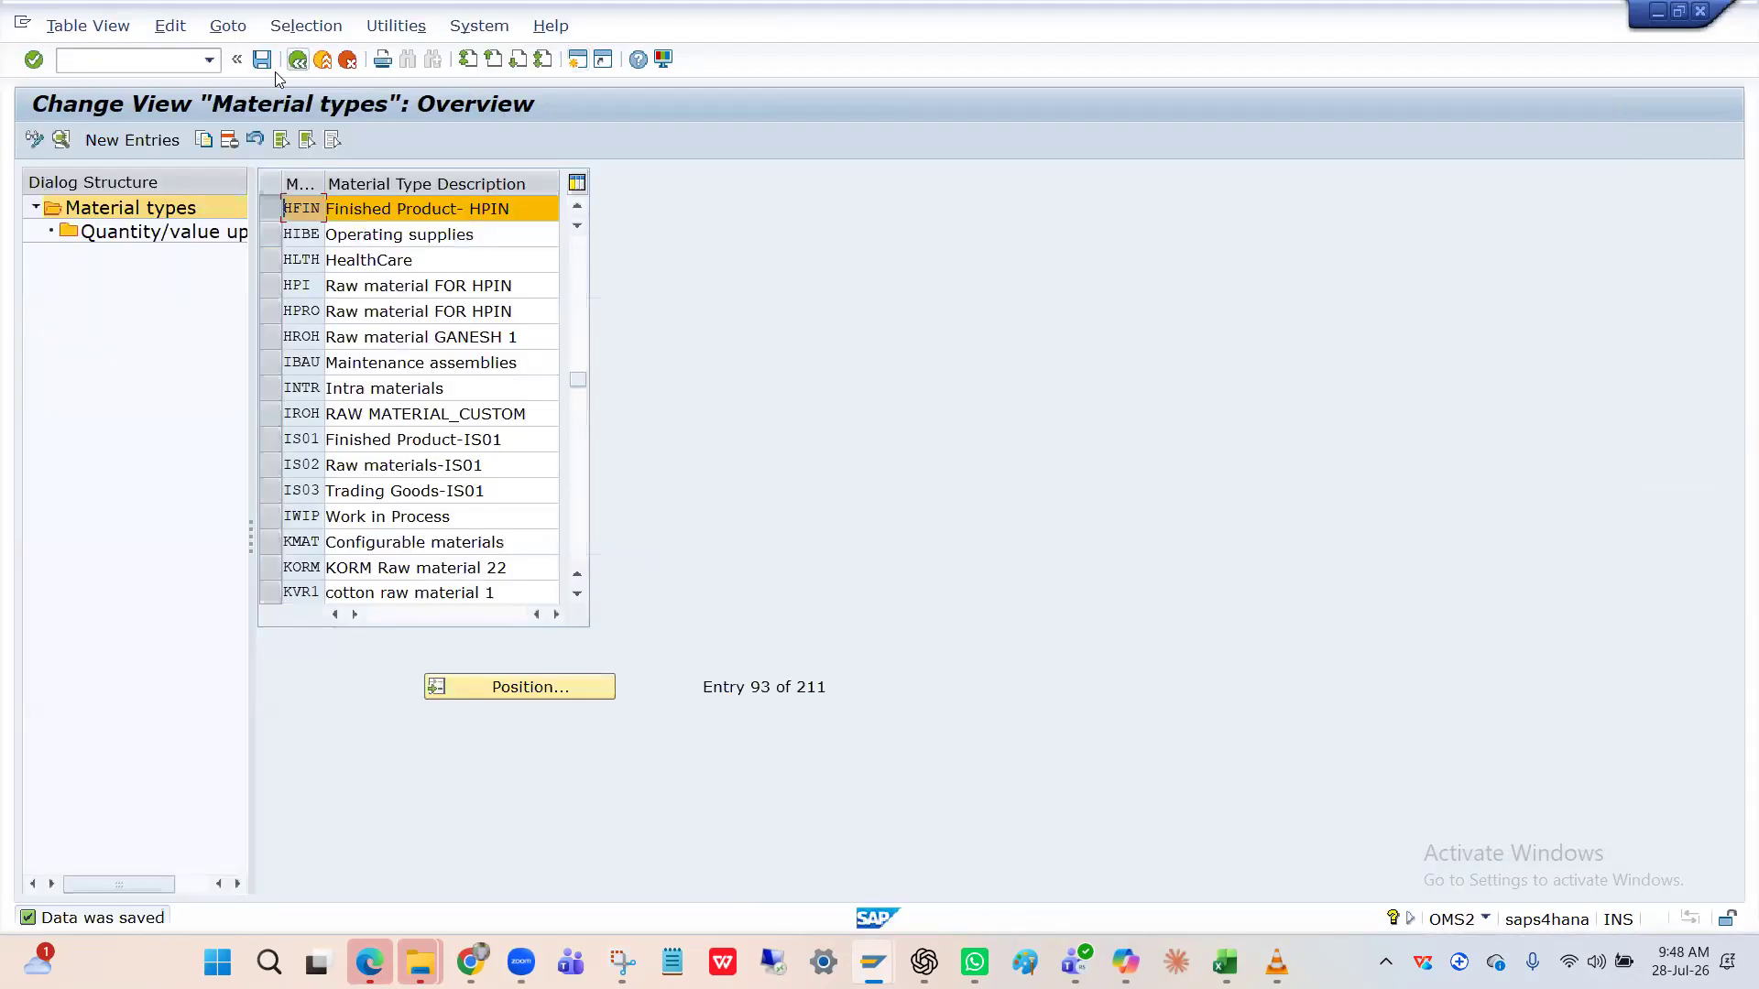
type("/n")
key("Return")
key("alt+Tab")
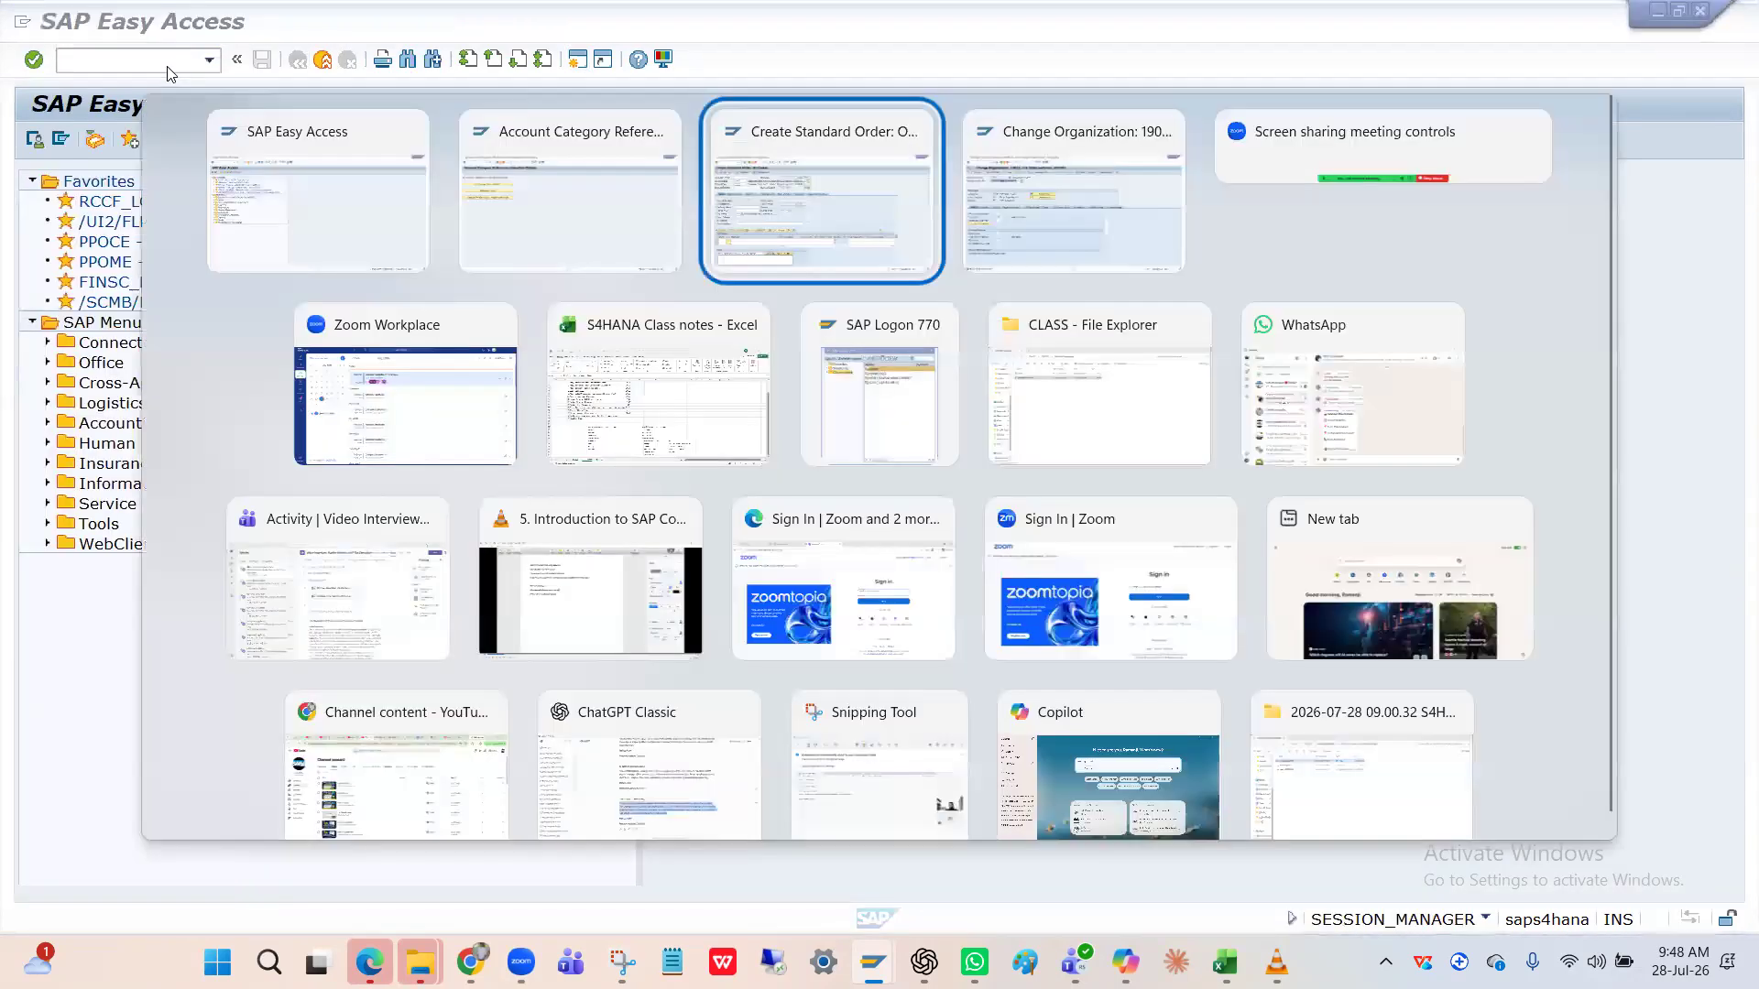
key("alt+Tab")
key("alt+Tab")
key("alt+Tab")
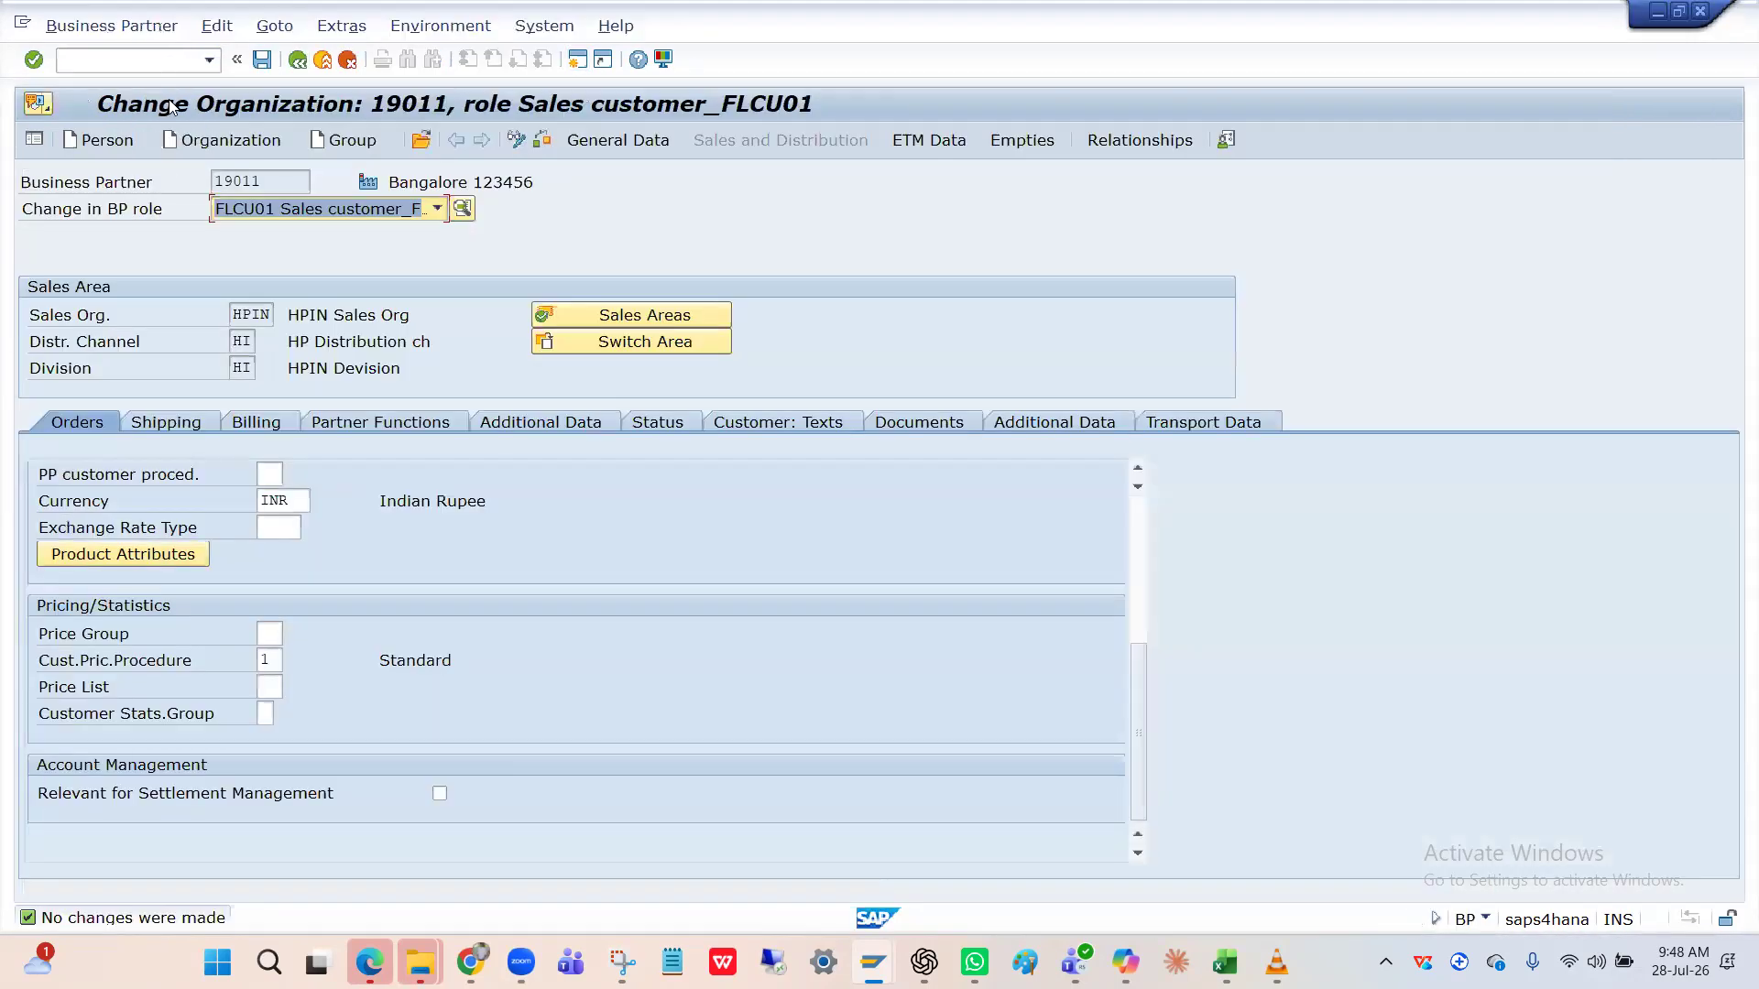
key("alt+Tab")
key("alt+Tab")
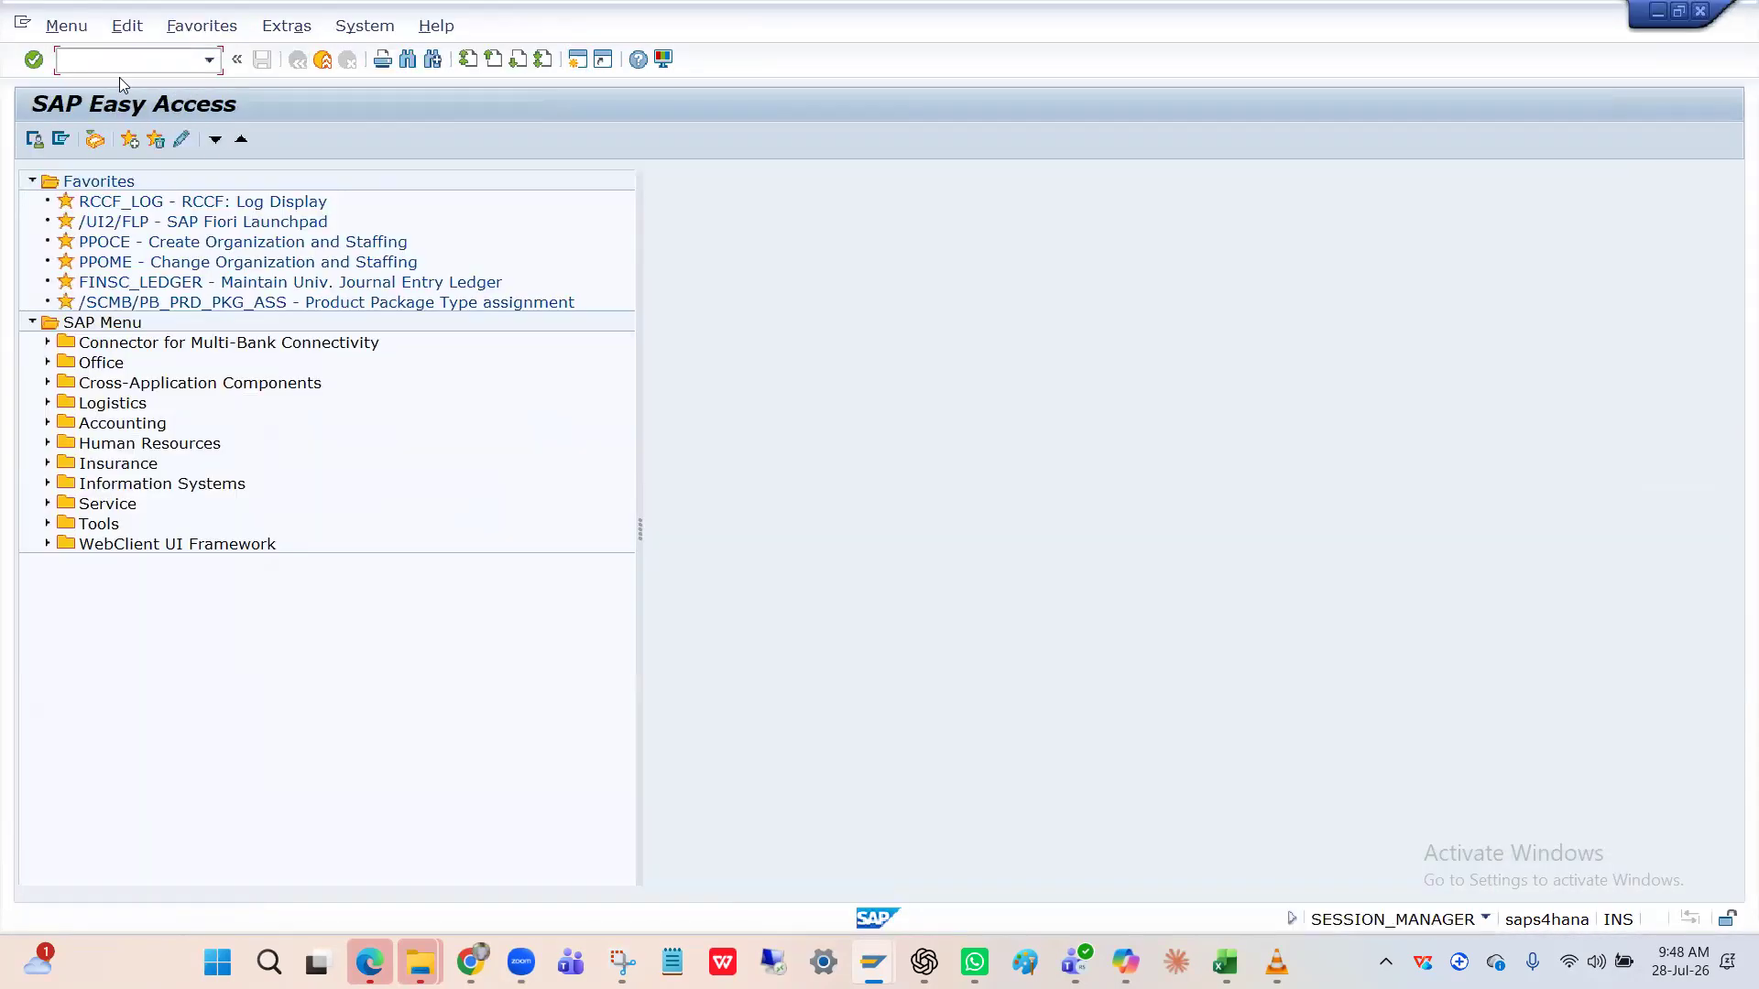
type("OMSK")
key("Return")
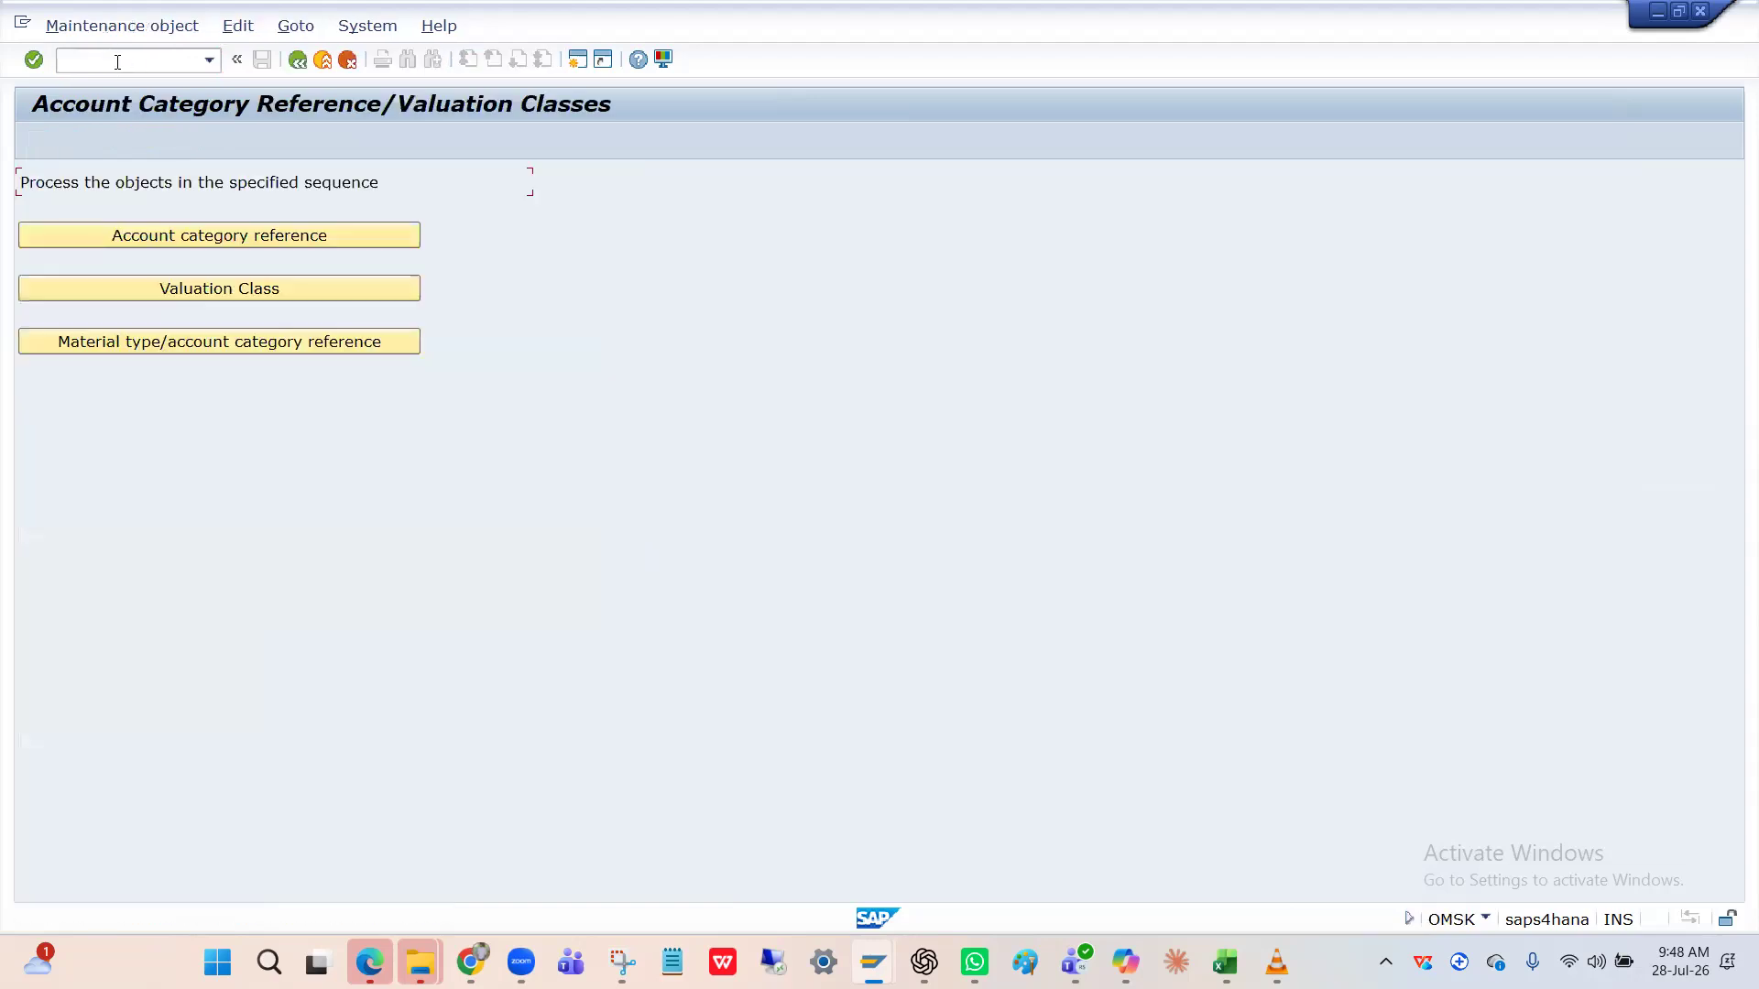
Open the material type/account category reference table positioned at material type HFIN.
left_click(189, 343)
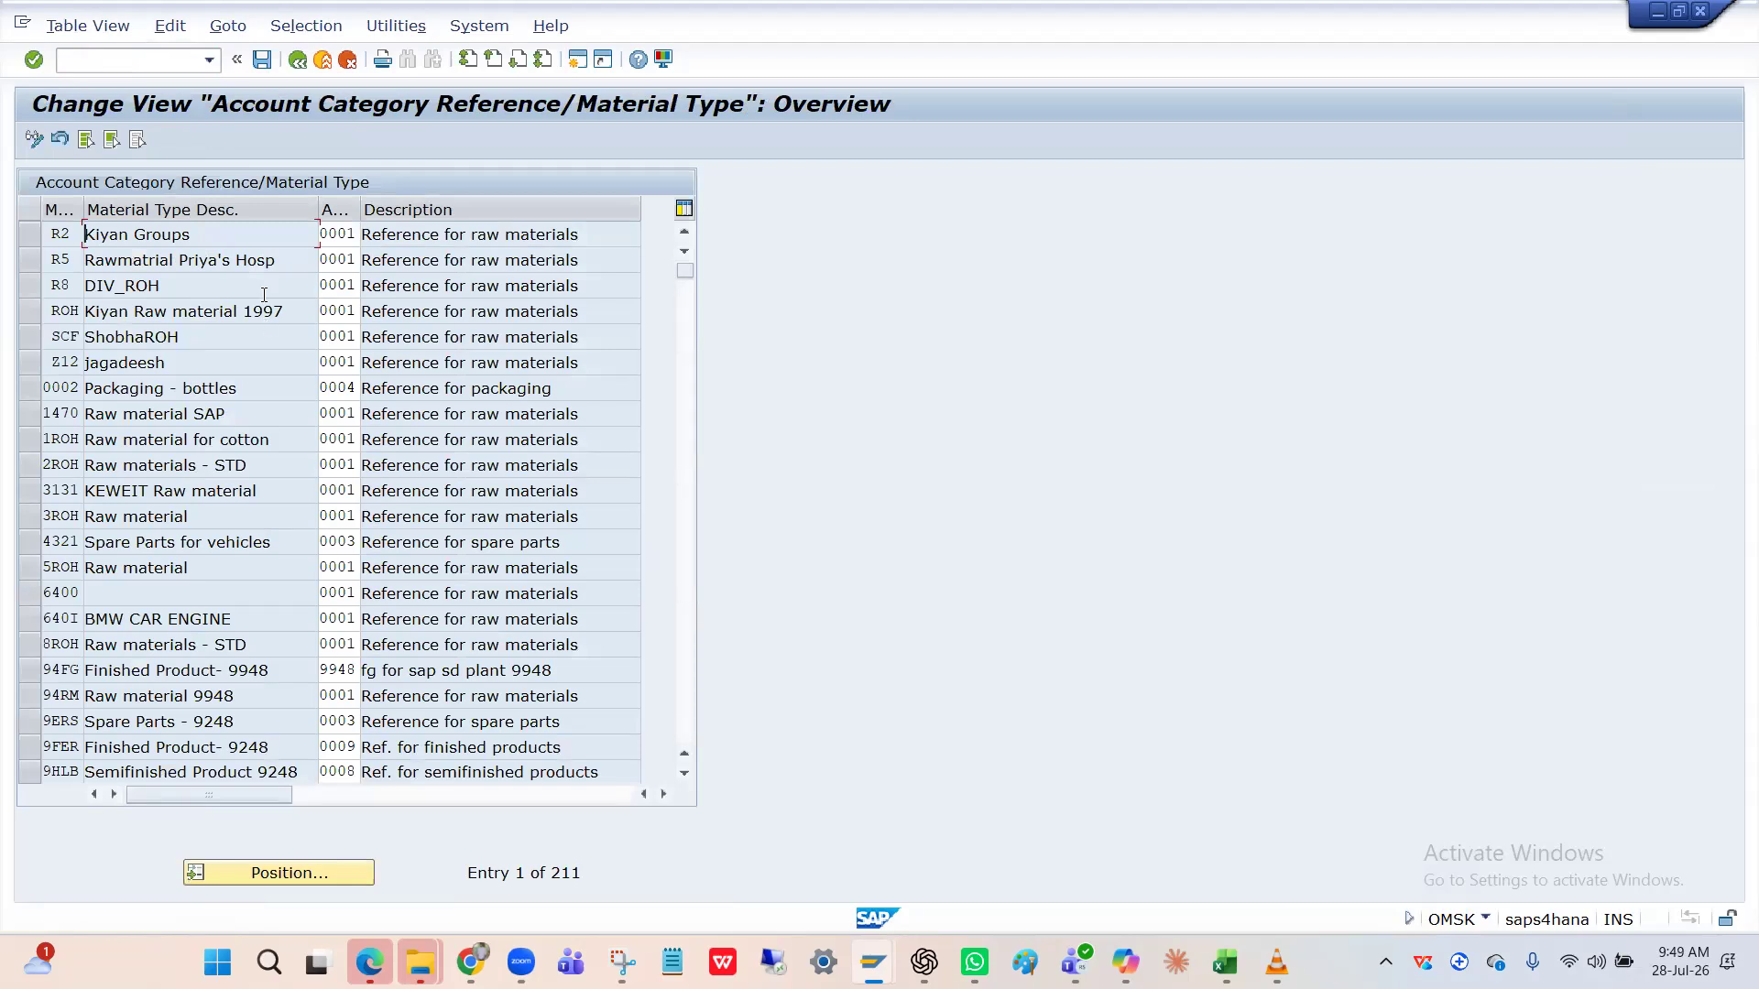
left_click(274, 875)
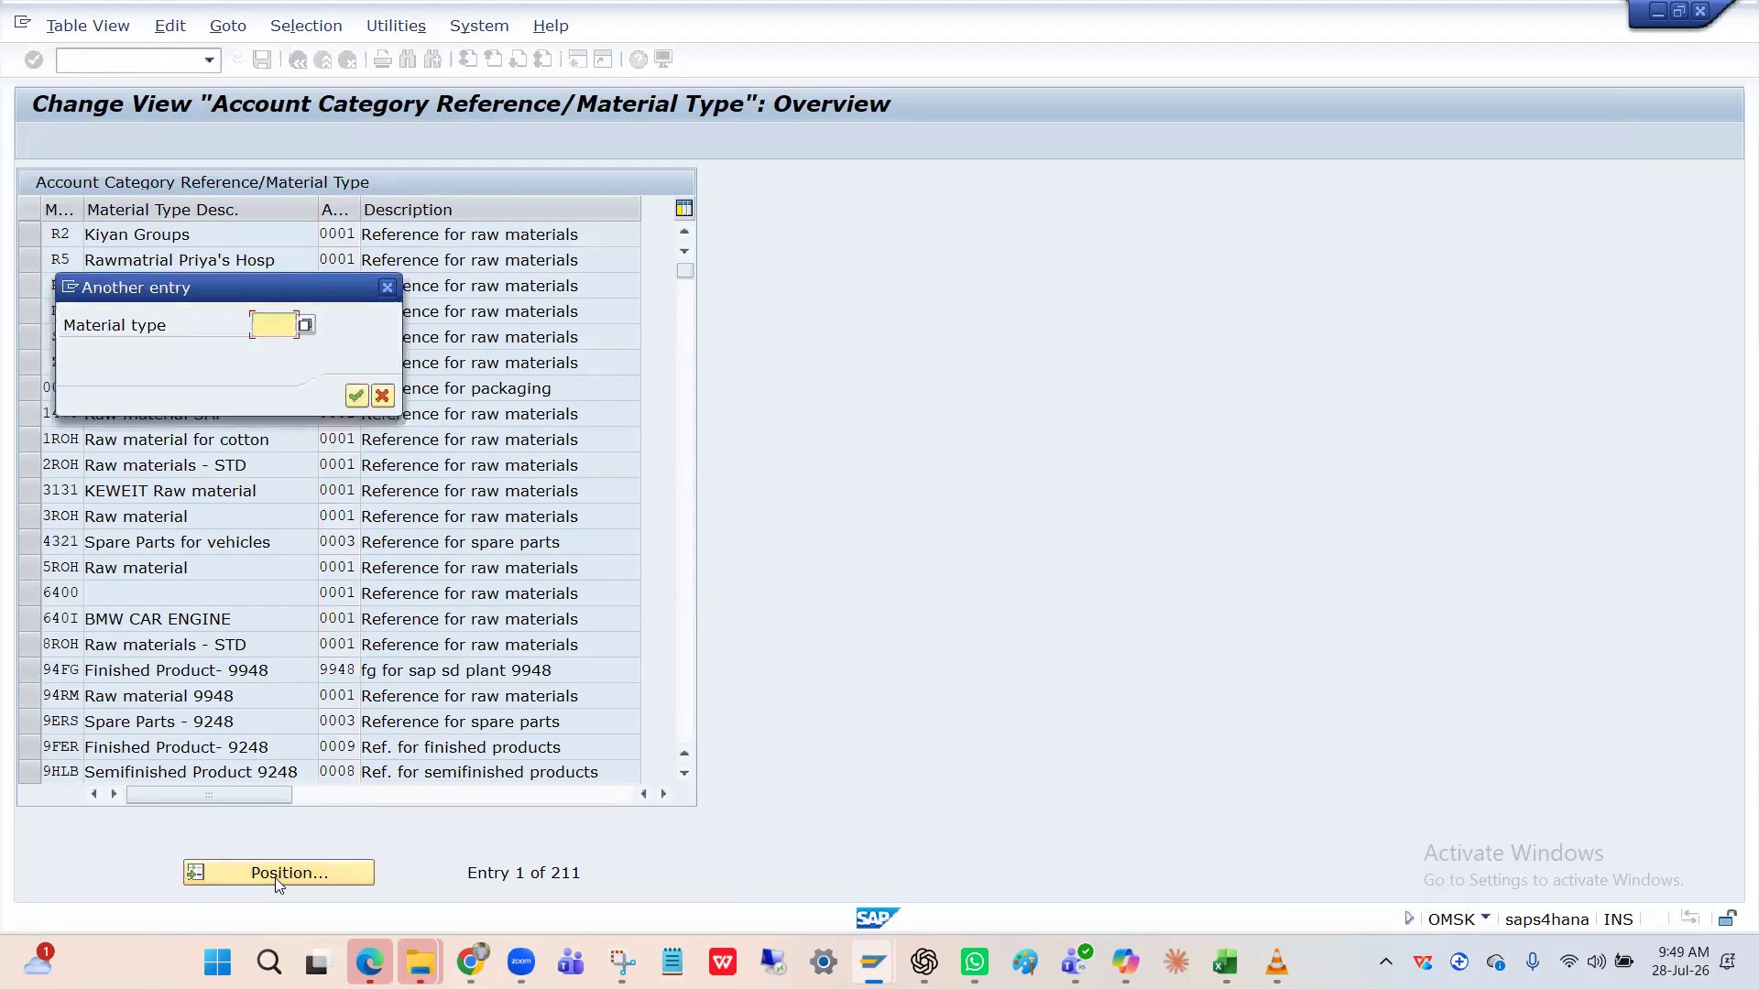
type("H")
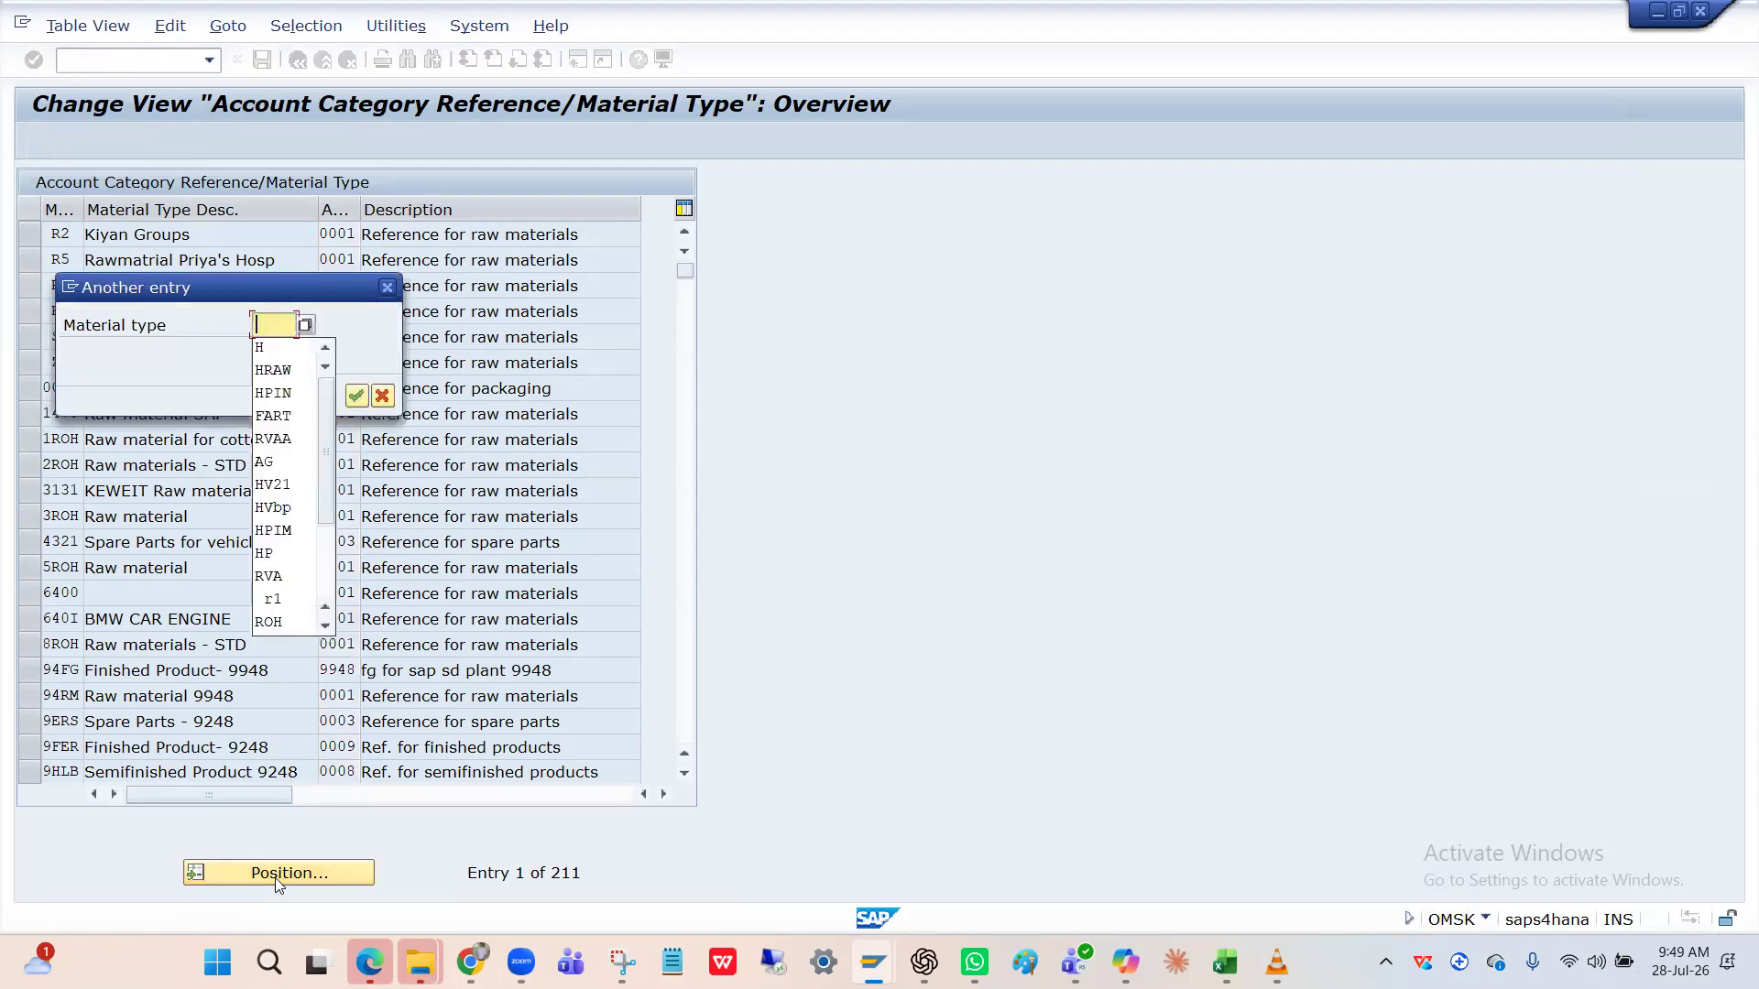
type("FIN")
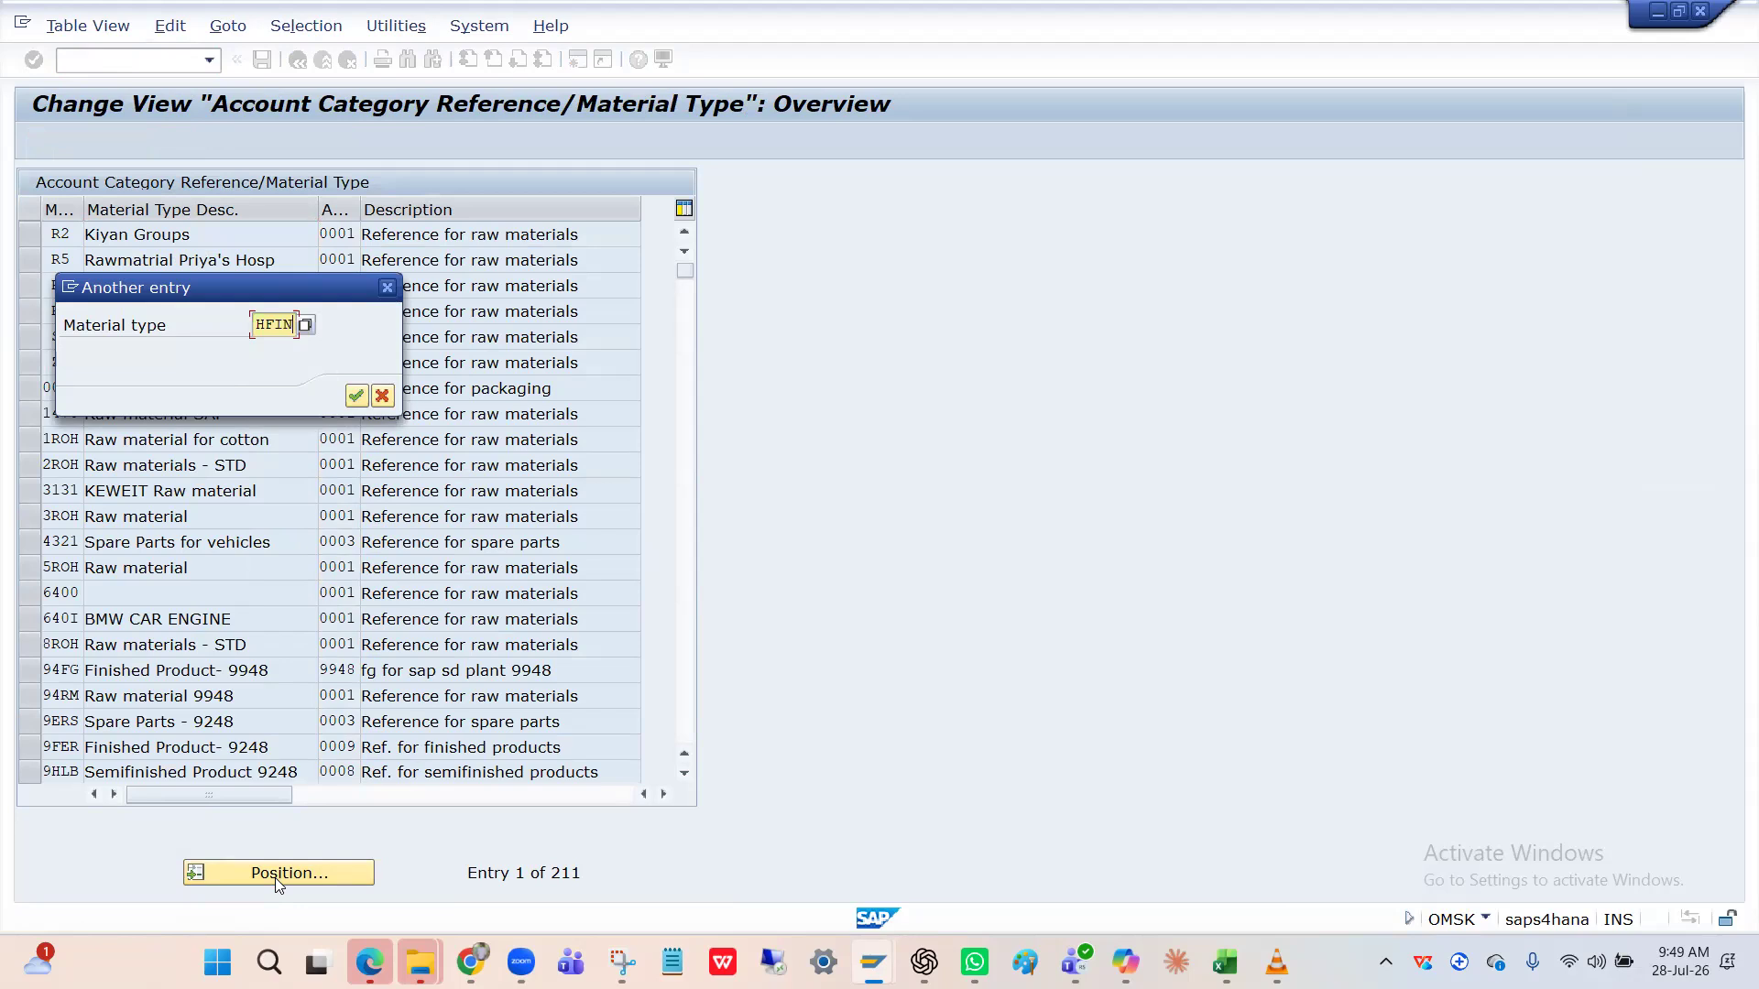
key("Return")
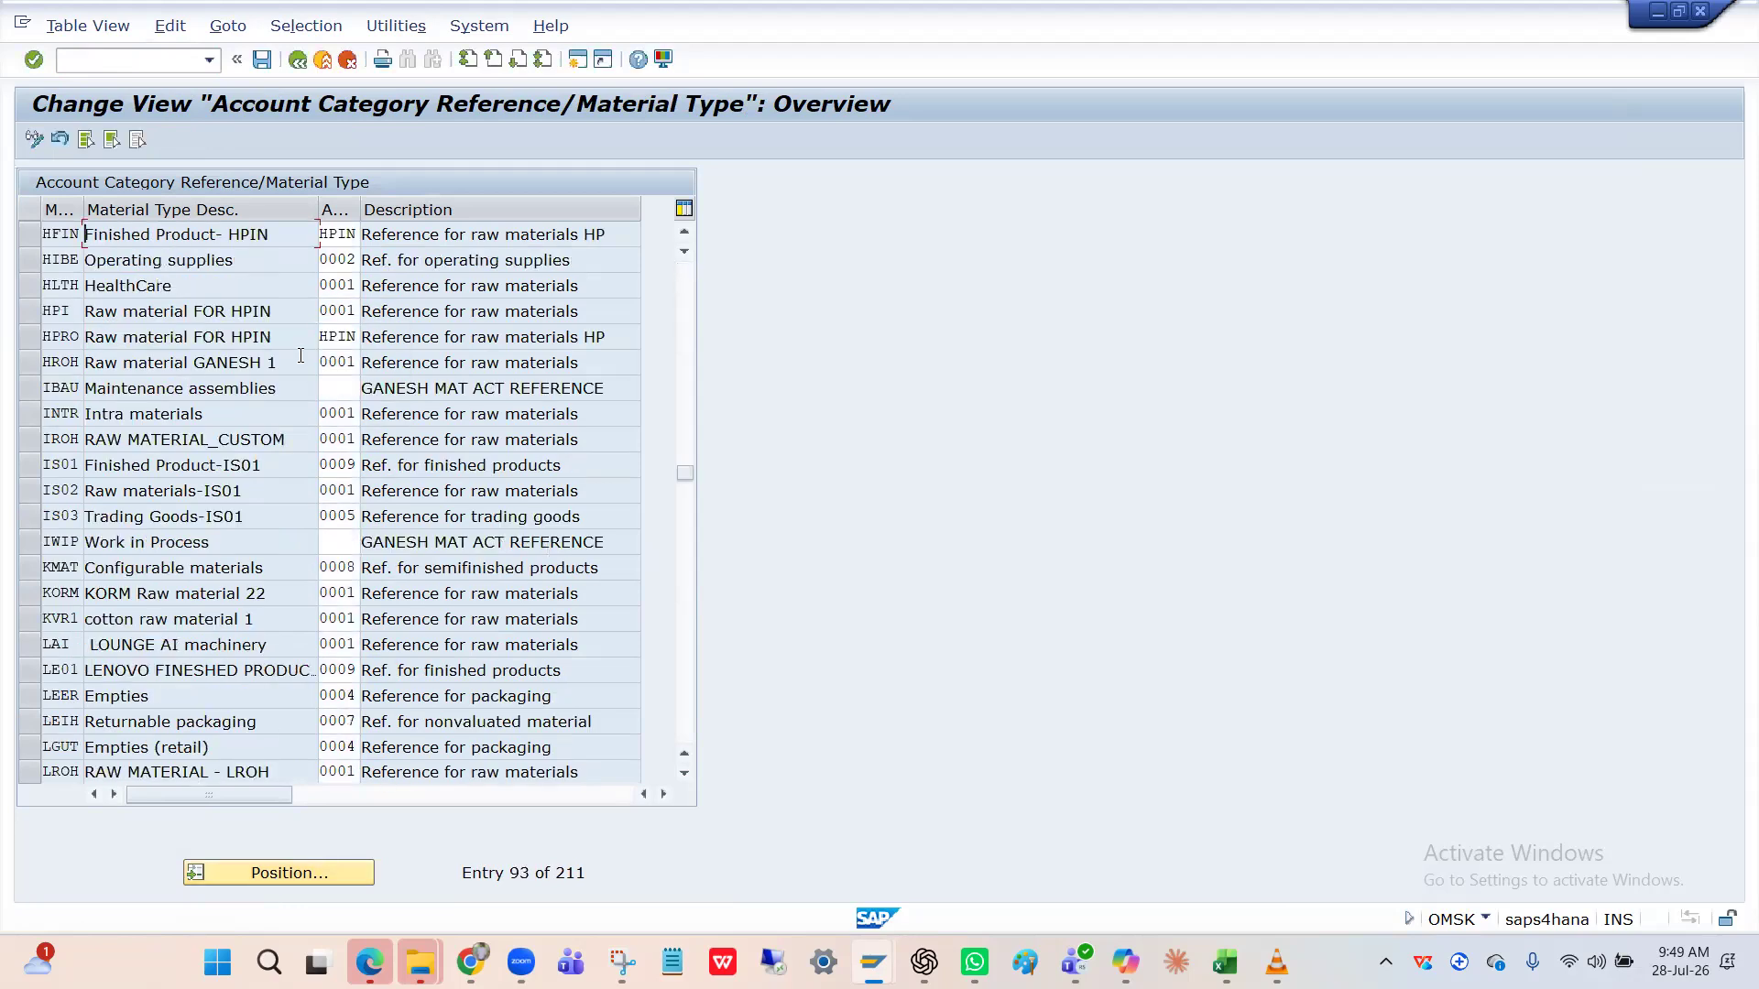
Change HFIN's account category reference from HPIN to HPFN and save under the customizing request.
double_click(359, 209)
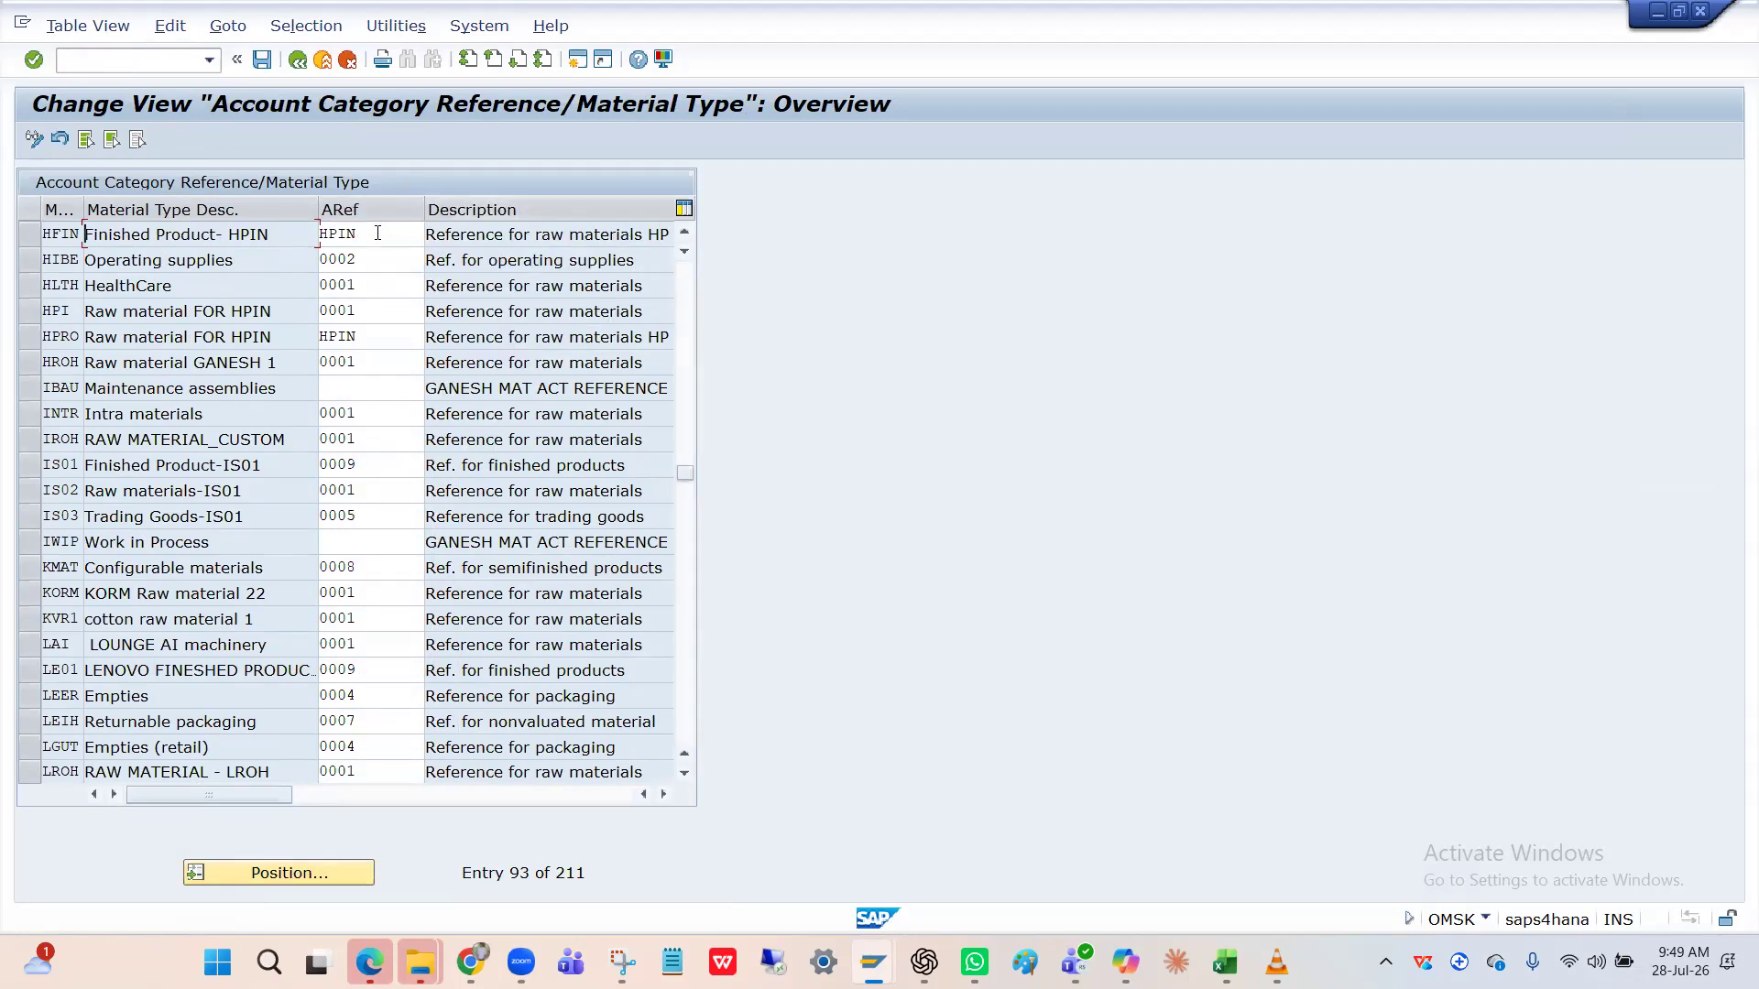
left_click(377, 233)
key("BackSpace")
key("BackSpace")
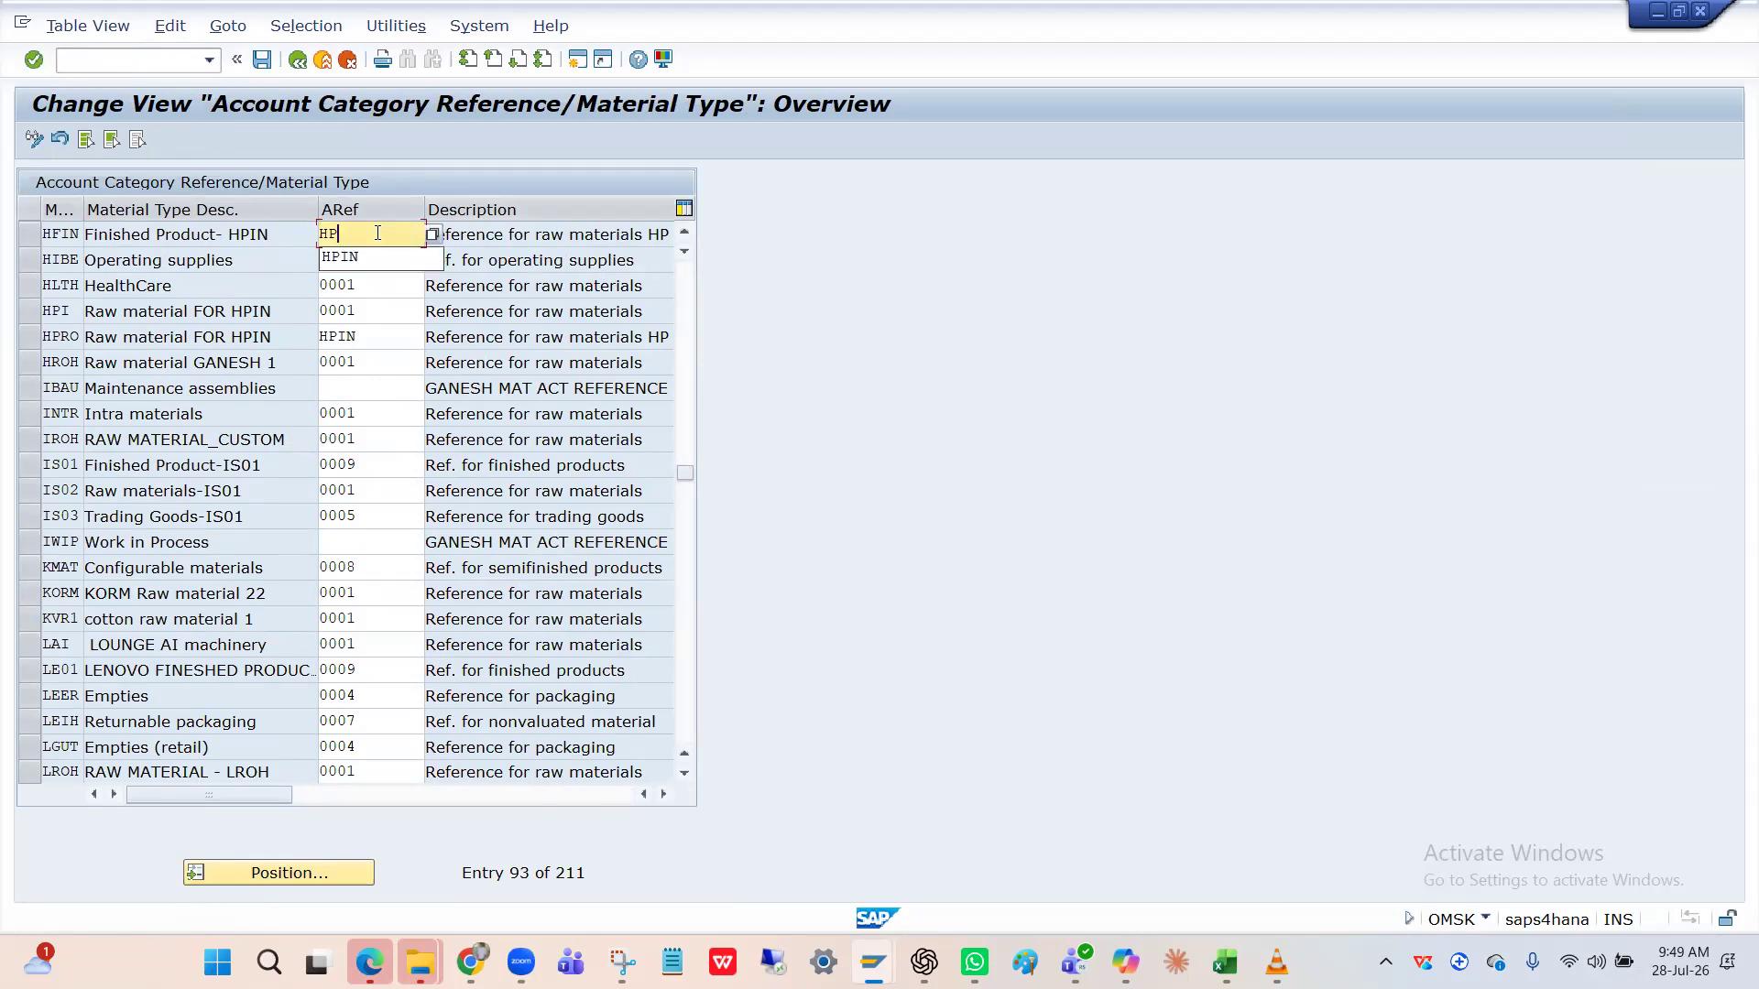
type("FN")
key("Return")
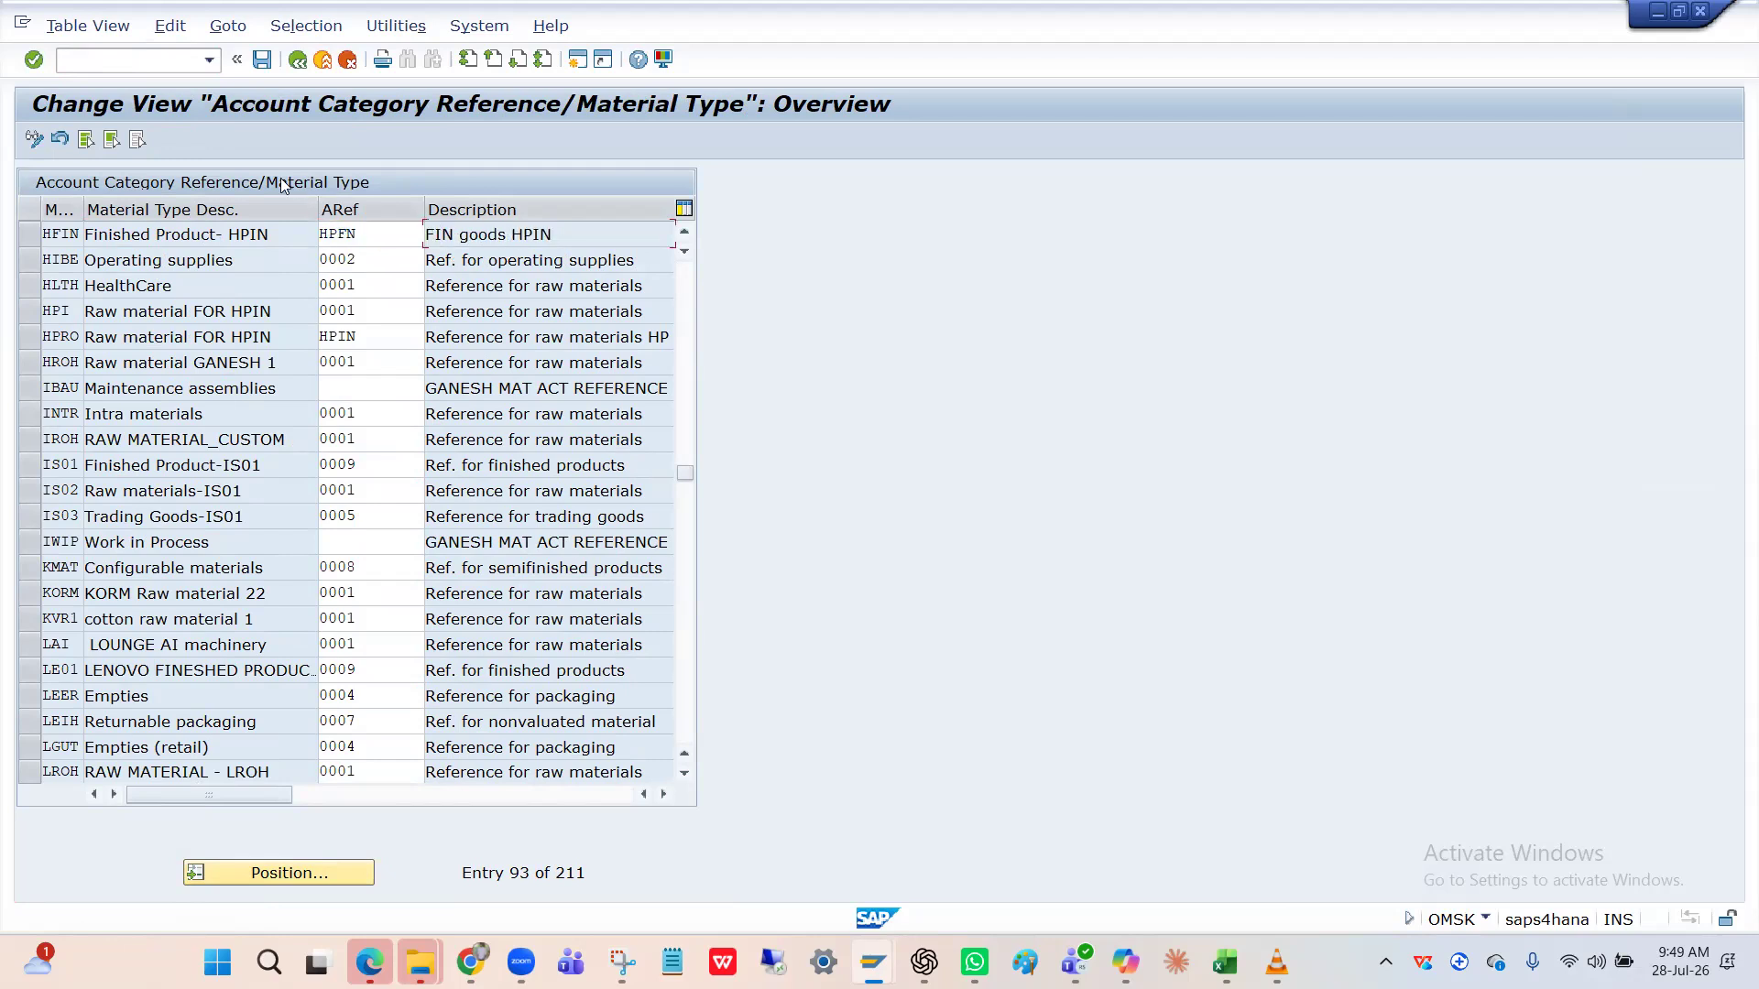
left_click(263, 60)
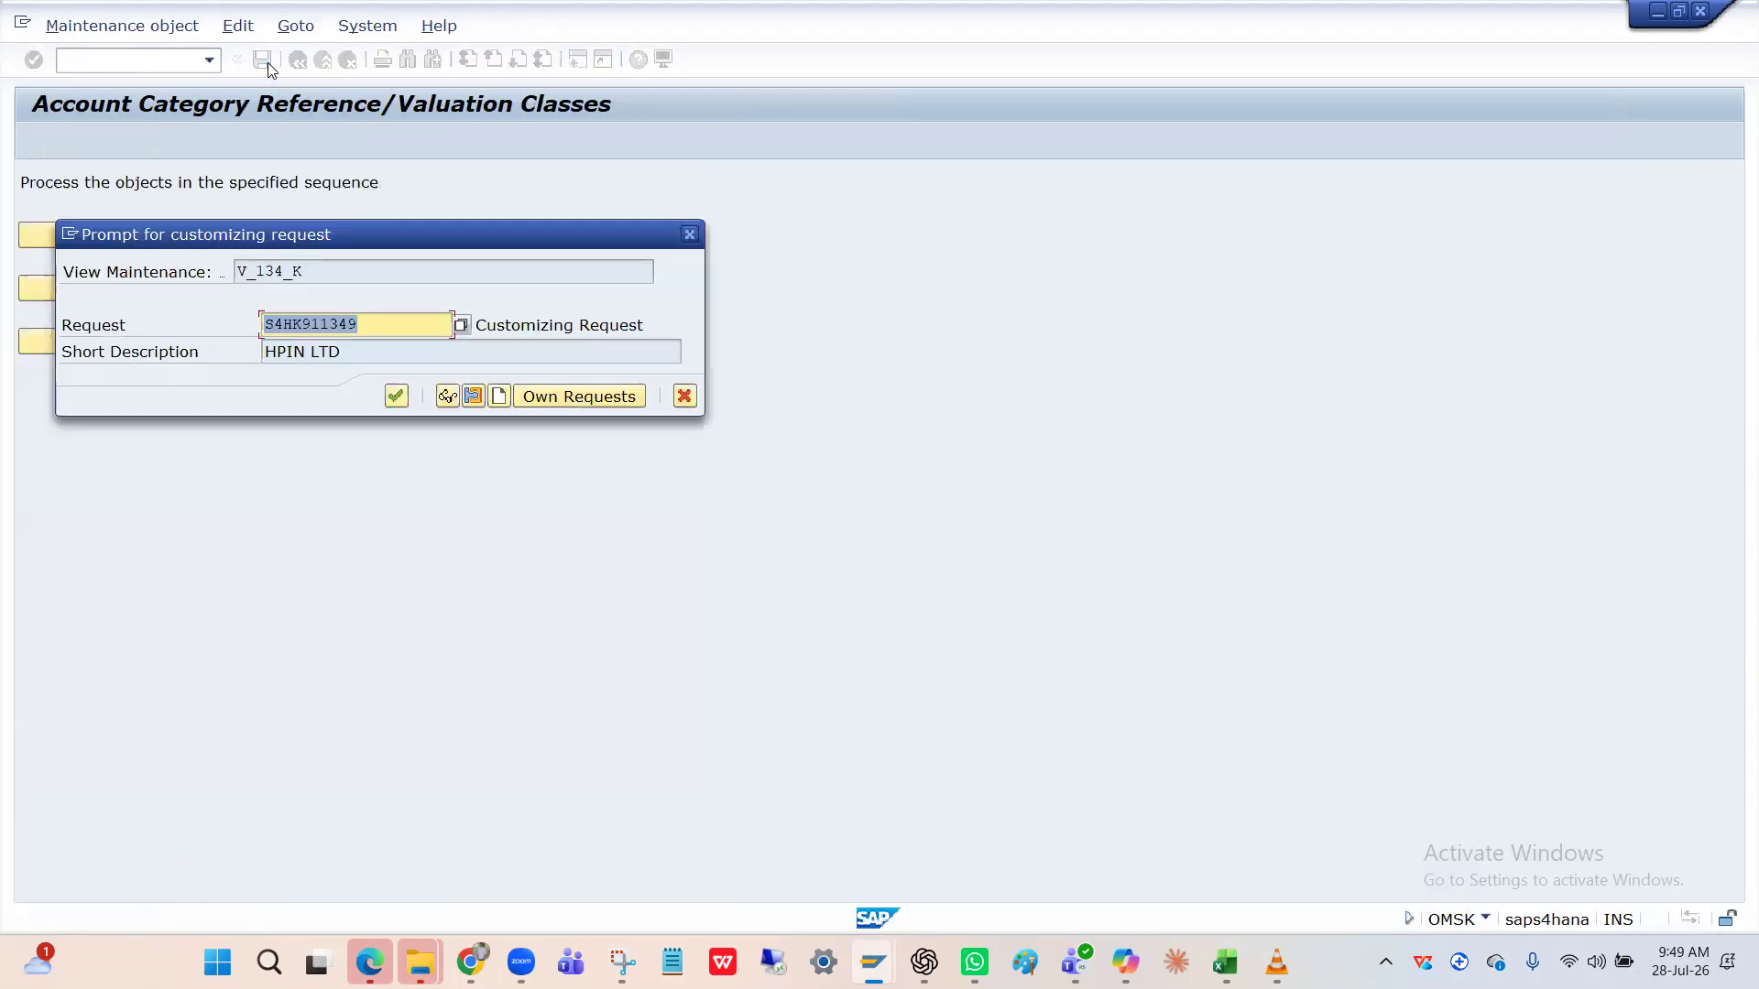
left_click(397, 396)
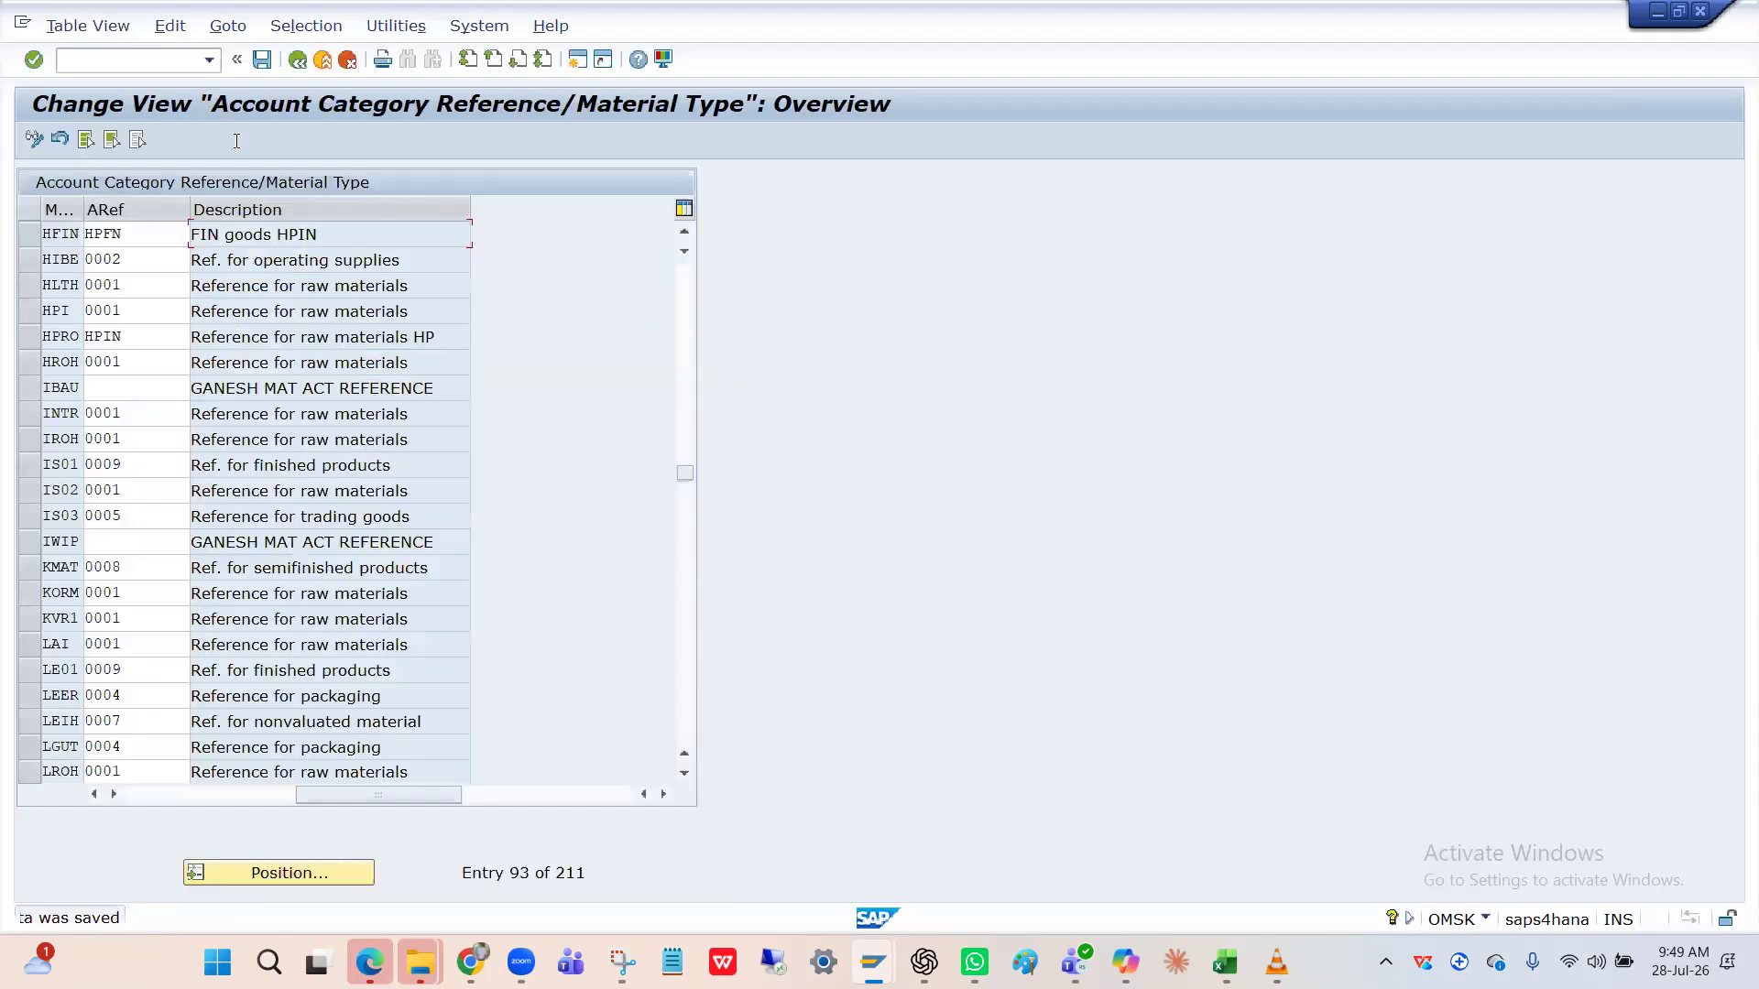
Run OMS2 and position the material types list at HFIN.
type("/nOMS2")
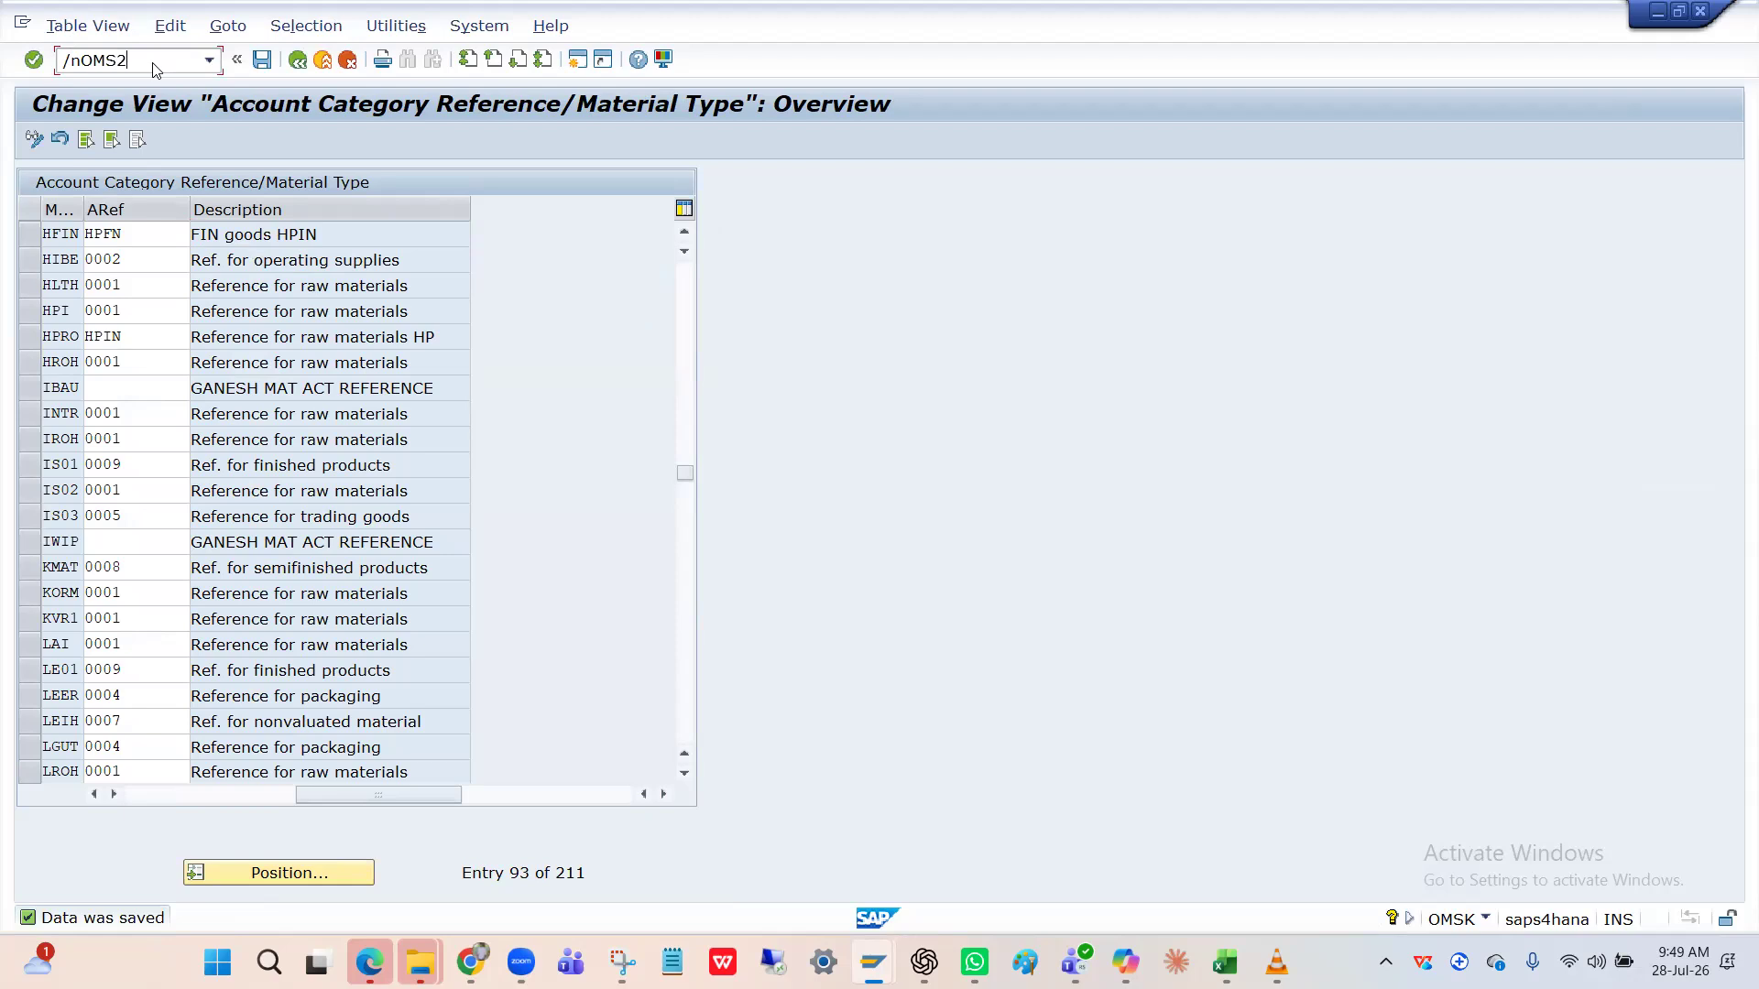
key("Return")
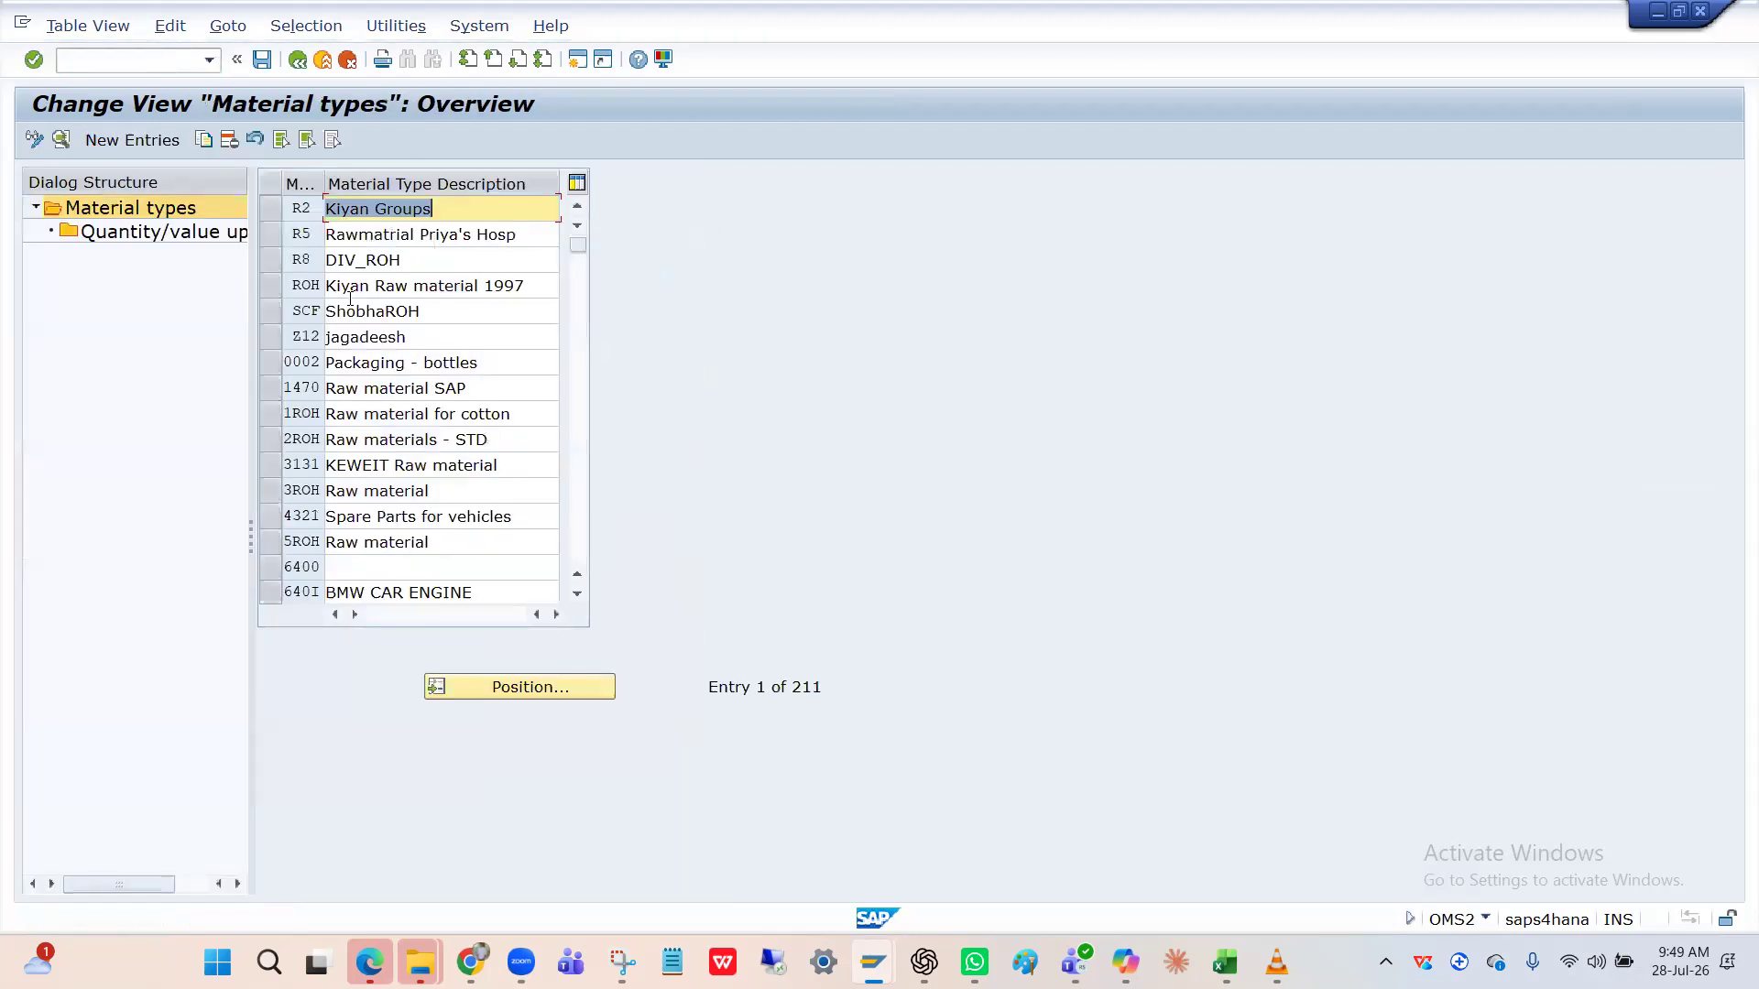
left_click(522, 689)
type("HFIN")
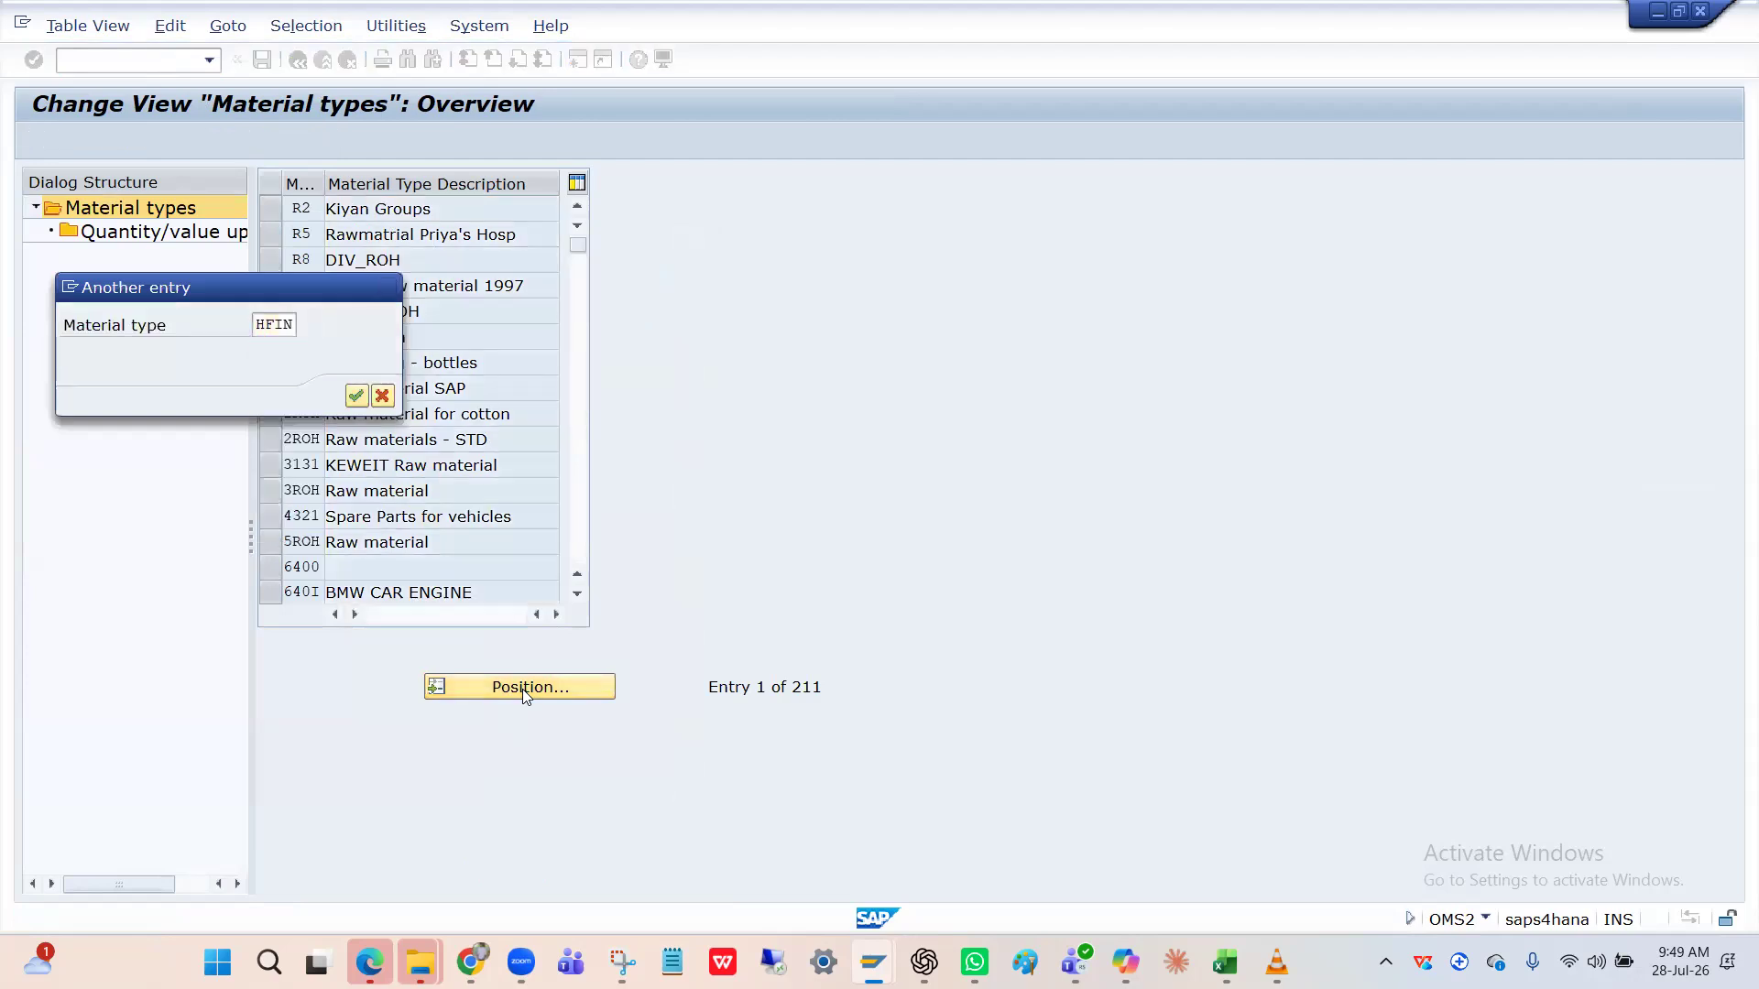
key("Return")
Open HFIN's details, review its valuation settings, and go to Quantity/value updating.
left_click(271, 209)
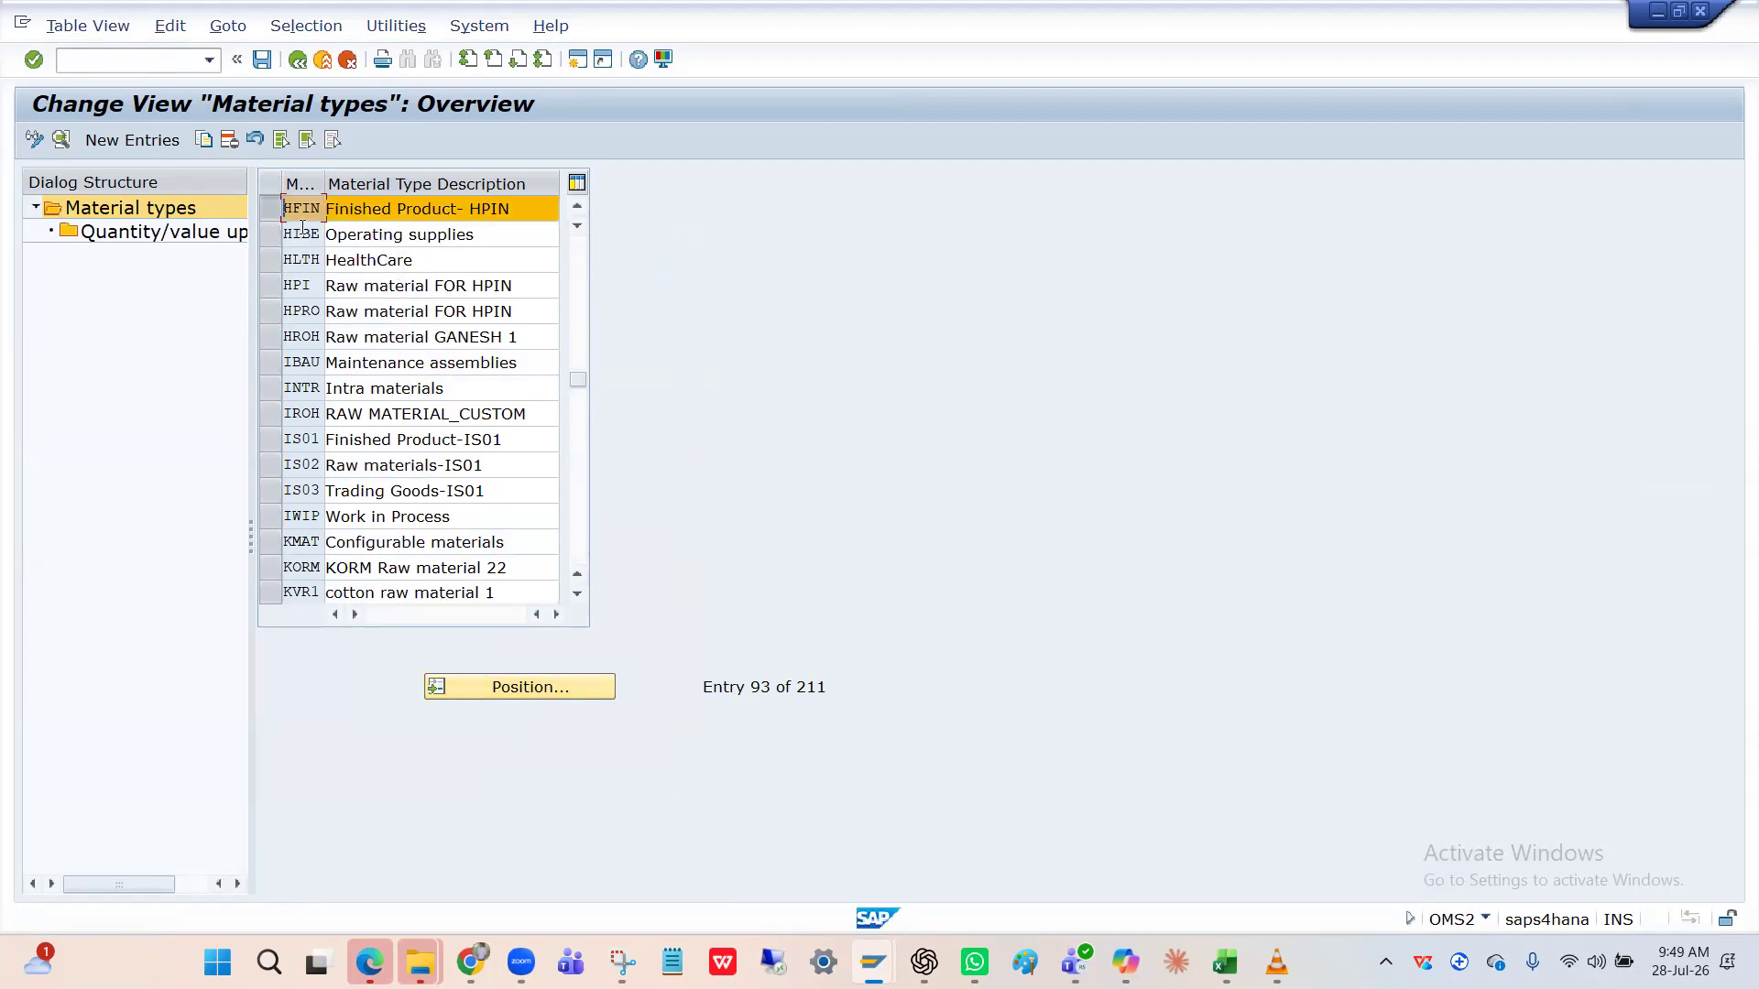
double_click(302, 216)
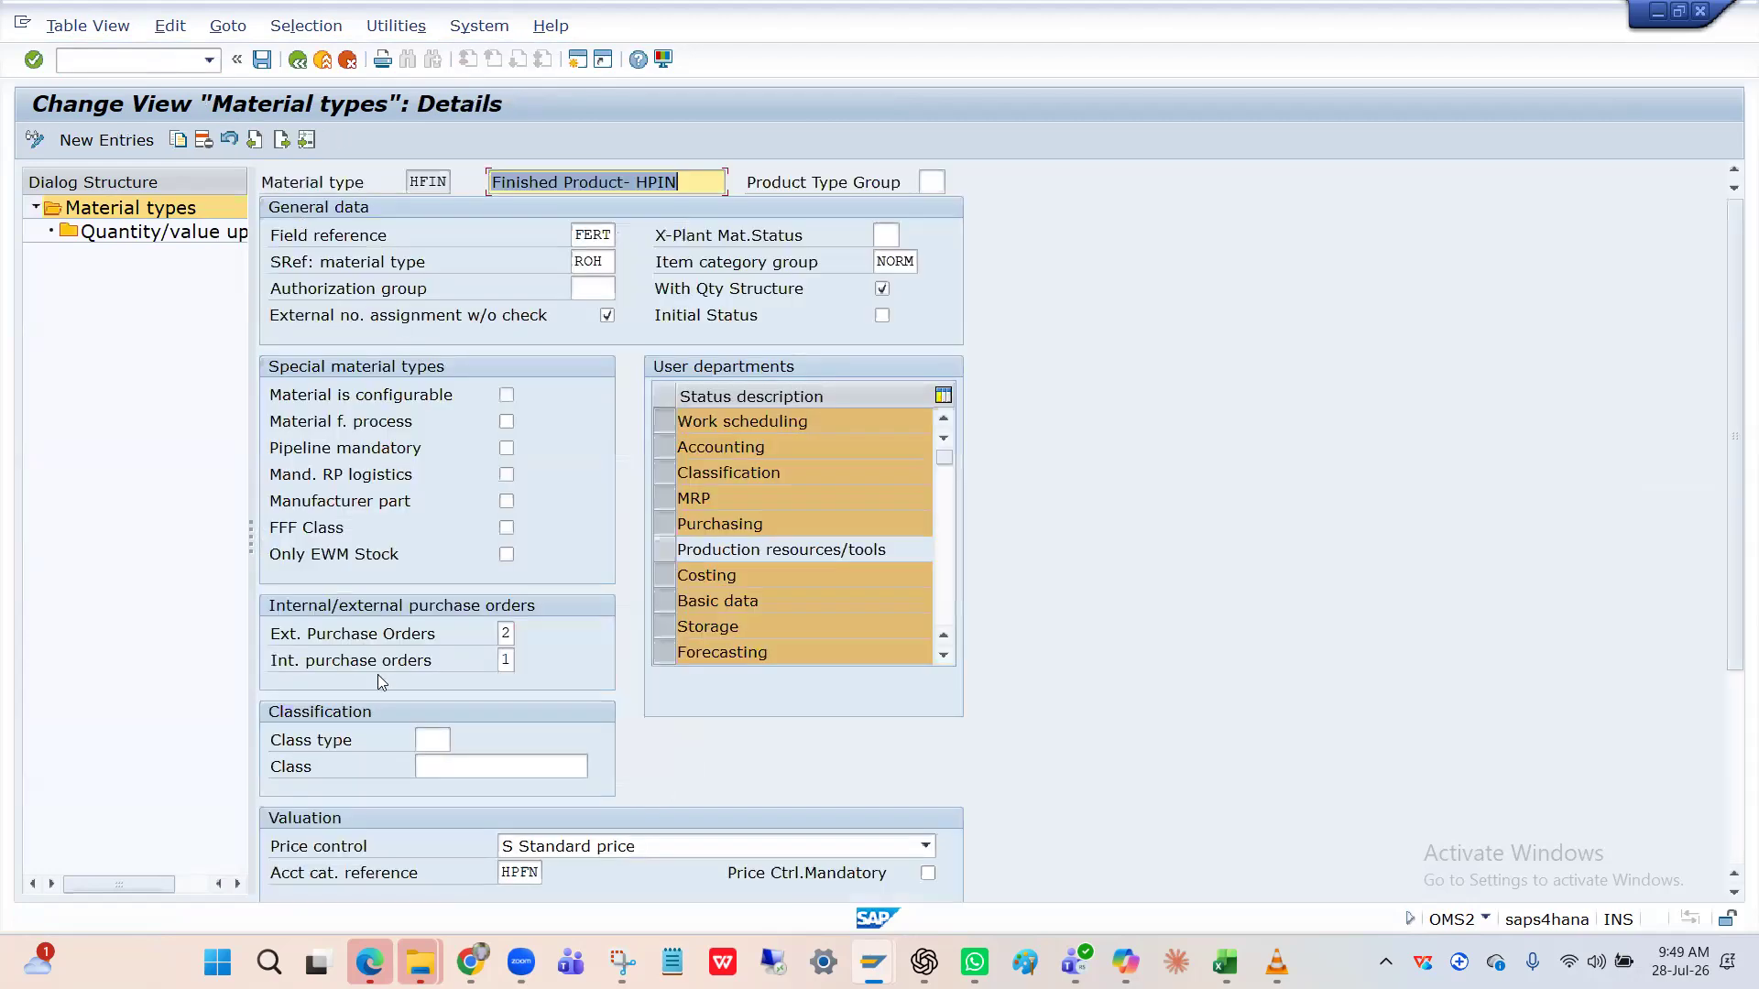
scroll(377, 678, "down", 3)
scroll(382, 682, "down", 1)
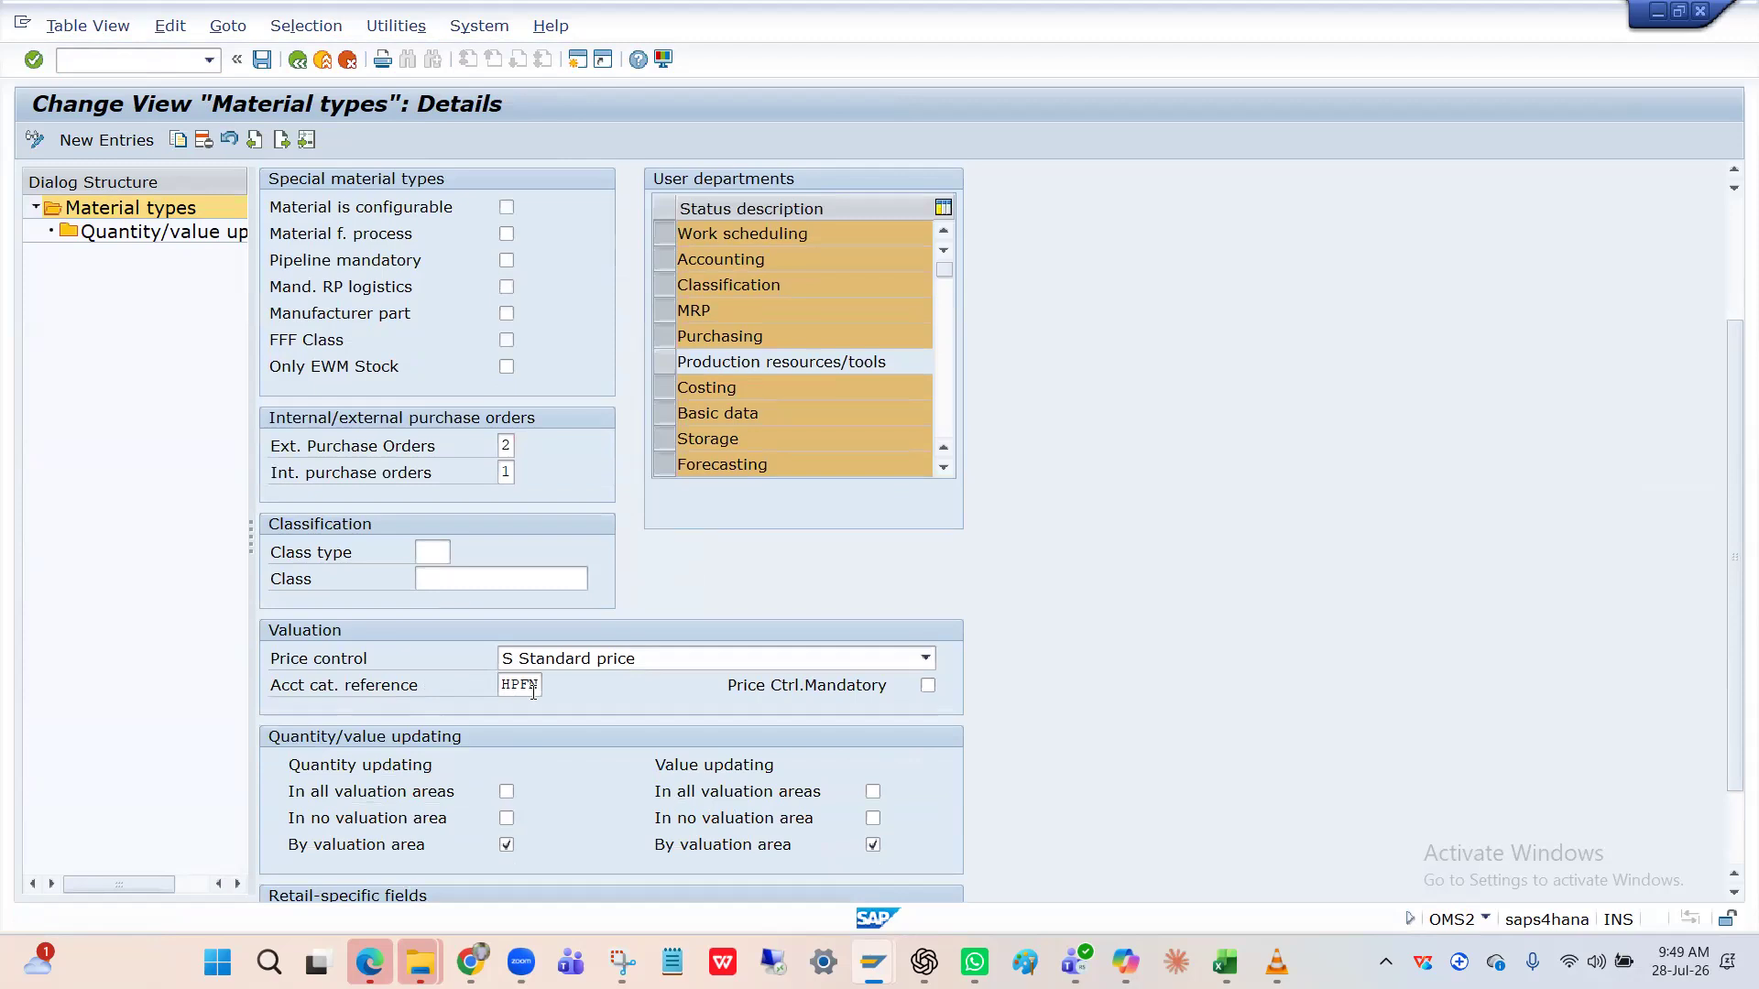
scroll(533, 692, "up", 3)
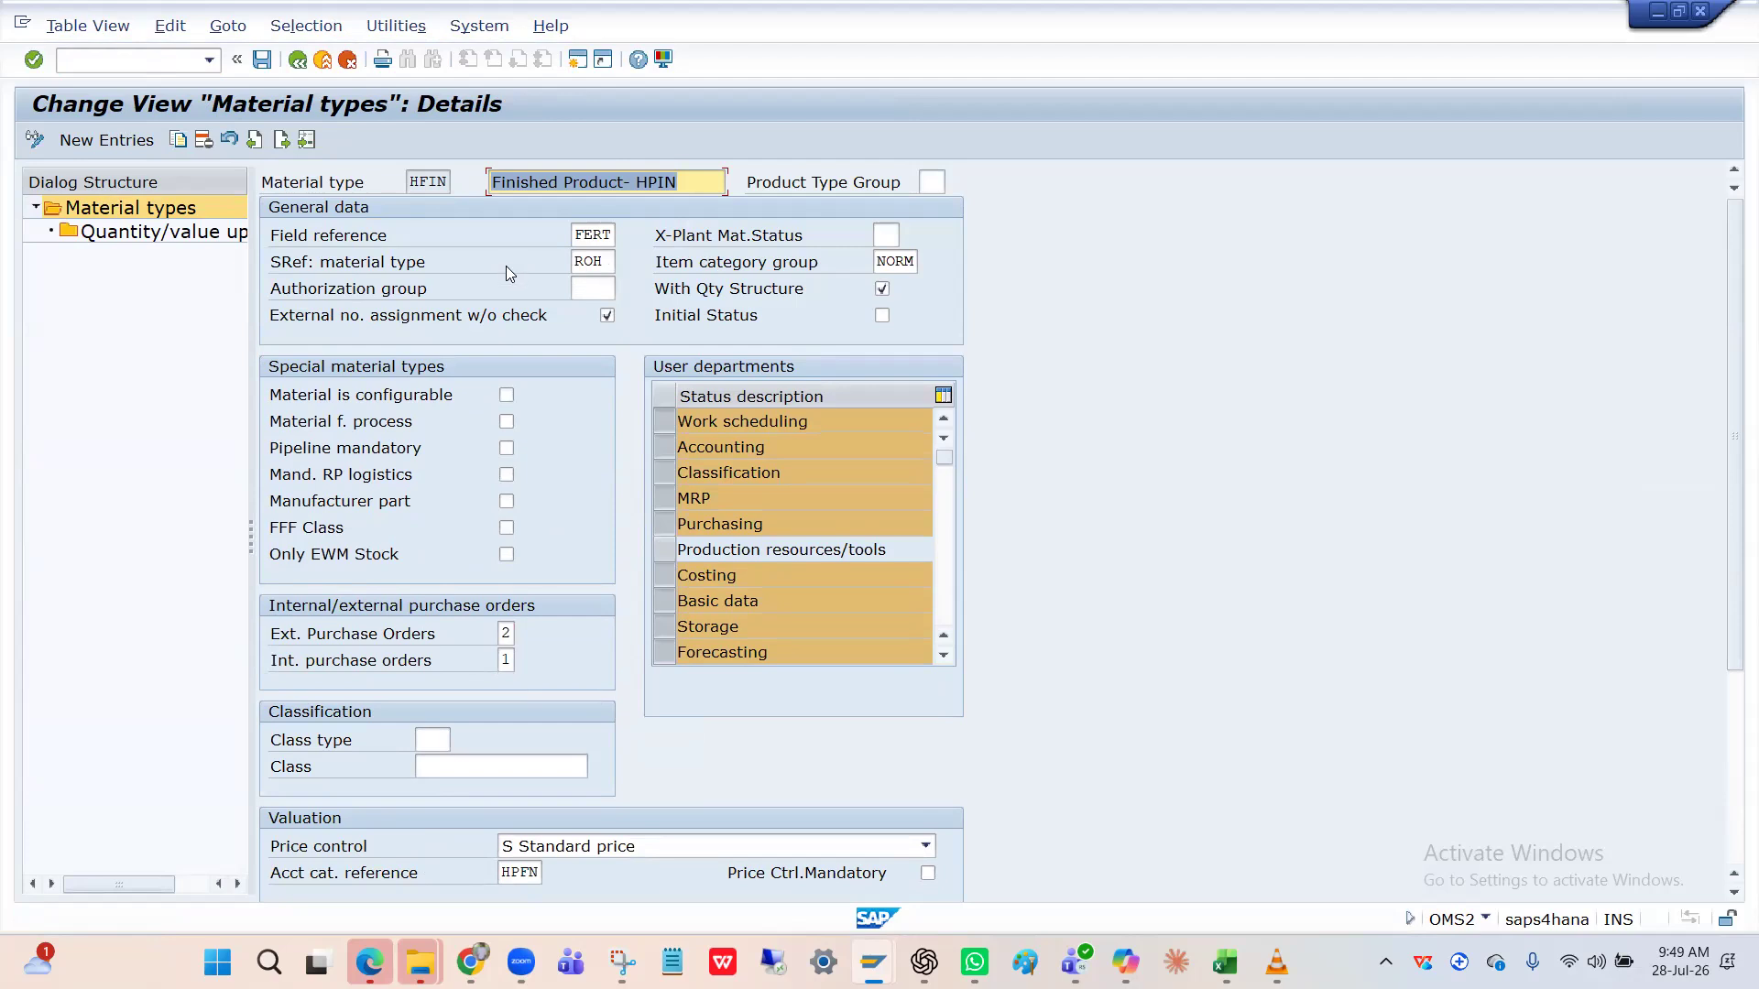
double_click(156, 240)
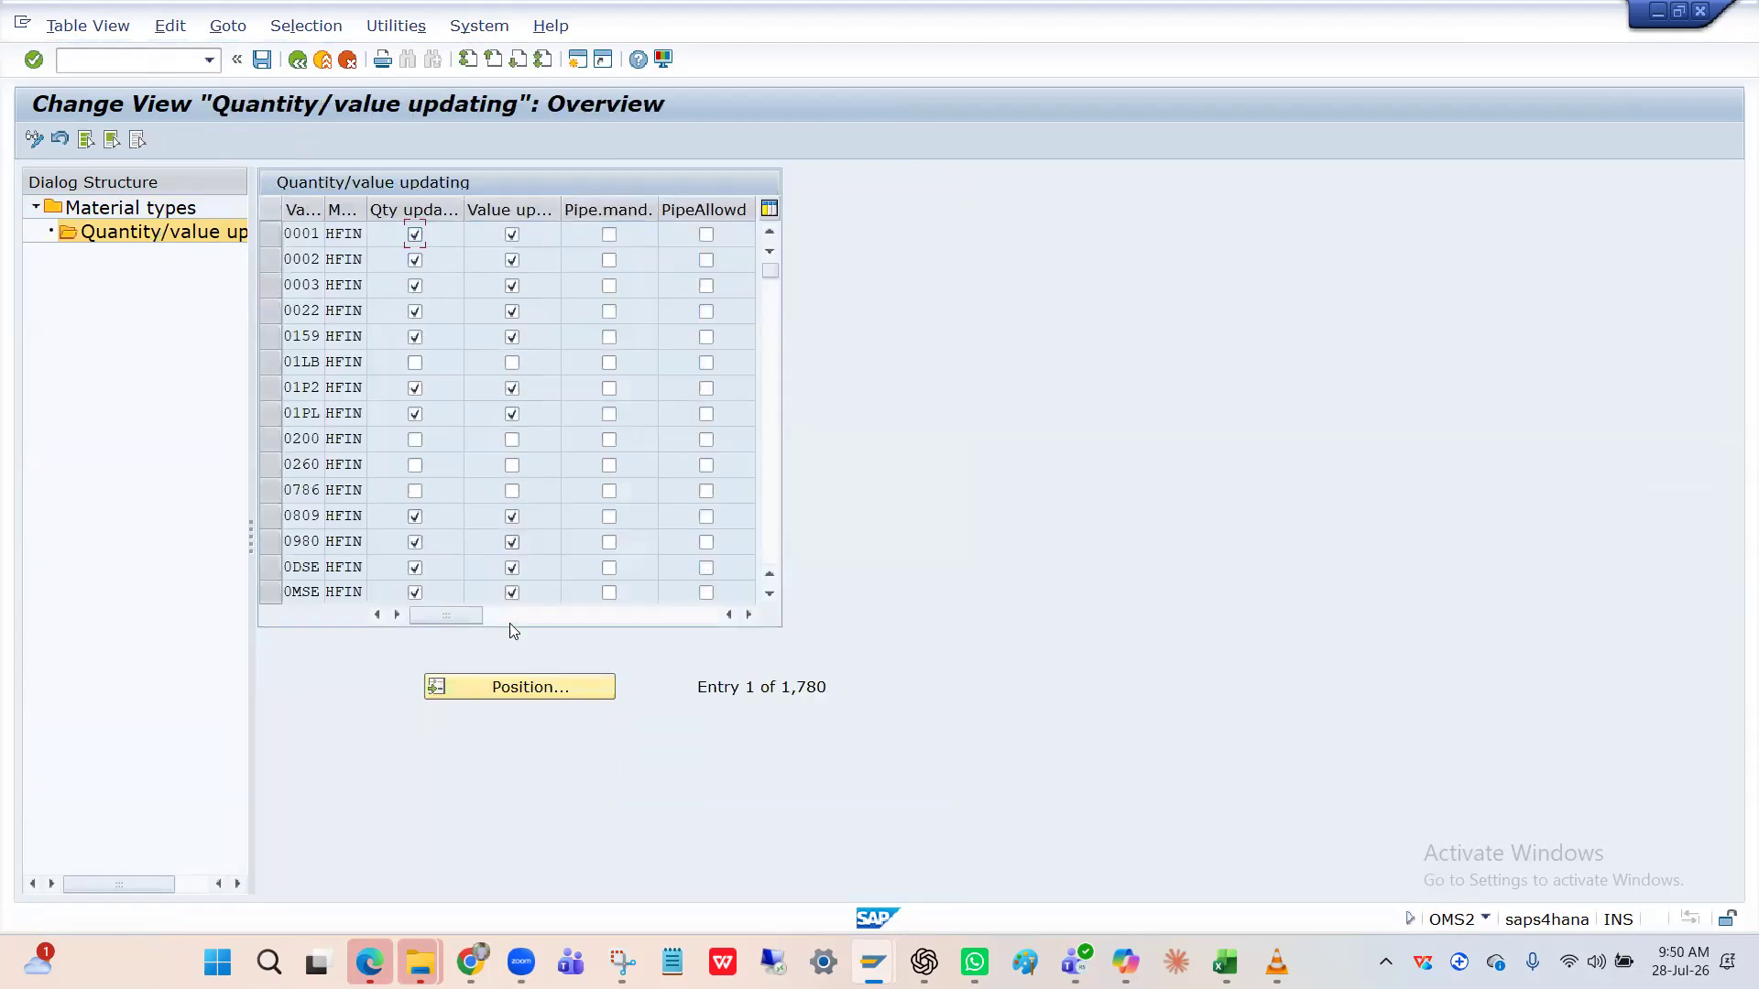
Switch on value updating for valuation area HPIN, save under the customizing request, and return.
left_click(527, 689)
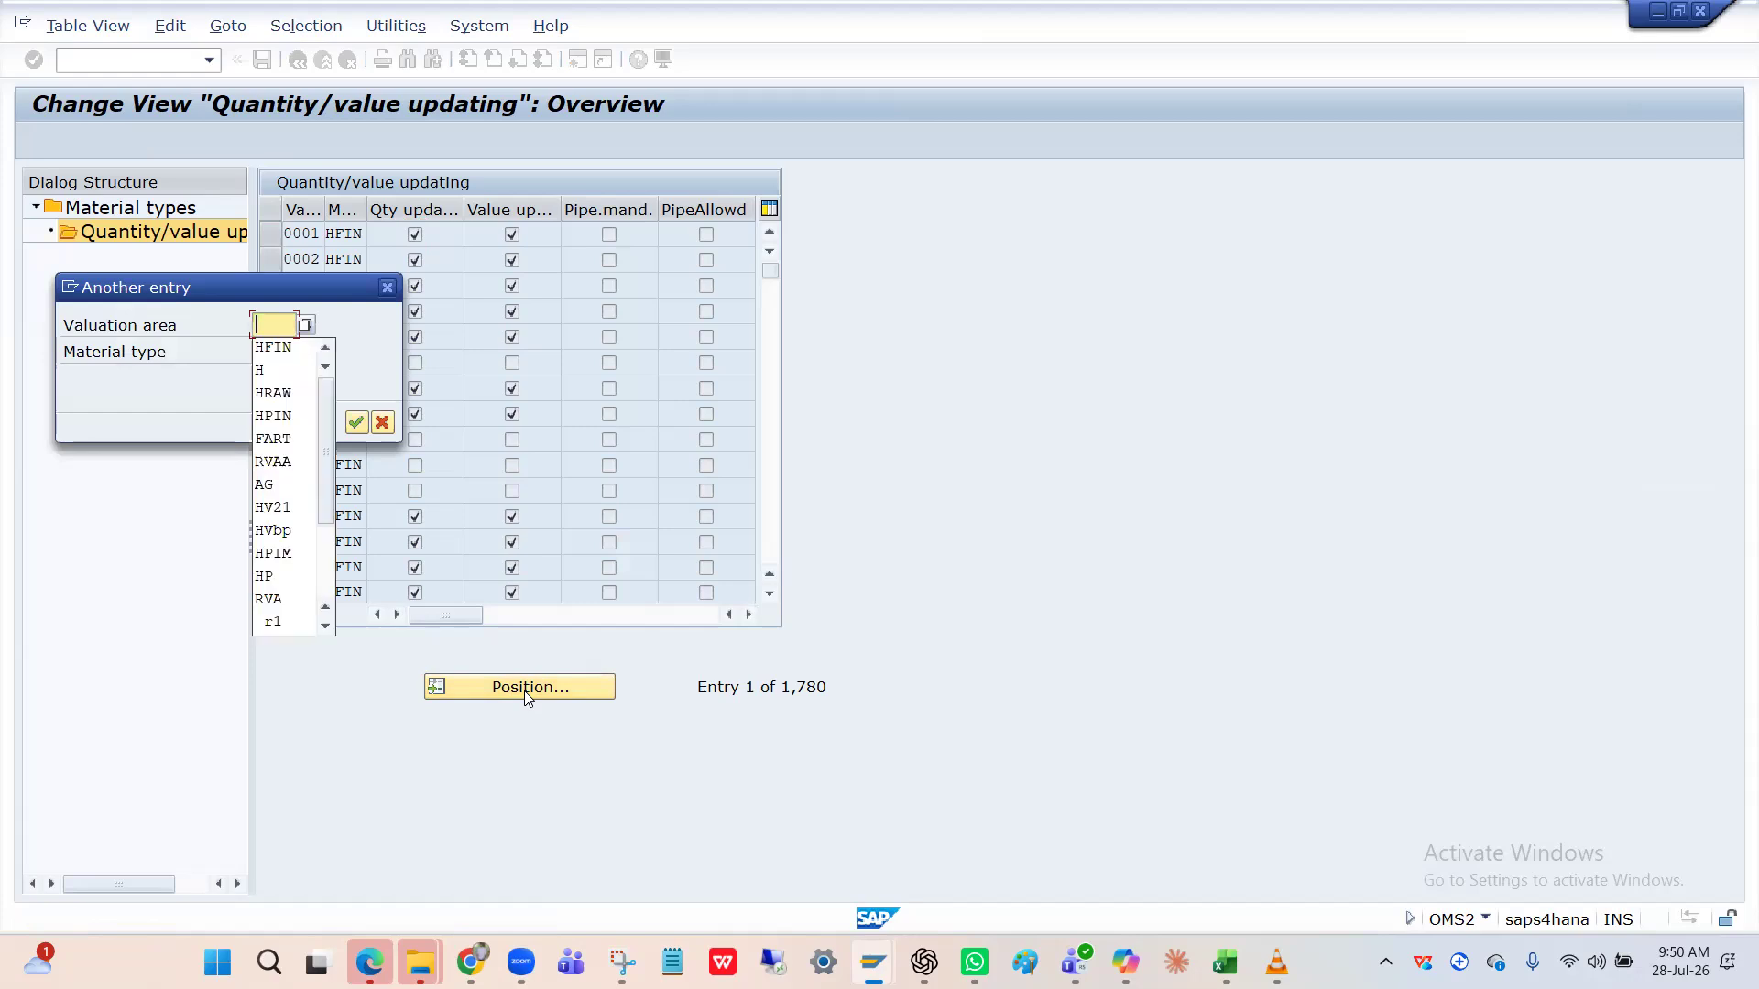
type("HPIM")
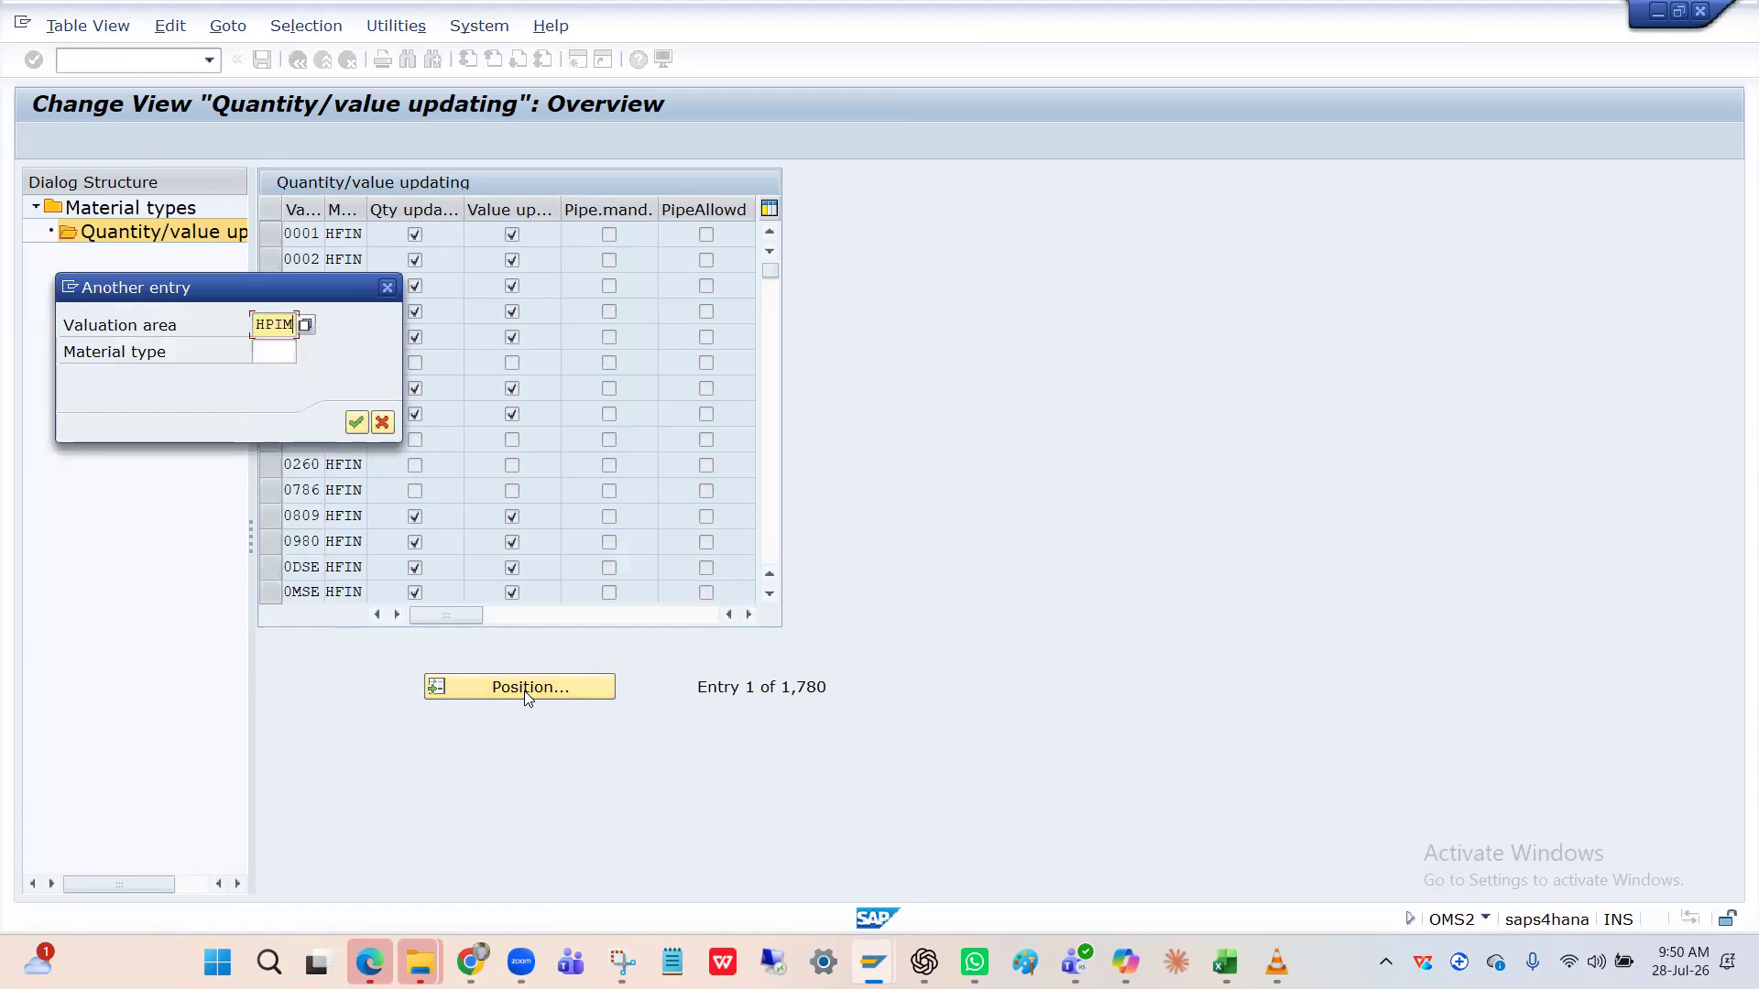
key("Return")
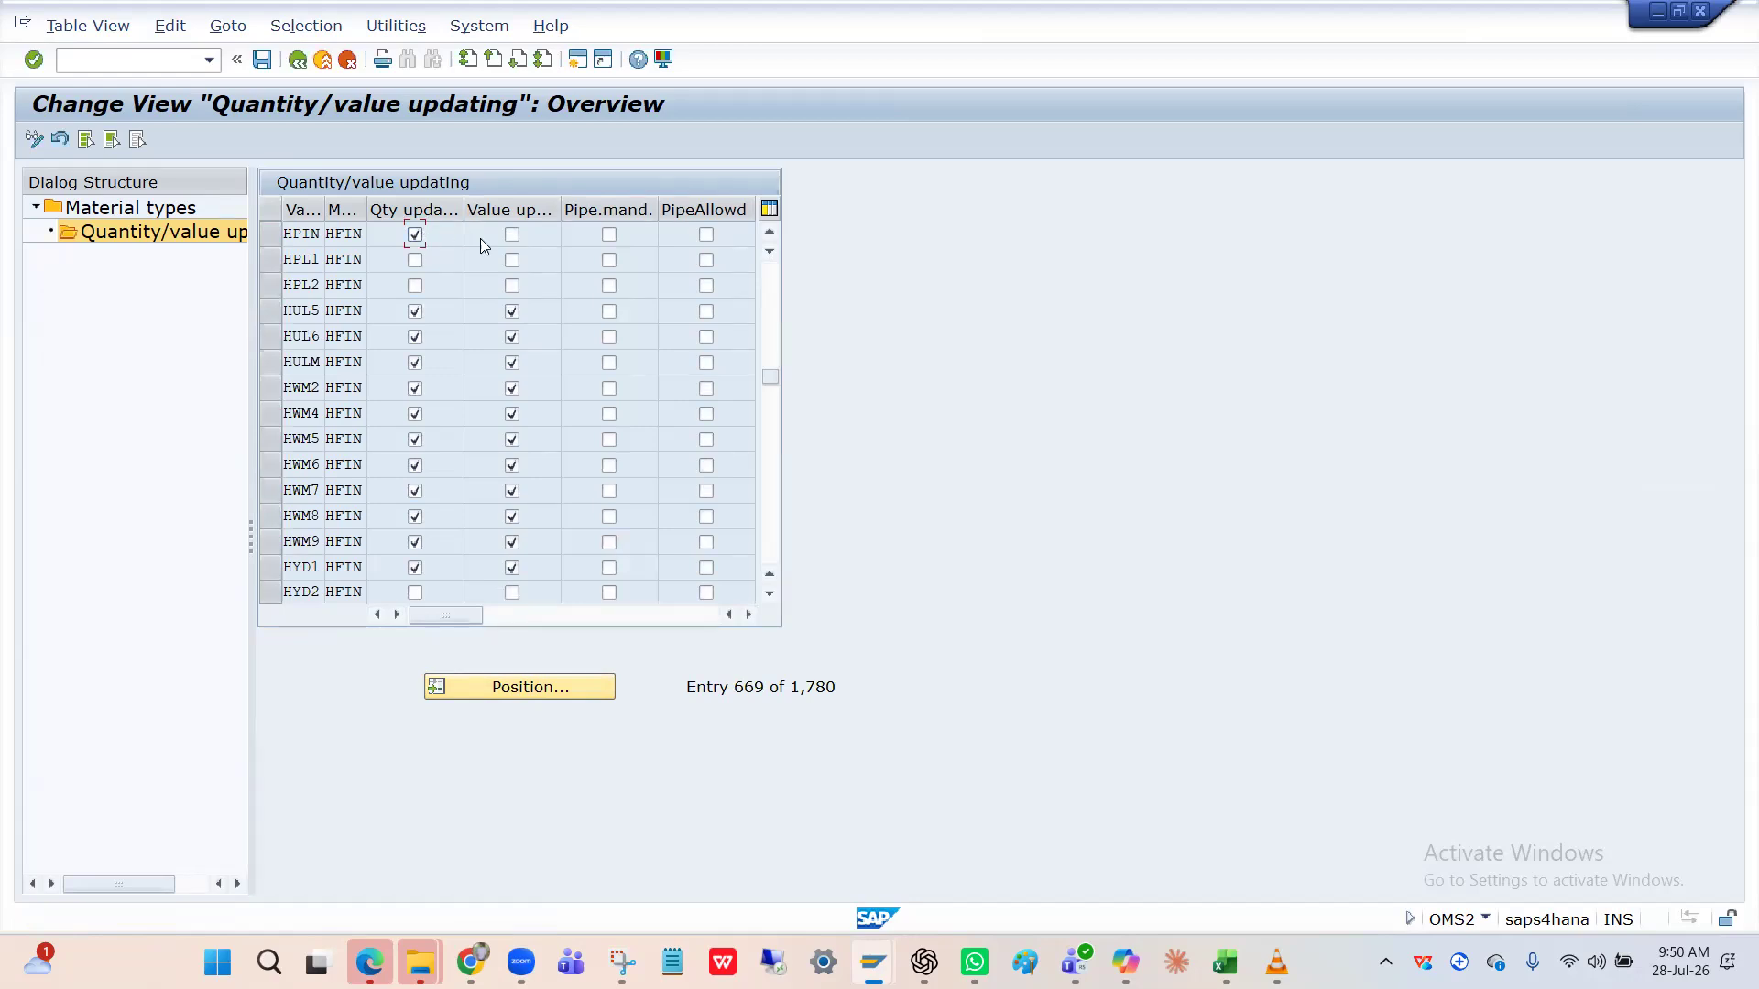
left_click(512, 236)
left_click(263, 61)
key("Return")
left_click(298, 62)
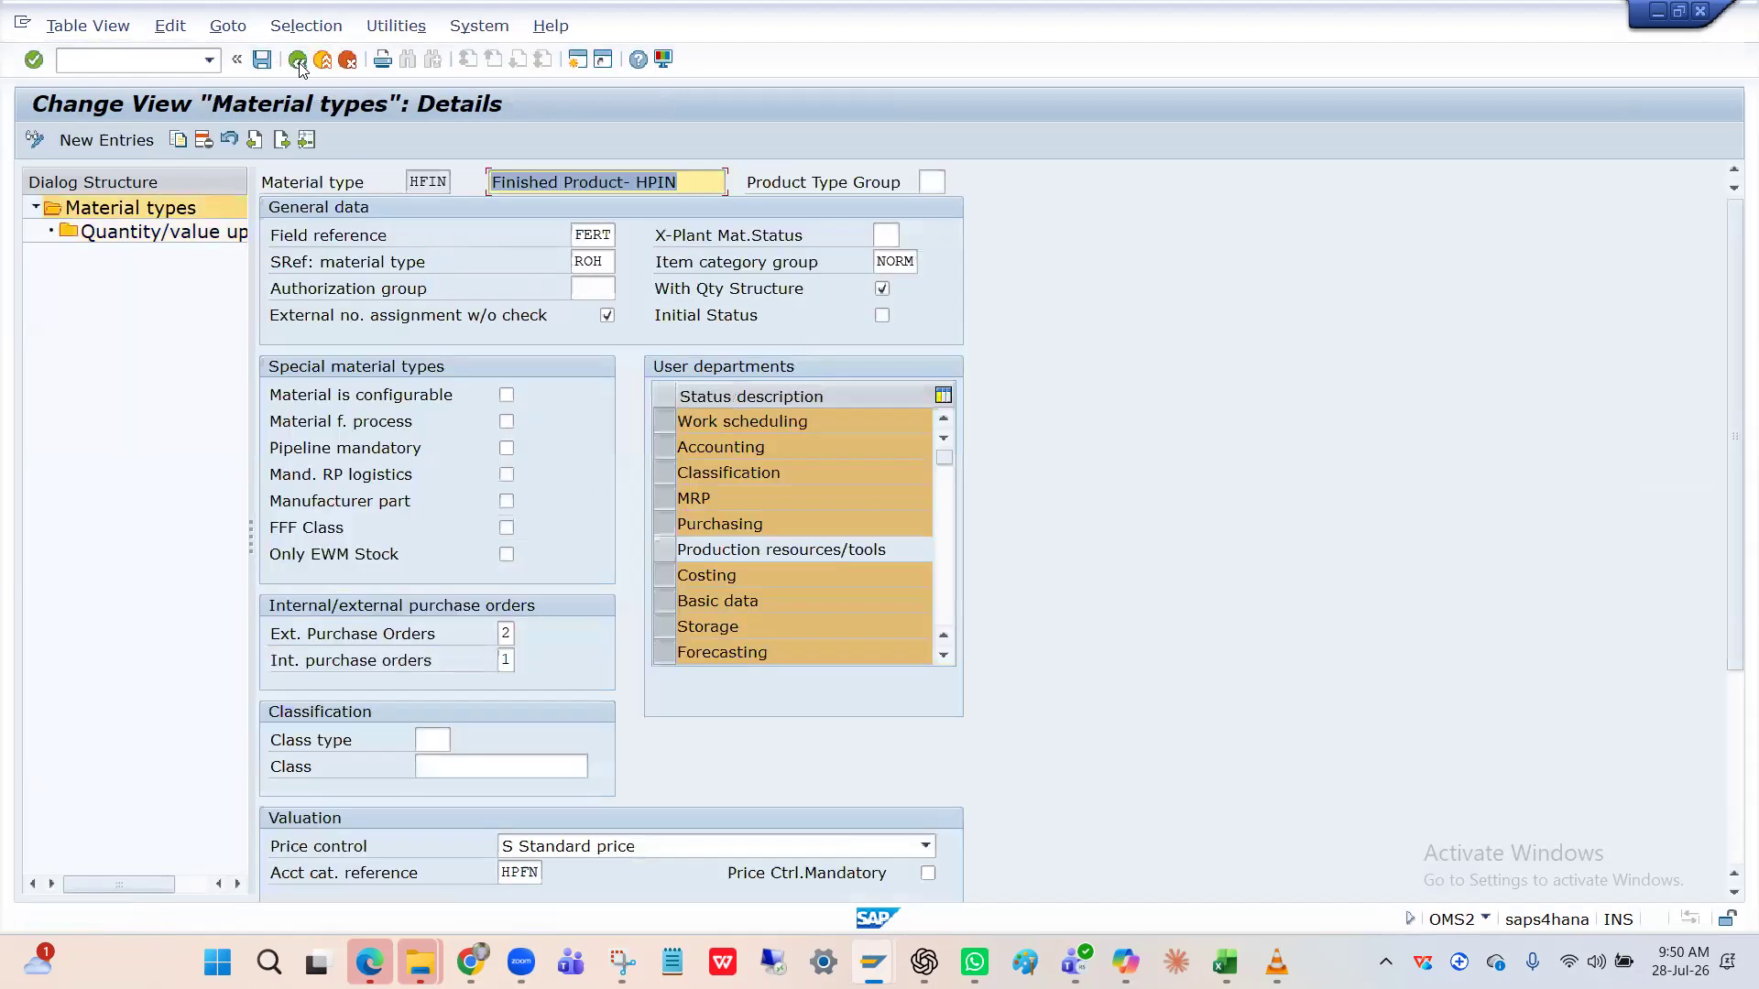
key("alt+Tab")
Back out of the account category reference and HFIN details screens, then bring the business partner window forward.
key("Tab")
key("Tab")
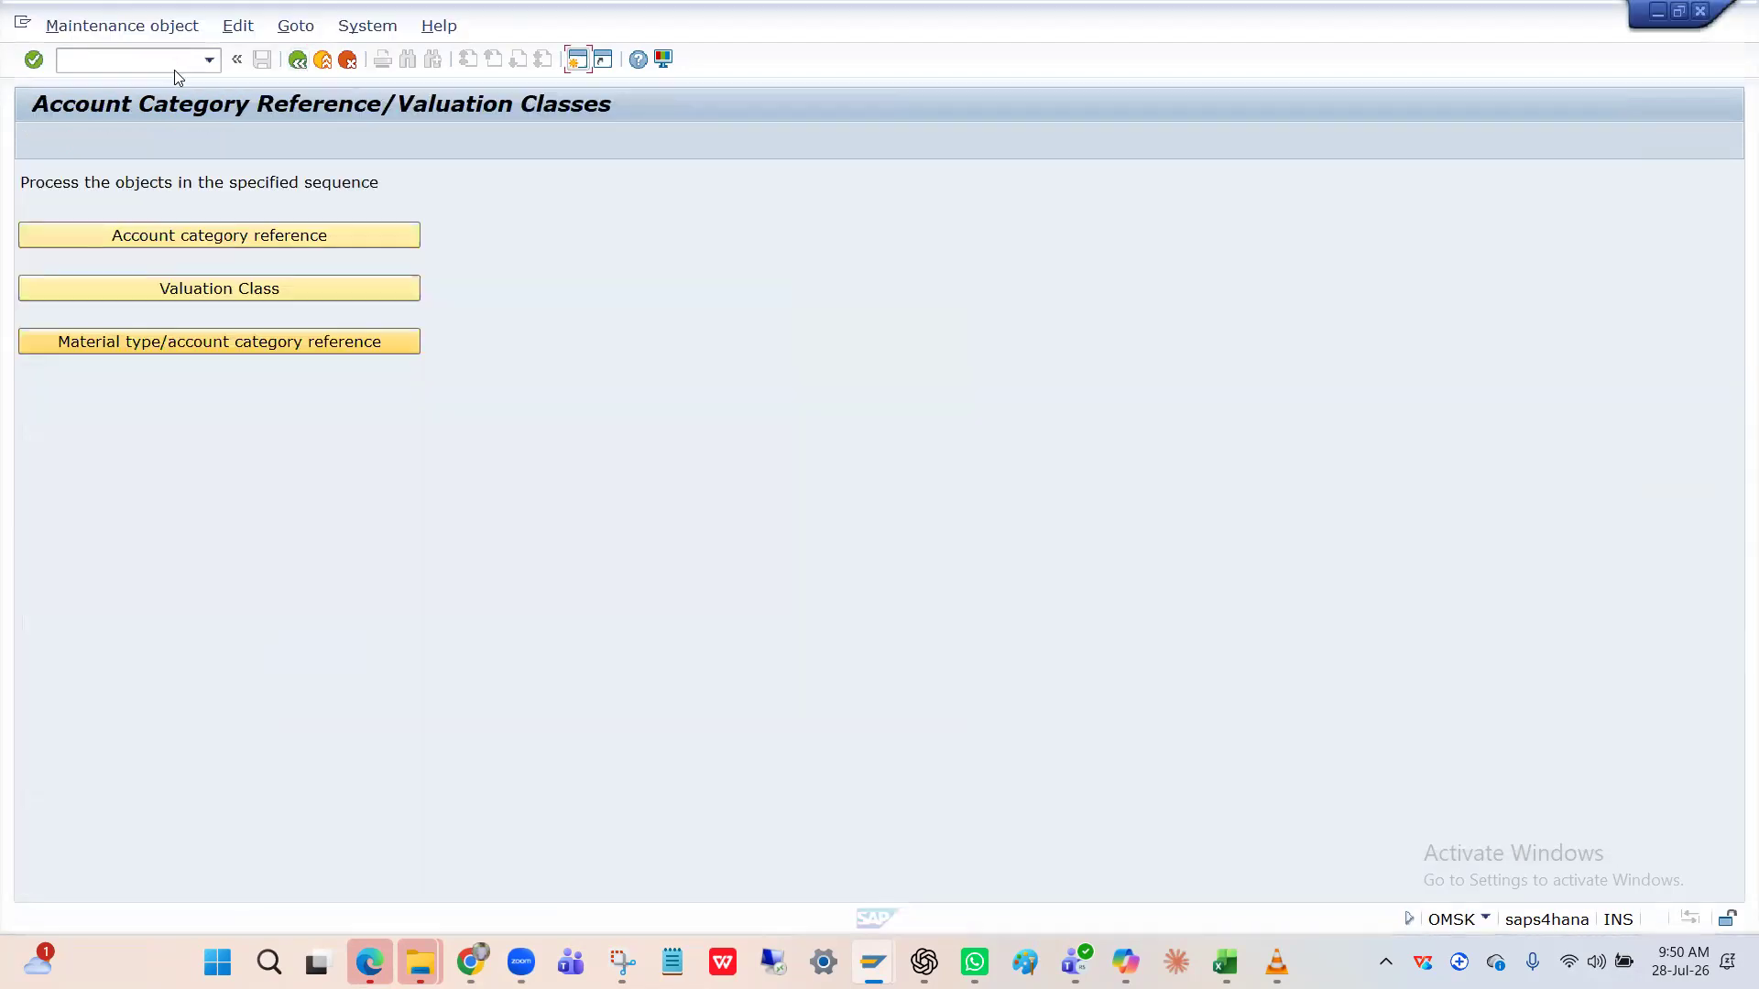
key("alt+Tab")
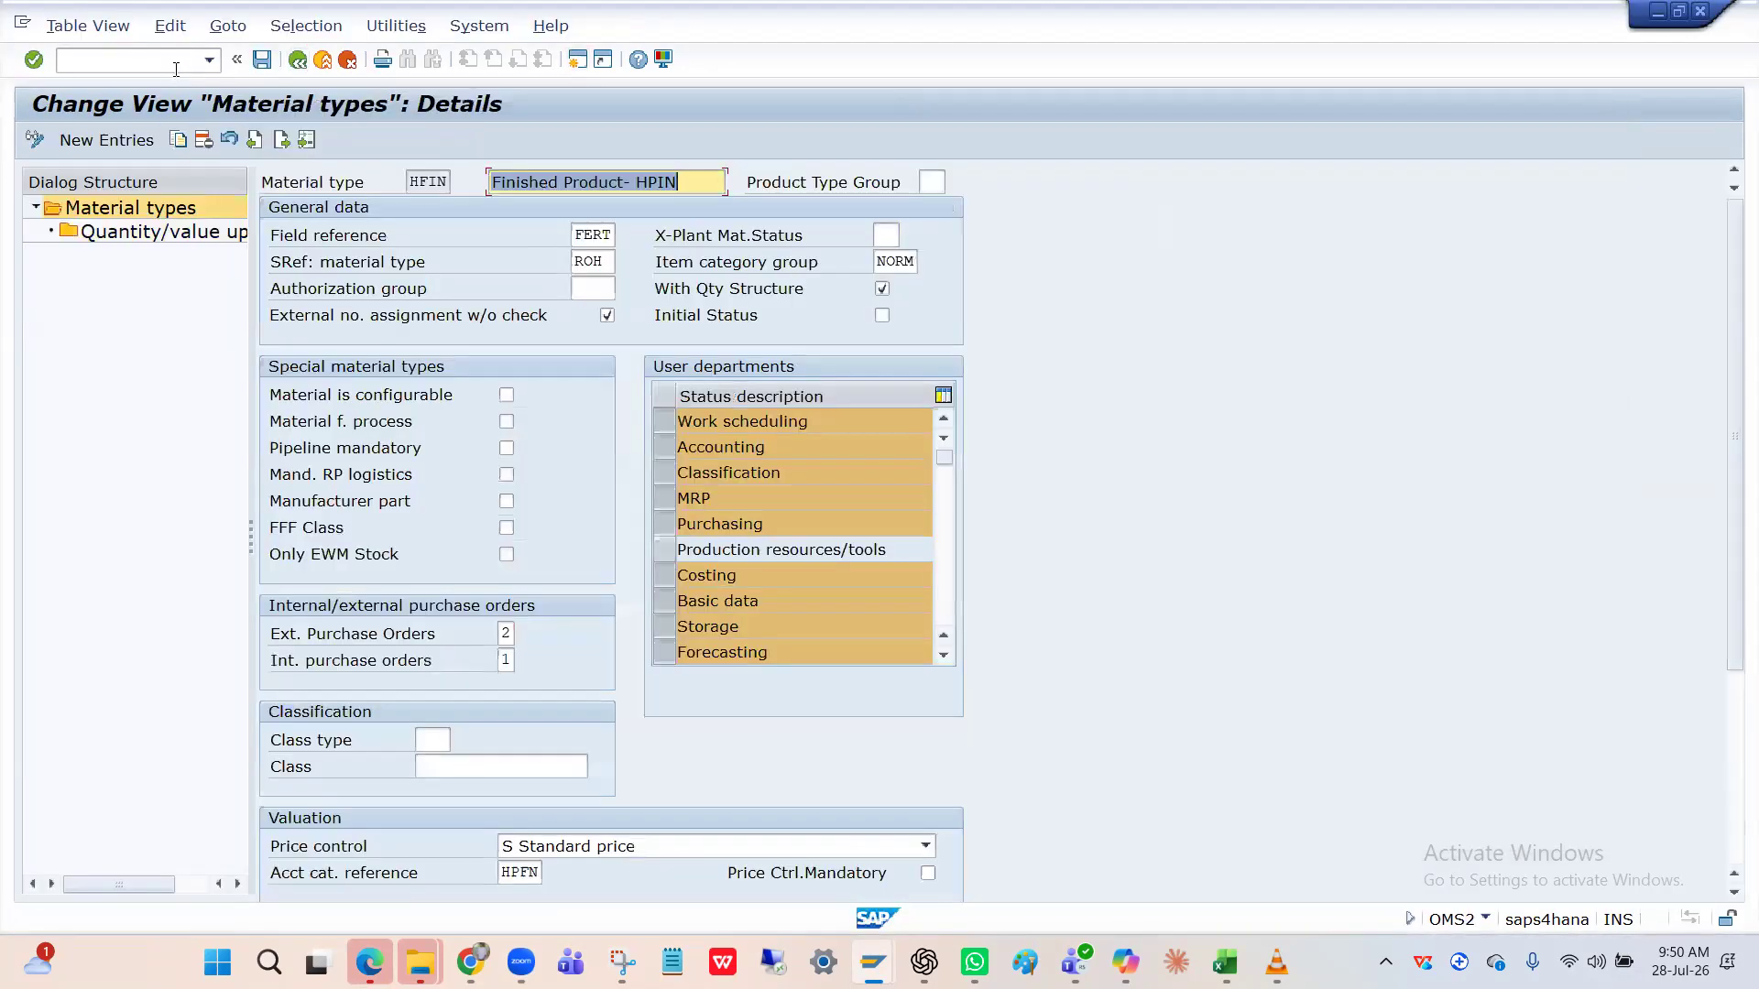
key("alt+Tab")
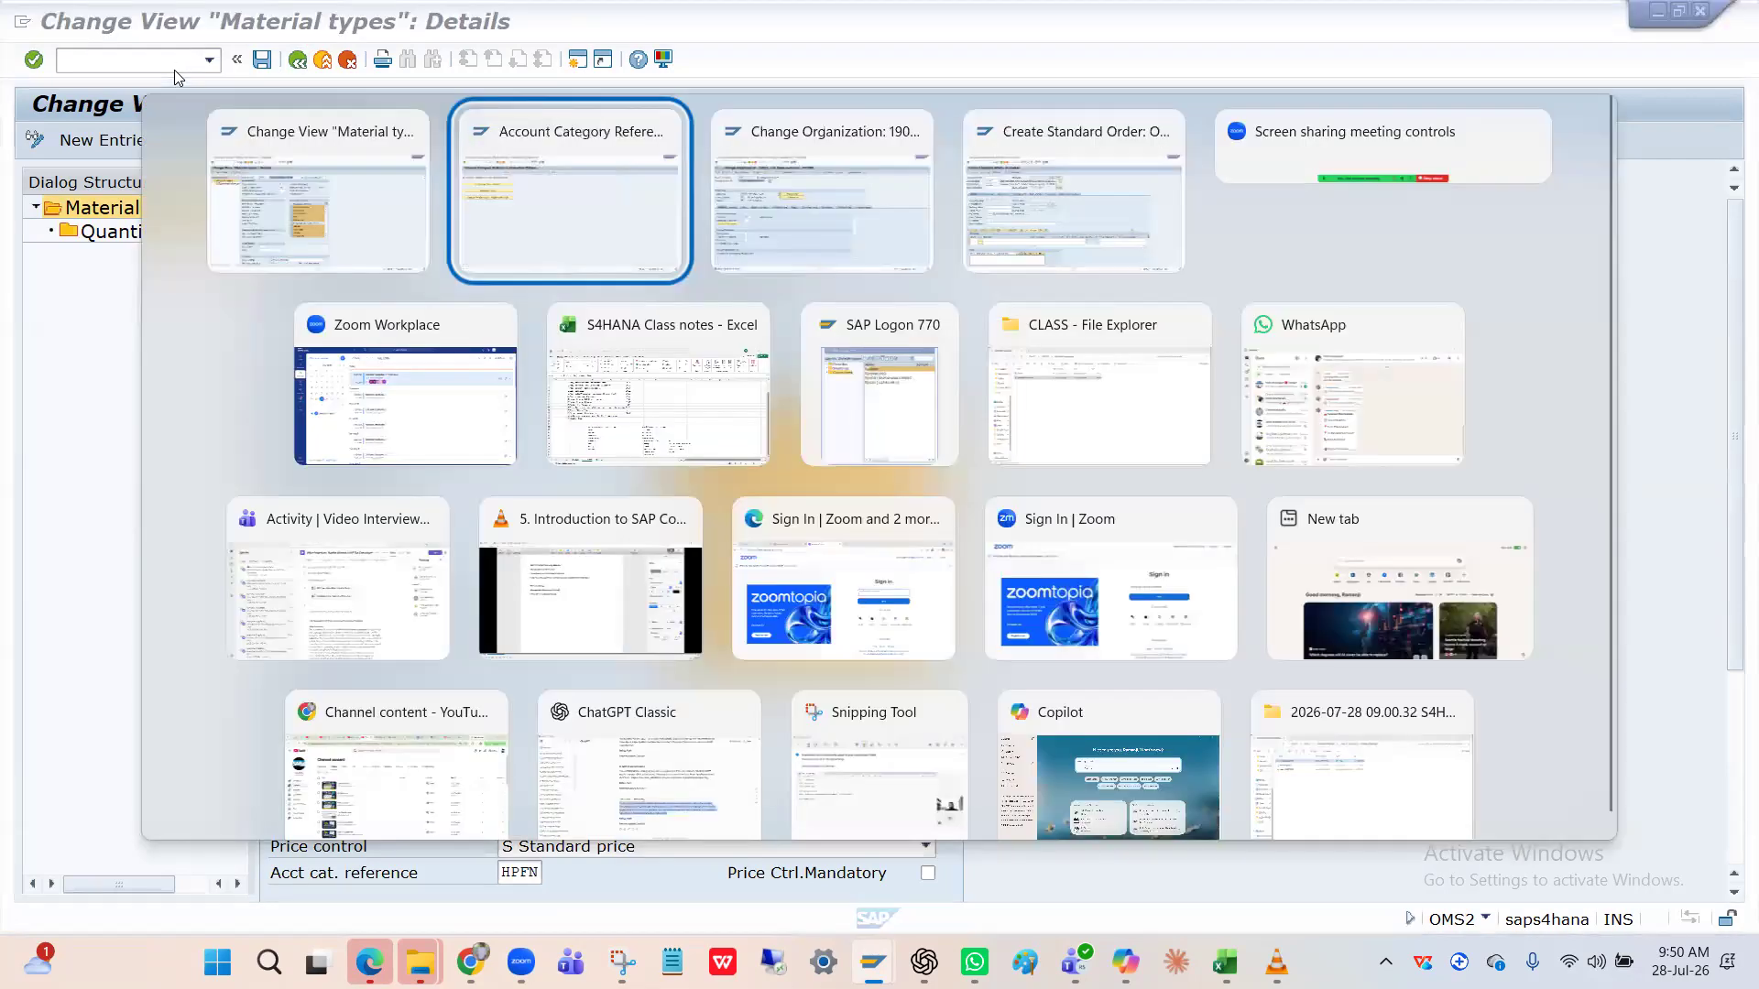
left_click(298, 60)
key("alt+Tab")
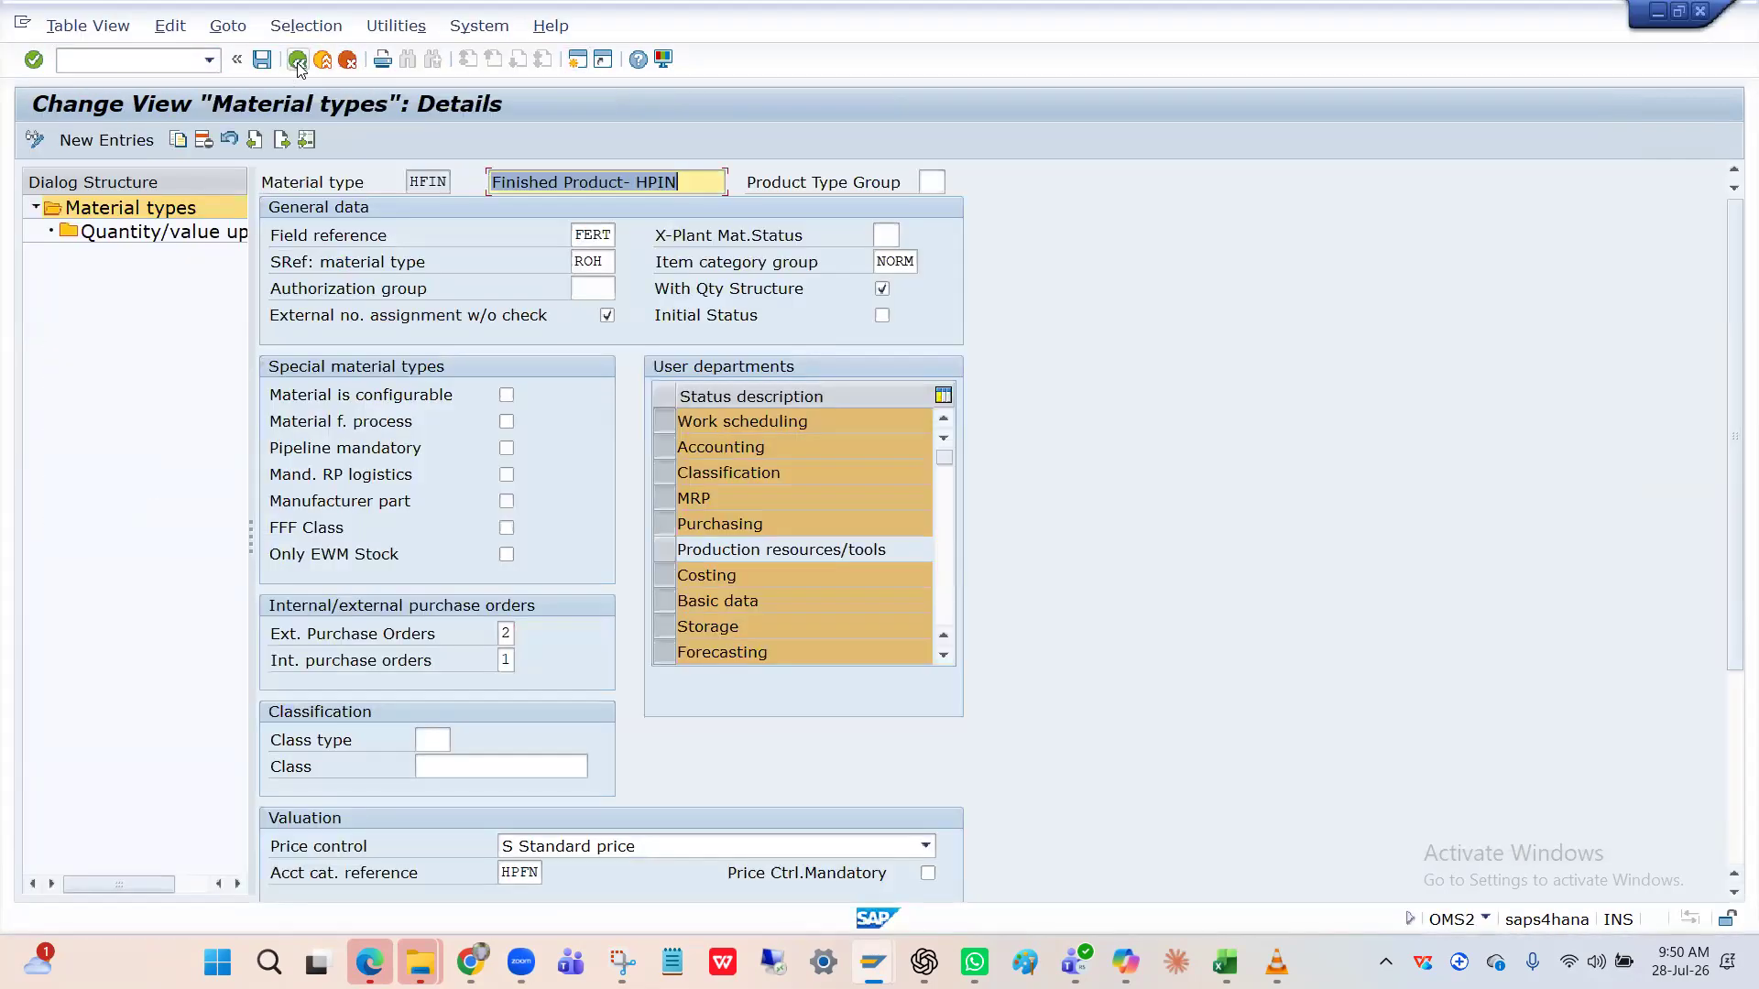
left_click(297, 61)
key("alt+Tab")
key("alt+Tab")
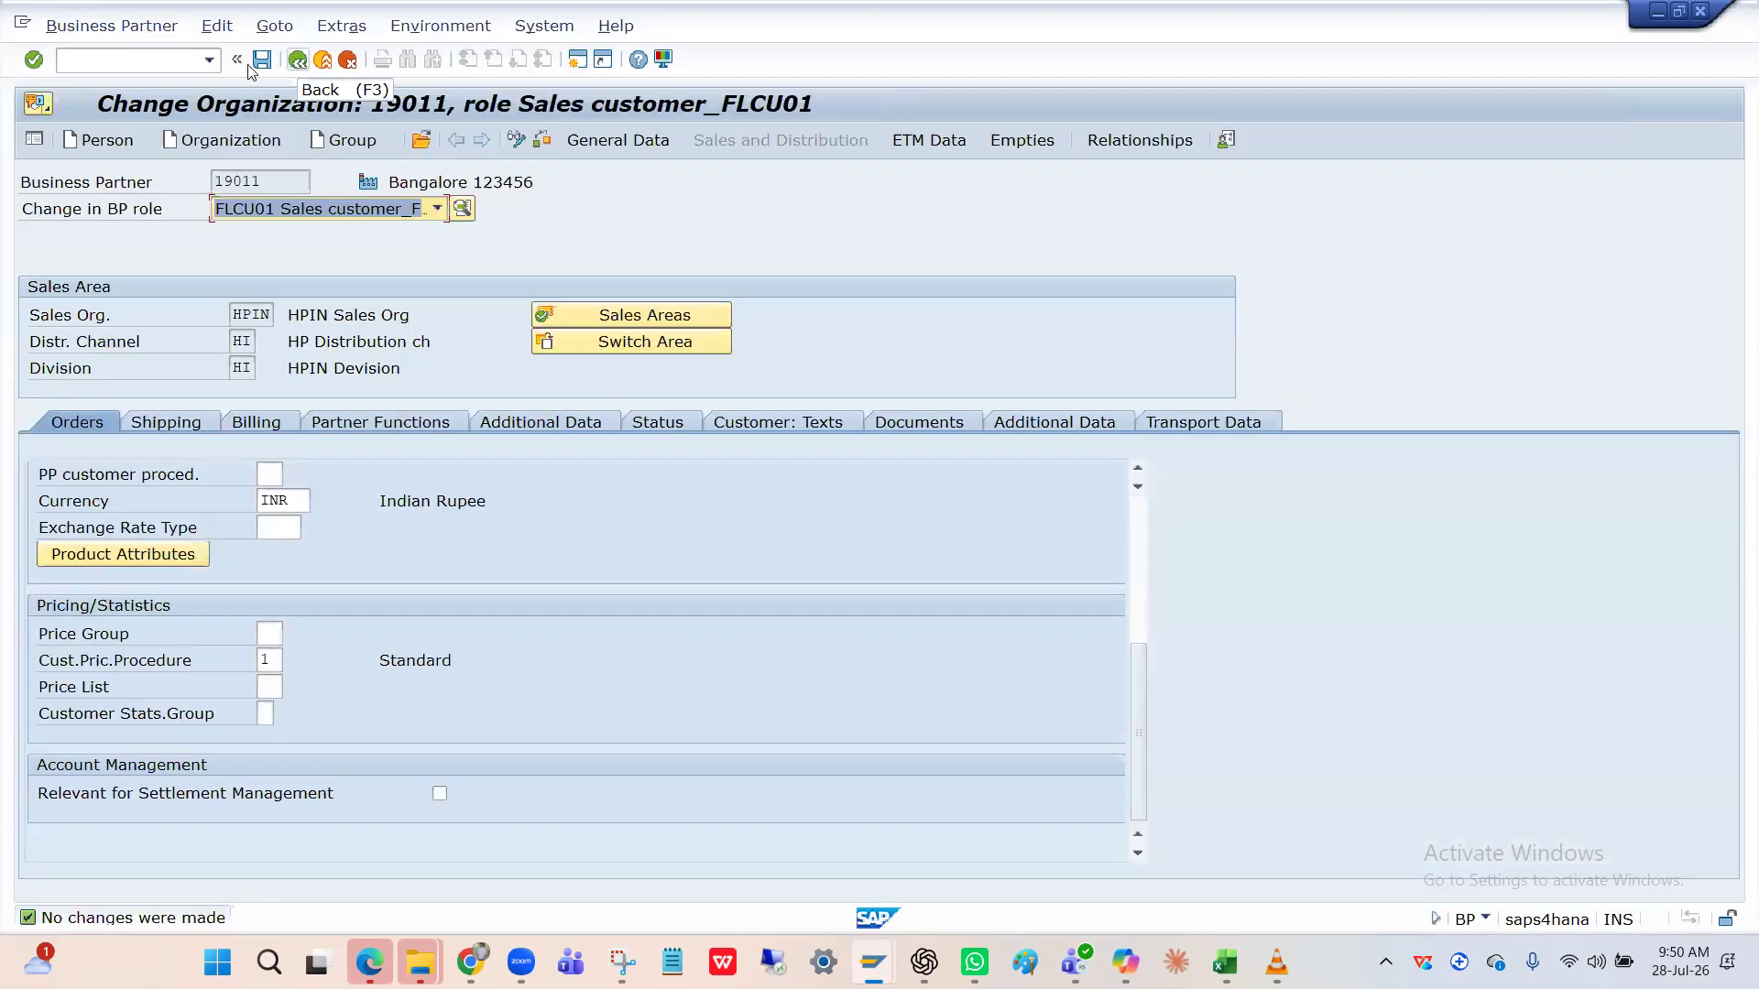
key("alt+Tab")
key("alt+Tab")
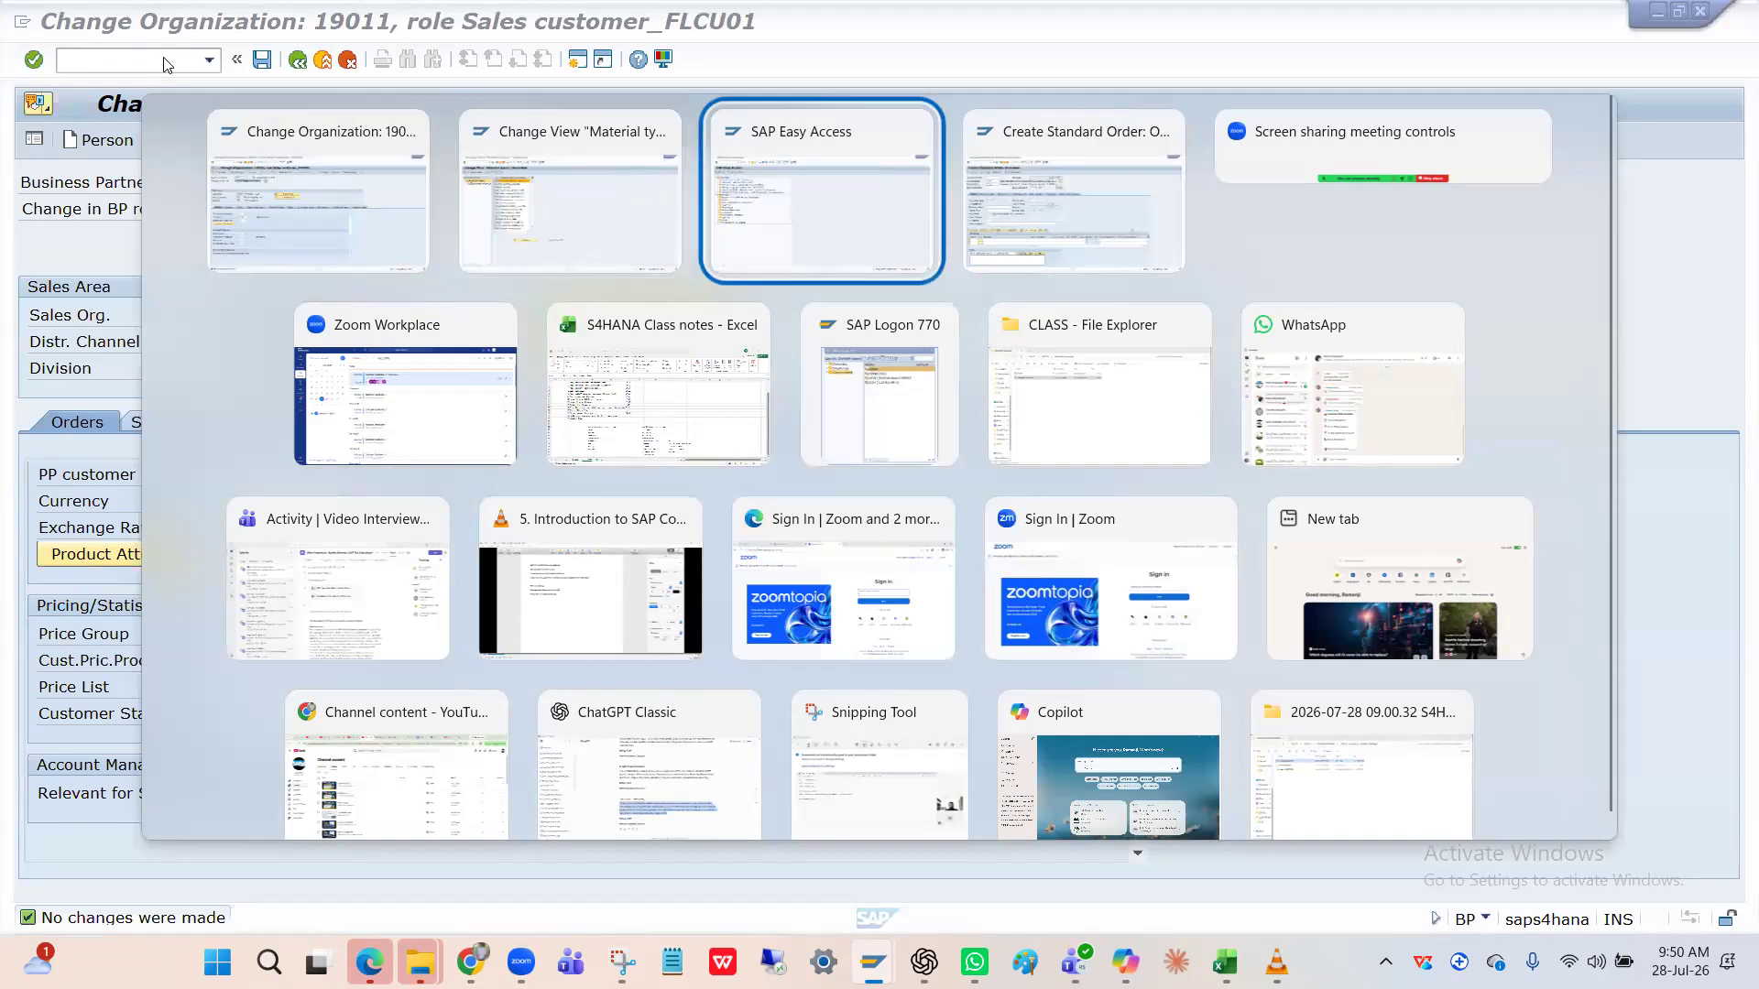
Start MM01 and choose manufacturing industry as the industry sector.
type("Mm01")
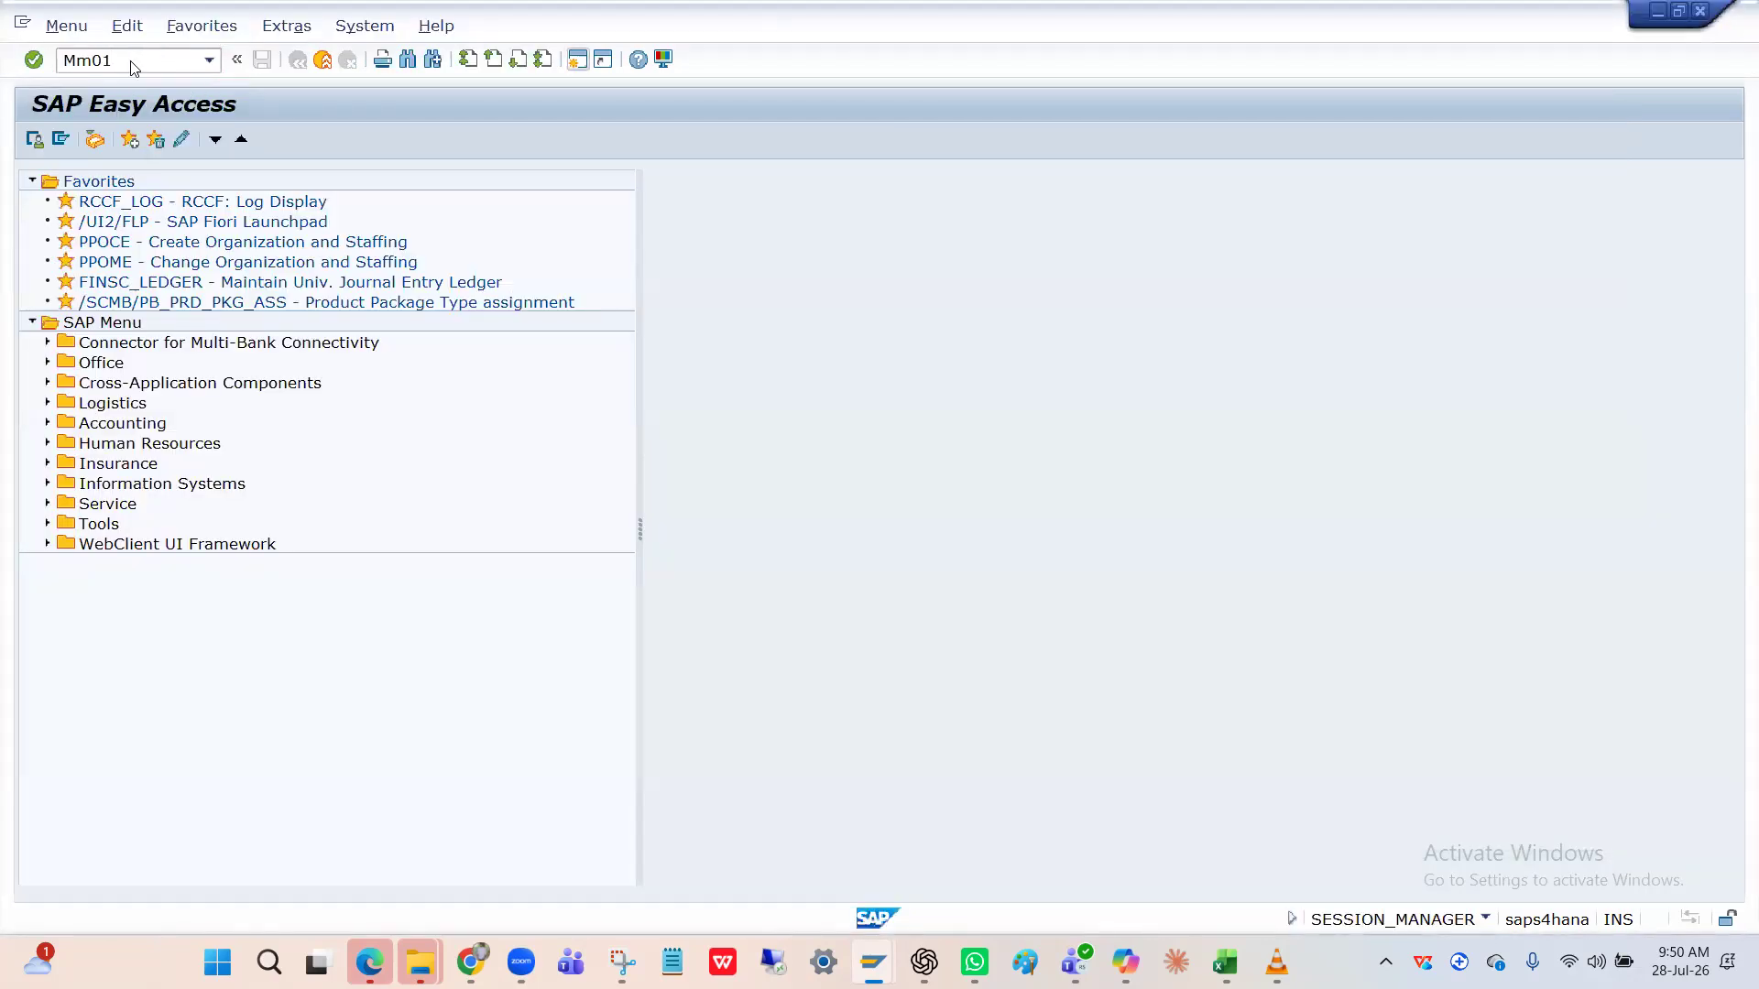
key("Return")
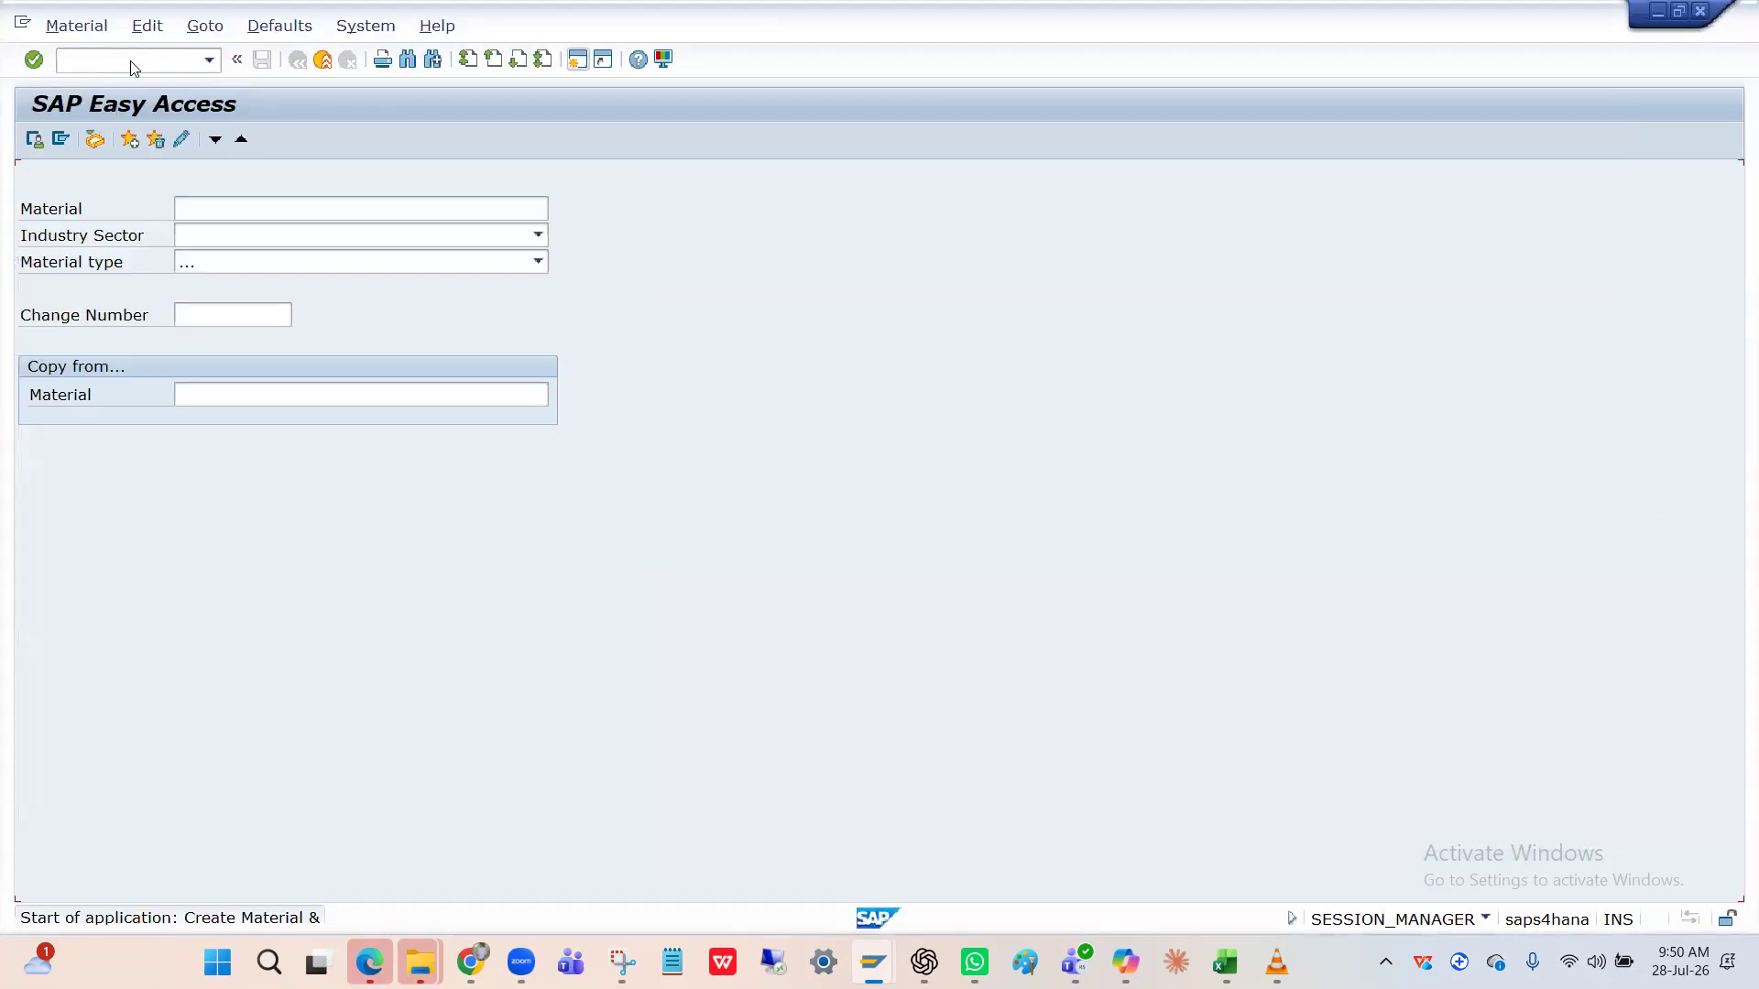
left_click(290, 238)
scroll(283, 451, "down", 3)
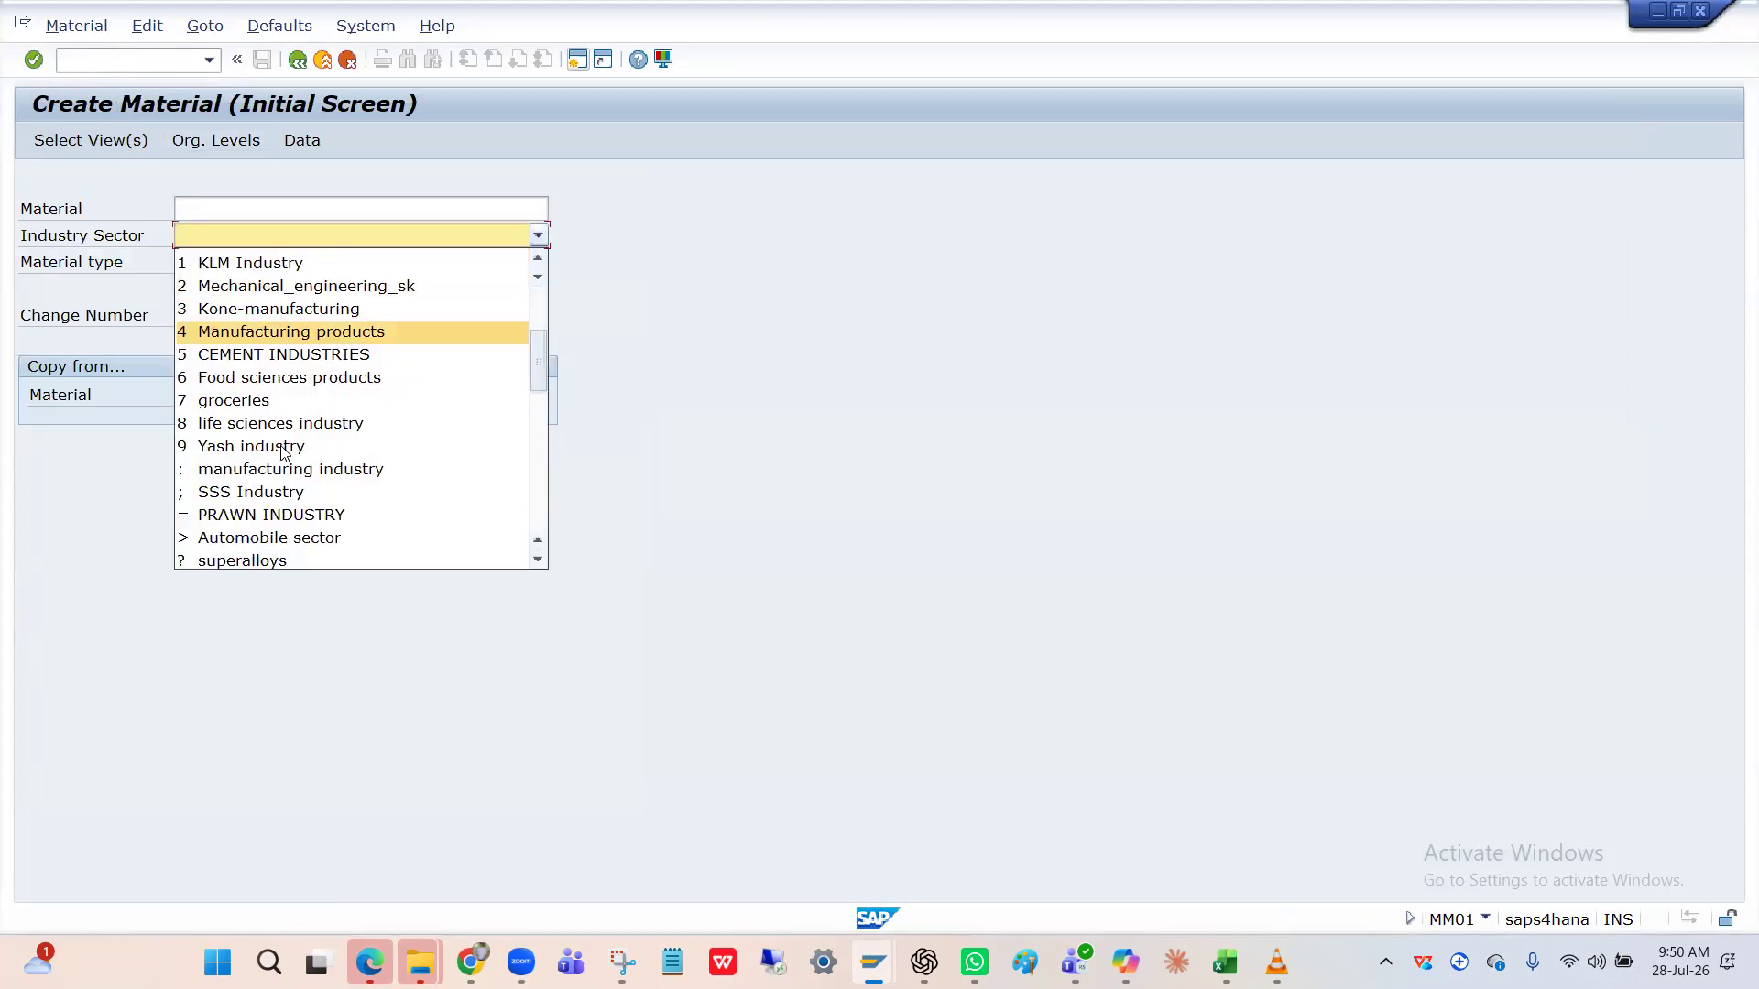
scroll(283, 451, "down", 3)
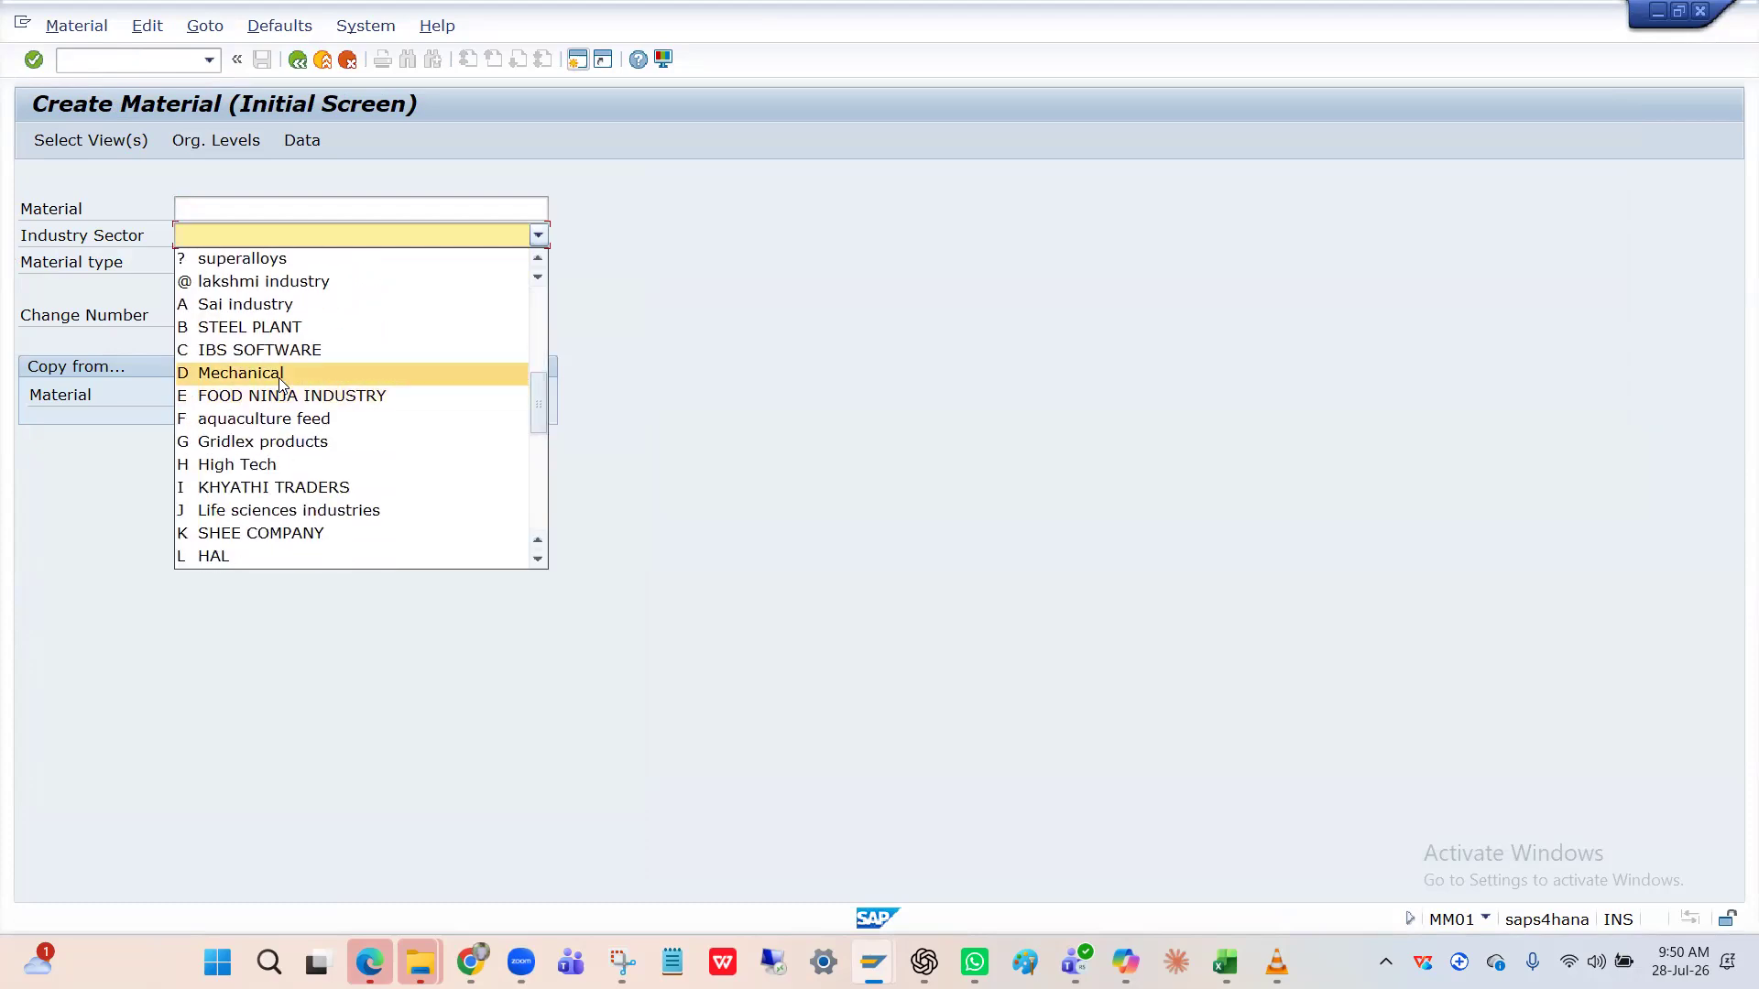
scroll(282, 403, "up", 3)
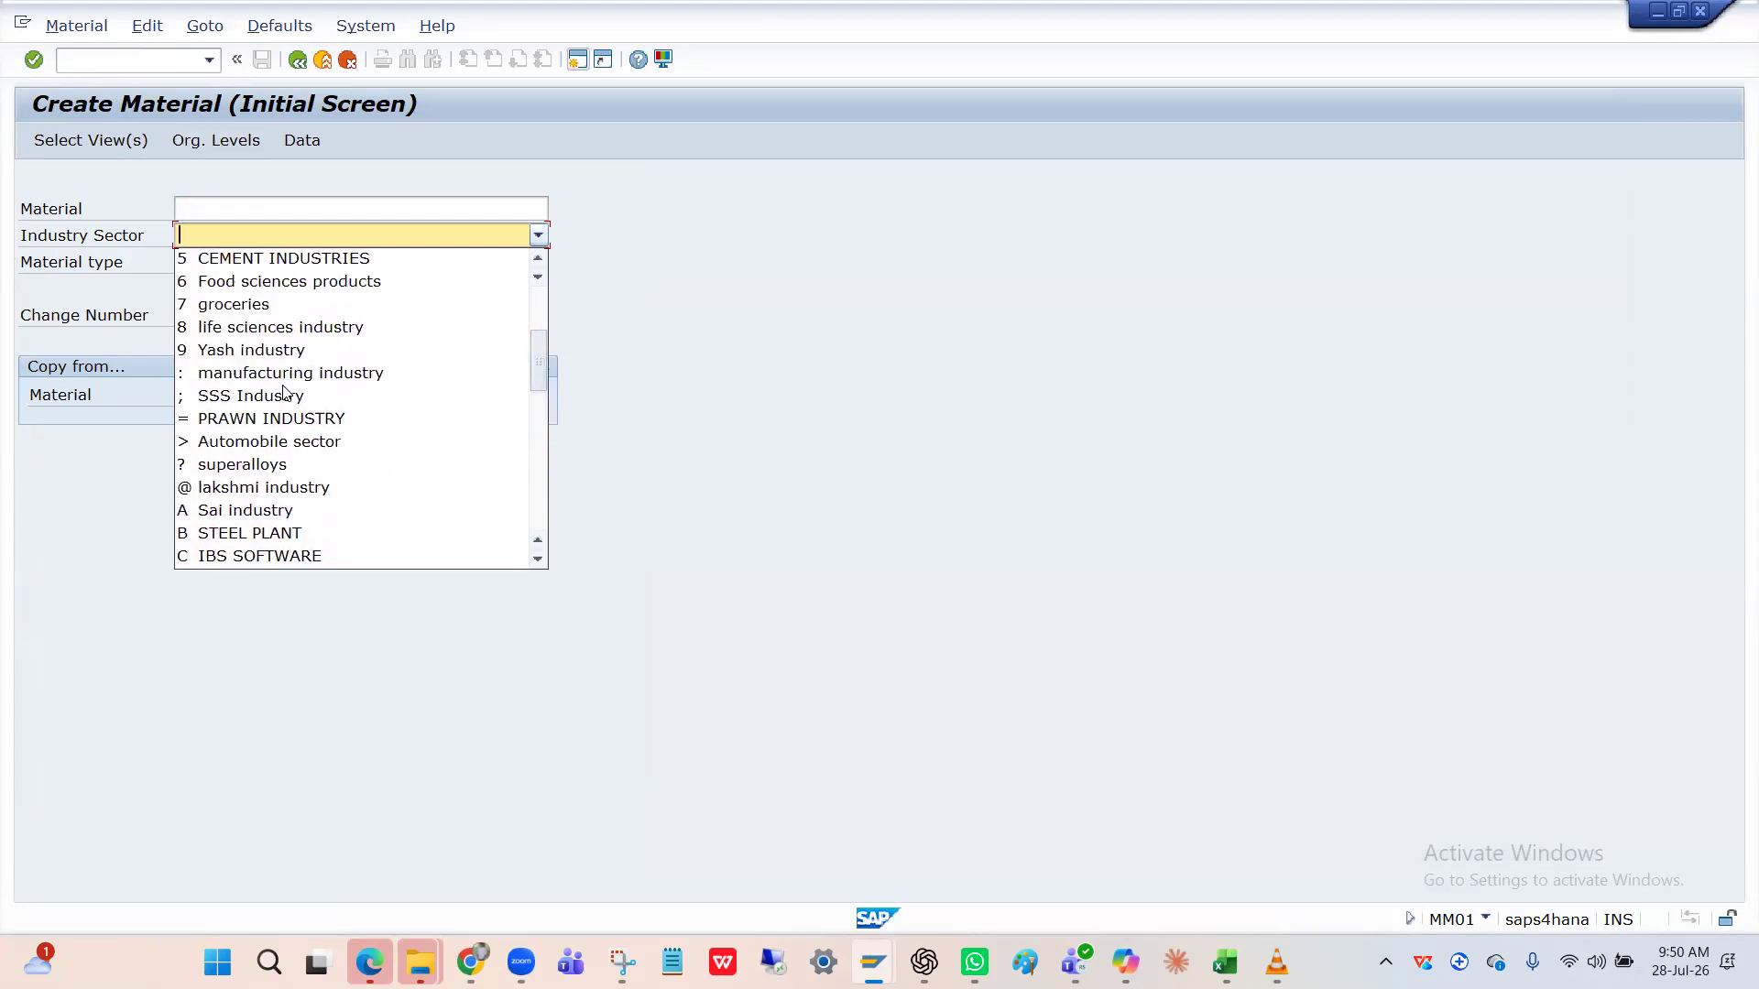
left_click(285, 383)
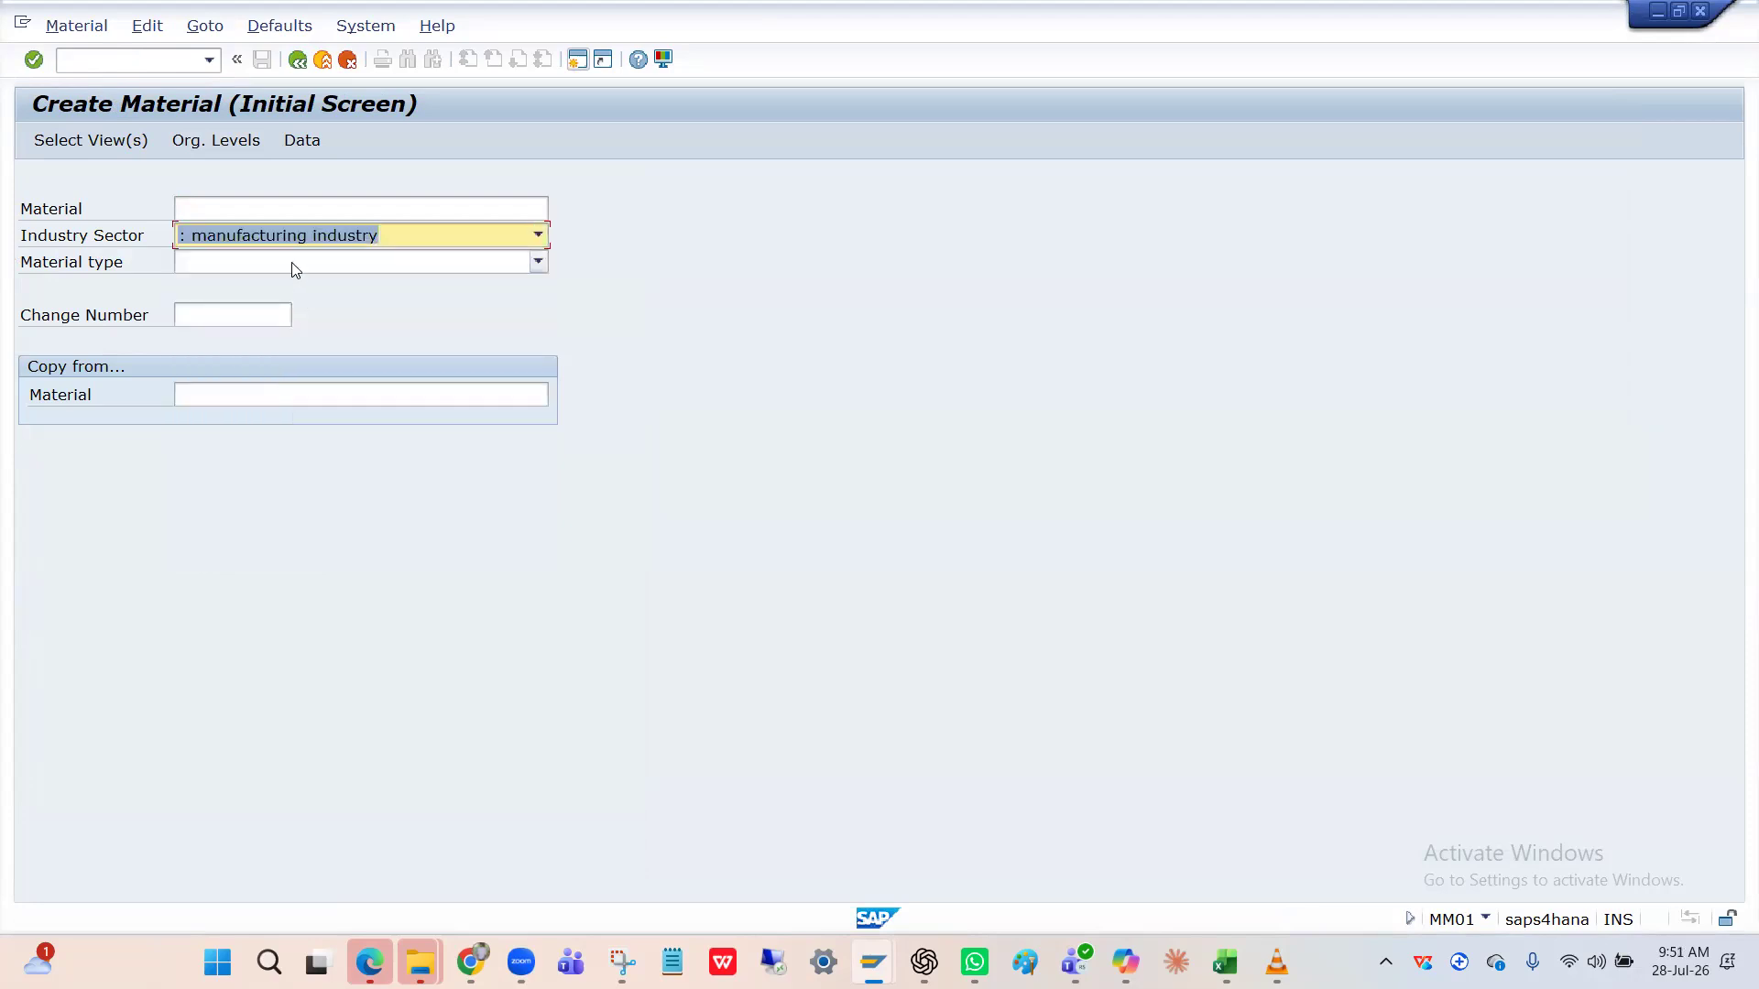
Select material type HFIN Finished Product- HPIN and continue to the view selection.
left_click(291, 262)
key("h")
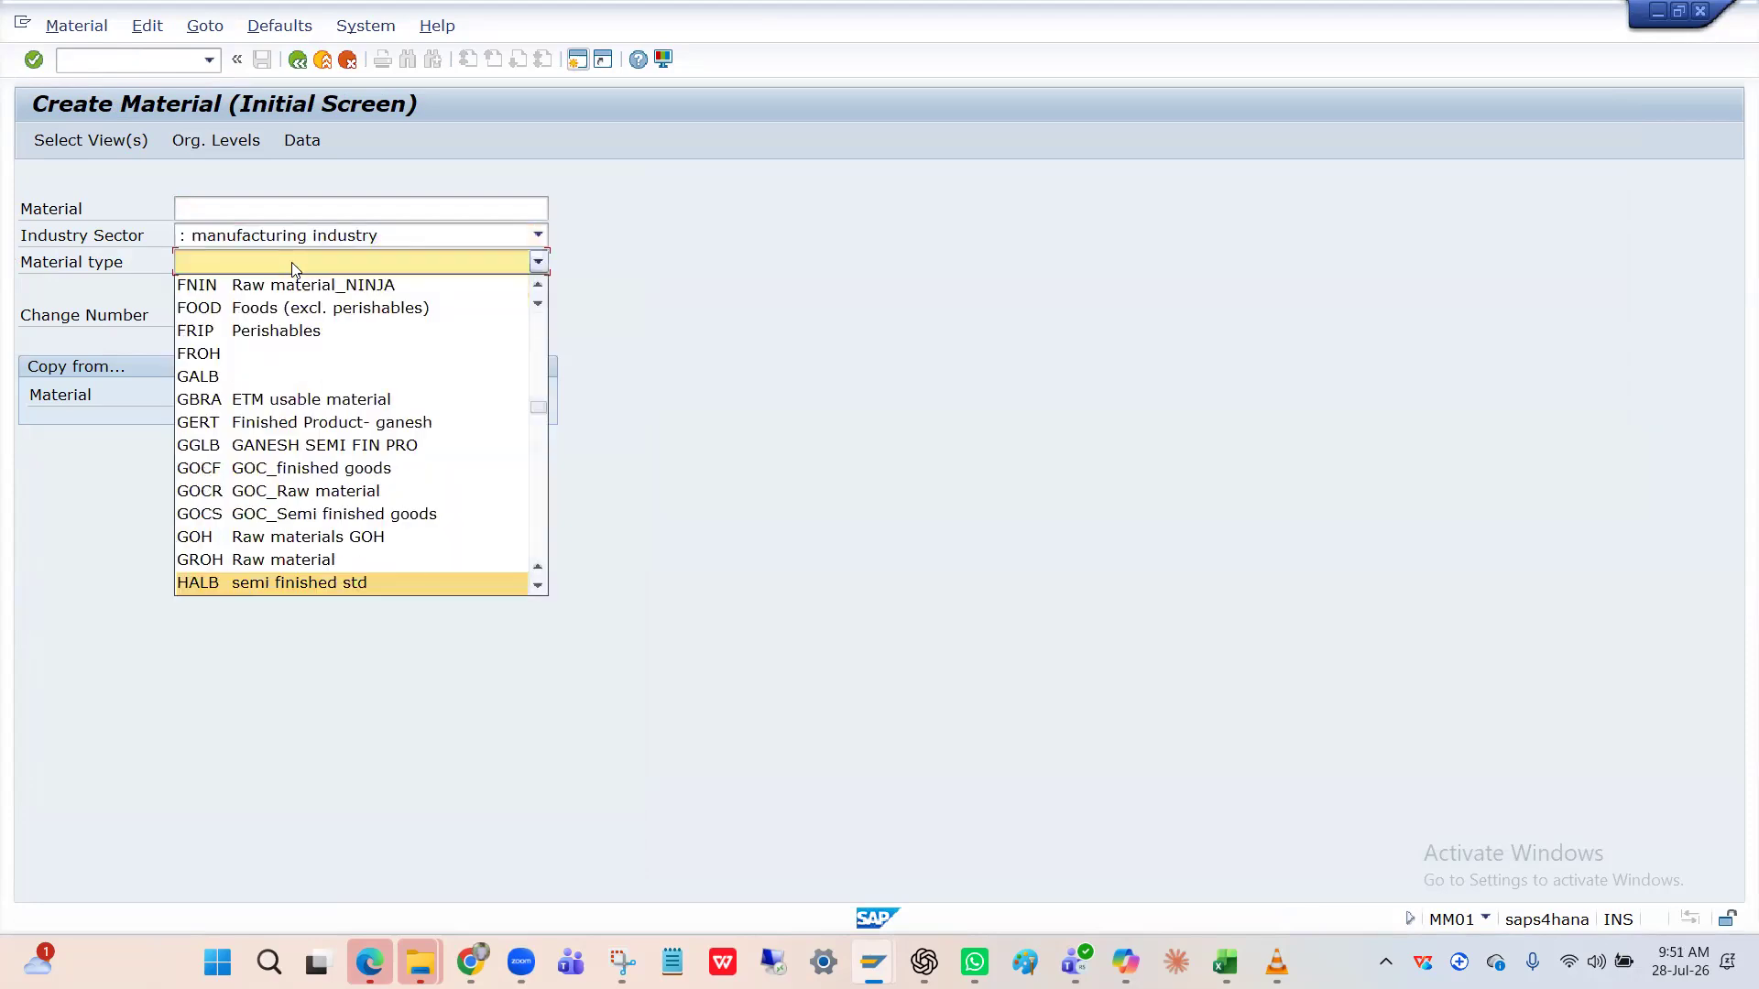
key("f")
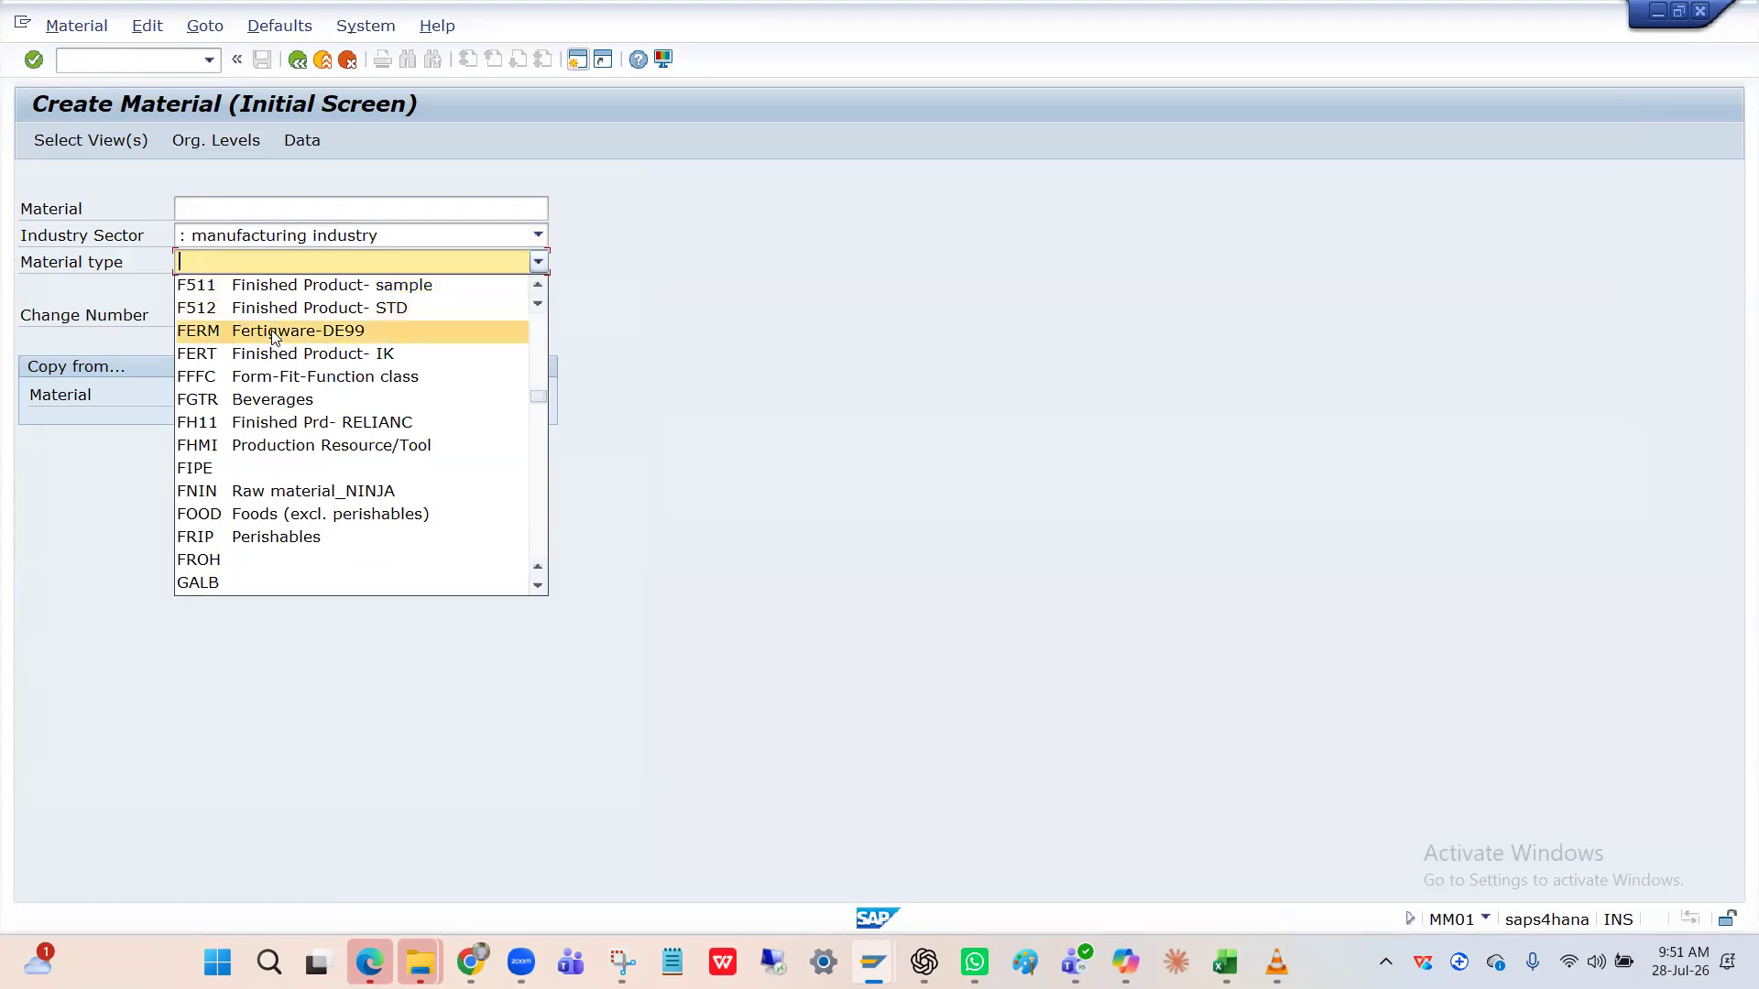
key("Down")
key("Down")
key("Down")
key("Down")
key("Down")
key("Down")
key("Down")
key("Down")
key("Down")
key("Down")
key("Down")
key("Down")
key("Down")
key("Down")
key("Down")
key("Down")
key("Down")
key("Down")
key("Down")
key("Down")
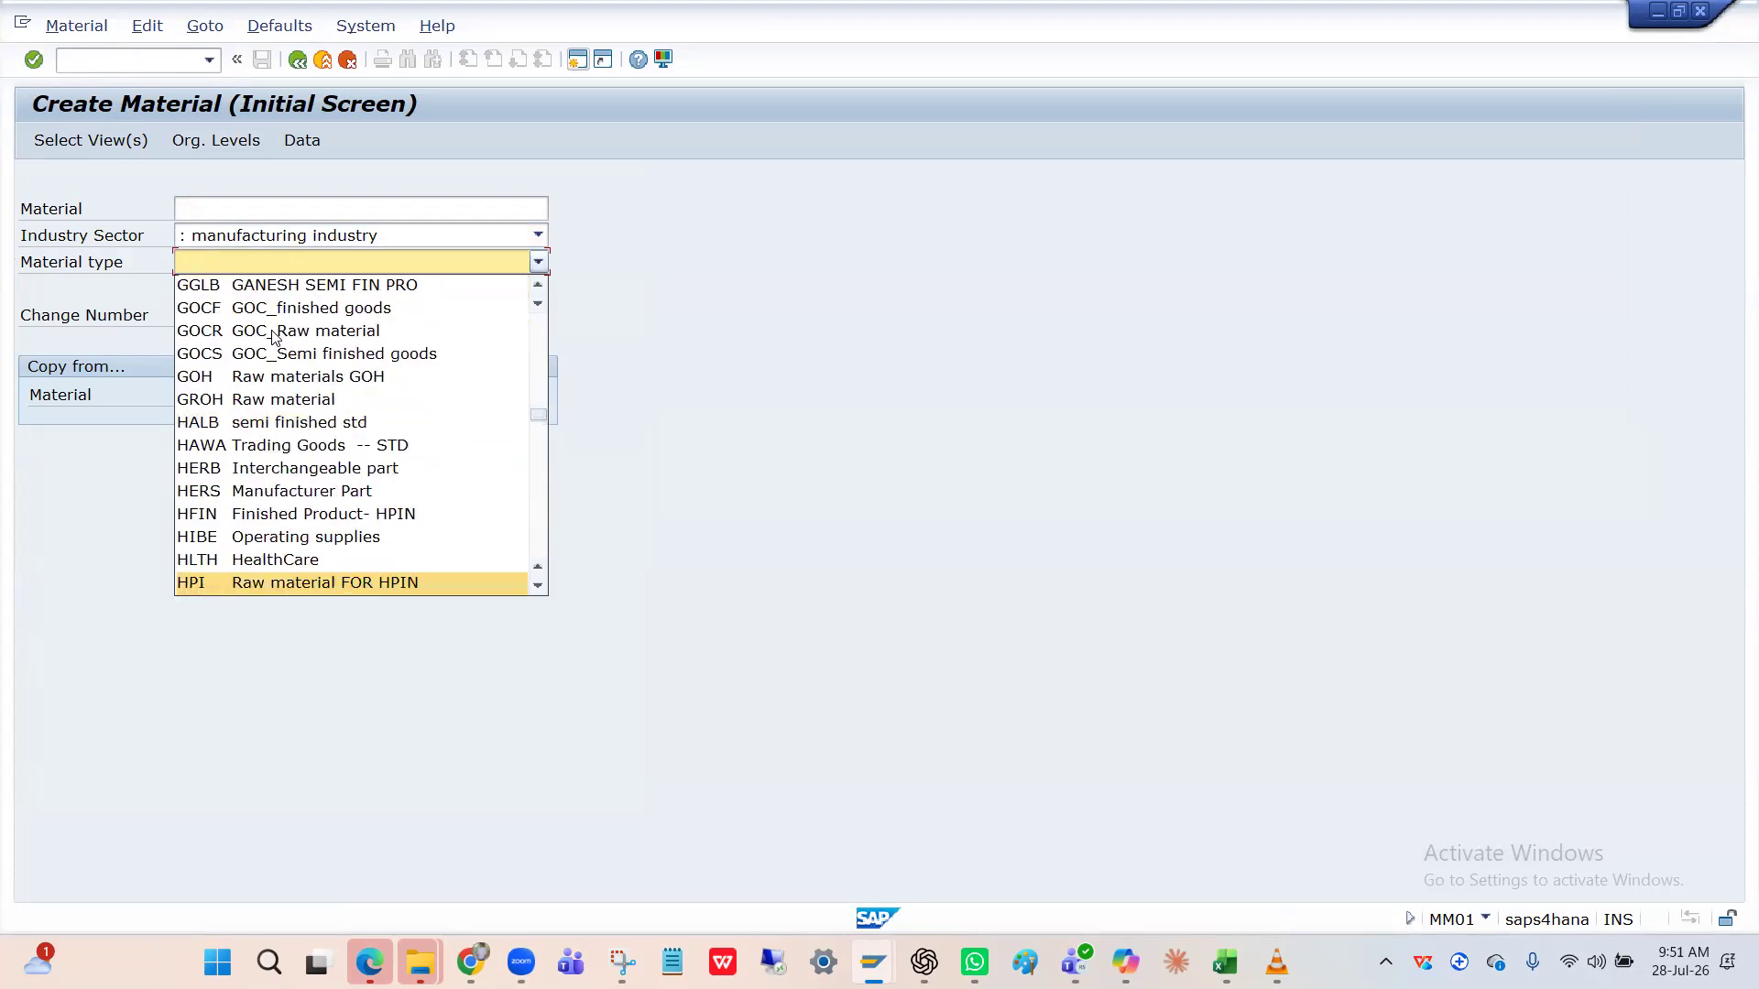
scroll(264, 375, "down", 4)
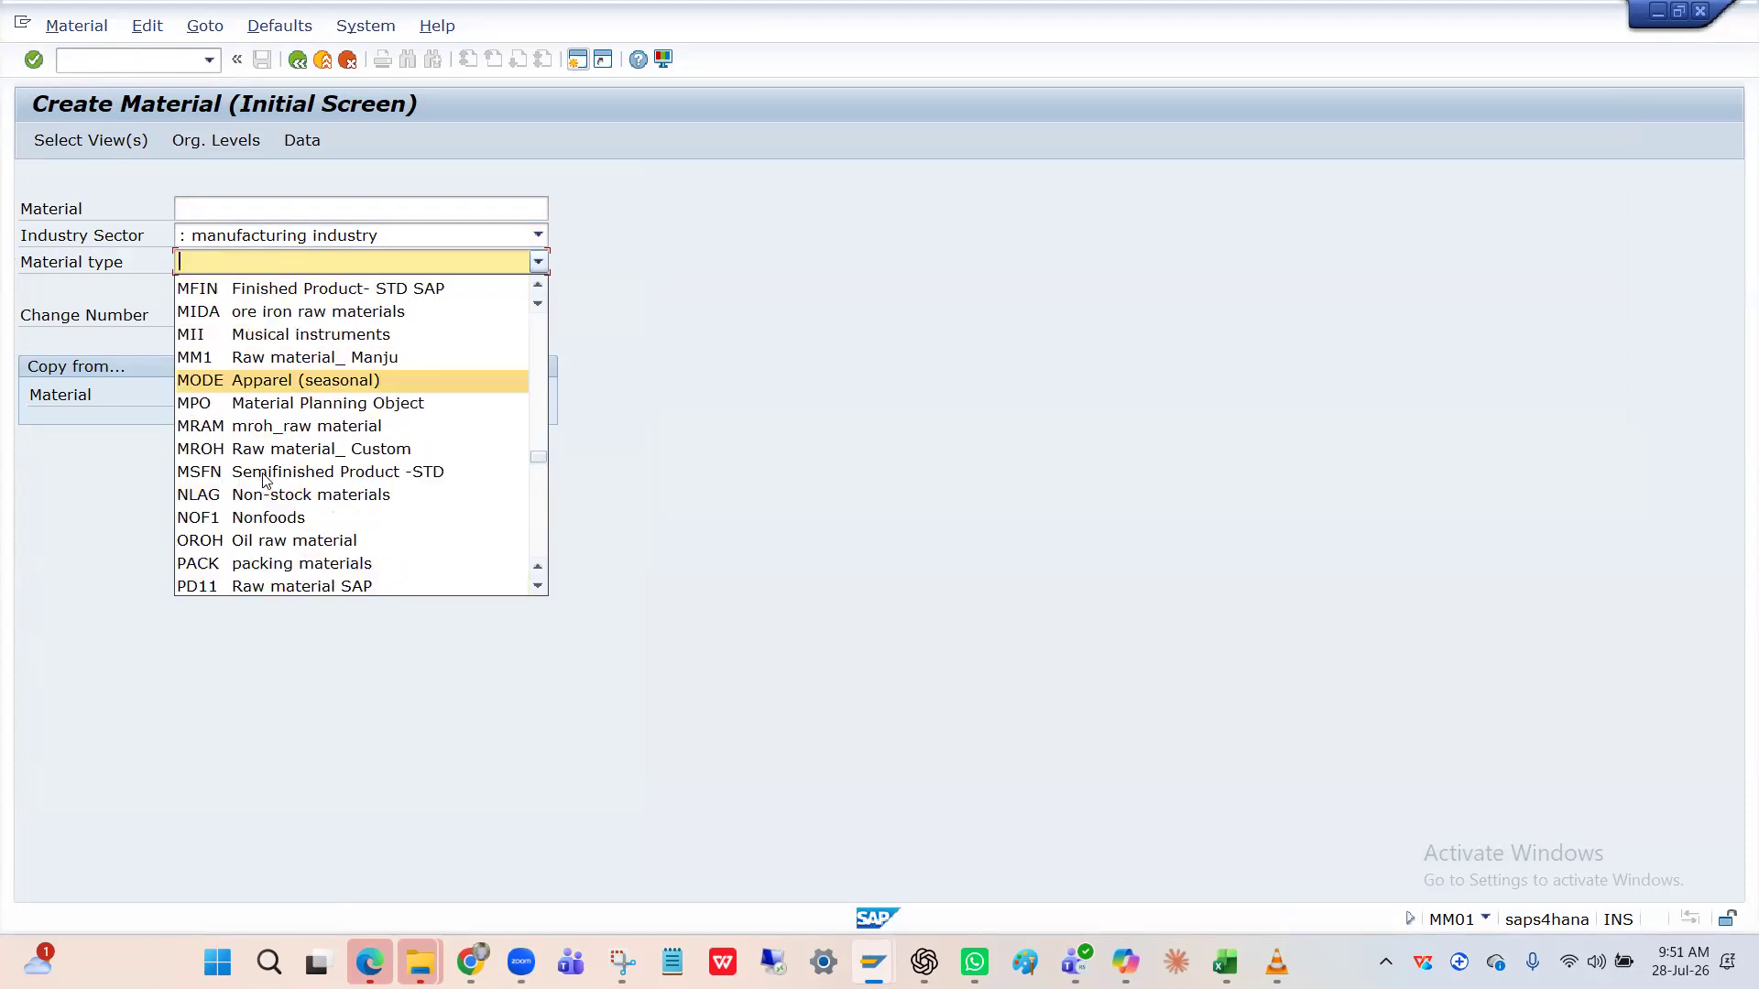
scroll(263, 478, "down", 4)
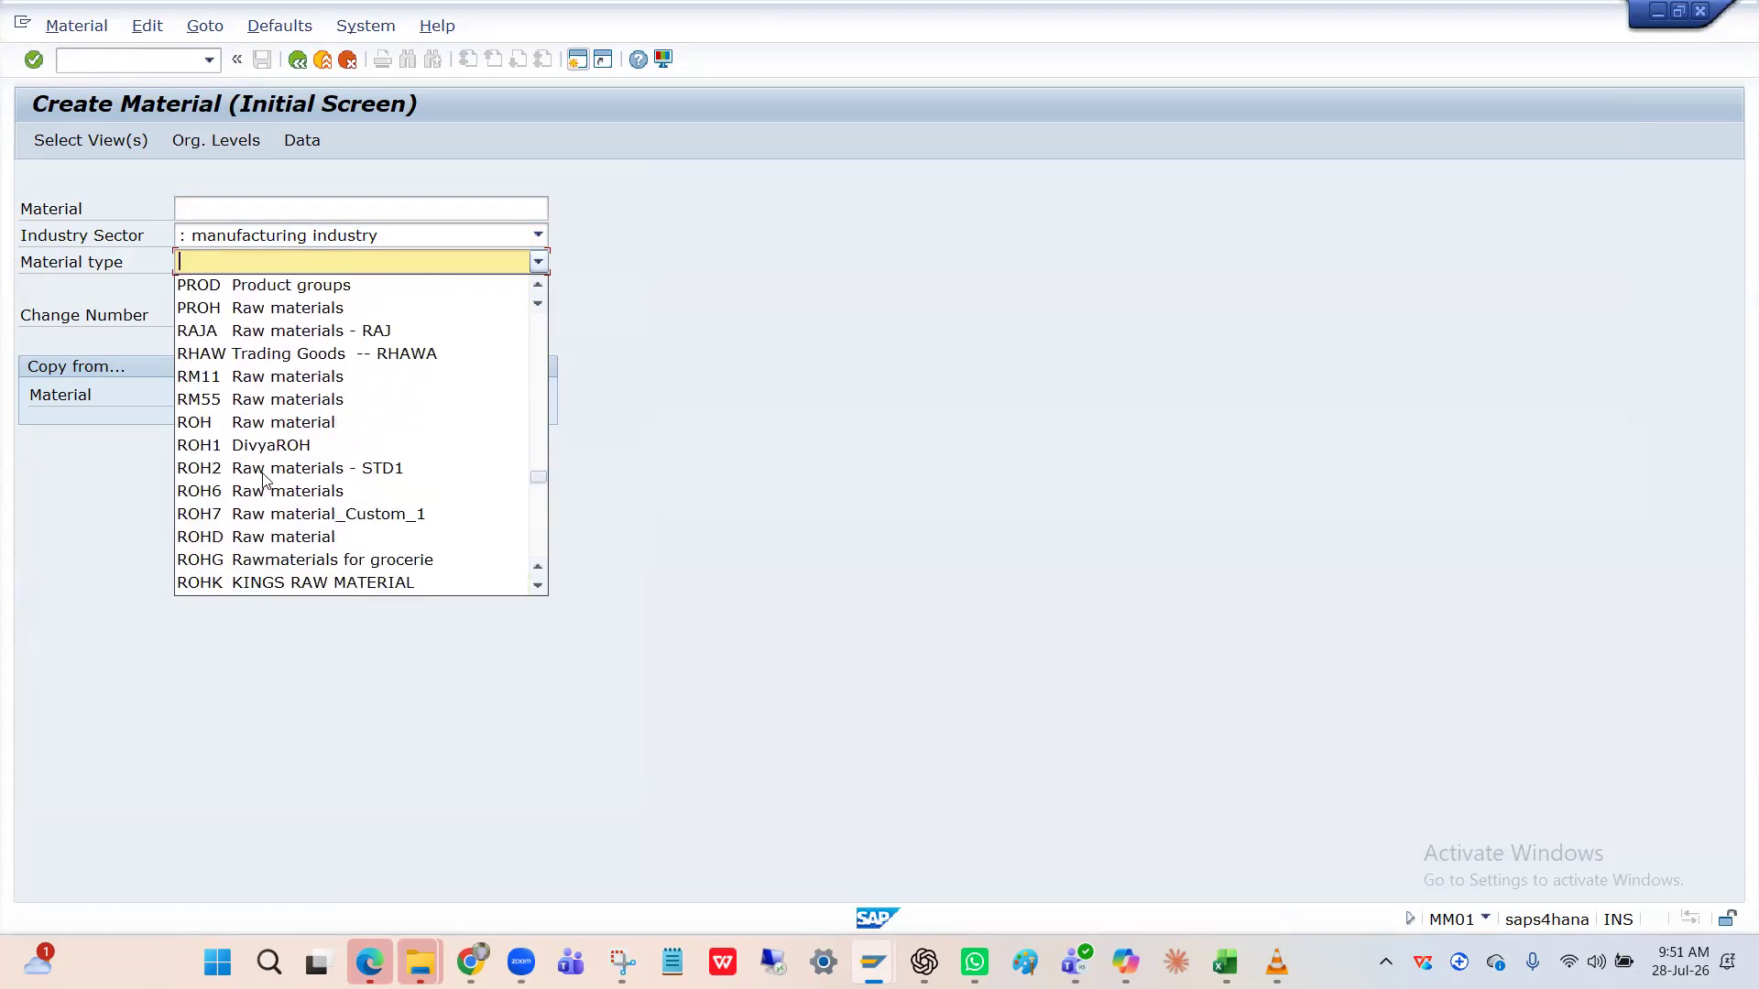
key("h")
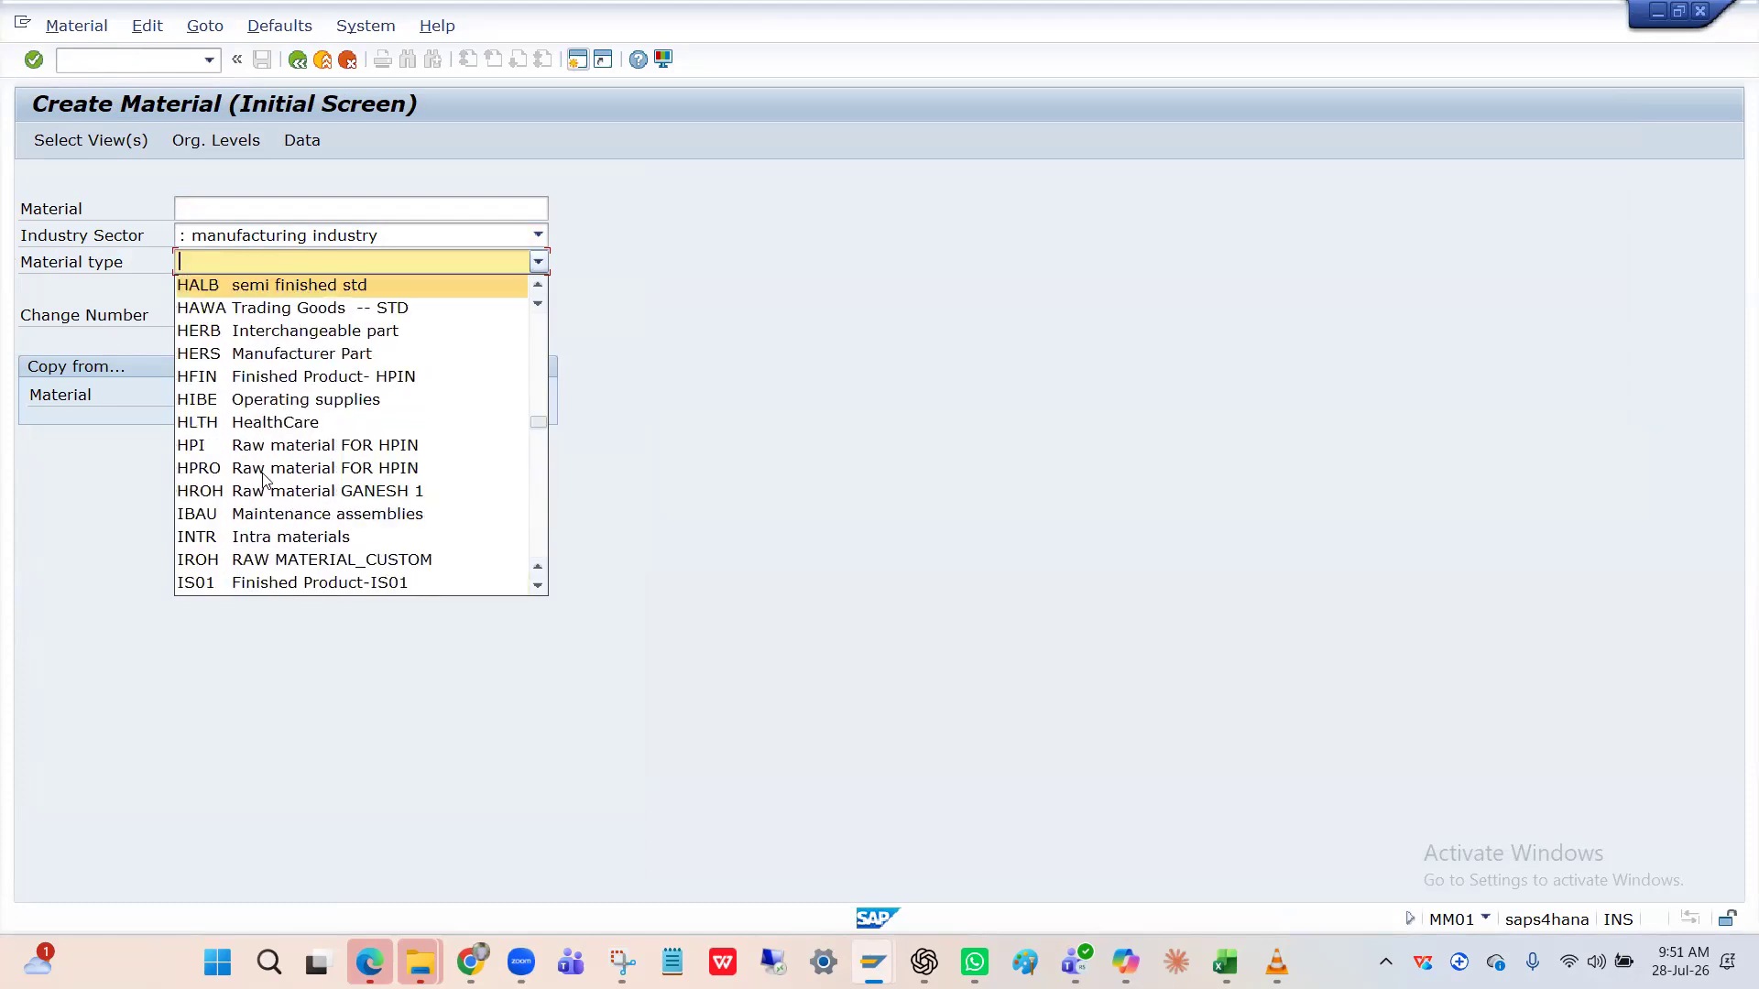
left_click(207, 381)
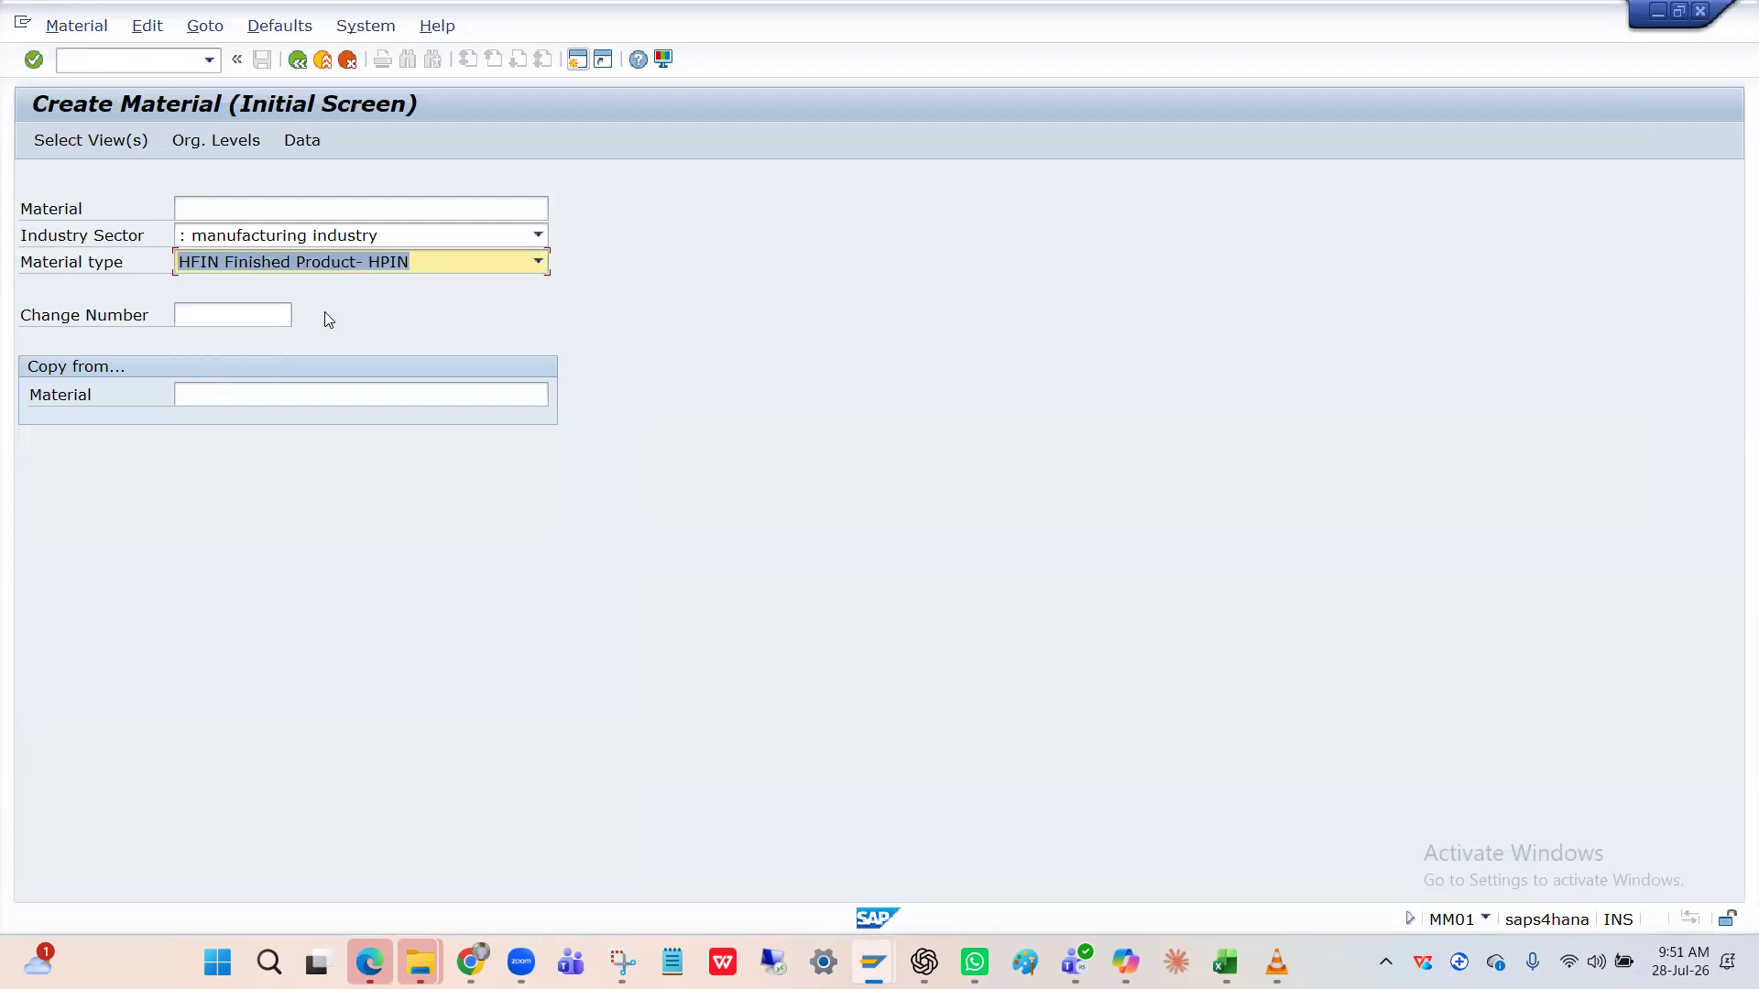
key("Return")
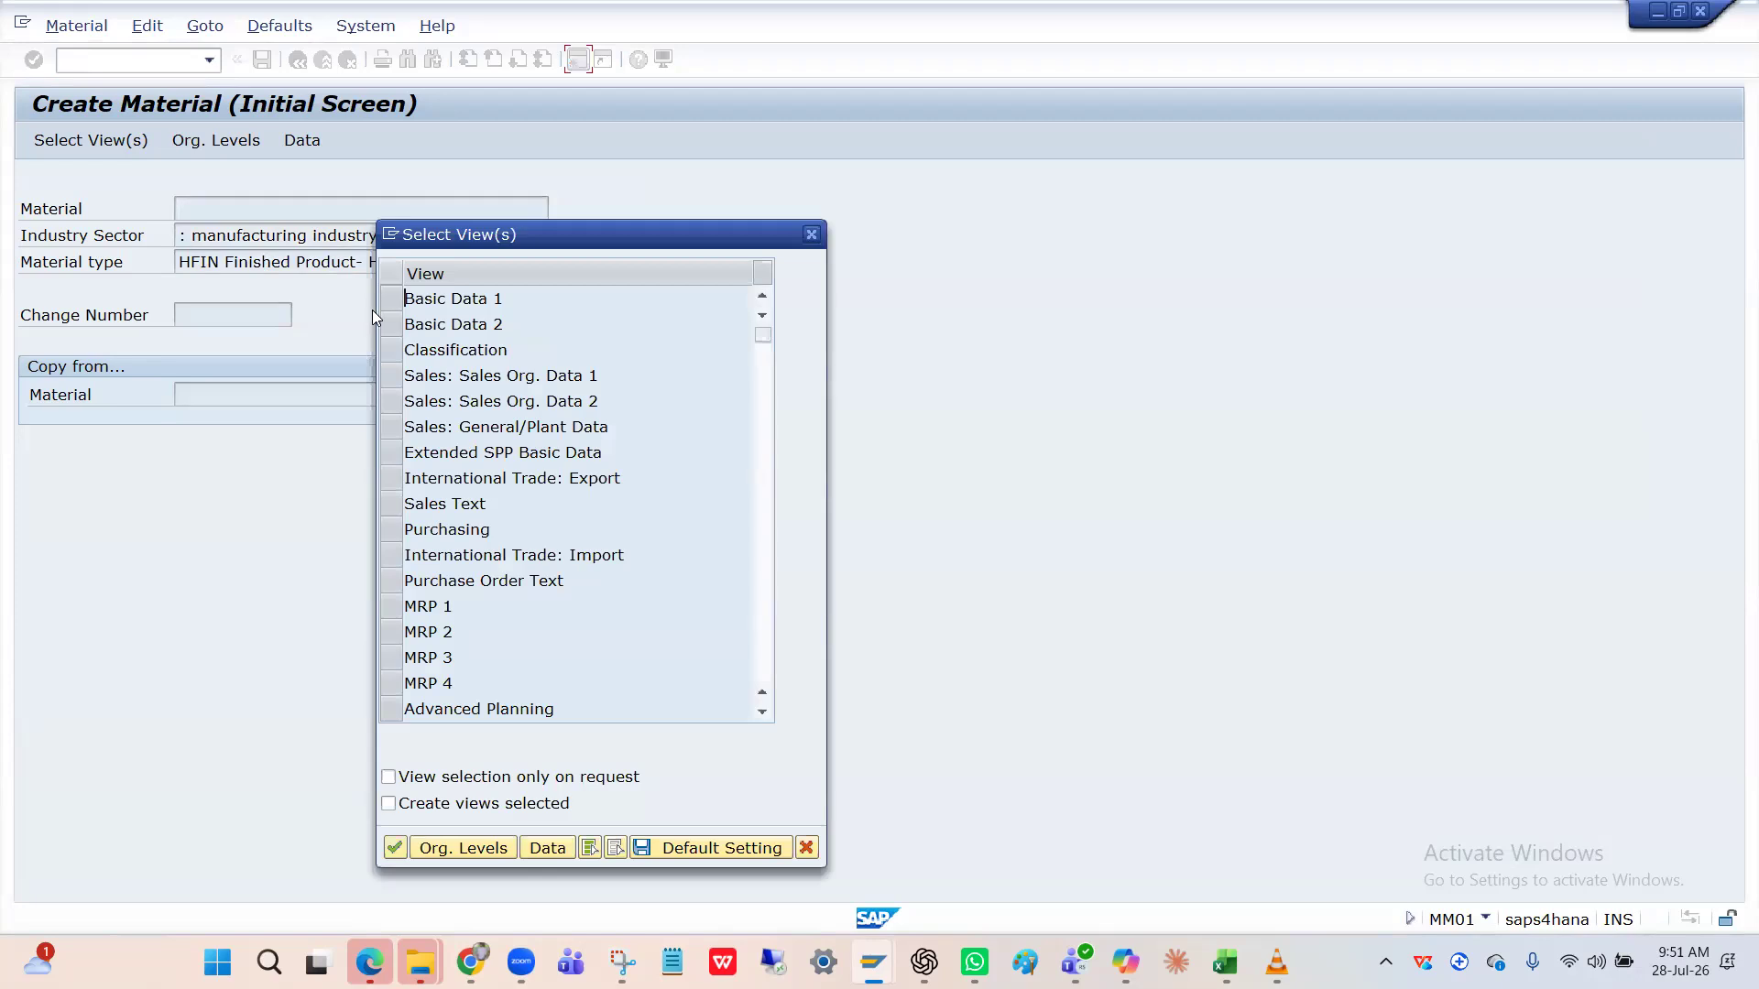
Select the Basic Data 1, Basic Data 2 and Purchasing views.
left_click(385, 306)
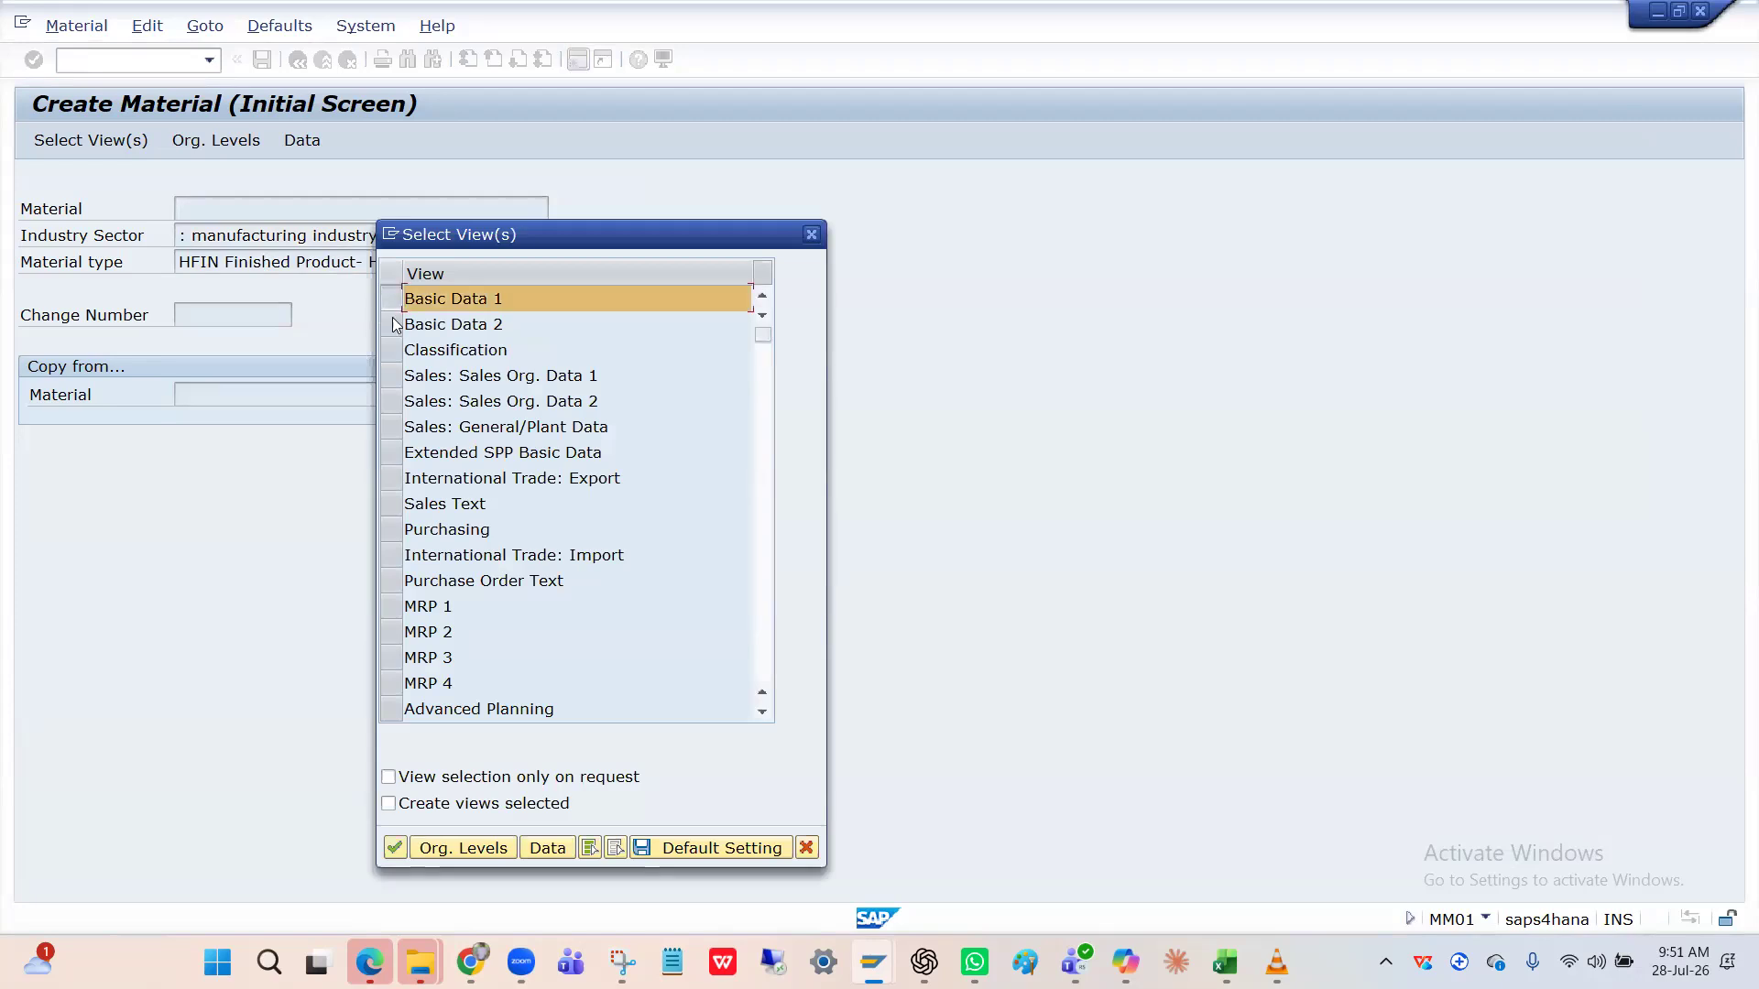
left_click(396, 324)
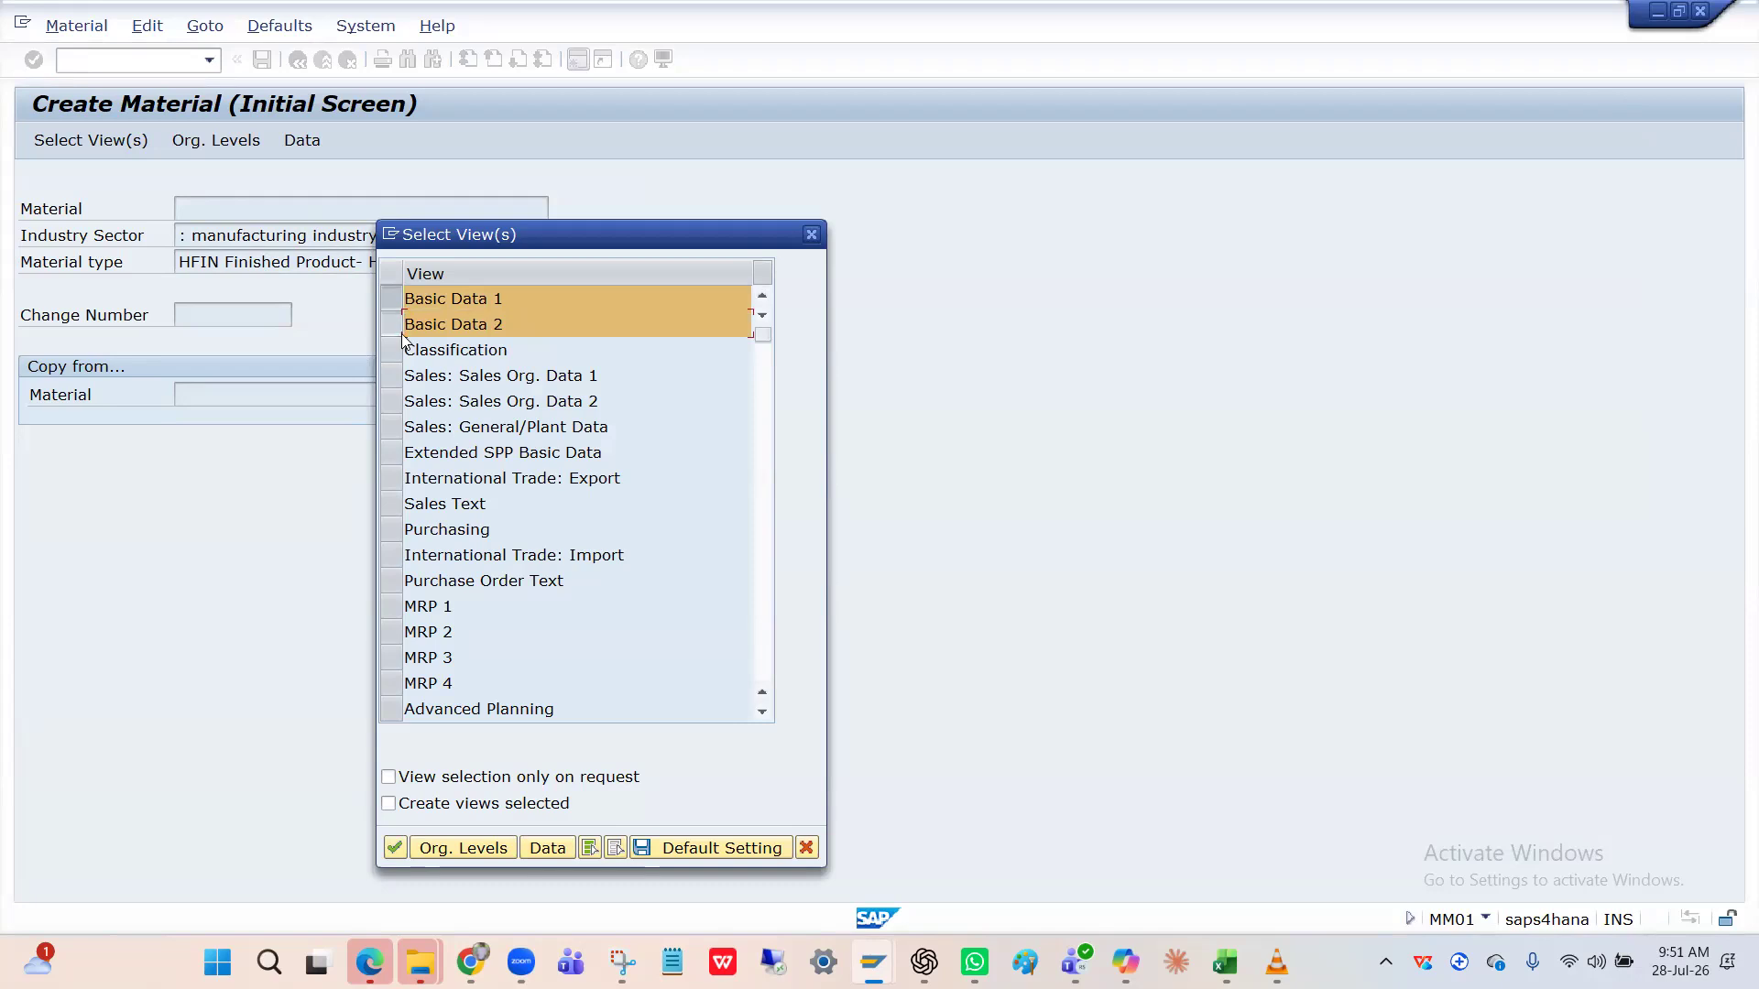
left_click(396, 531)
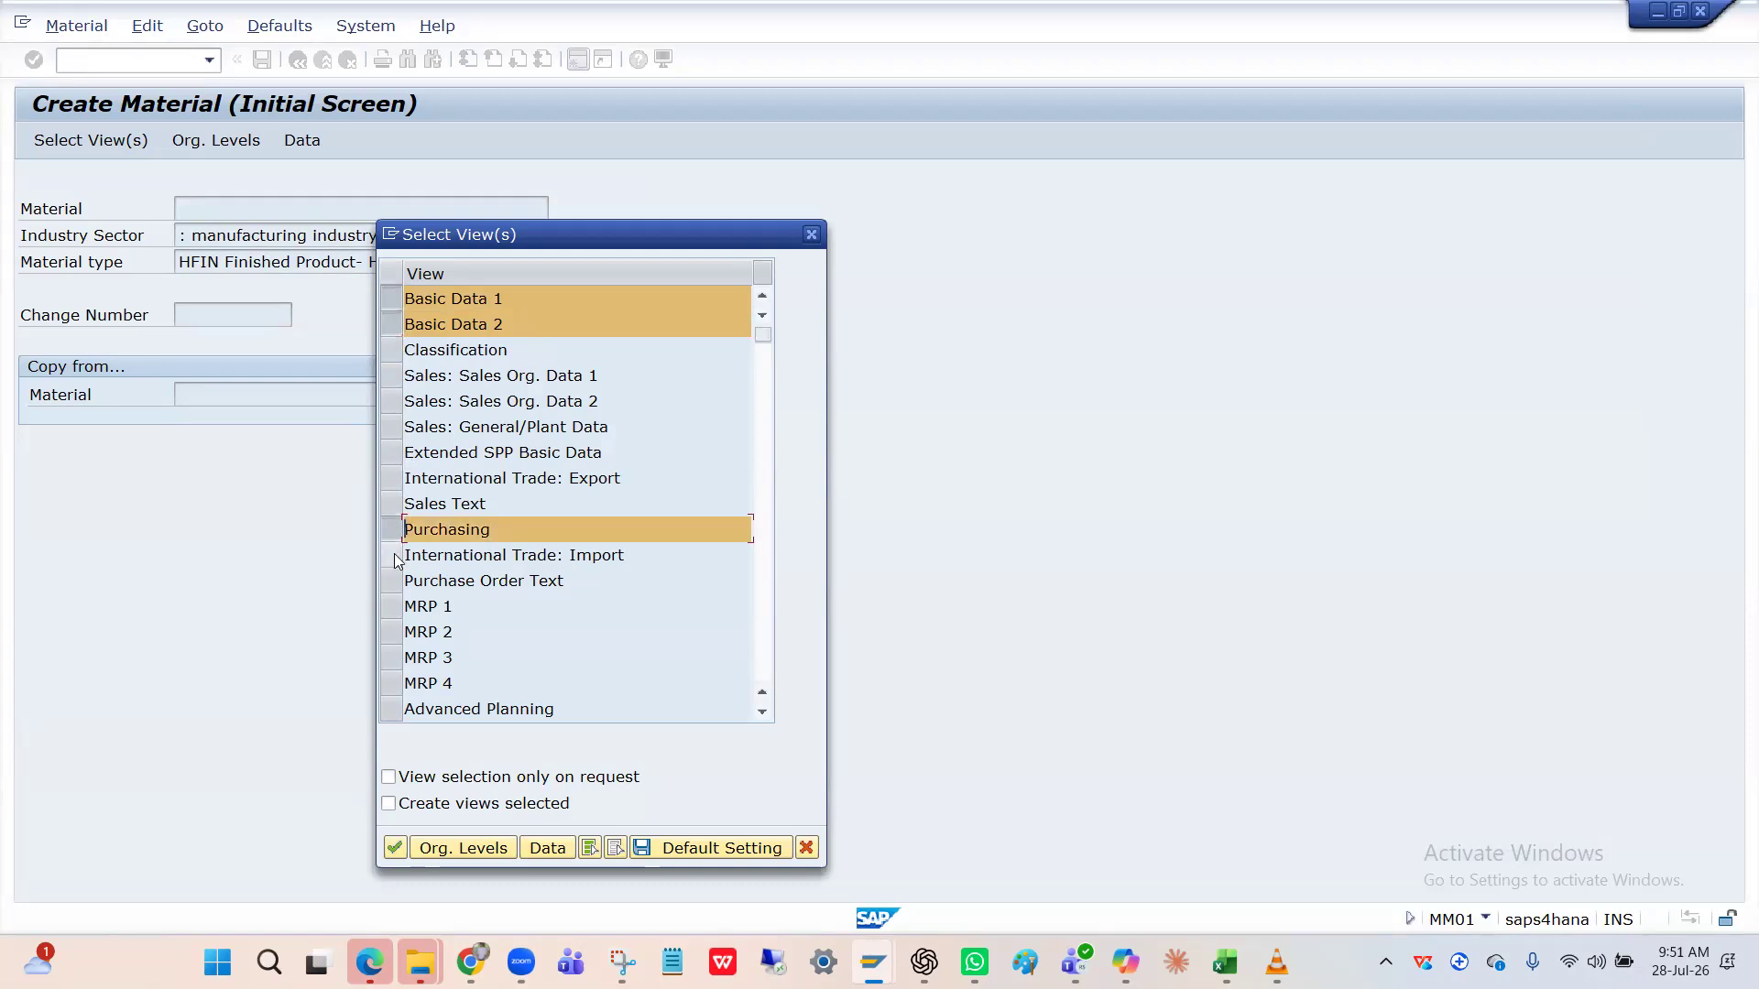
scroll(395, 559, "down", 3)
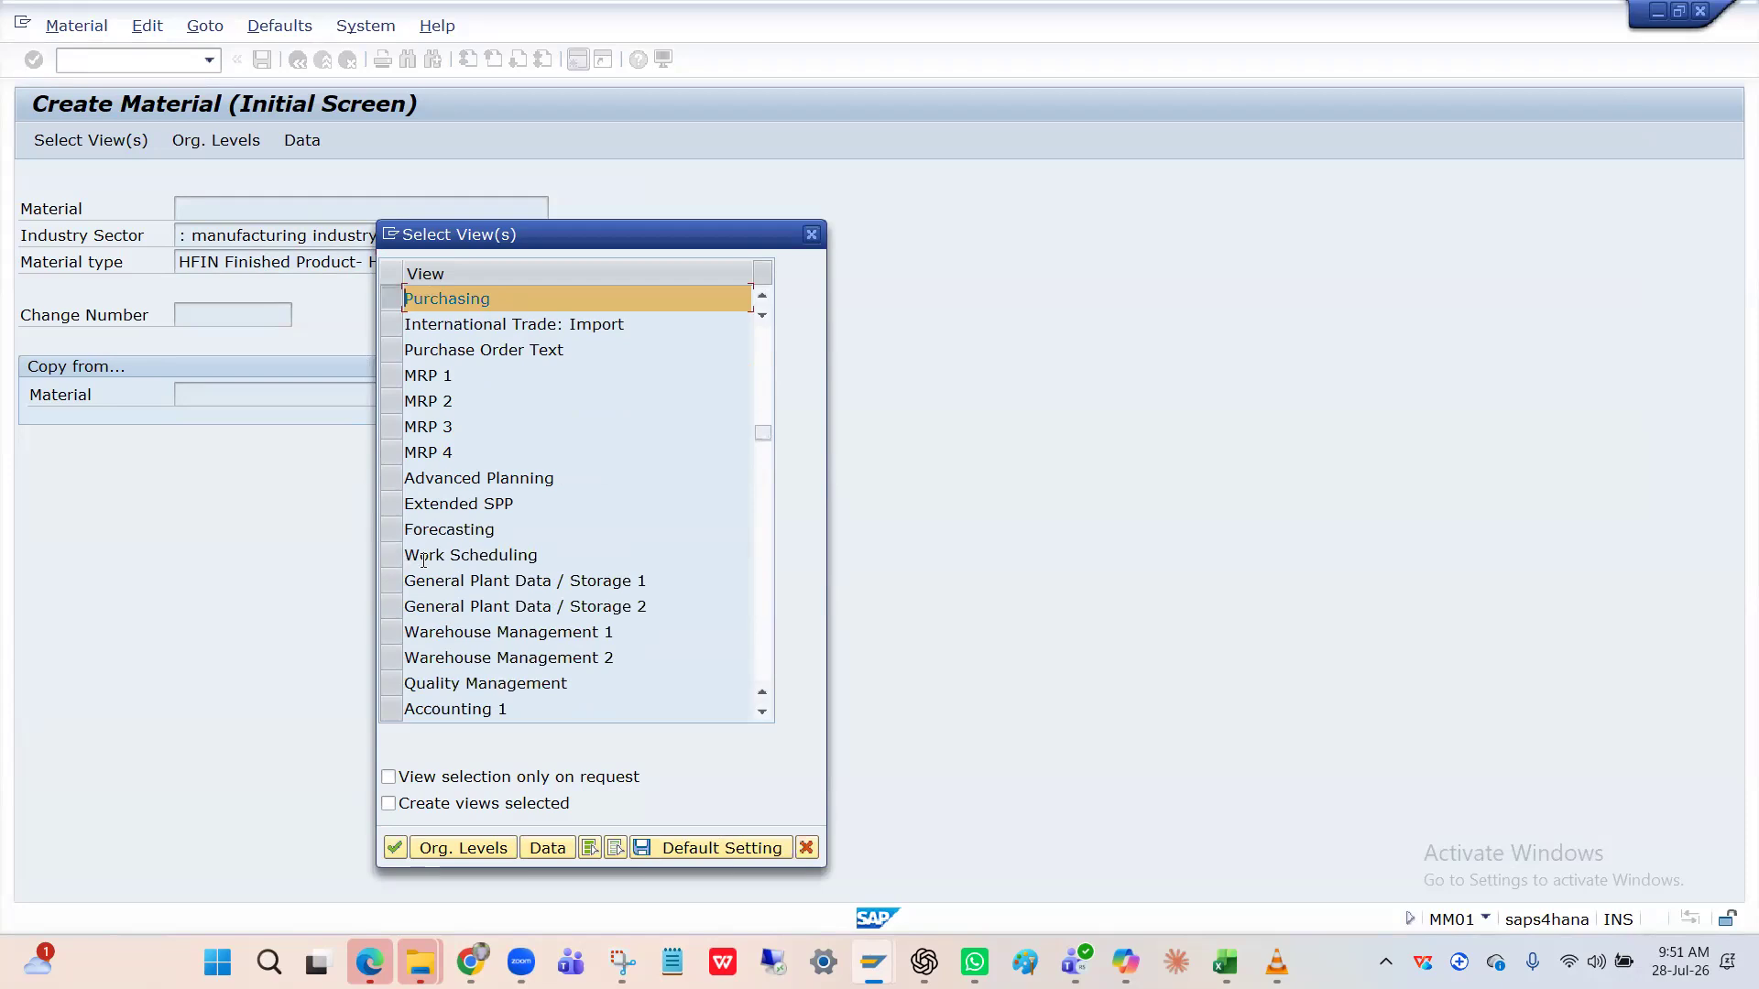
scroll(398, 632, "down", 1)
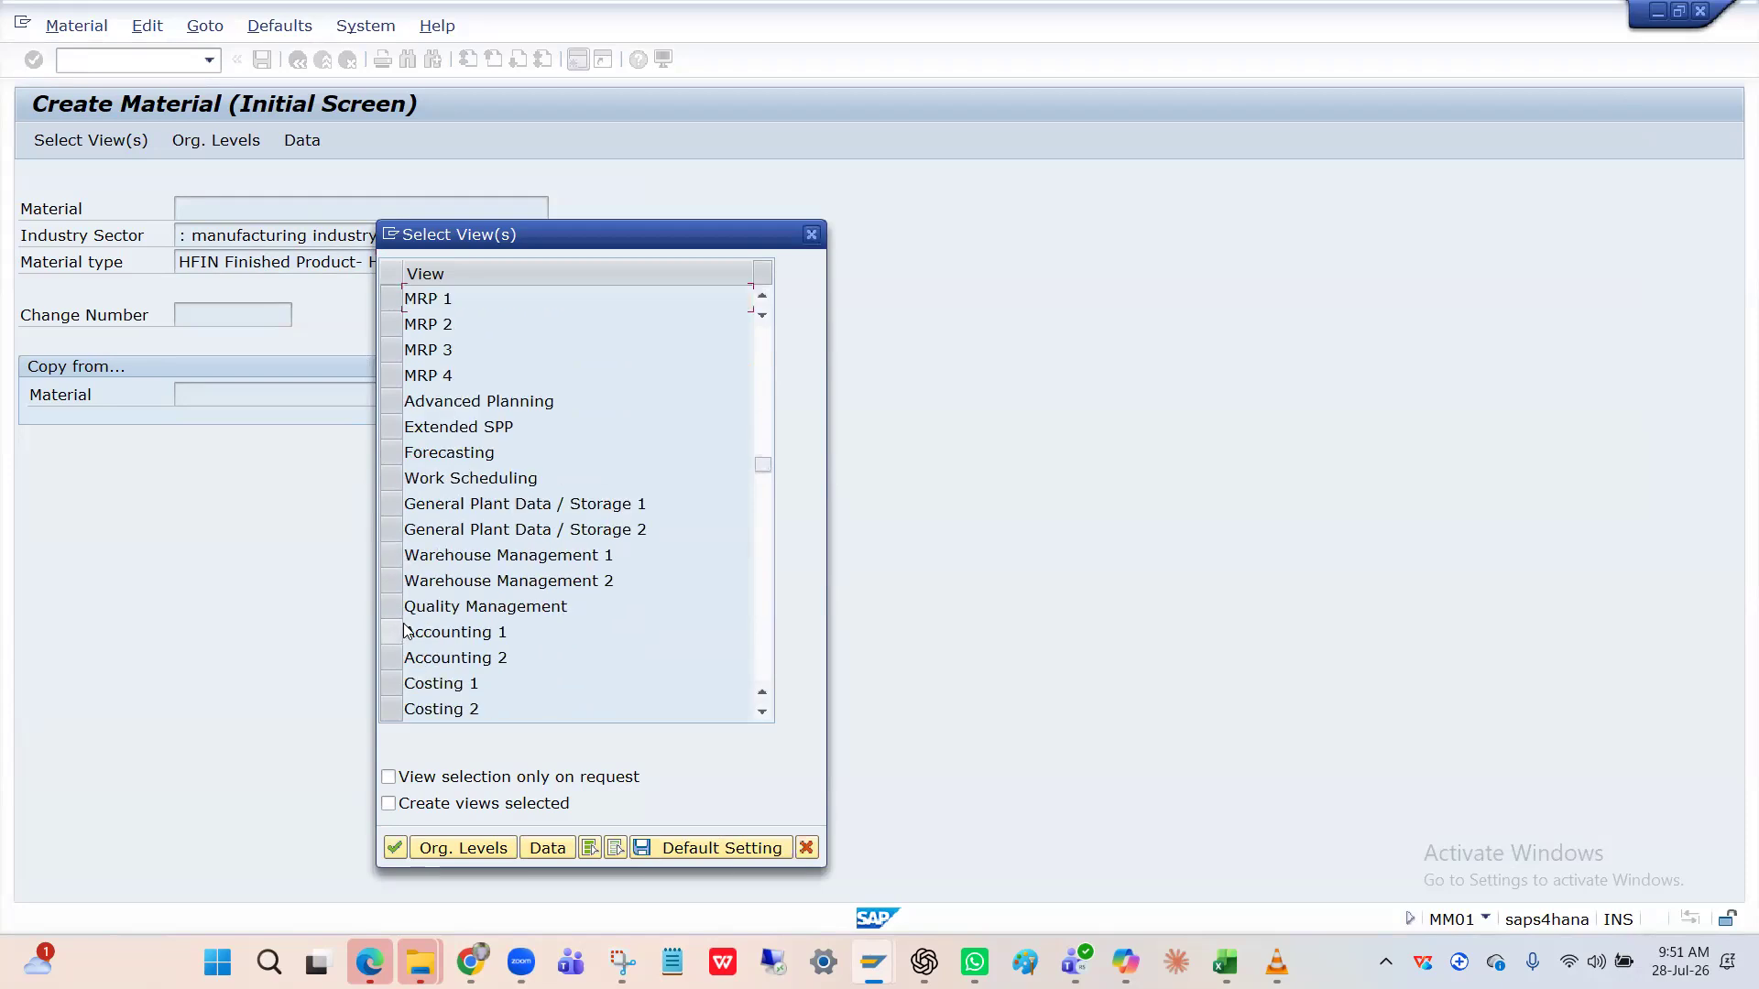
Add the Accounting 1, Accounting 2, Sales Org. Data 1 and Sales Org. Data 2 views.
left_click(392, 635)
left_click(396, 662)
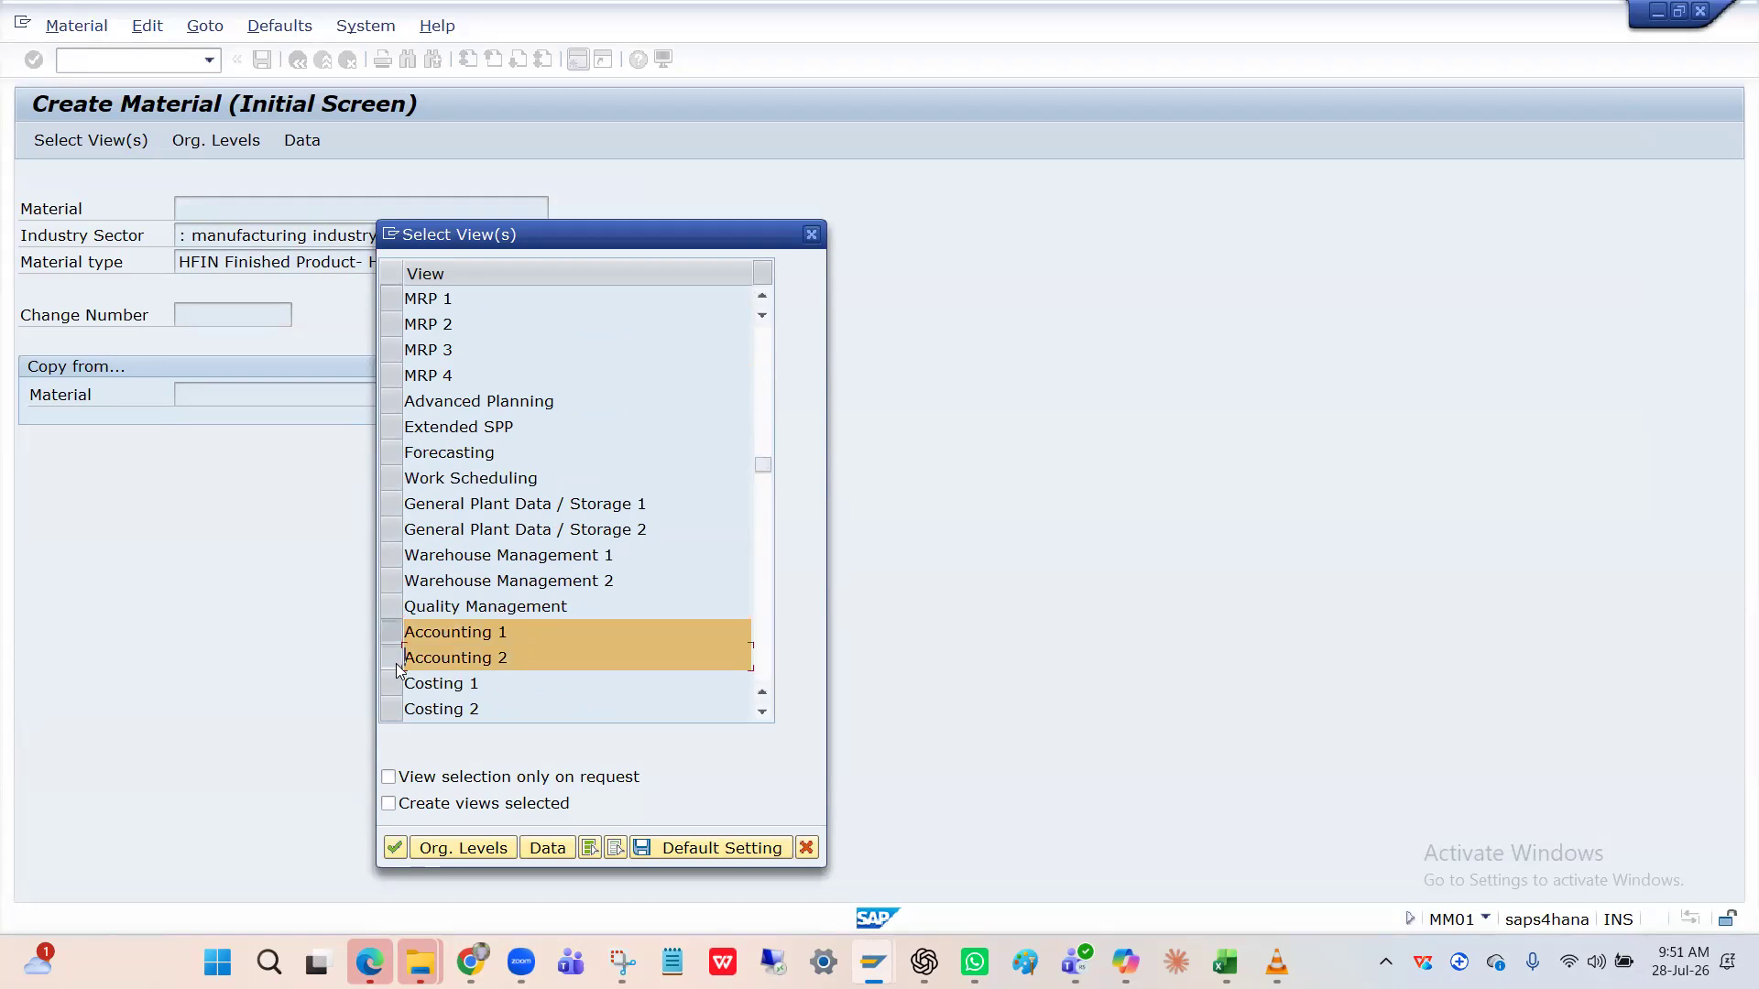
scroll(397, 669, "down", 2)
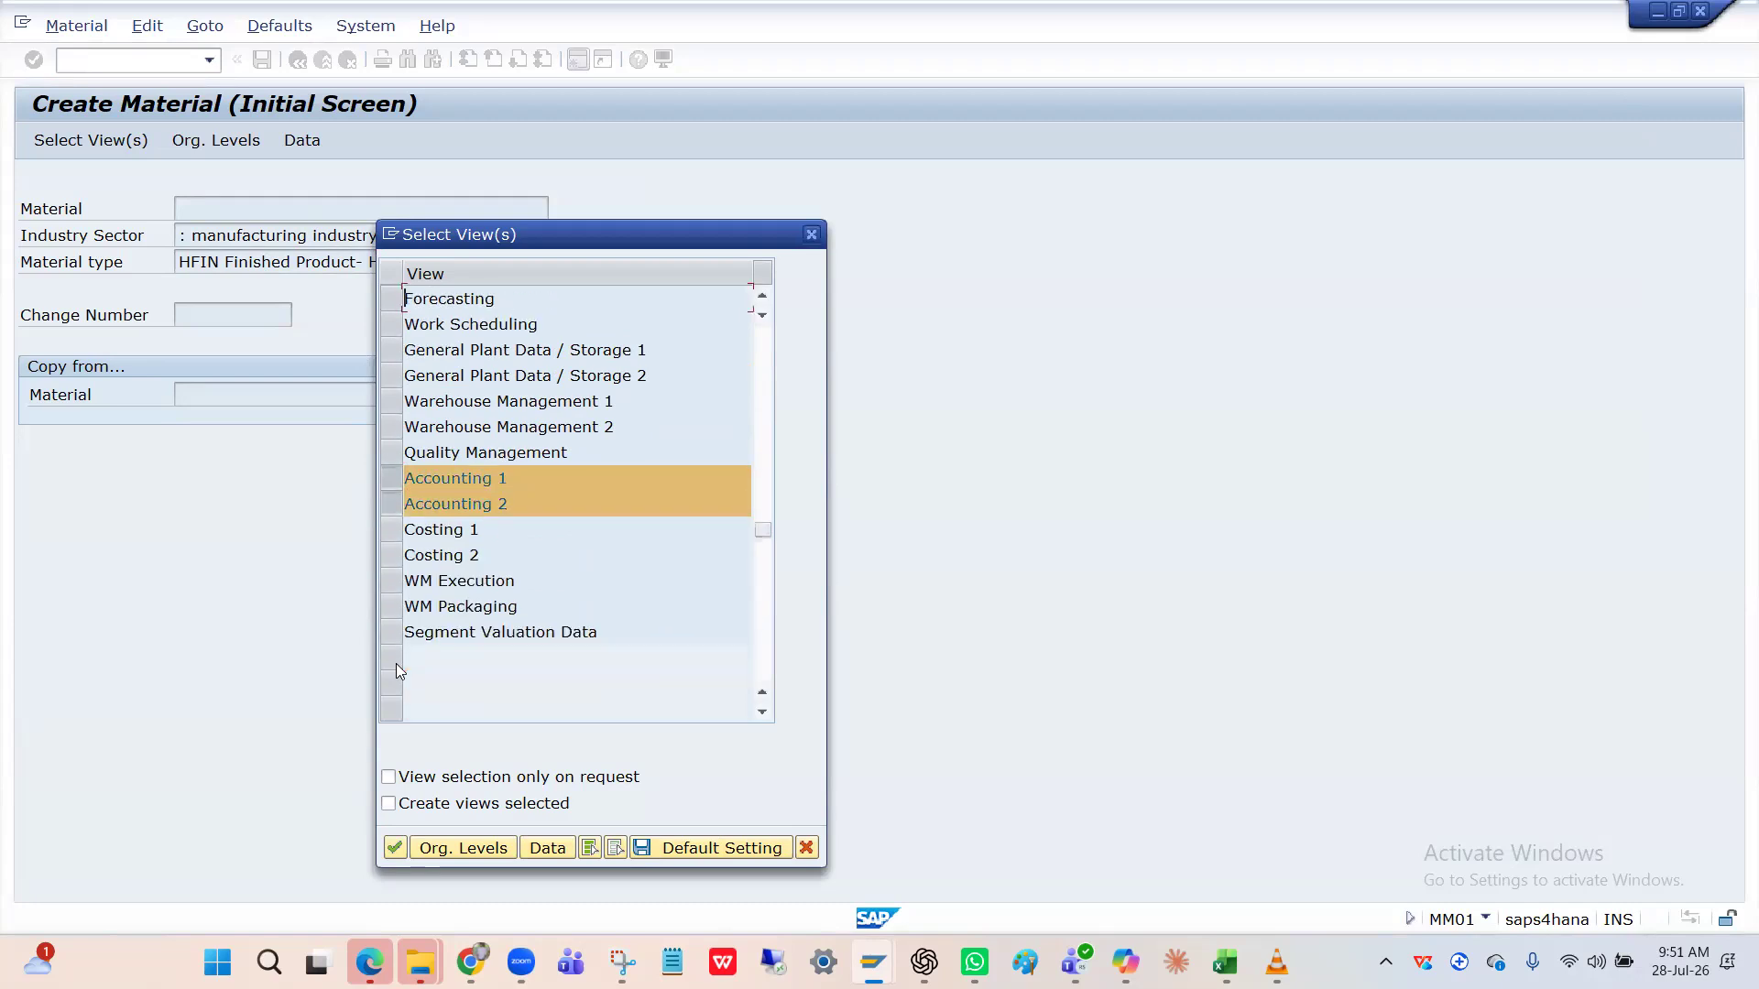
scroll(395, 663, "up", 4)
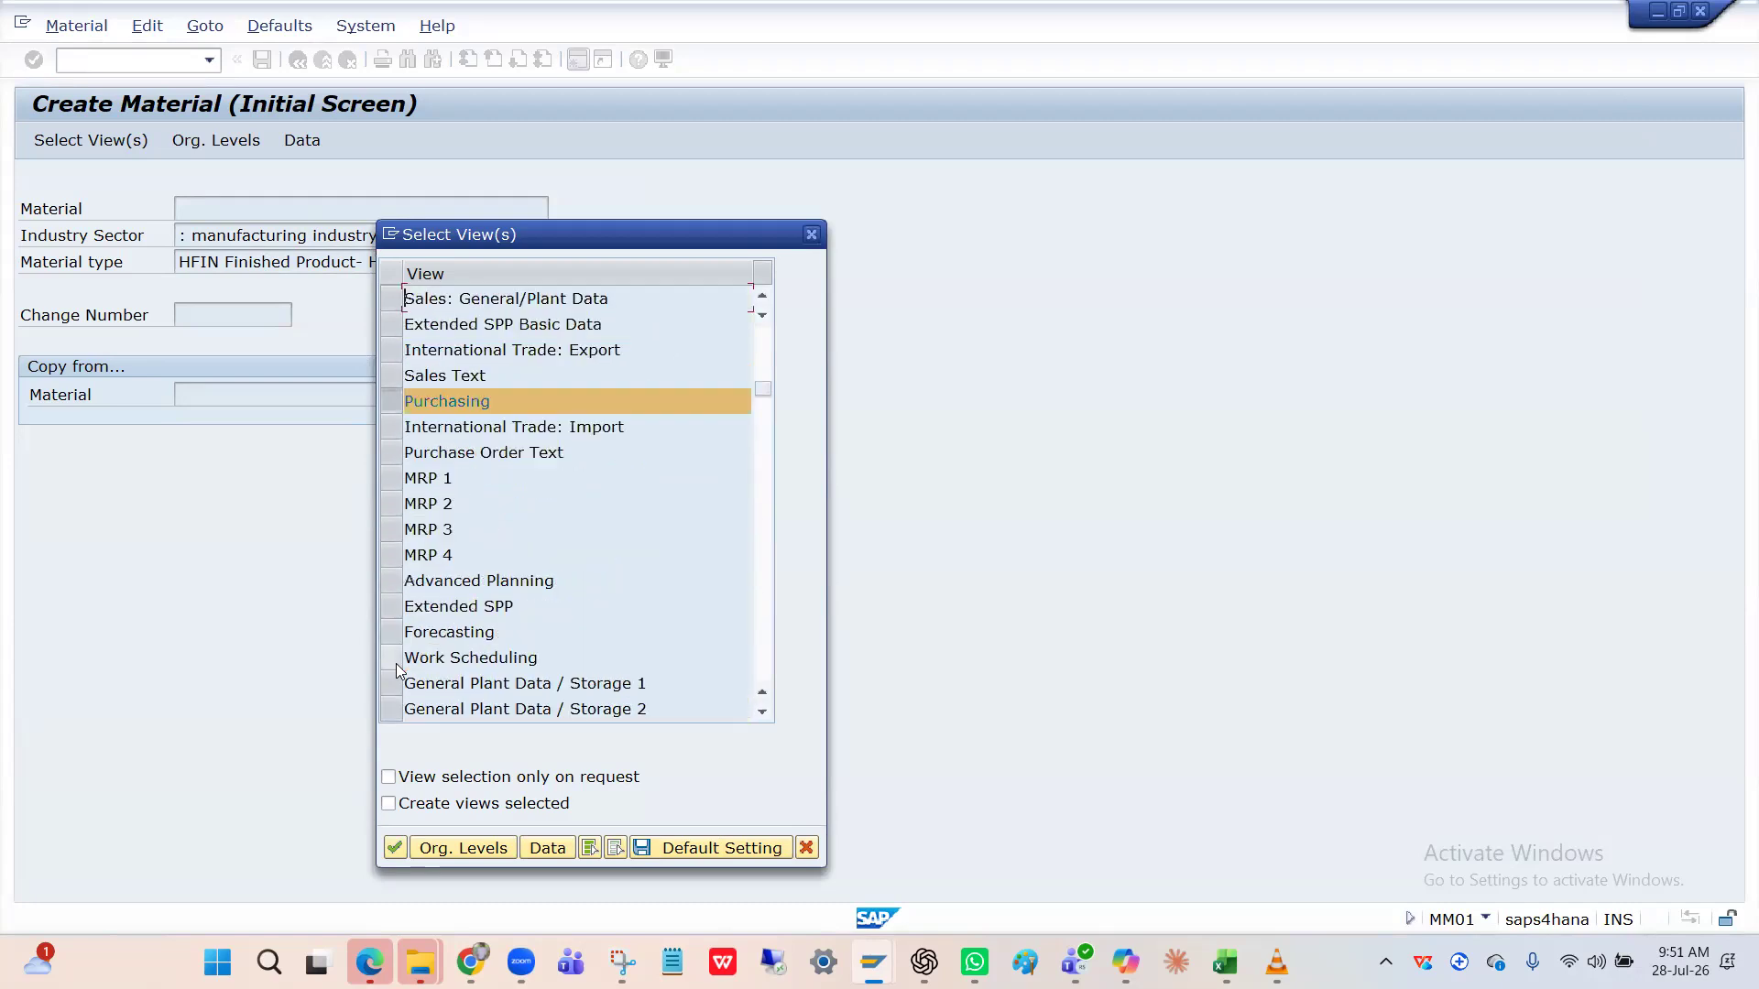
scroll(396, 669, "up", 1)
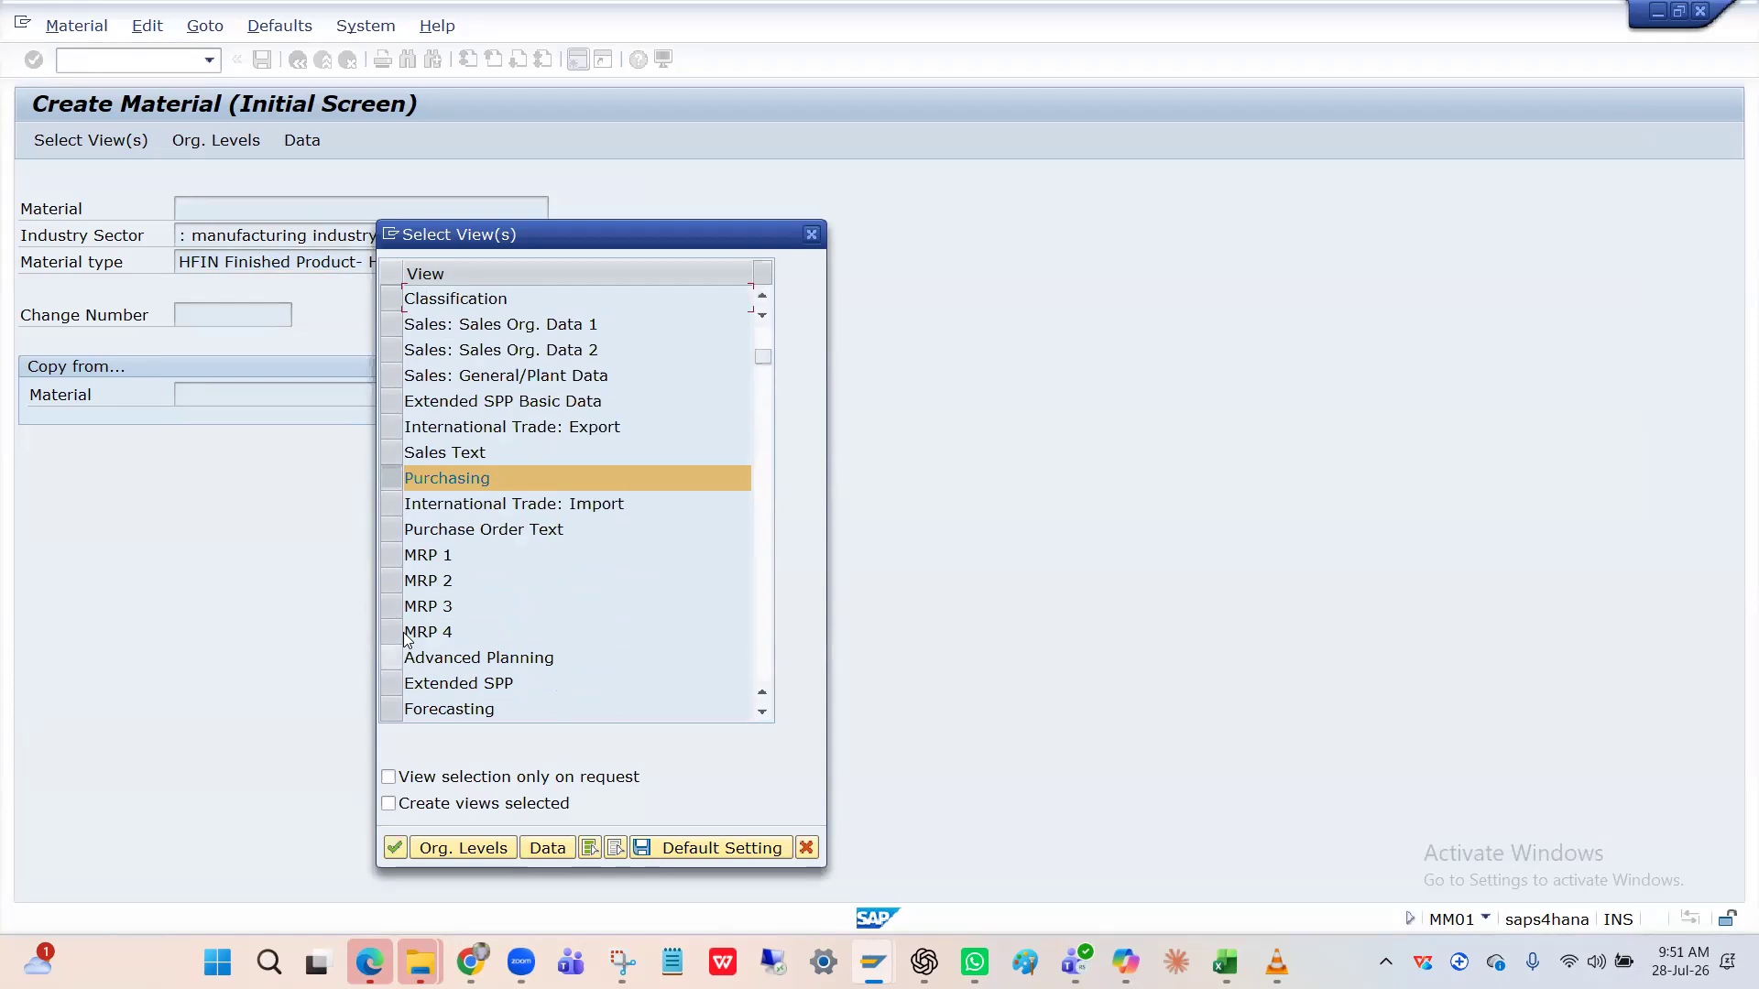
left_click(391, 325)
left_click(391, 349)
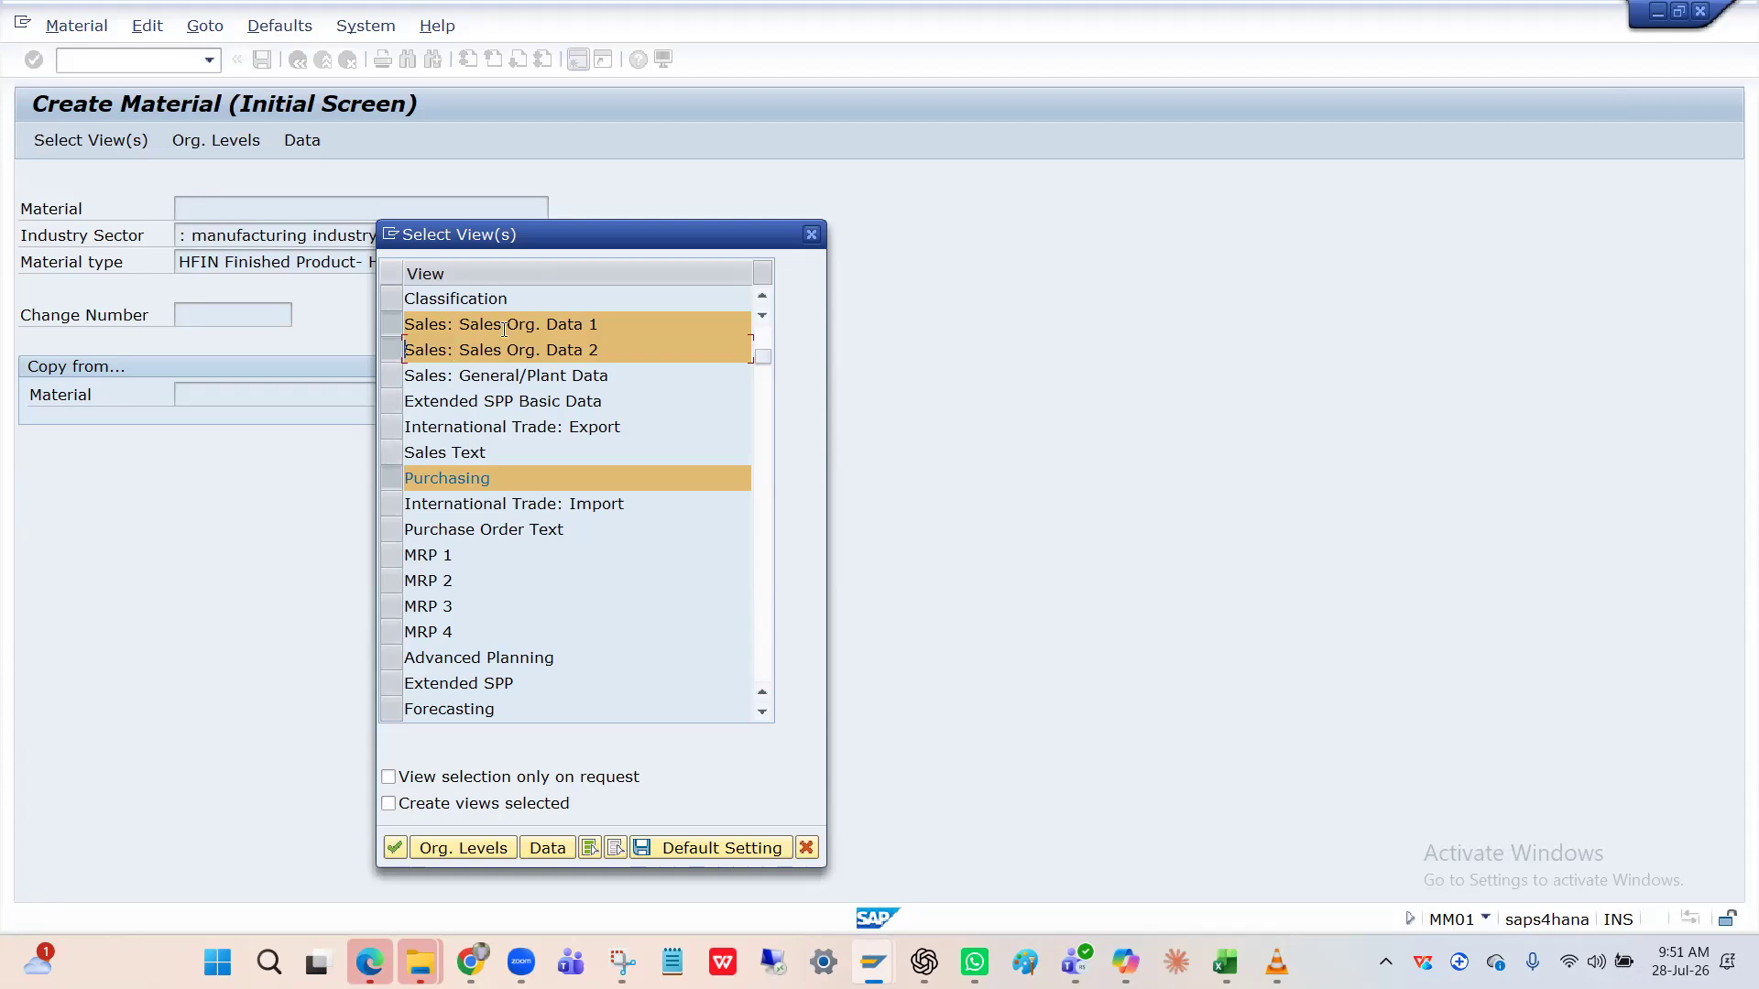
Confirm the views and set plant HPIN, sales organization HPIN and distribution channel HI.
key("Return")
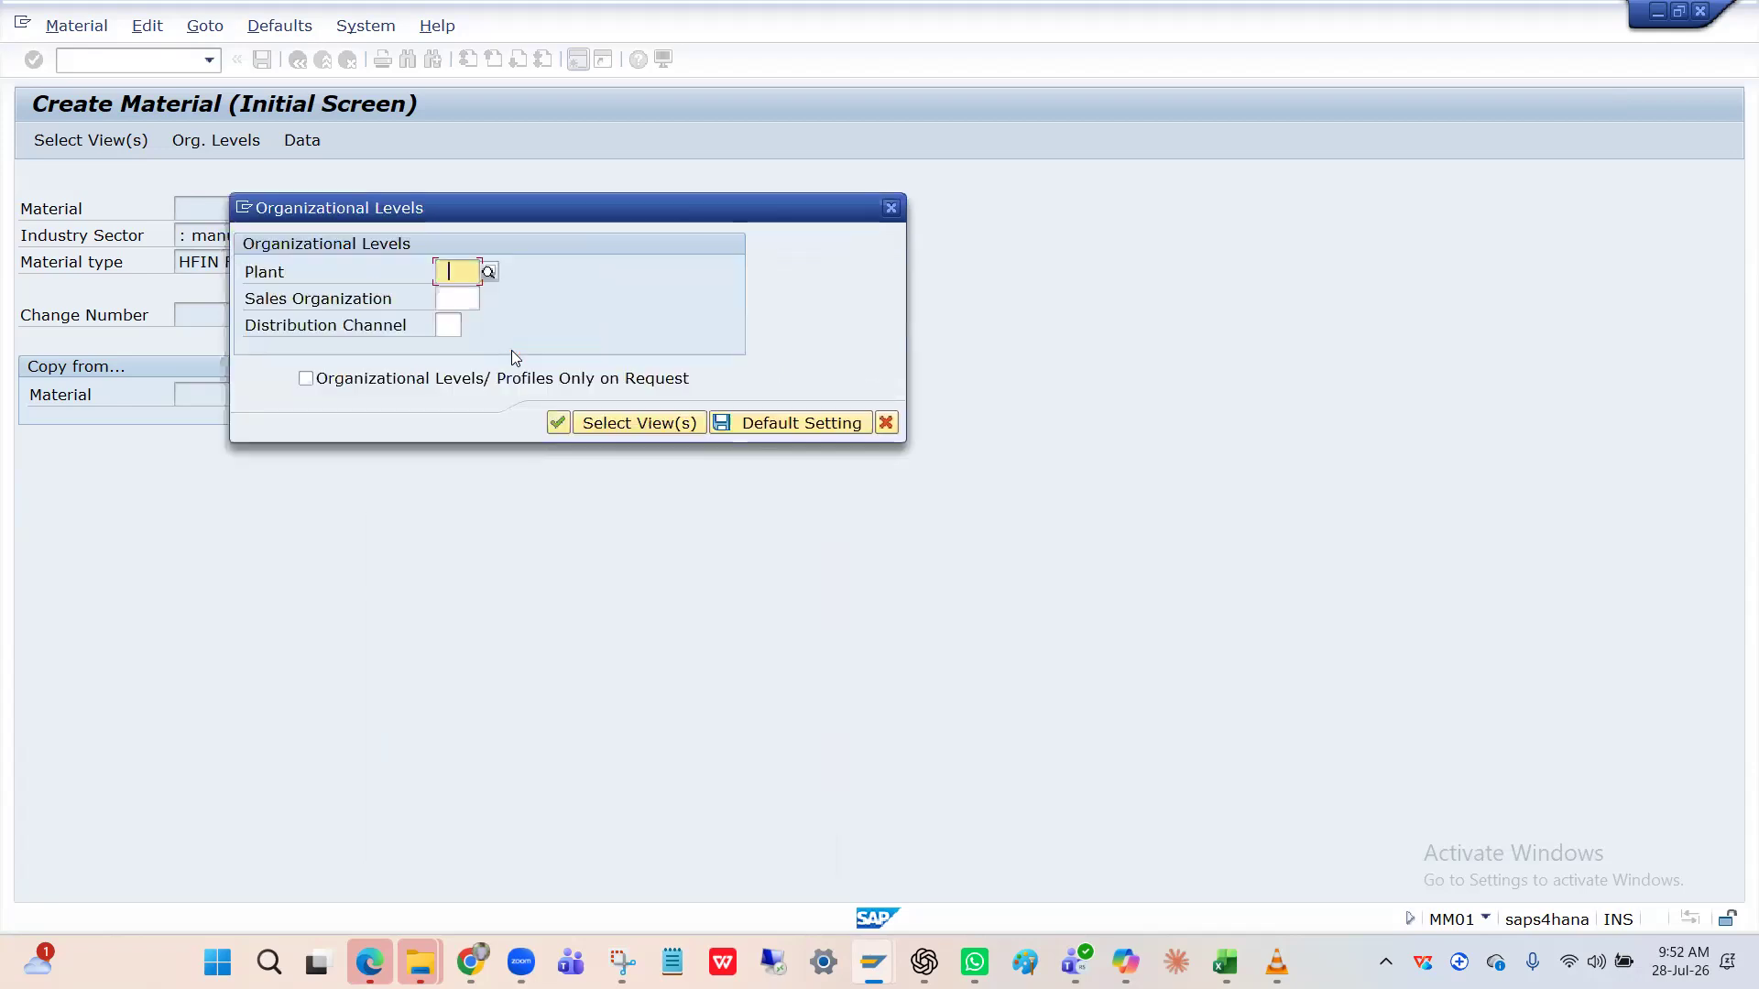
key("Return")
left_click(474, 307)
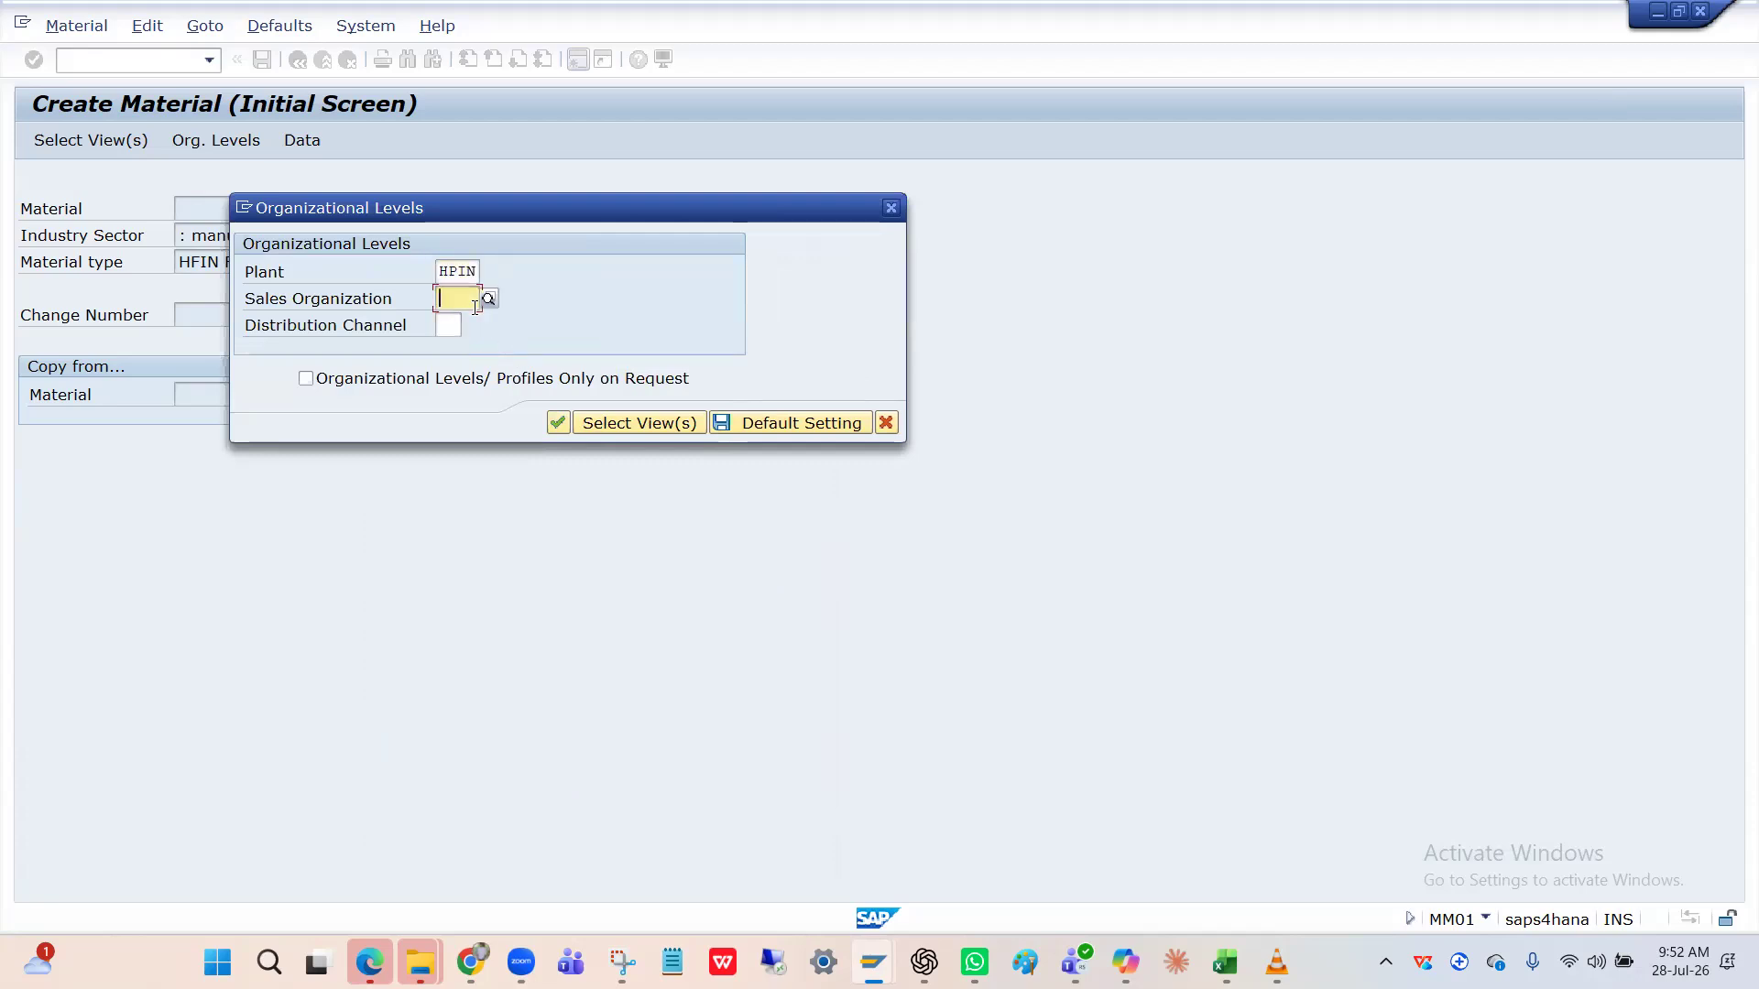
type("HPIN")
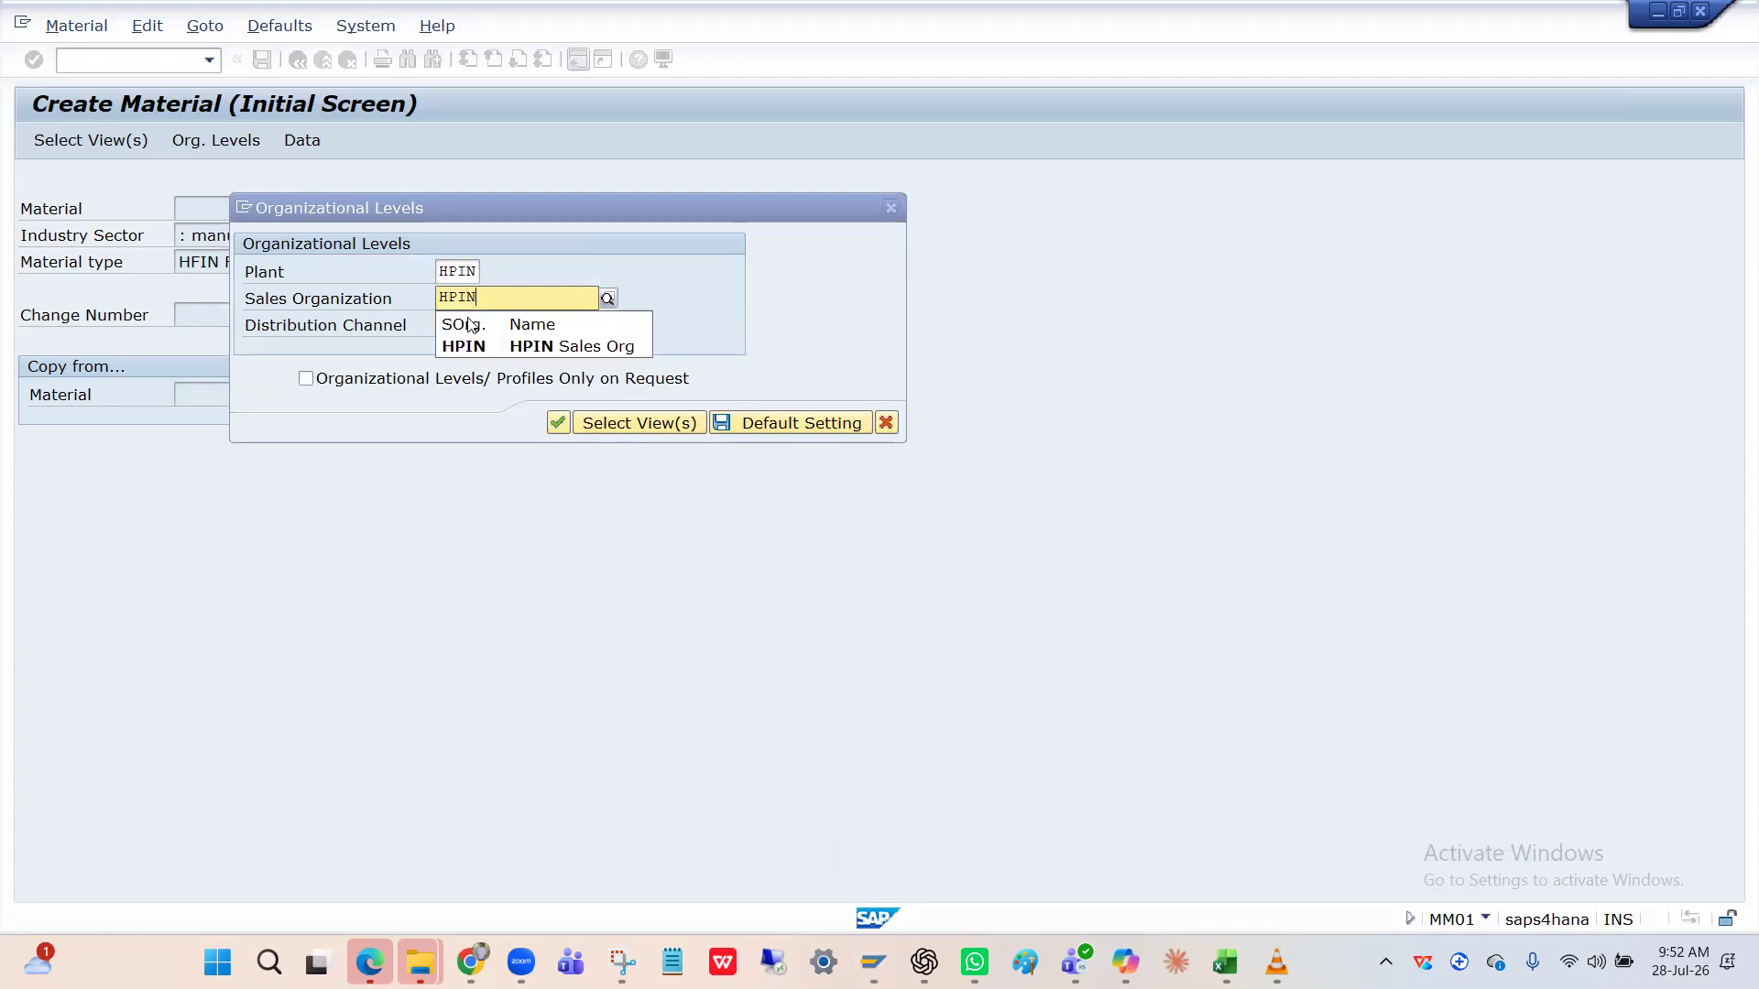
left_click(450, 344)
left_click(447, 327)
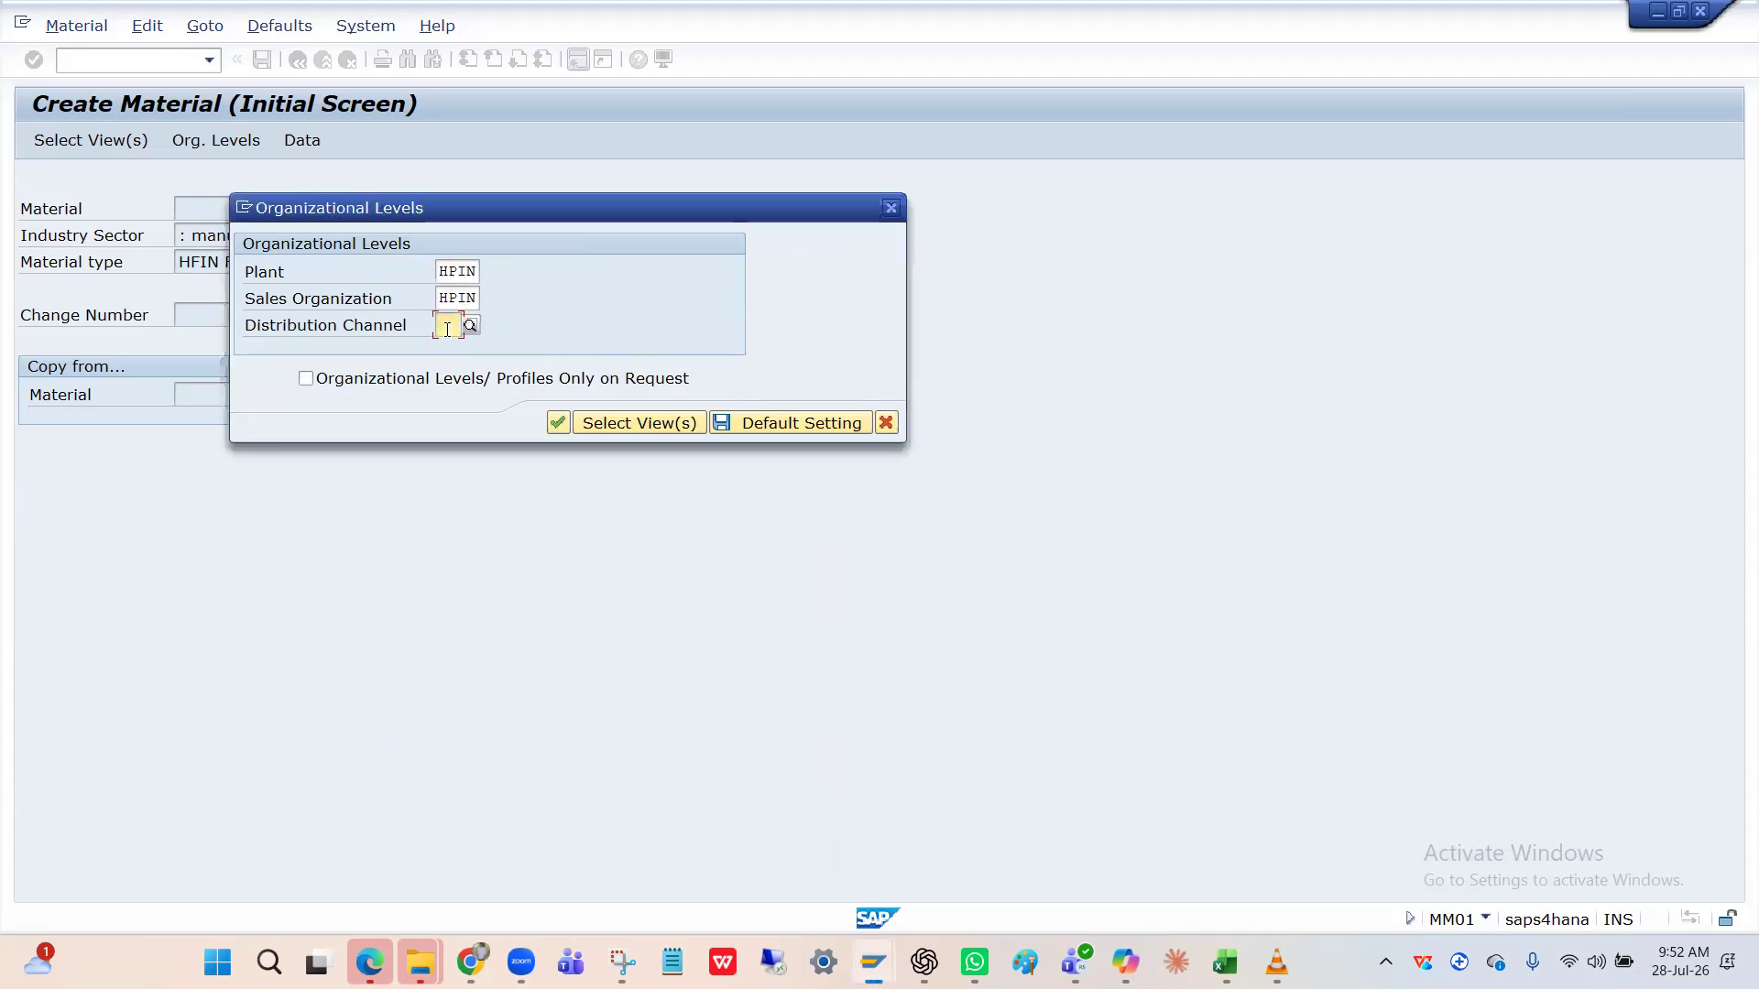
type("HI")
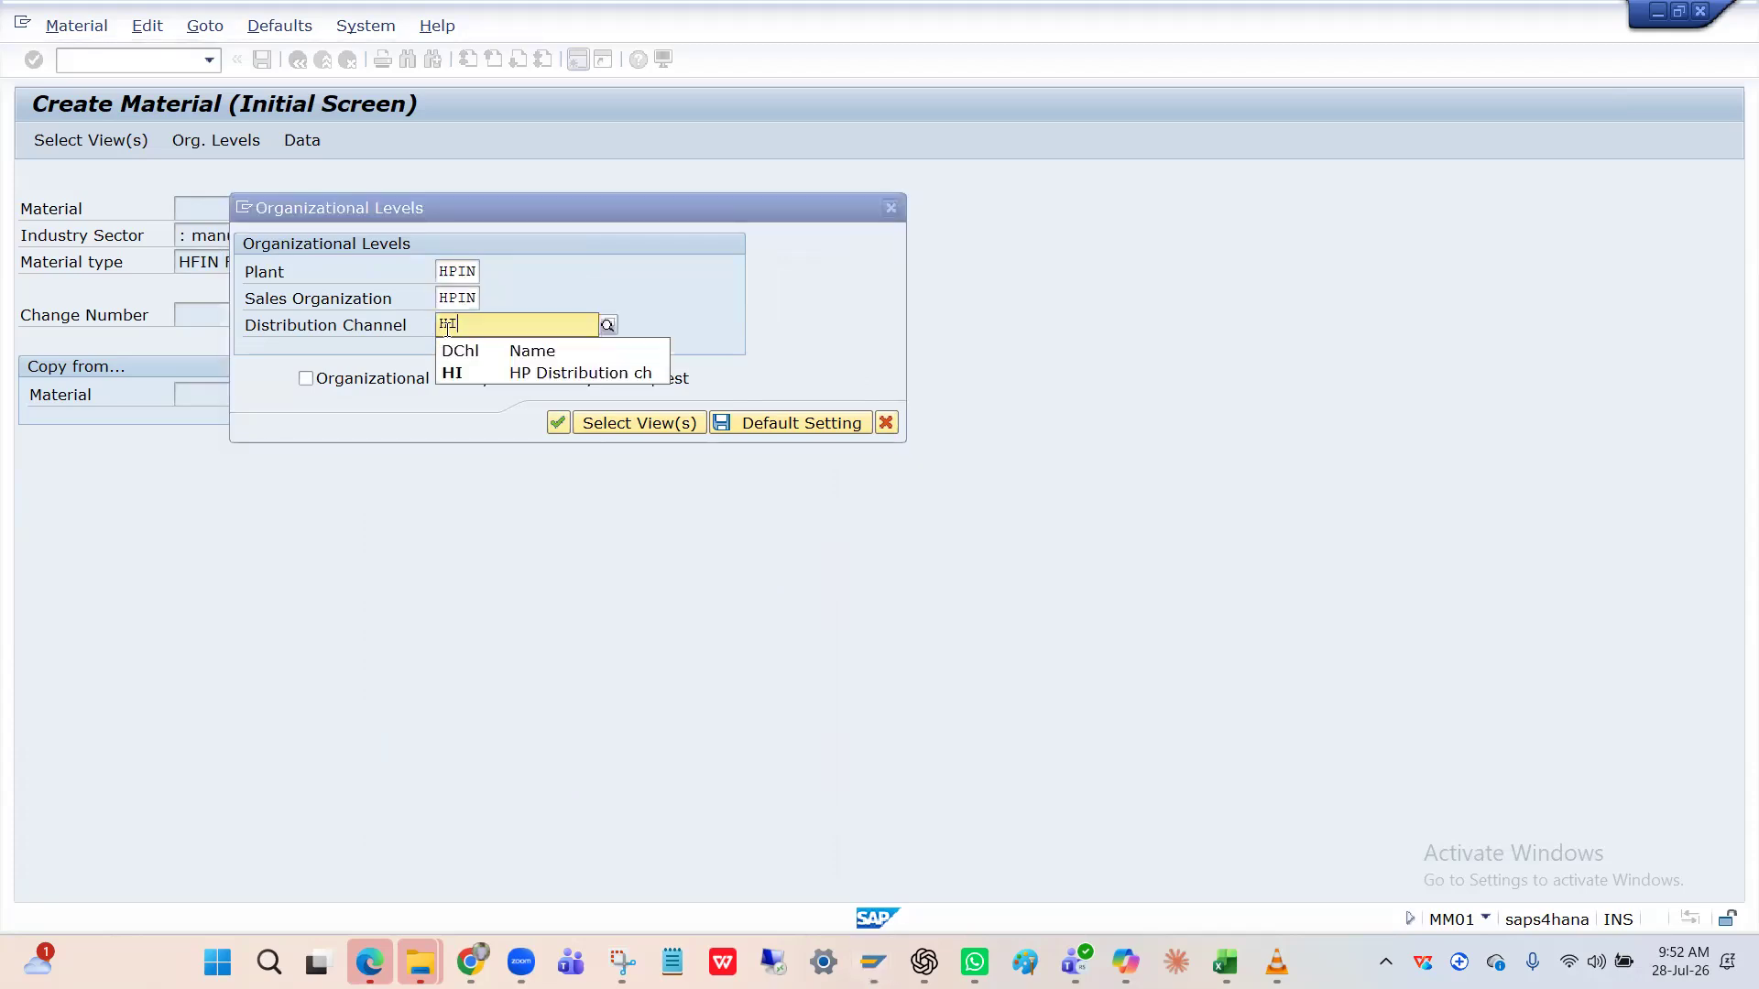
key("Return")
key("Return")
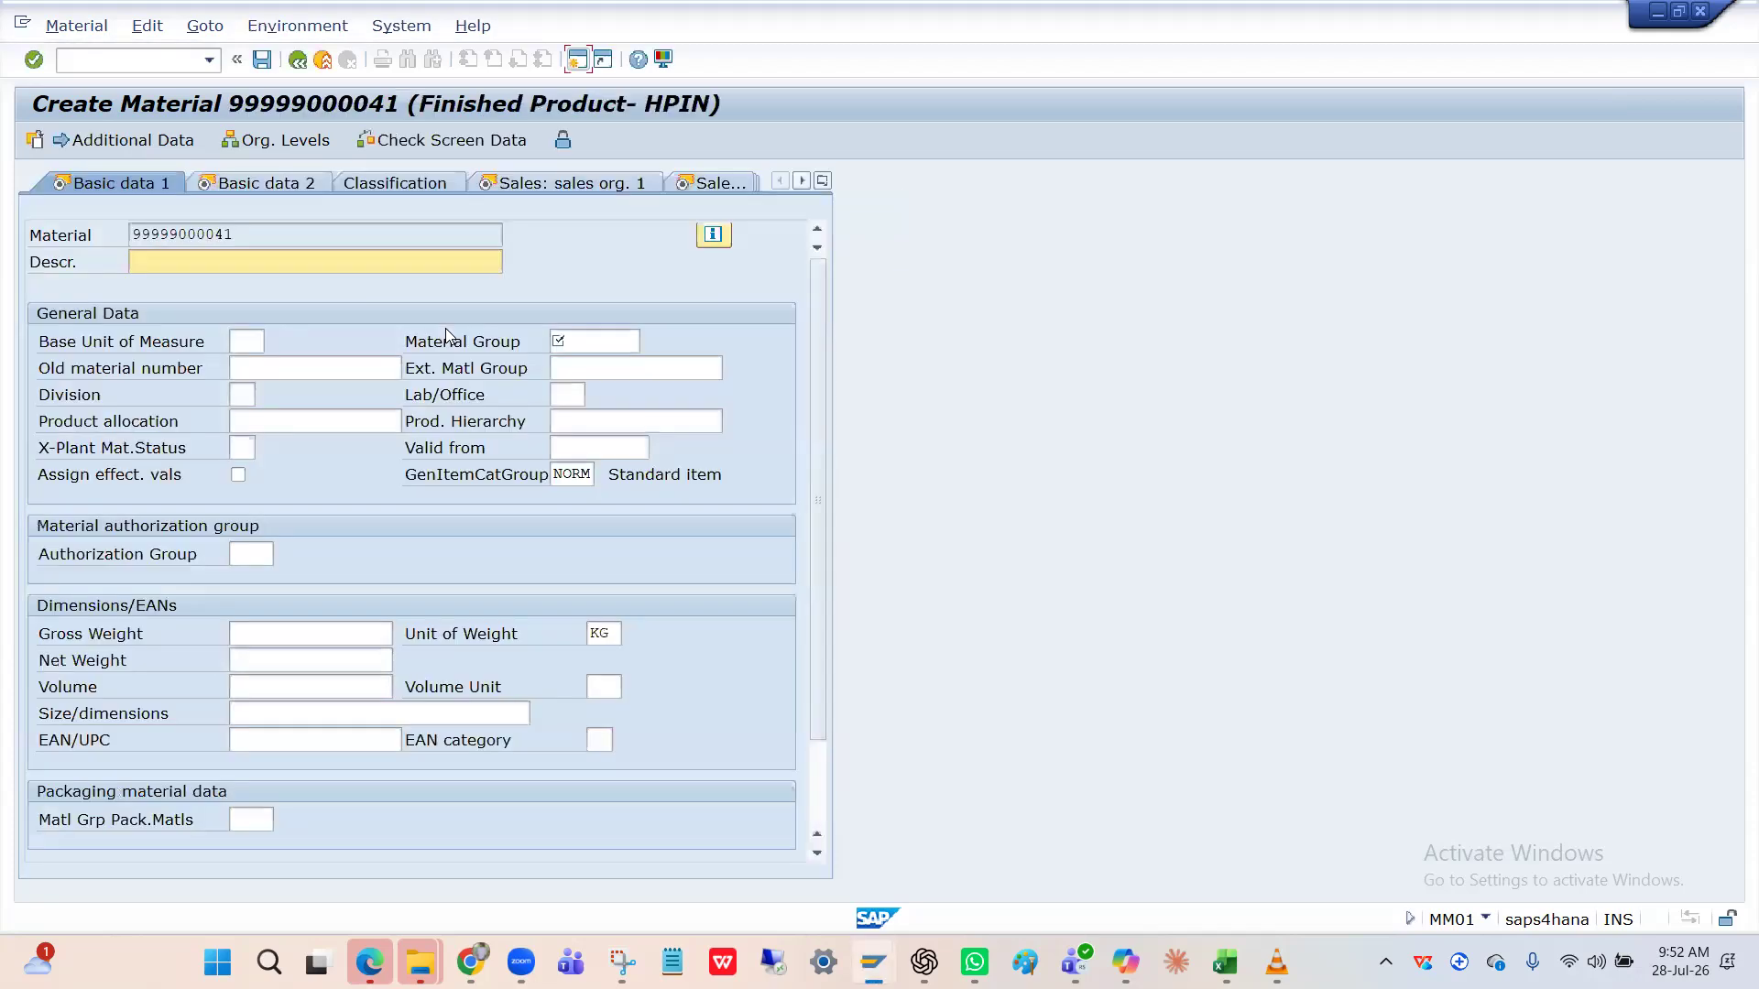
Enter description 'HP Laptap' and base unit EA, then bring up the material group value list.
left_click(291, 273)
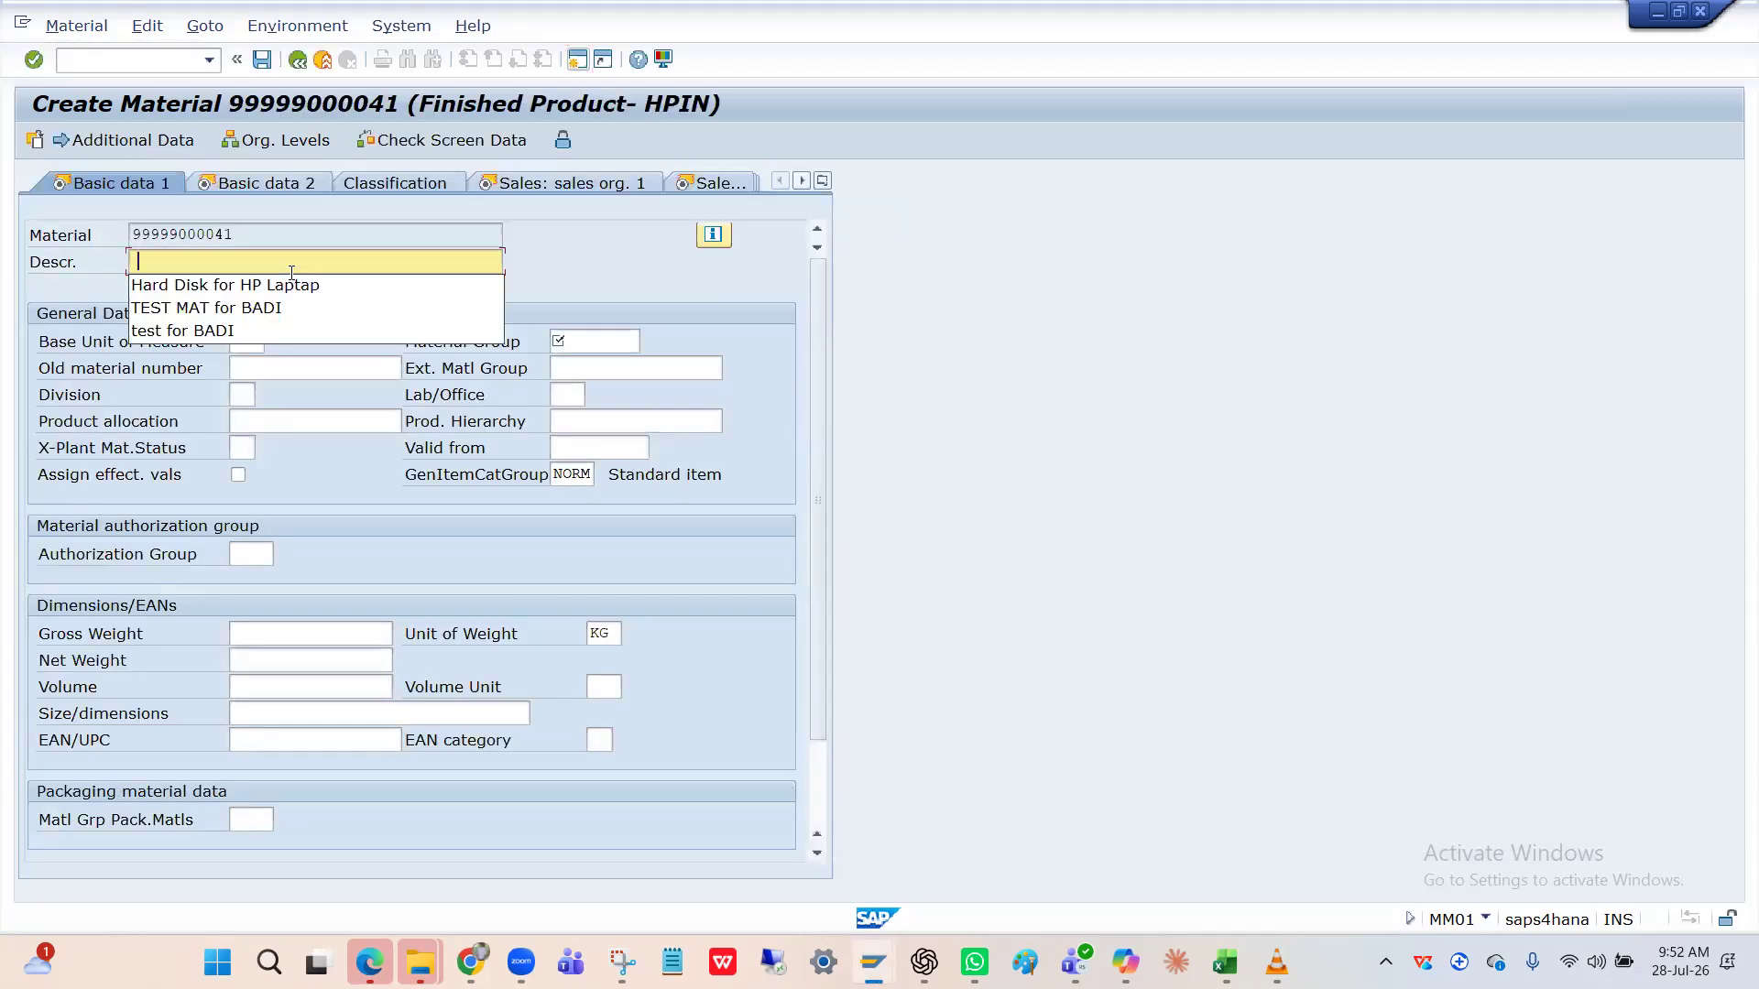
type("HP ")
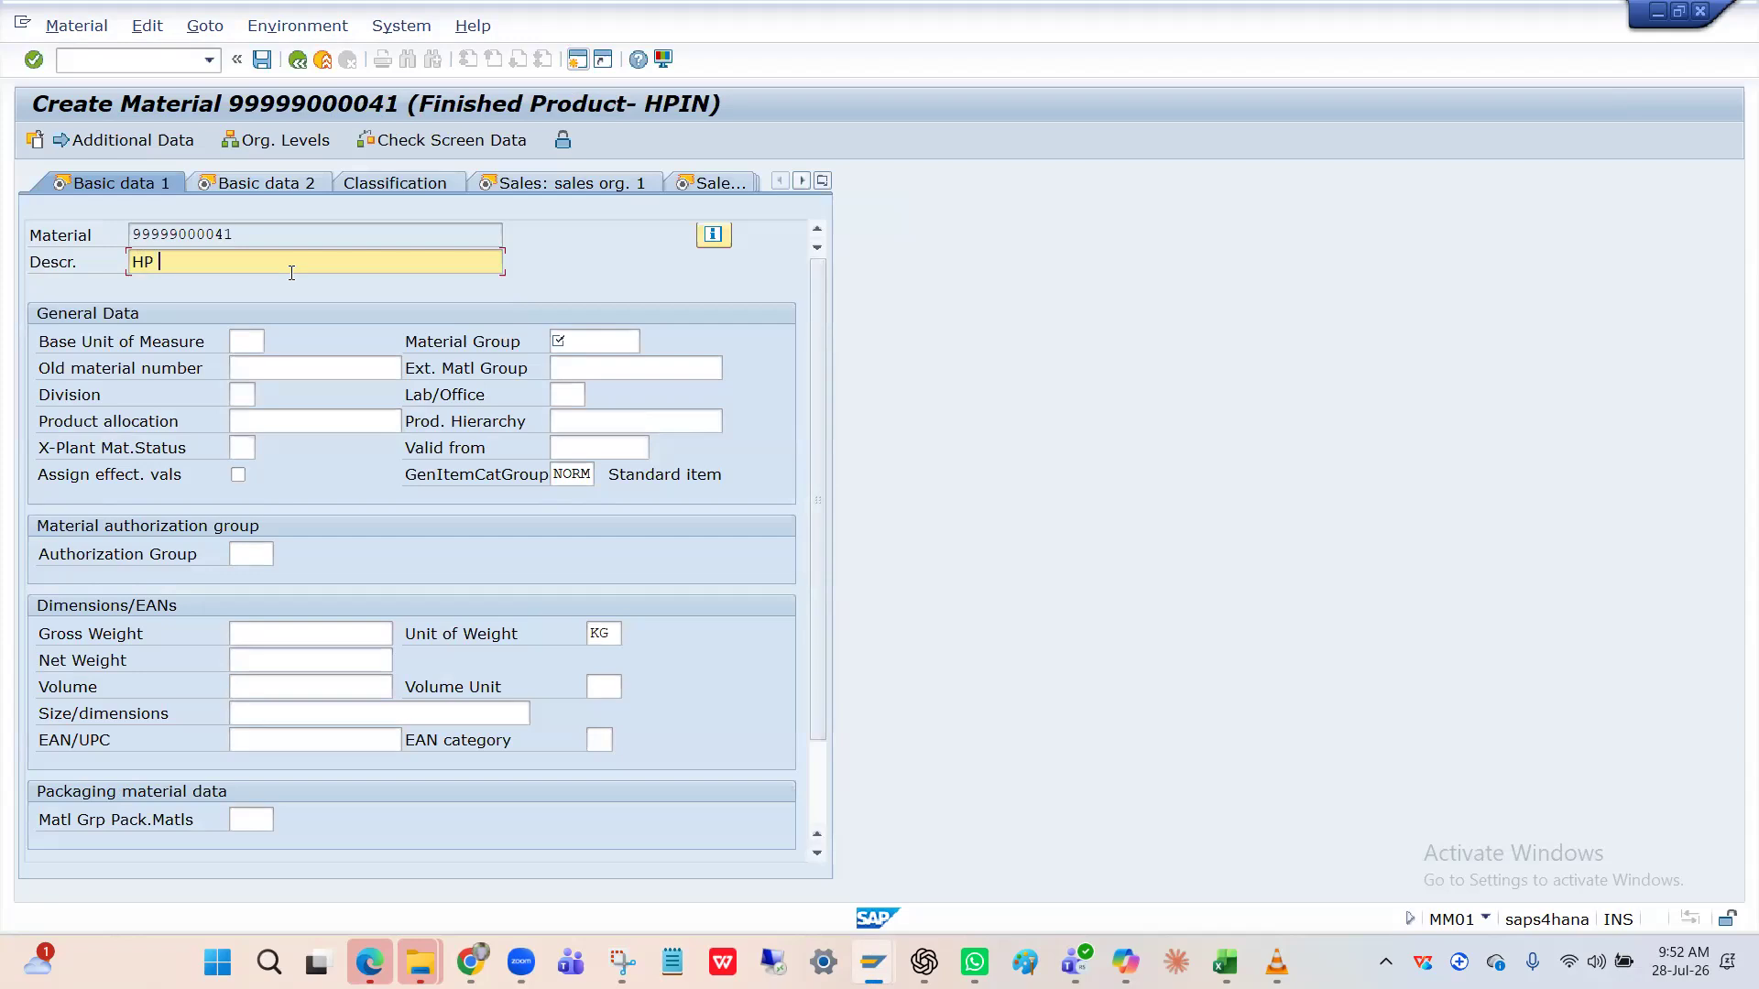
type("Laptap")
left_click(575, 338)
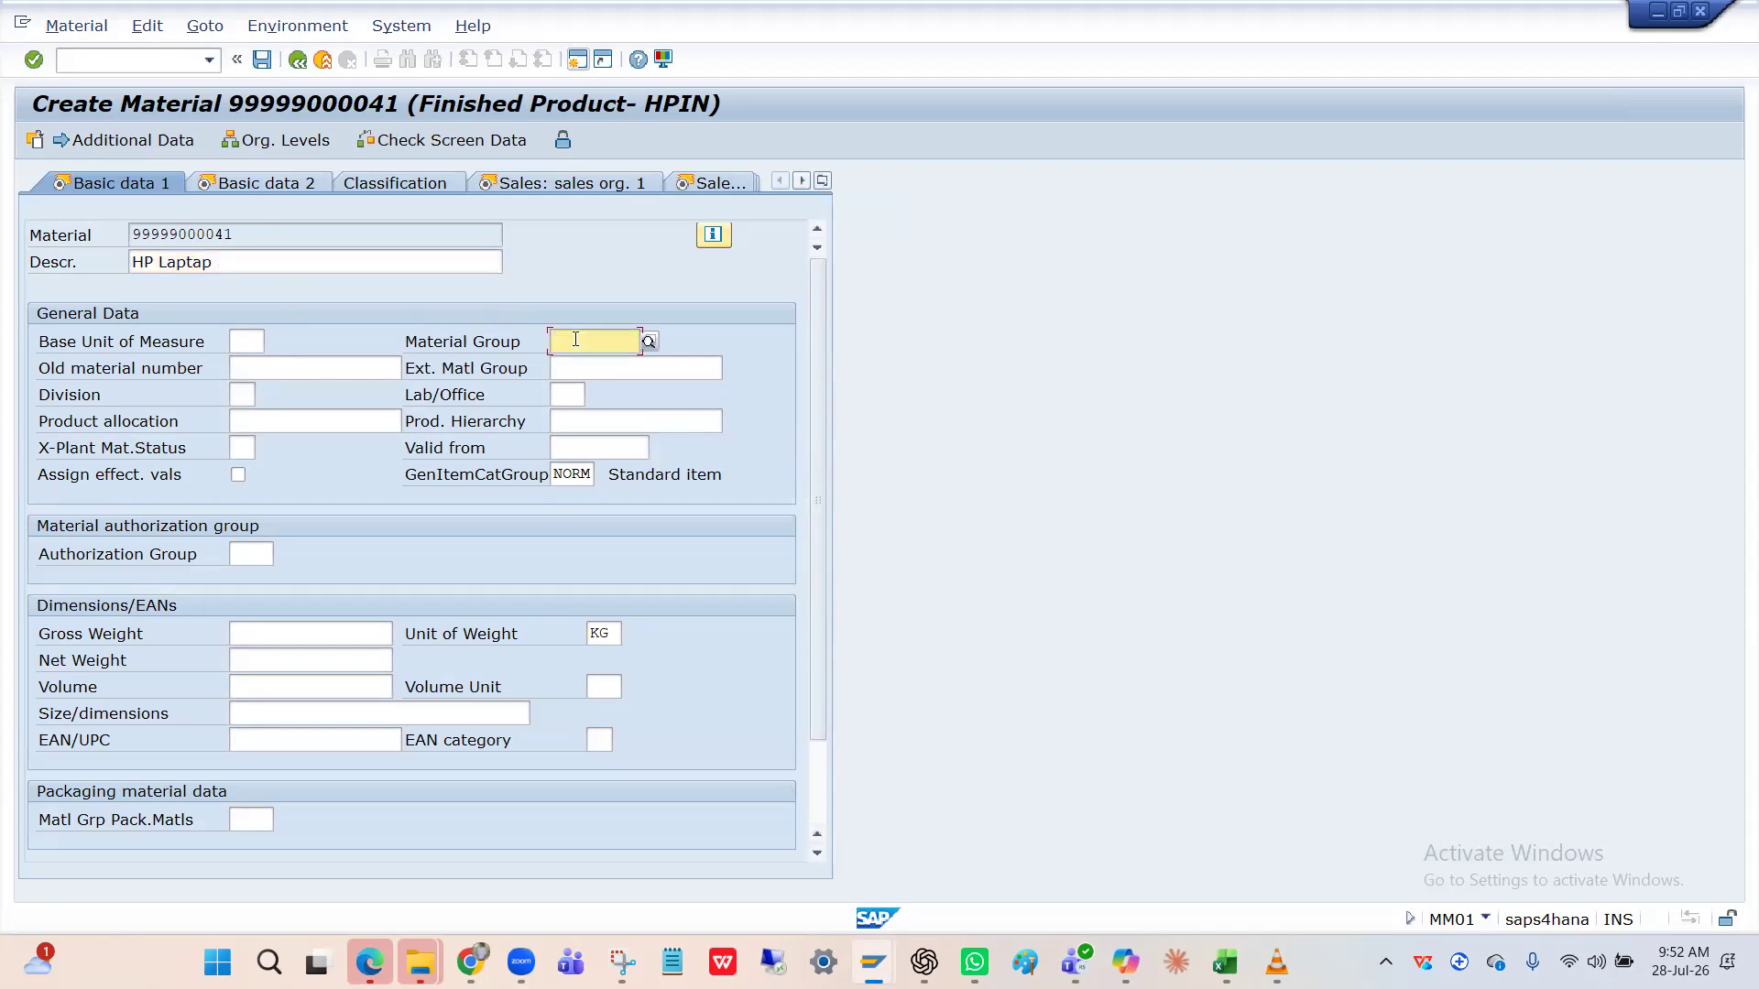
left_click(247, 345)
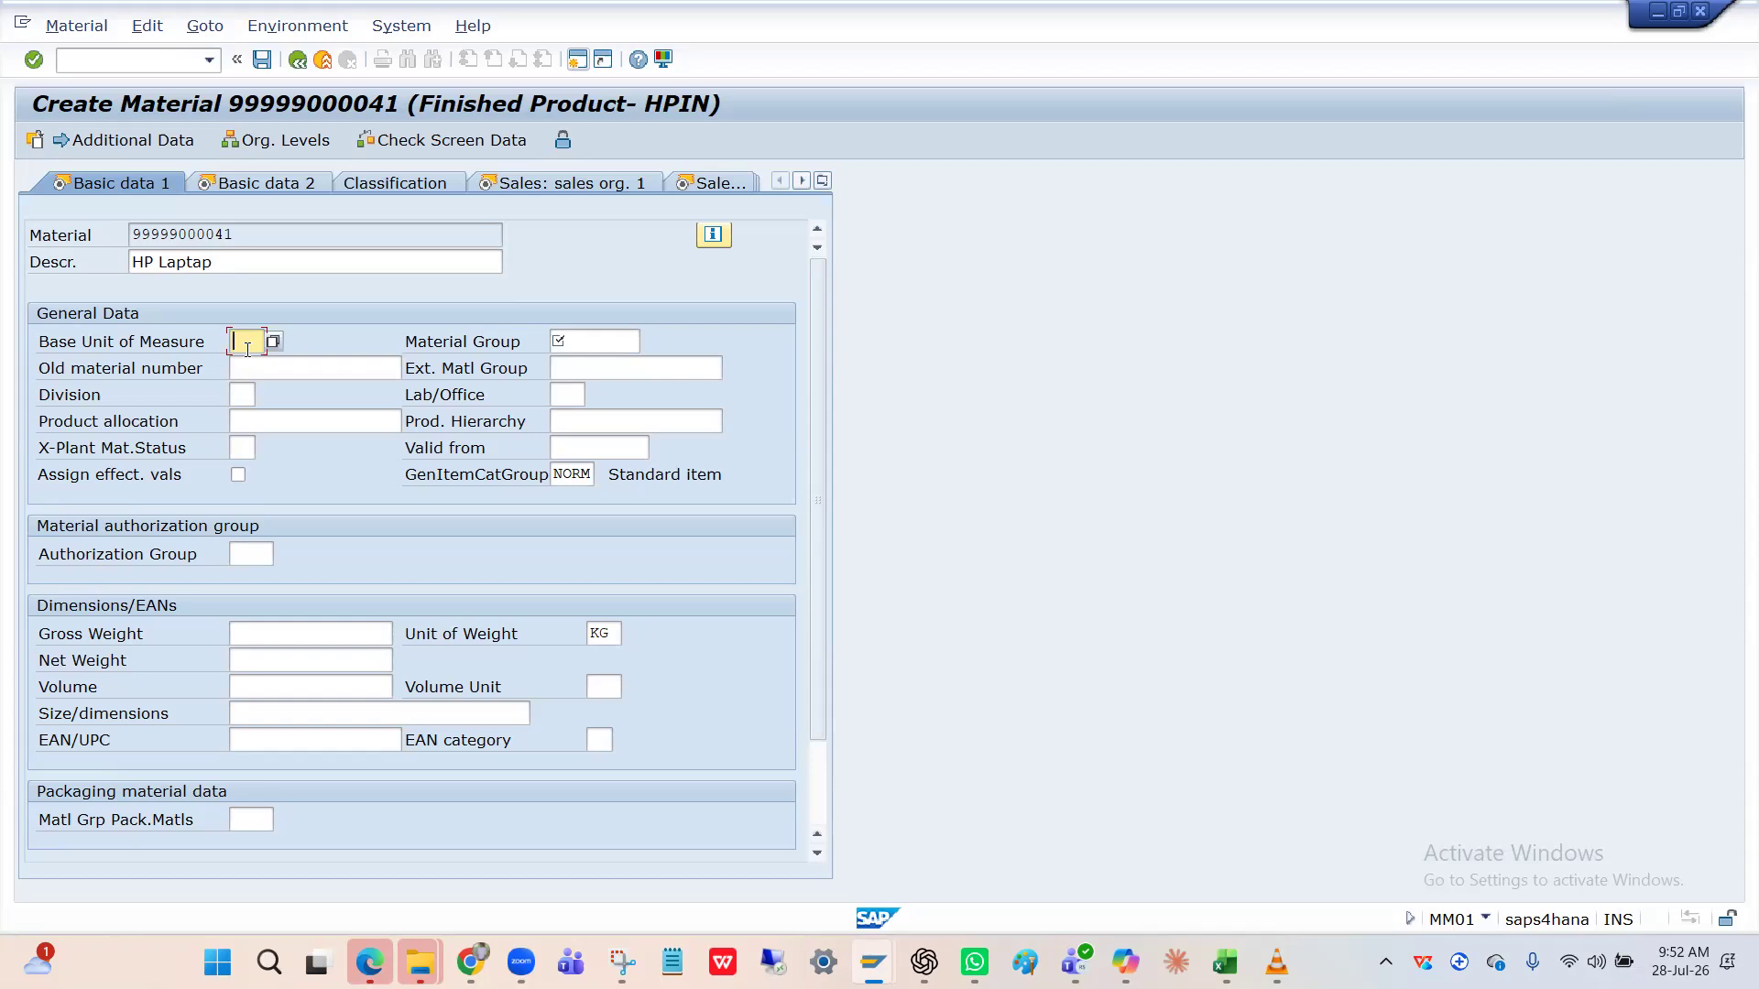
type("EA")
key("Tab")
left_click(583, 340)
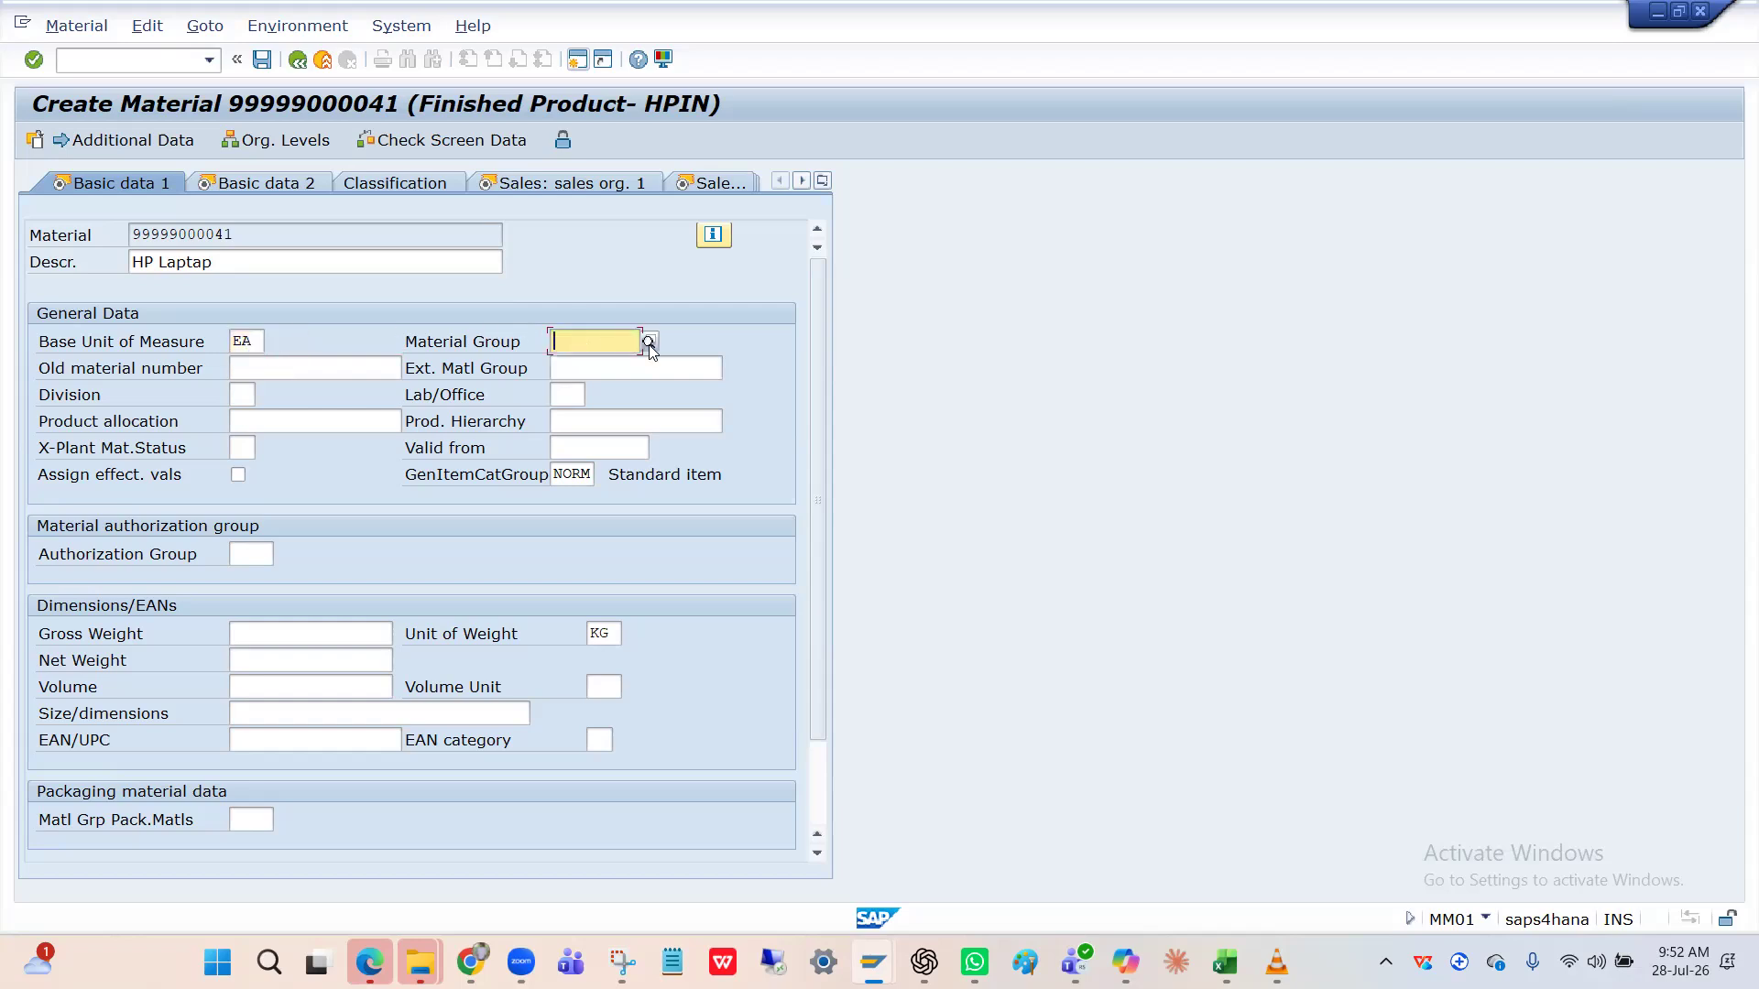
key("F4")
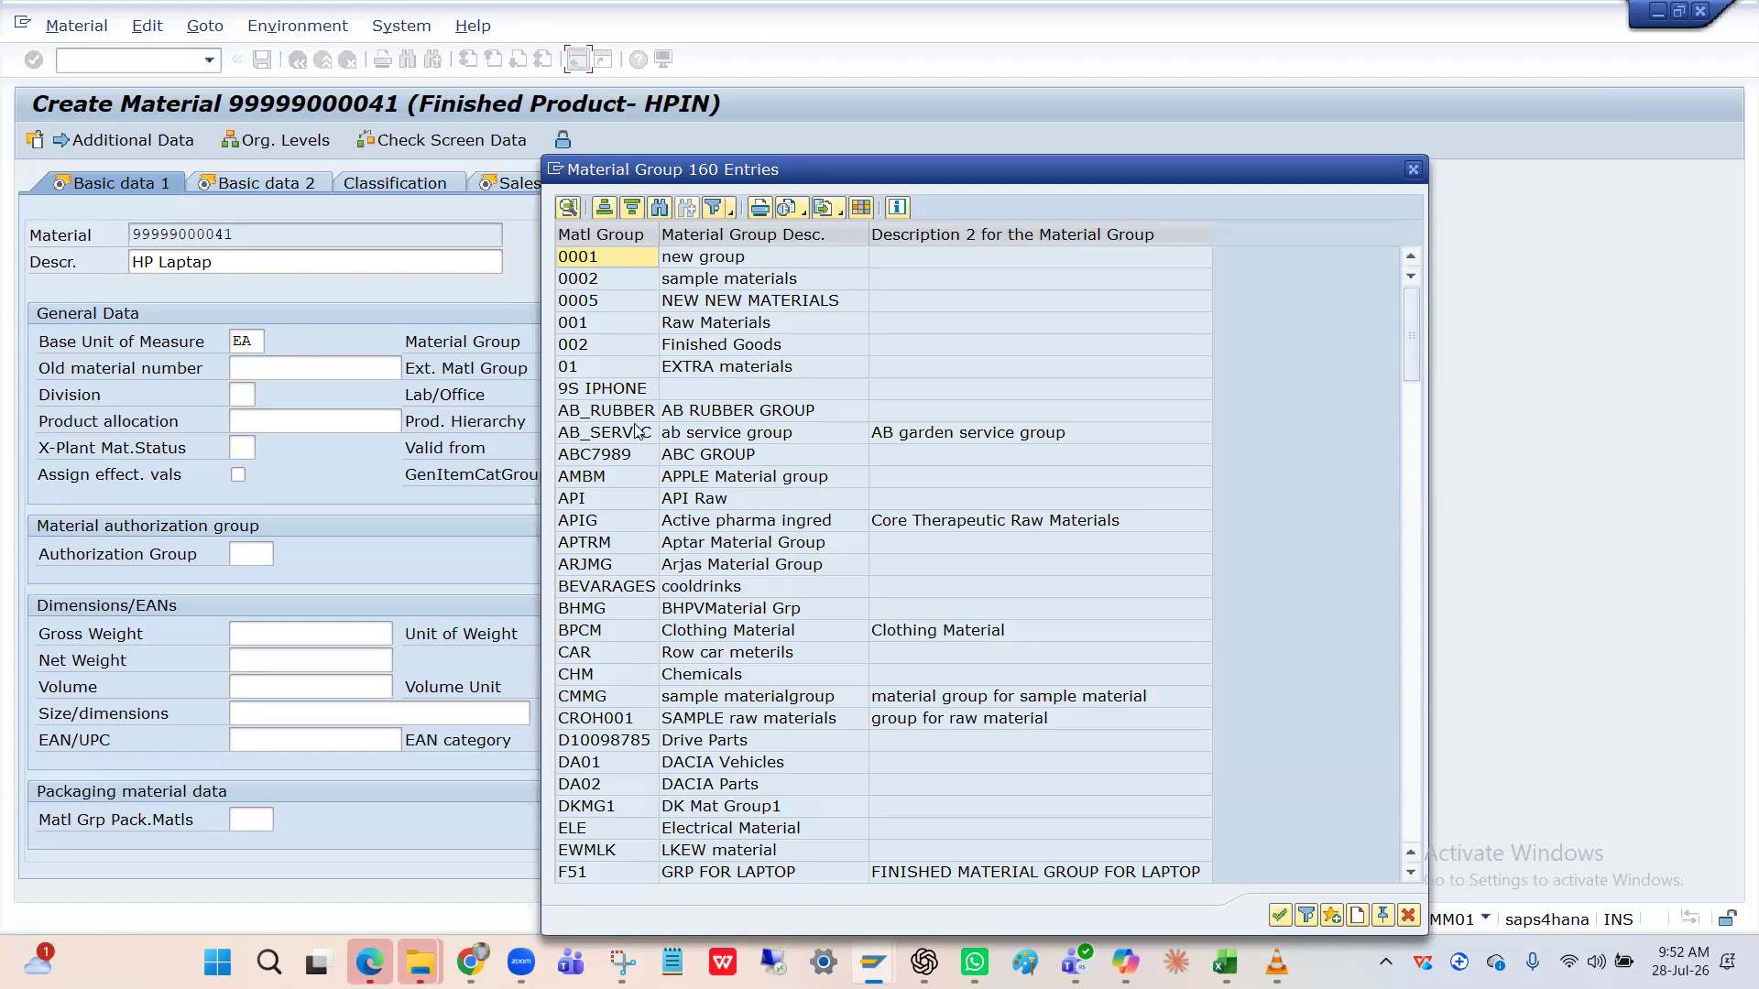
Scroll the material group list, highlighting 0002, 002 Finished Goods and ZFERT Finished Goods.
scroll(637, 445, "down", 12)
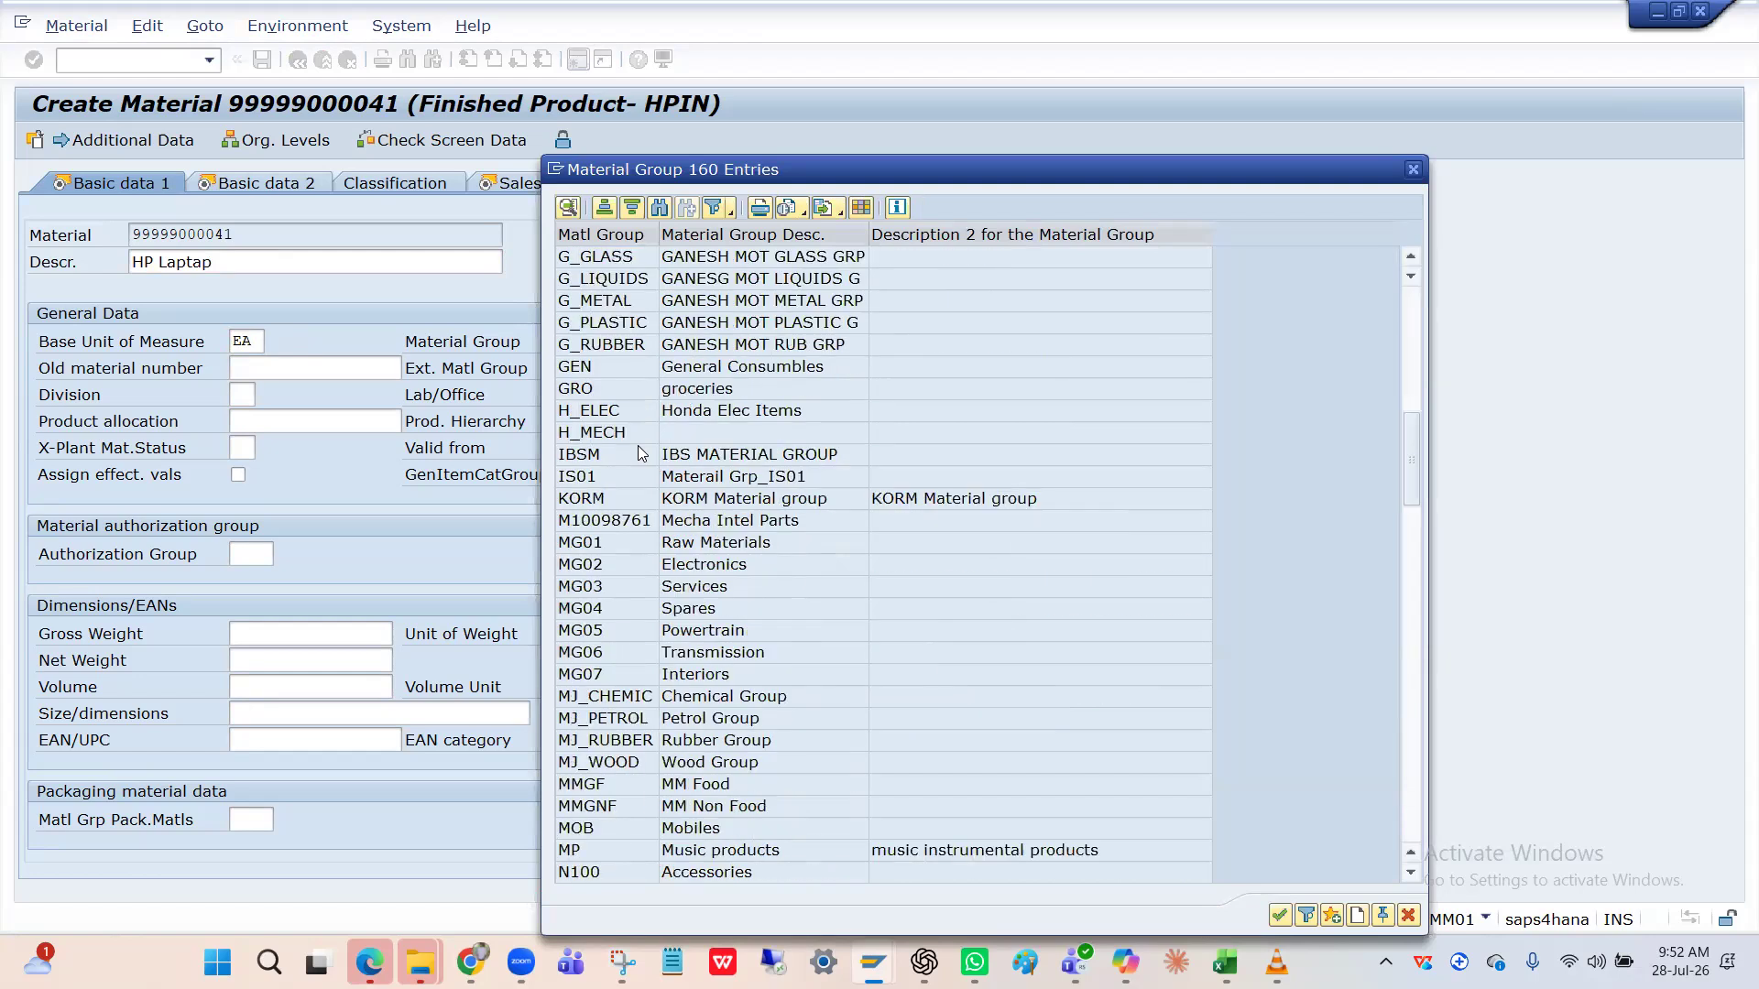
scroll(637, 445, "down", 6)
scroll(638, 445, "up", 18)
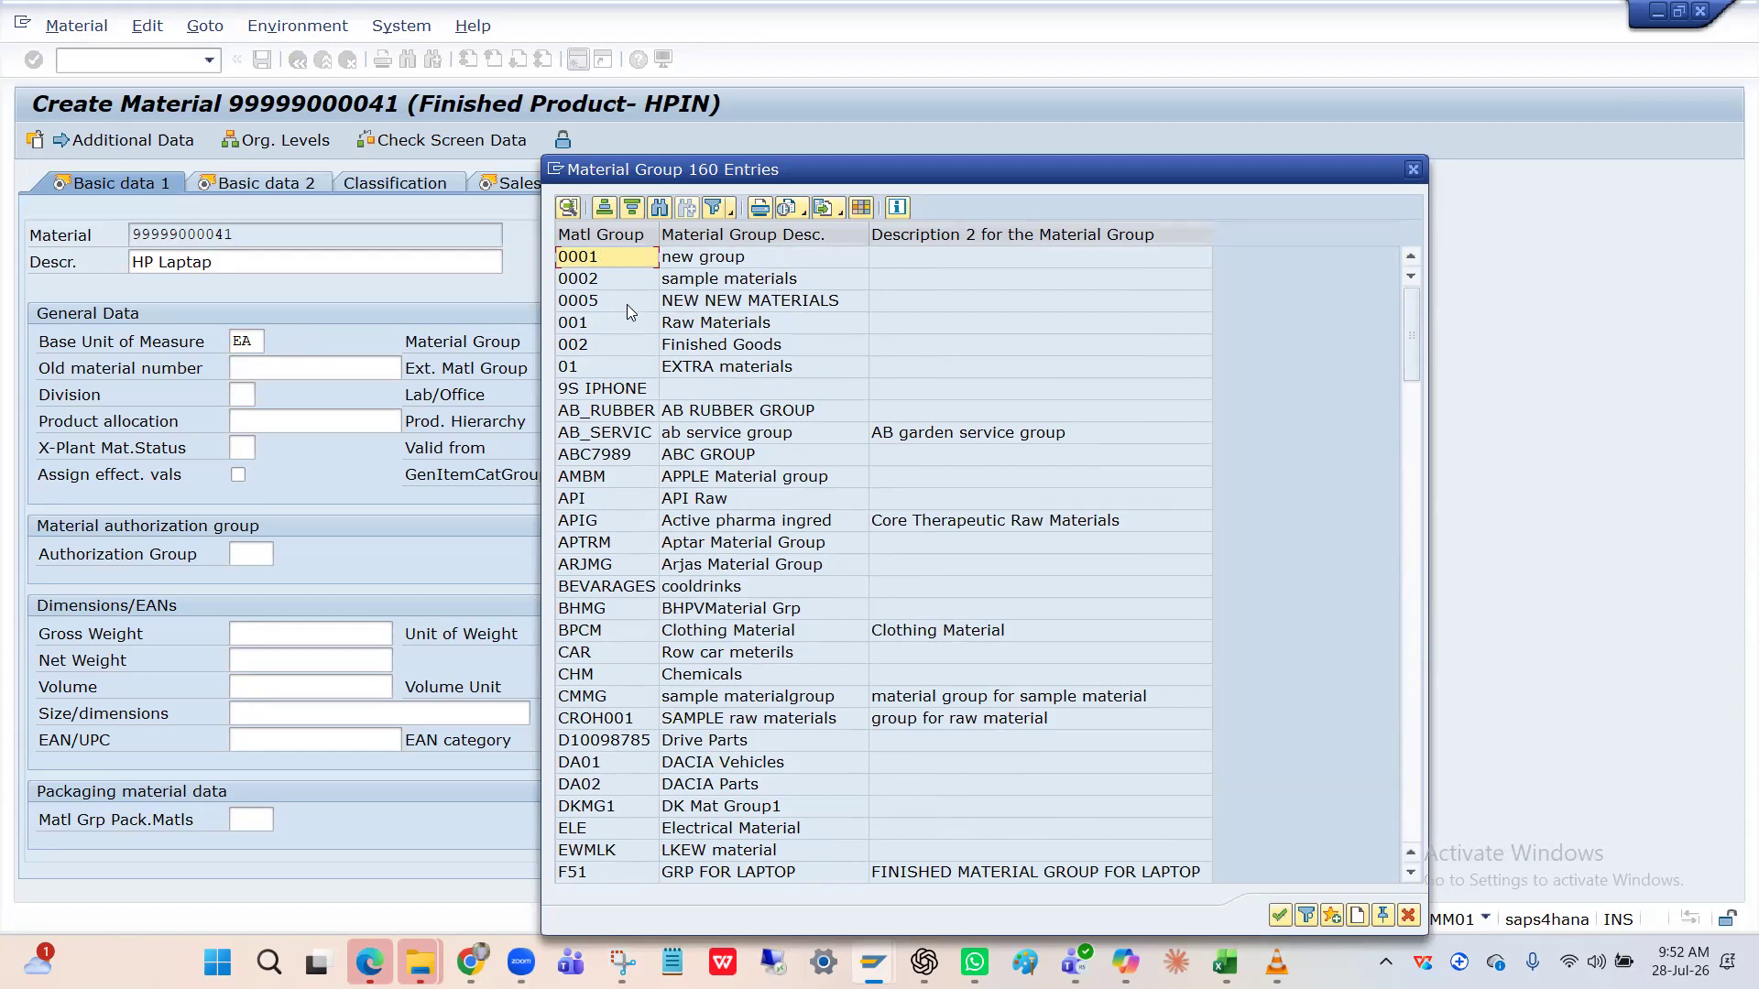
left_click(625, 283)
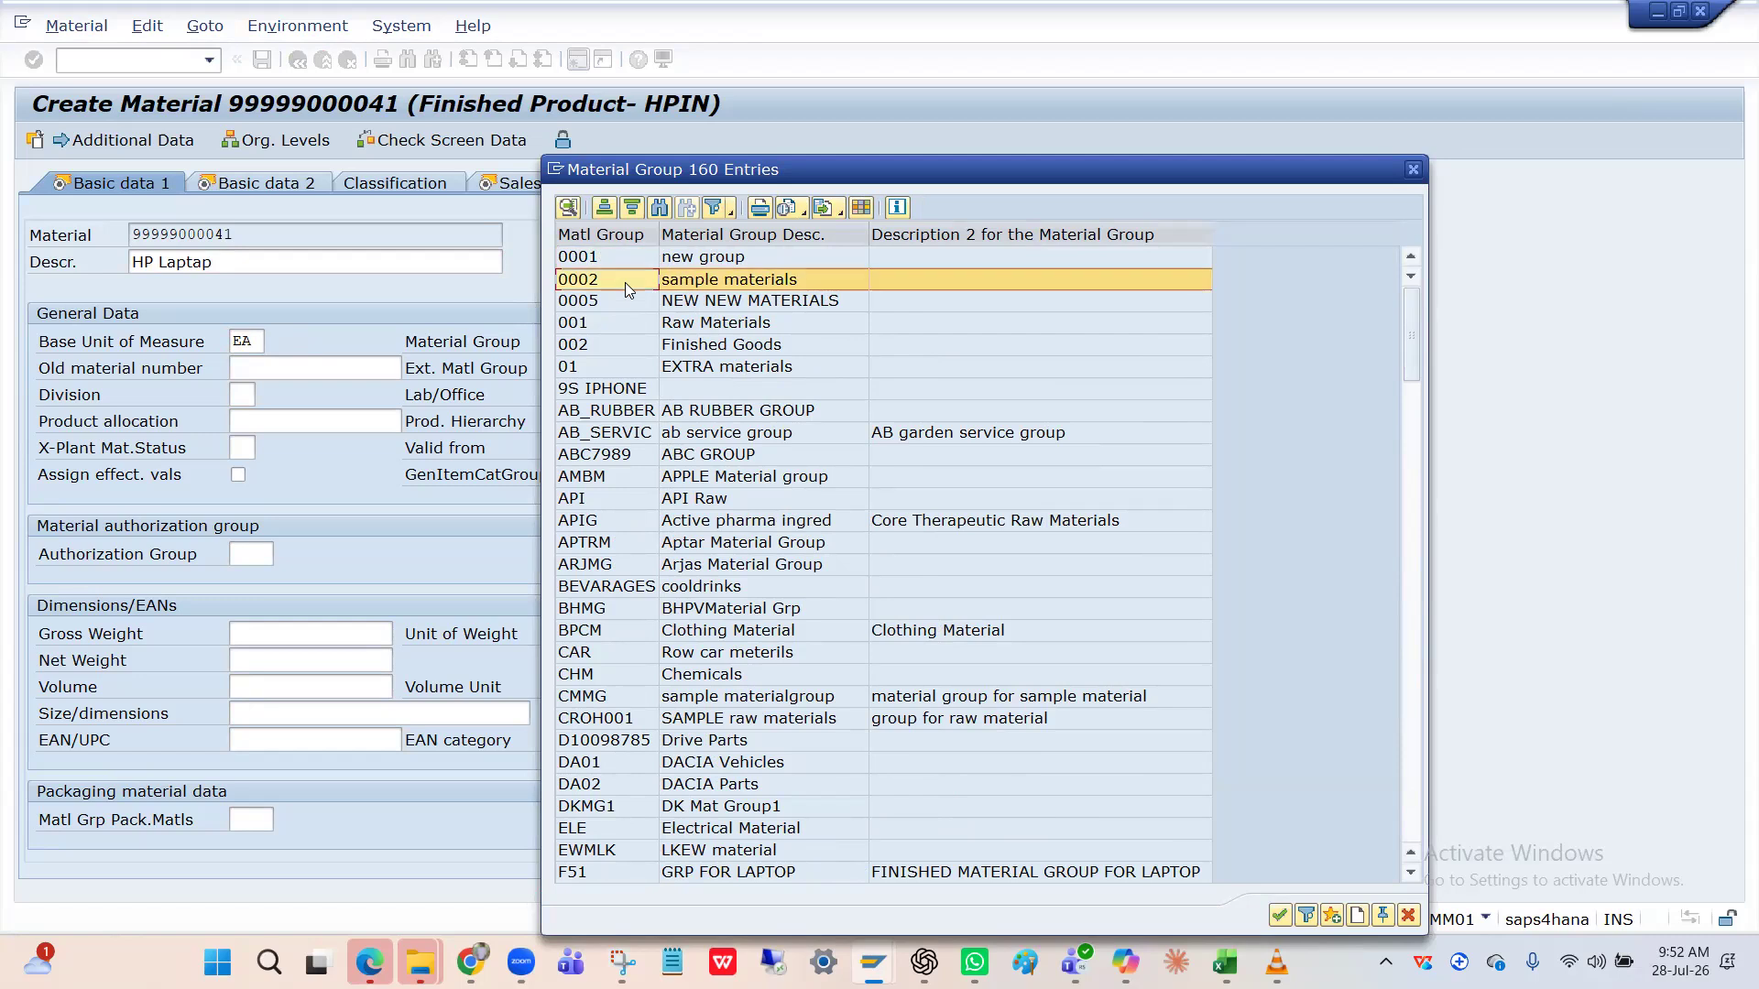
left_click(623, 346)
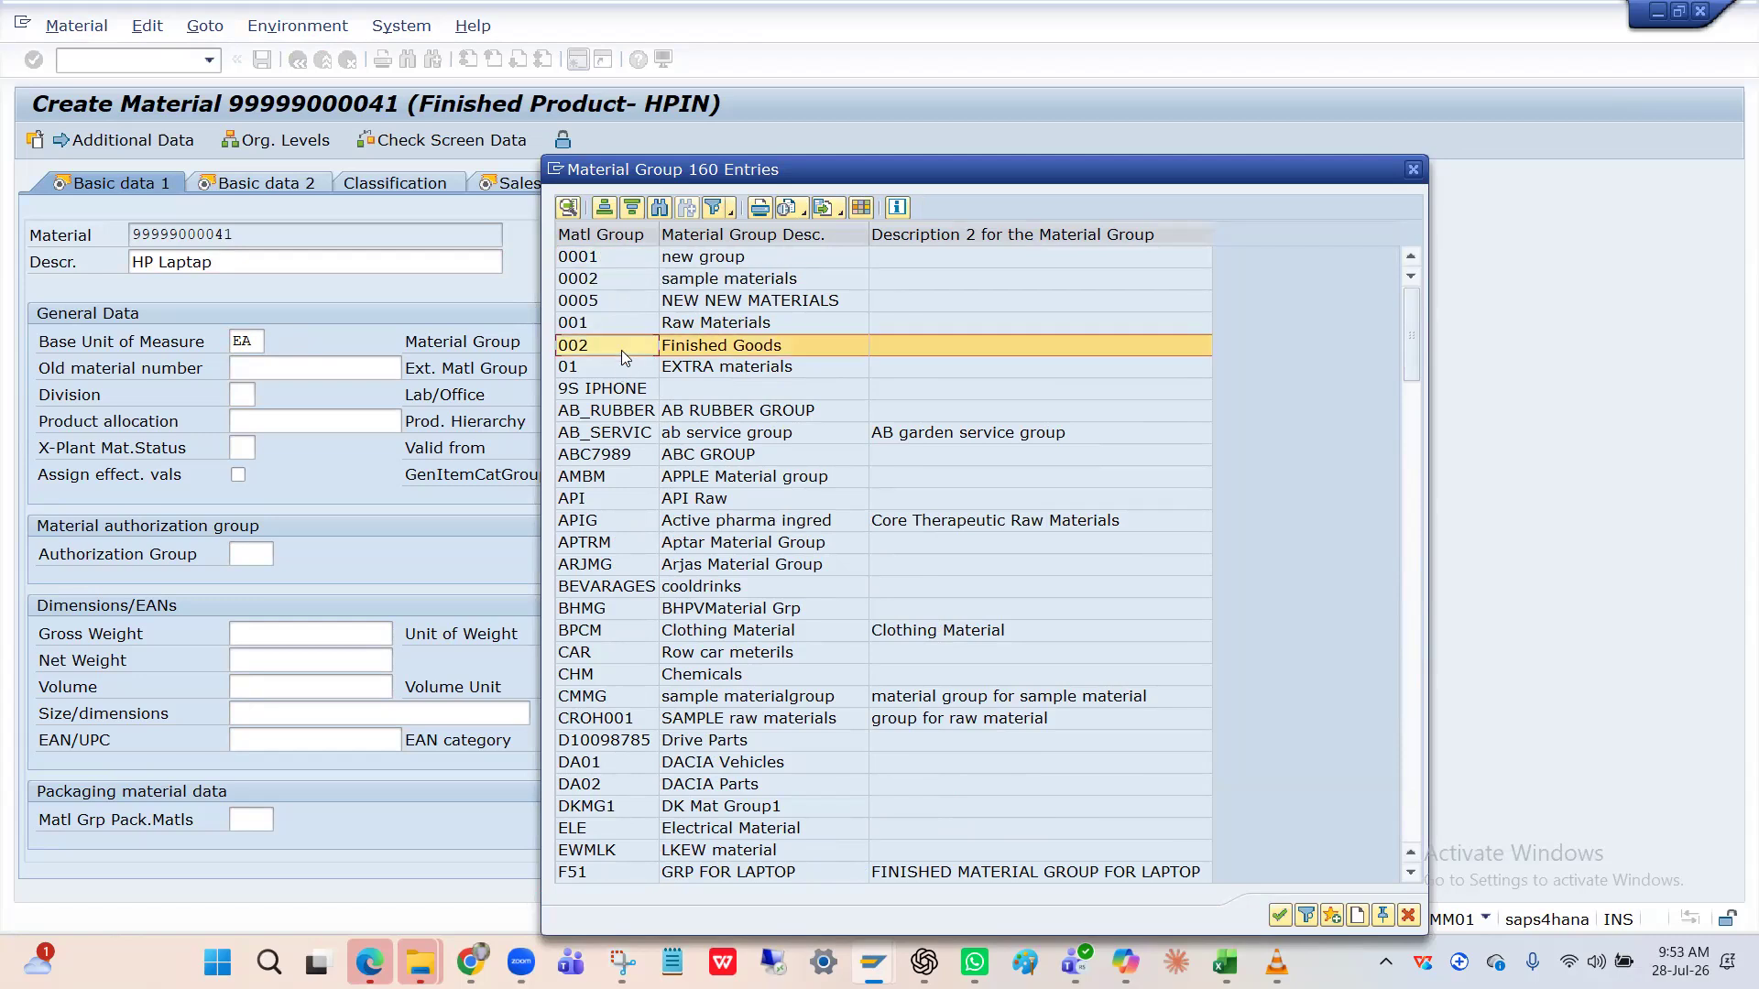
scroll(621, 350, "down", 1)
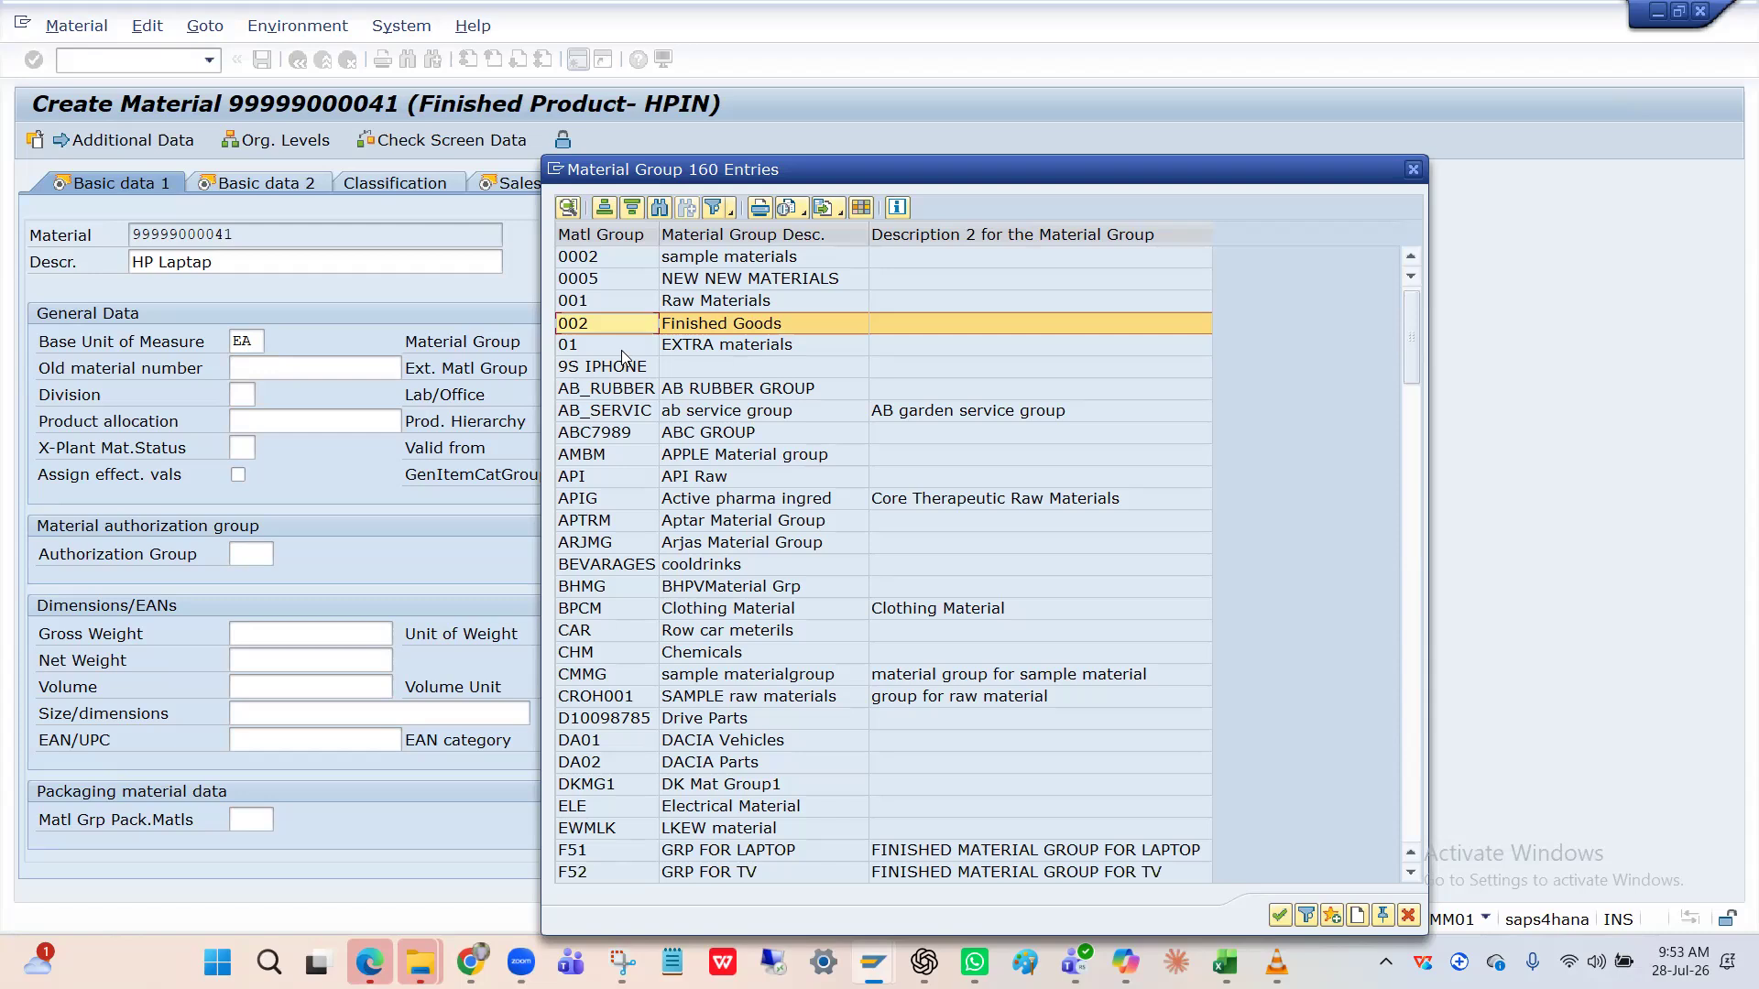
scroll(621, 357, "down", 3)
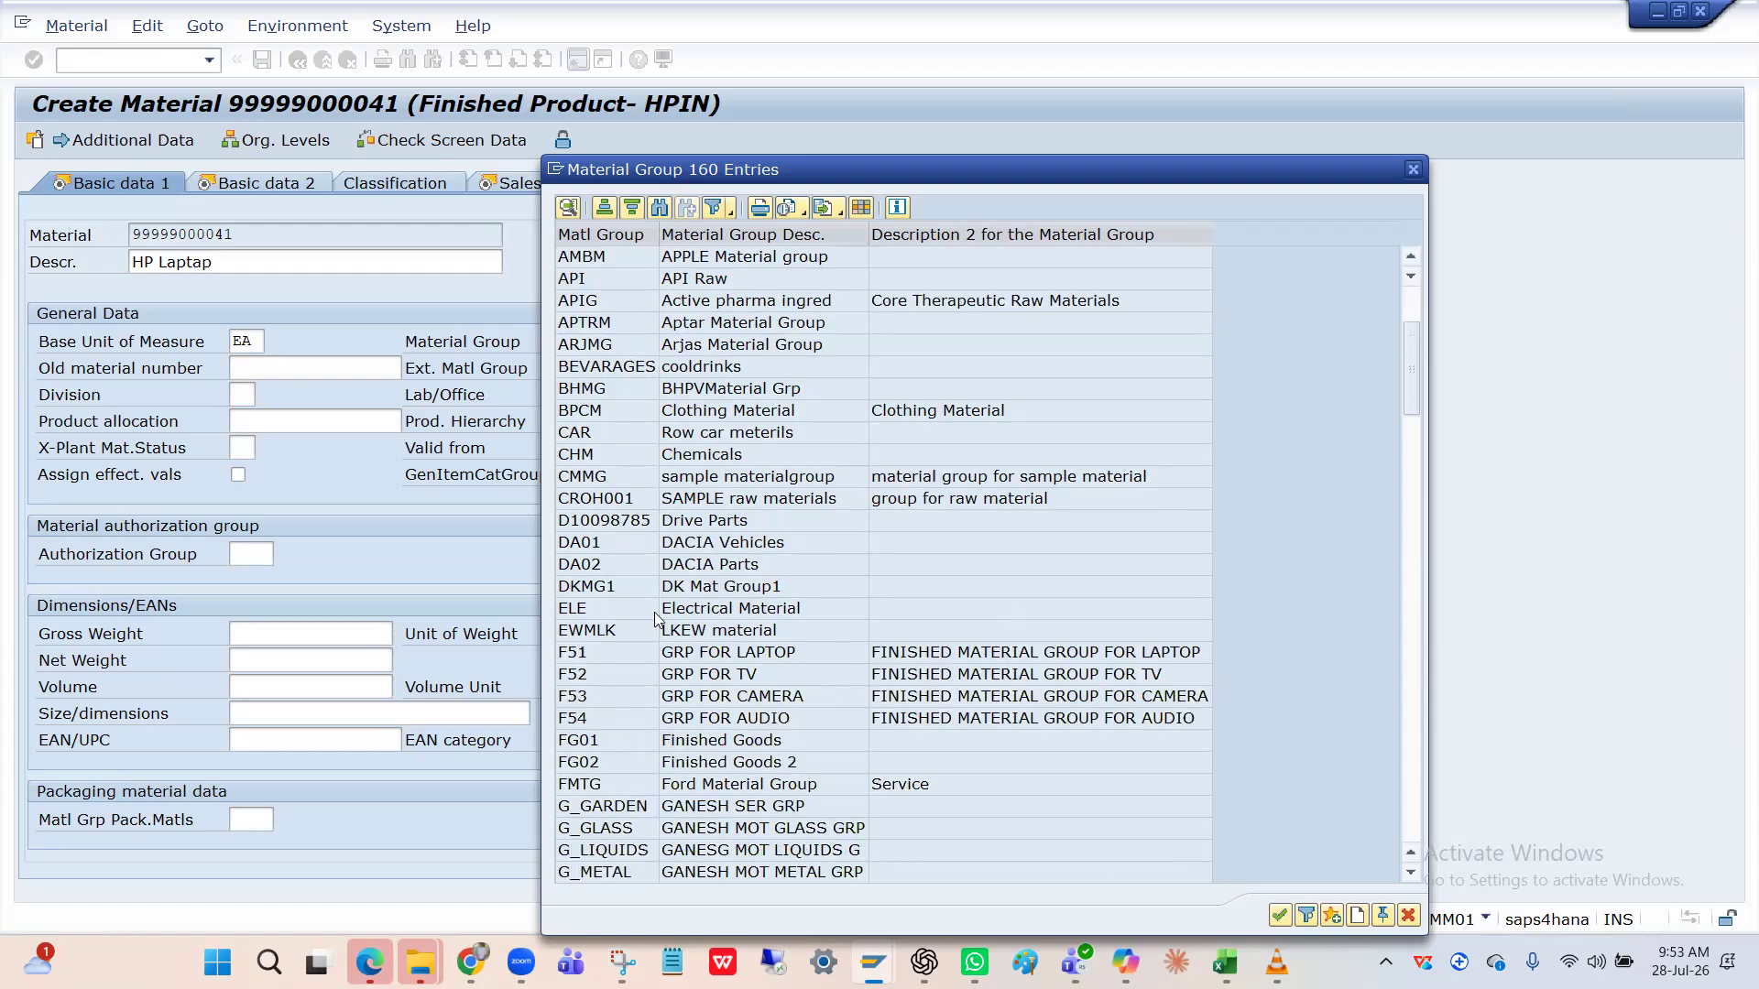
scroll(623, 747, "down", 18)
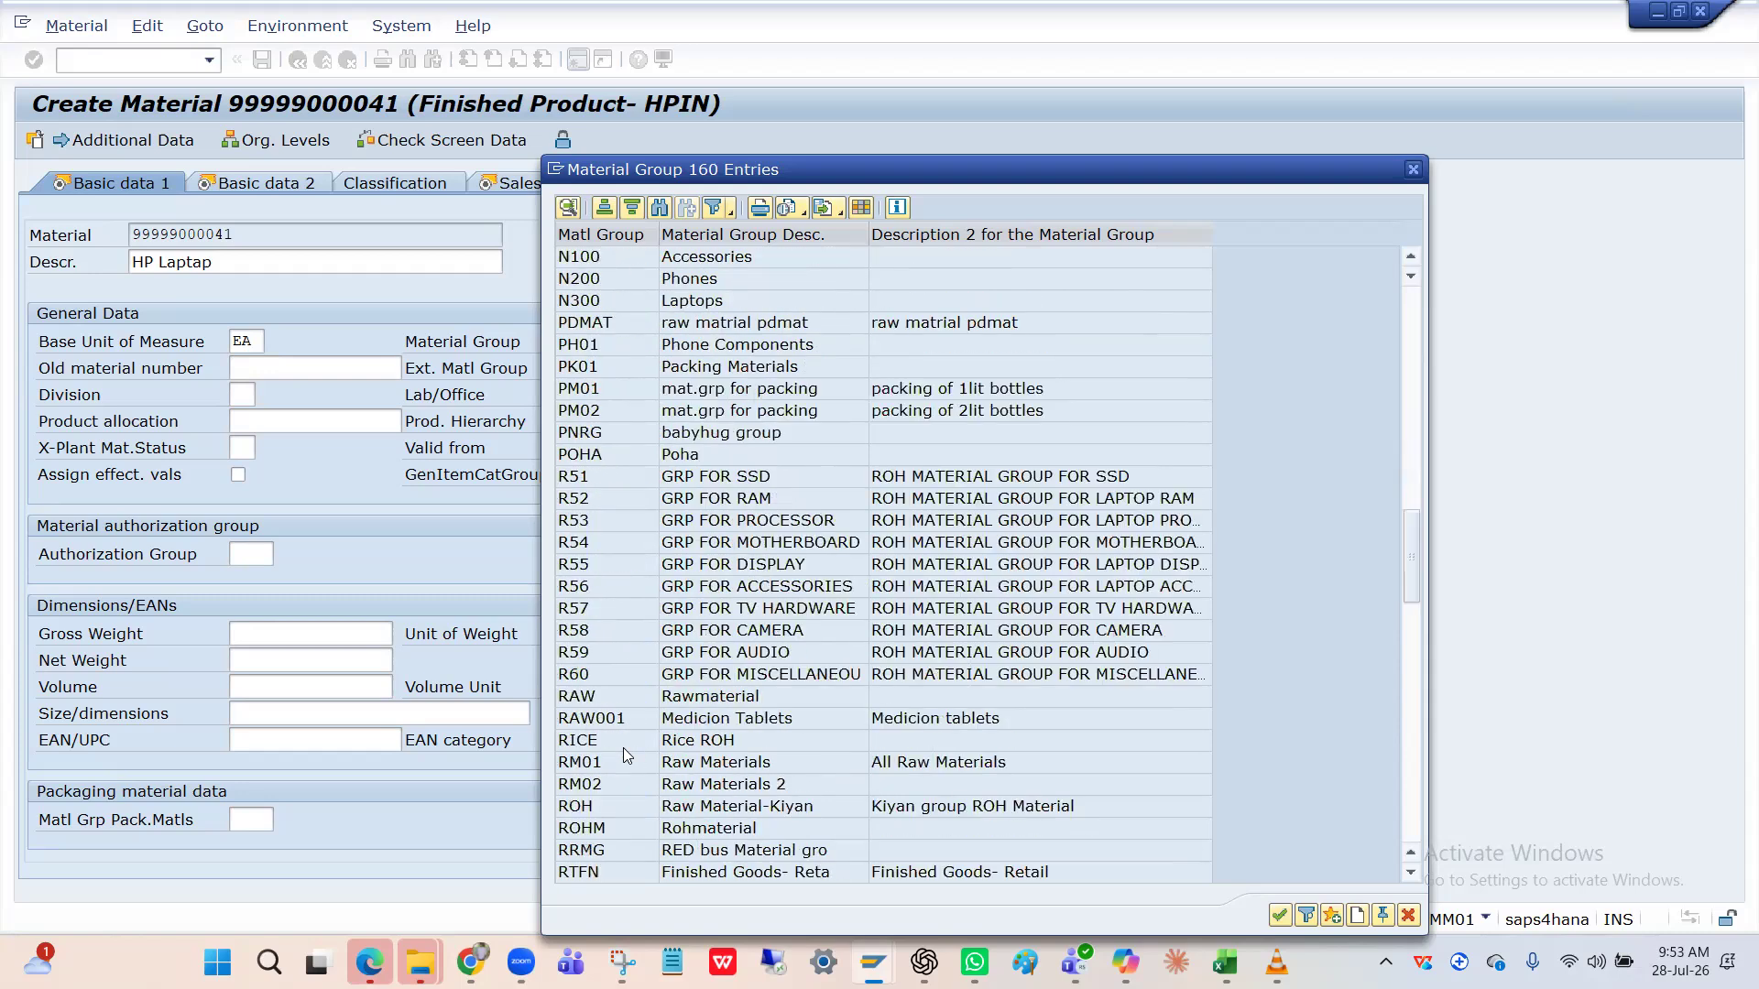
scroll(623, 748, "down", 10)
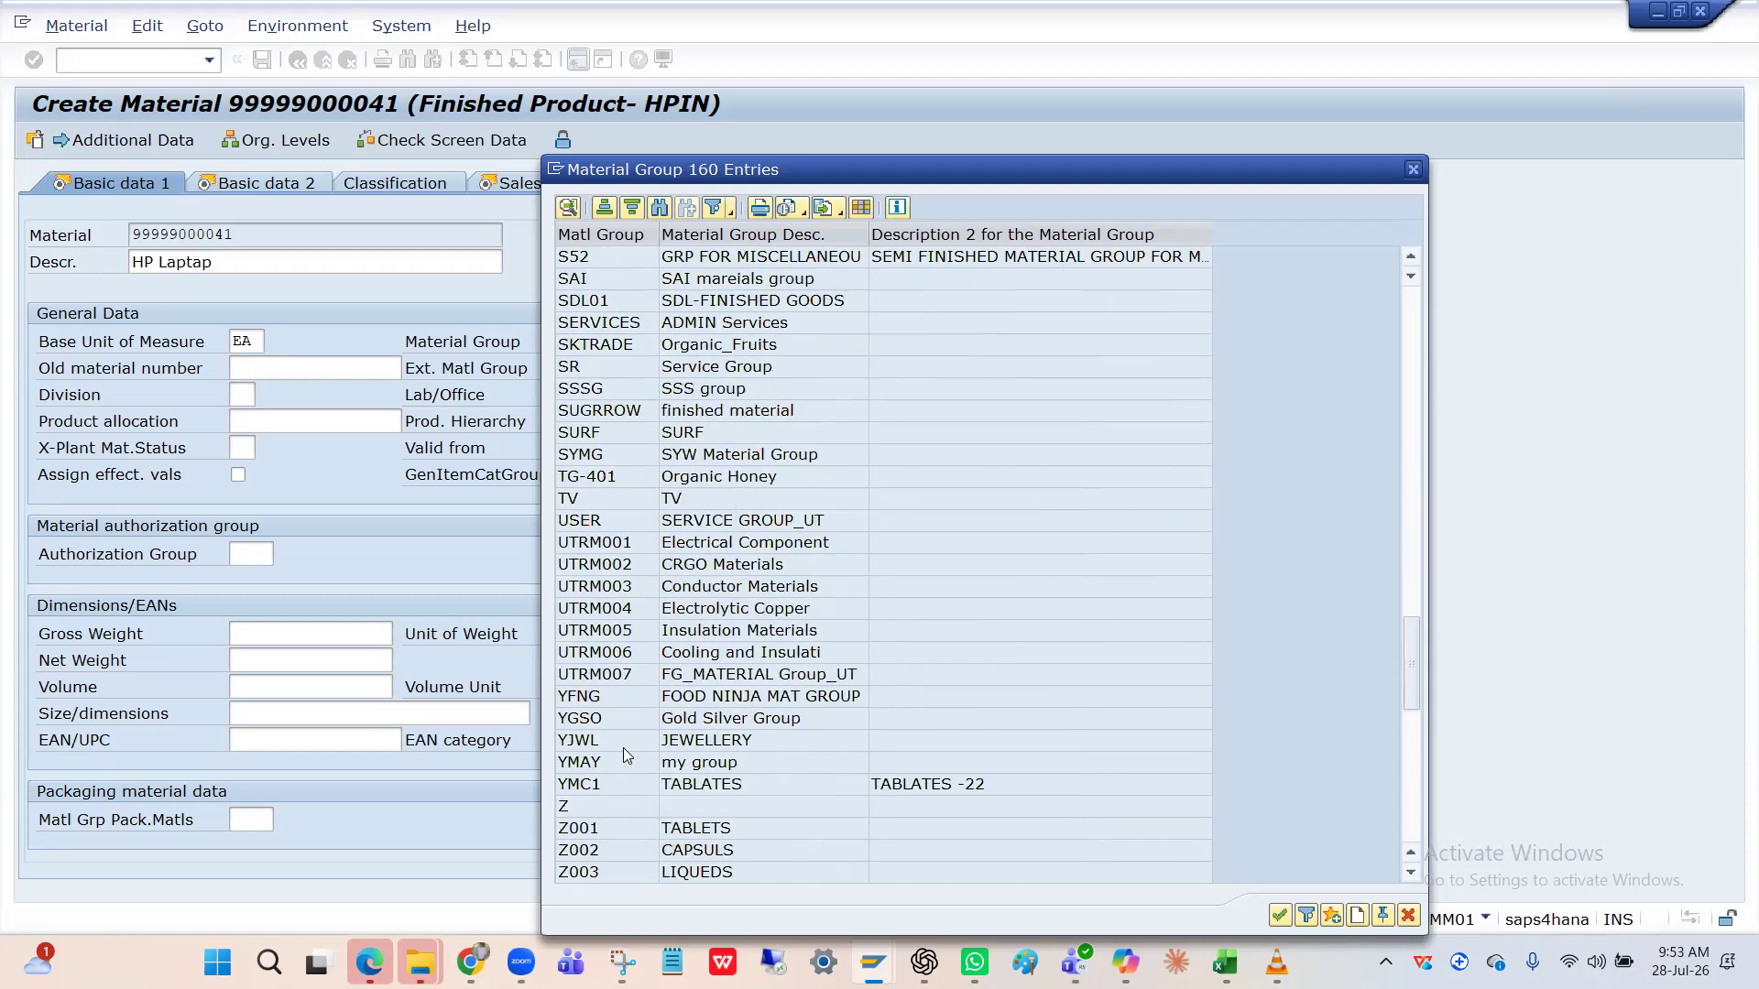
scroll(623, 747, "down", 8)
scroll(623, 747, "down", 5)
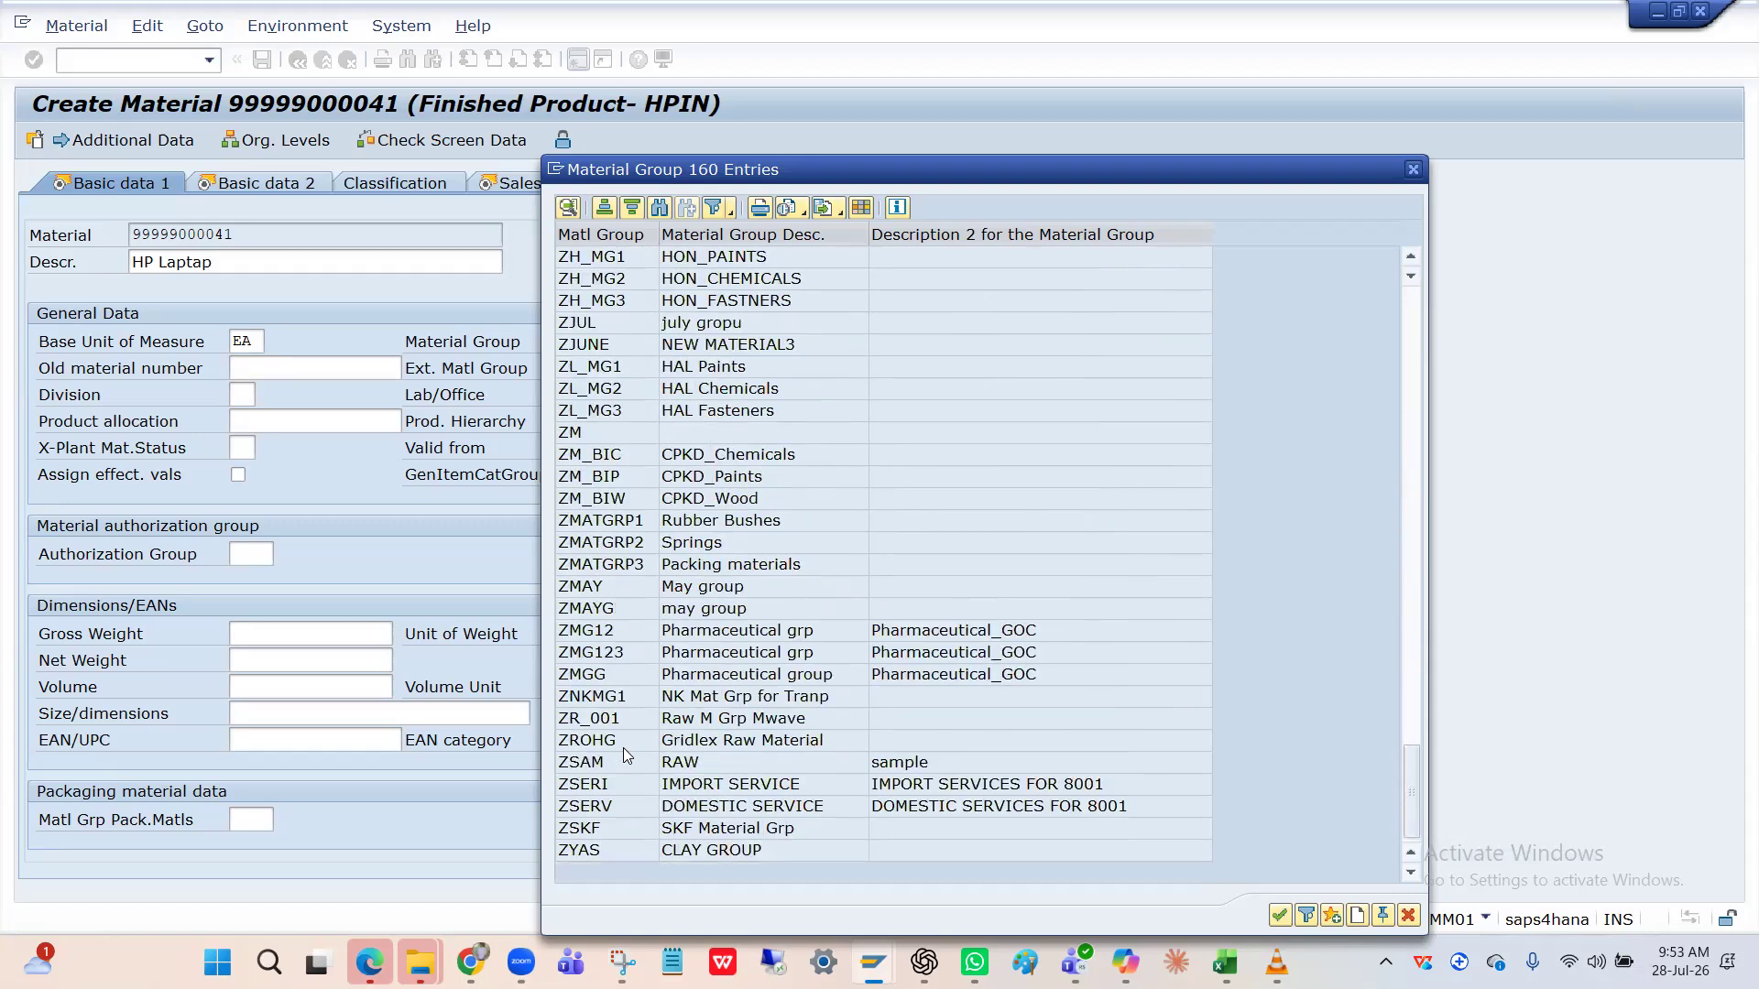
scroll(624, 750, "up", 9)
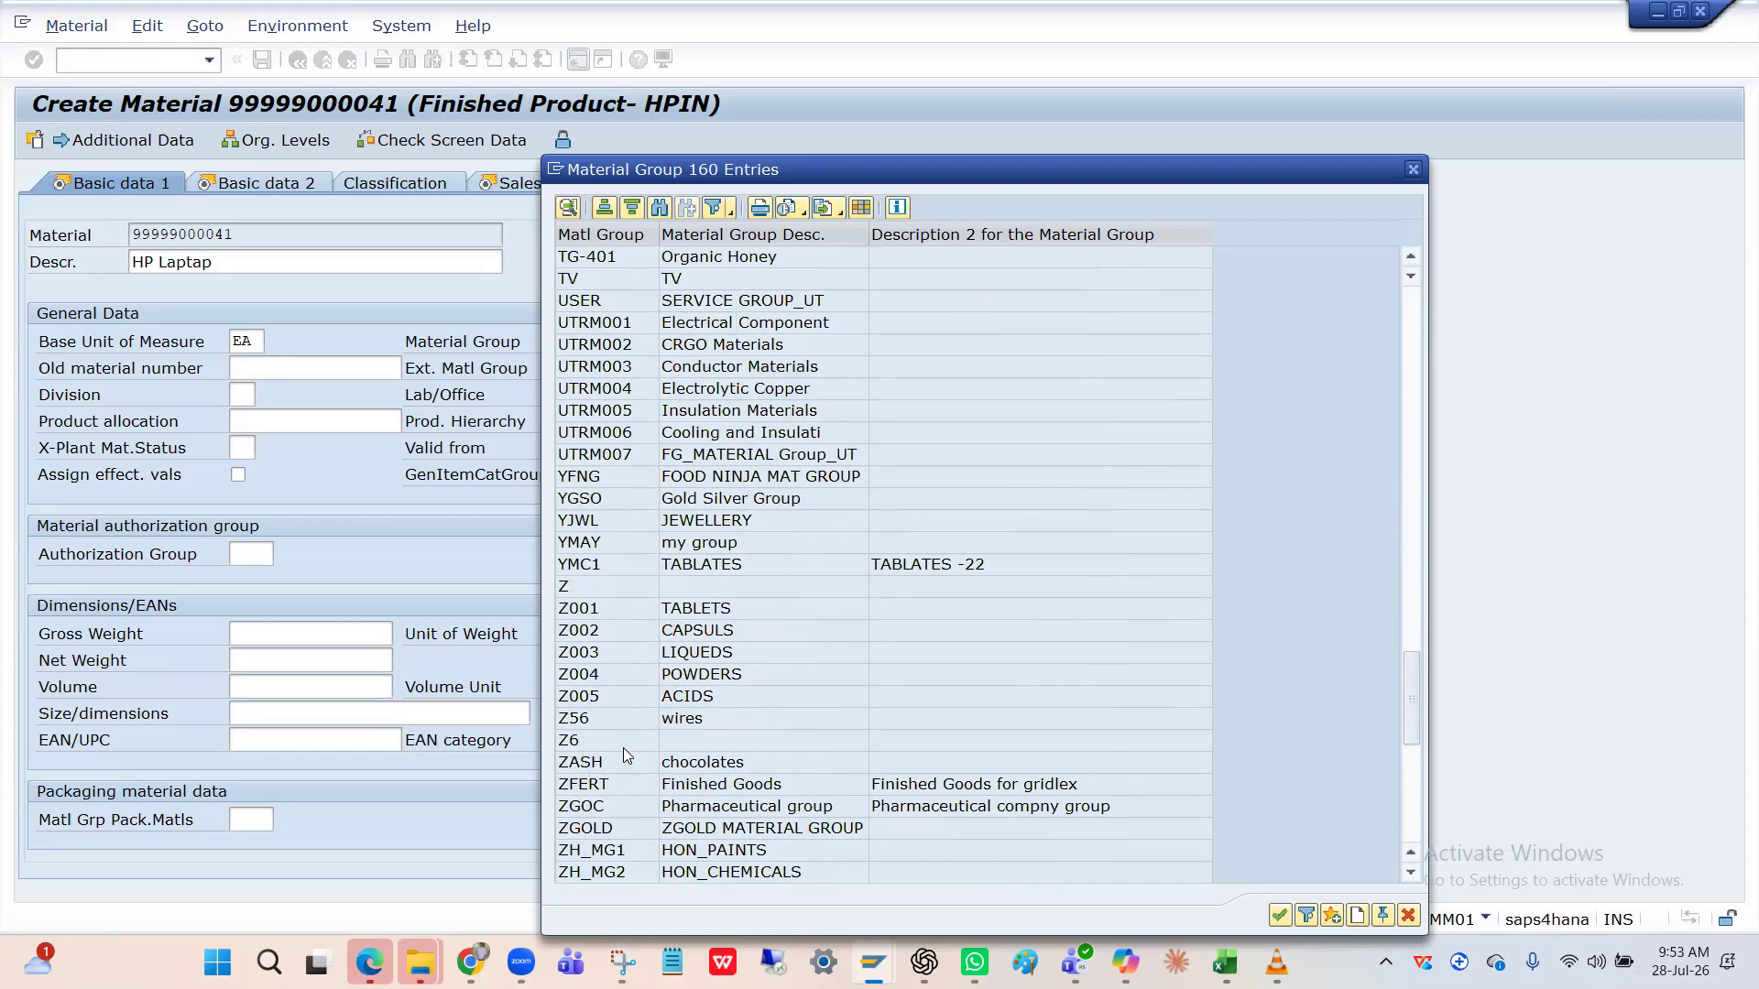
left_click(620, 783)
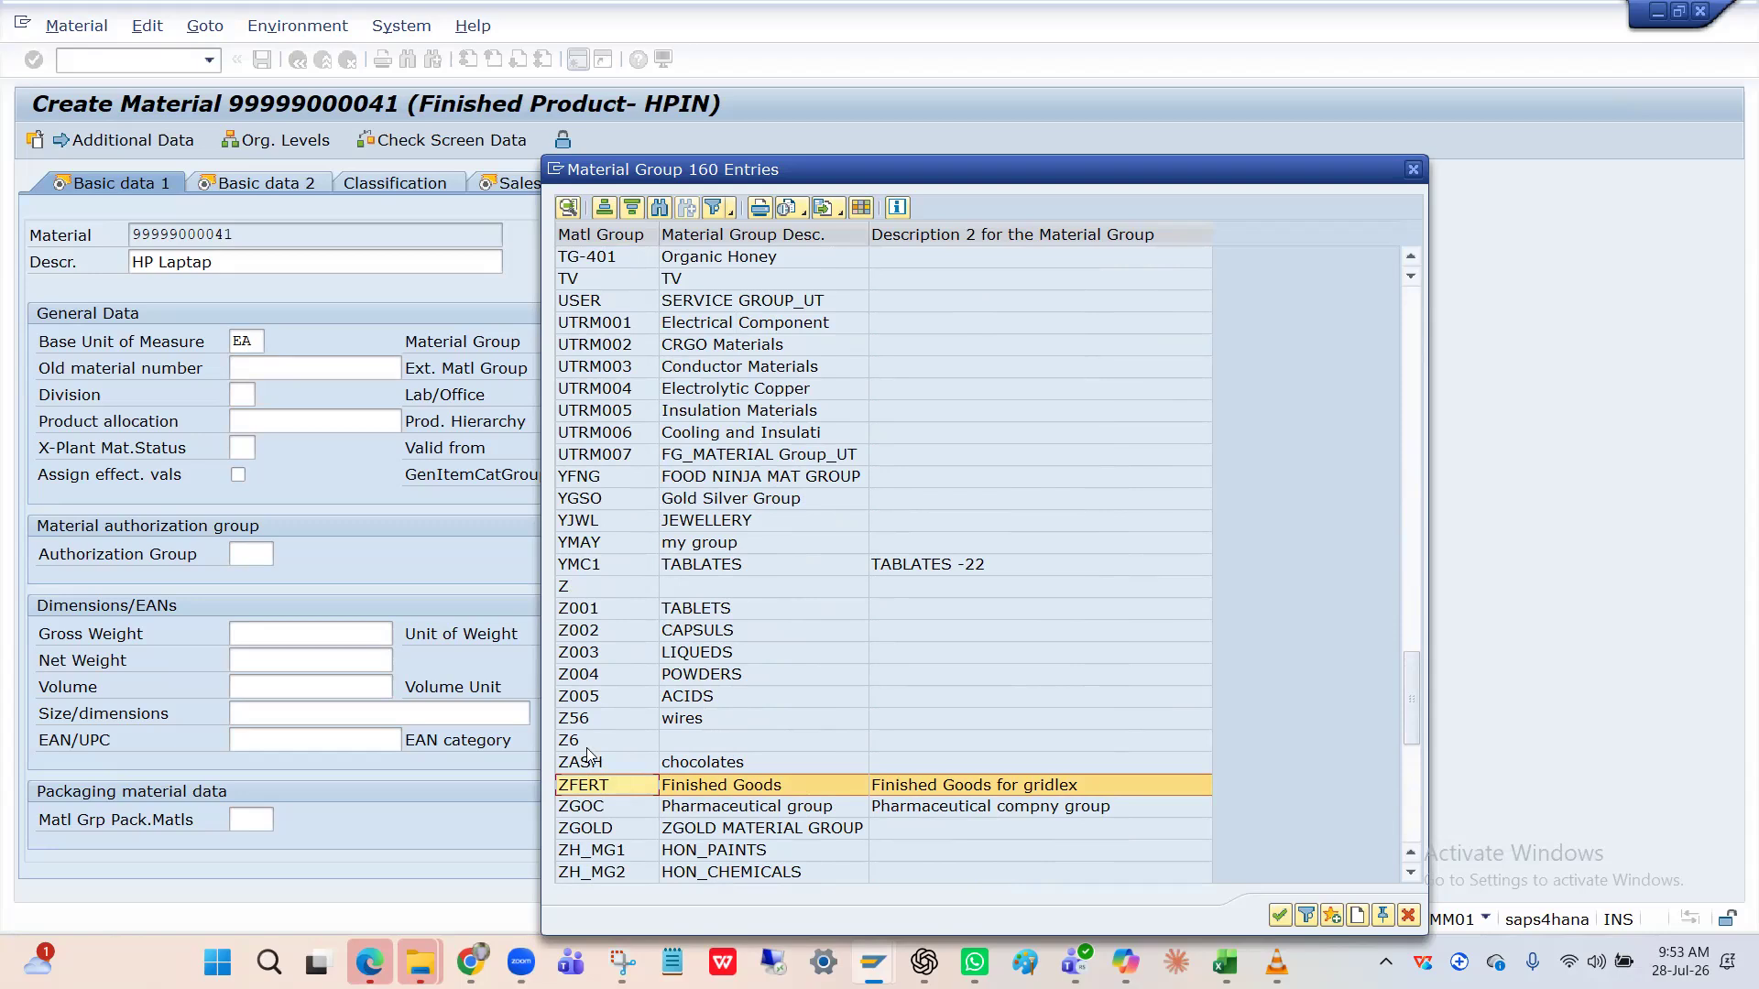
Browse back up the list, marking MG01, FMTG, FG01, 002 Finished Goods and APTRM in turn.
scroll(587, 747, "up", 4)
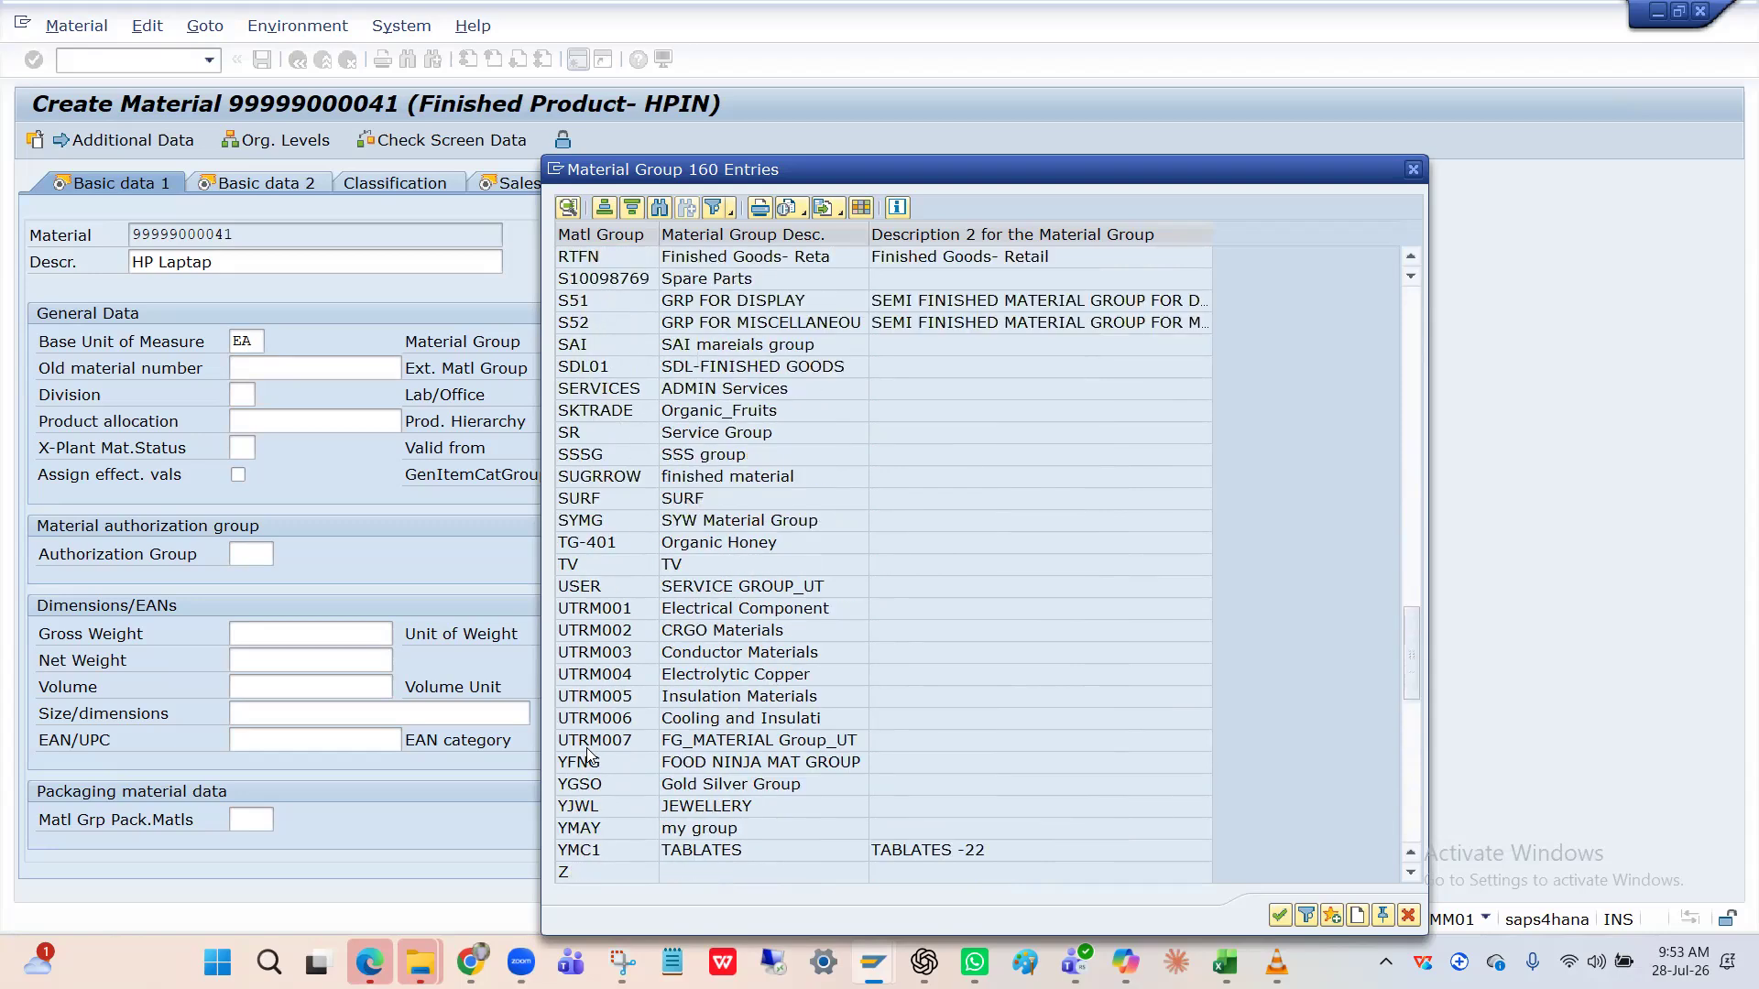
scroll(586, 756, "up", 10)
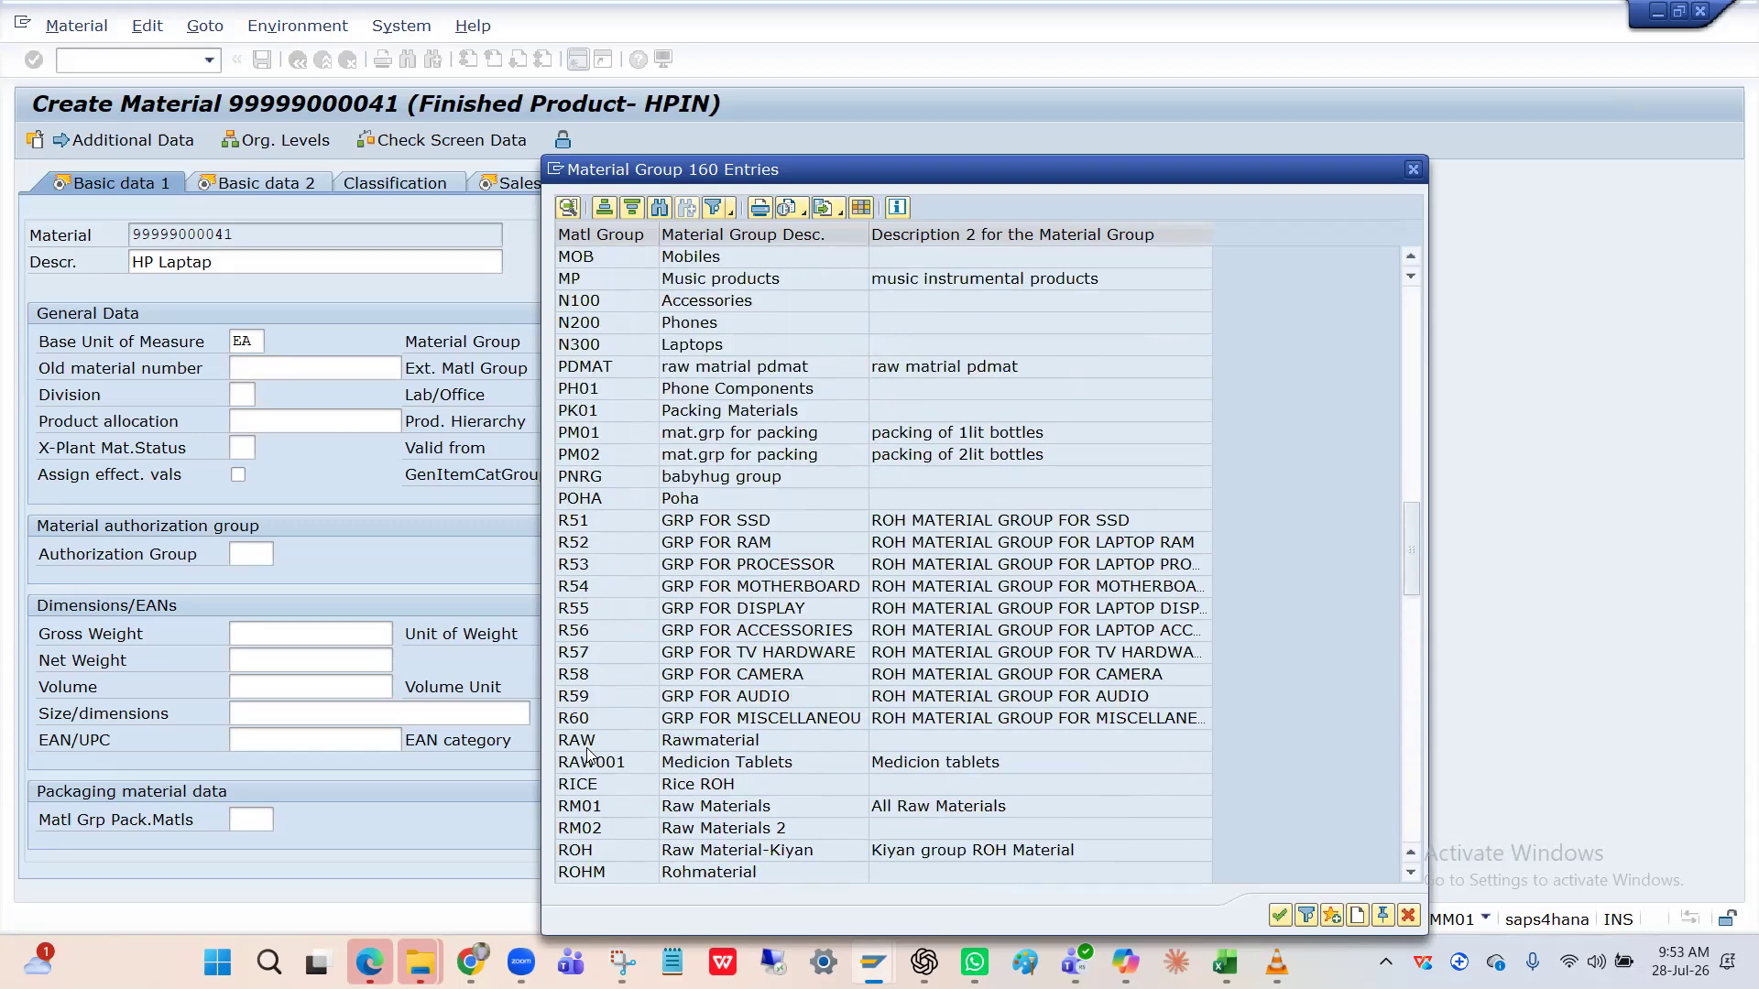
scroll(599, 617, "up", 3)
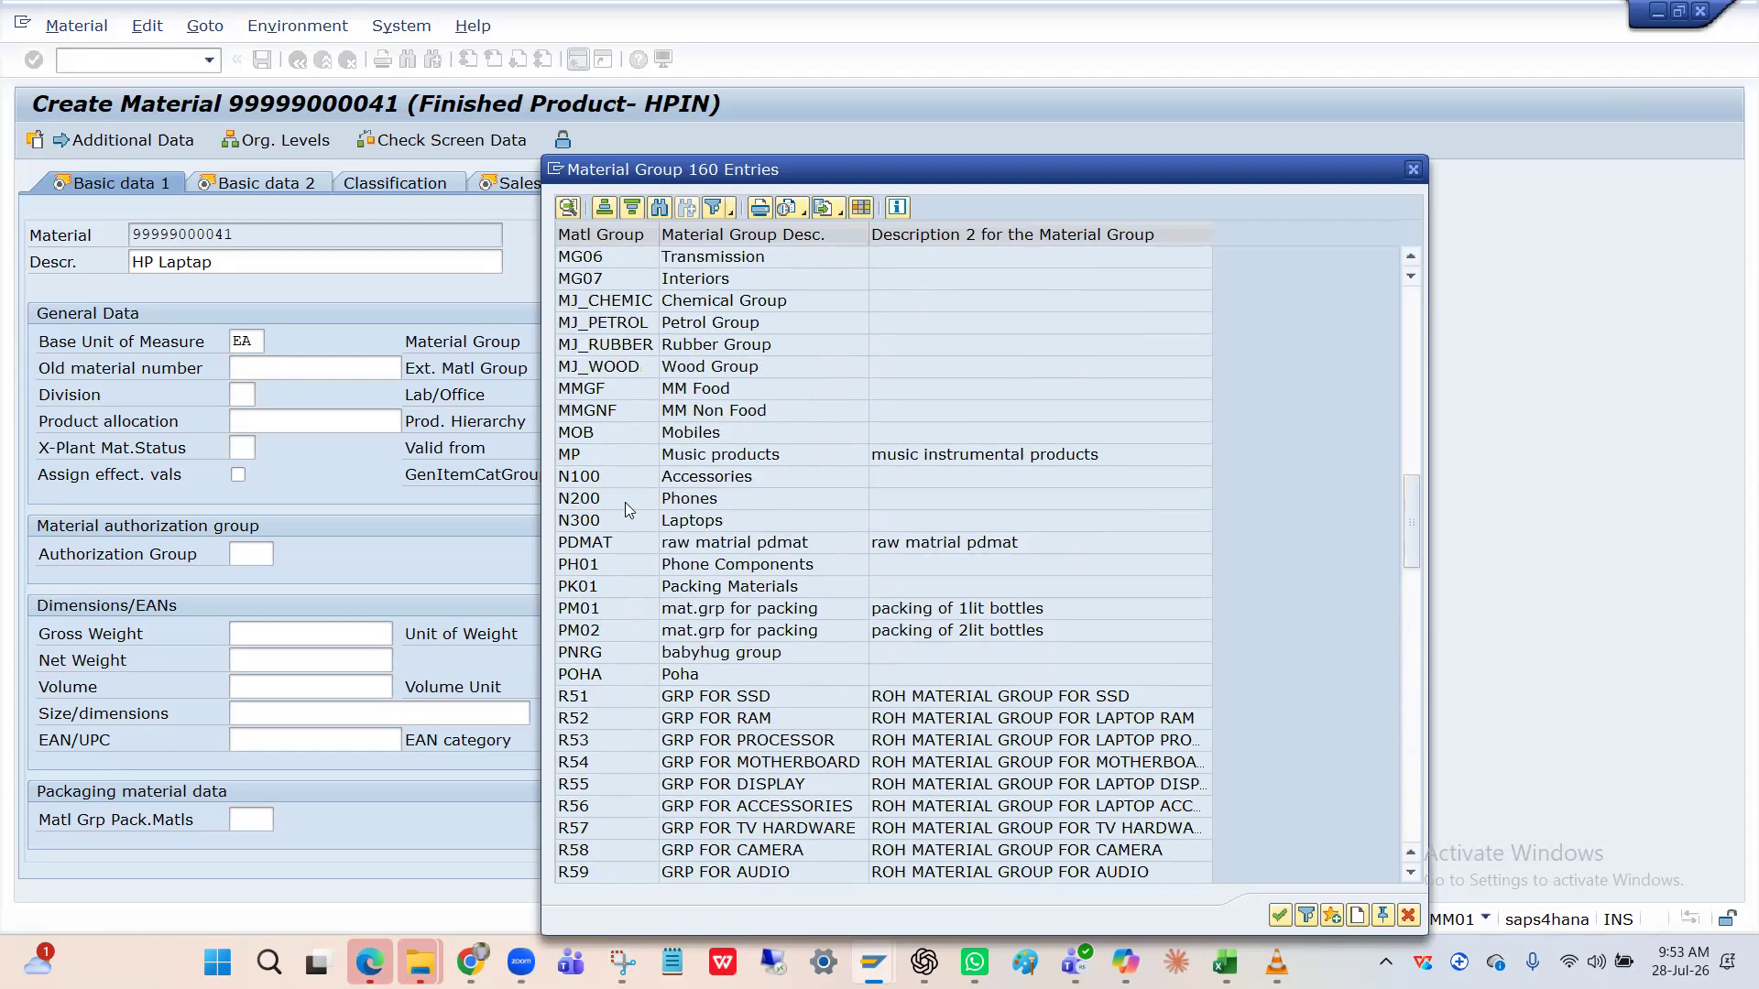
scroll(628, 509, "up", 2)
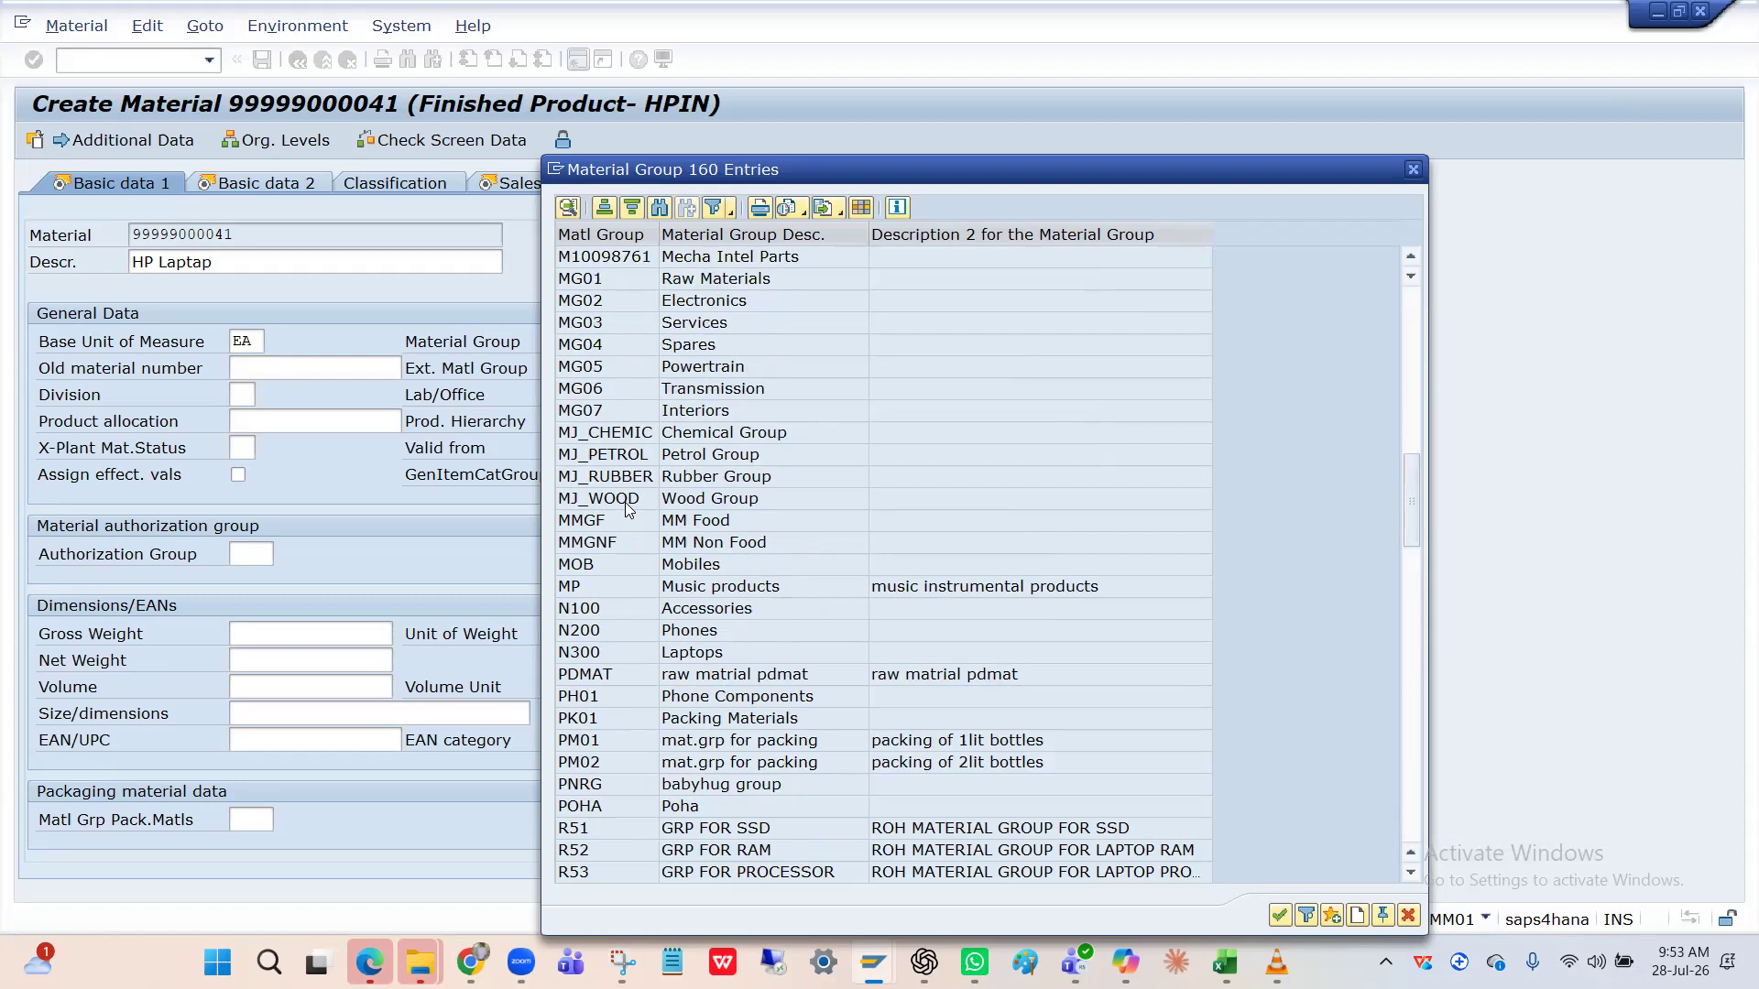
scroll(628, 509, "up", 2)
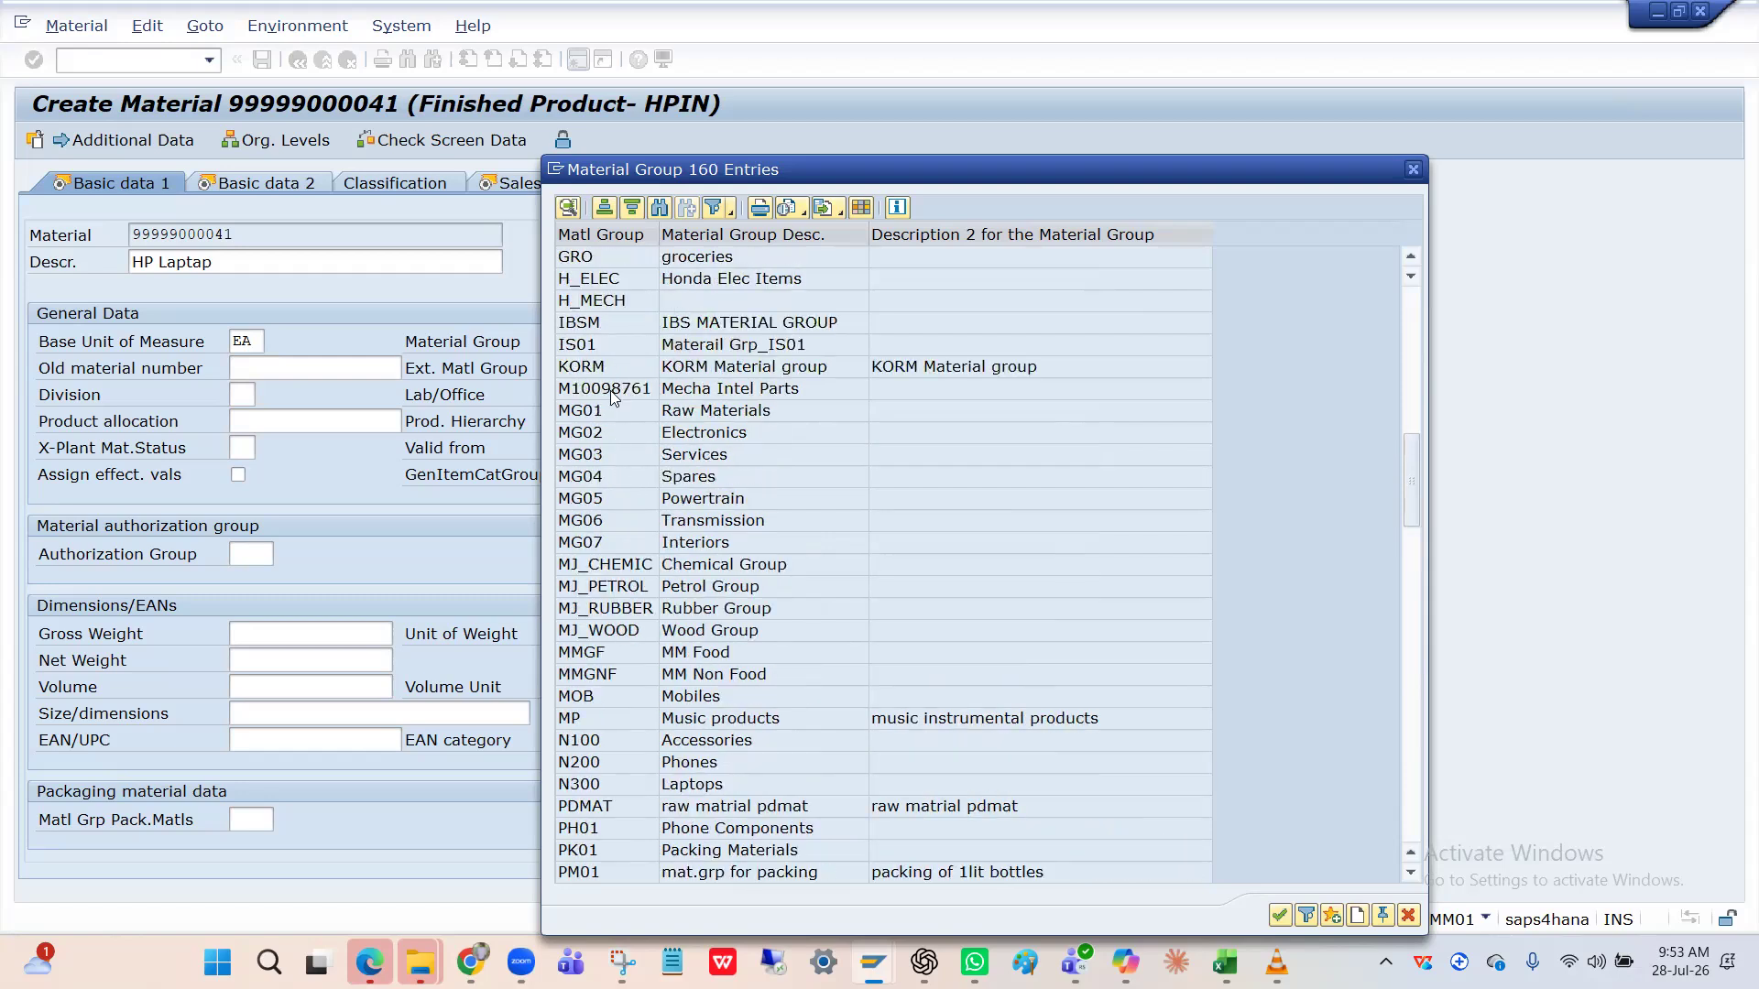
left_click(613, 418)
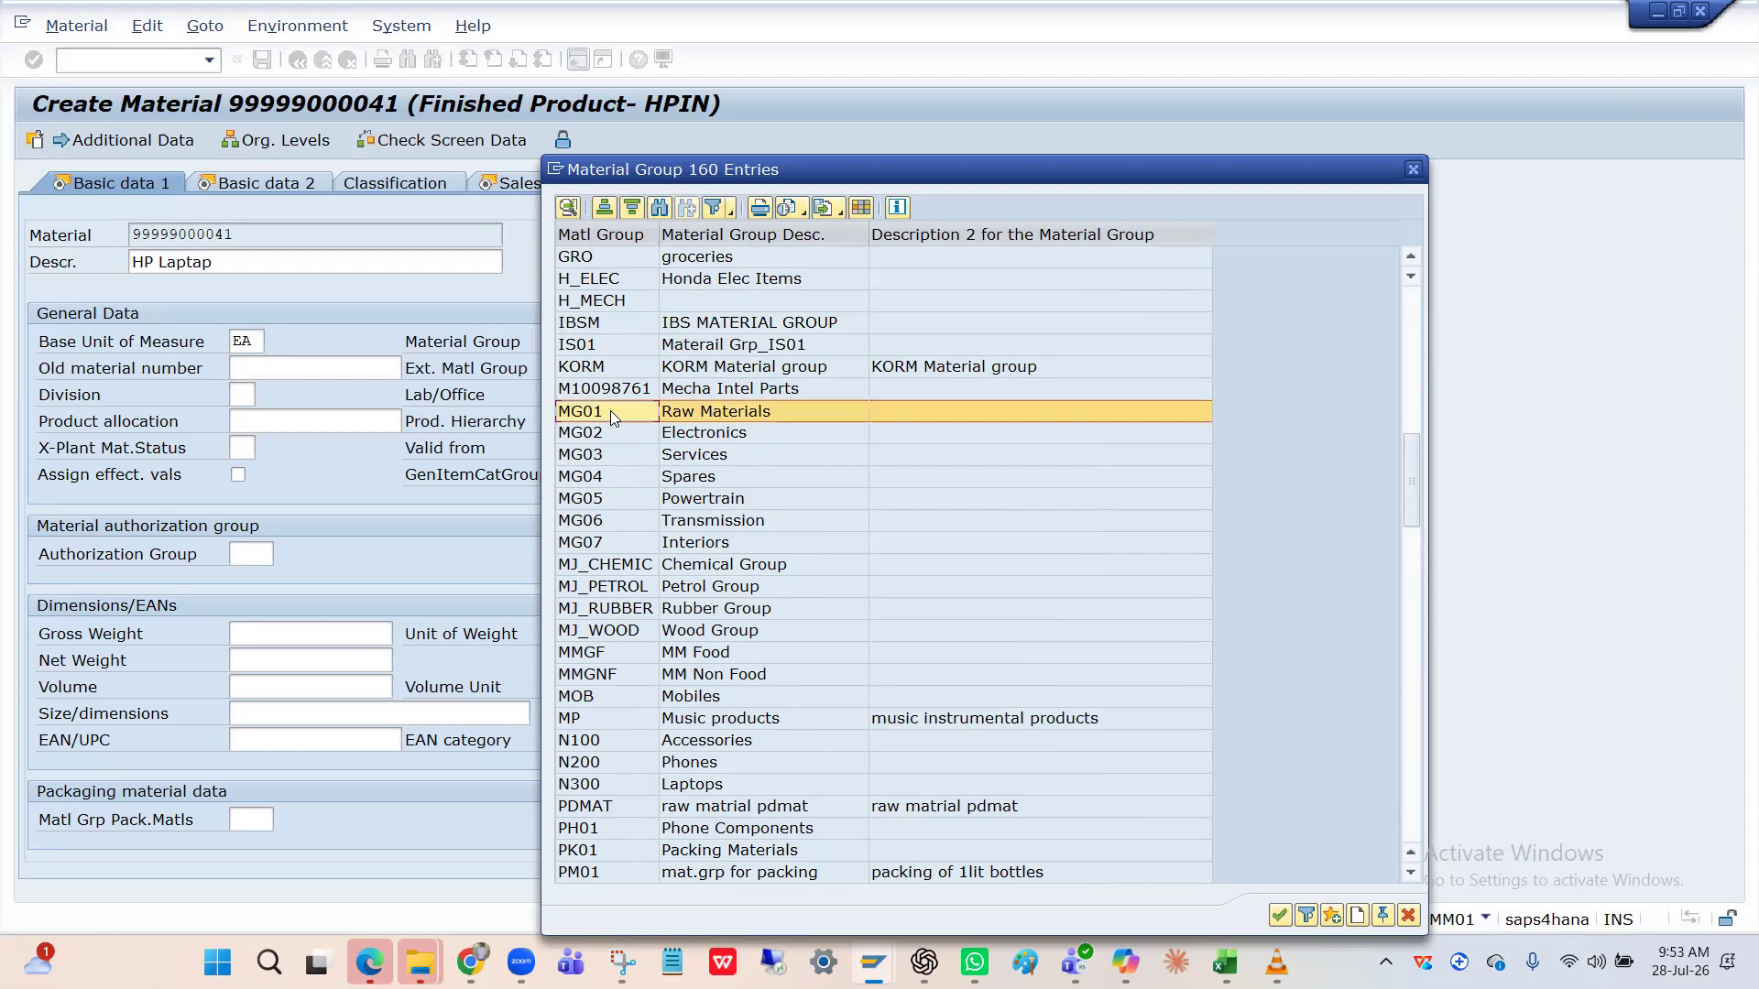
scroll(610, 411, "up", 5)
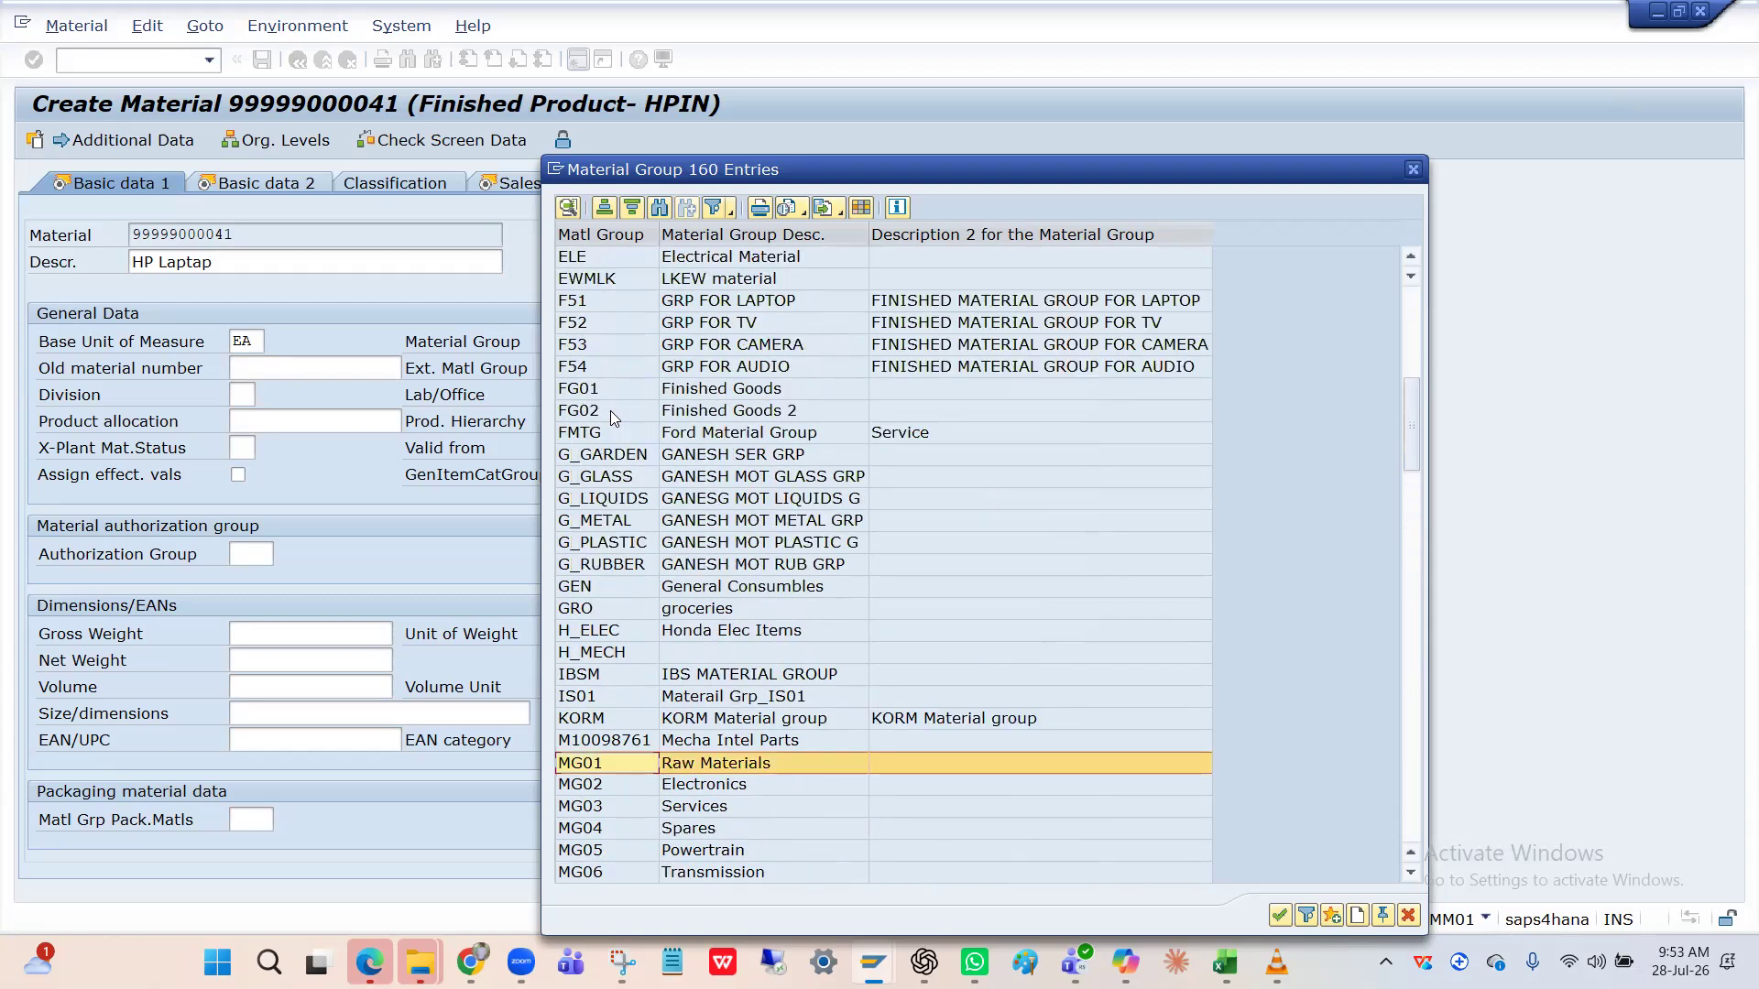
left_click(611, 430)
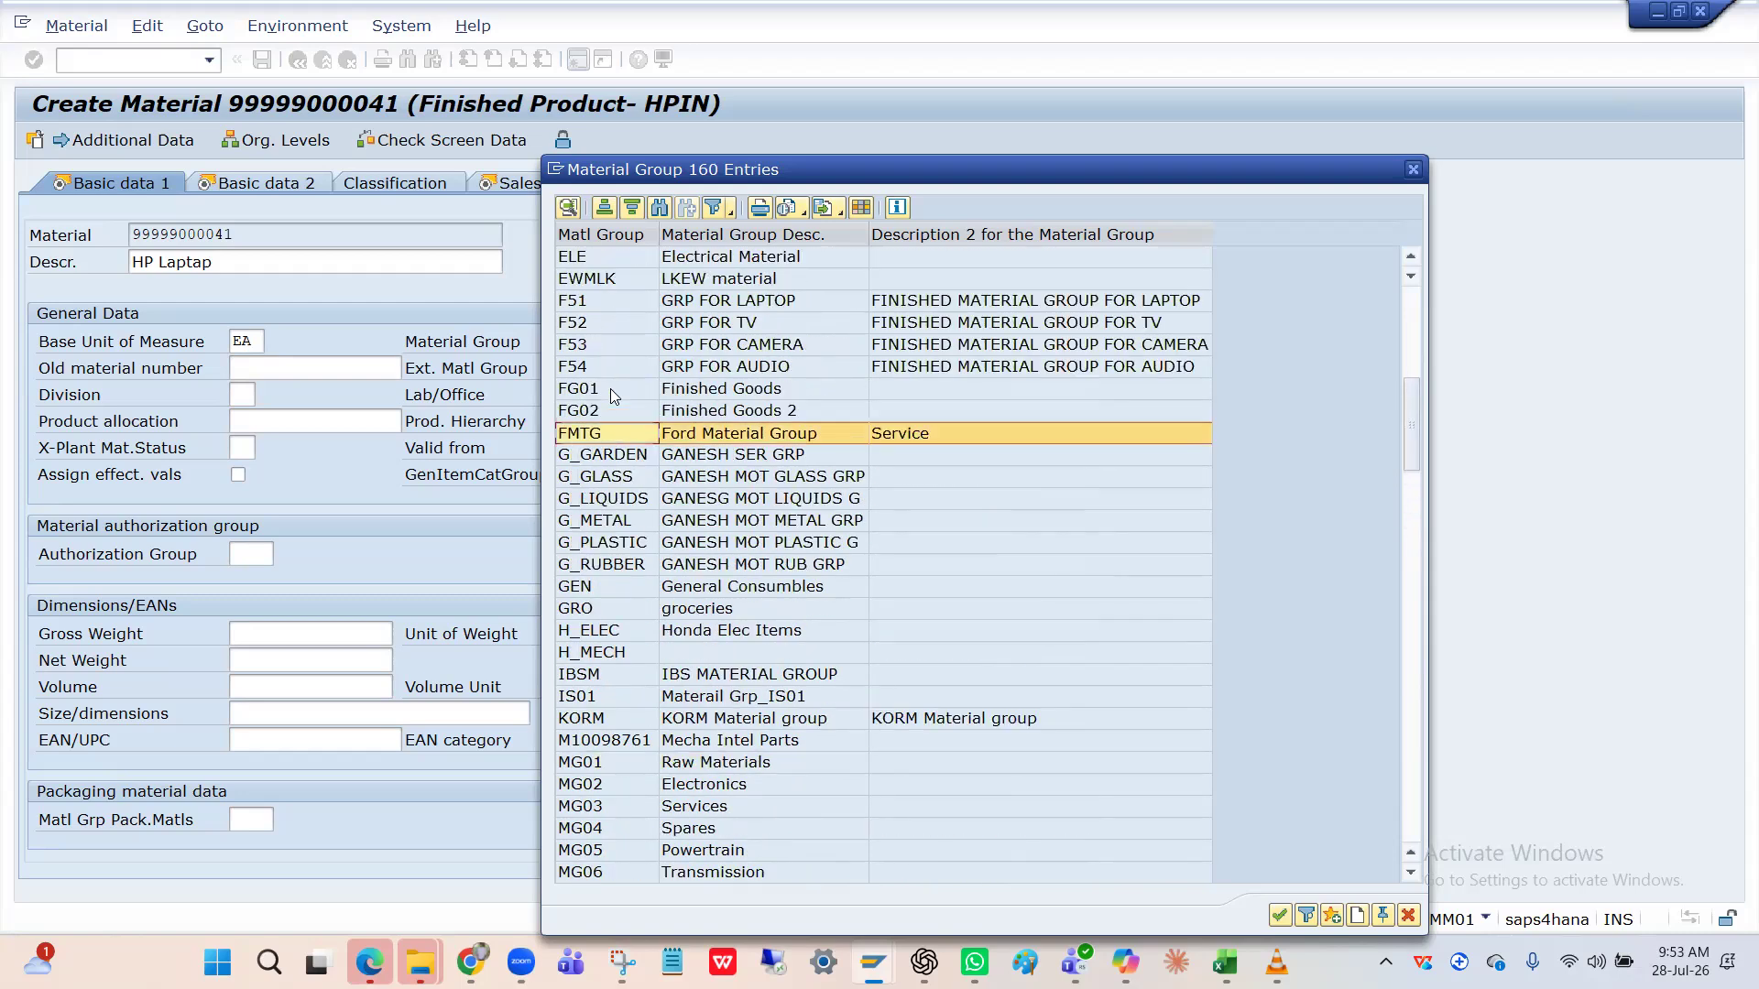
left_click(613, 392)
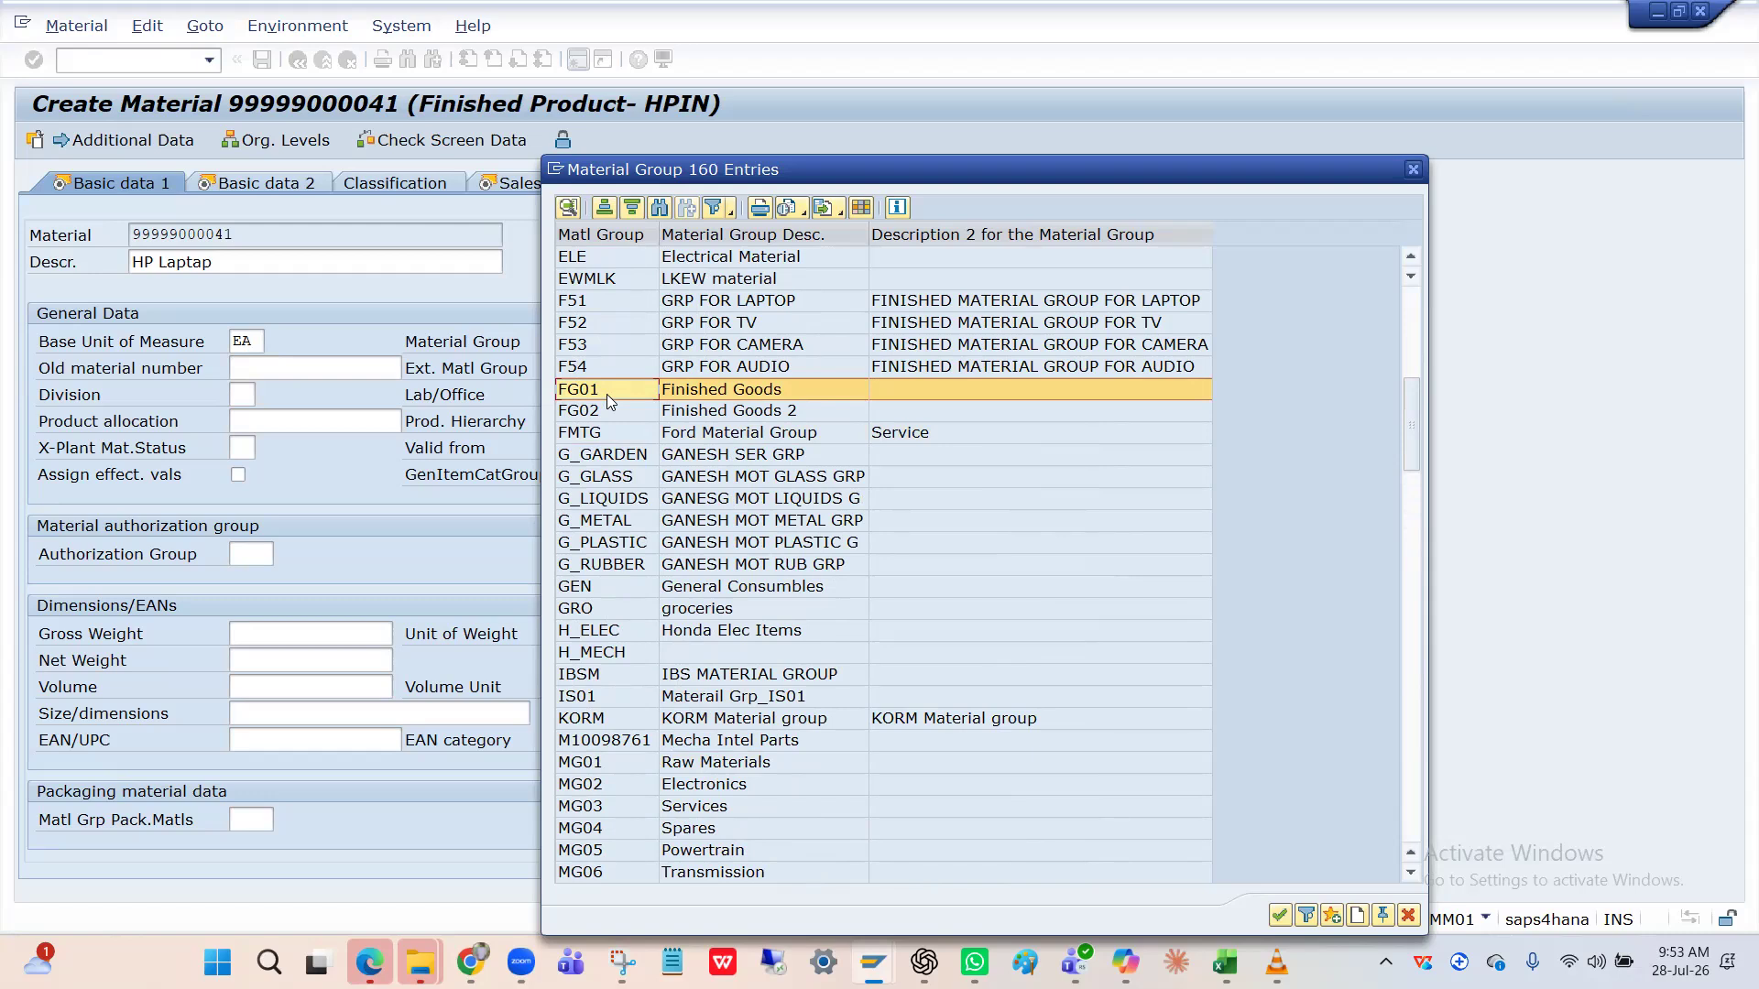
scroll(607, 394, "up", 4)
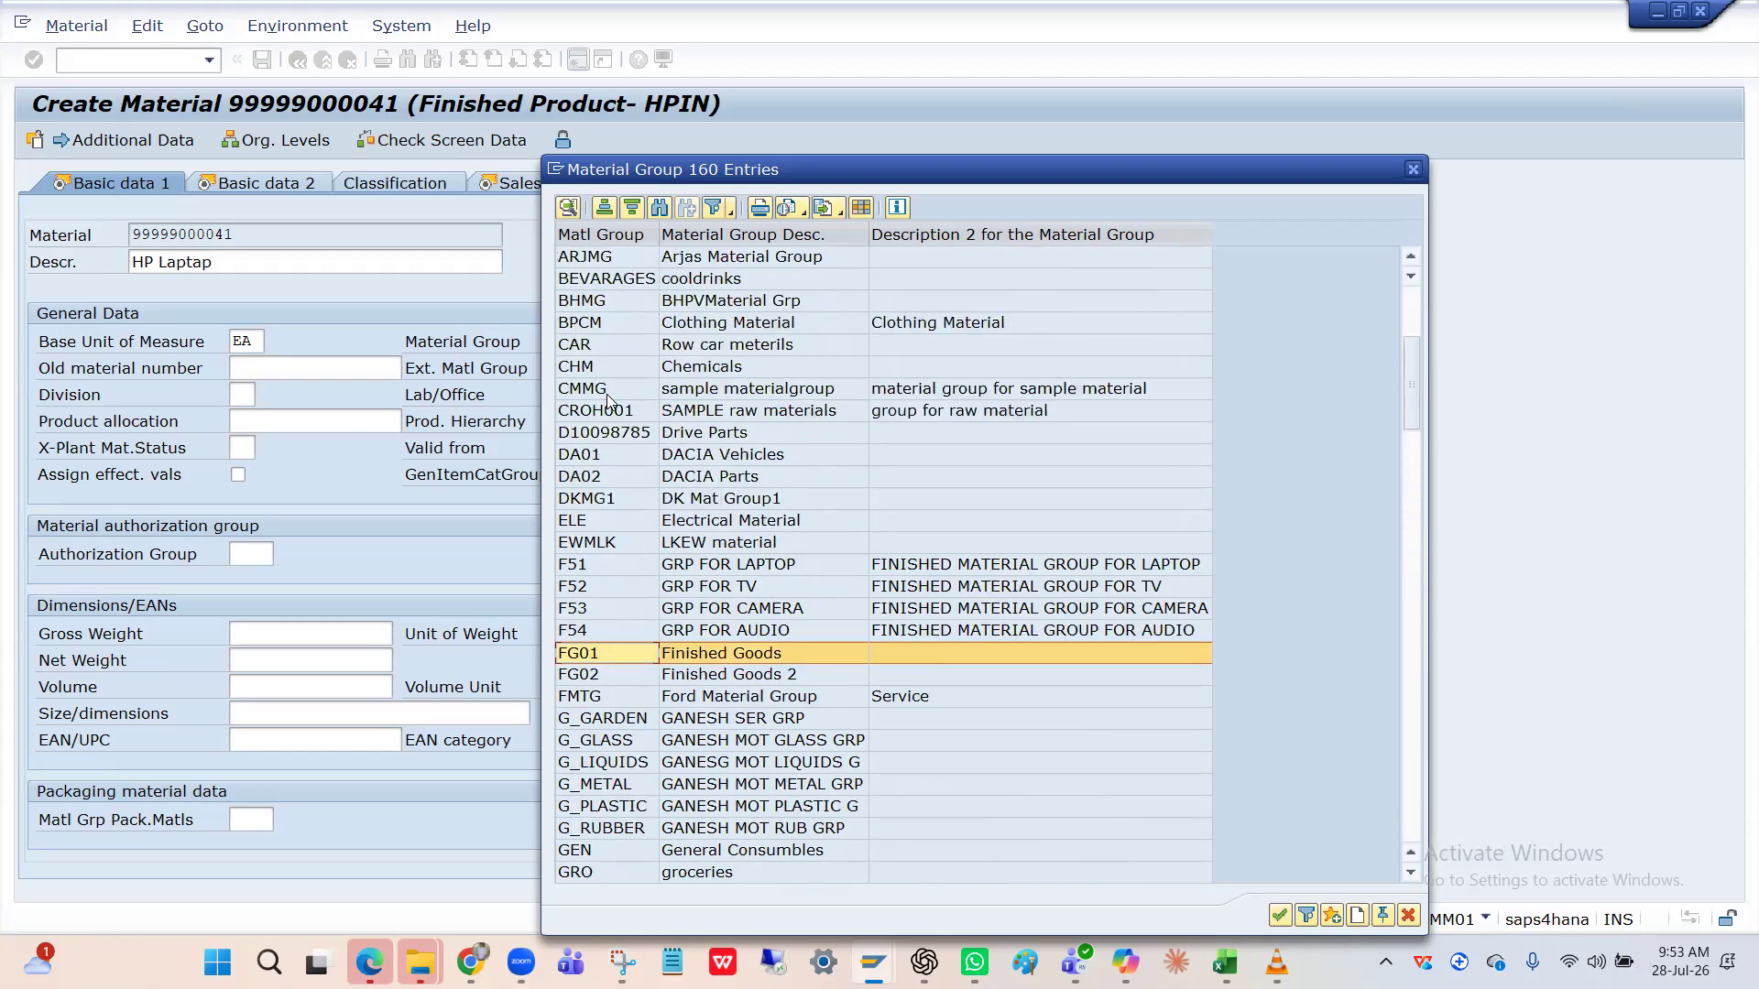
scroll(607, 398, "up", 5)
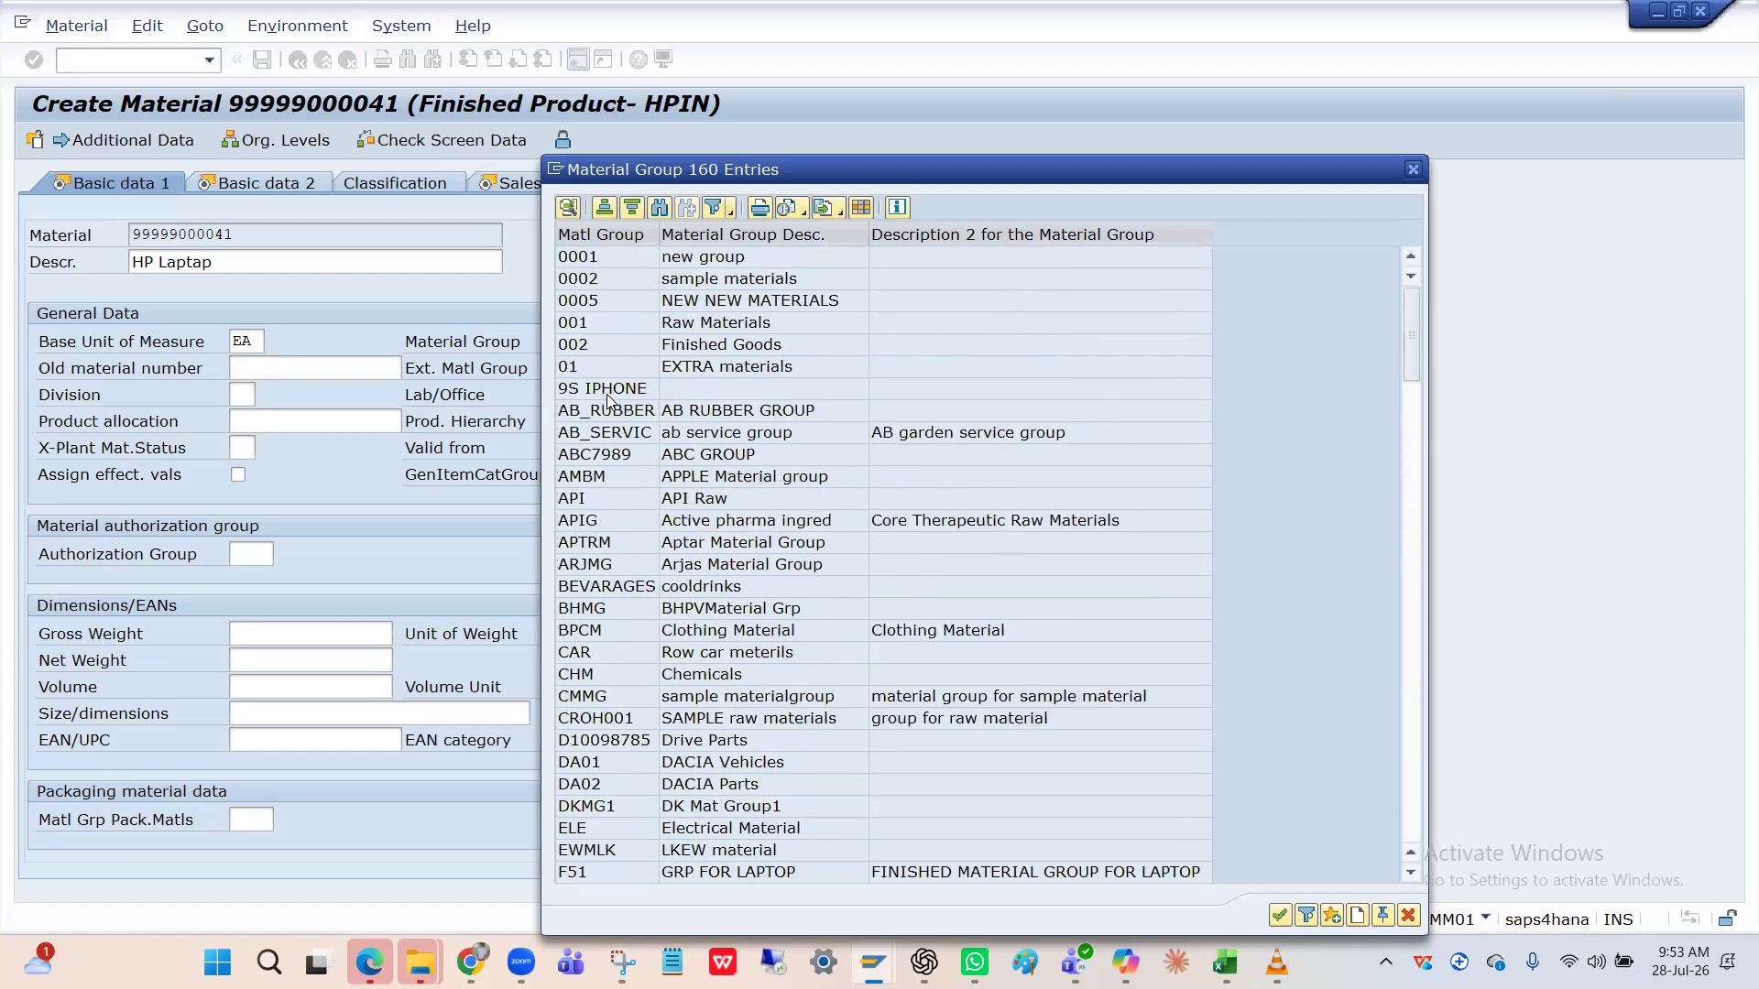
left_click(611, 346)
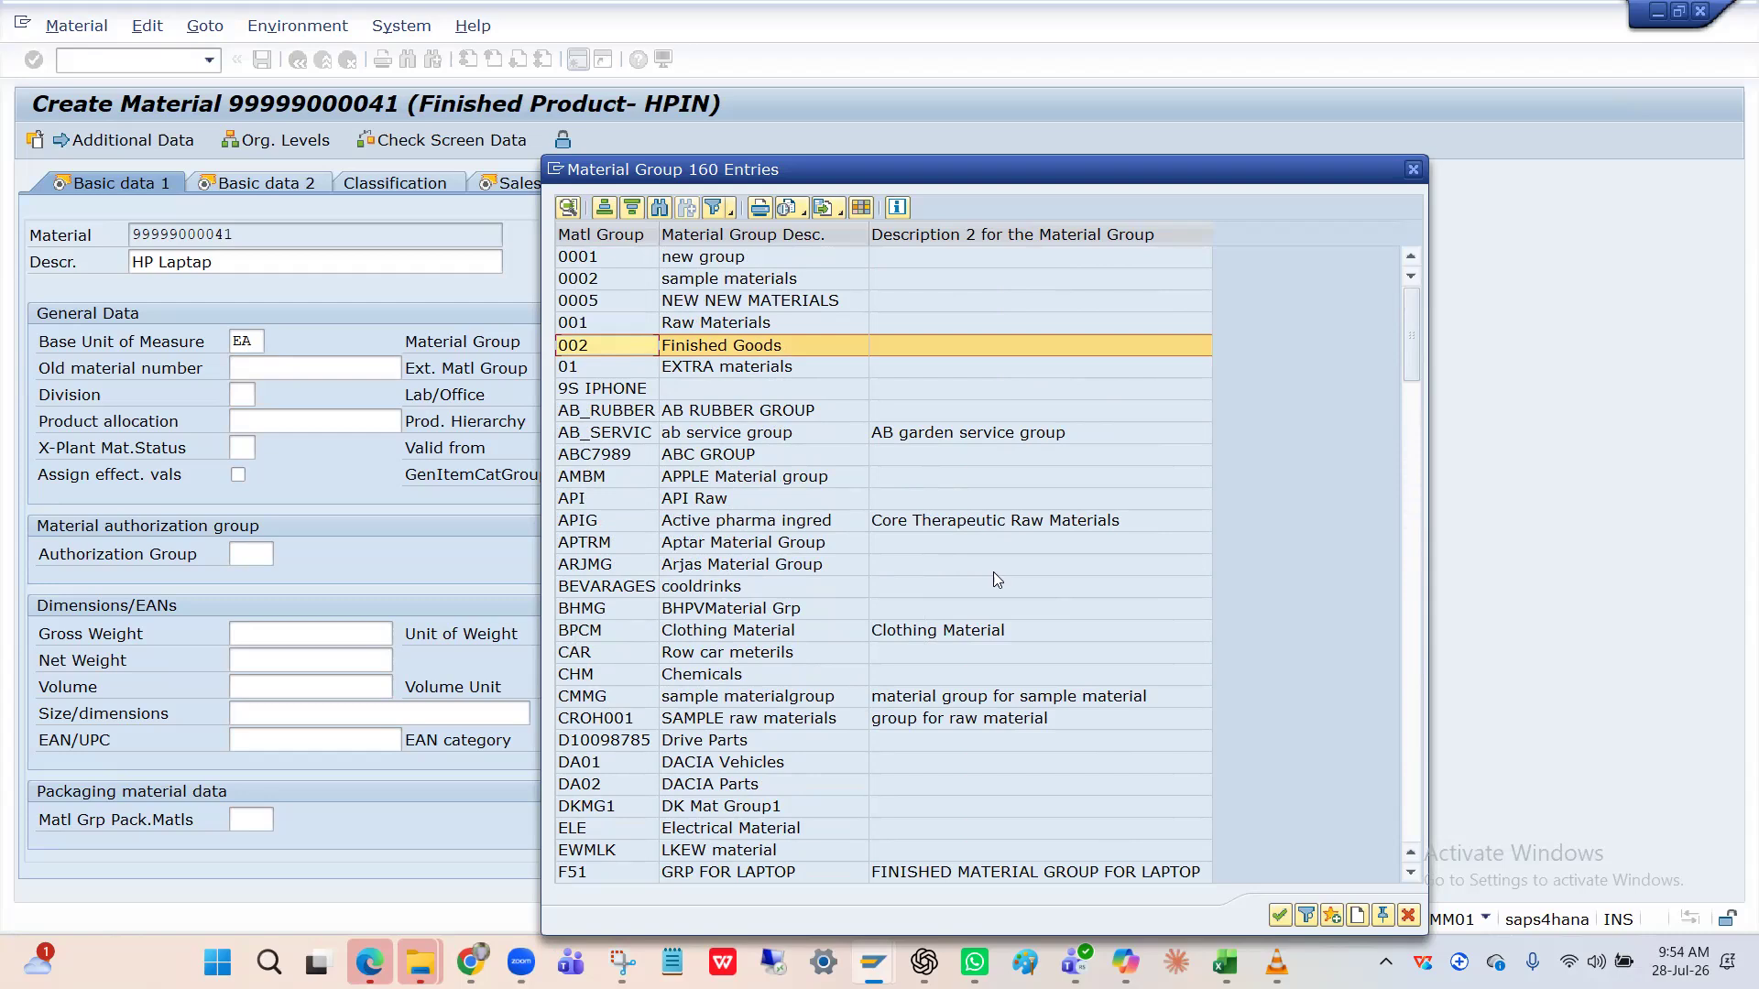
left_click(689, 540)
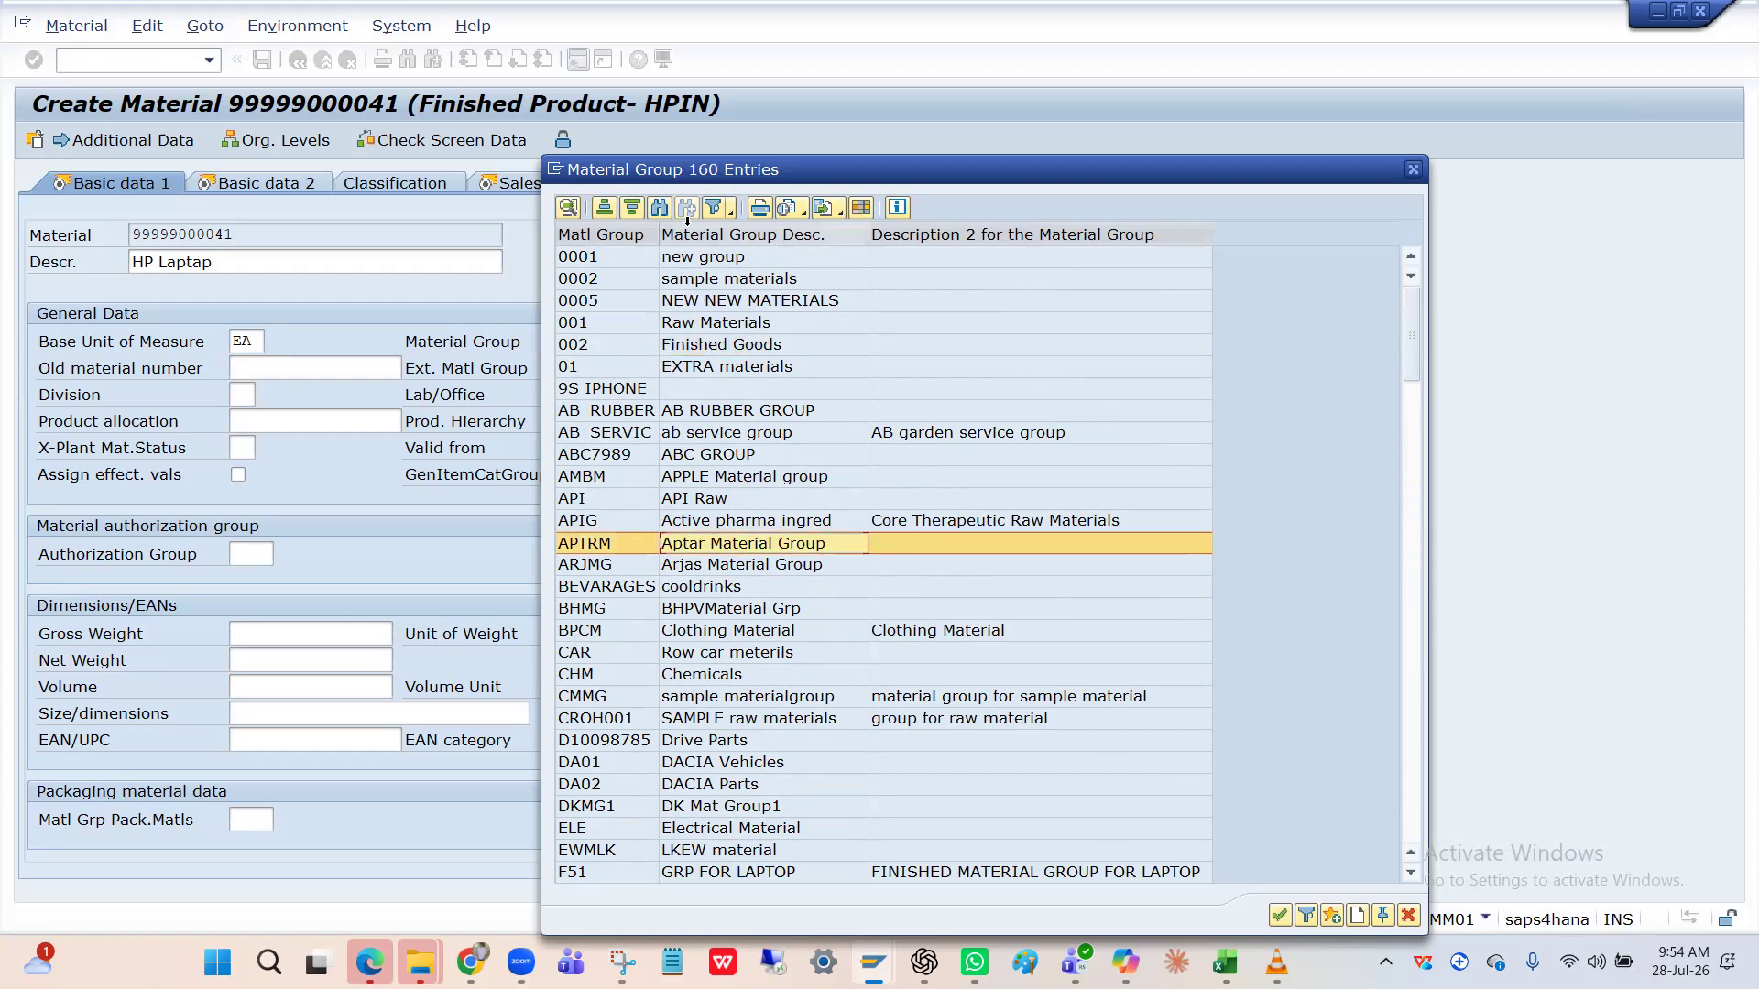
Search the material group list for F and fill in FG01 Finished Goods as the Material Group.
left_click(659, 208)
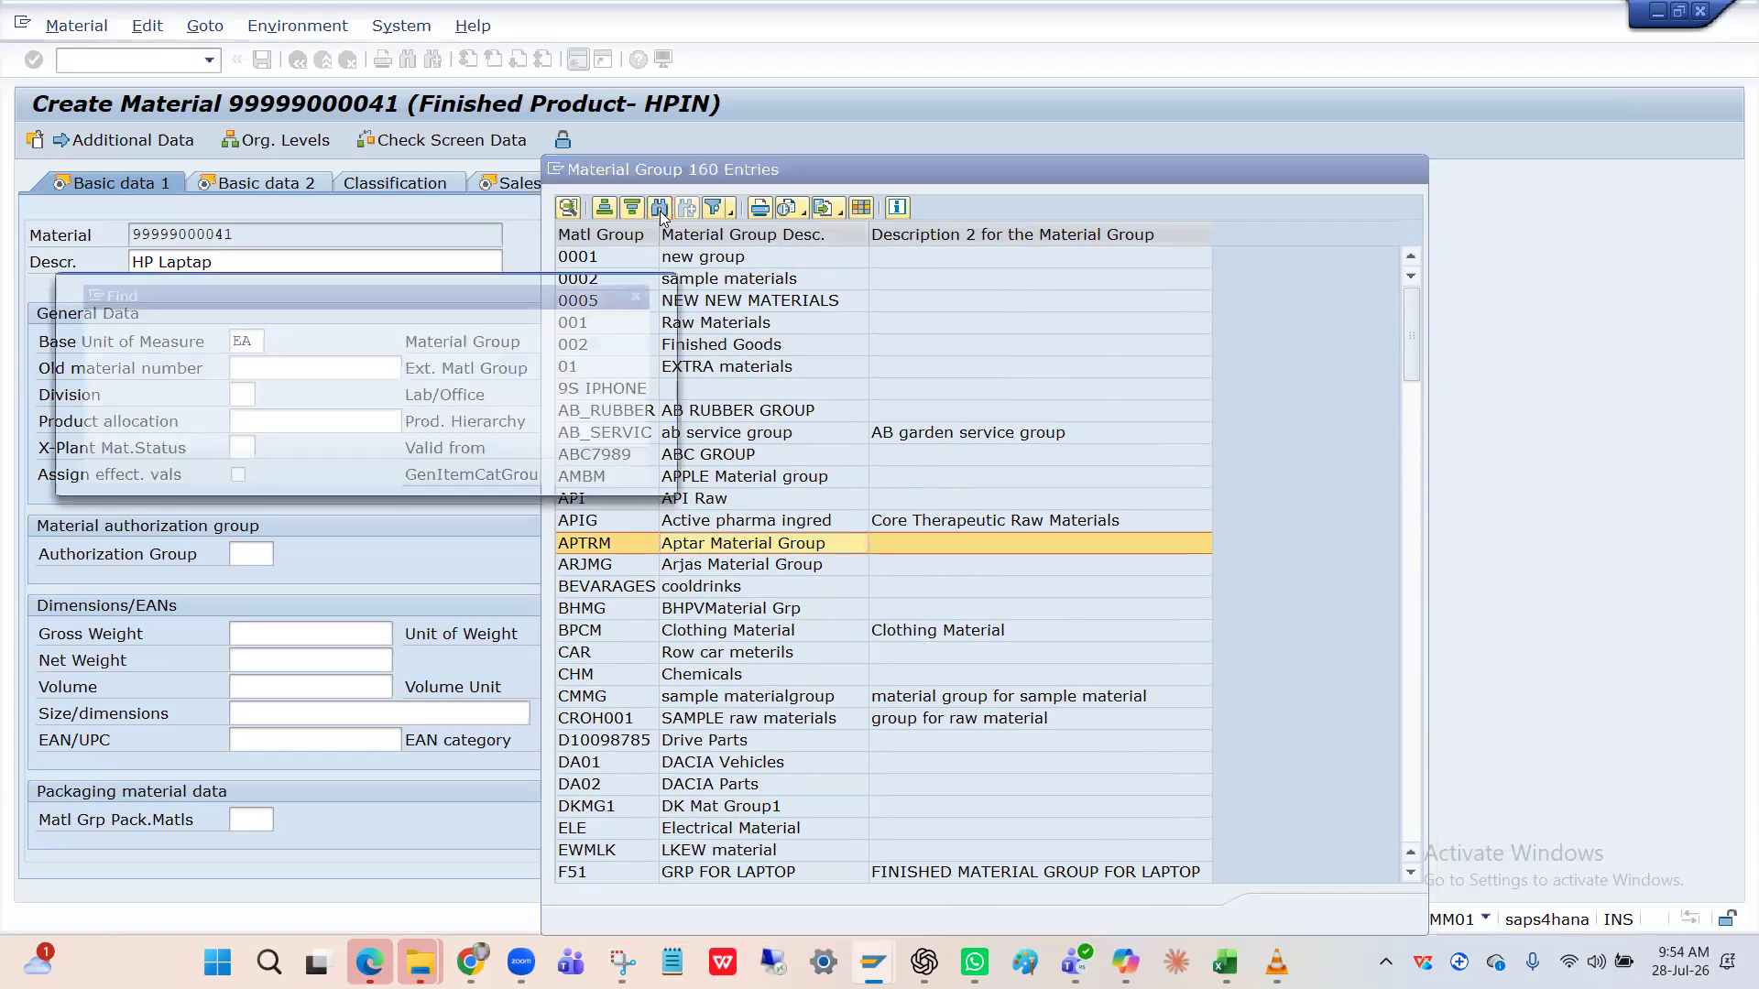
type("F")
key("Return")
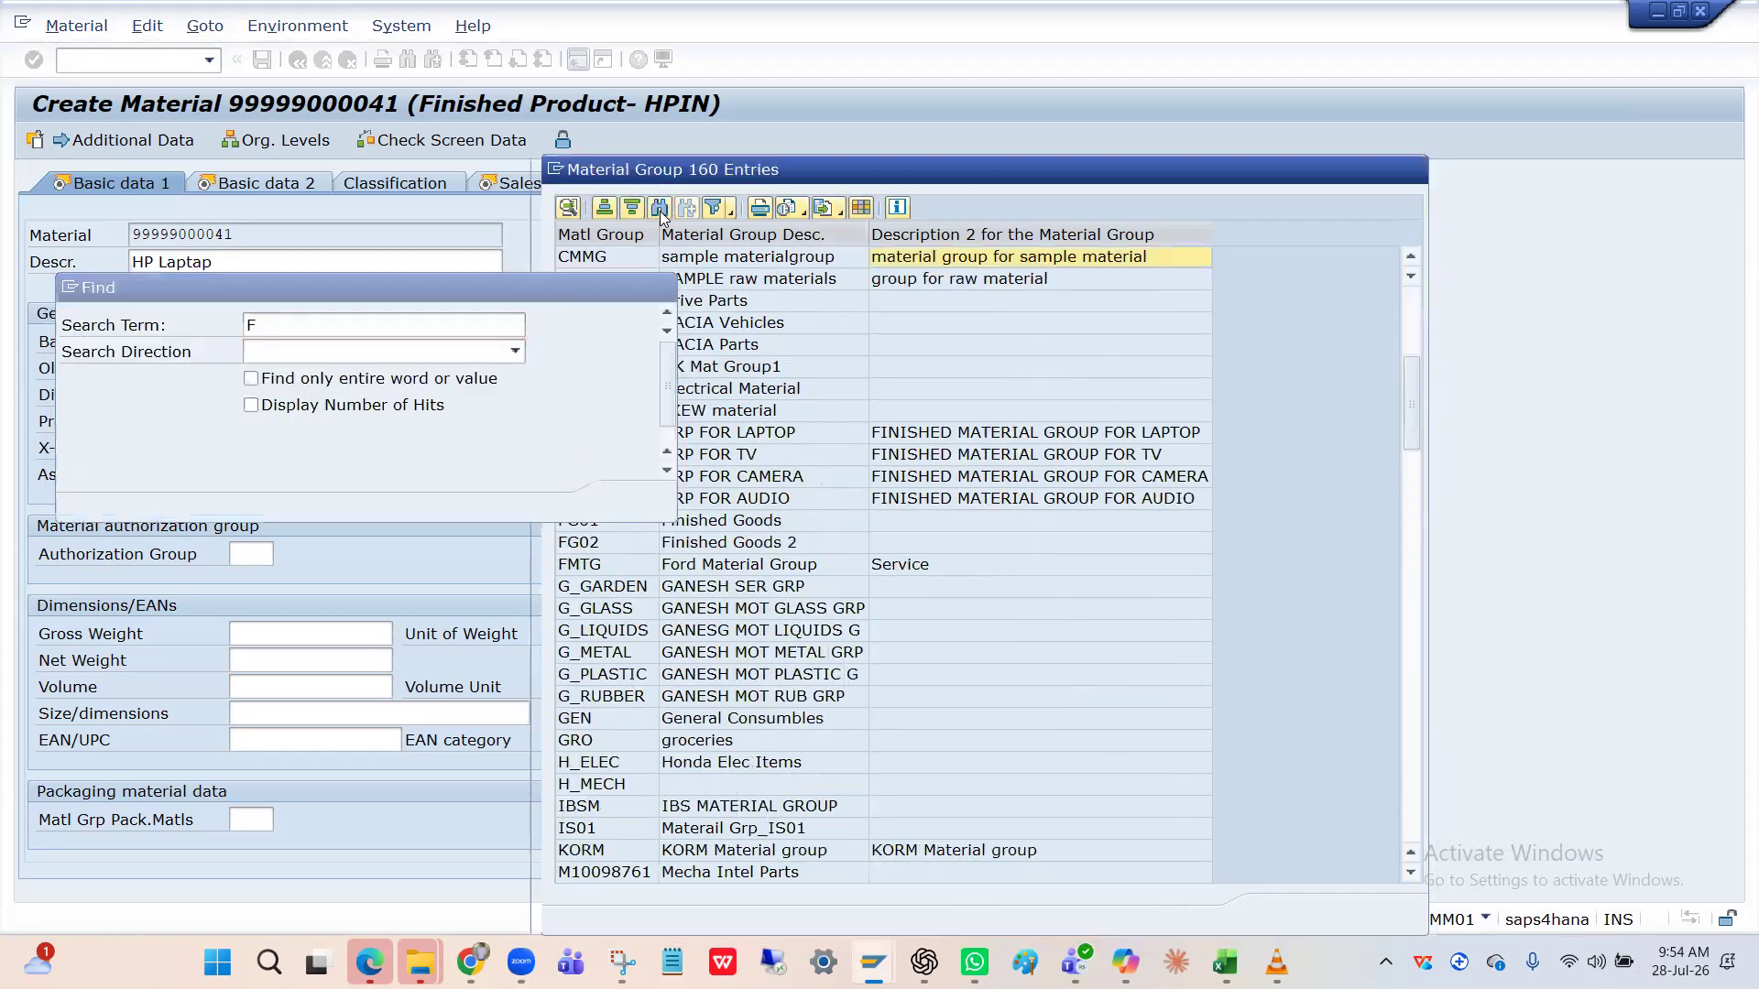
left_click(661, 288)
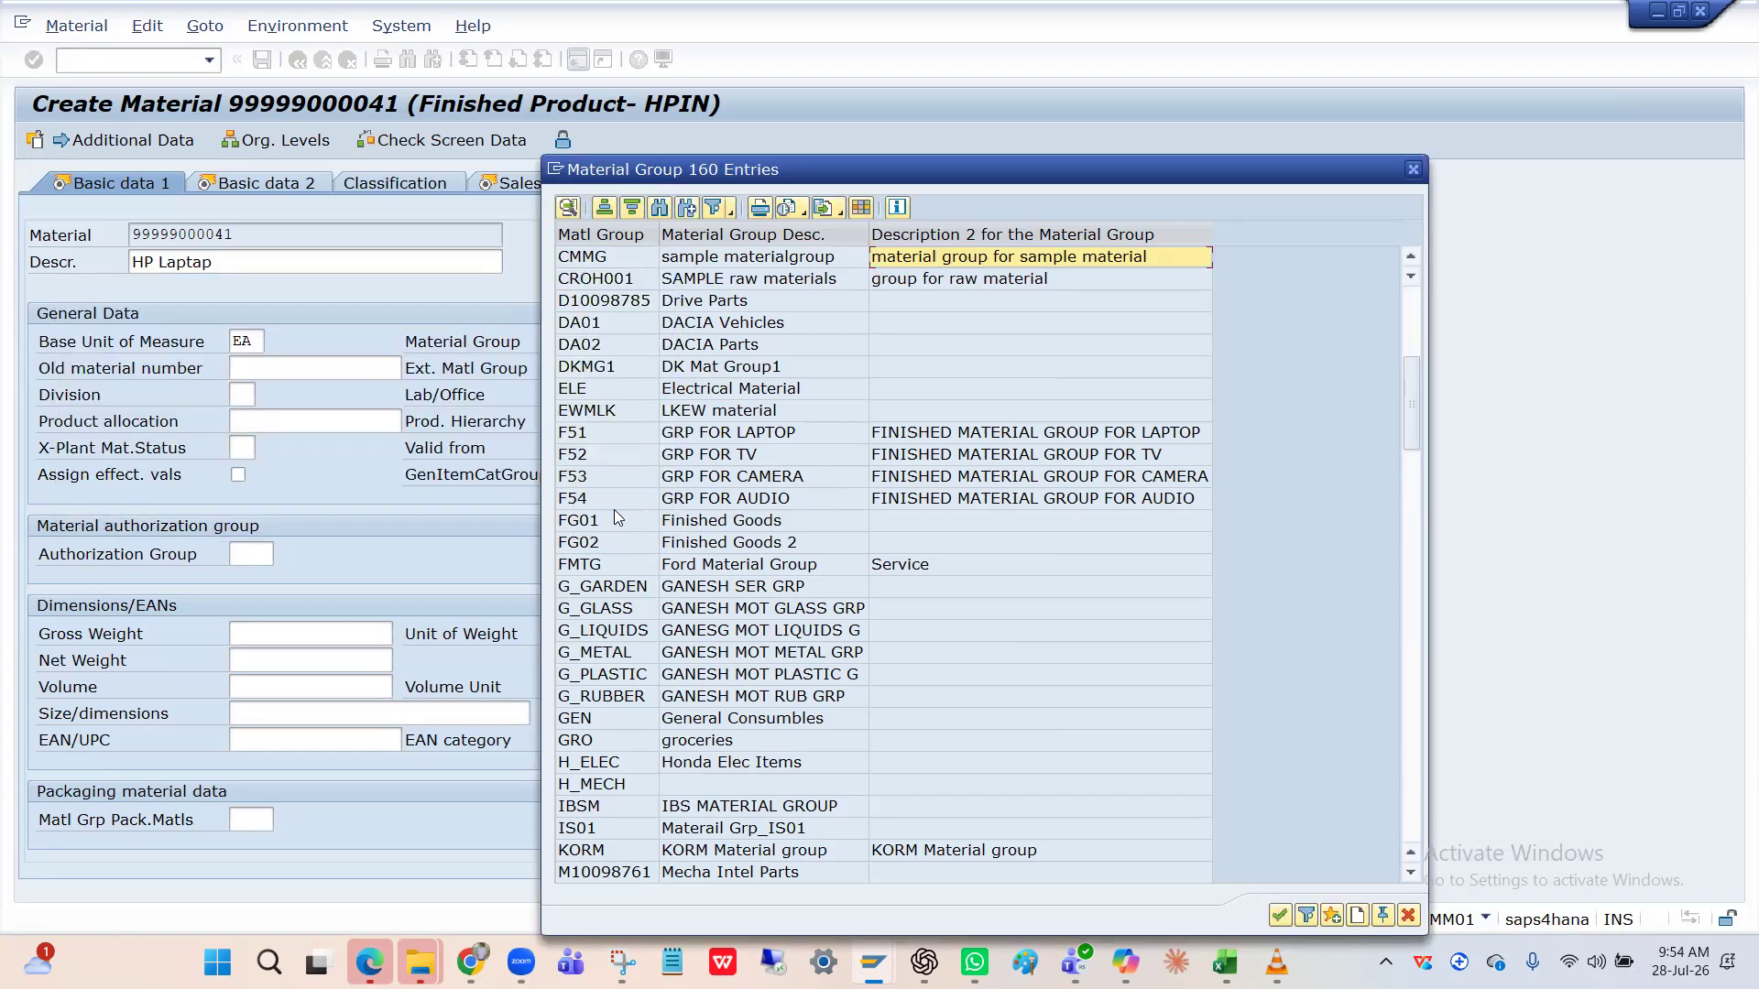
left_click(614, 516)
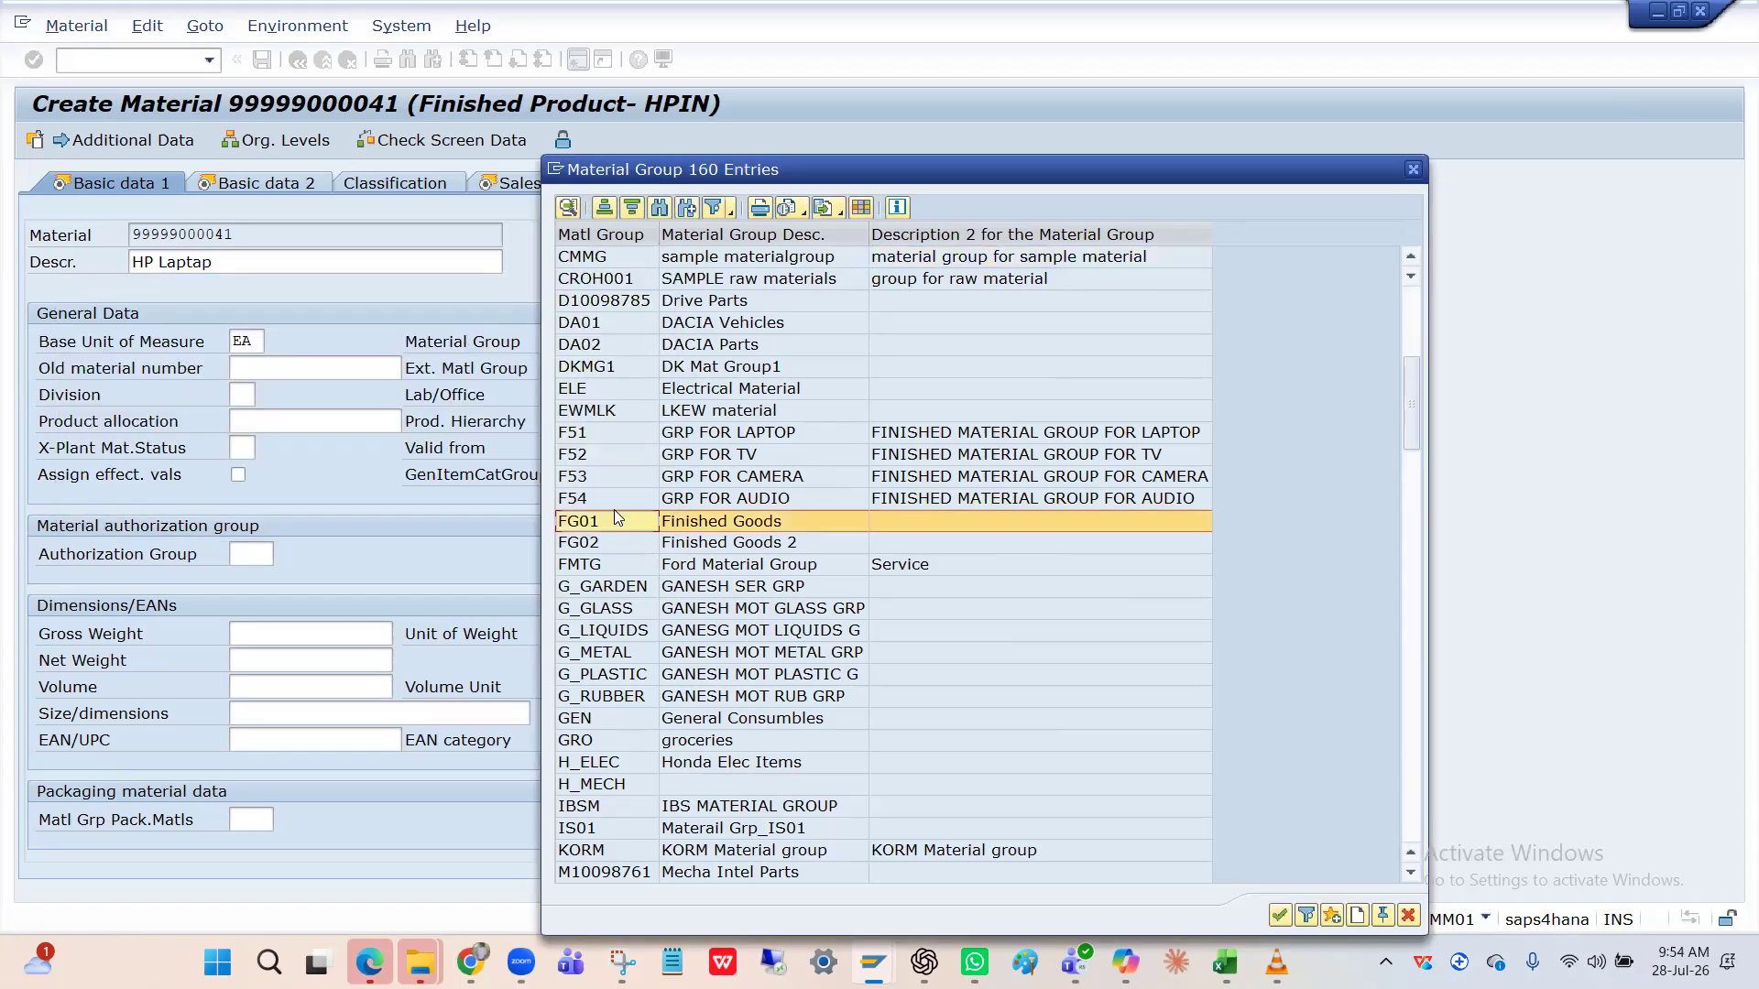
double_click(614, 512)
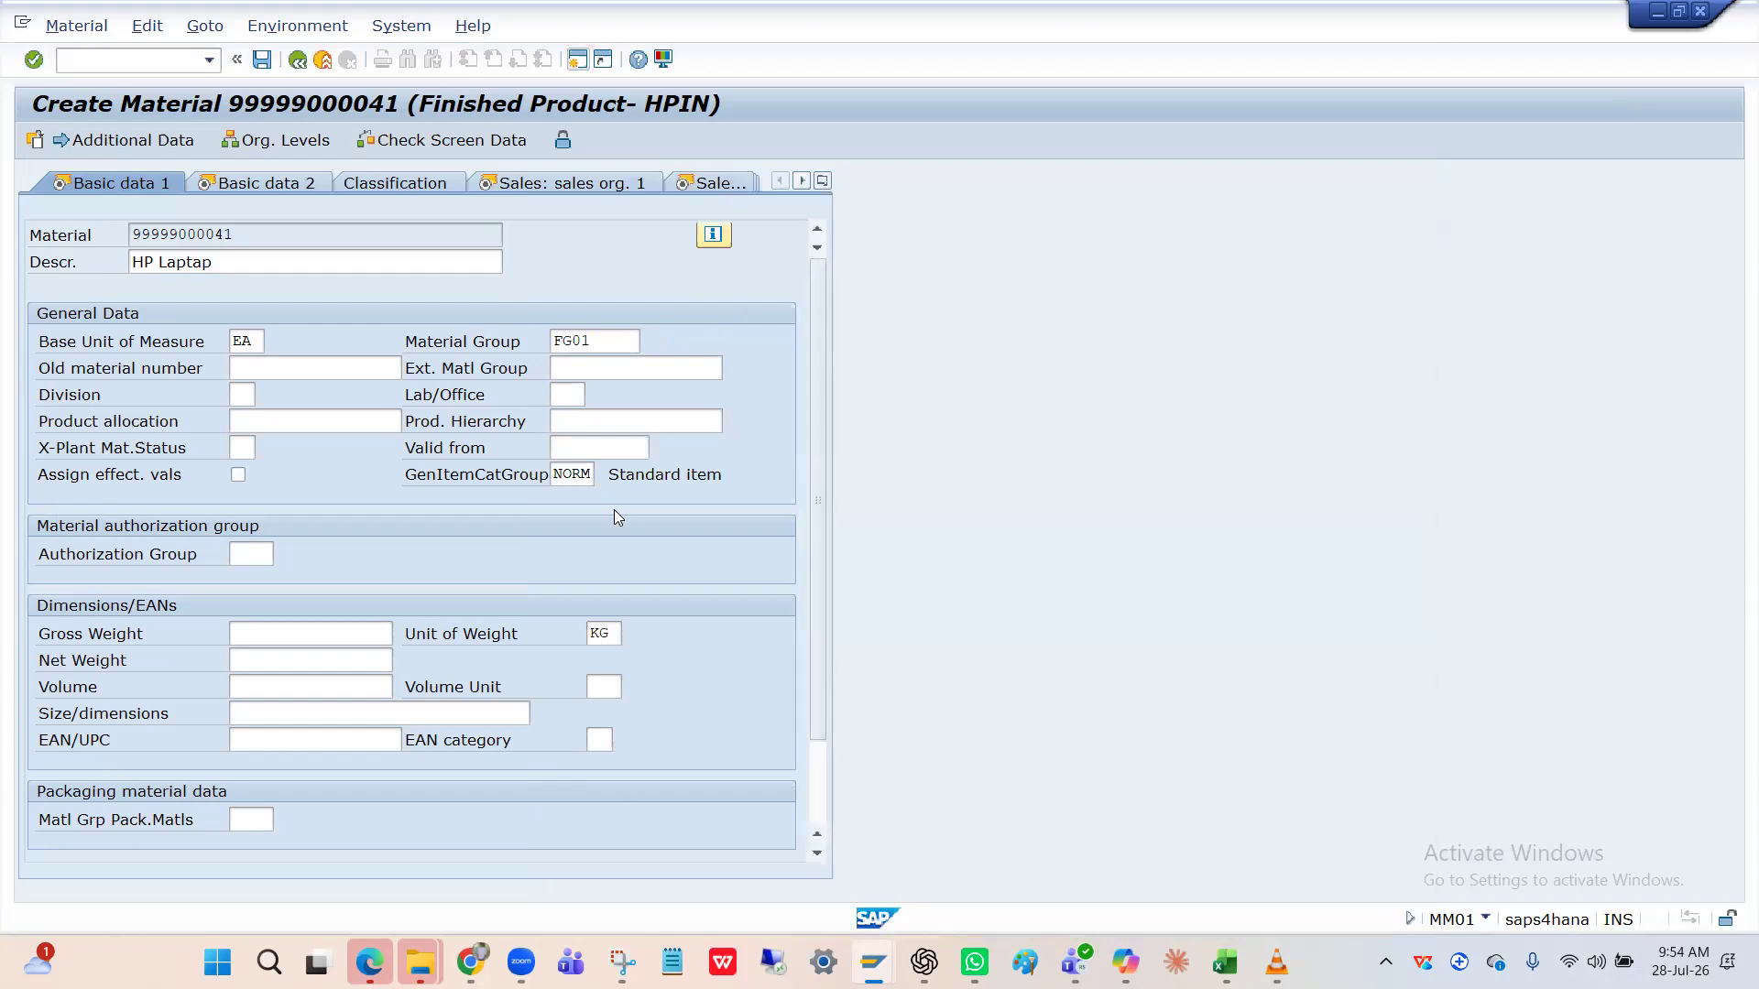
Advance past Basic data 2 to the Sales: sales org. 1 view for HPIN Sales Org and channel HI.
key("Return")
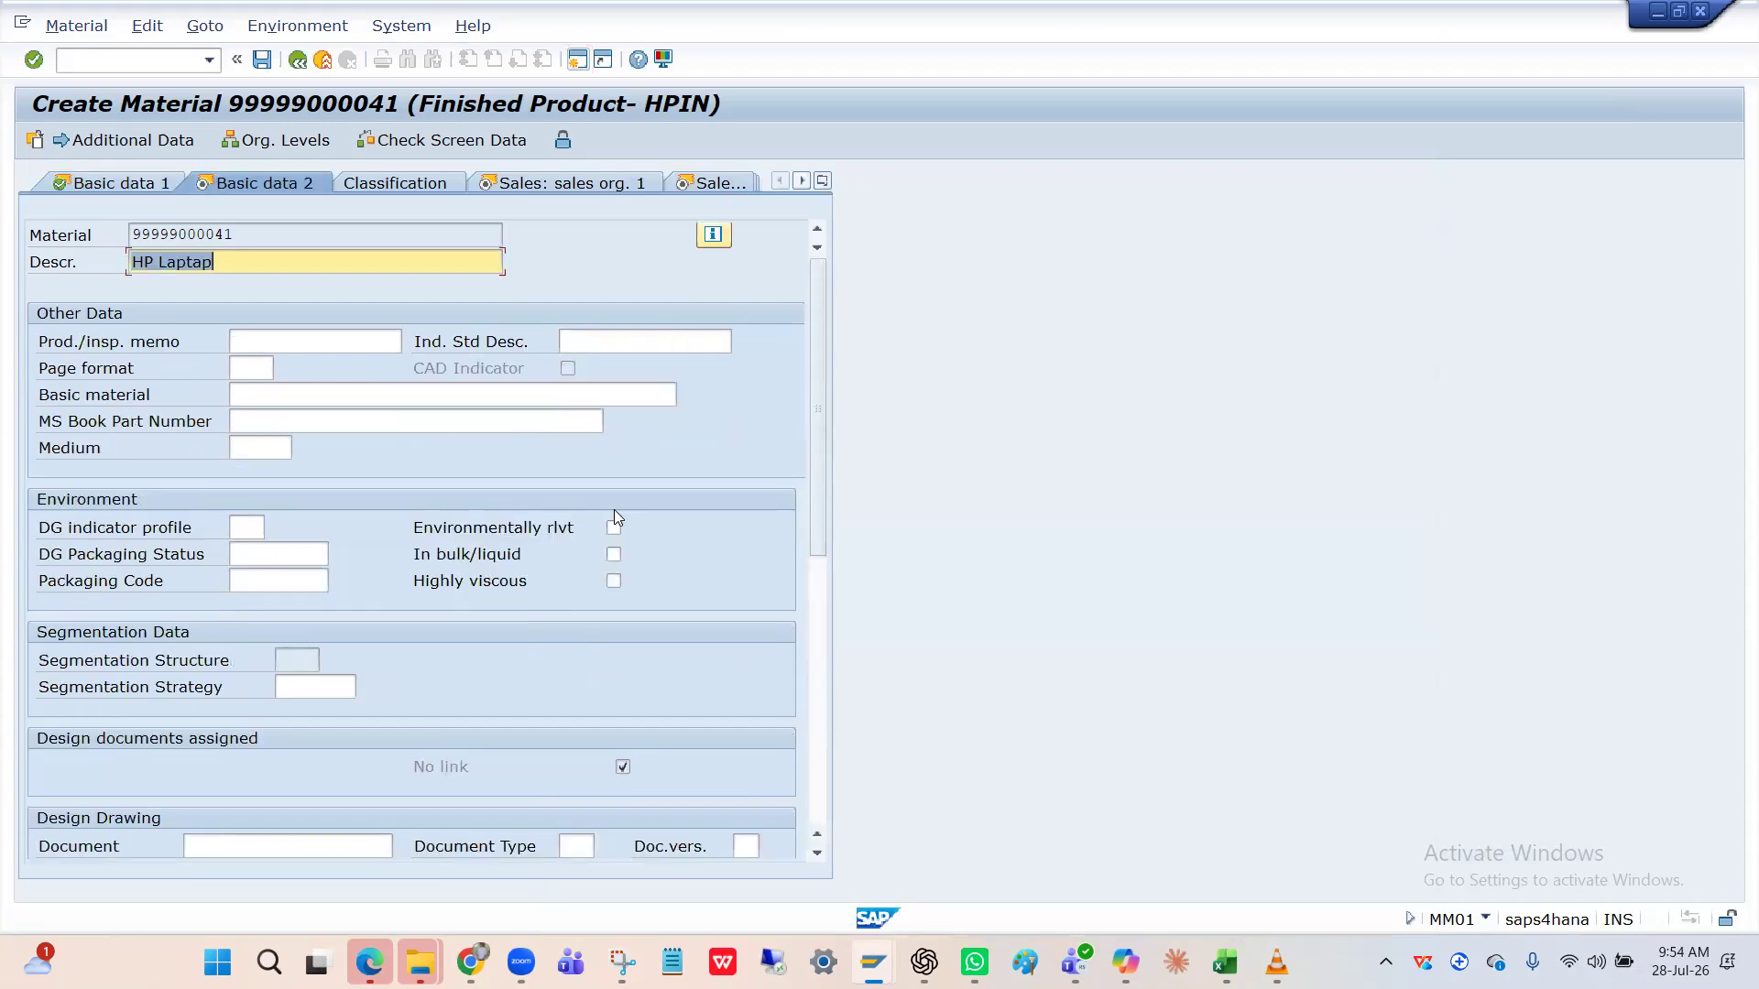
key("Return")
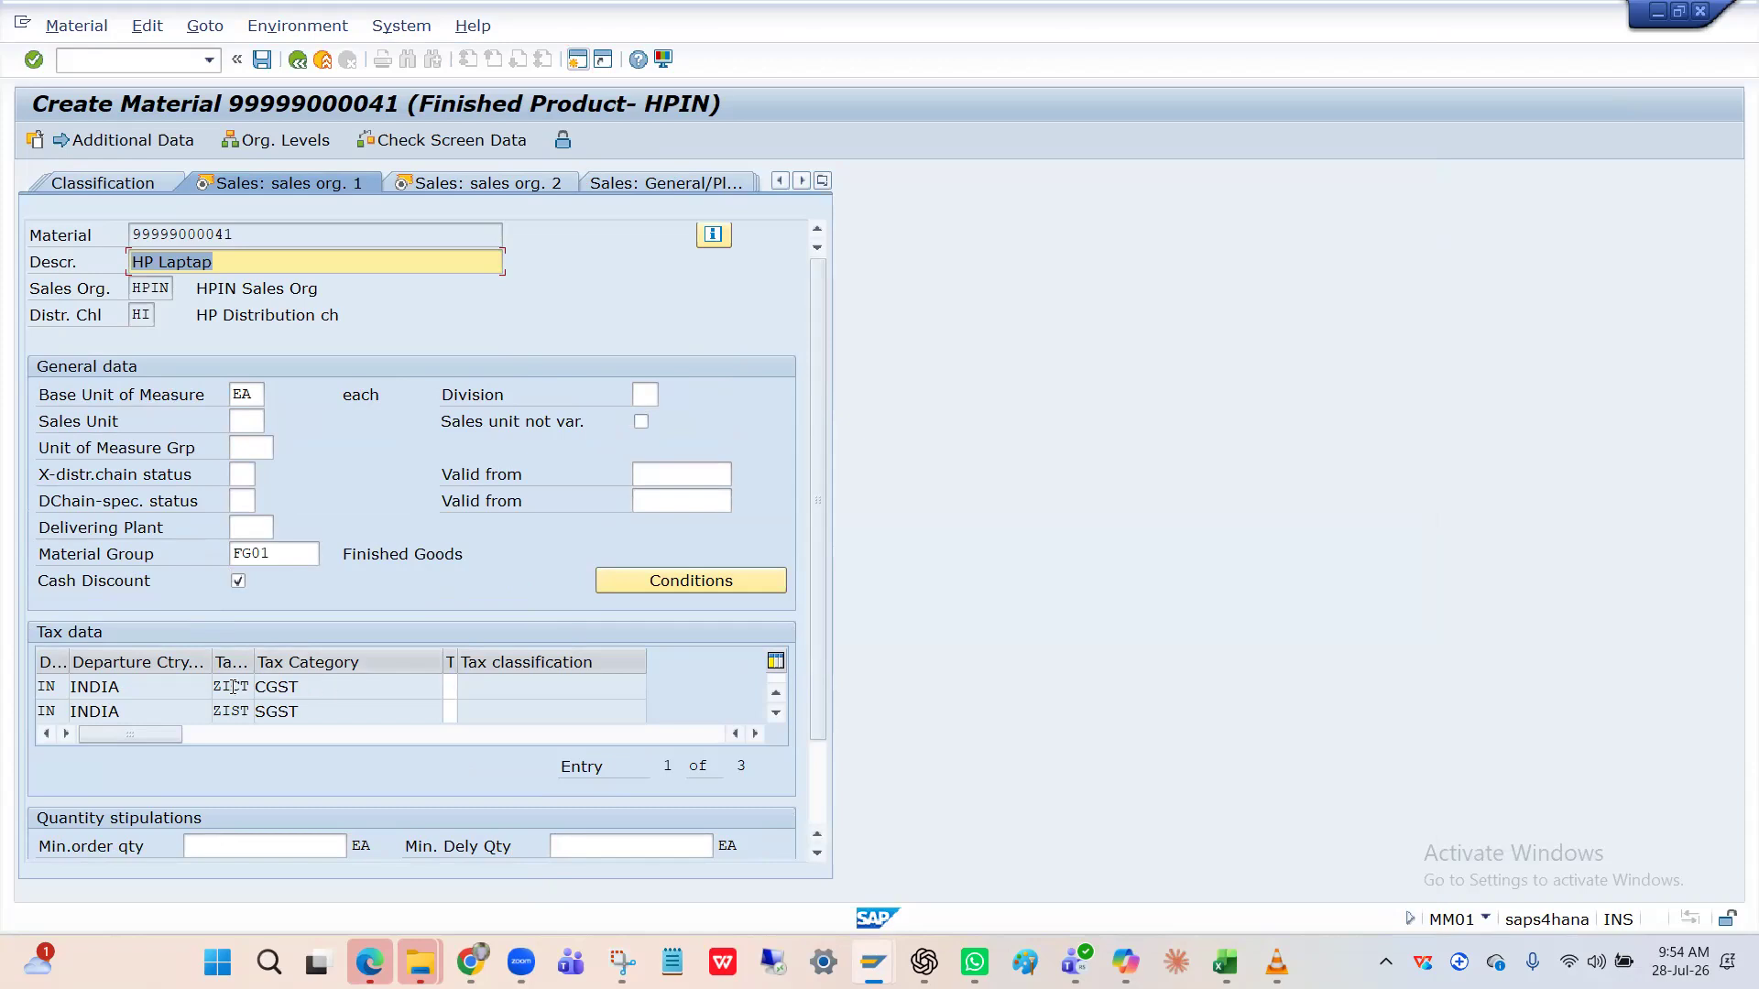
Open the full tax data list and set the CGST tax classification to 0 NO TAX.
left_click(322, 685)
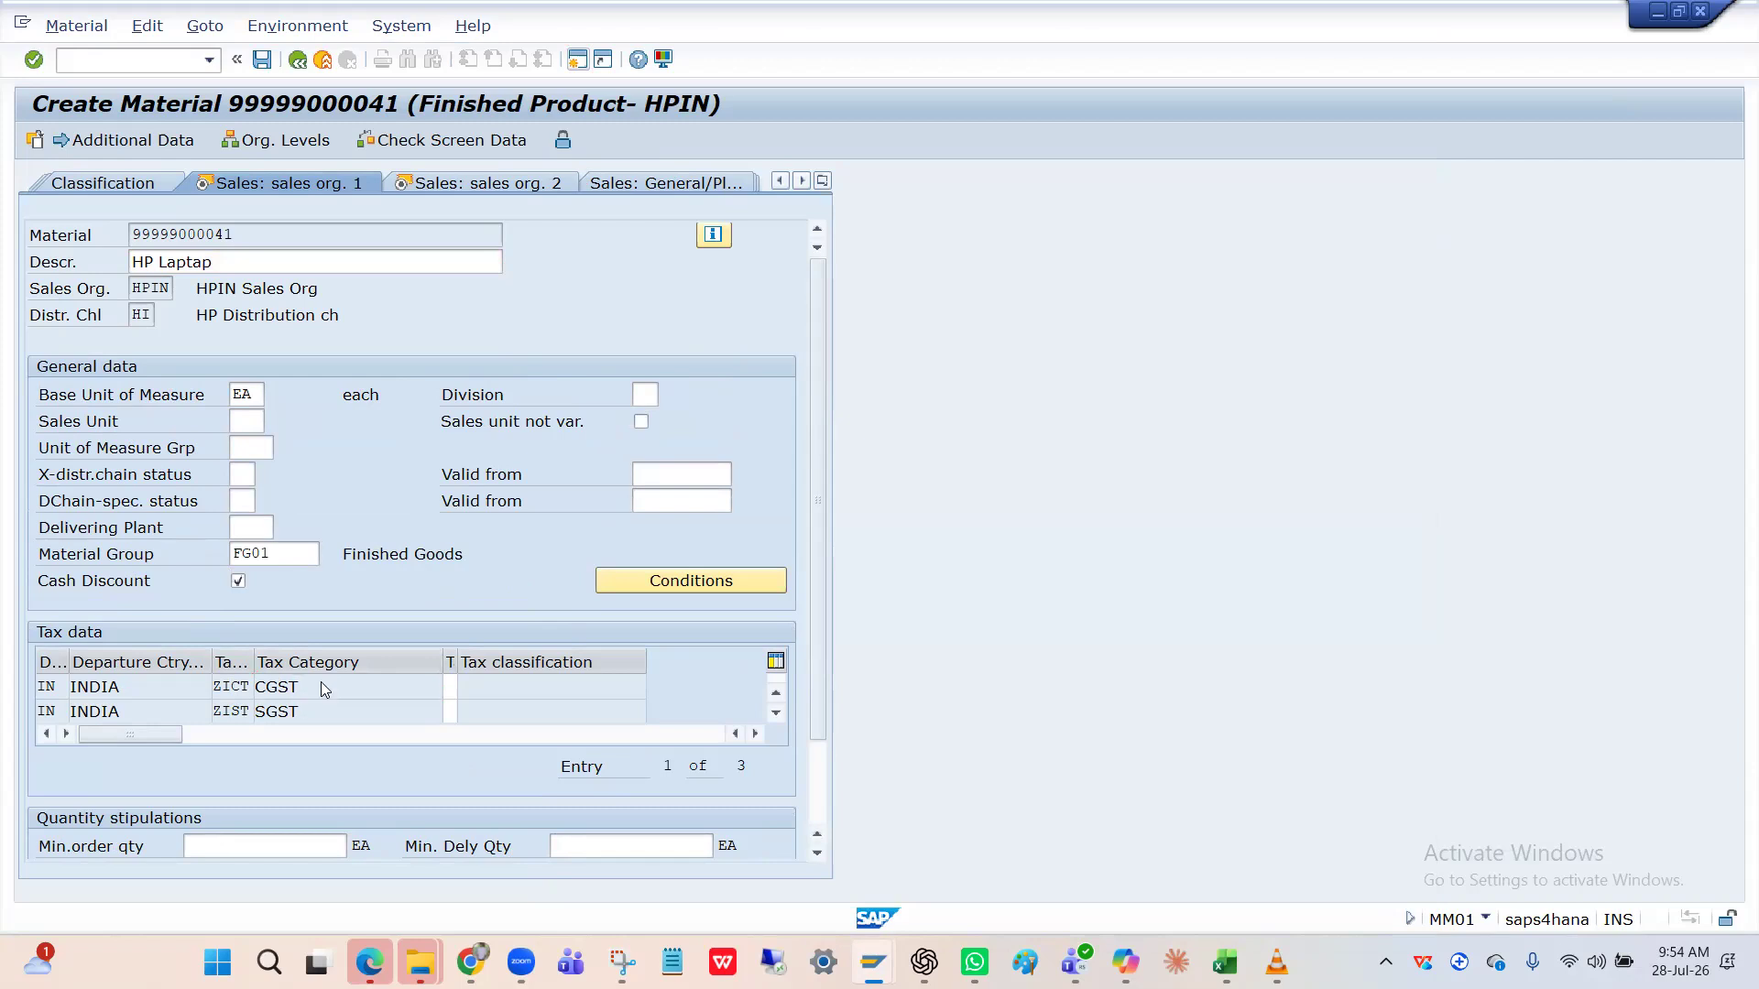
key("Return")
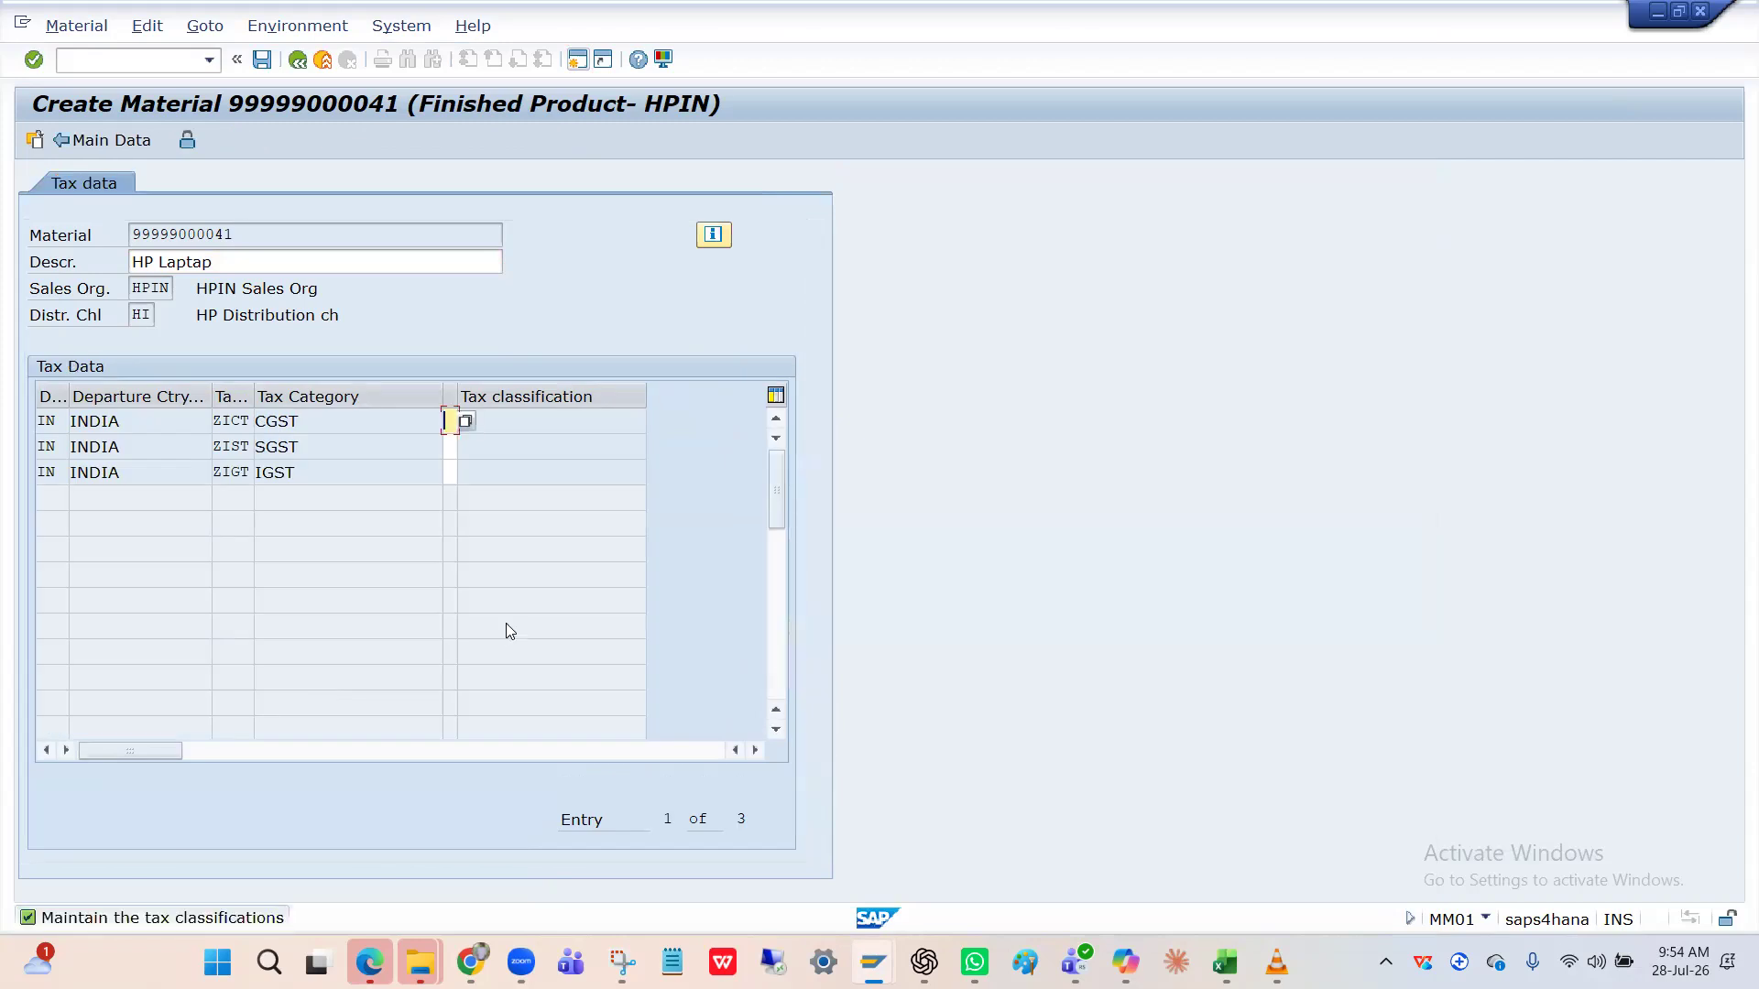
left_click(464, 421)
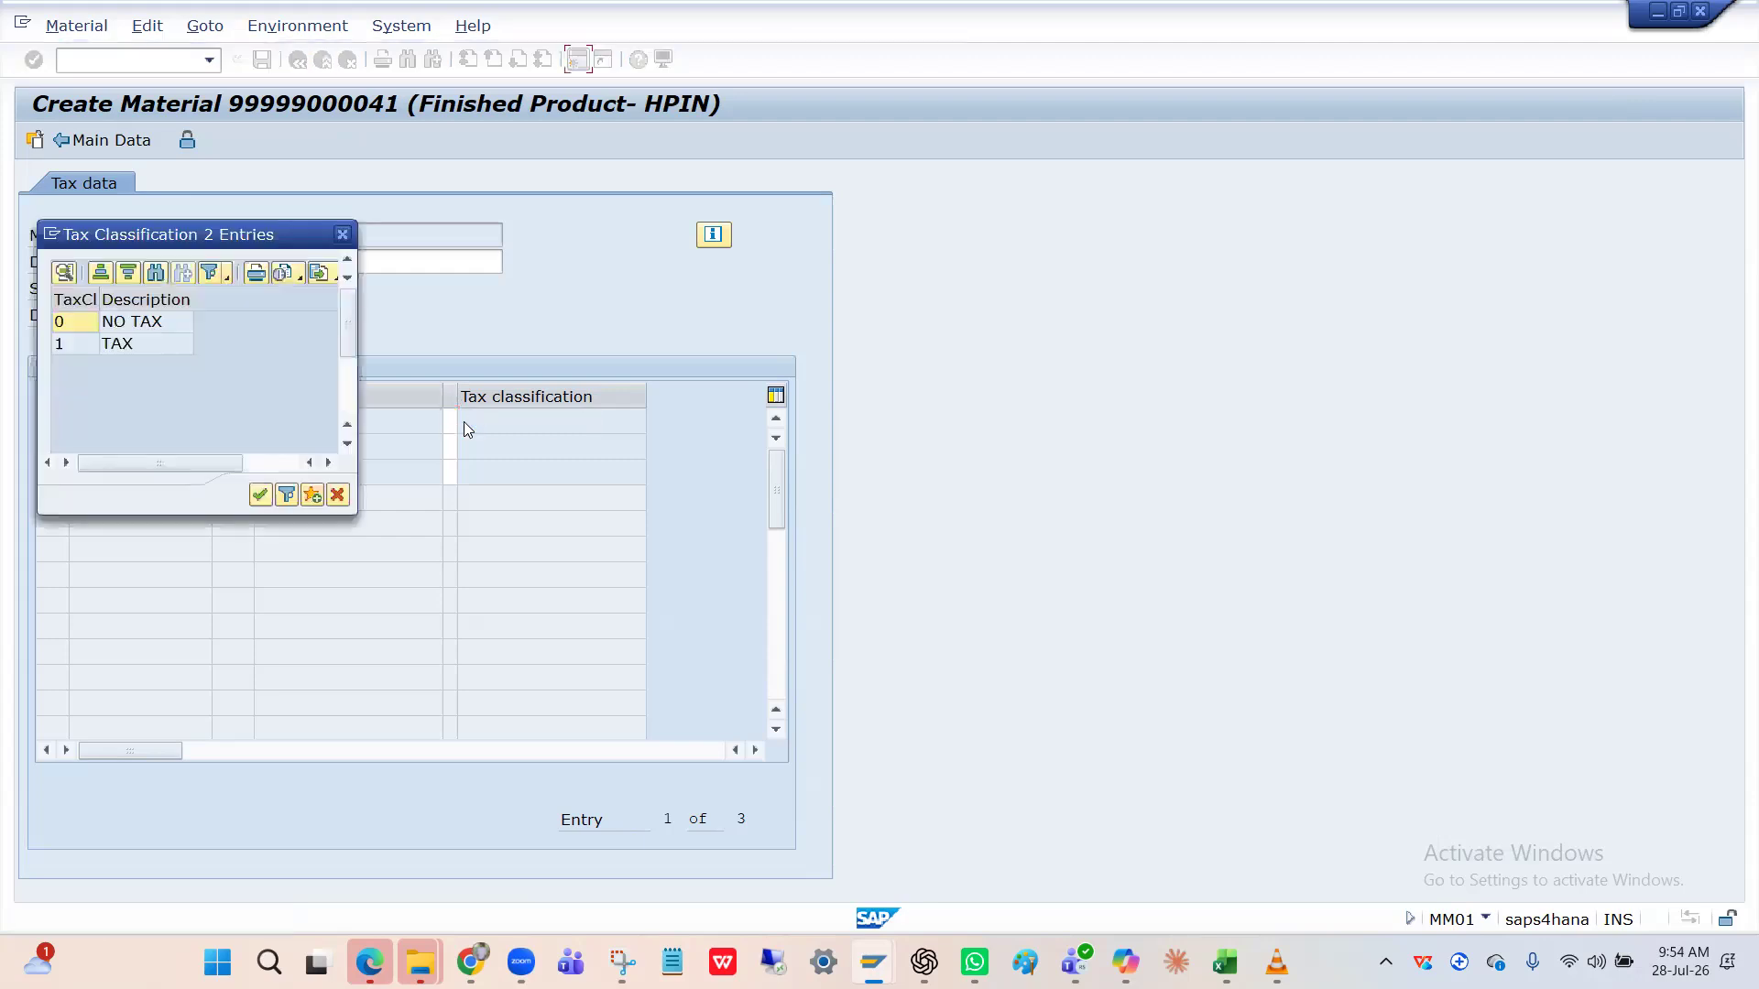
left_click(136, 344)
double_click(136, 323)
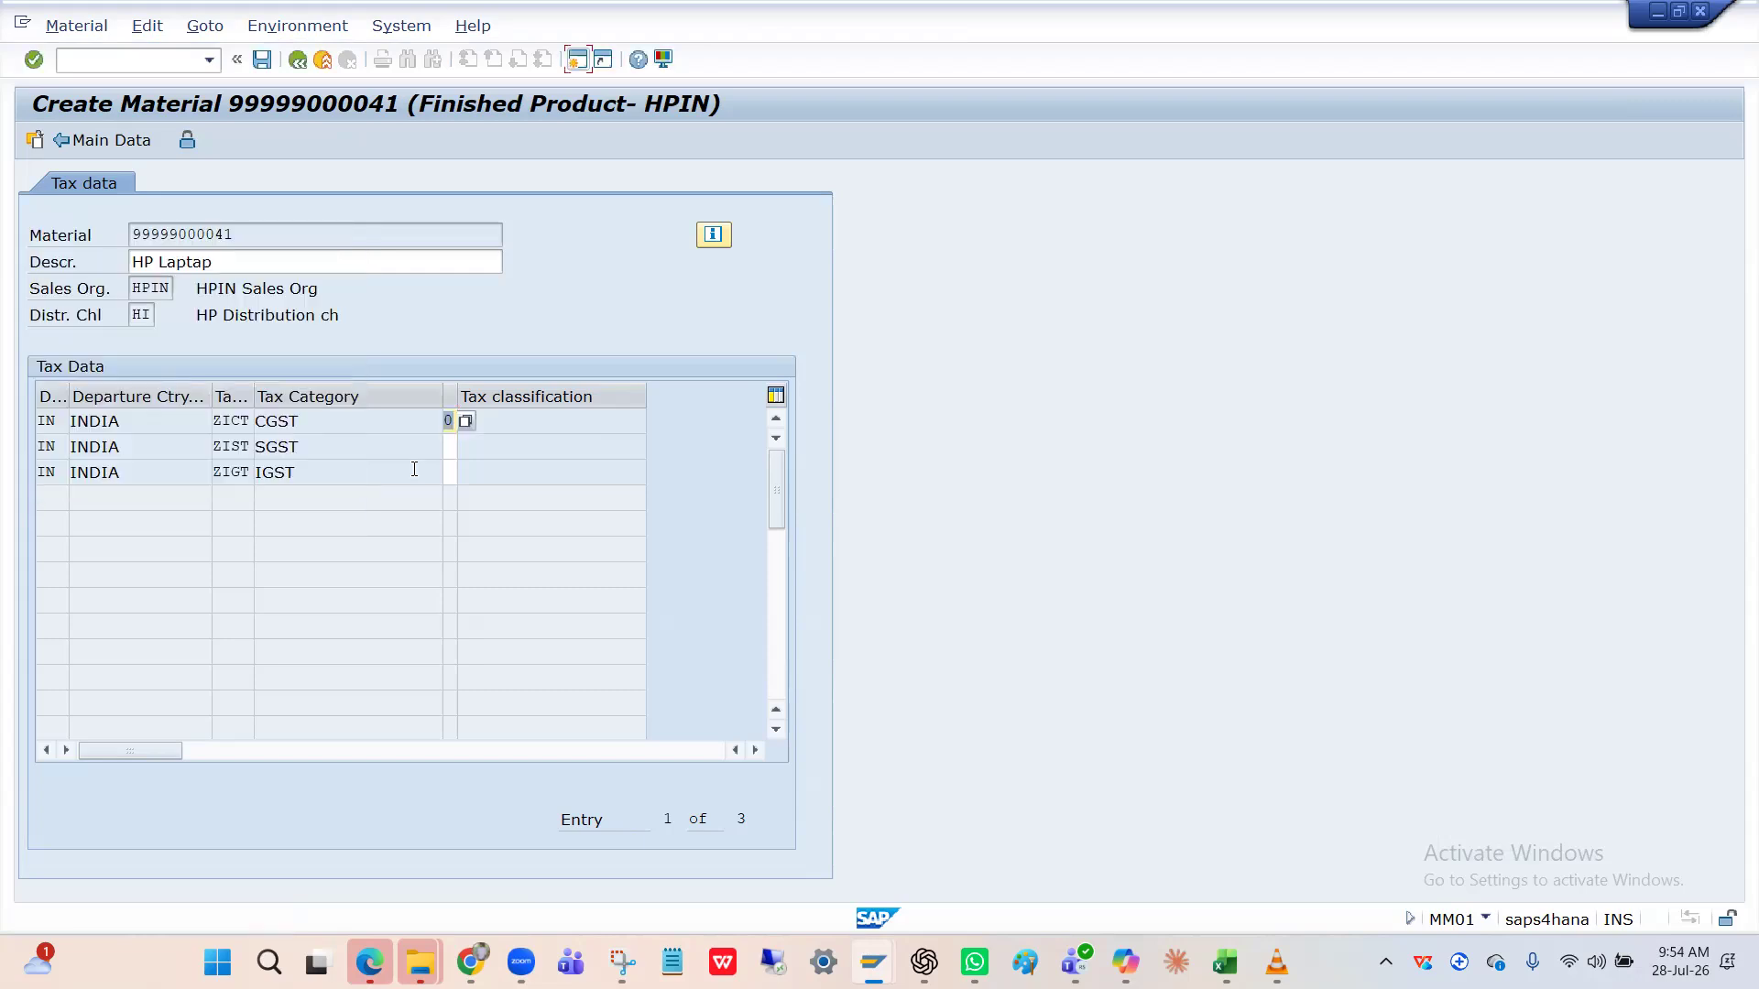
Set the SGST and IGST tax classifications to 0 NO TAX as well.
left_click(451, 447)
left_click(464, 447)
double_click(158, 322)
left_click(463, 476)
double_click(156, 328)
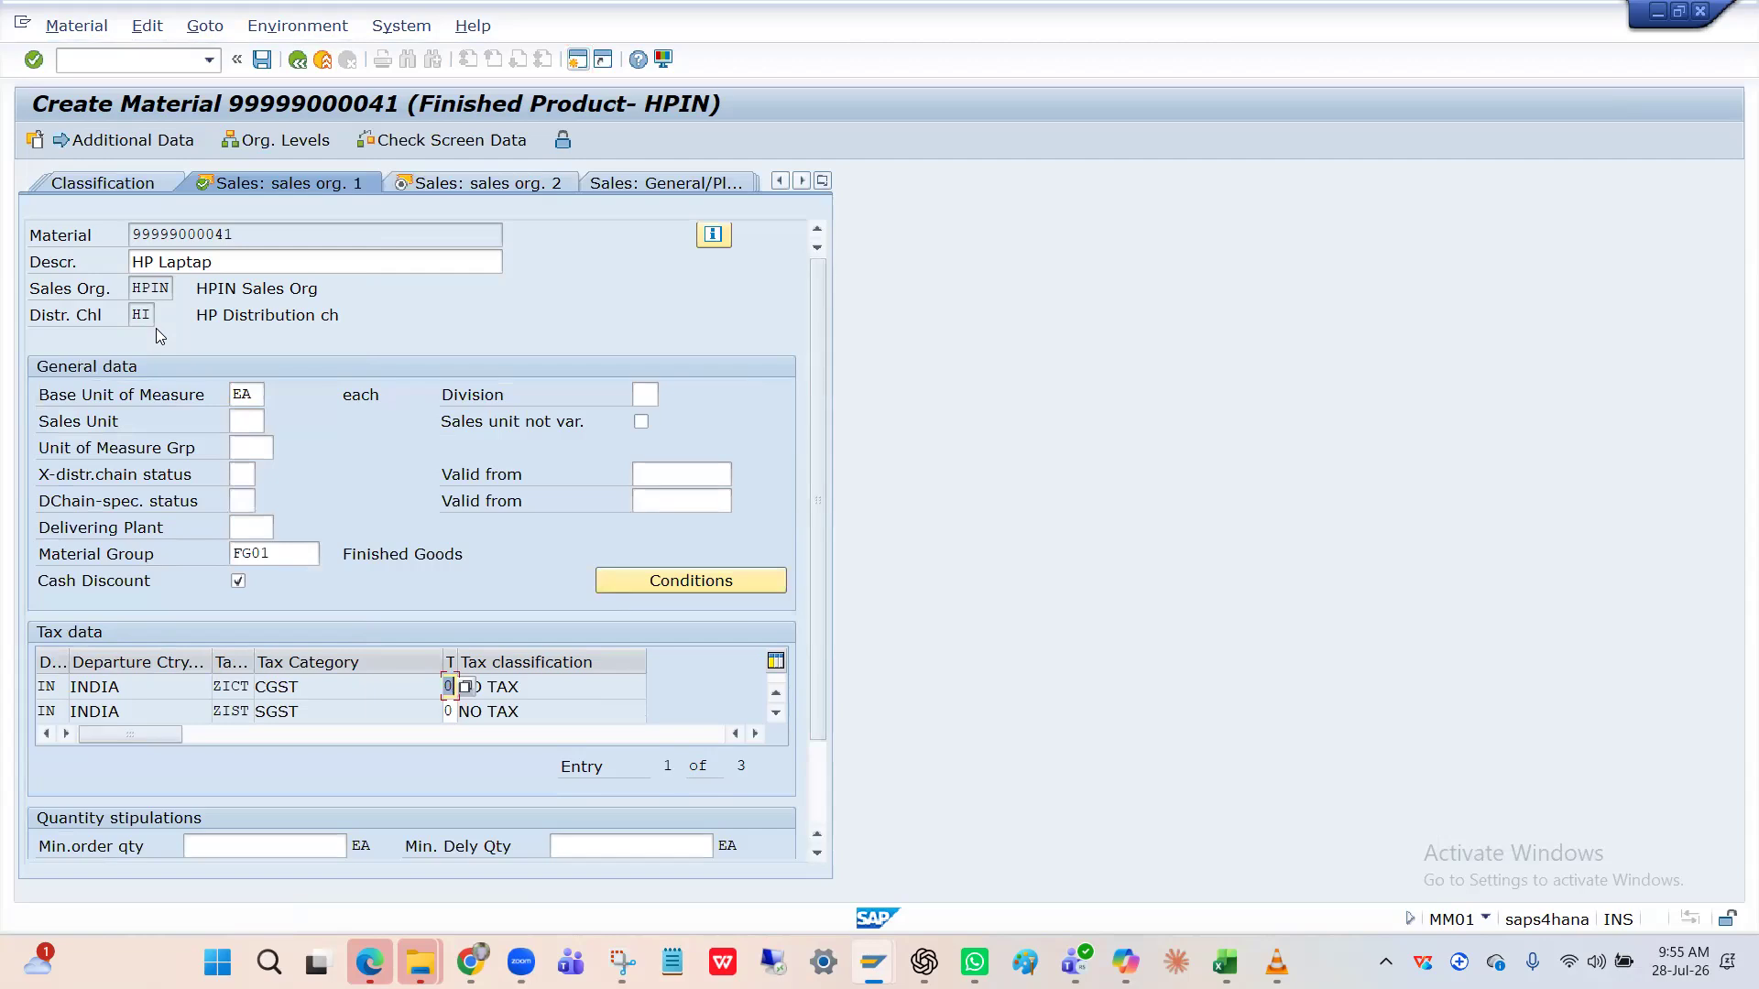
Go to the Sales: sales org. 2 view and open the Item Category Group value list.
key("Return")
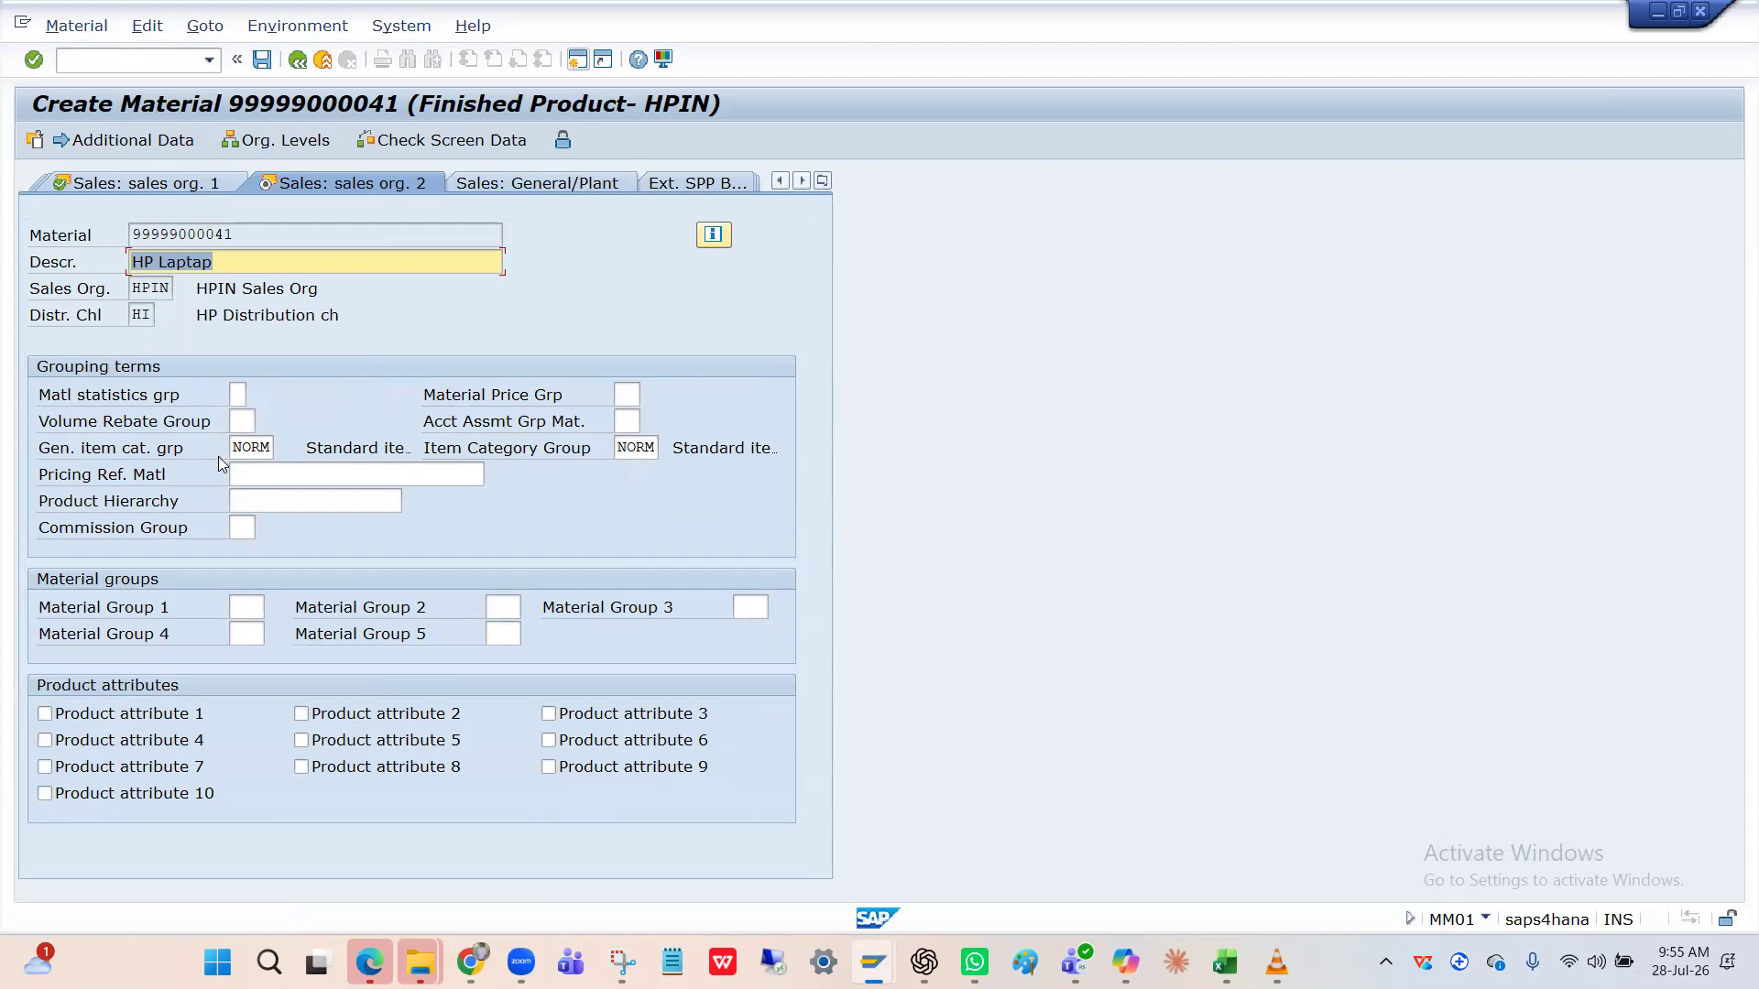
left_click(631, 447)
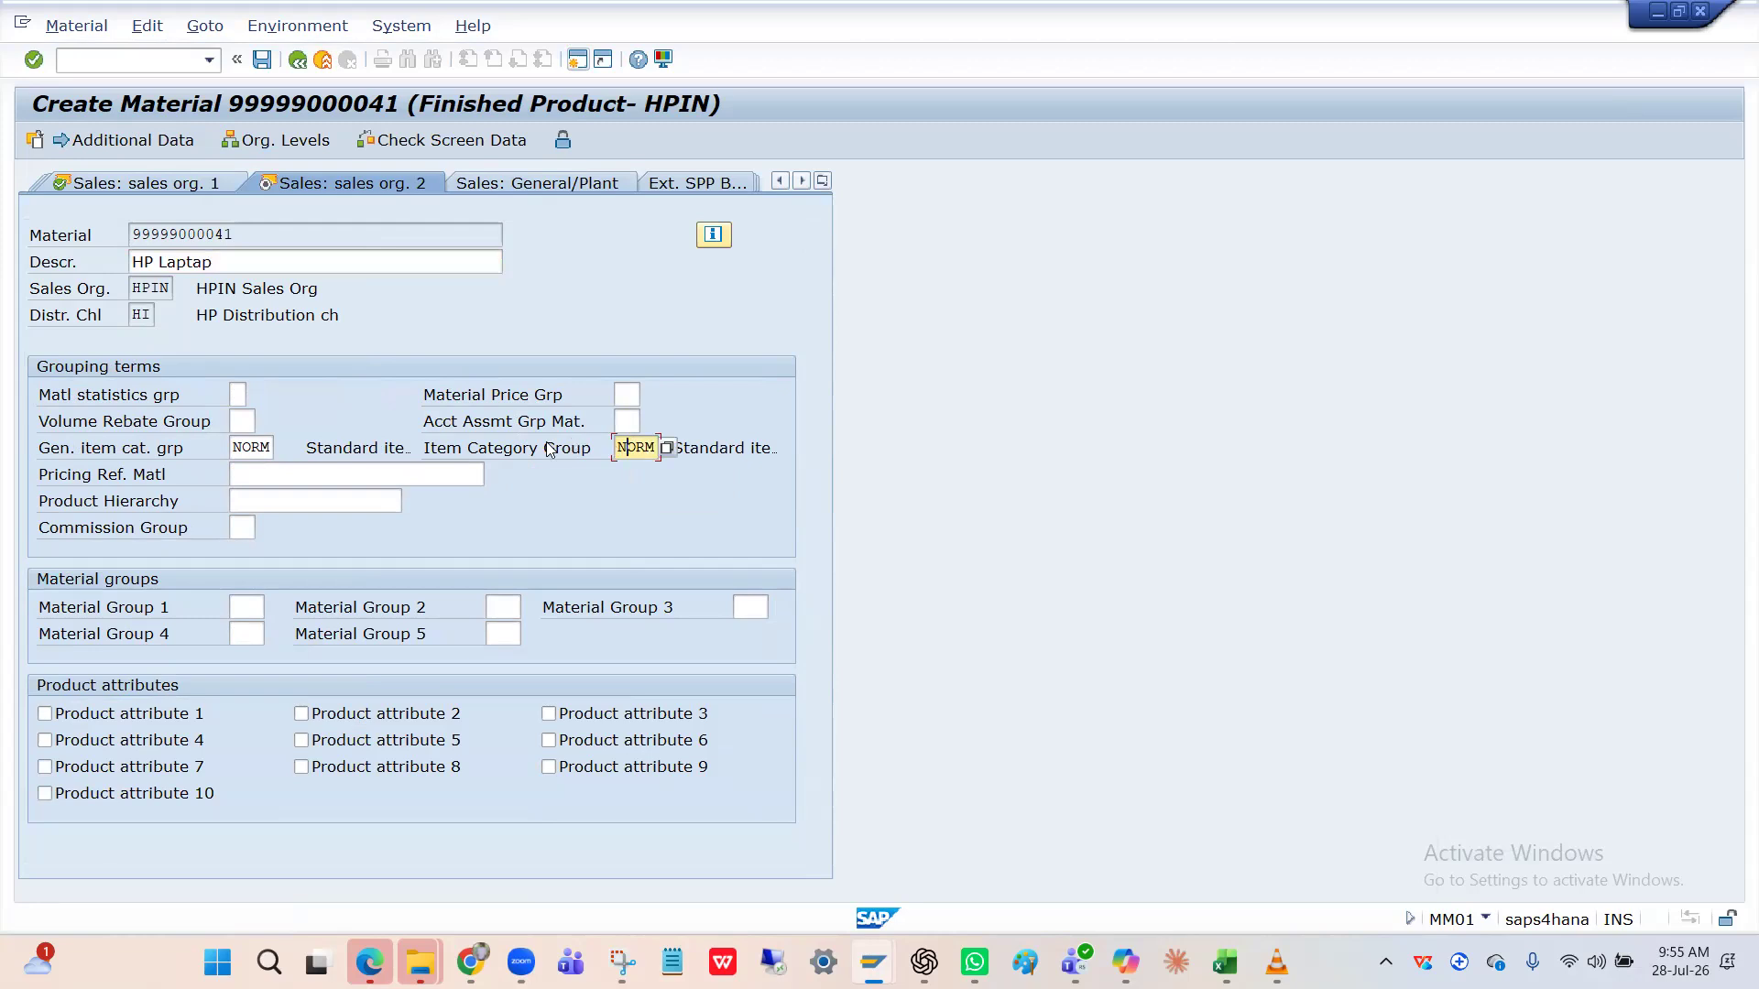
left_click(666, 451)
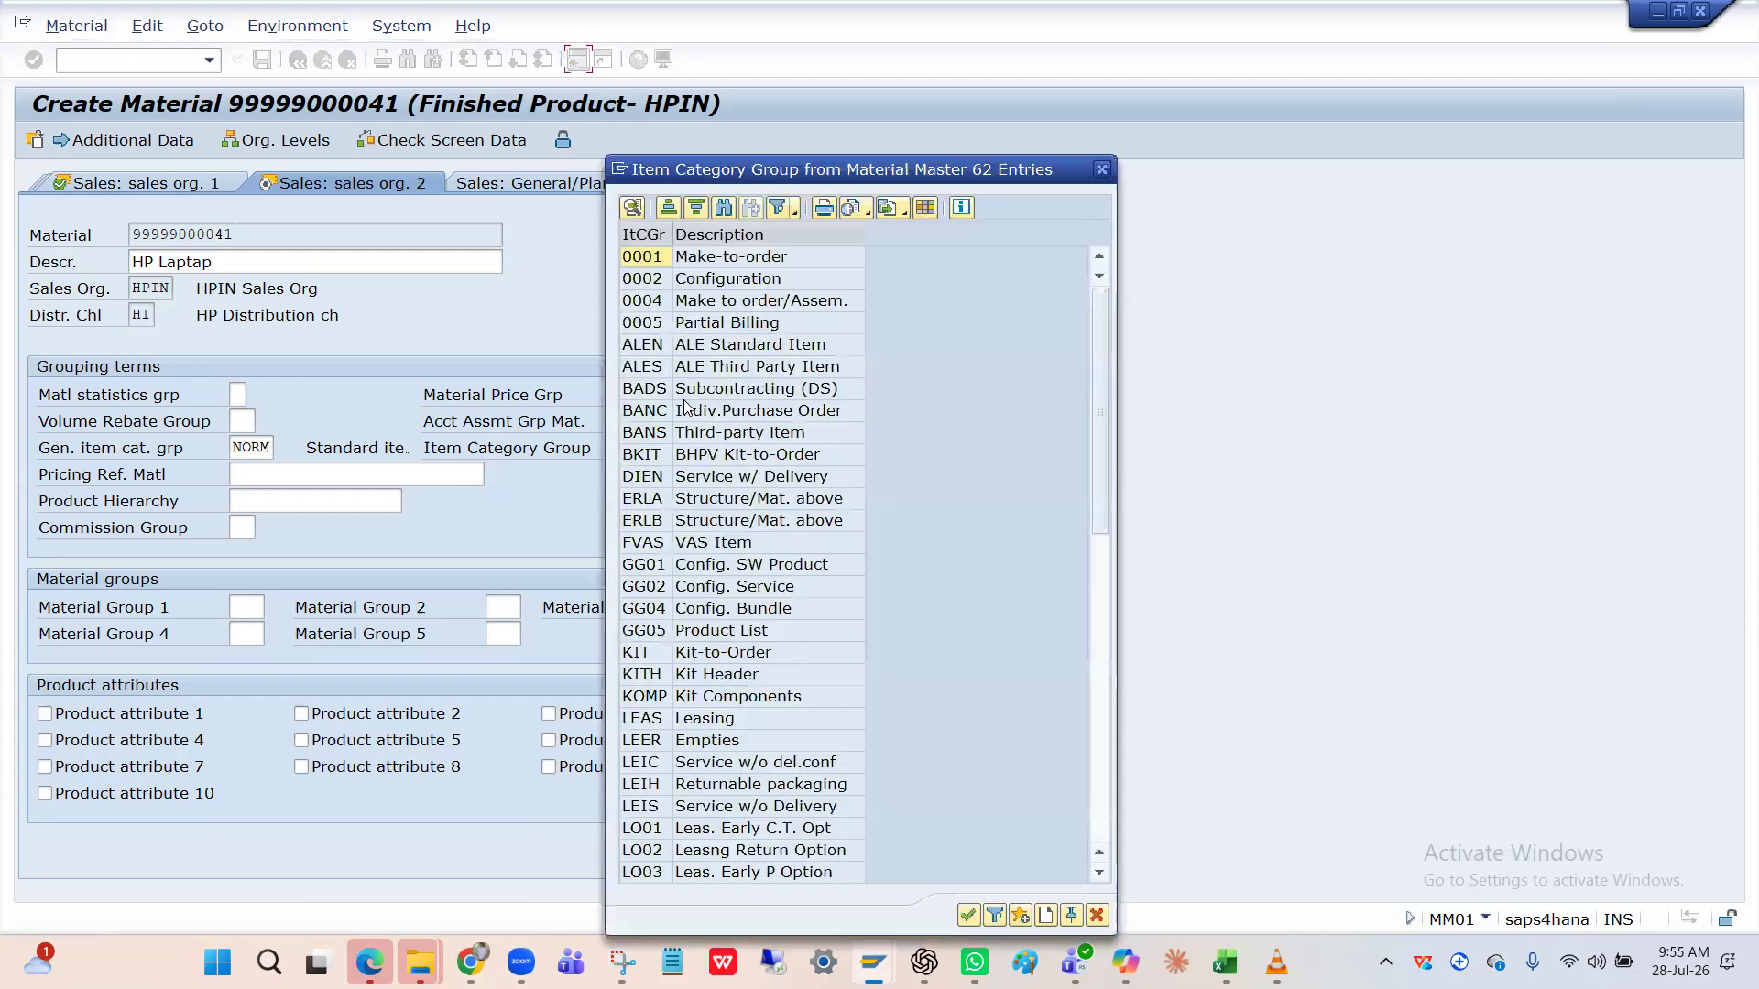
scroll(682, 637, "down", 8)
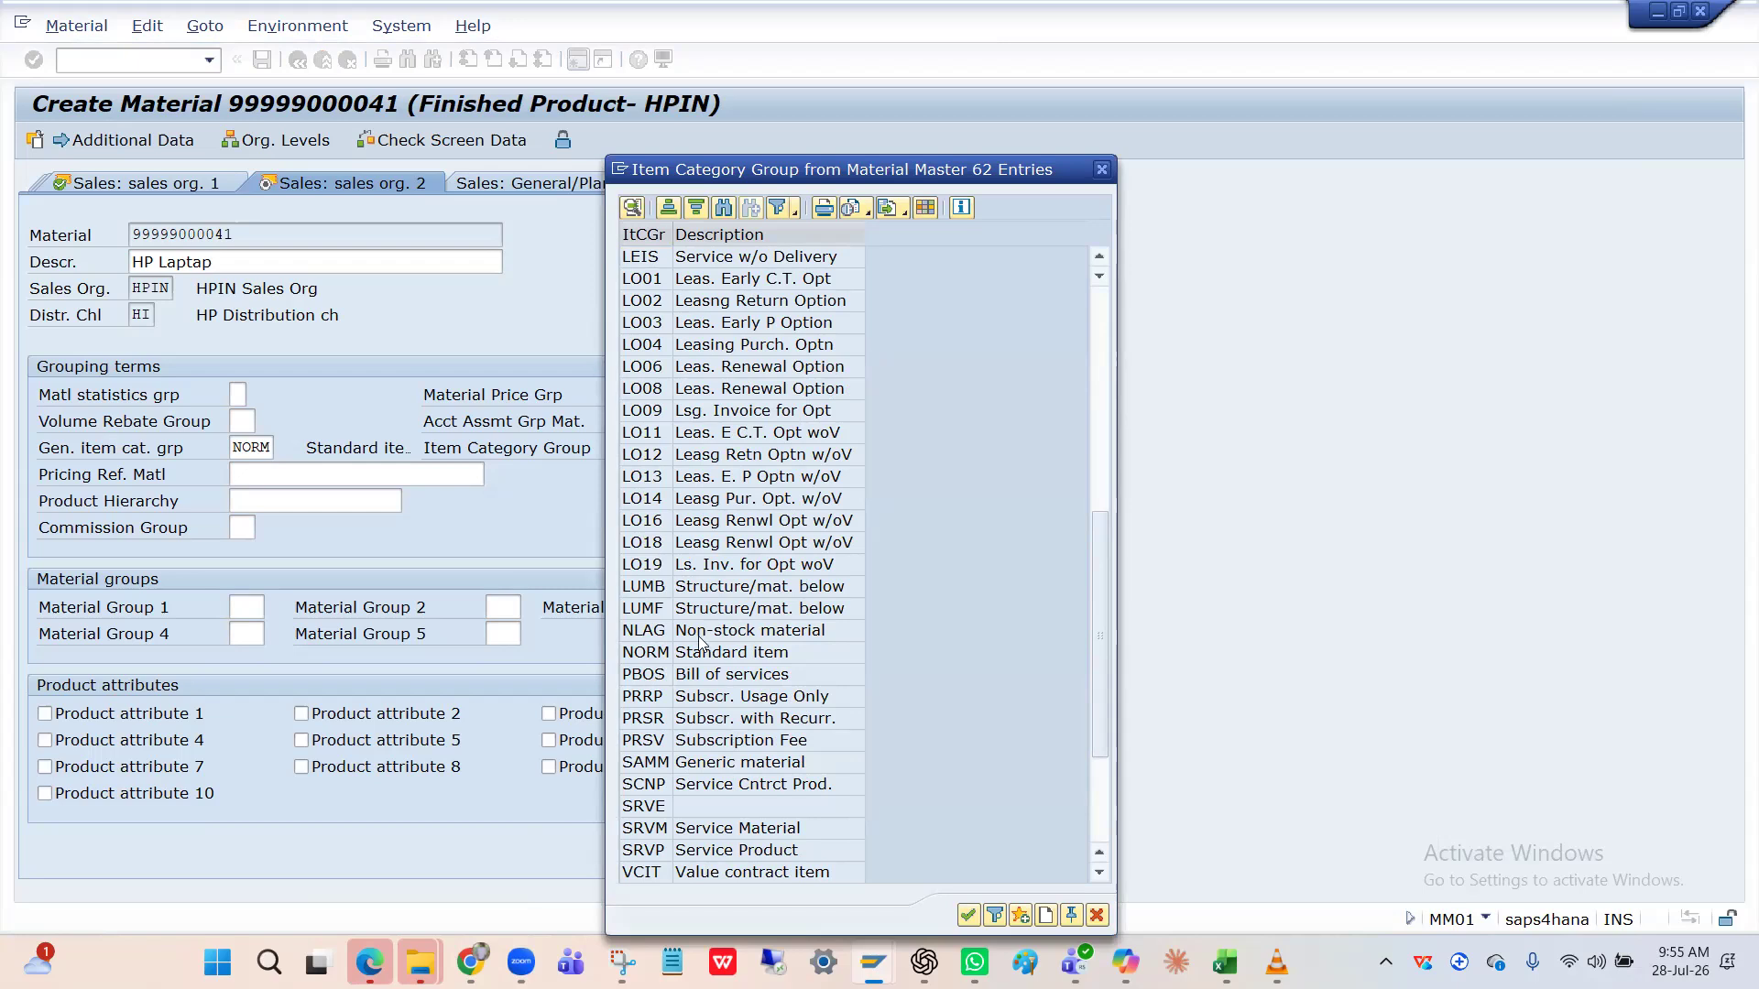
scroll(701, 641, "down", 3)
scroll(700, 642, "up", 11)
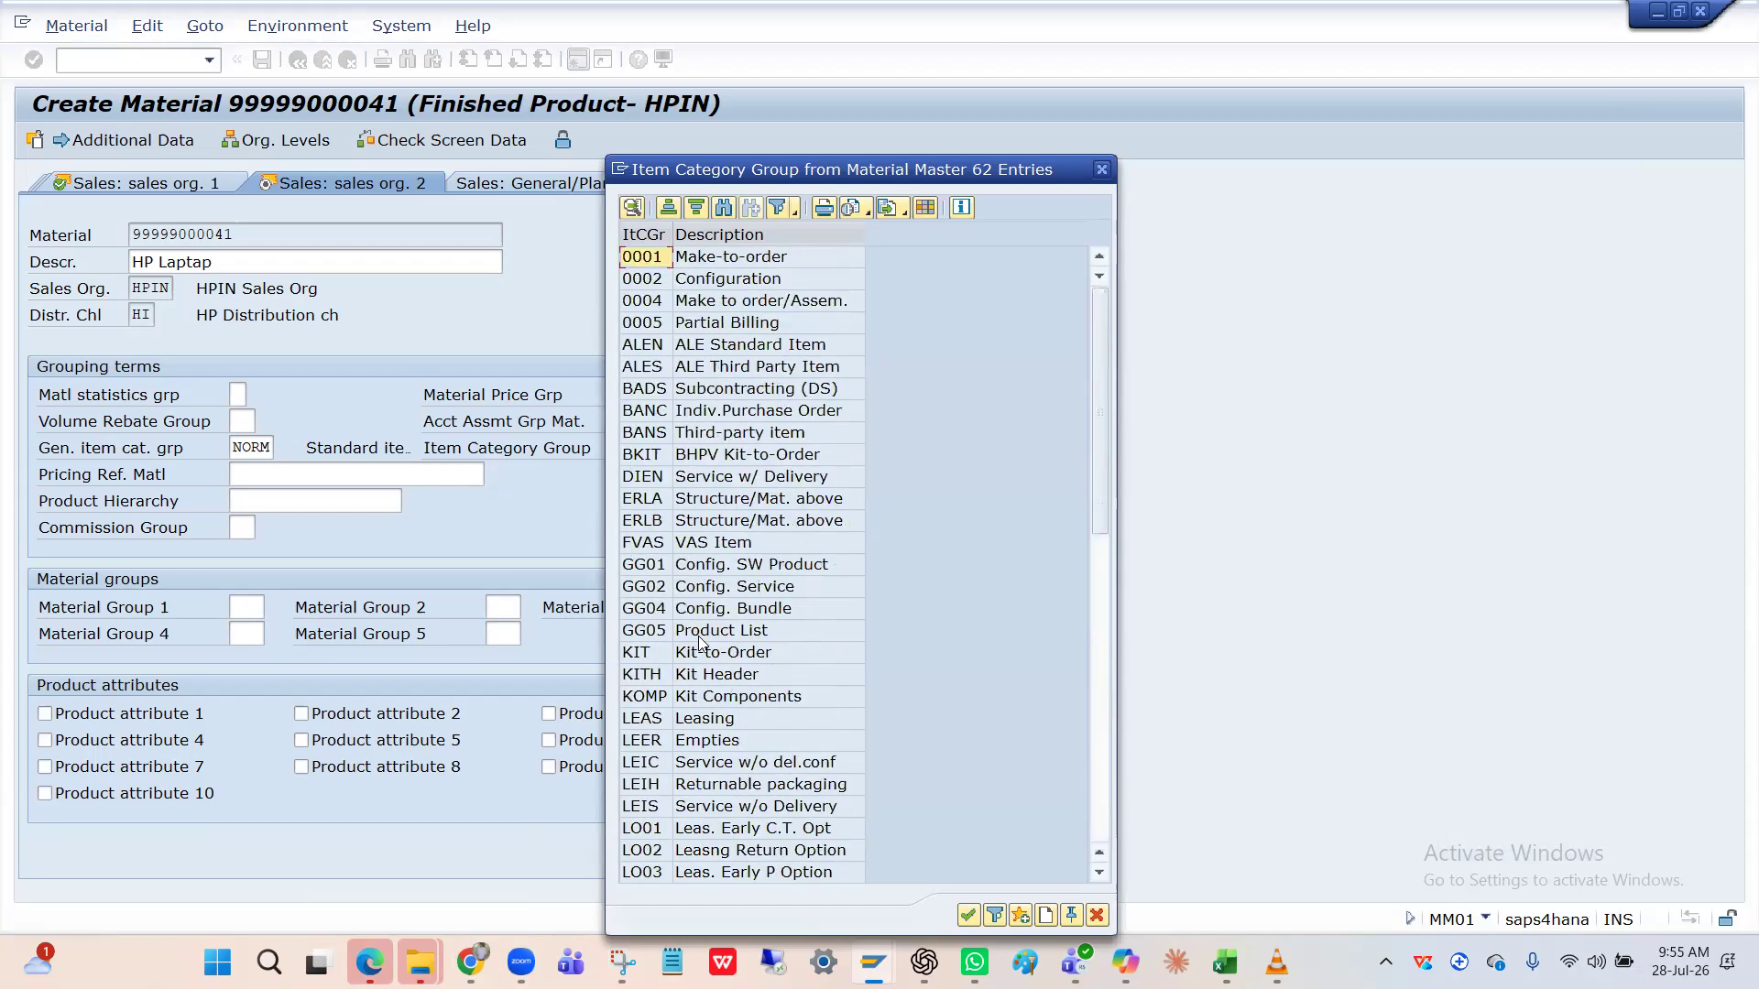
left_click(727, 443)
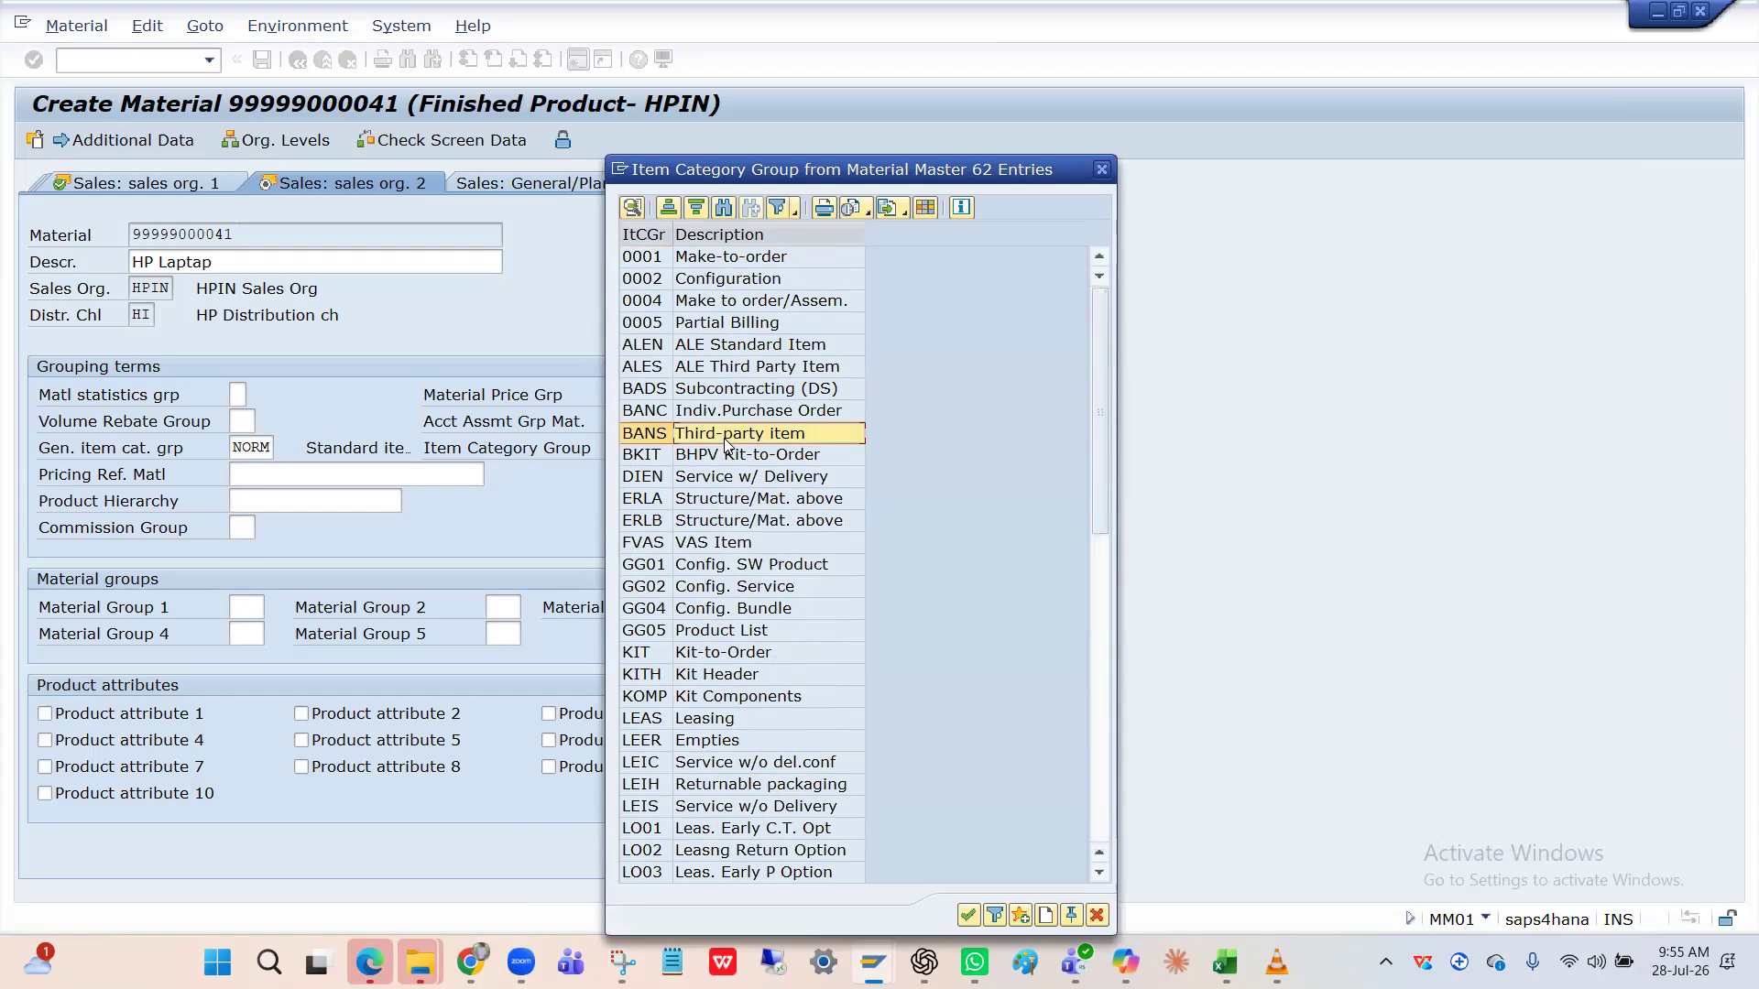
left_click(647, 442)
left_click(713, 439)
left_click(658, 441)
left_click(709, 436)
left_click(639, 445)
left_click(643, 452)
left_click(643, 437)
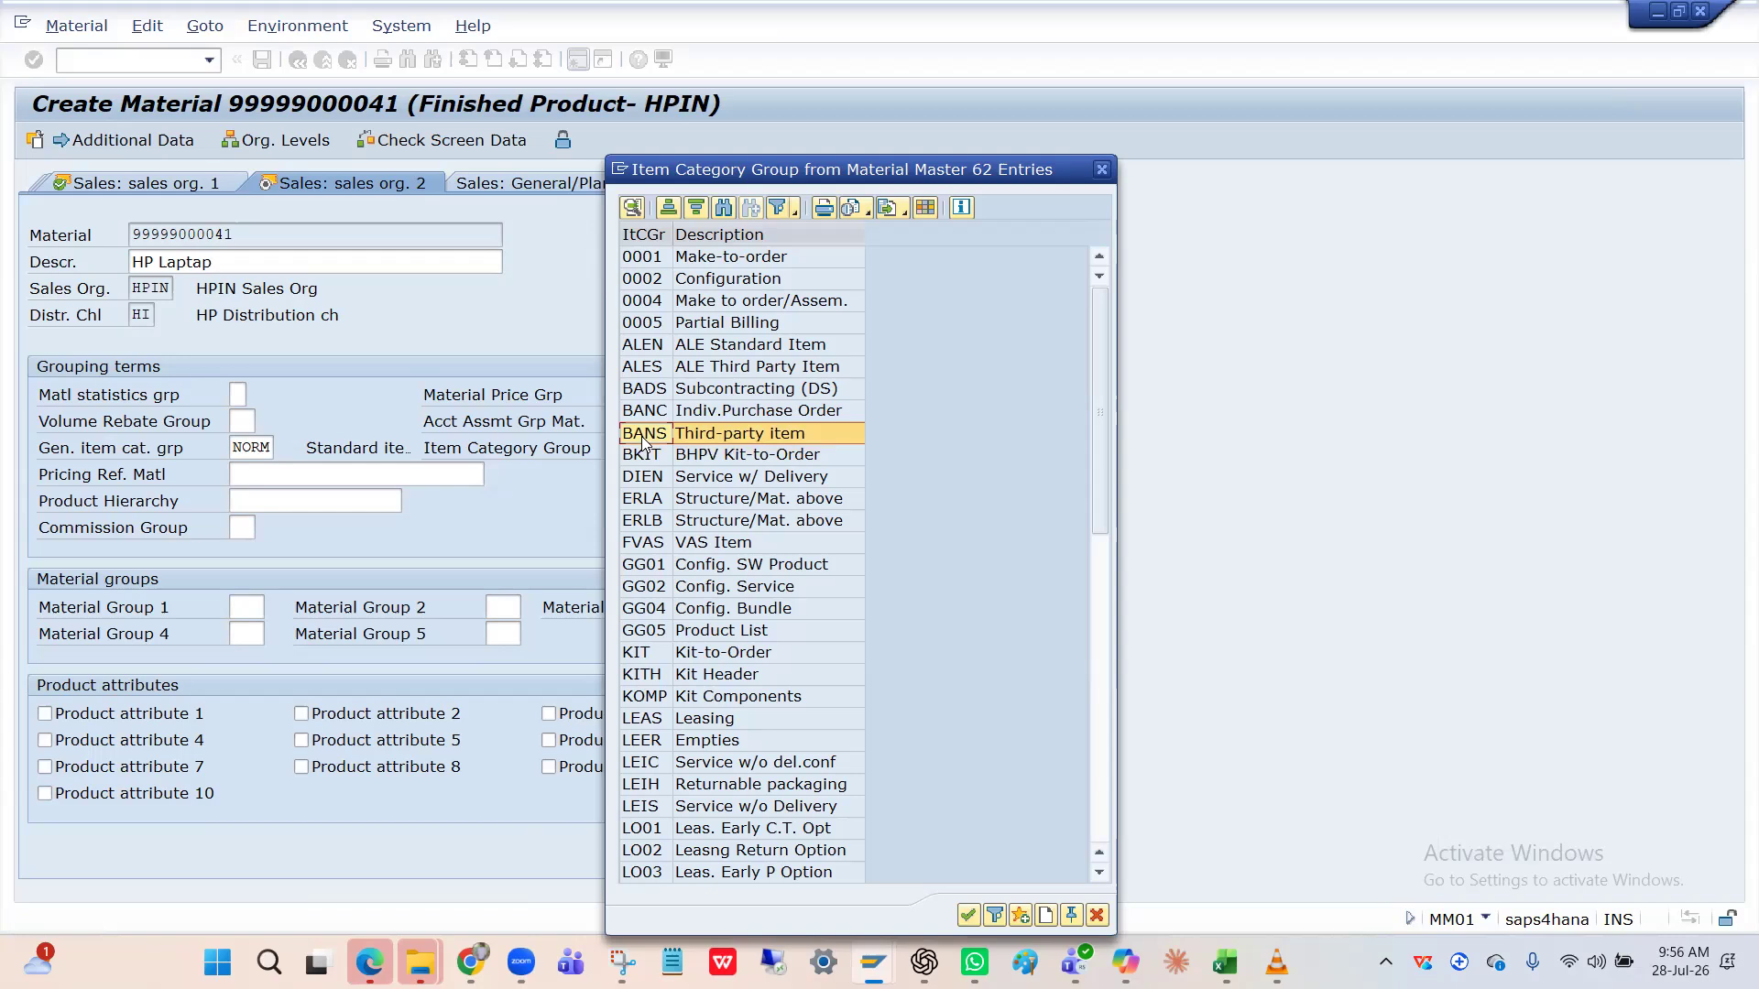
scroll(658, 712, "down", 5)
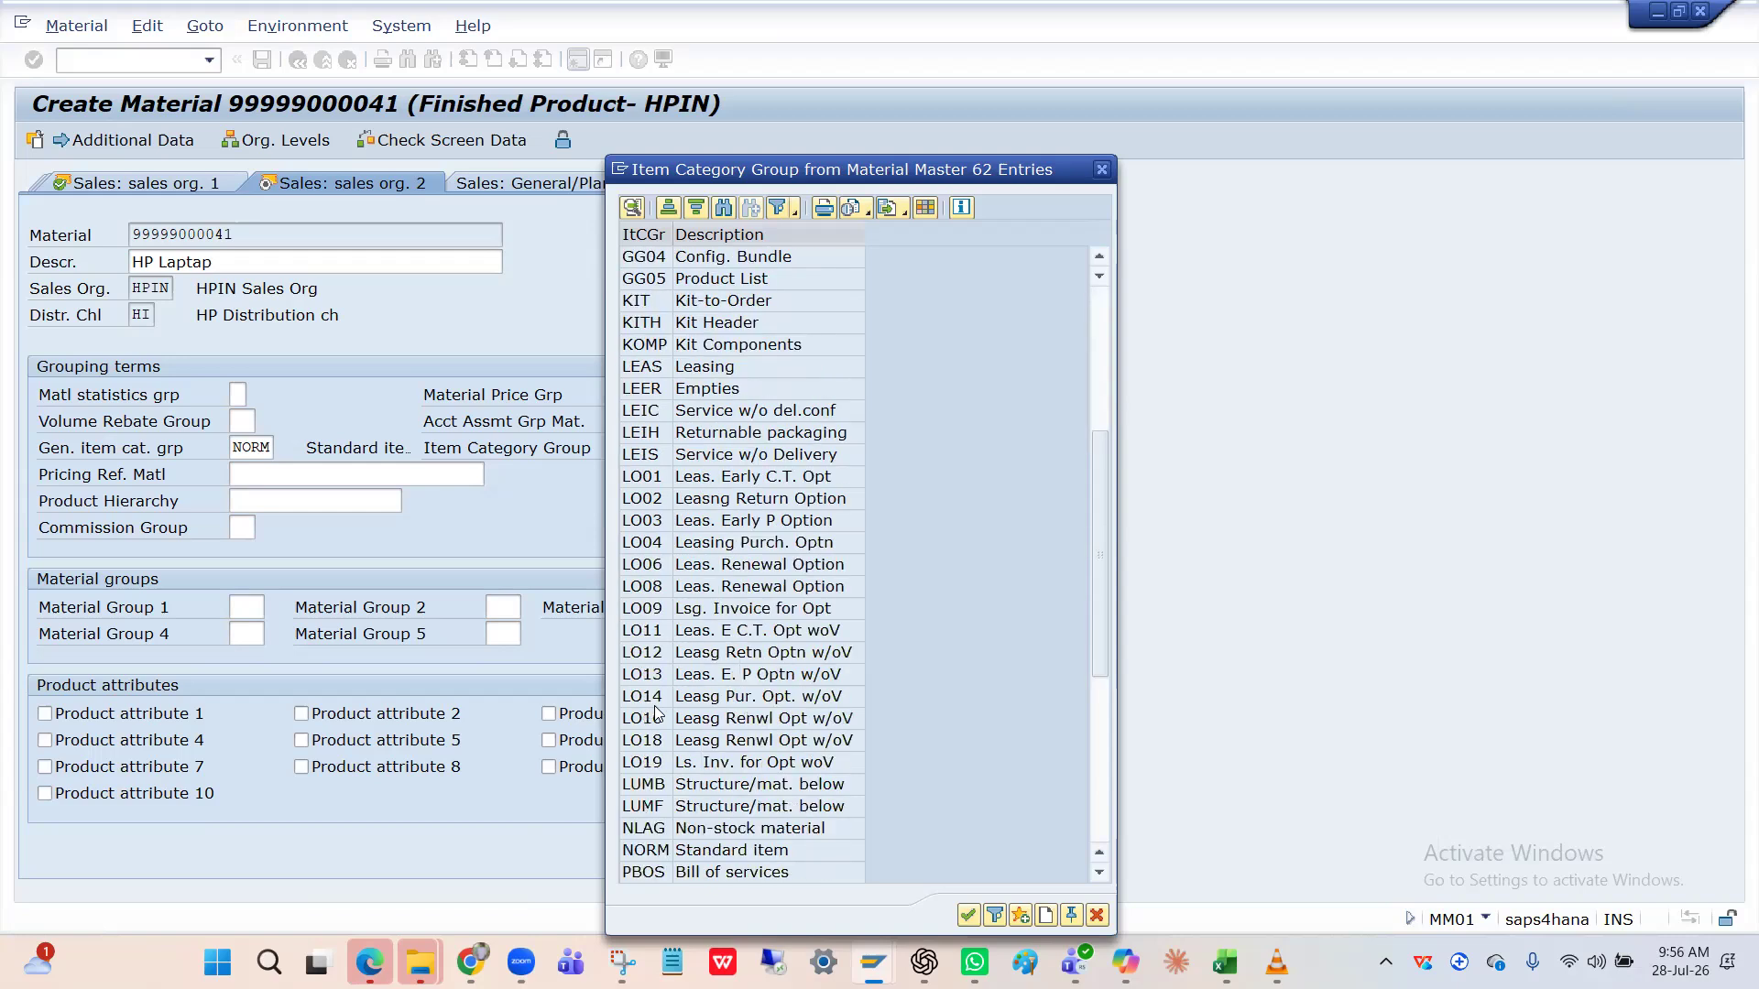
left_click(745, 854)
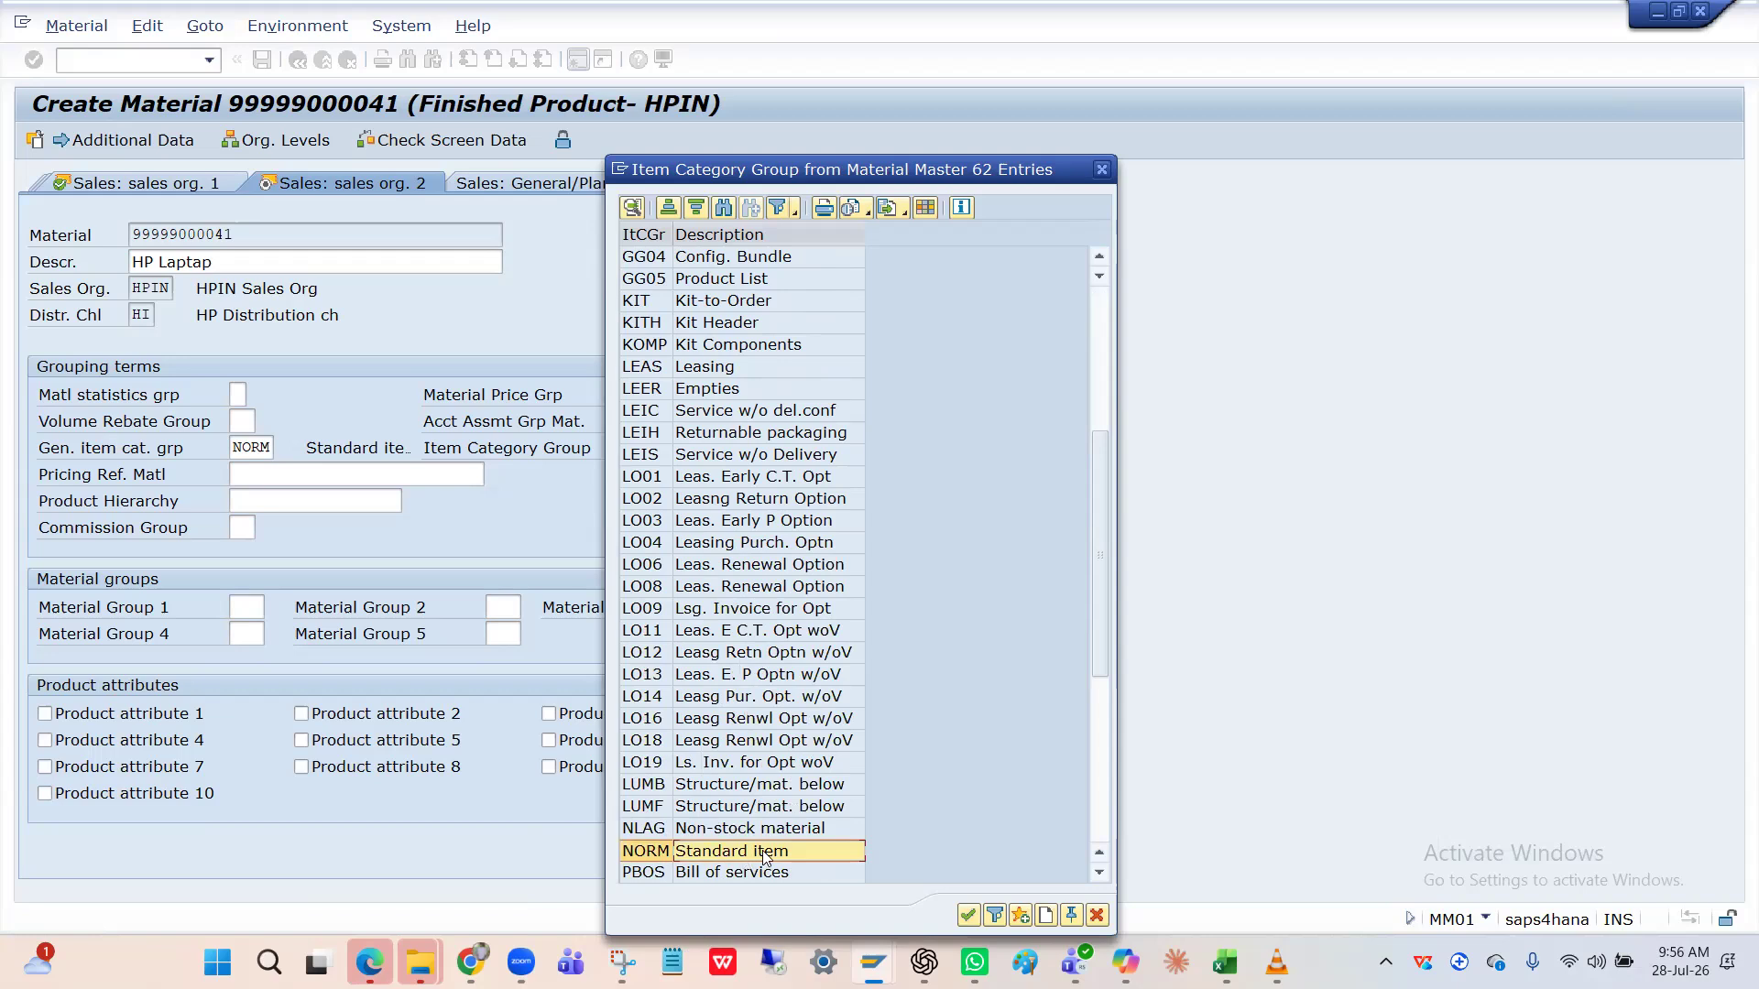
scroll(742, 810, "up", 3)
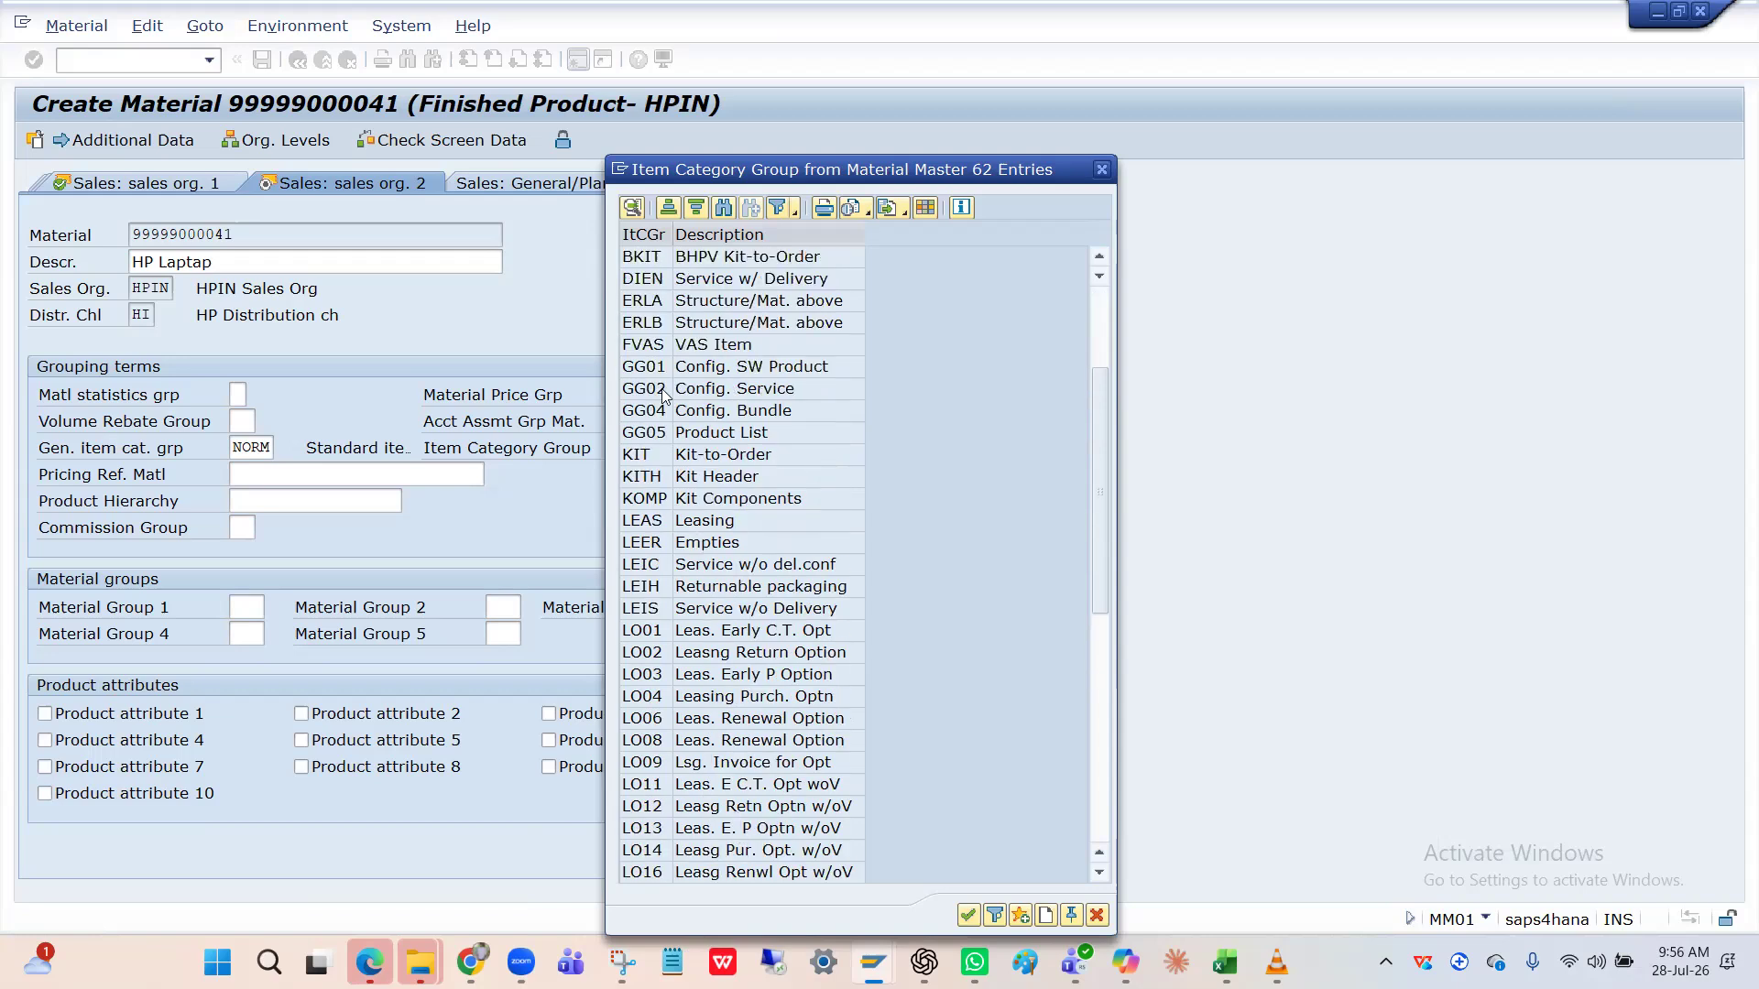
scroll(716, 453, "up", 3)
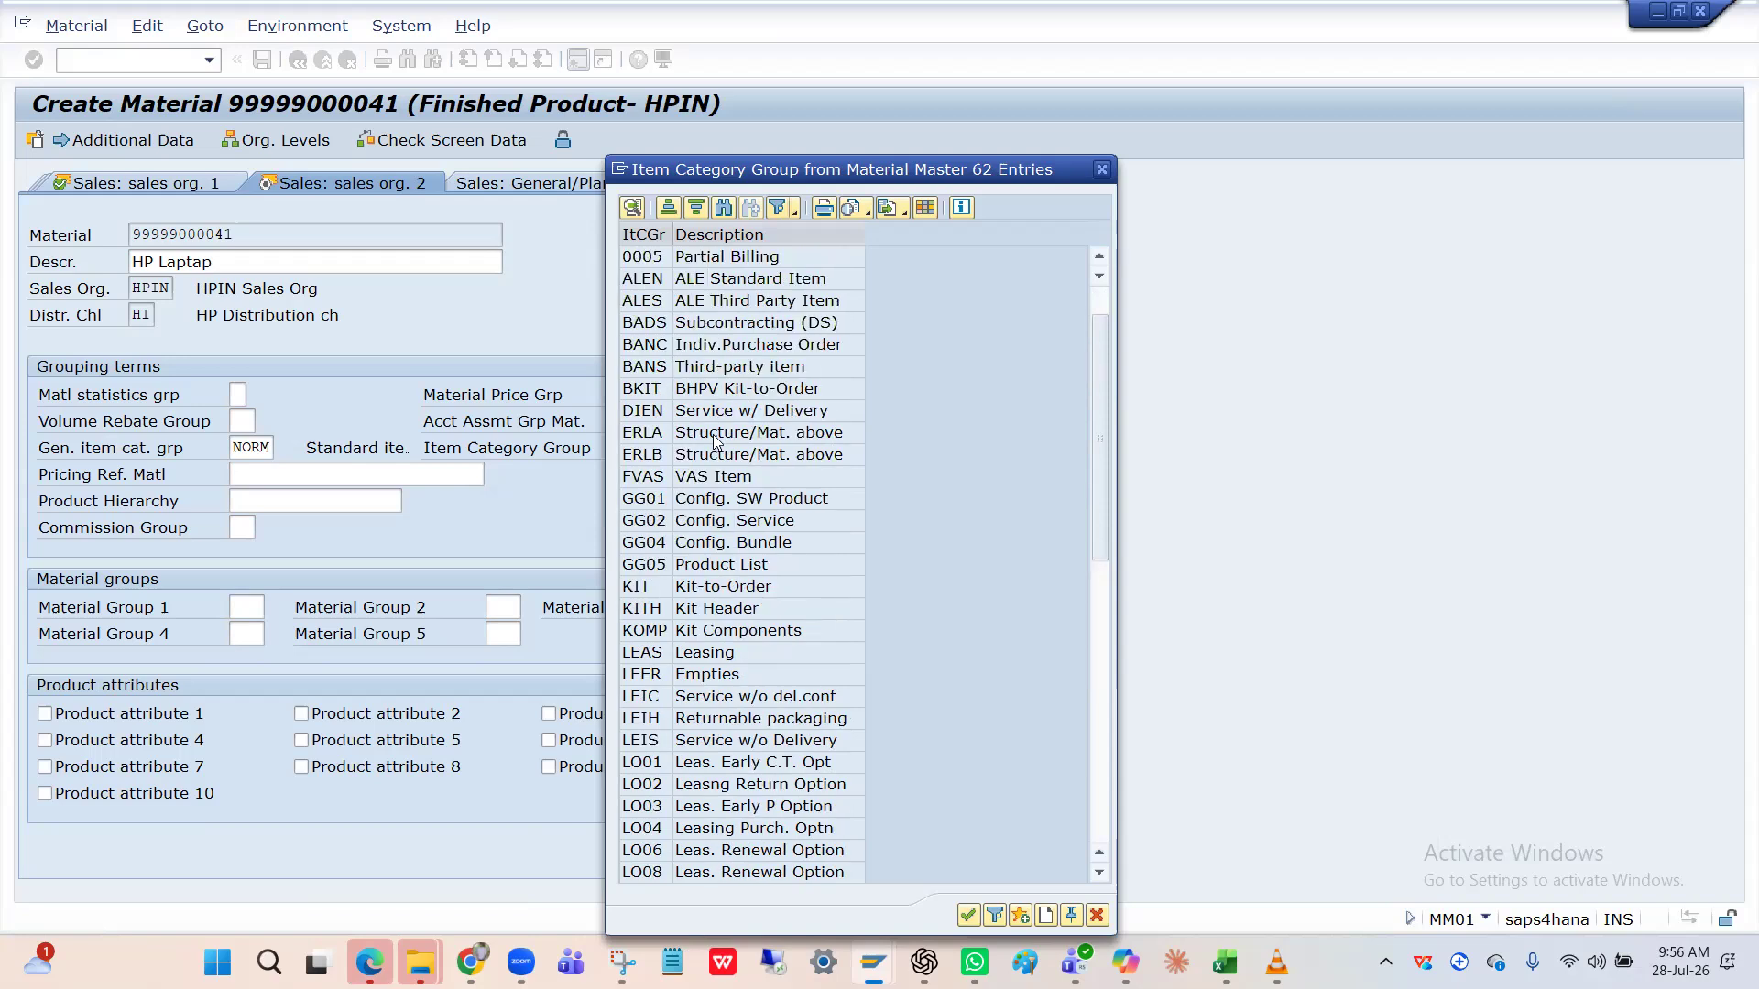
left_click(712, 435)
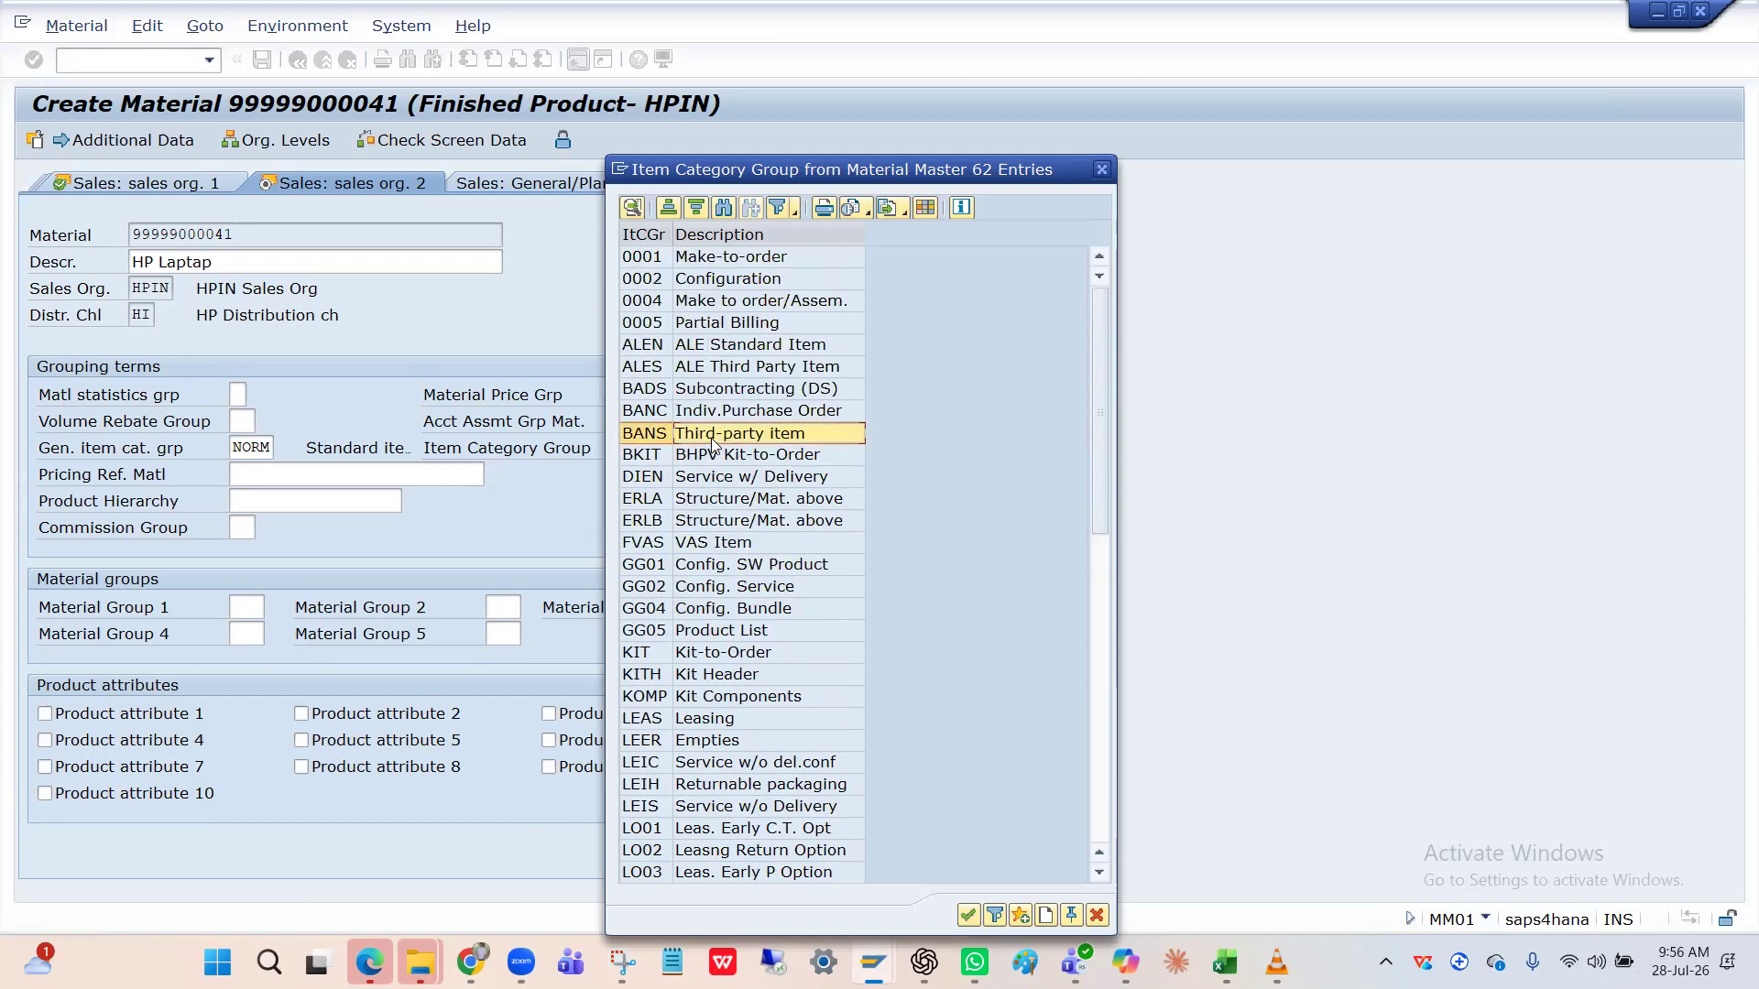
left_click(647, 441)
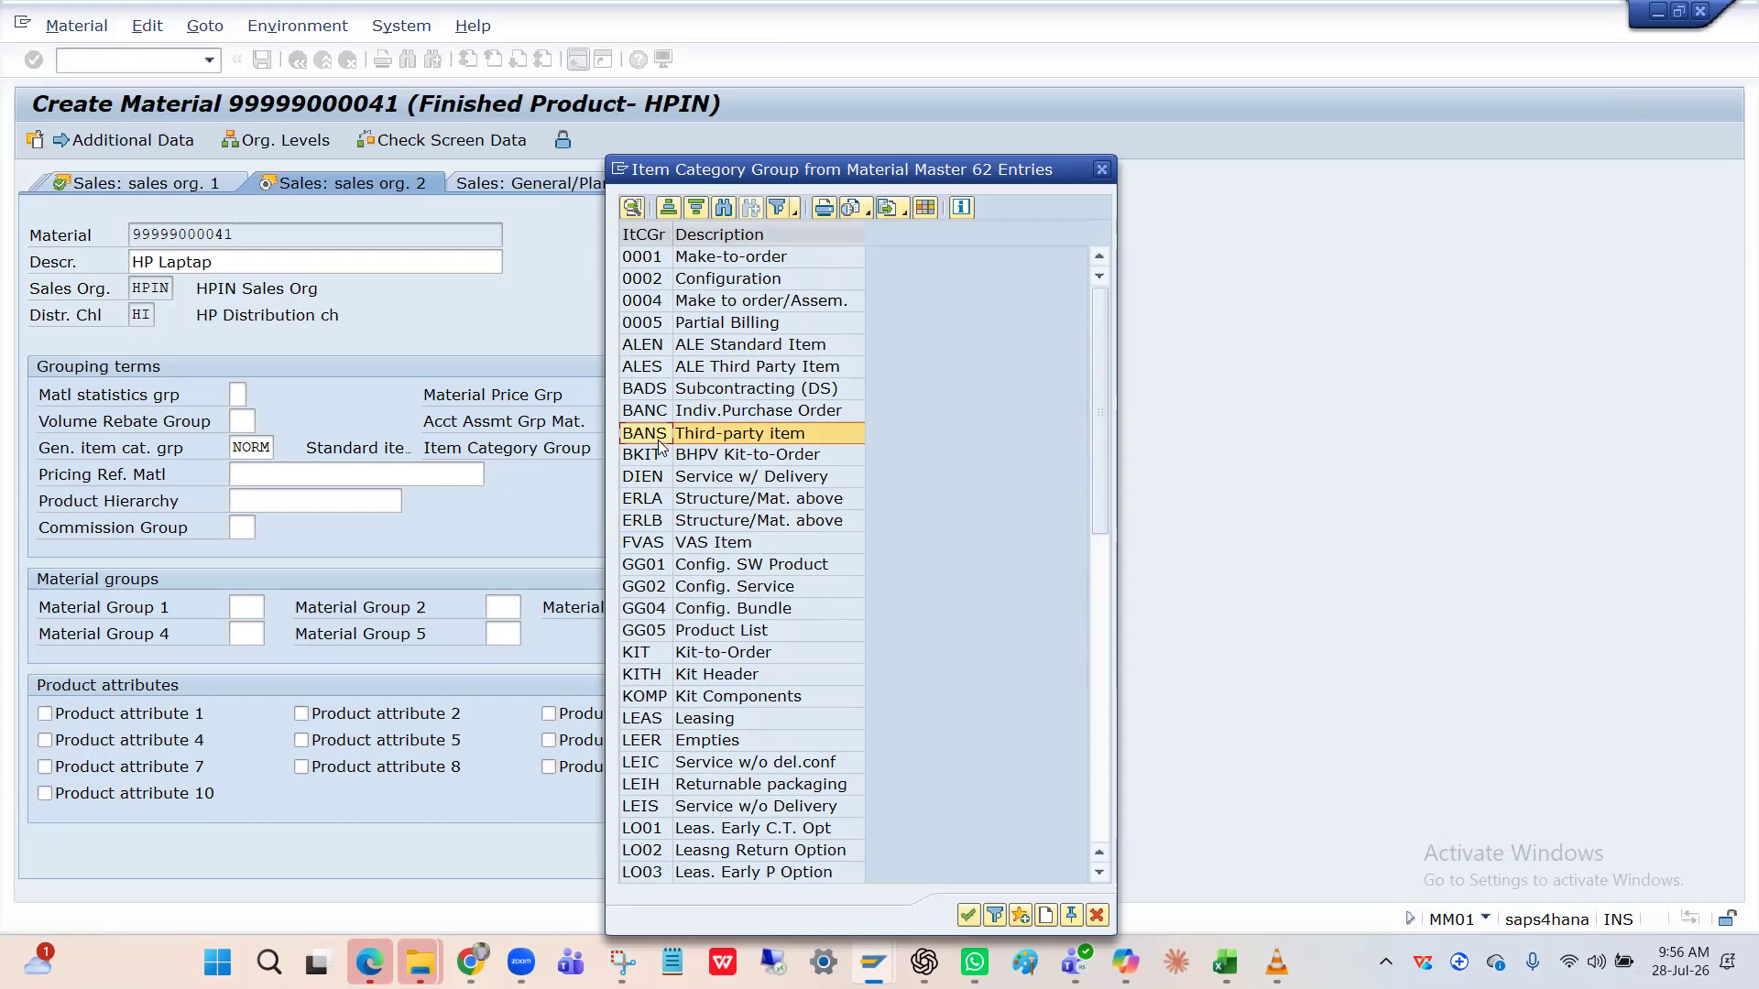
scroll(658, 440, "down", 6)
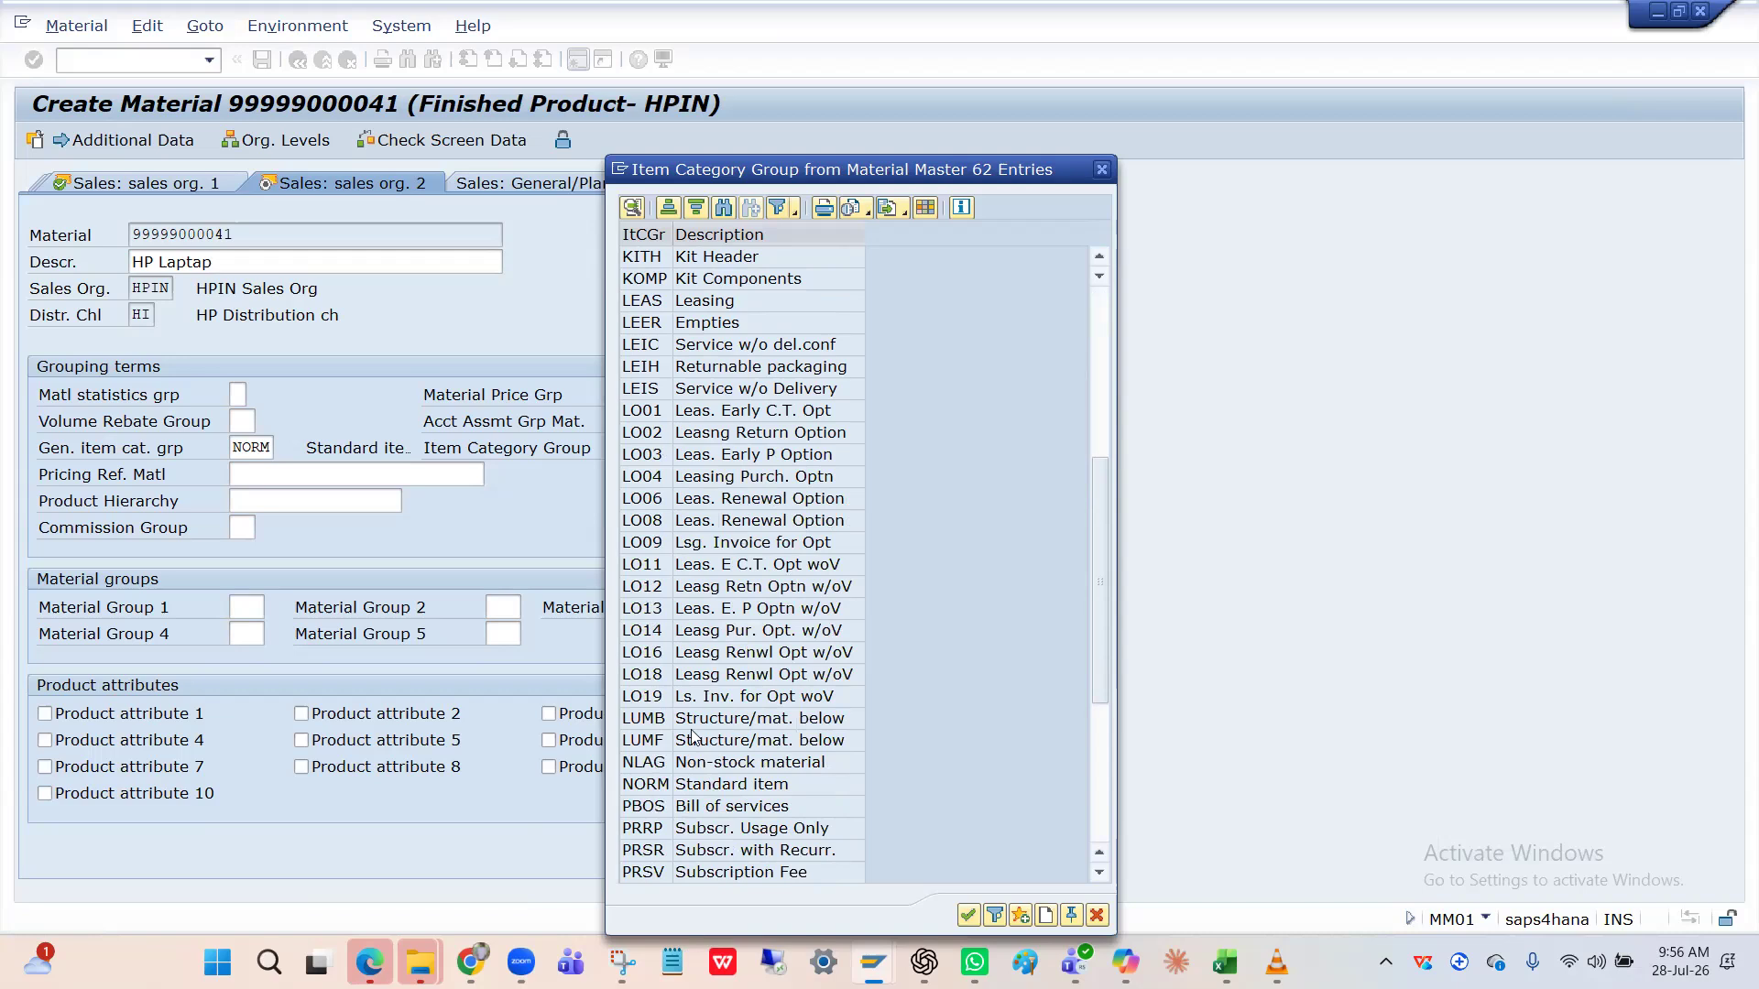
scroll(693, 737, "up", 5)
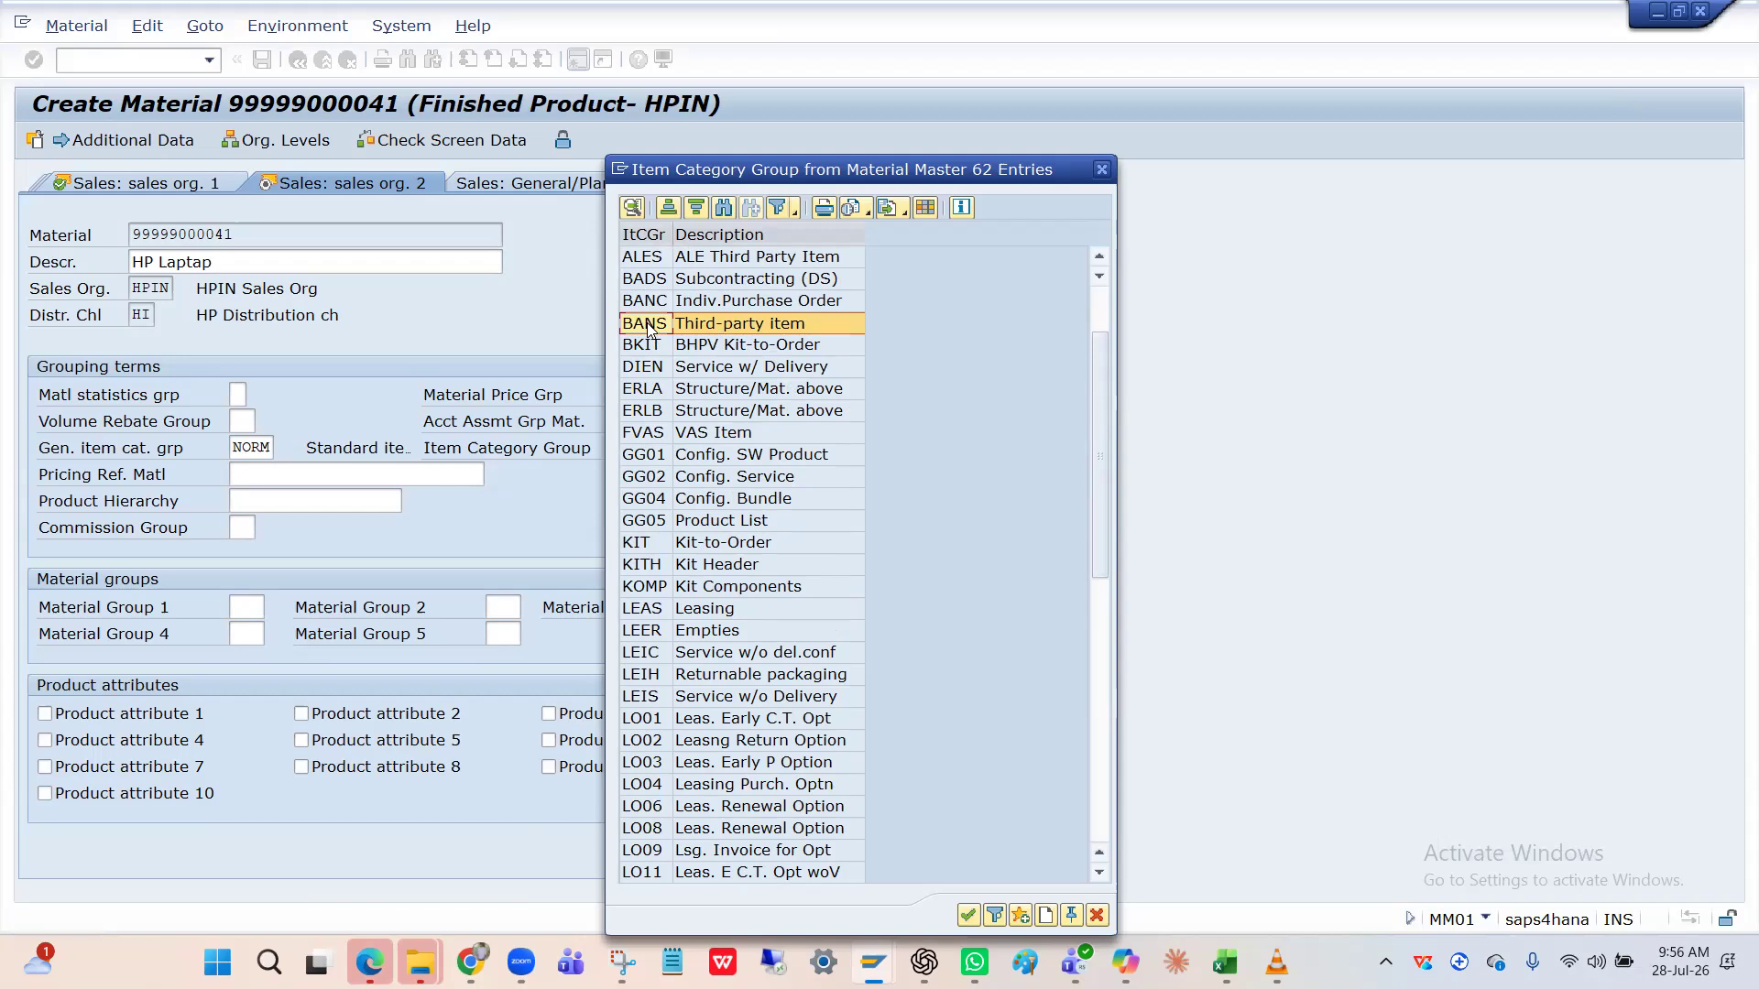
Review the BANS Third-party item entry, then choose NORM Standard item as Item Category Group.
left_click(711, 329)
left_click(649, 330)
left_click(694, 337)
left_click(661, 336)
left_click(709, 324)
left_click(622, 329)
left_click(708, 324)
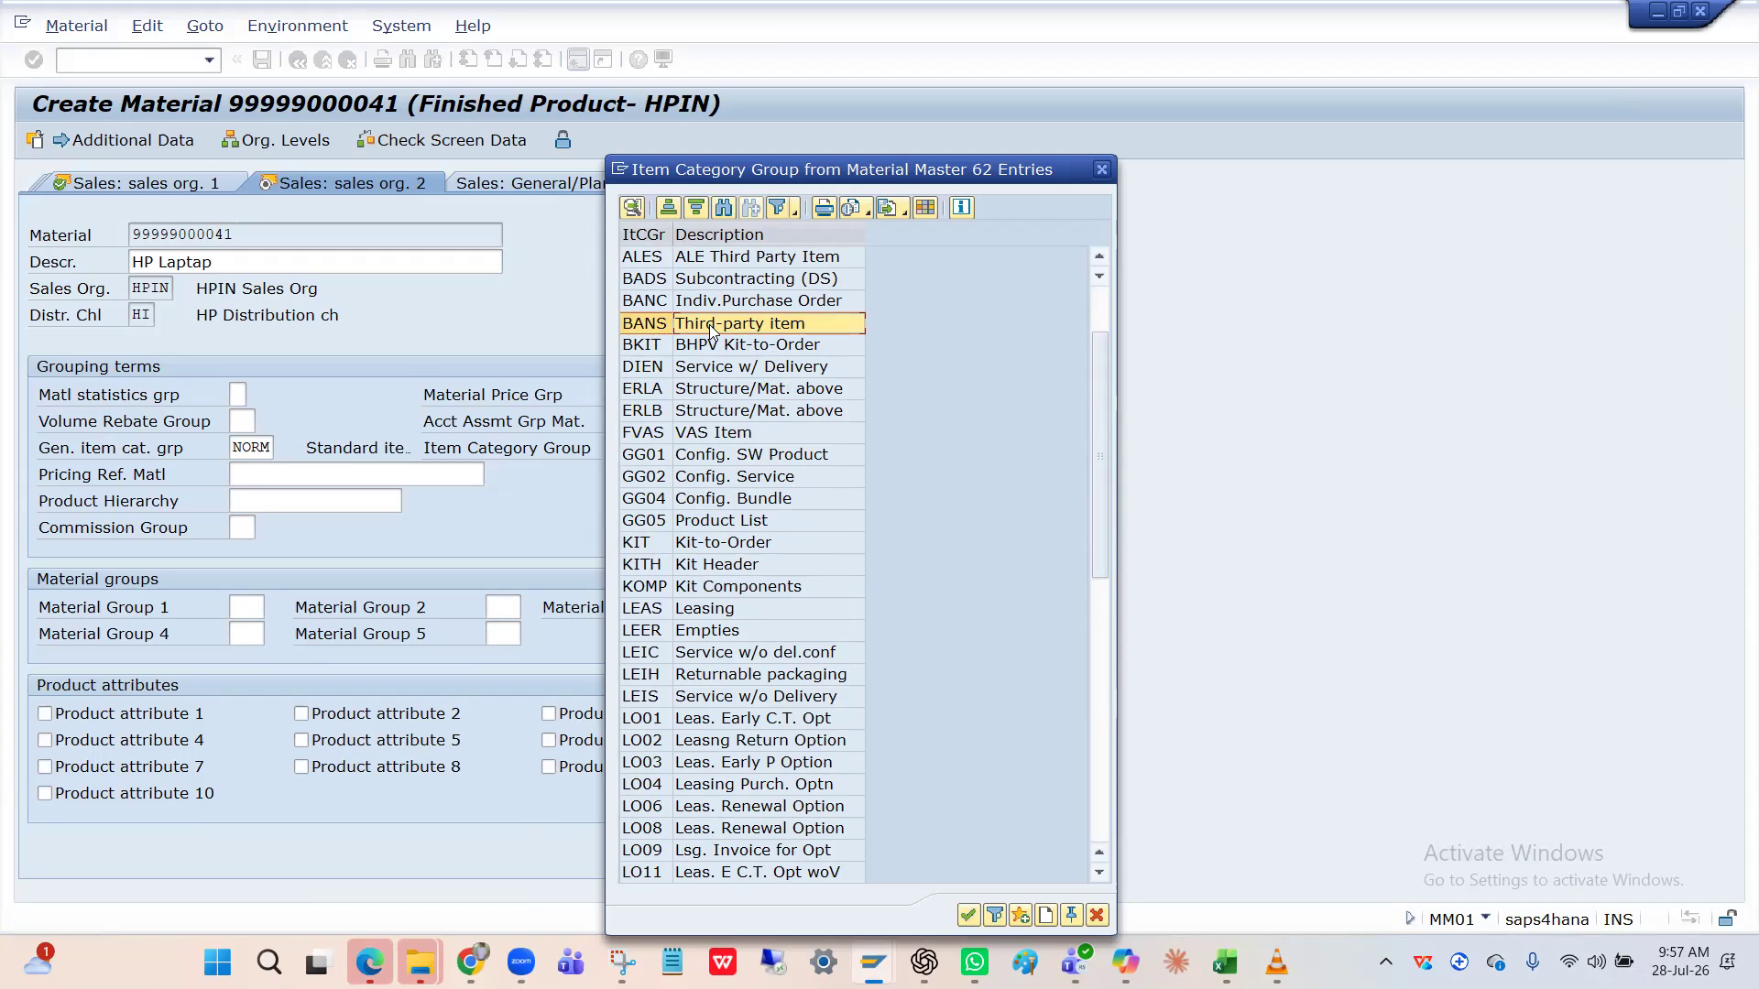
left_click(667, 324)
left_click(707, 326)
left_click(656, 332)
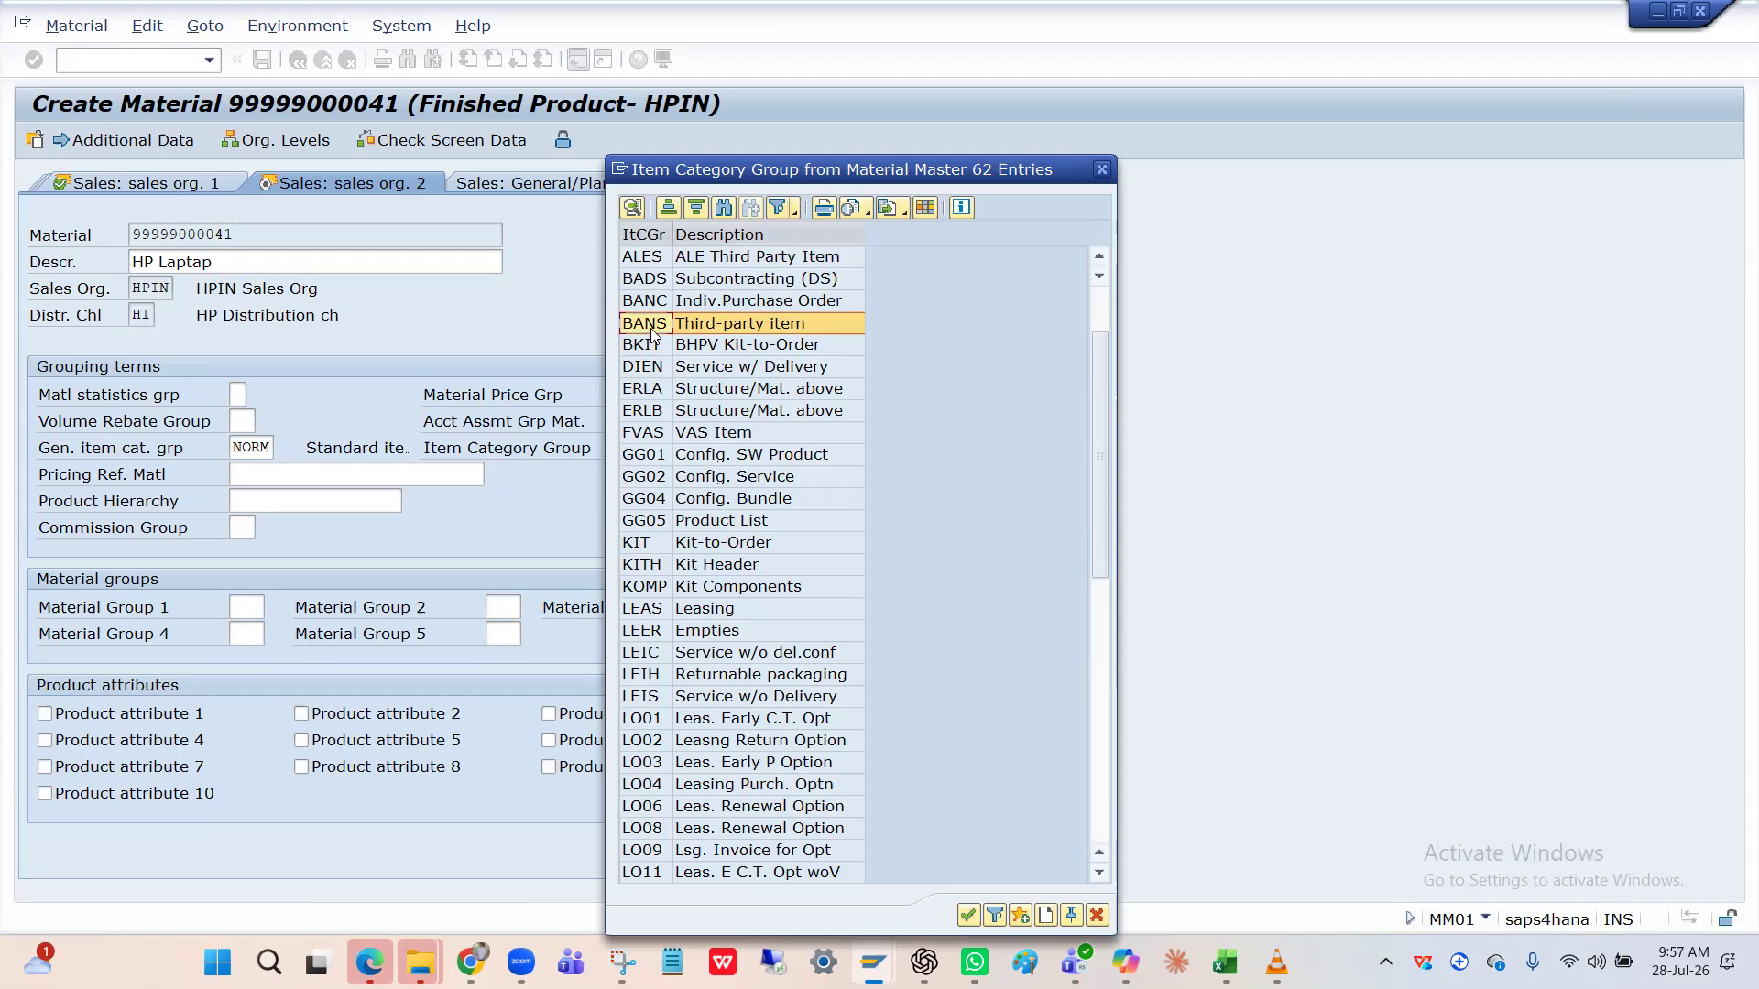
scroll(632, 706, "down", 10)
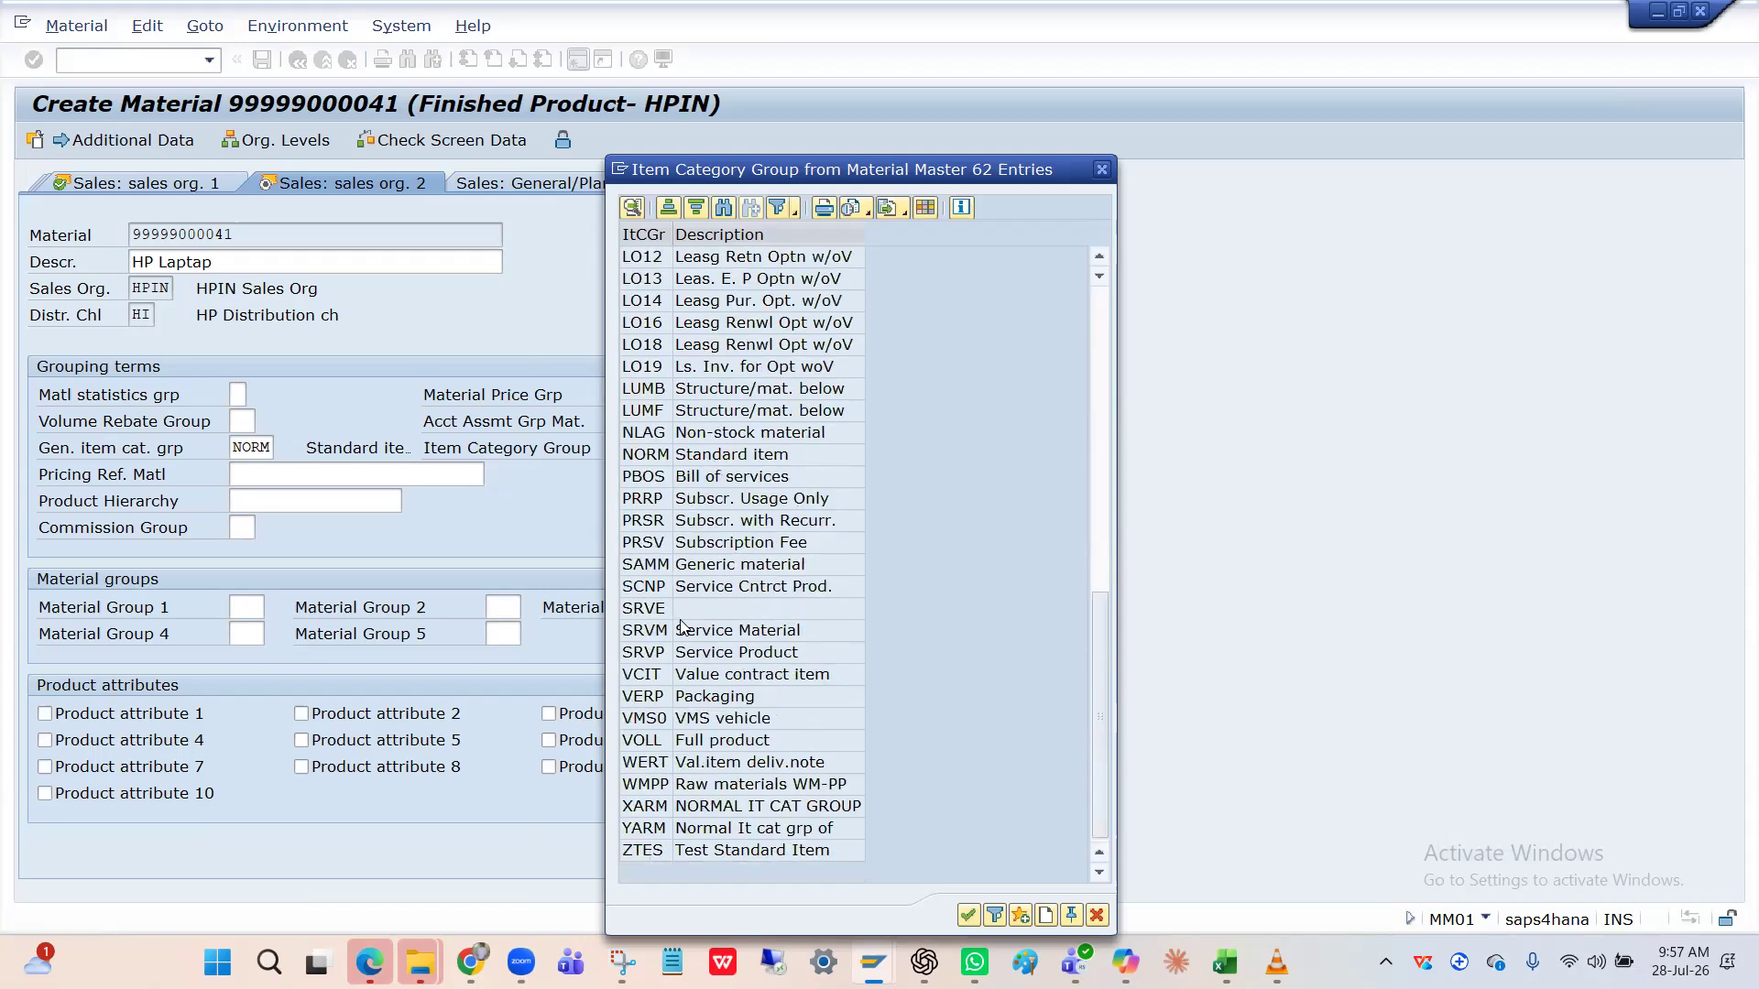
left_click(652, 455)
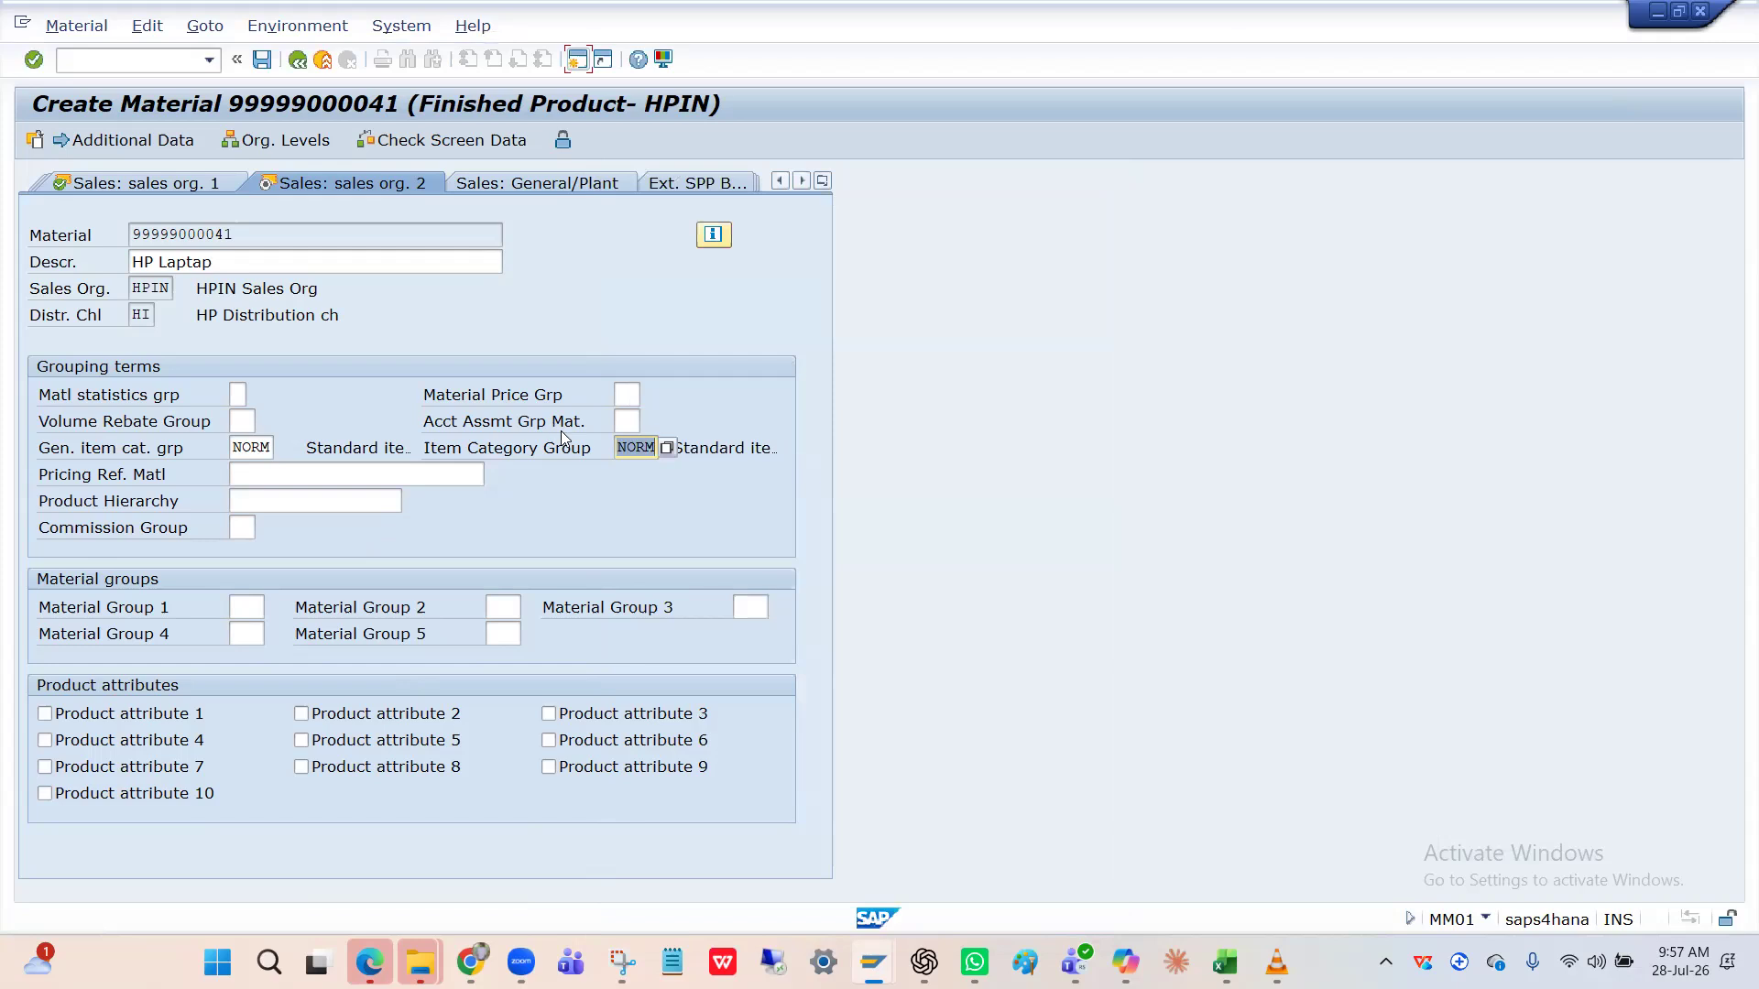
Move past Purchasing to Accounting 1 and check valuation class HPFI and price control S.
key("Return")
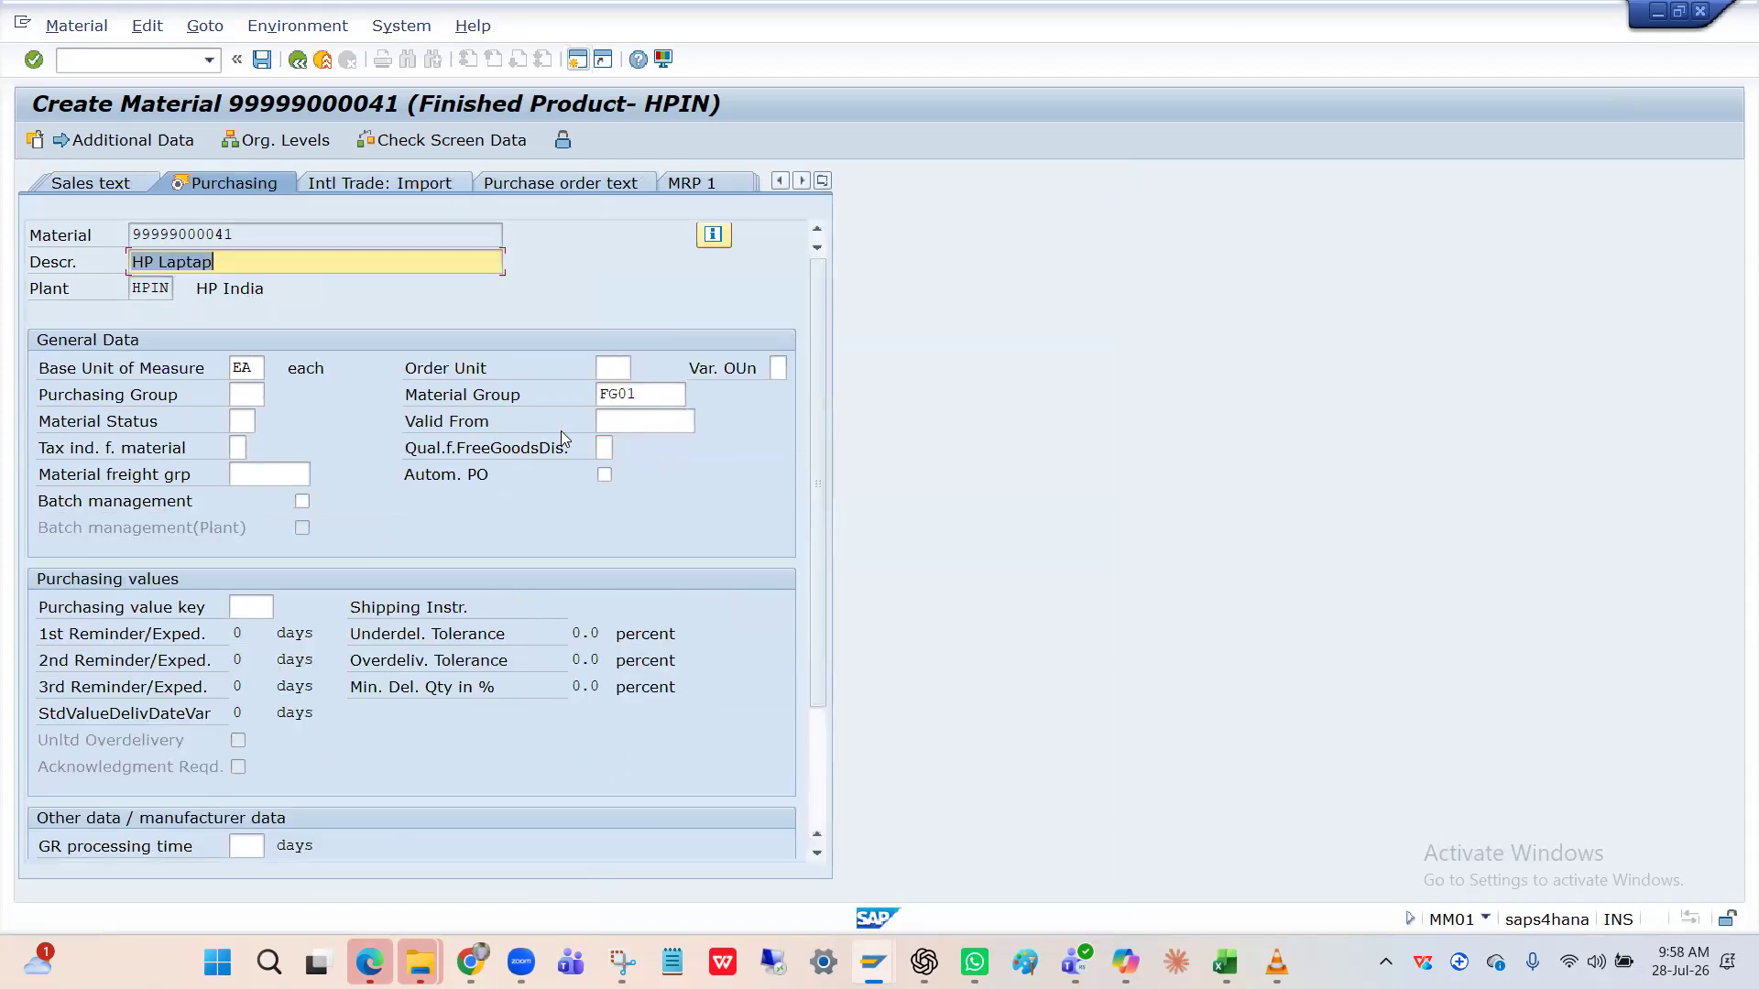
key("Return")
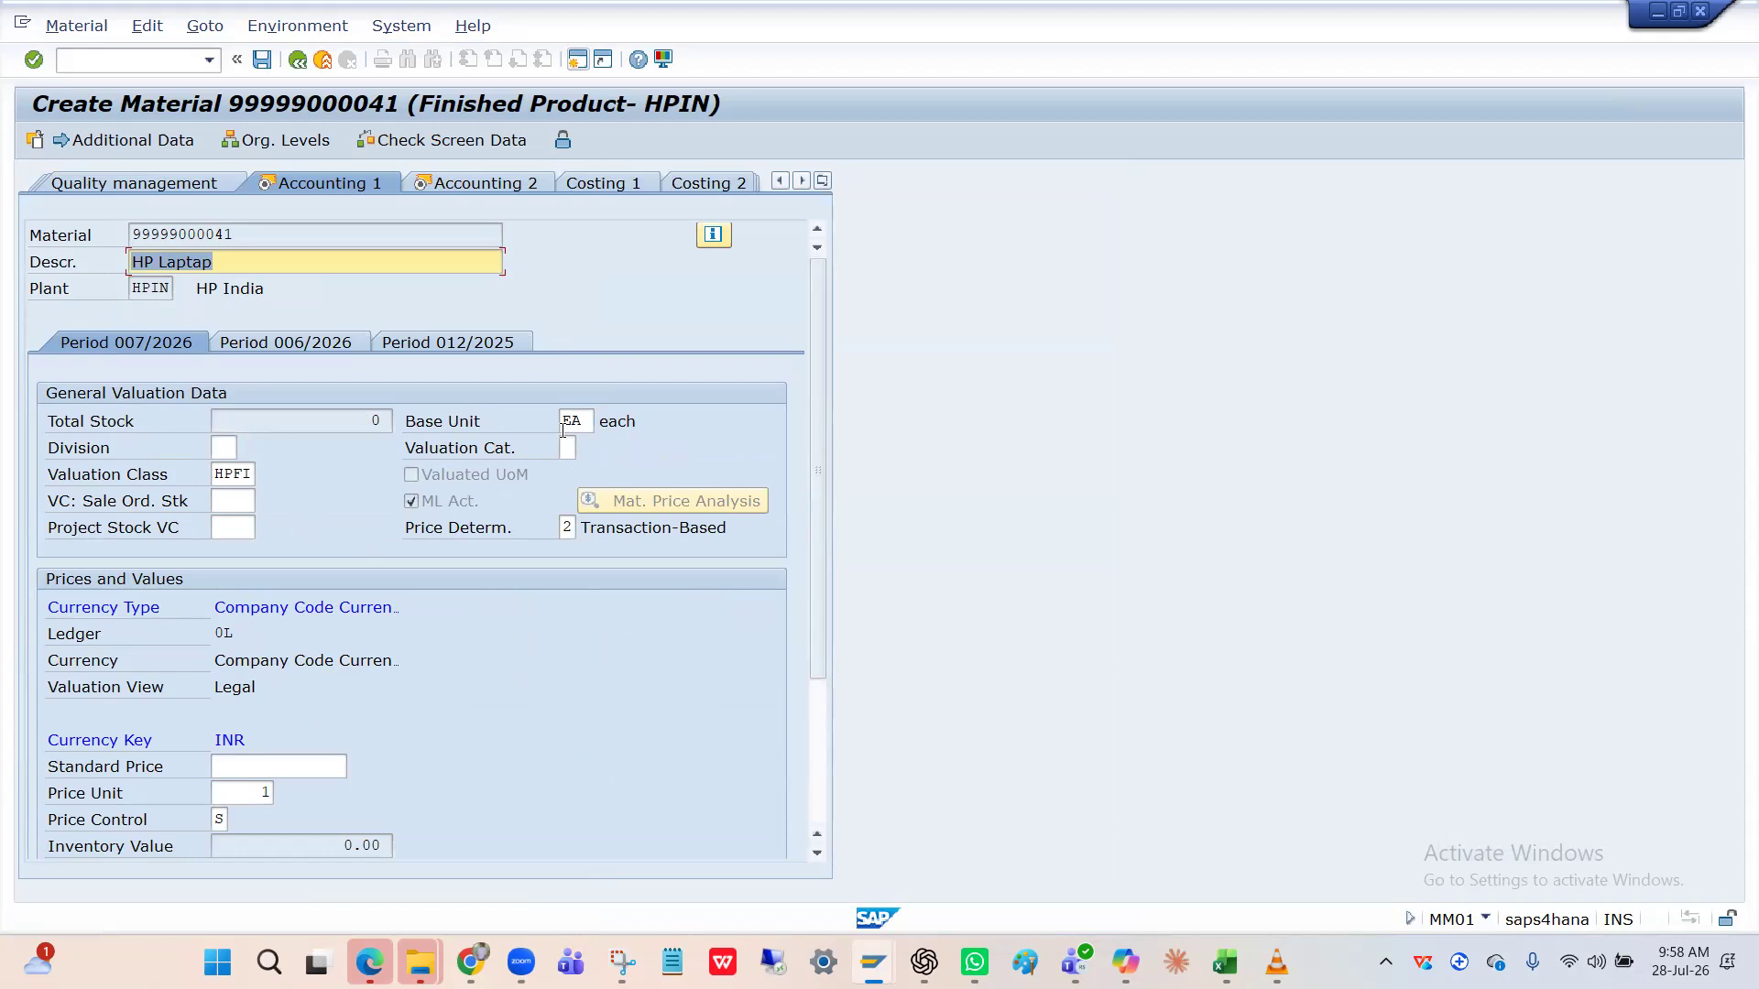
left_click(243, 474)
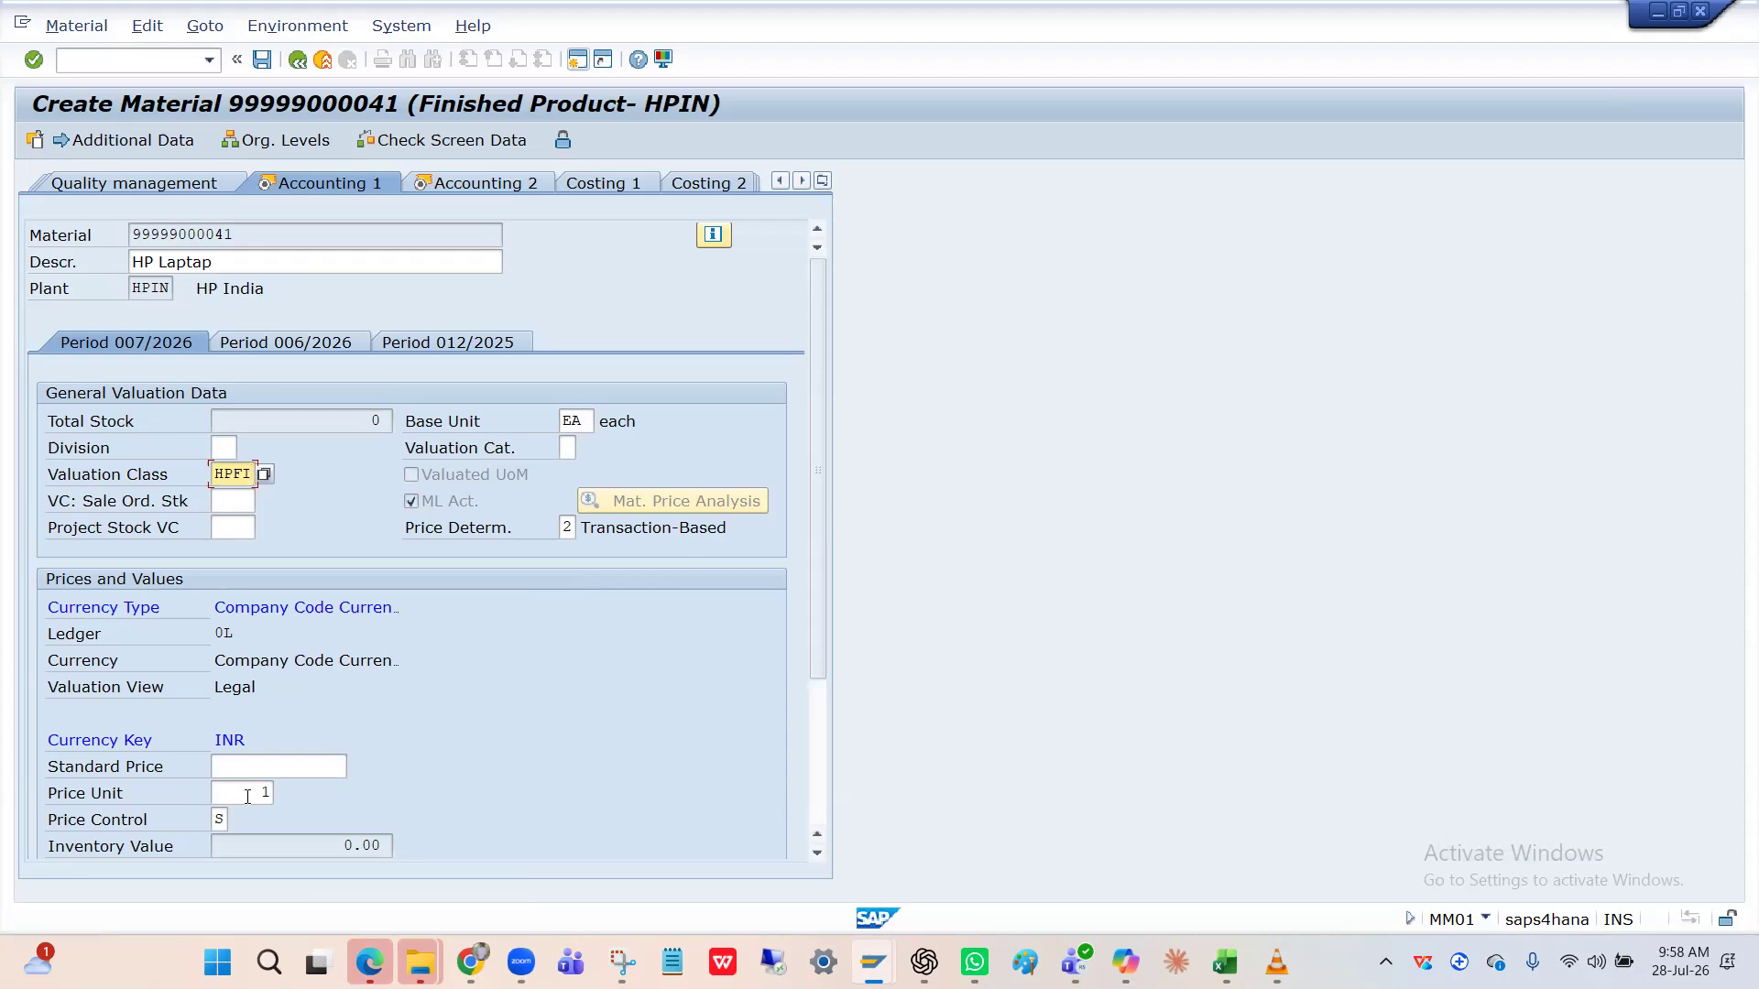
scroll(220, 770, "down", 3)
left_click(220, 607)
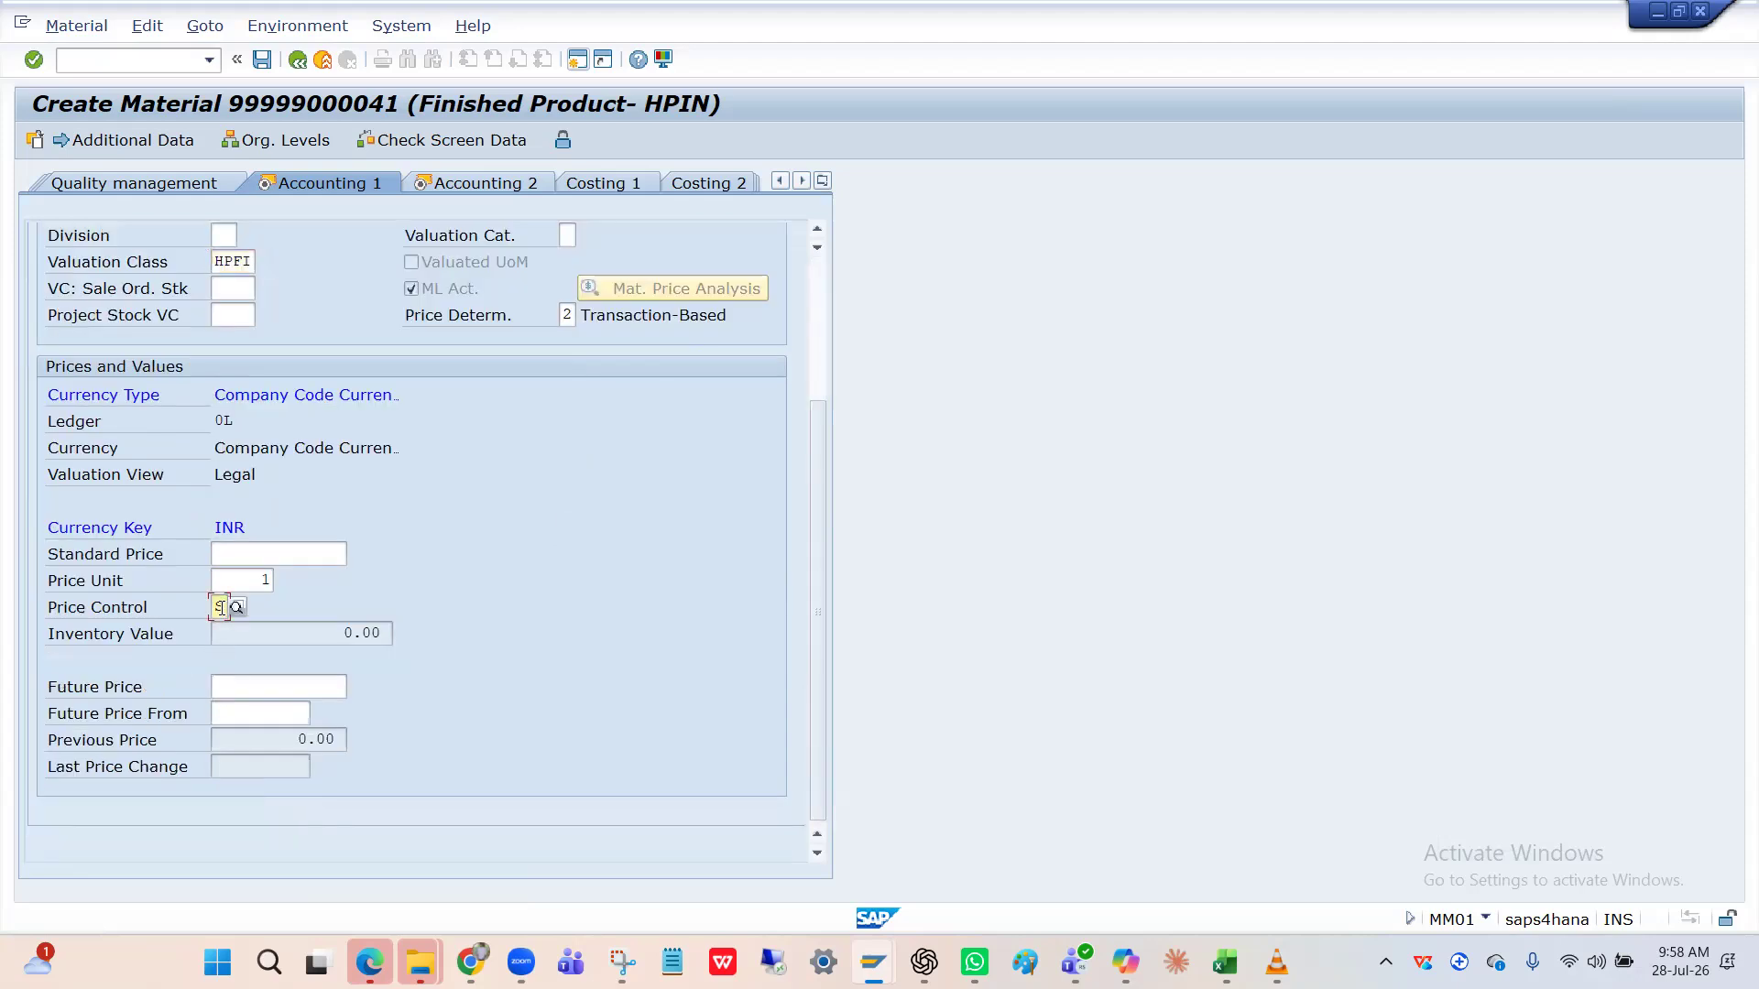
scroll(427, 449, "up", 3)
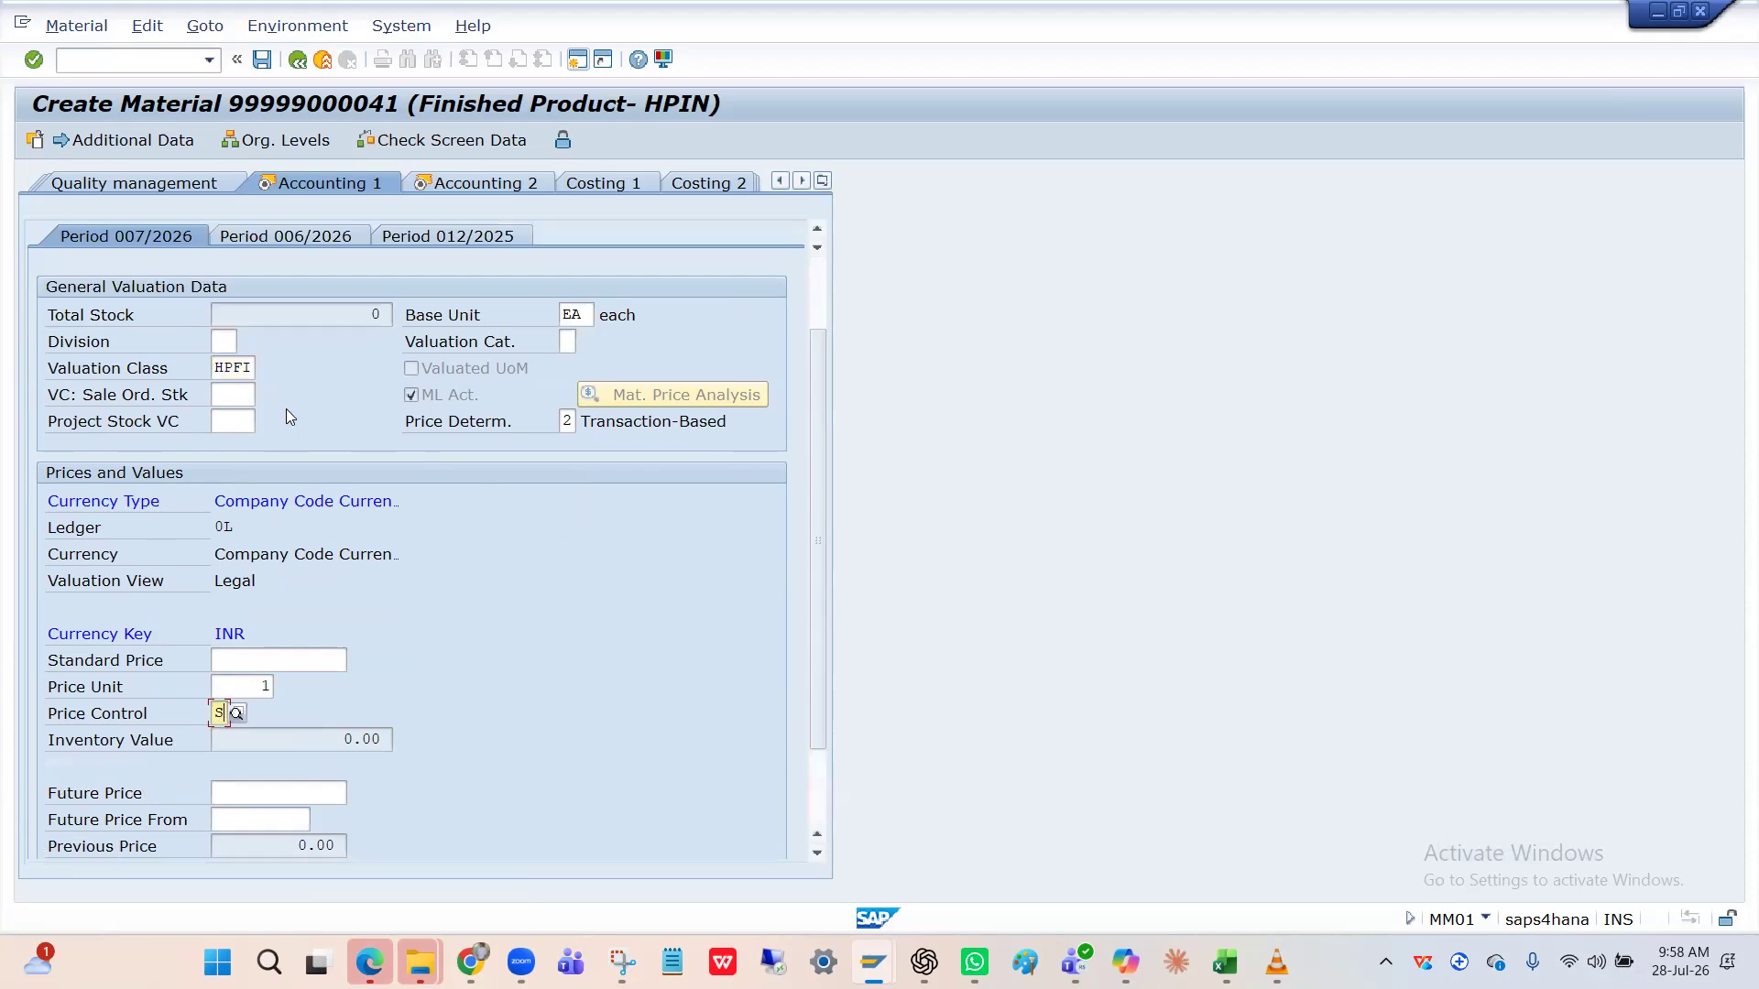
left_click(236, 371)
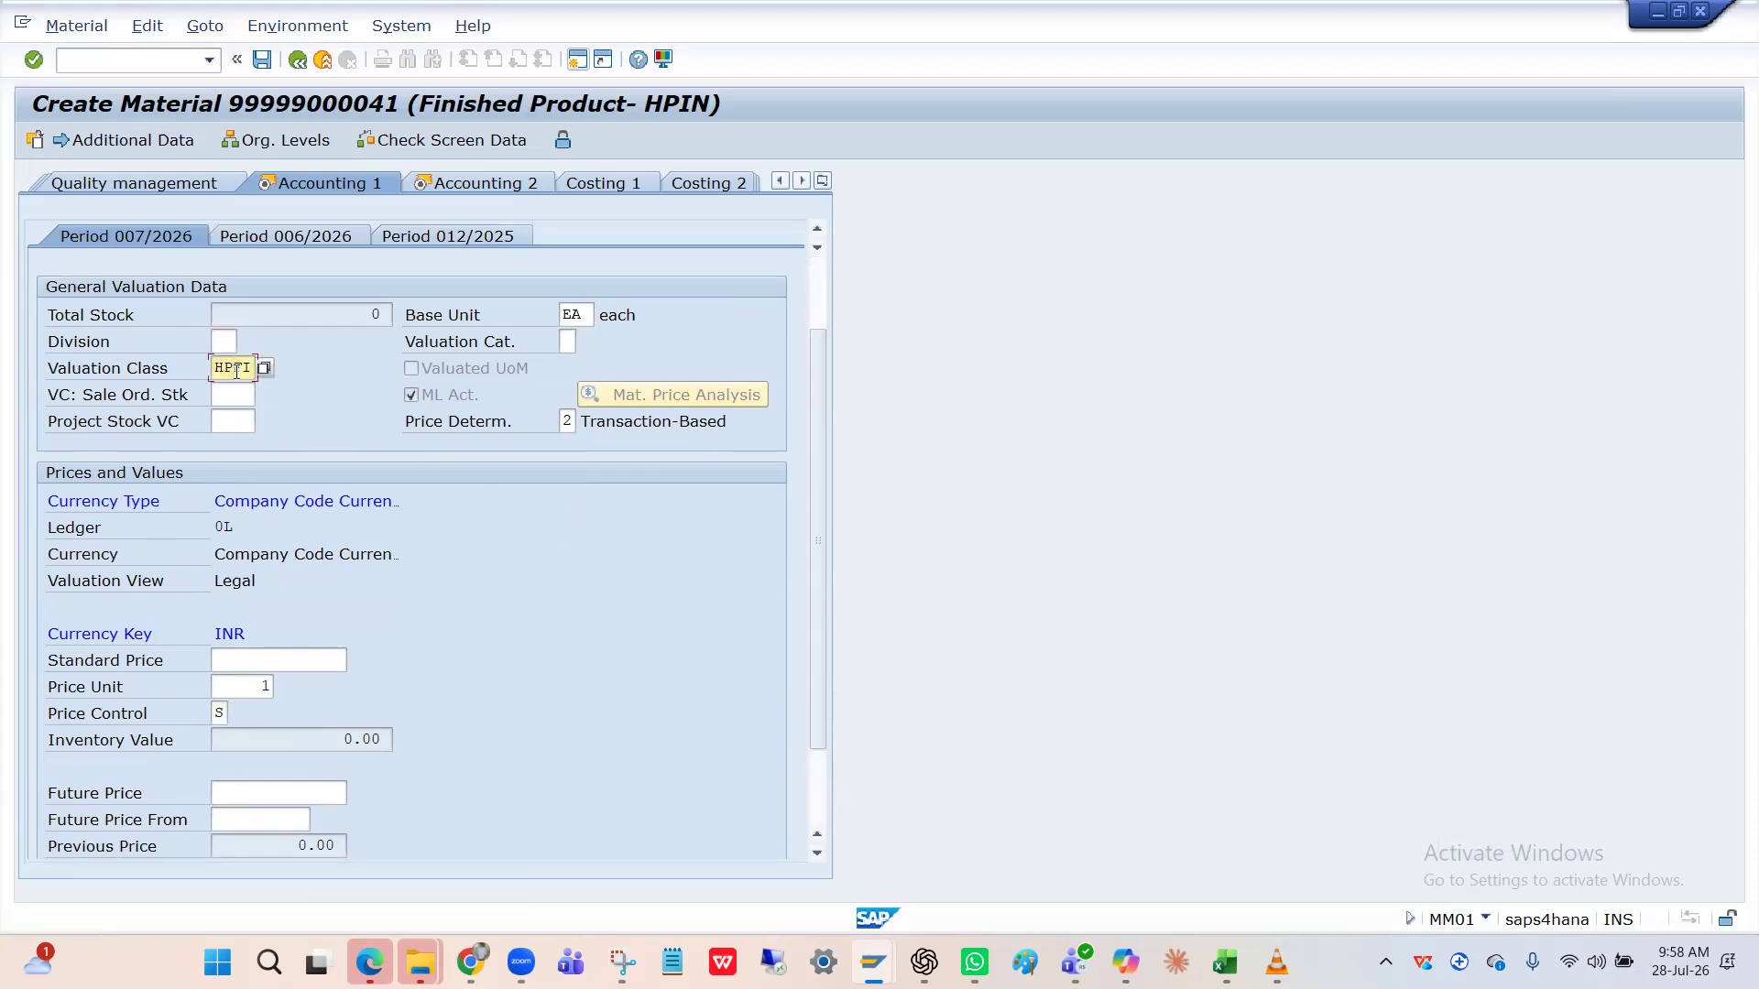
left_click(226, 714)
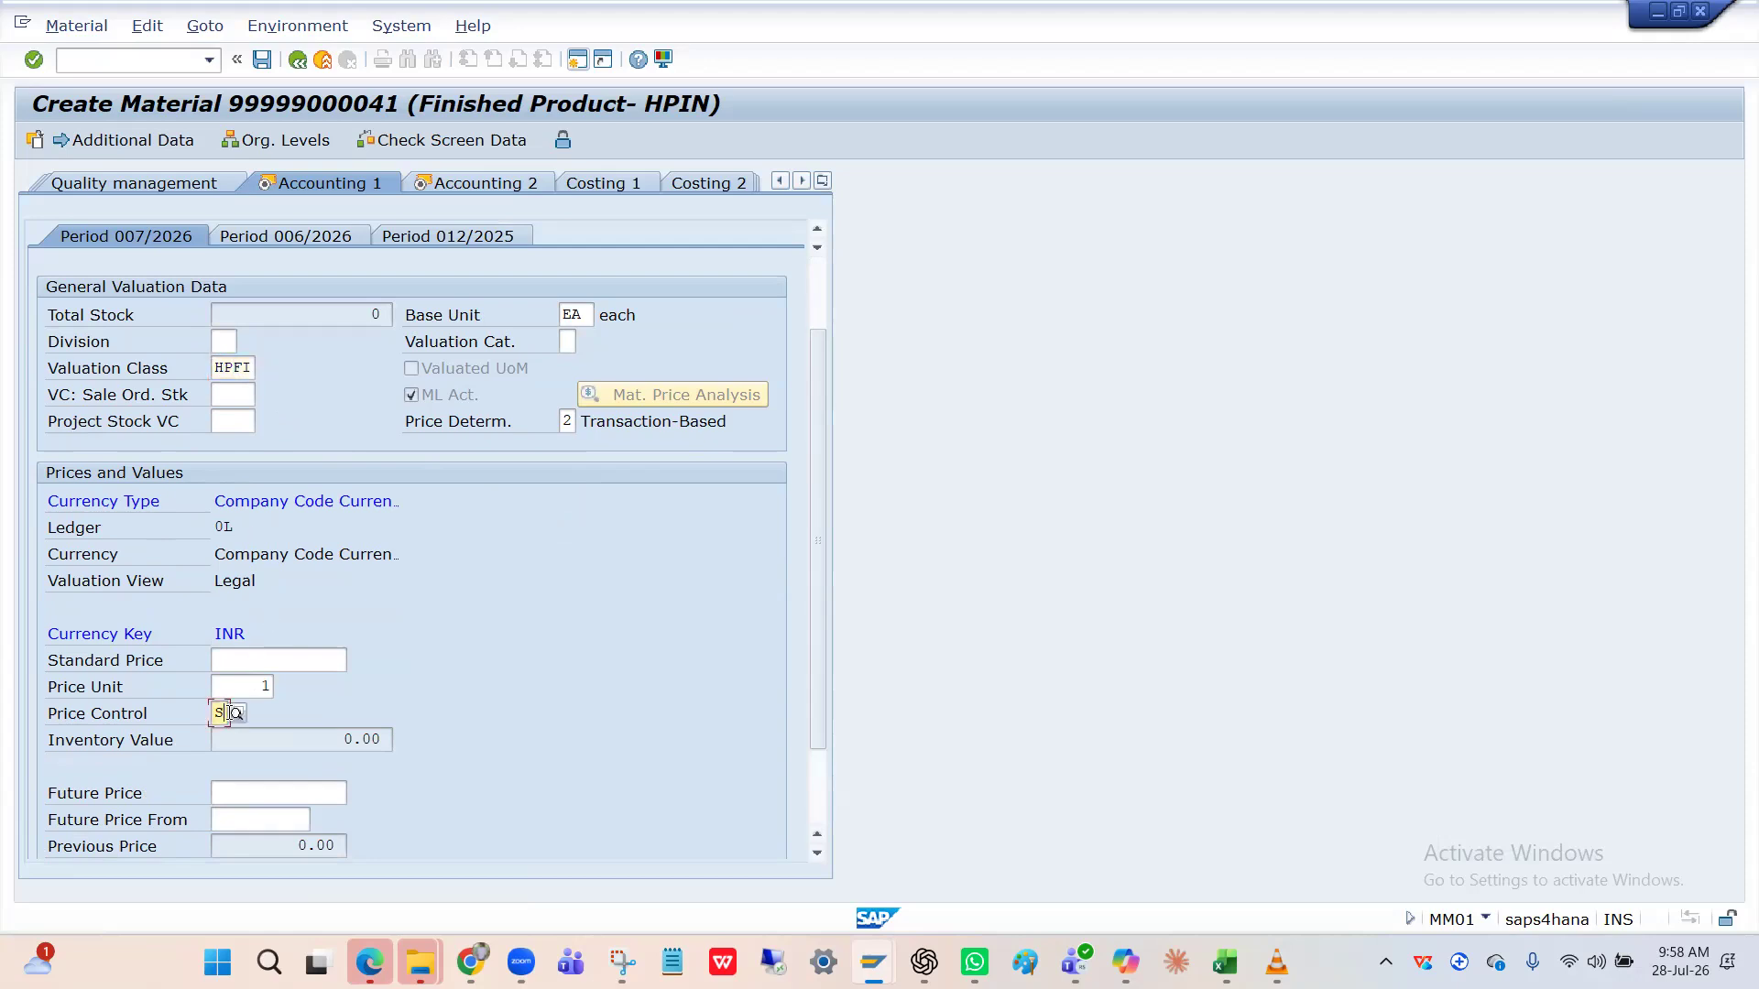
left_click(236, 715)
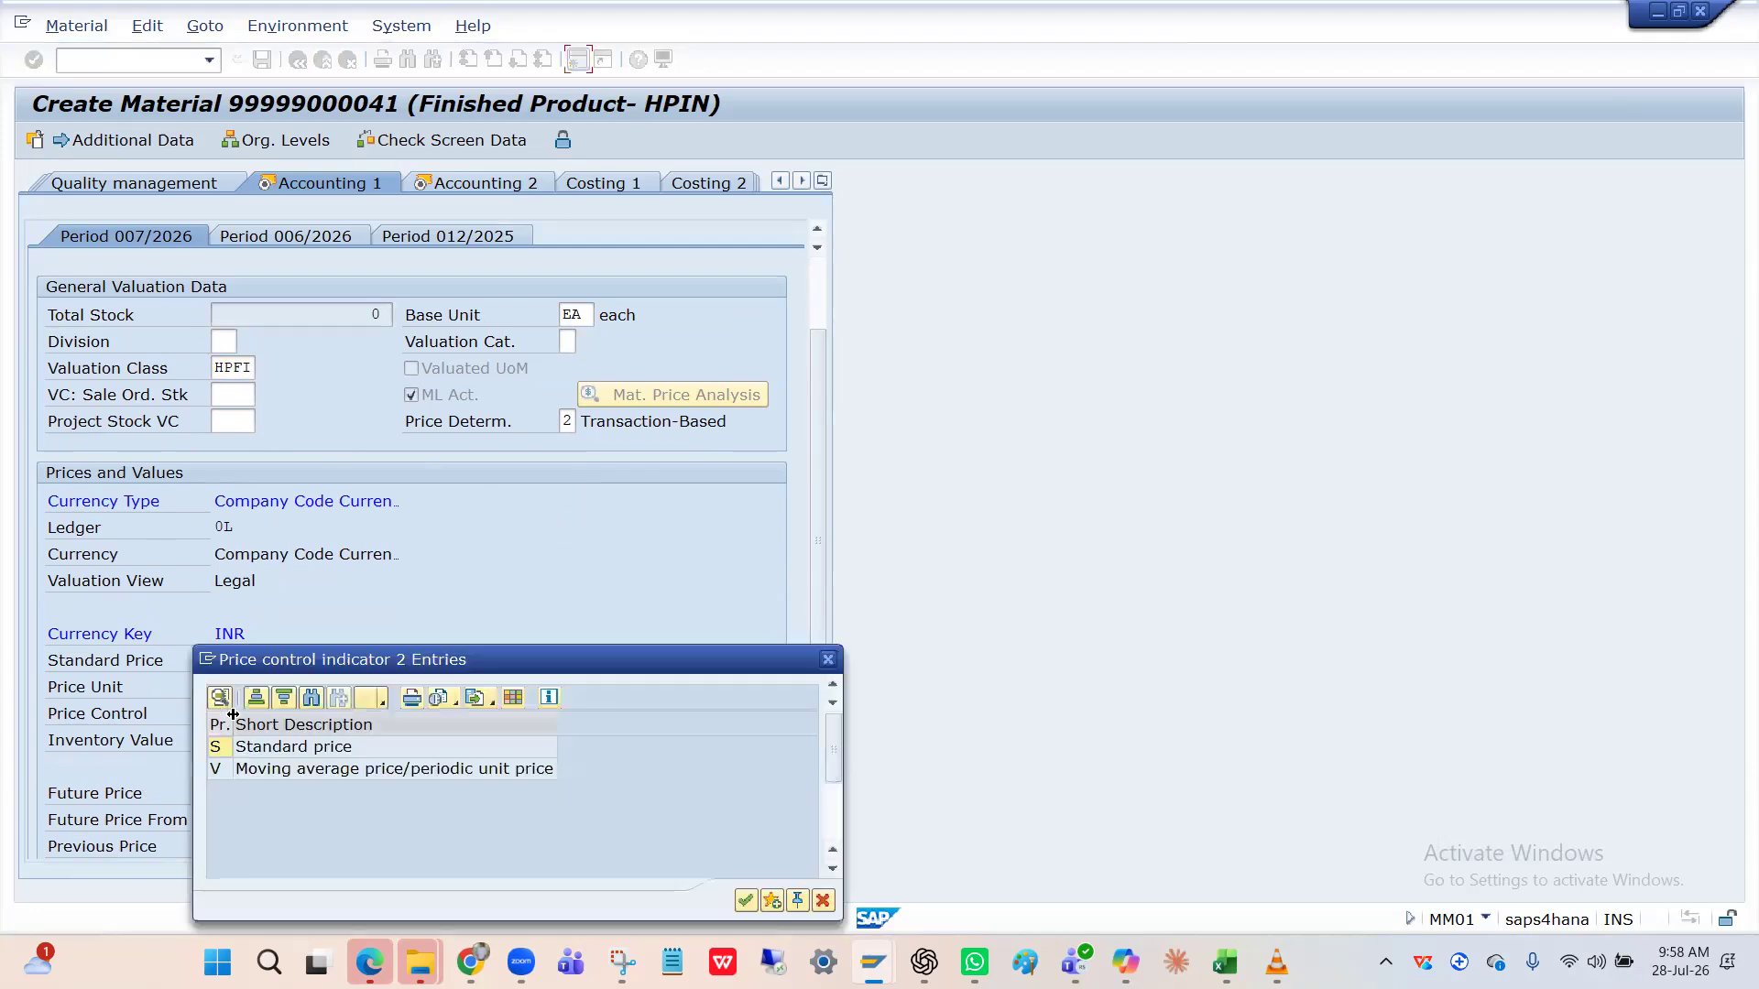
left_click(394, 747)
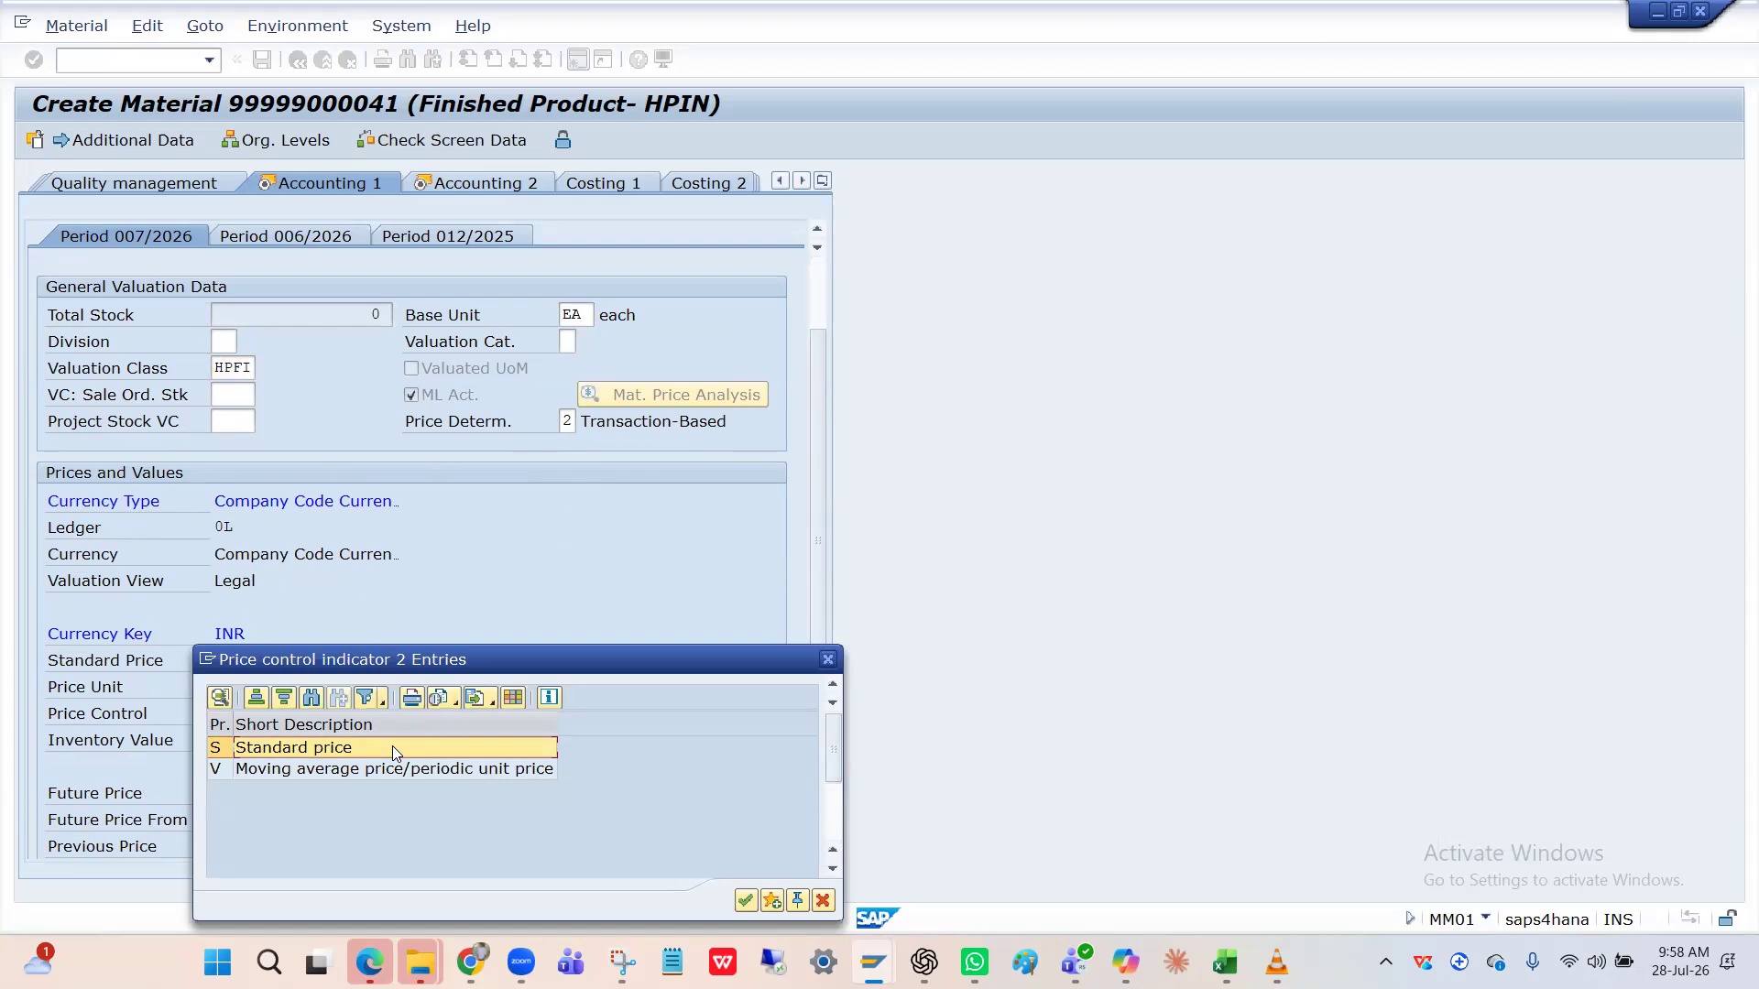
left_click(359, 768)
left_click(356, 746)
left_click(339, 773)
left_click(337, 756)
left_click(339, 771)
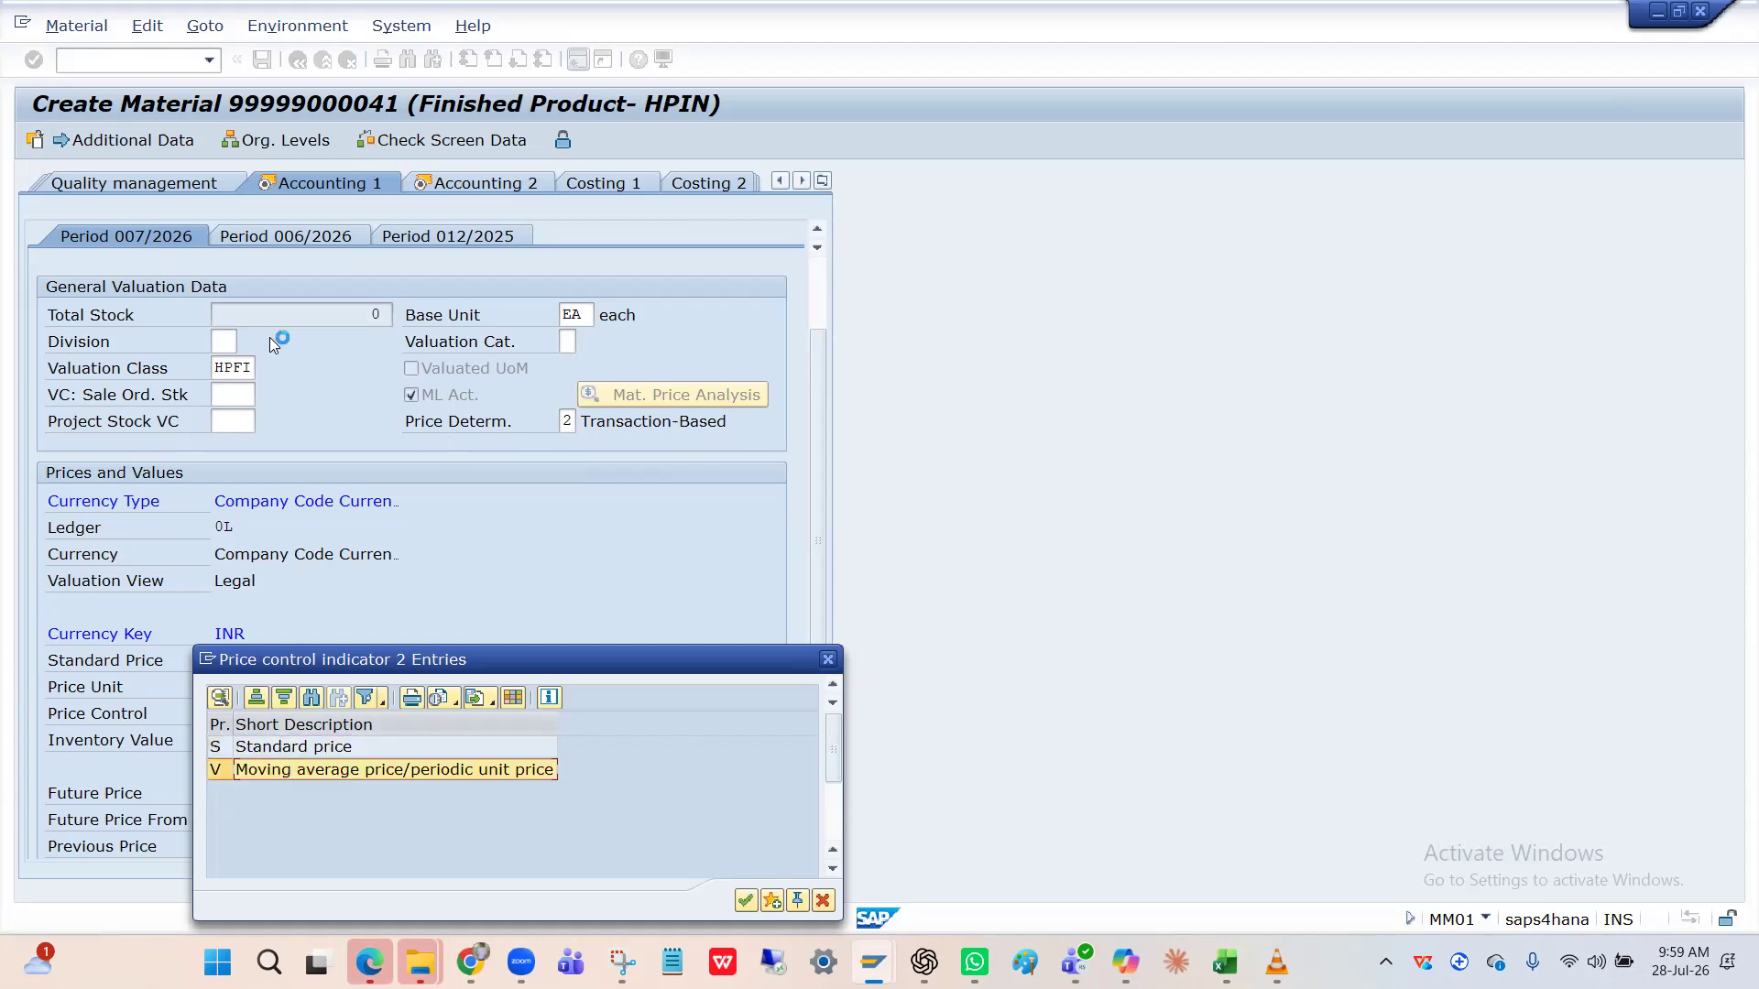
left_click(828, 659)
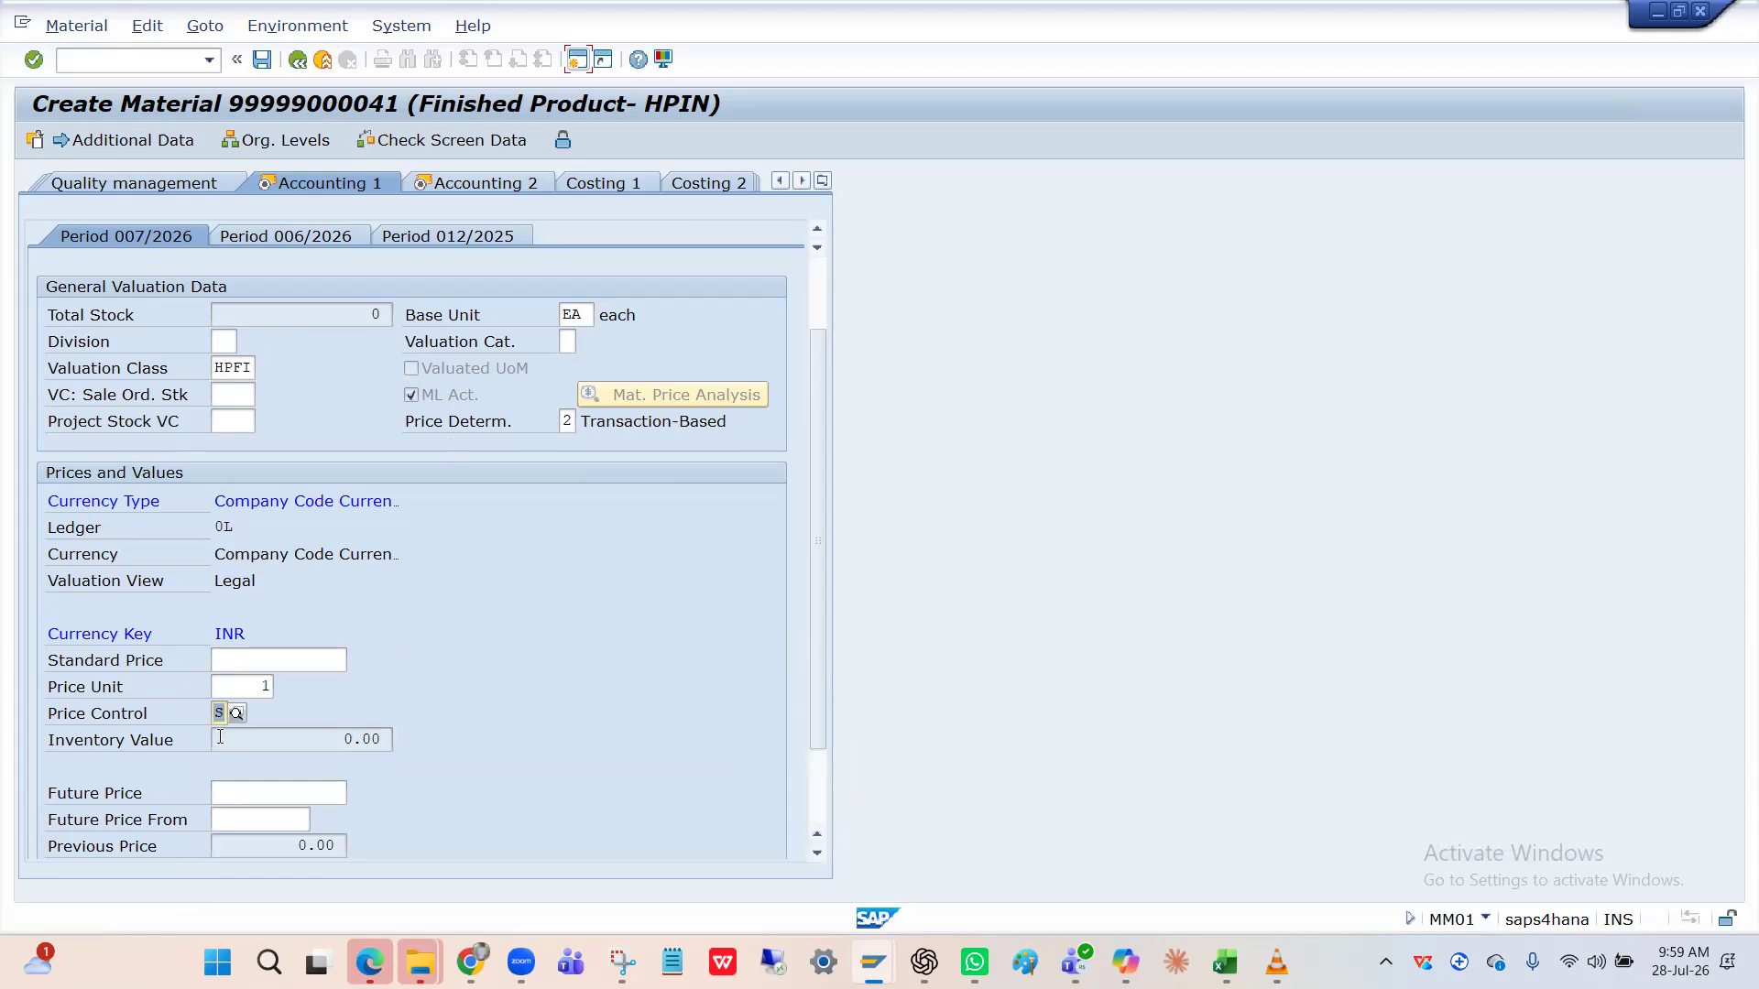
Enter and correct a standard price of 40000 INR in the Accounting 1 view.
left_click(254, 654)
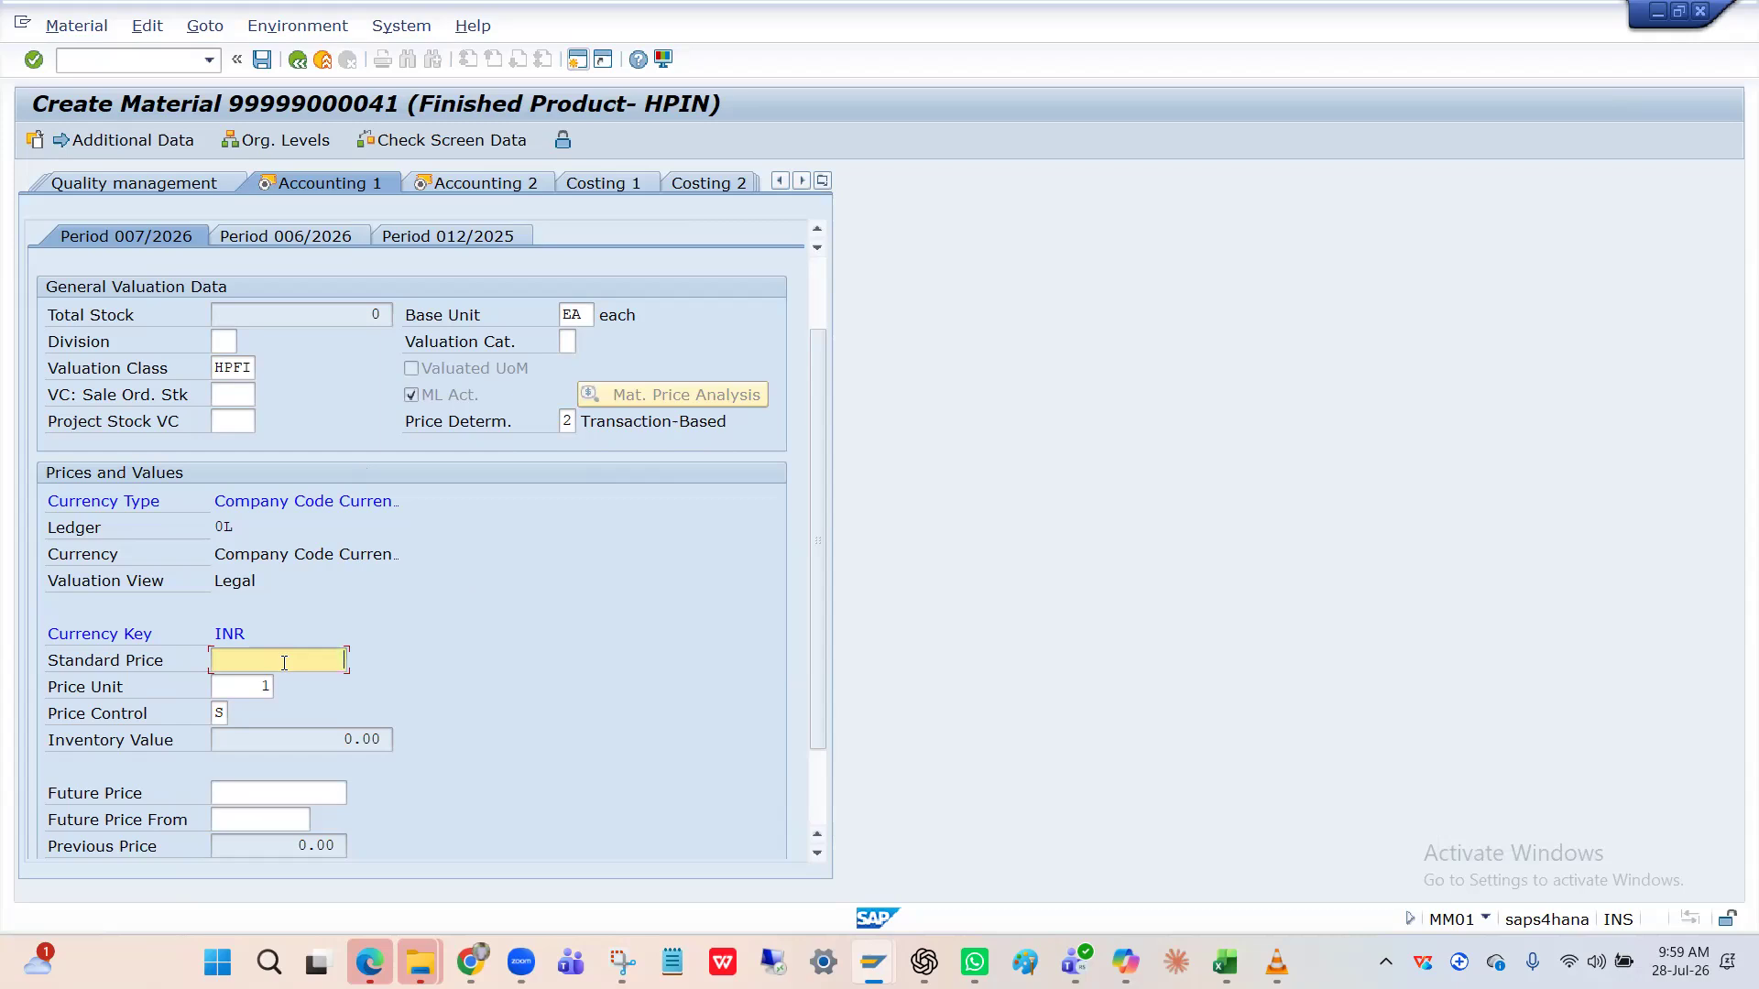
type("00000")
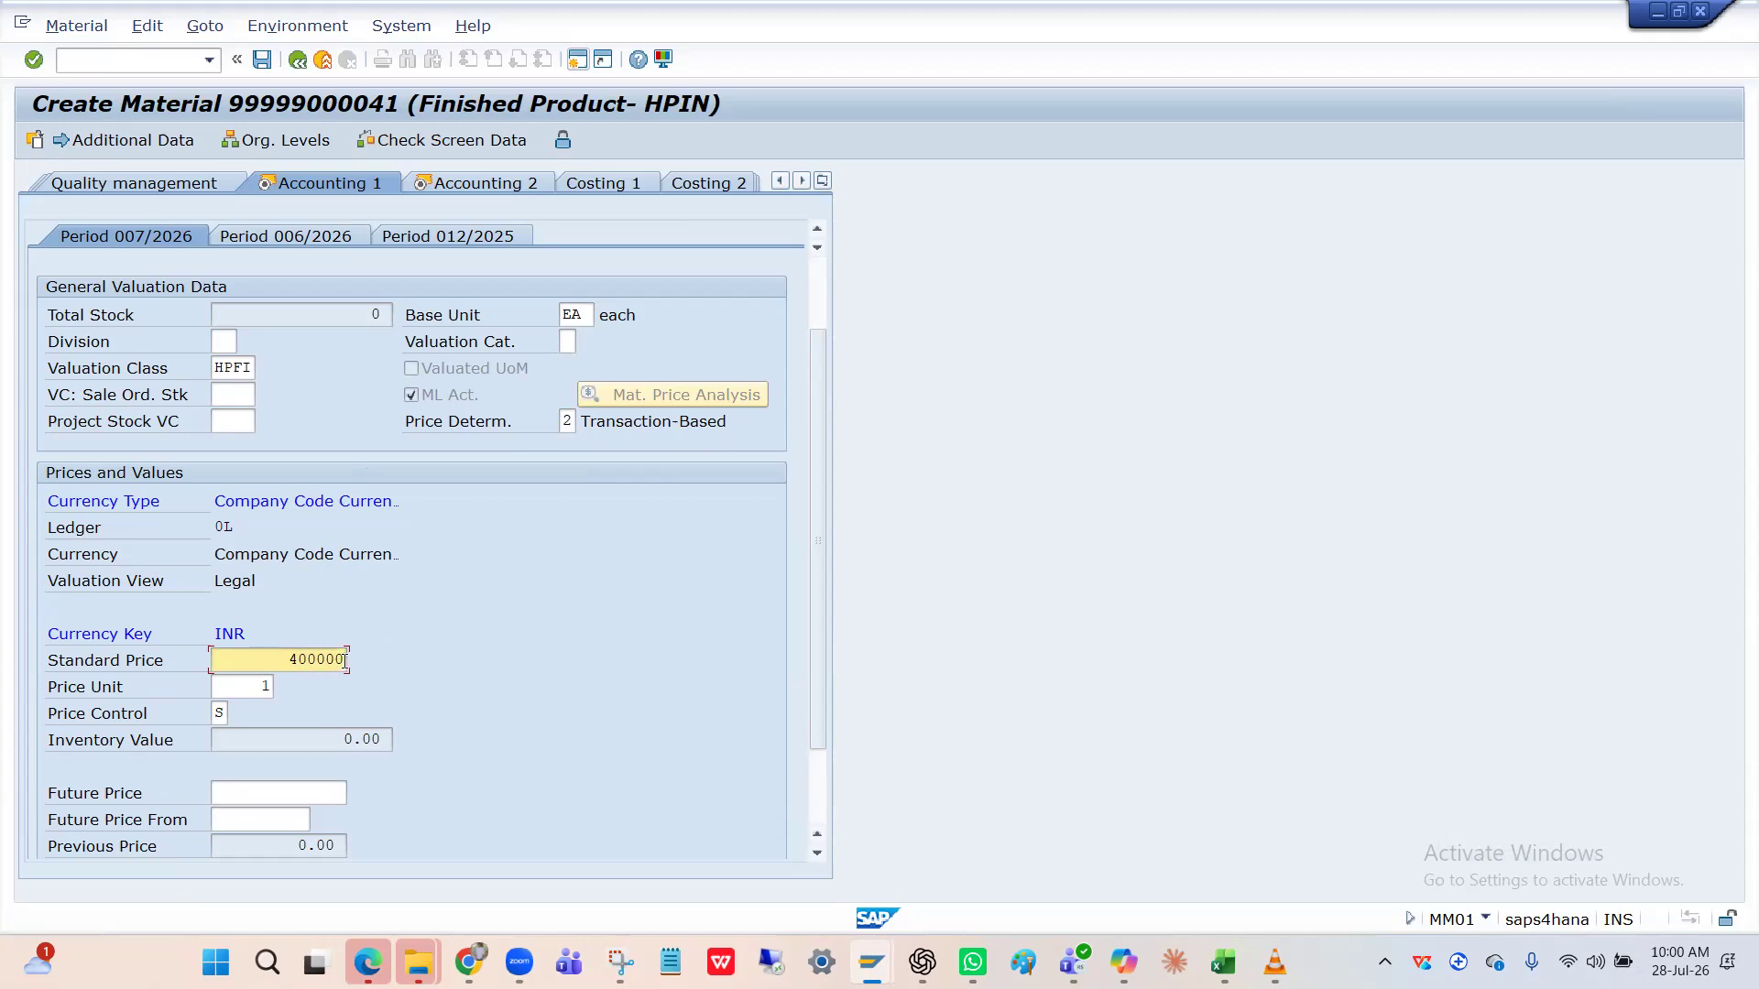
left_click(216, 713)
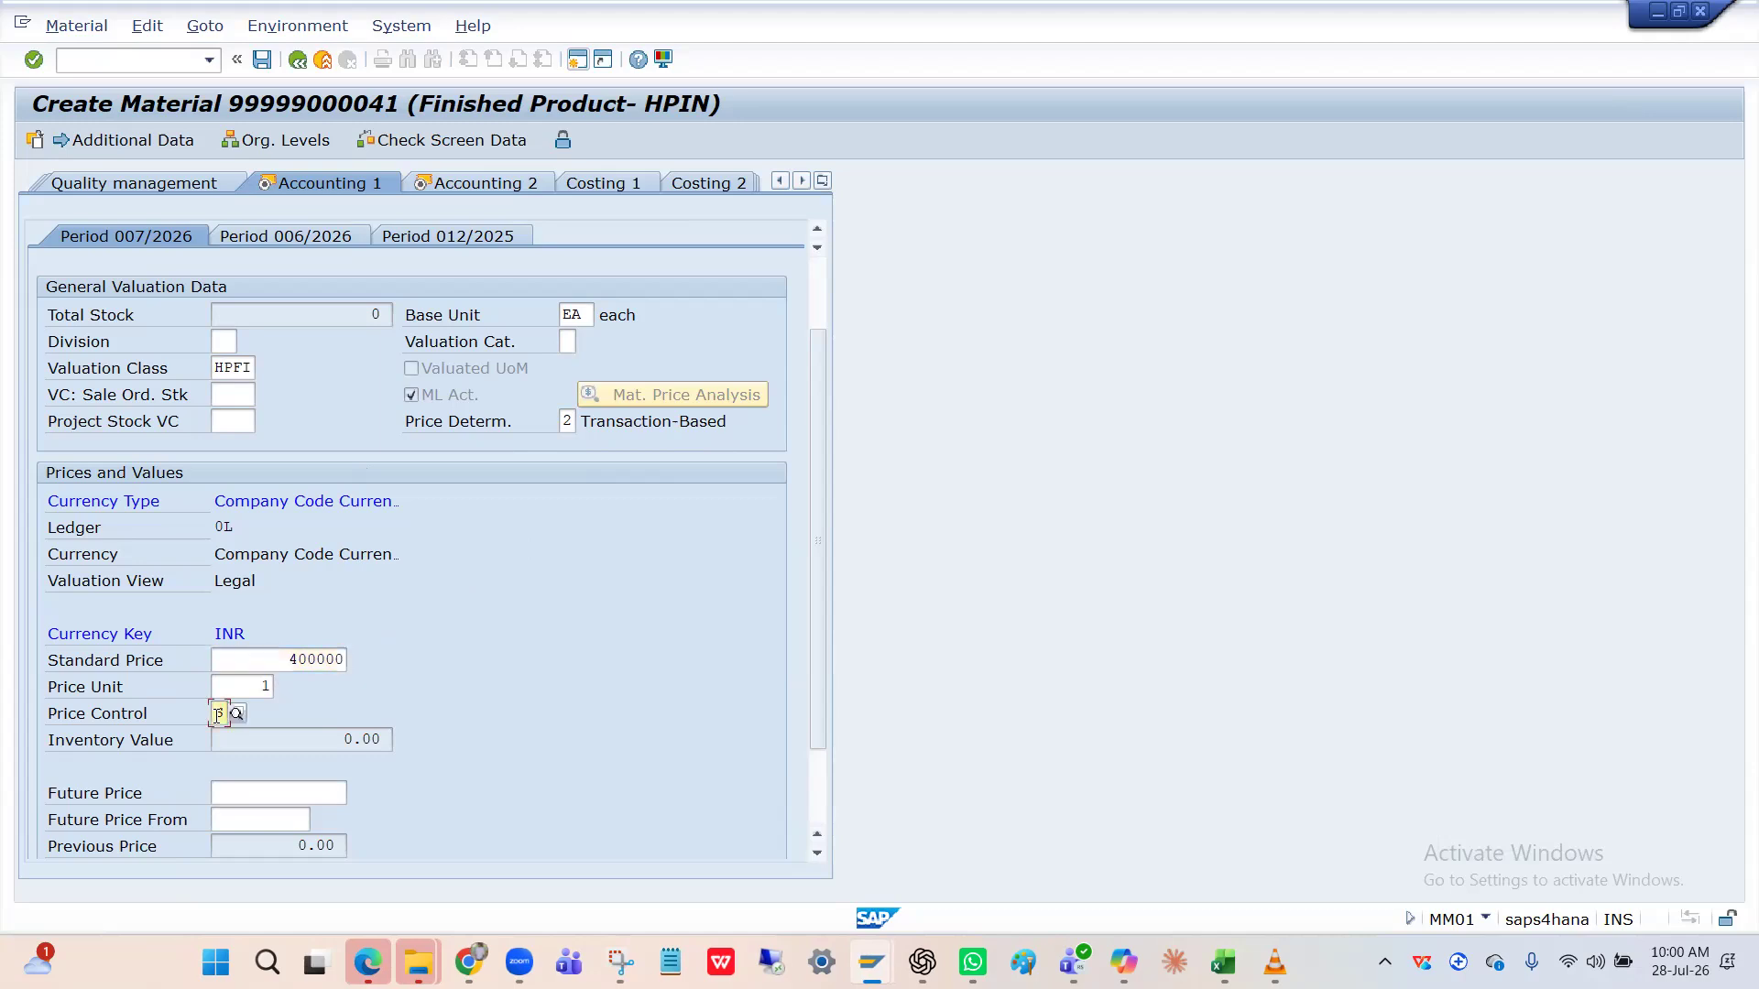
left_click(339, 661)
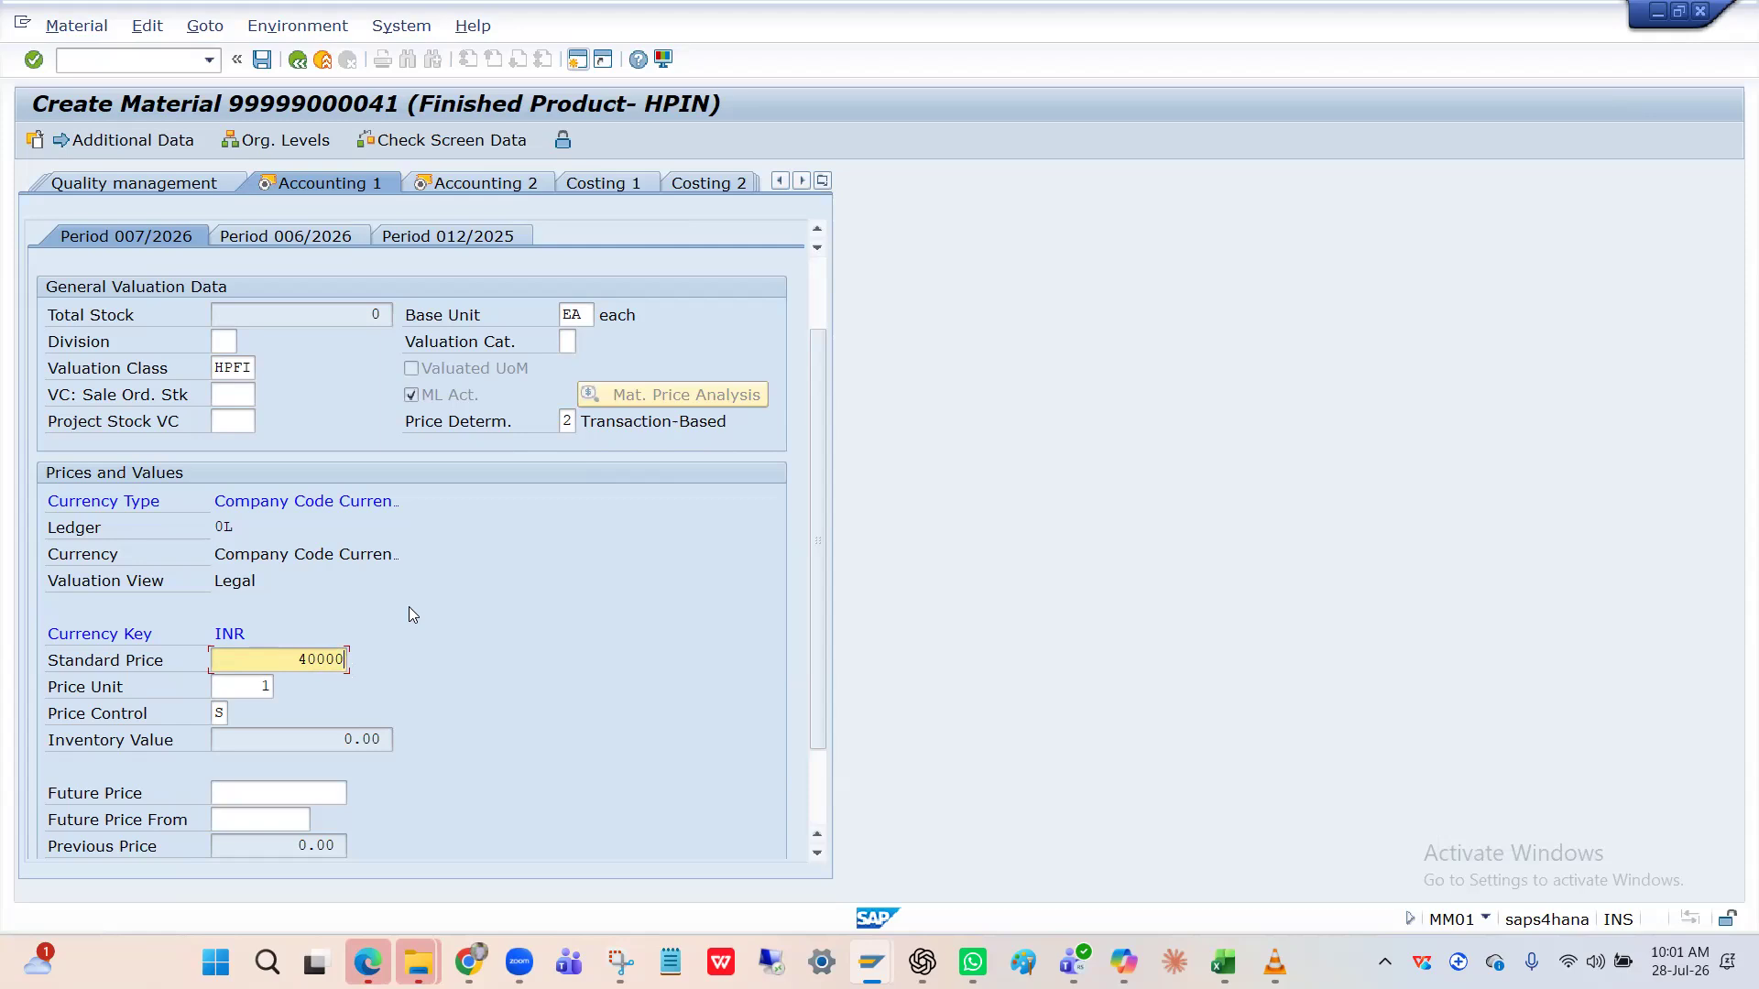
left_click(337, 658)
left_click(815, 298)
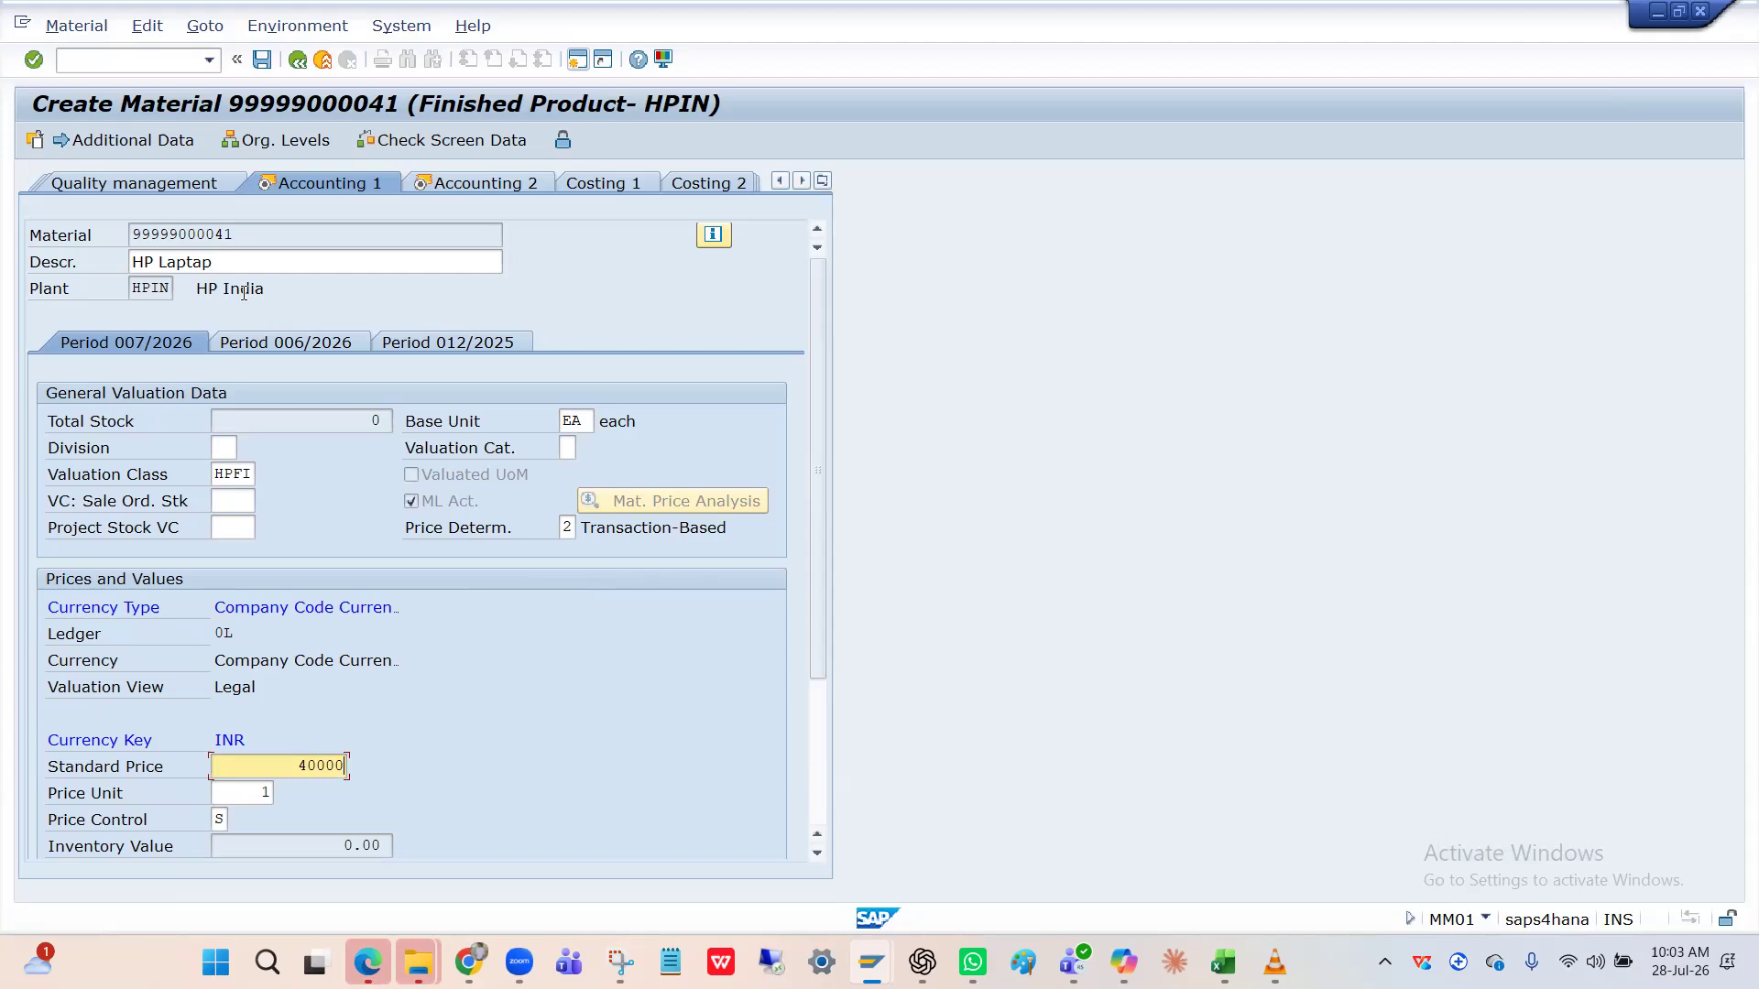
left_click(248, 235)
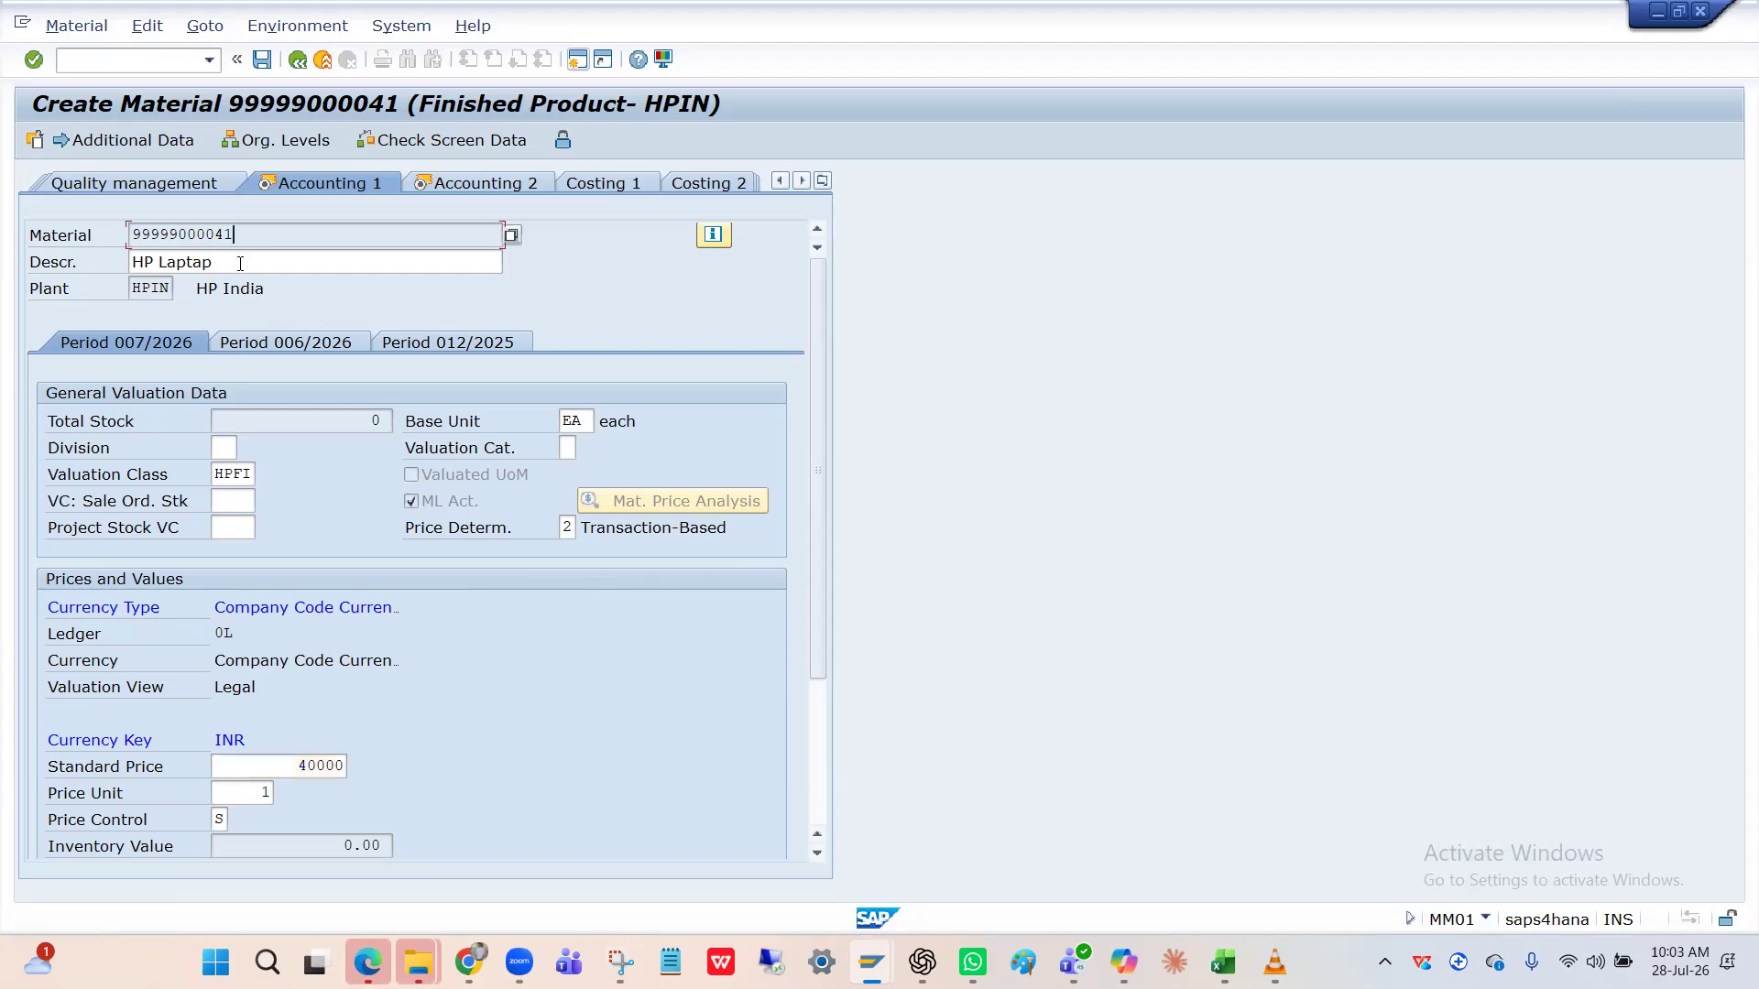
key("Tab")
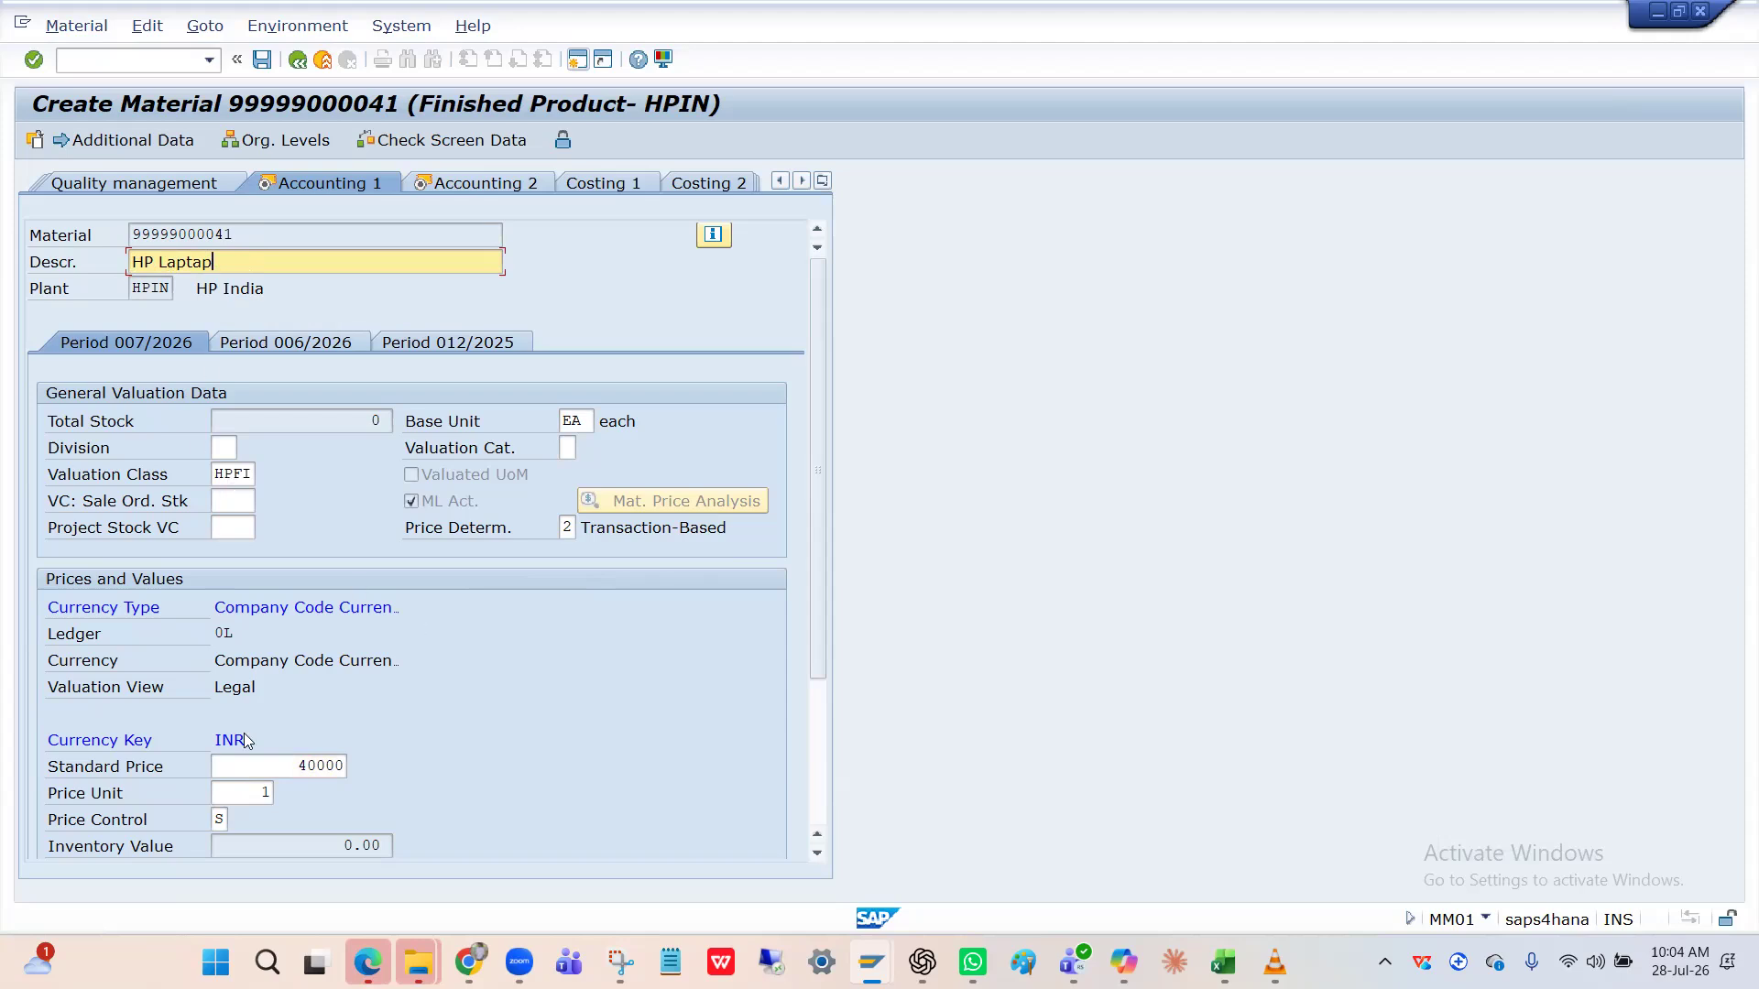
left_click(262, 768)
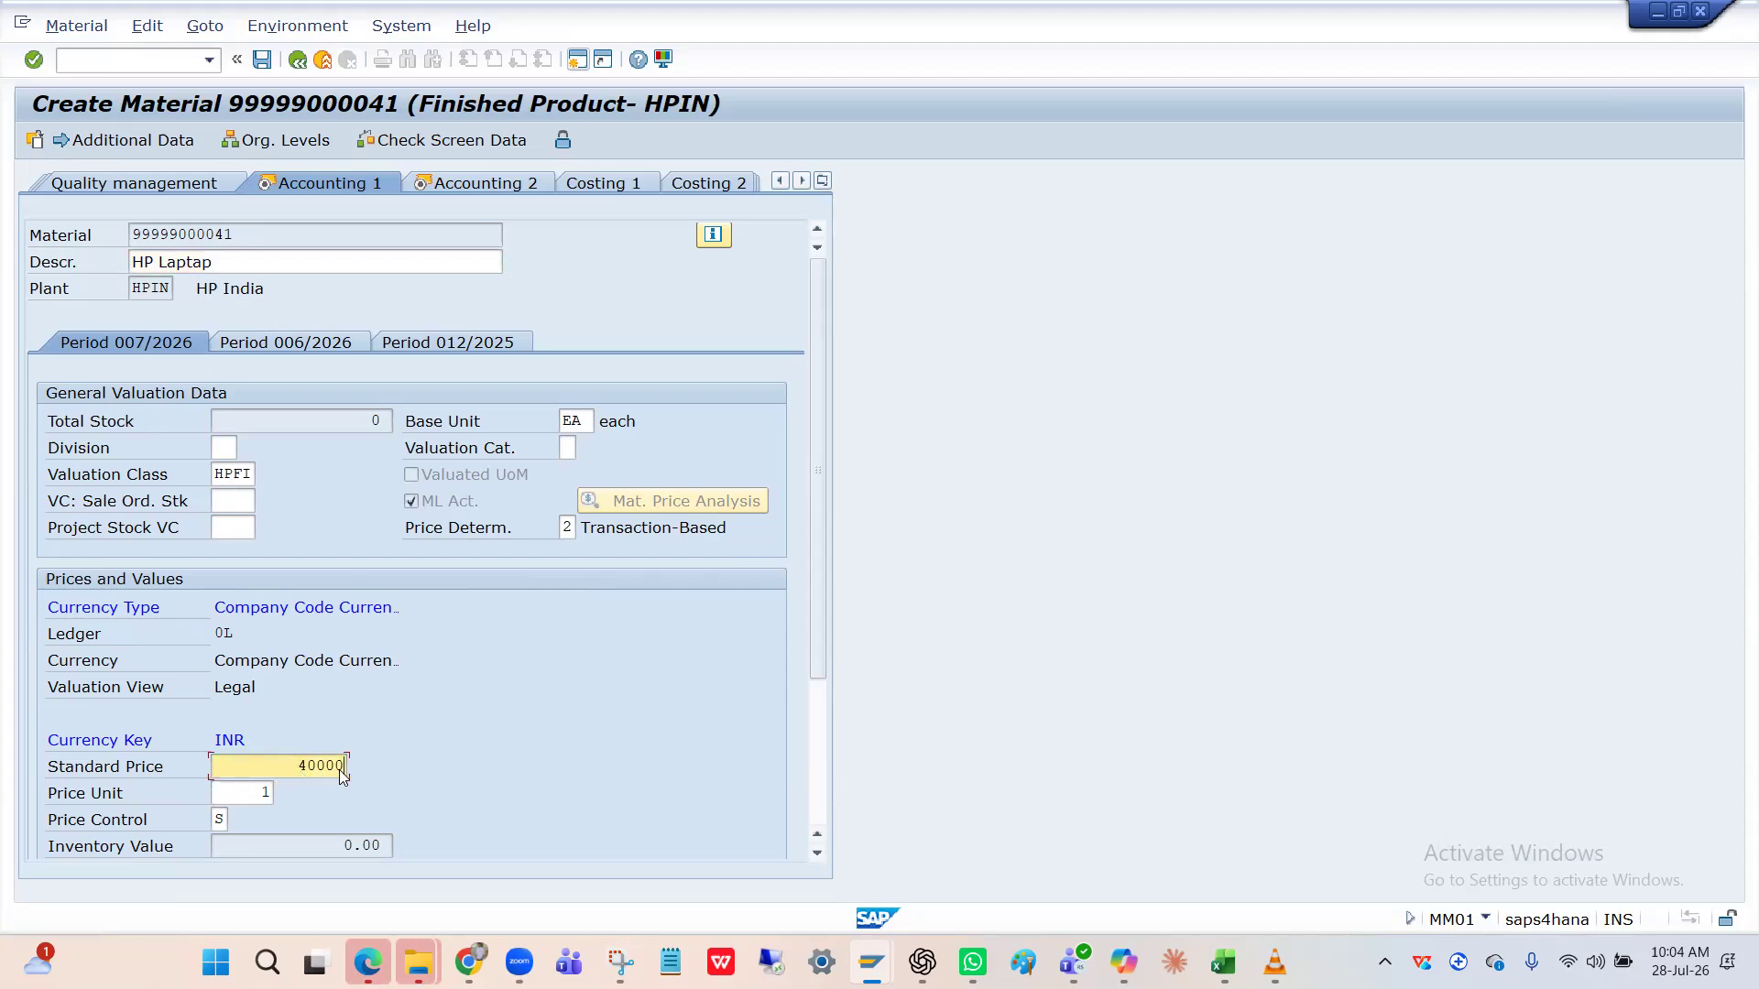
left_click(303, 770)
Delete the standard price's leading 4, try a 3, then remove it again.
left_click(244, 264)
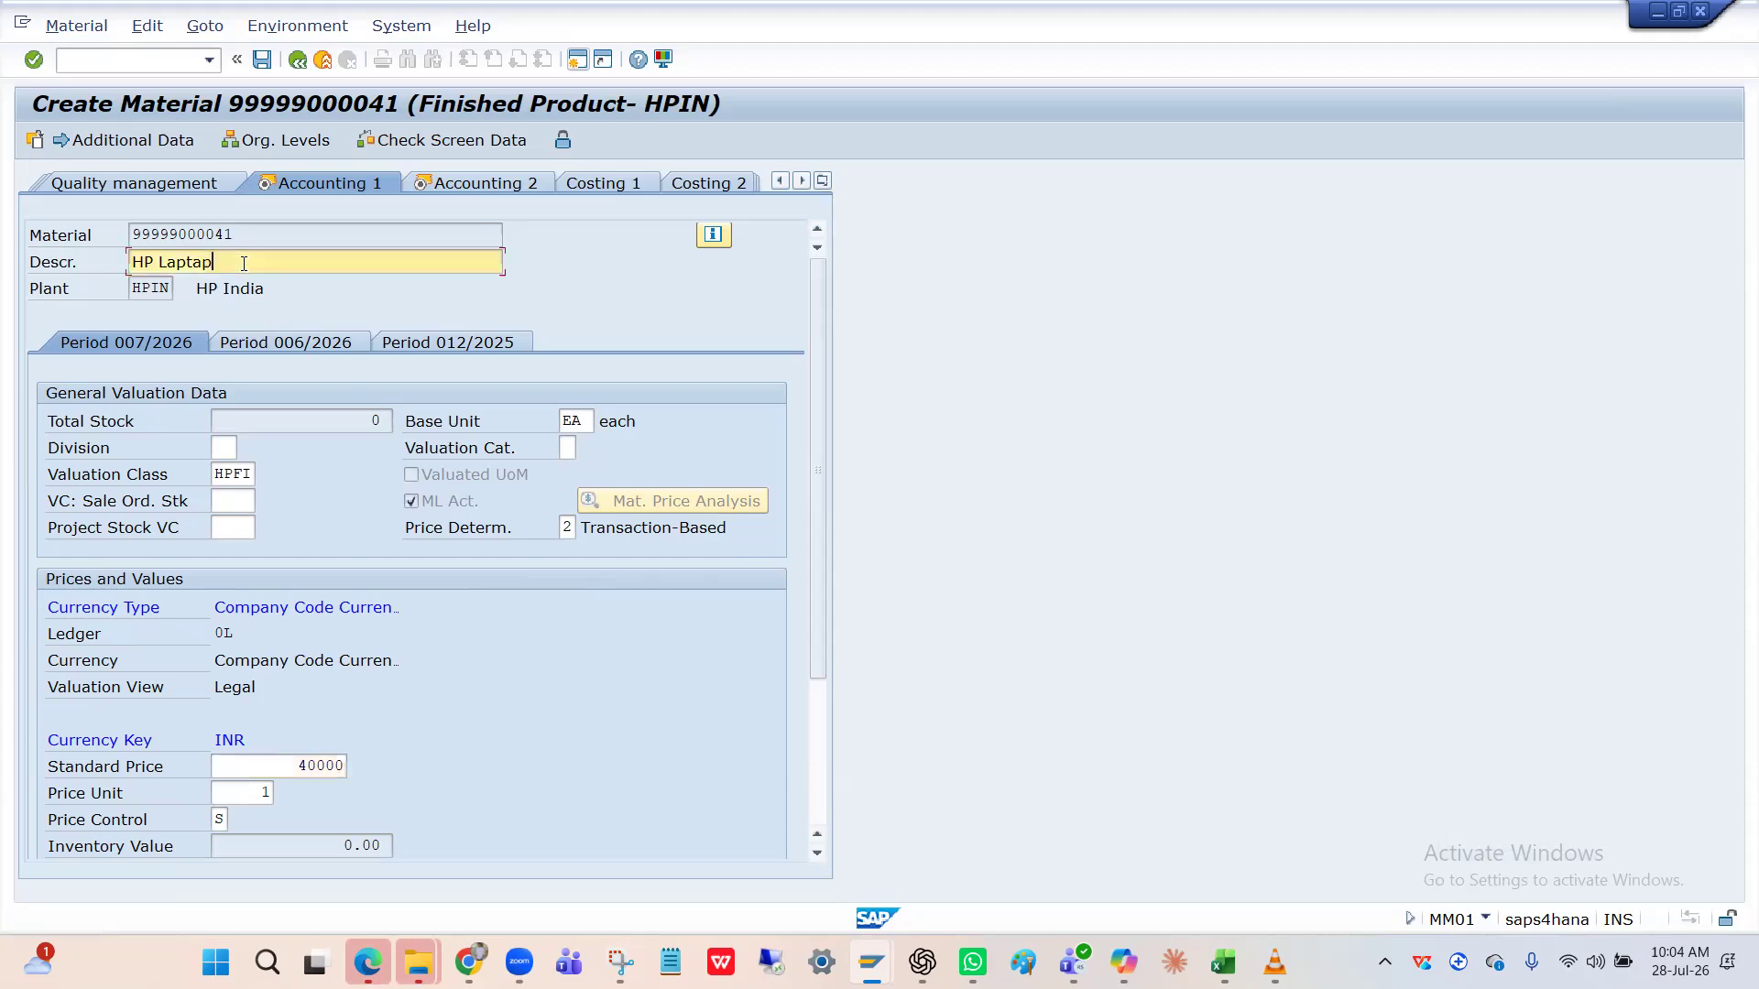
left_click(321, 767)
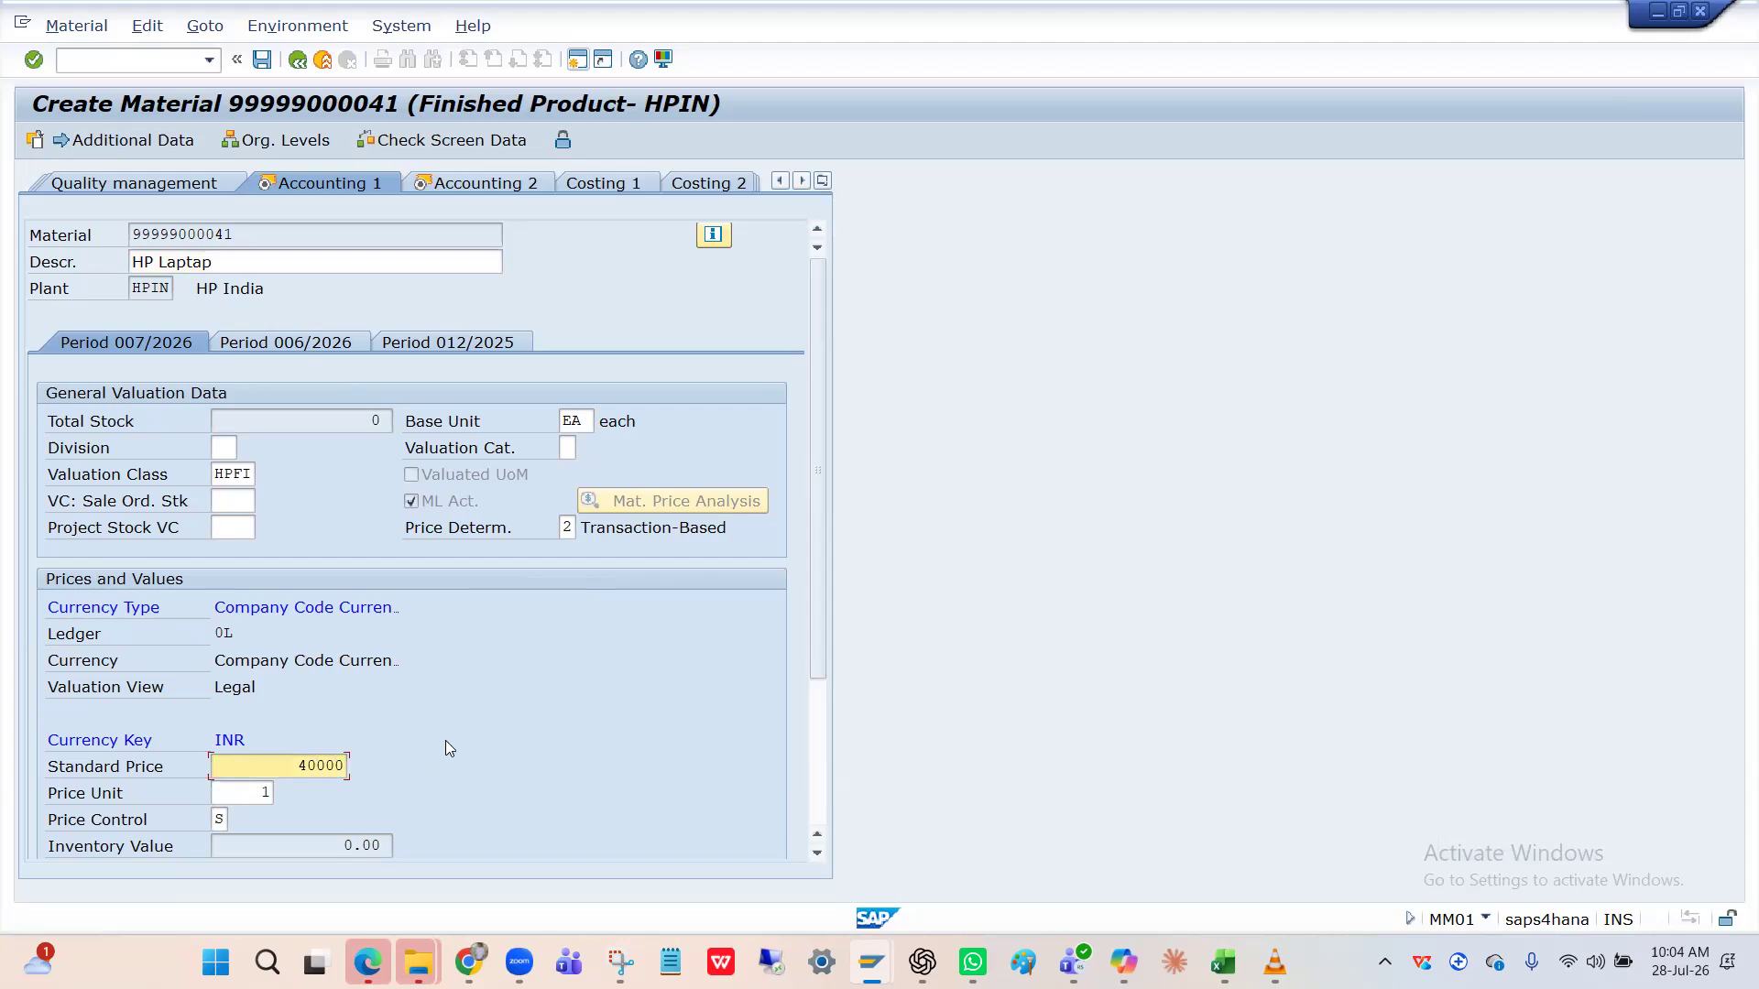
left_click(341, 765)
left_click(311, 765)
key("BackSpace")
type("3")
key("BackSpace")
left_click(326, 765)
left_click(344, 768)
left_click(240, 236)
left_click(341, 769)
left_click(292, 235)
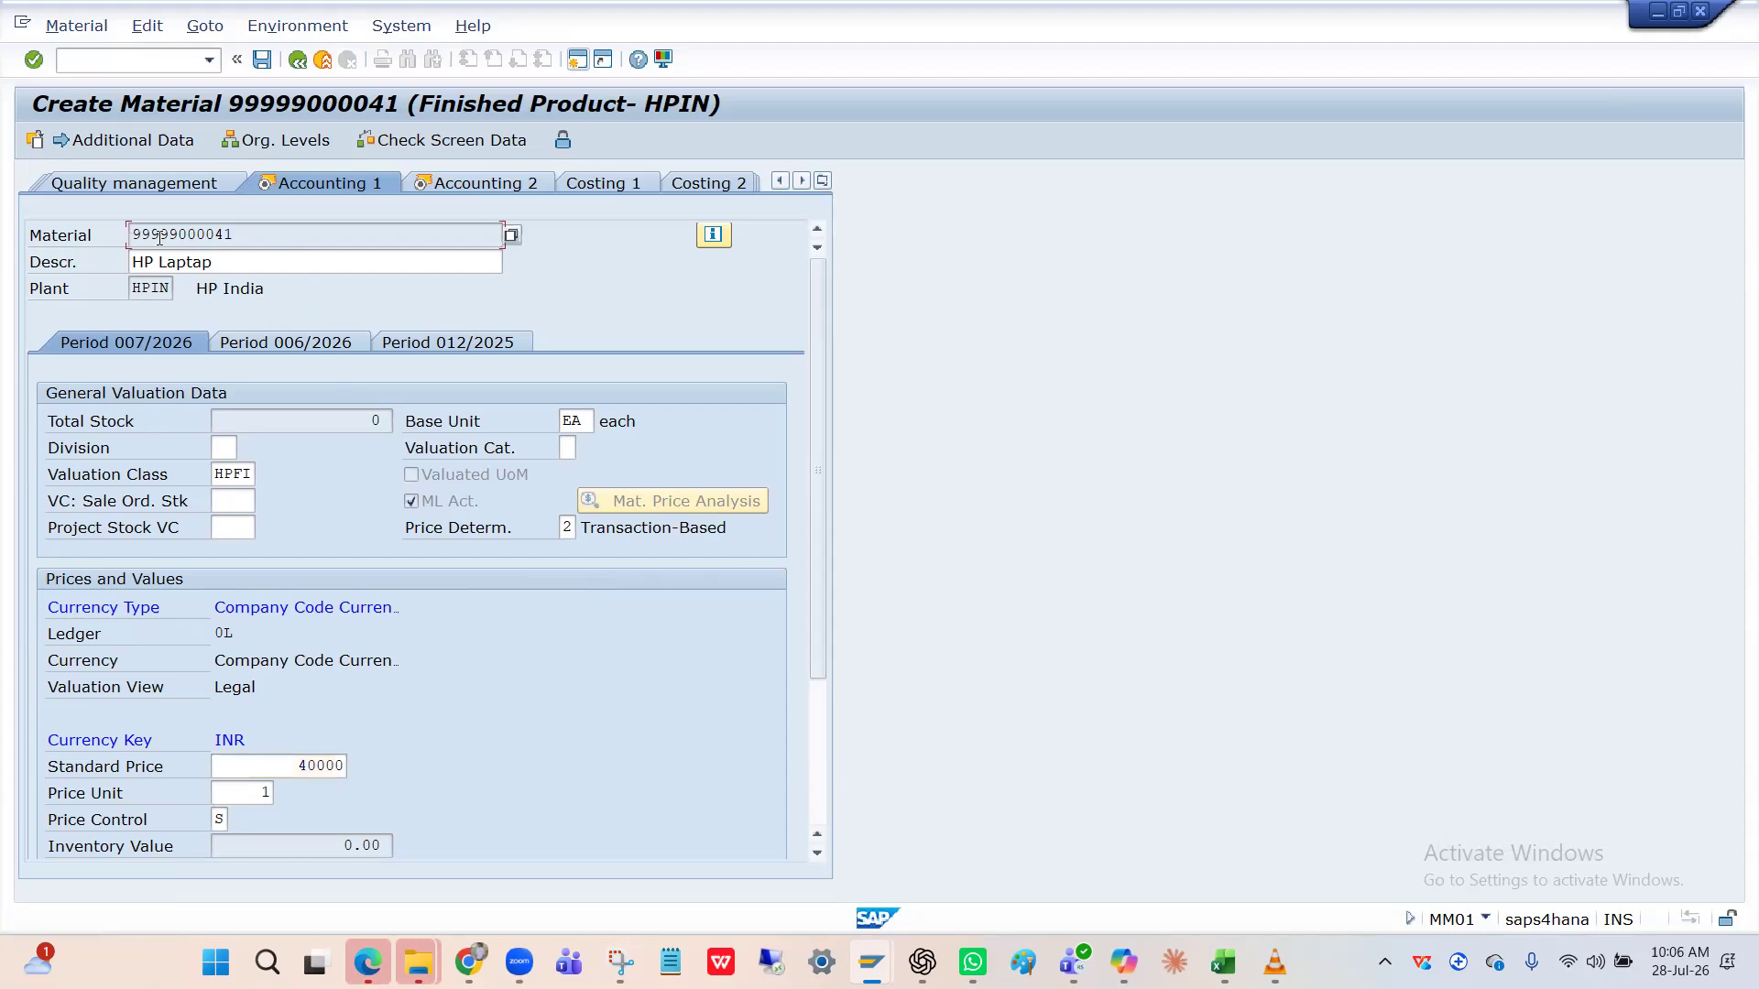
left_click(236, 264)
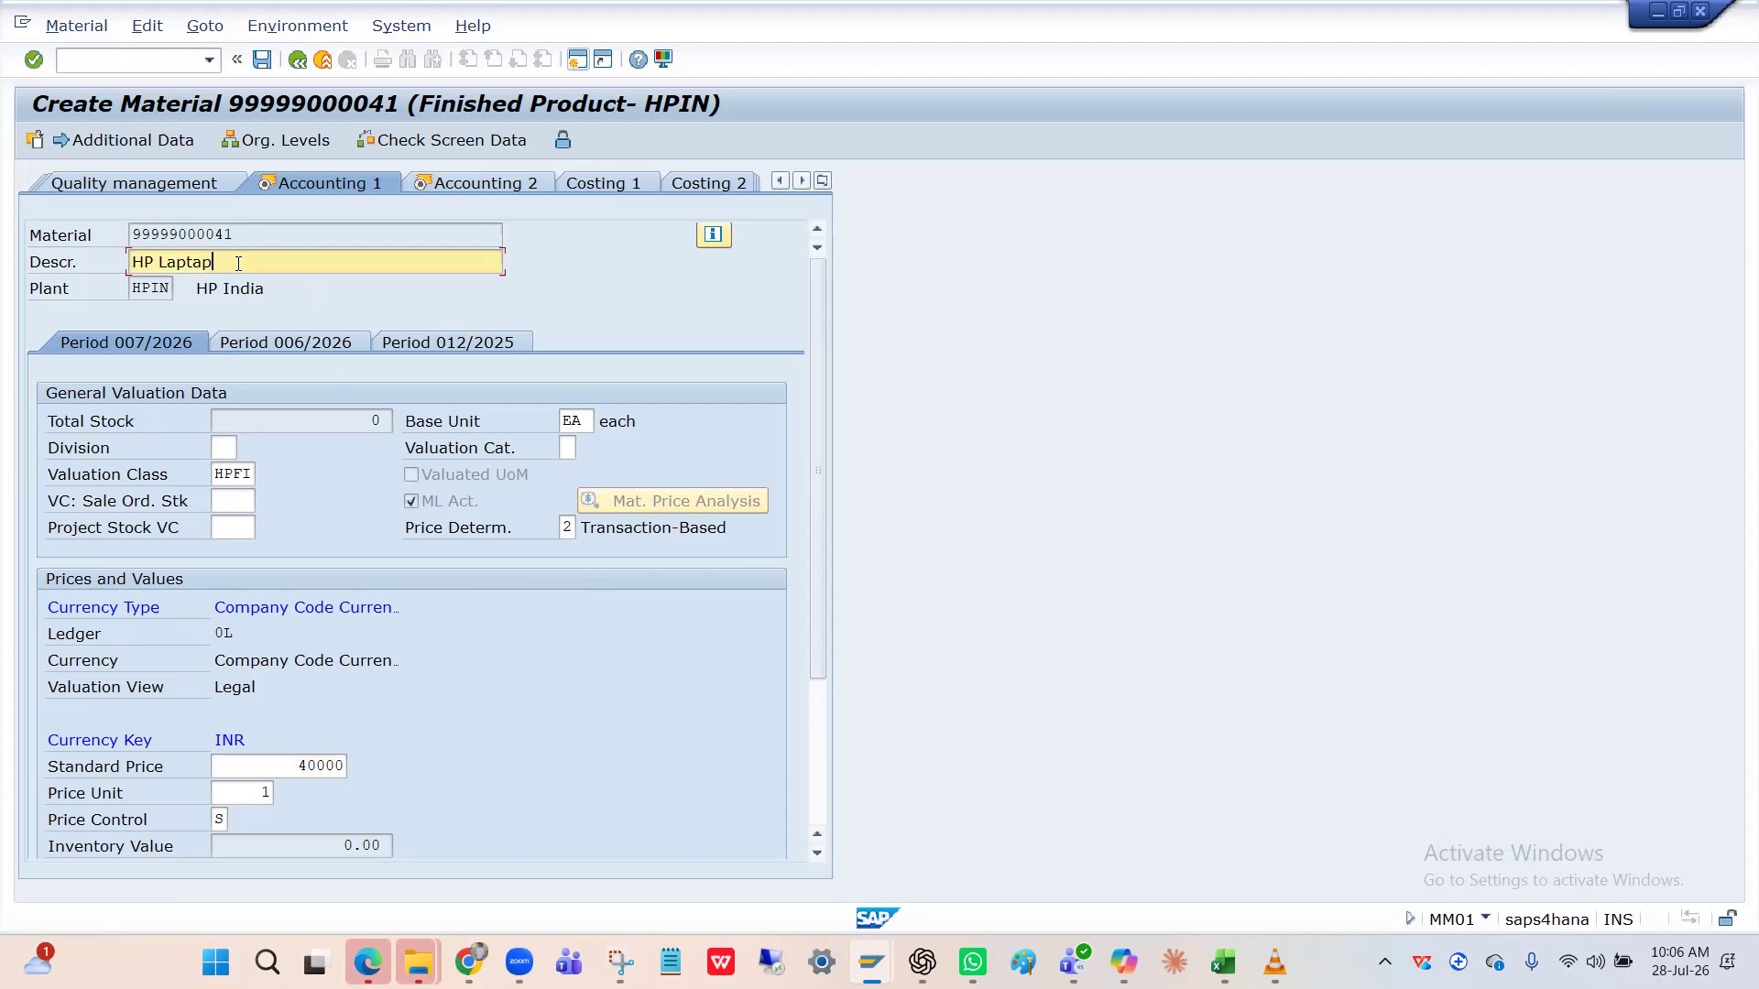
left_click(266, 234)
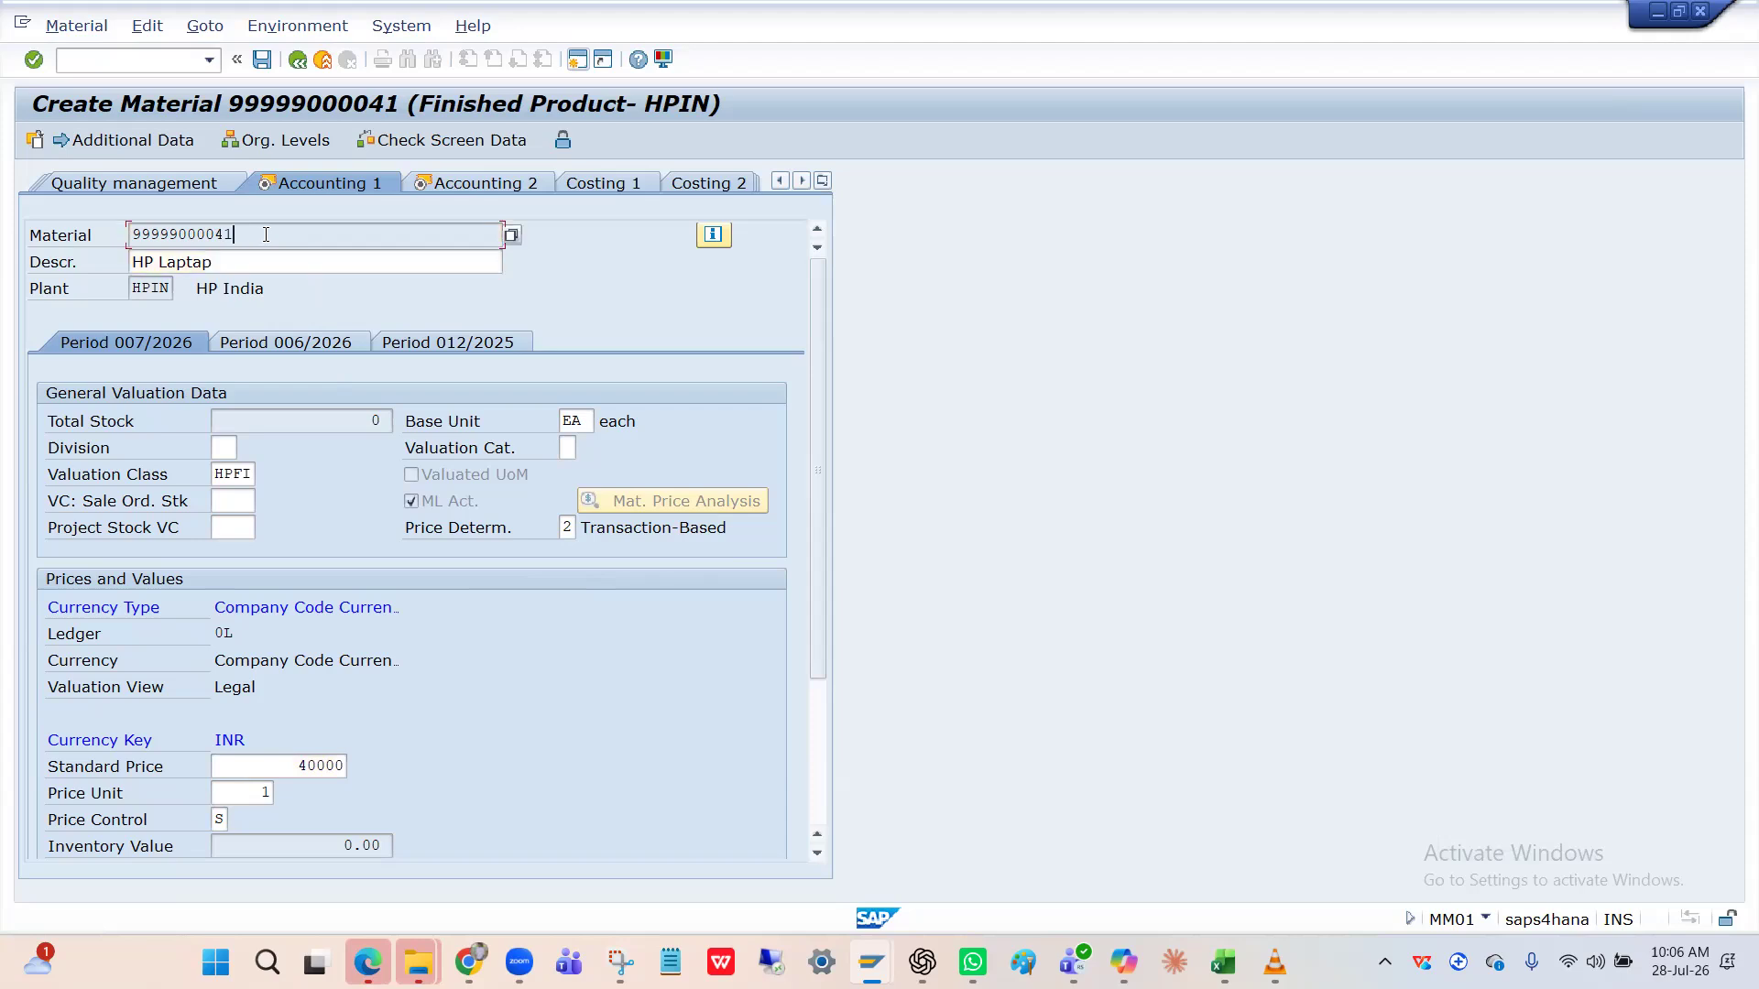
left_click(259, 265)
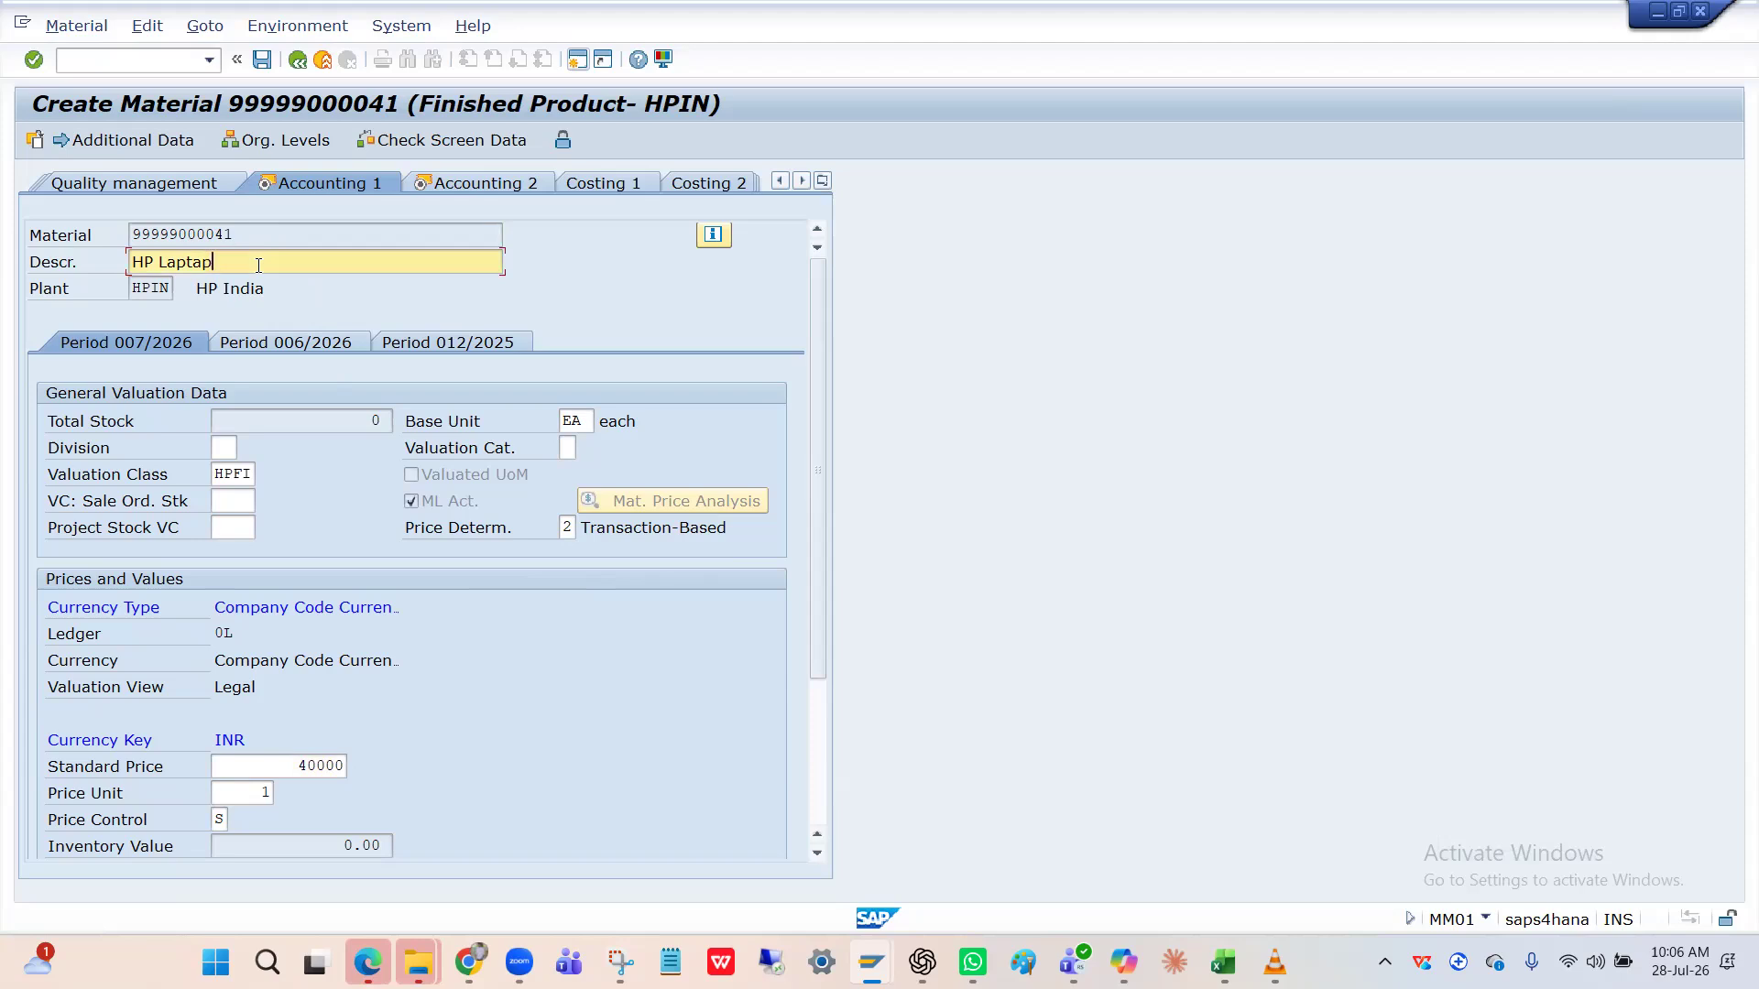
left_click(249, 239)
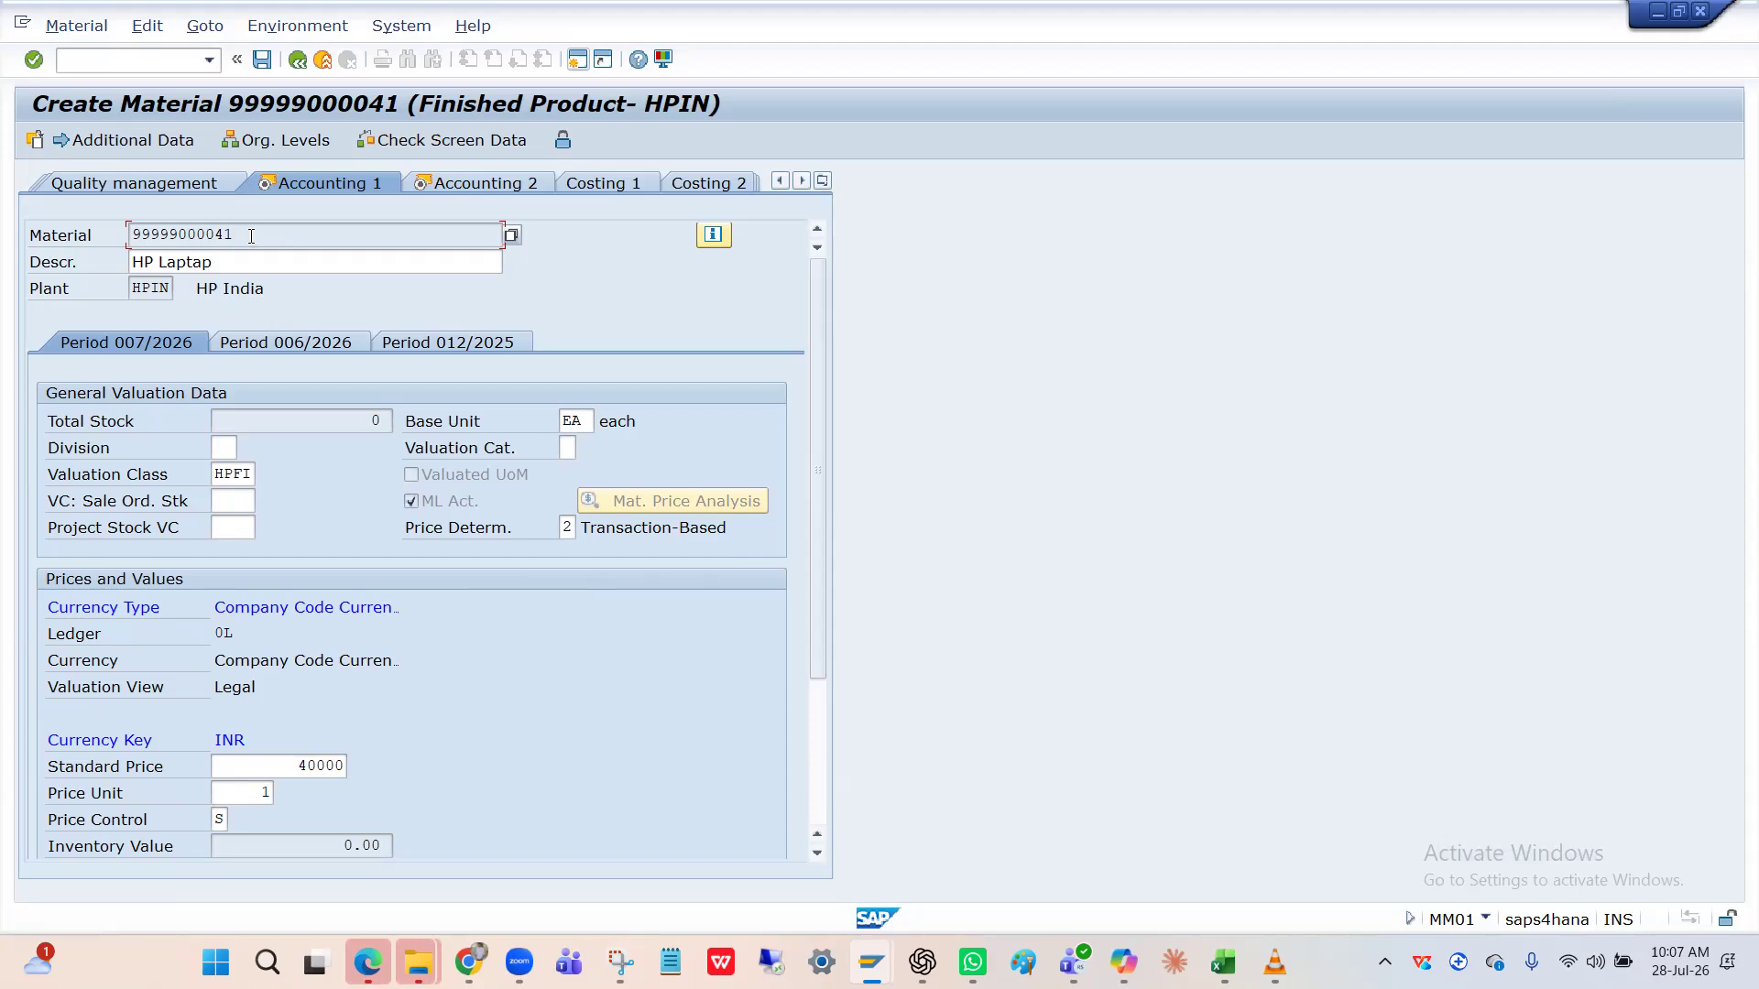
Review the HP Laptap data and submit it with standard price 40000 INR, triggering the connection error.
left_click(331, 765)
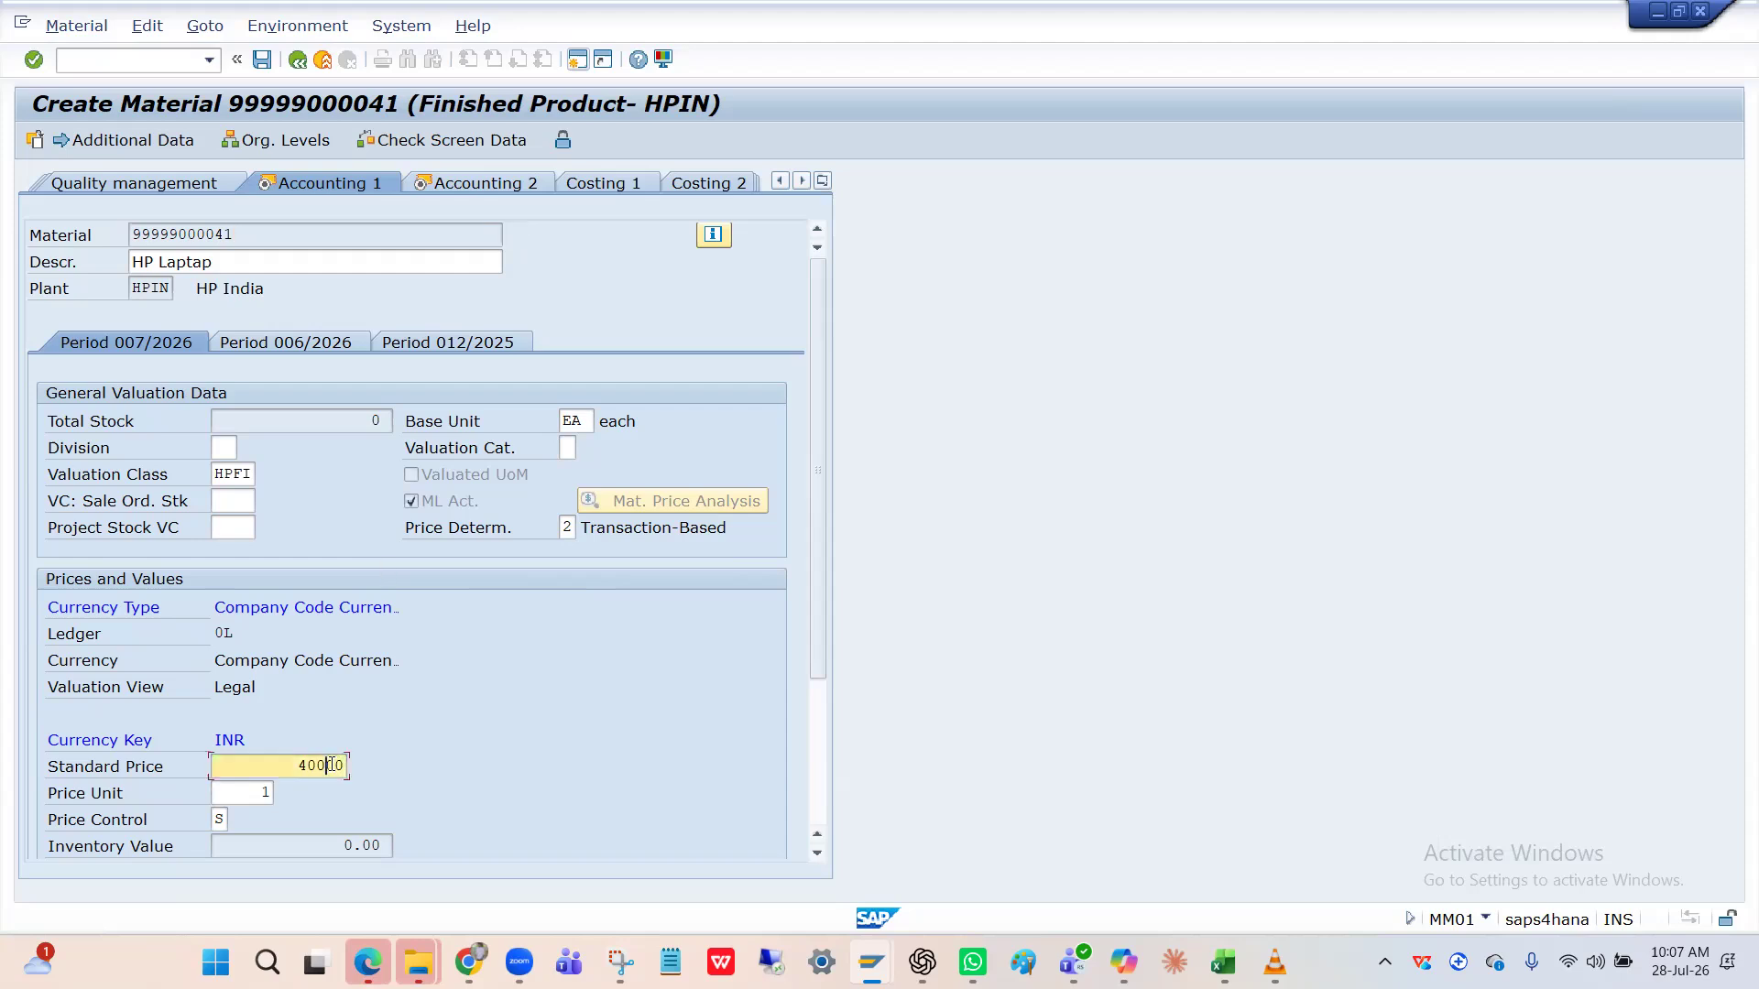
left_click(276, 241)
left_click(261, 261)
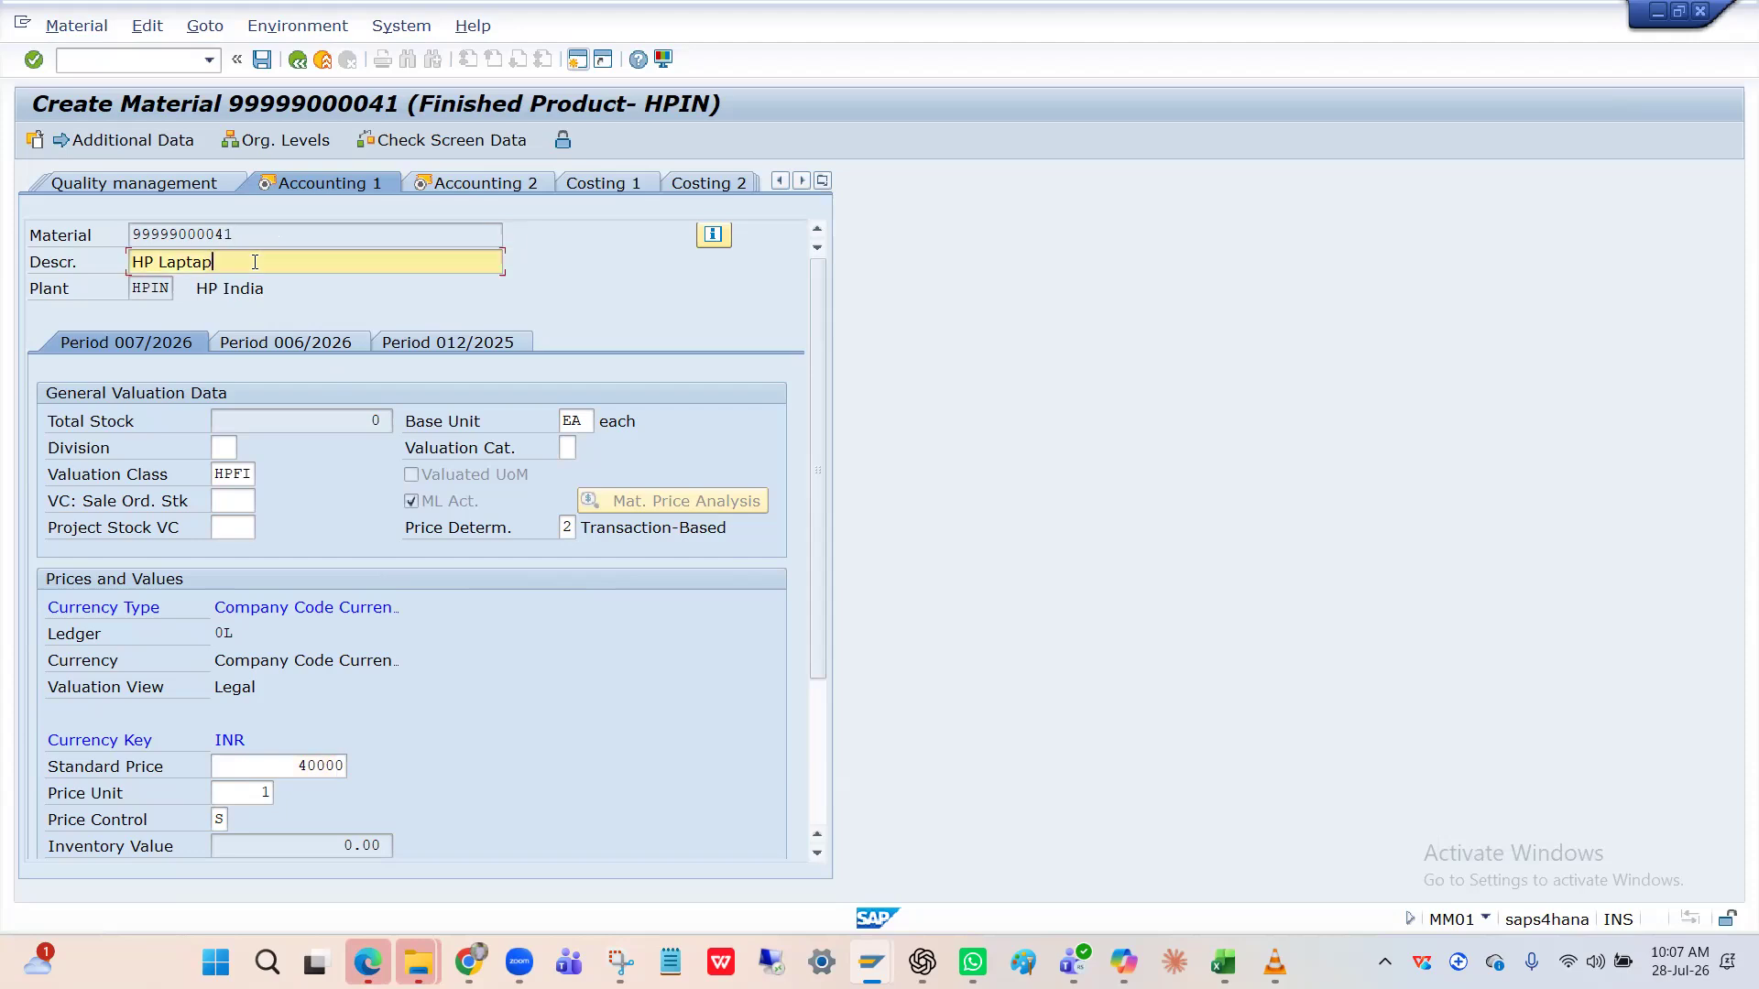
left_click(302, 765)
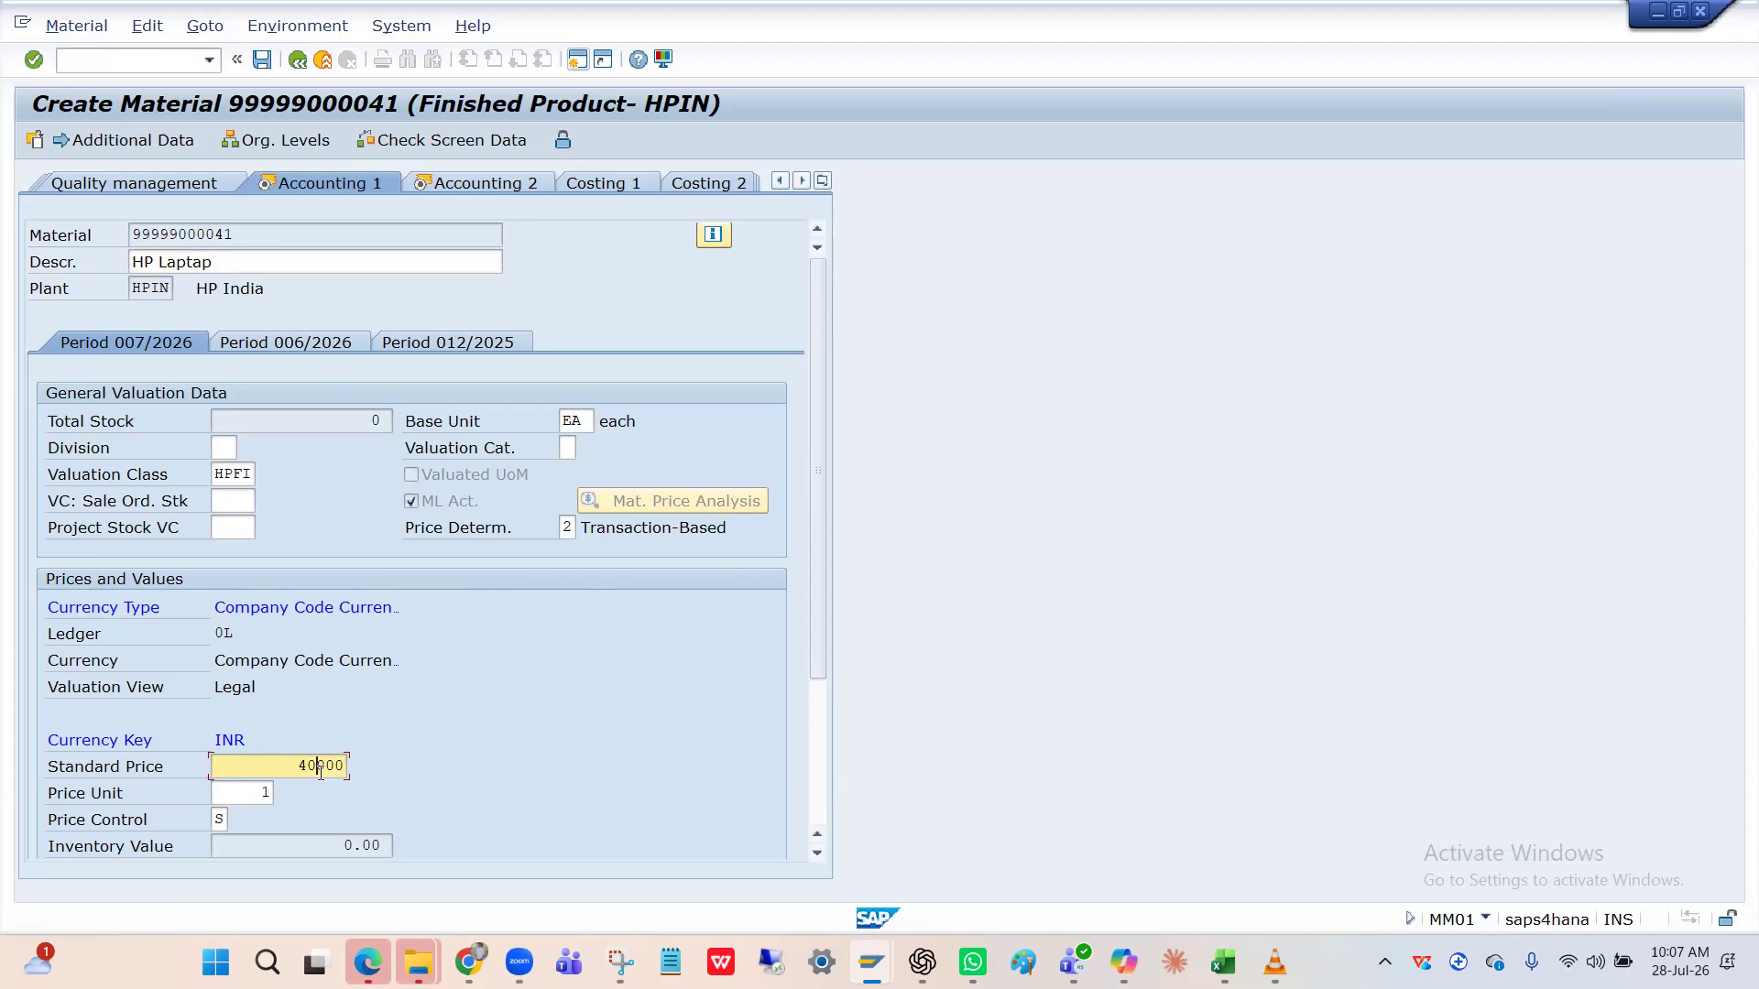
left_click(235, 235)
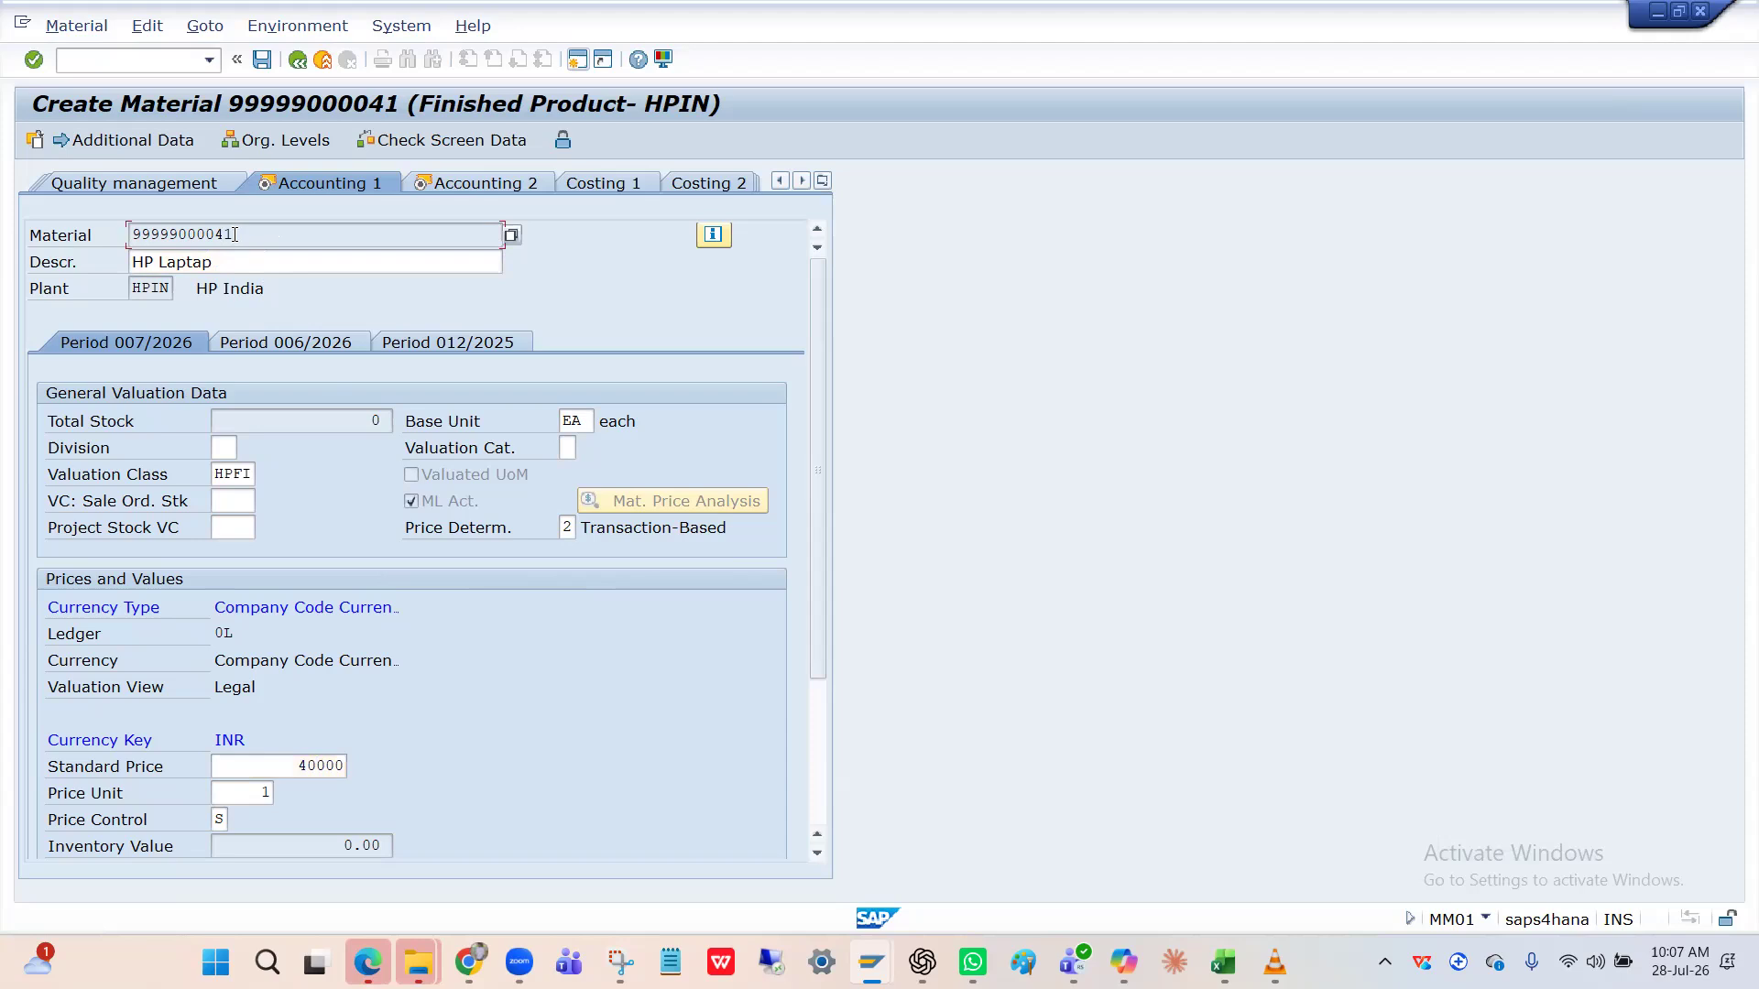
left_click(320, 768)
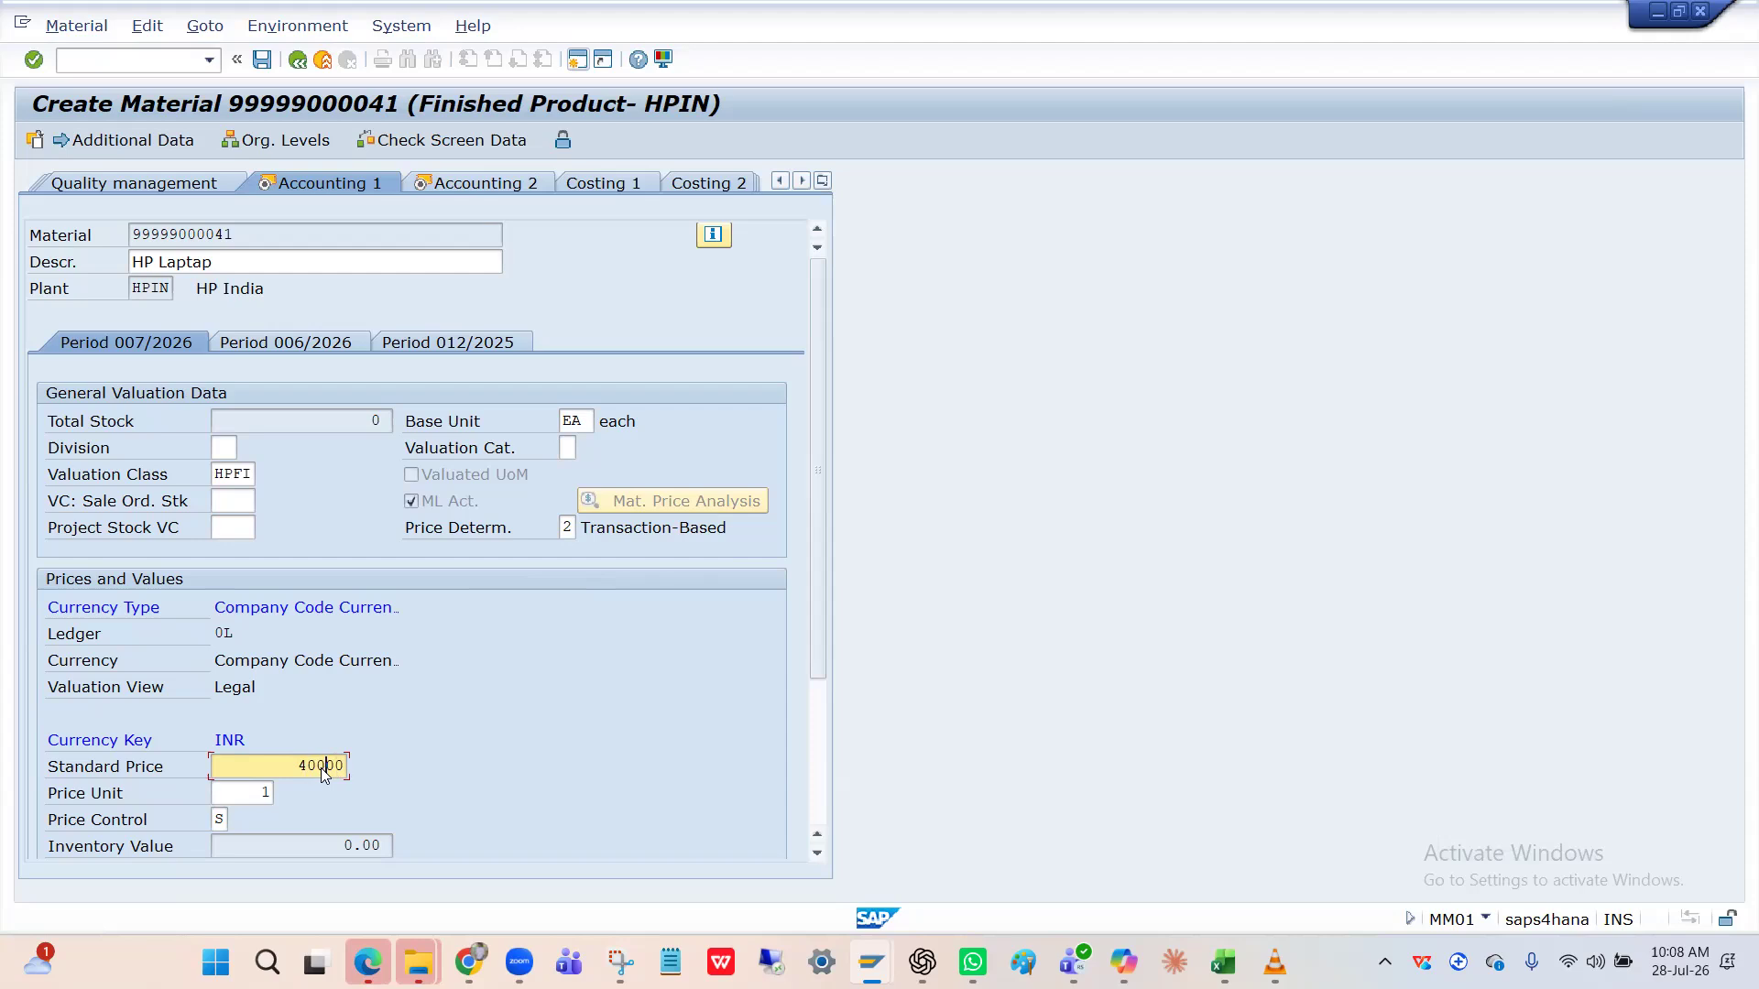
left_click(315, 766)
key("Return")
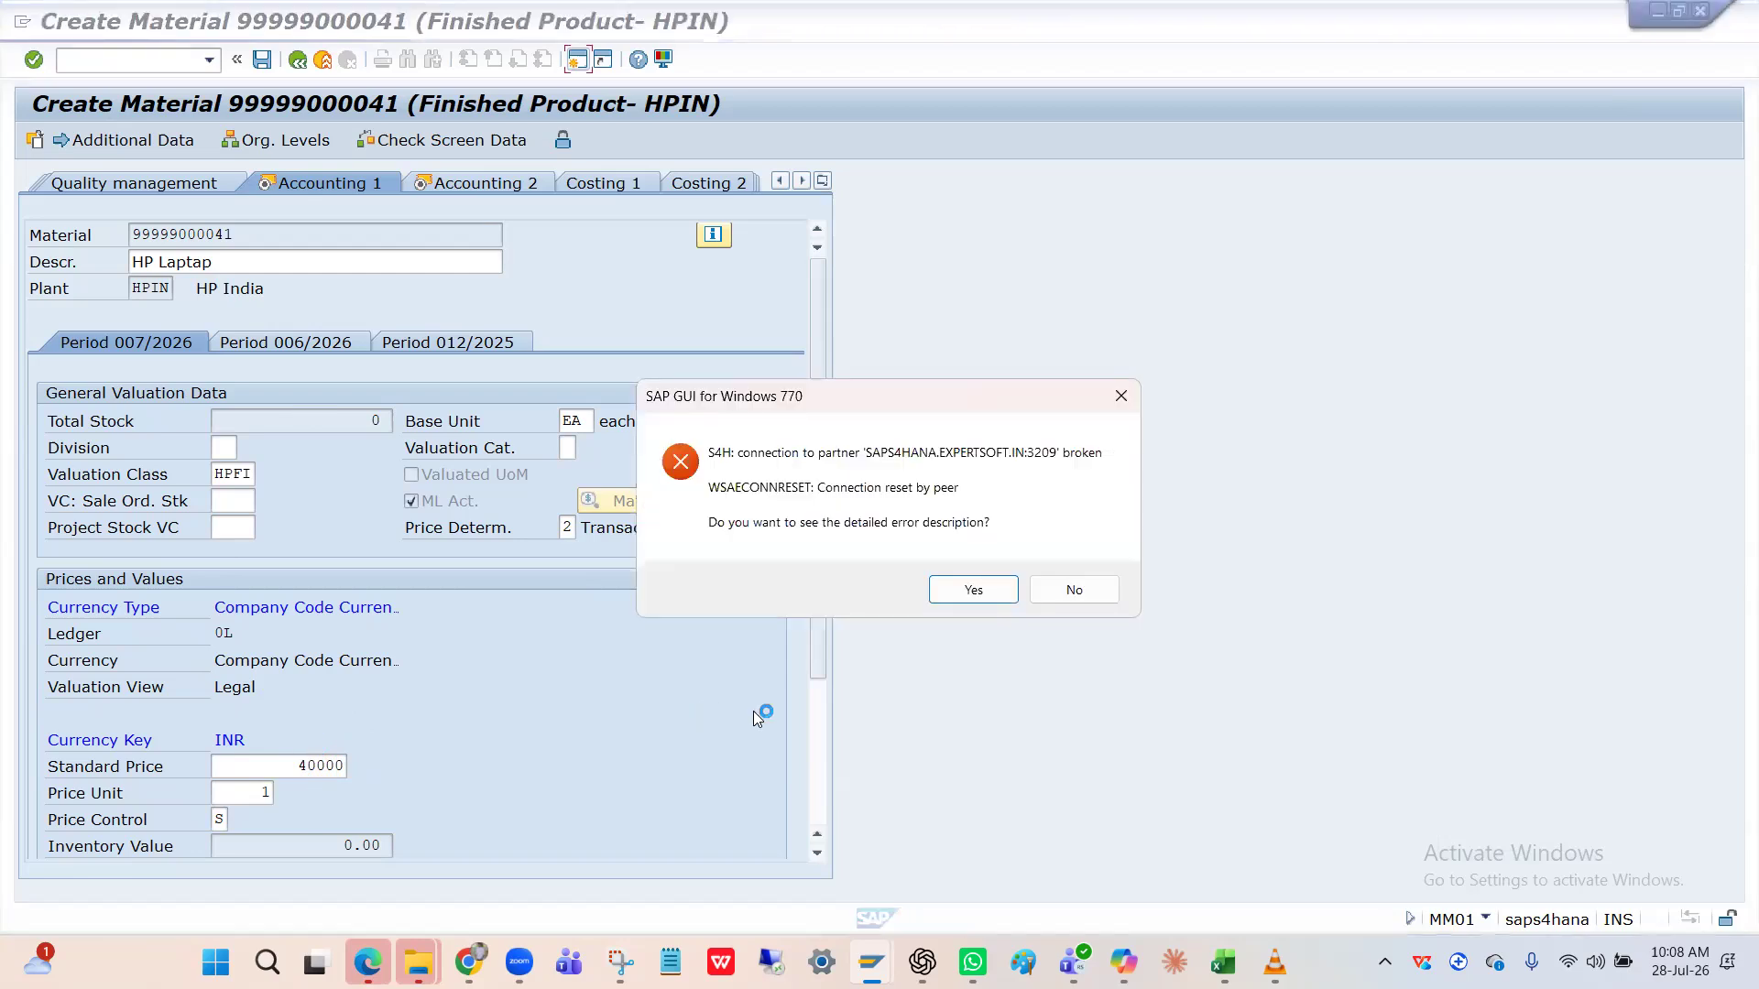
Dismiss the connection error details and open a new session to the HANA system.
left_click(972, 589)
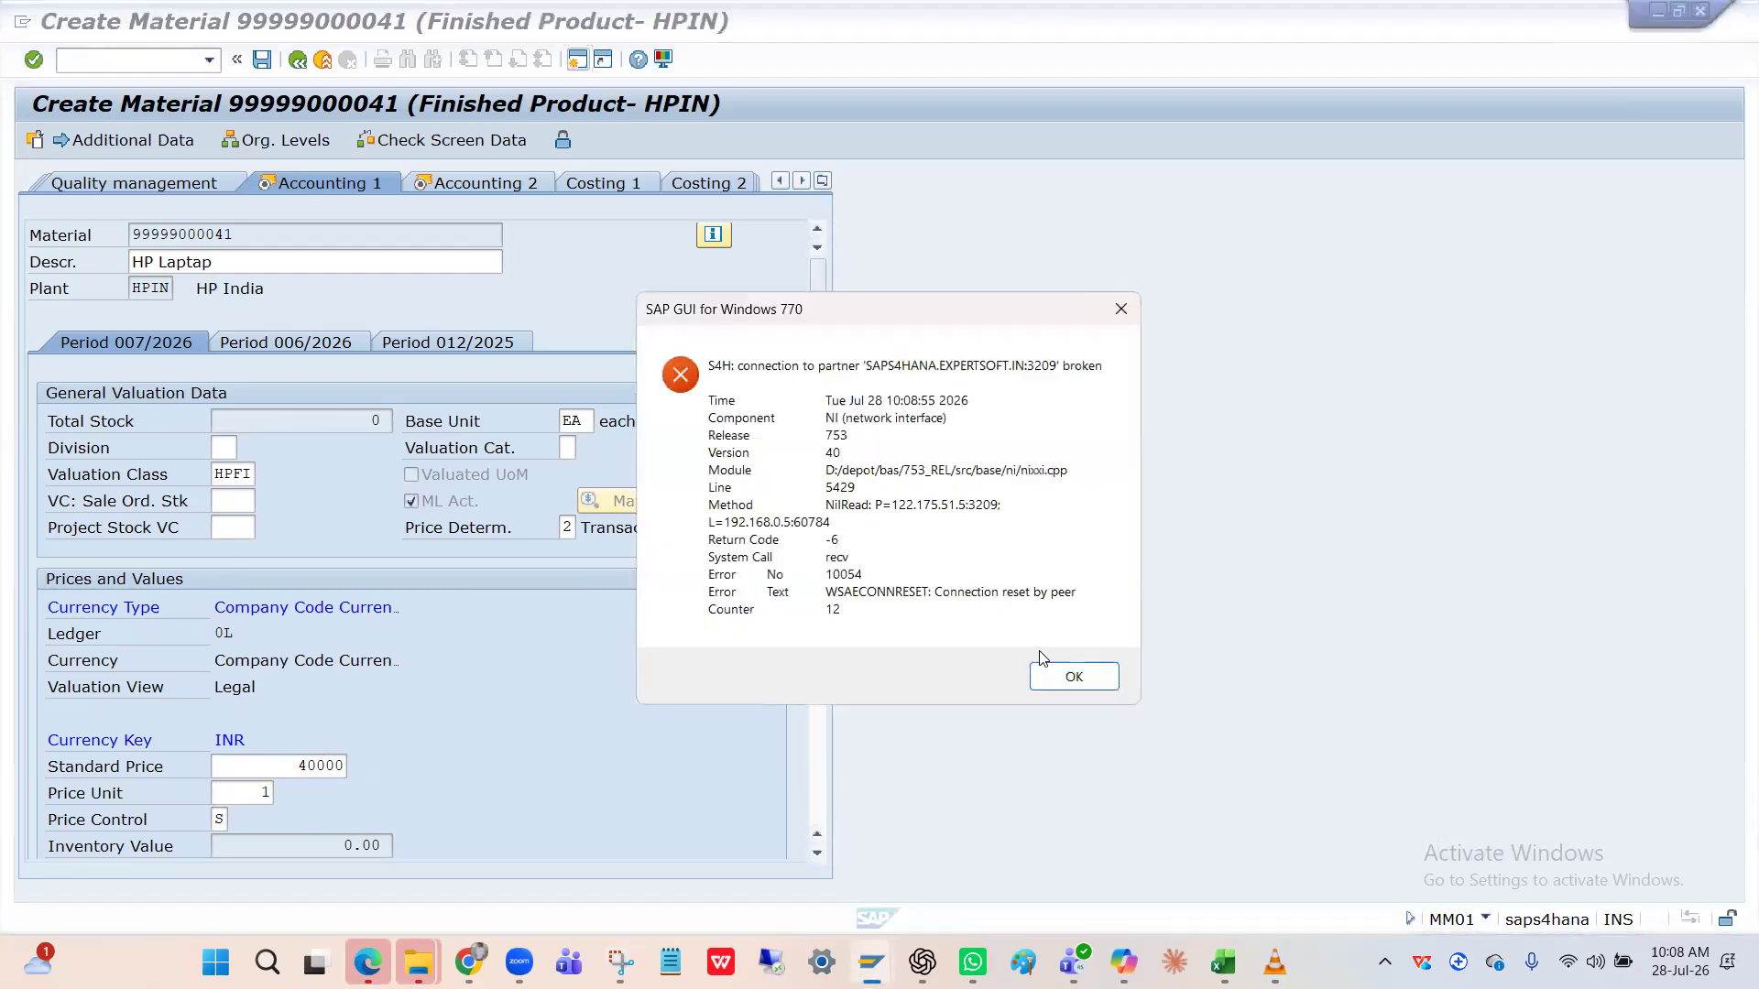
left_click(1072, 677)
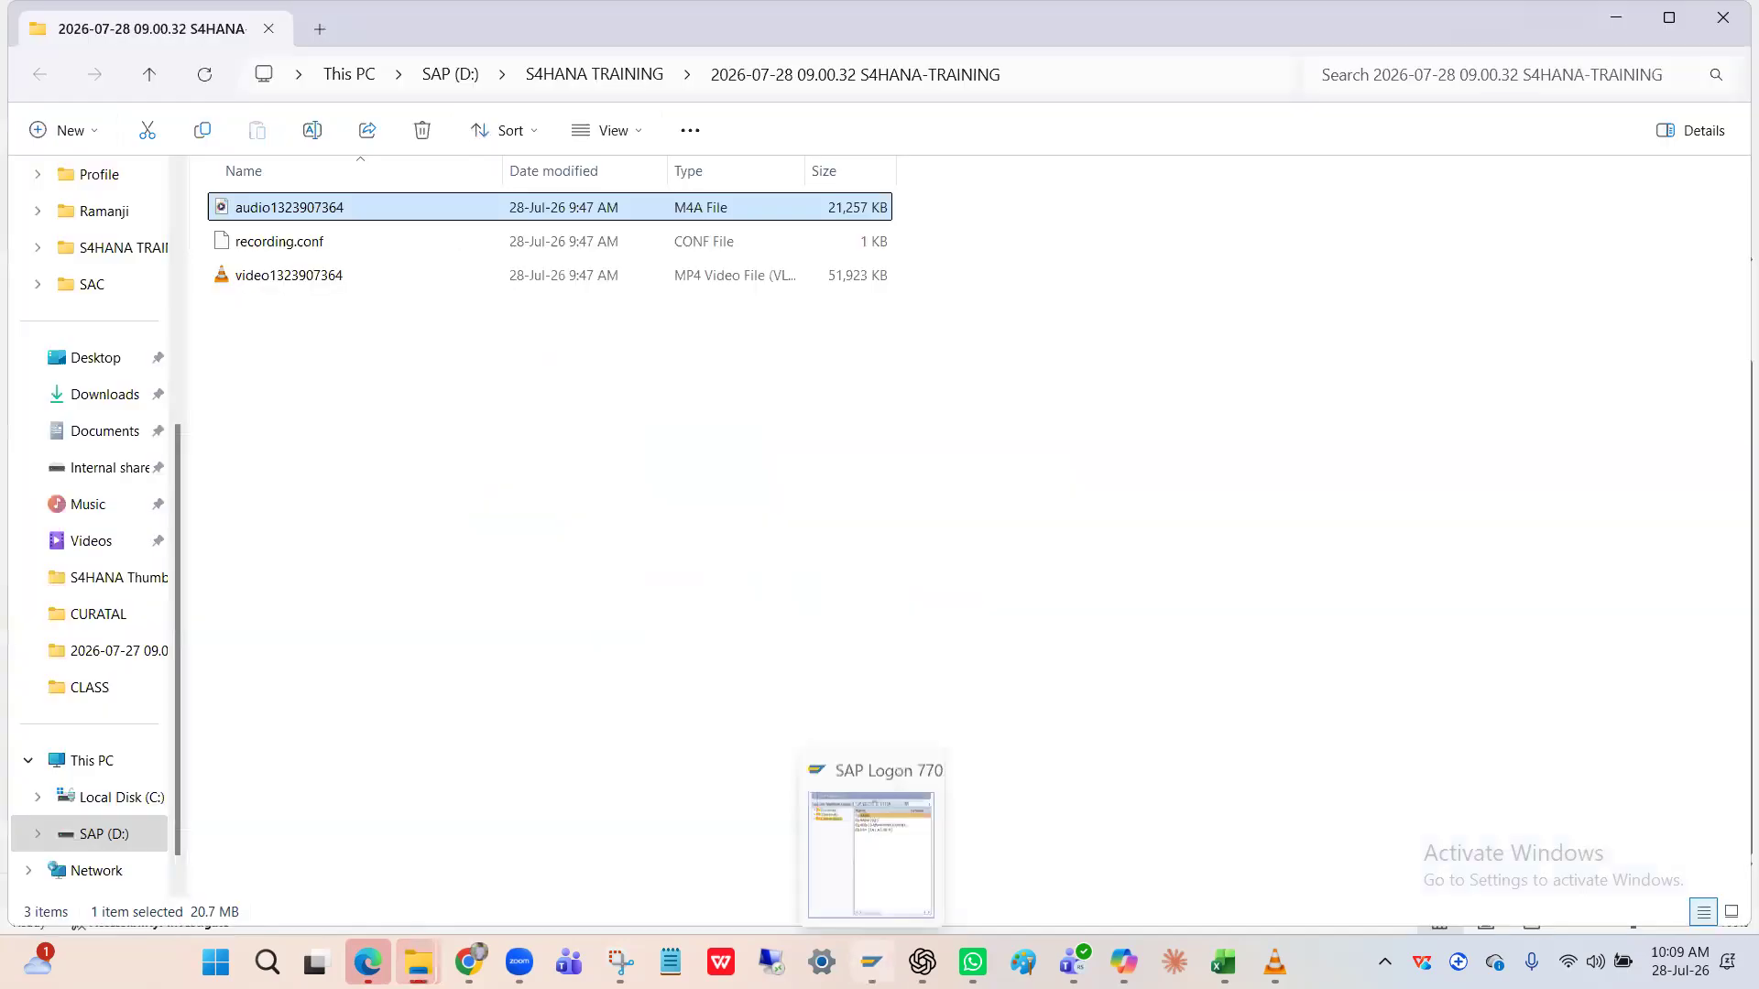
left_click(872, 962)
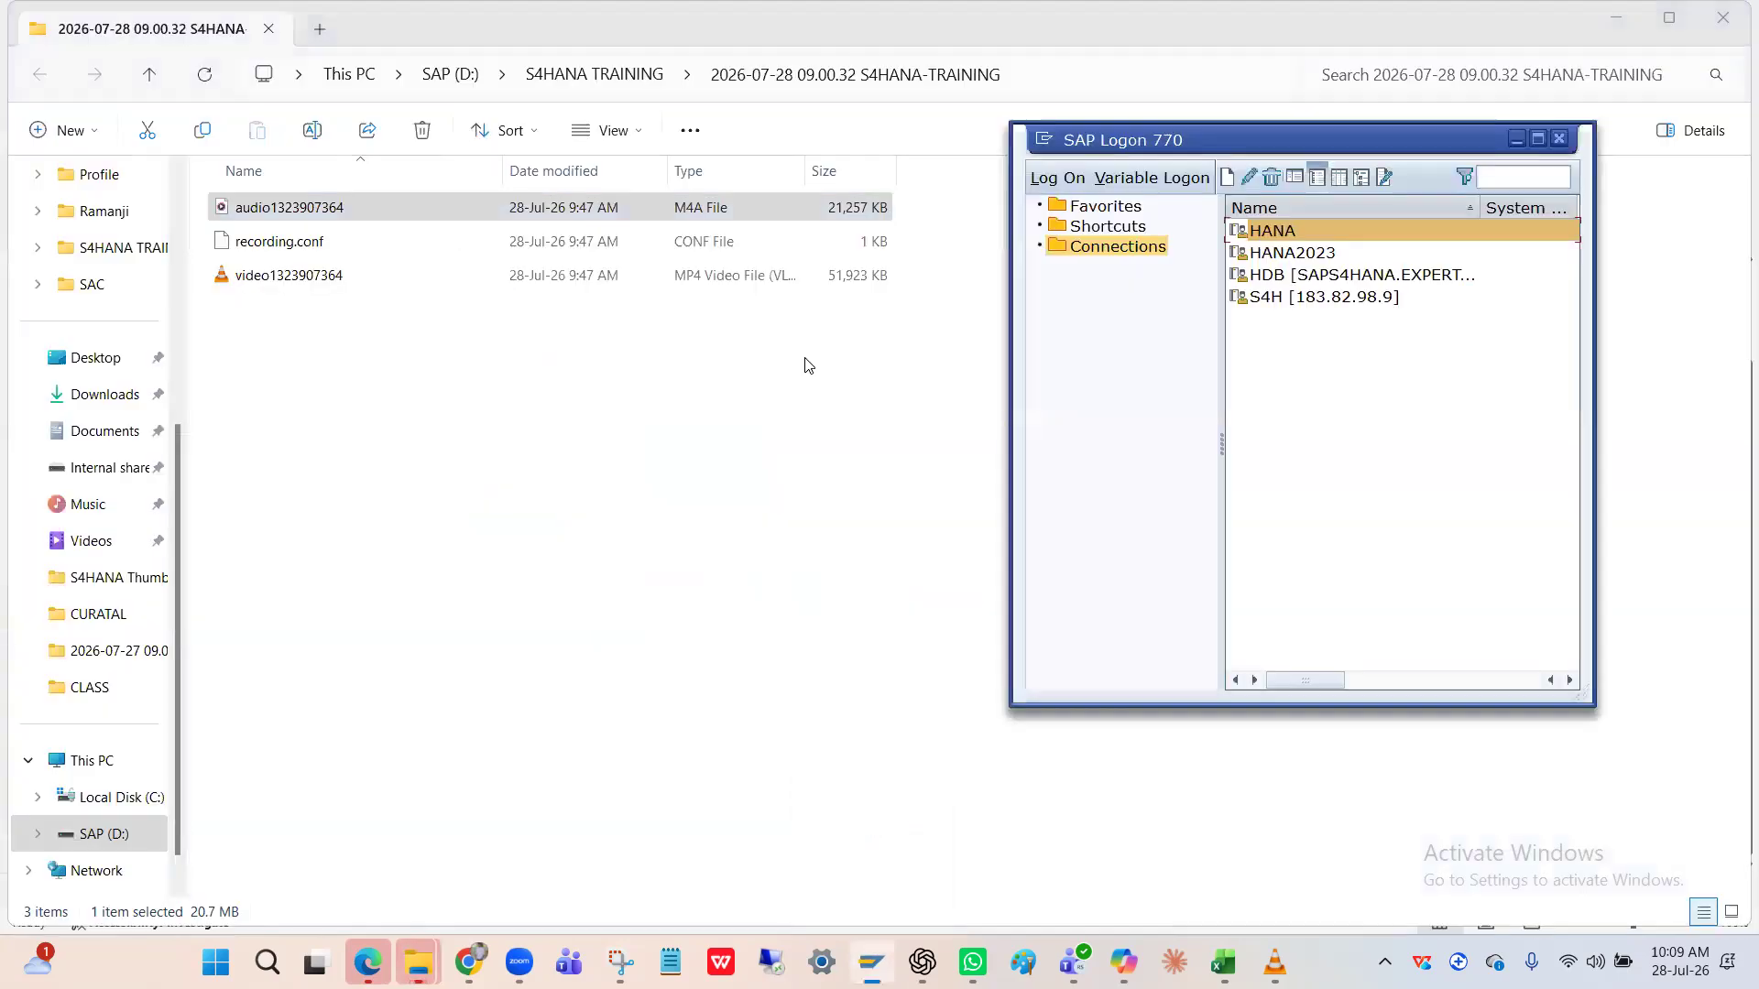
double_click(1271, 230)
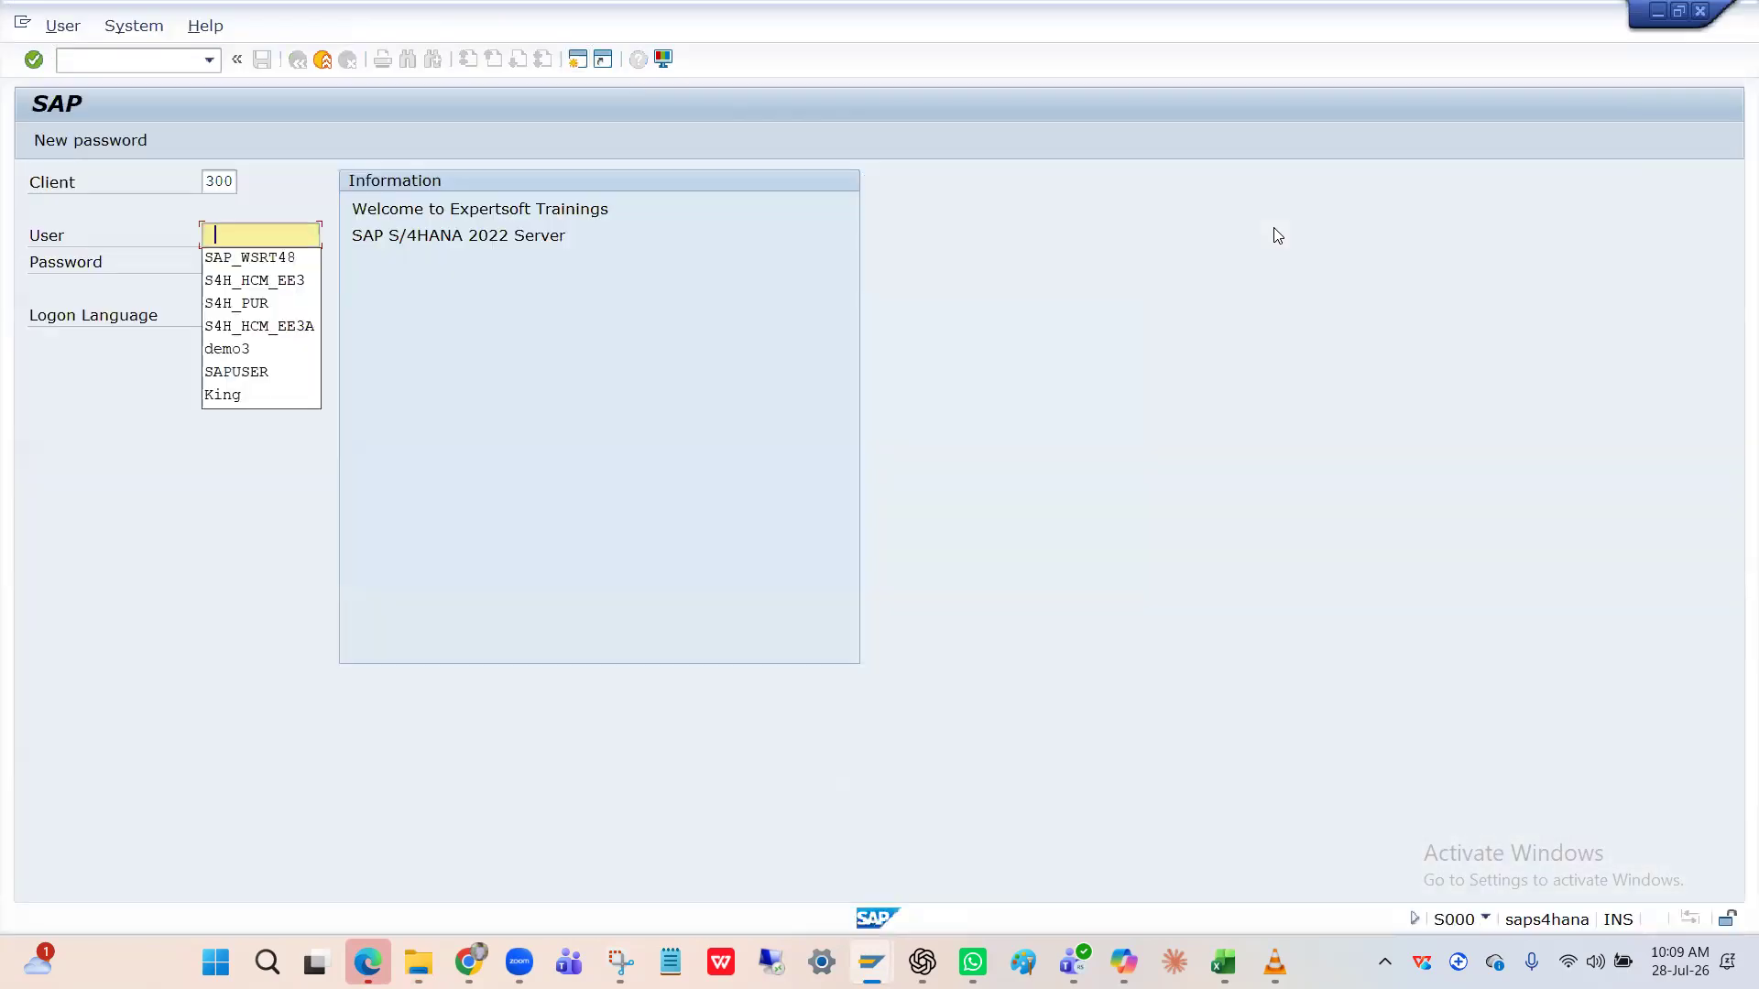
Log back on with the saved user and password, continue this logon, and run MM02.
key("Down")
key("Return")
key("Tab")
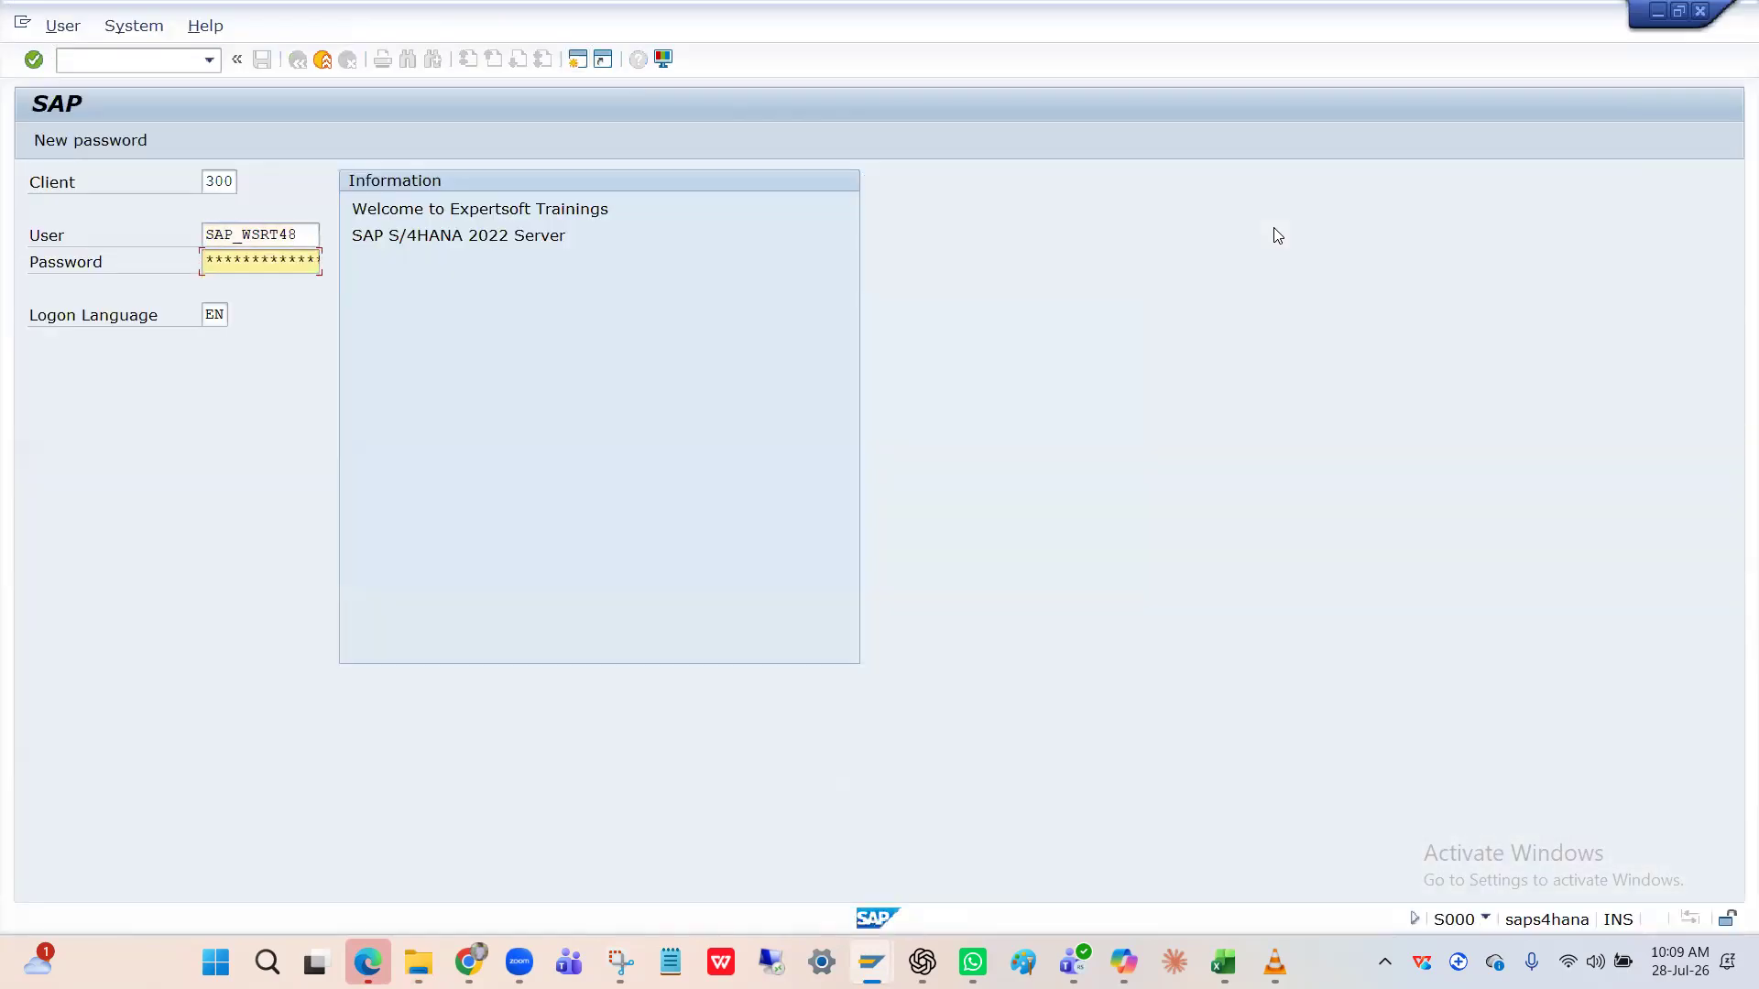
type("*******")
key("Return")
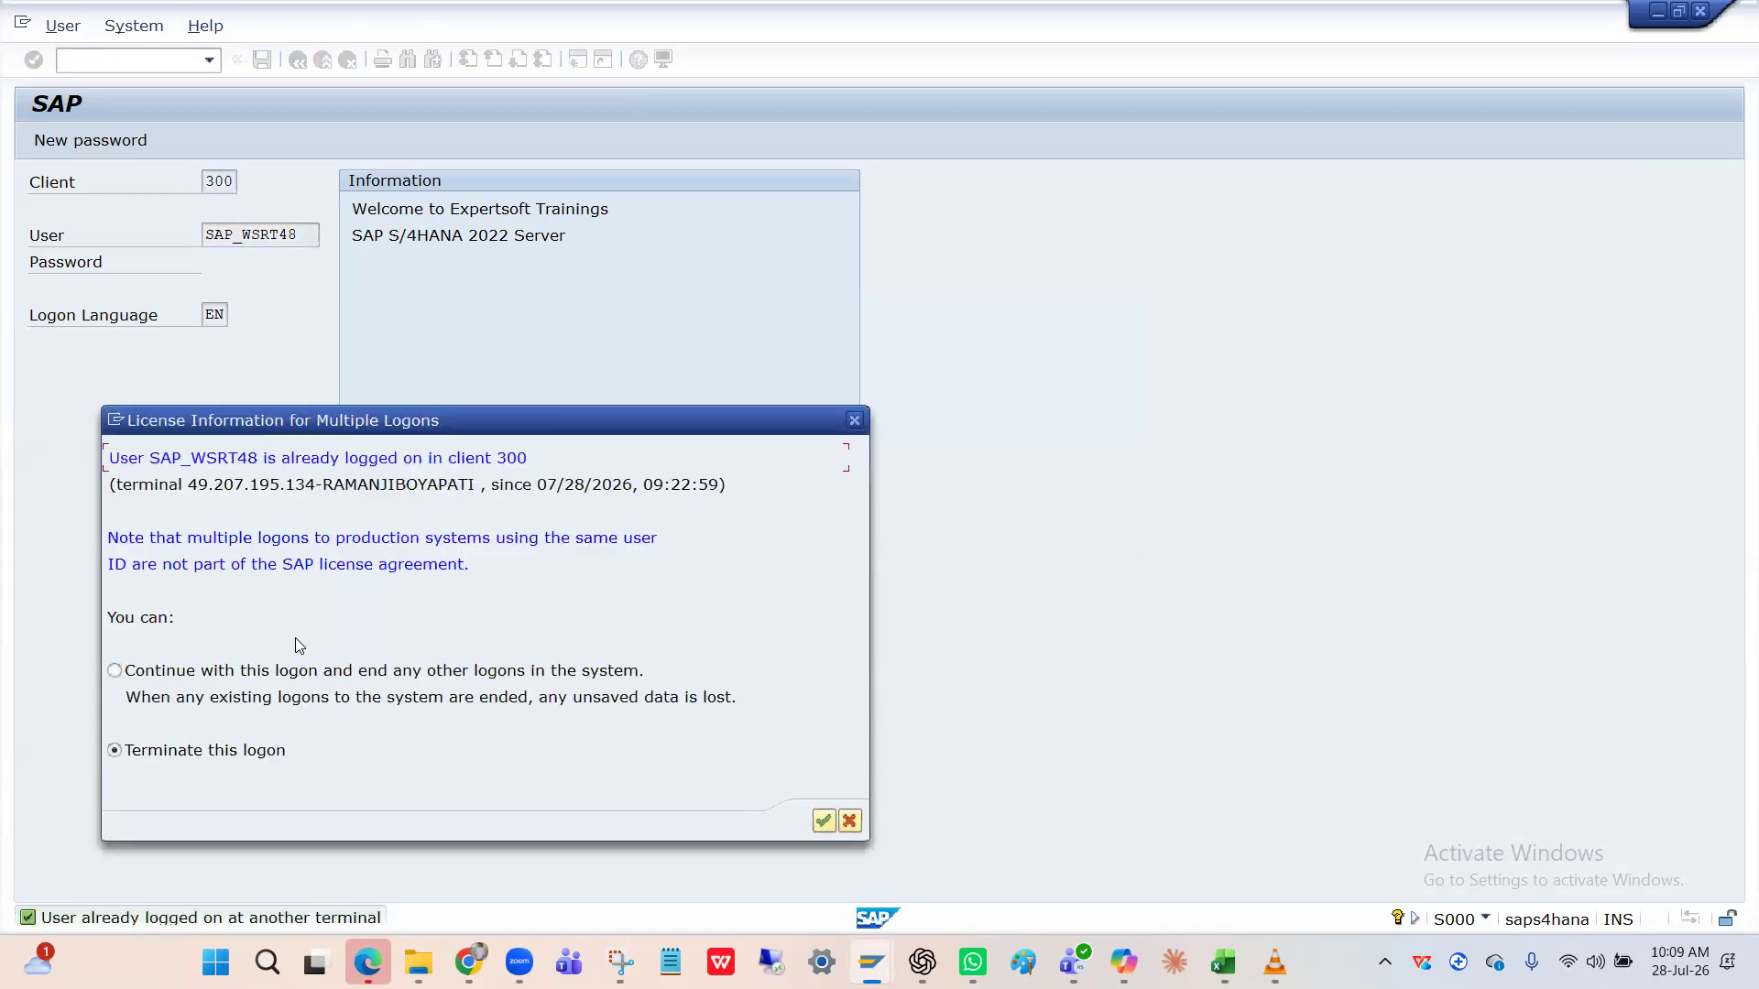
left_click(119, 682)
key("Return")
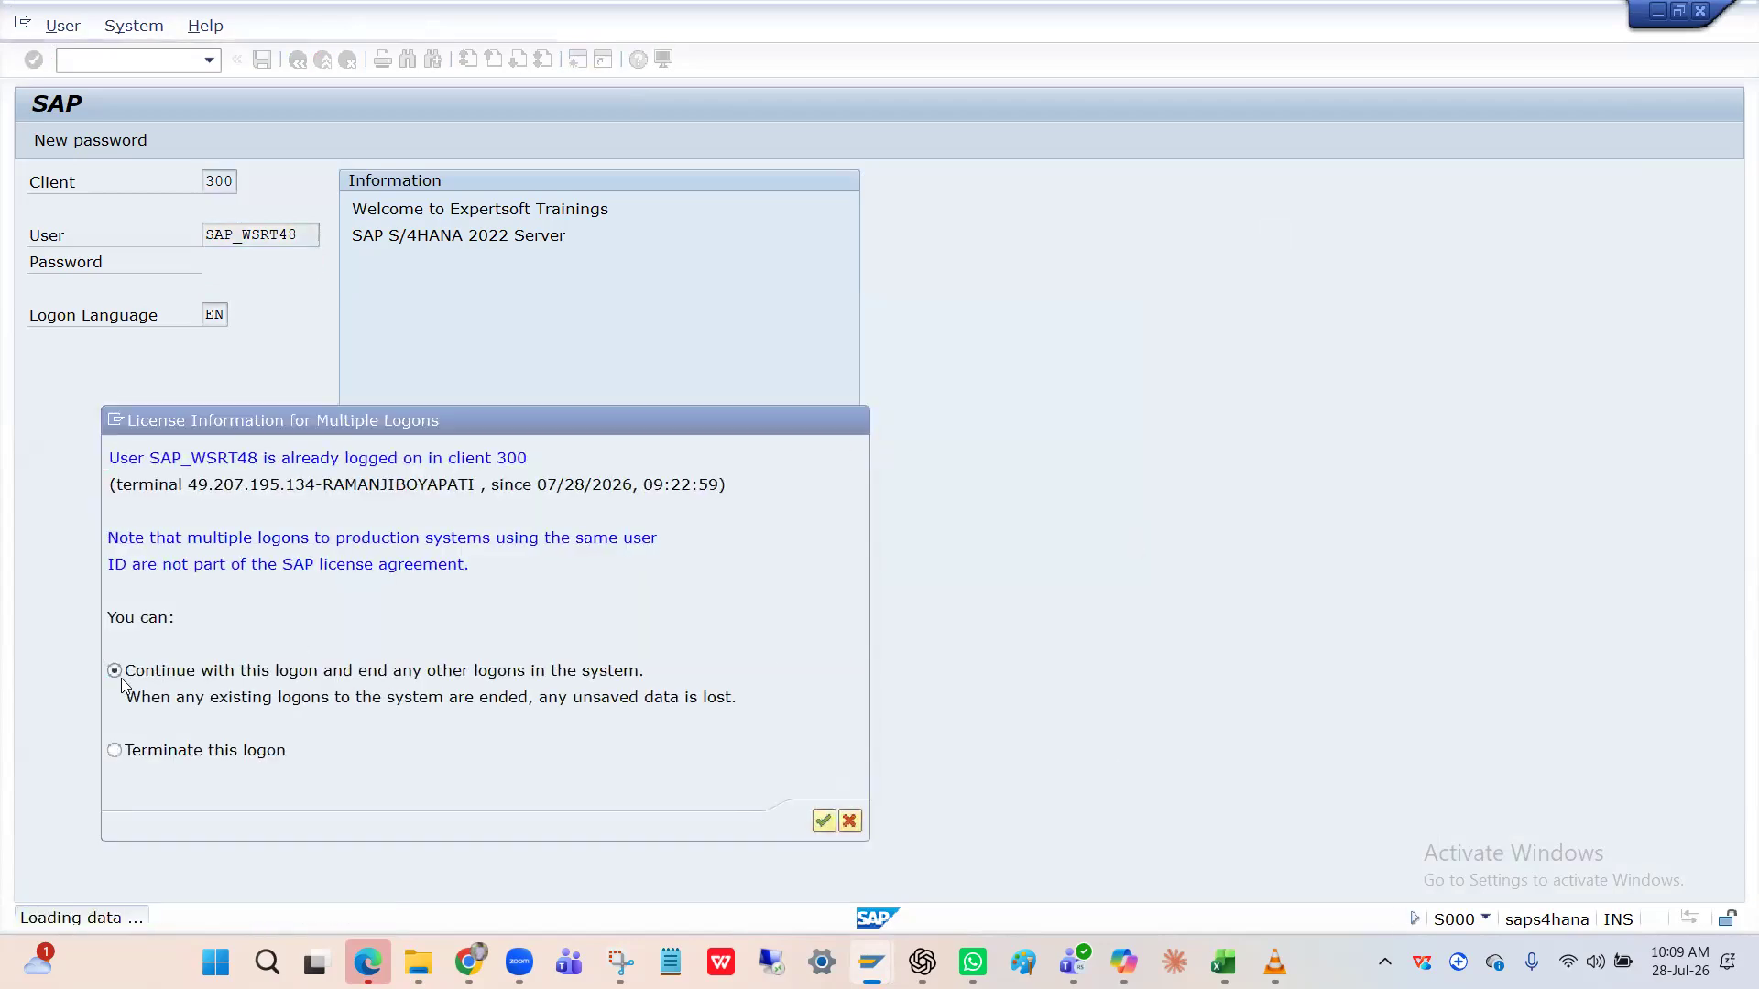
type("MM02")
key("Return")
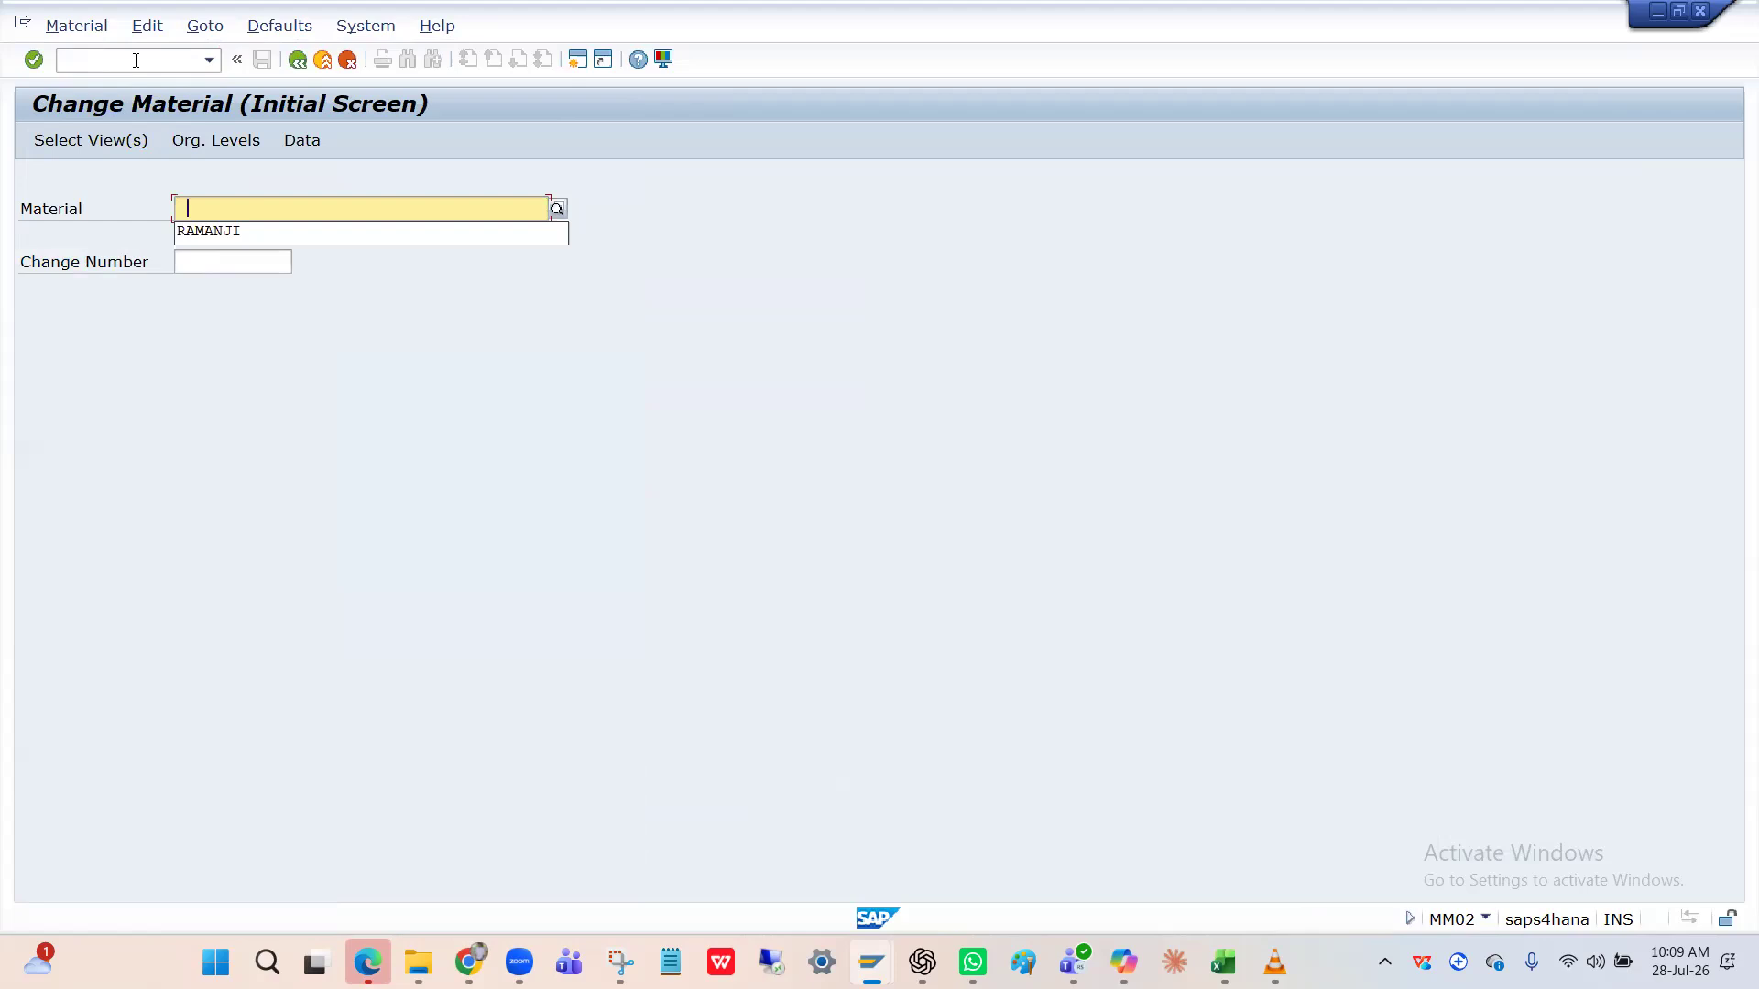
Switch to MM01 and set the industry sector to manufacturing industry.
left_click(130, 61)
type("/nMM01")
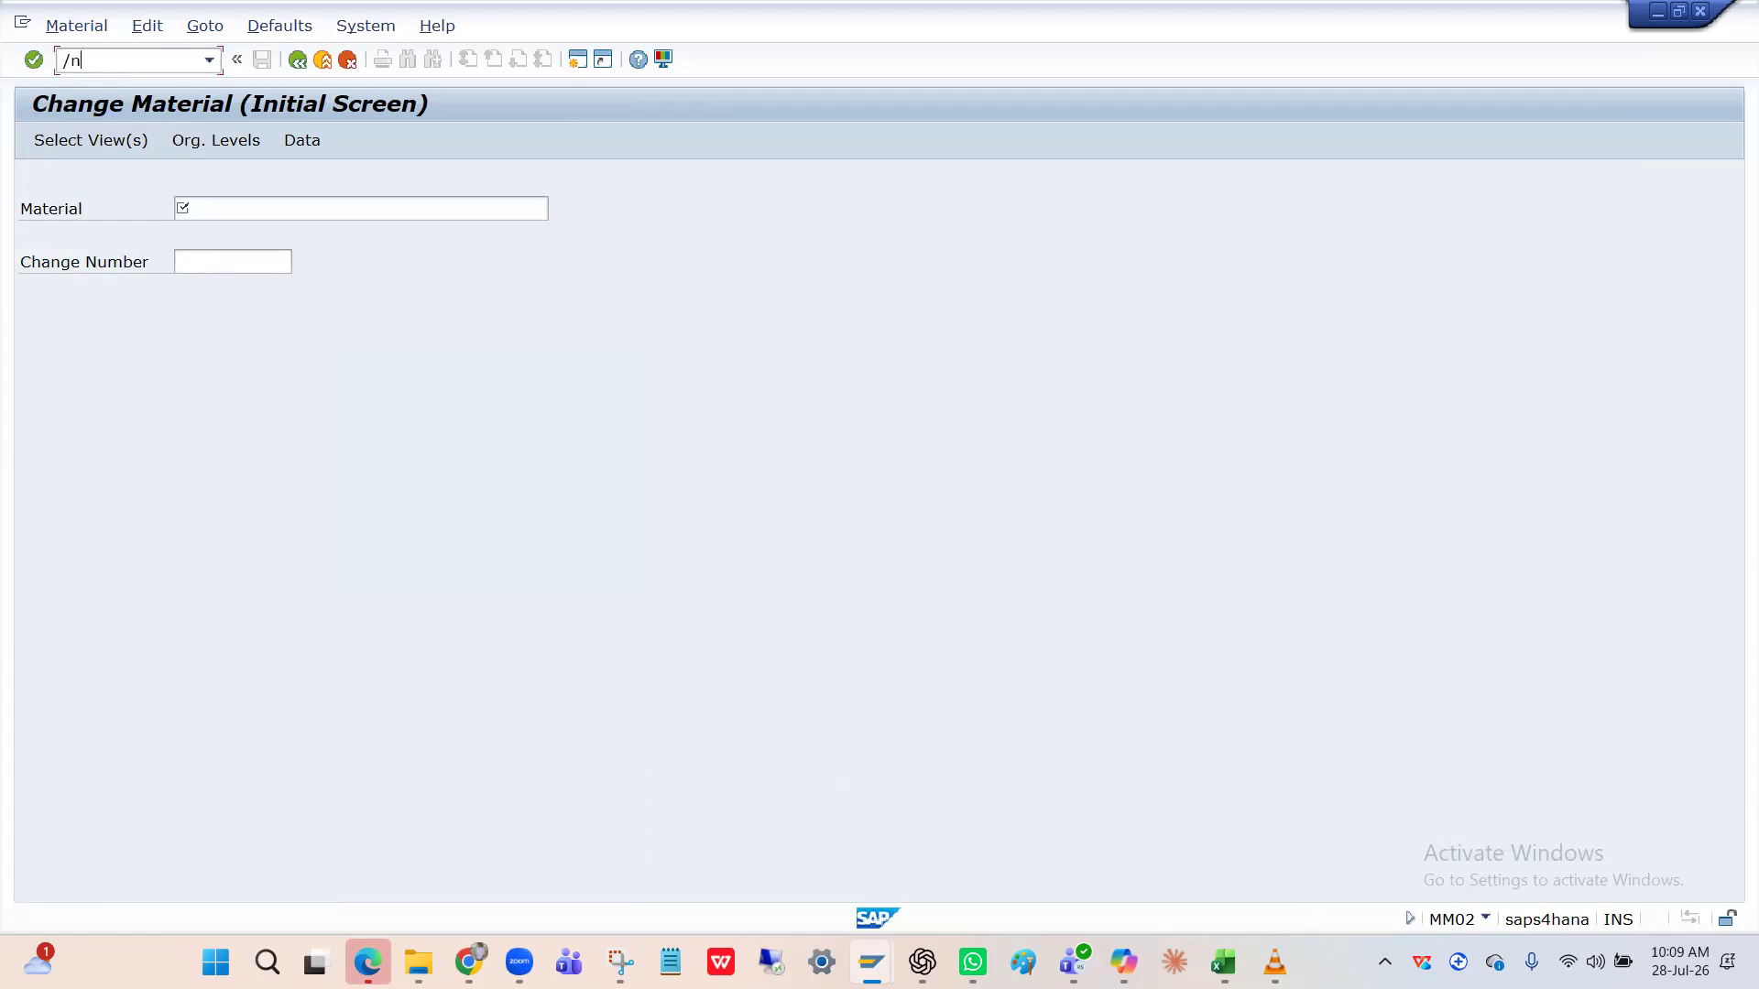
key("Return")
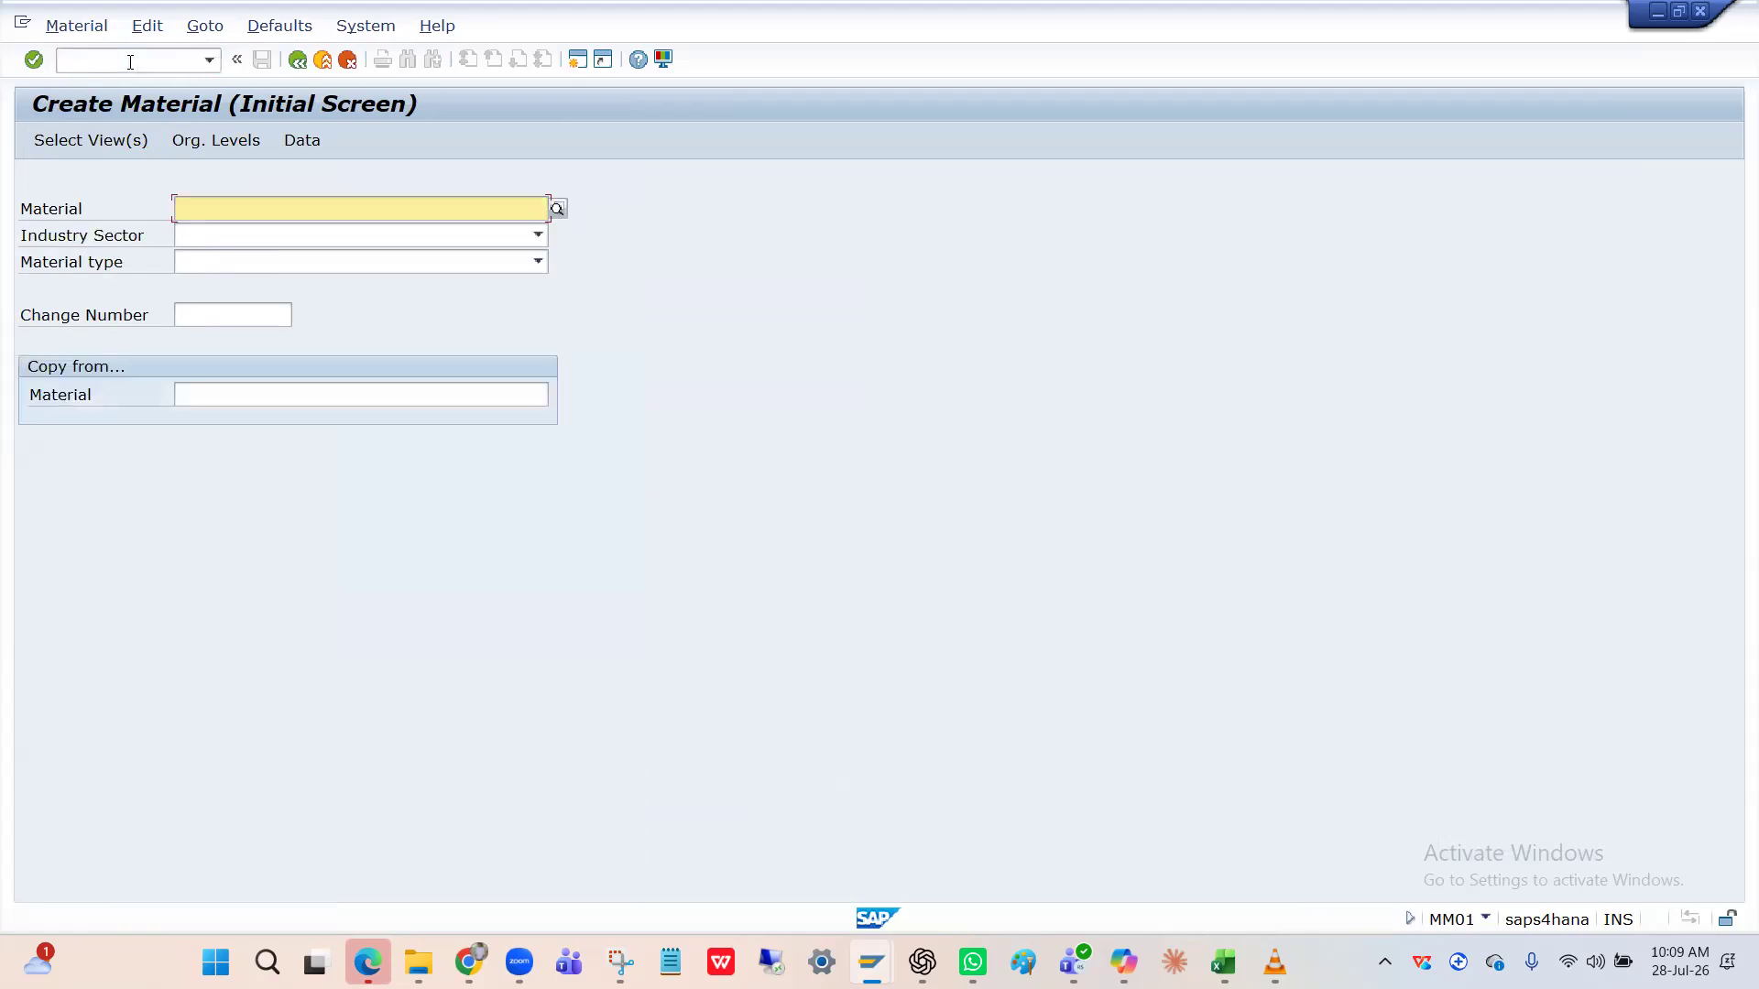
left_click(176, 234)
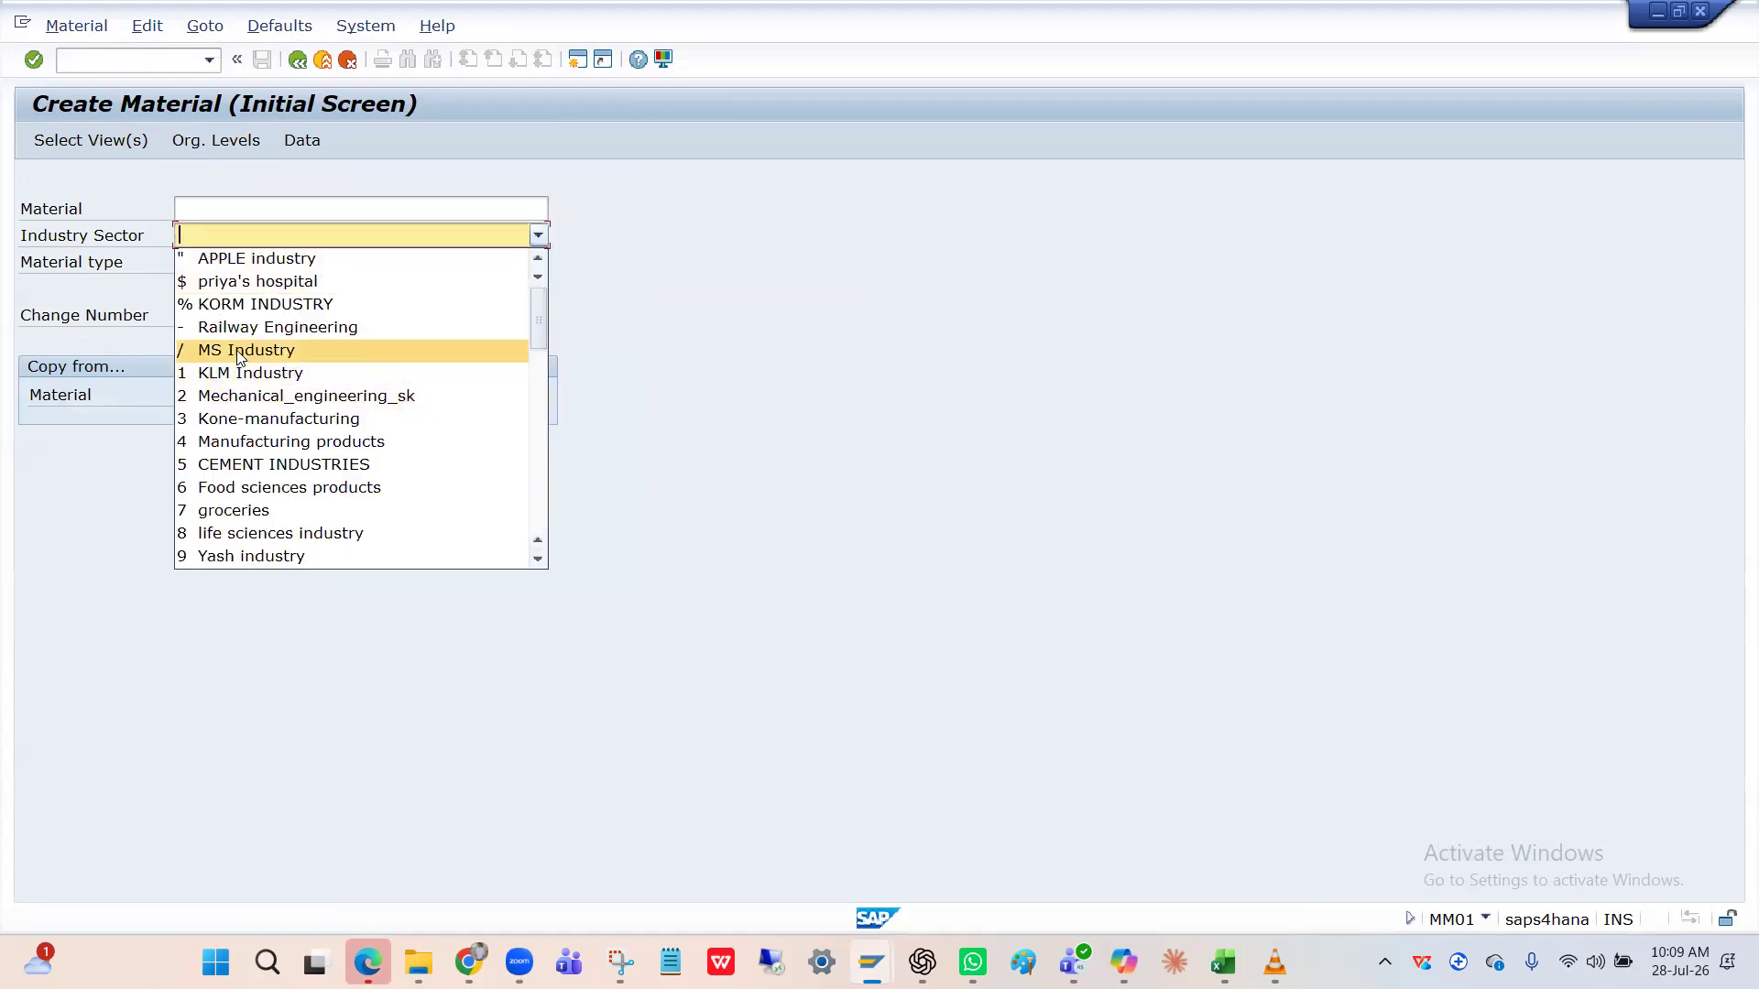
scroll(245, 467, "down", 4)
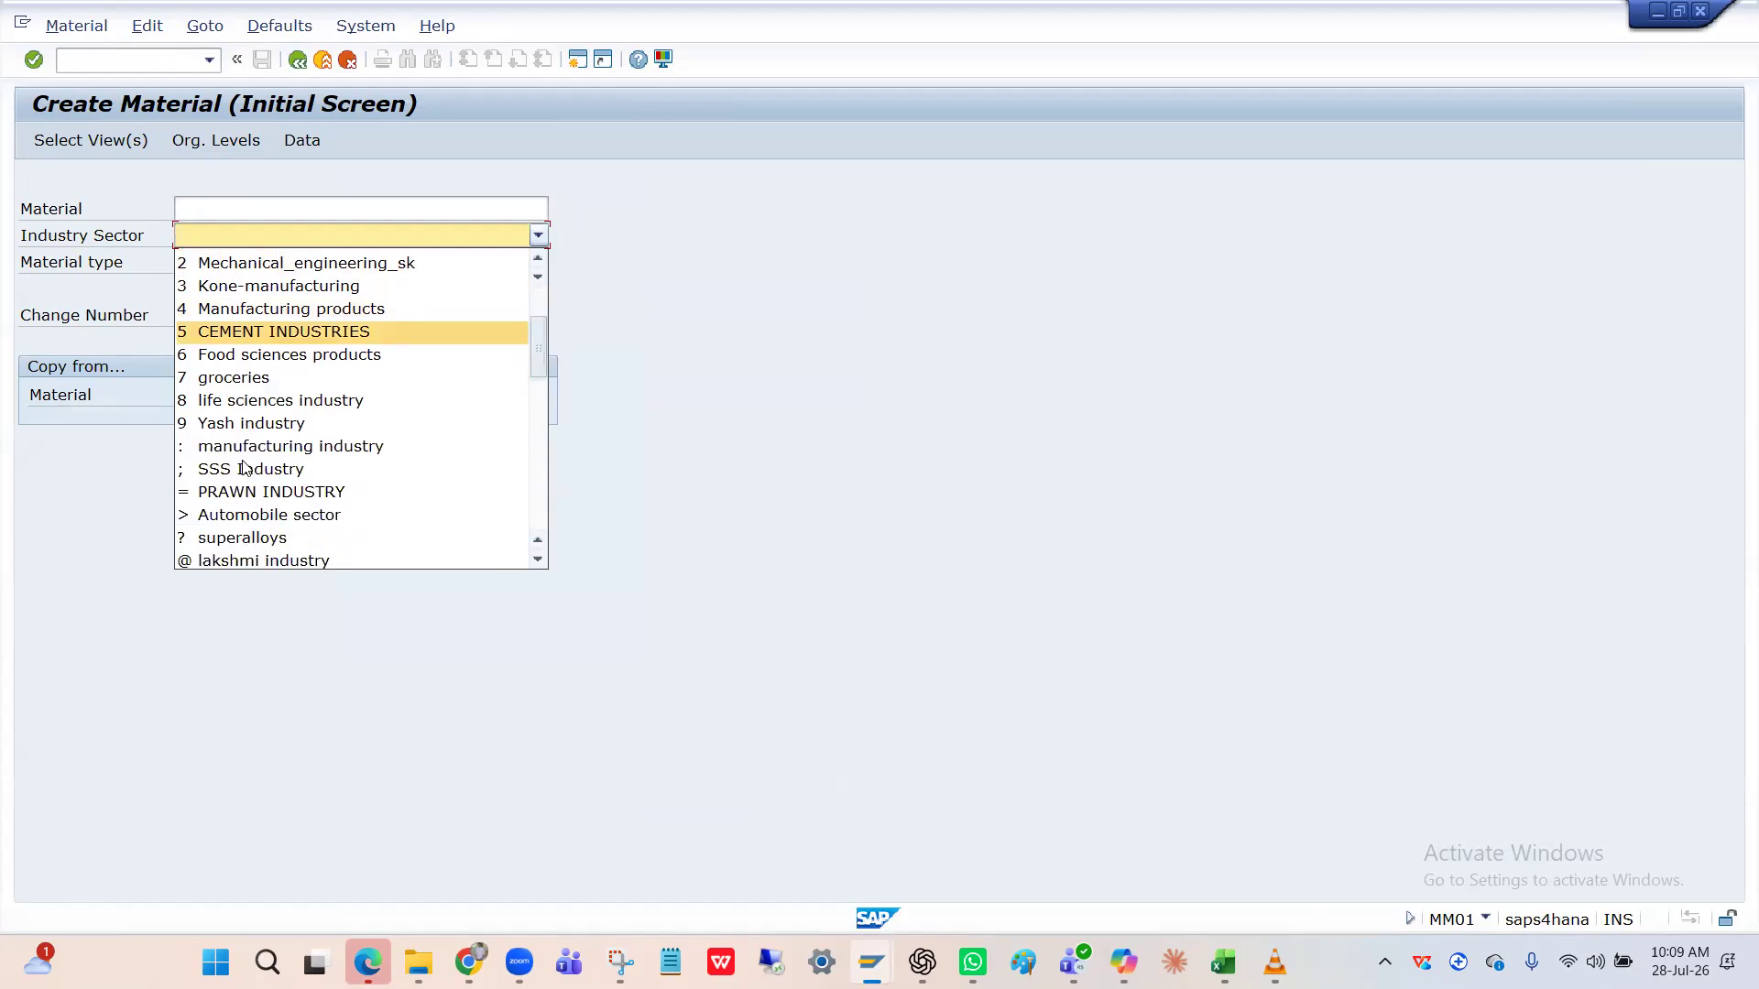
left_click(244, 309)
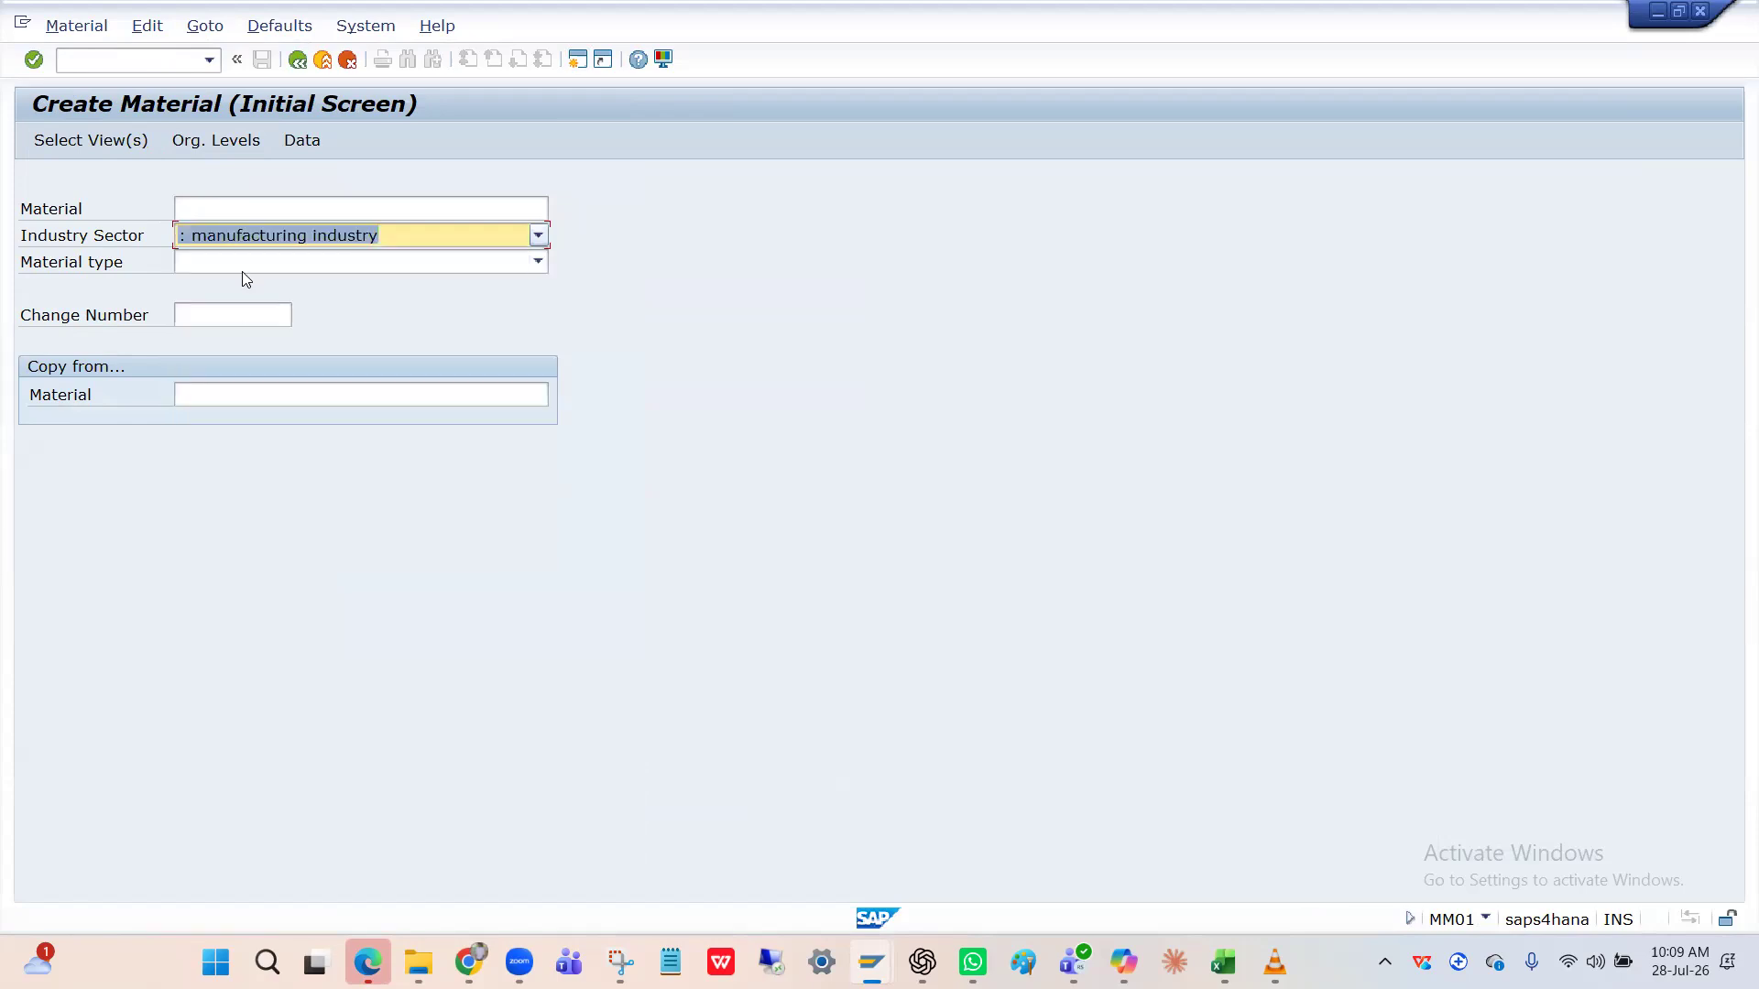
Set material type HFIN Finished Product- HPIN and proceed to view selection.
left_click(242, 261)
key("h")
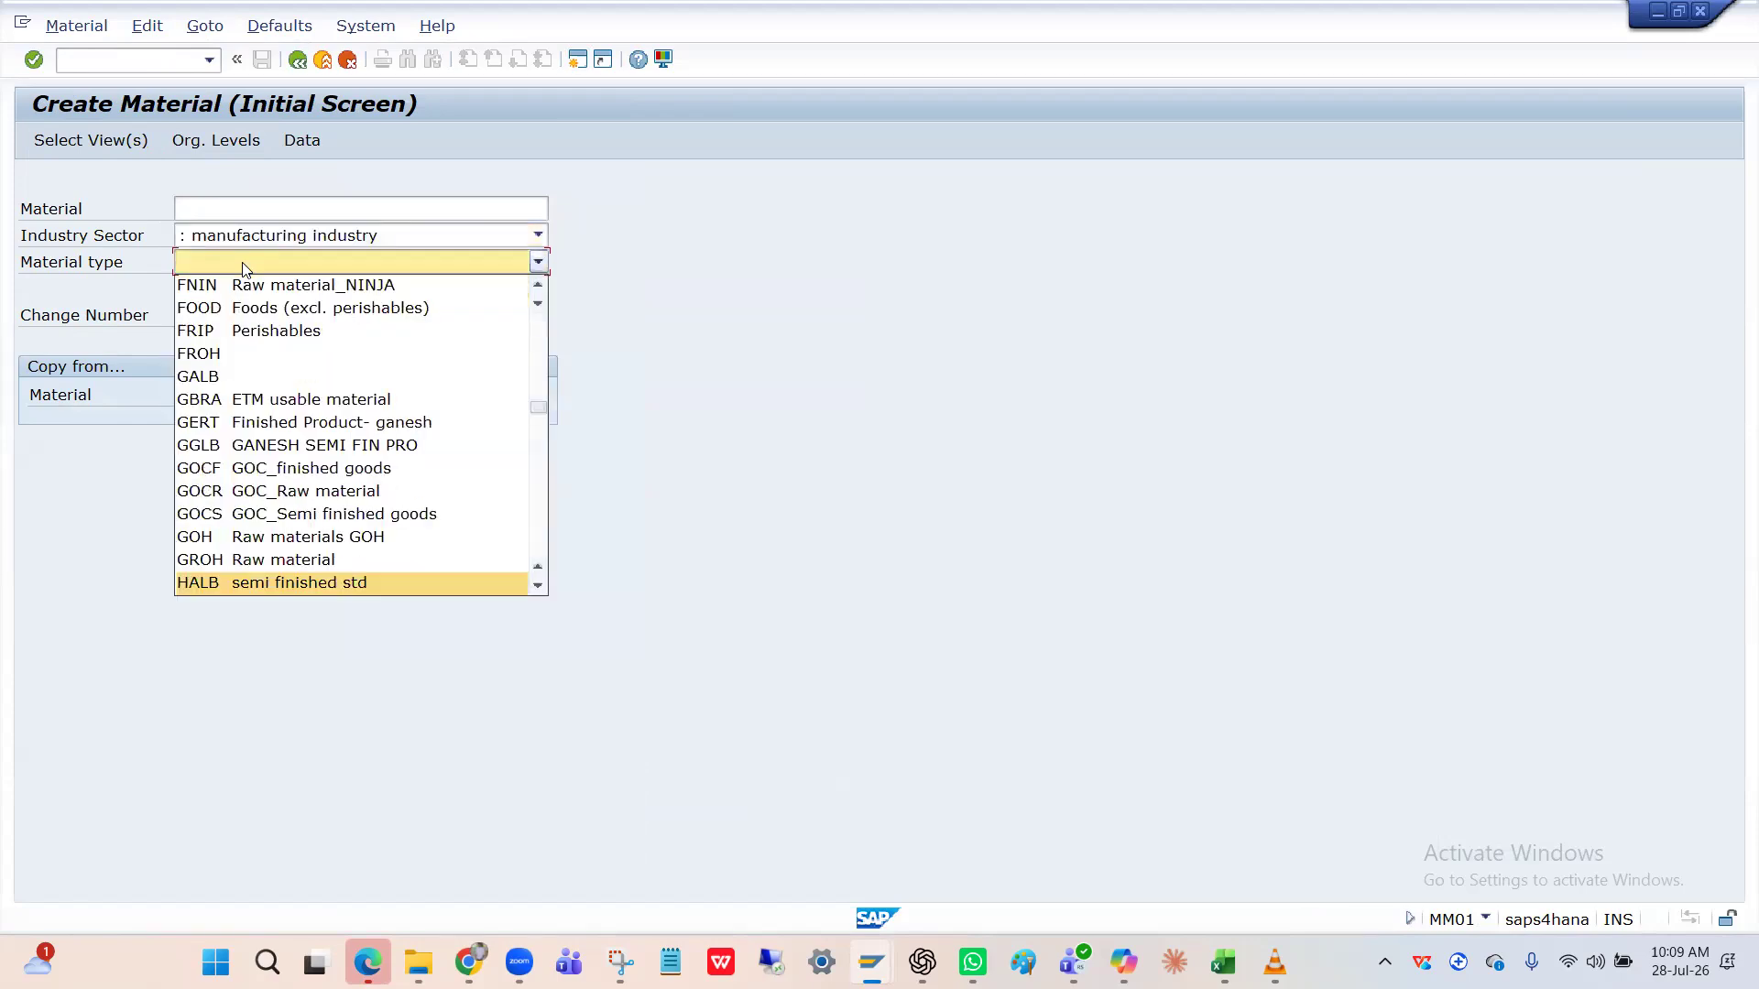
key("Down")
key("Down")
key("Down")
key("Down")
key("Down")
key("Down")
key("Down")
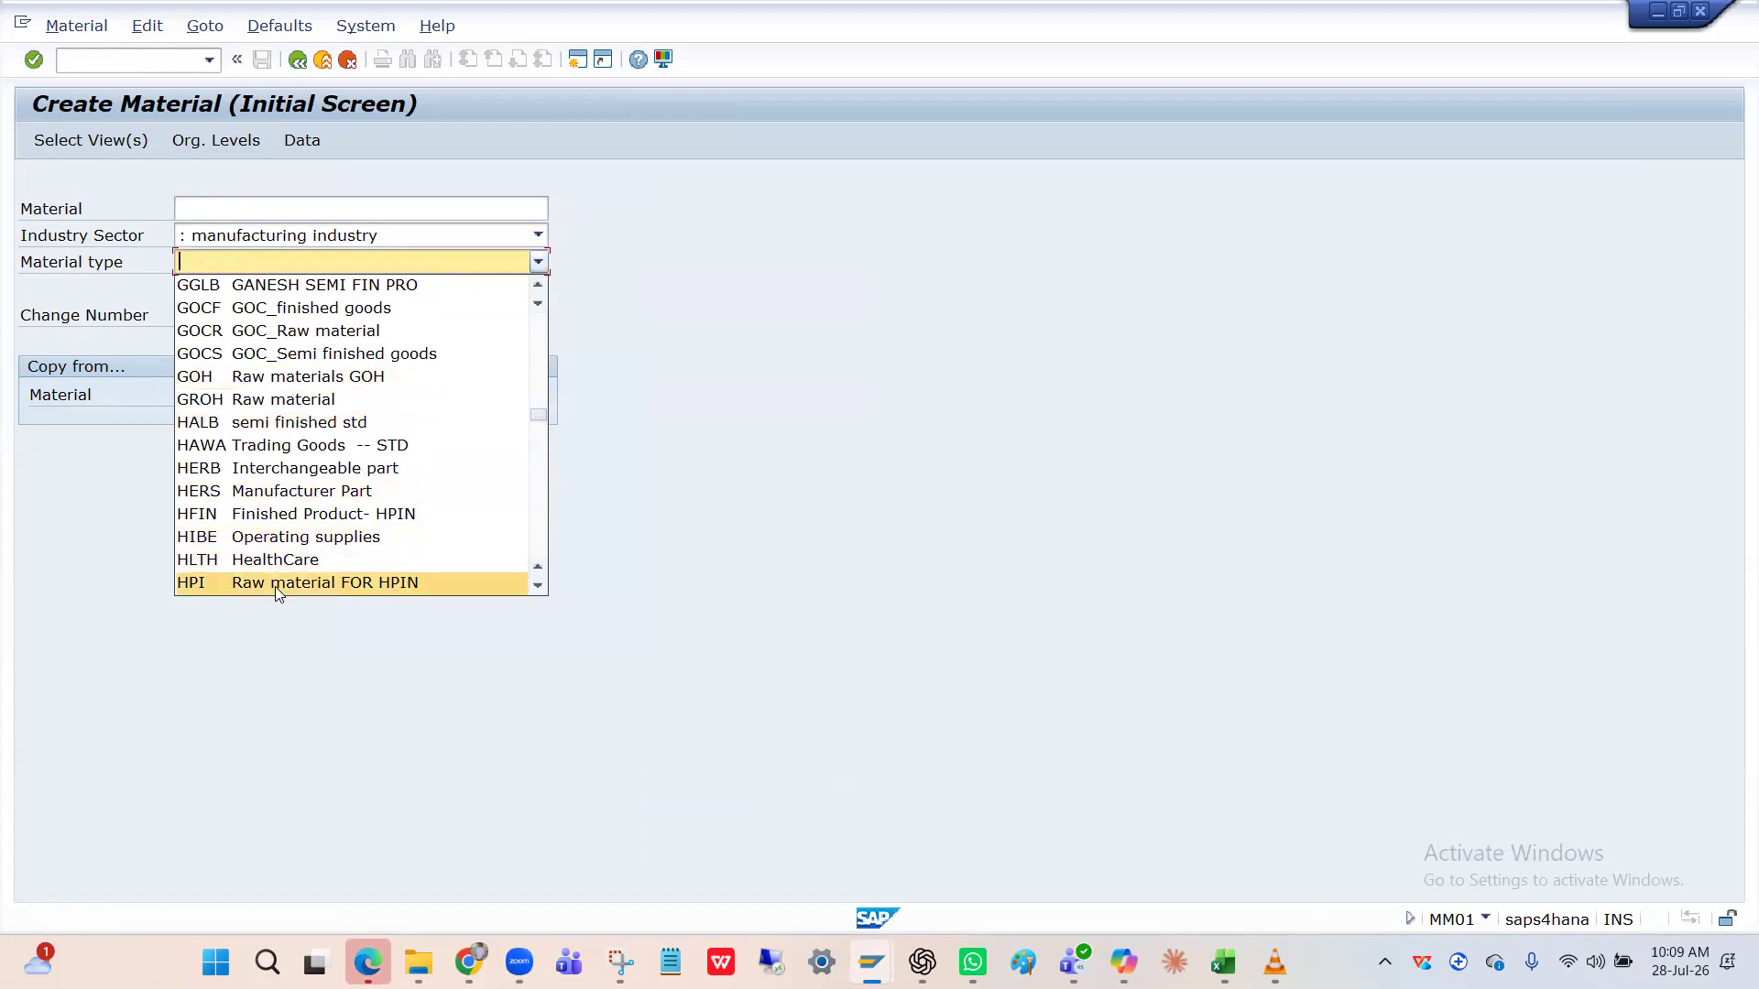
scroll(279, 590, "down", 1)
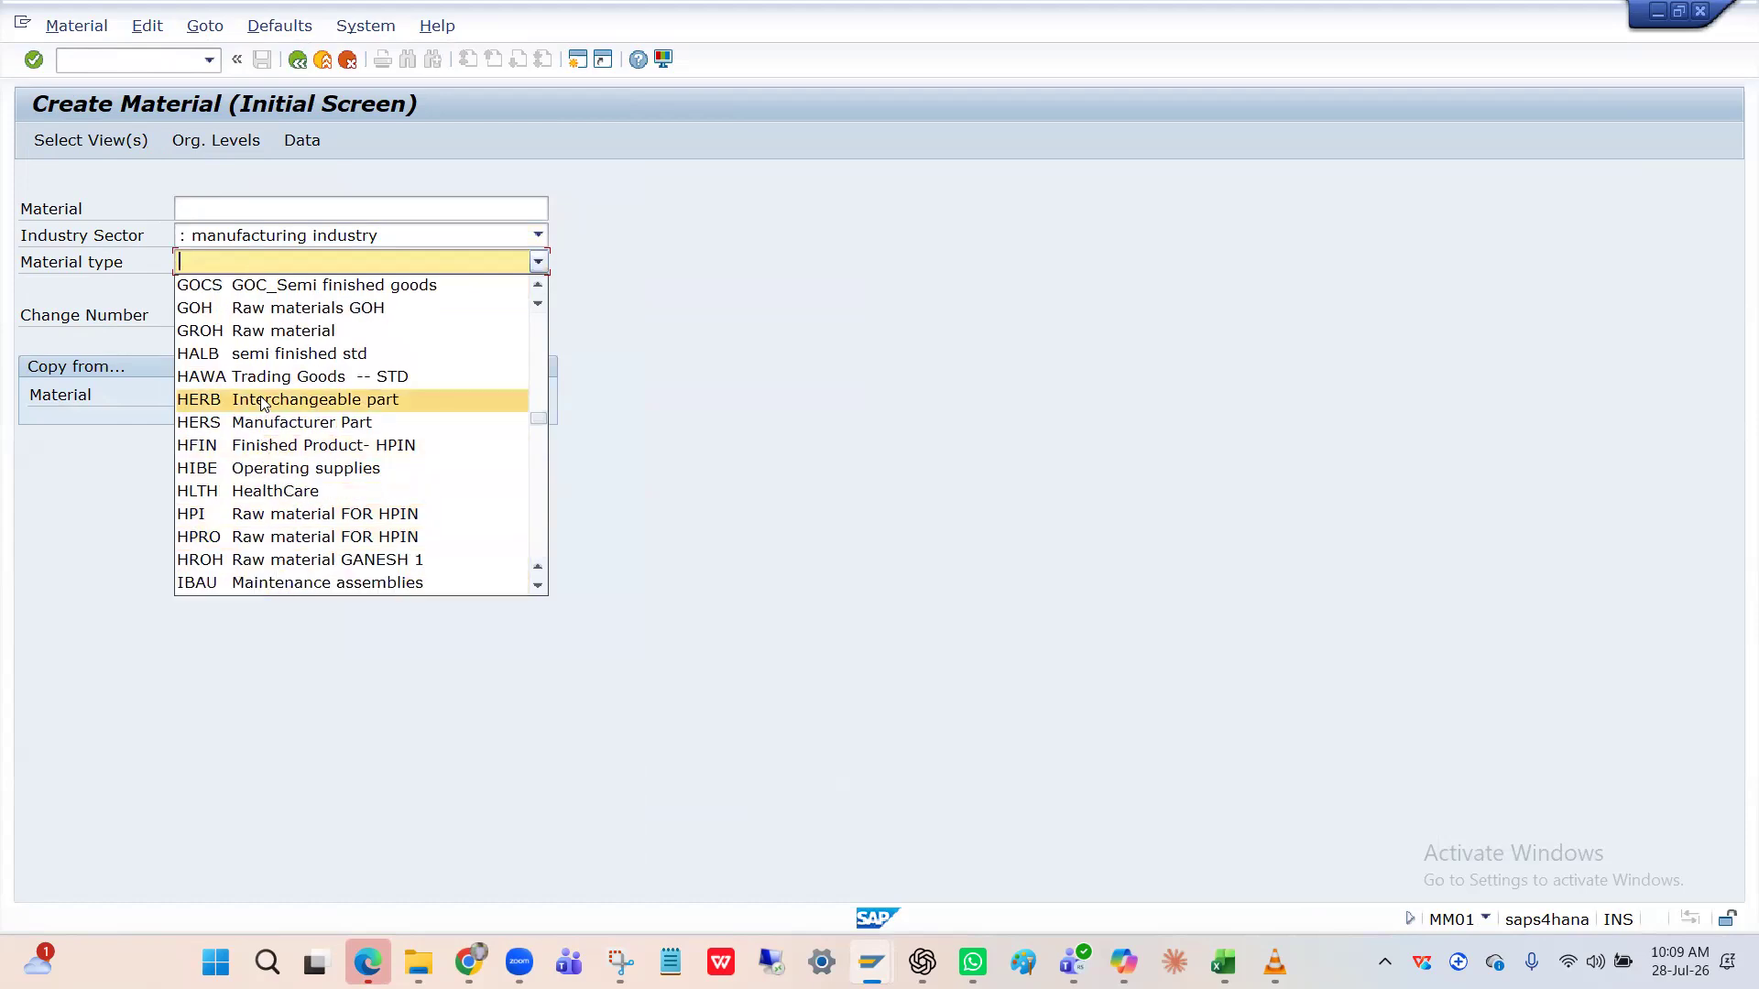
left_click(245, 447)
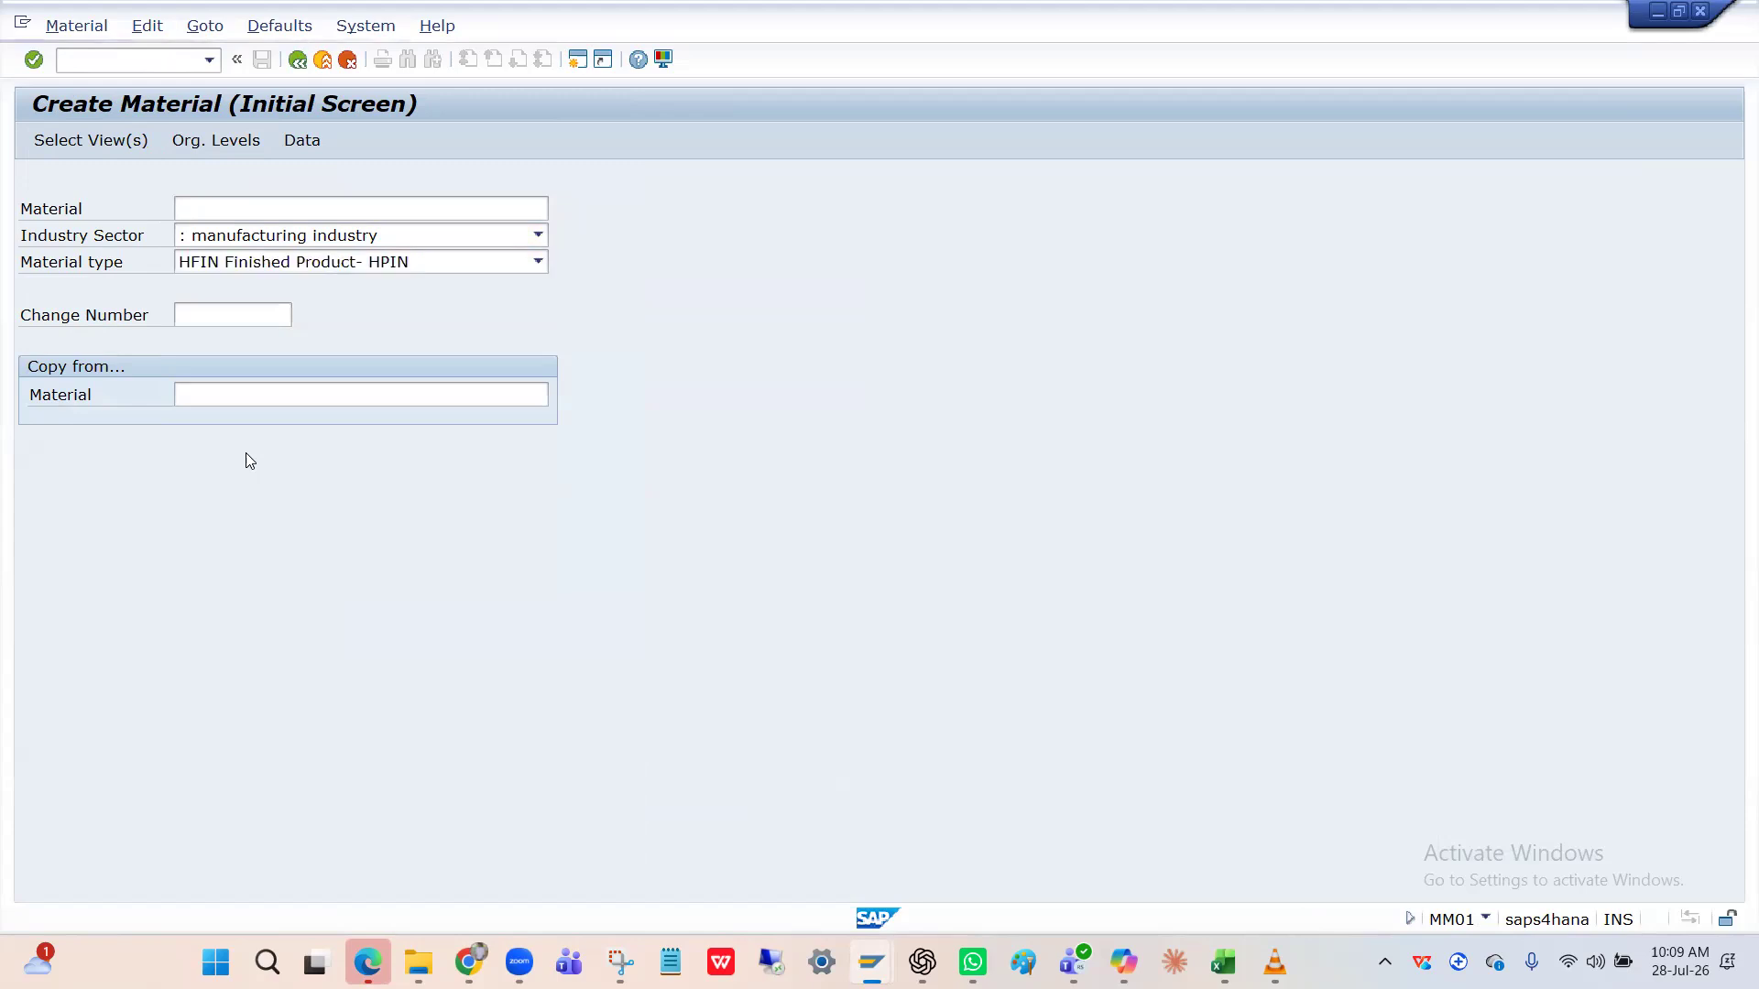
key("Return")
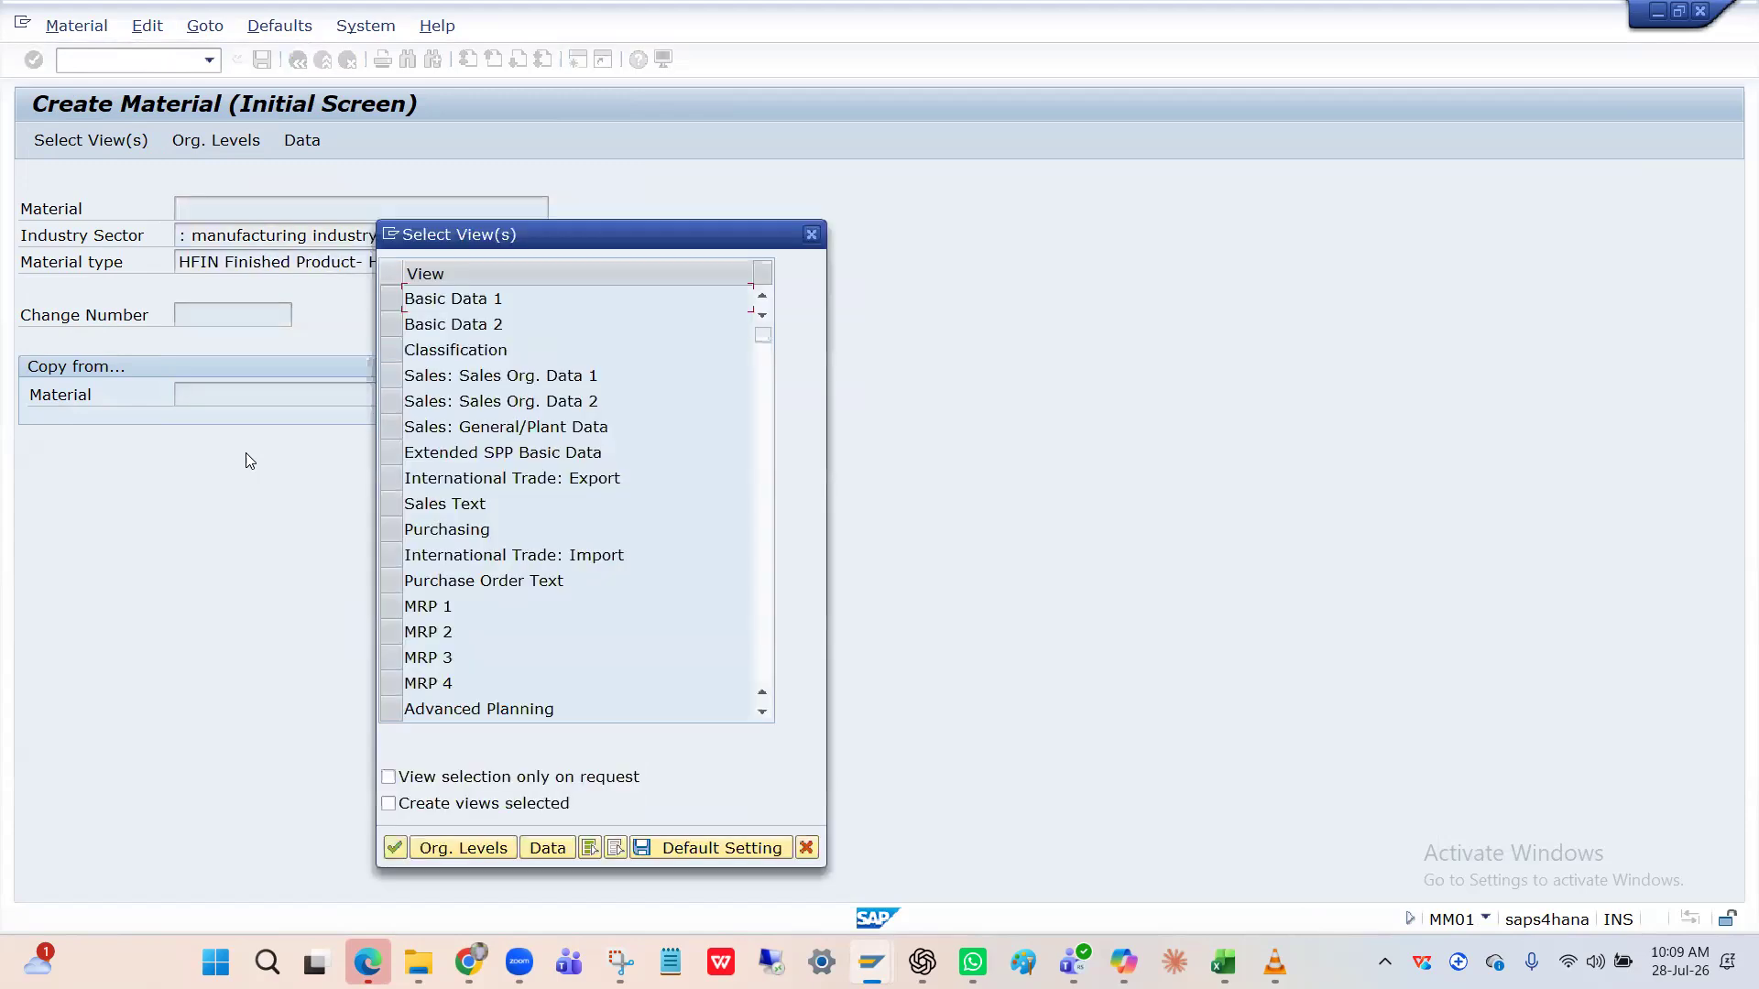
Select the Basic Data 1–2, Sales Org. Data 1–2 and Purchasing views.
left_click(394, 305)
left_click(391, 324)
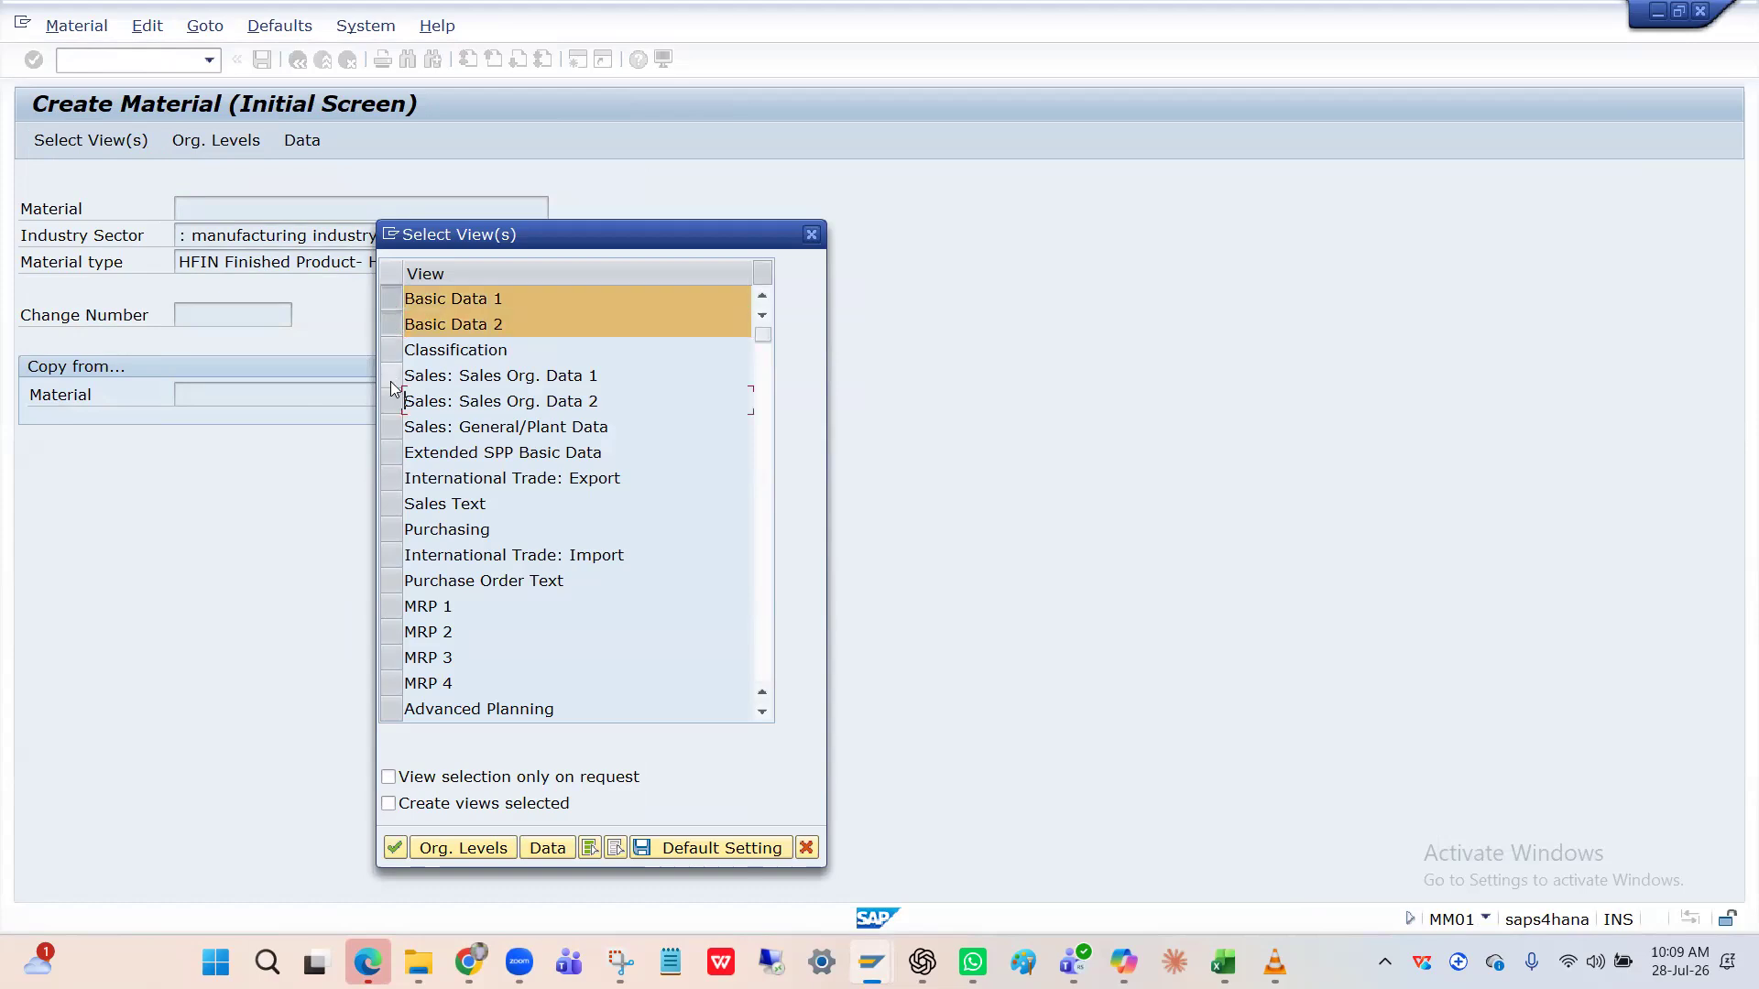
left_click(391, 375)
left_click(392, 403)
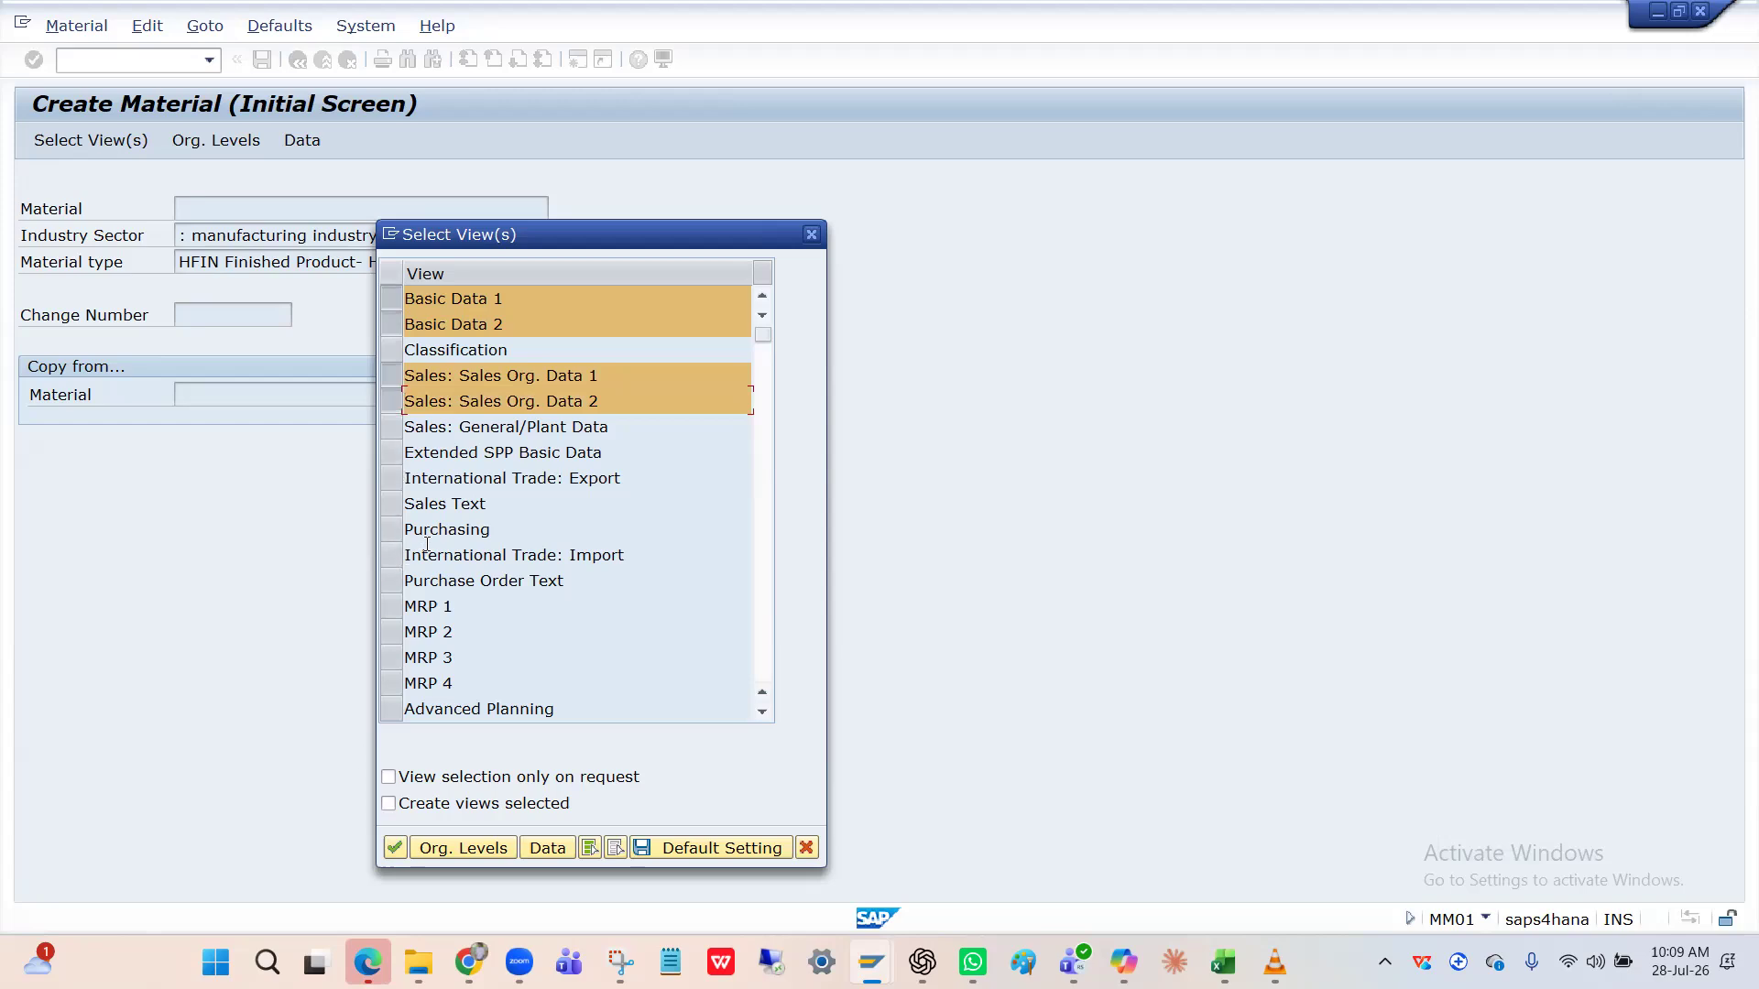
left_click(389, 530)
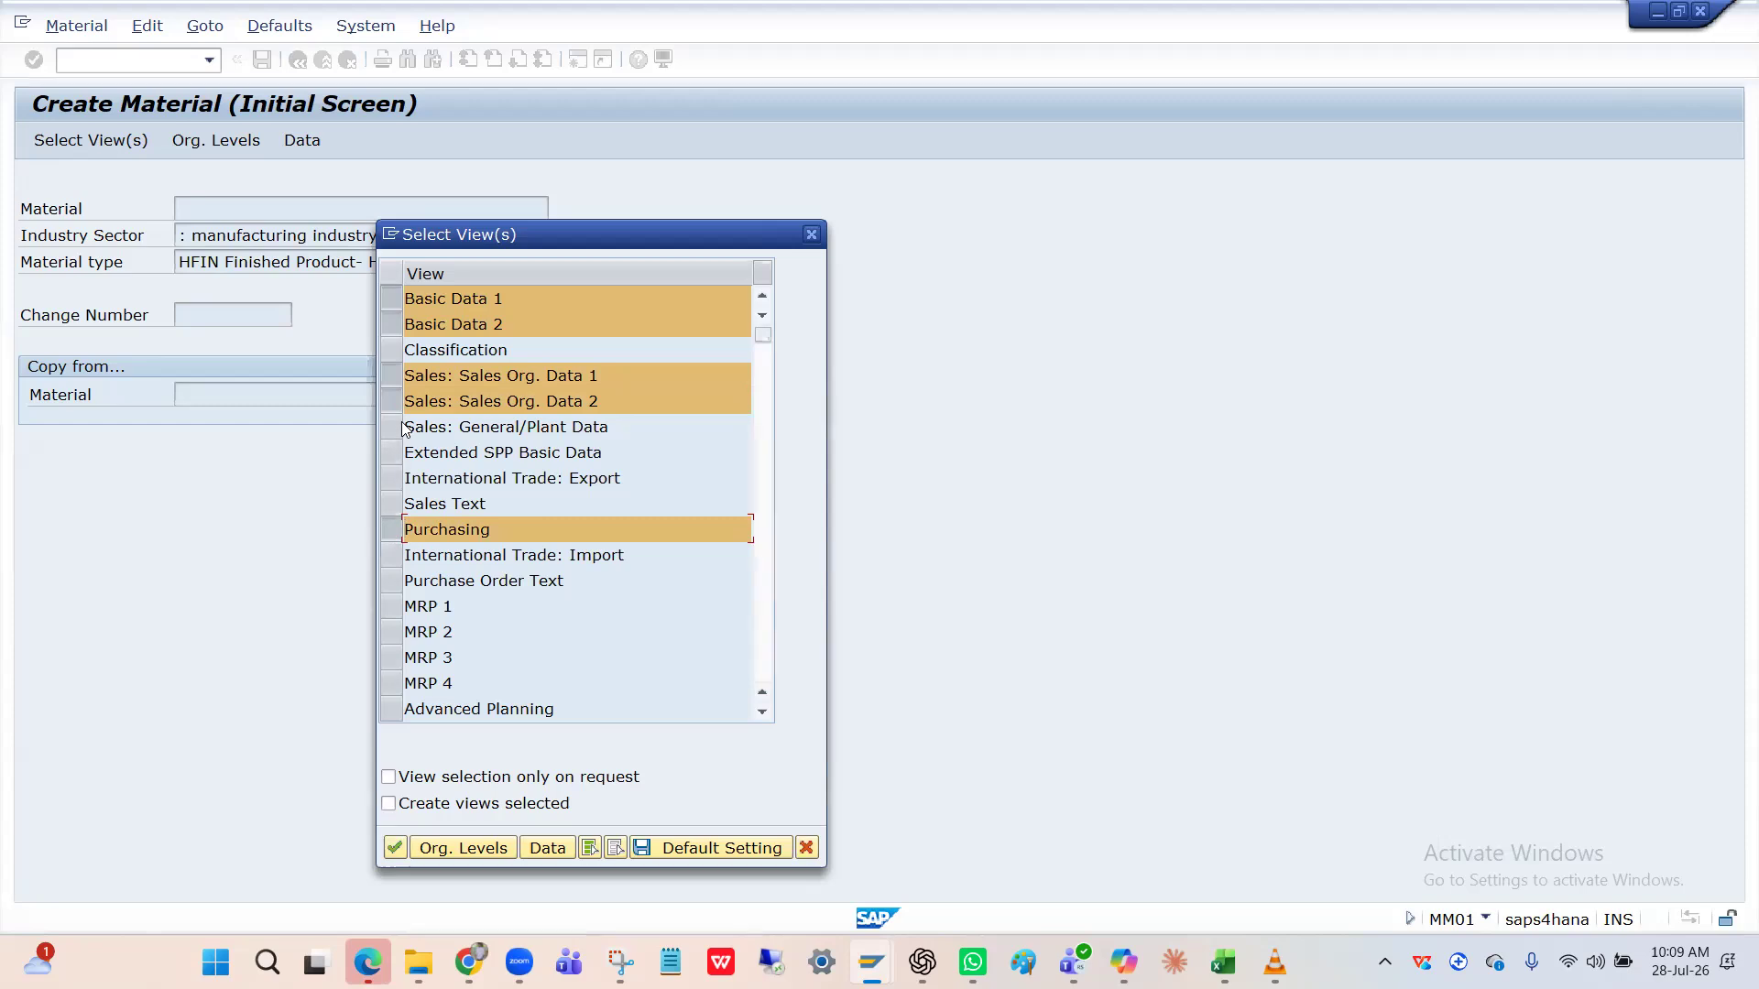
Add General Plant Data / Storage 1–2 and Accounting 1–2 views and confirm the selection.
scroll(511, 631, "down", 3)
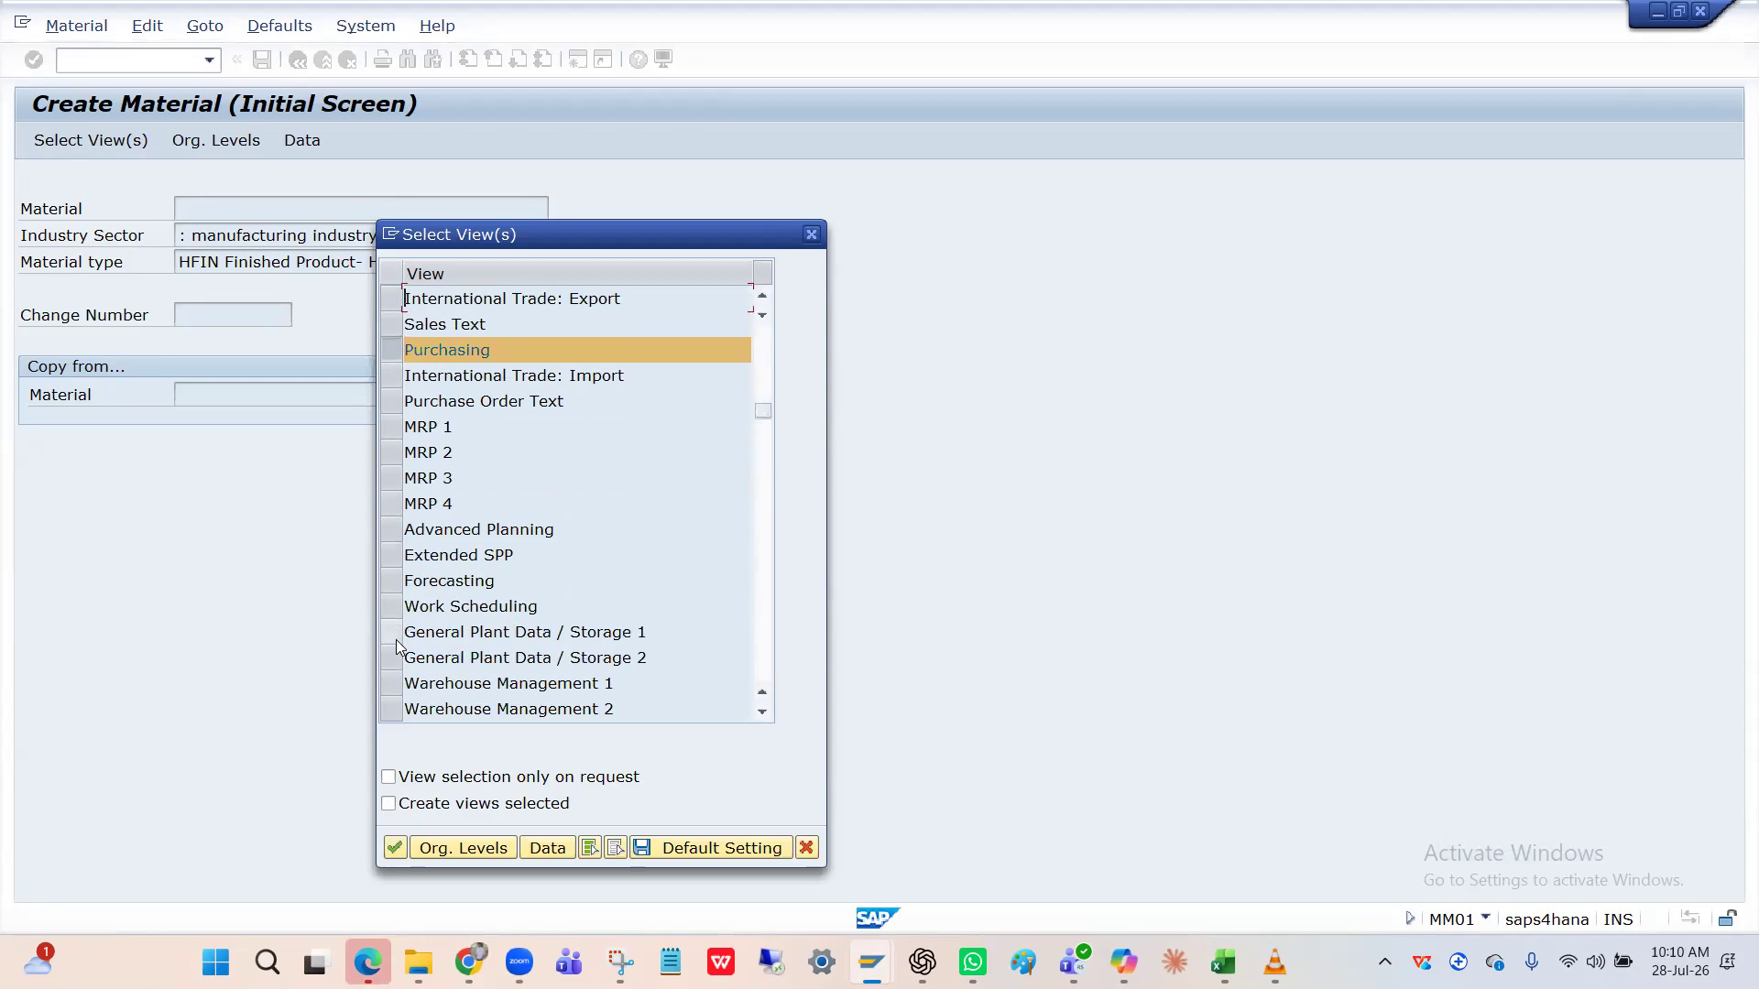
left_click(394, 636)
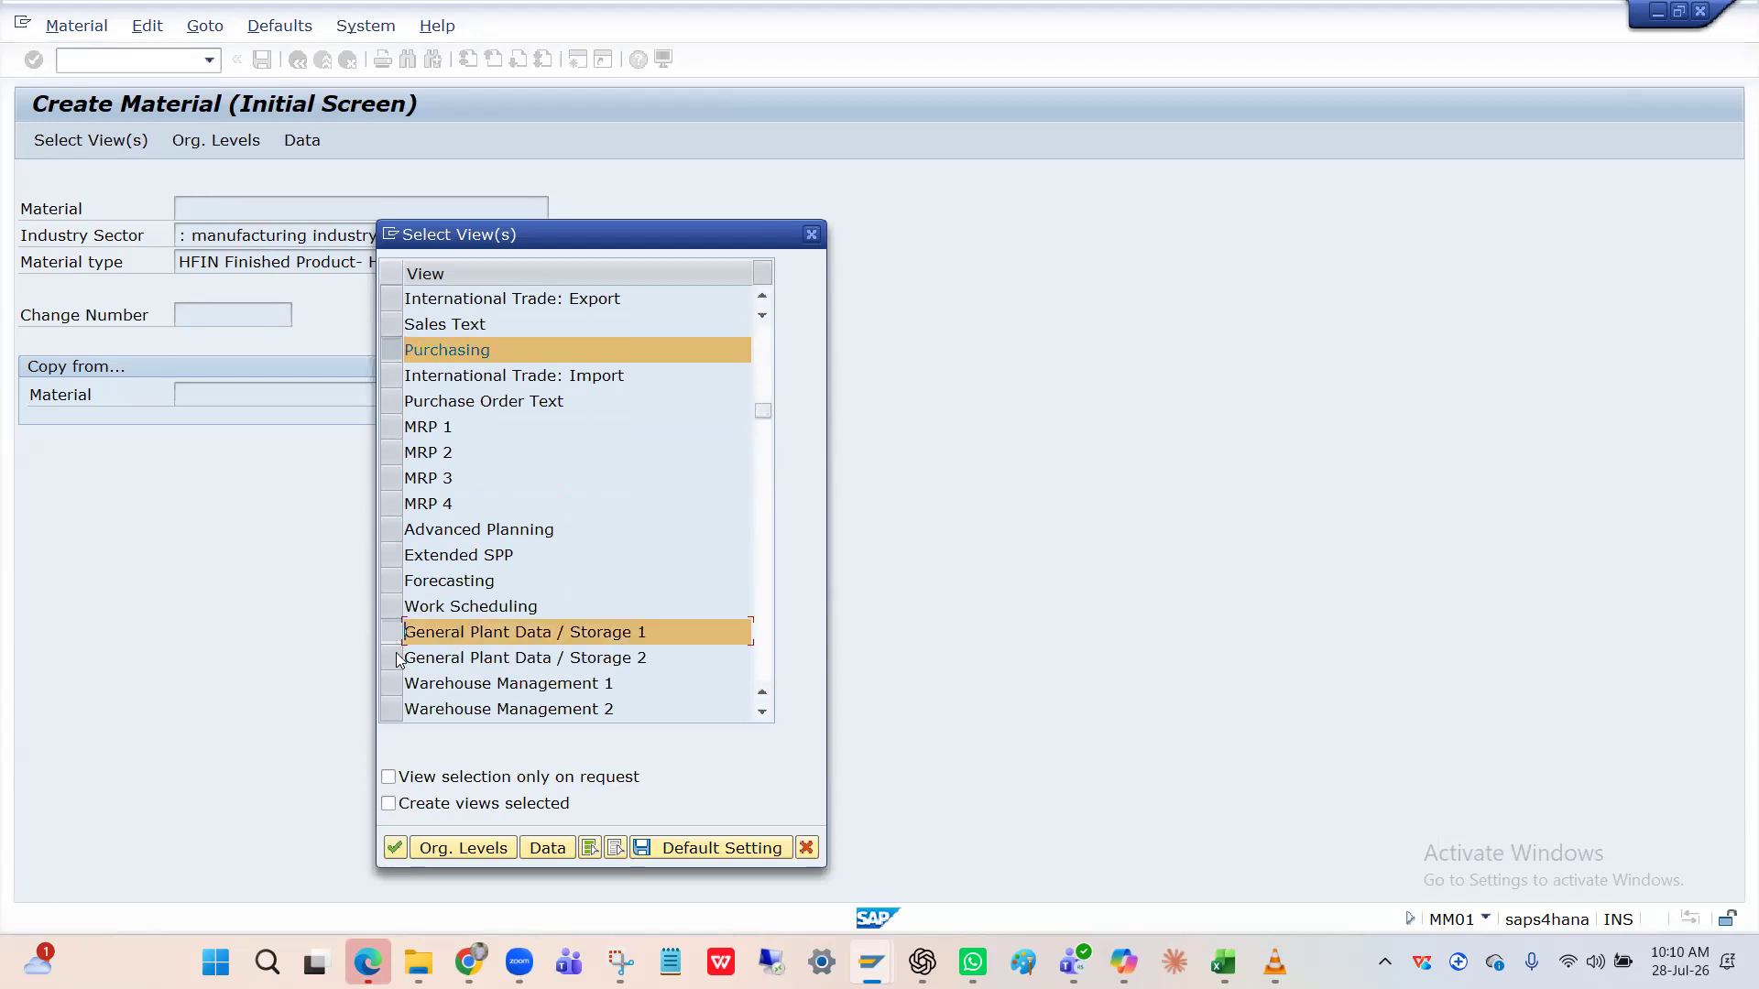
left_click(394, 661)
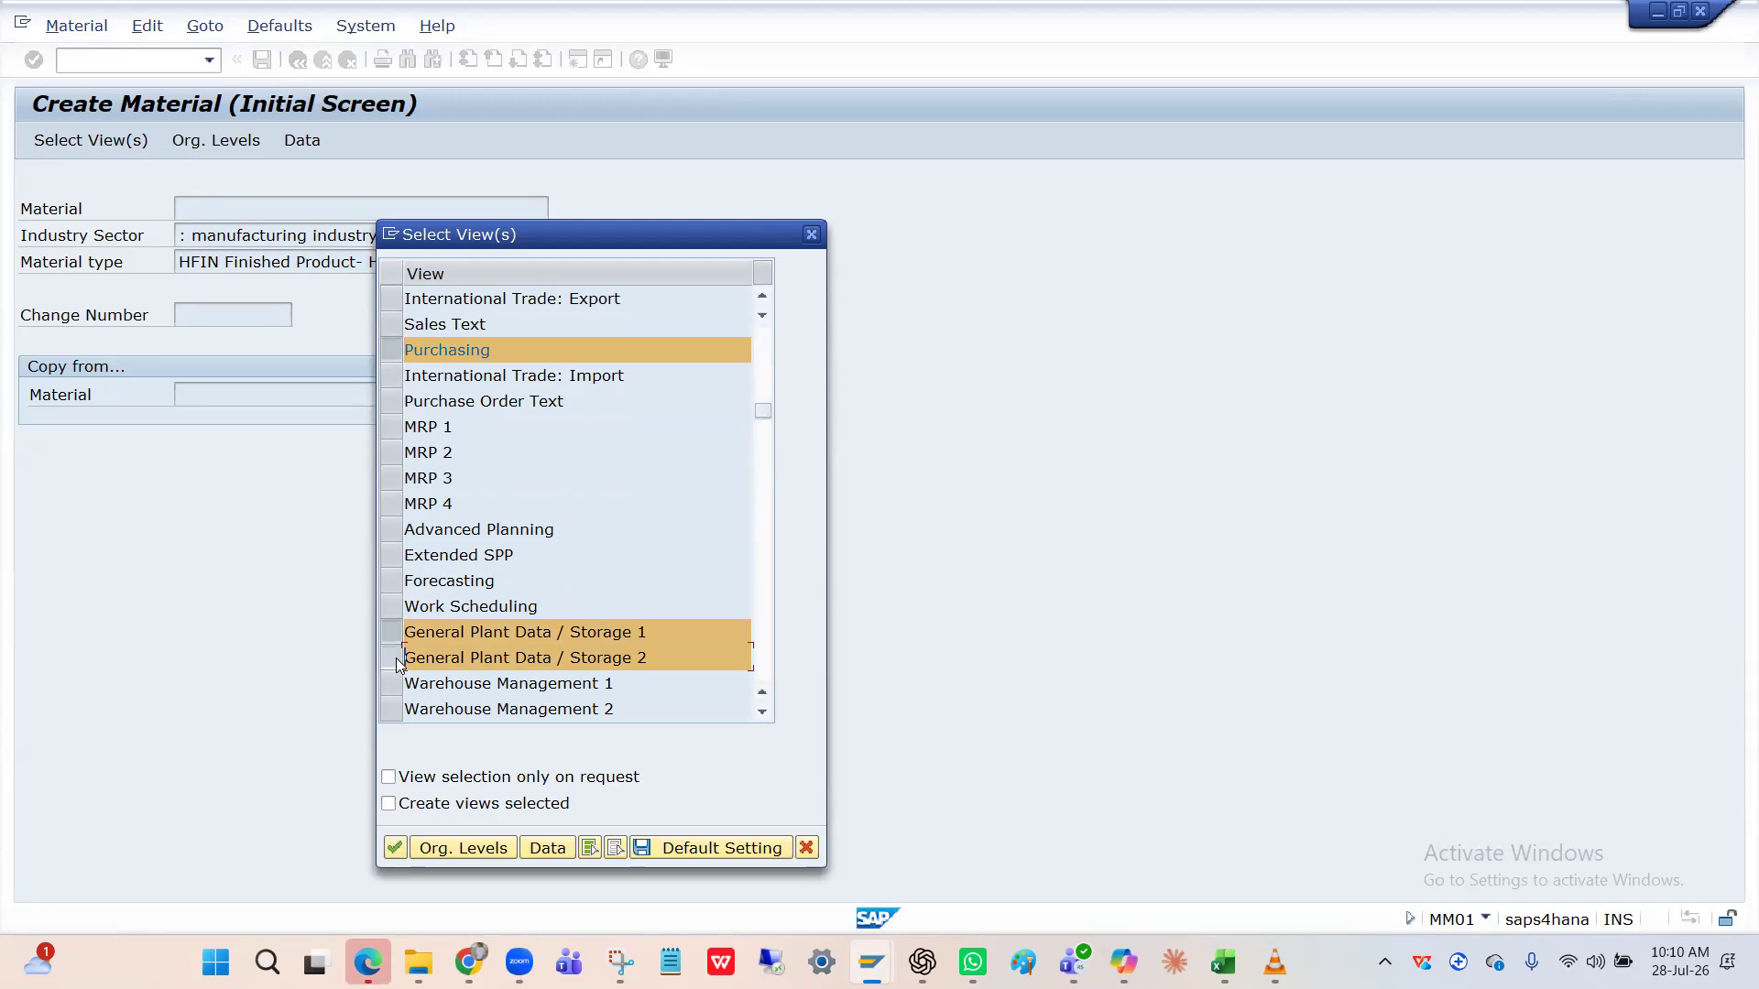
left_click(397, 663)
left_click(396, 660)
scroll(395, 657, "down", 2)
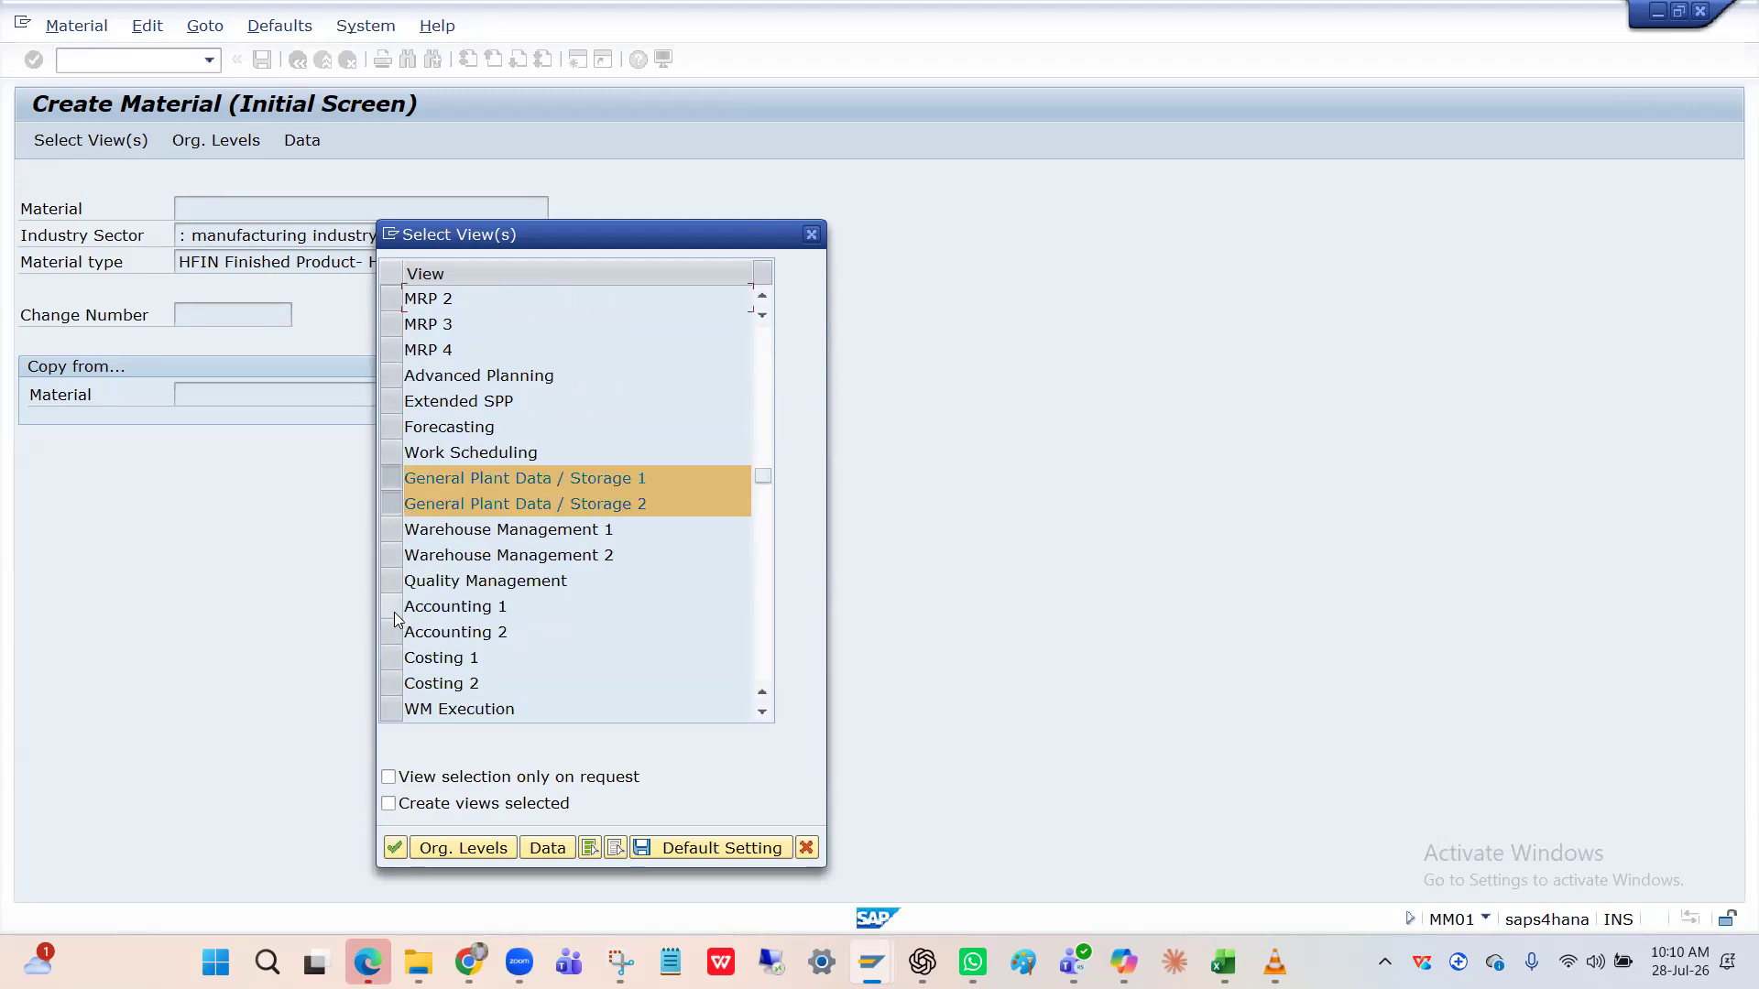
left_click(395, 613)
left_click(393, 639)
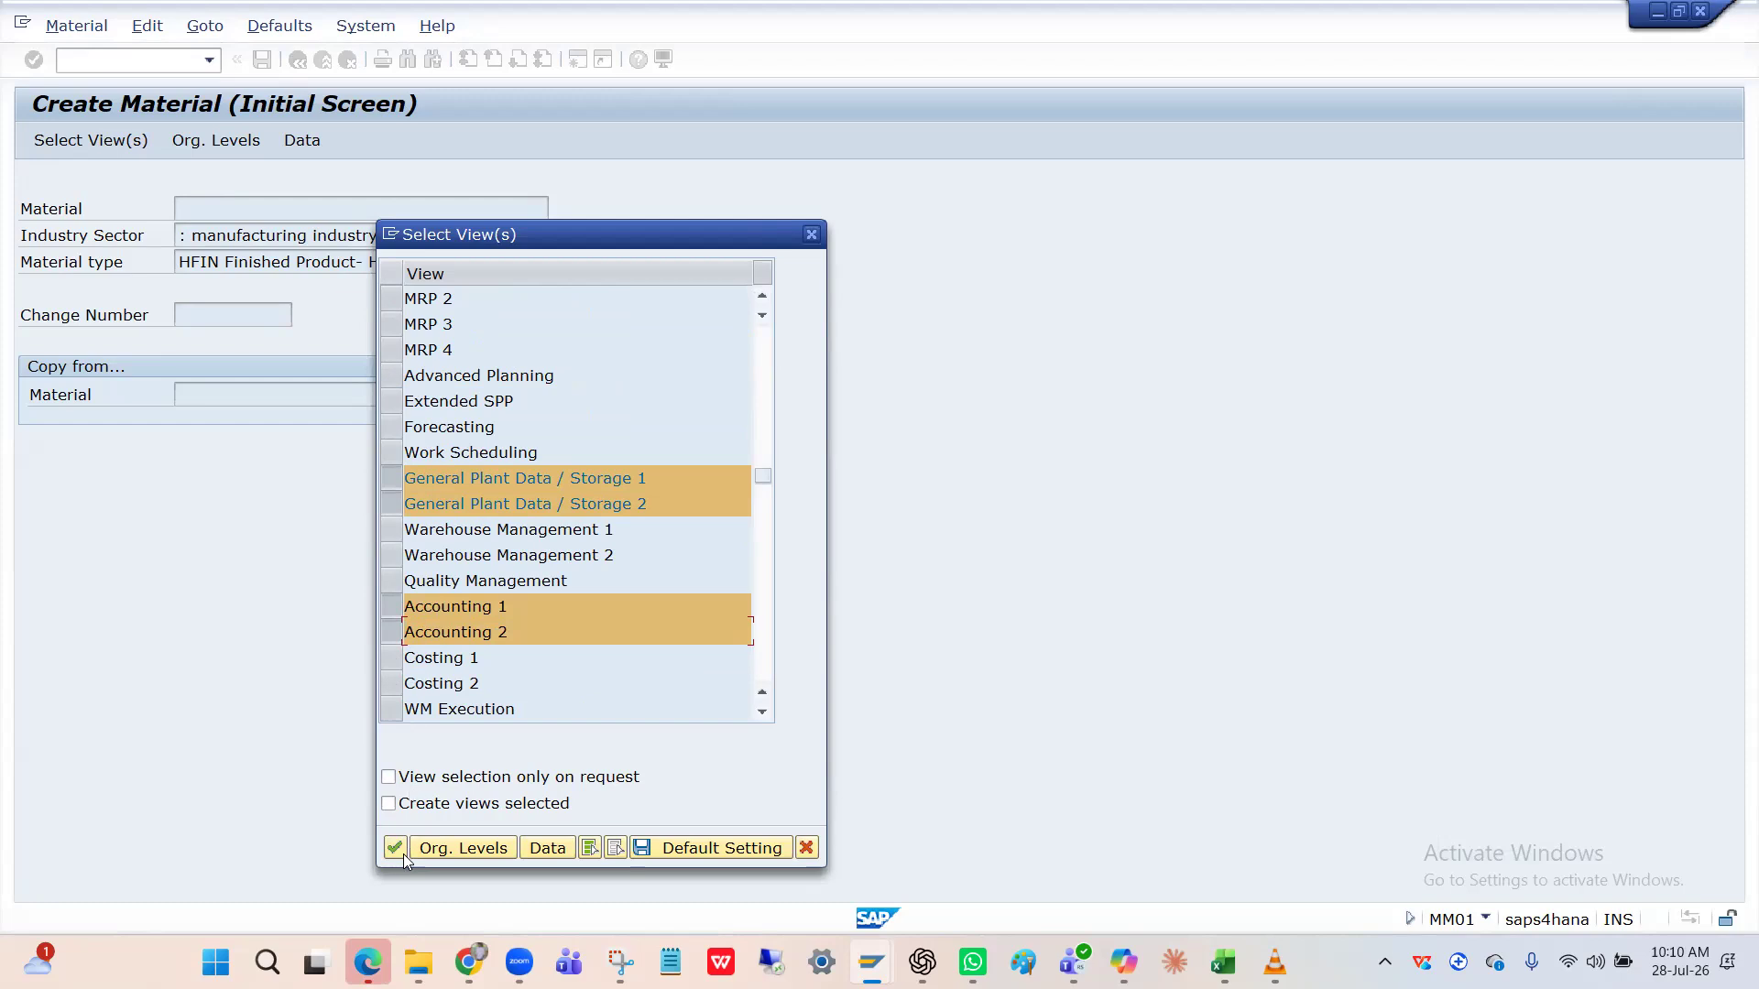
left_click(433, 659)
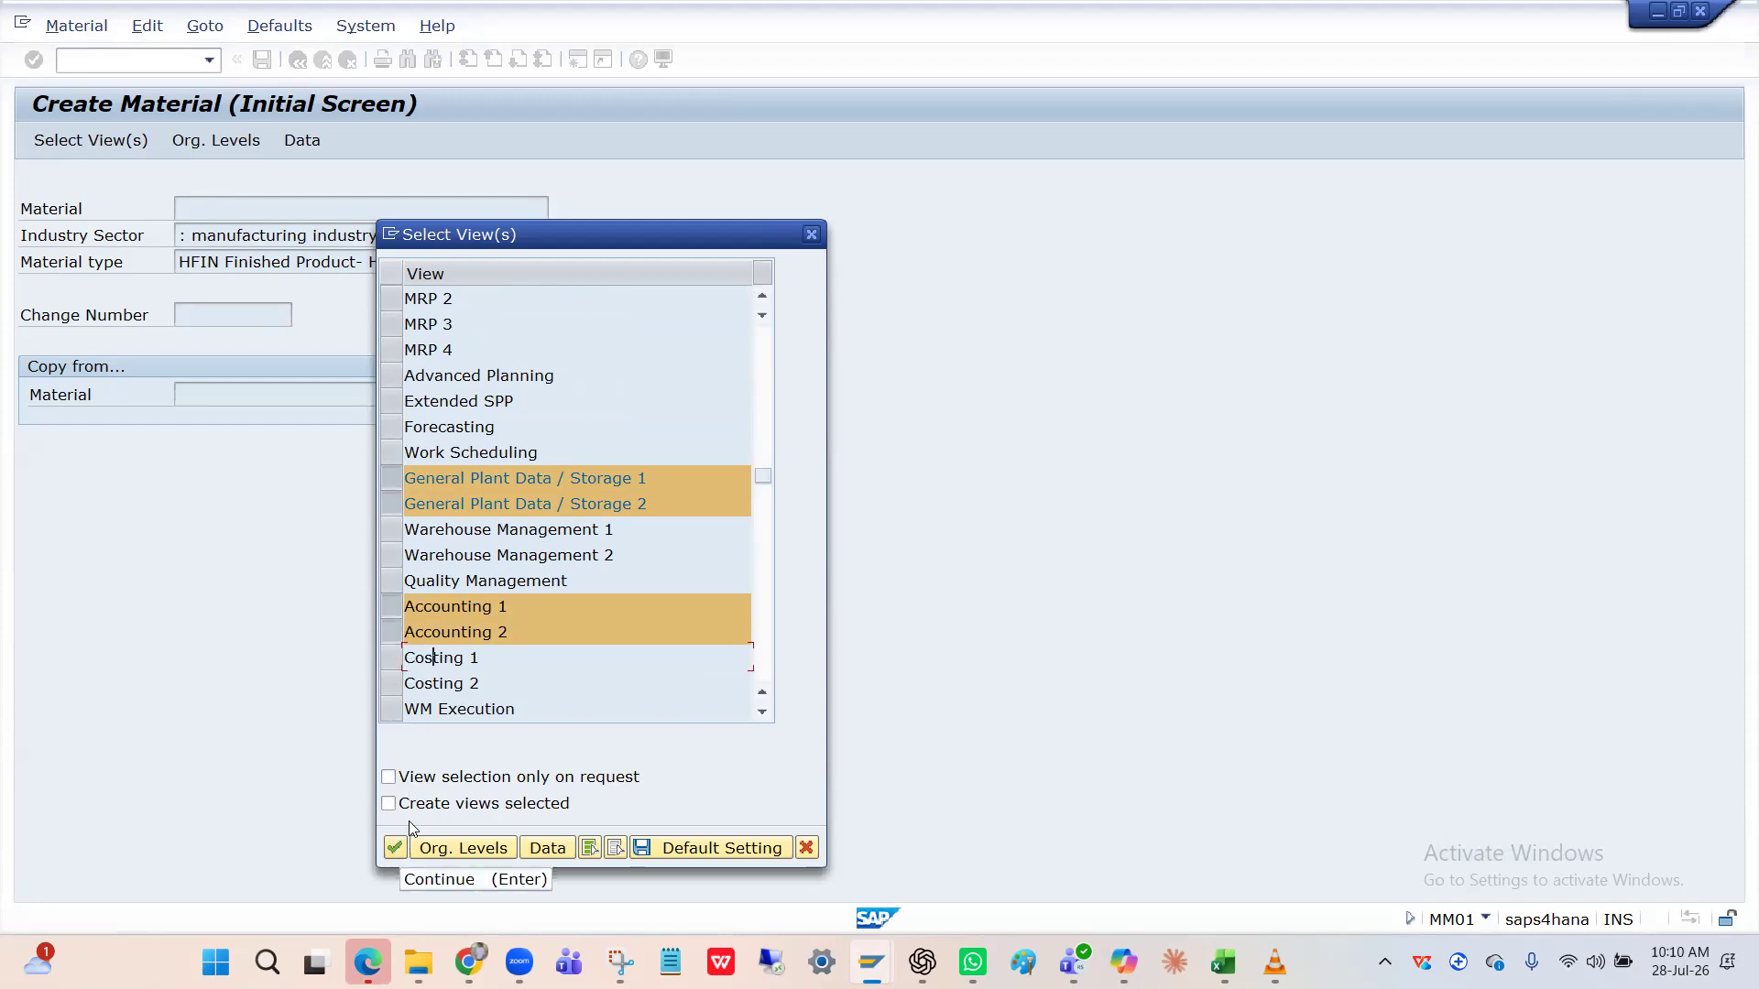
left_click(395, 849)
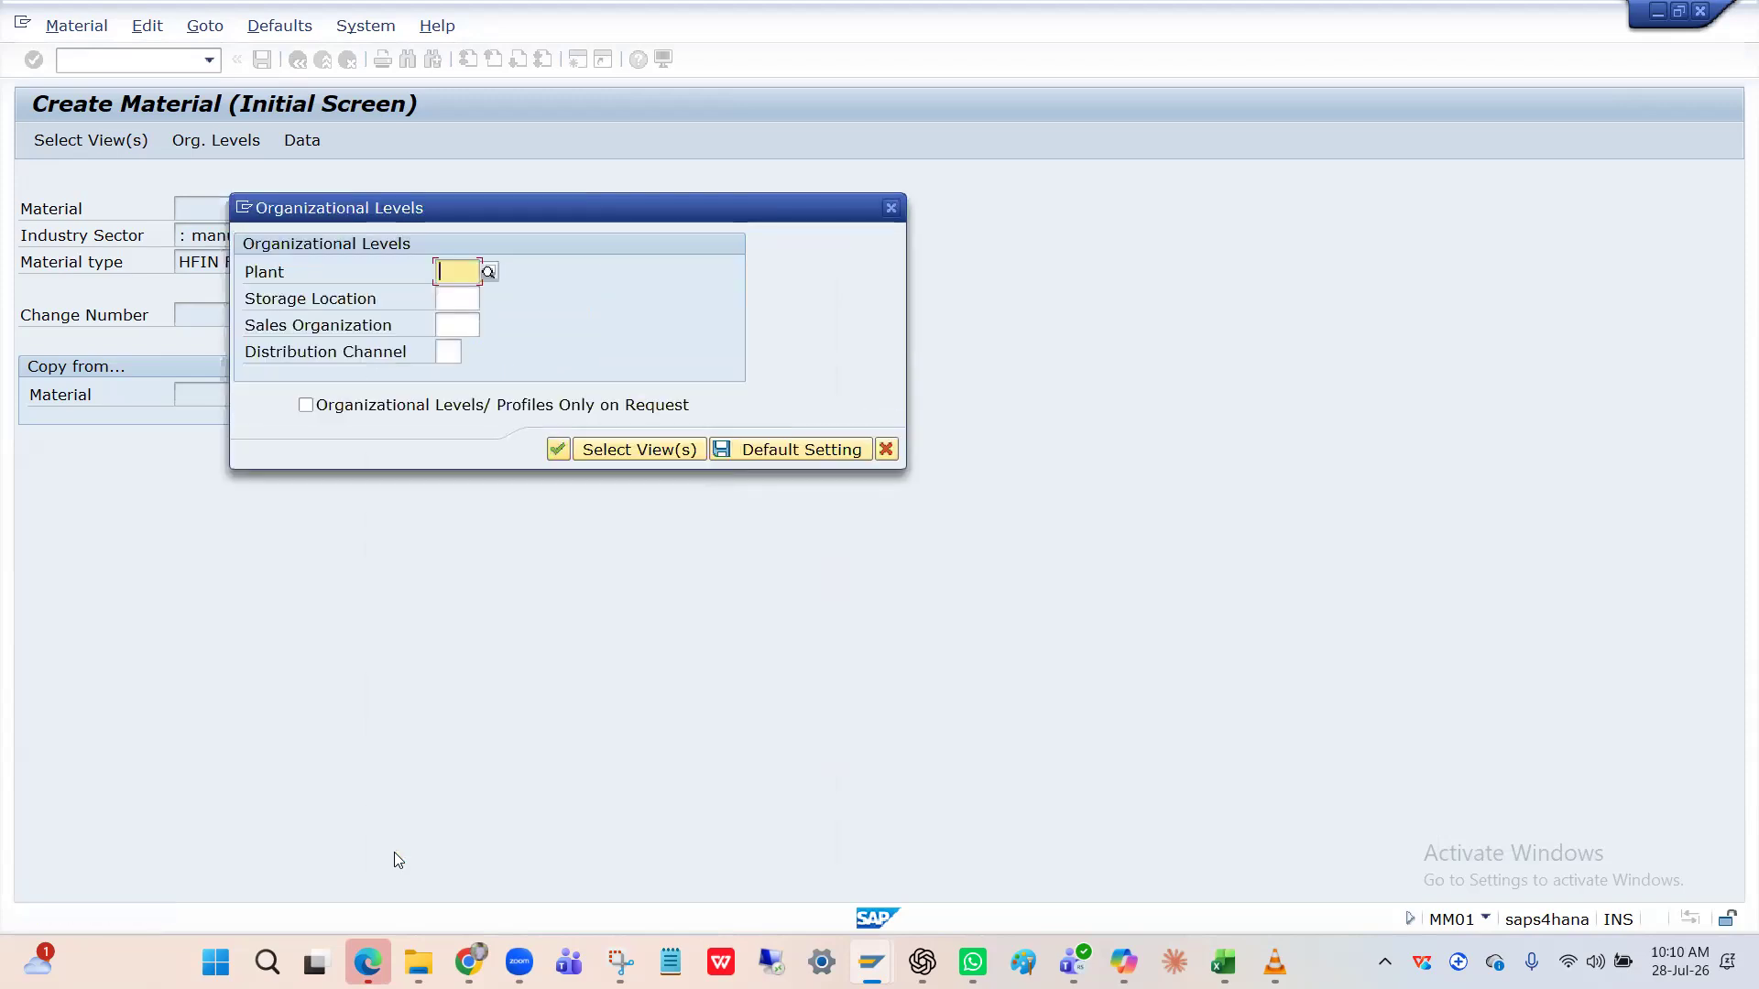
Set plant HPIN, leave storage location blank, enter sales organization HPIN and confirm.
key("space")
key("Down")
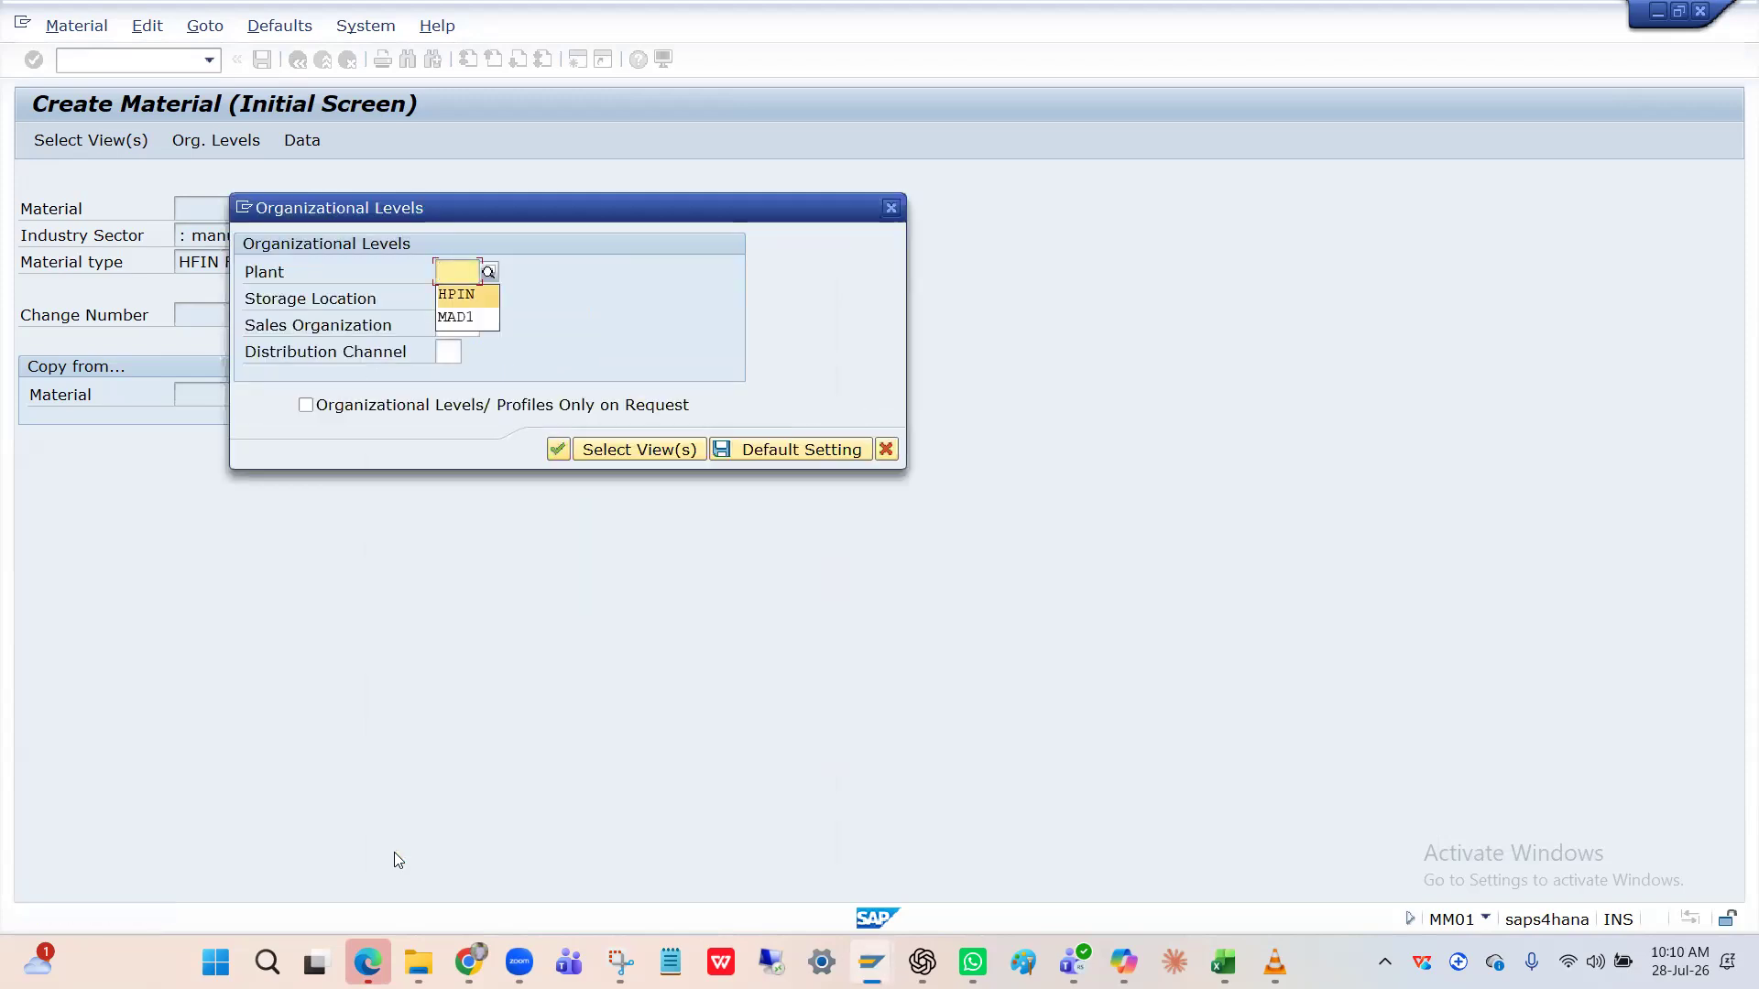
key("Tab")
type("n")
key("BackSpace")
key("BackSpace")
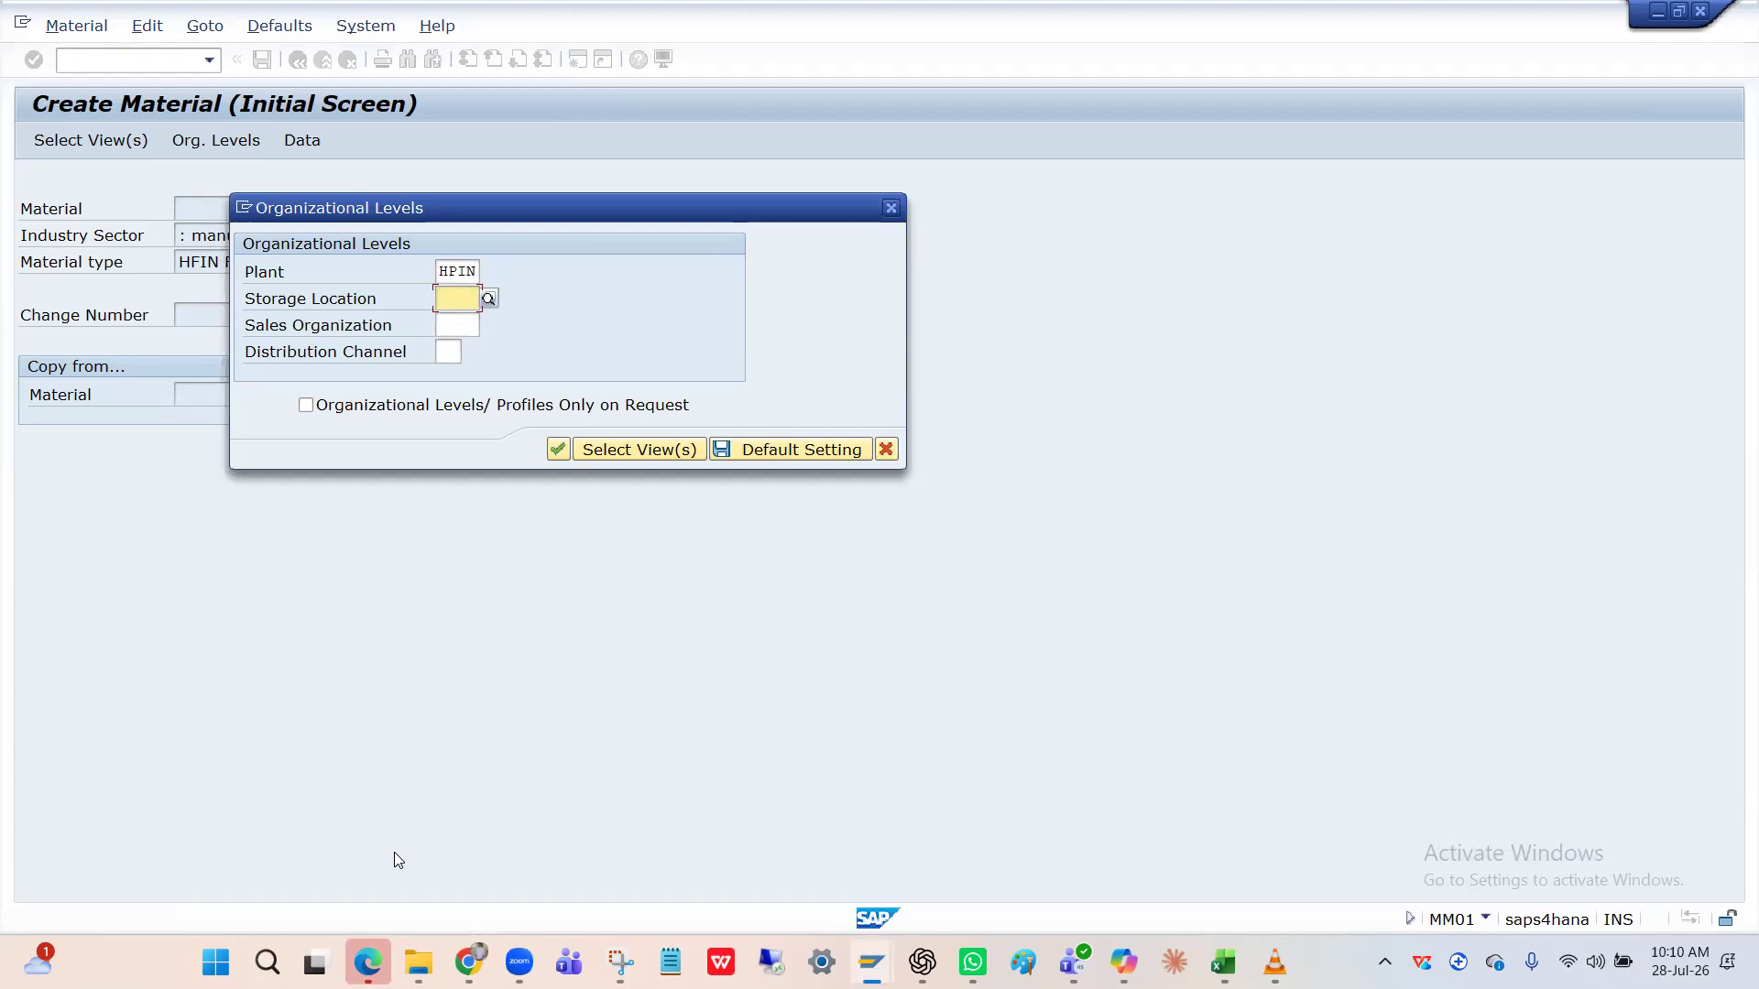
type("HP")
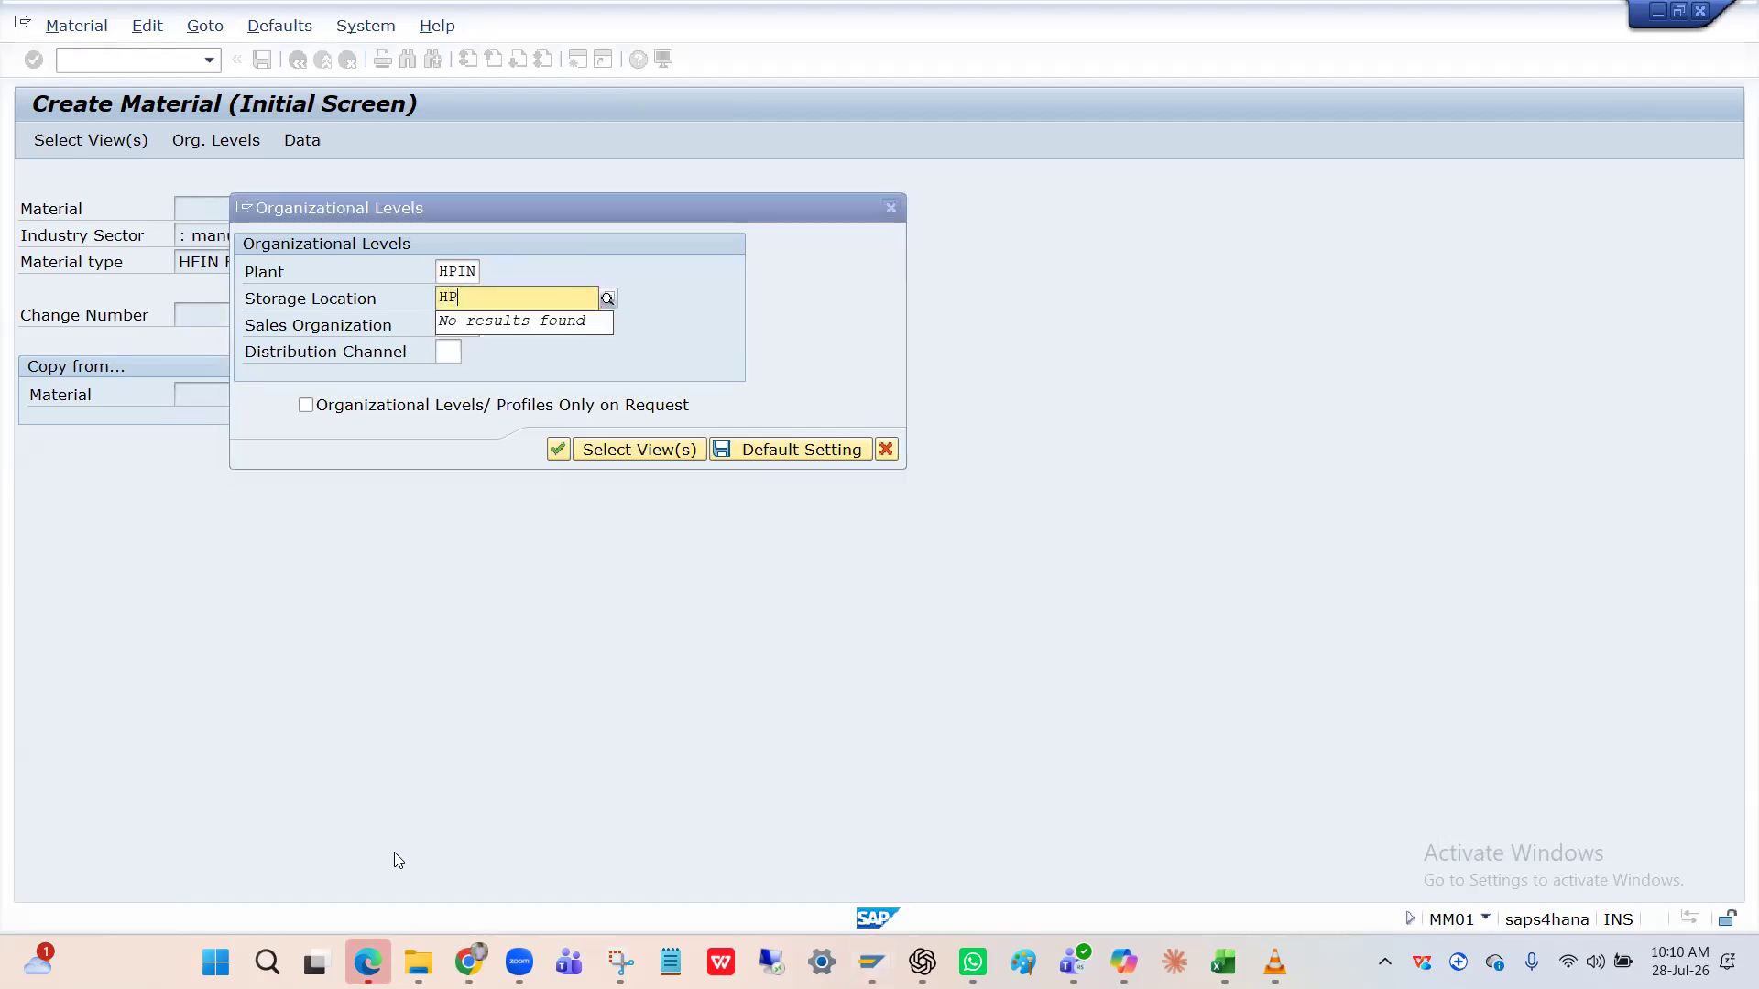
type("BG")
key("BackSpace")
key("BackSpace")
key("BackSpace")
key("BackSpace")
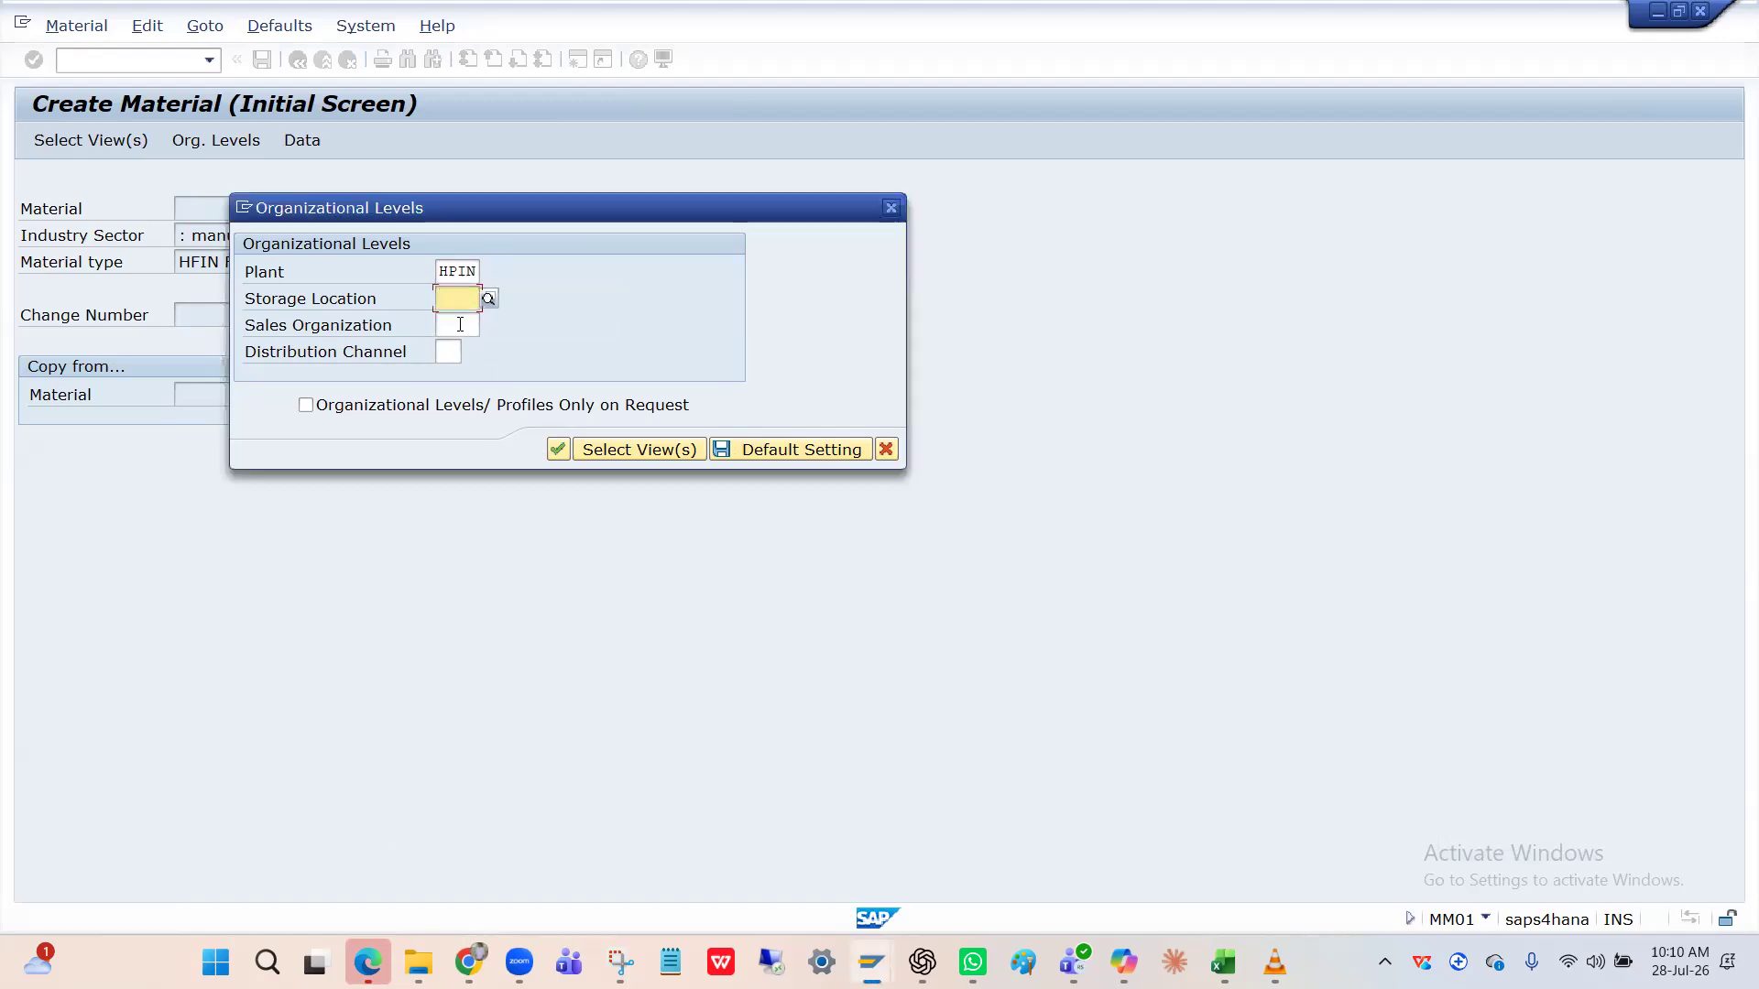
left_click(462, 323)
type("HPIN10")
key("Return")
Describe the material as 'HP Laptap' with base unit EA and material group FG01.
type("HP Laptap")
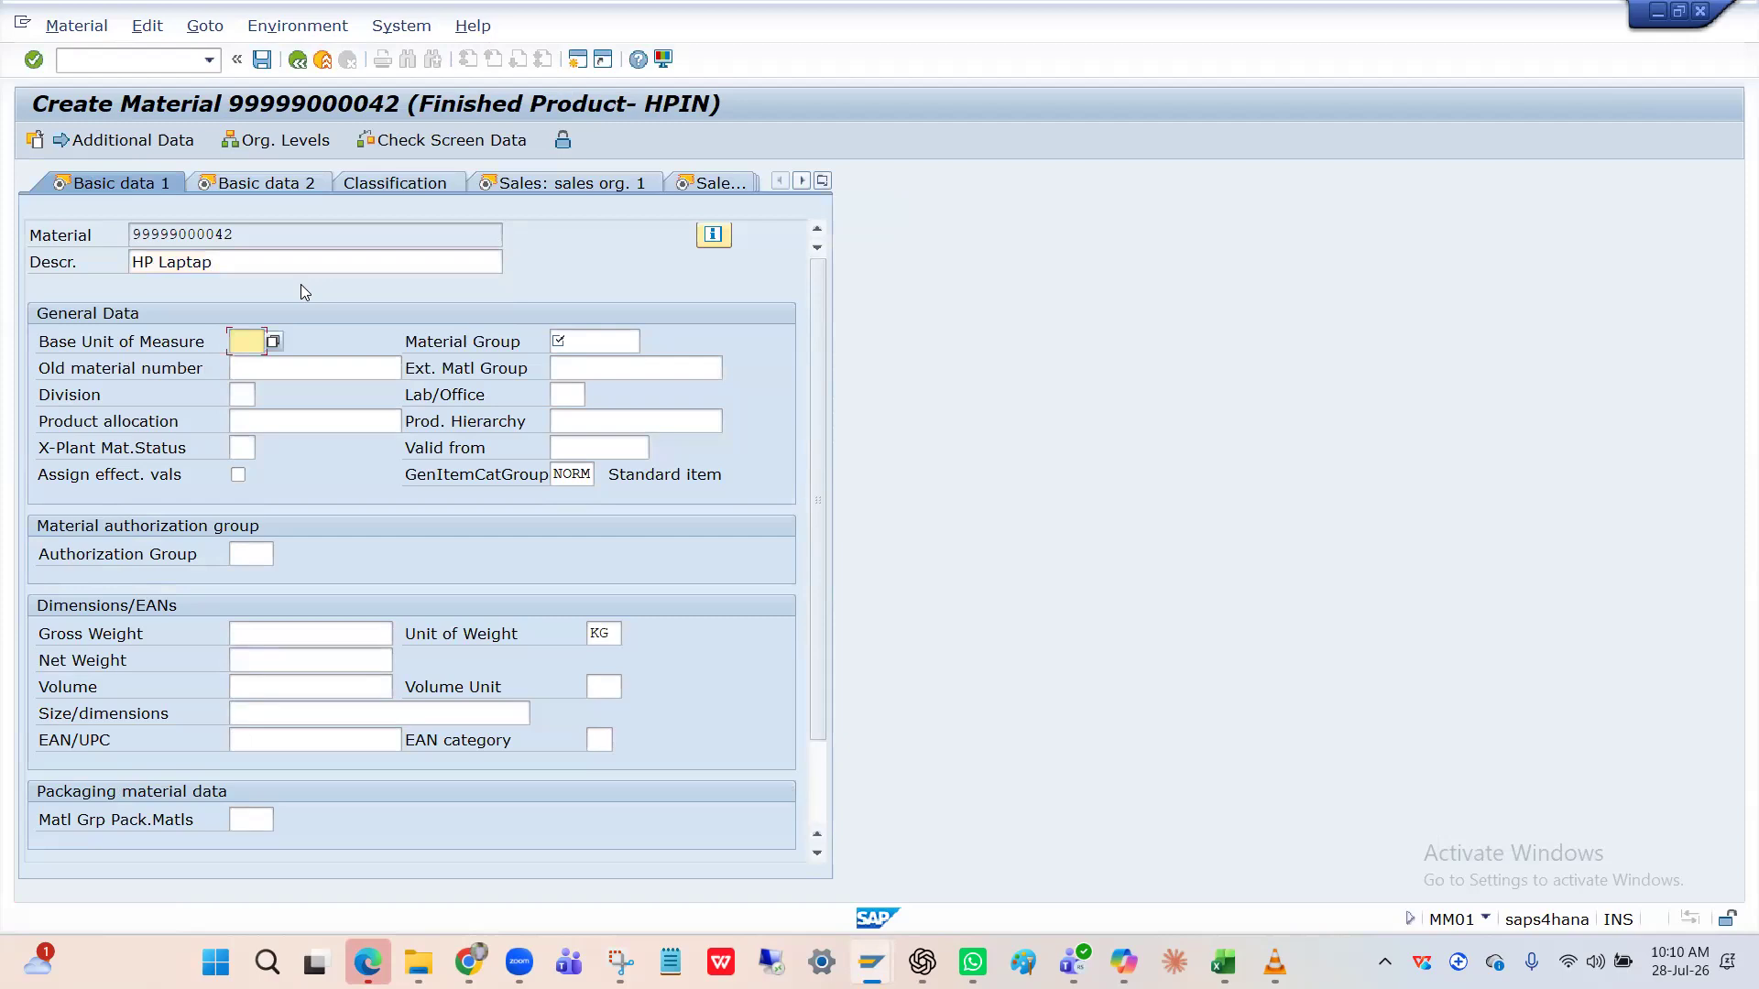
key("space")
key("Down")
key("Tab")
key("space")
key("Down")
key("Return")
key("Return")
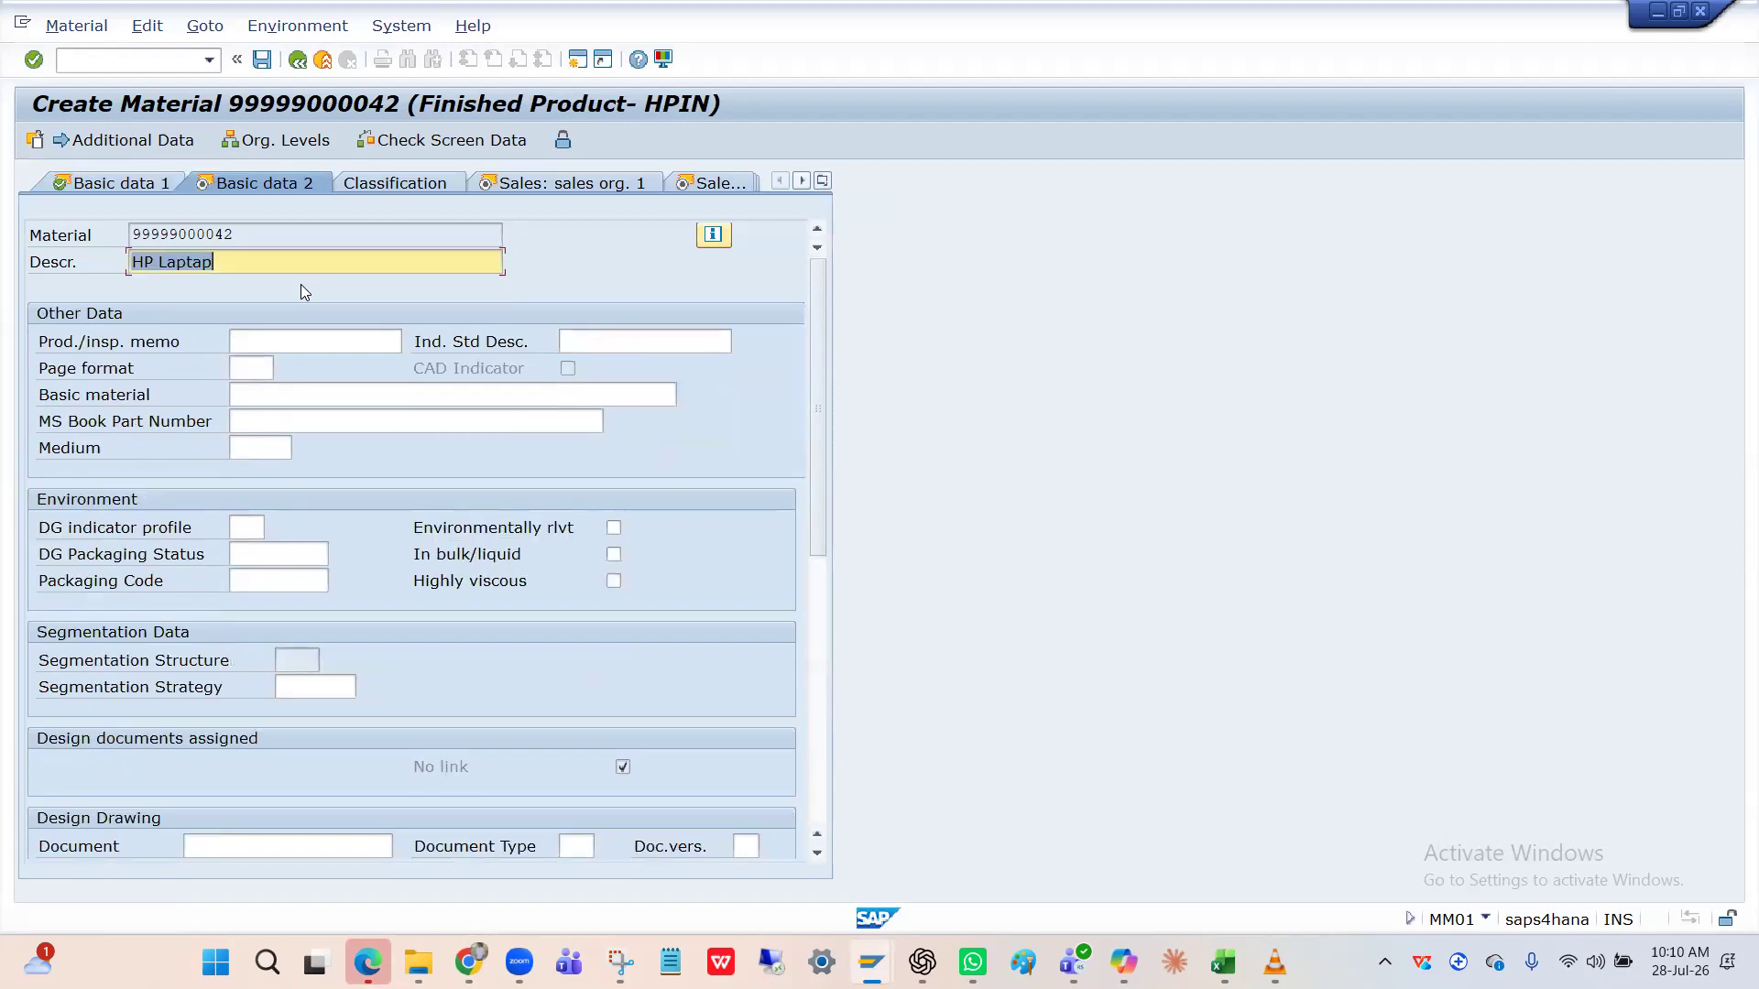
key("Return")
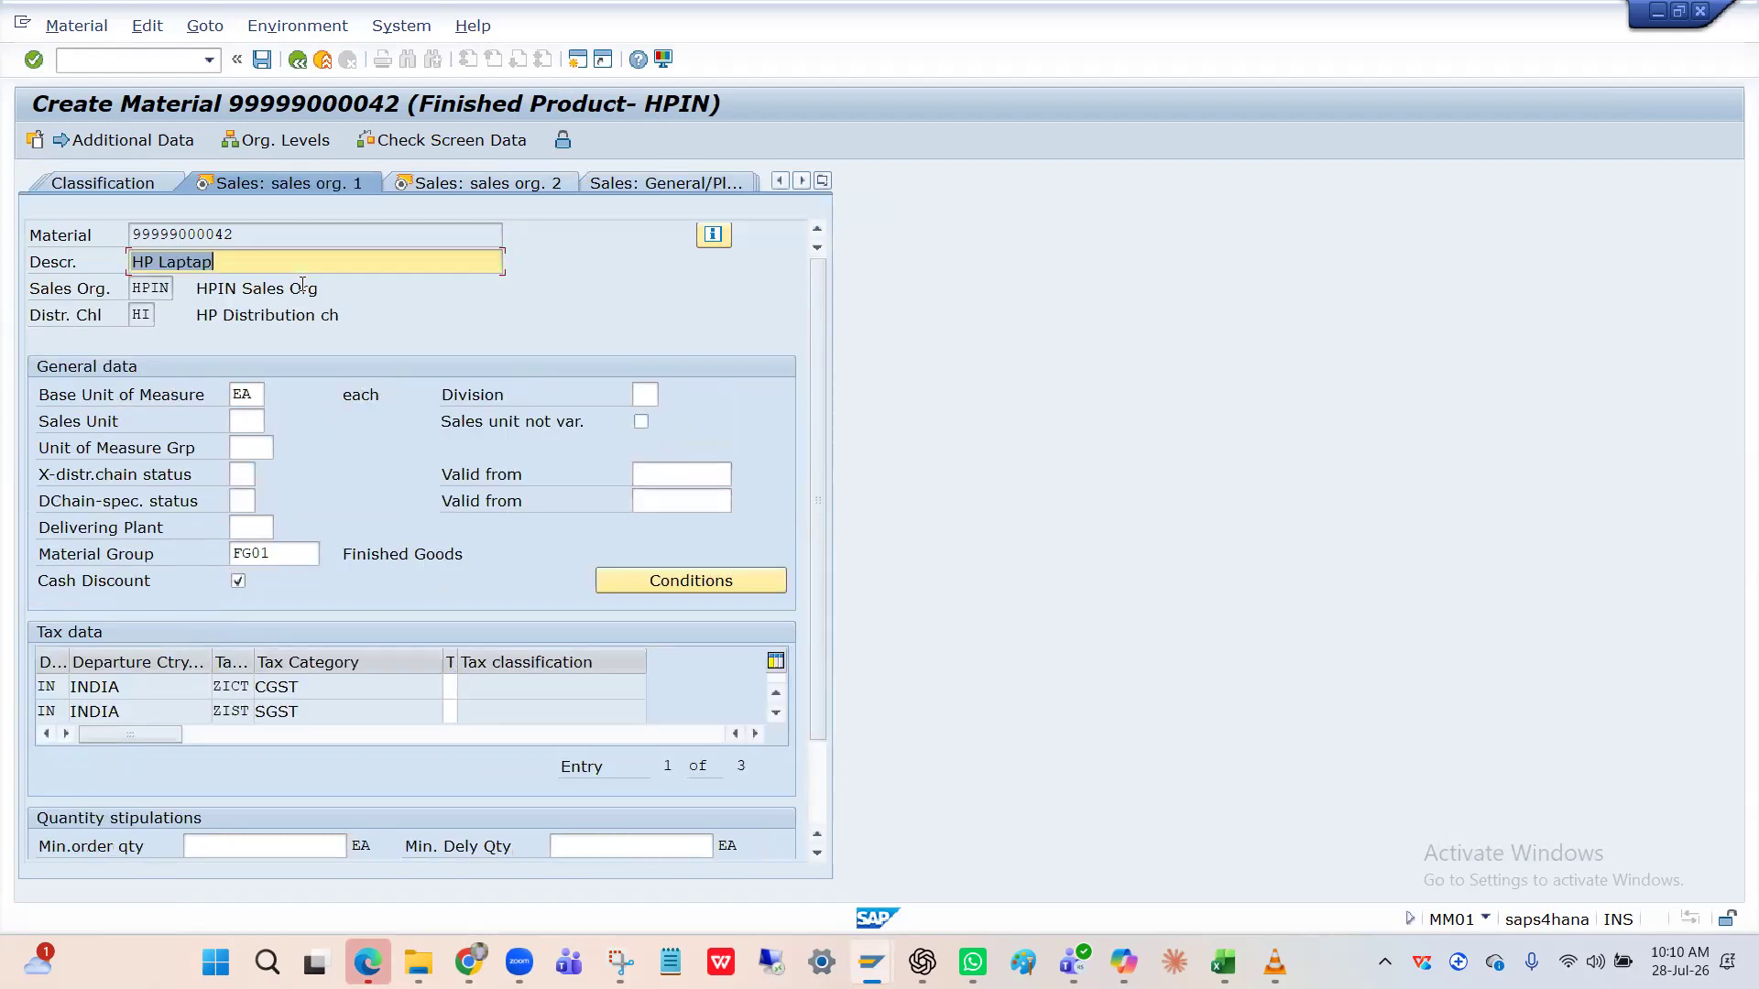
Set all three tax classifications (including SGST and IGST) to 0 NO TAX.
left_click(310, 556)
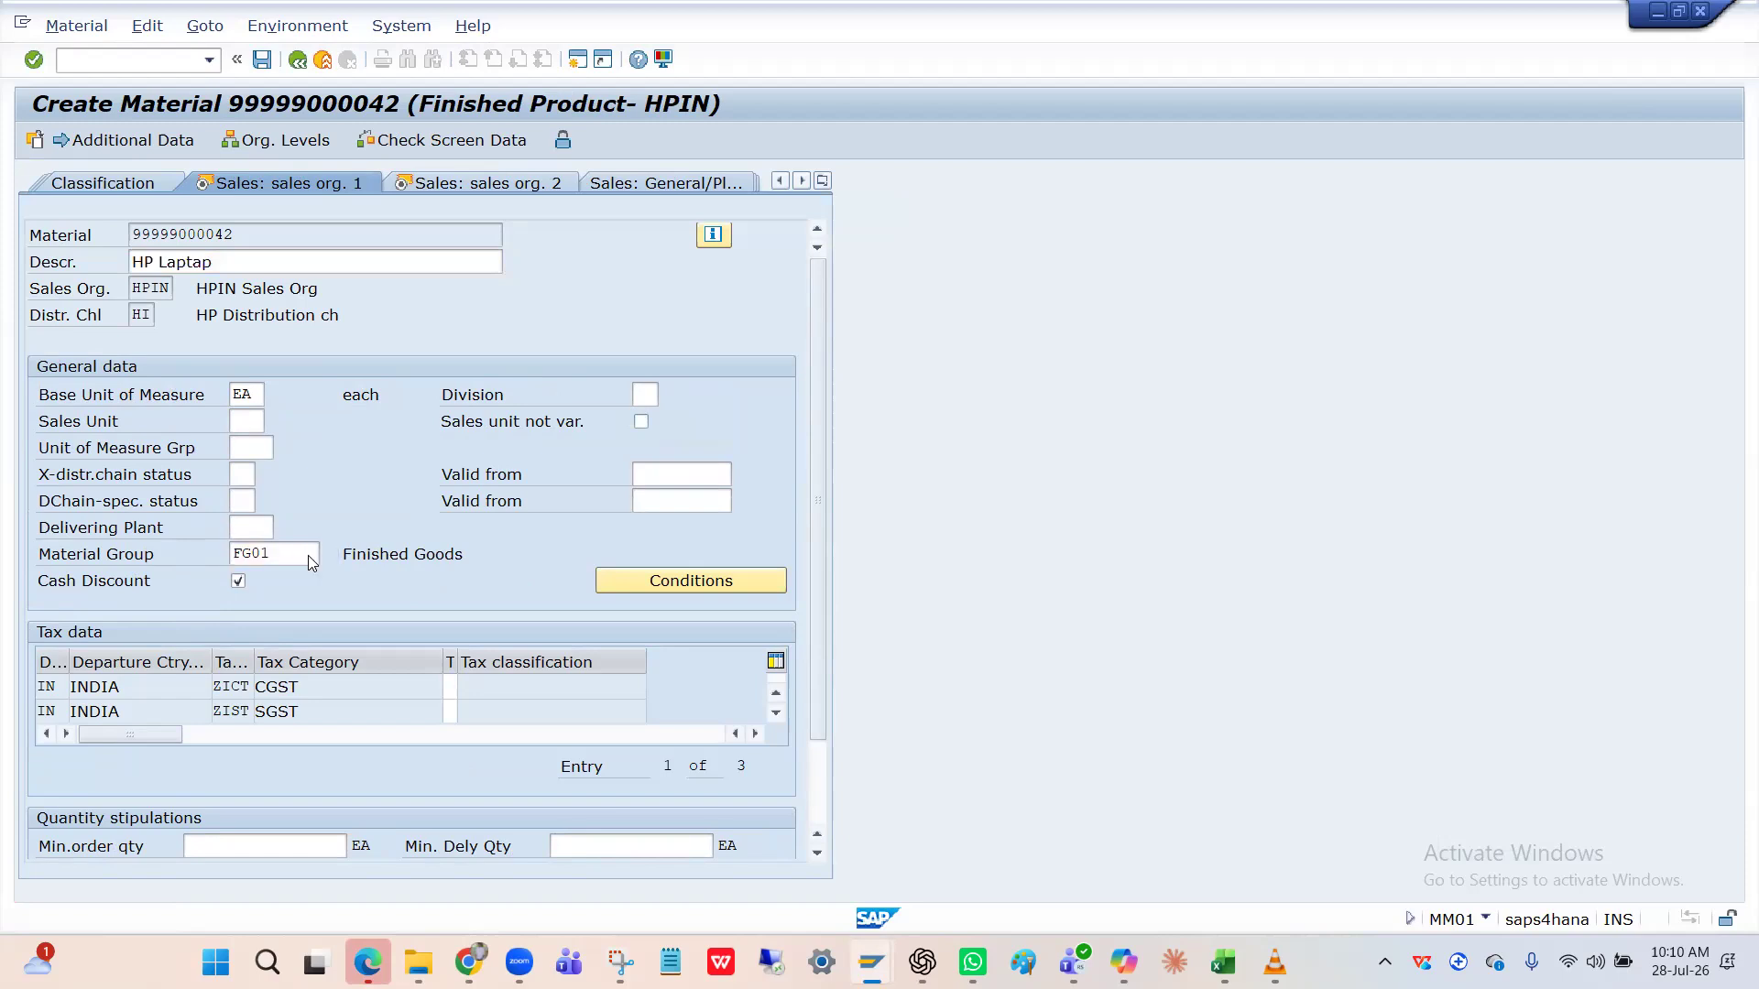
key("Return")
type("0")
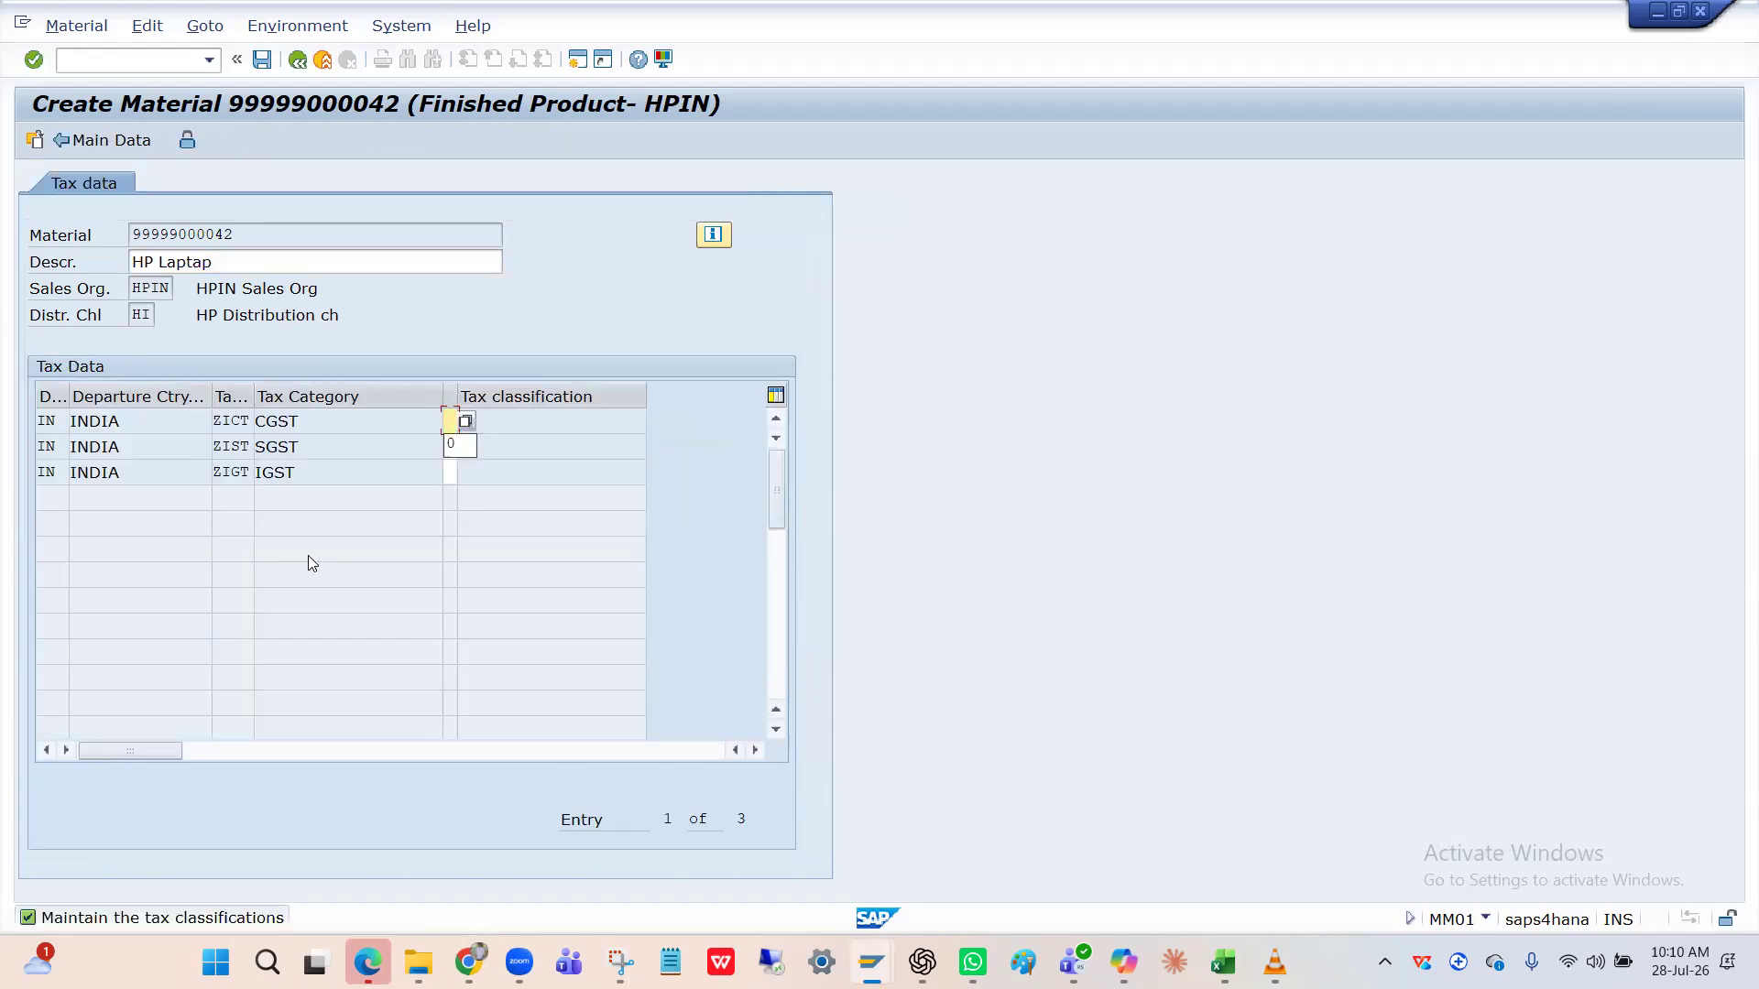
key("Tab")
type("0")
key("Tab")
type("0")
key("Return")
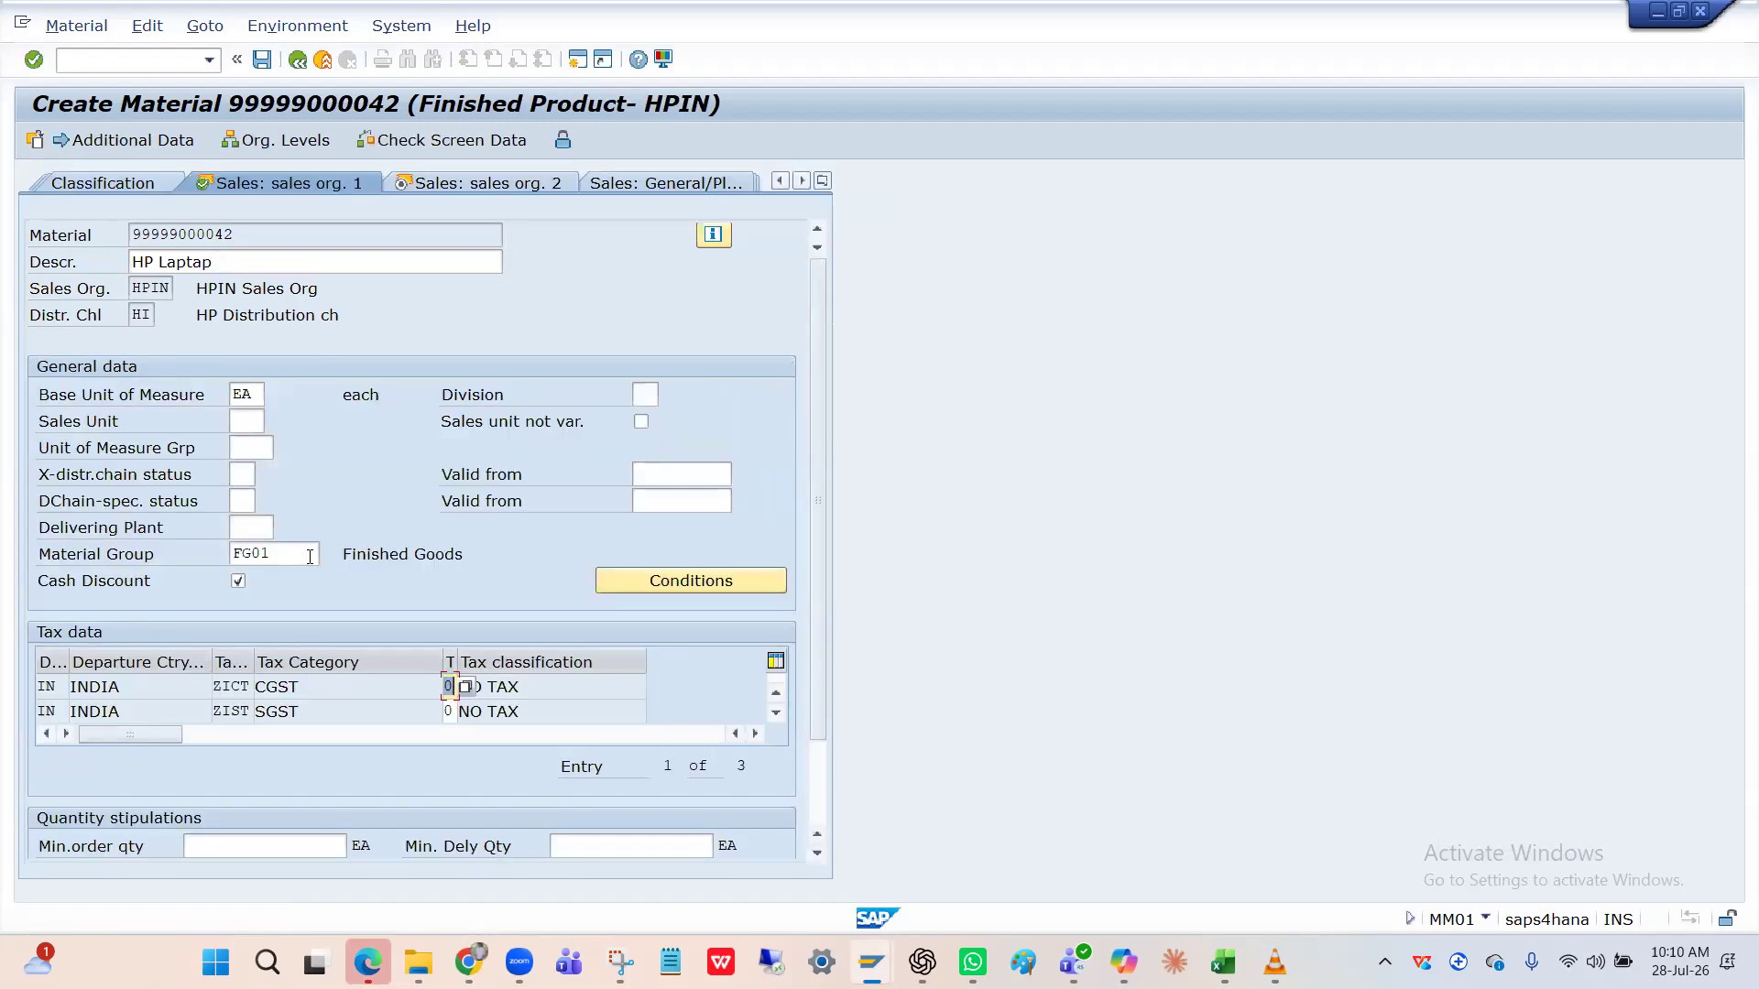
Advance through Sales Org. 2, Purchasing and Plant Data / Storage views until profit center is demanded.
key("Return")
key("Return")
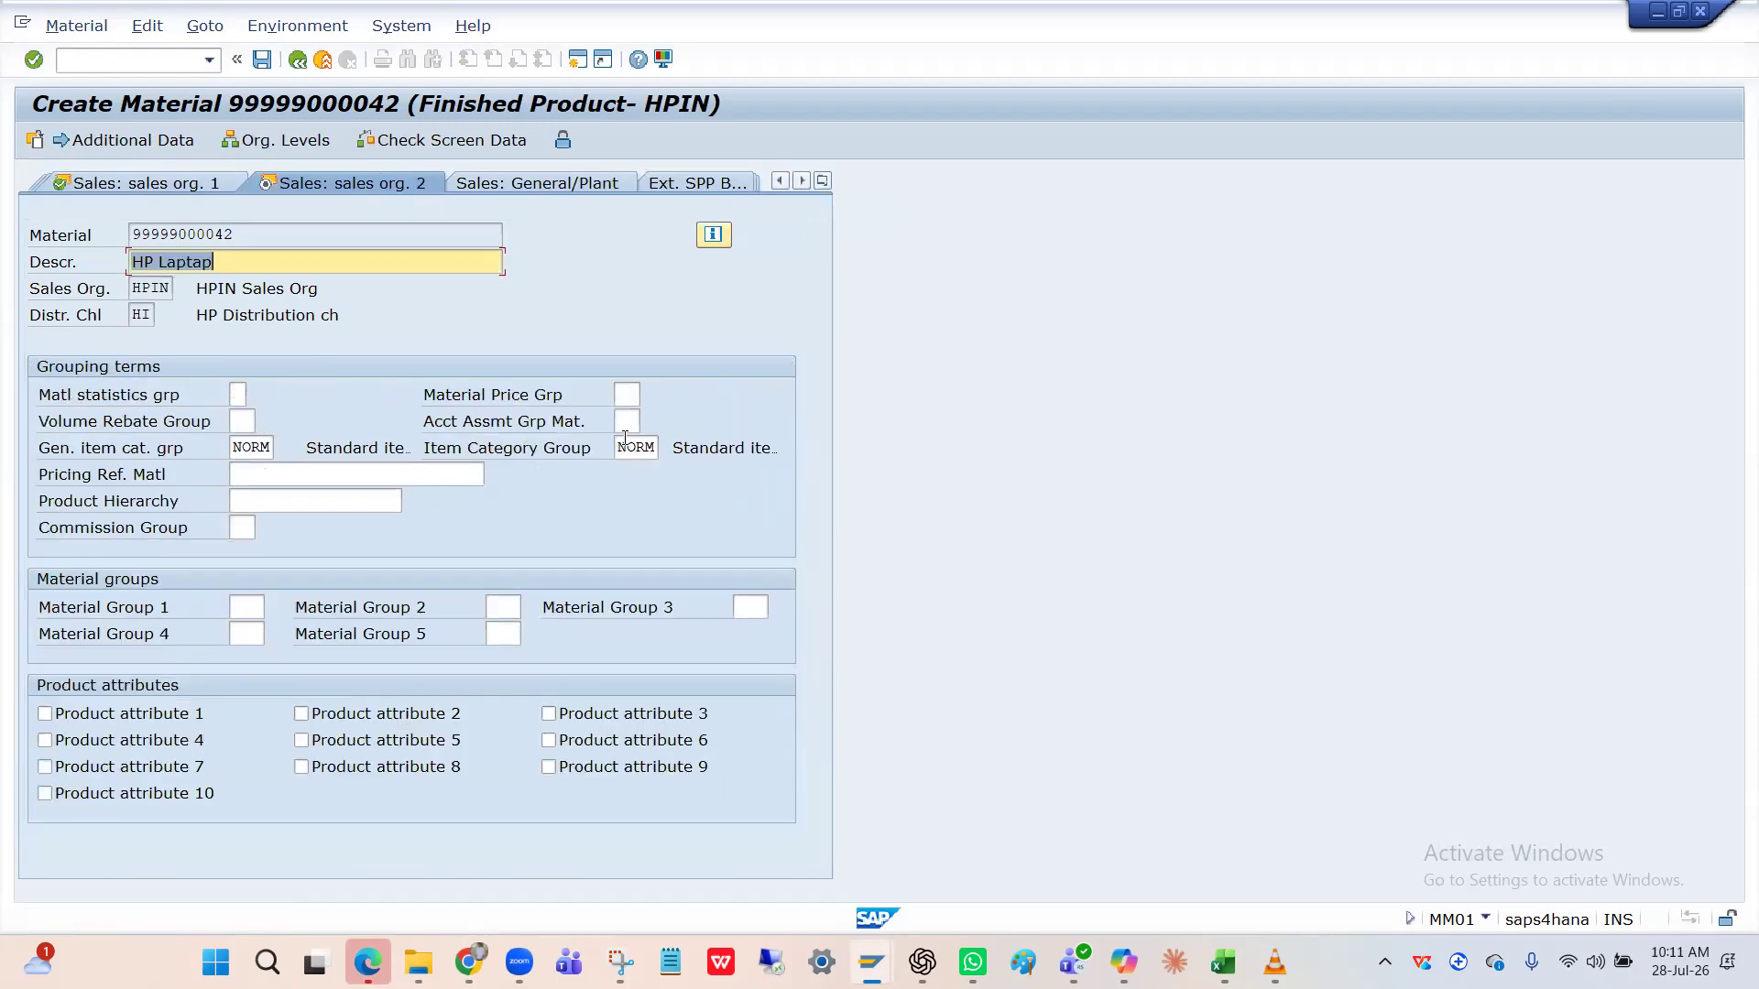
key("Return")
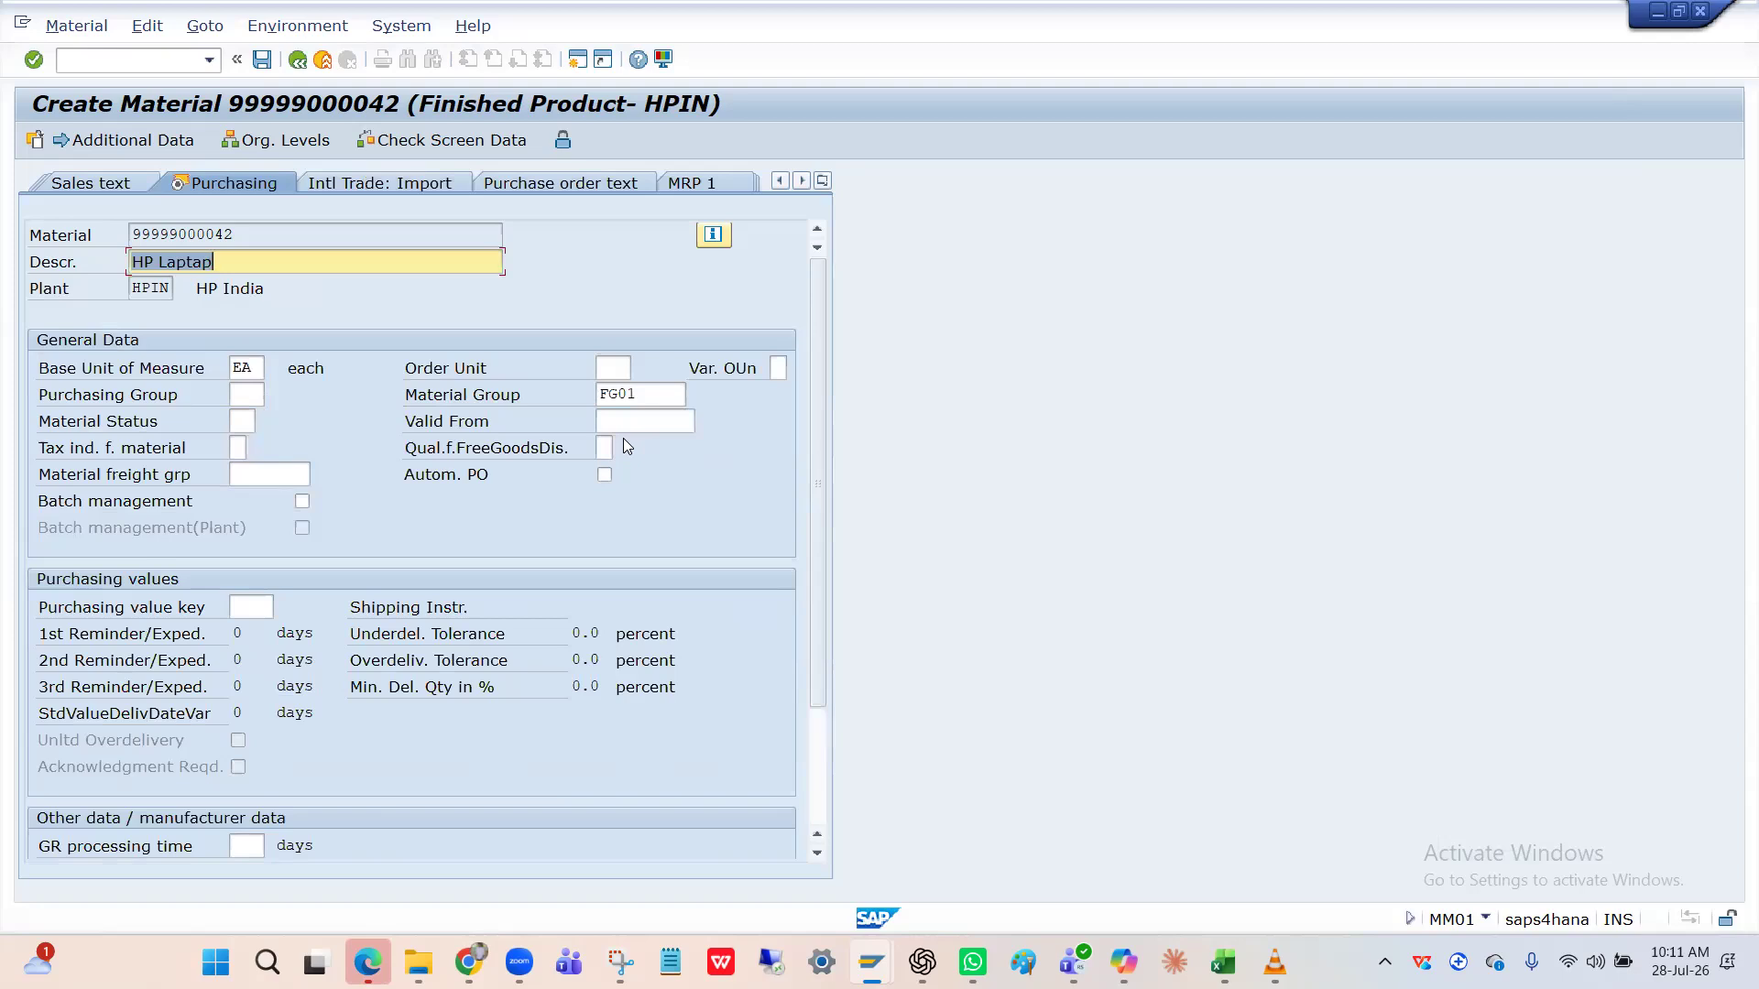
left_click(628, 395)
key("Return")
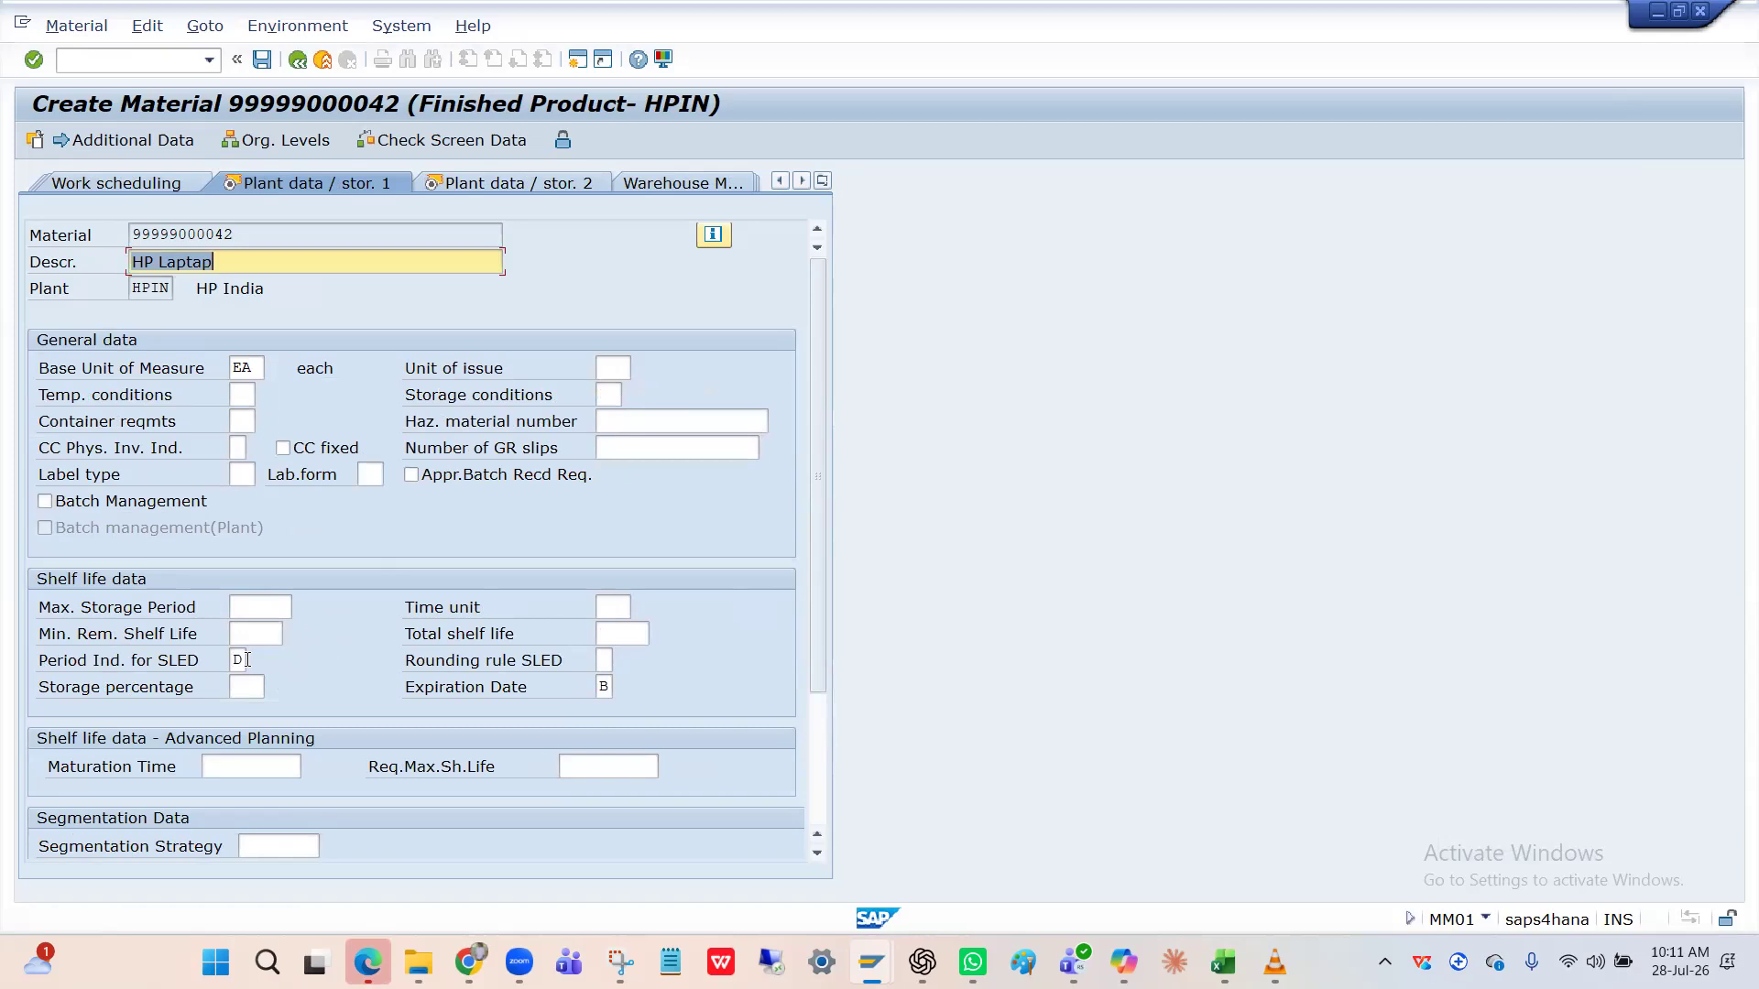
key("Return")
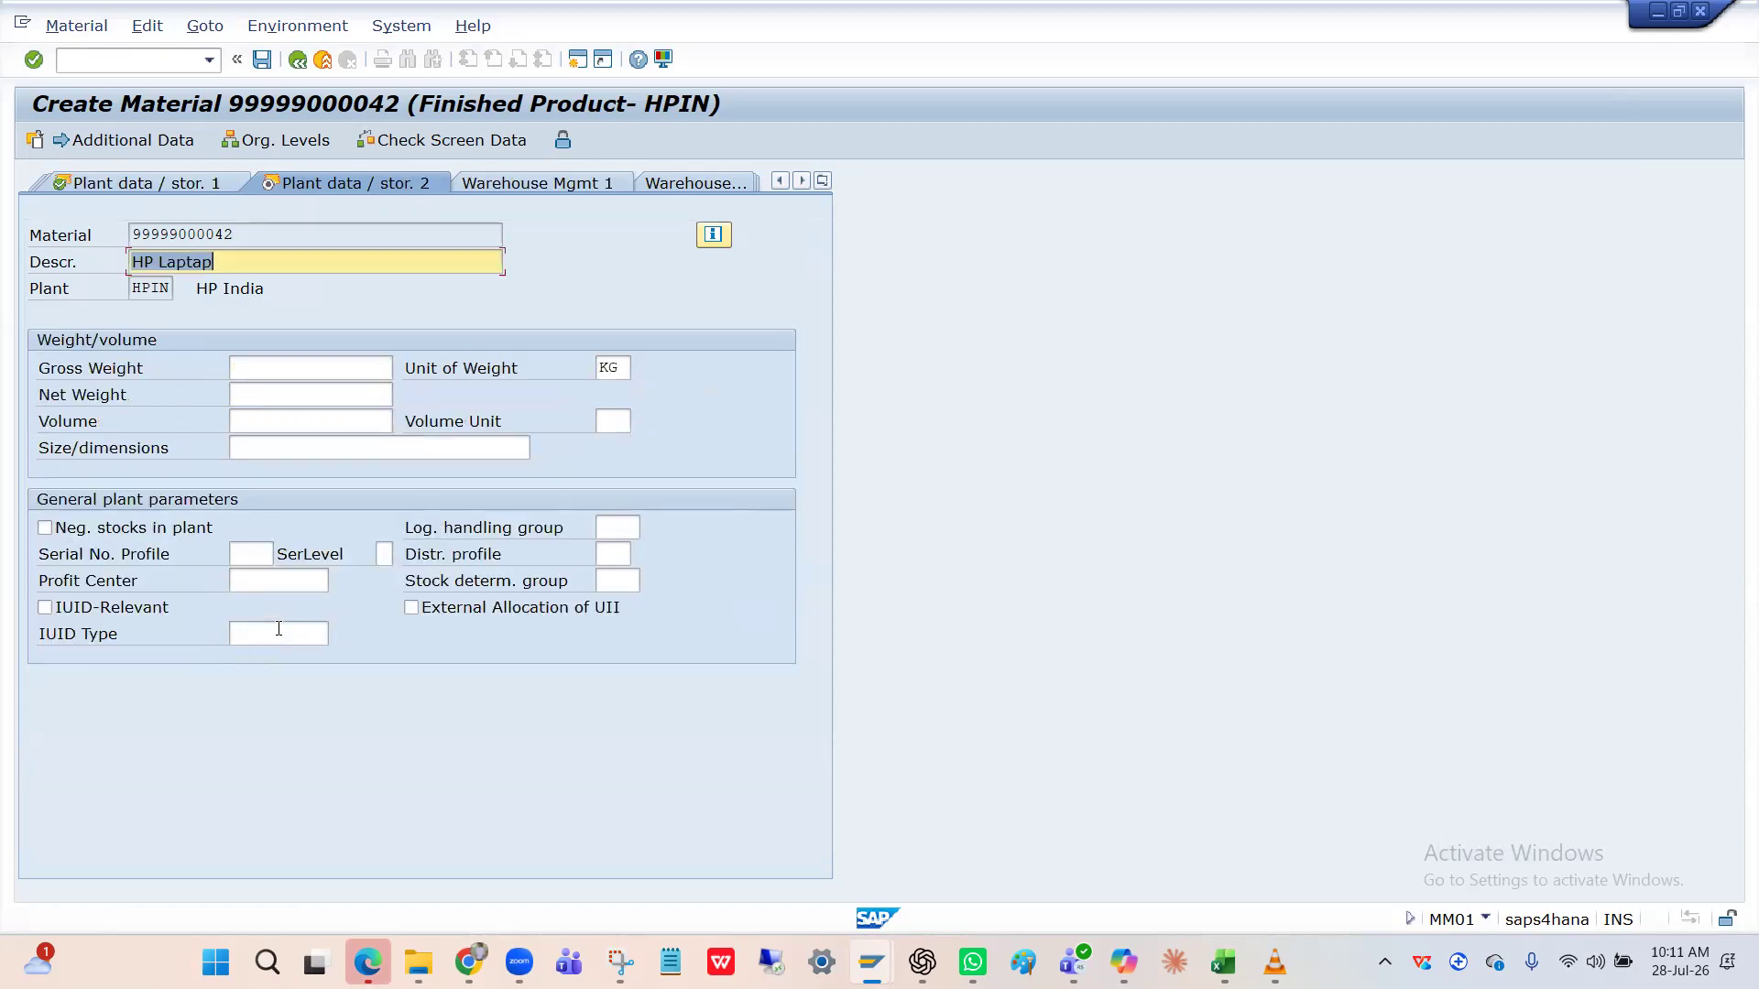
key("Return")
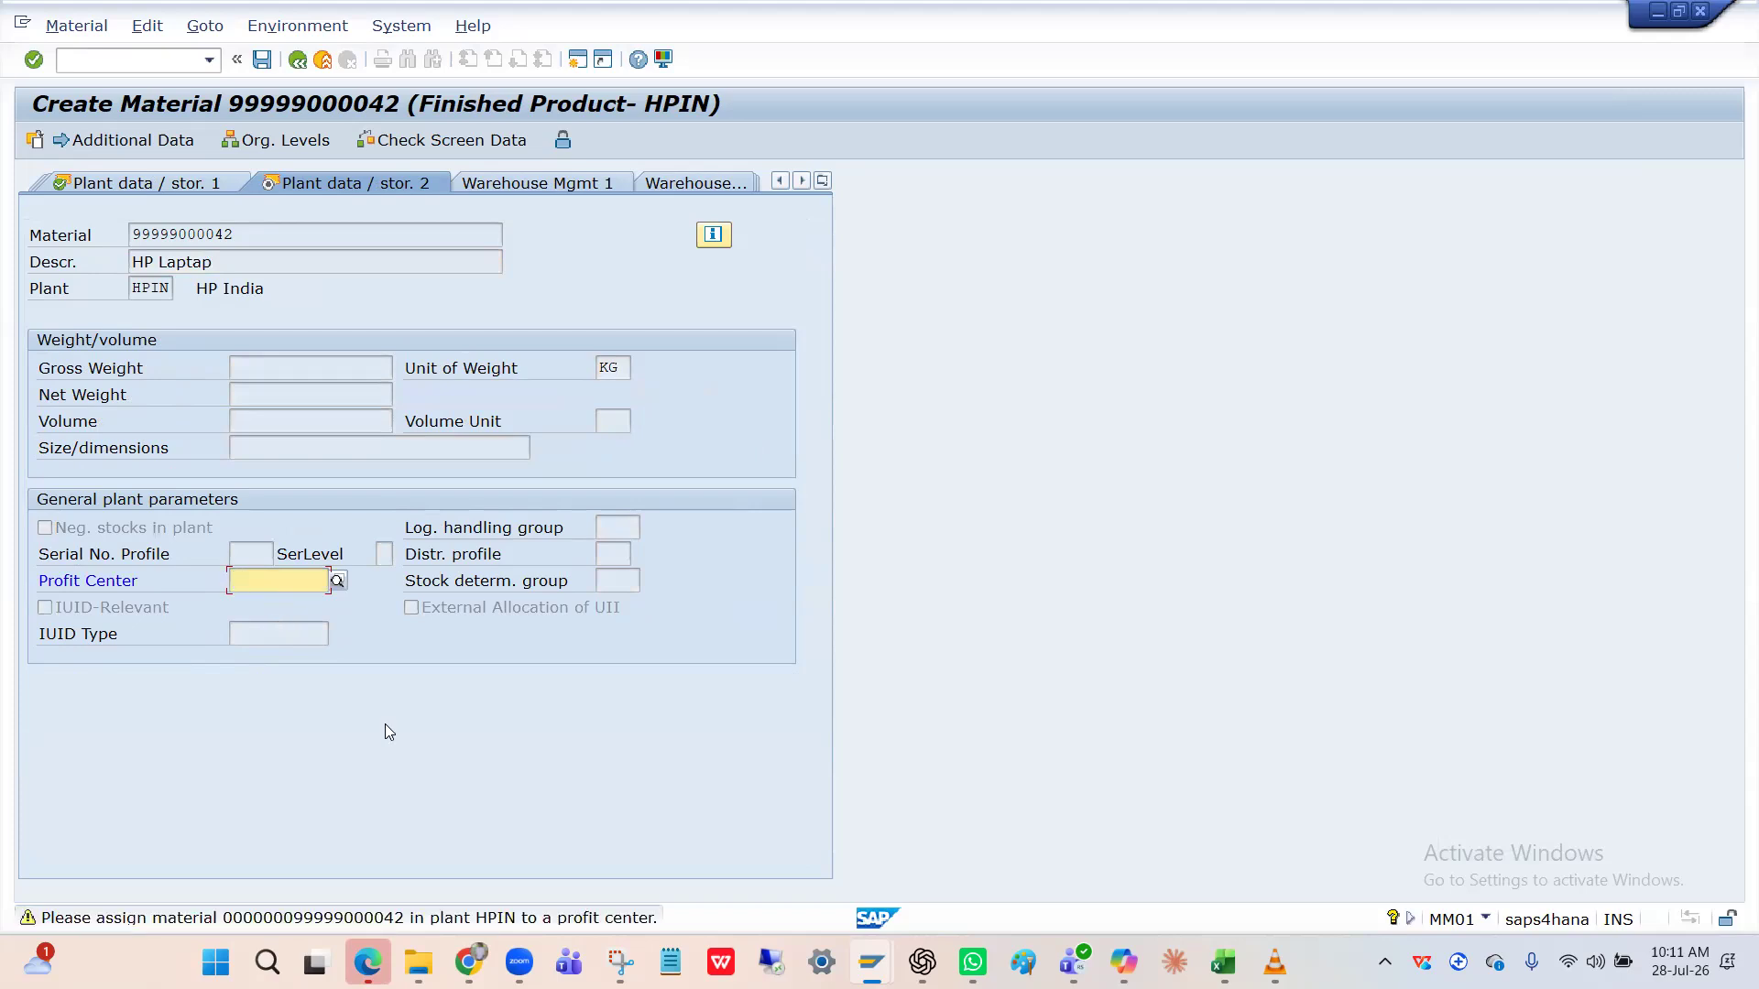
Pick profit center HP1000 under controlling area HPIN from the F4 search.
left_click(338, 581)
key("Return")
type("H")
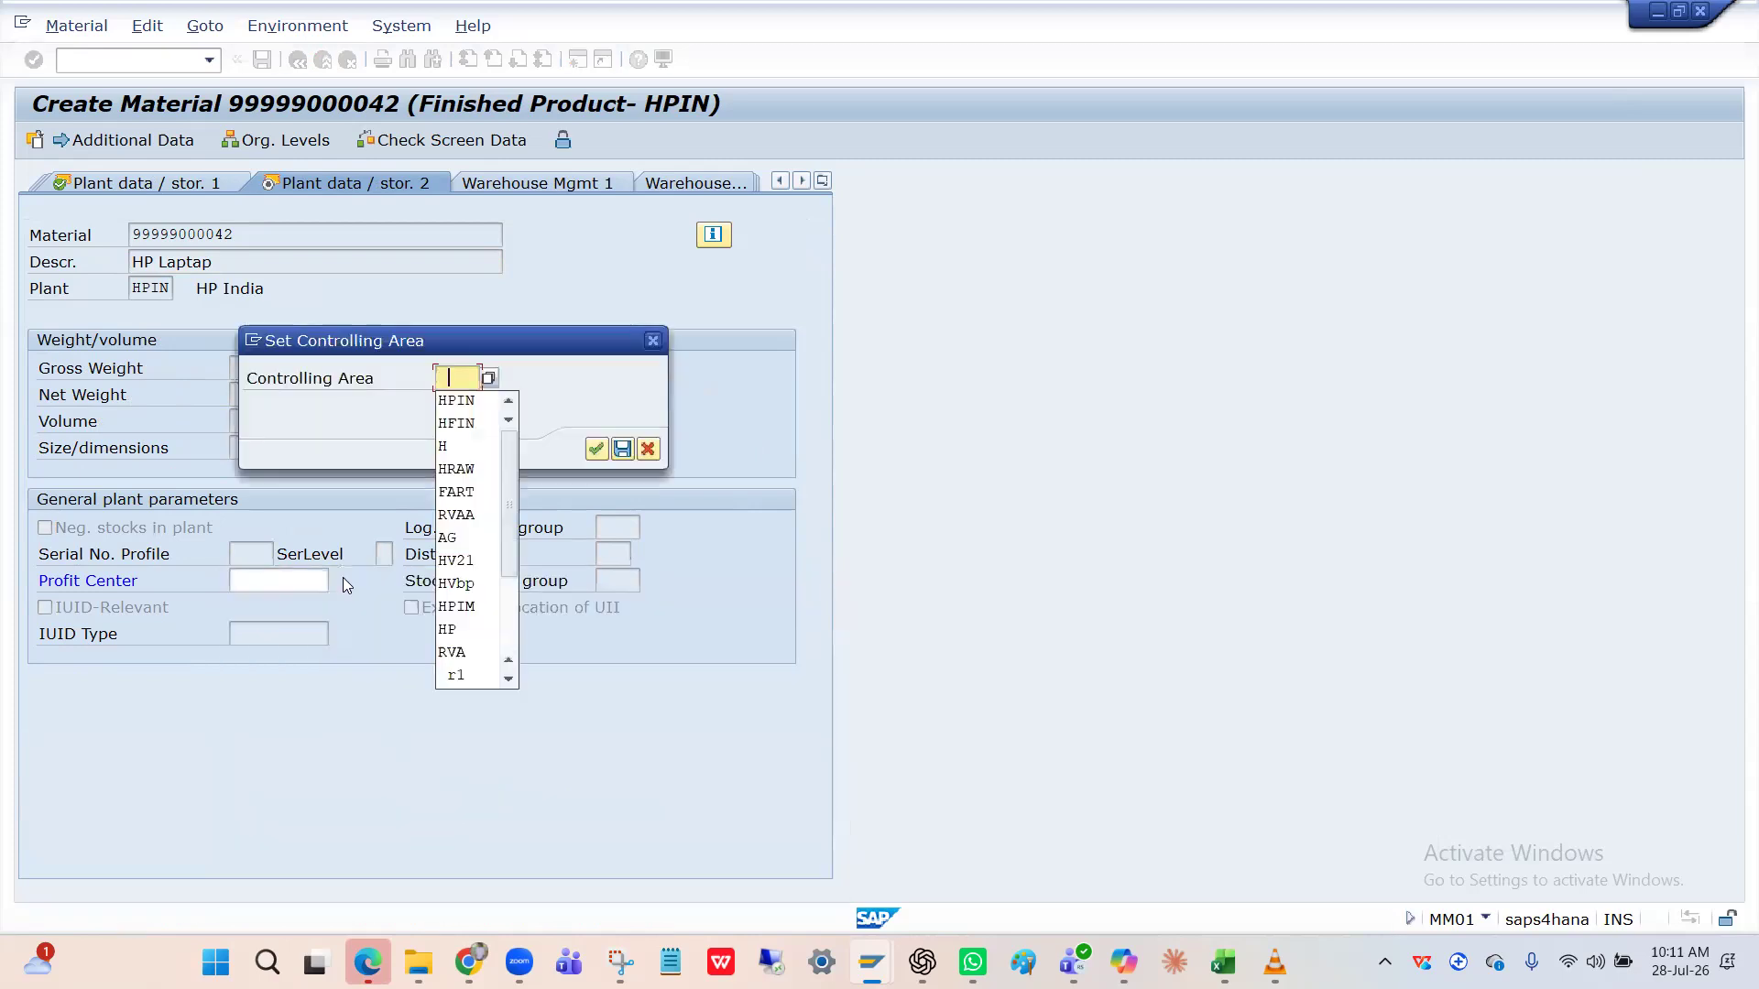
type("PCA")
key("Return")
key("Return")
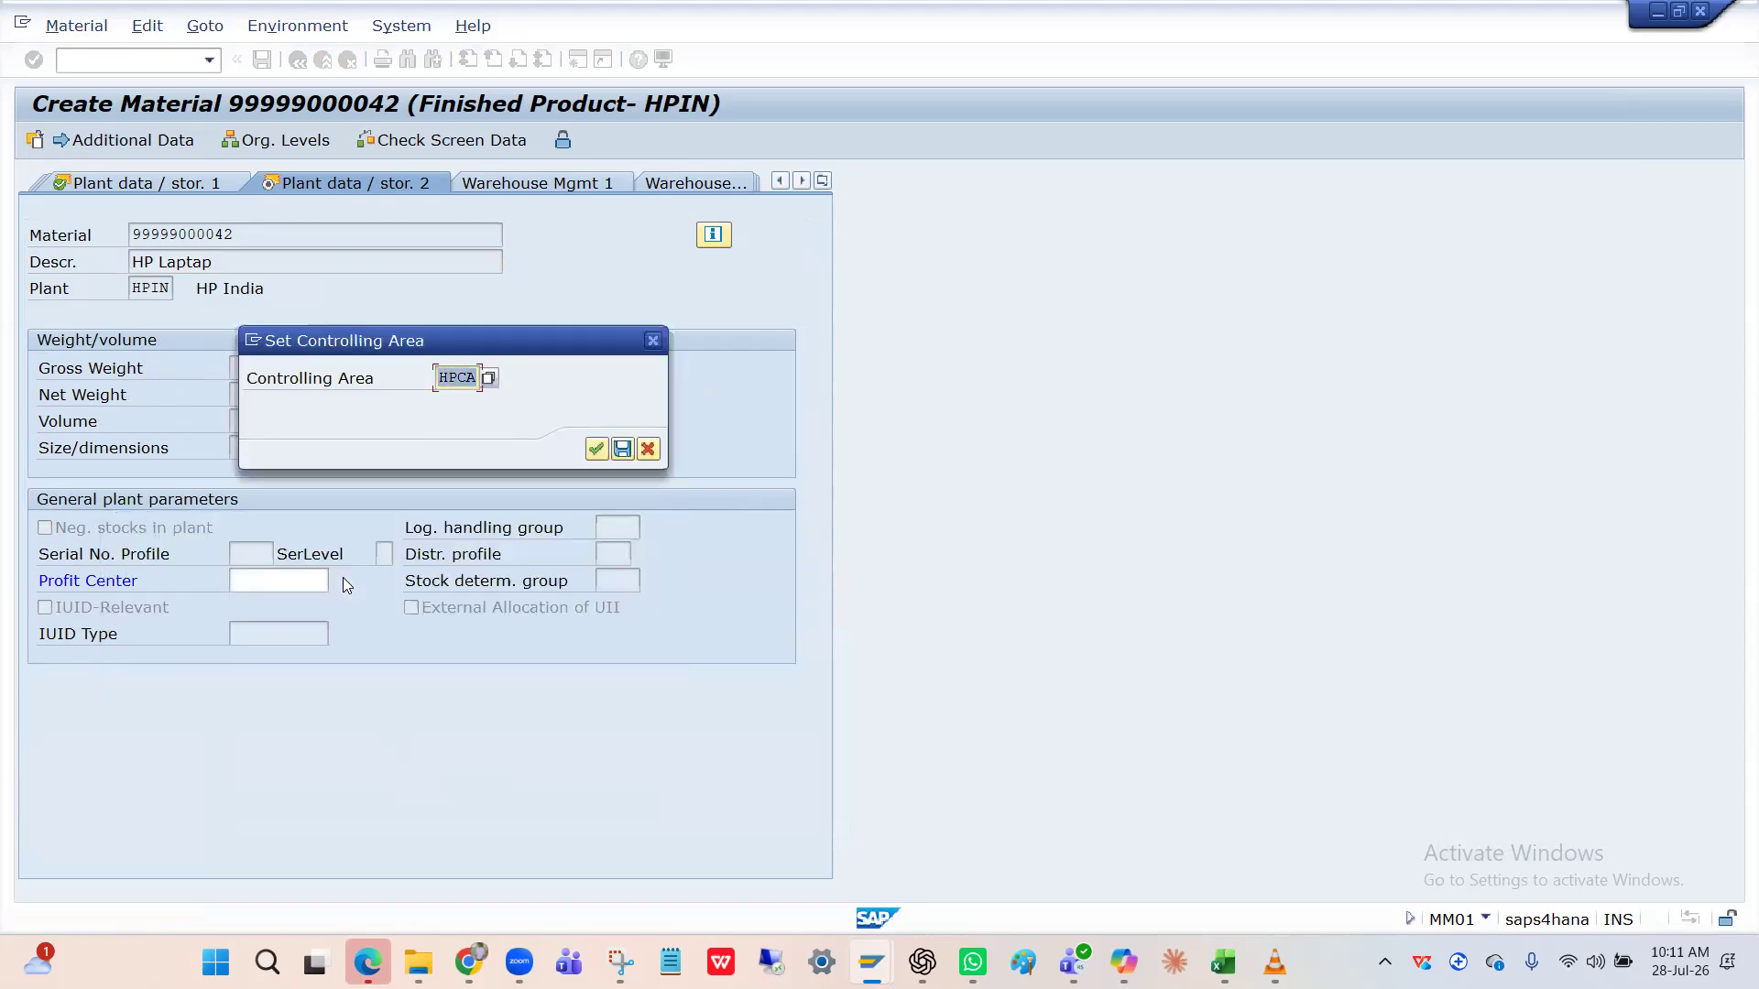
type("HPIN")
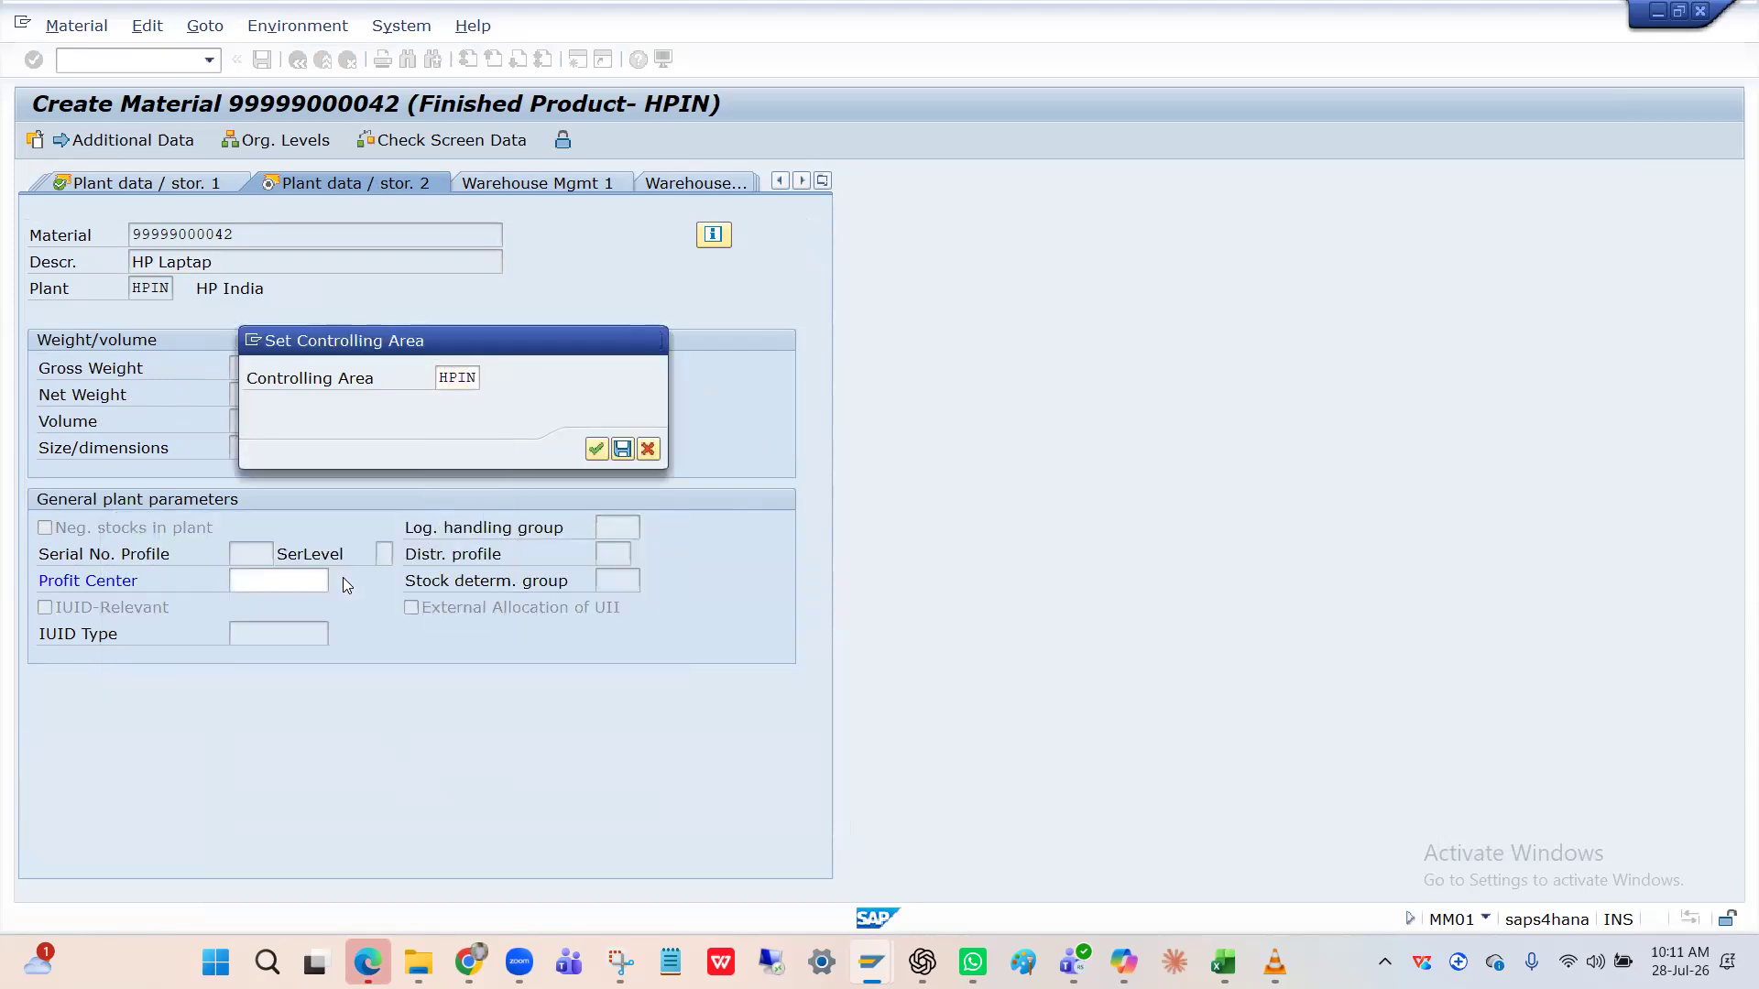
key("Return")
double_click(93, 218)
key("Return")
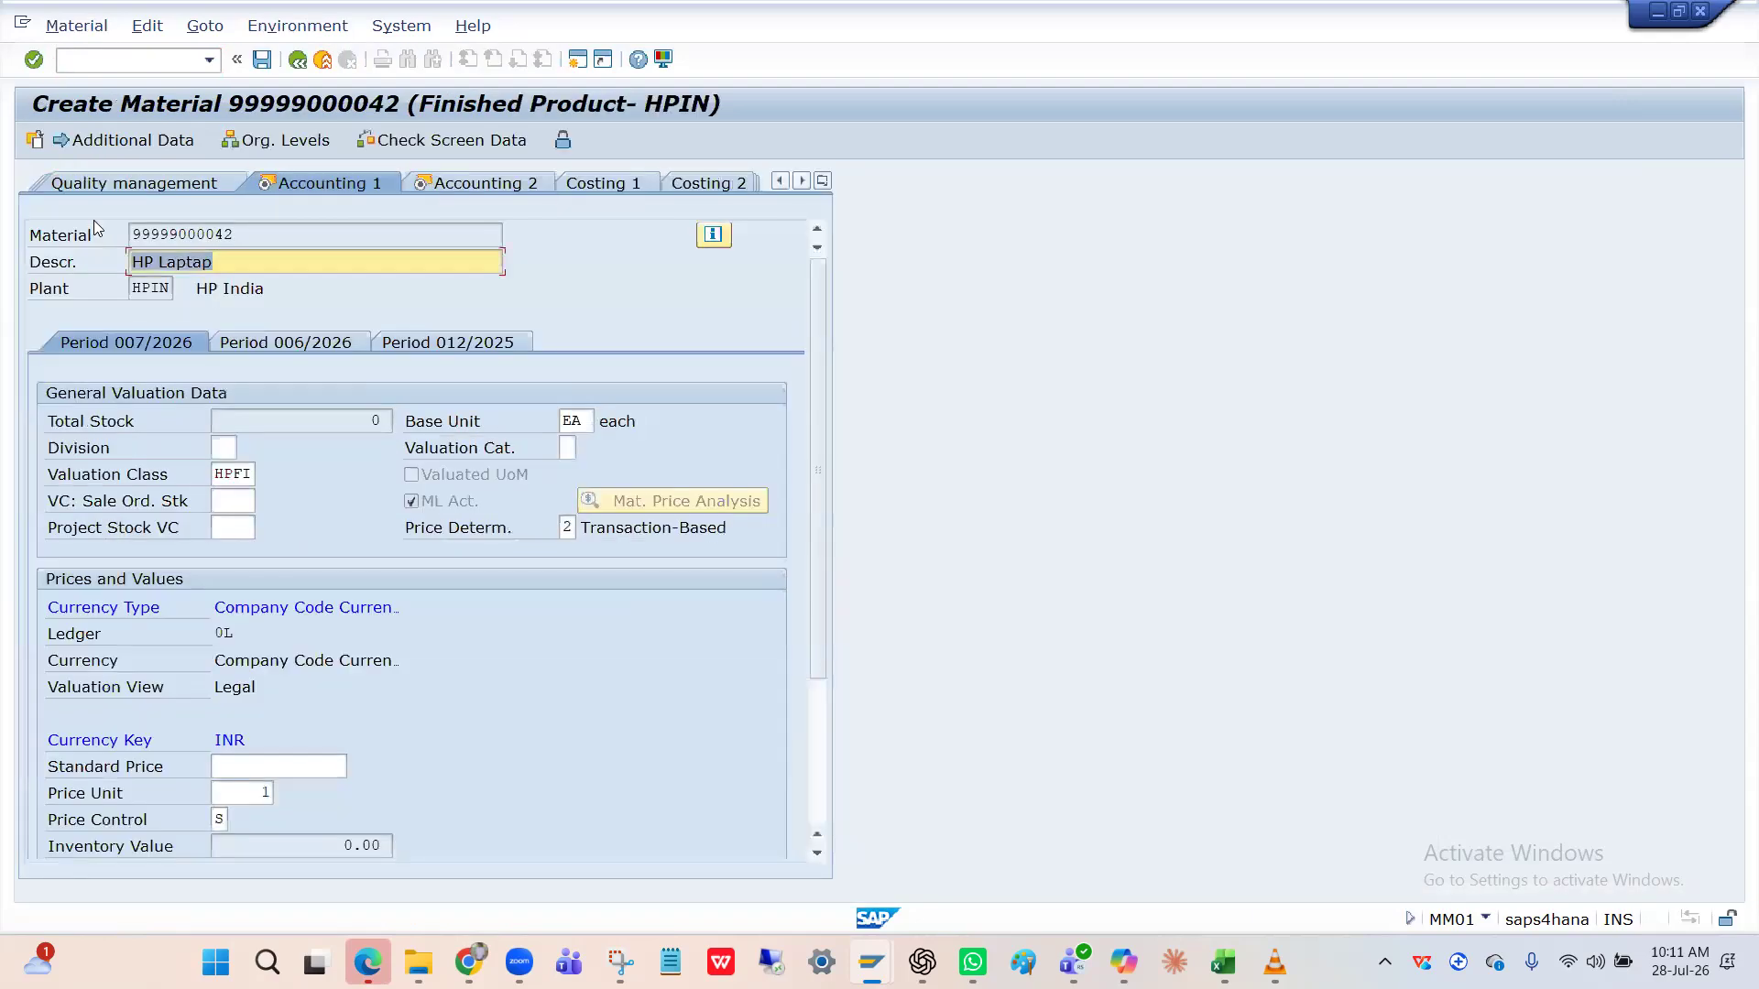
left_click(502, 183)
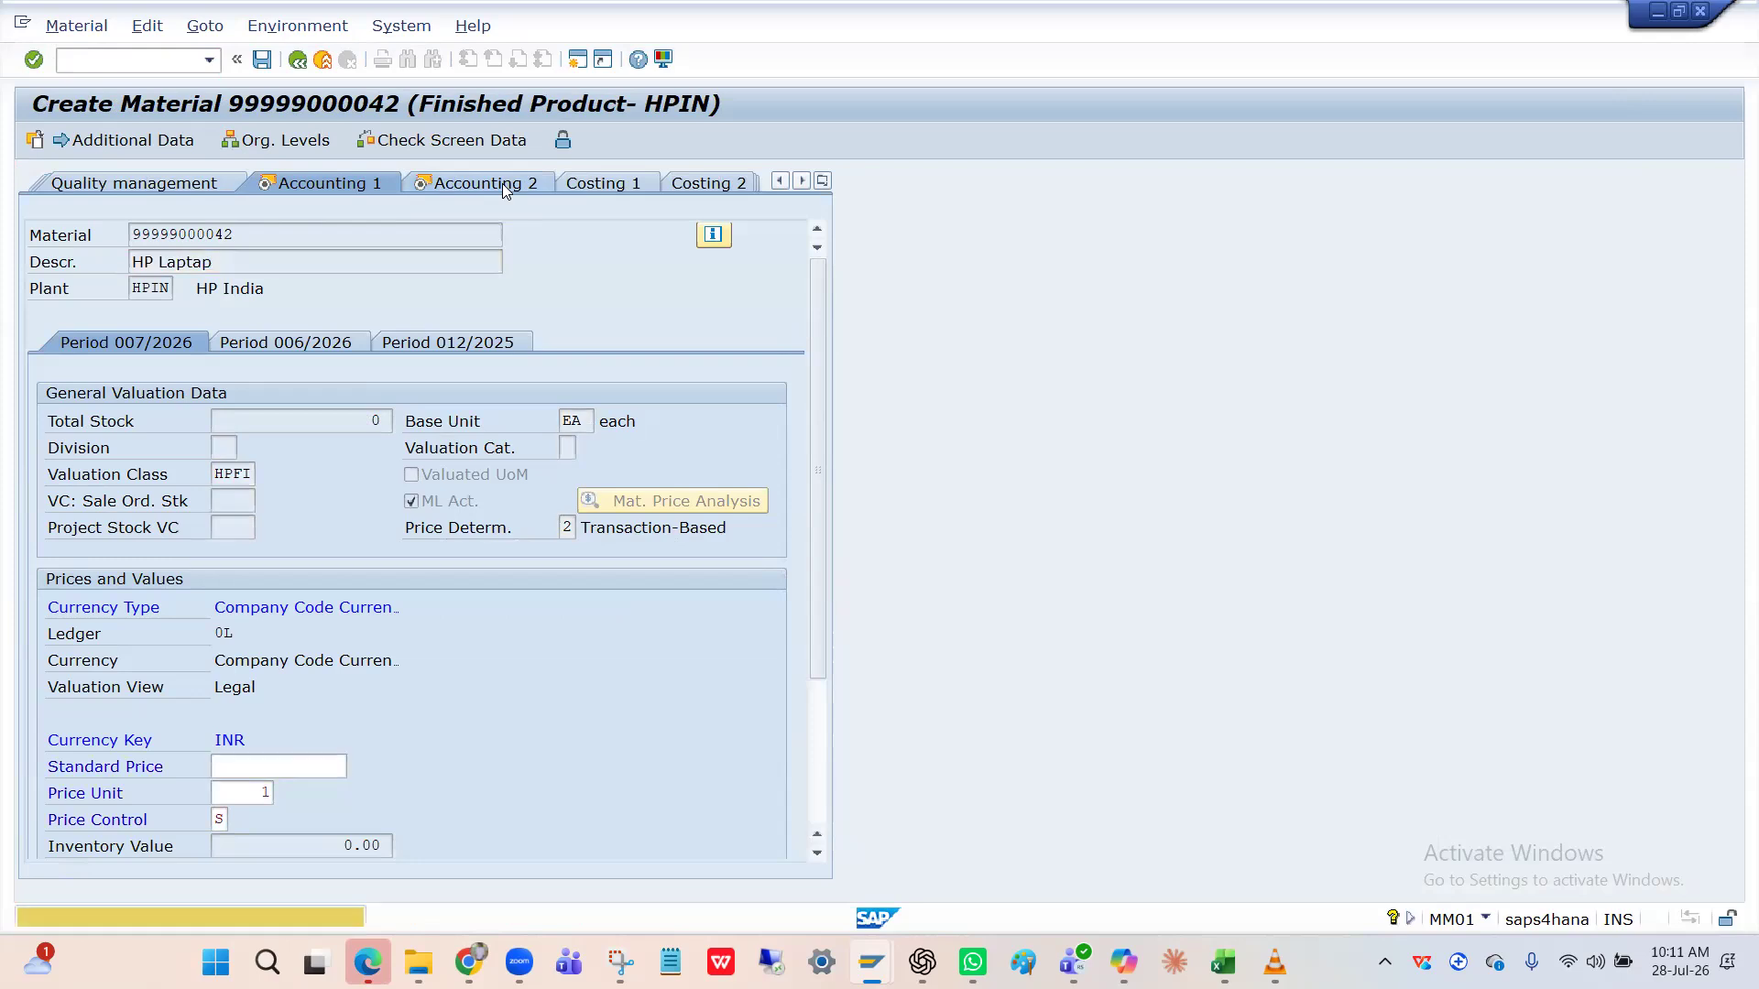
key("Return")
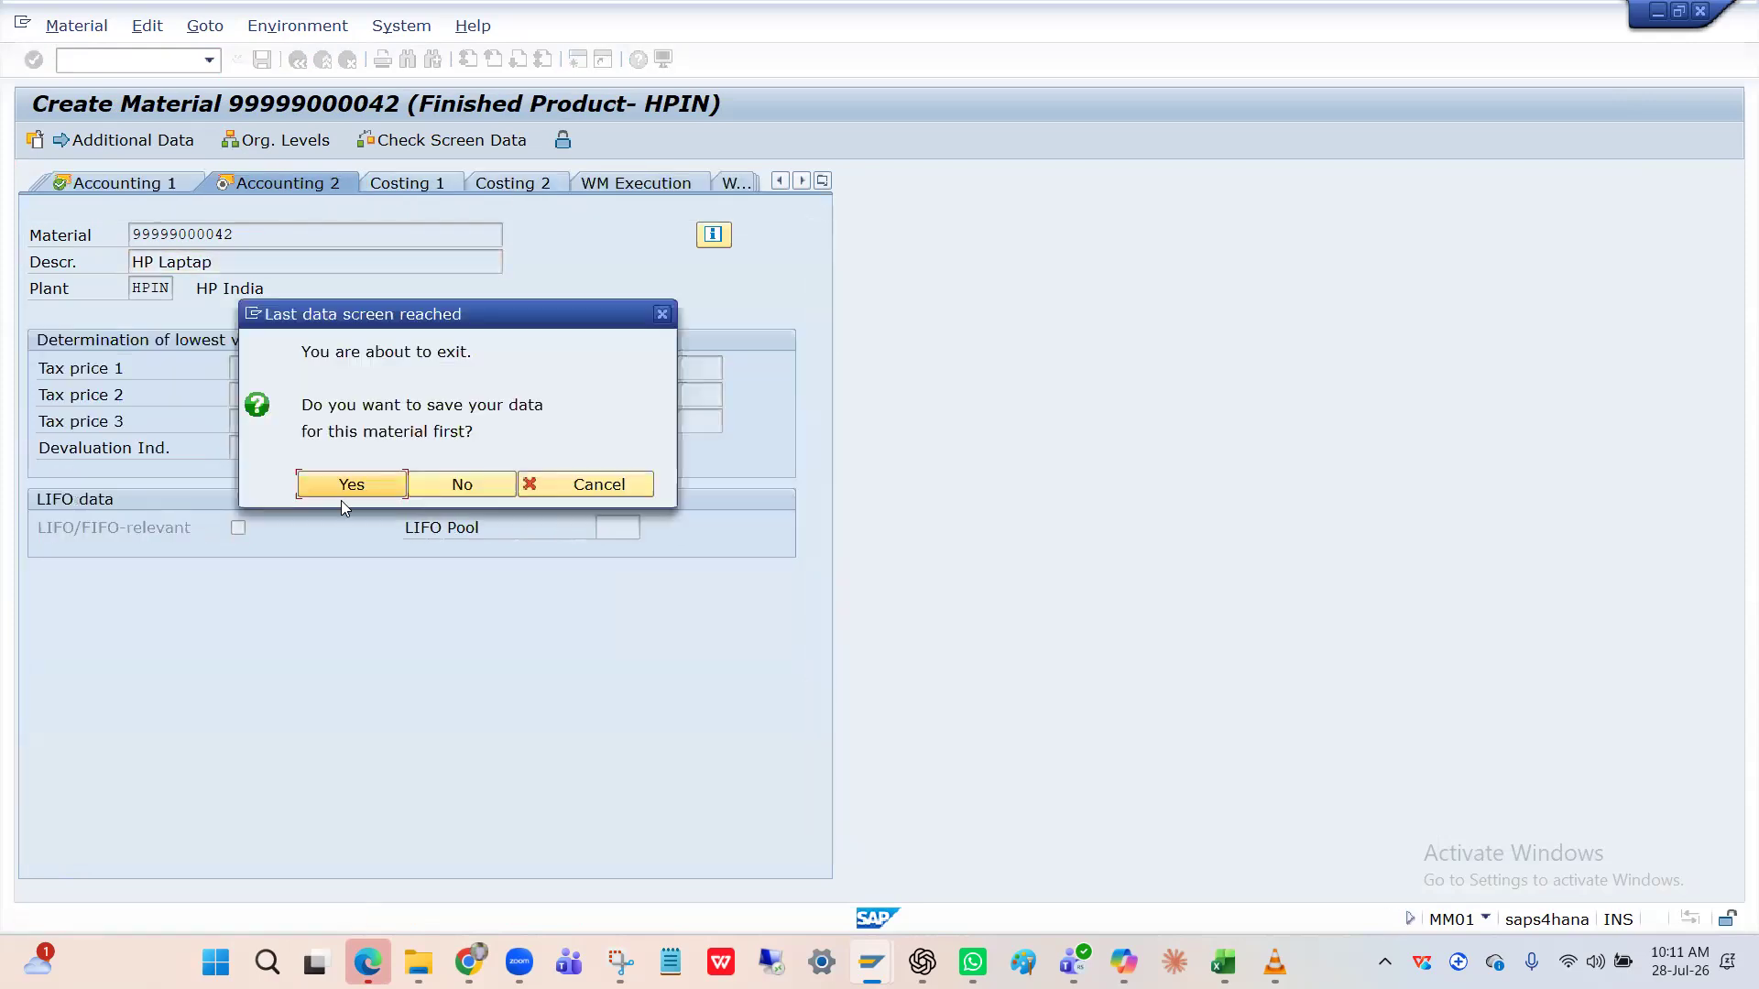
left_click(366, 493)
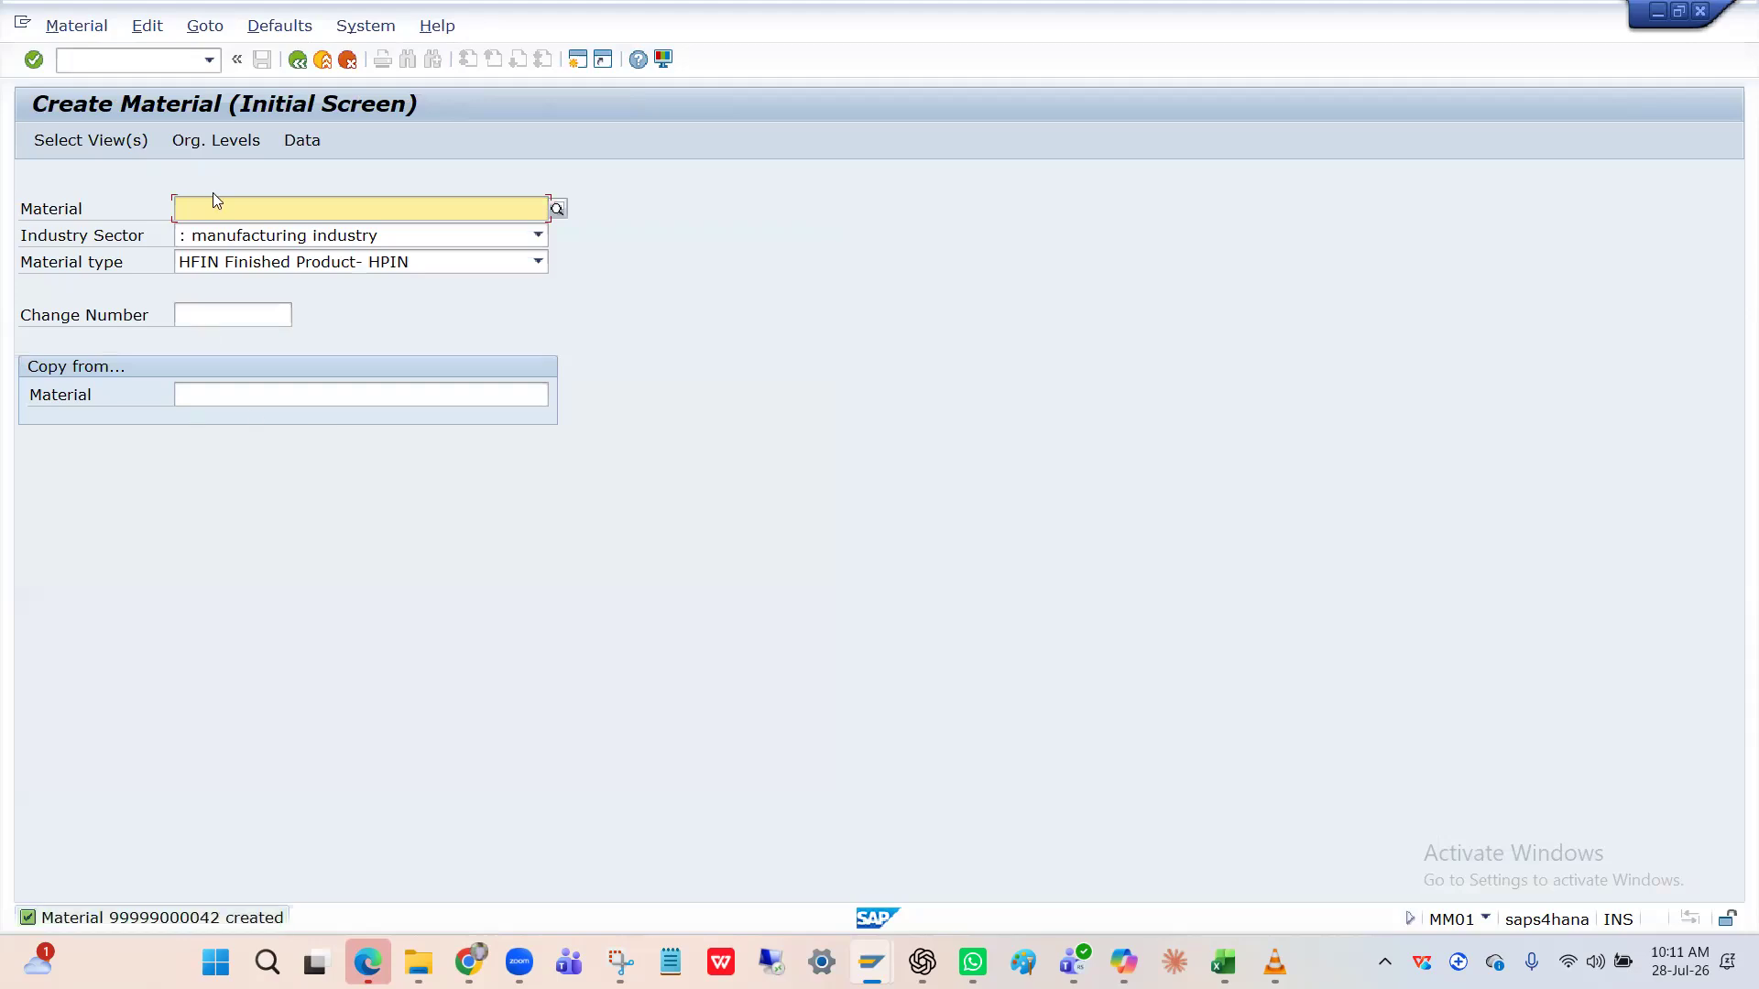
left_click(83, 24)
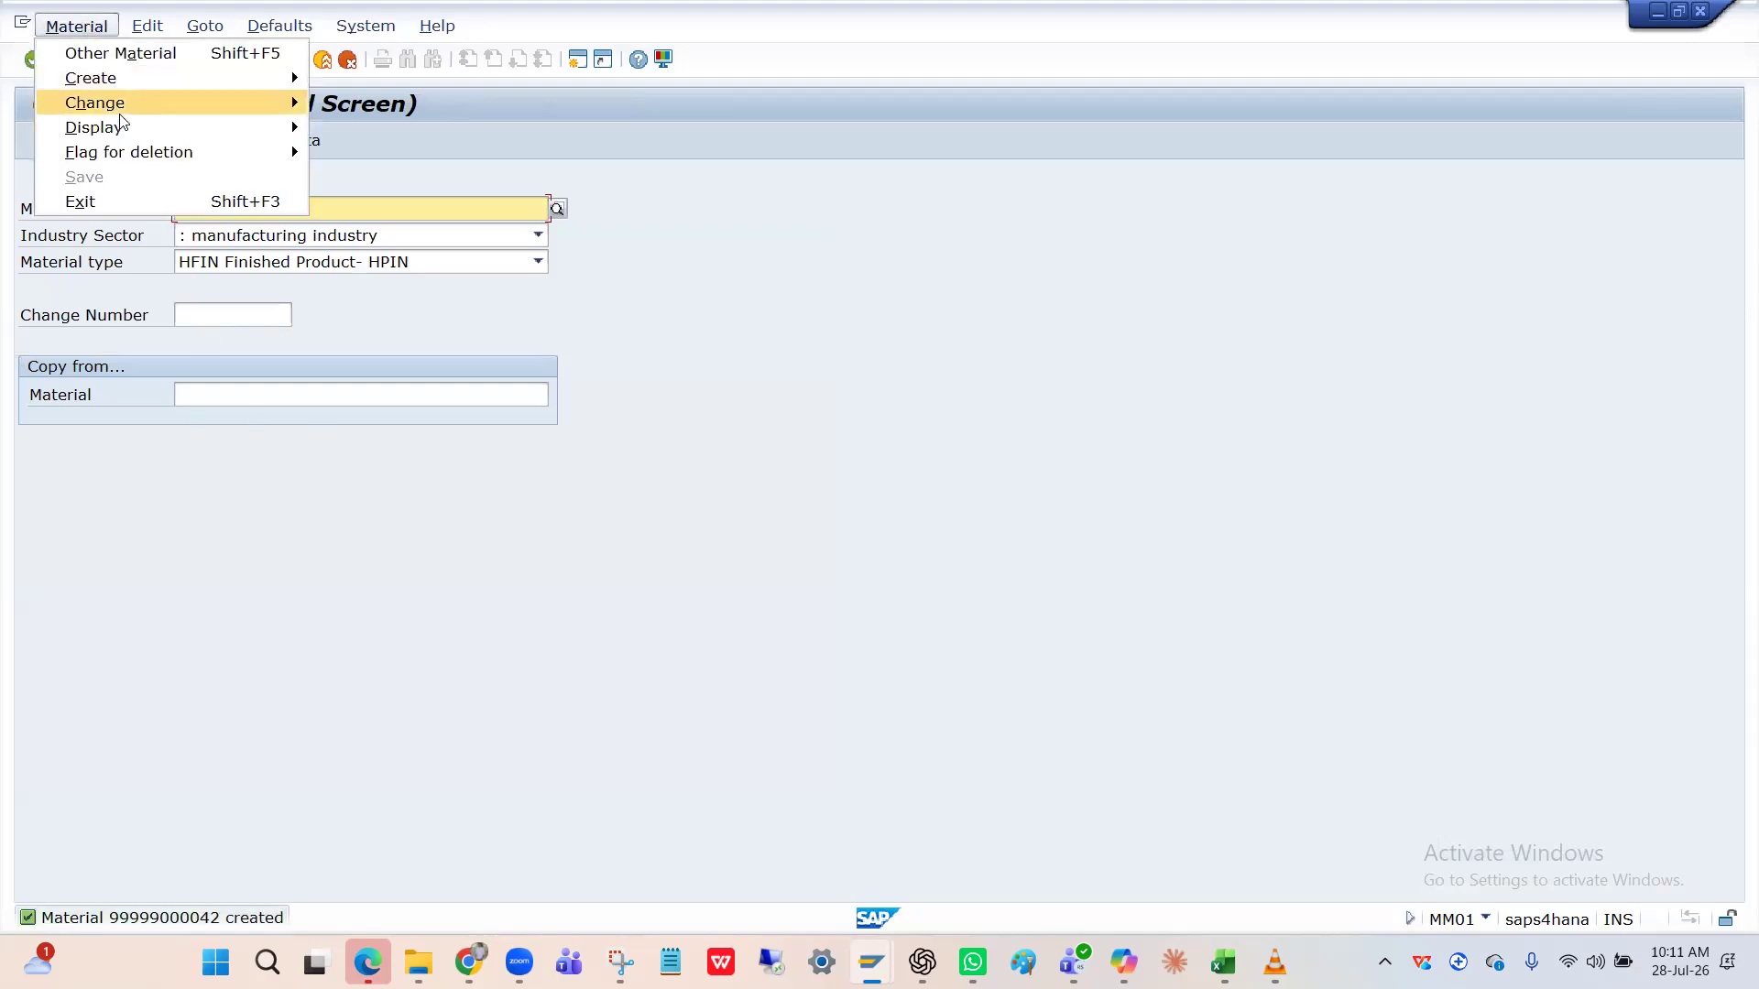
mouse_move(124, 128)
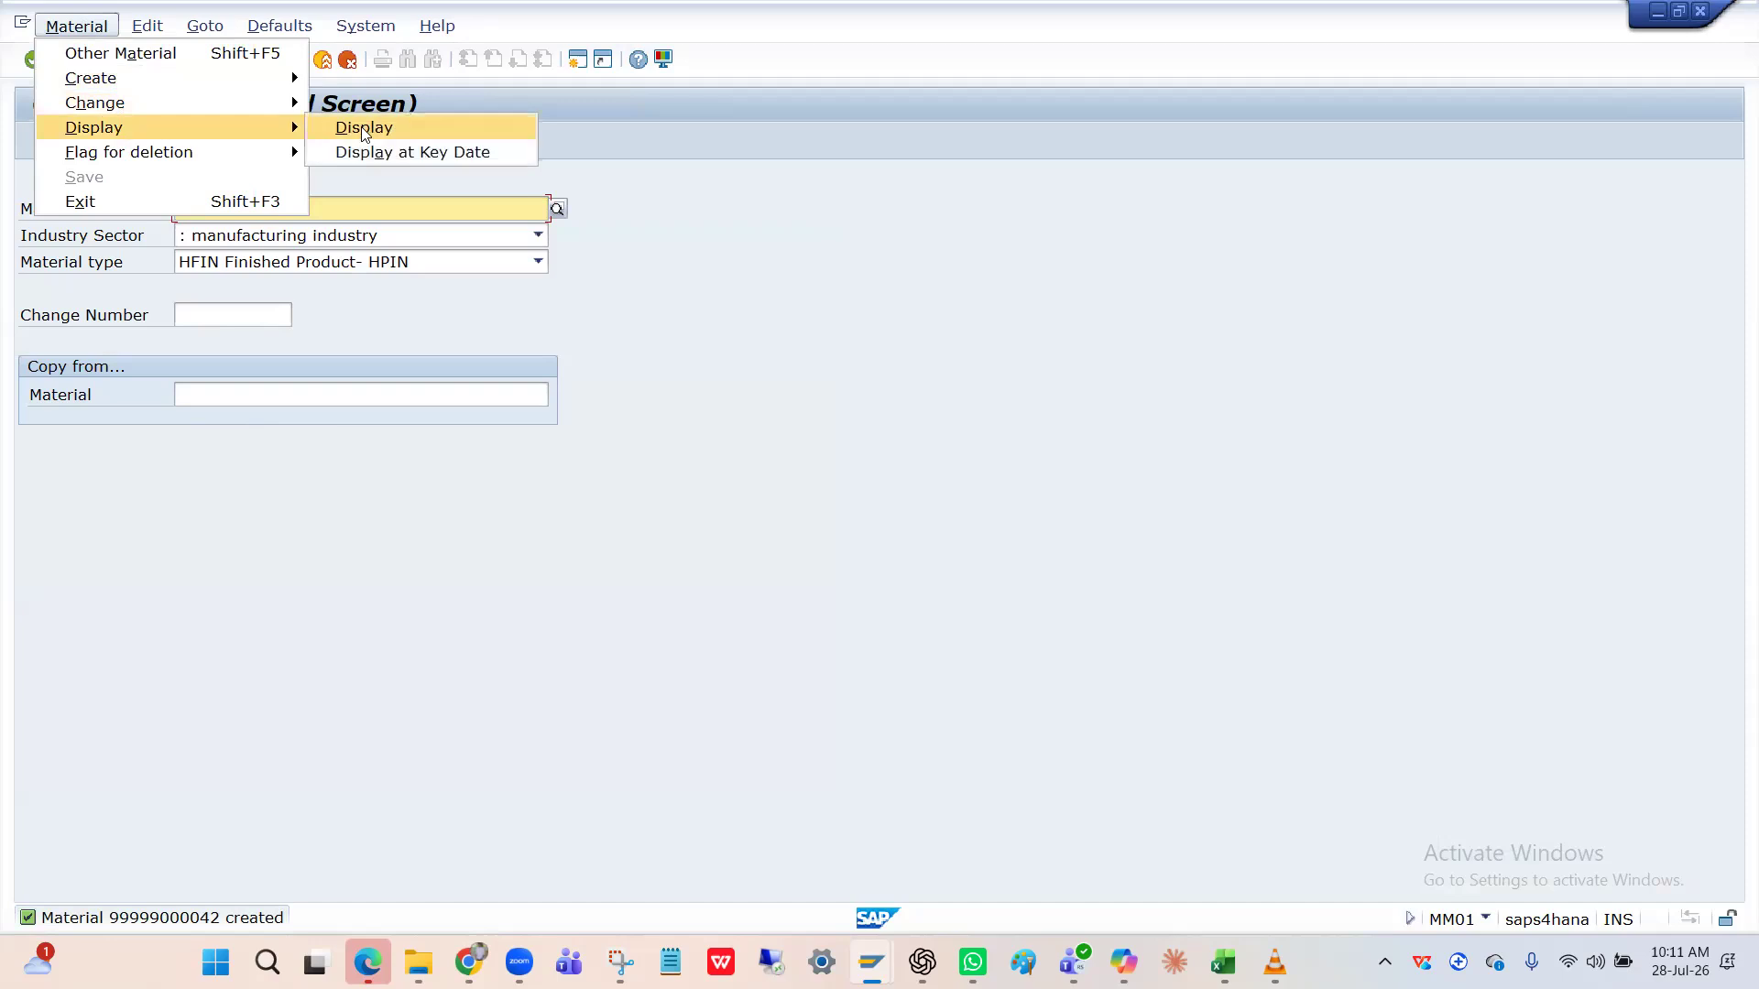
left_click(220, 343)
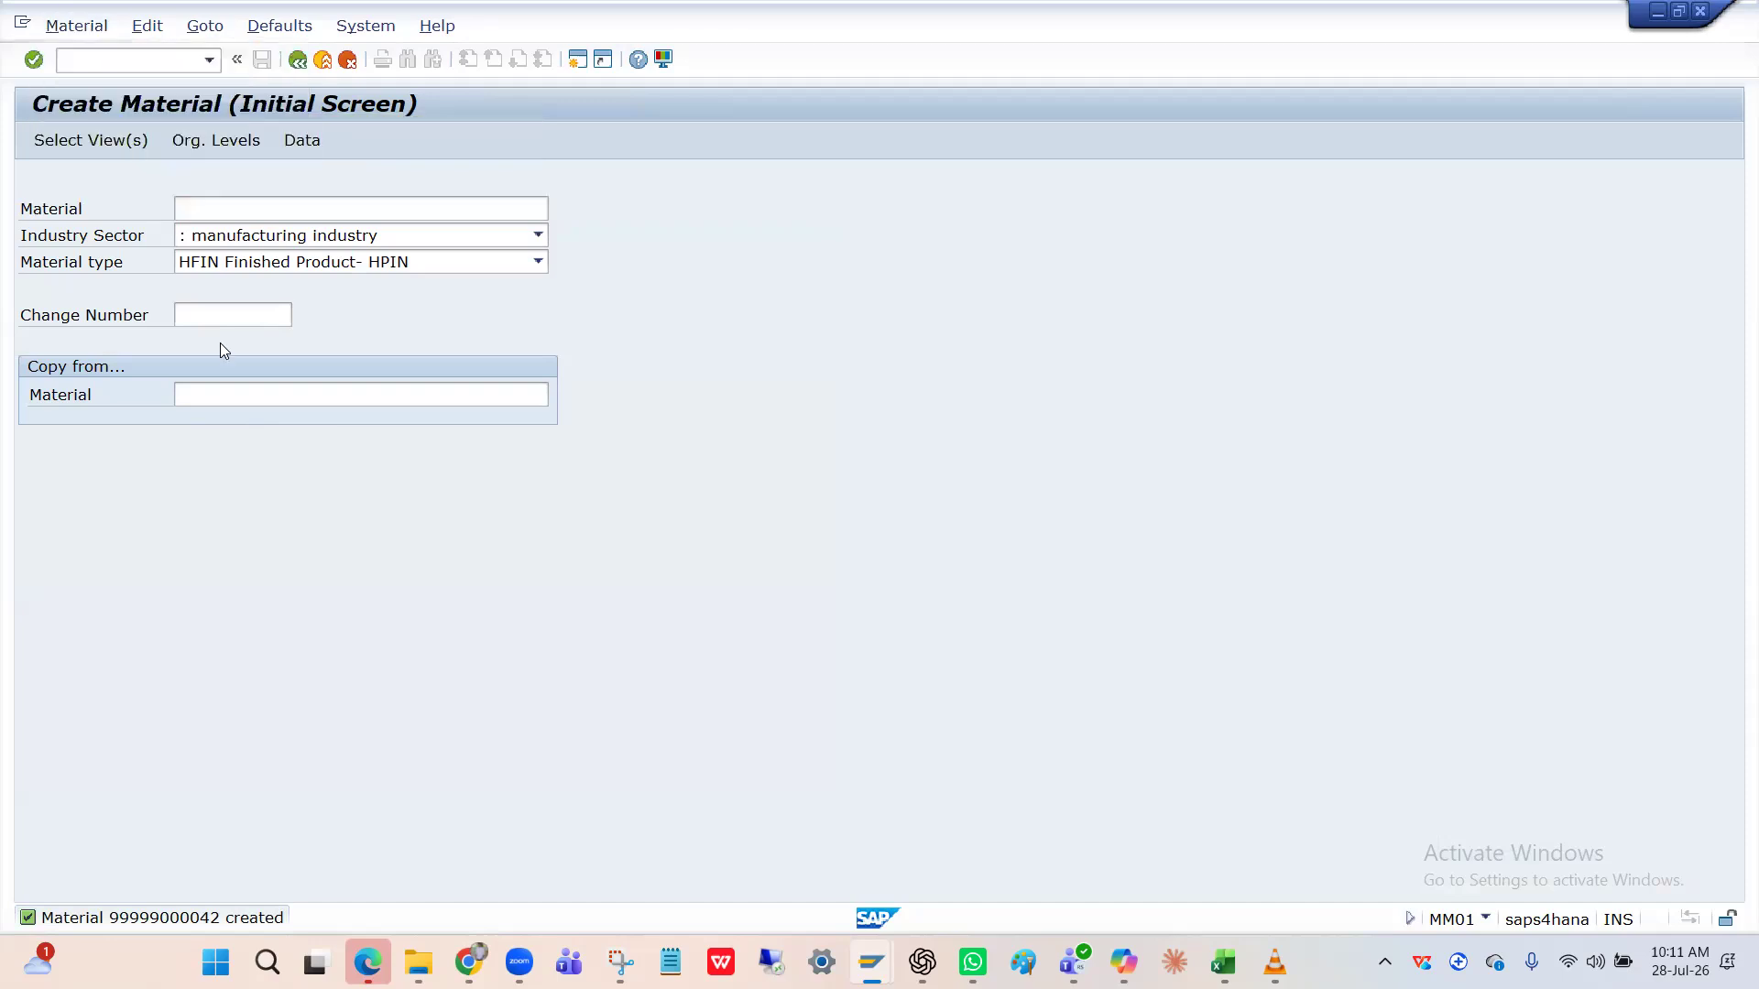
left_click(200, 918)
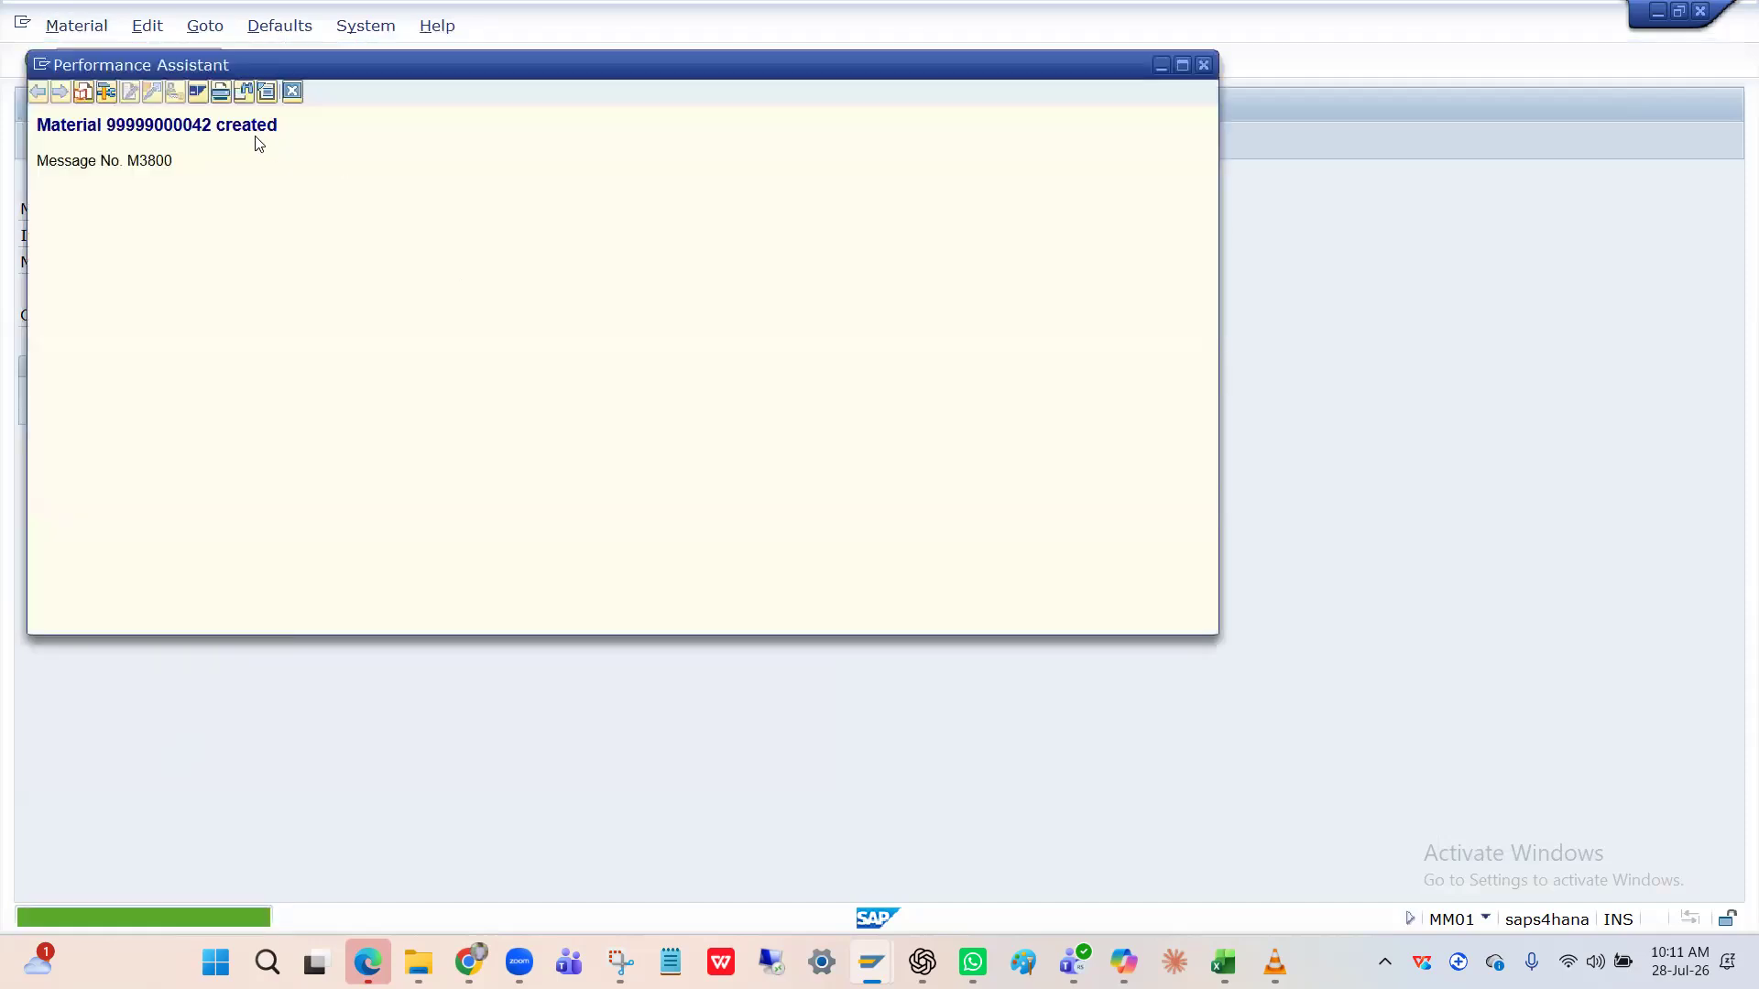
left_click_drag(214, 122, 110, 121)
key("ctrl+c")
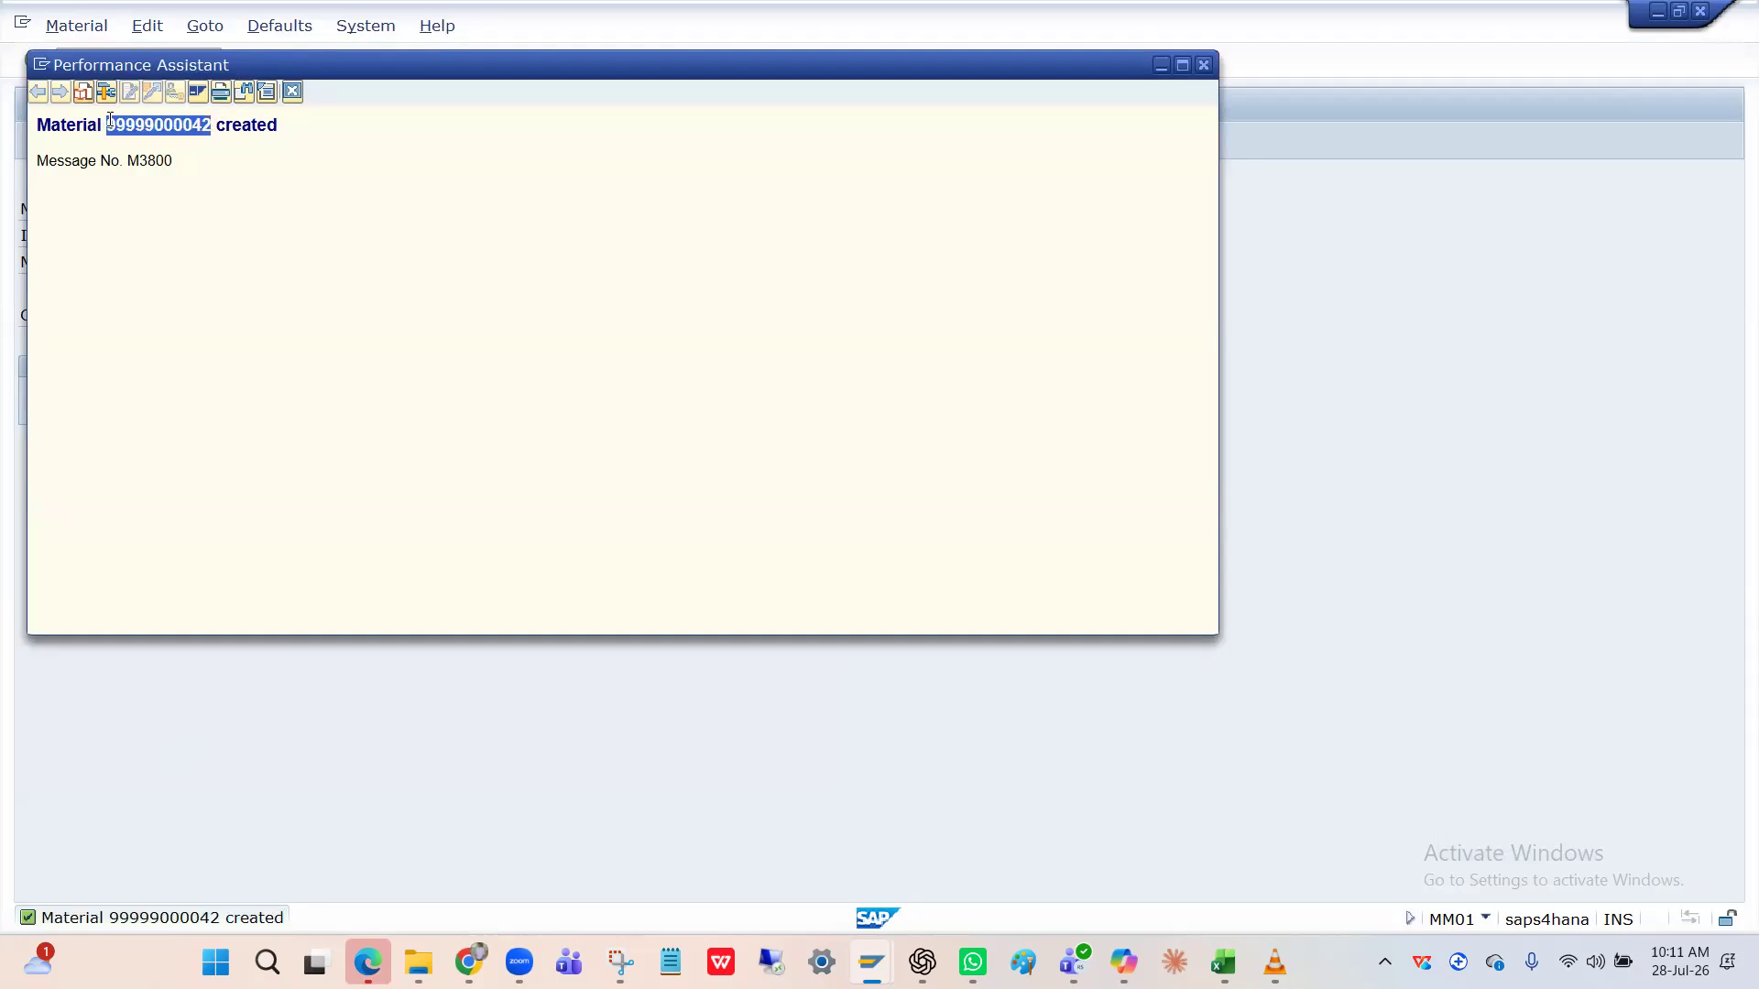
left_click(292, 92)
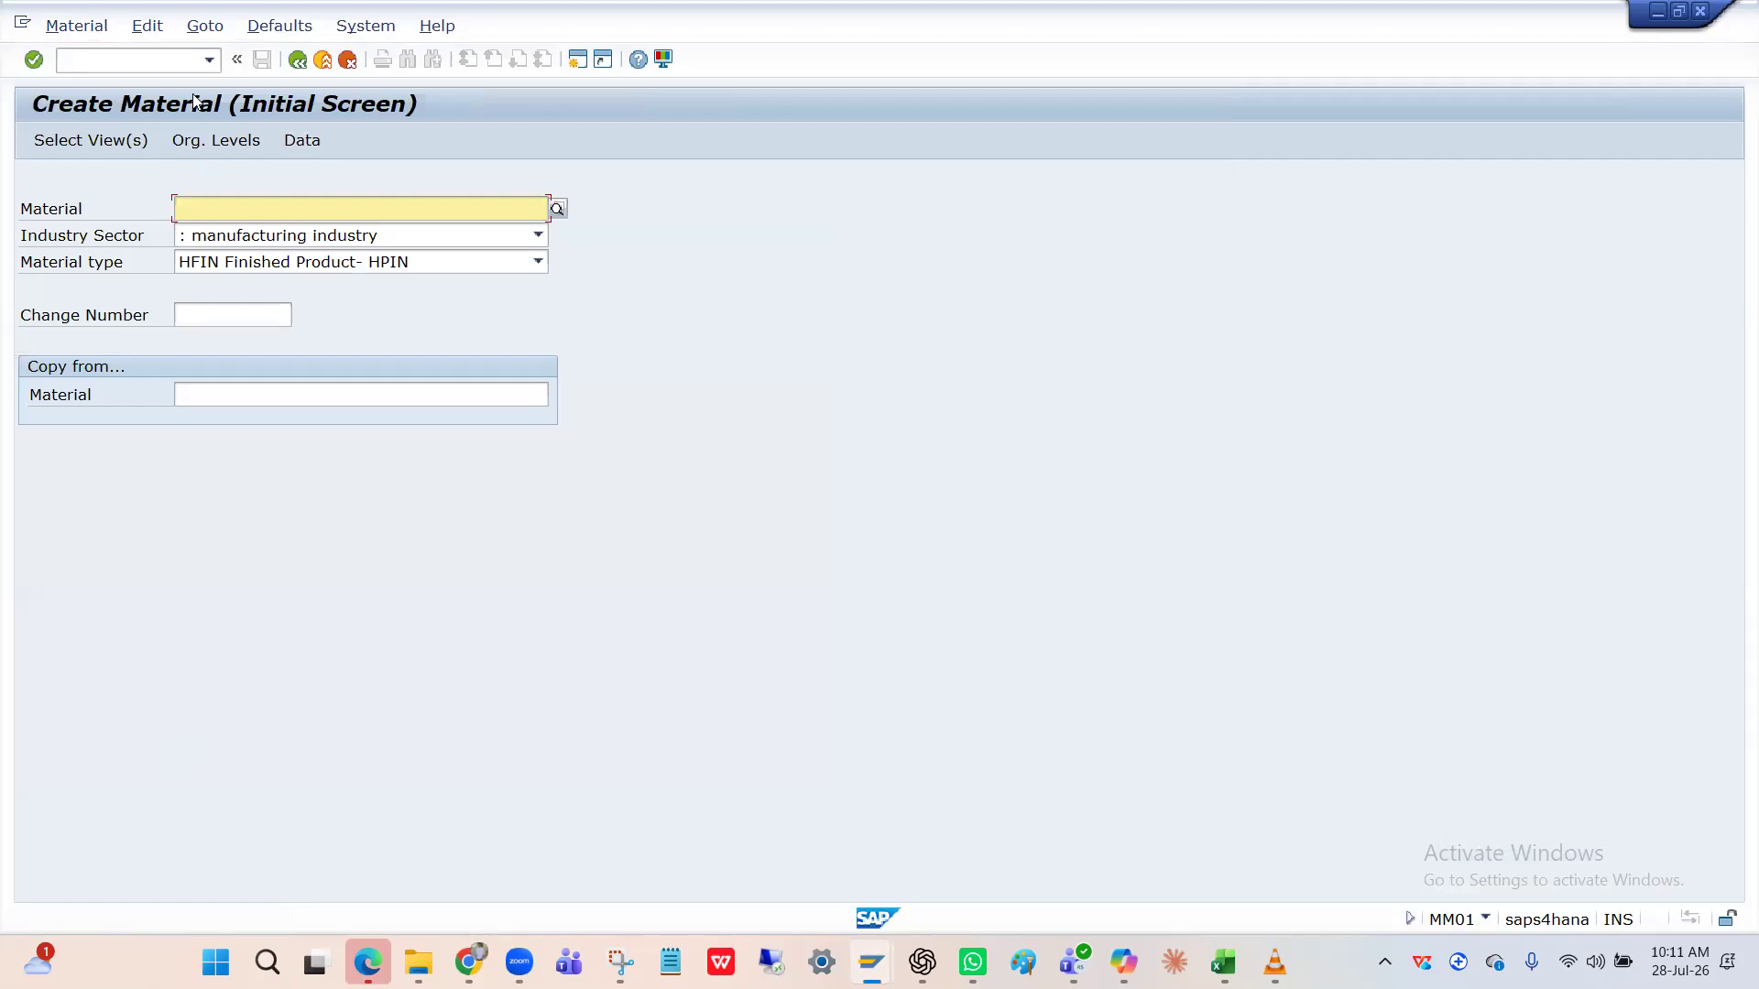
key("Return")
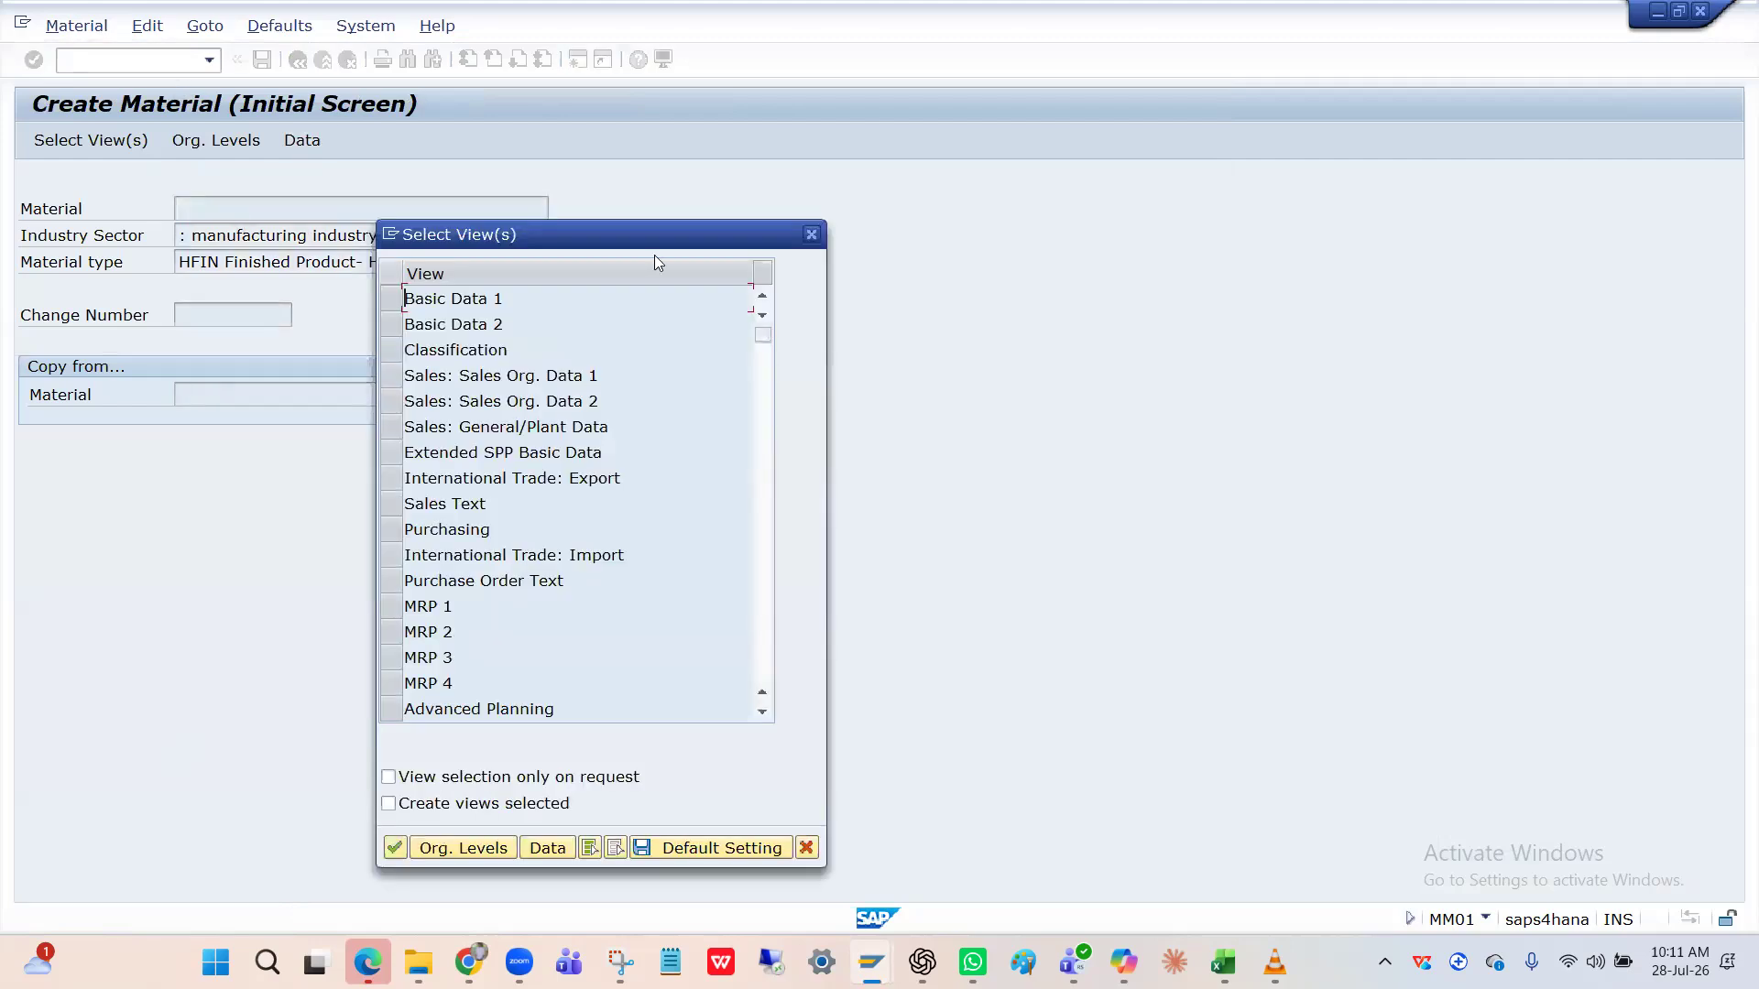
key("Escape")
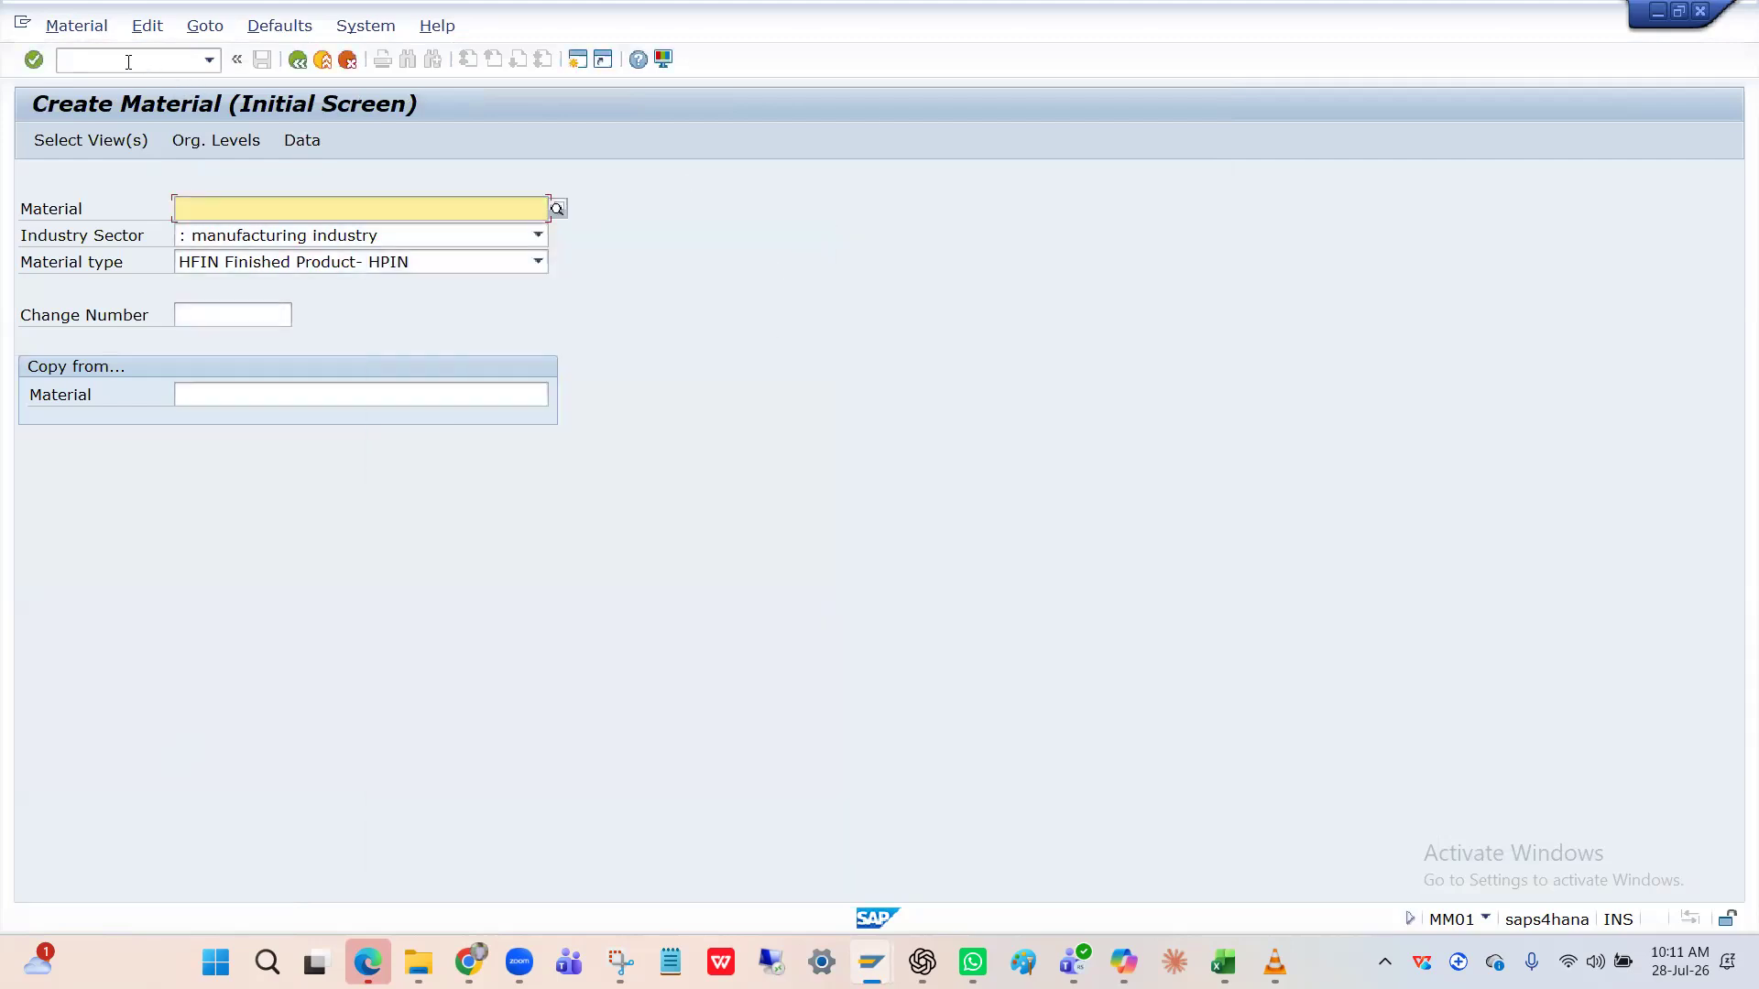
left_click(129, 61)
type("/nmm02")
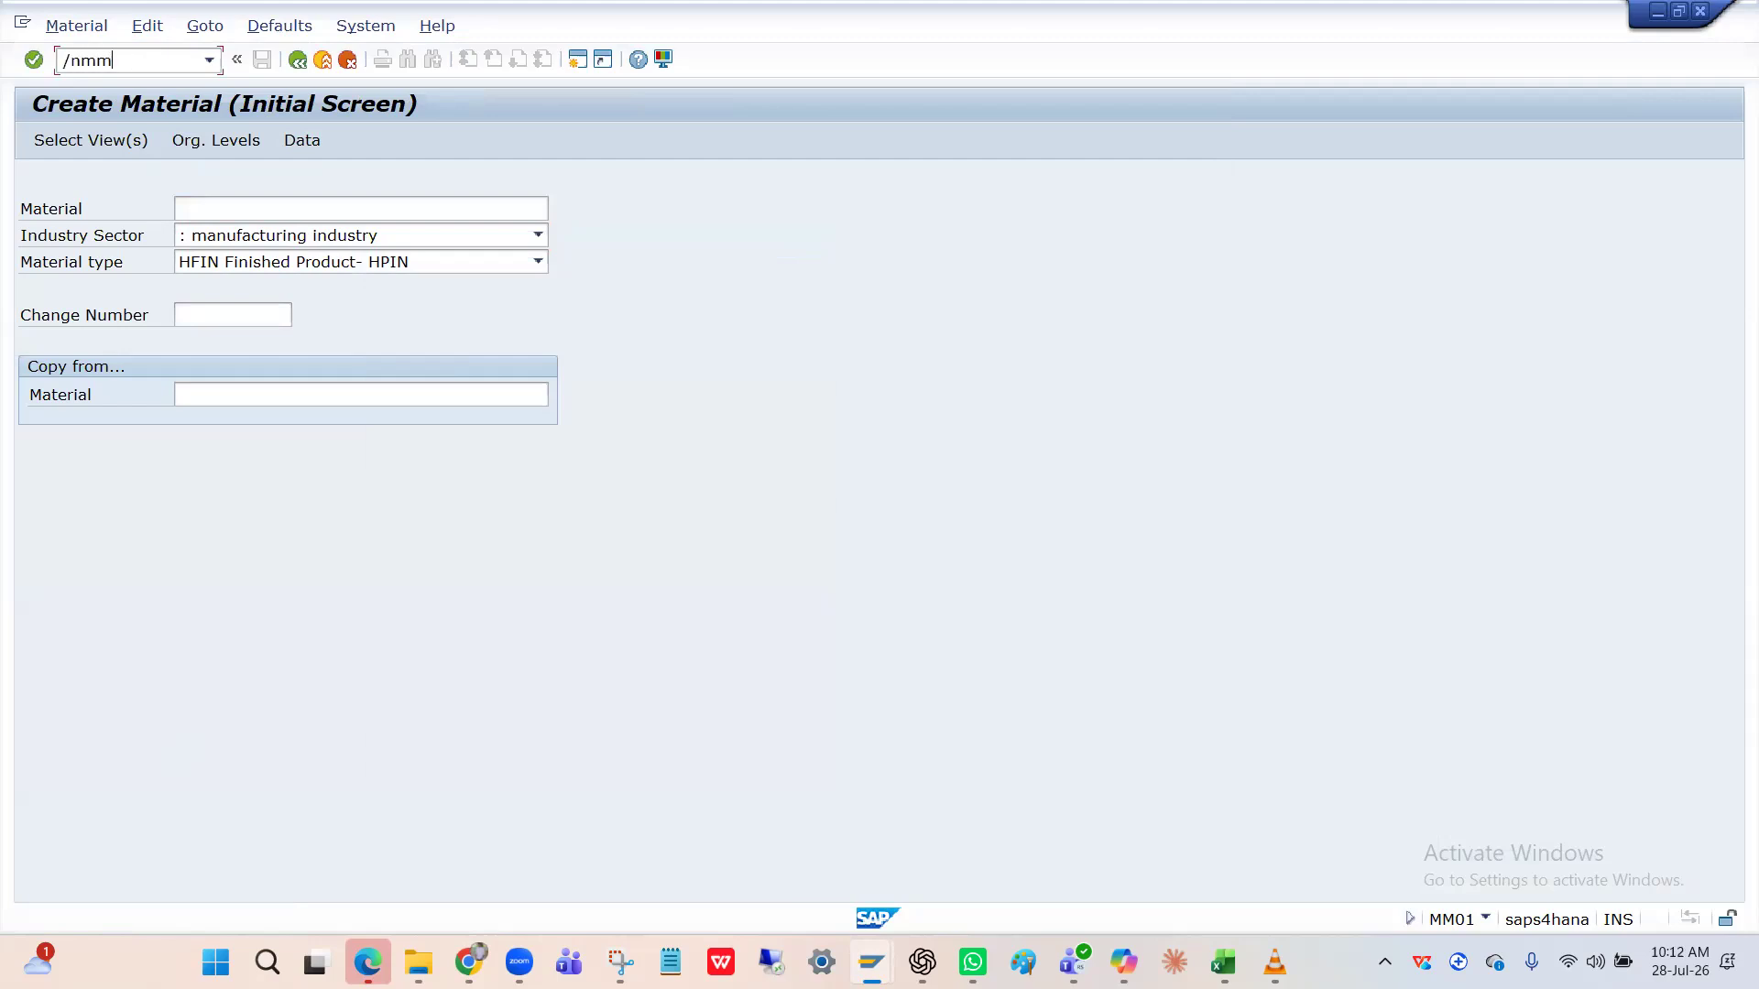
key("Return")
key("Return")
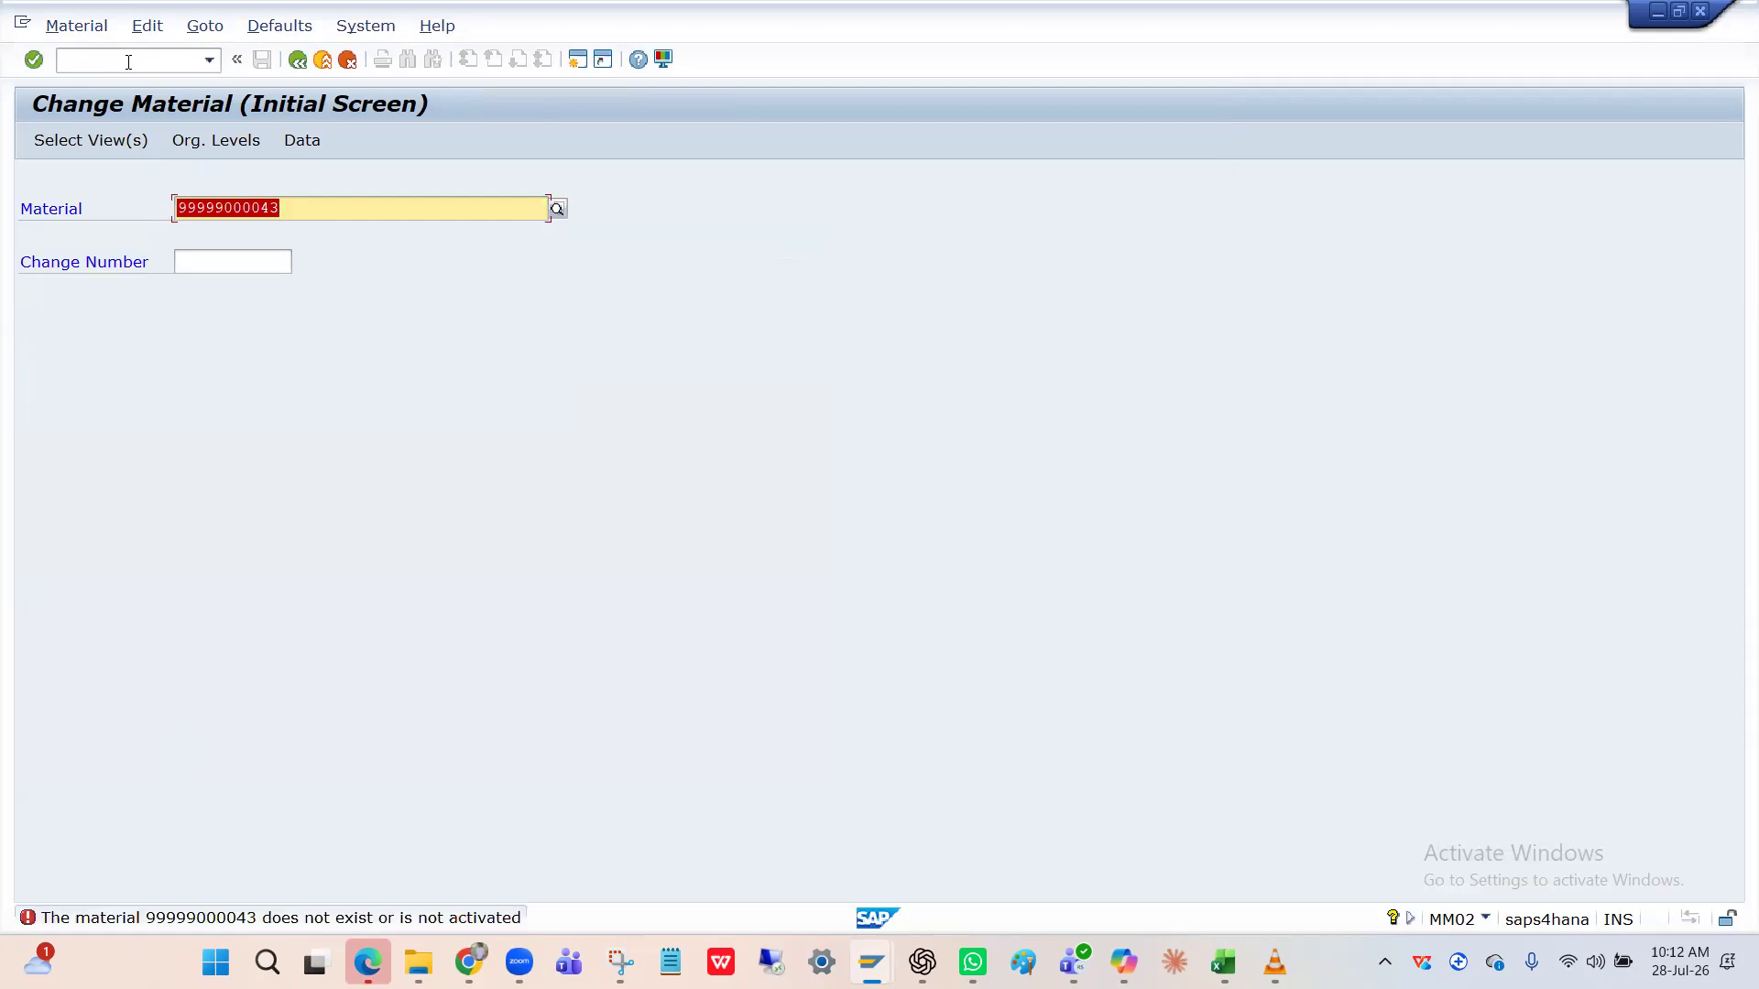
key("ctrl+v")
key("Return")
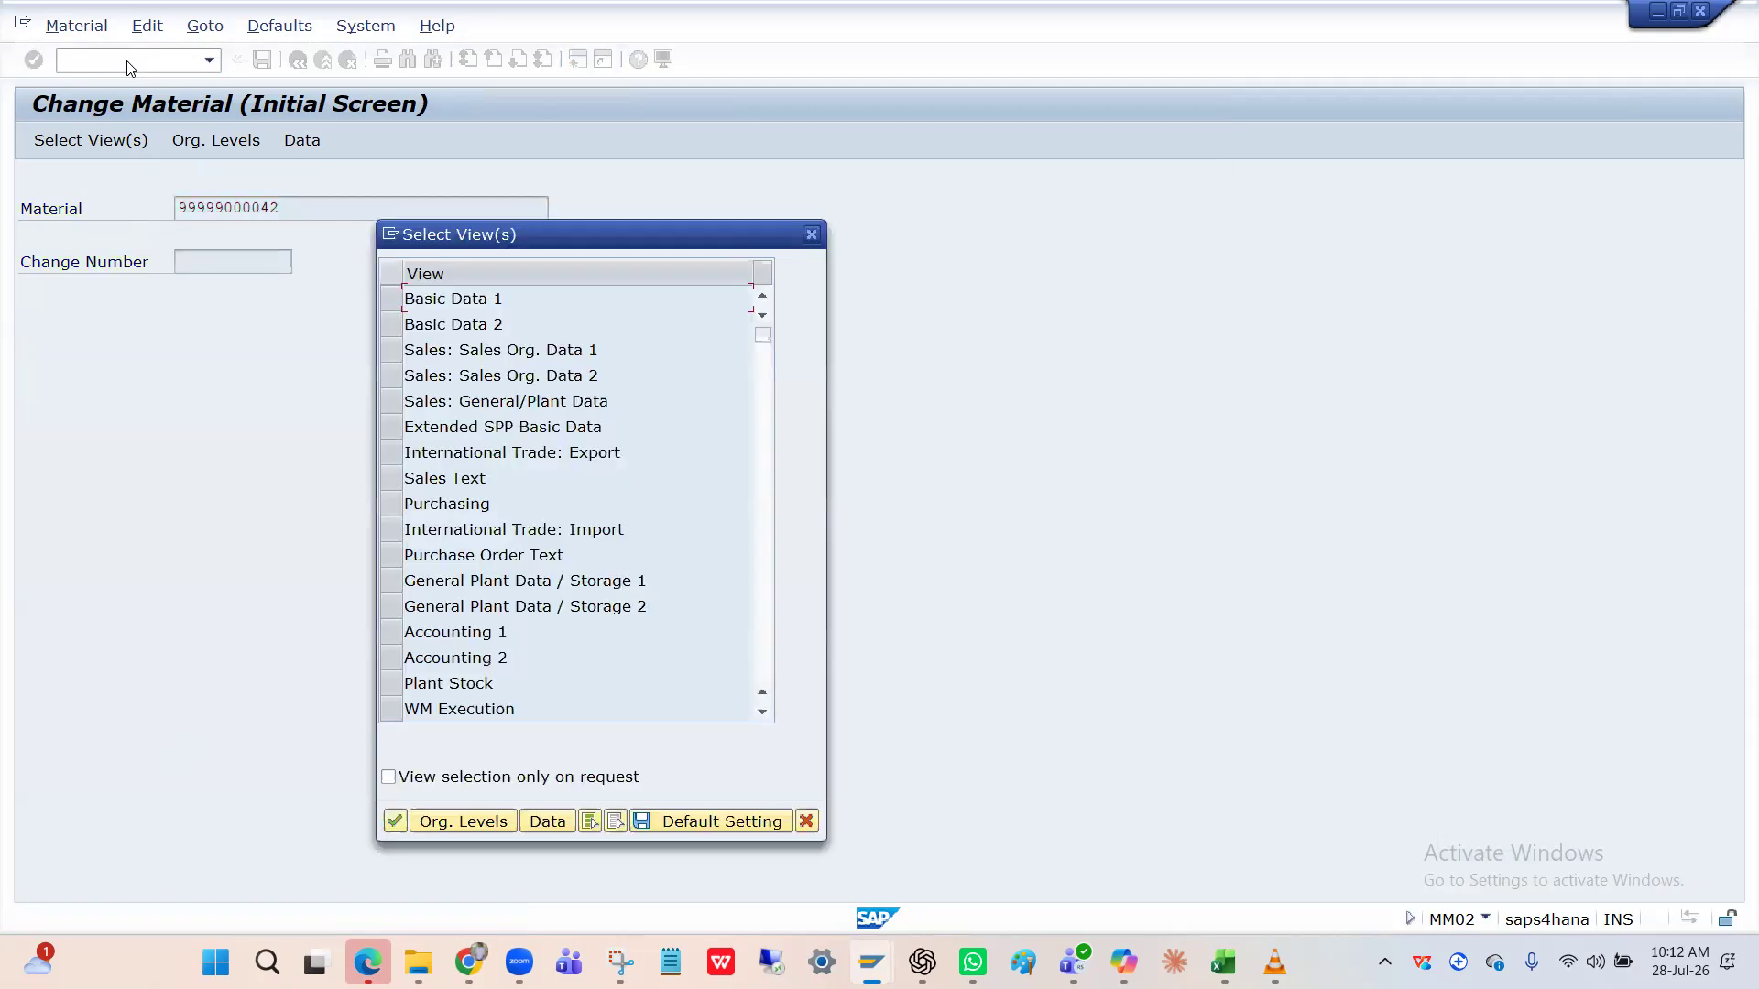
left_click(396, 329)
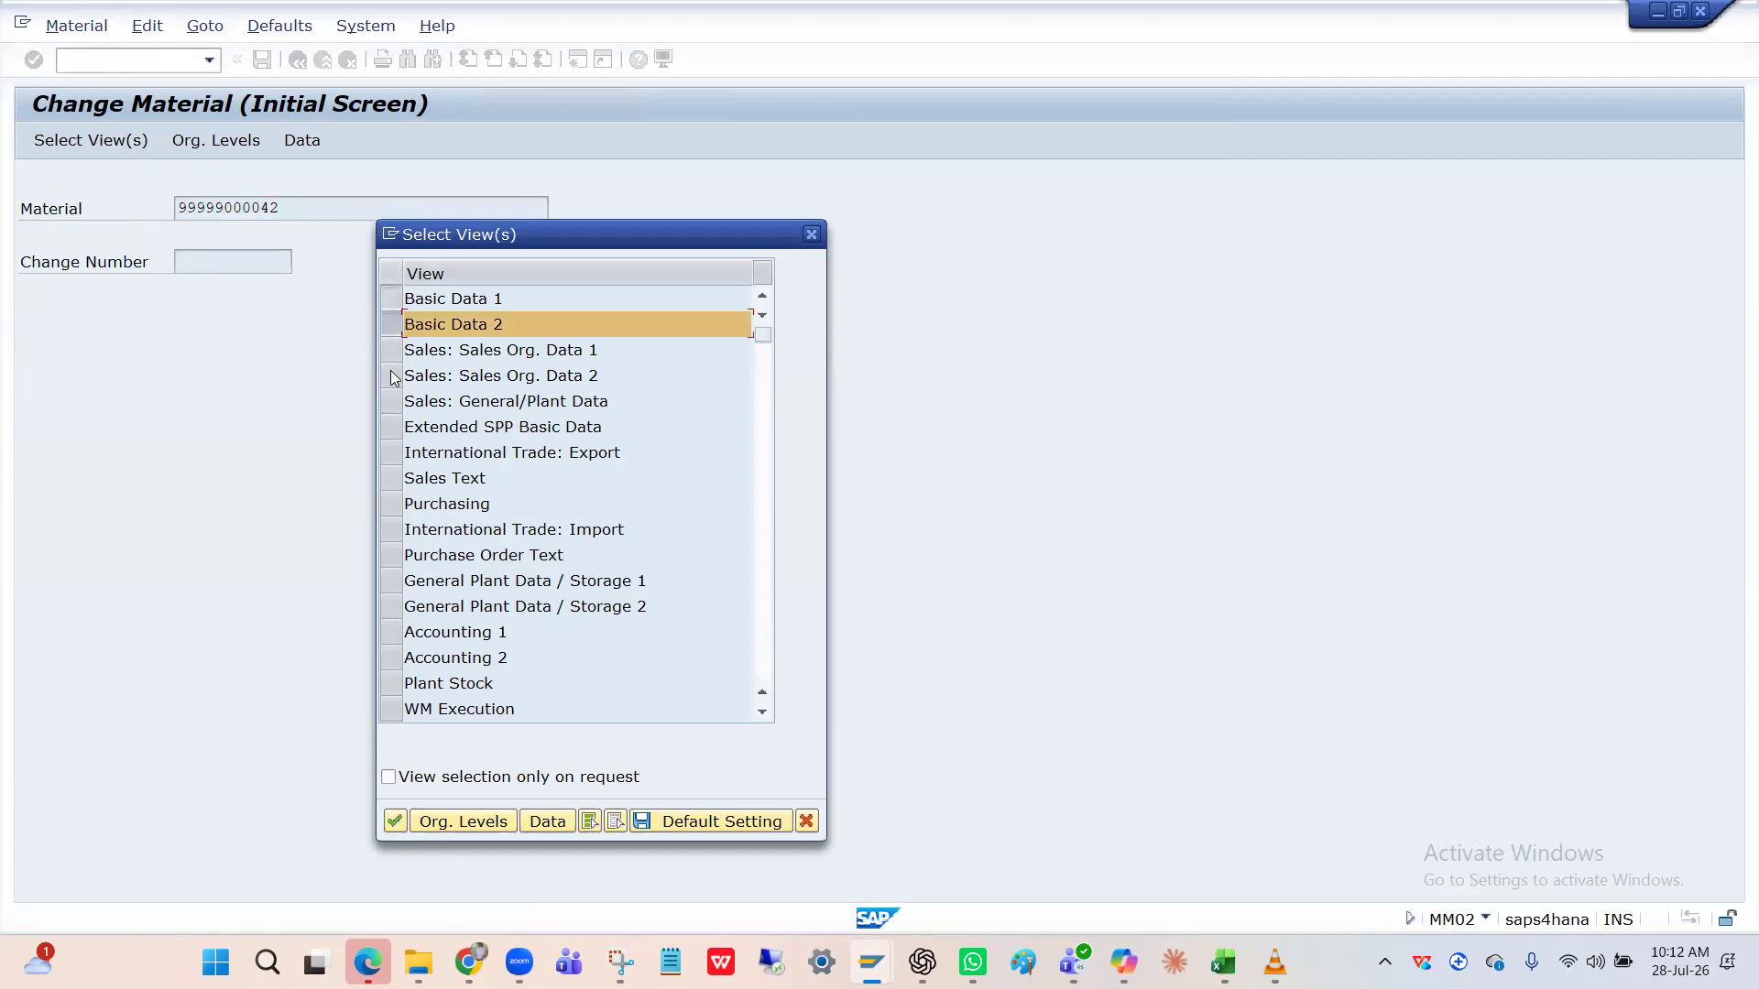
left_click(391, 351)
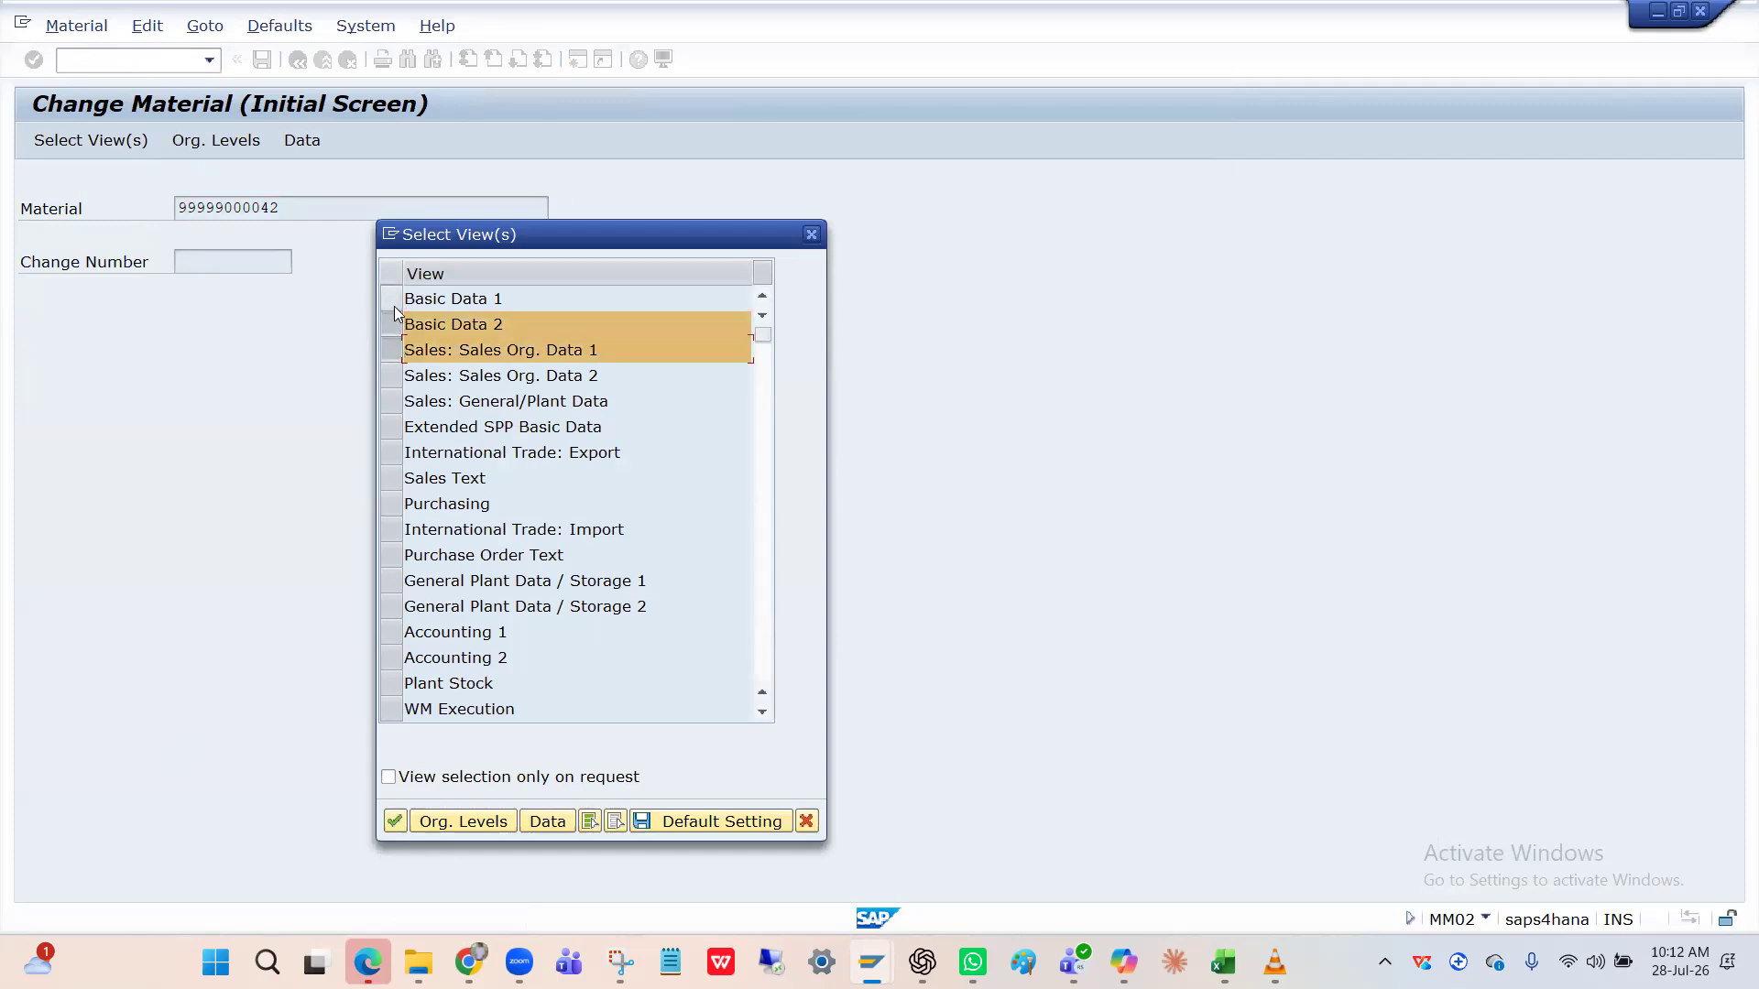
left_click(394, 306)
left_click(395, 377)
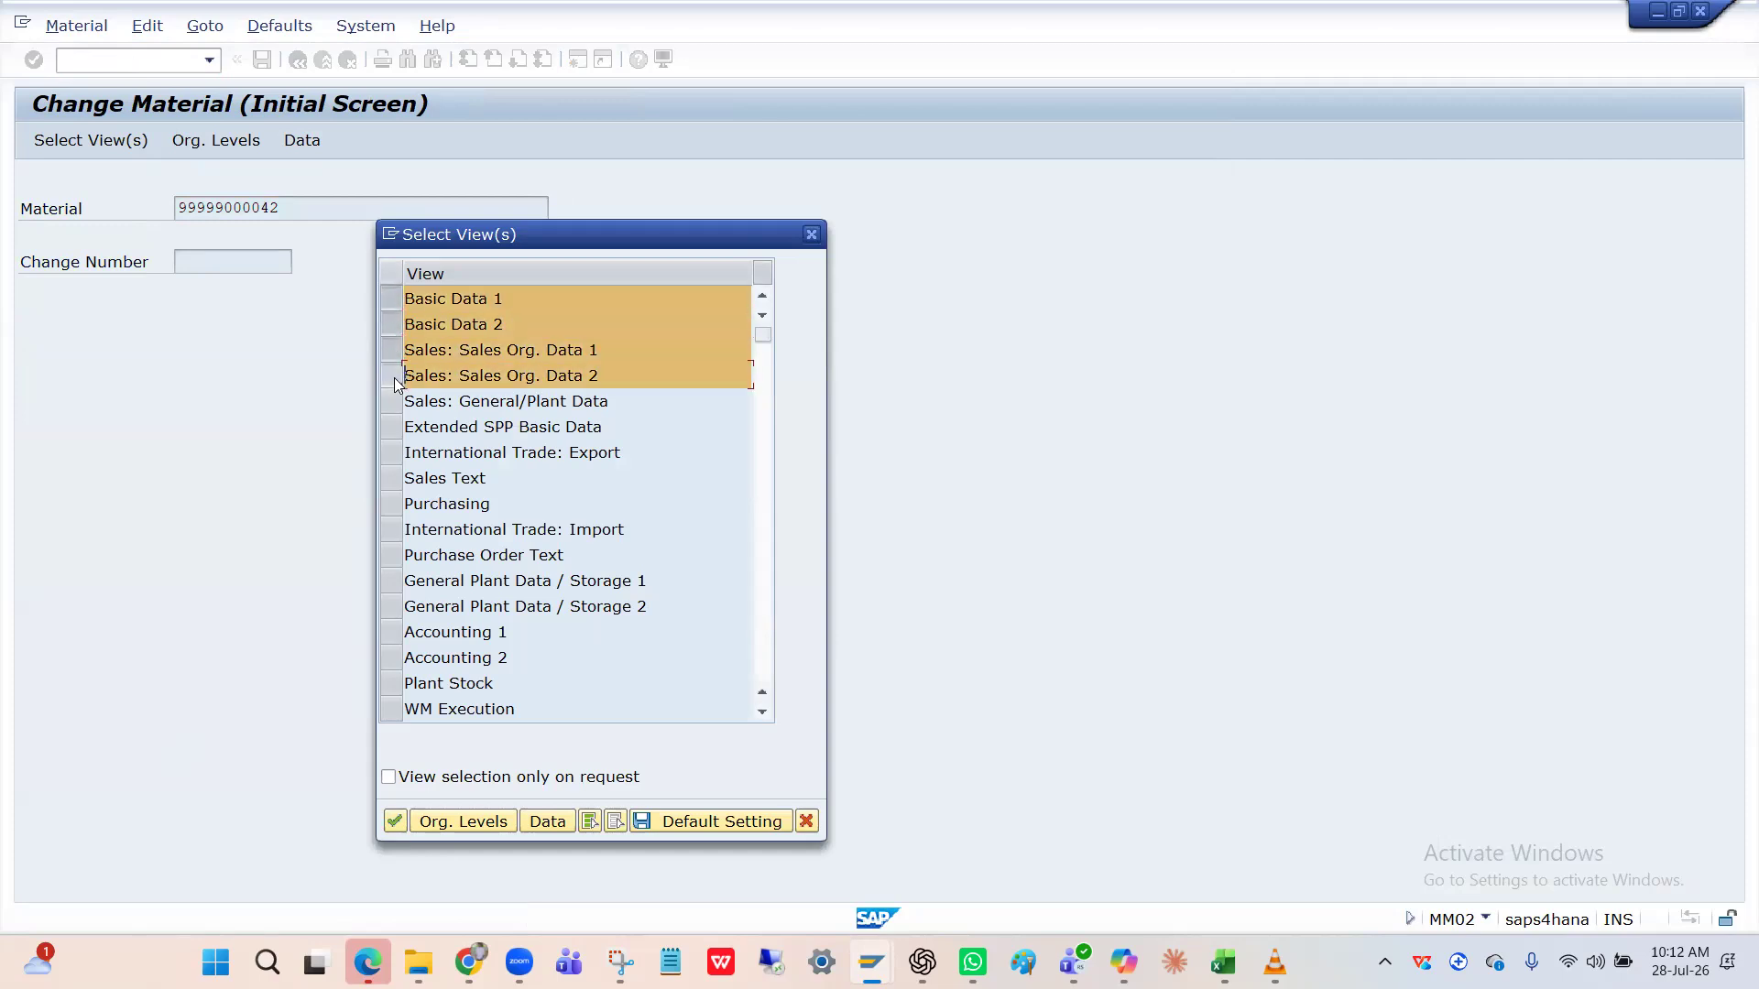
left_click(394, 504)
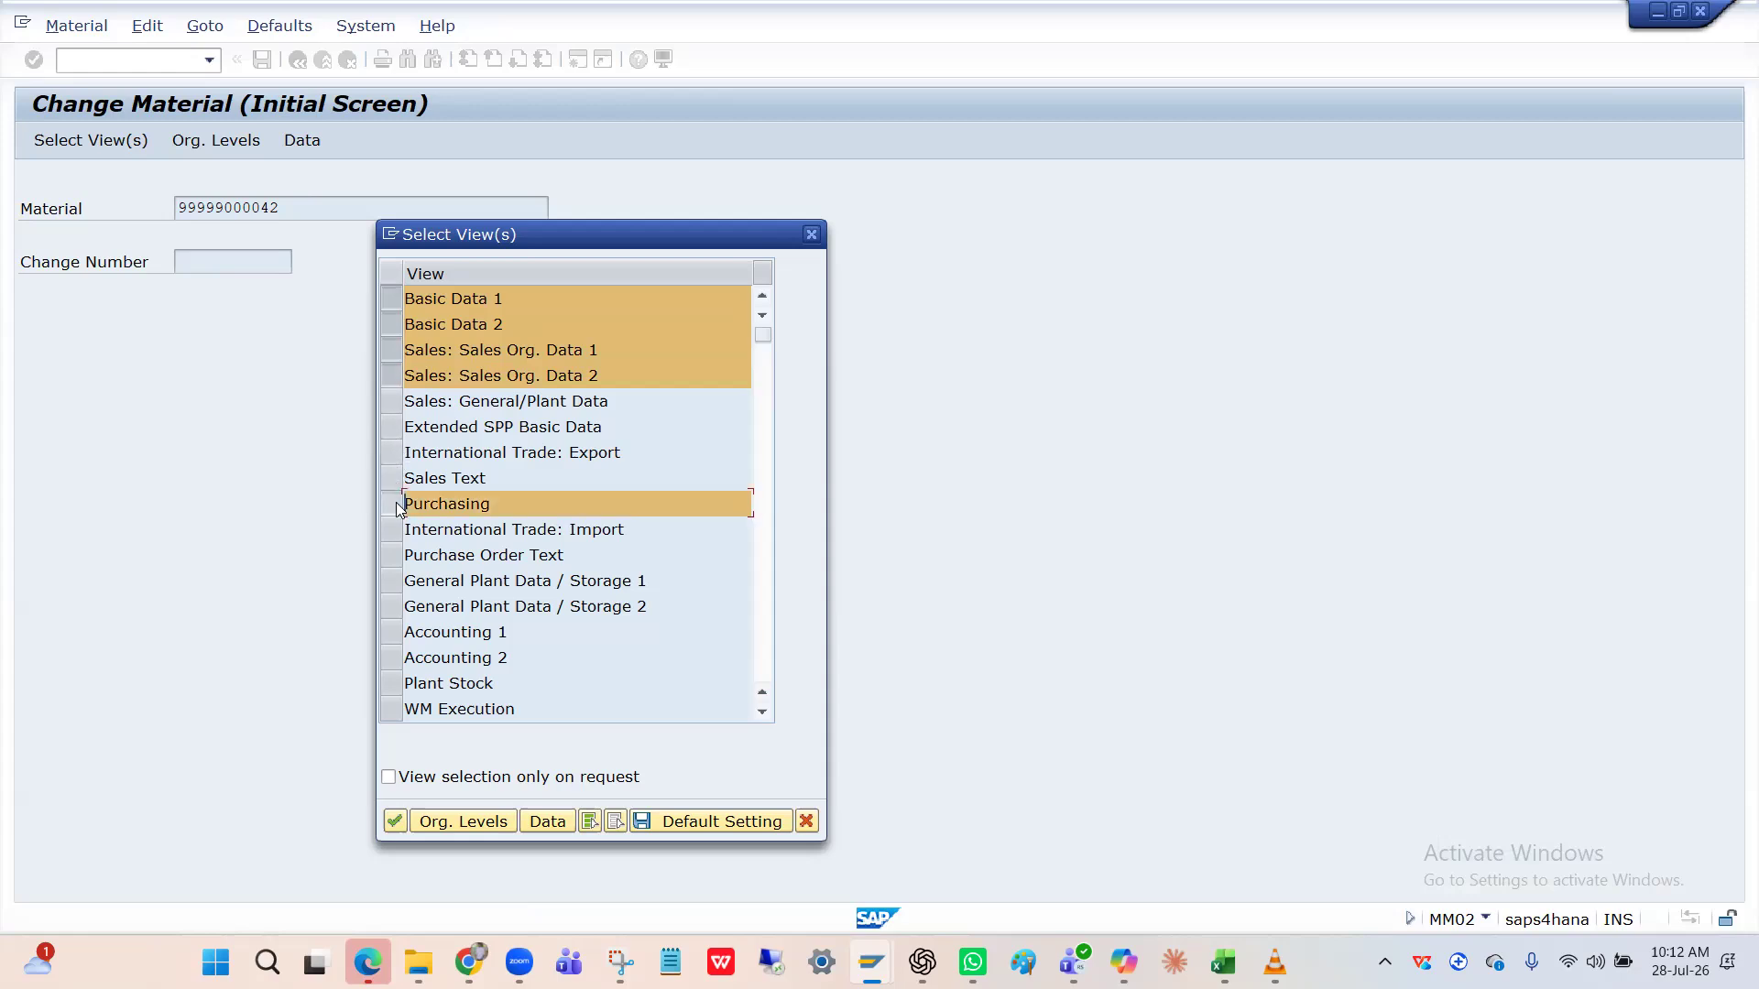
left_click(391, 632)
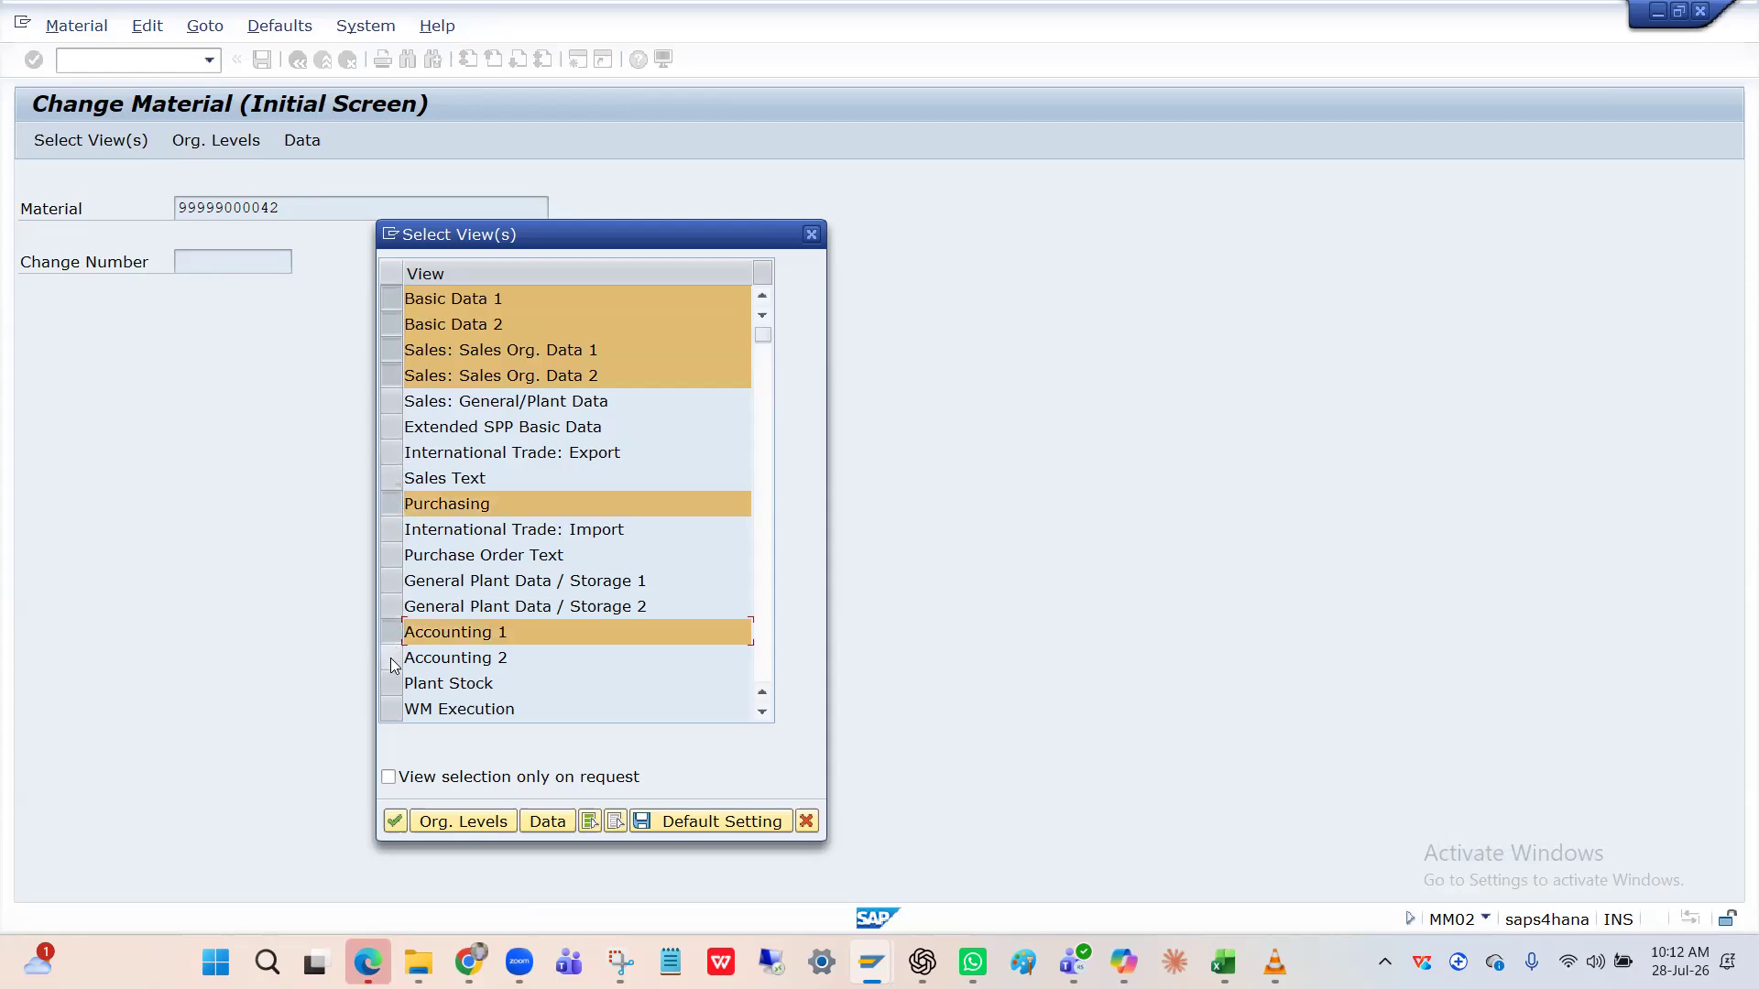
key("Return")
Enter plant HPIN, sales organization HPIN and distribution channel HI as organizational levels.
type("HPIN")
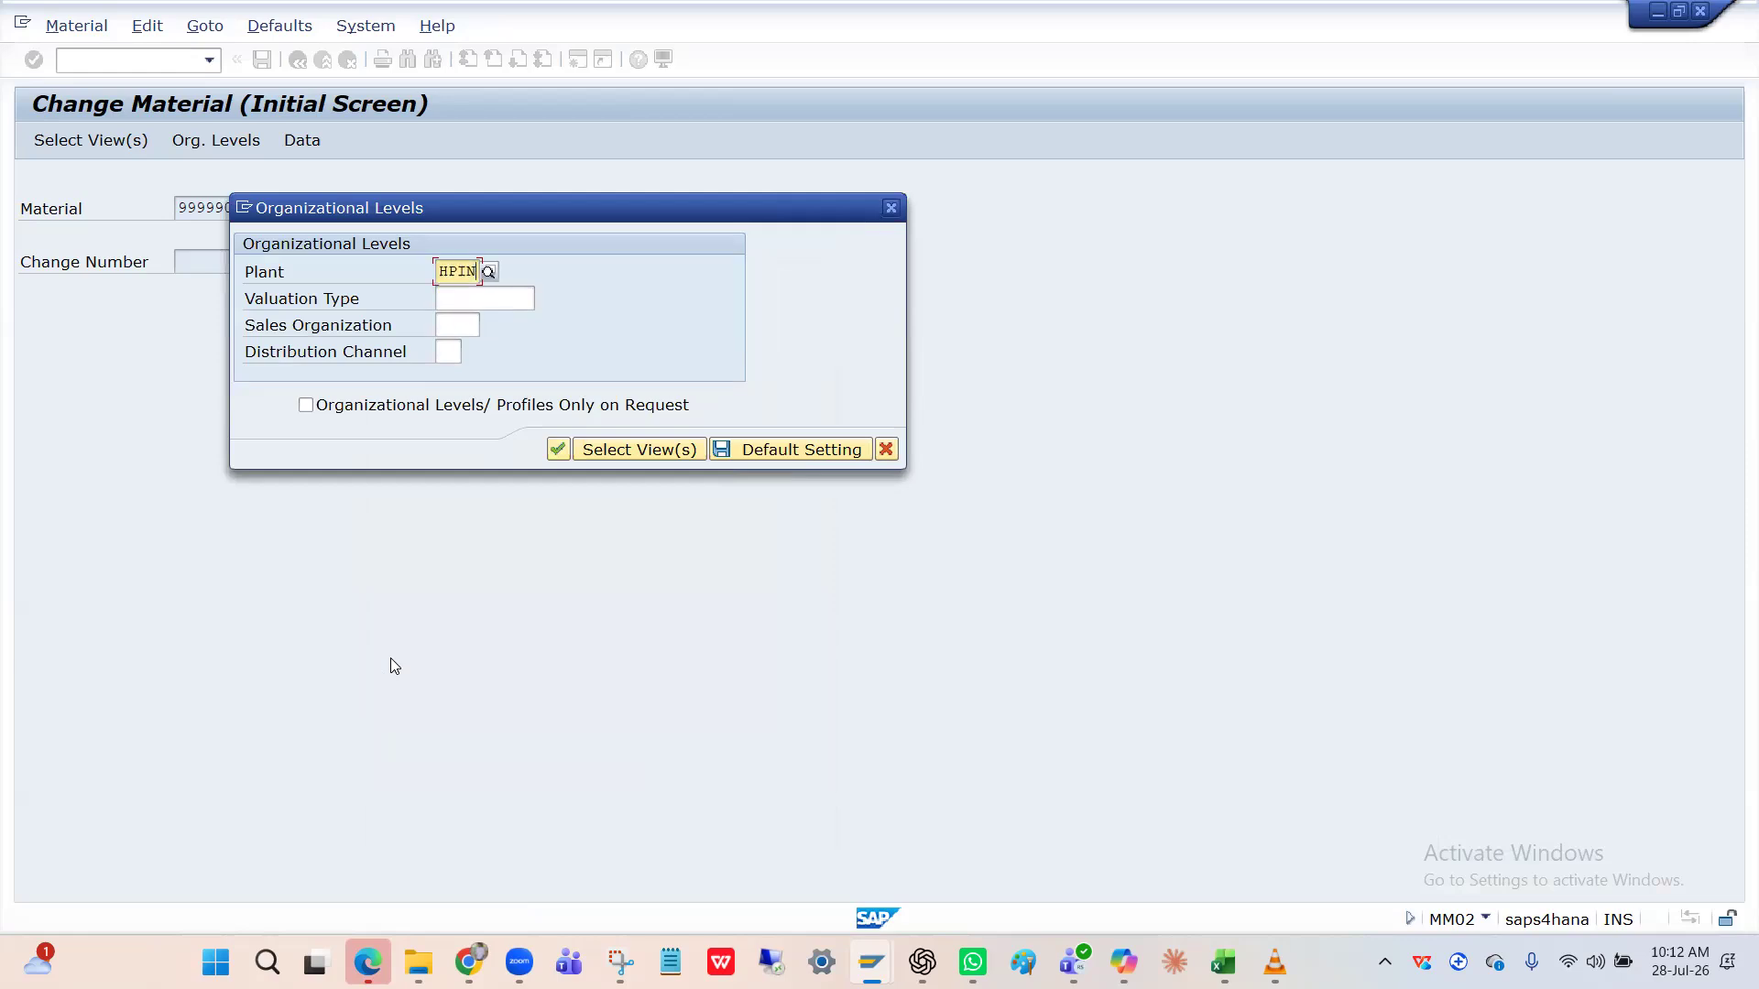
left_click(456, 326)
type("HPIN")
key("Tab")
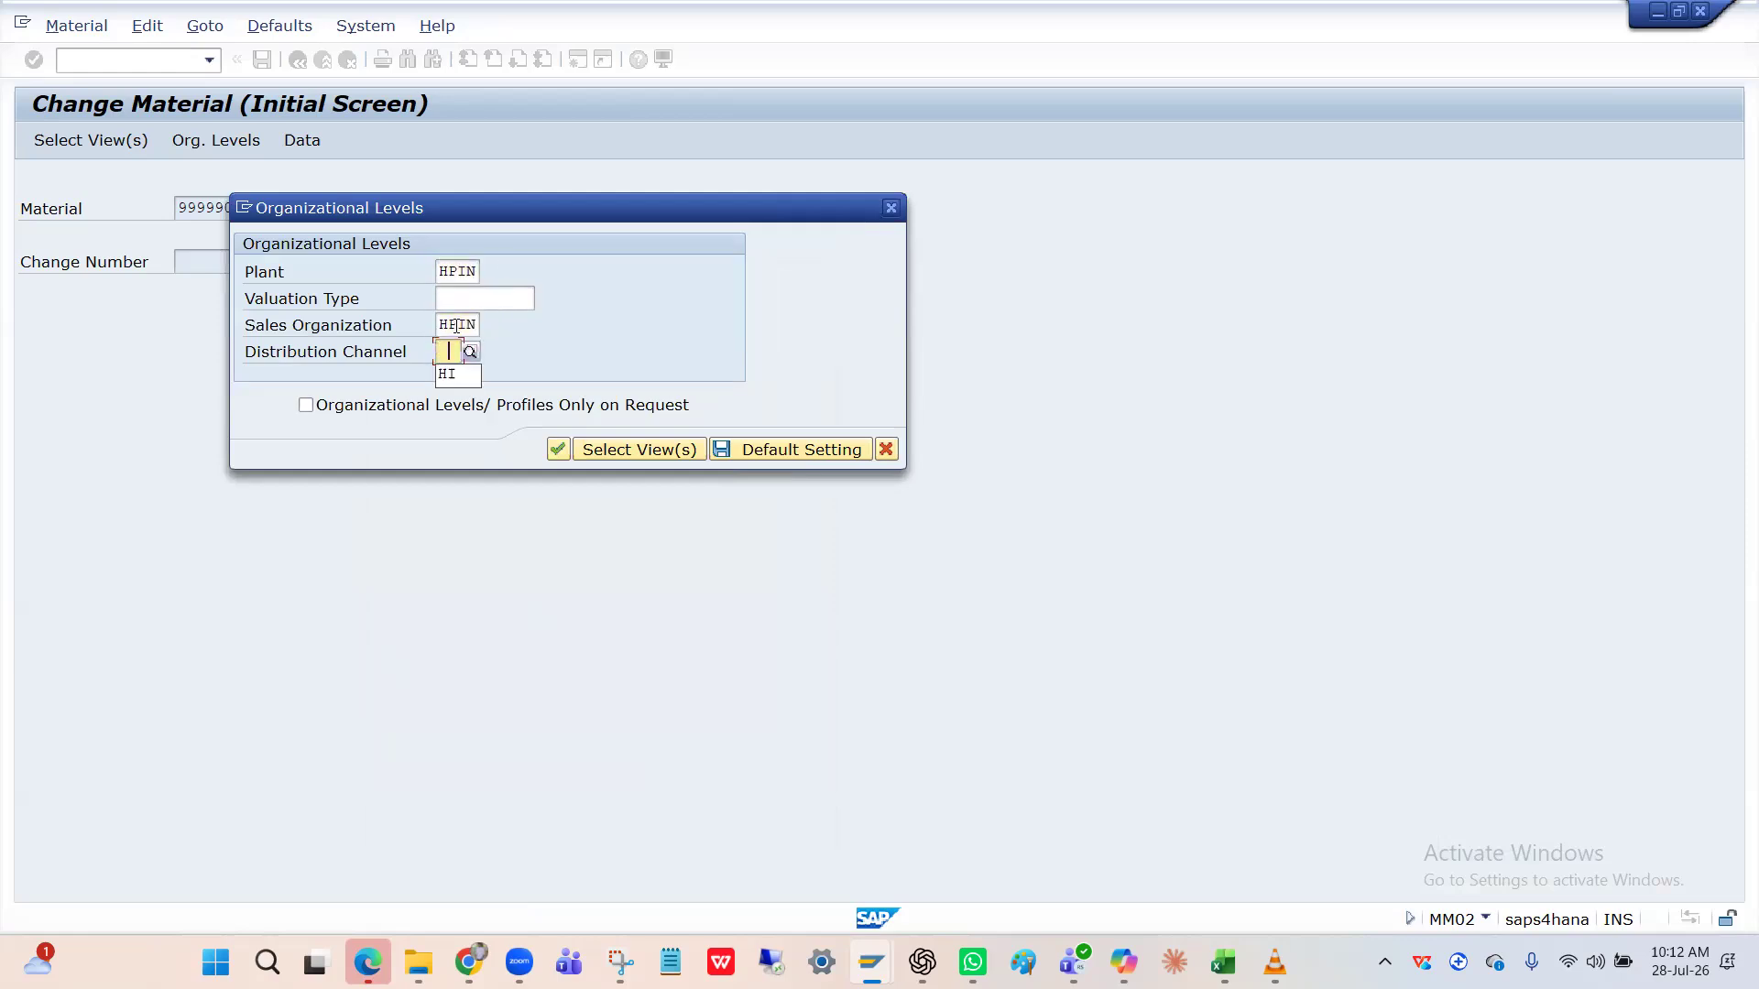
key("Down")
key("Return")
key("Return")
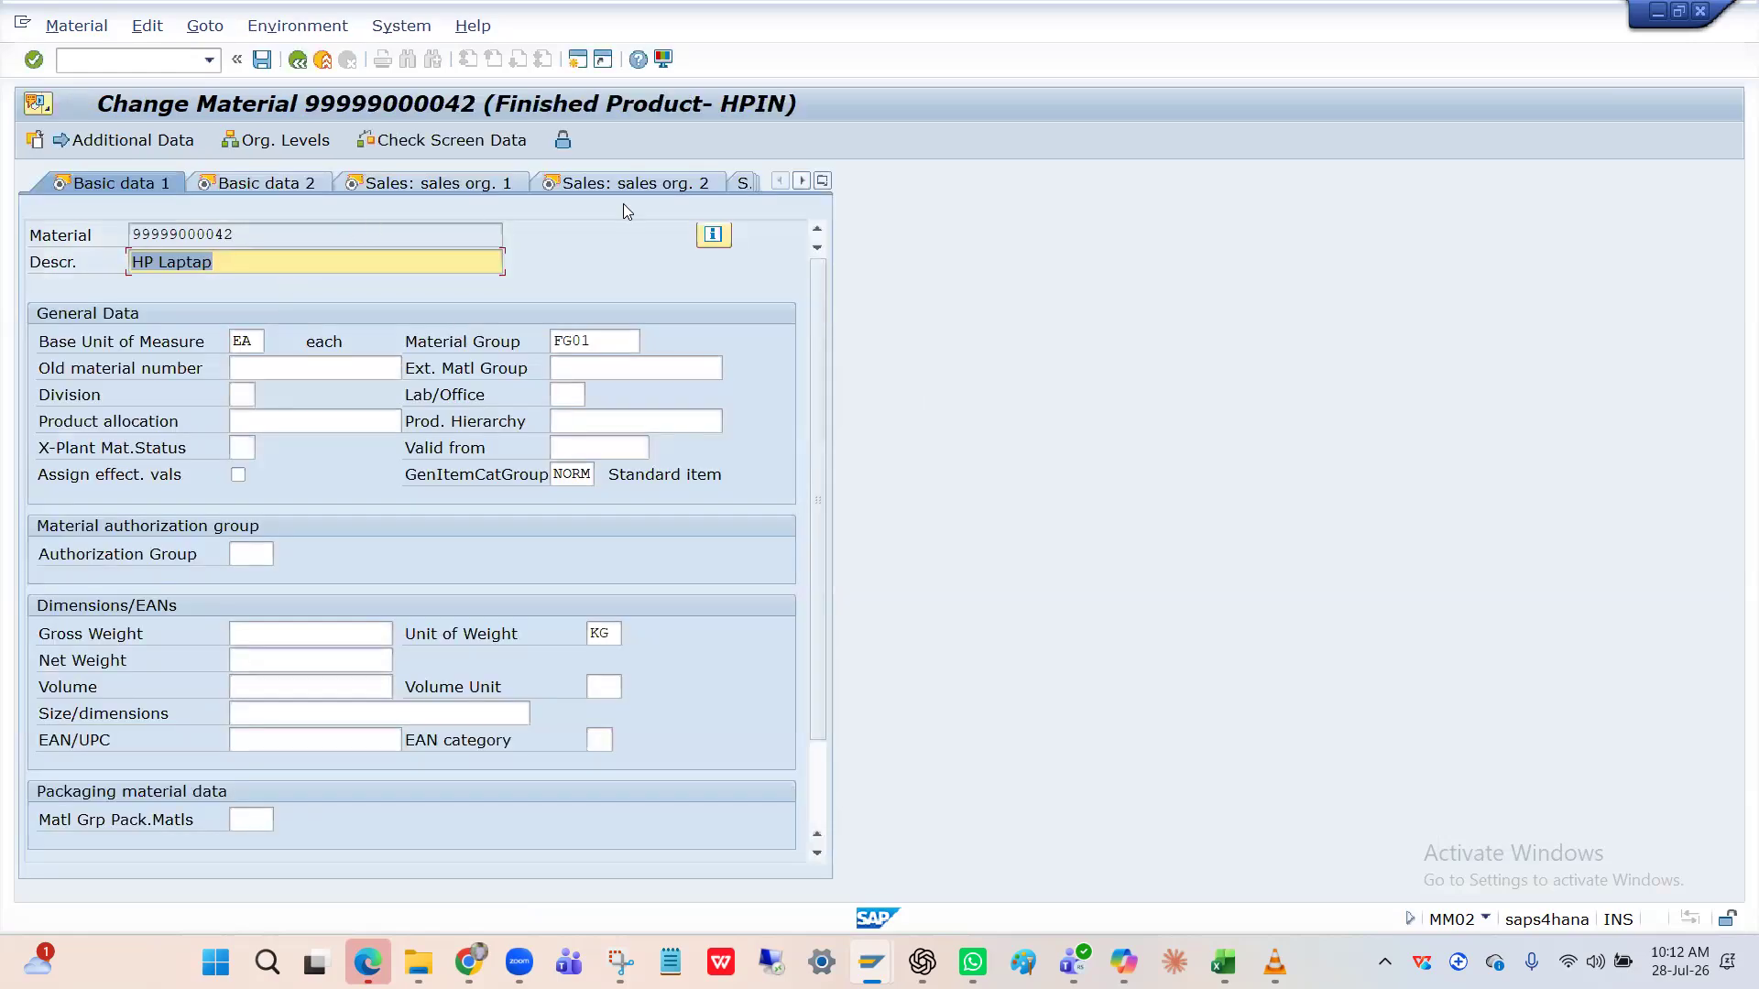
Page through to Accounting 1, check the standard price, and save without changes.
key("Return")
key("Return")
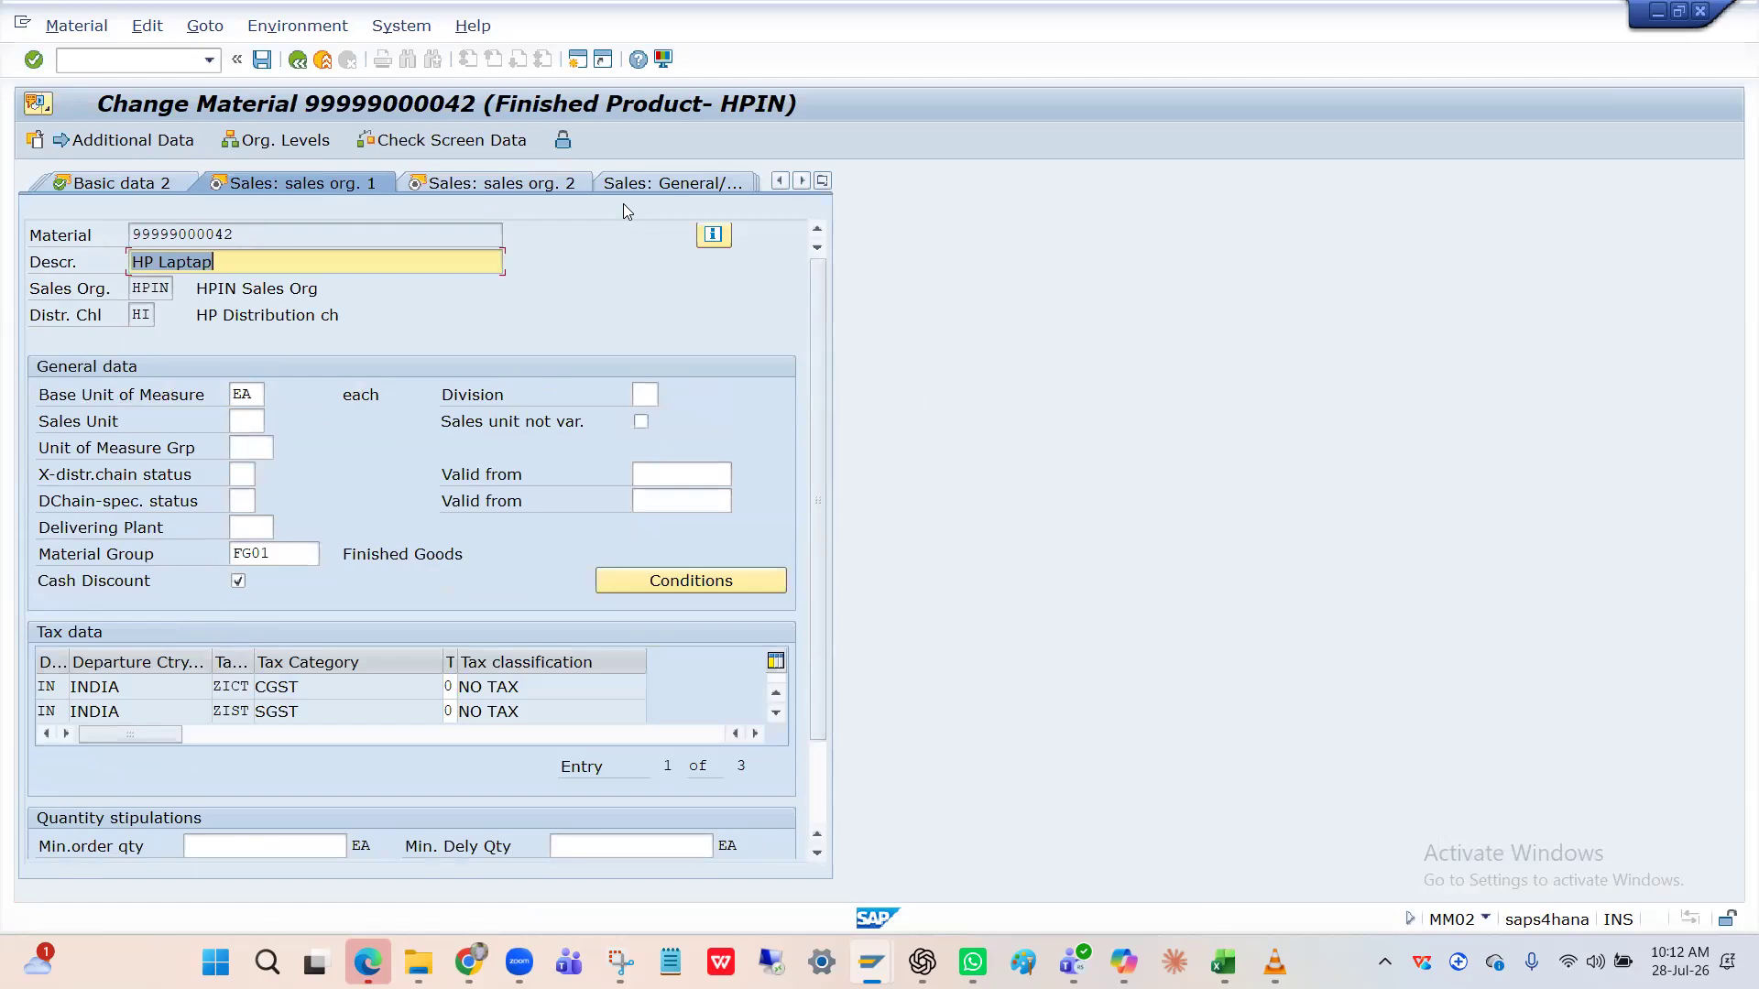
key("Return")
key("Return")
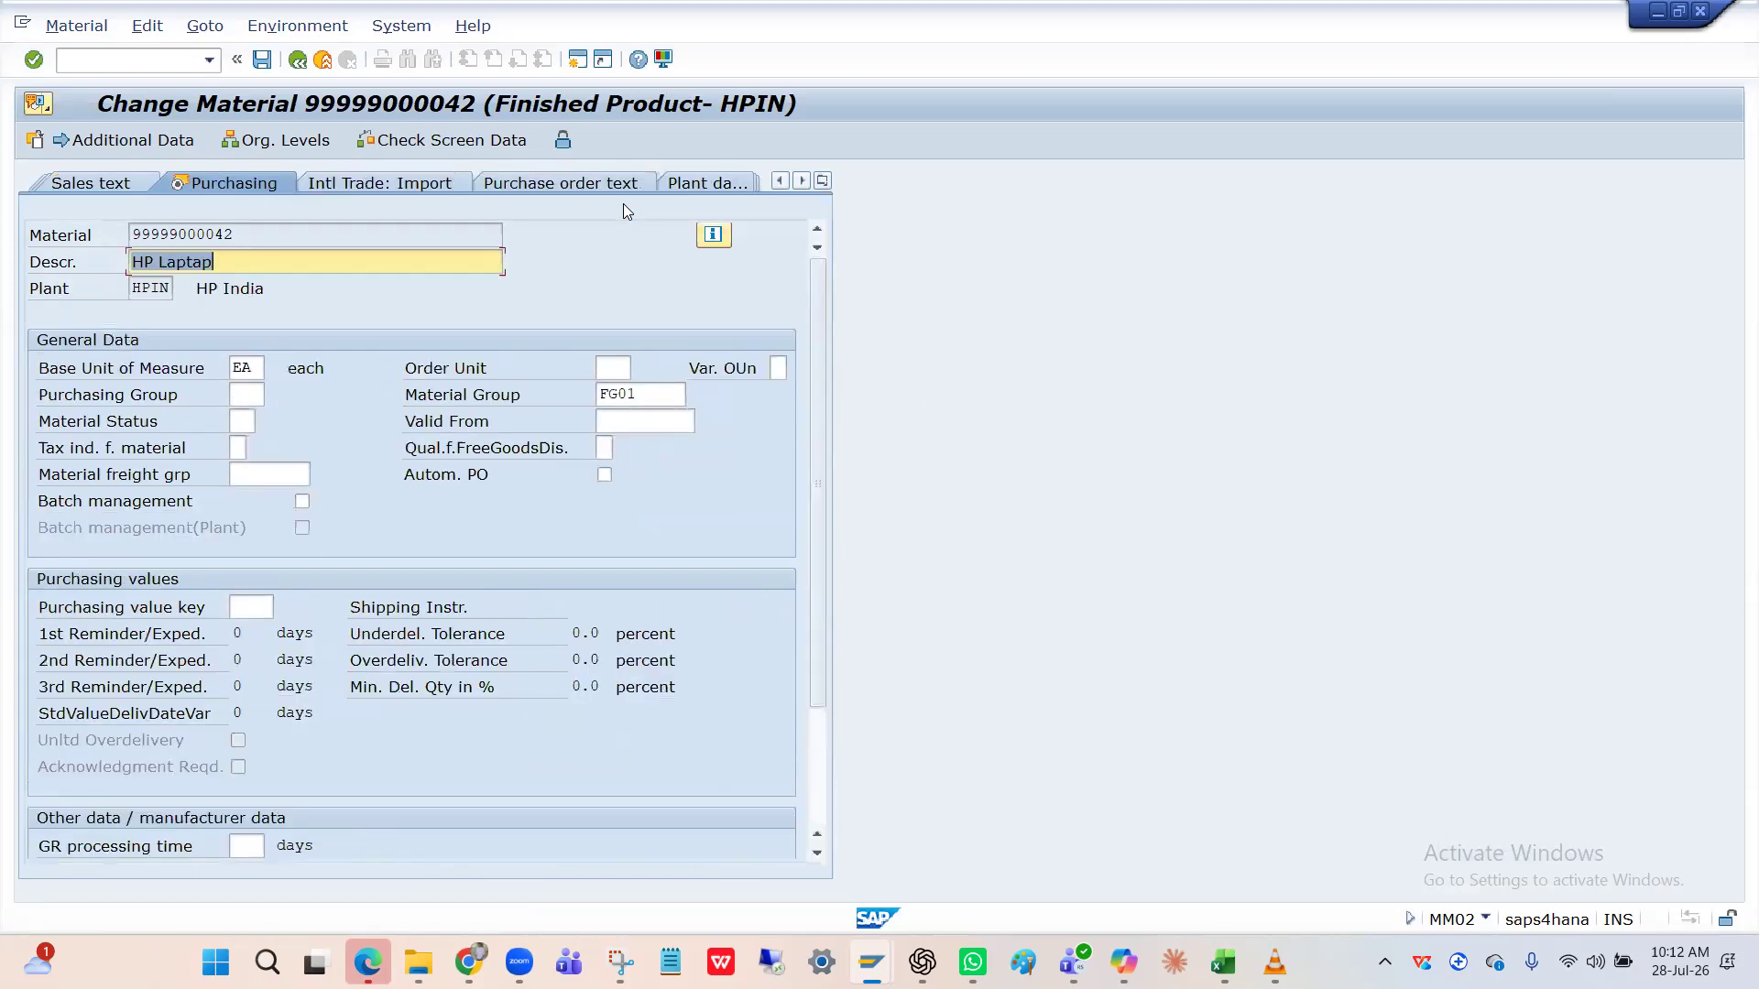
key("Return")
key("Return")
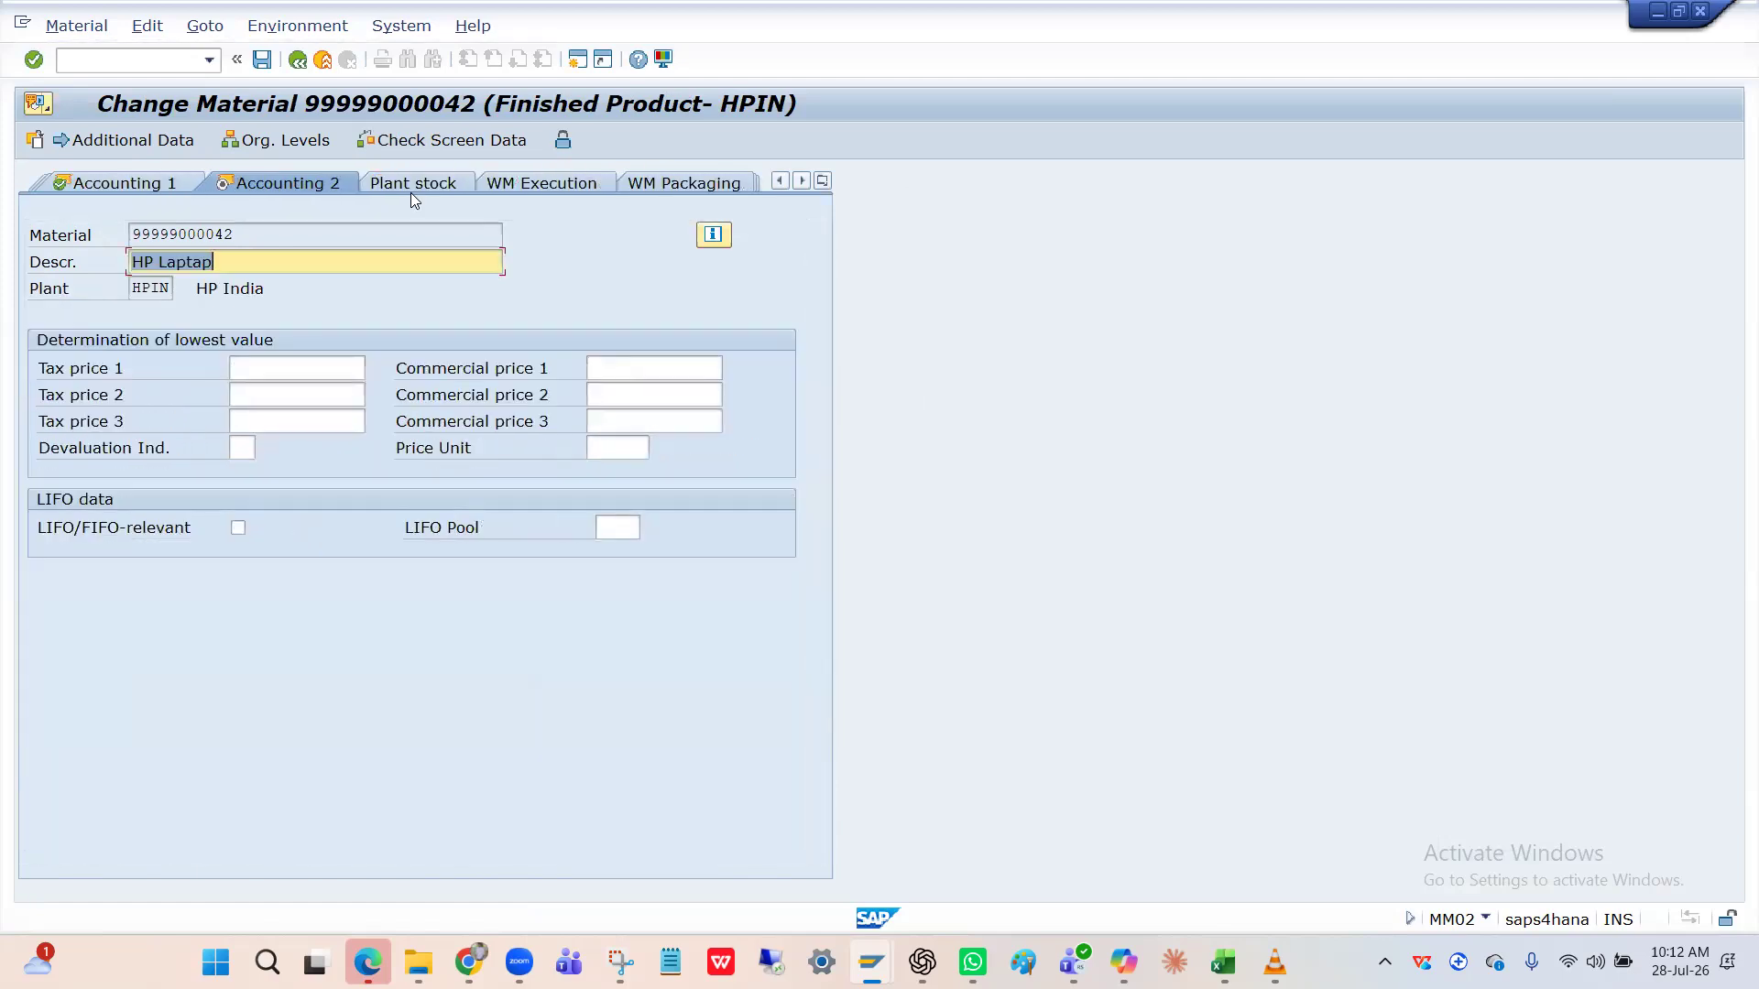
left_click(165, 186)
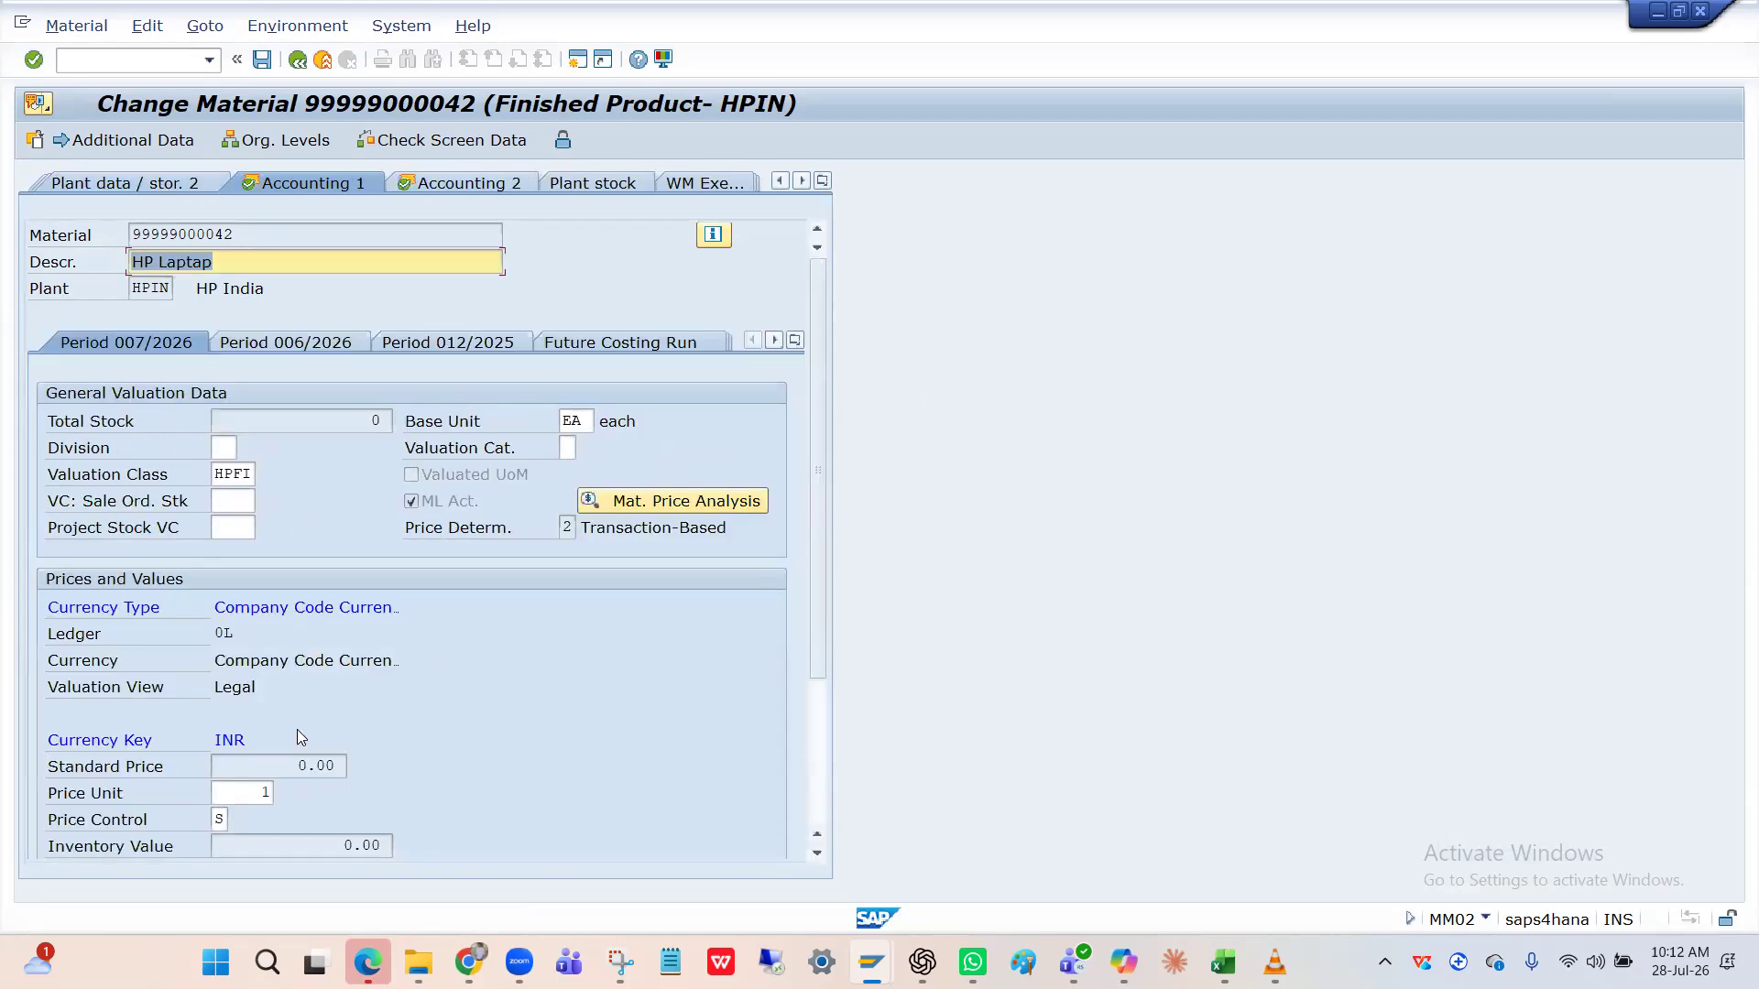
left_click(304, 765)
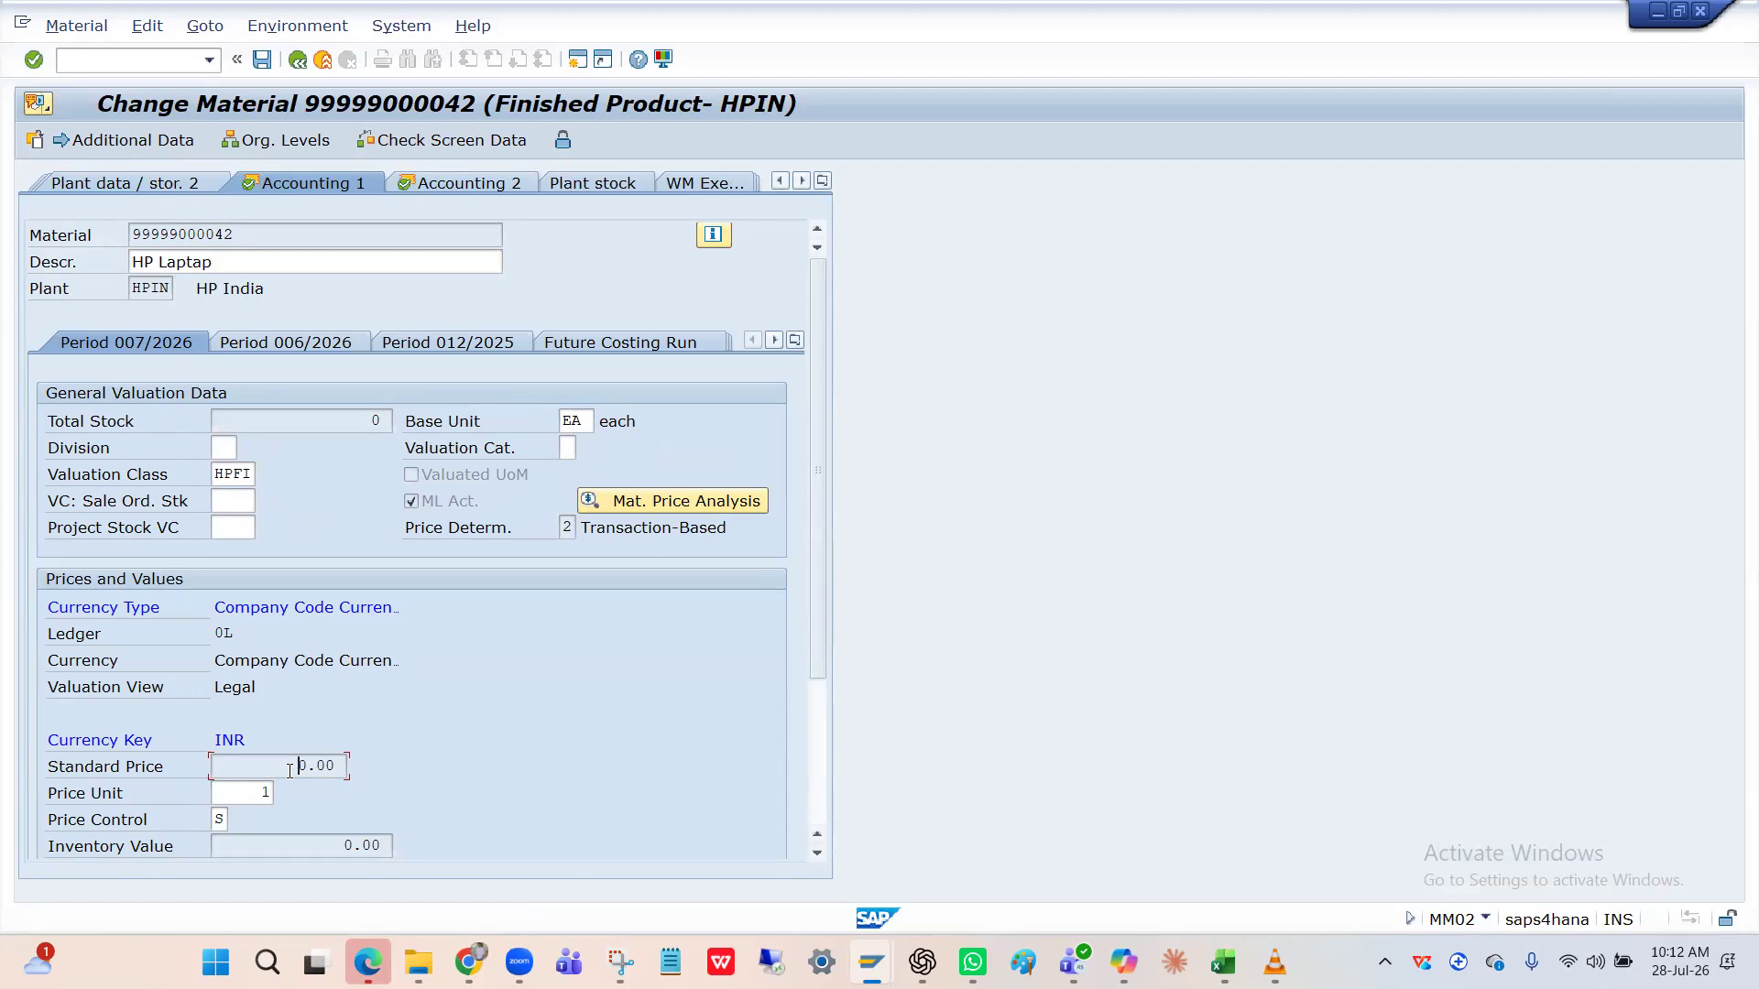
key("alt+Tab")
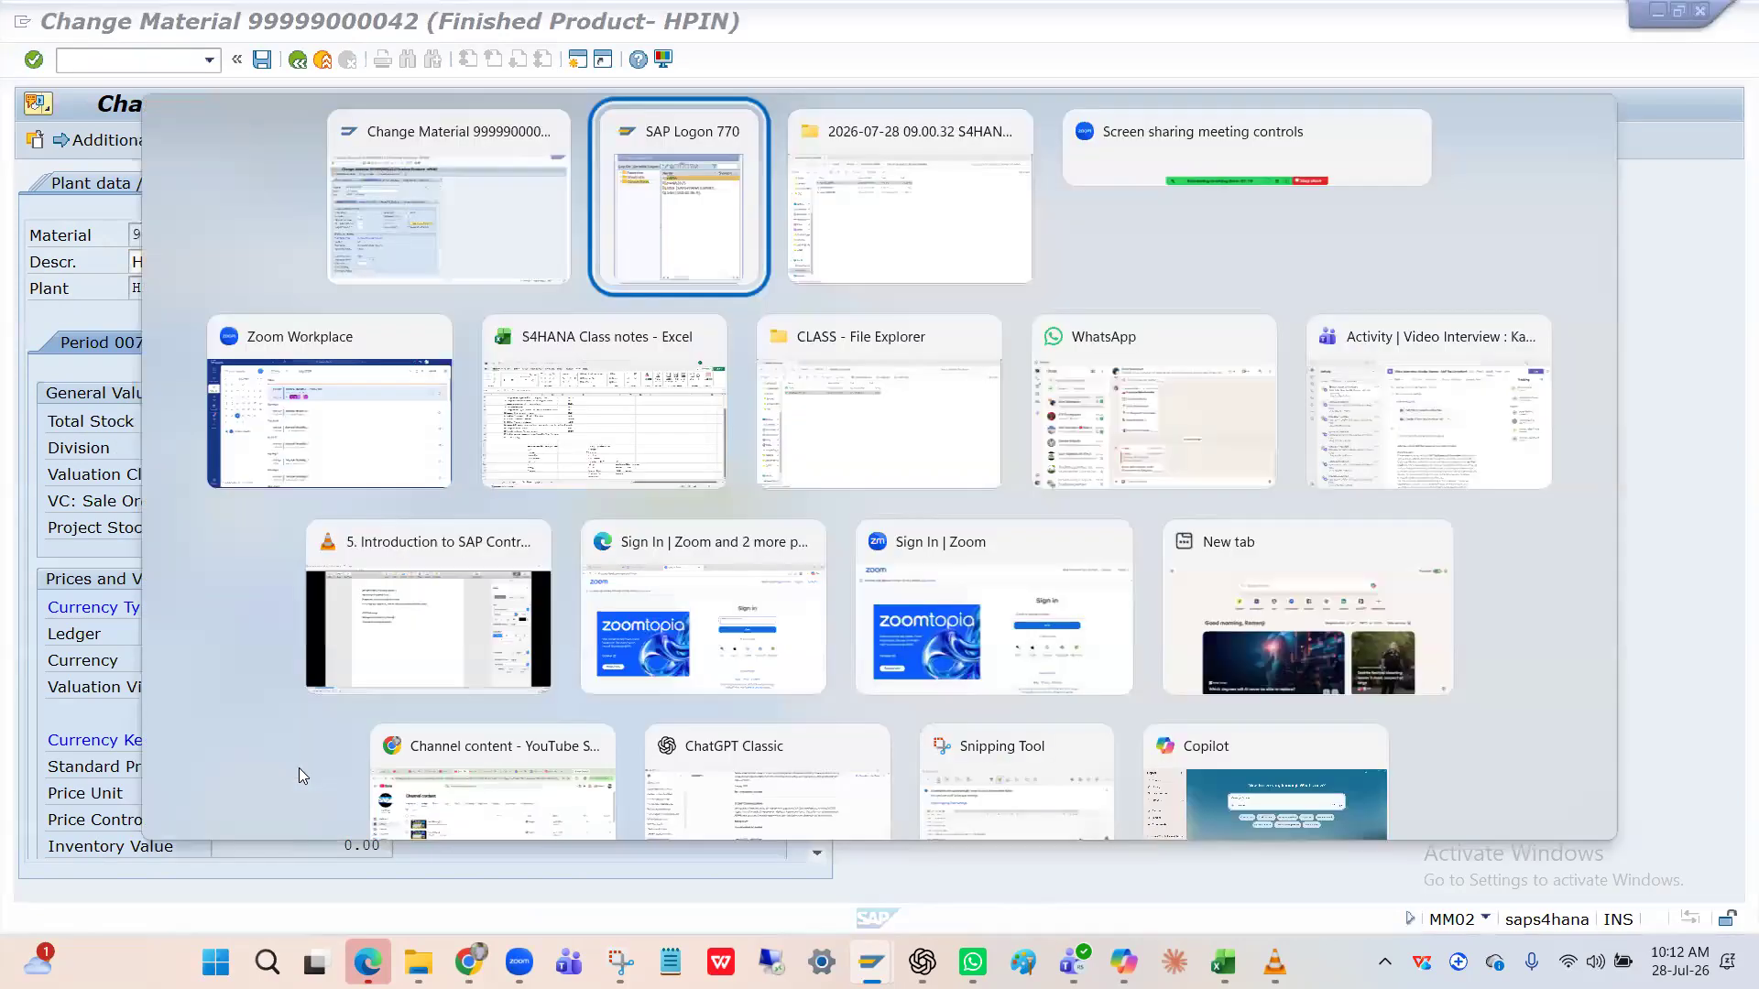
key("alt+Tab")
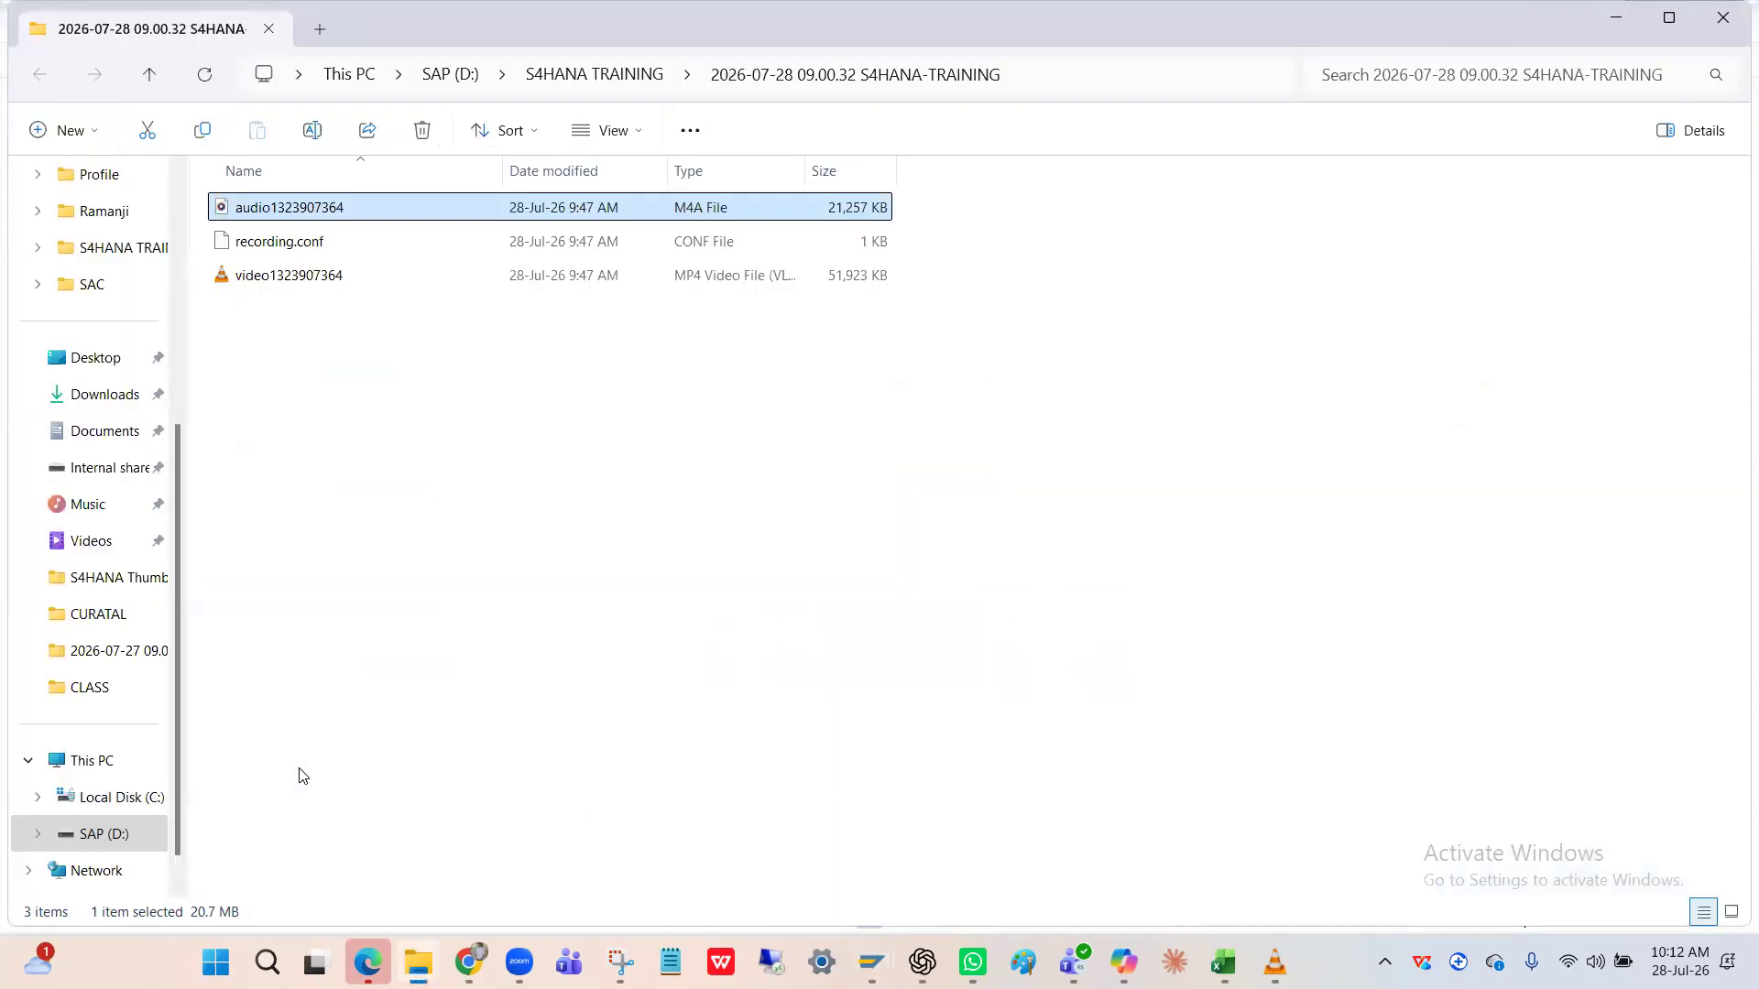
key("alt+Tab")
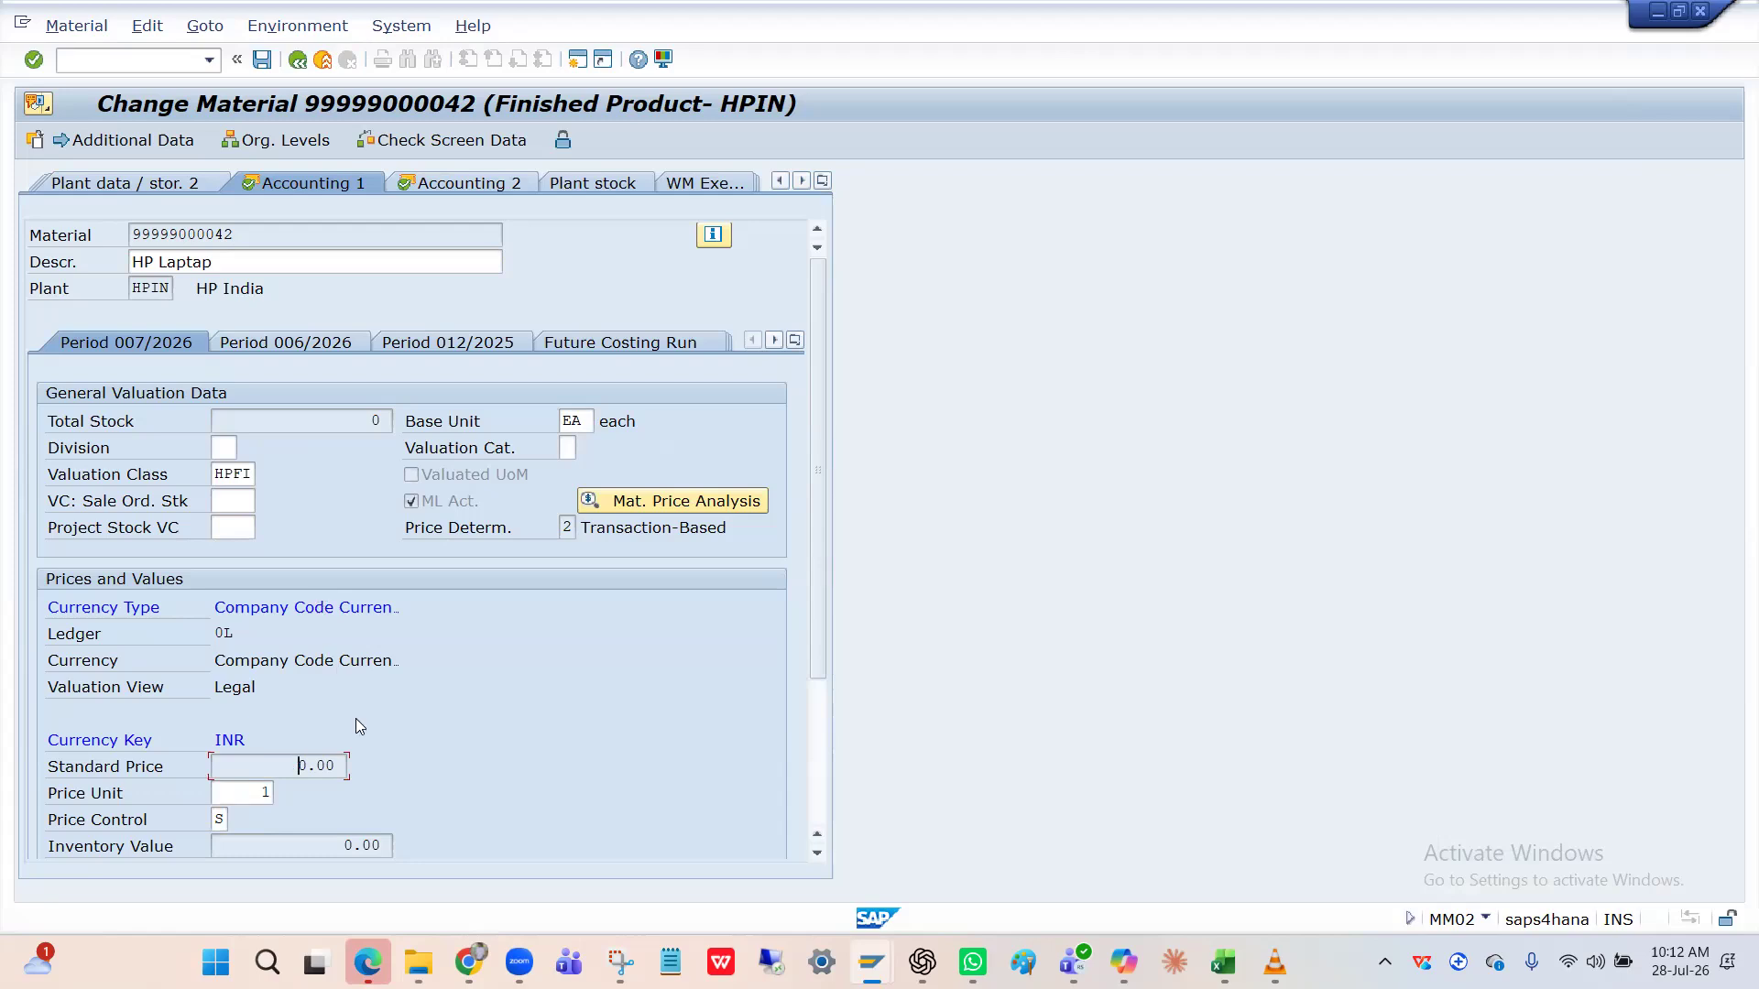
left_click(301, 766)
left_click(261, 66)
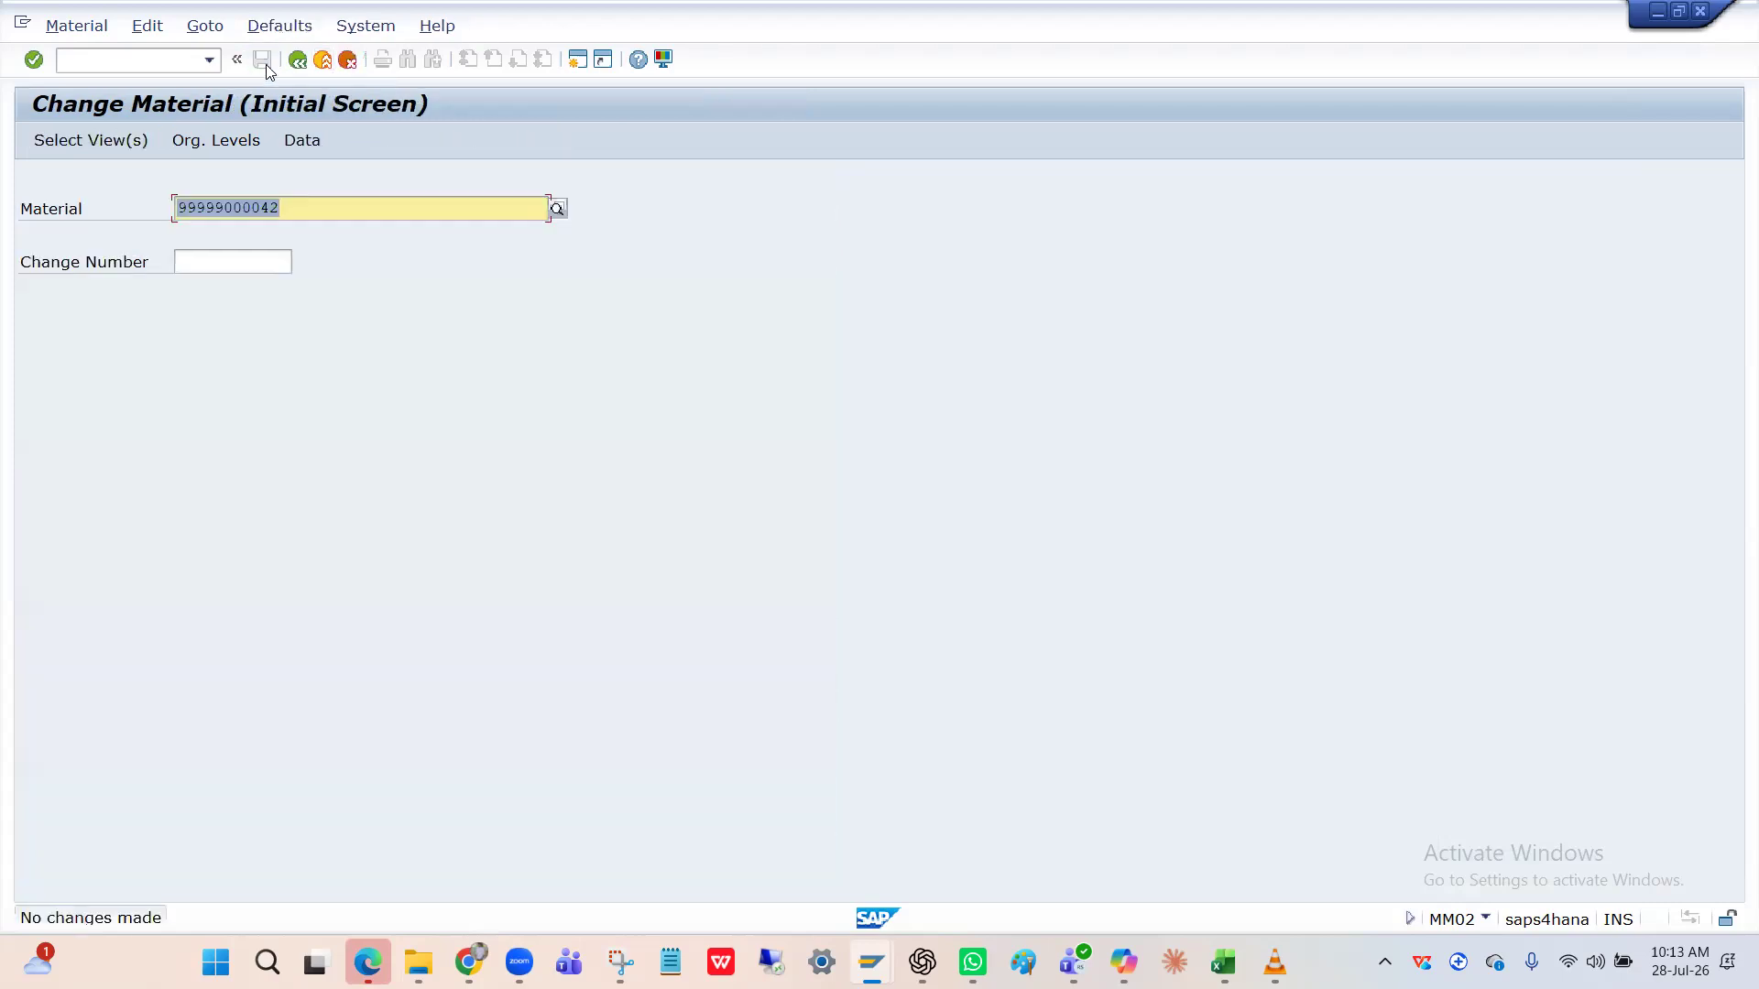
Start VA01 with order type OR, organization HPIN/HI/HI, and pick the sold-to party from history.
left_click(126, 61)
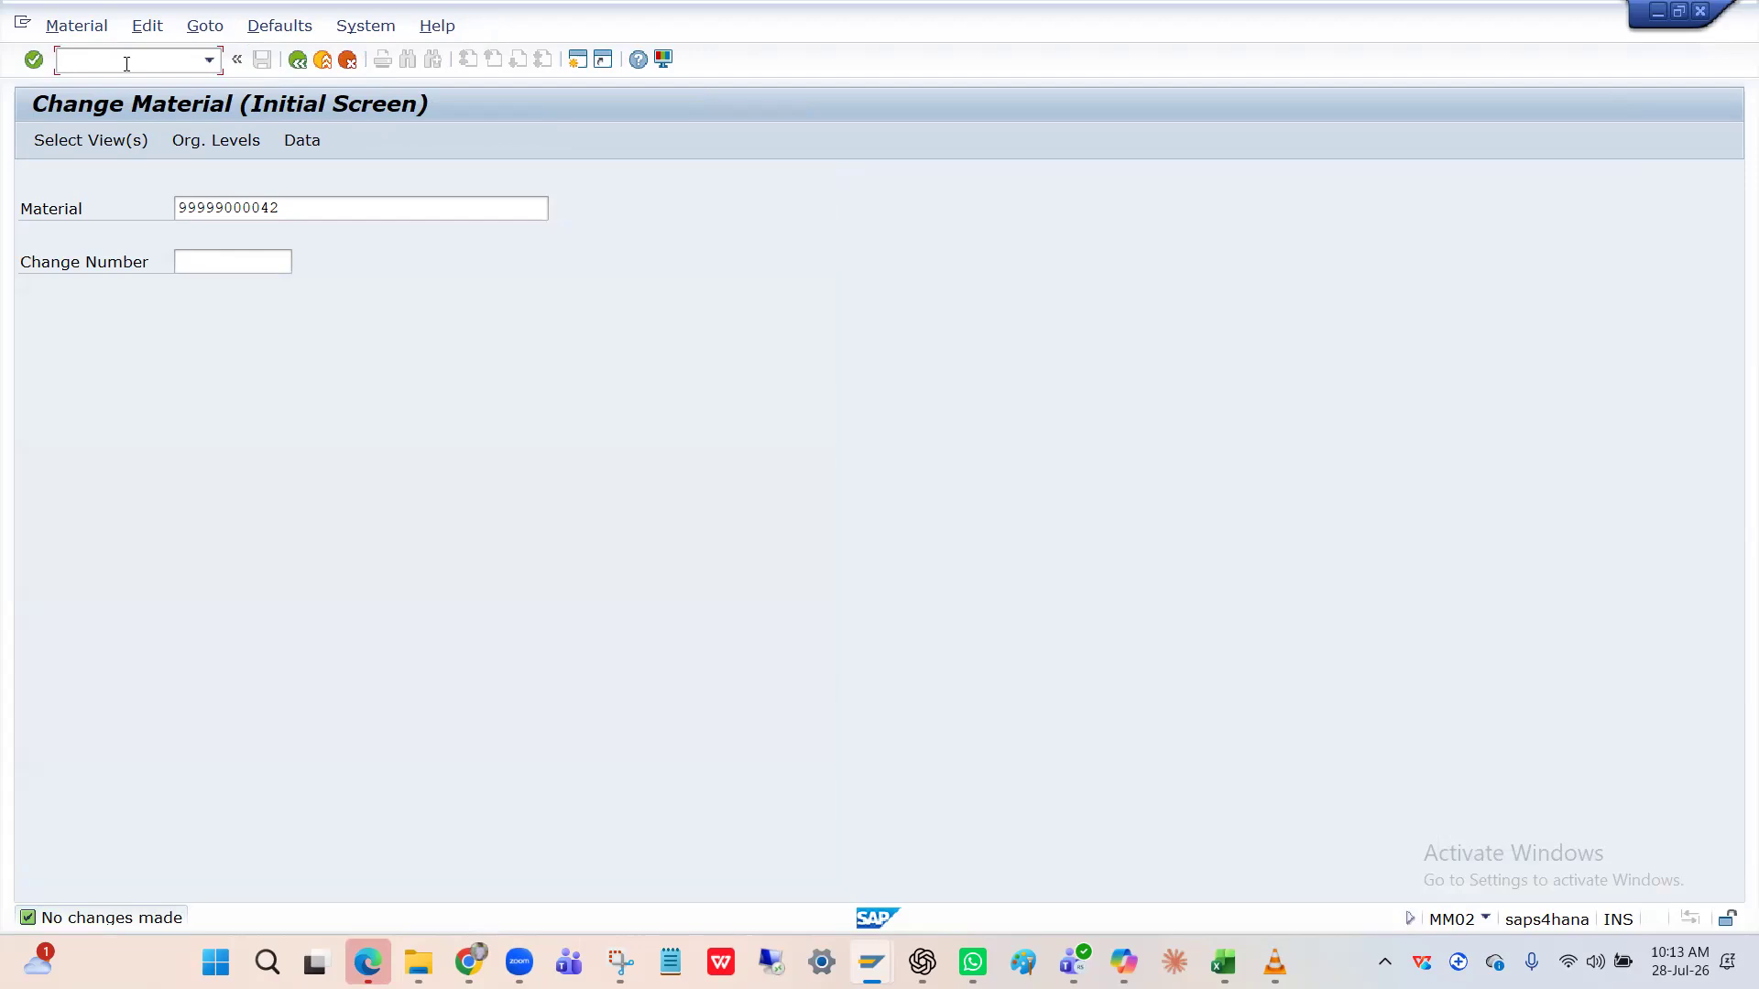
type("/nva01")
key("Return")
type("OR")
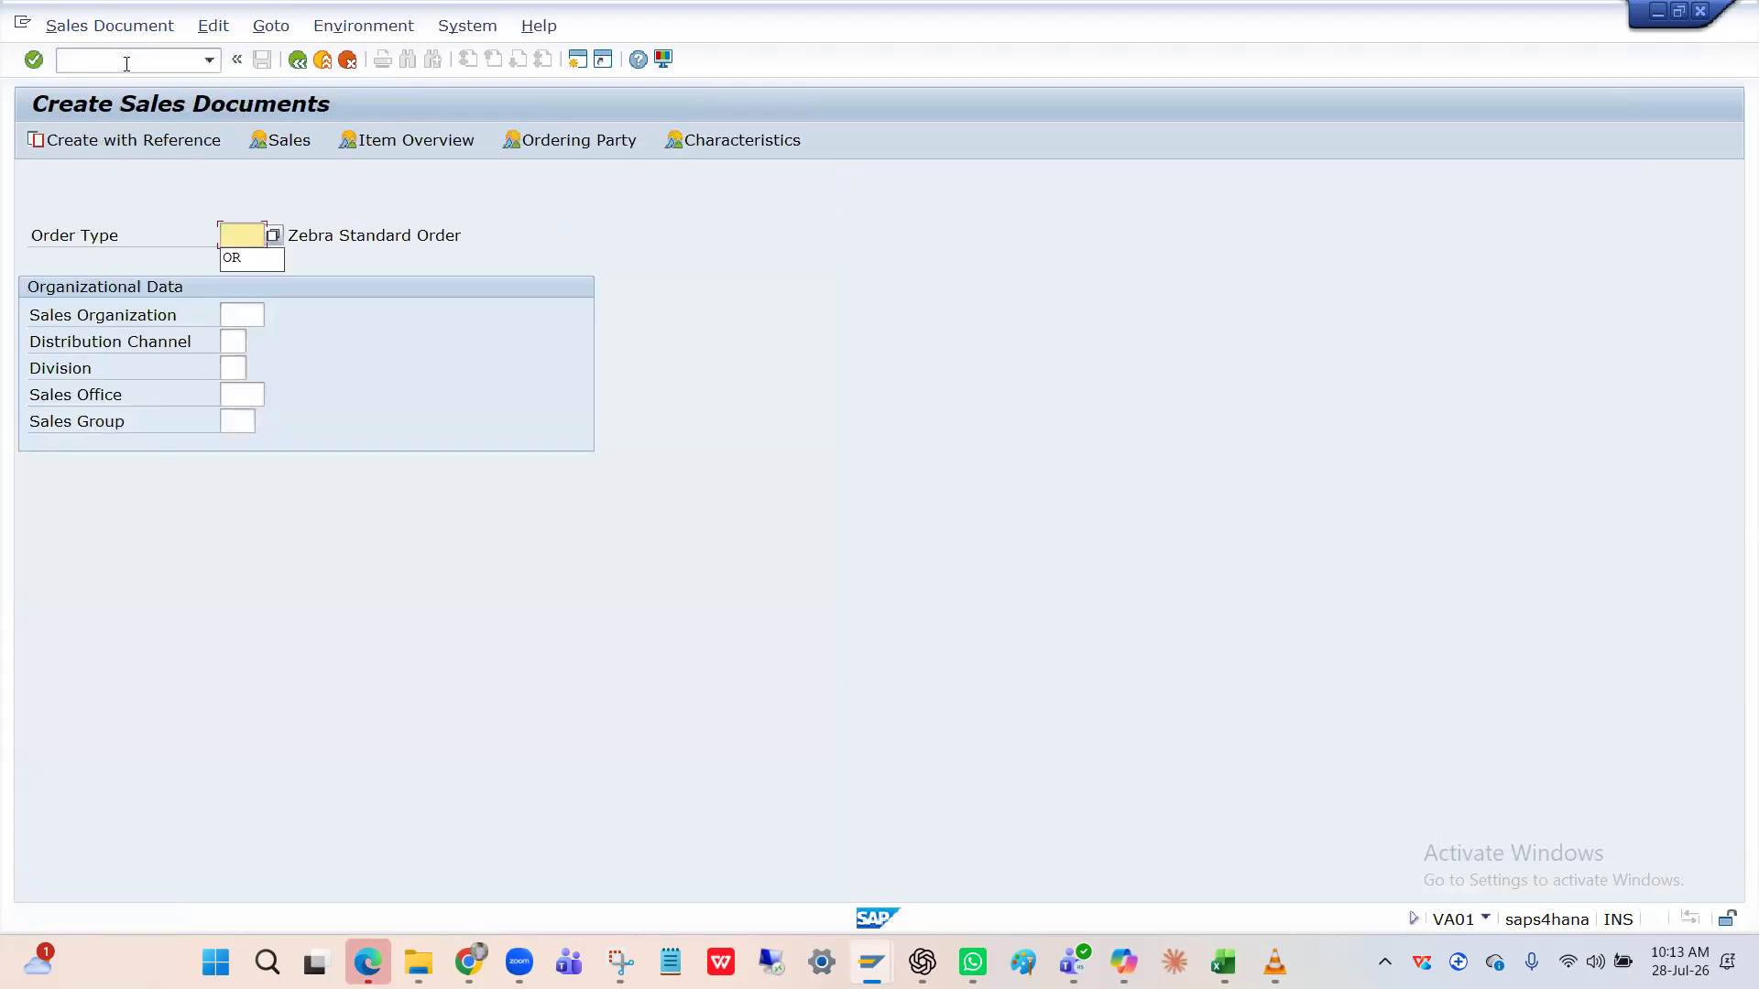
left_click(238, 315)
type("HPIN")
type("HI")
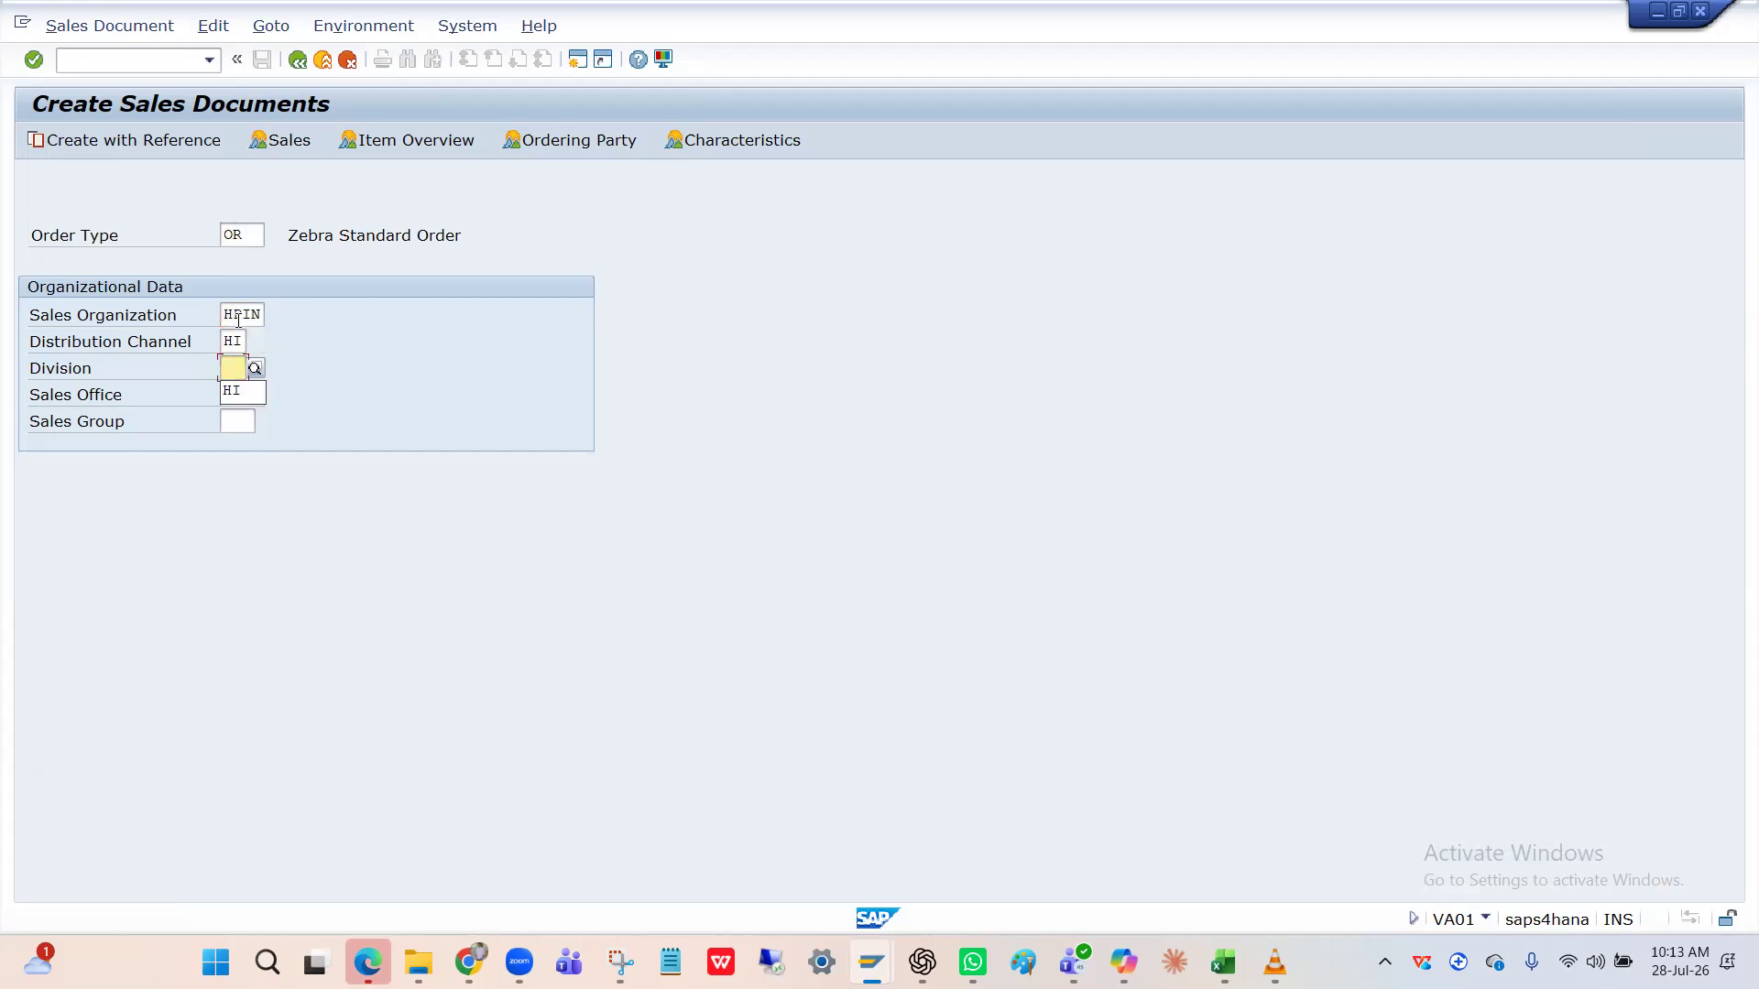
type("HI")
type("\\")
key("Return")
key("BackSpace")
key("Return")
type("1")
key("Down")
key("Return")
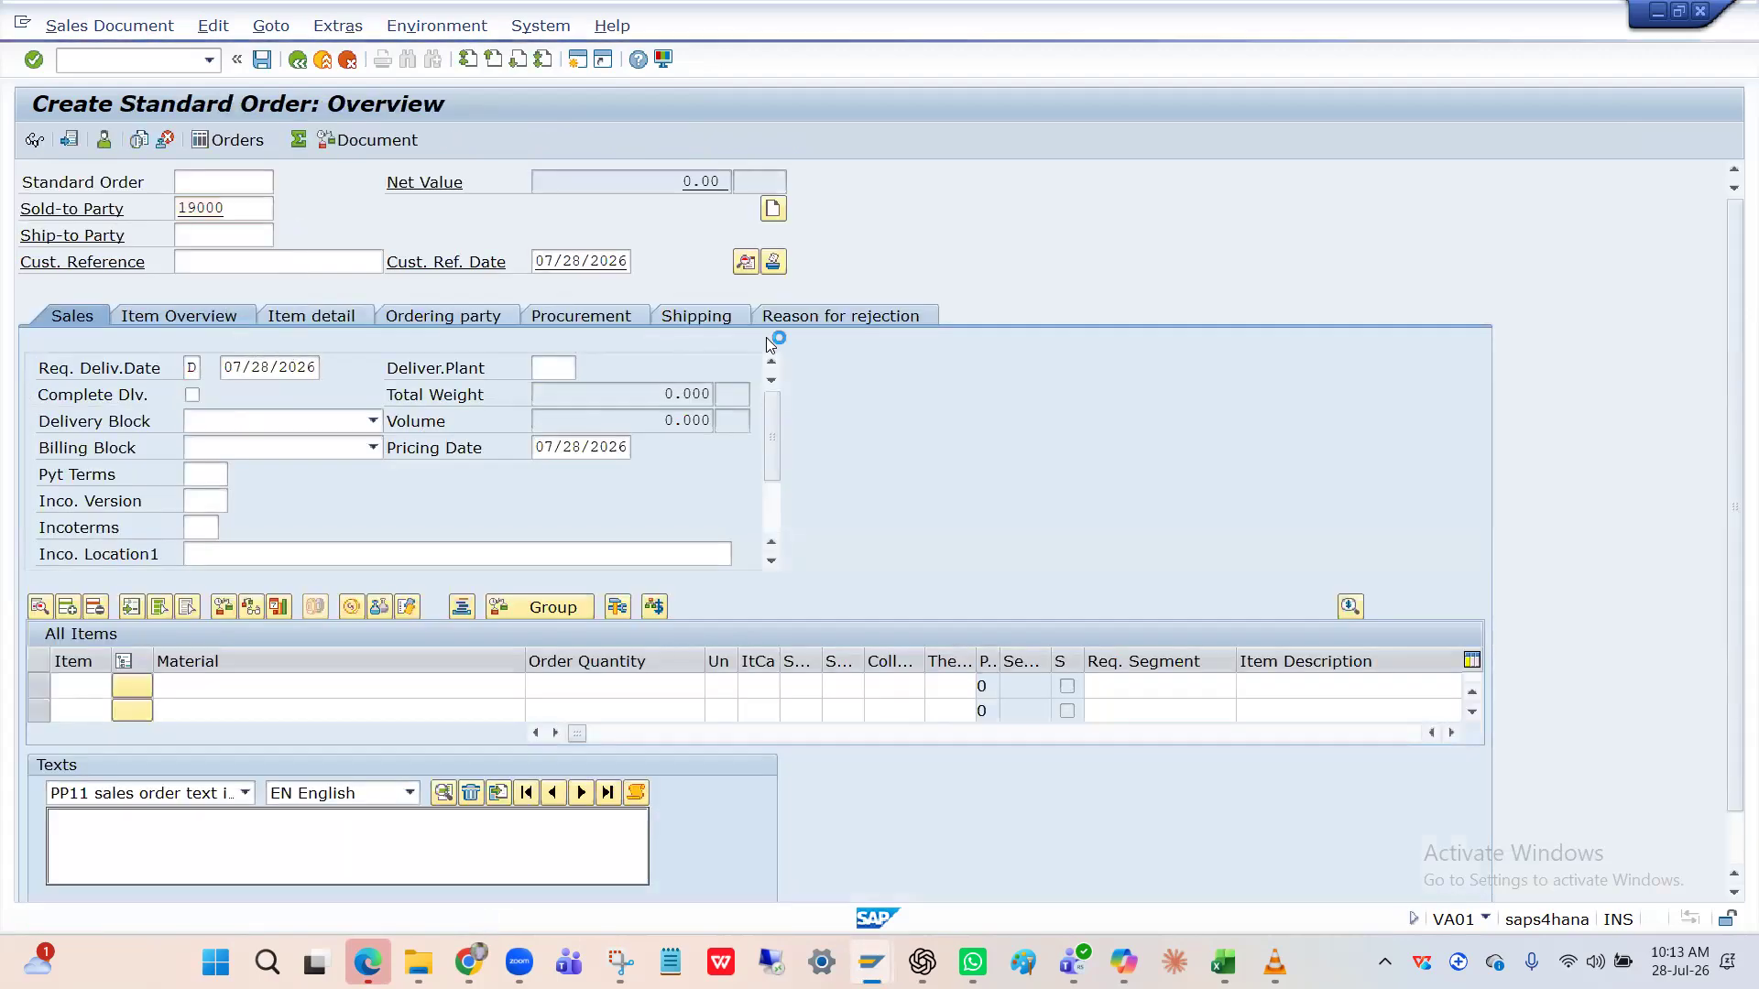
Dismiss the business partner creation prompt and set payment terms 0001.
left_click(890, 394)
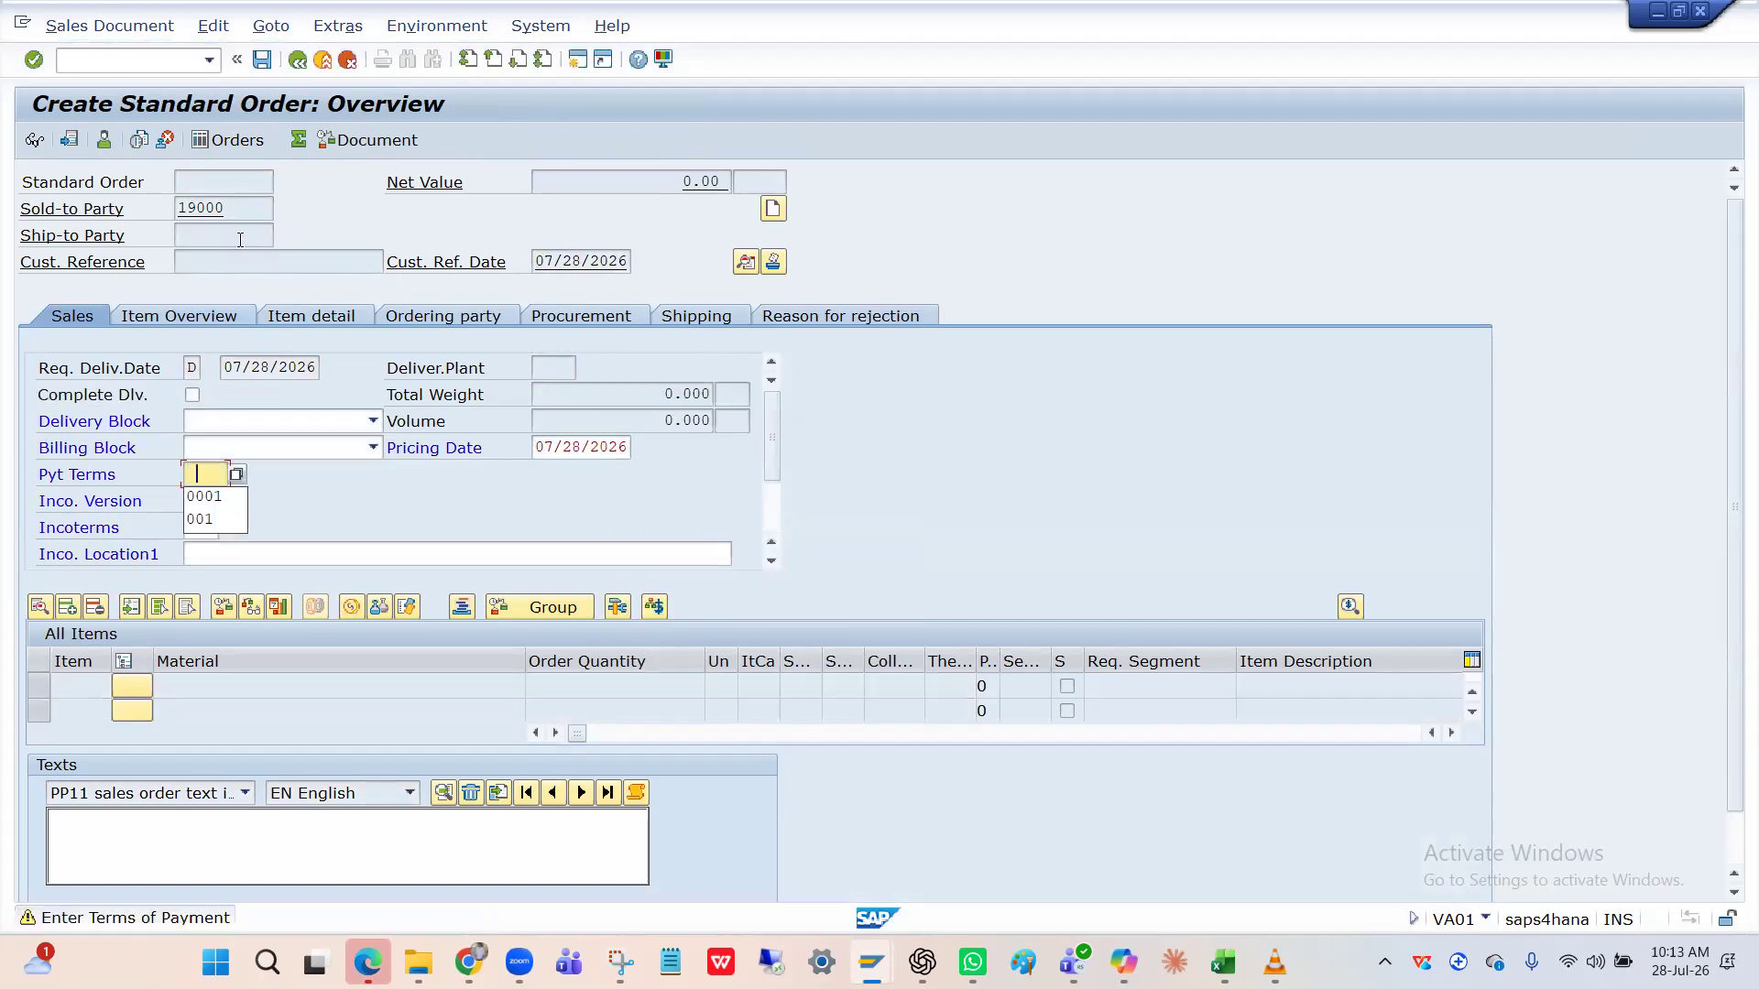
key("Down")
key("Return")
key("Return")
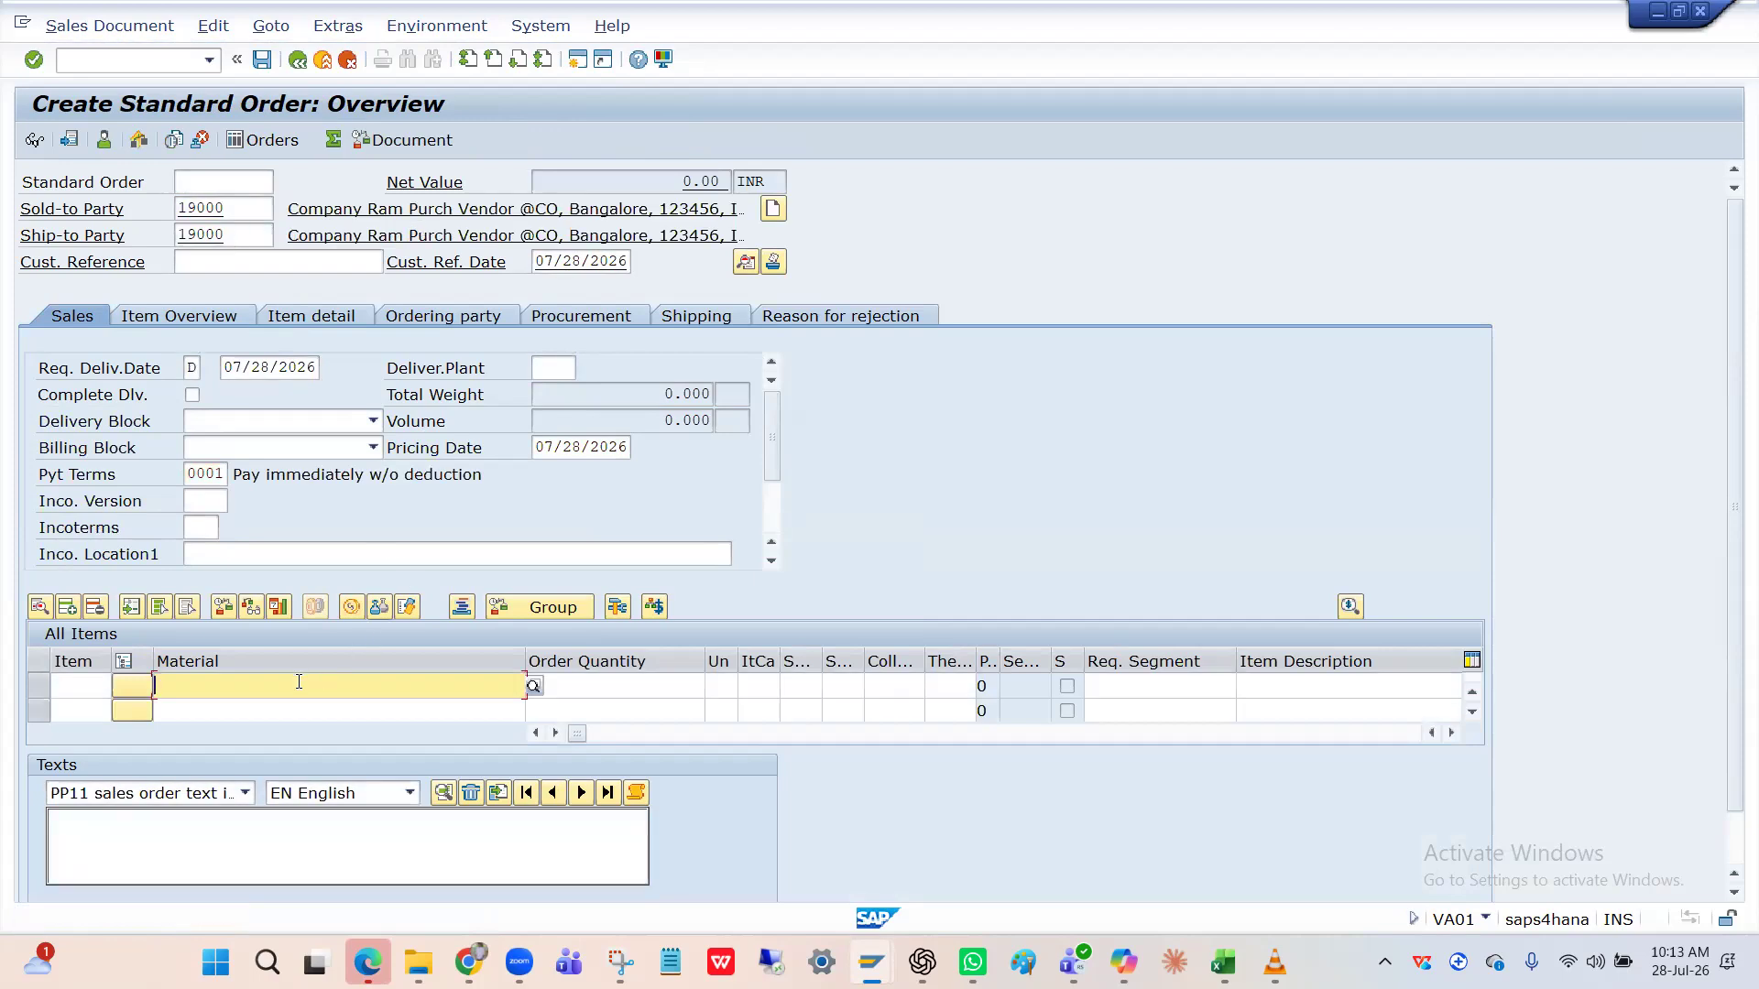
key("ctrl+v")
key("Tab")
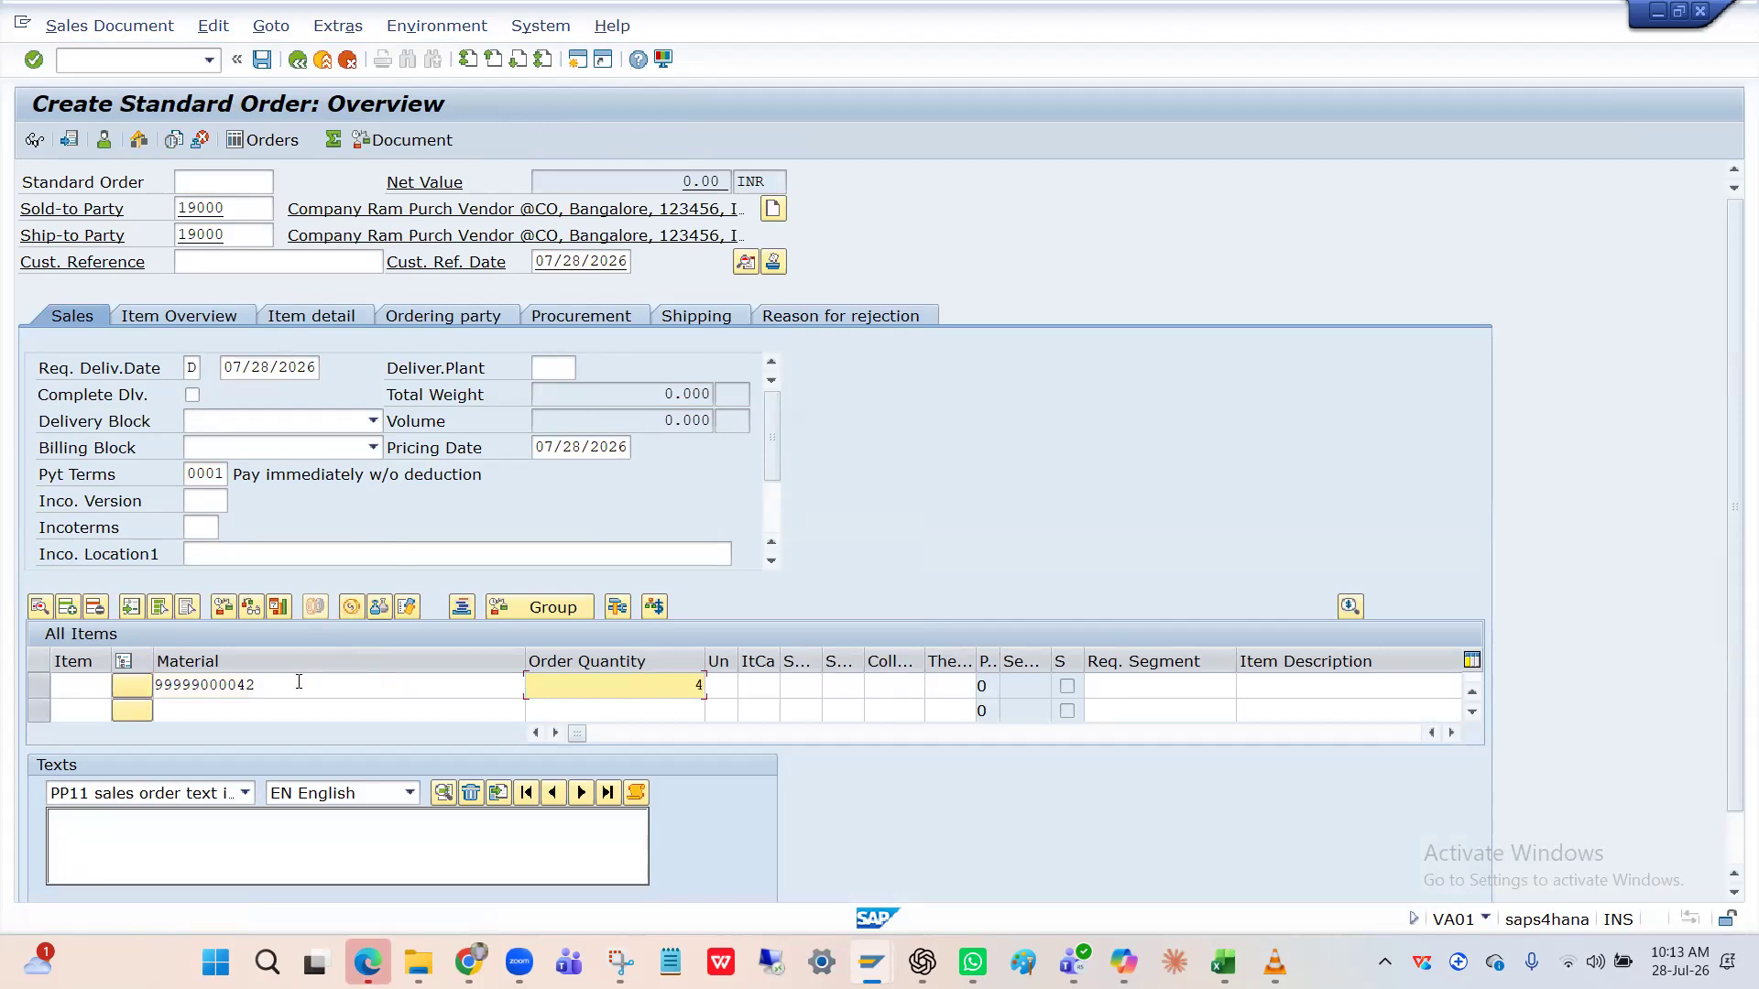
key("Tab")
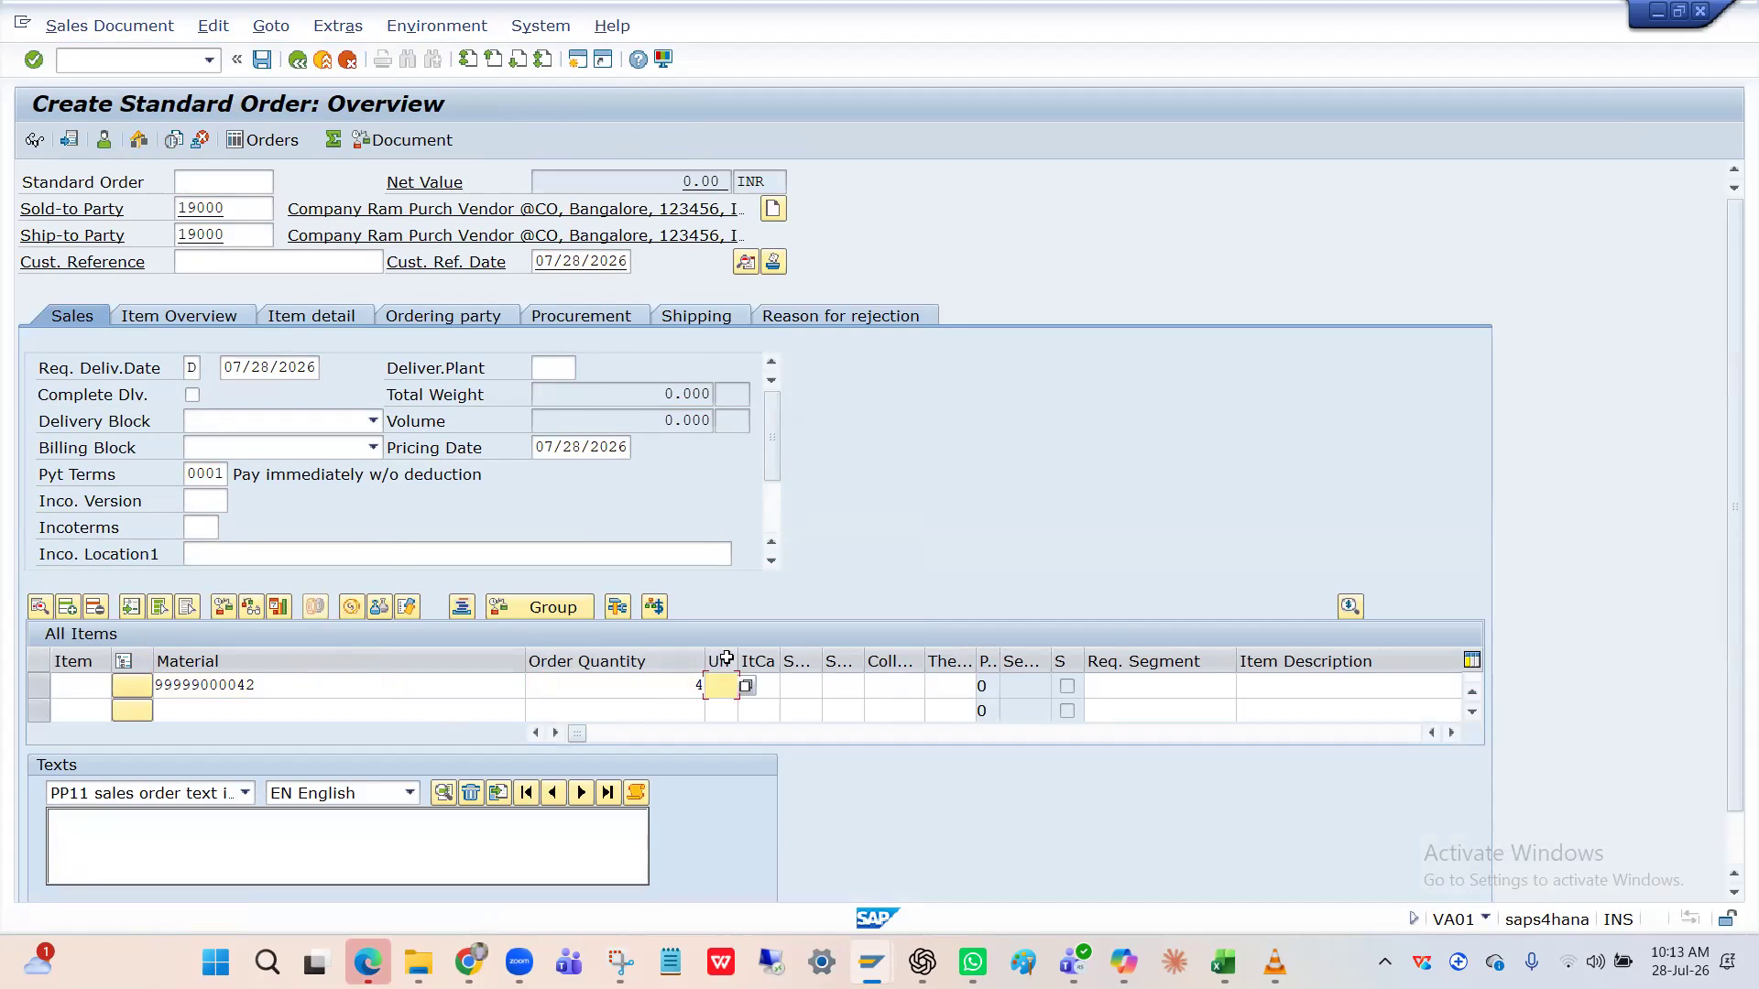
type("EA")
key("Tab")
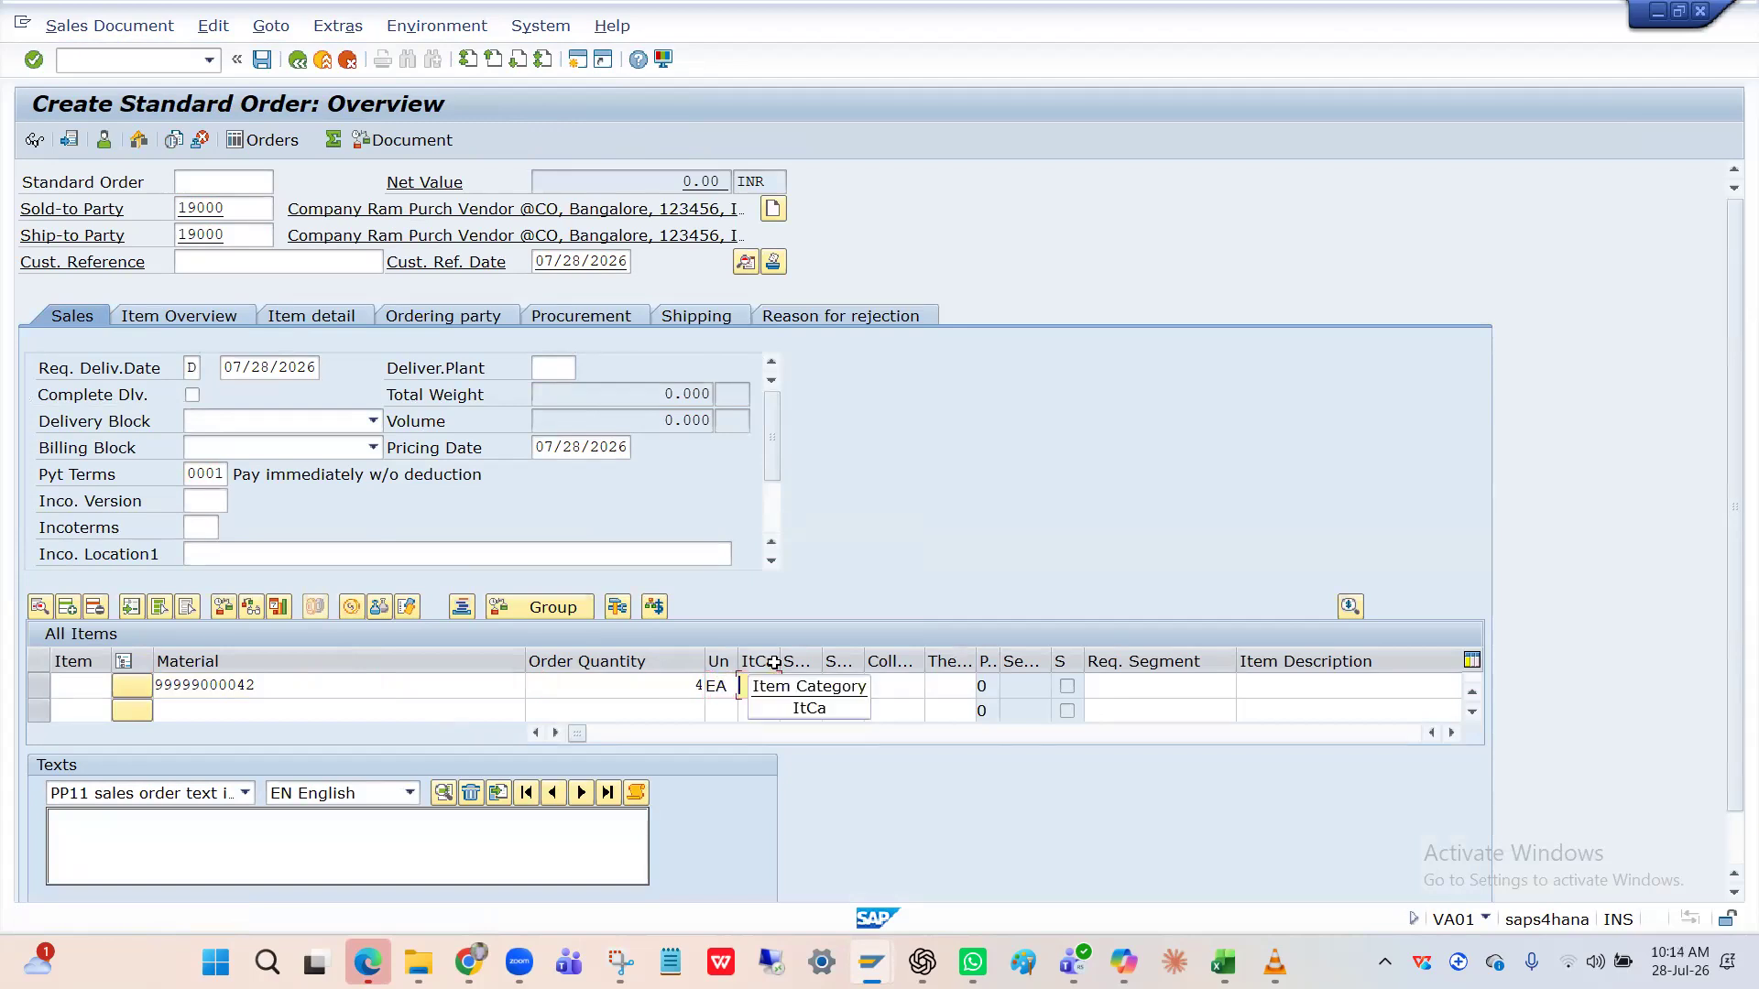
left_click(685, 687)
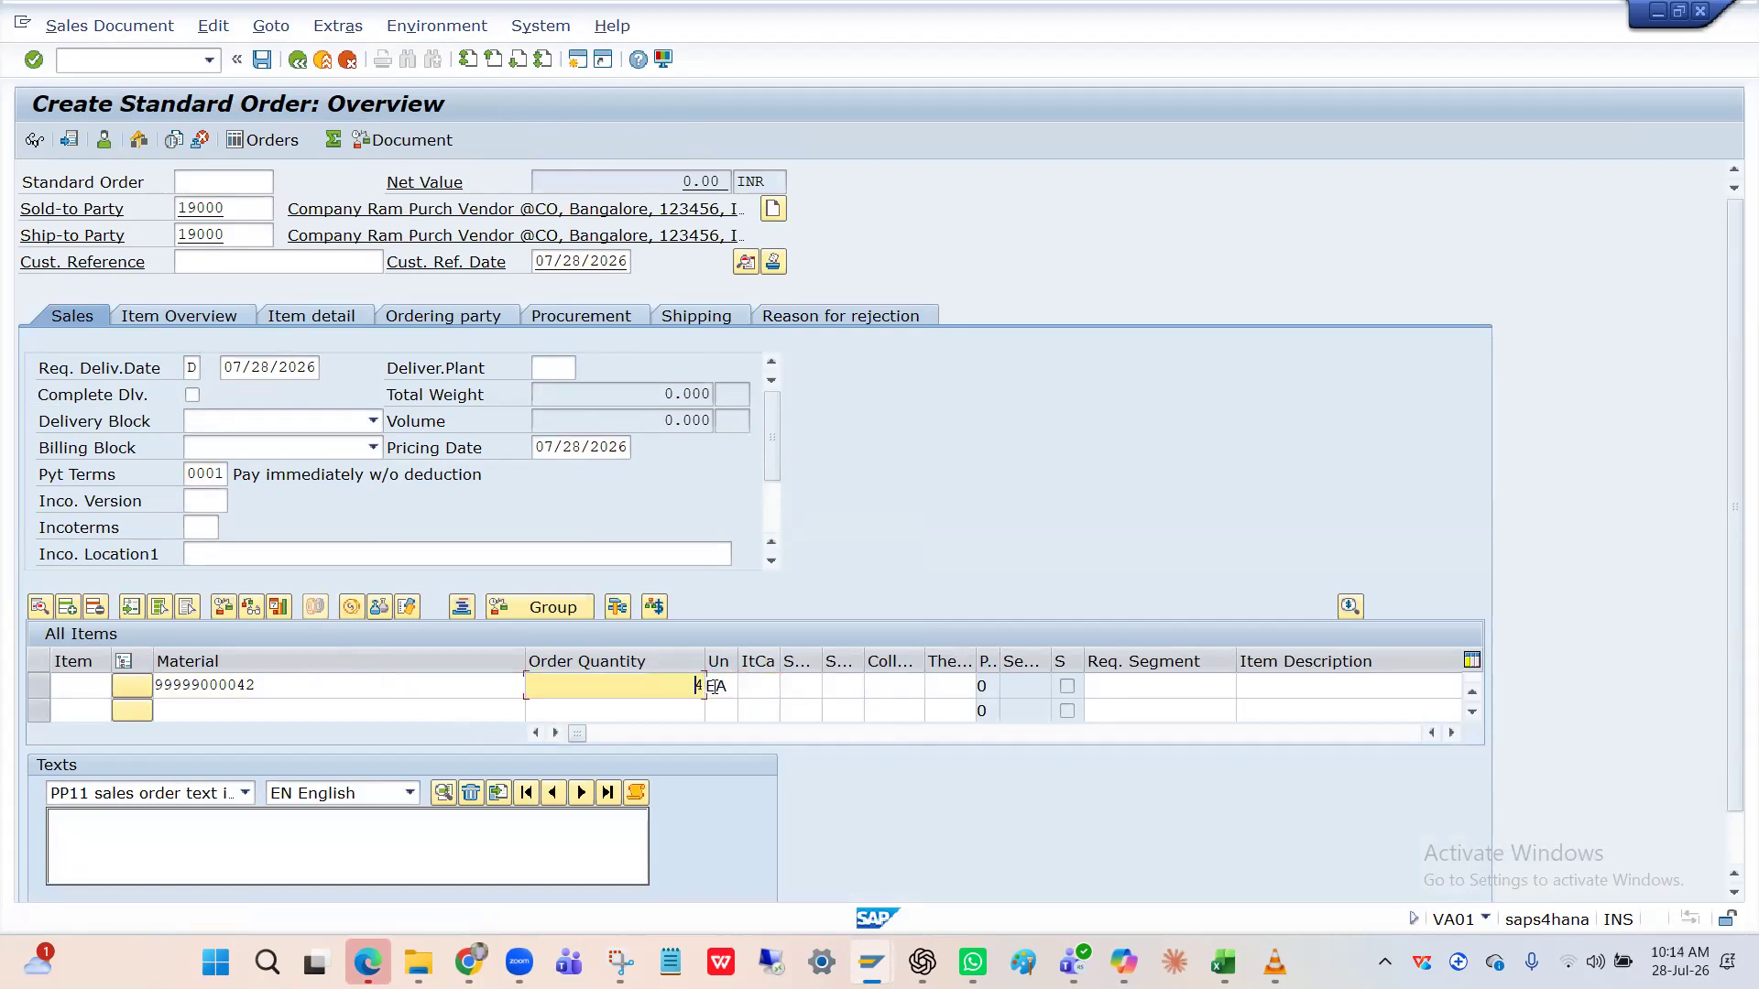
left_click(764, 685)
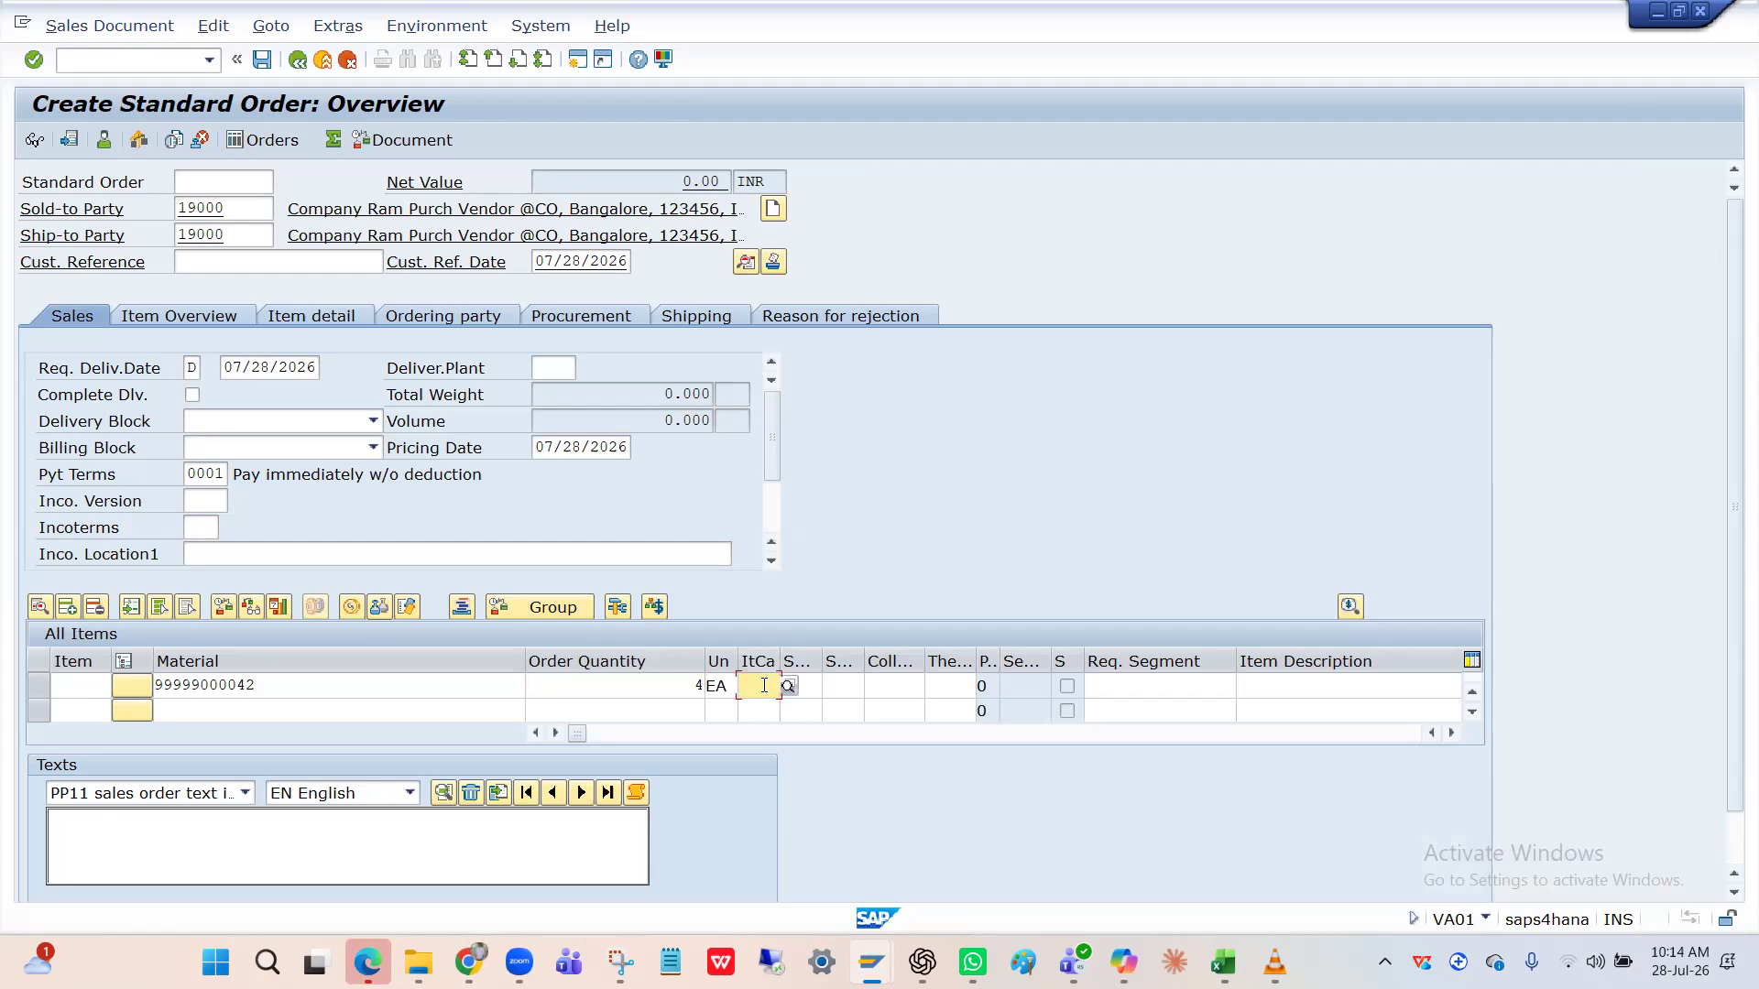
left_click(369, 687)
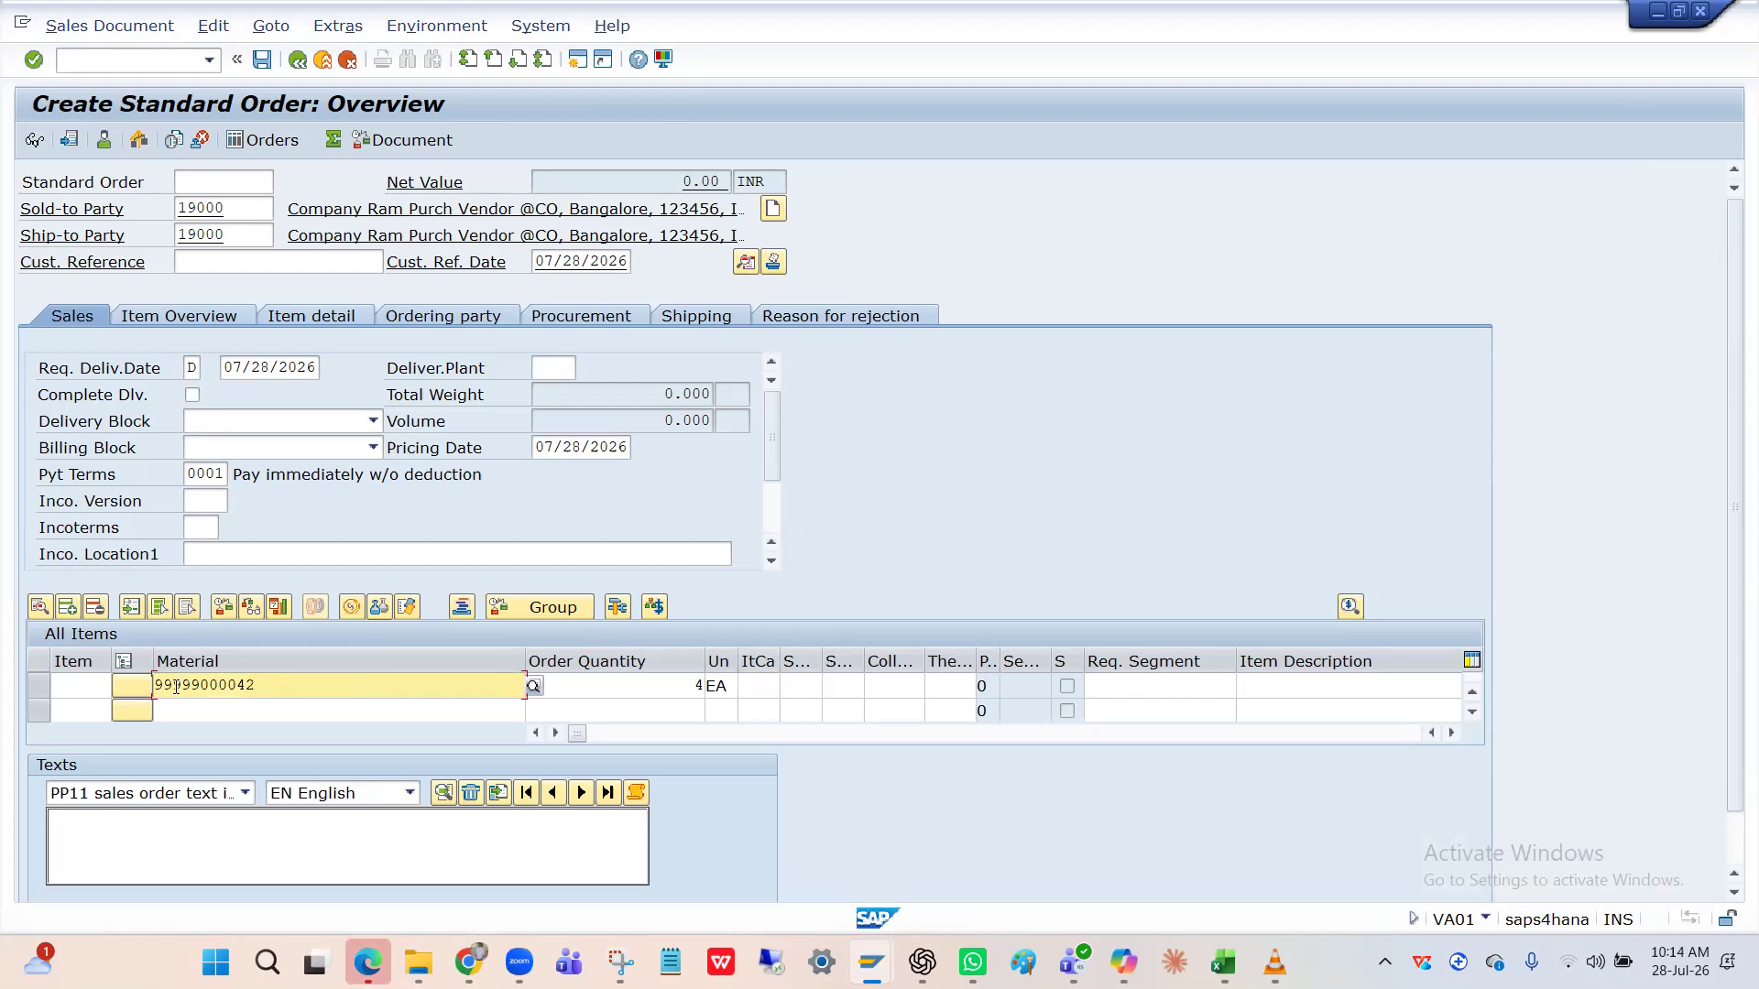
left_click(768, 687)
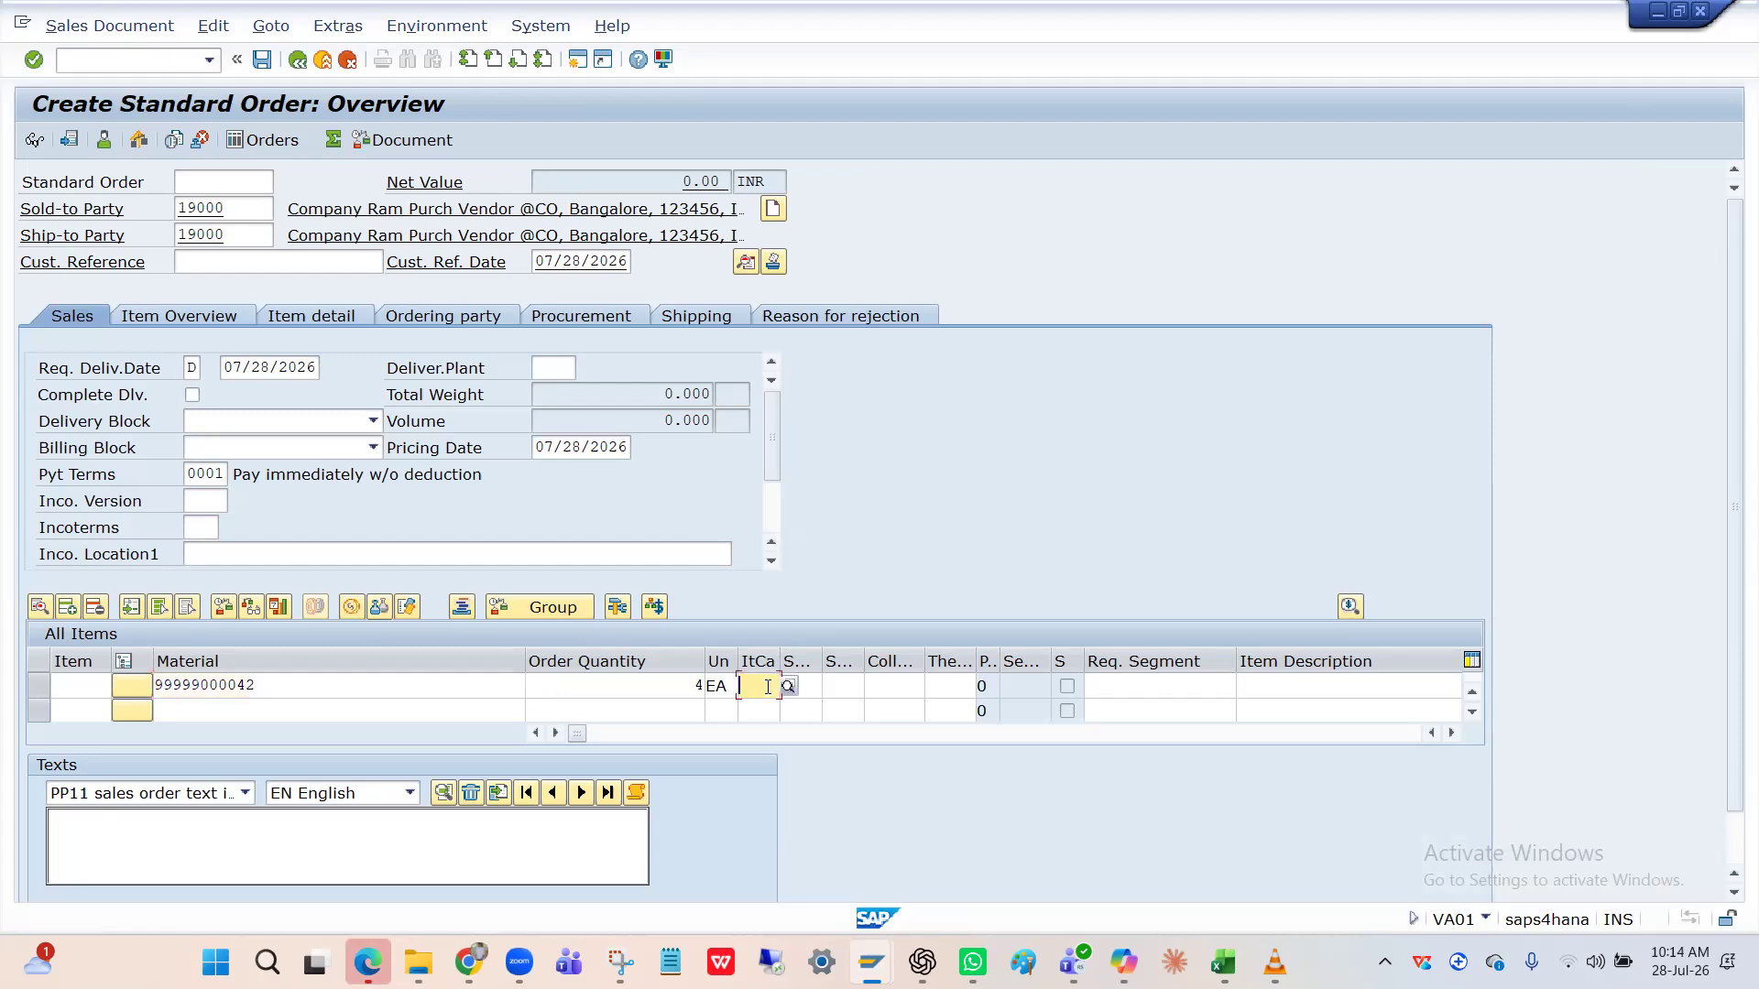
left_click(495, 694)
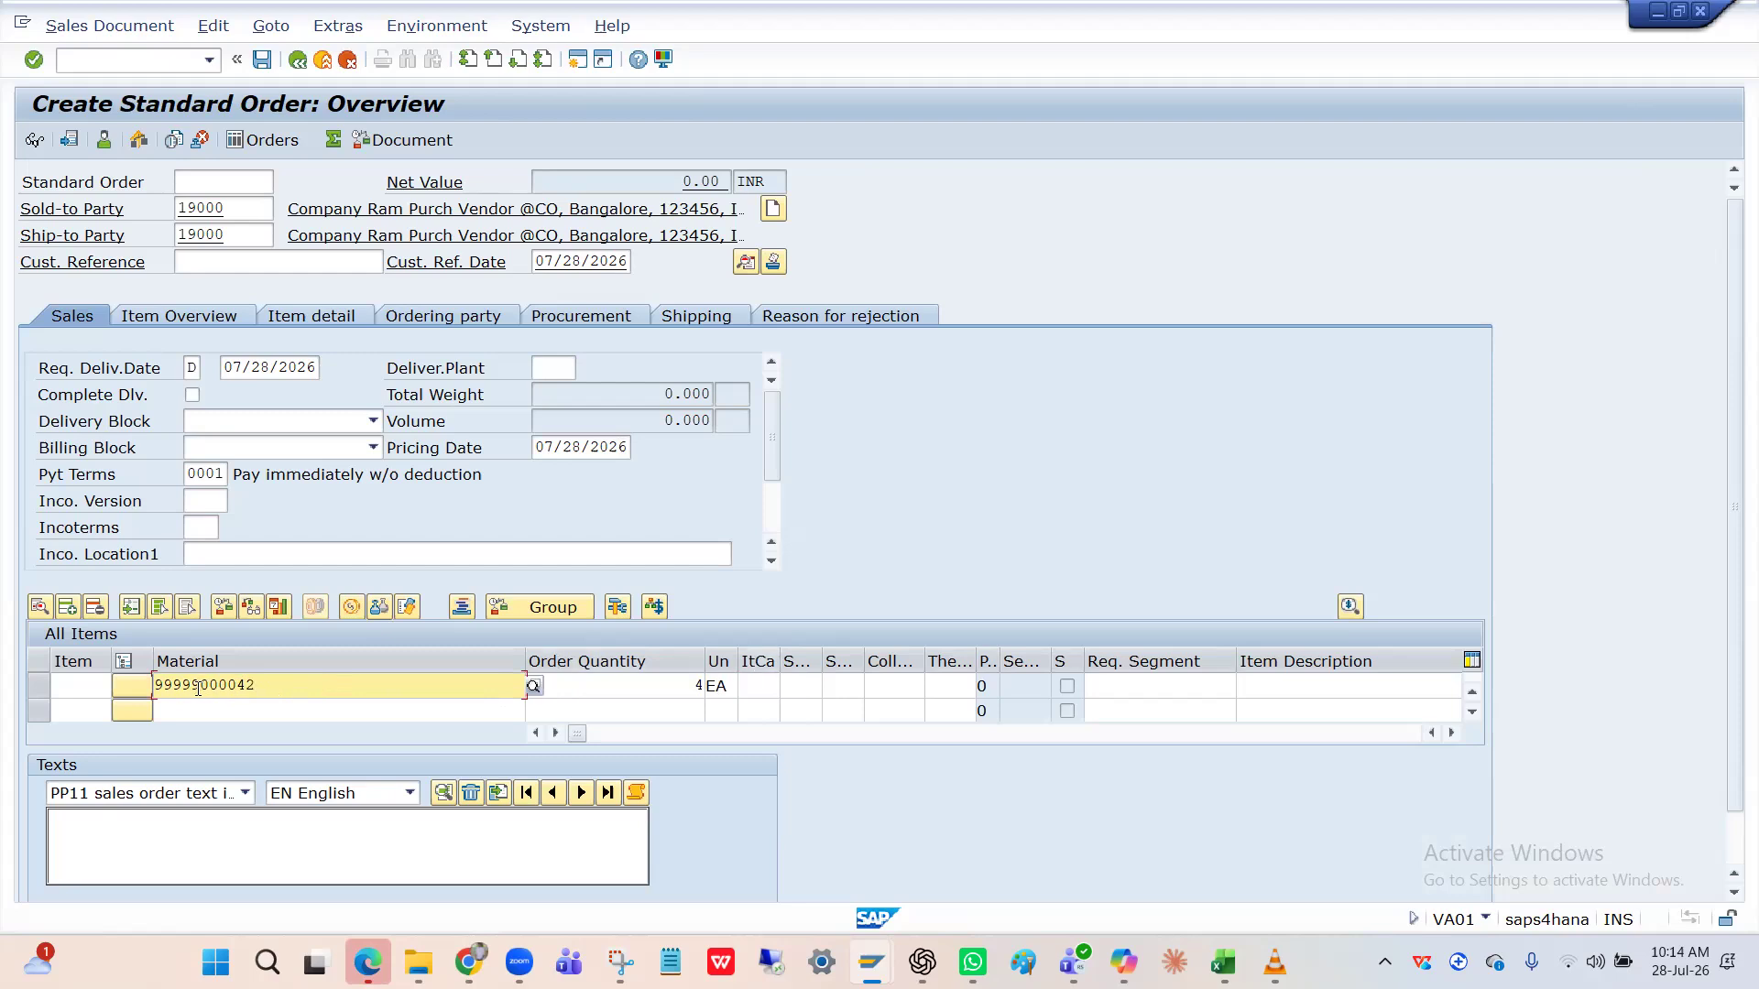
left_click(775, 691)
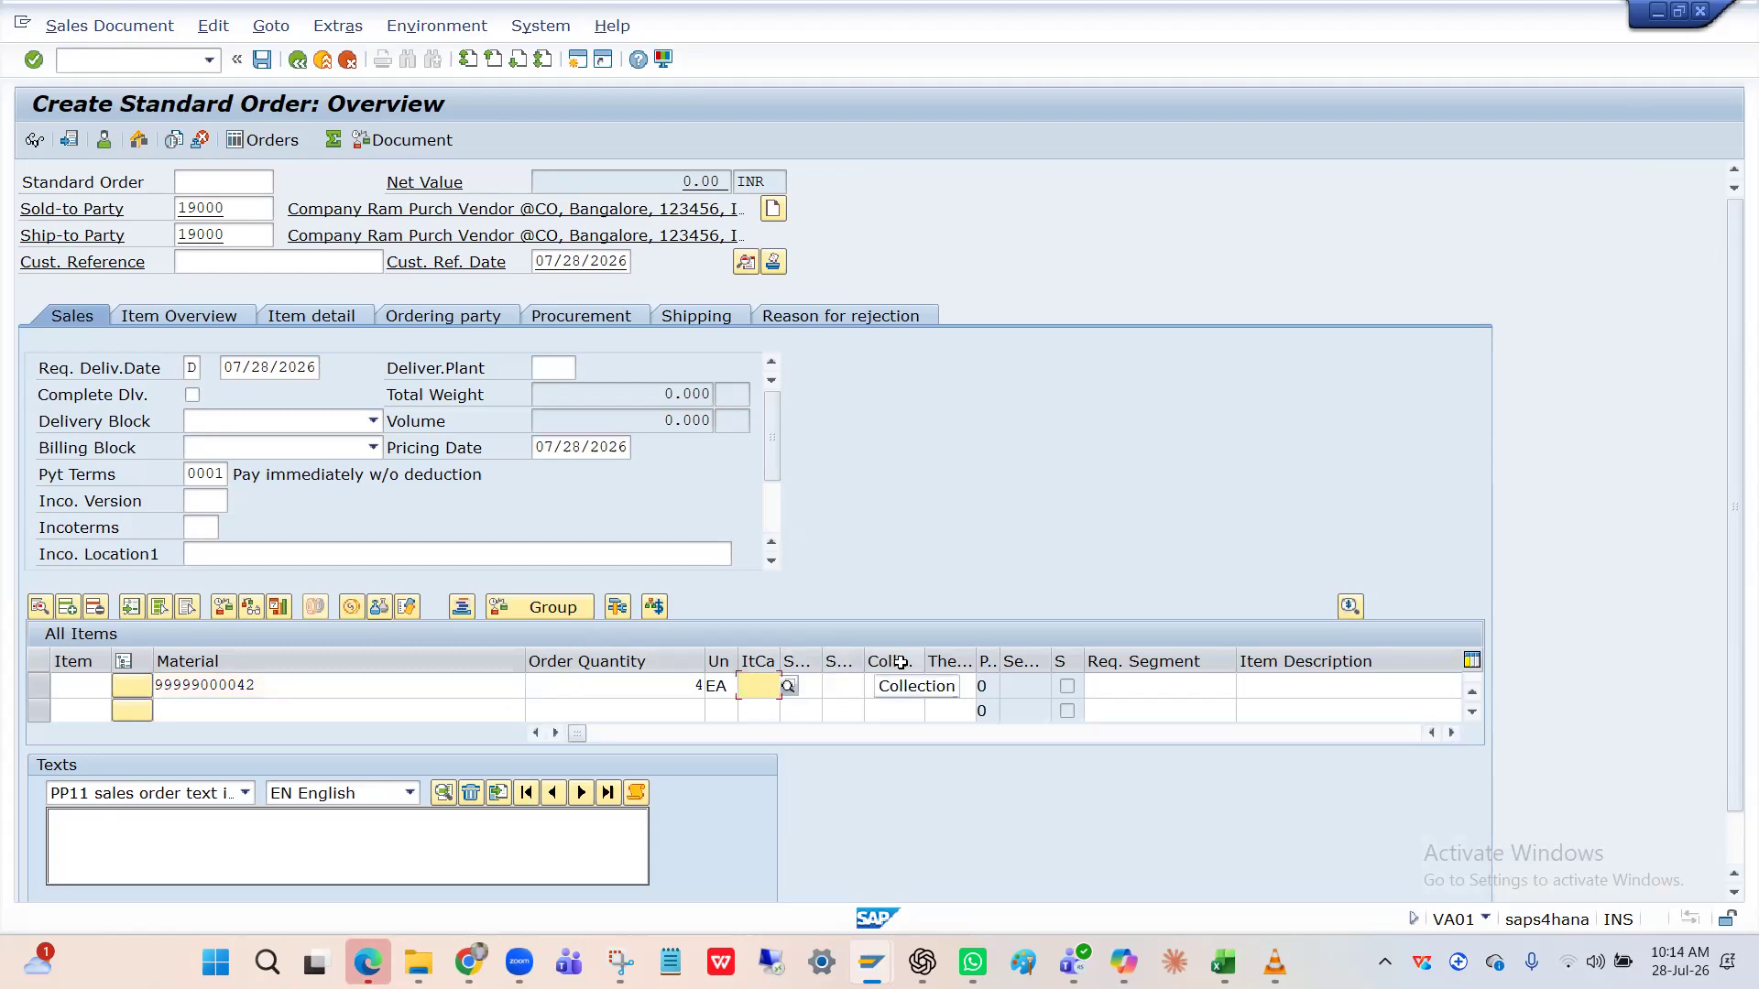
left_click(677, 733)
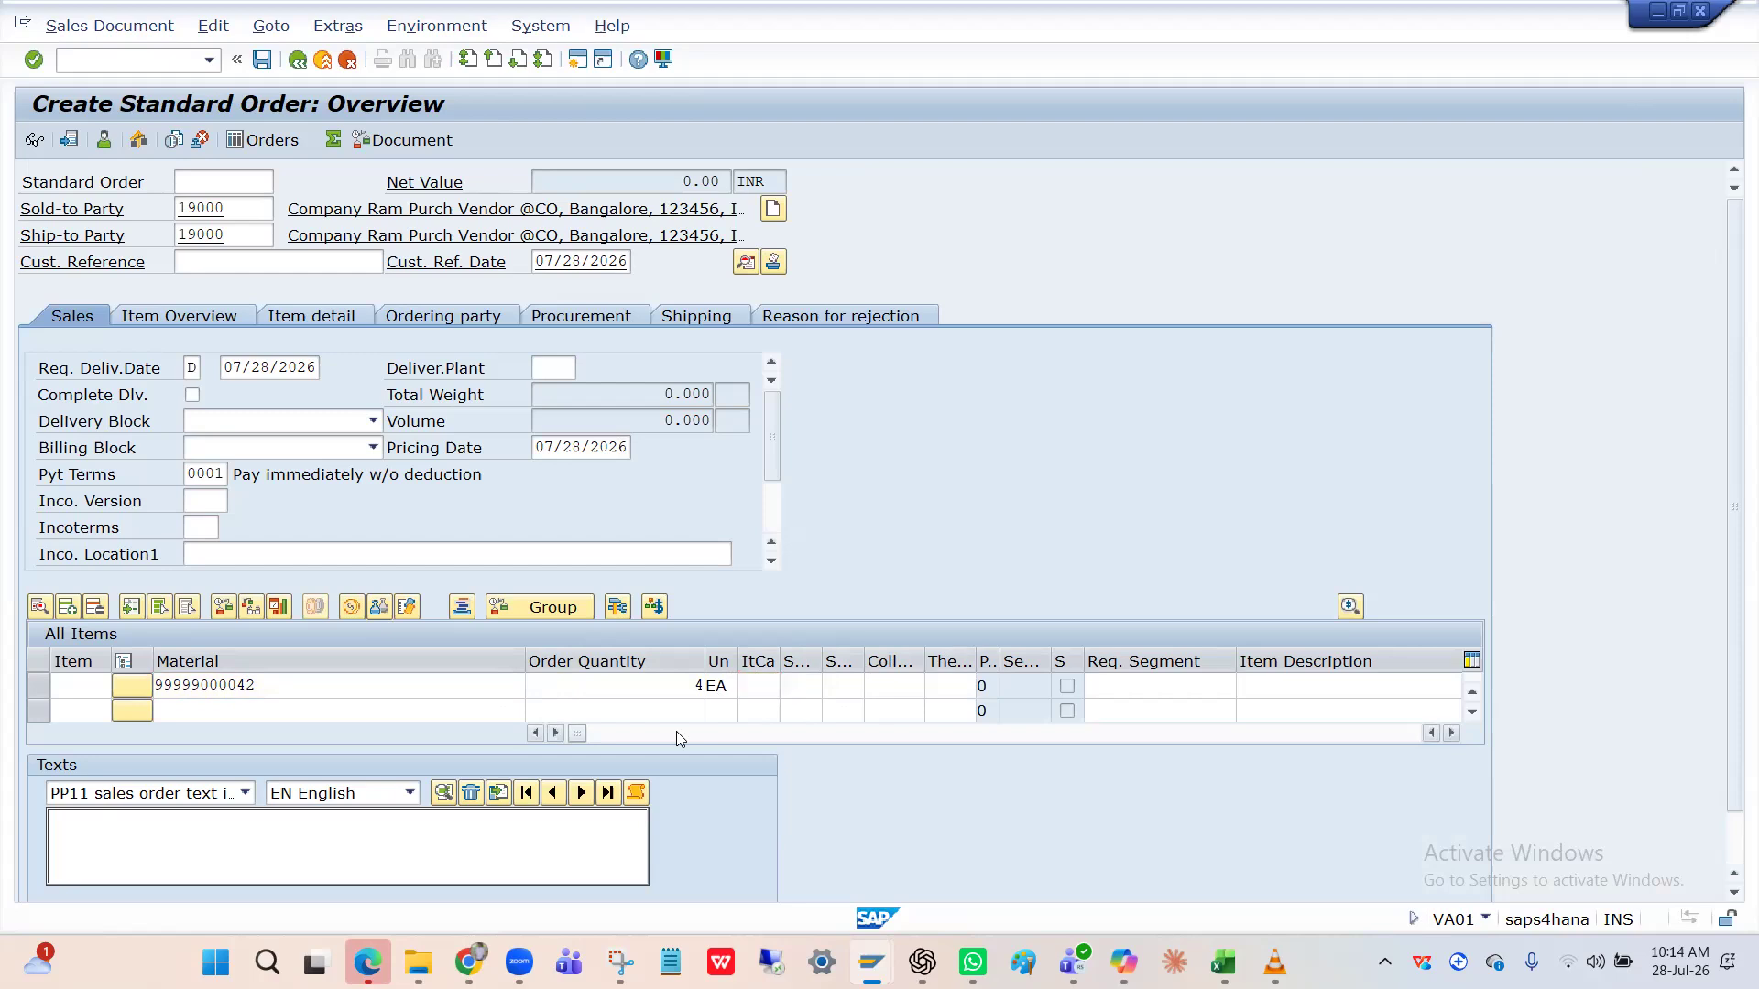
key("Return")
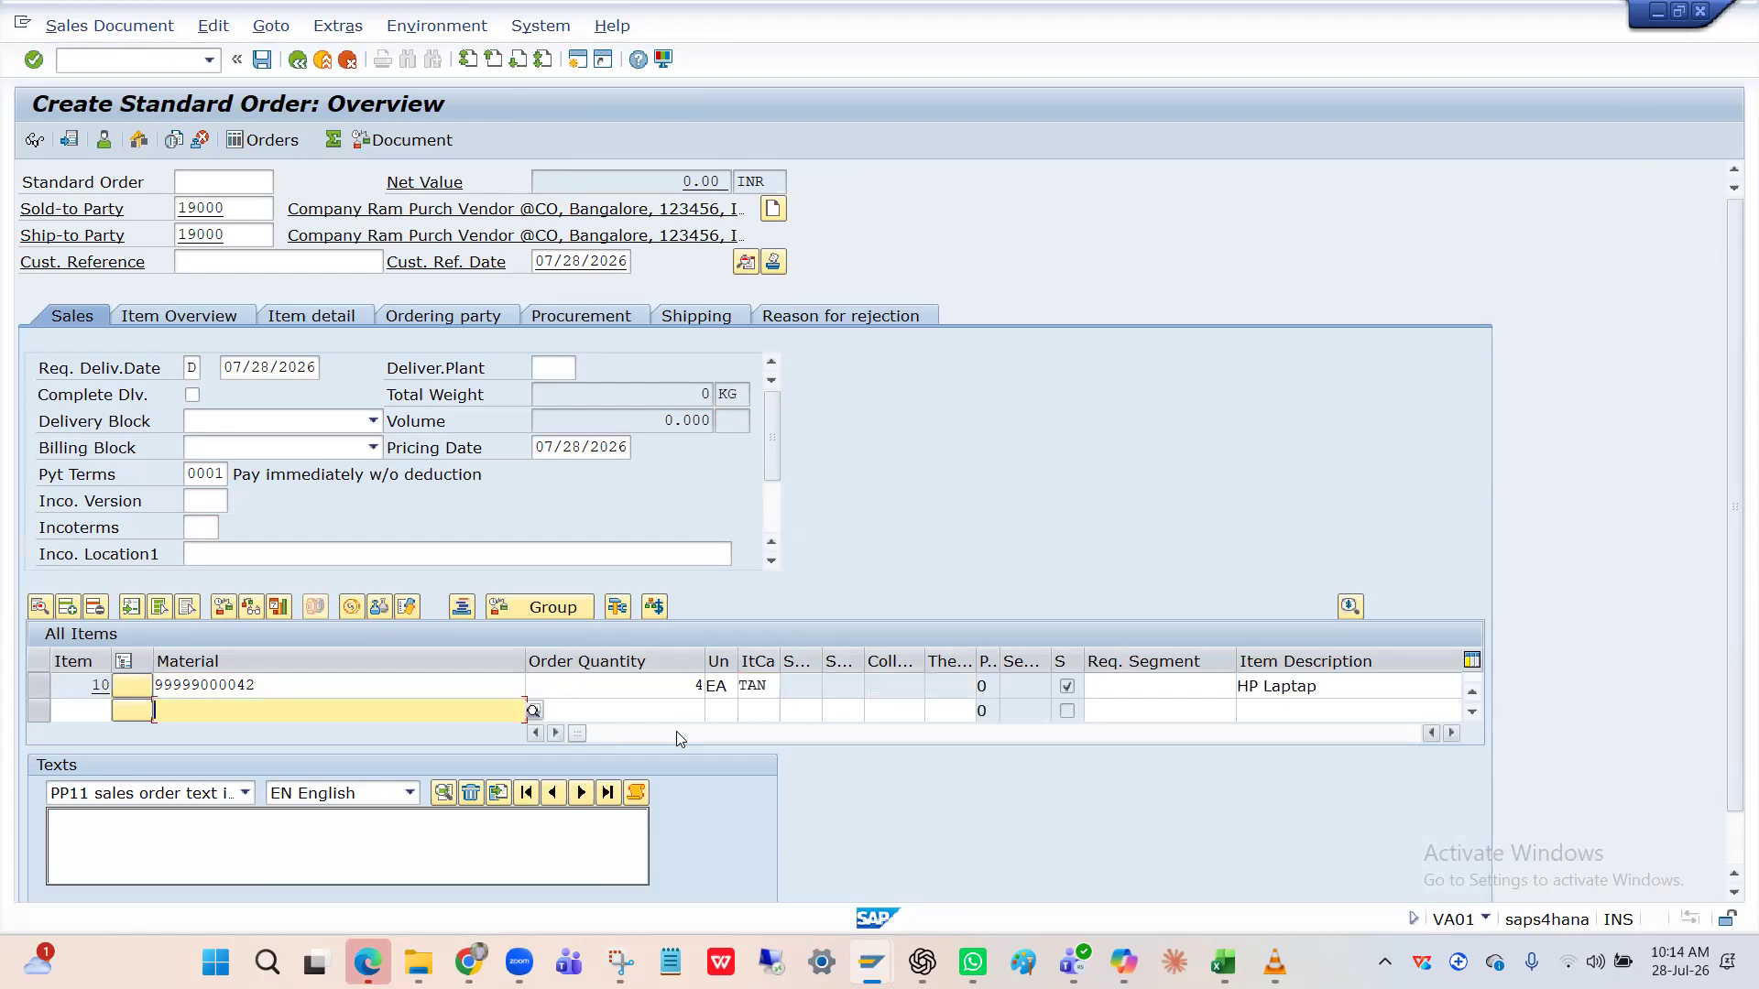
Widen the item category column and scroll item columns to plant and pricing.
left_click(765, 683)
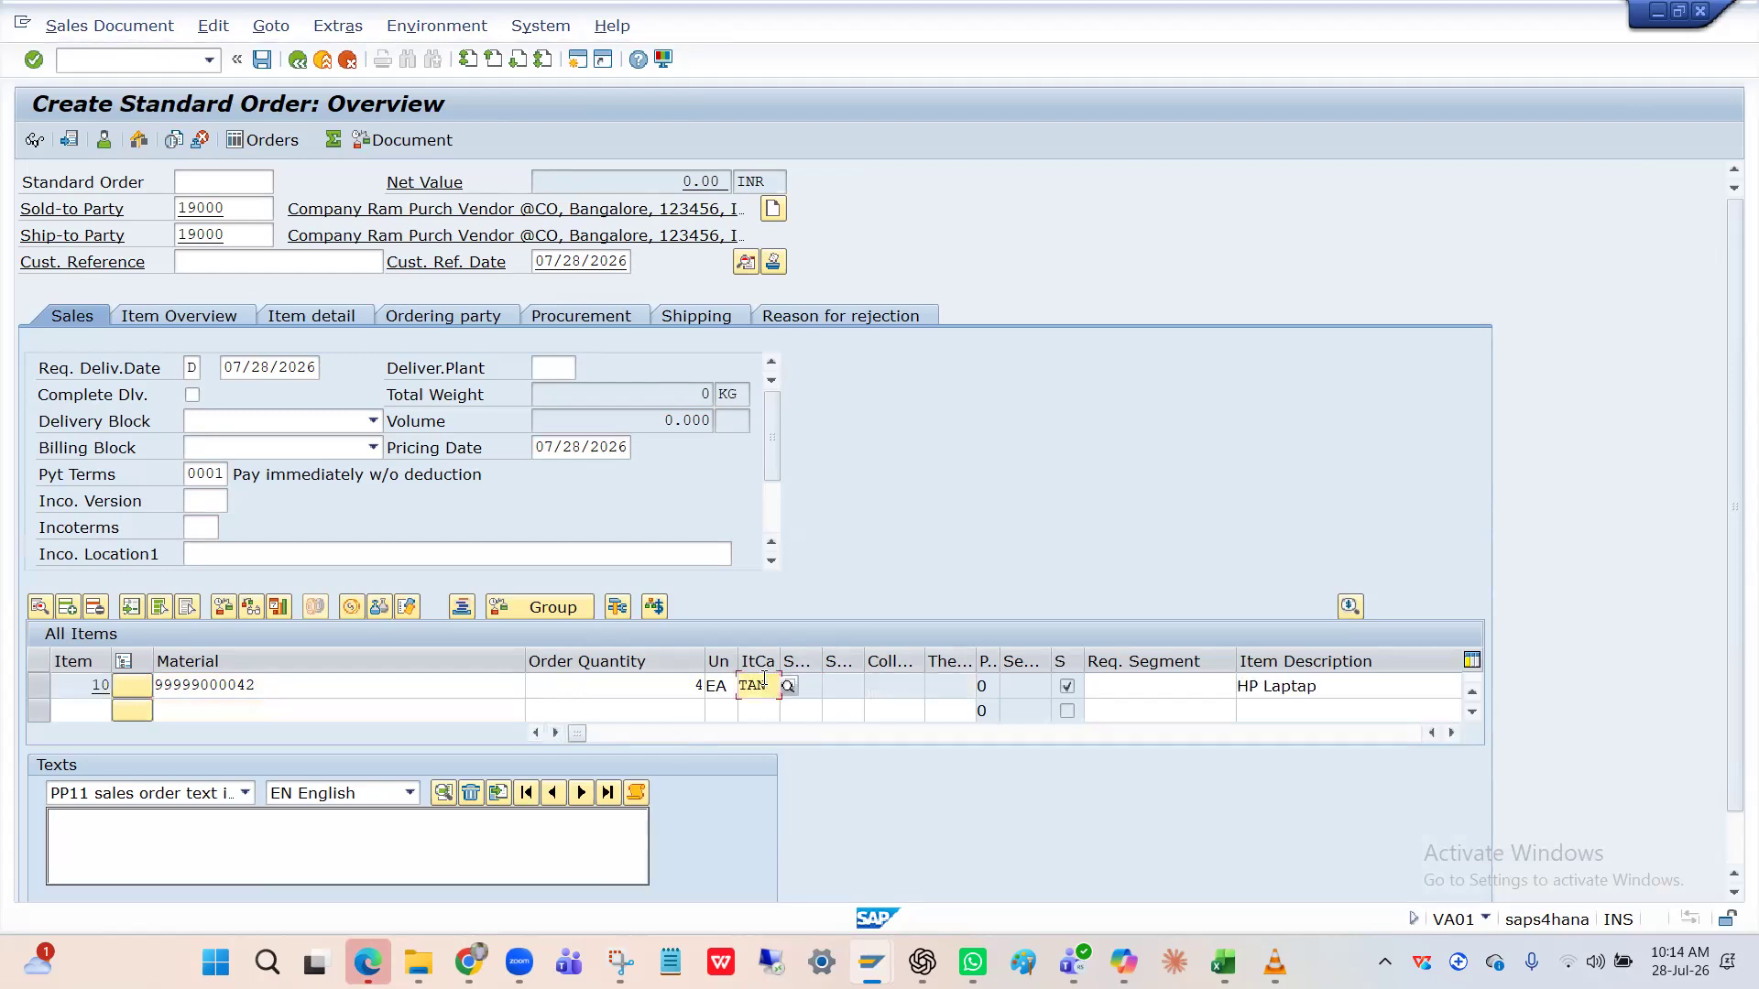
left_click_drag(776, 662, 802, 660)
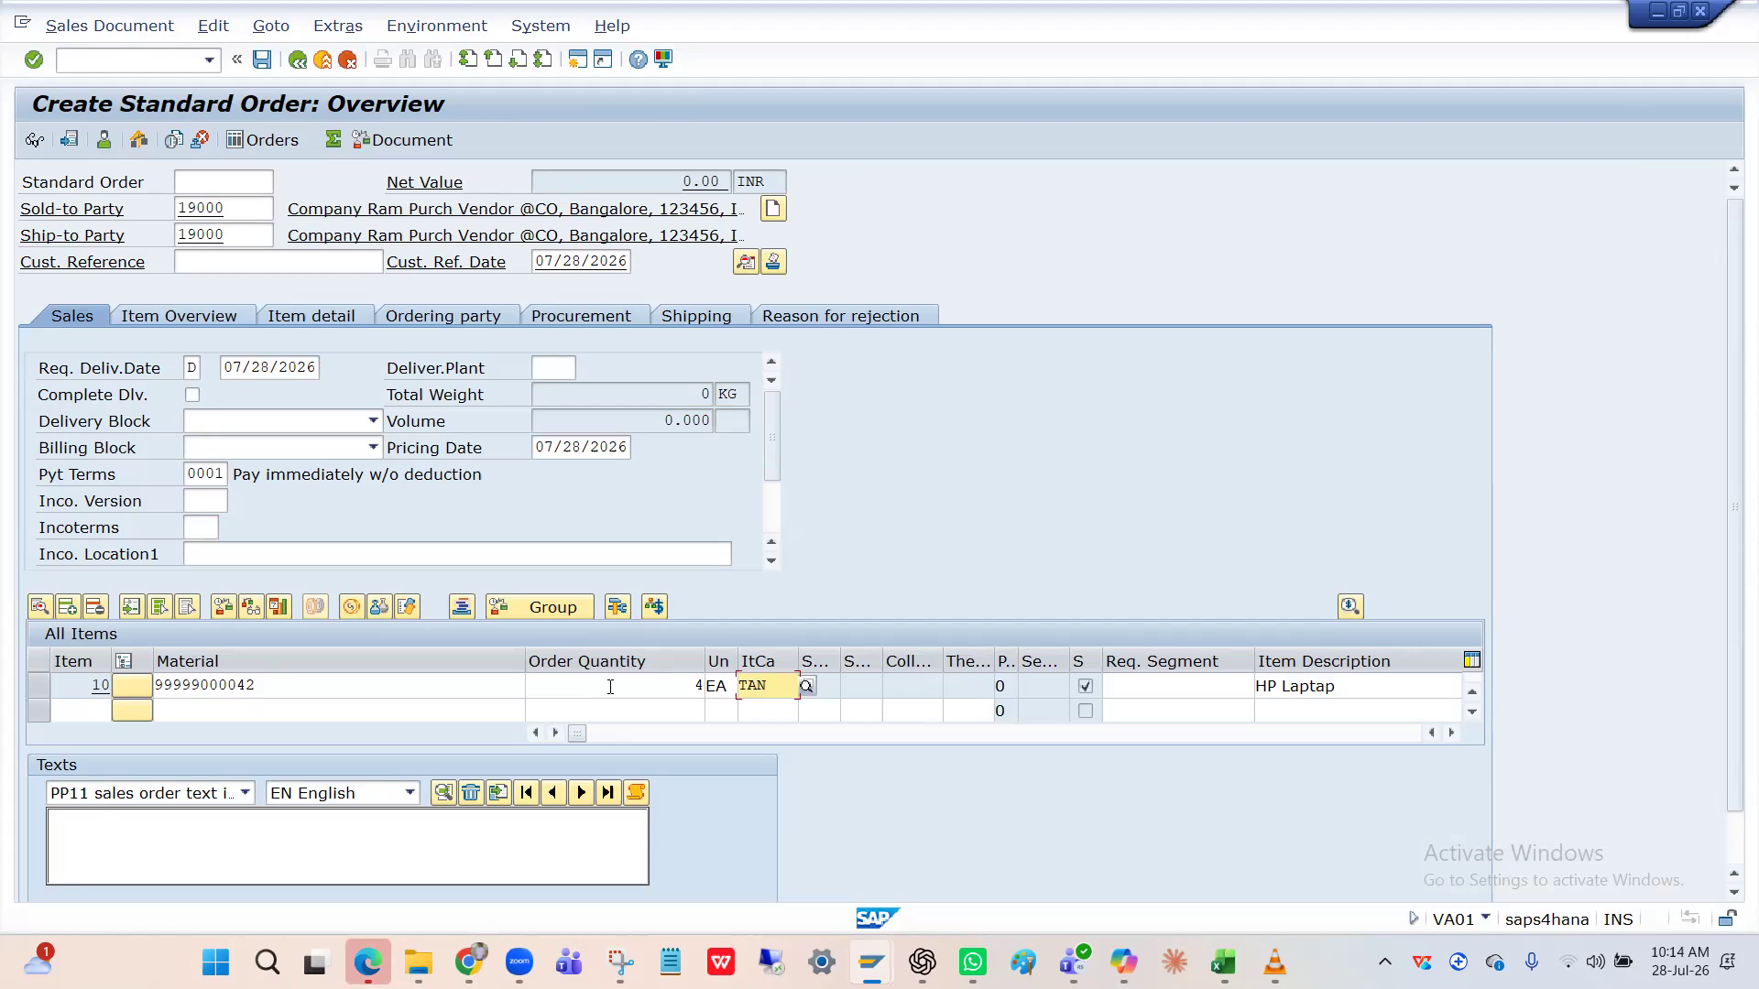
left_click(1453, 734)
left_click(1452, 735)
left_click(1453, 735)
left_click(1452, 734)
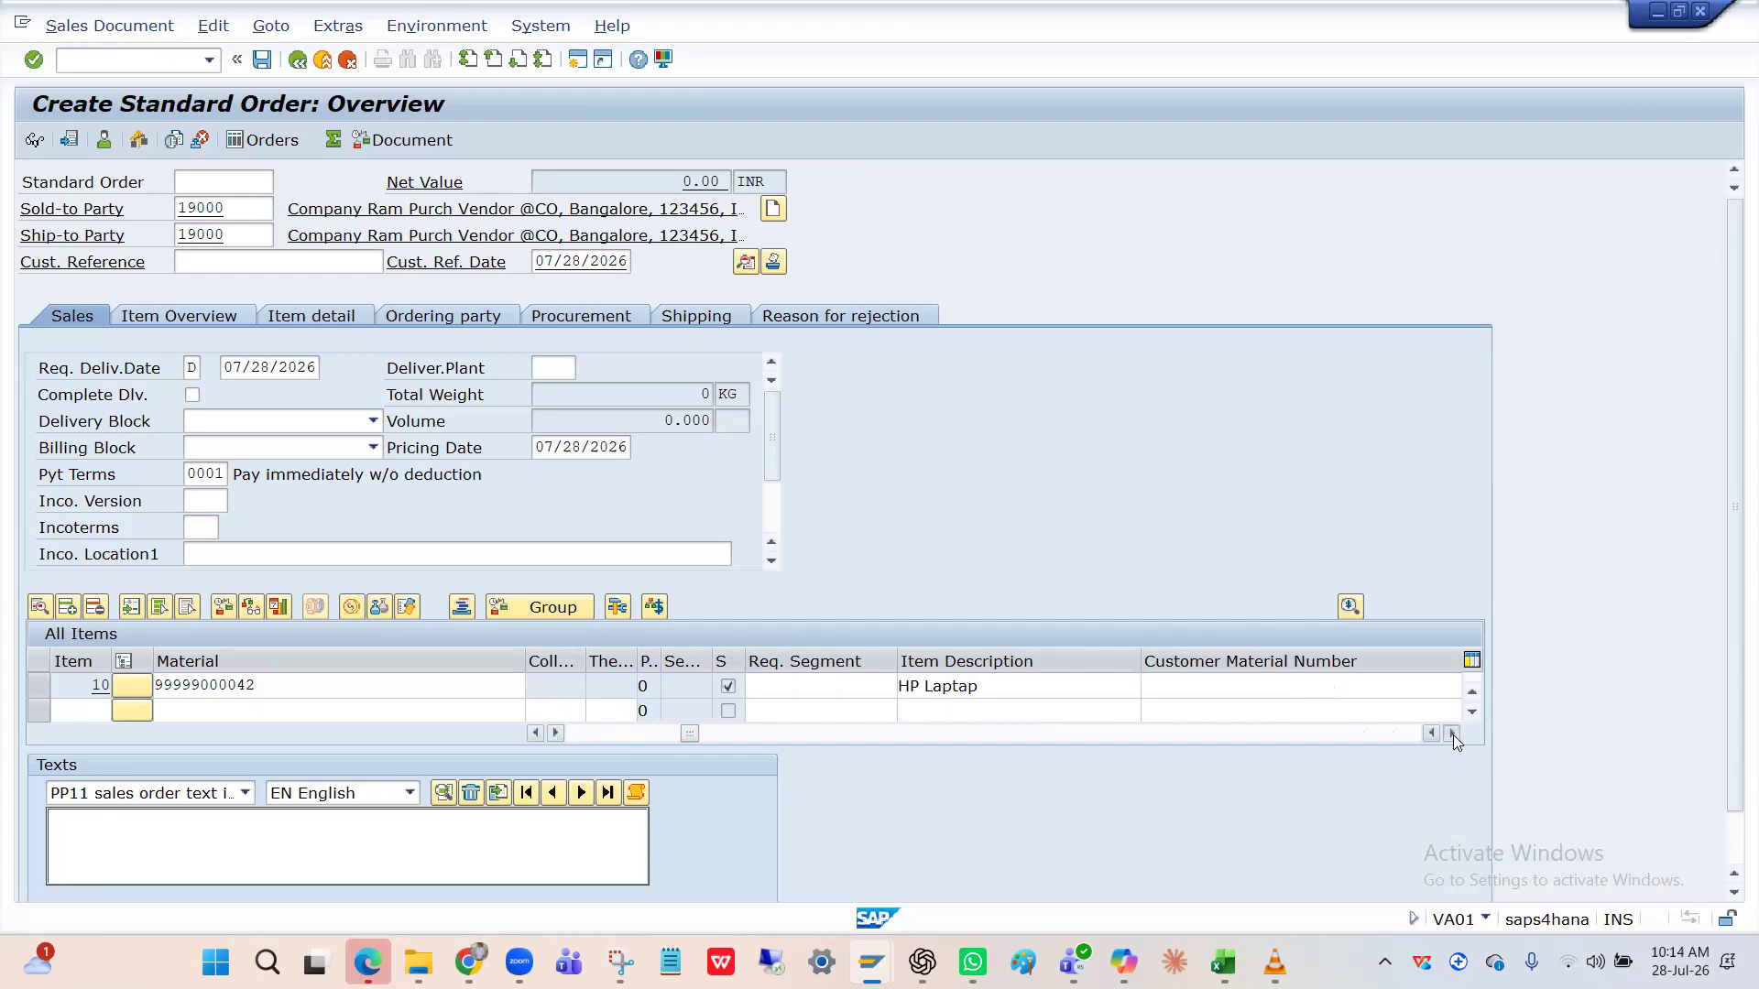
left_click(1453, 734)
left_click(1452, 735)
left_click(1453, 735)
left_click(1453, 734)
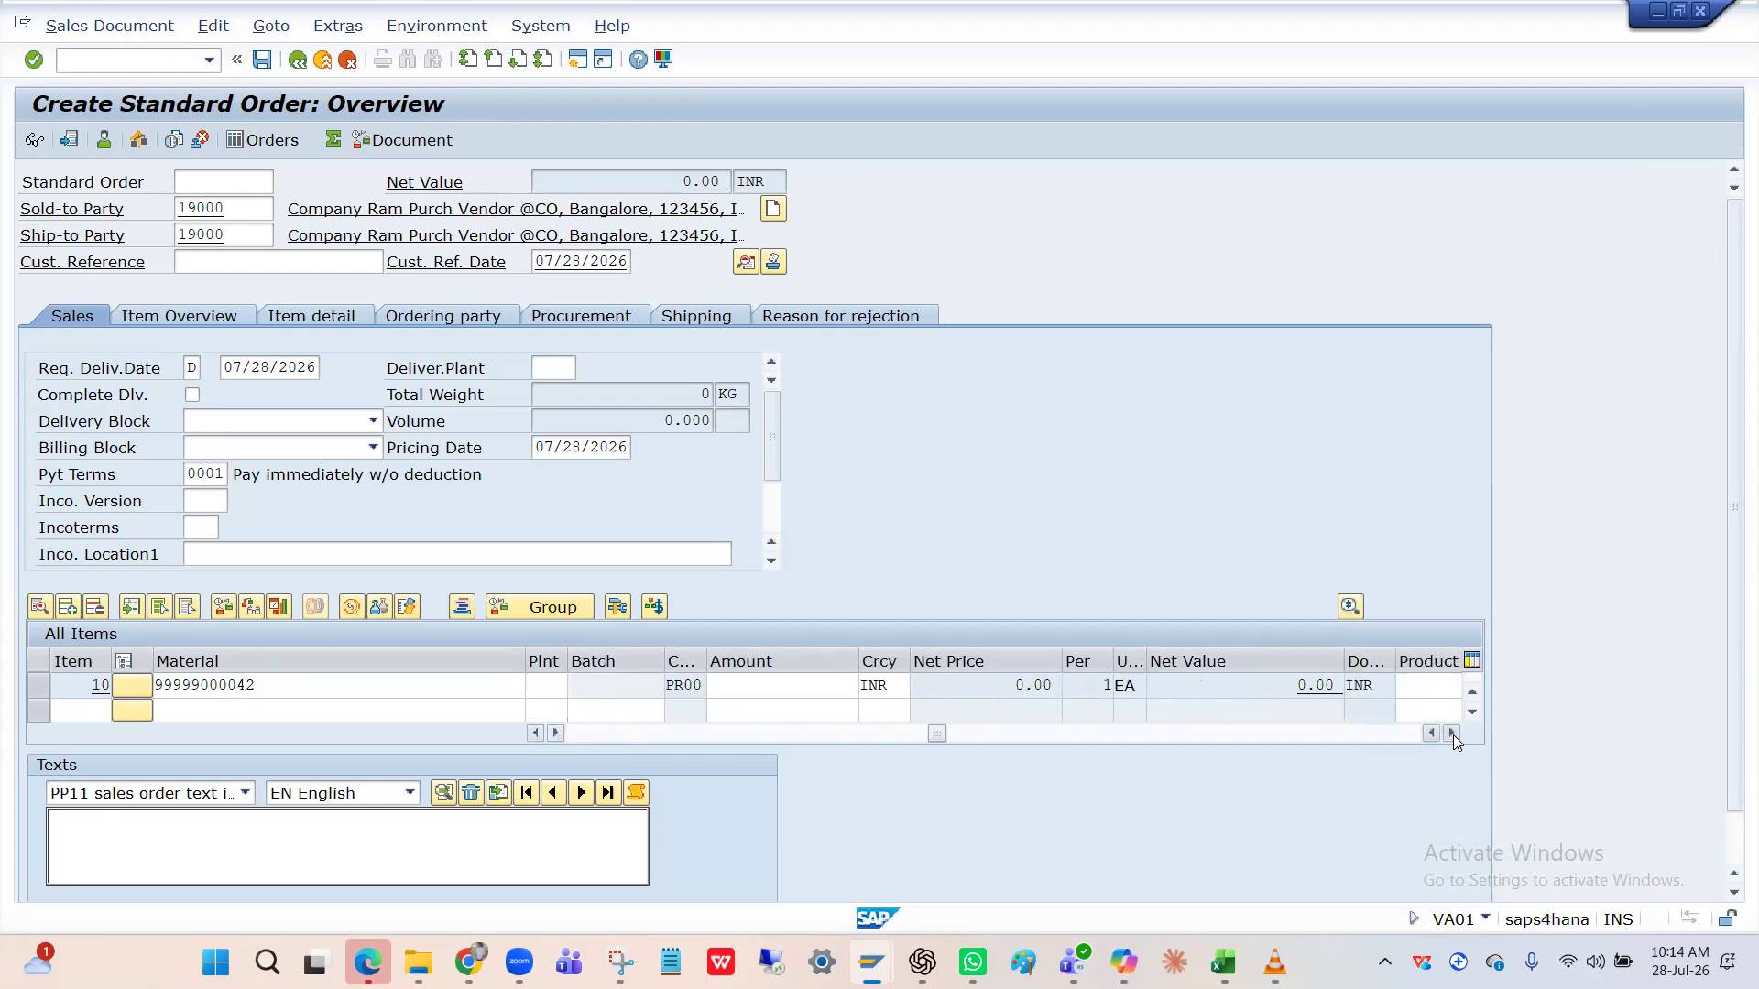
Set plant HPIN for item 10 and dismiss the missing checking group notice.
left_click(833, 685)
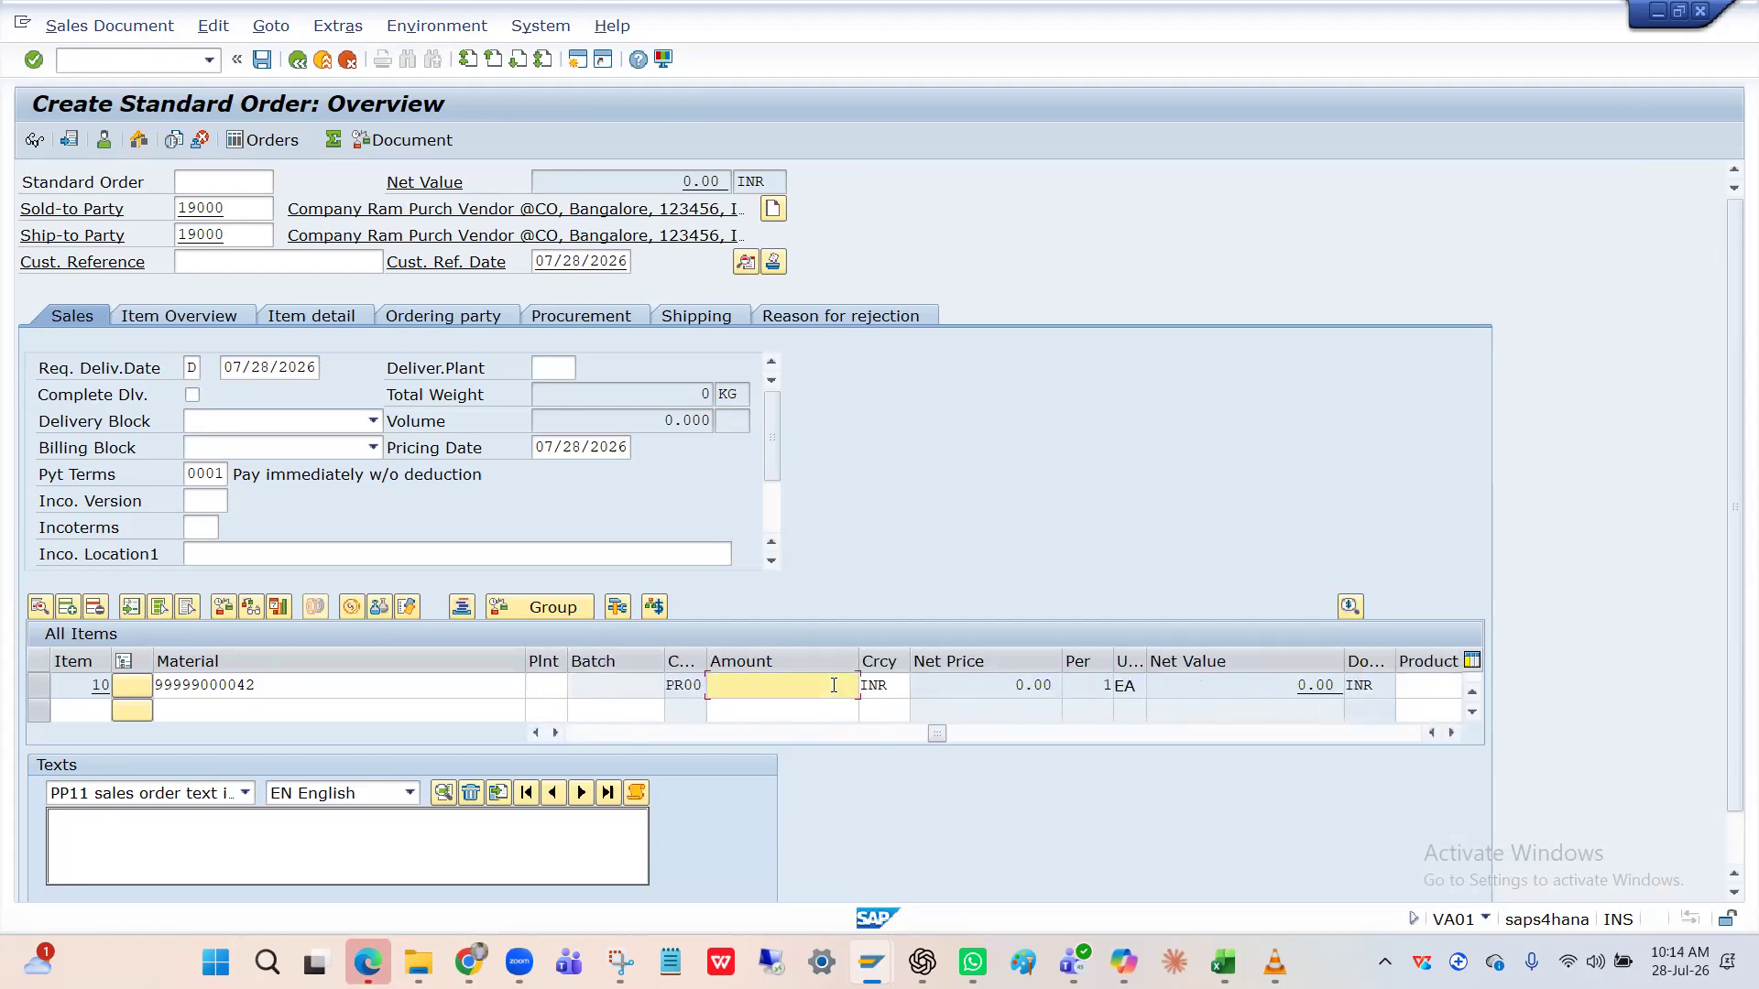
left_click(548, 686)
type("HPIN")
key("Return")
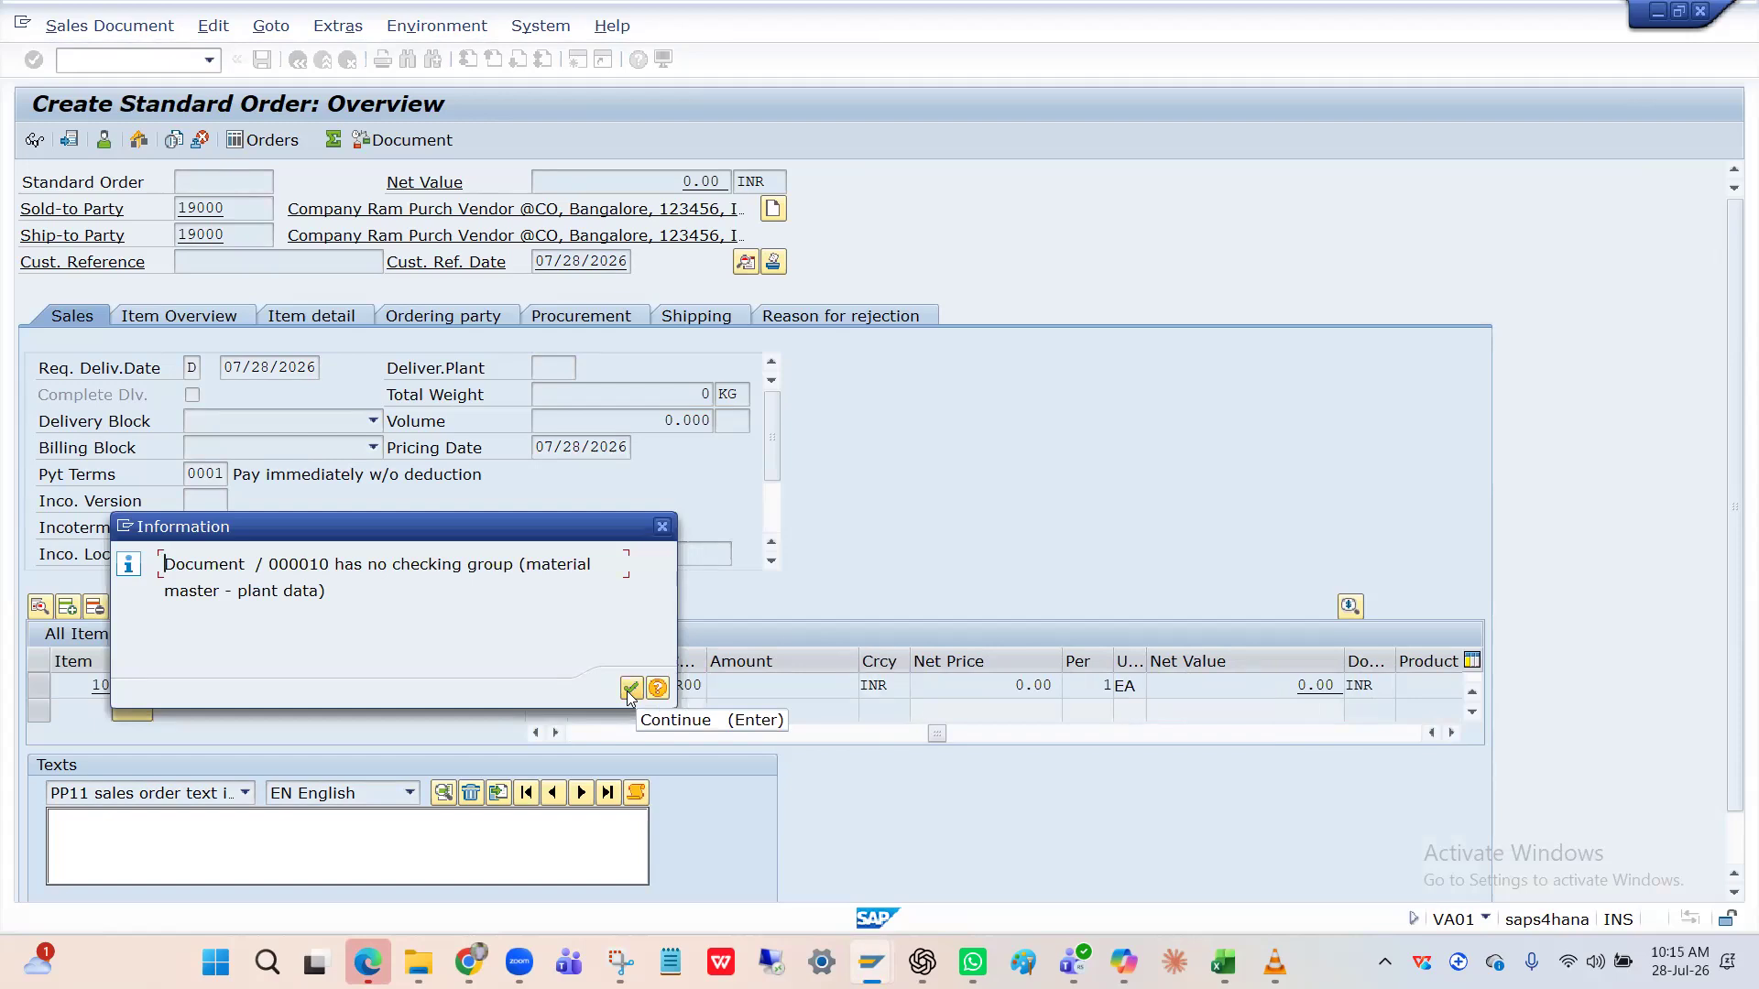
left_click(631, 688)
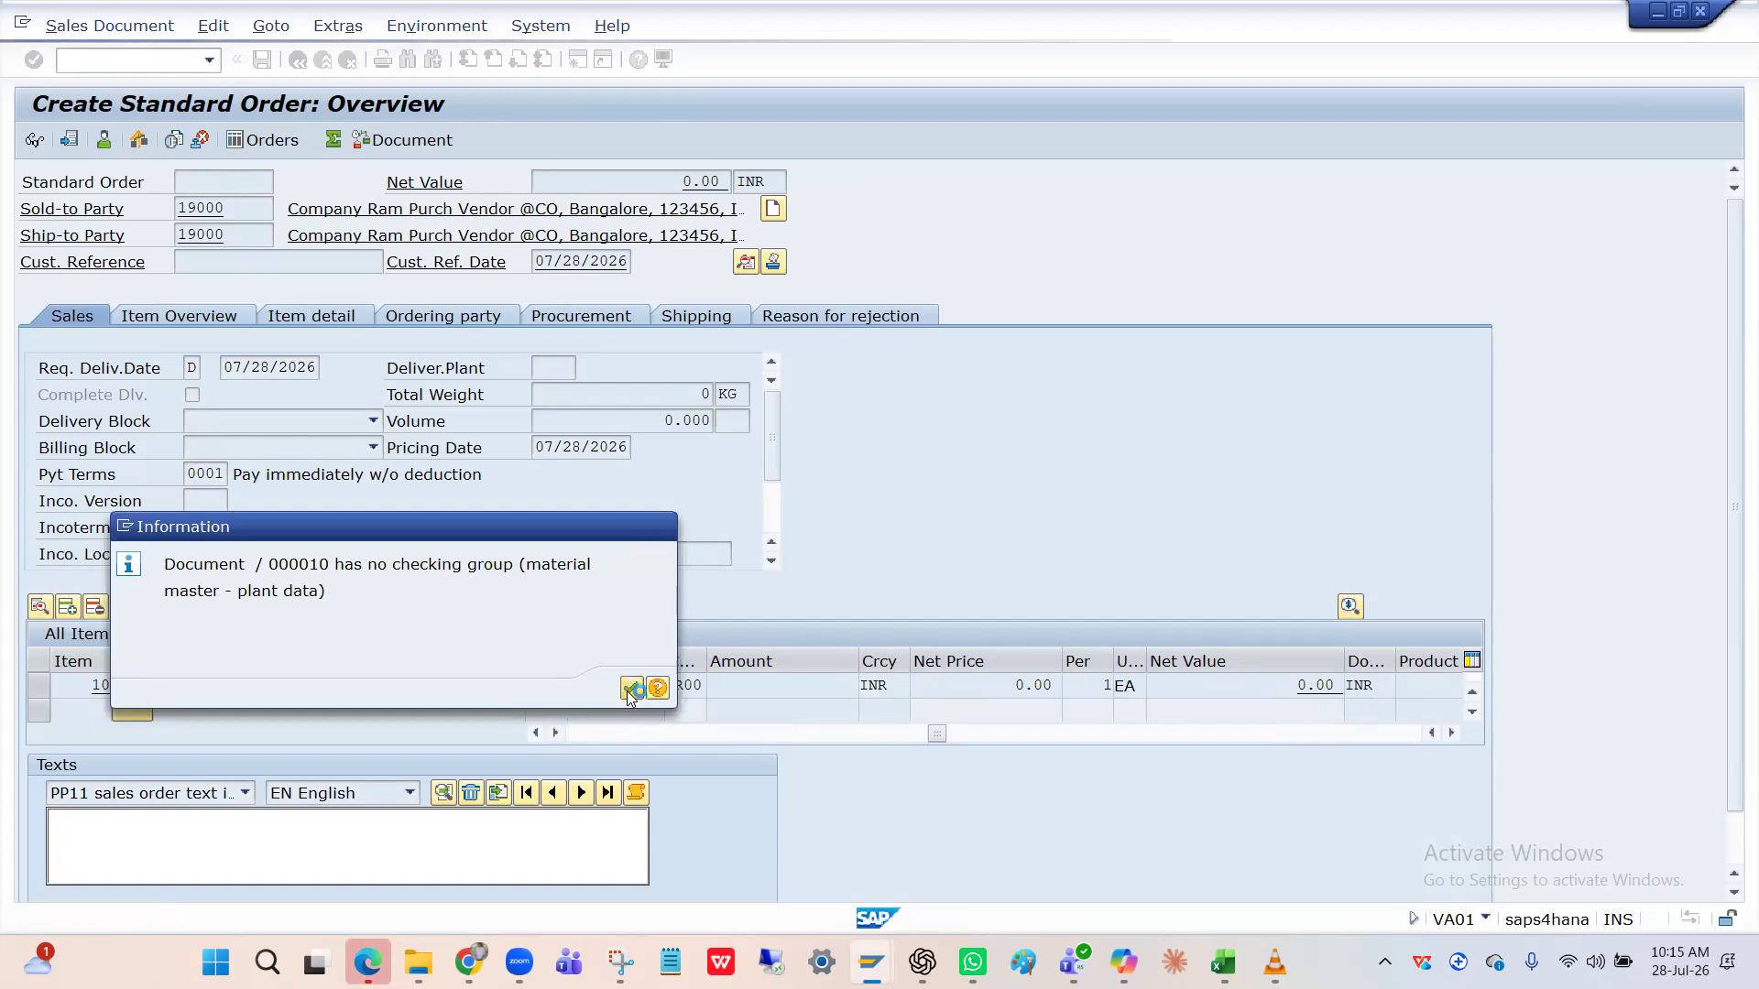
Set item 10's amount to 40000, replacing the mistaken 160,000 entry.
left_click(771, 687)
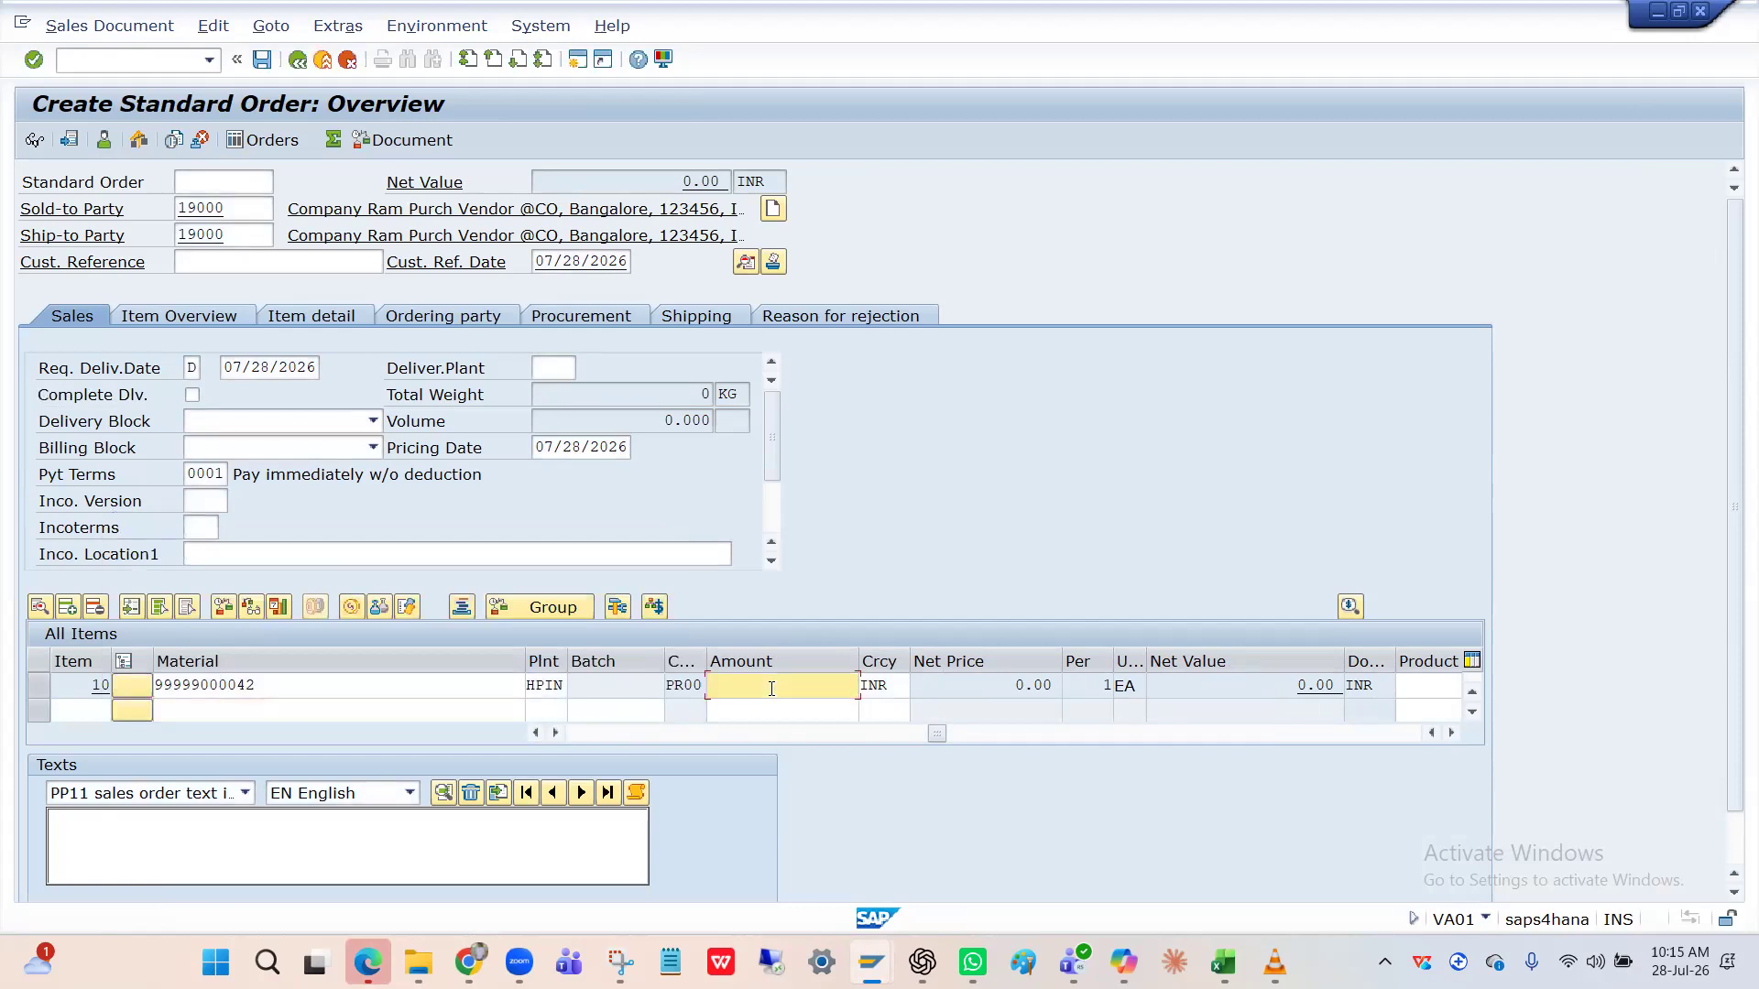
type("160,000")
key("Return")
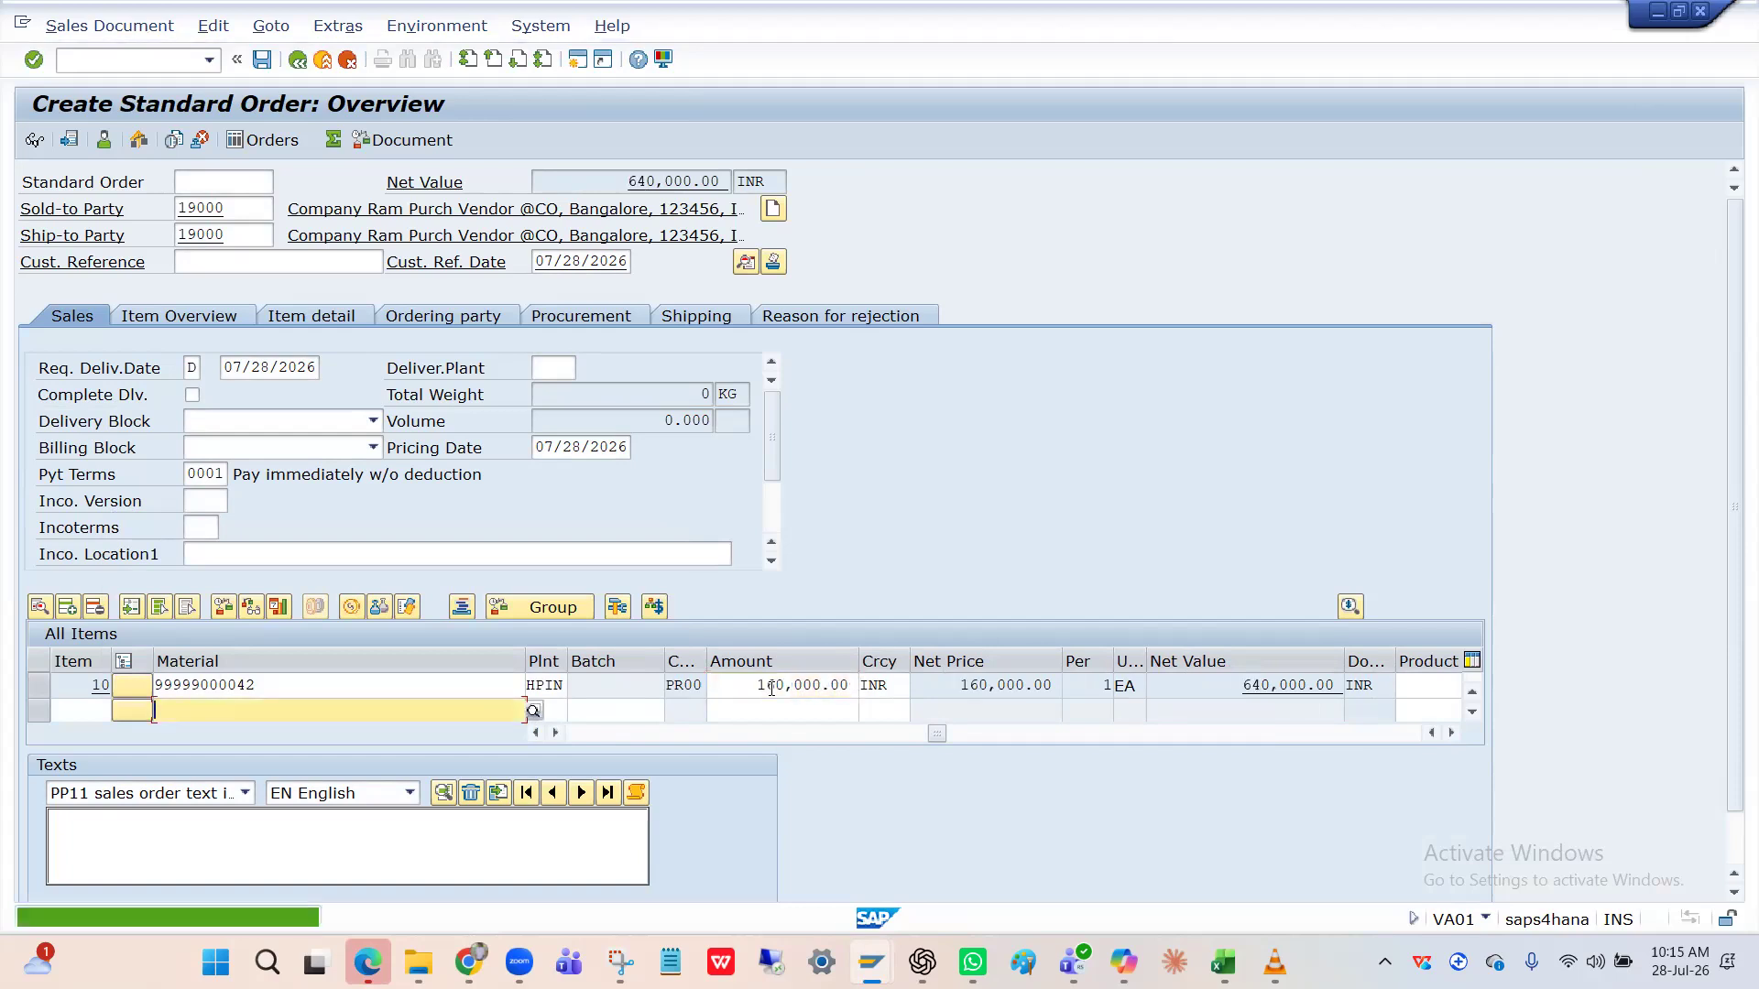
left_click(998, 687)
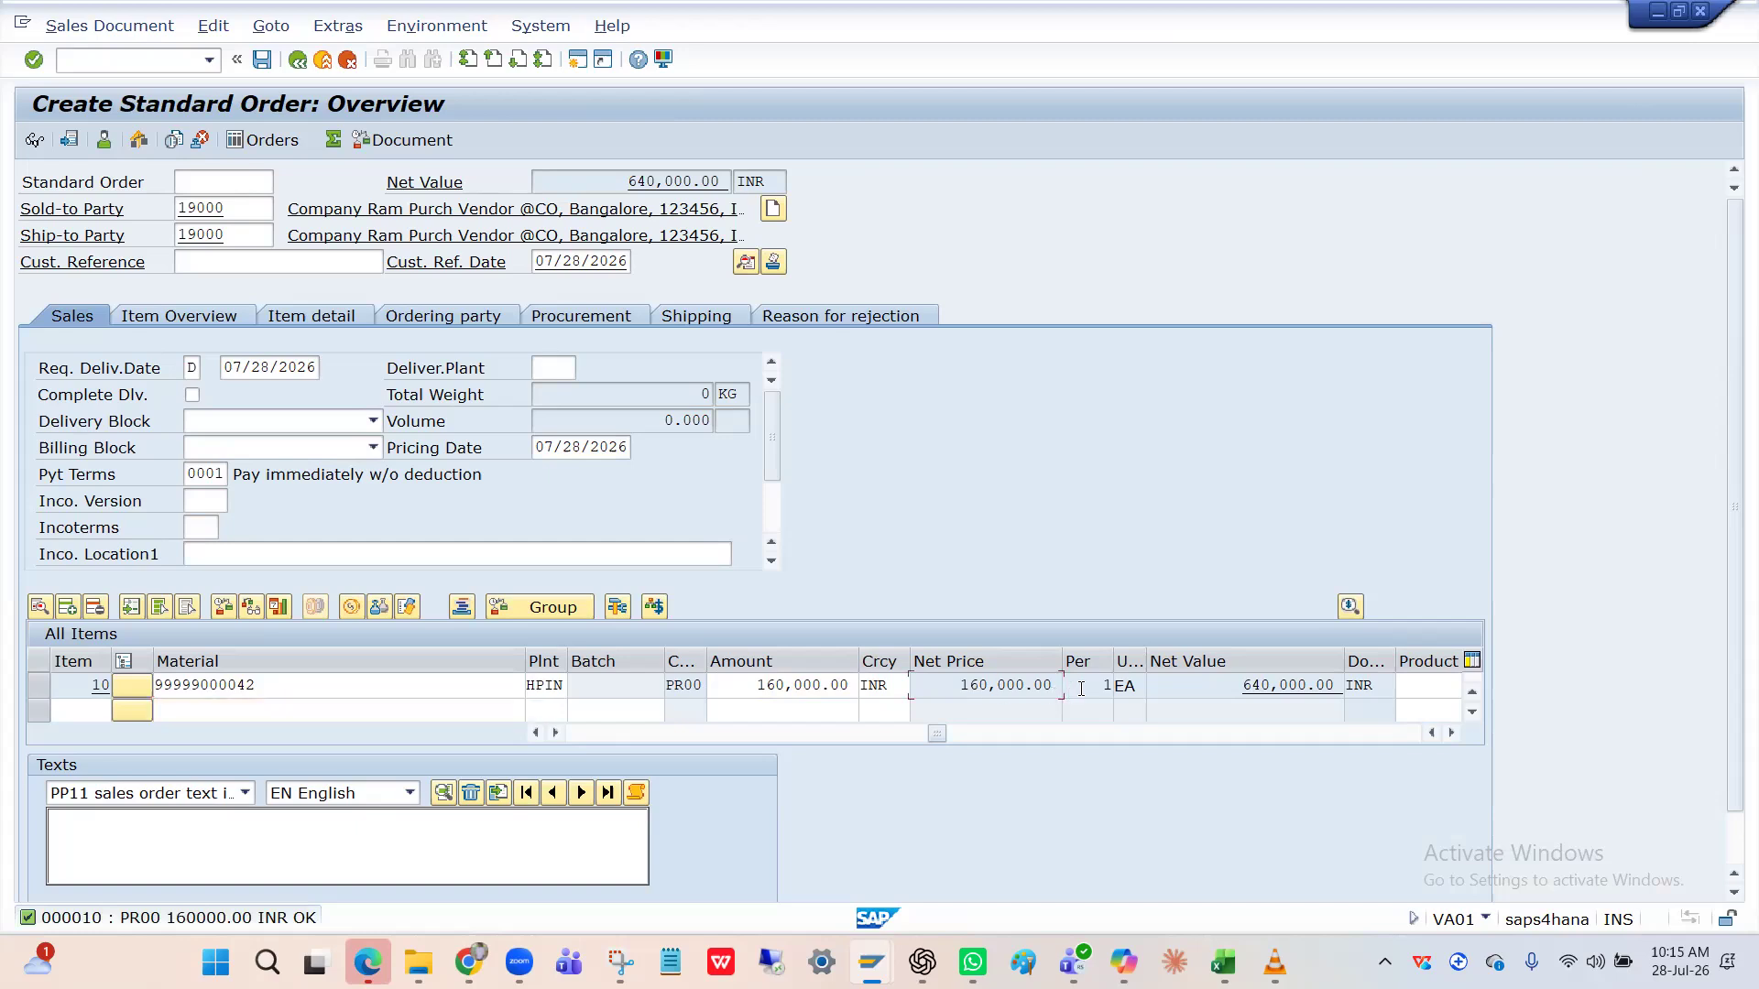
left_click(850, 684)
key("BackSpace")
key("BackSpace")
key("BackSpace")
key("BackSpace")
key("BackSpace")
key("BackSpace")
key("BackSpace")
key("BackSpace")
key("BackSpace")
key("BackSpace")
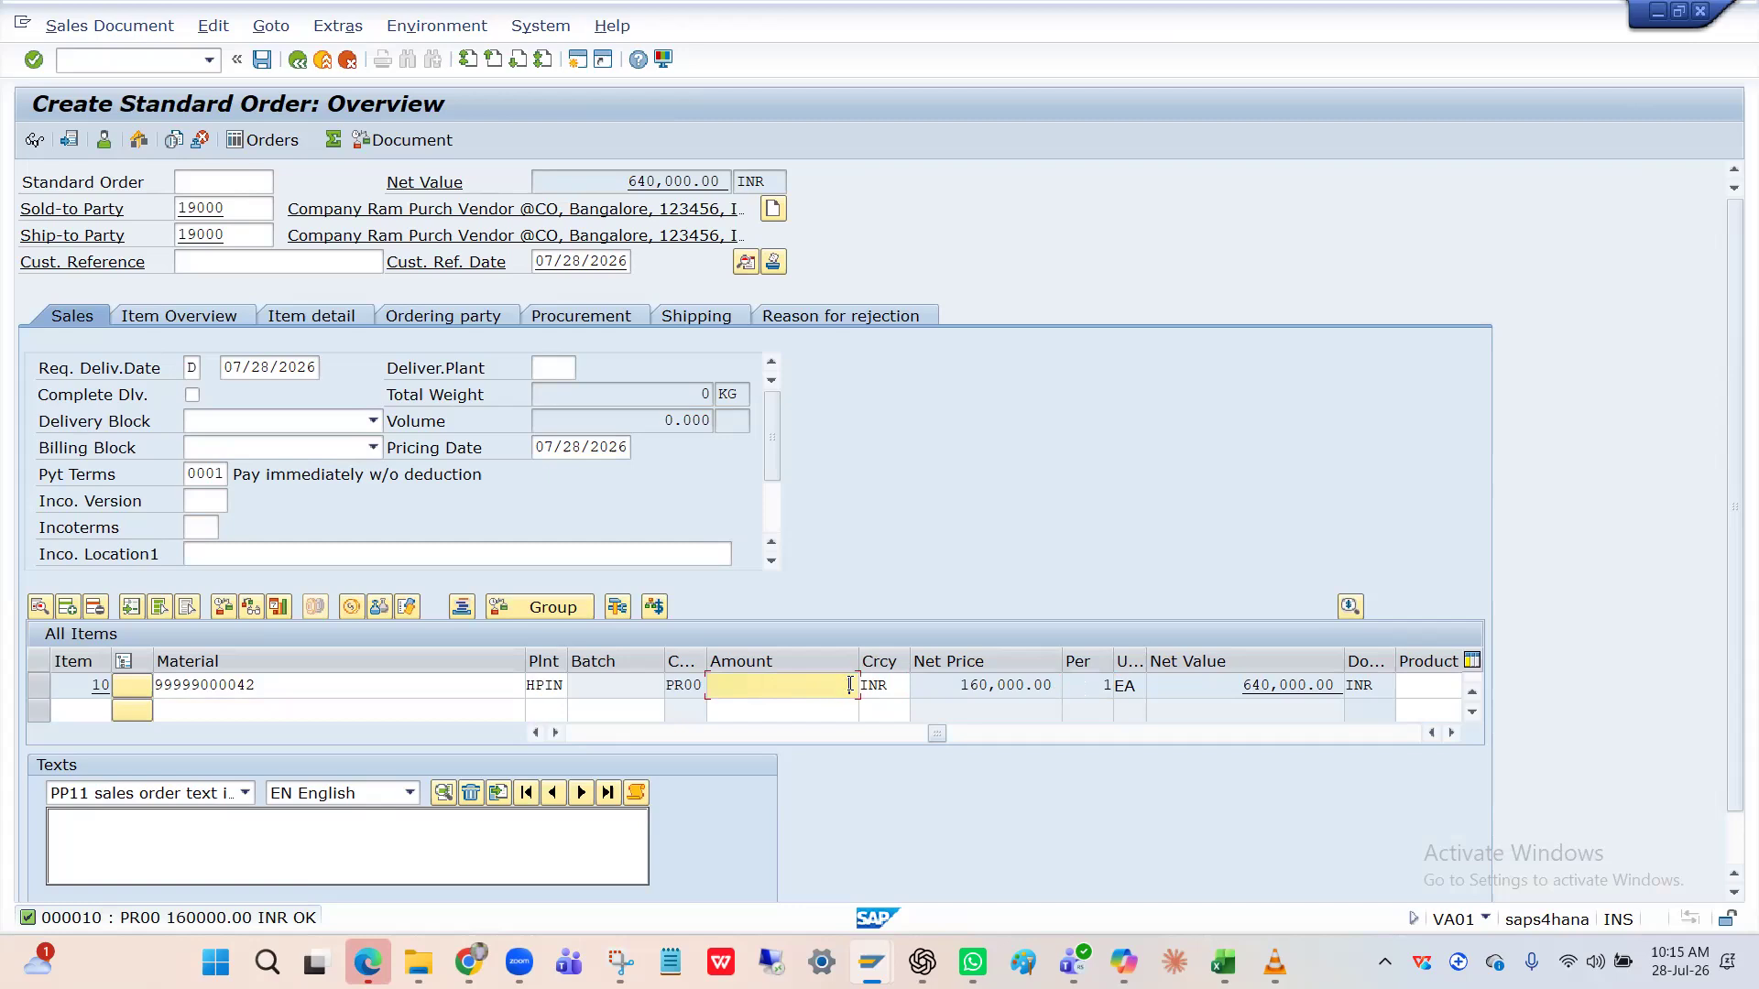
type("40000")
key("Return")
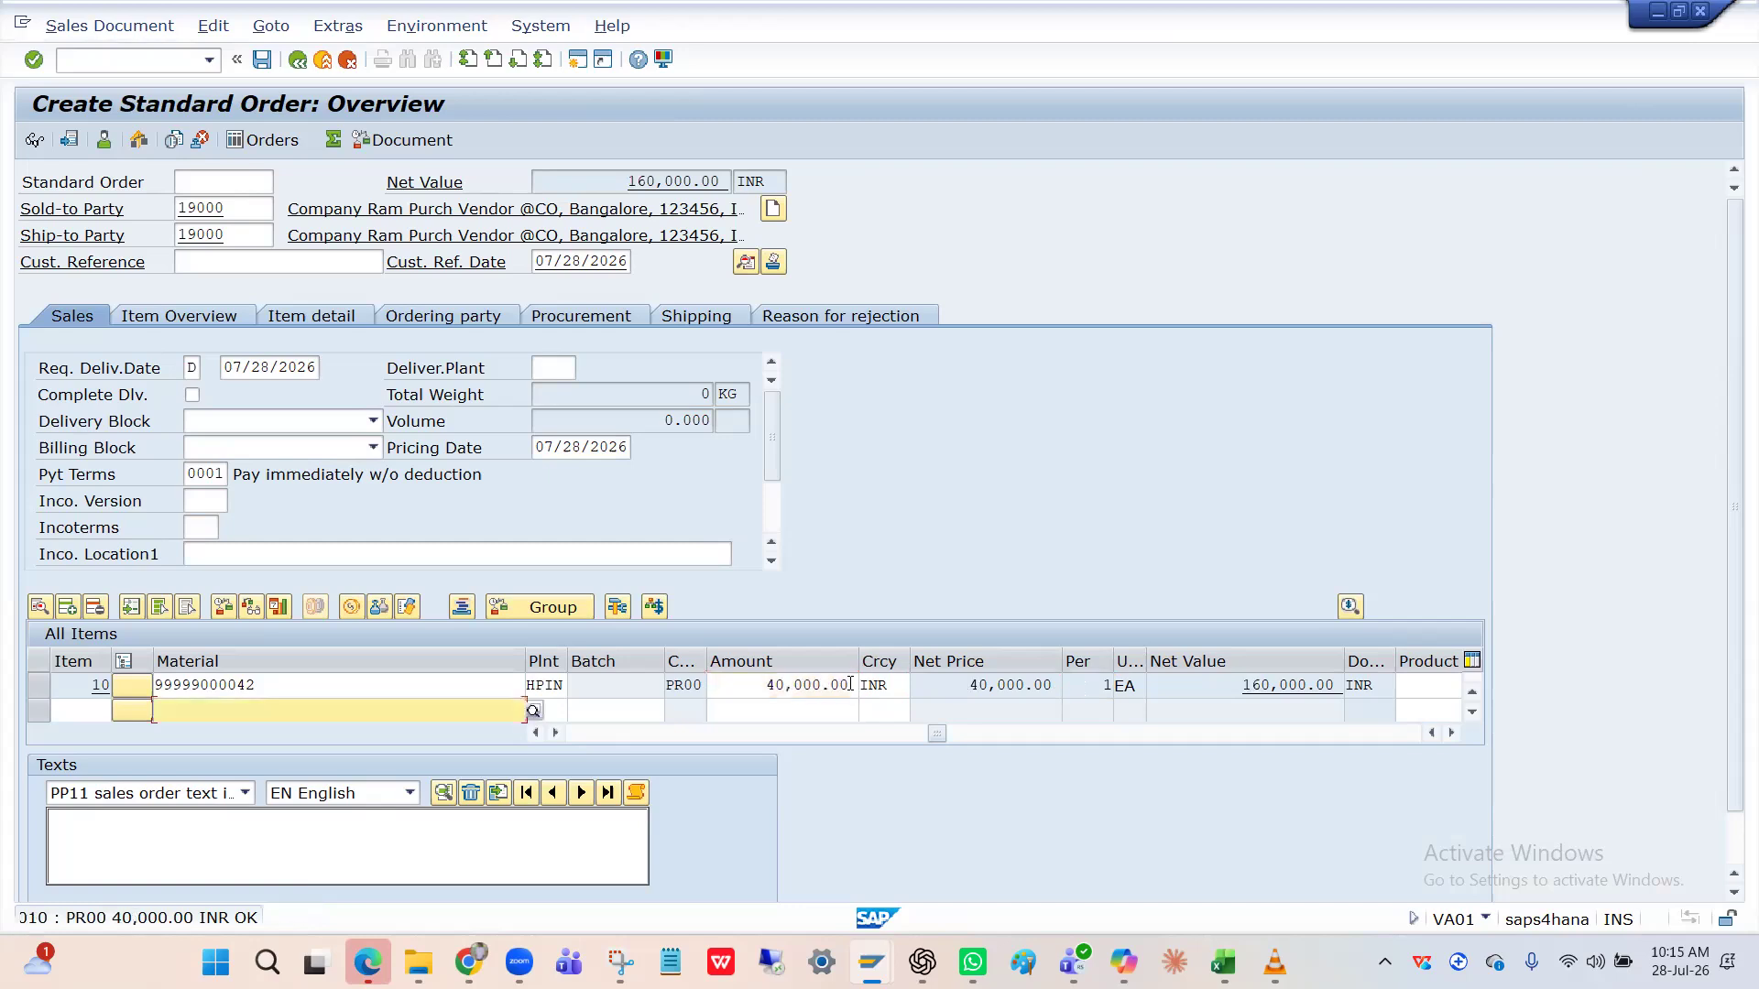
left_click(786, 685)
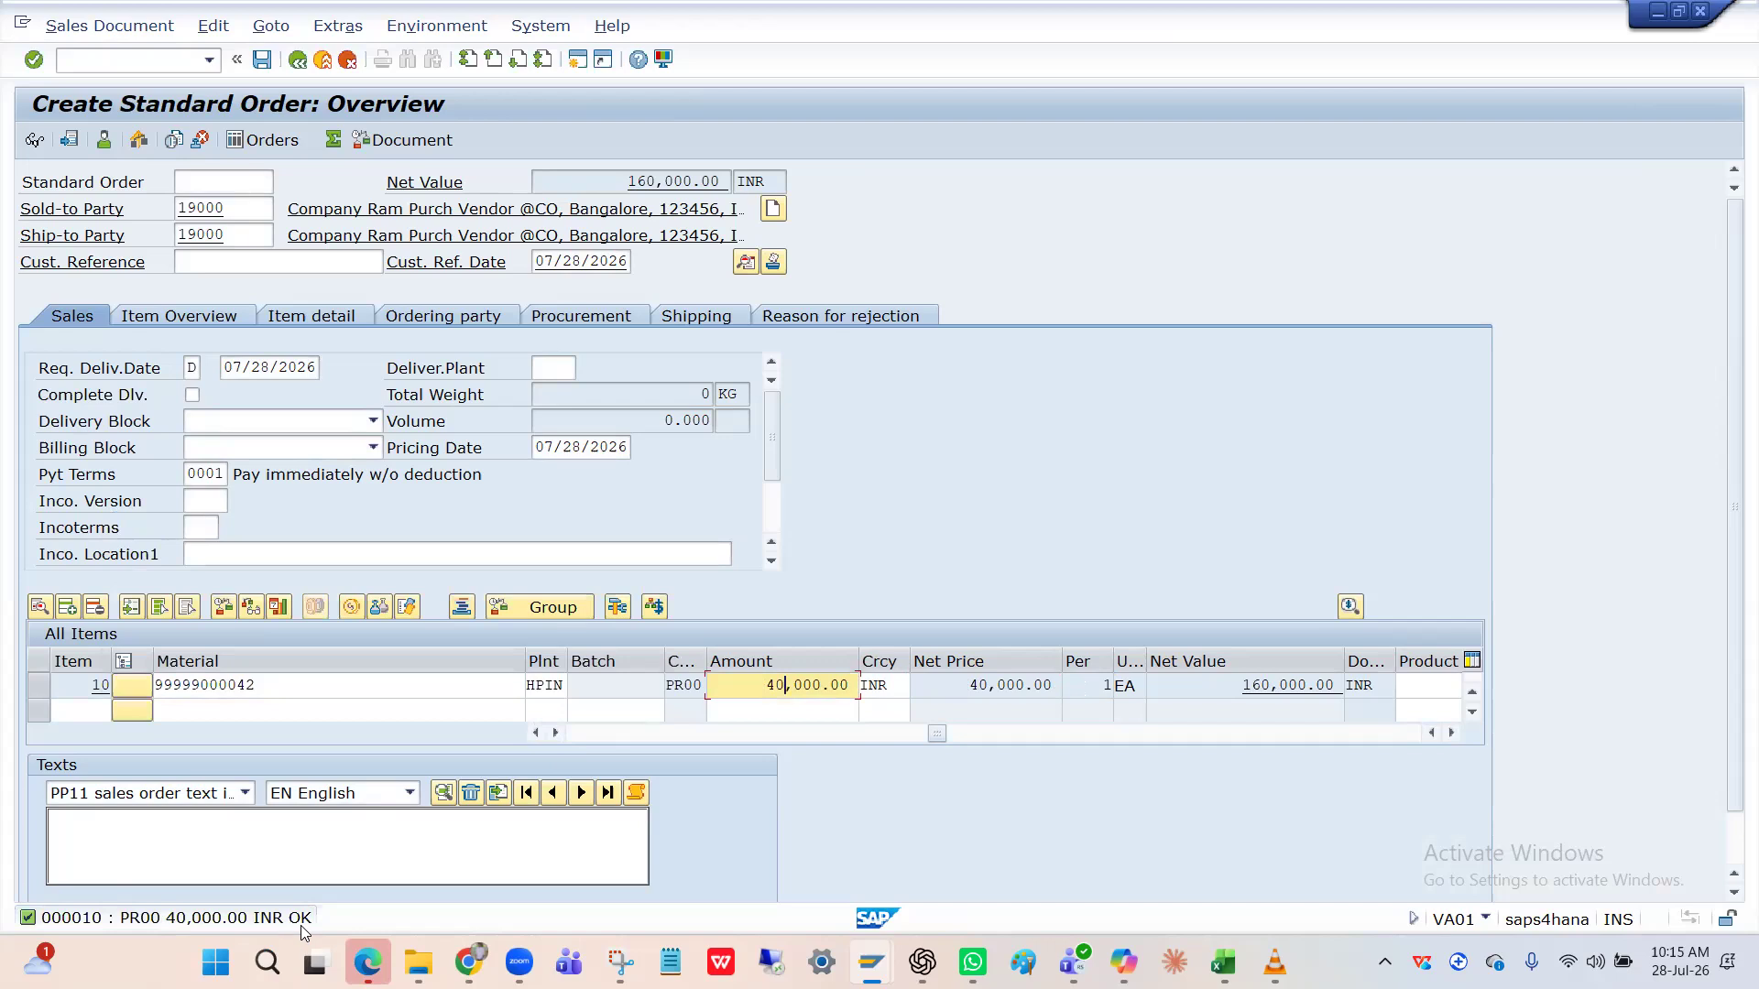
left_click(1010, 686)
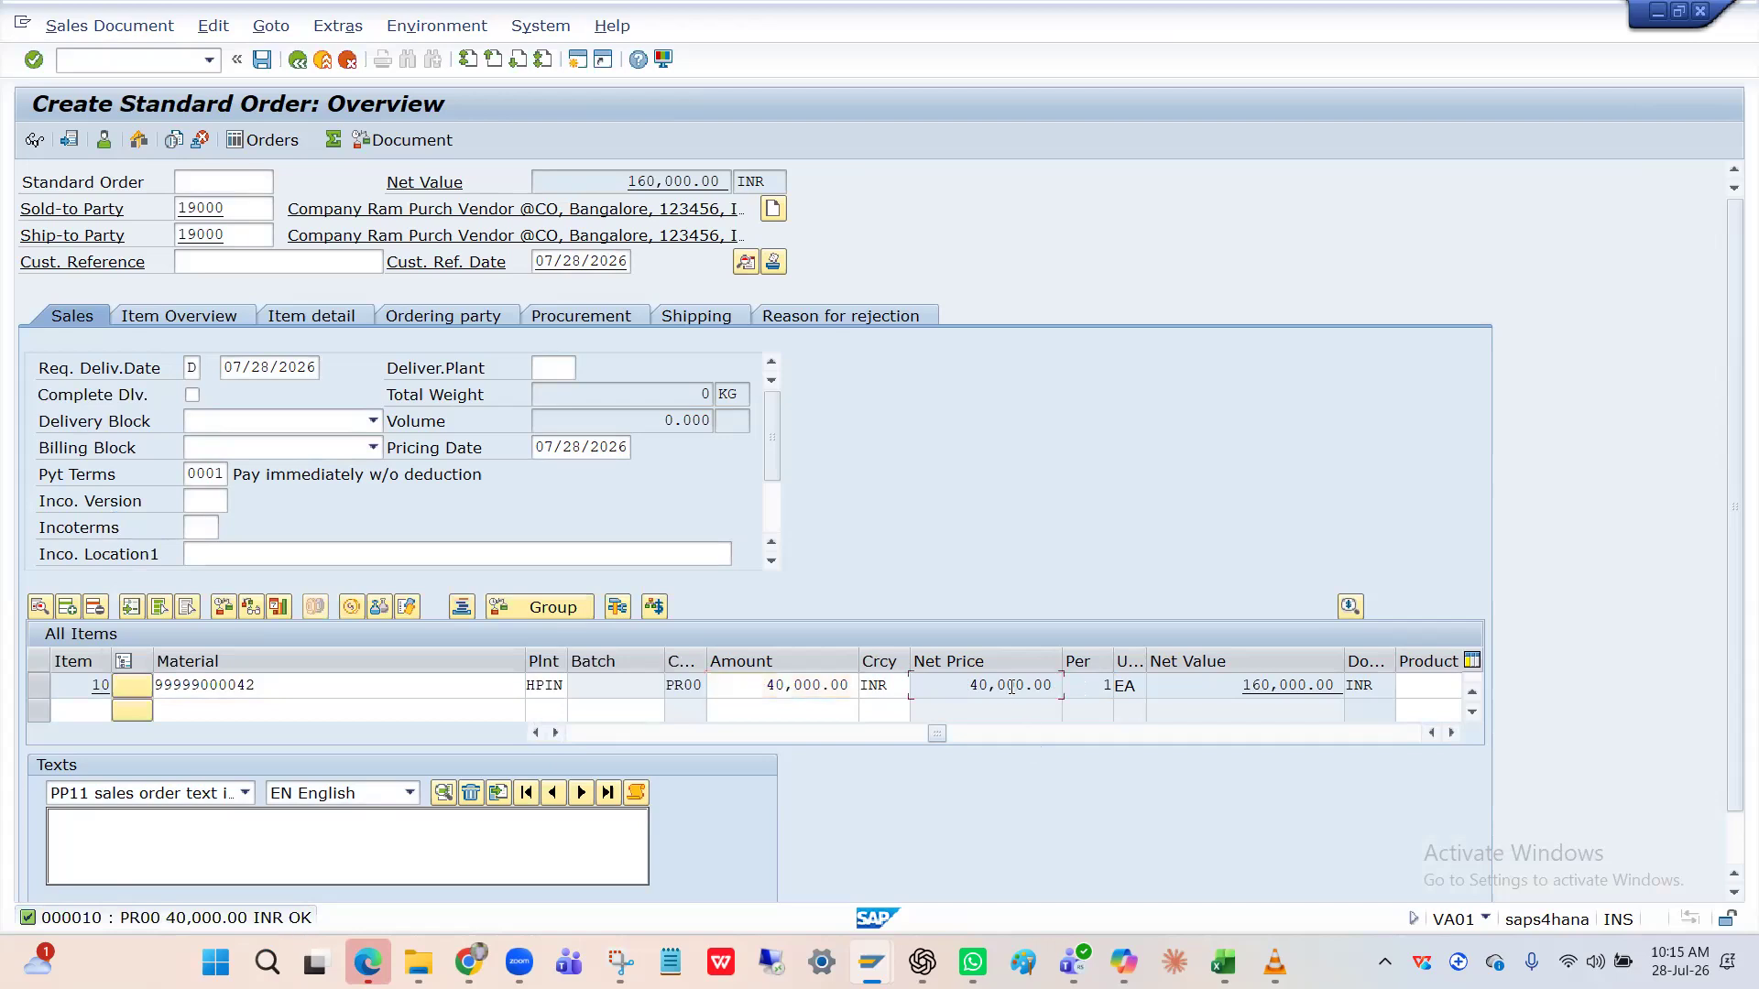
left_click(1106, 686)
left_click(623, 732)
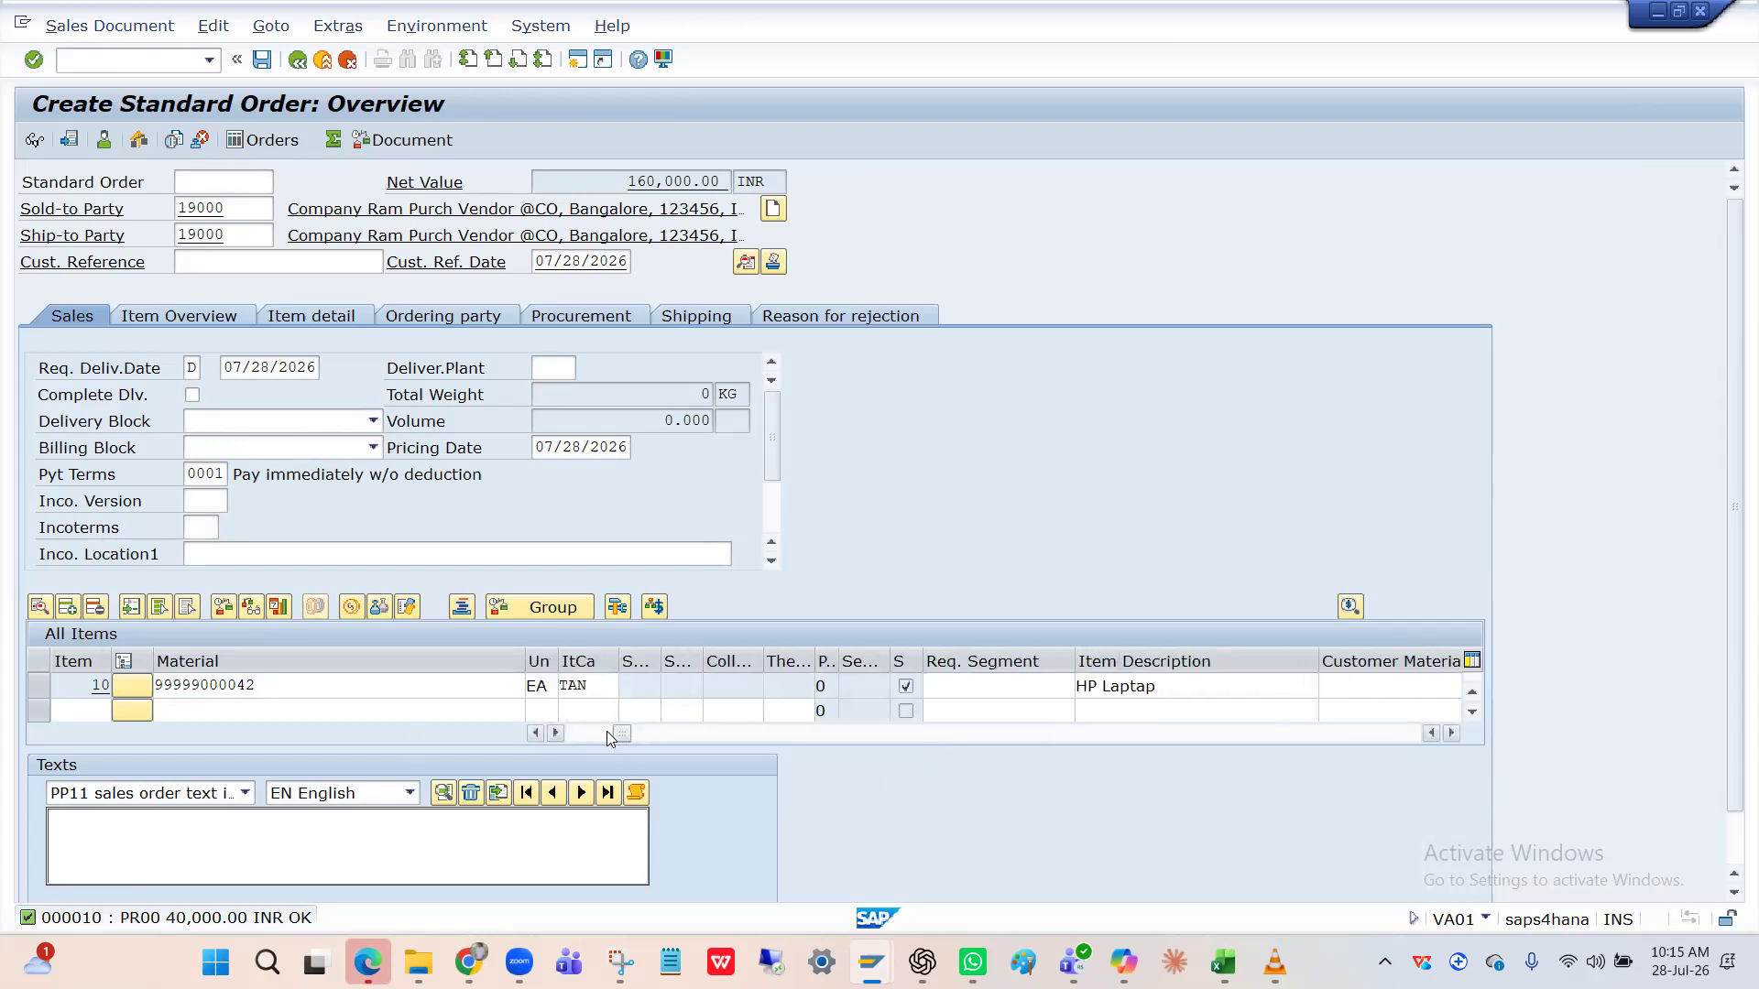
left_click(535, 733)
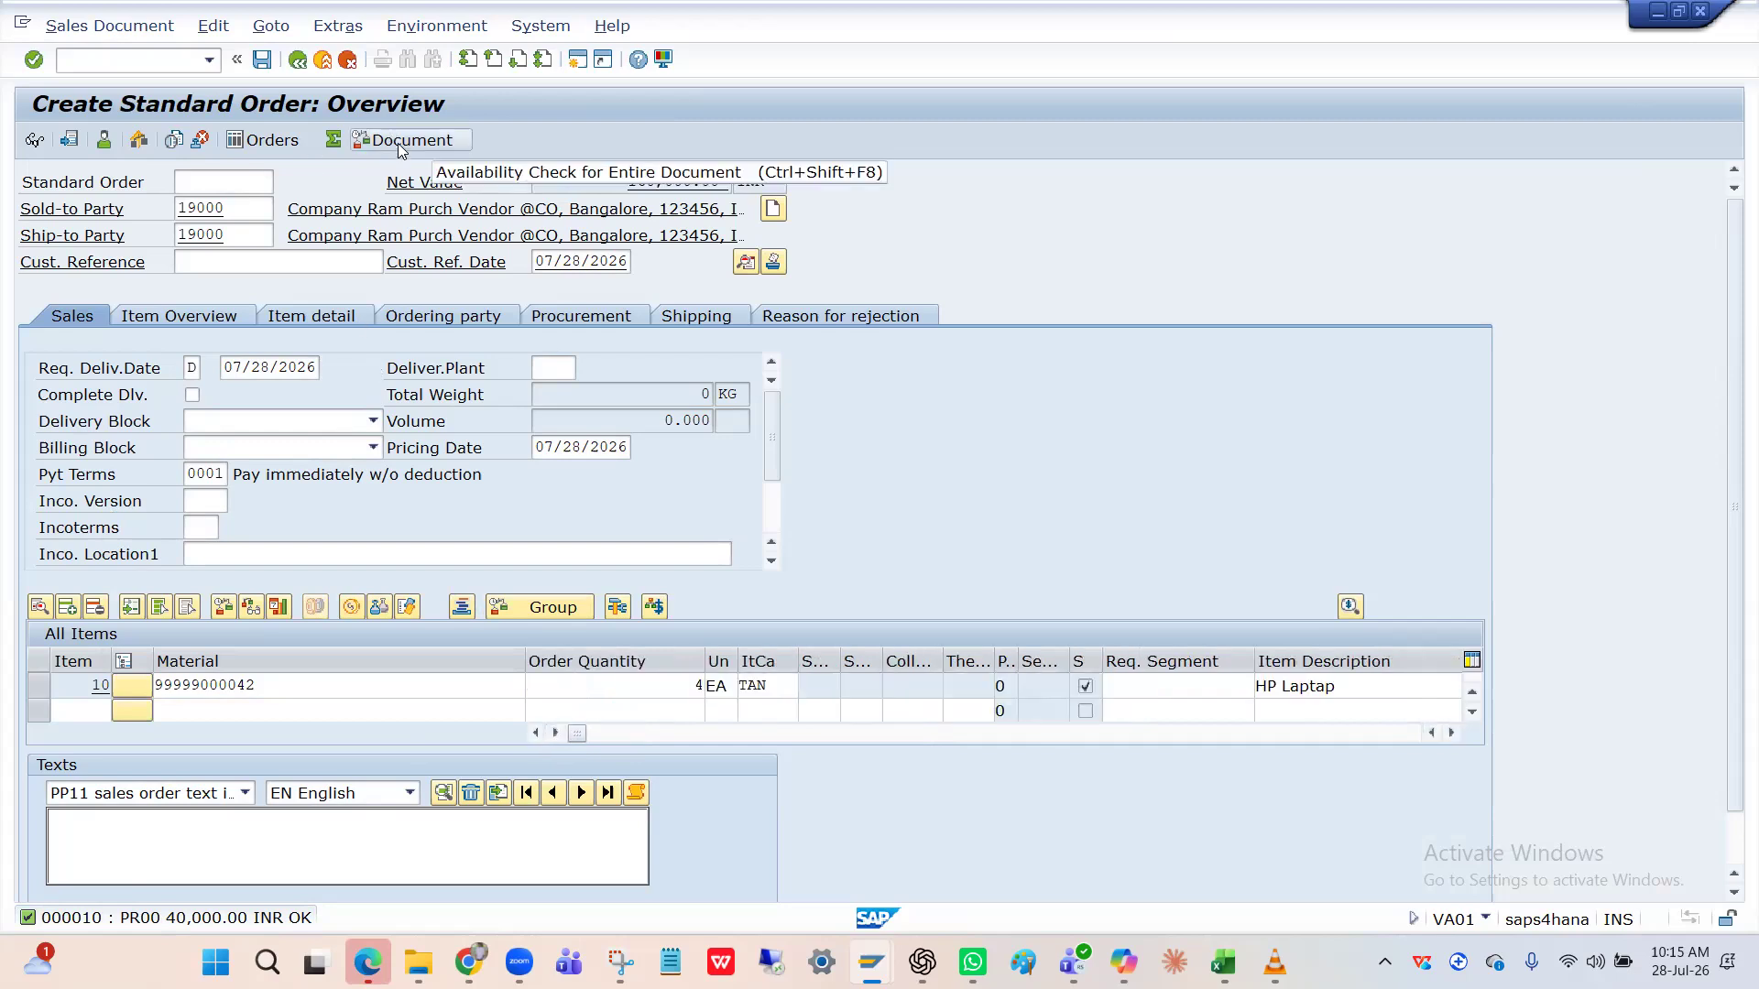
left_click(272, 28)
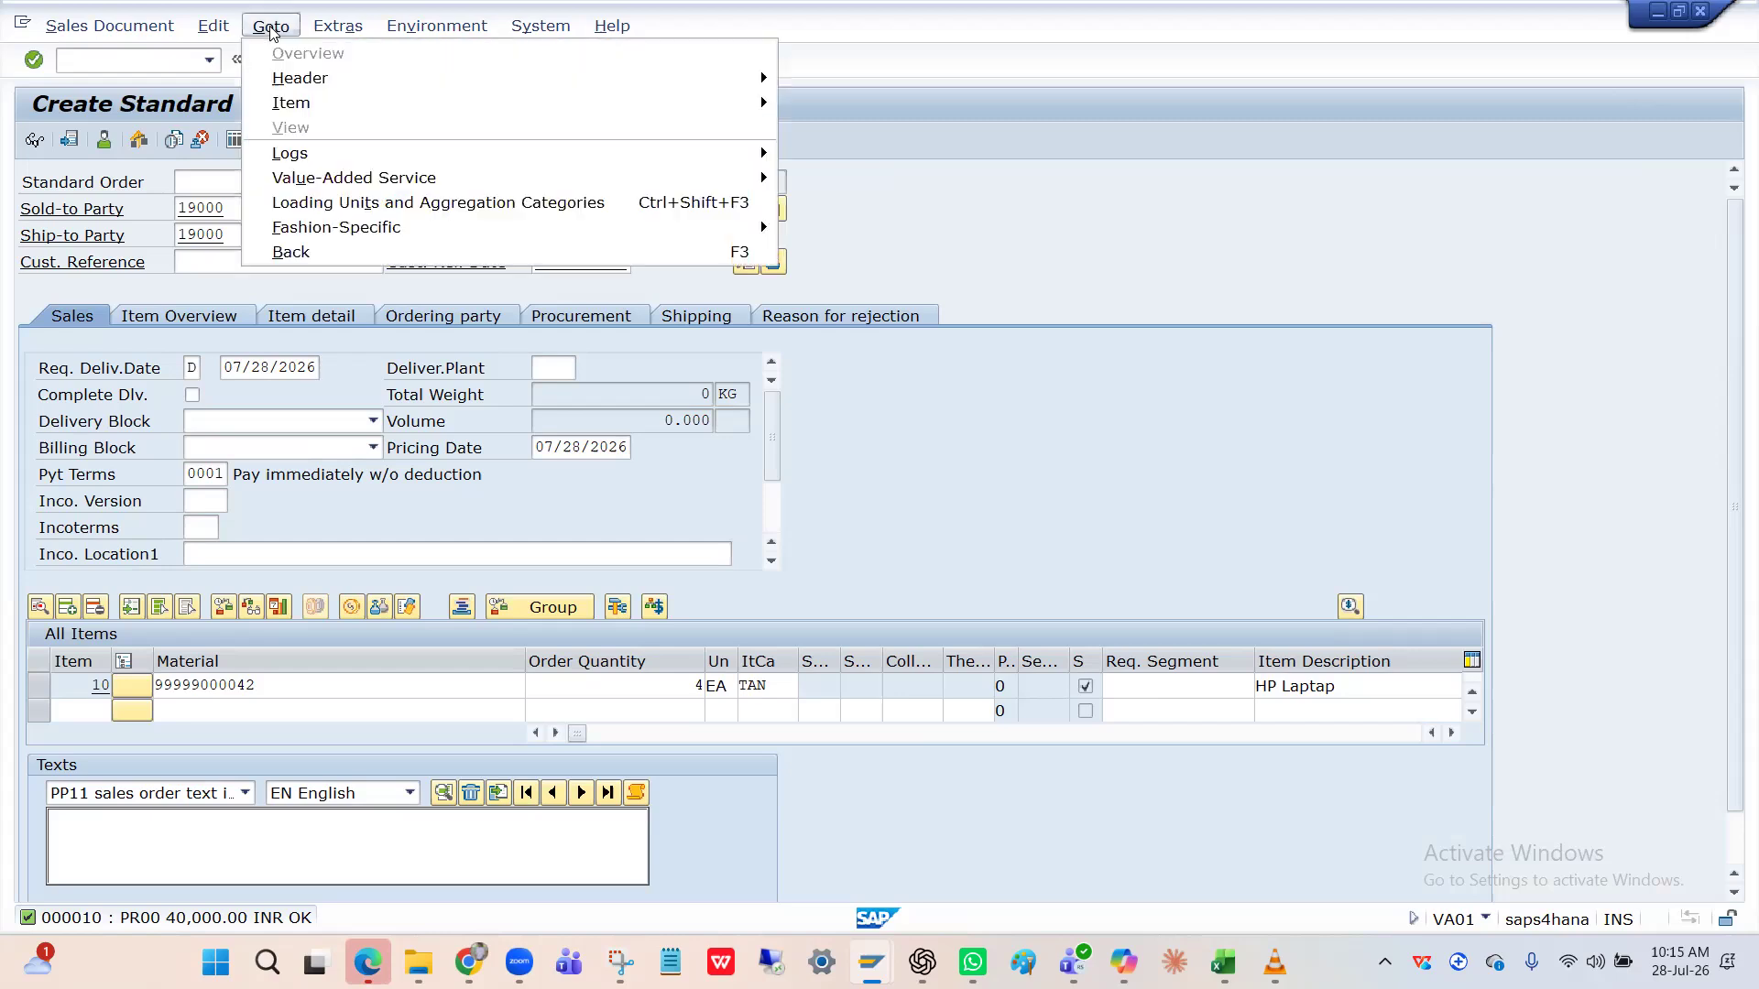
left_click(329, 30)
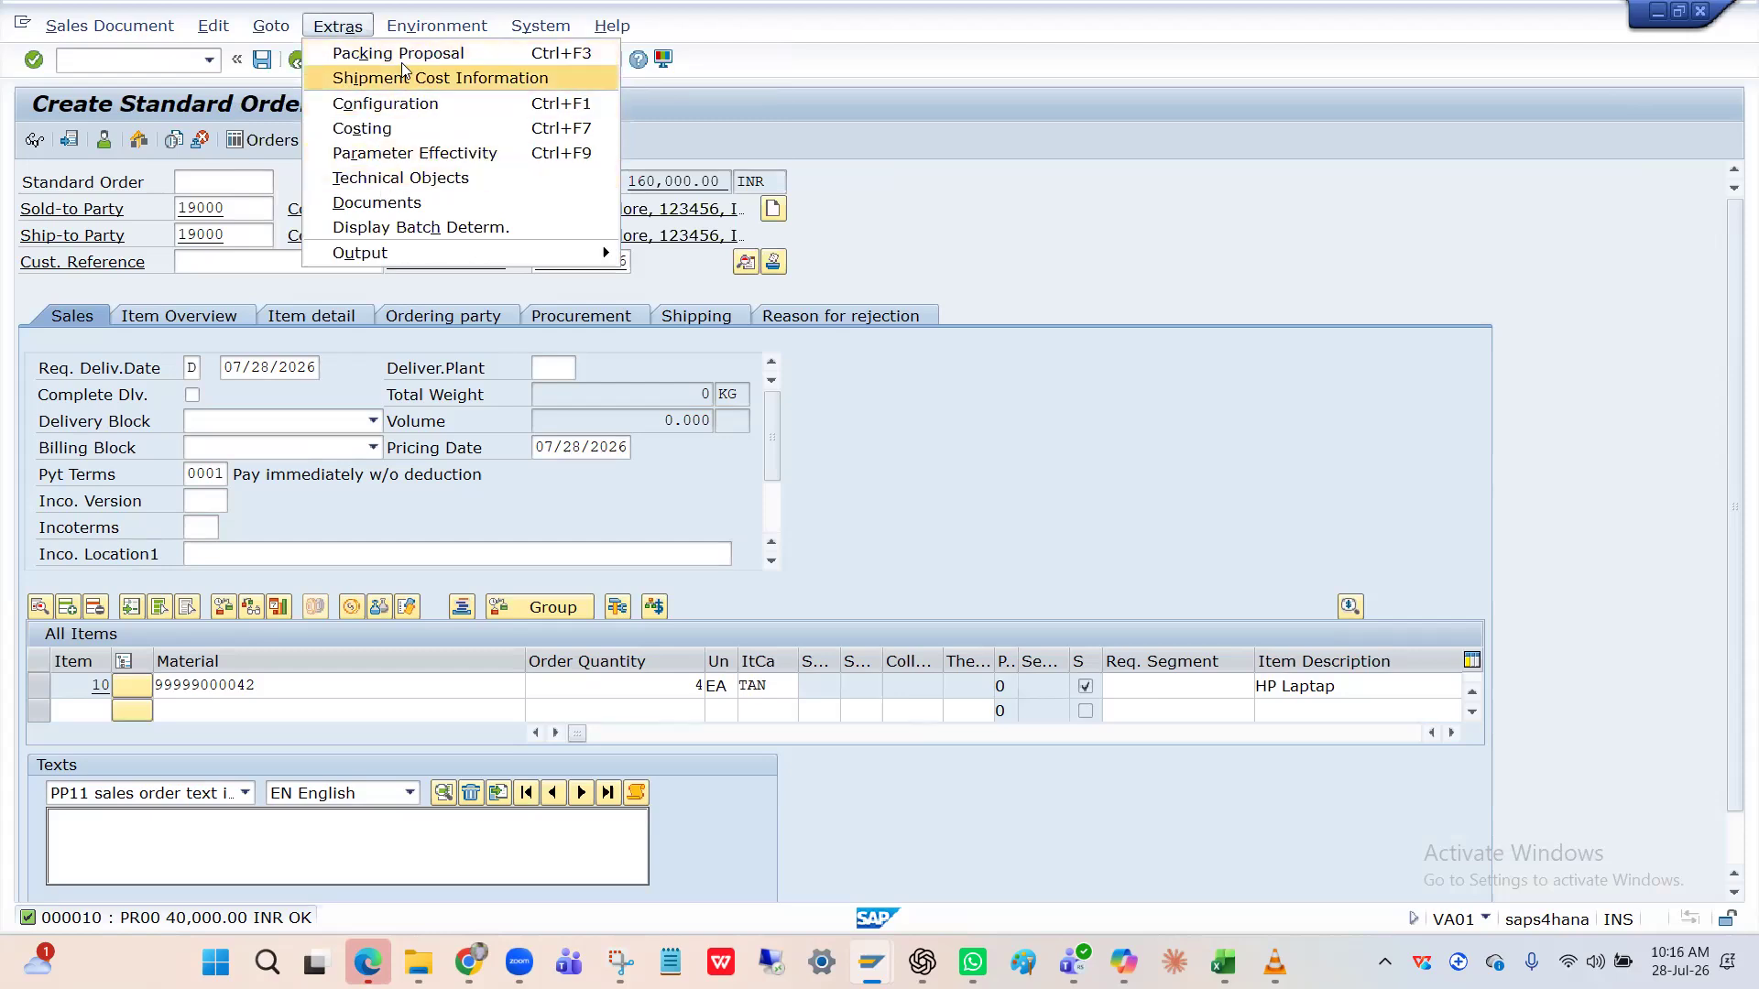
mouse_move(411, 36)
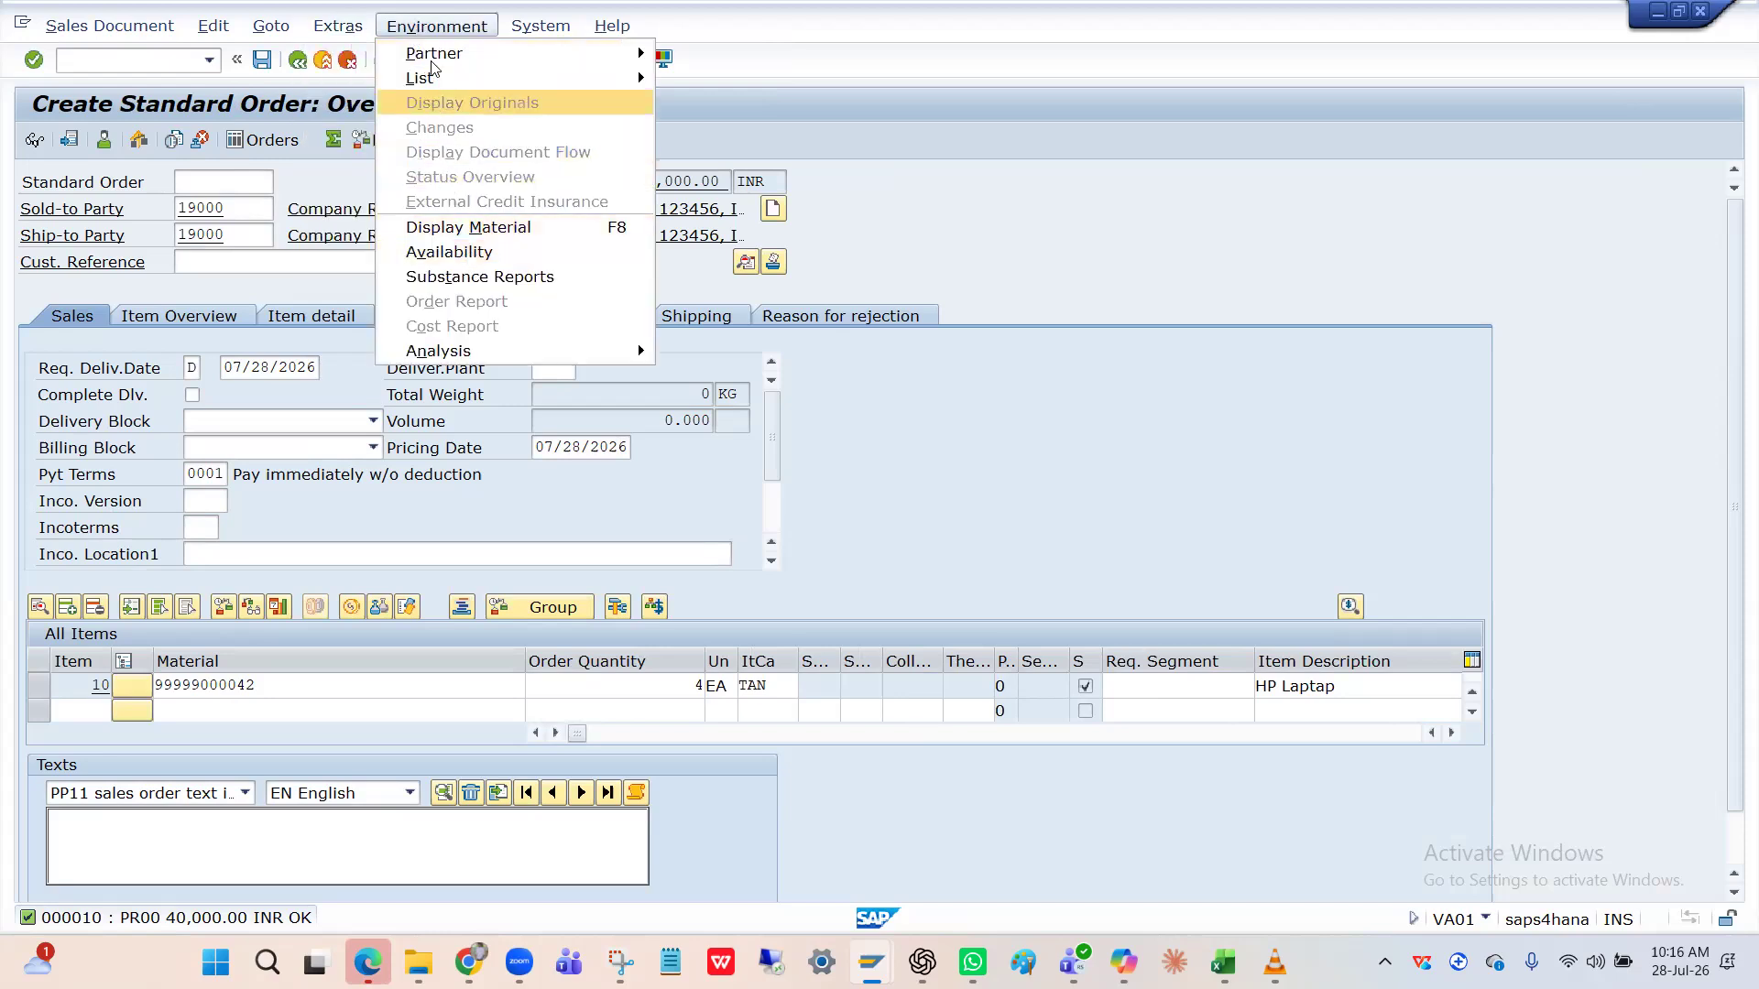
mouse_move(529, 28)
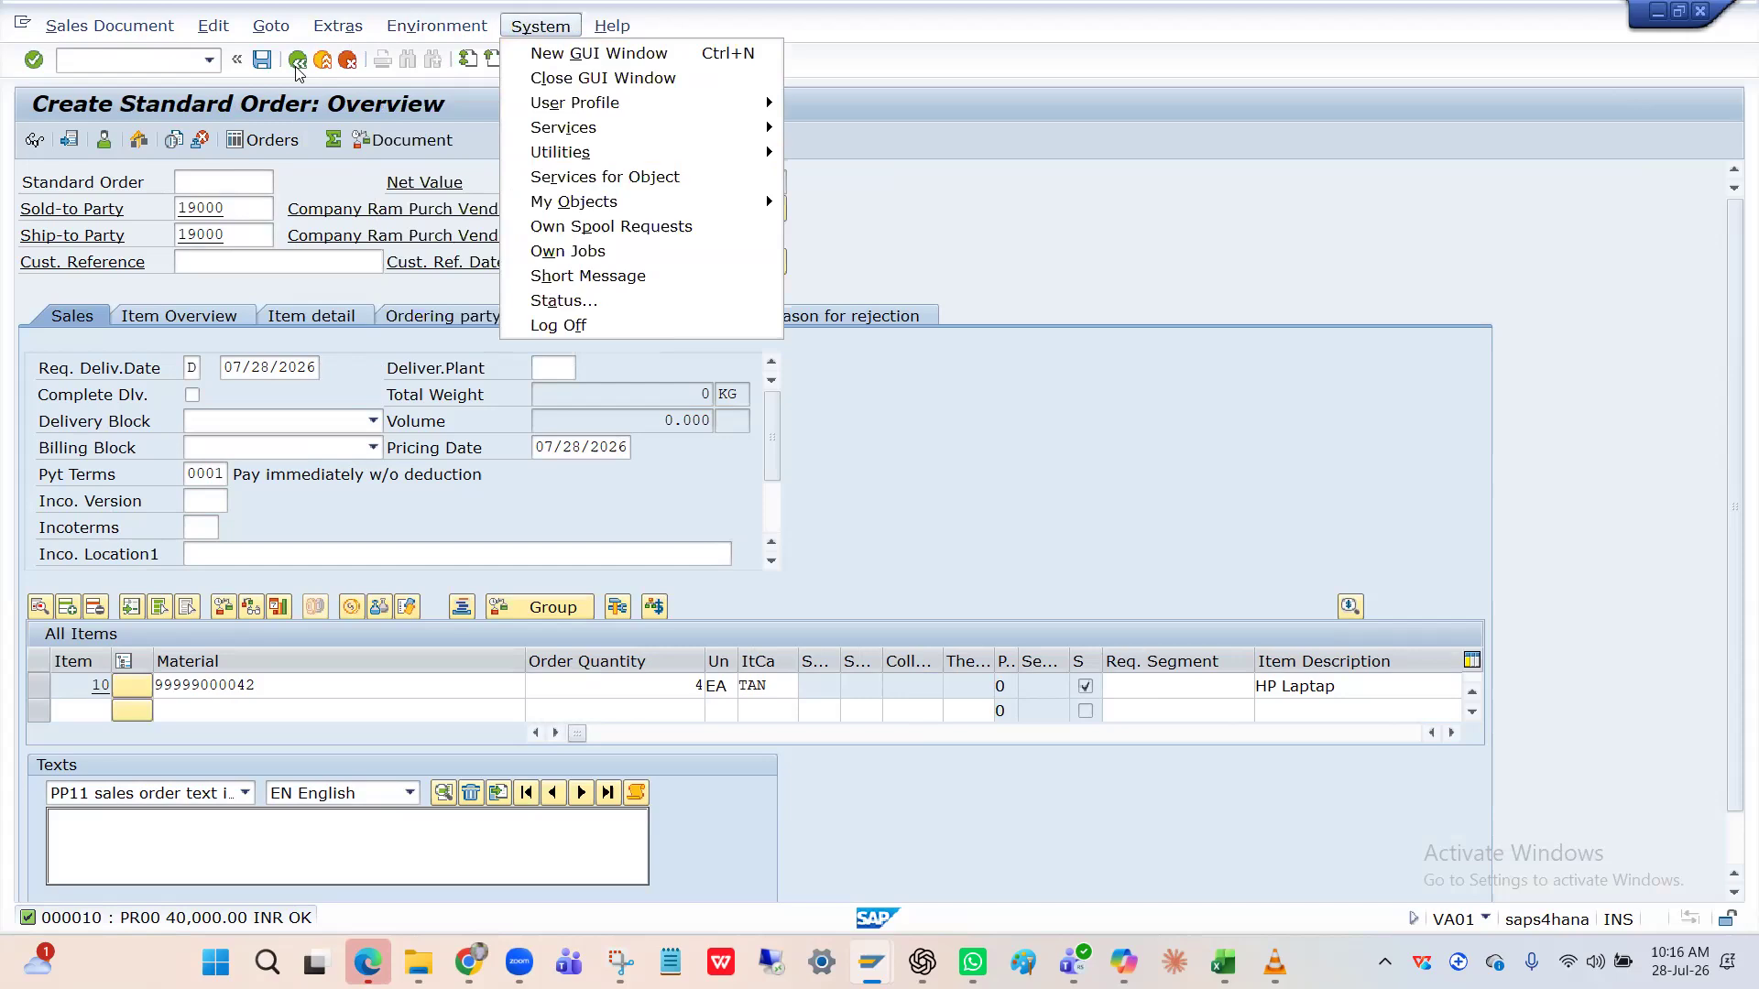
mouse_move(214, 26)
left_click(128, 110)
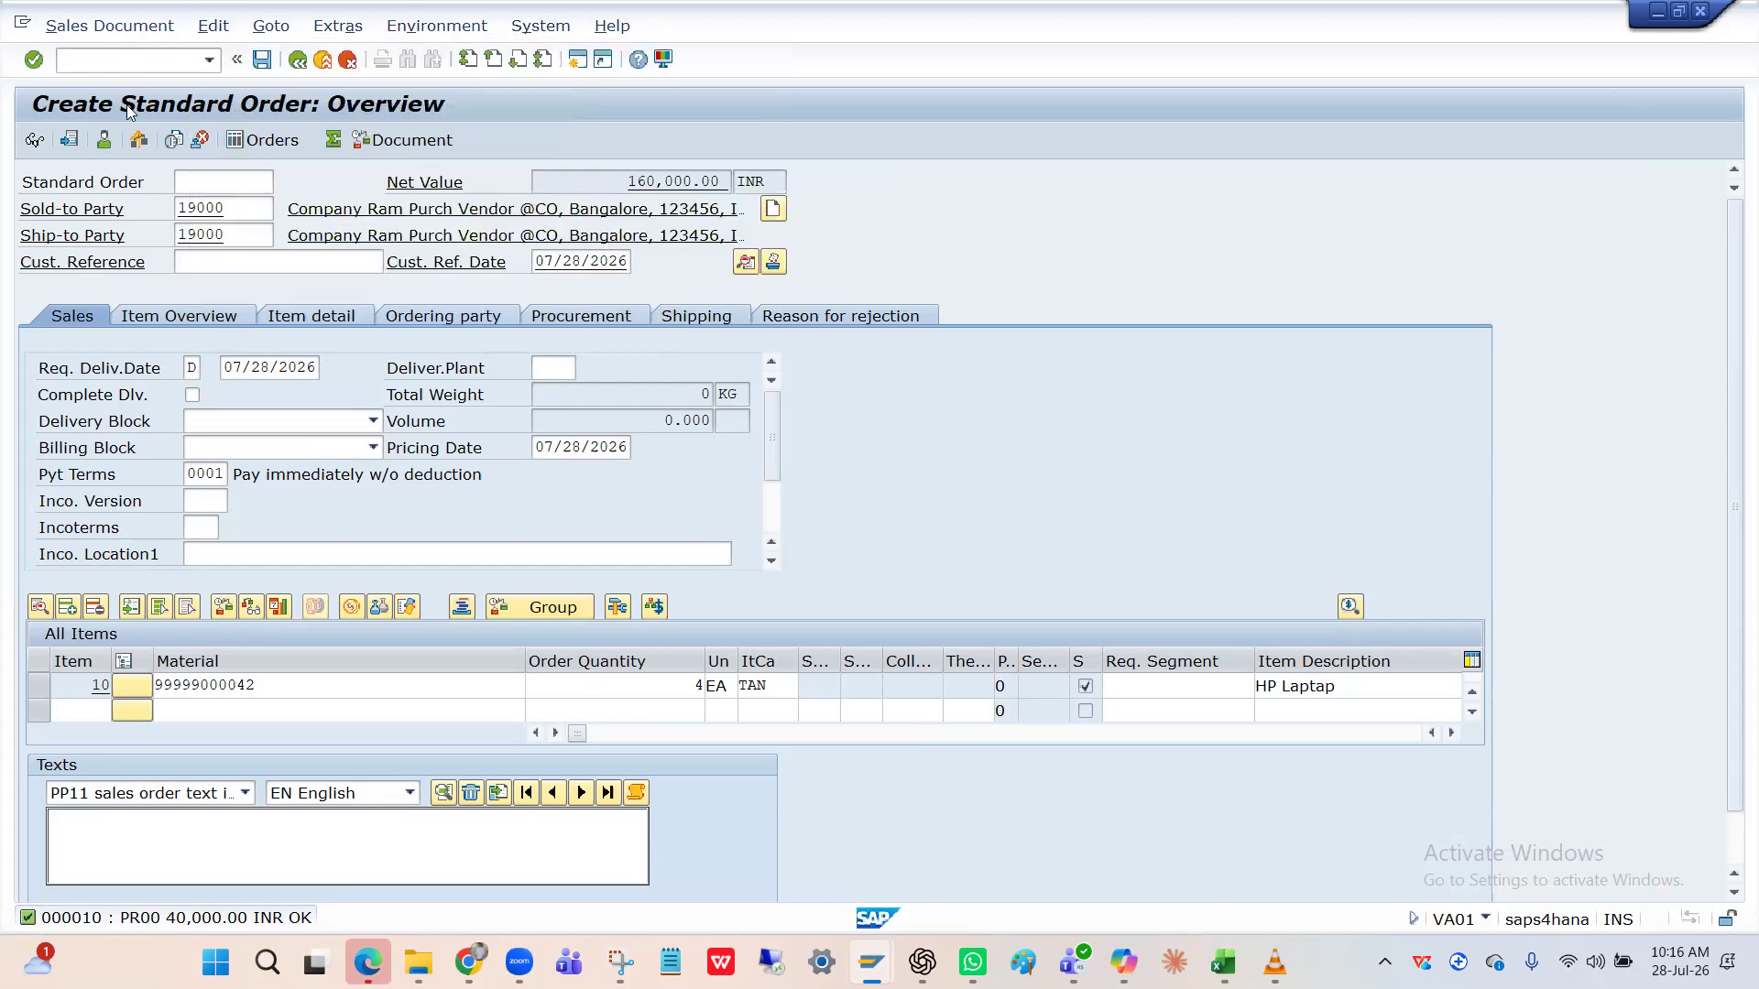
left_click(260, 60)
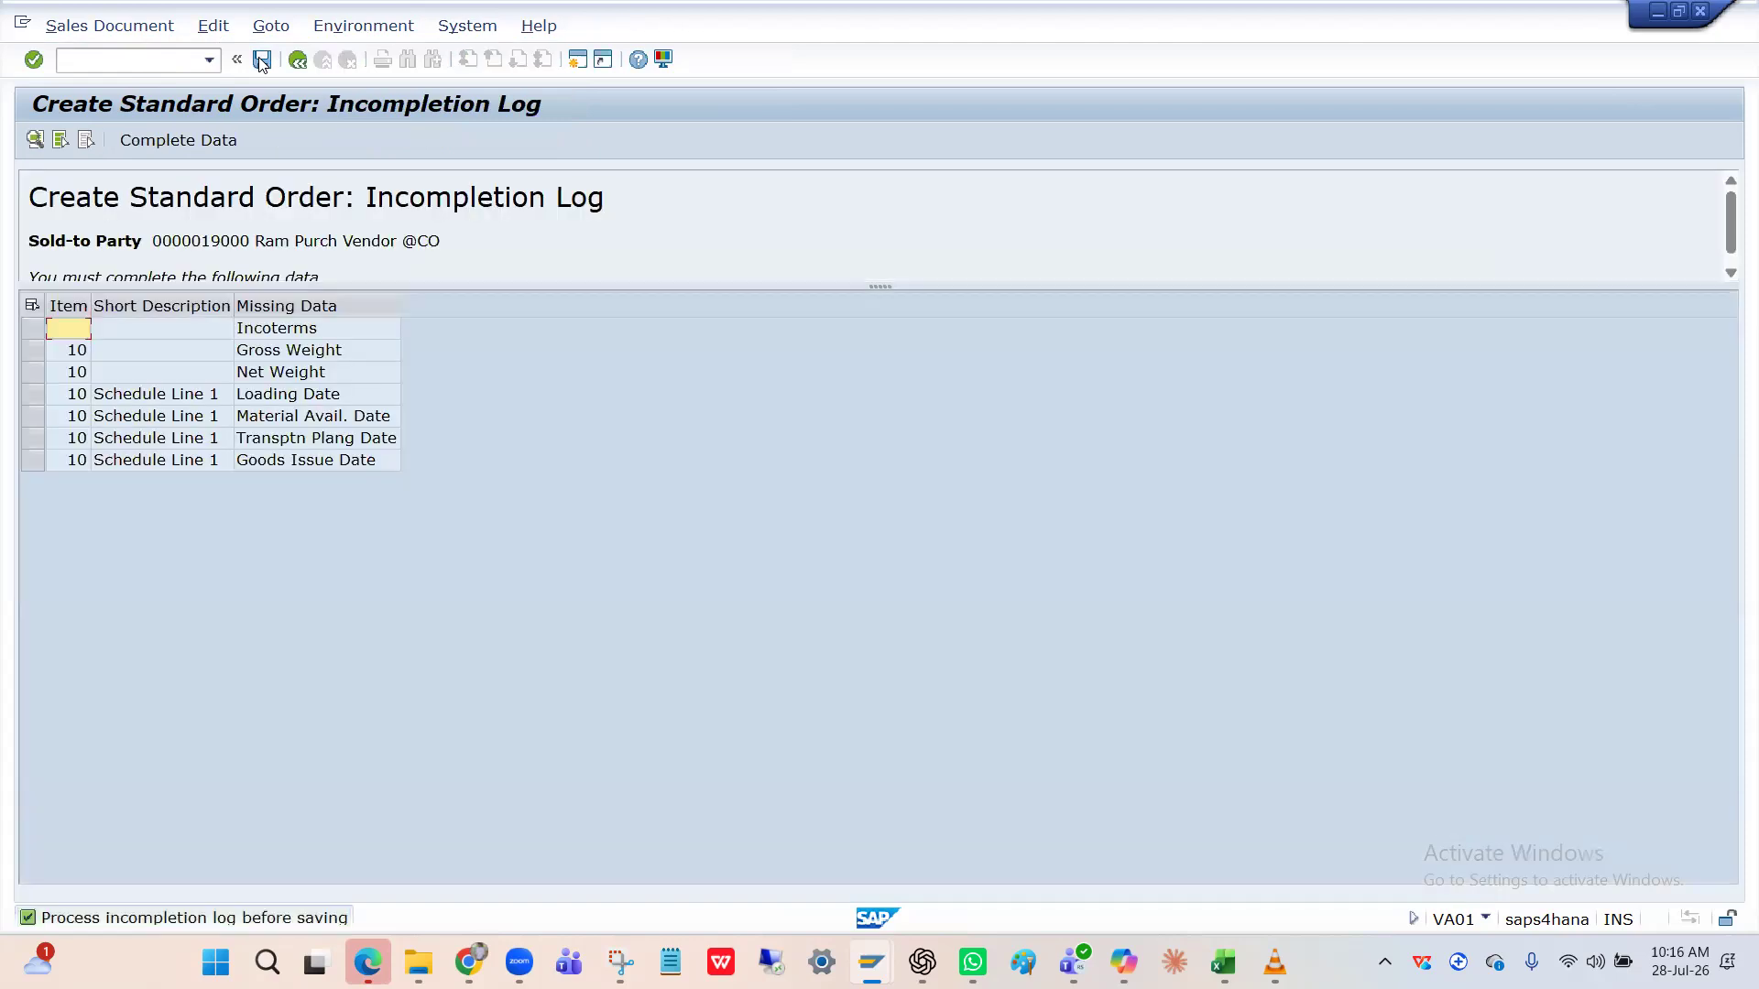
Review the incompletion log entries and open the missing Goods Issue Date schedule line.
left_click(274, 337)
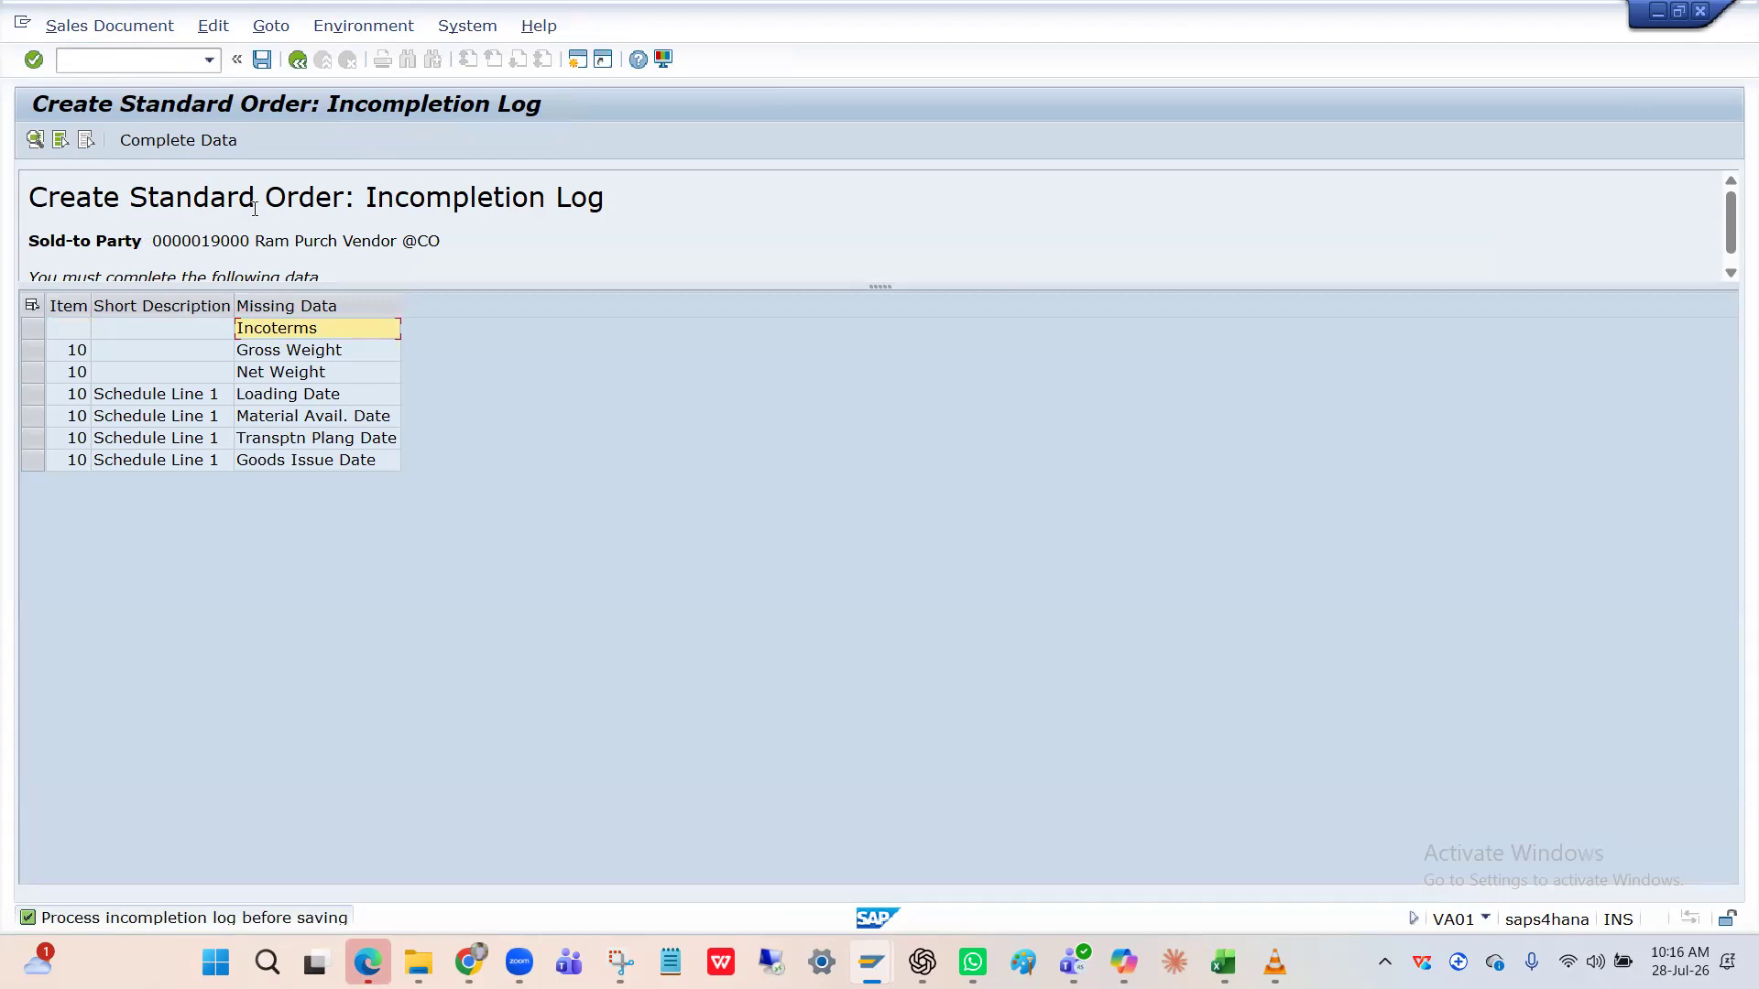
left_click(283, 374)
left_click(287, 397)
left_click(286, 420)
left_click(283, 440)
left_click(282, 456)
double_click(282, 458)
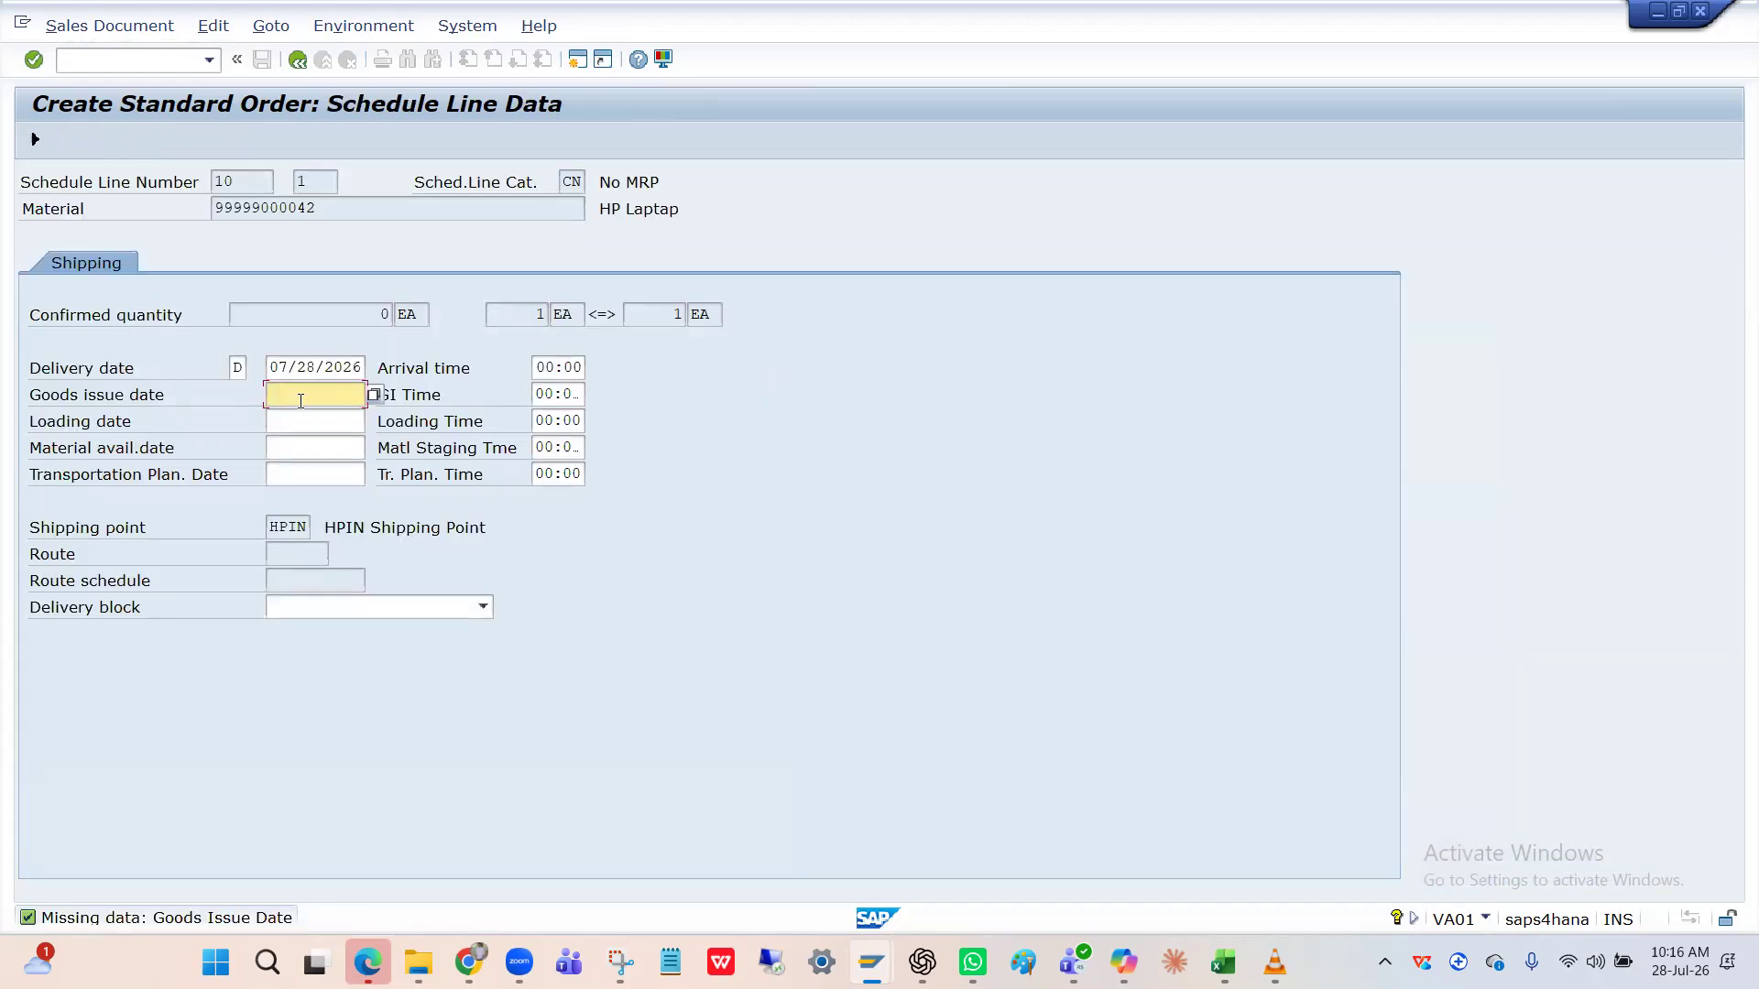
Copy the 07/28/2026 delivery date into the goods issue date.
left_click(304, 369)
key("ctrl+a")
key("ctrl+c")
left_click(302, 394)
key("ctrl+v")
key("Return")
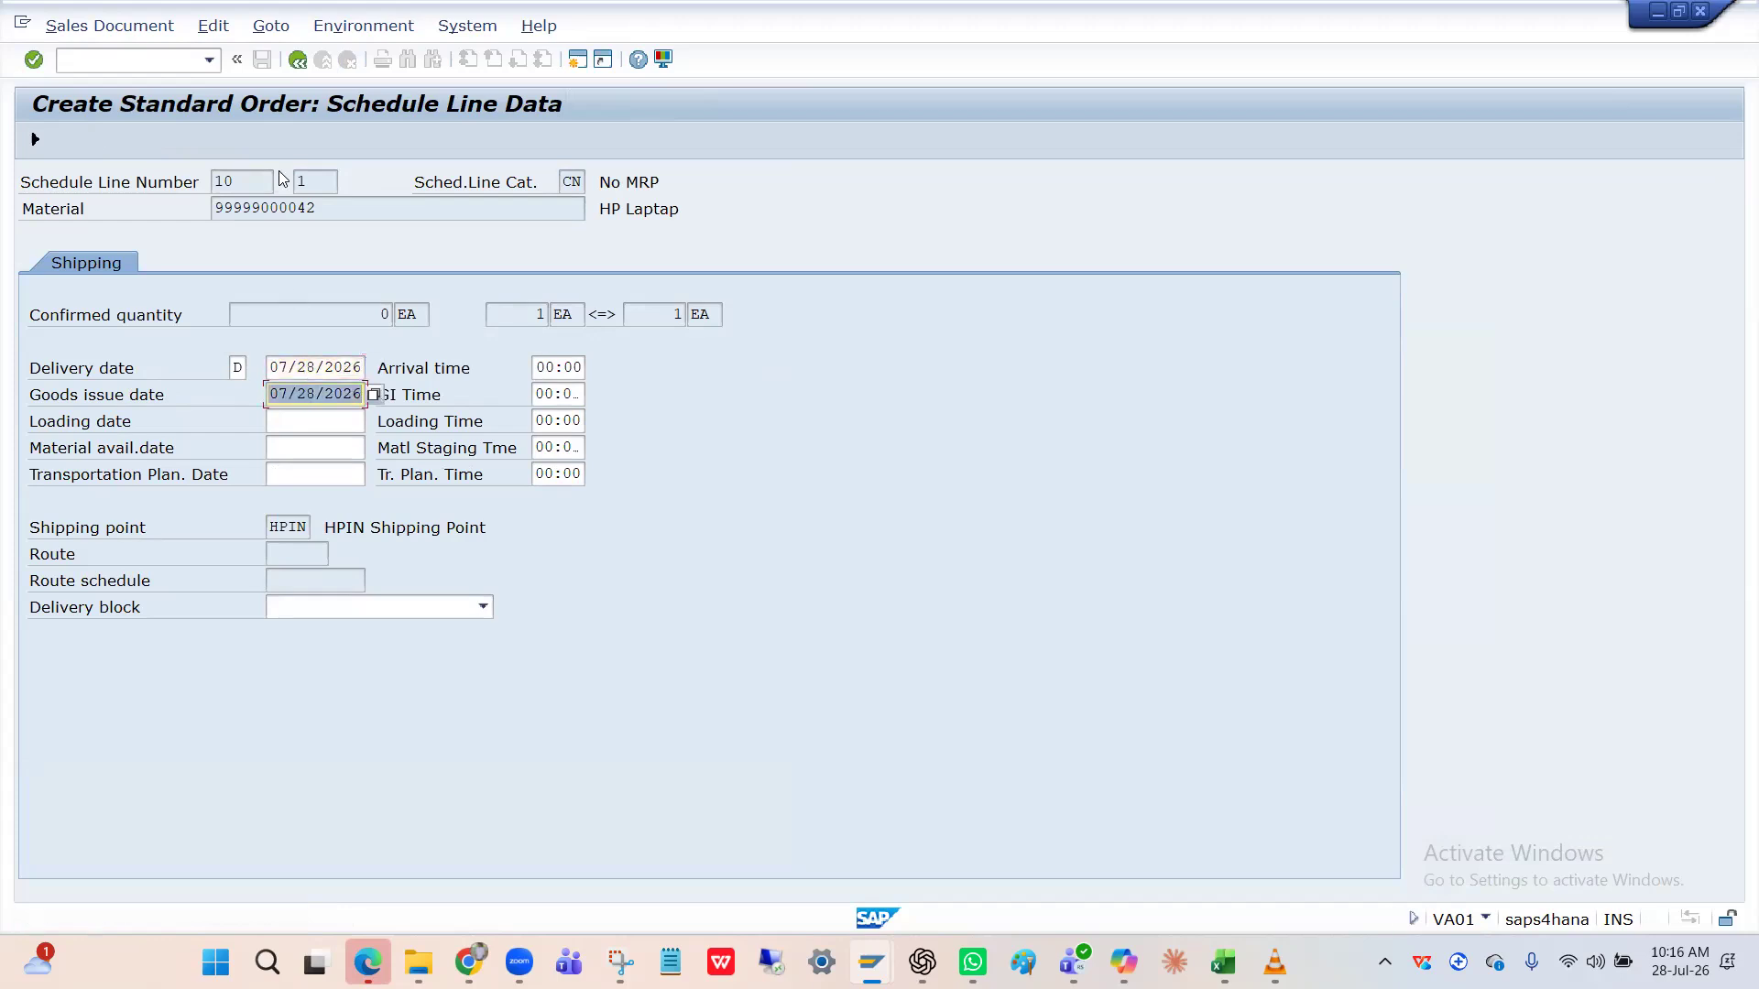
left_click(298, 59)
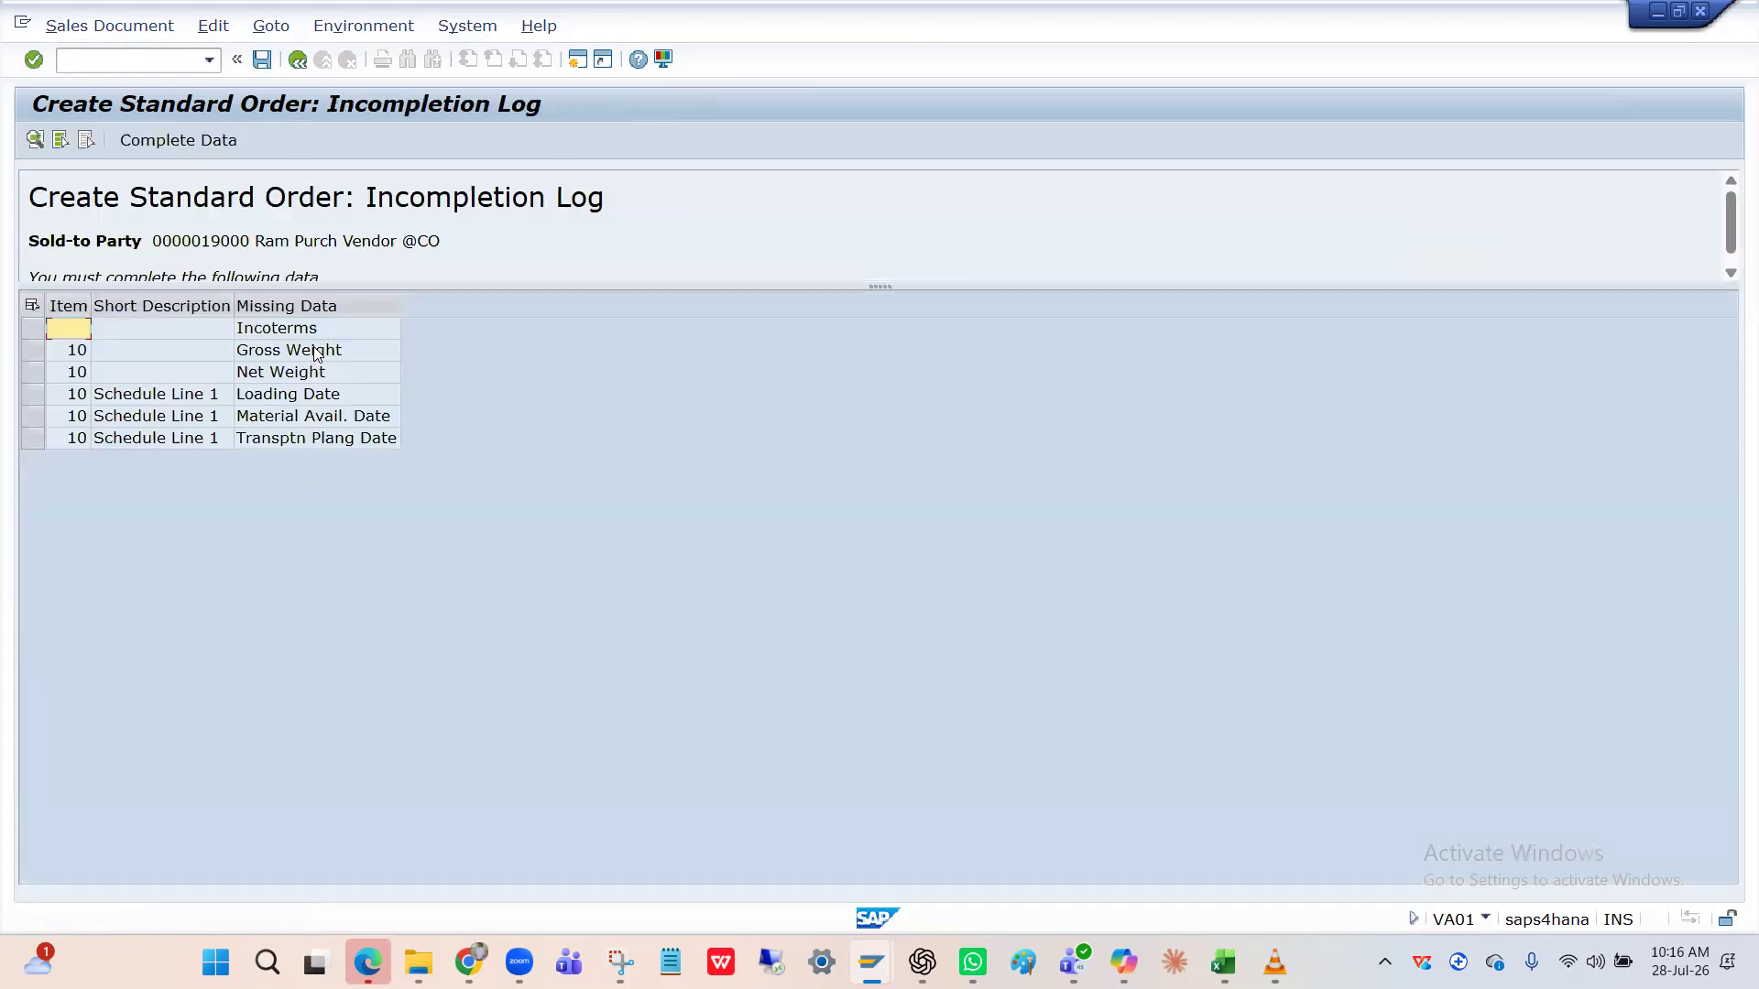
Enter a transportation planning date, trying 07/28/2026 and then 07/24/2026.
double_click(287, 436)
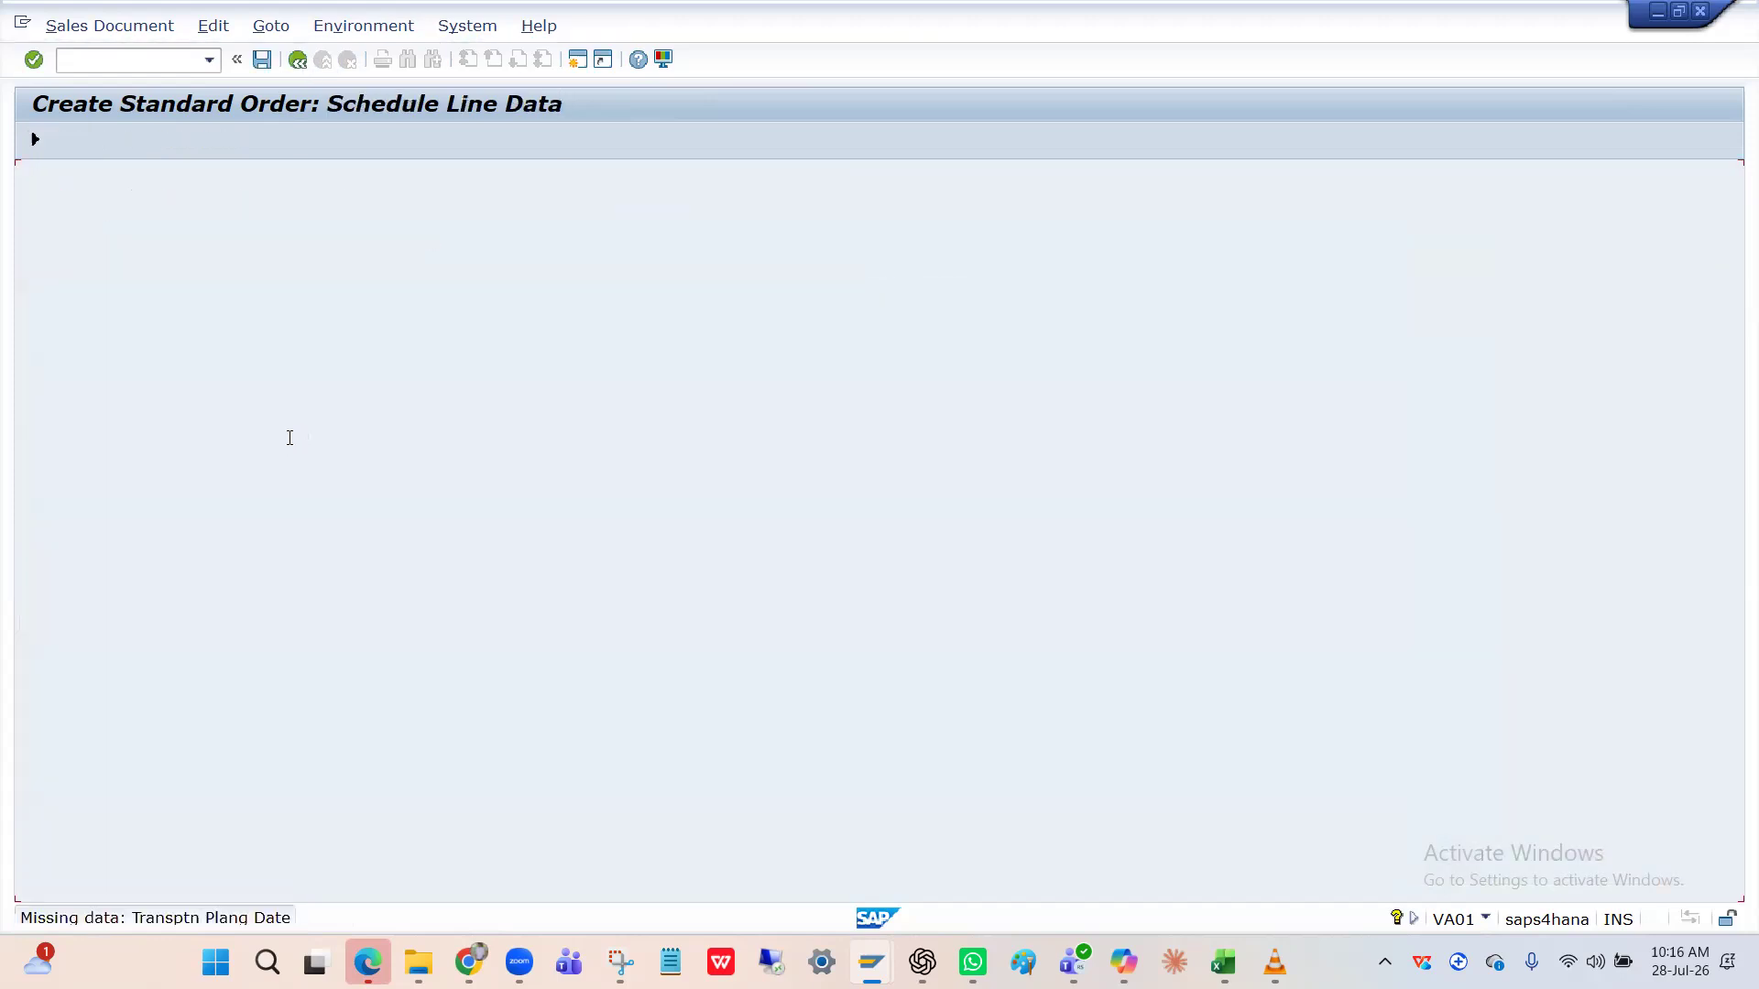
type("07/28/2026")
key("Return")
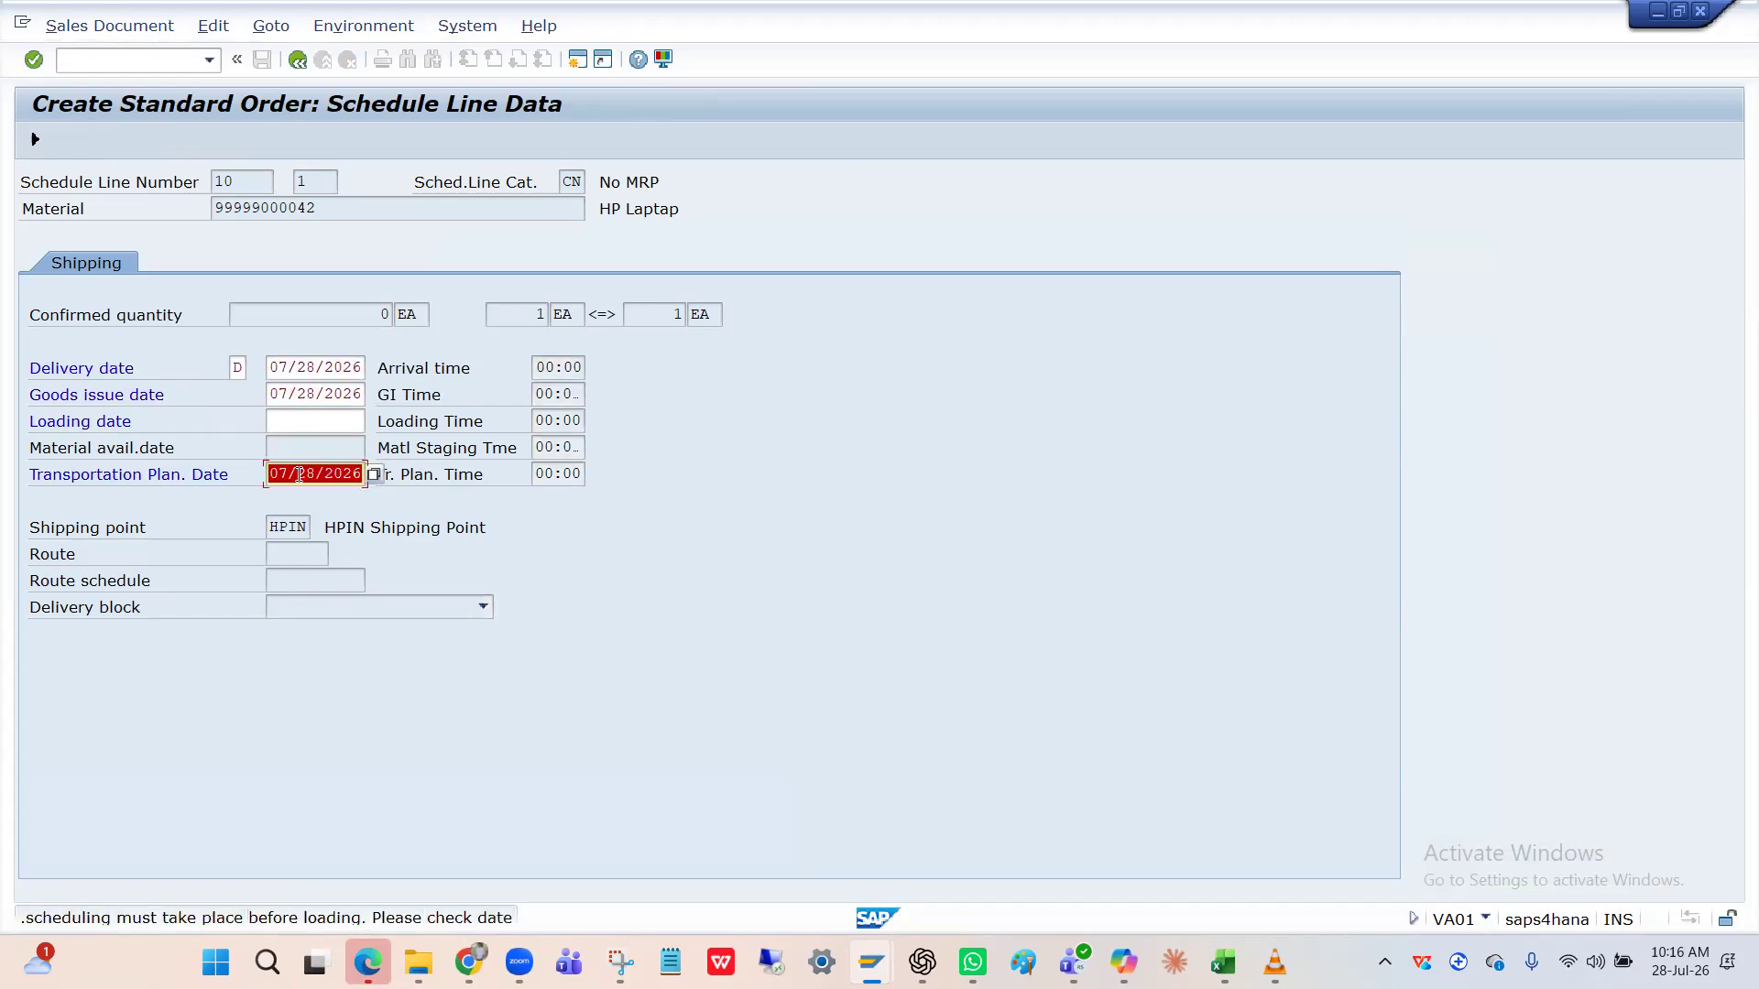
key("BackSpace")
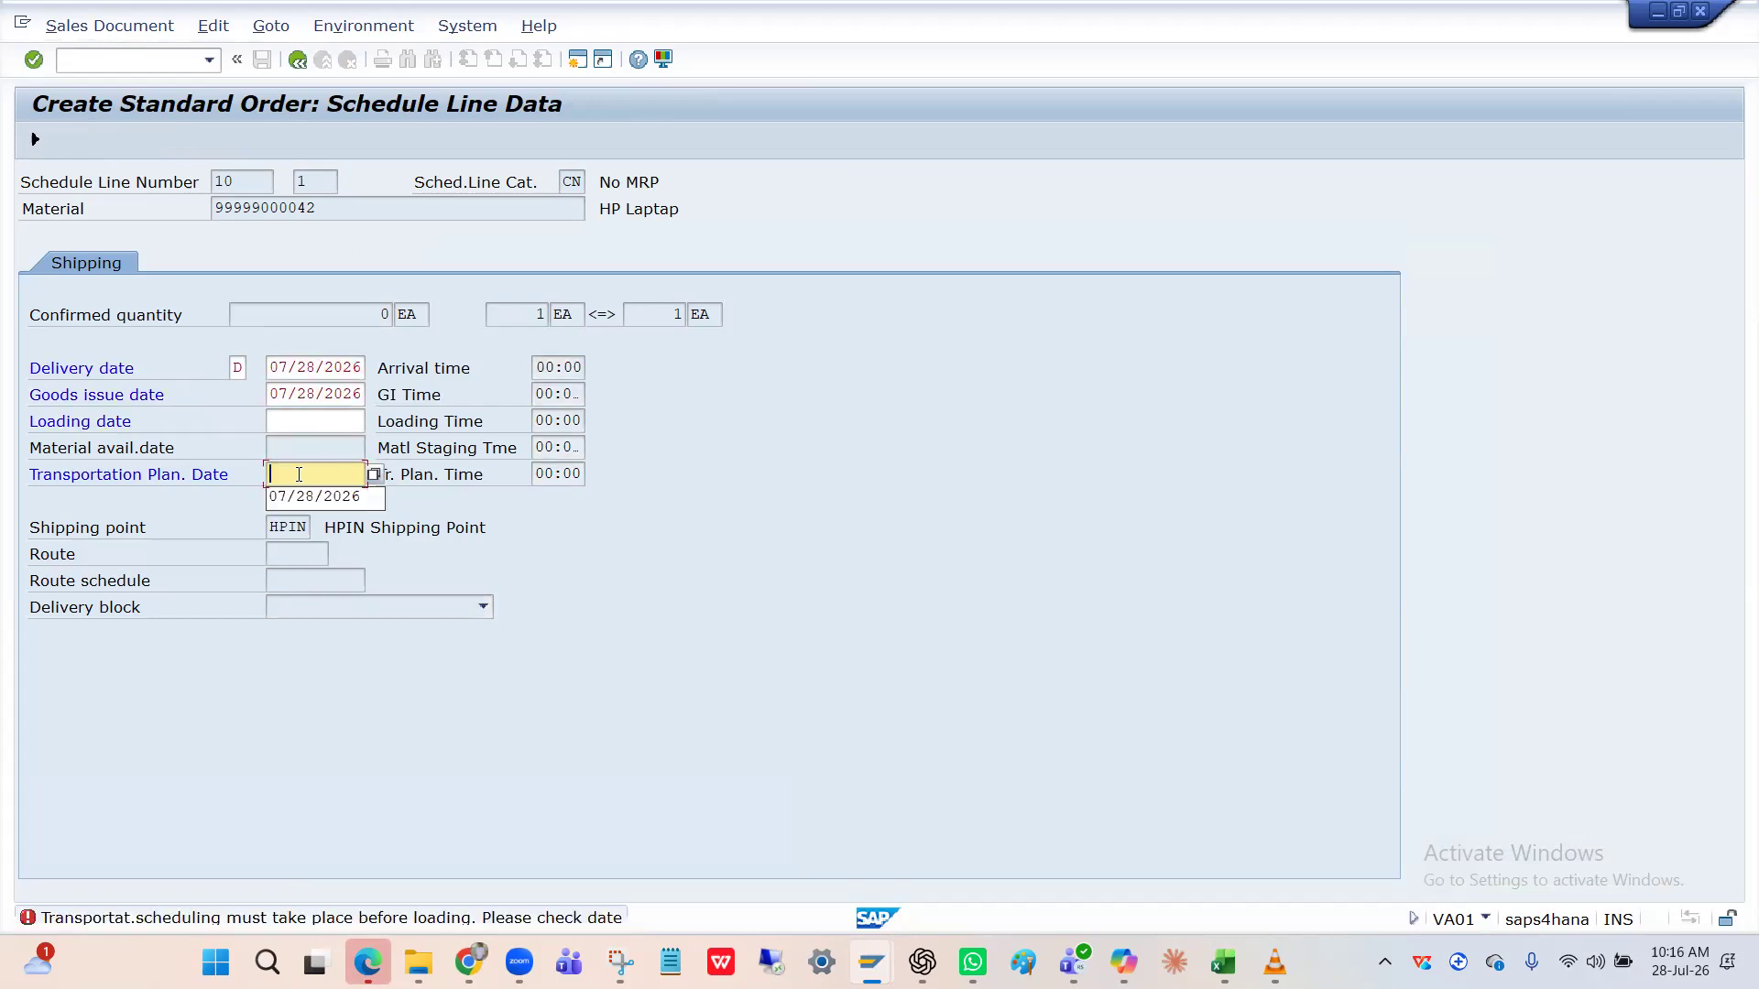
left_click(296, 494)
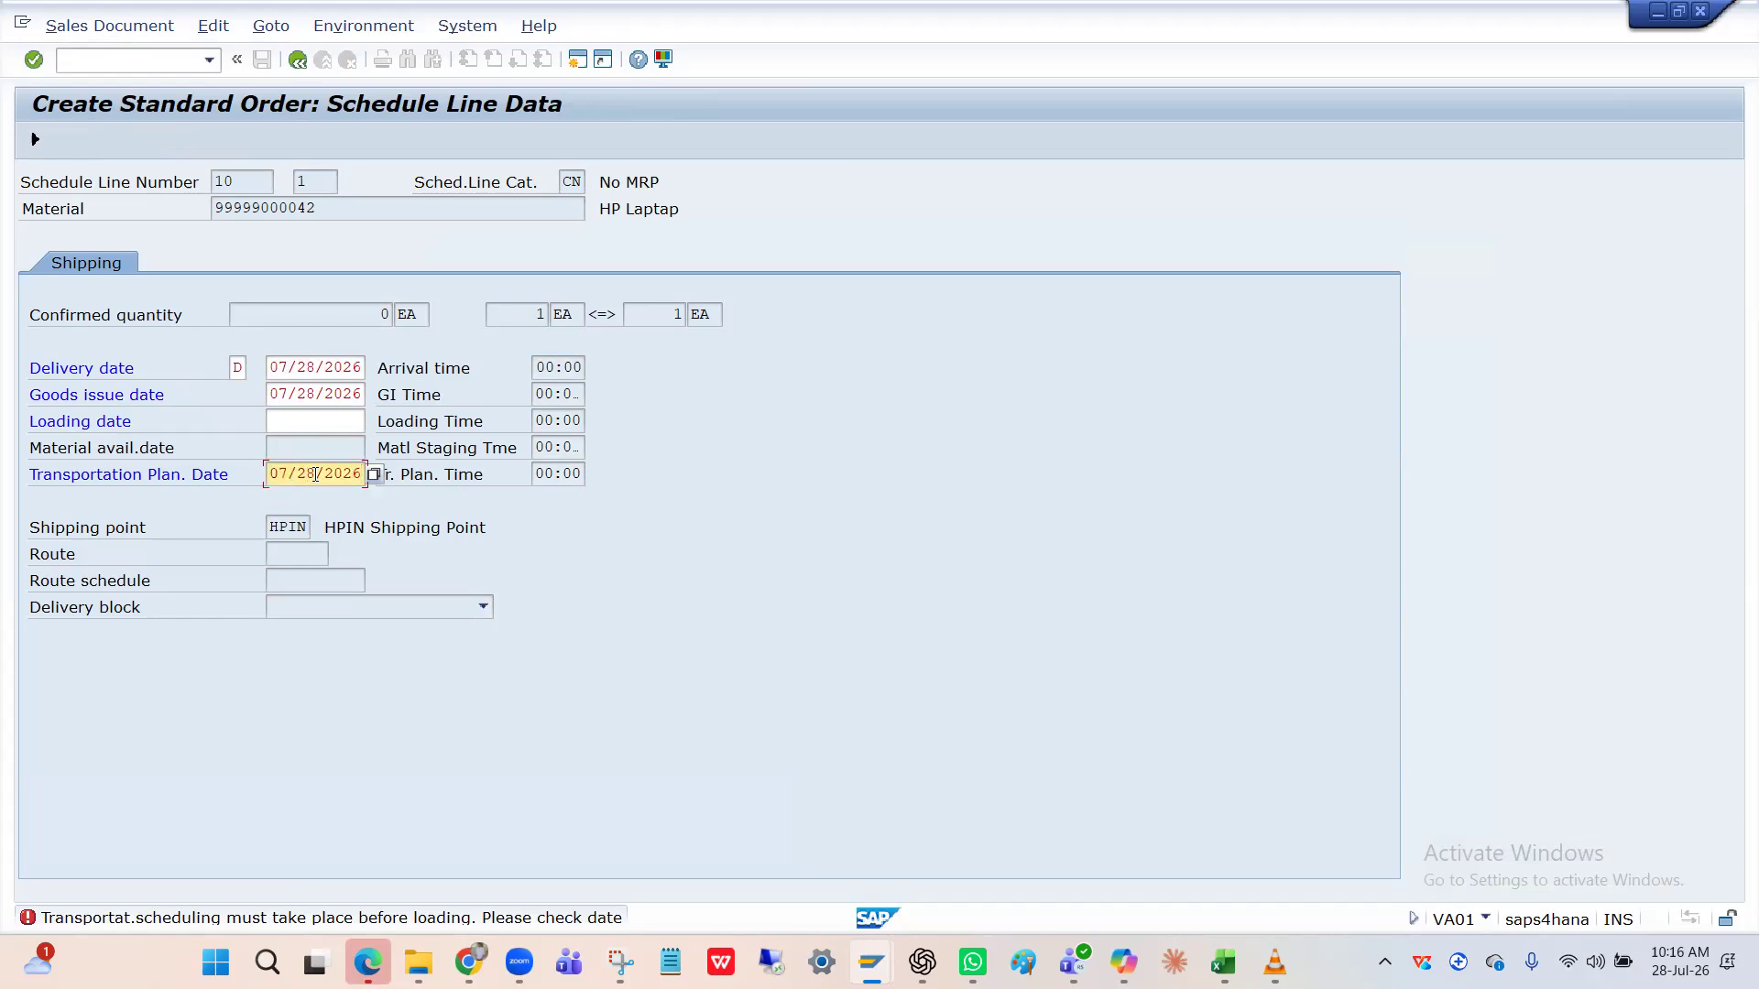
left_click(317, 474)
key("BackSpace")
type("4")
key("Return")
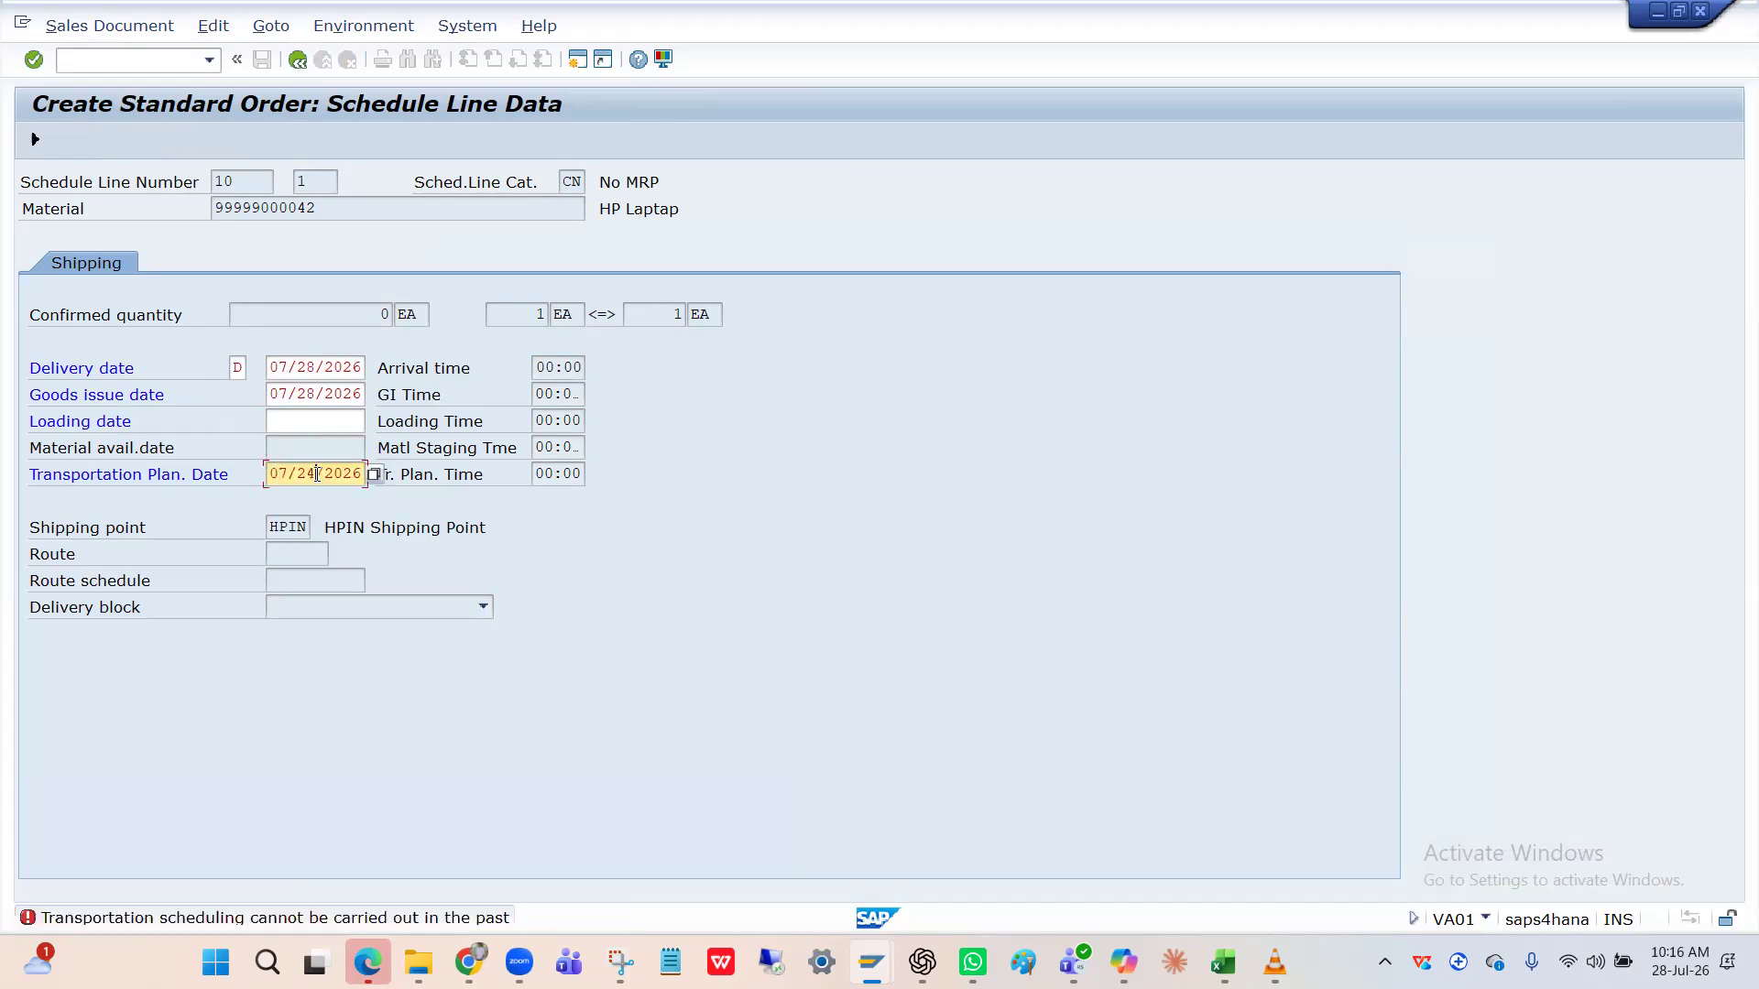
Correct the transportation planning date to 07/29/2026.
left_click(317, 475)
key("BackSpace")
type("4")
key("Return")
left_click(315, 474)
key("BackSpace")
type("9")
key("Return")
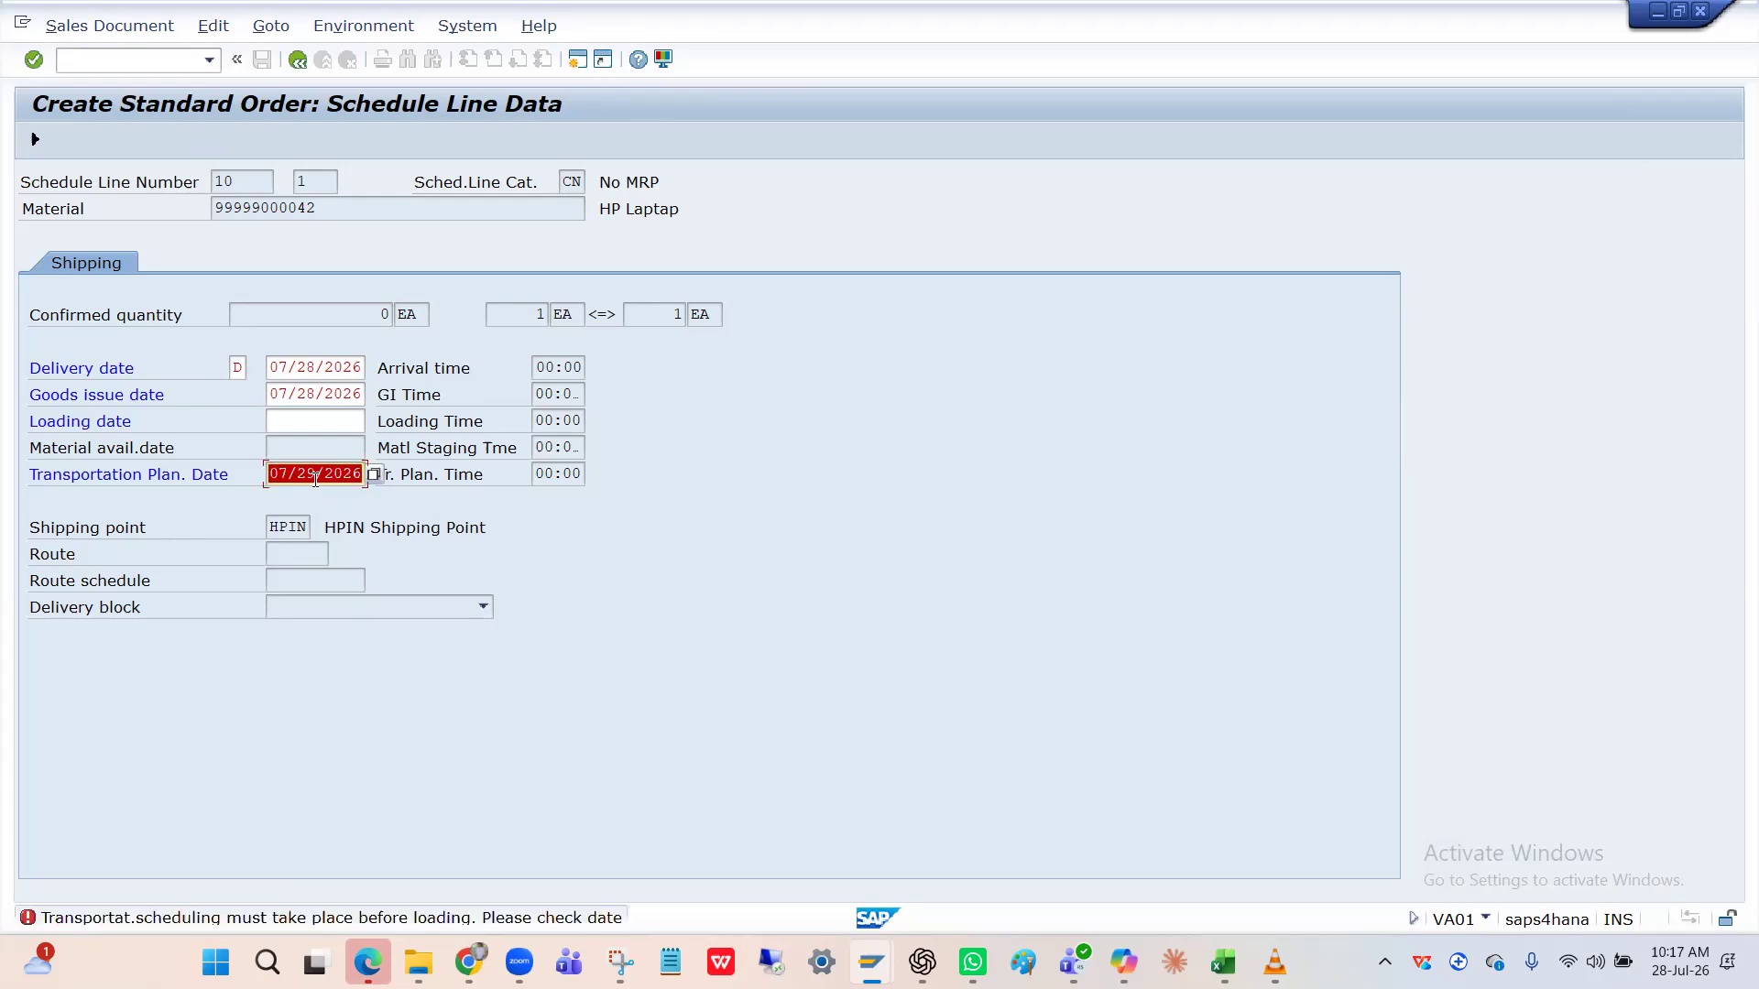
left_click(315, 474)
Change the goods issue and delivery dates to 07/29/2026.
left_click(316, 396)
key("BackSpace")
type("9")
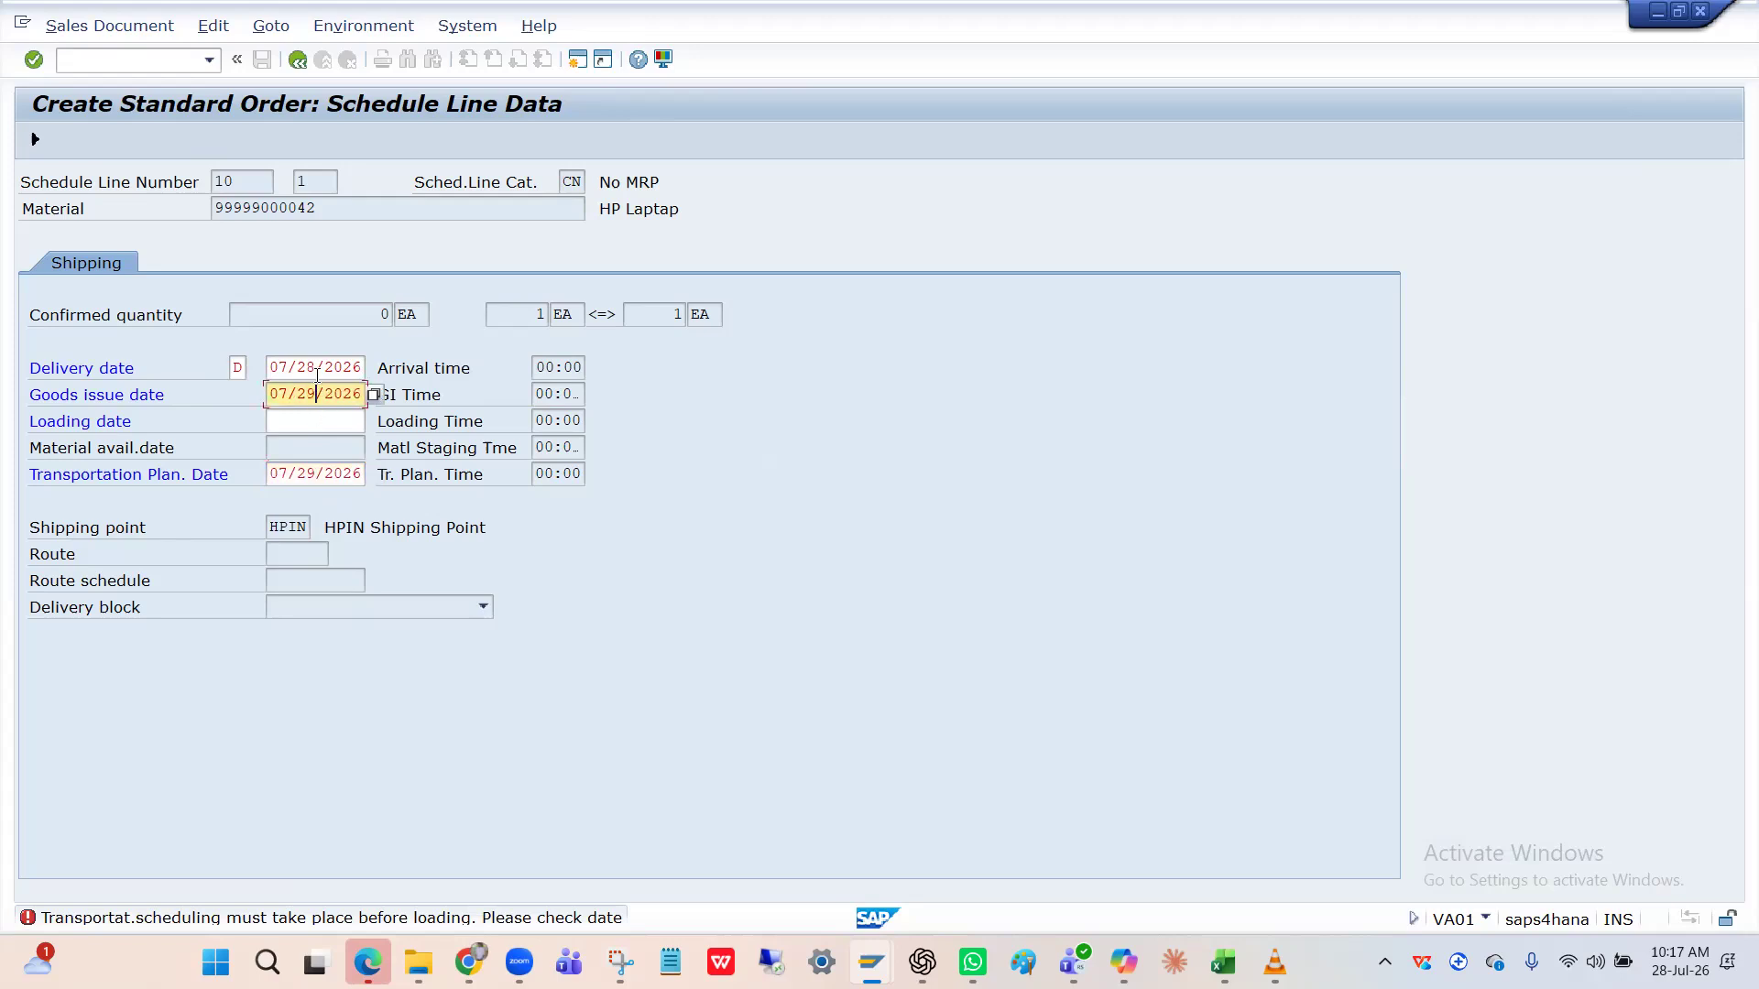
left_click(316, 369)
key("BackSpace")
type("9")
key("Return")
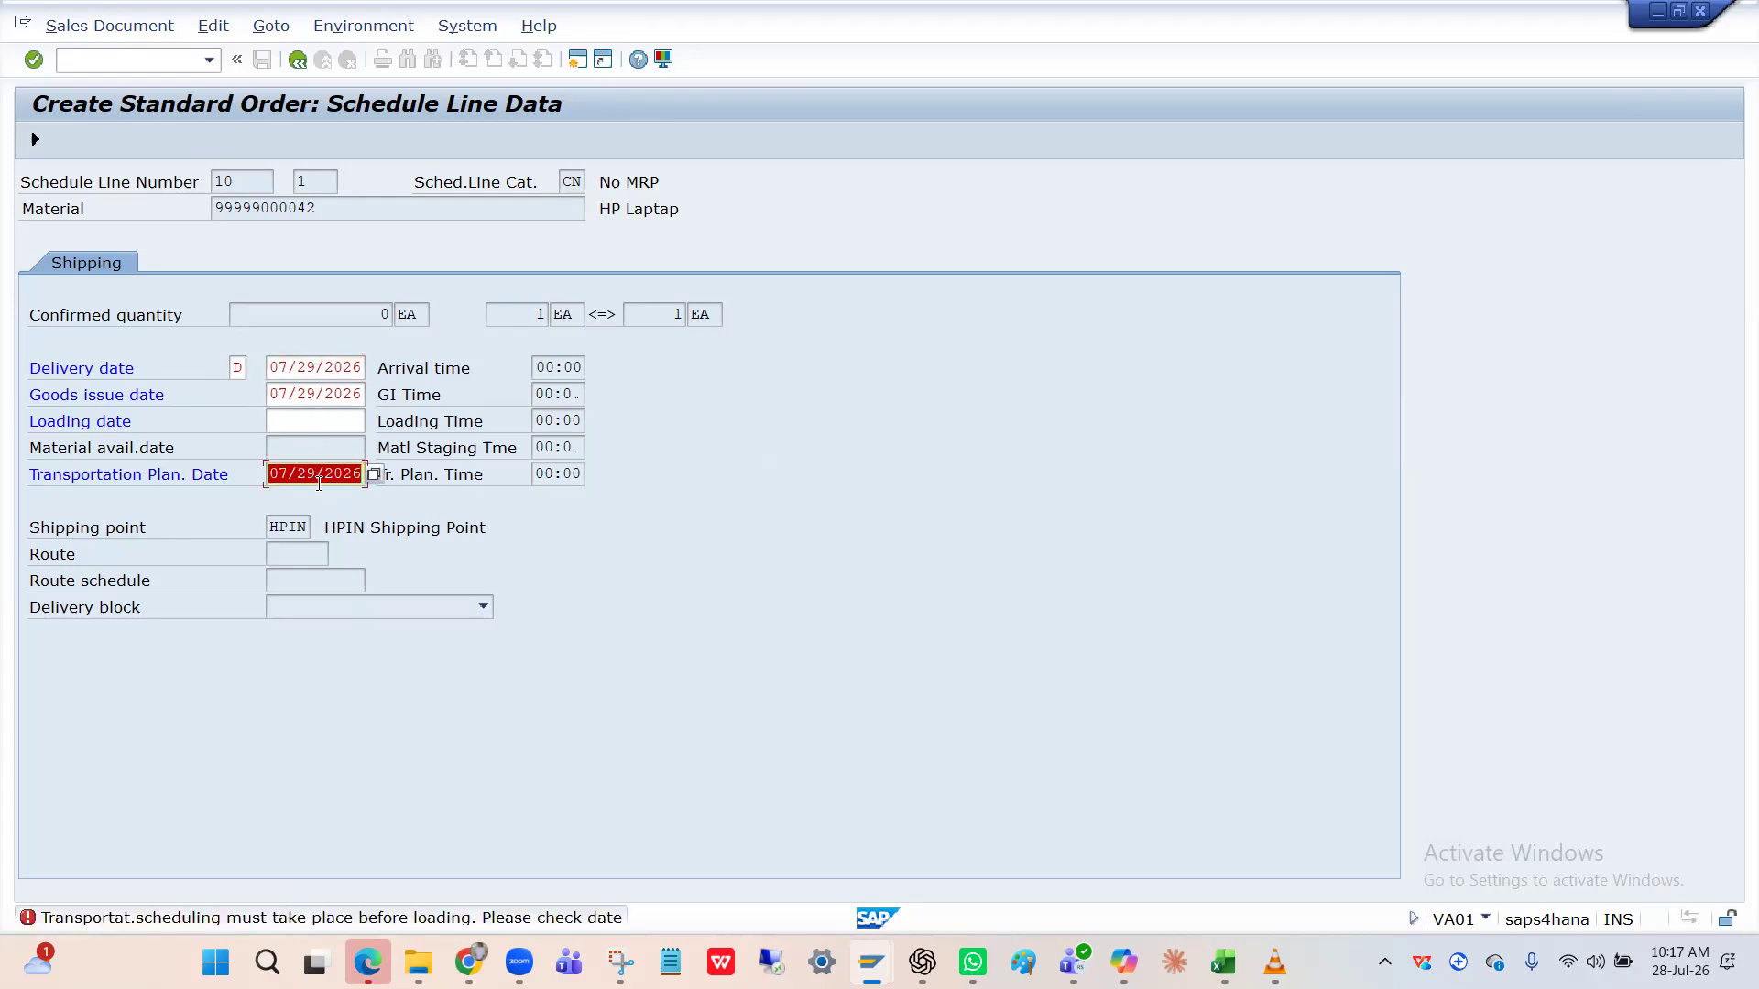
Set the loading date to 07/29/2026 and return to the incompletion log.
left_click(310, 423)
key("ctrl+v")
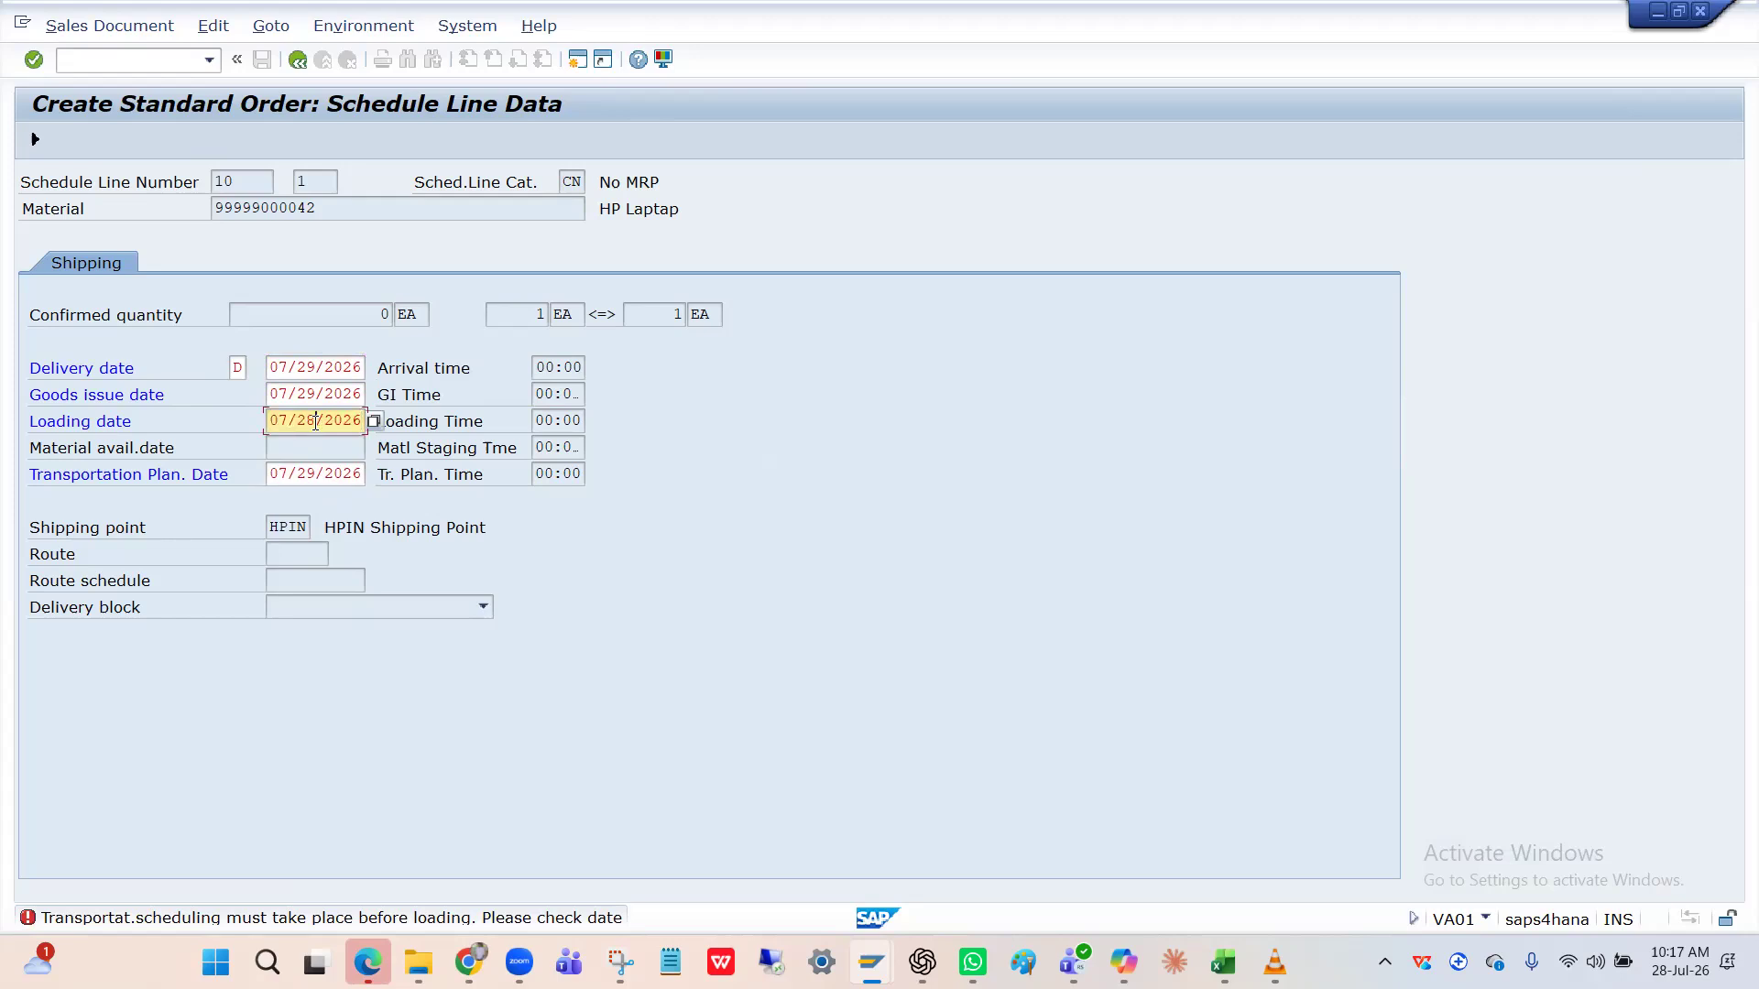
key("Return")
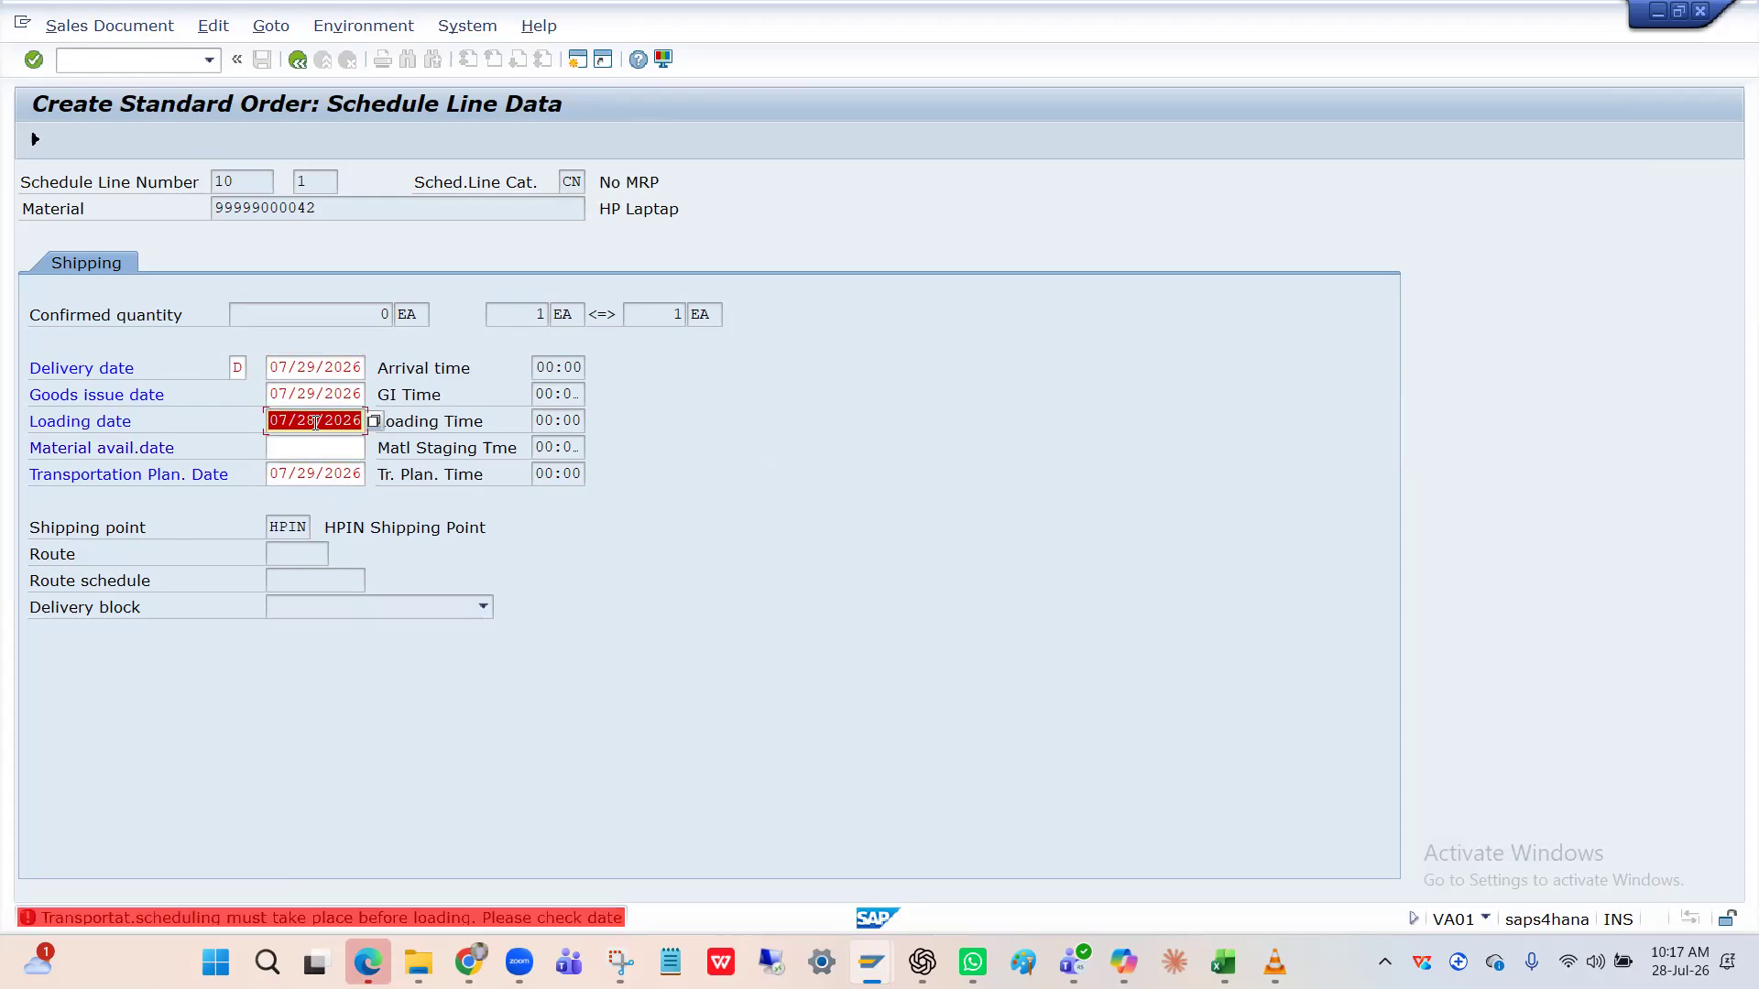
left_click(315, 422)
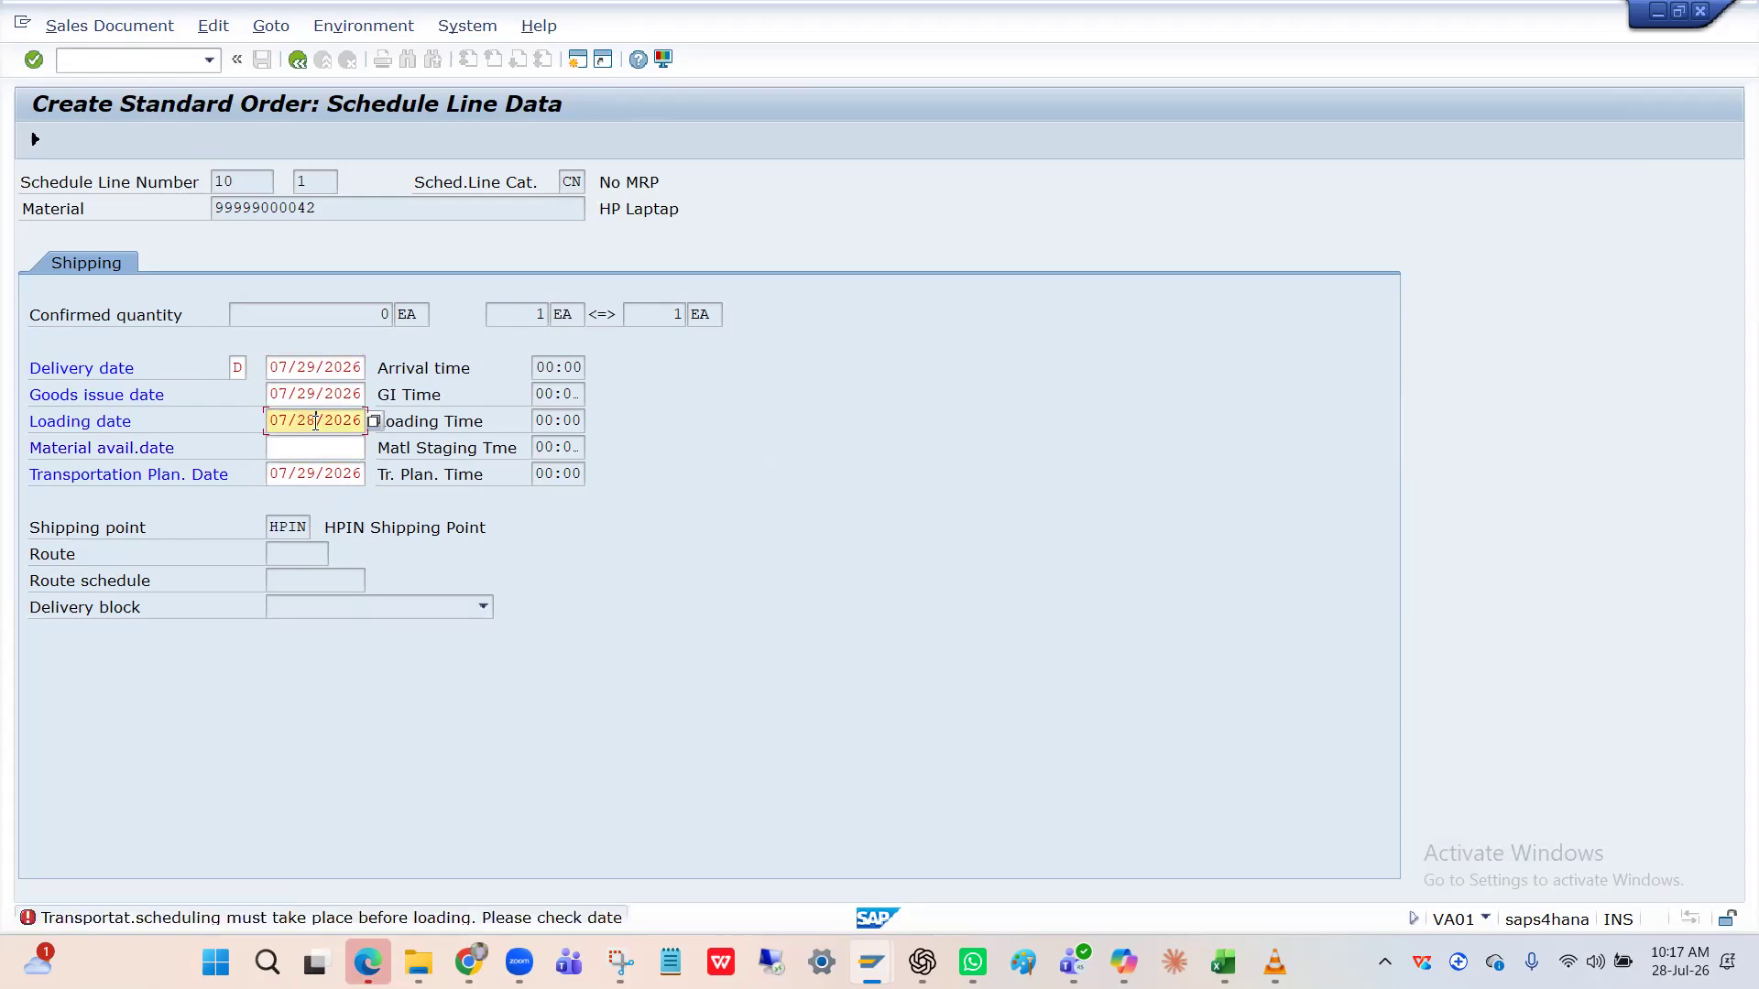
key("BackSpace")
type("9")
key("Return")
key("Return")
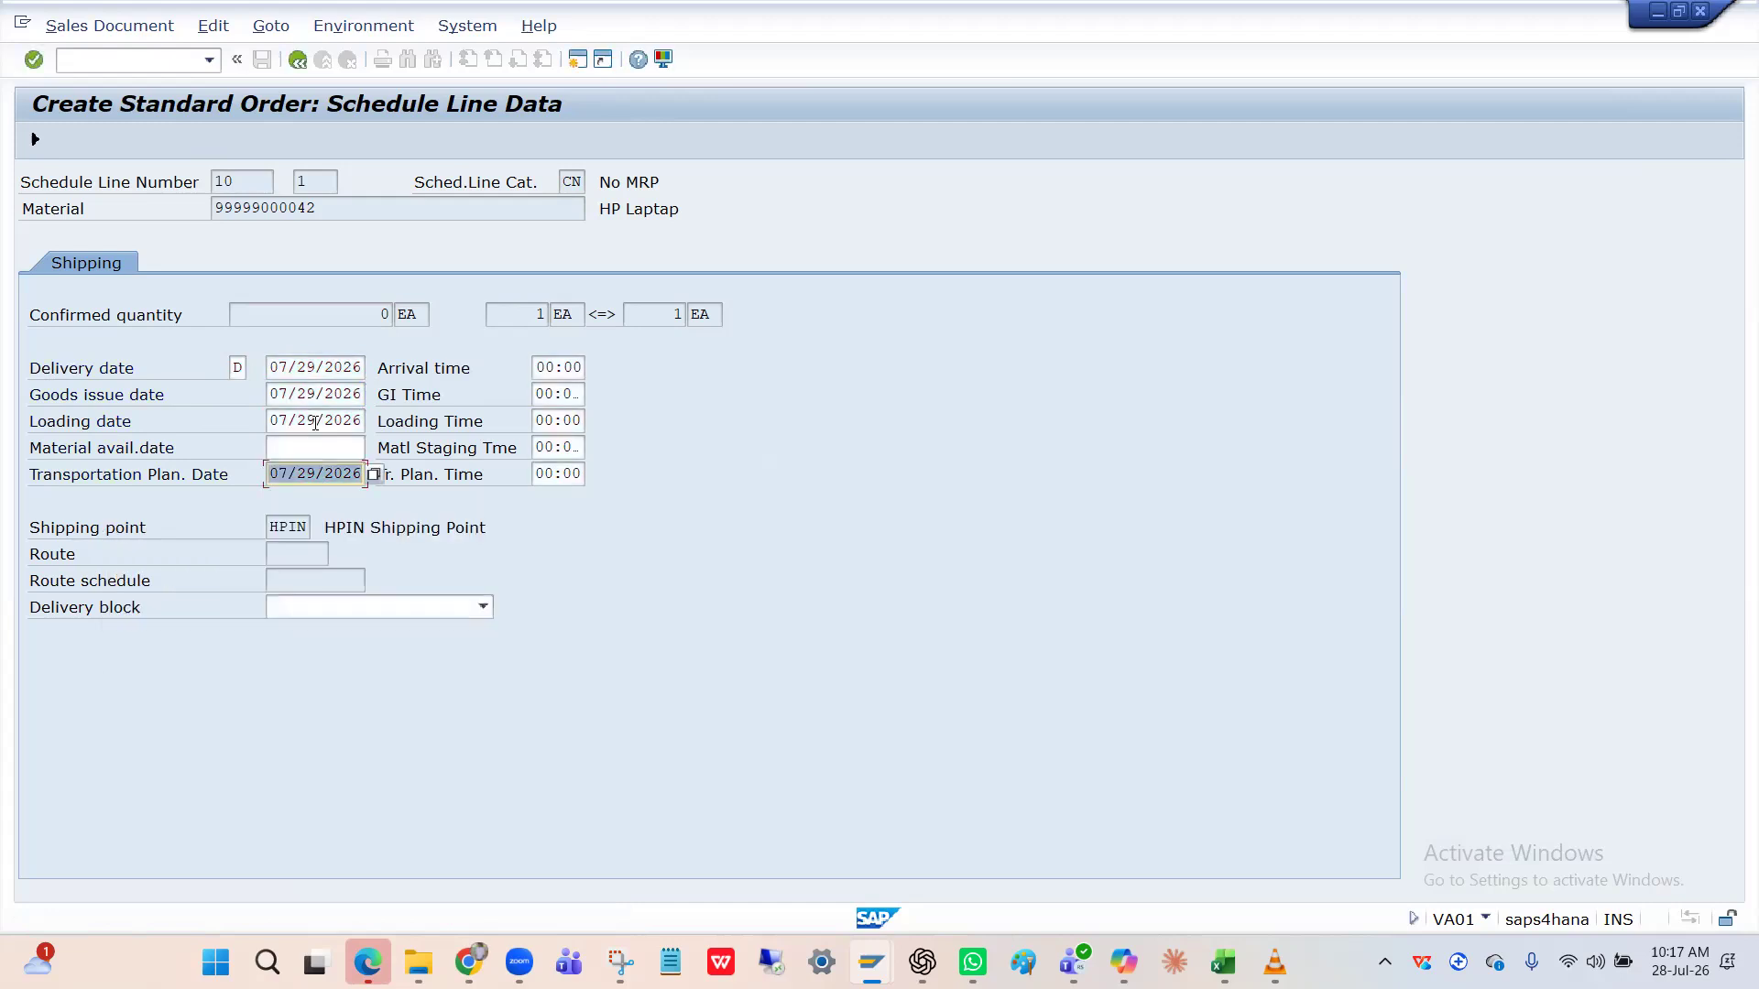
left_click(313, 422)
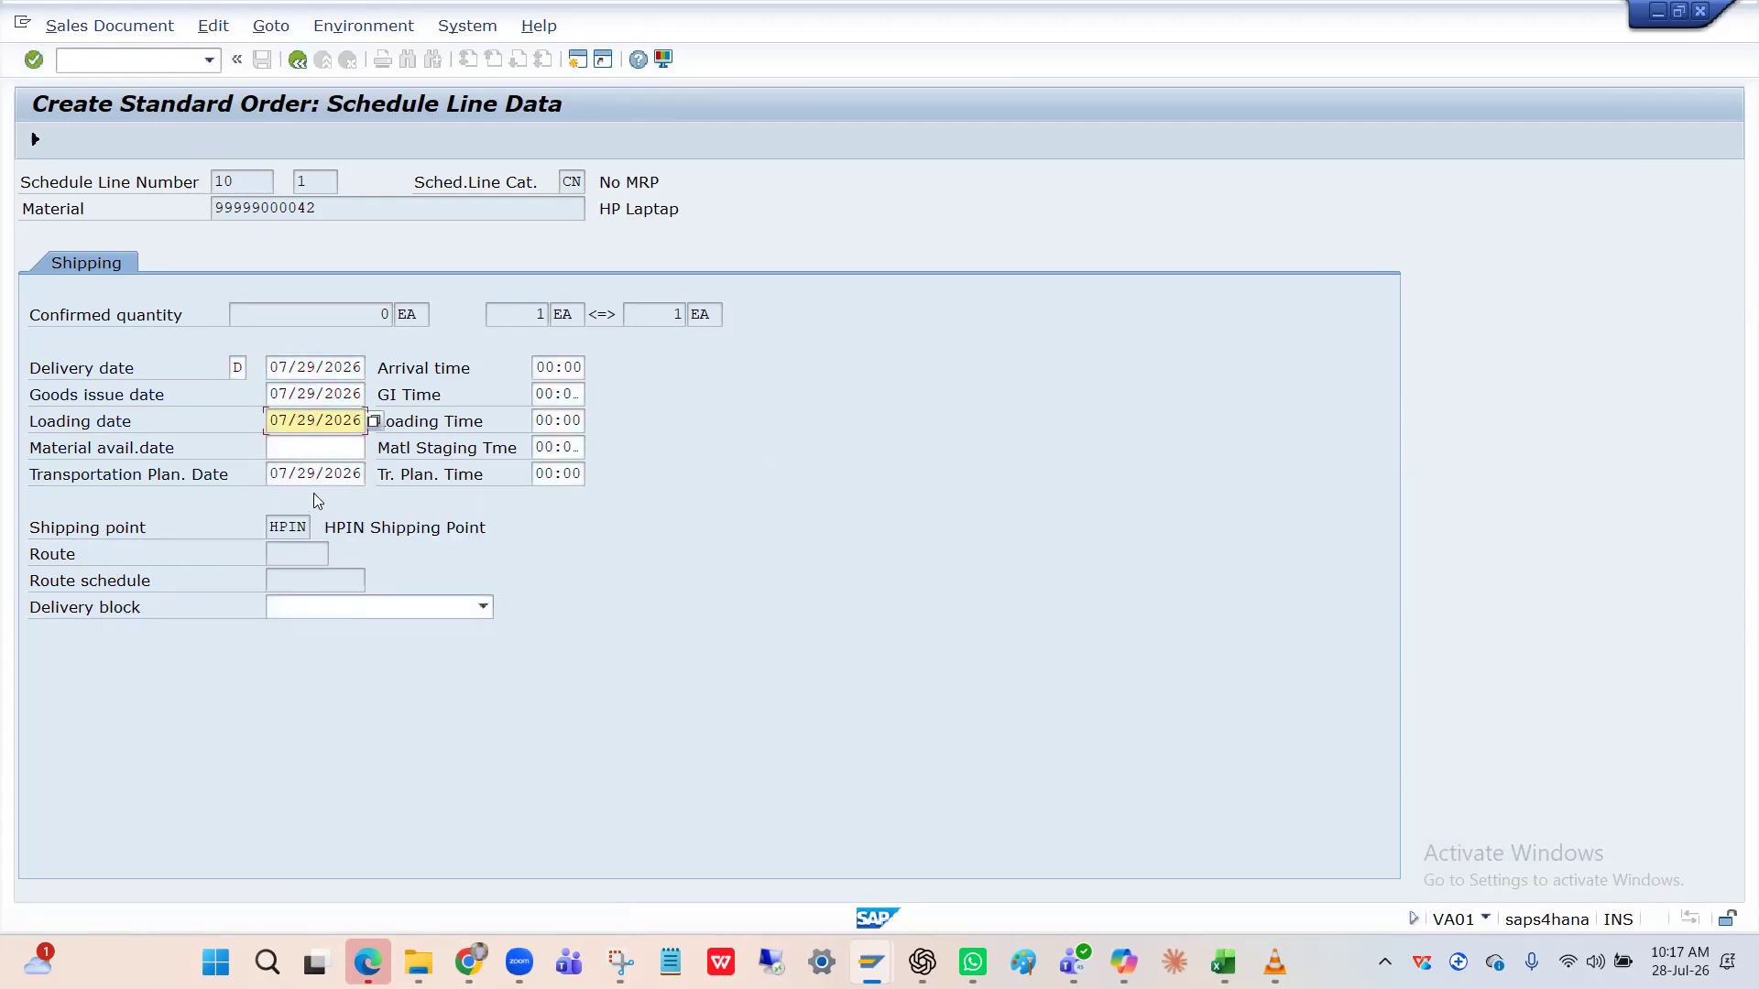
left_click(316, 474)
left_click(296, 59)
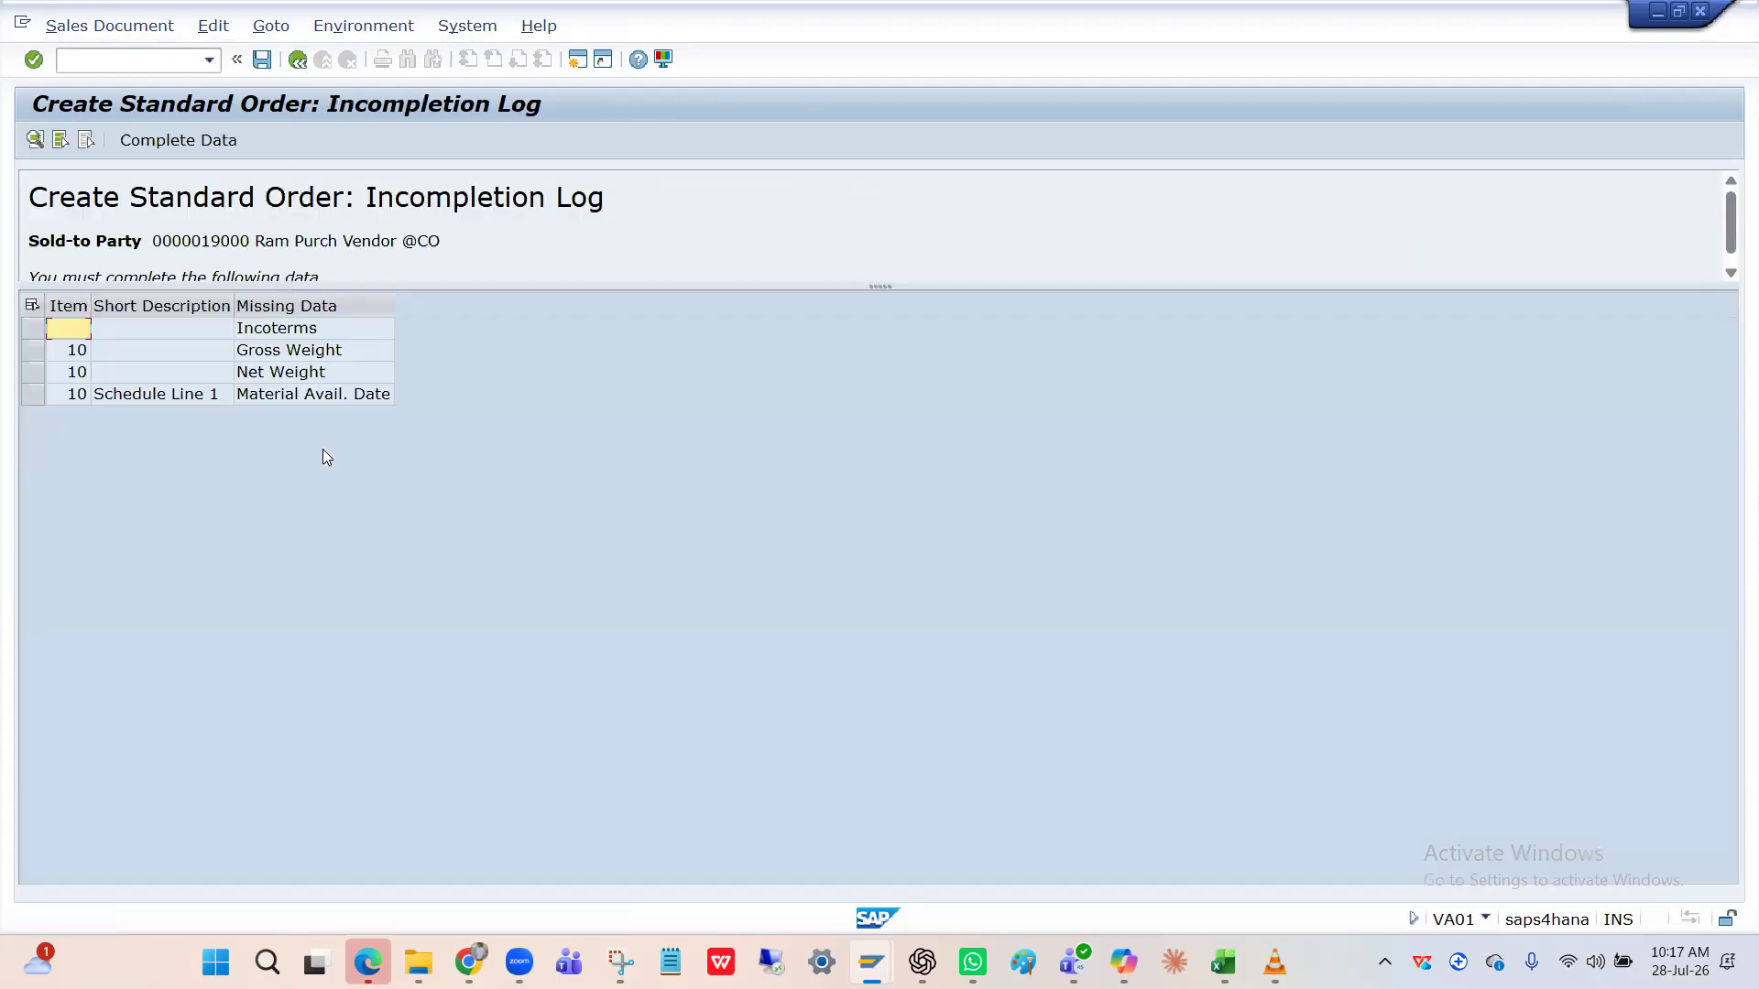
Enter material availability date 07/28/2026, then go to item 10's missing gross weight.
double_click(304, 396)
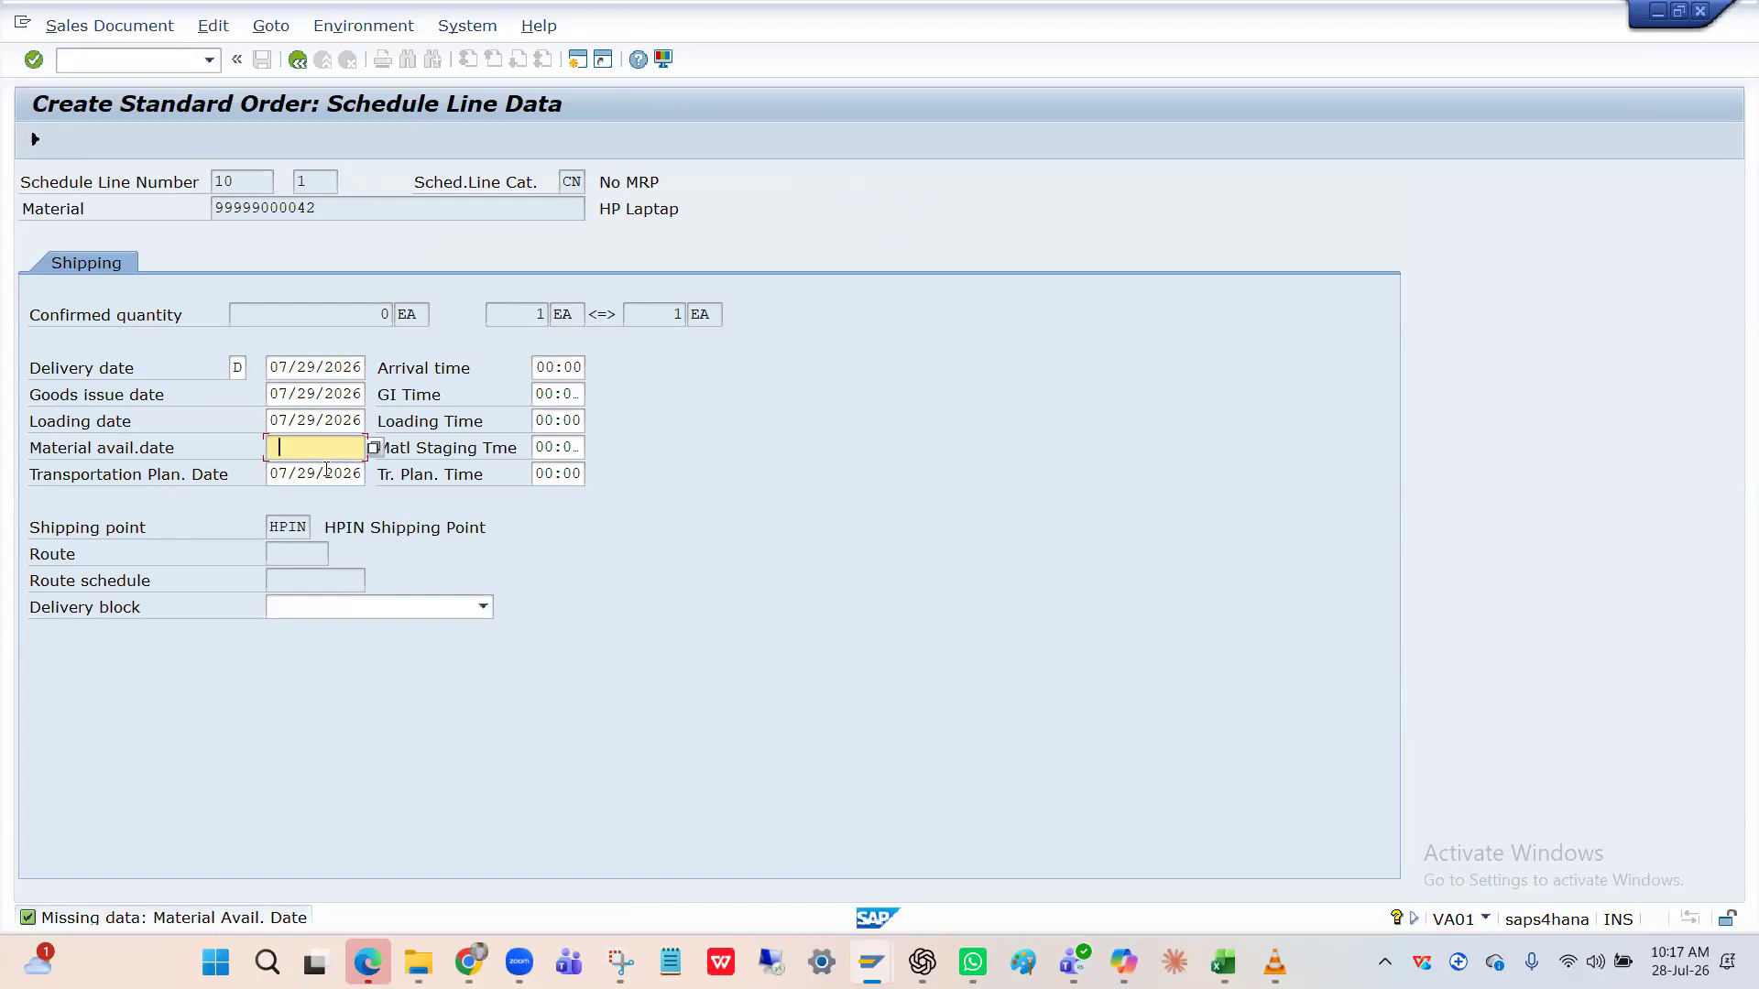
type("07/28/2026")
key("Return")
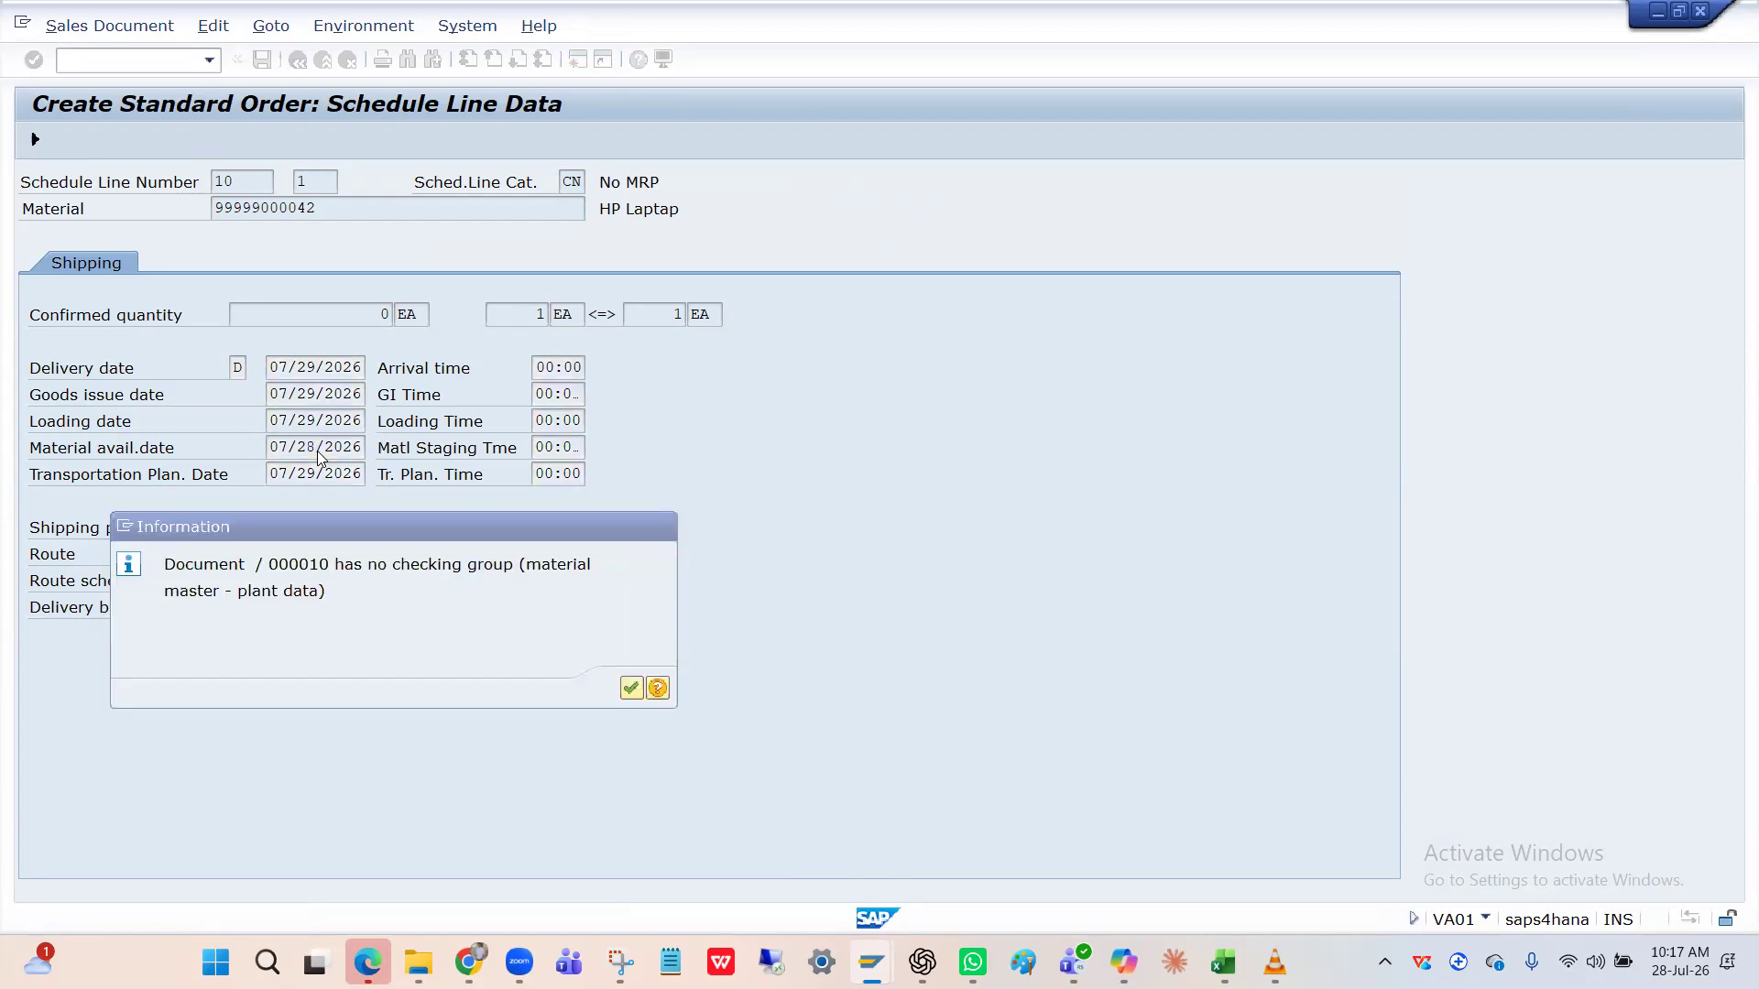
key("Return")
left_click(297, 62)
double_click(285, 352)
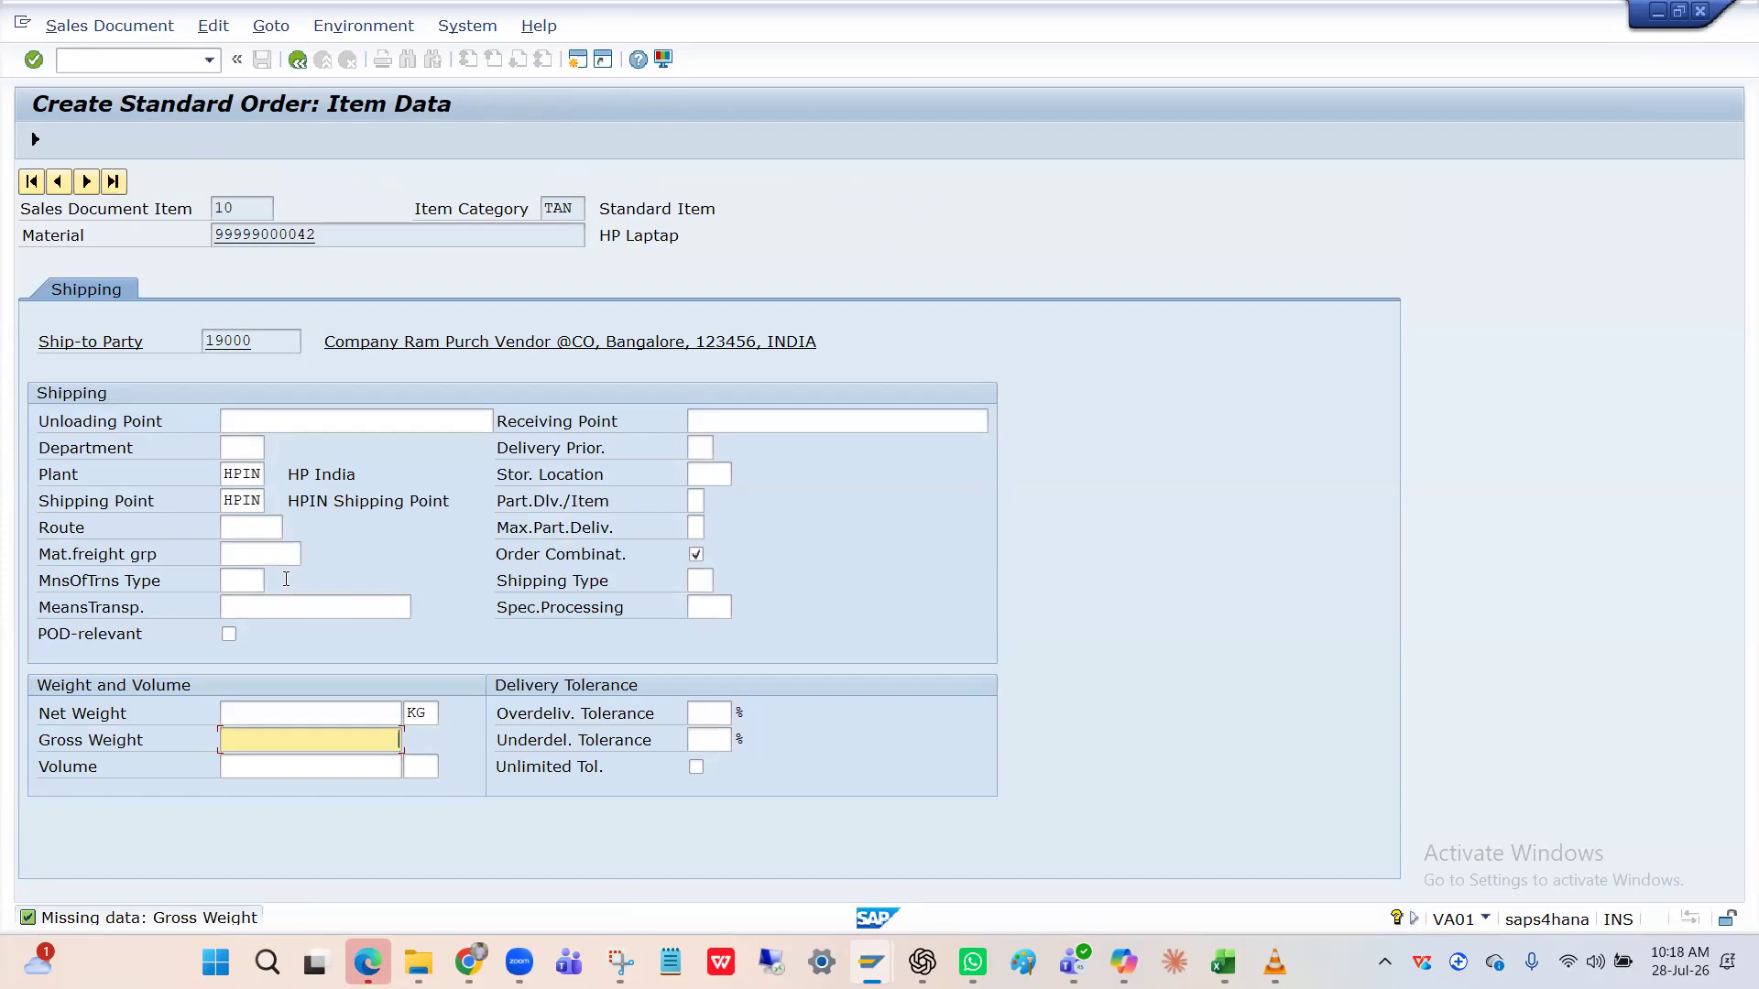
Give item 10 gross weight 4 and net weight 4 KG, then go to missing Incoterms.
type("4")
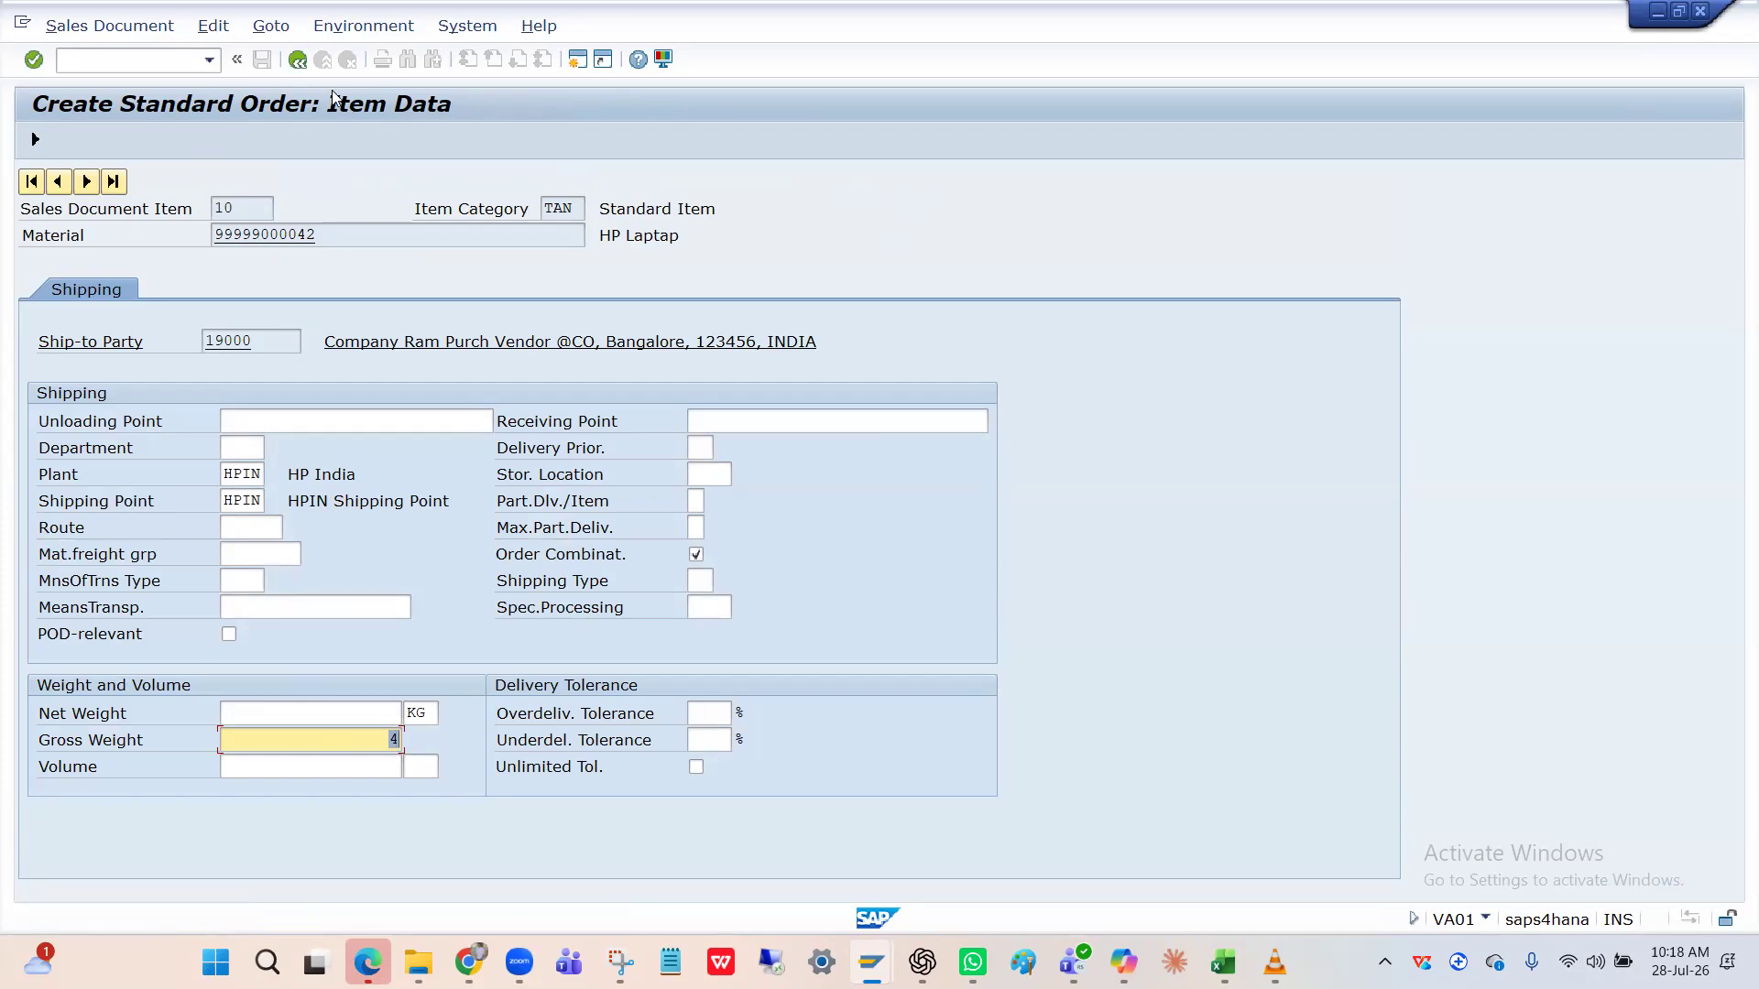
left_click(298, 60)
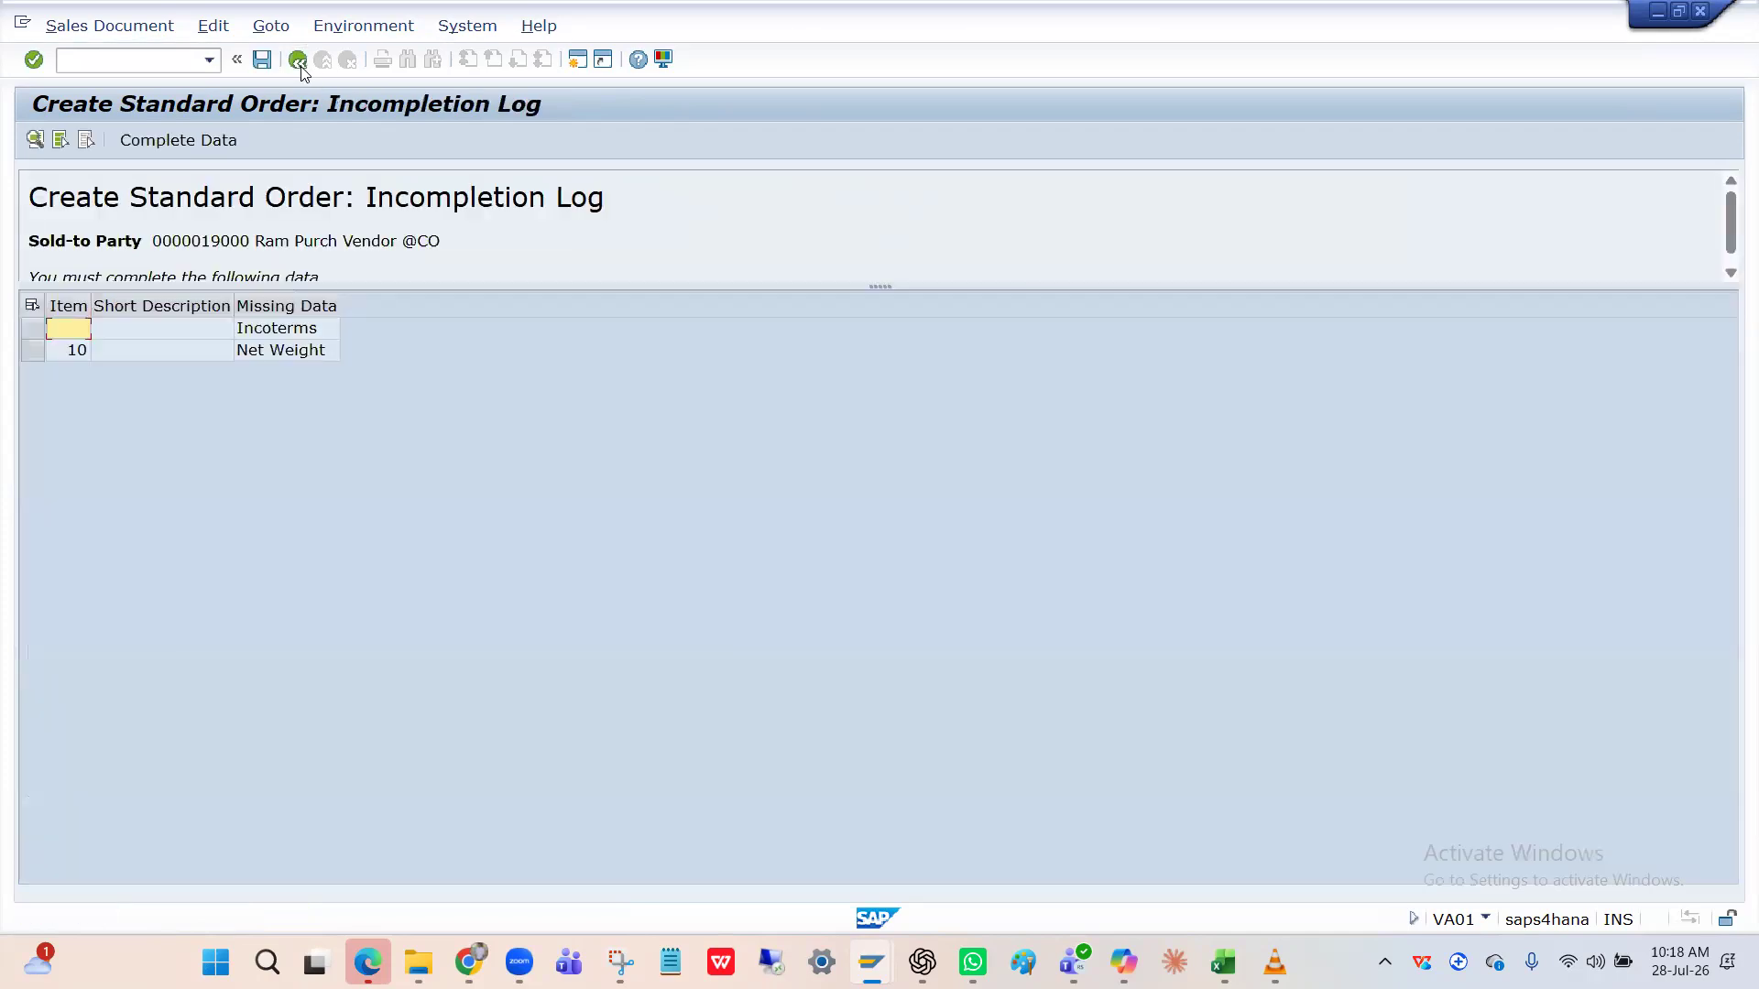
double_click(268, 350)
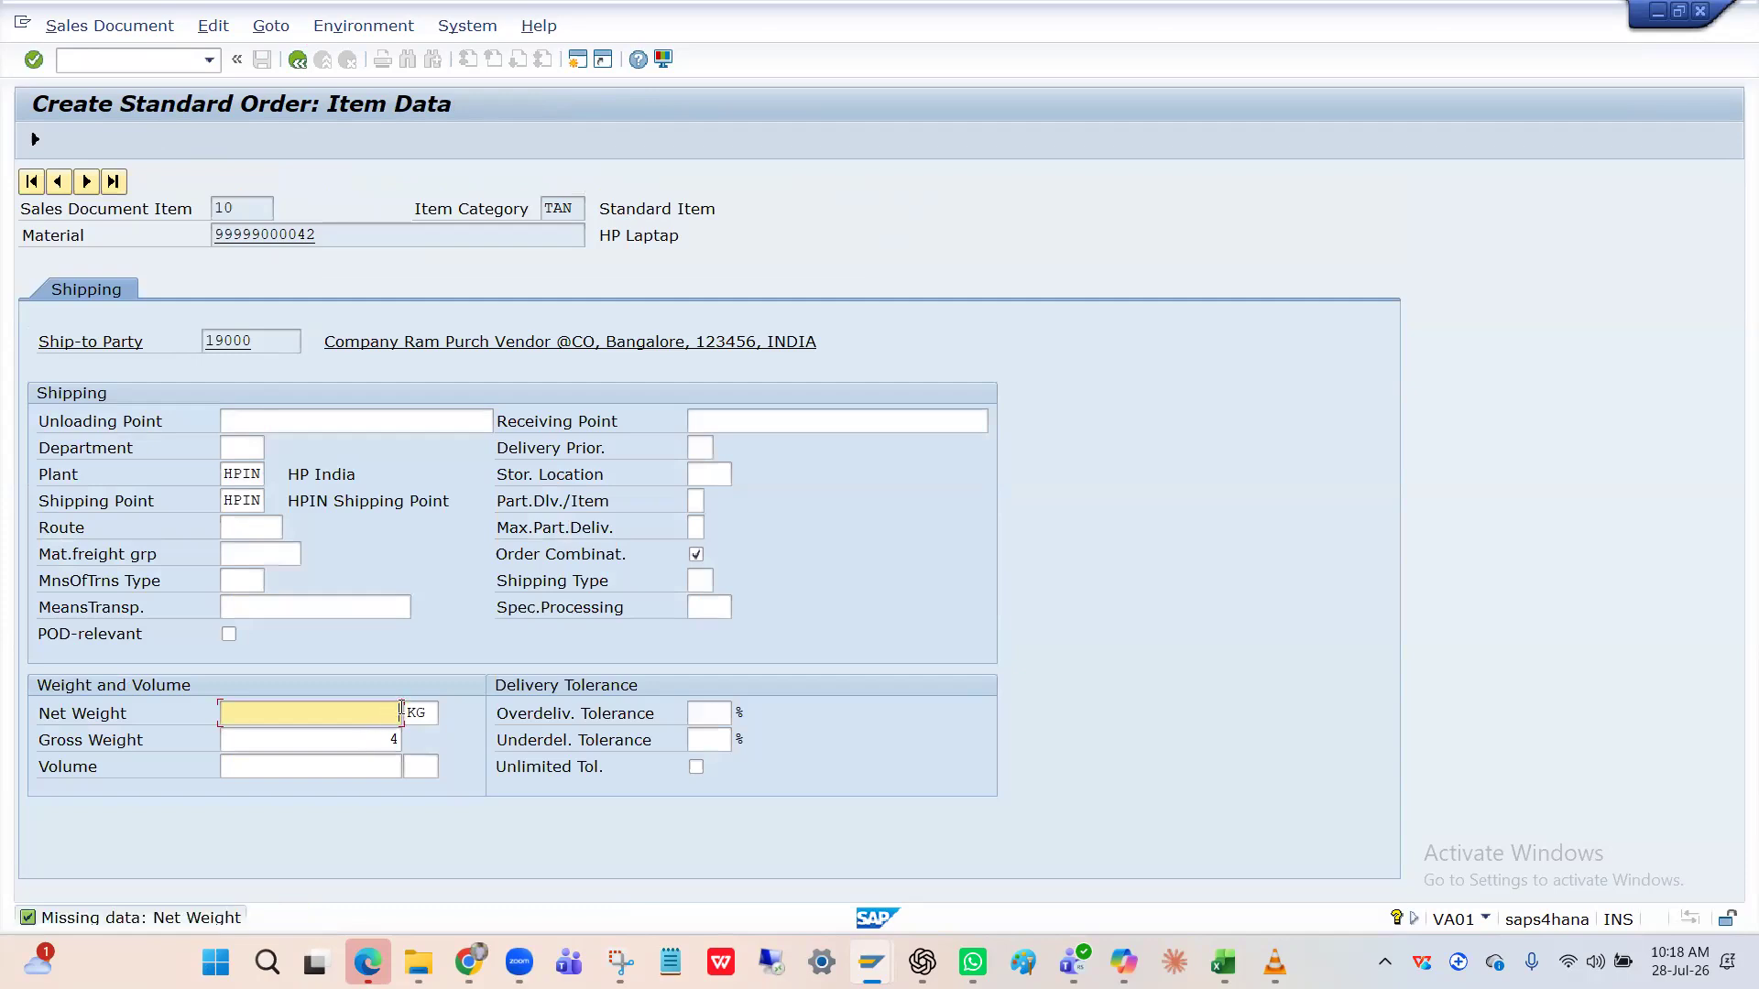
type("5")
key("Return")
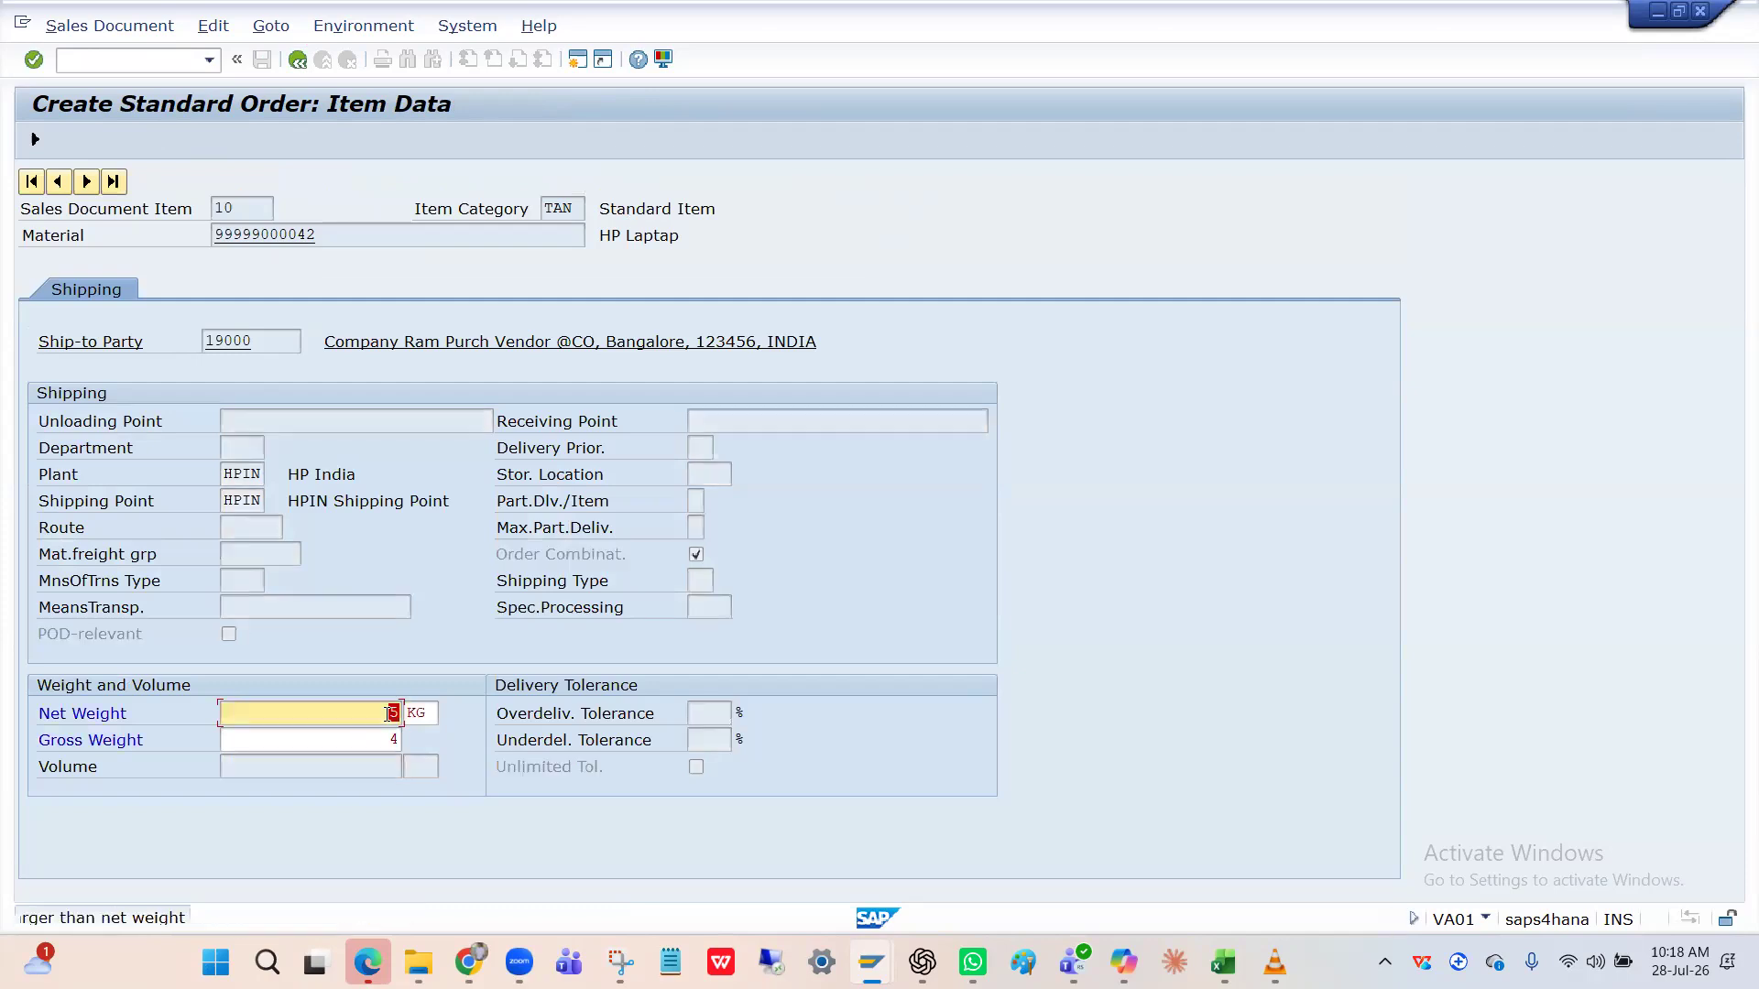
key("Return")
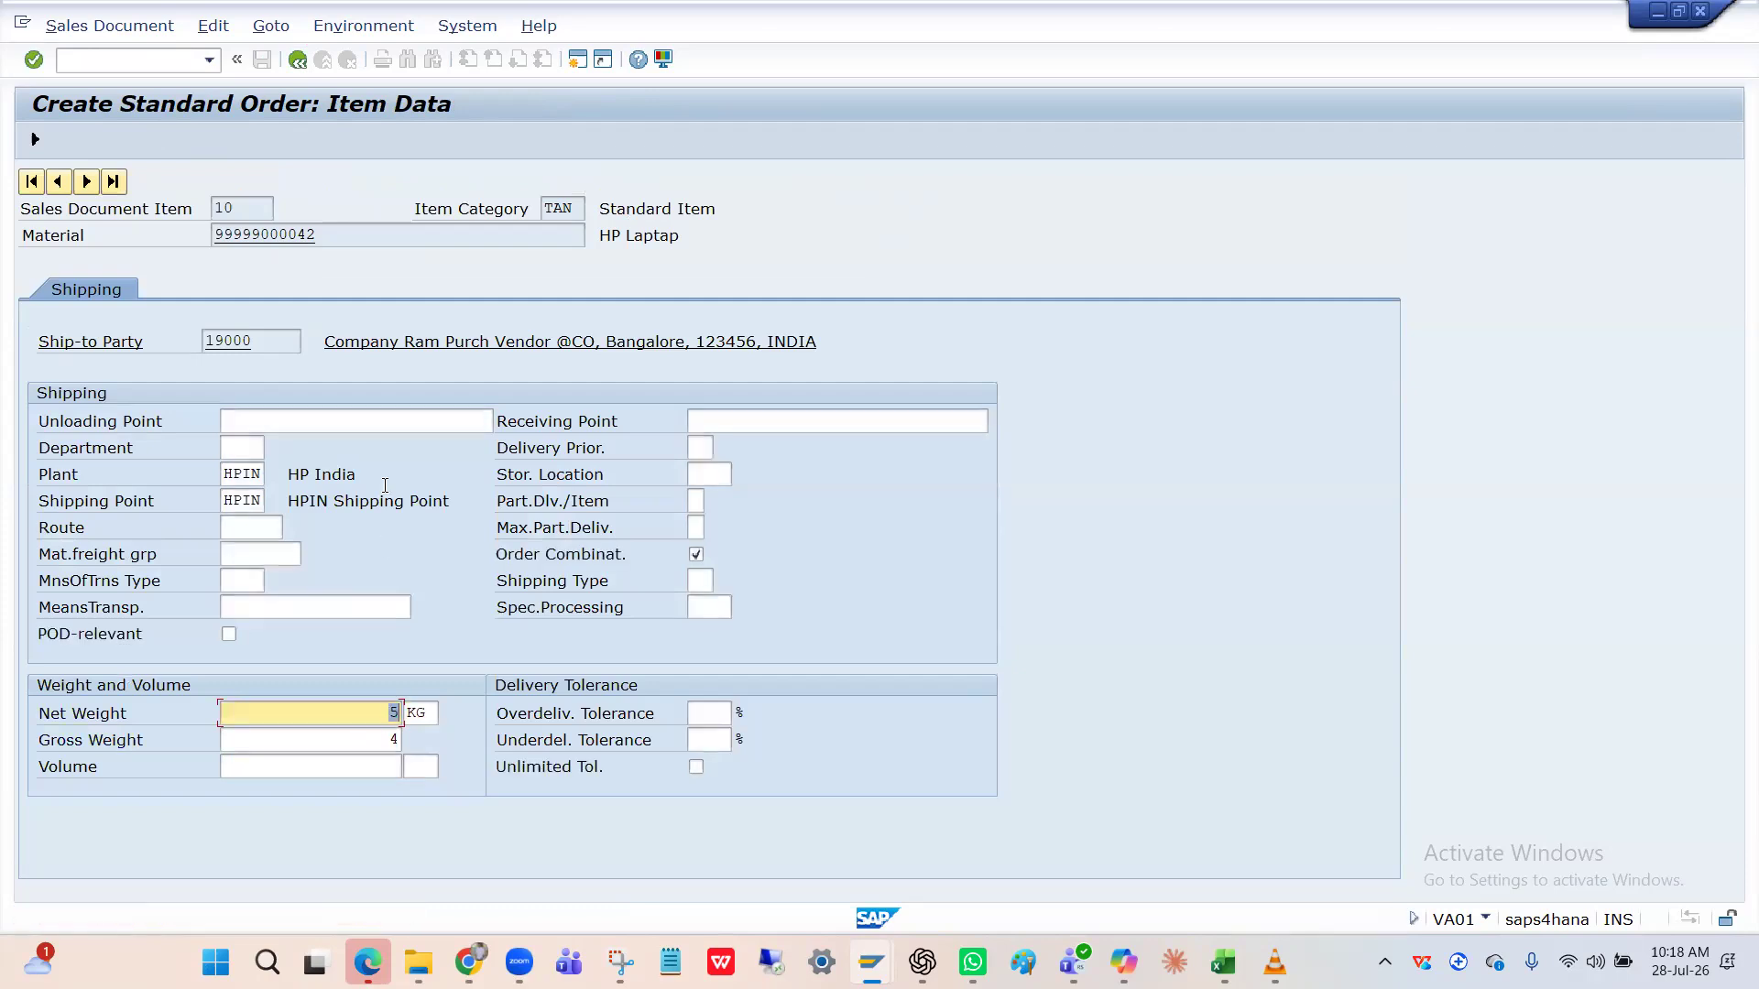
type("4")
key("Return")
left_click(299, 59)
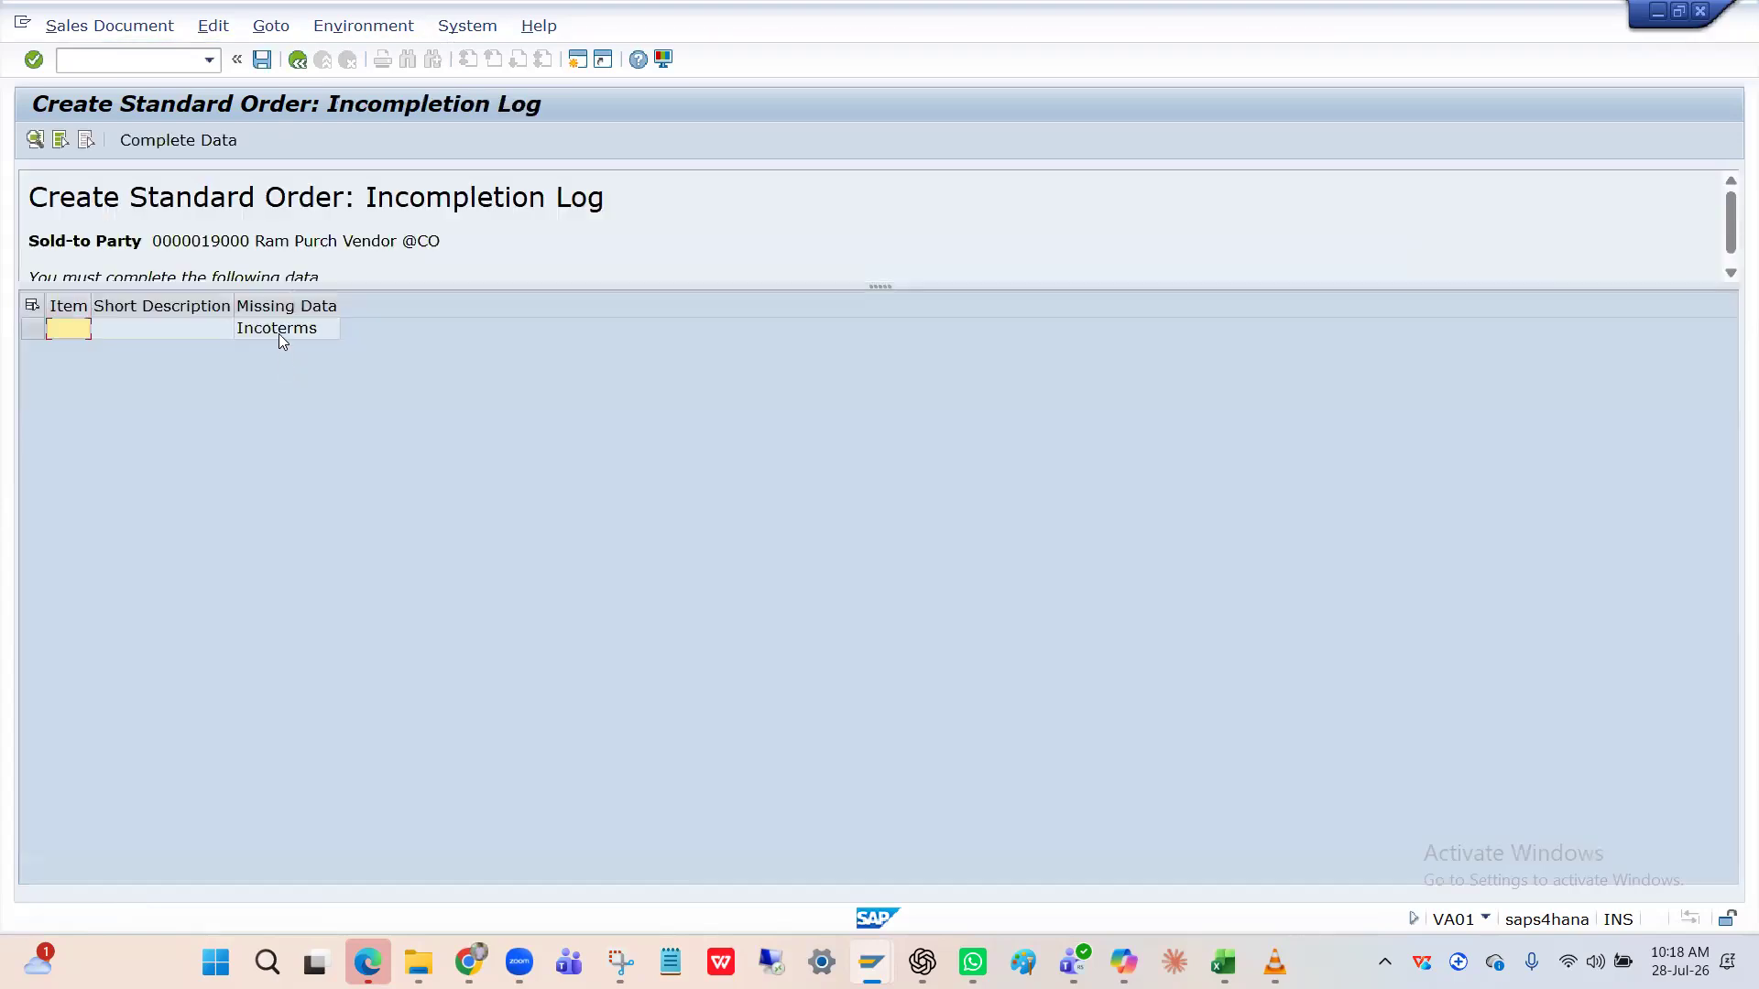
double_click(279, 333)
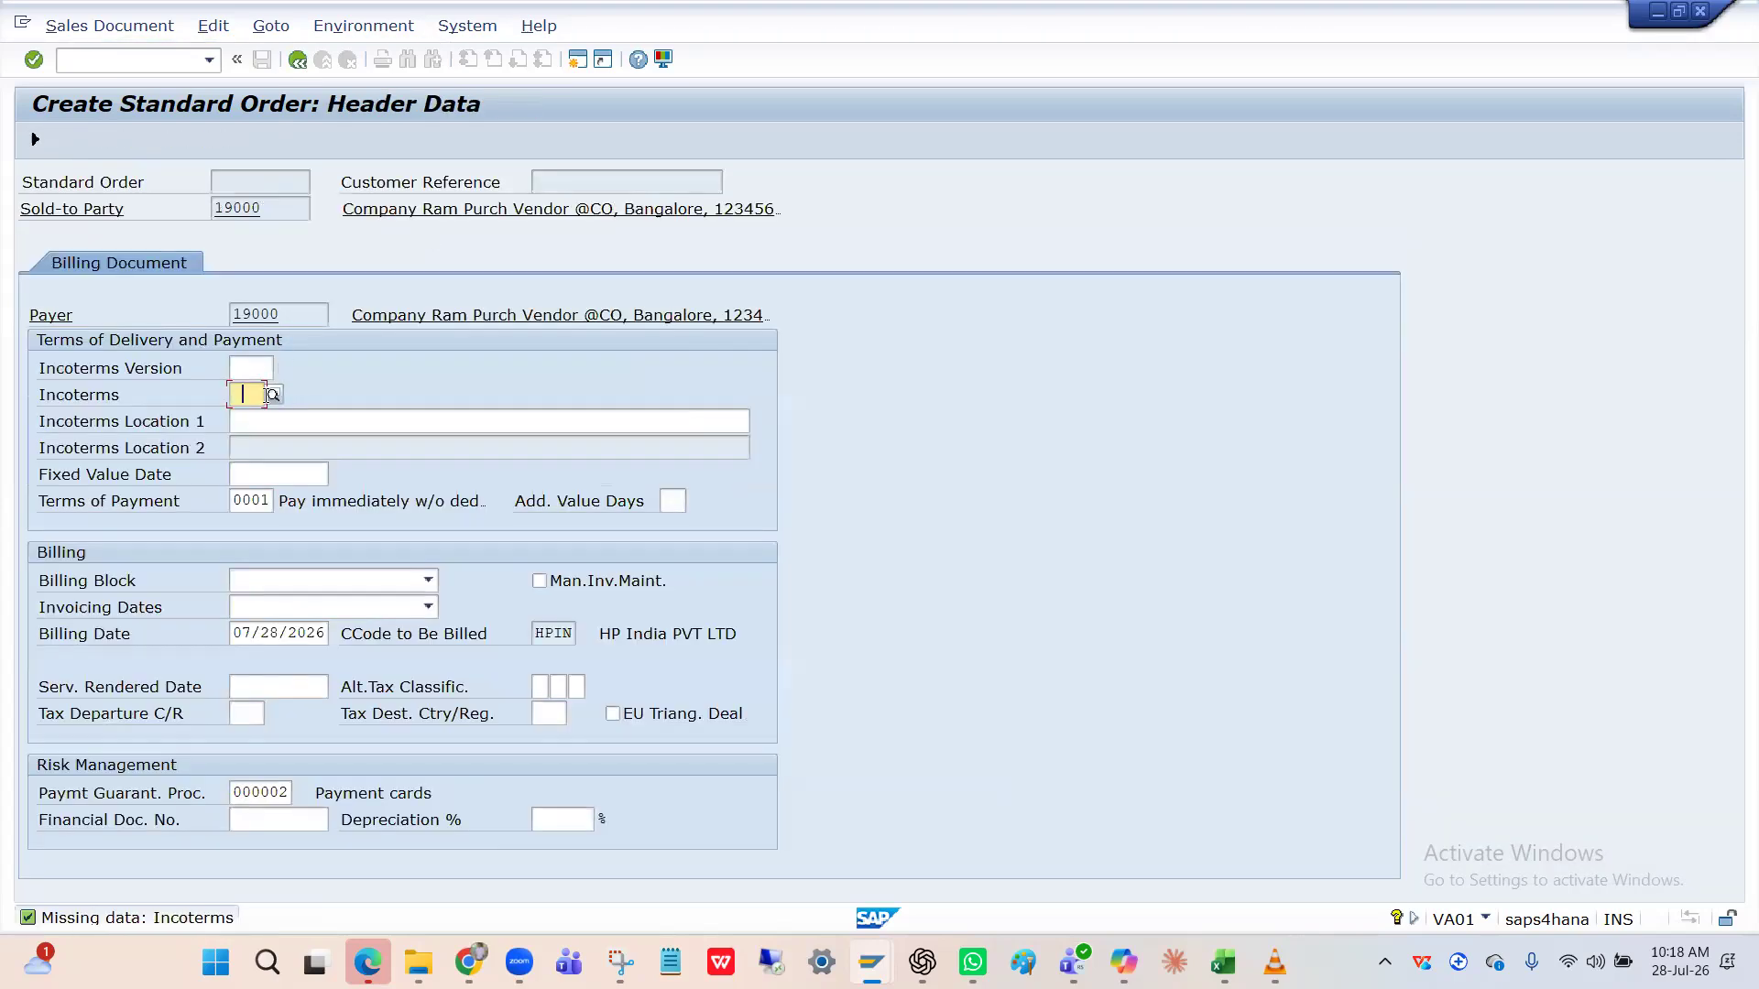
Choose Incoterms CFR (Cost and Freight) from the Incoterms list.
left_click(273, 394)
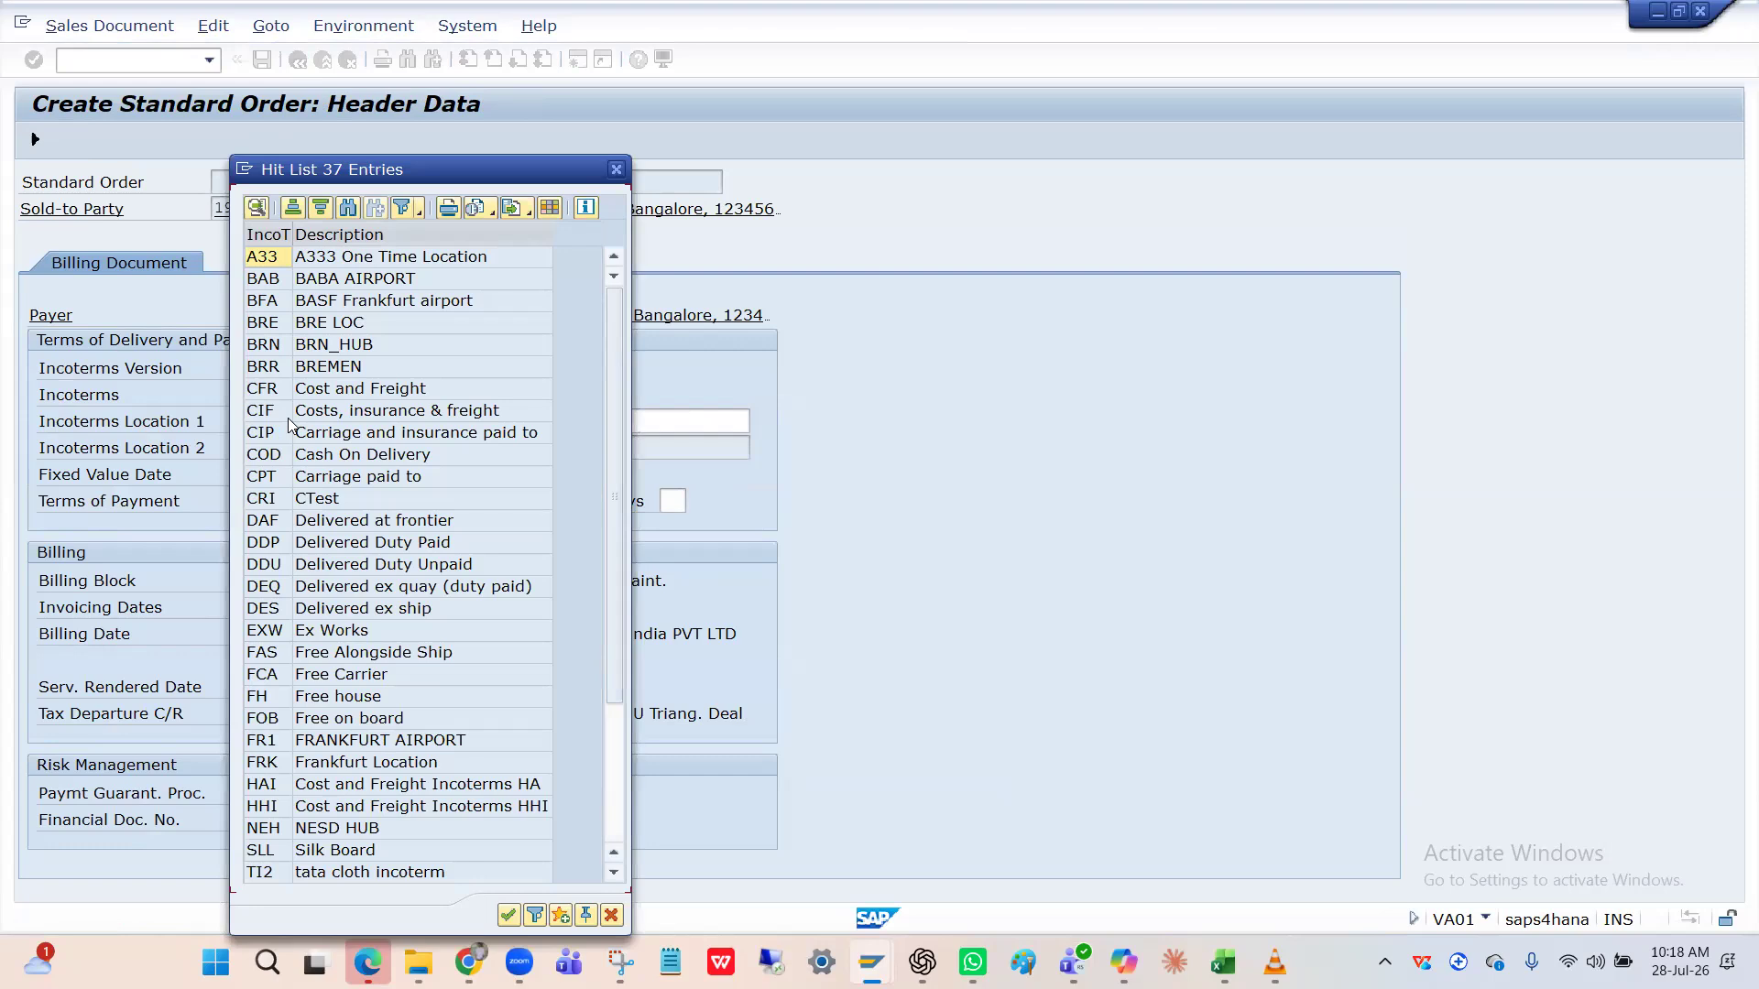
scroll(289, 424, "down", 3)
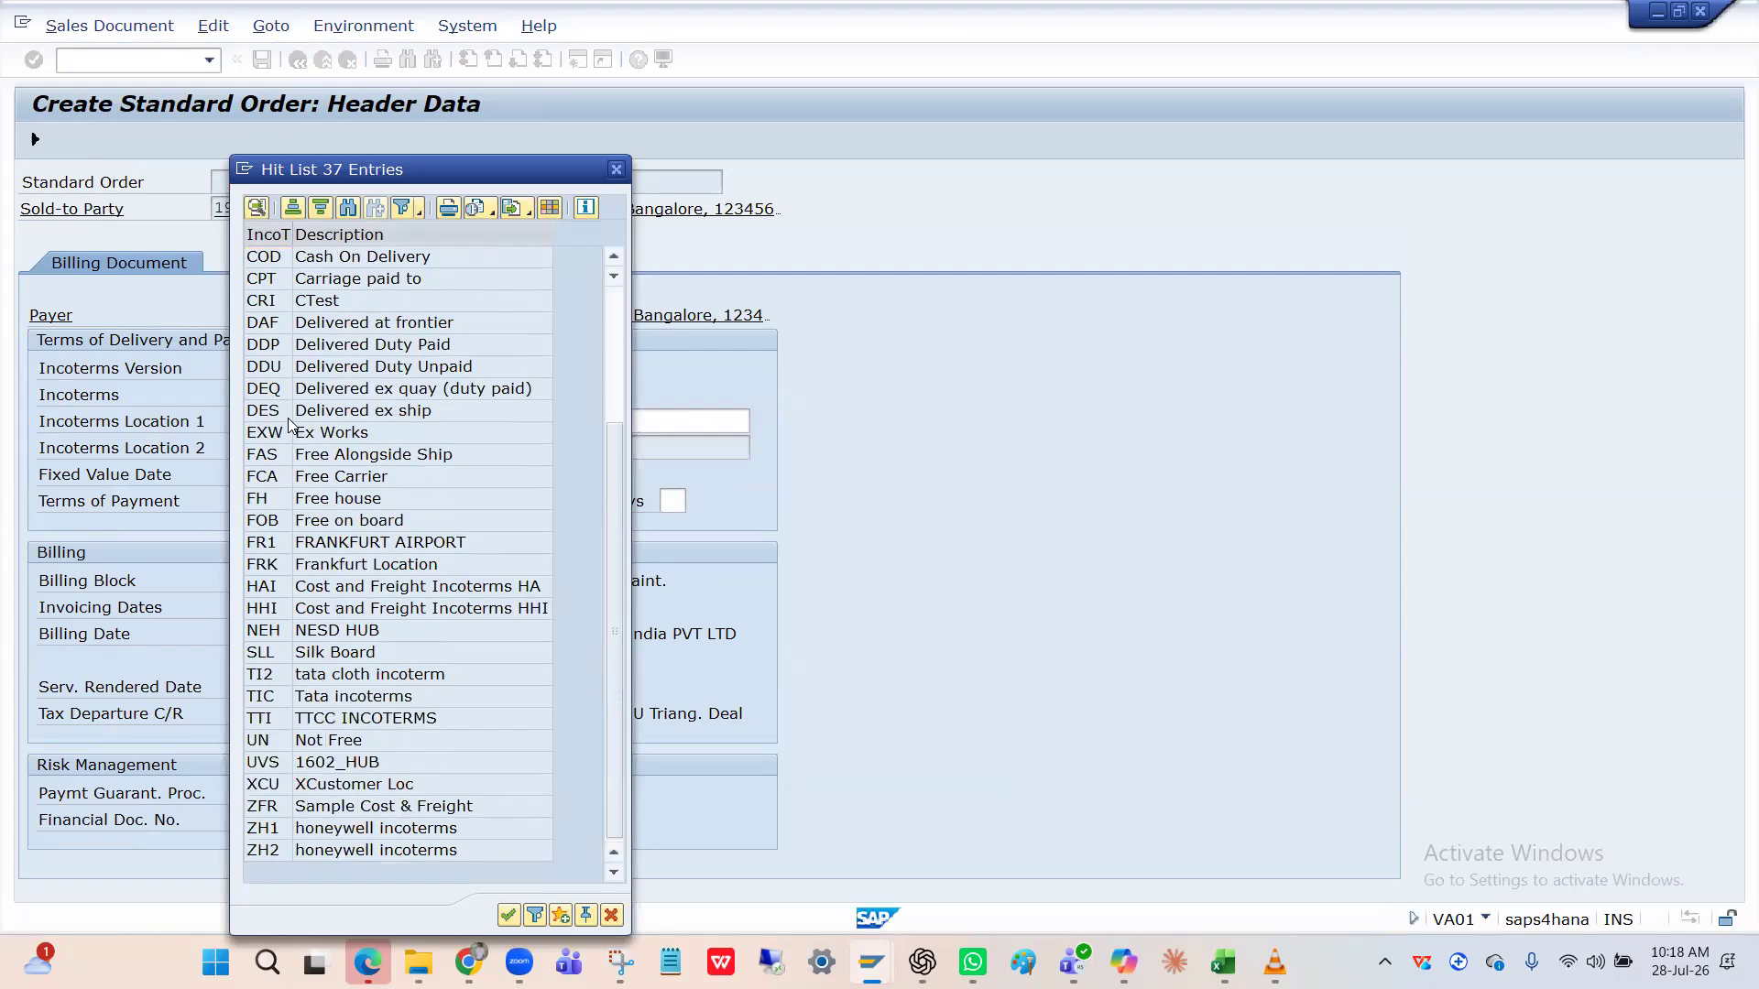
scroll(290, 424, "up", 3)
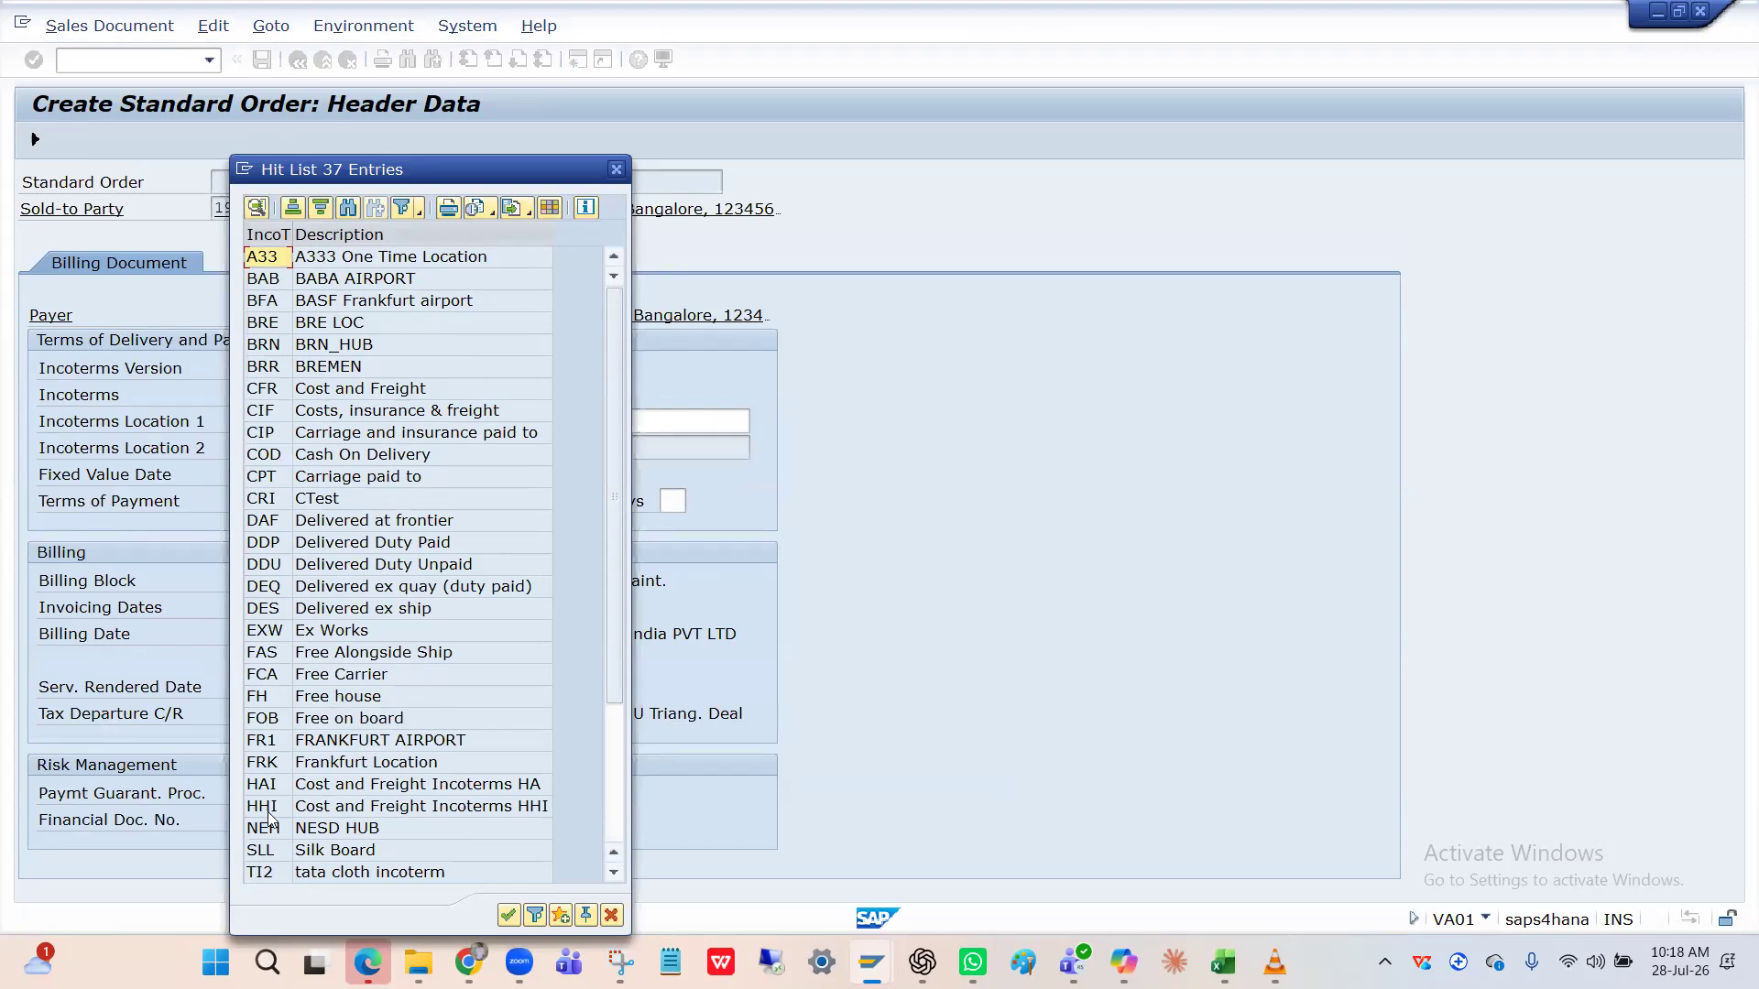
left_click(363, 548)
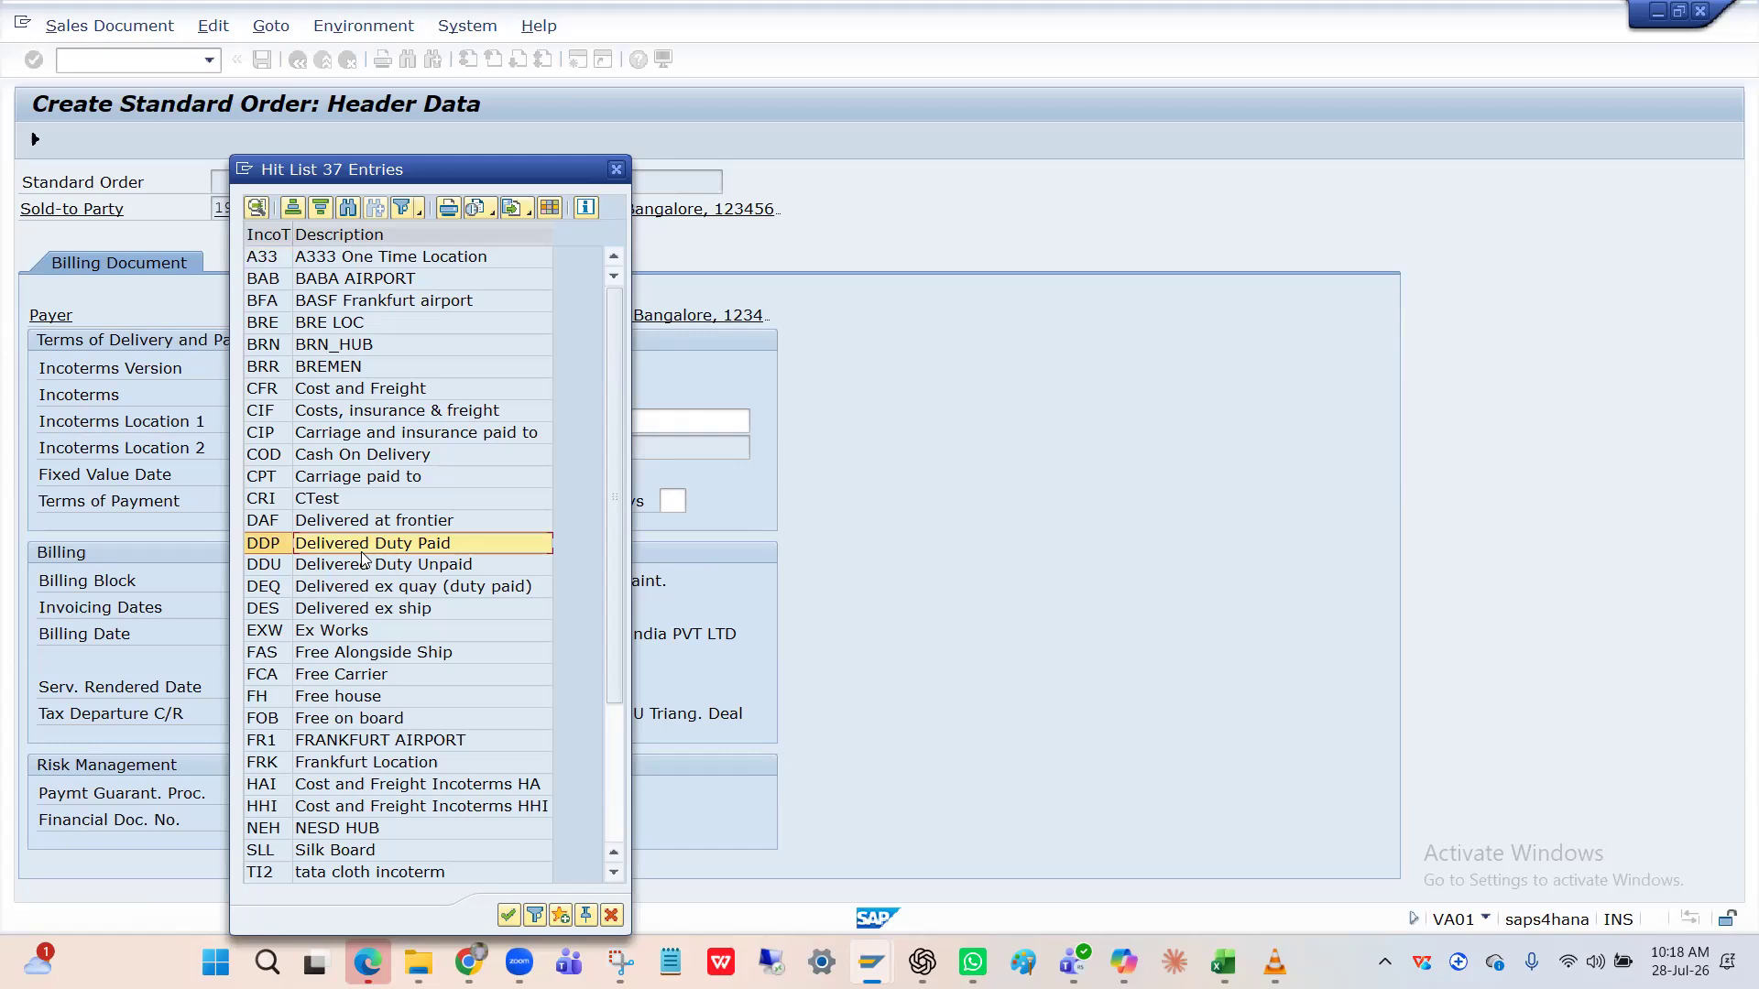
left_click(346, 486)
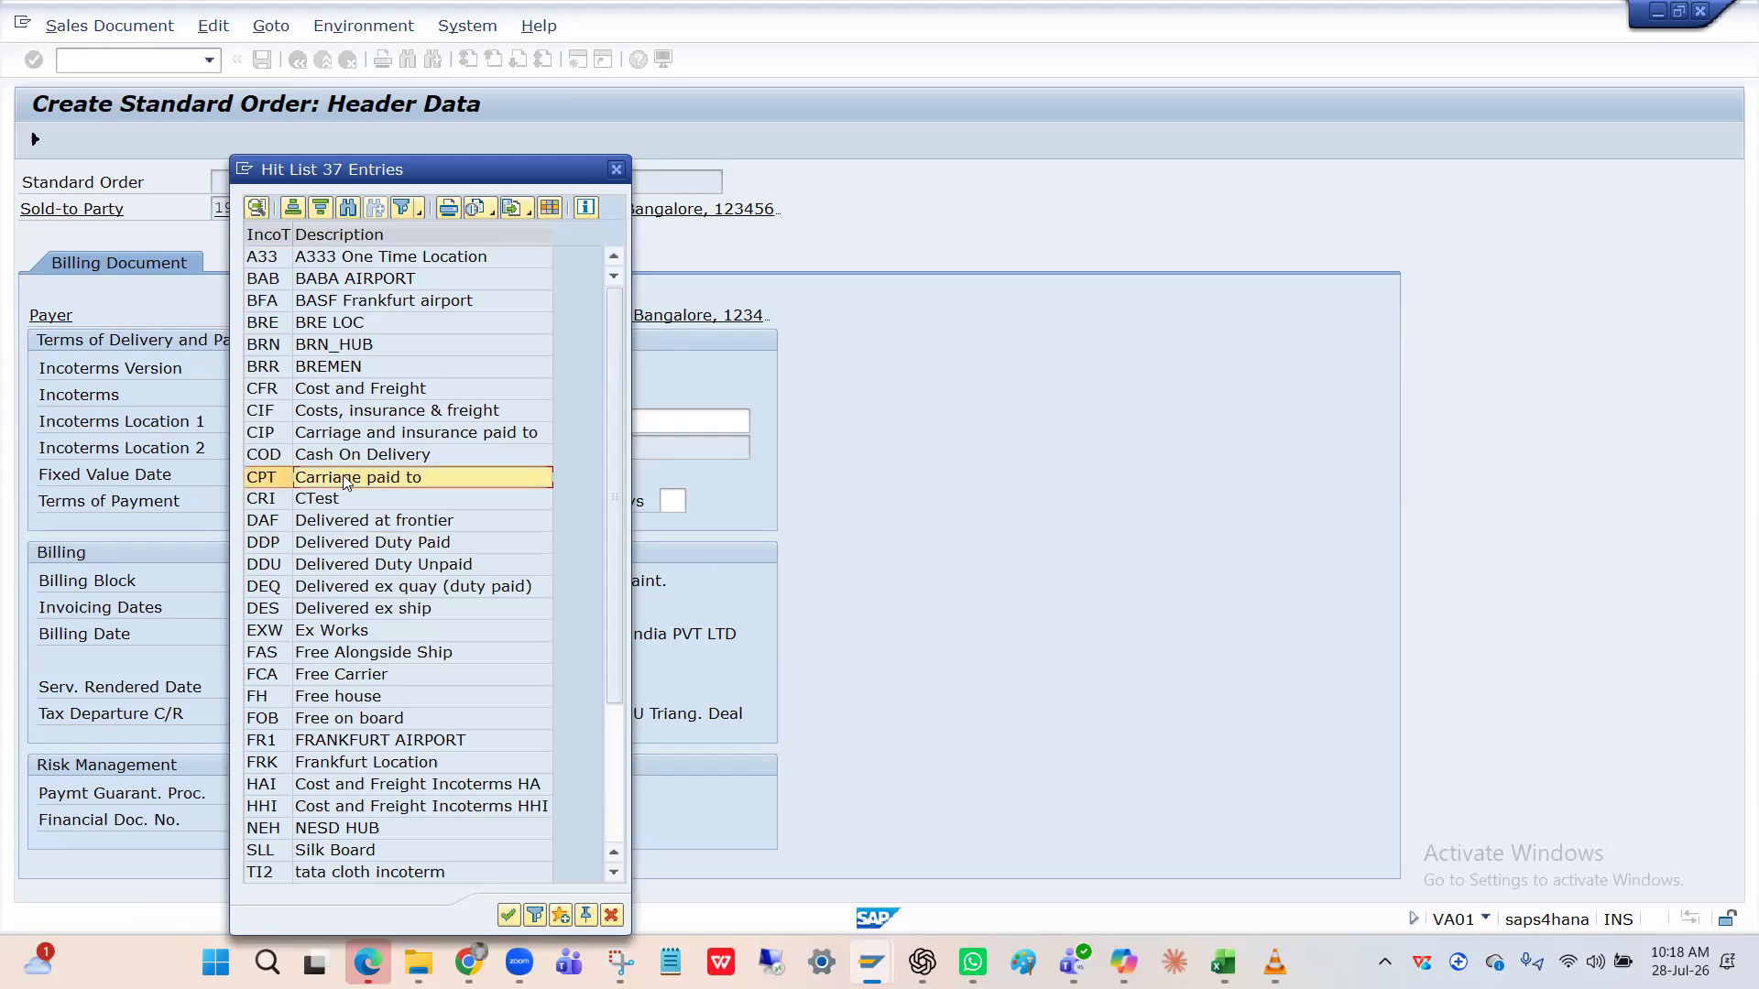
left_click(342, 462)
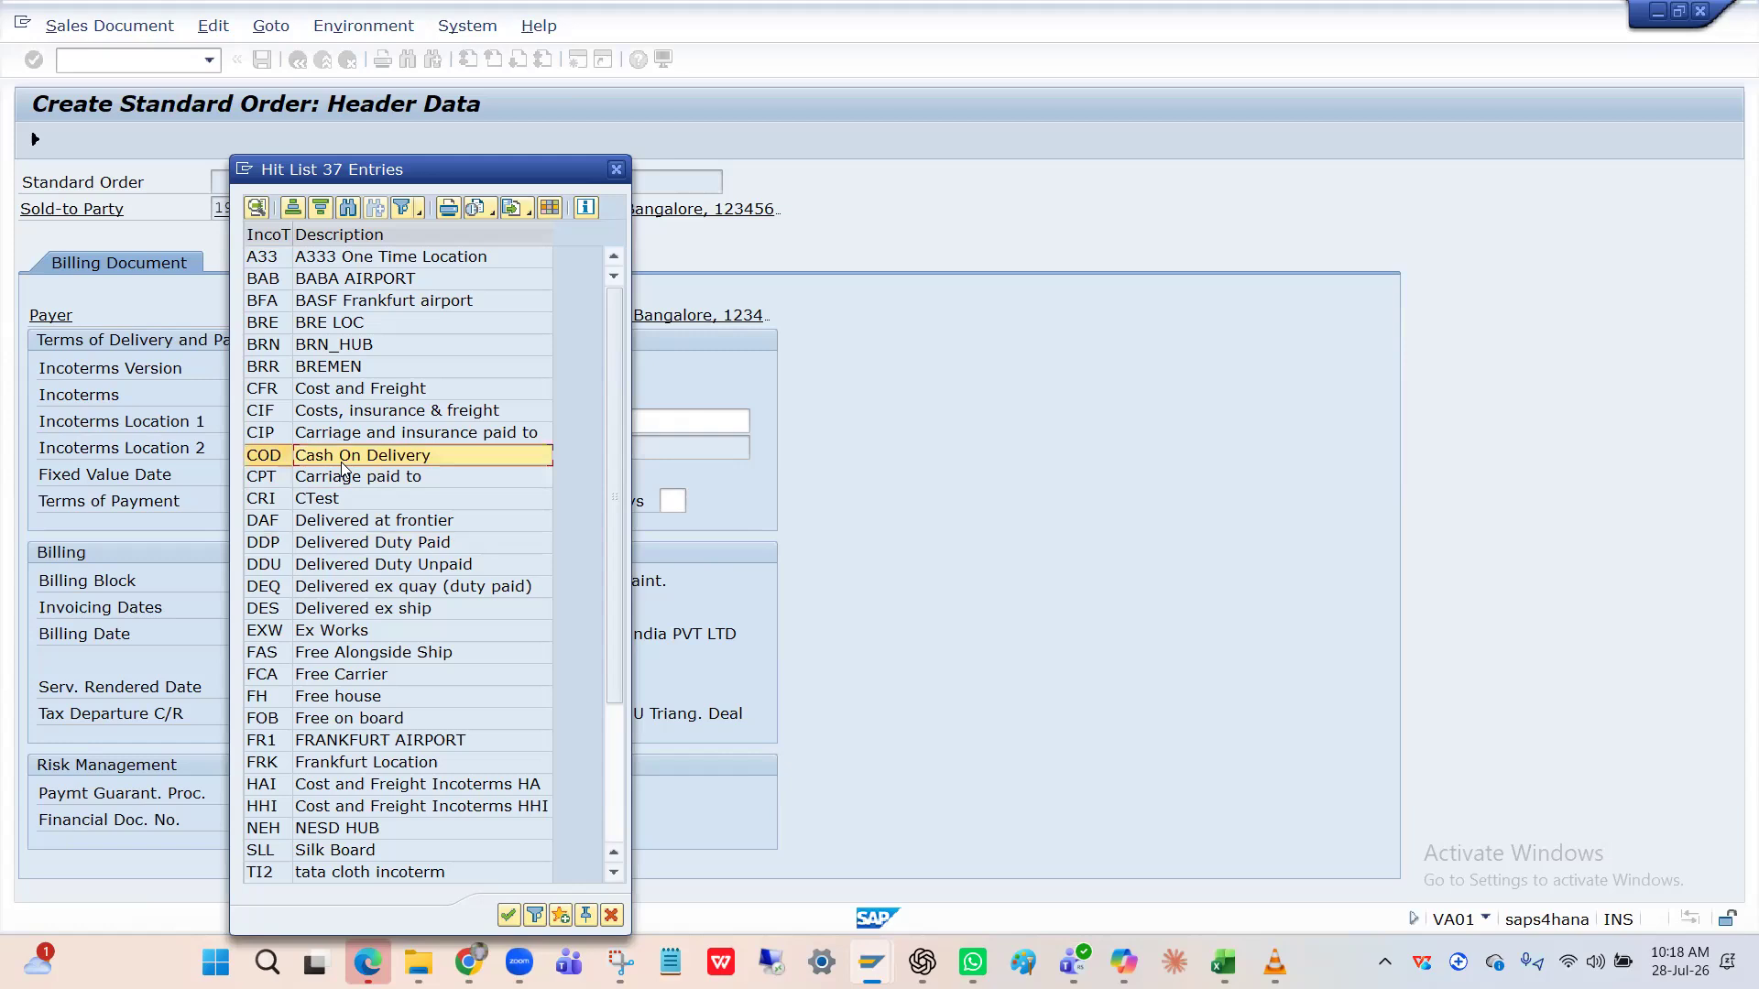
left_click(341, 398)
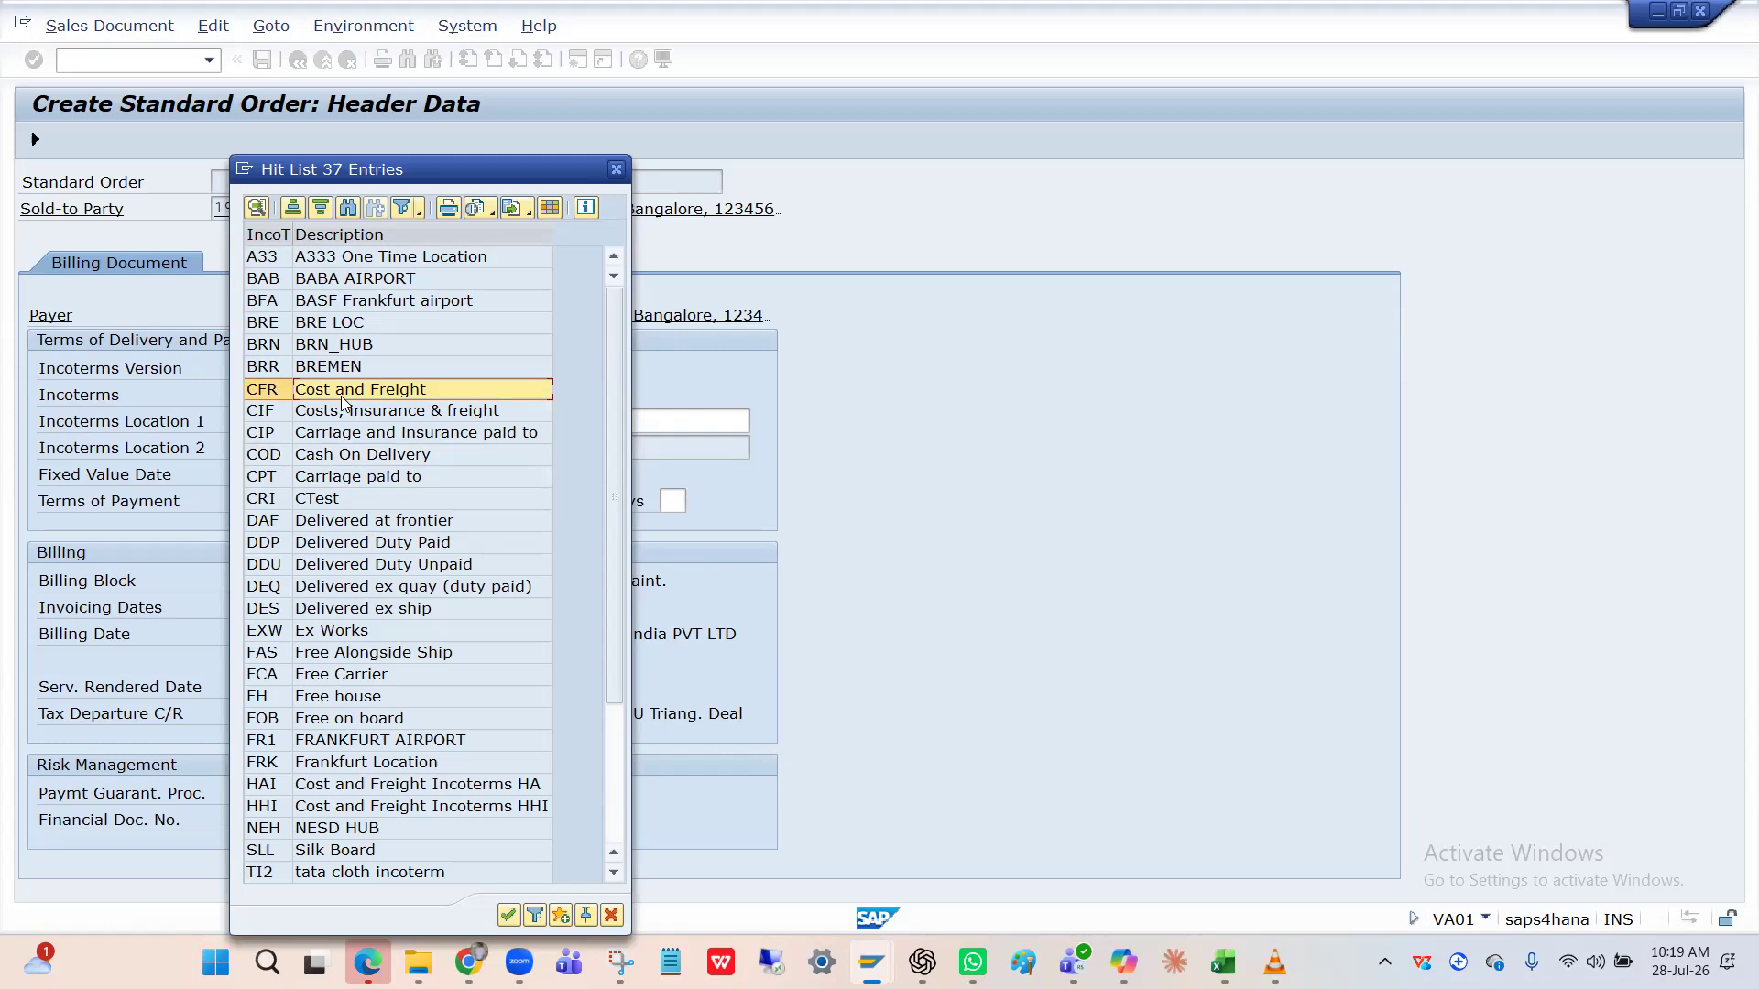
double_click(341, 395)
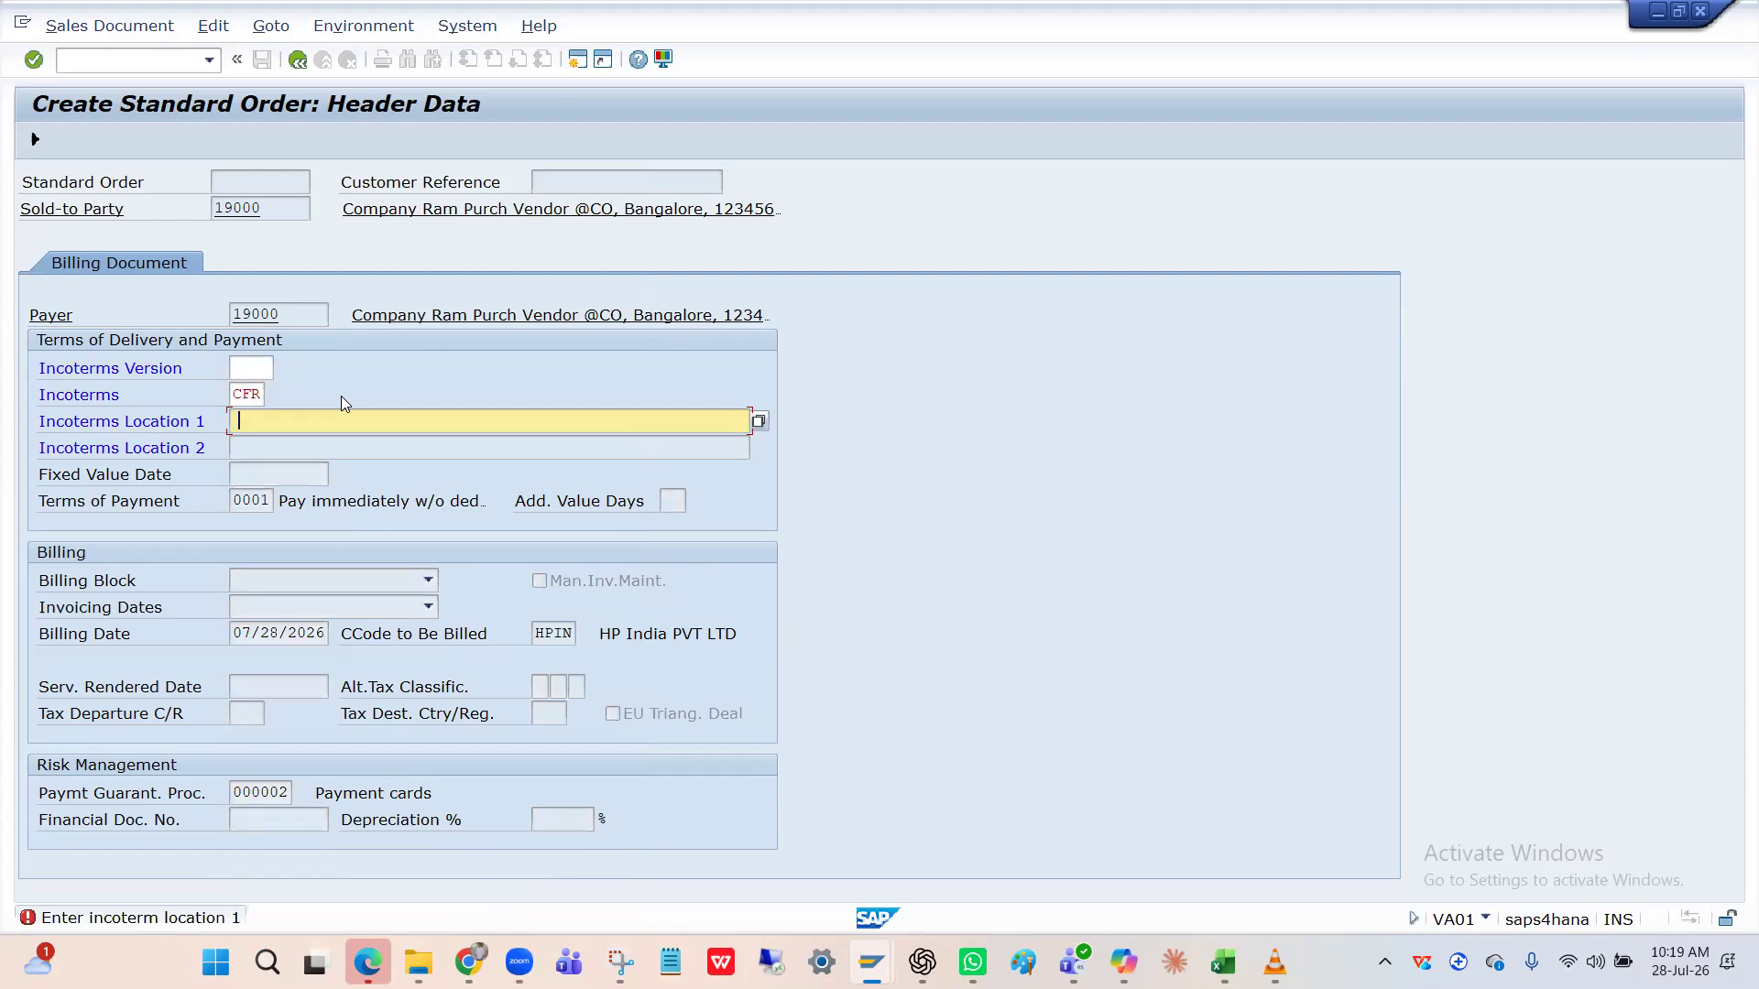
Enter Incoterms location Bangalore and save the order as 12018723.
type("Bangalo")
key("Return")
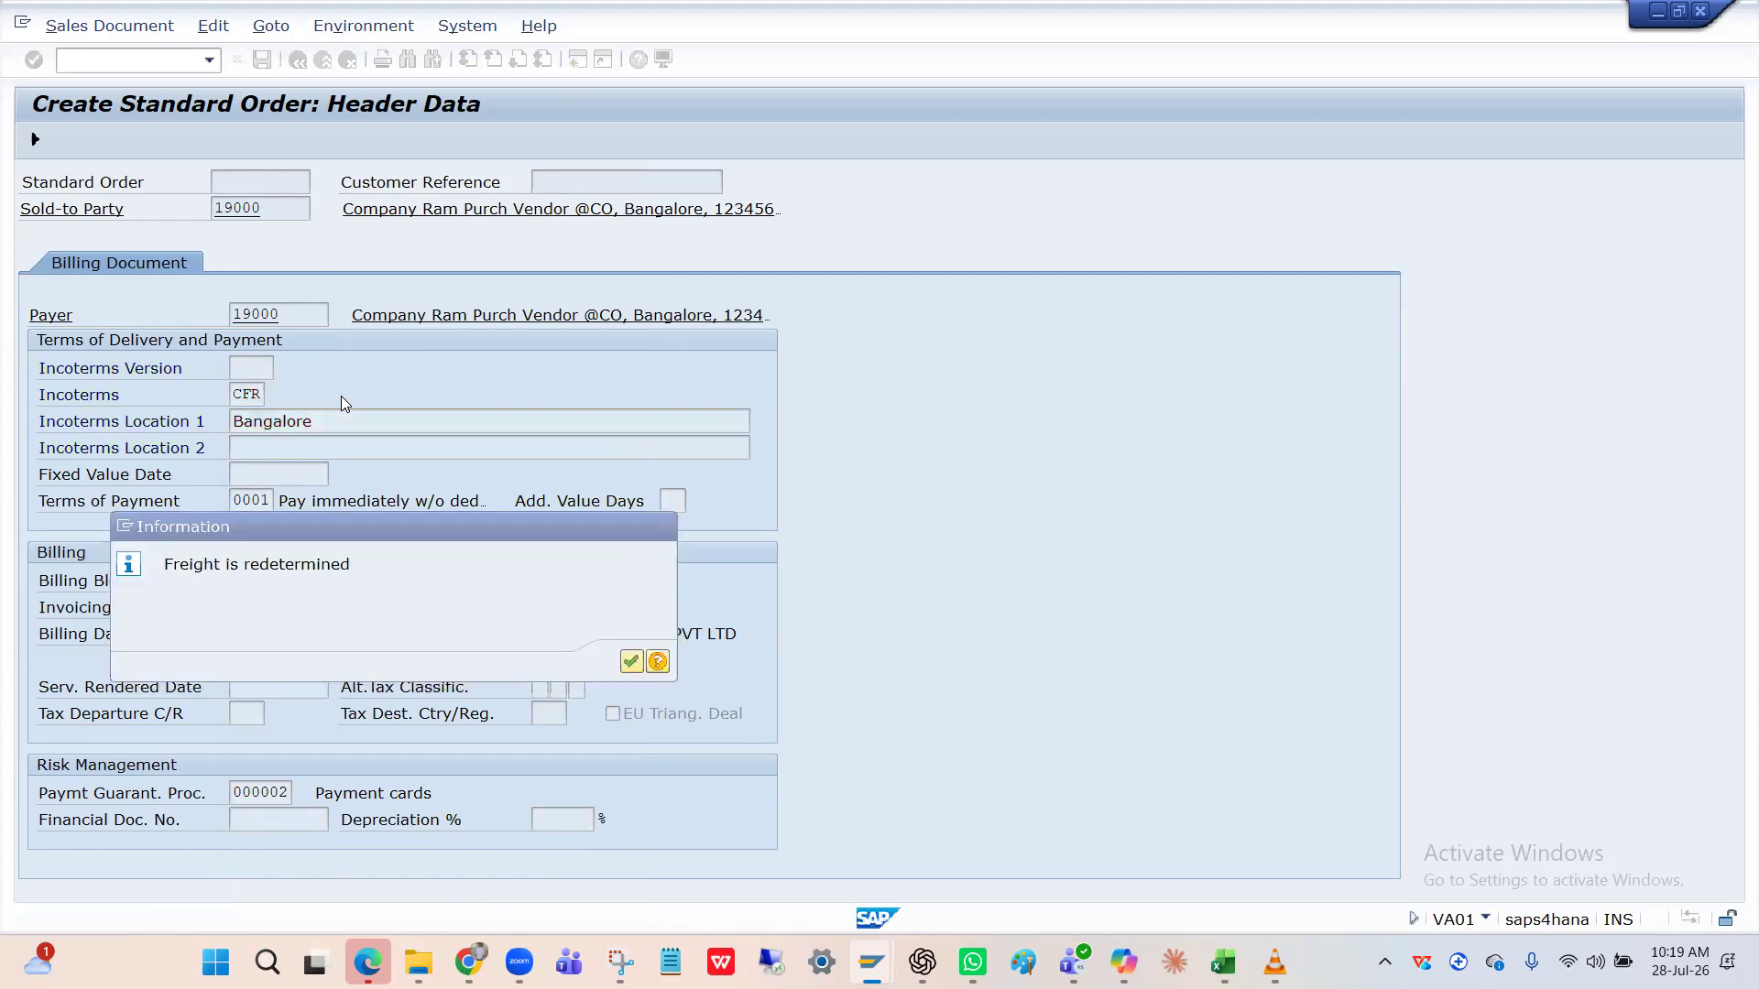
key("Return")
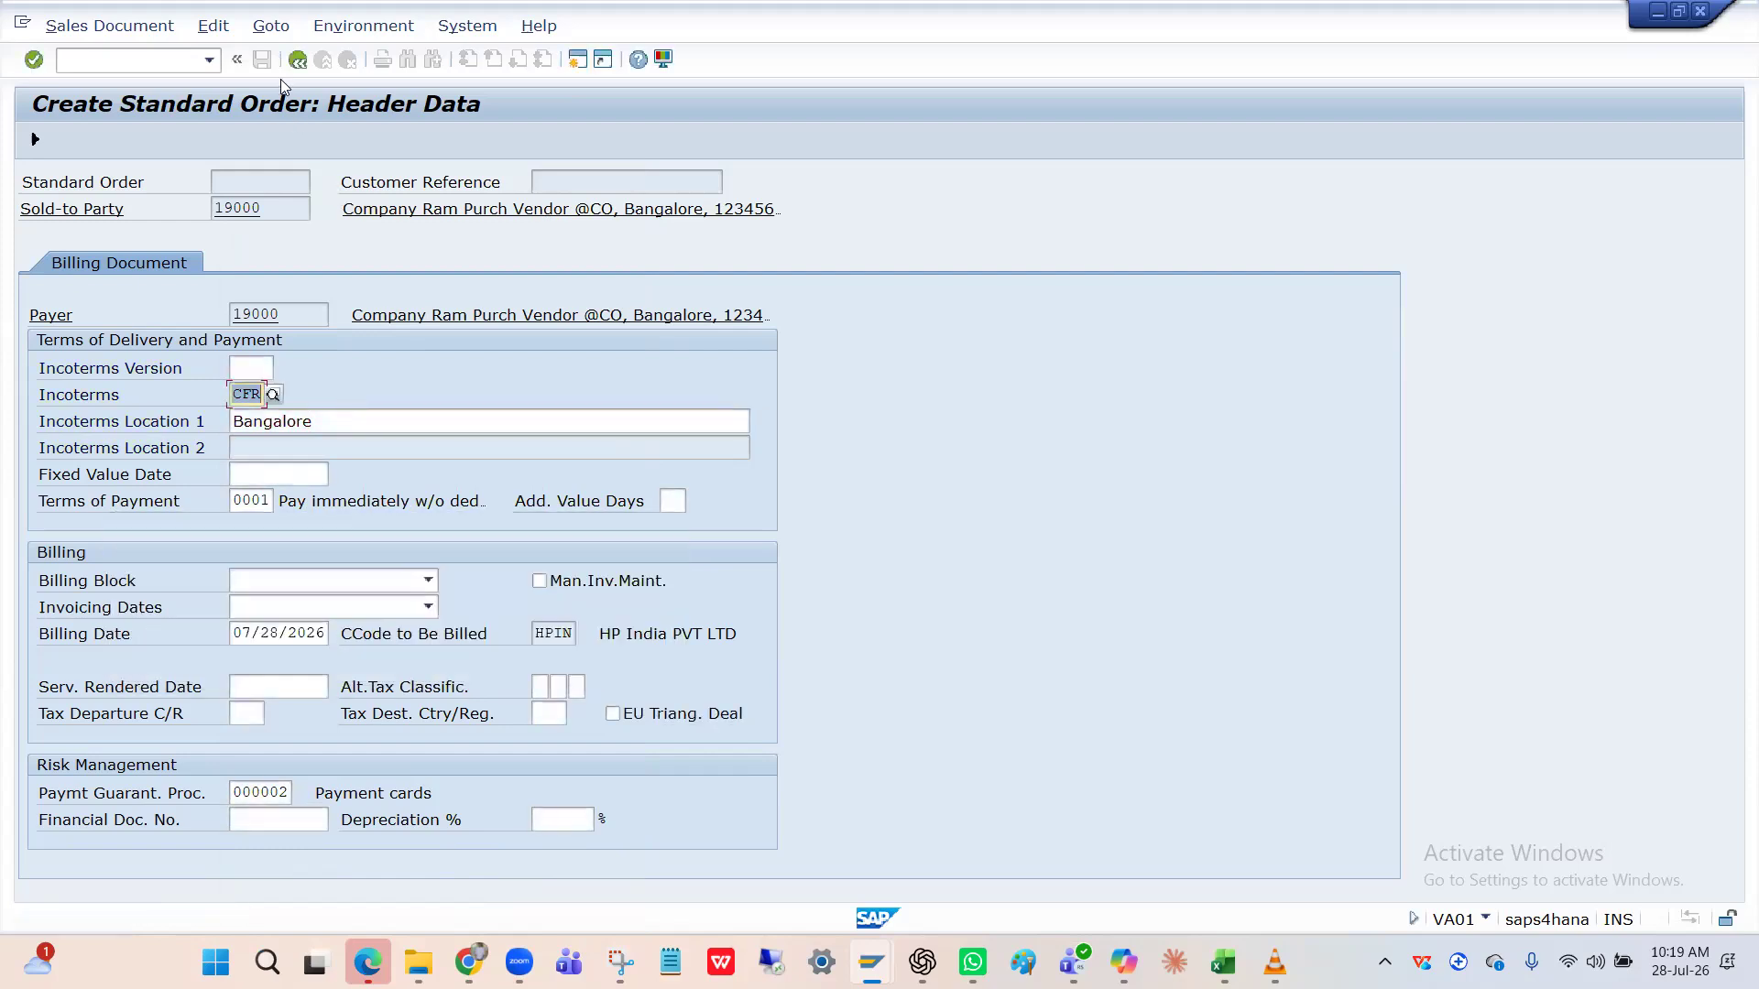
left_click(297, 59)
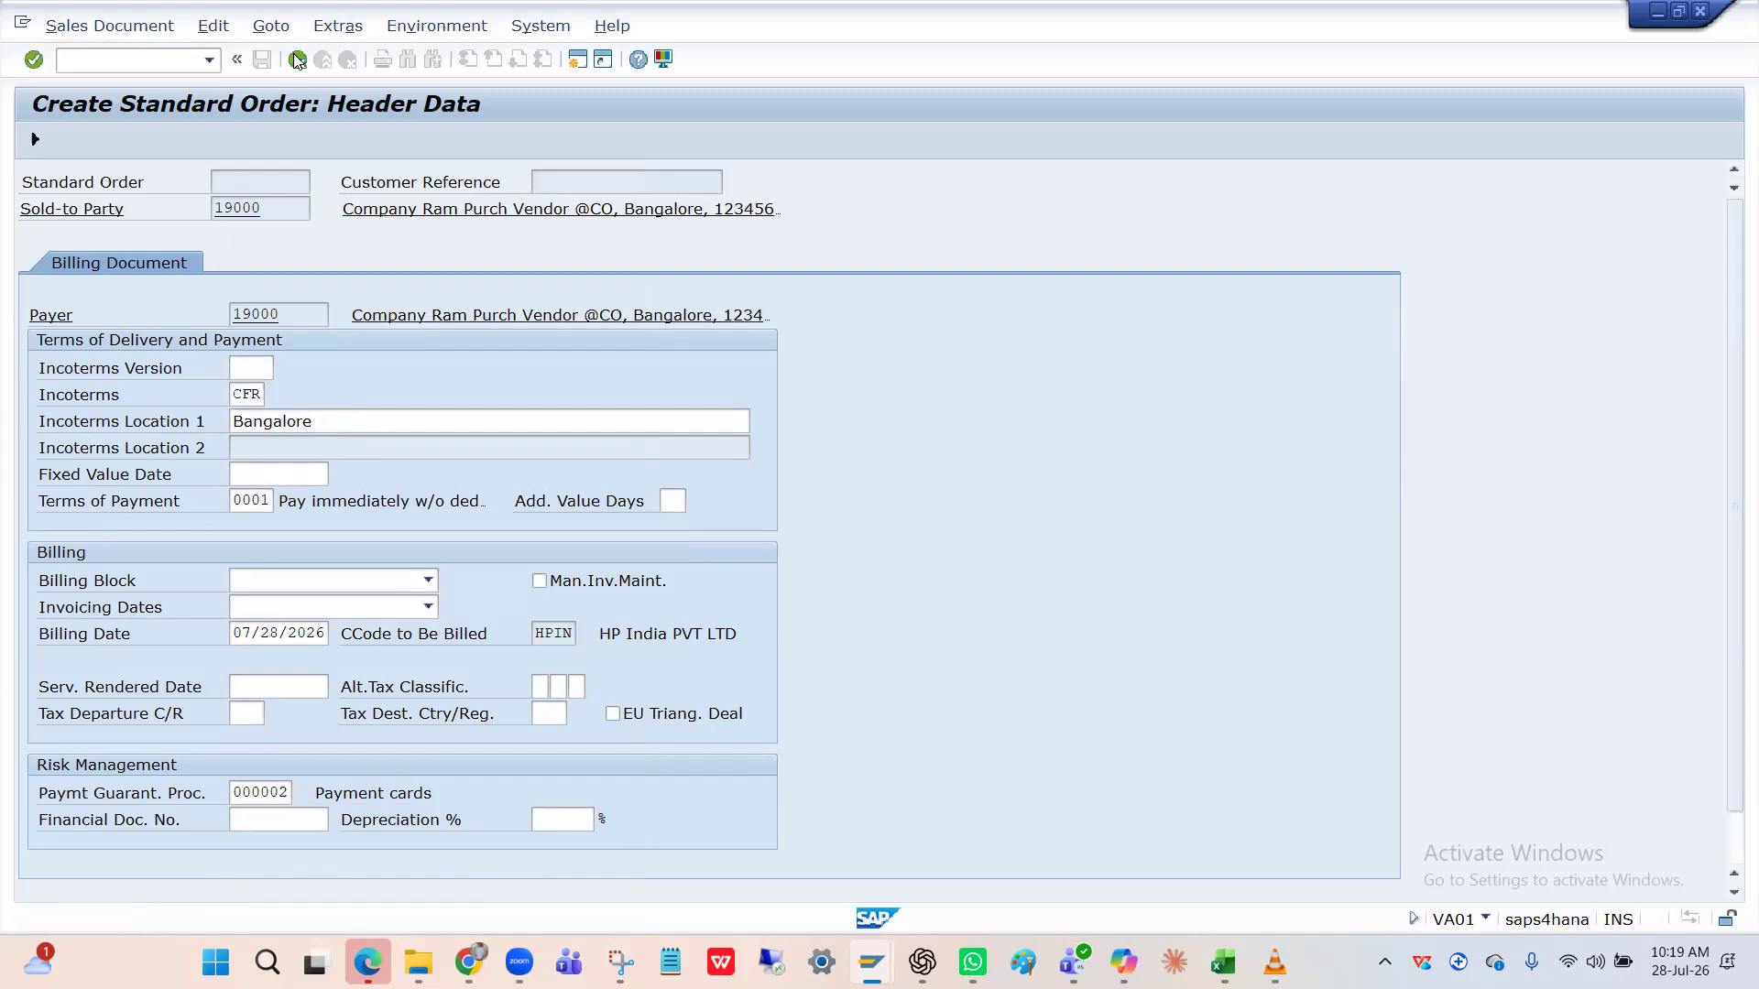
left_click(261, 61)
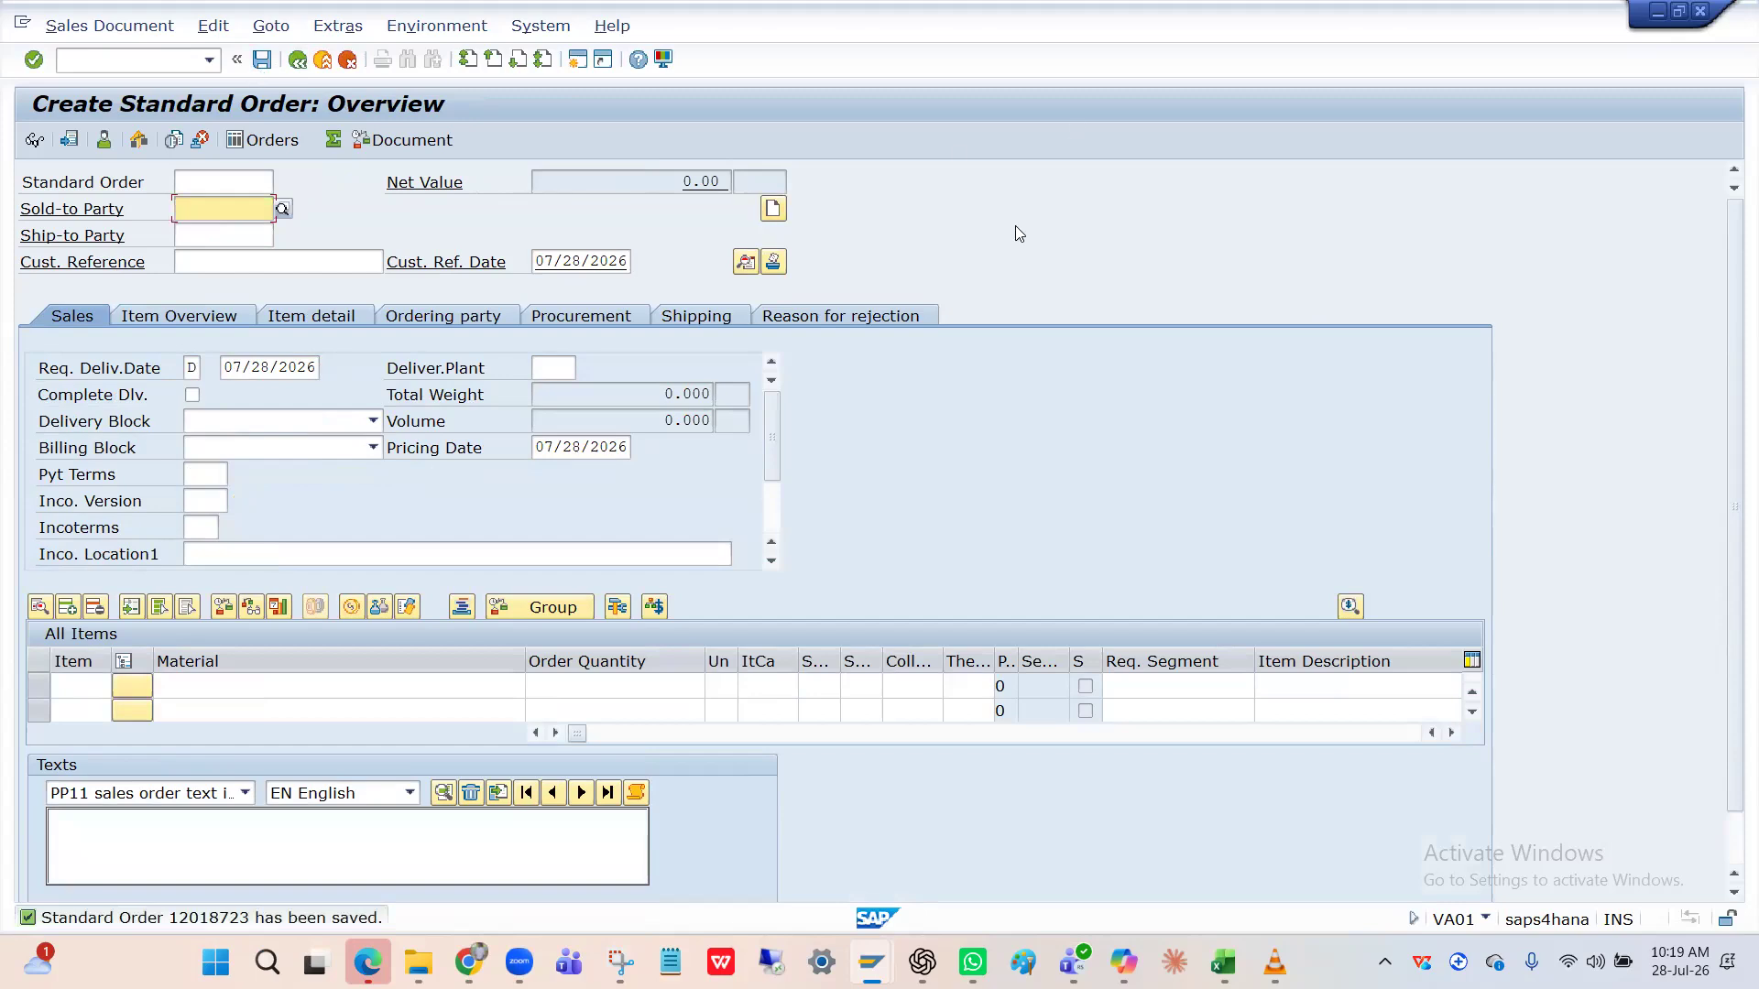
left_click(134, 61)
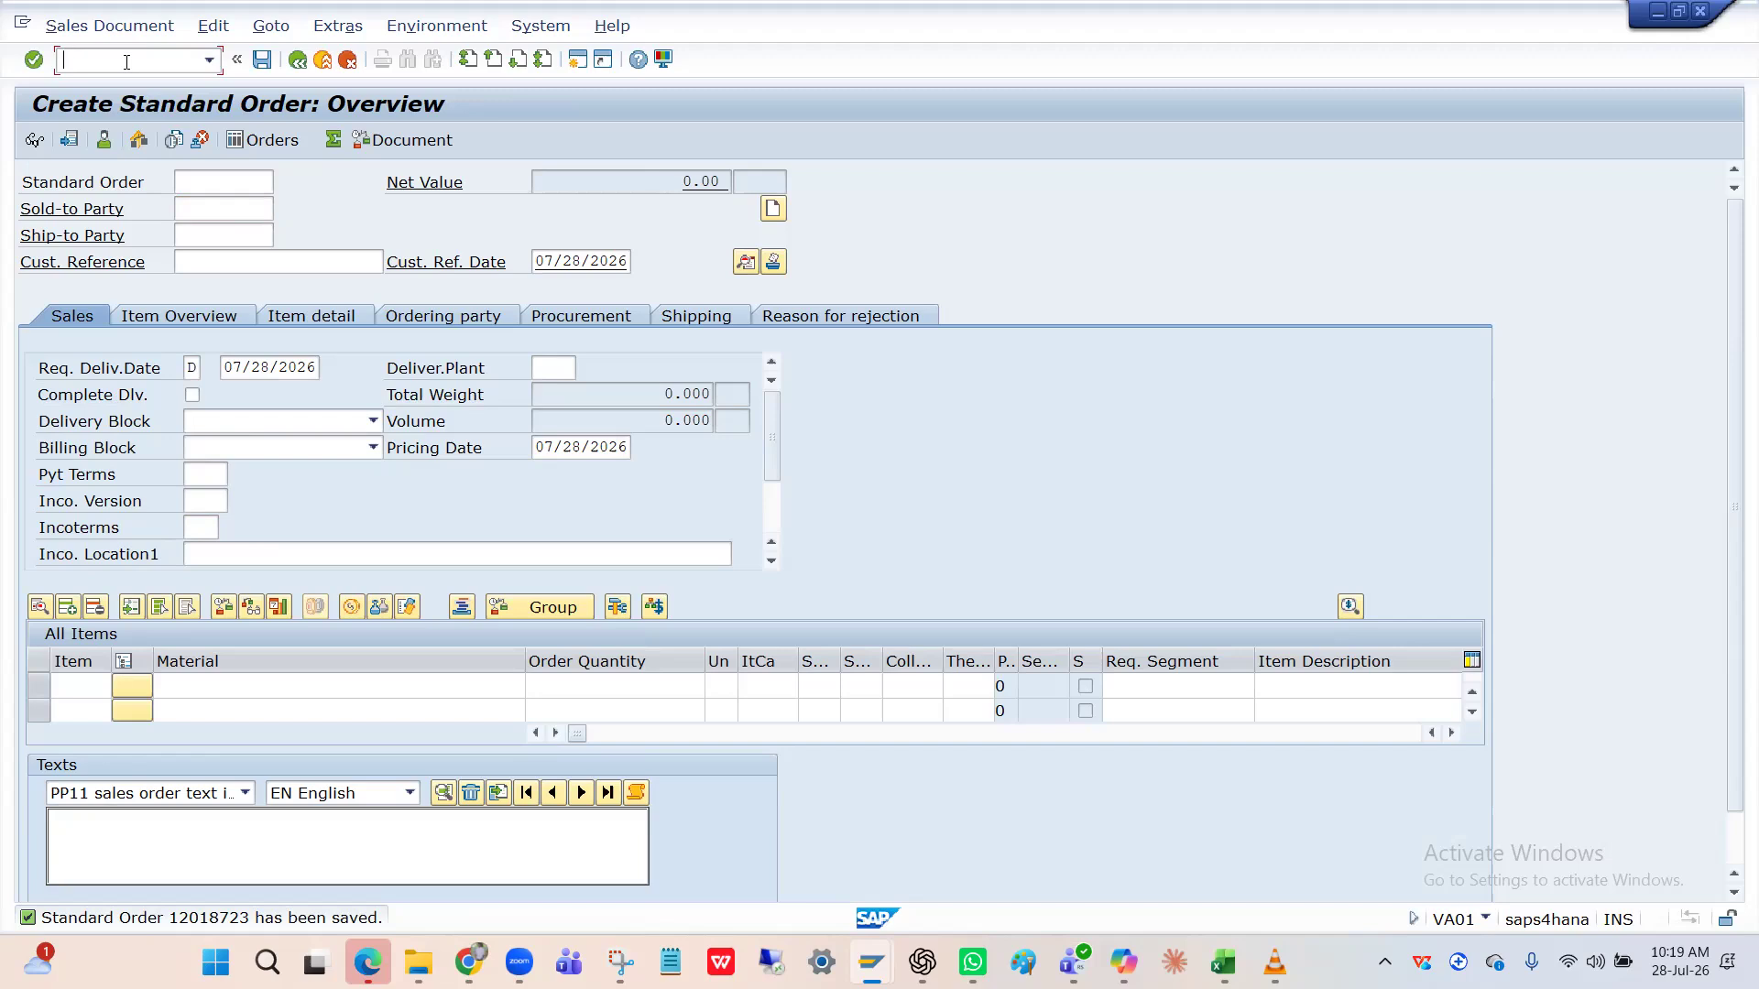
type("Vl01")
key("Return")
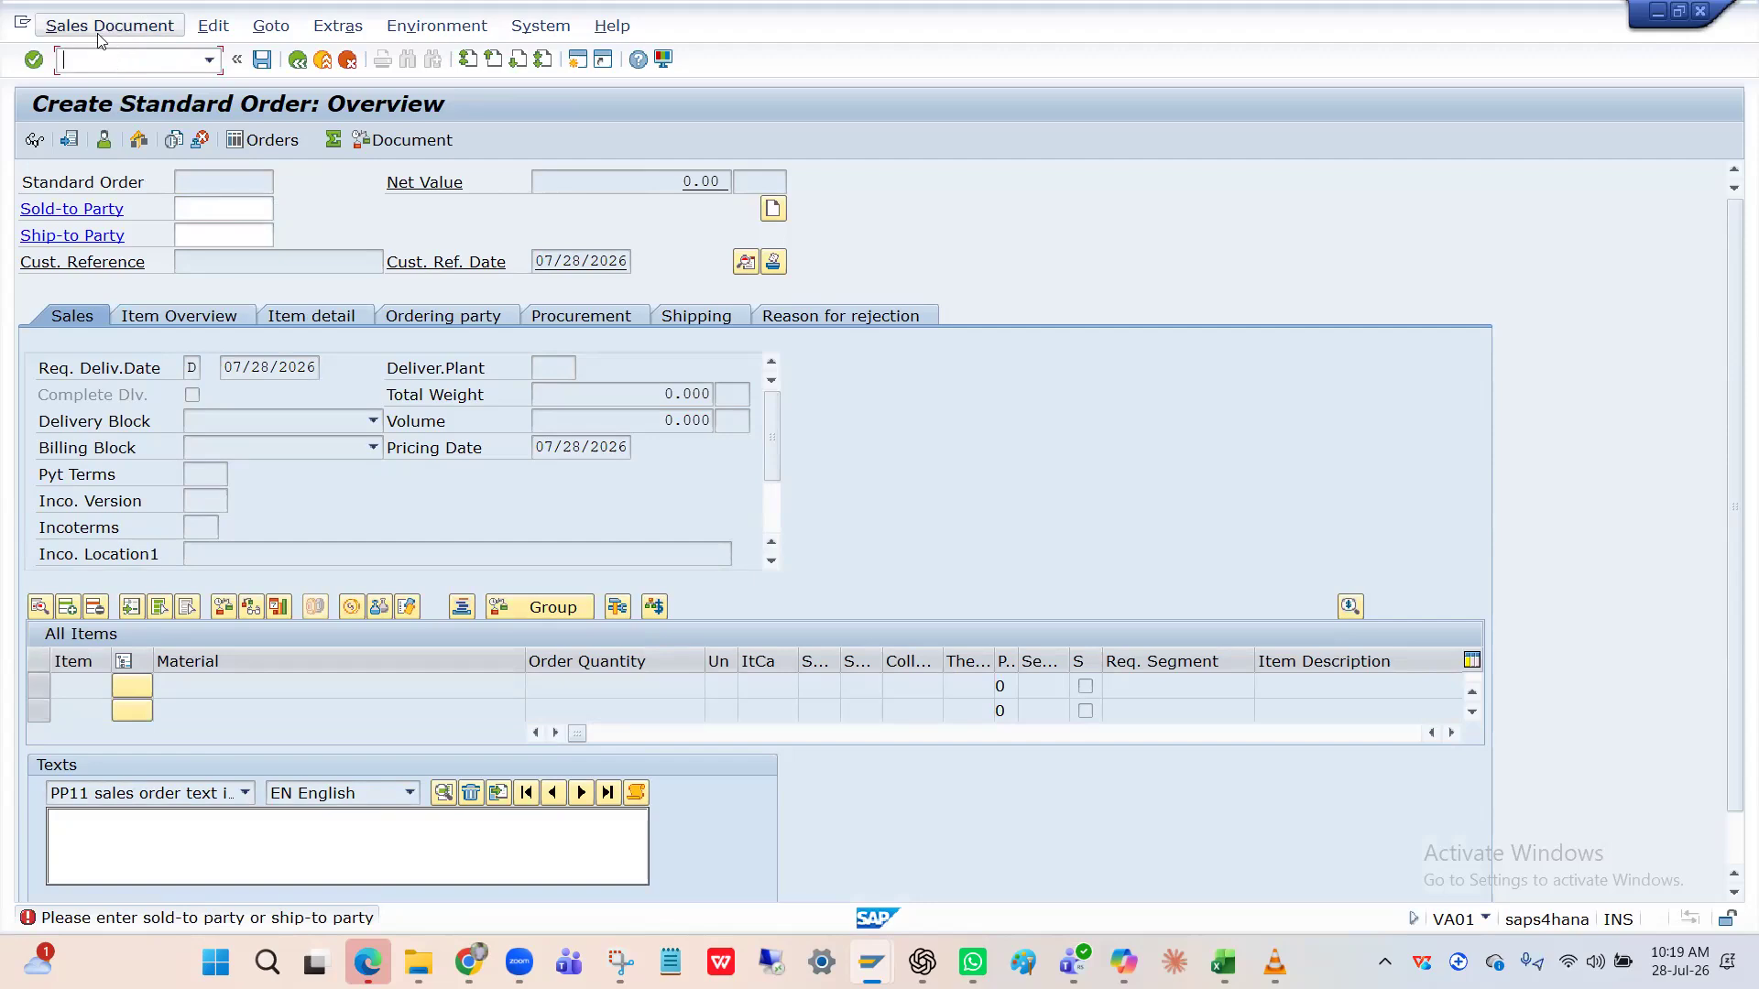
left_click(121, 25)
Switch to Sales Document > Display with order 12018723 prefilled.
left_click(93, 102)
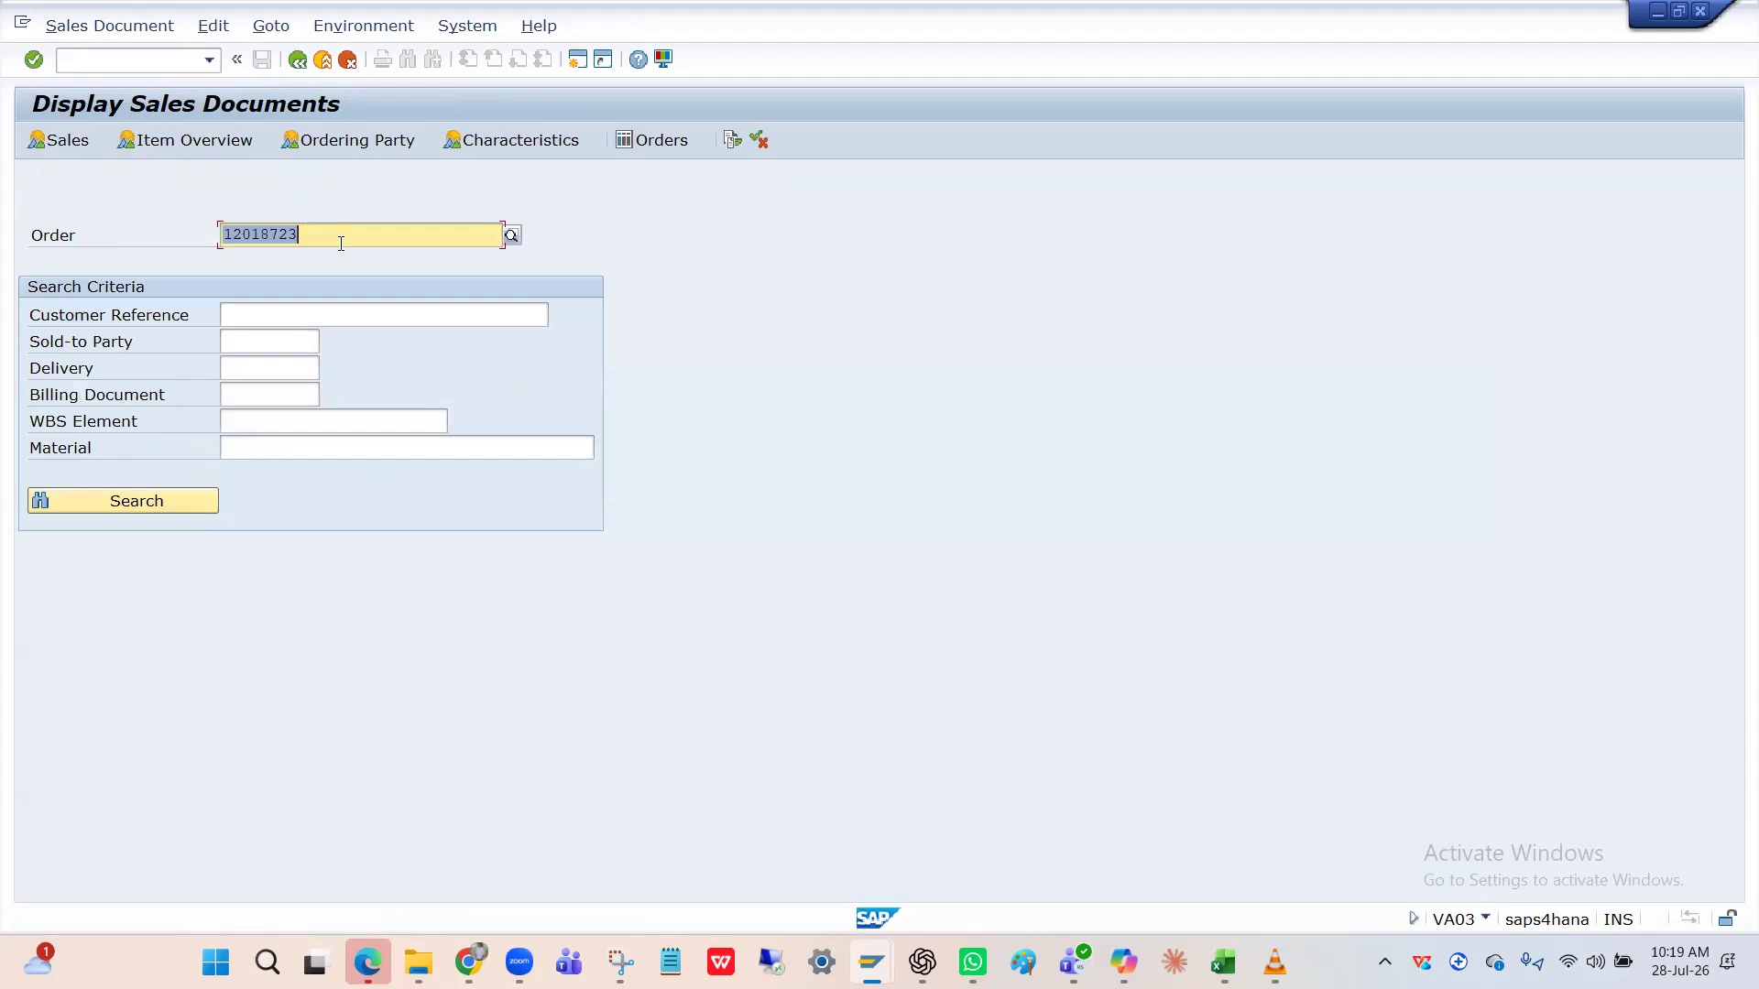
left_click(341, 242)
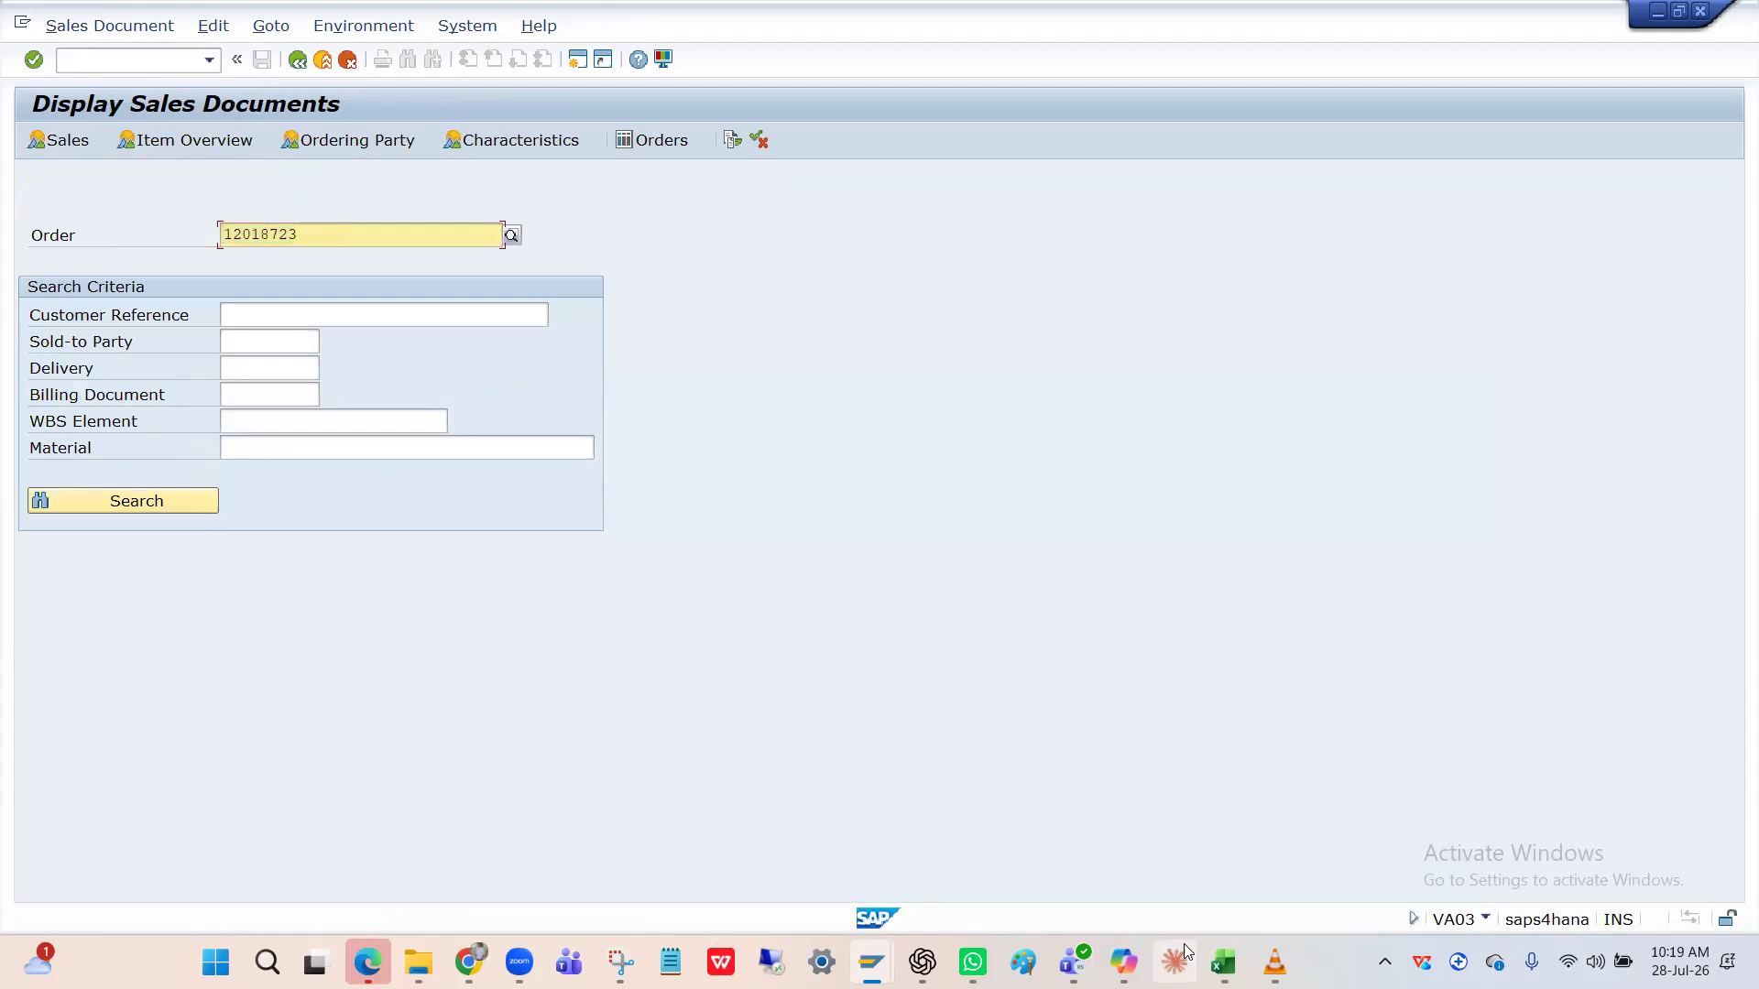